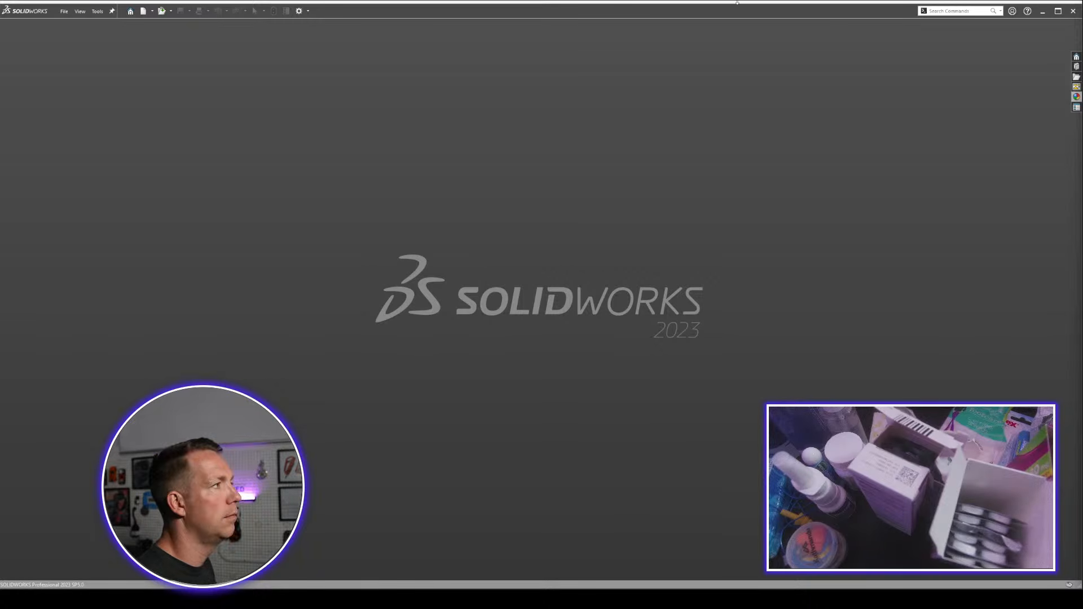
# Create a new part from the CBCo_PARTS template in the CBCo Templates set.
pyautogui.click(143, 11)
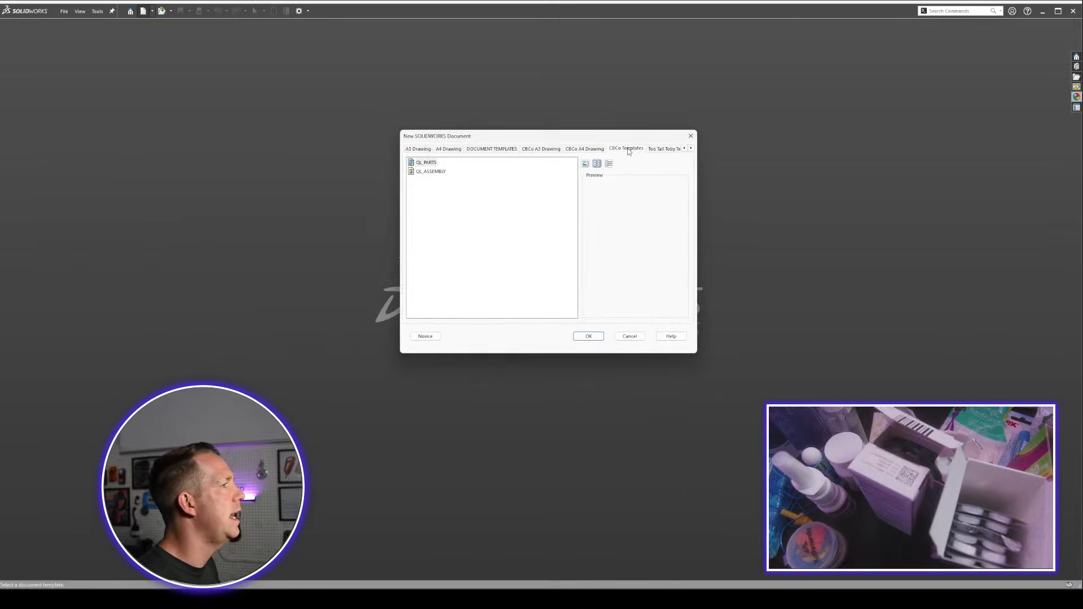
pyautogui.click(628, 149)
pyautogui.click(445, 163)
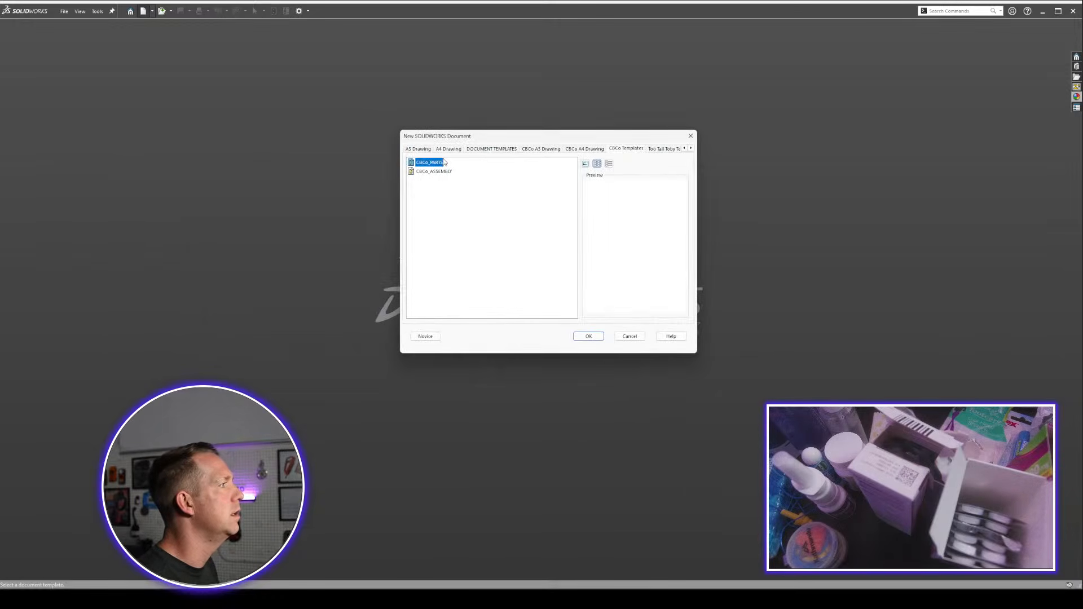
pyautogui.click(596, 336)
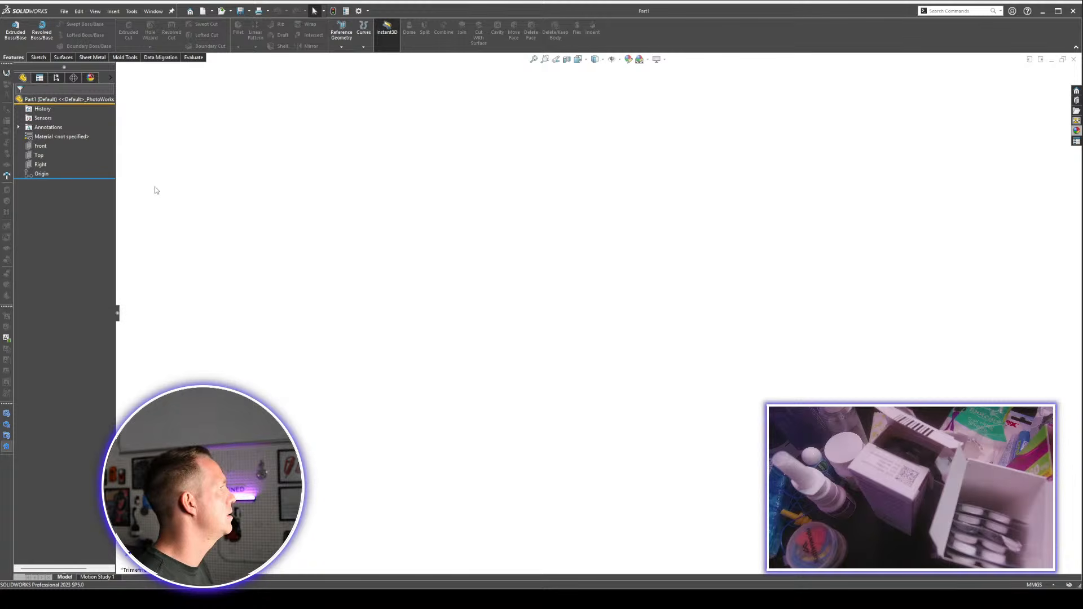
# Start a new sketch on the Top plane.
pyautogui.click(37, 156)
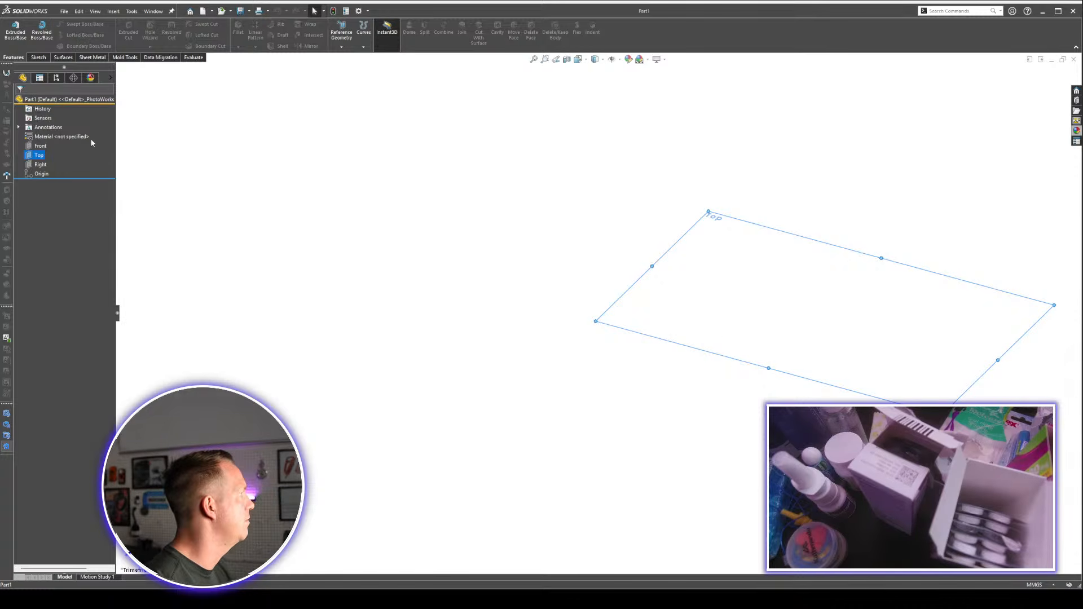
pyautogui.rightClick(40, 158)
pyautogui.click(48, 145)
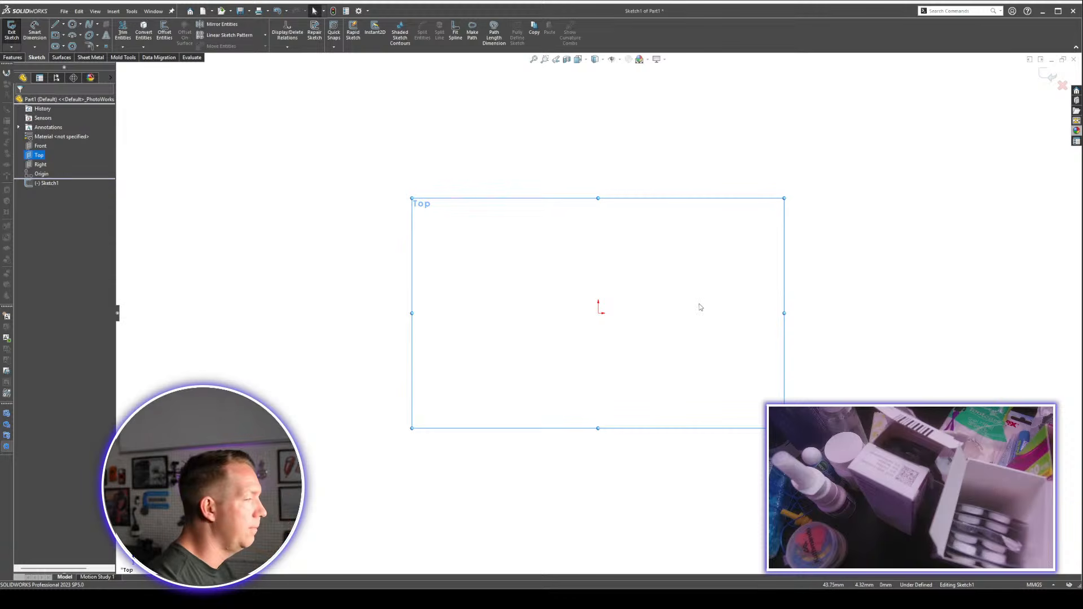
# Sketch an 18 mm diameter circle above and to the left of the origin.
pyautogui.scroll(2, 622, 250)
pyautogui.scroll(-2, 623, 254)
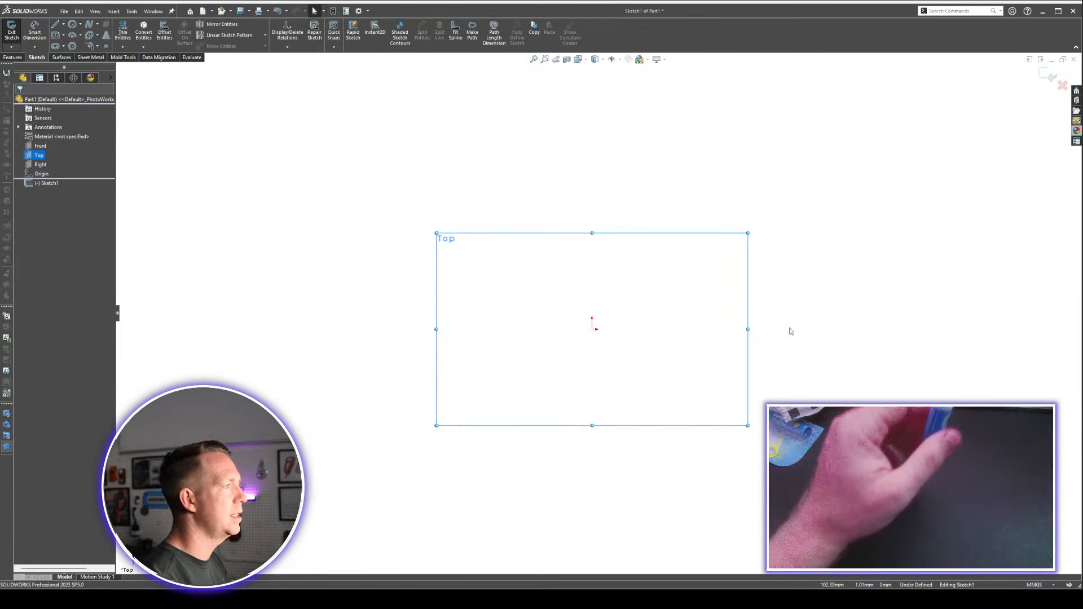
pyautogui.press('c')
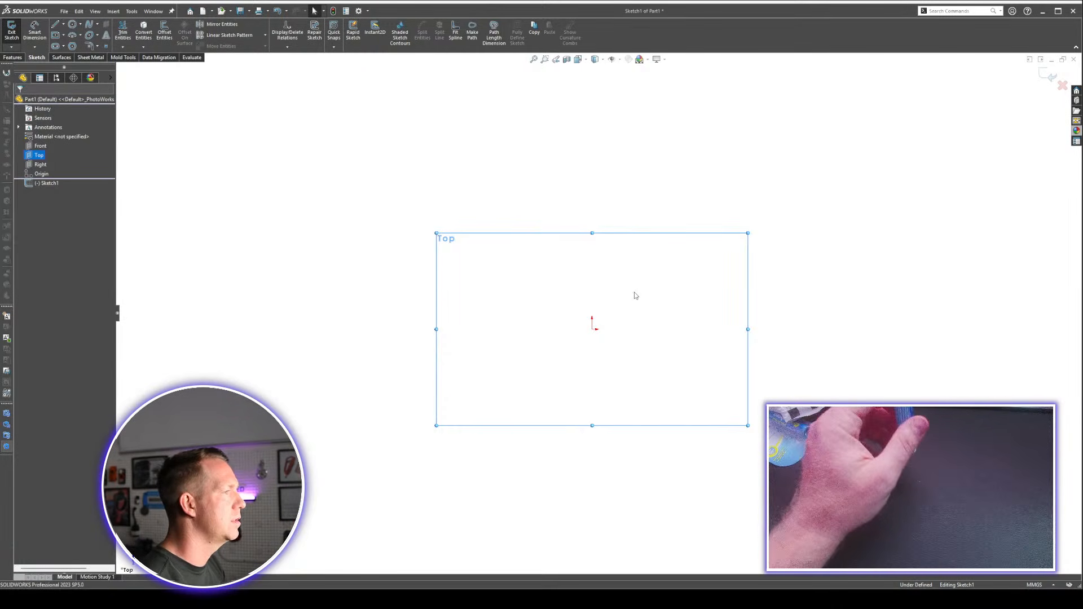
pyautogui.click(559, 268)
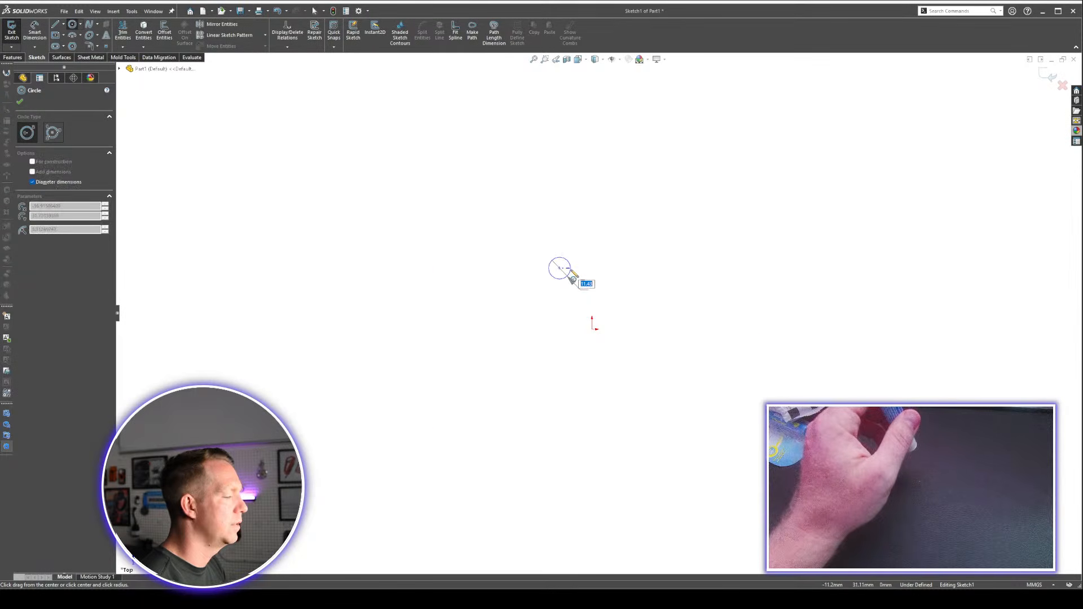
pyautogui.write('18')
pyautogui.press('Return')
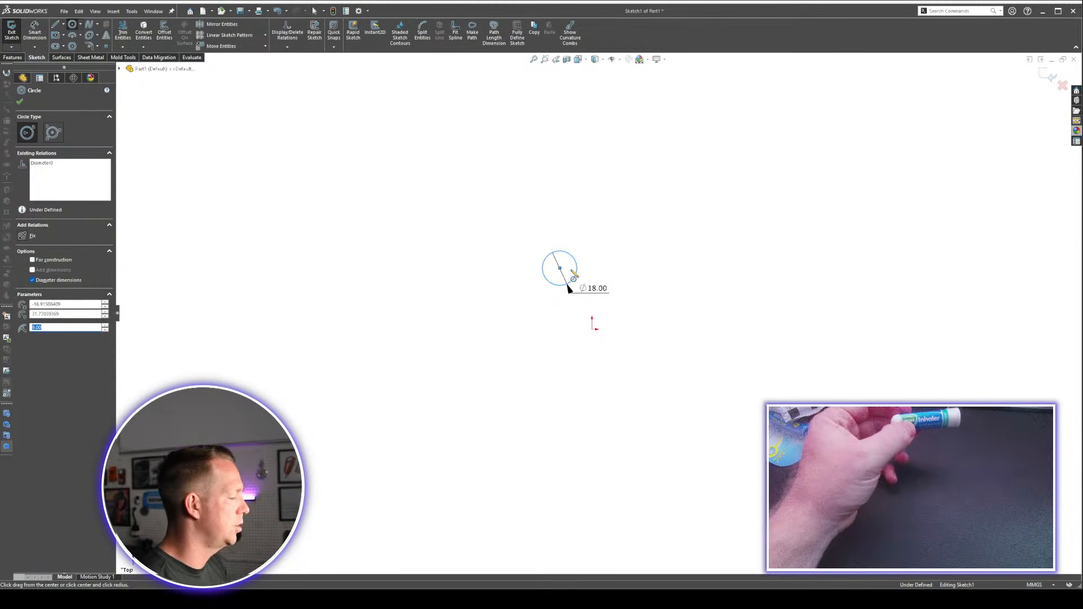
pyautogui.press('Escape')
# Add the text "VICKS INHALER" below the 18 mm diameter dimension and place the dimension above and to the right of its circle.
pyautogui.scroll(-3, 571, 287)
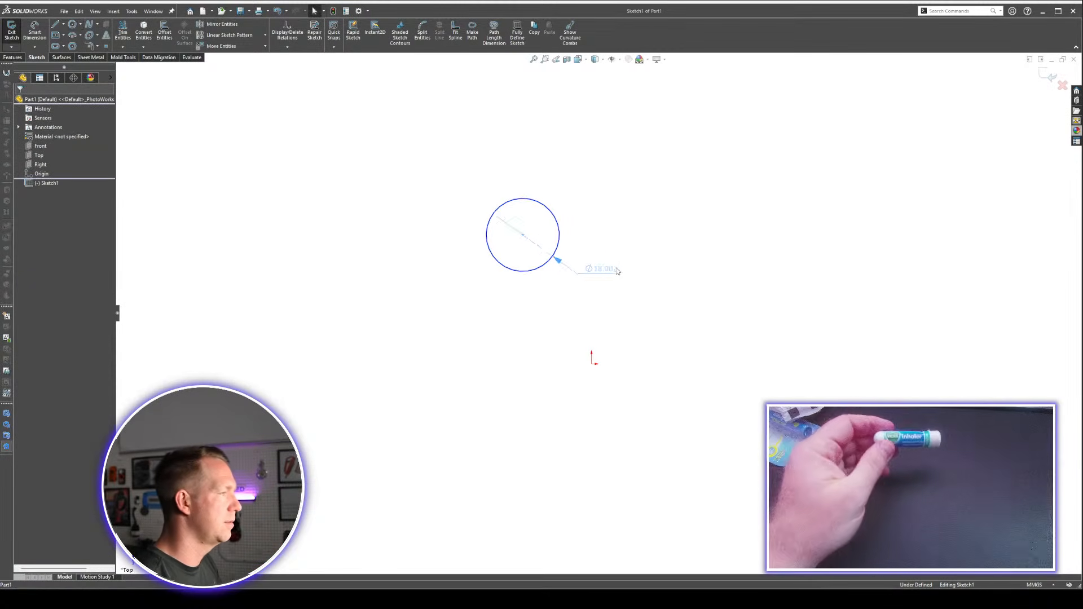
pyautogui.click(618, 269)
pyautogui.press('Return')
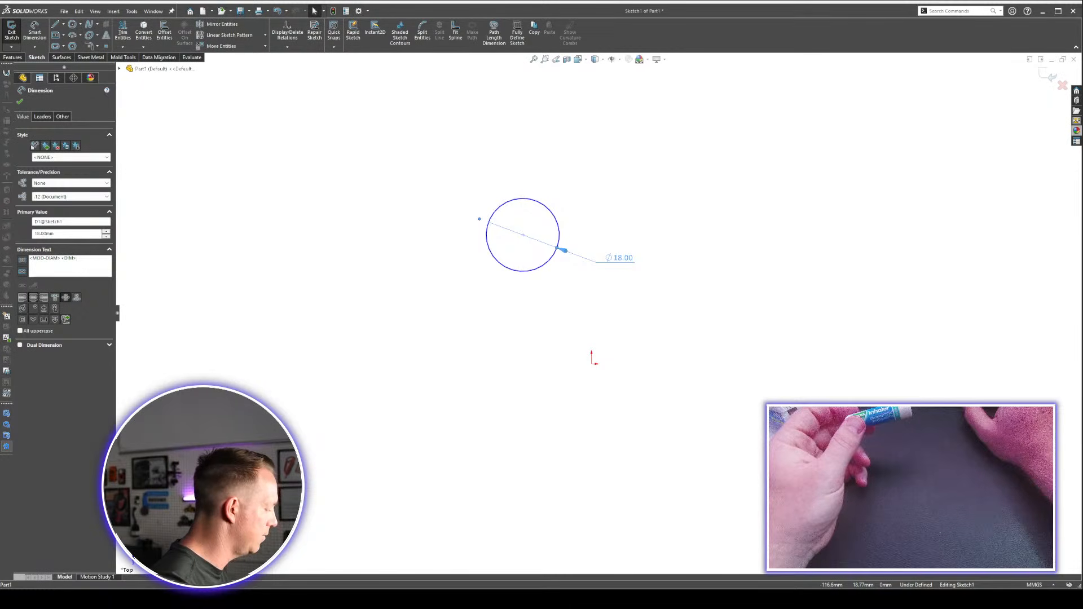
pyautogui.press('Return')
pyautogui.write('VICK')
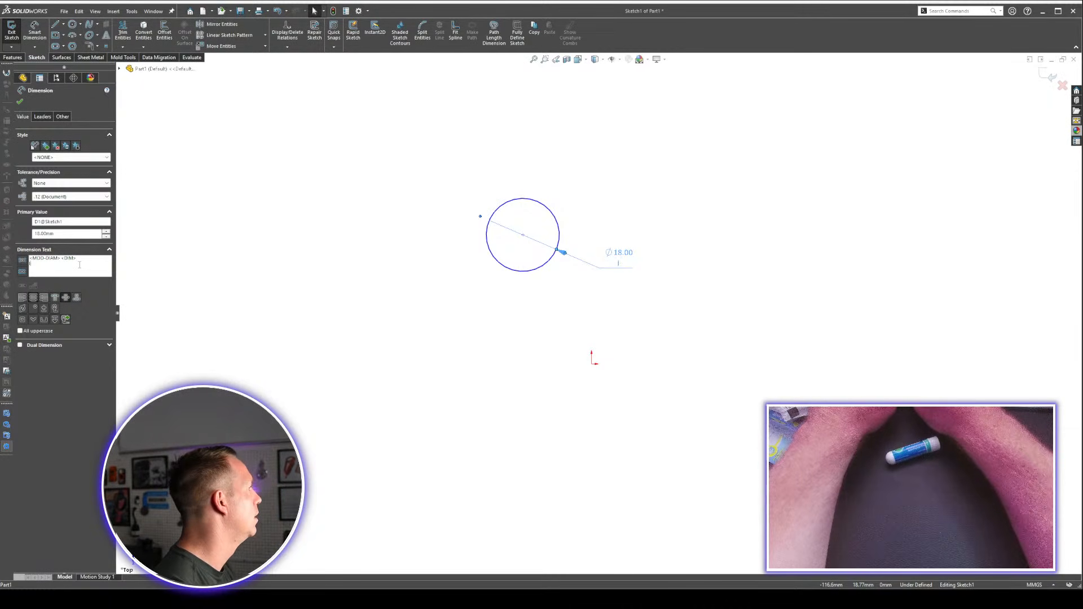
pyautogui.write('S INHALER')
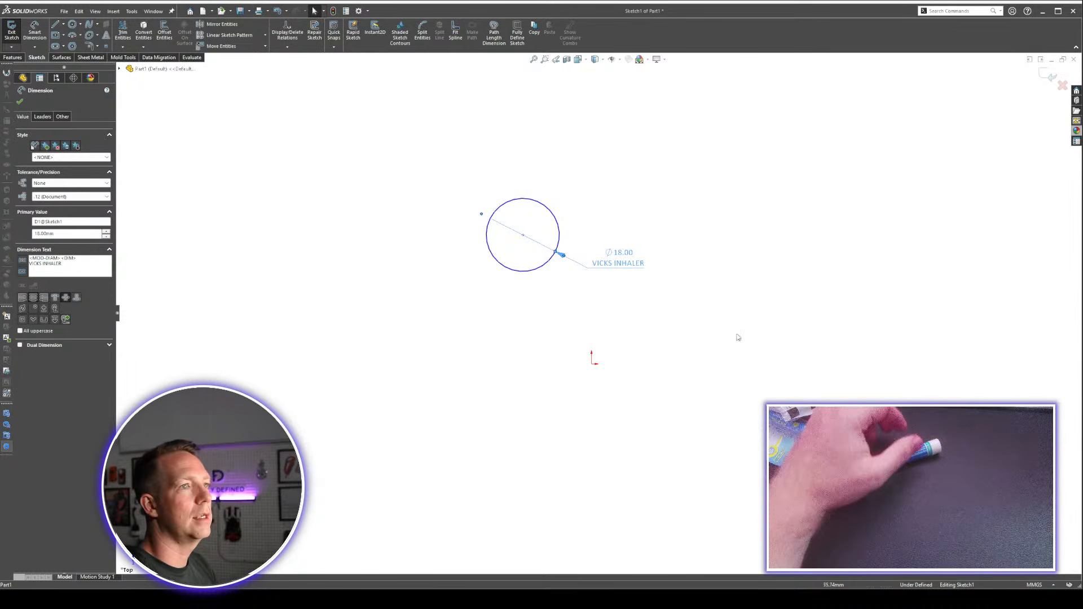
pyautogui.moveTo(644, 263); pyautogui.dragTo(656, 174)
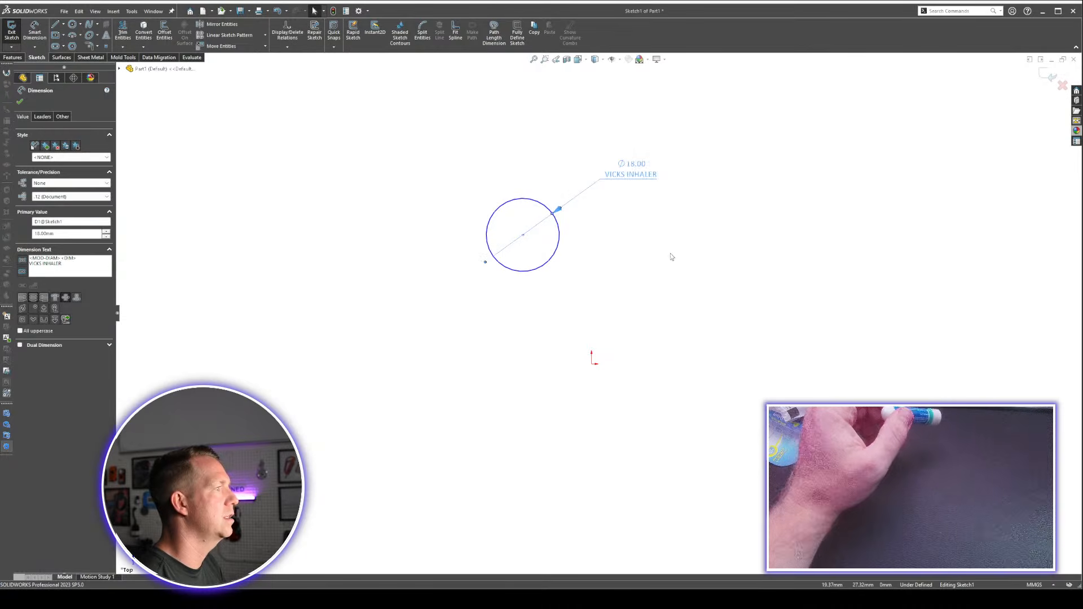
pyautogui.click(673, 259)
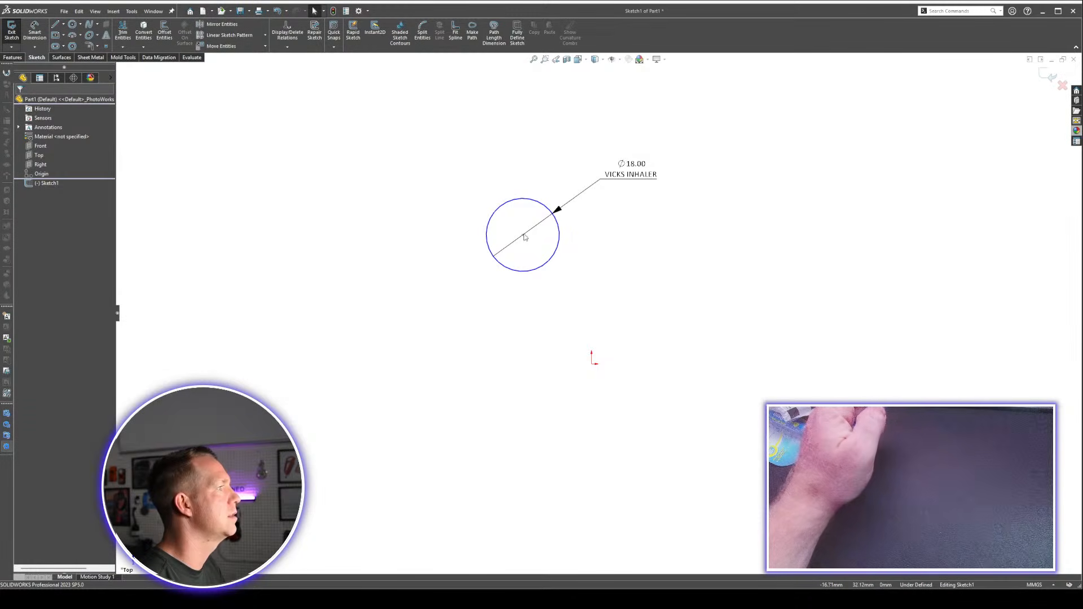
# Move the Vicks inhaler circle farther up and to the left, away from the origin.
pyautogui.moveTo(523, 235); pyautogui.dragTo(455, 183)
pyautogui.scroll(5, 598, 313)
pyautogui.scroll(-2, 638, 322)
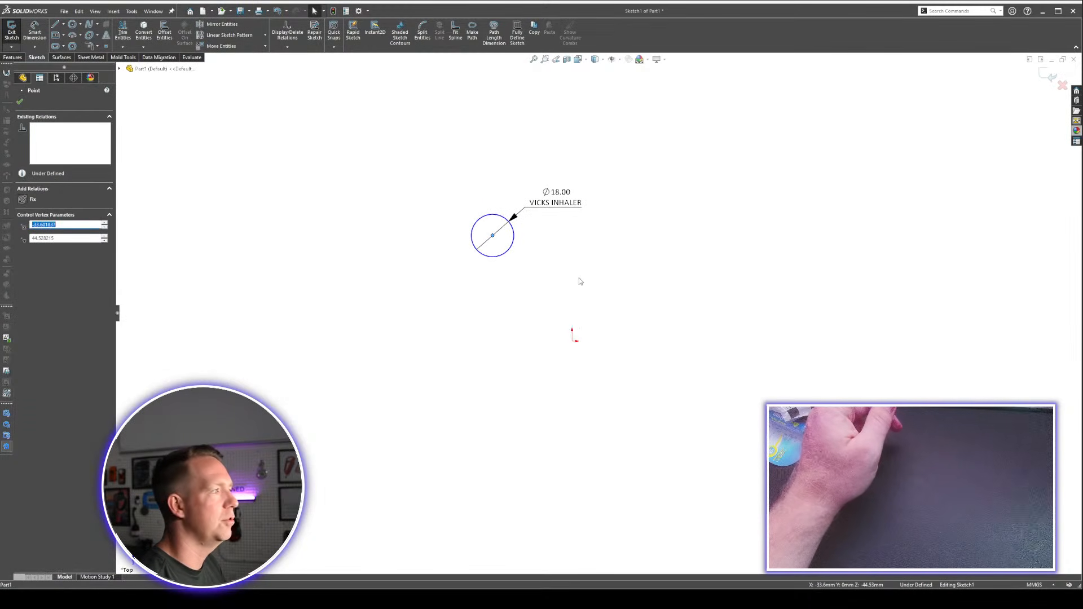
pyautogui.moveTo(491, 235)
pyautogui.mouseDown()
pyautogui.moveTo(498, 210)
pyautogui.moveTo(442, 182)
pyautogui.moveTo(488, 218)
pyautogui.mouseUp()
pyautogui.click(572, 262)
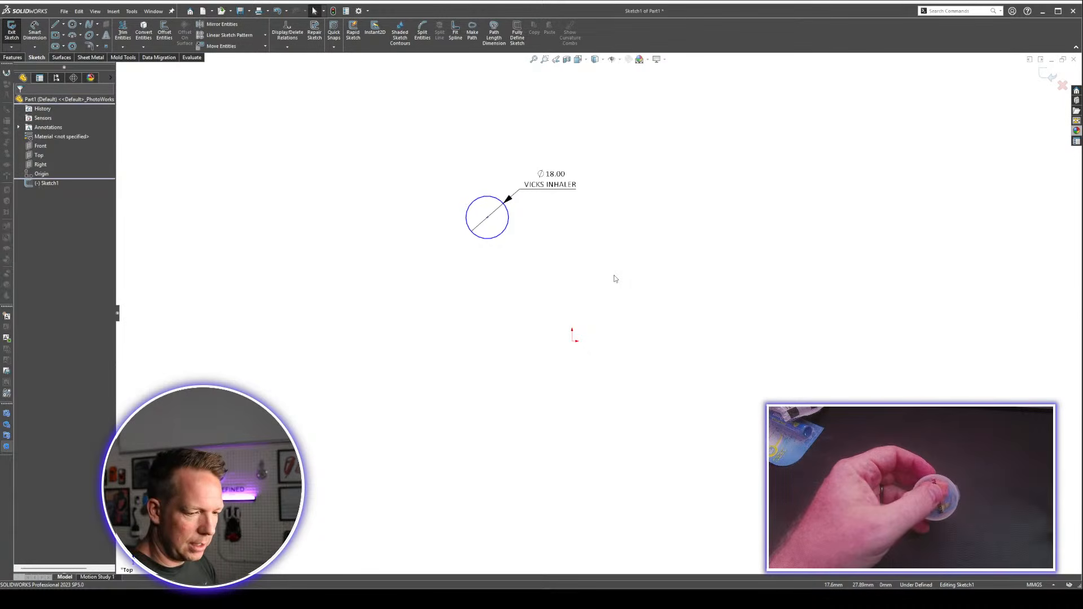
# Sketch a 41 mm diameter circle above and to the right of the origin.
pyautogui.press('c')
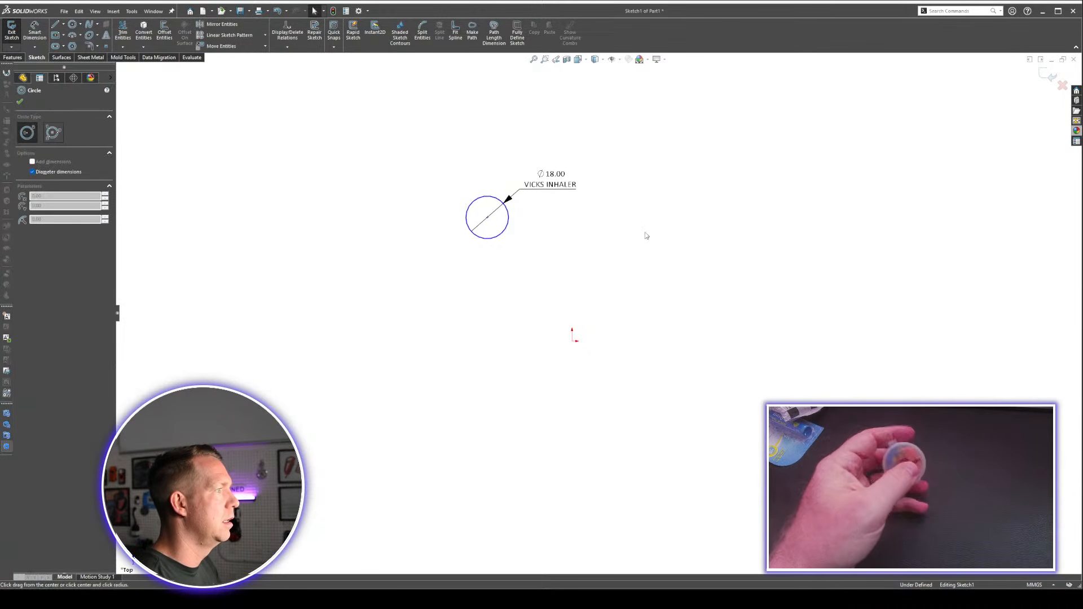
pyautogui.click(635, 228)
pyautogui.write('41')
pyautogui.press('Return')
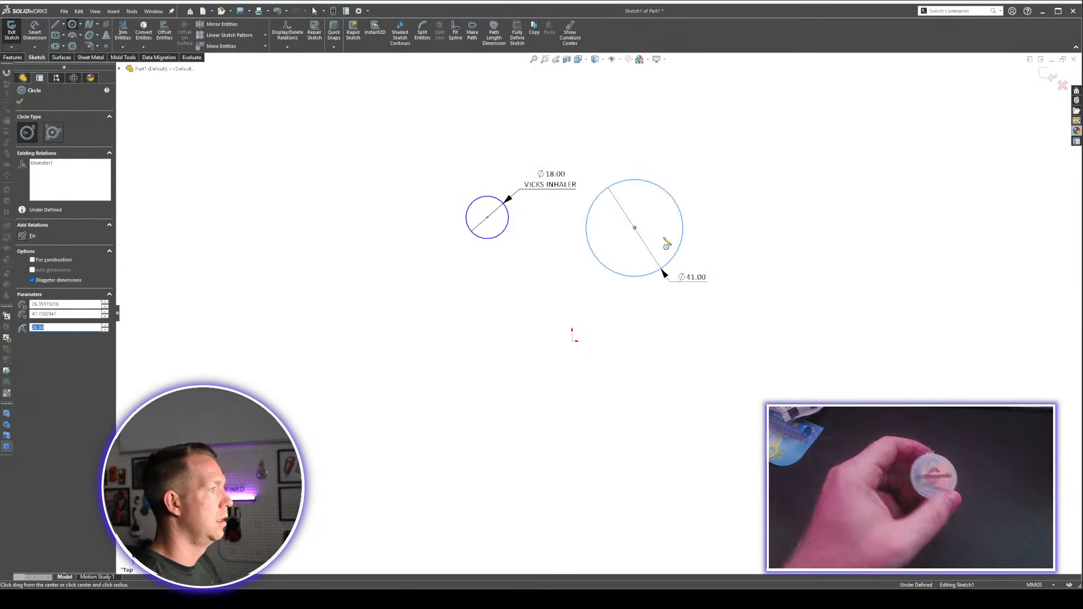
pyautogui.press('Escape')
# Add the text "EARBUDS TUB" below the 41 mm diameter dimension.
pyautogui.click(691, 277)
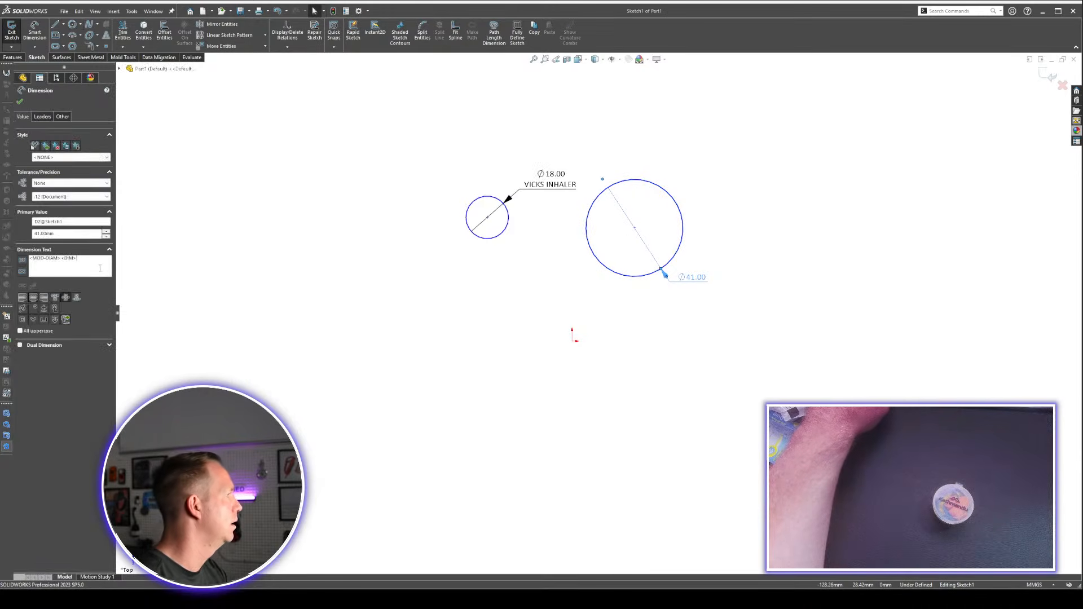
pyautogui.press('Return')
pyautogui.write('EAR')
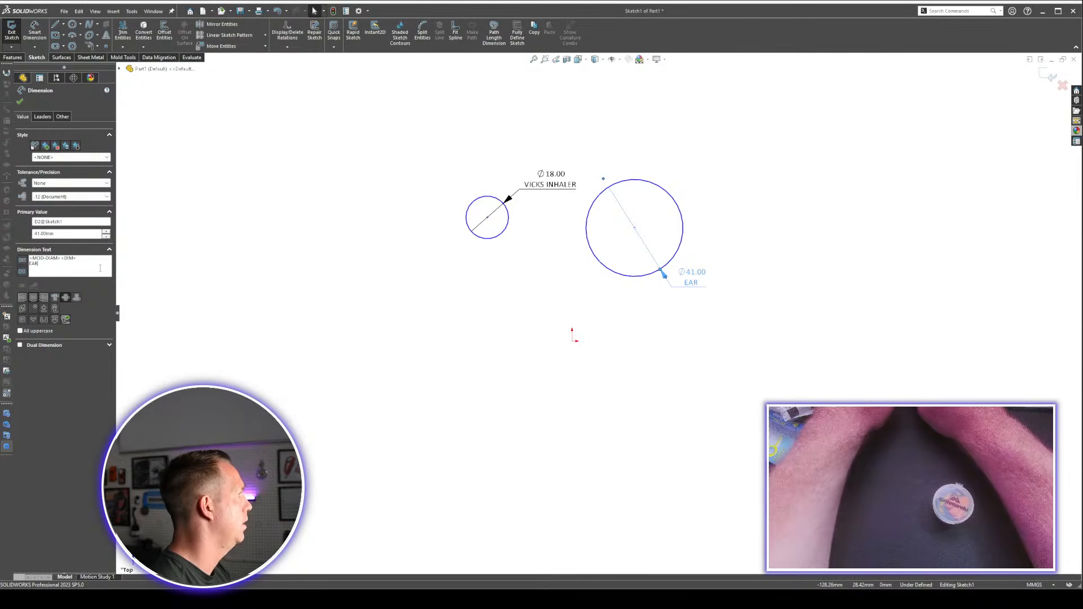
pyautogui.write('BUDS')
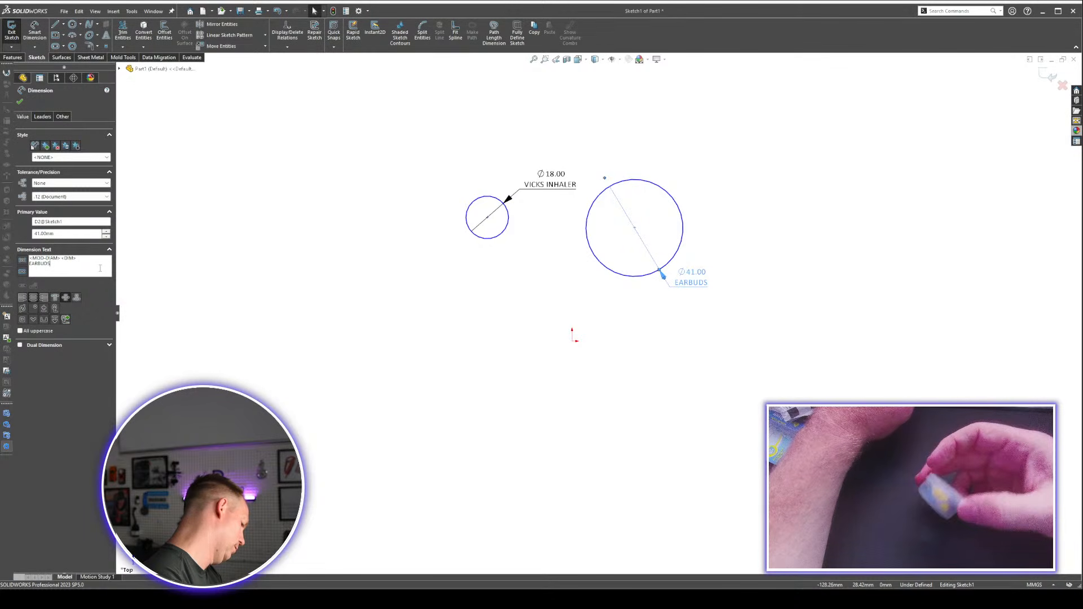
pyautogui.write('TUB')
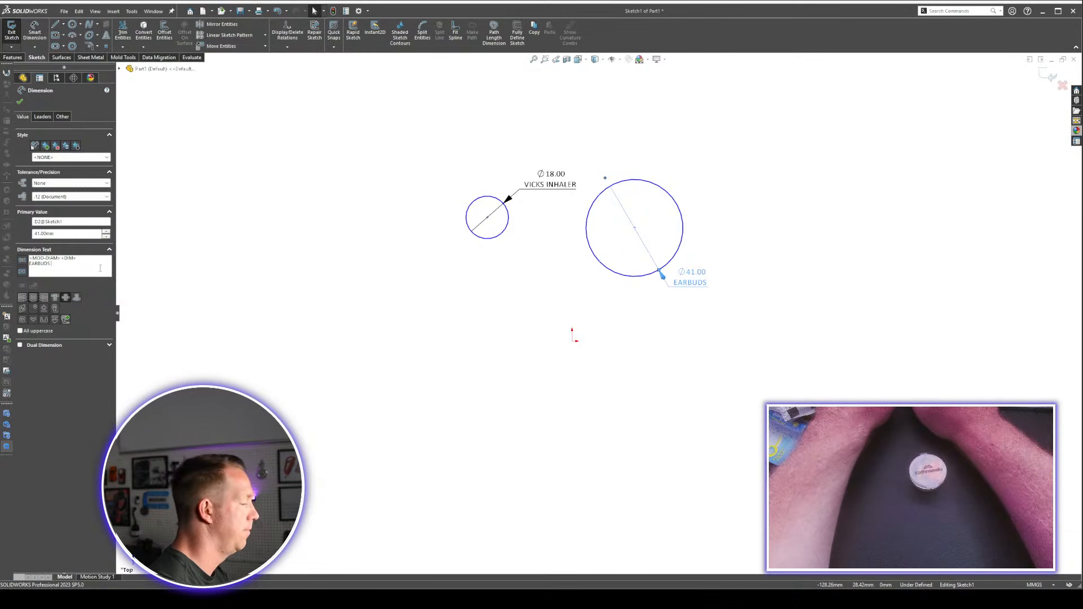
pyautogui.click(345, 354)
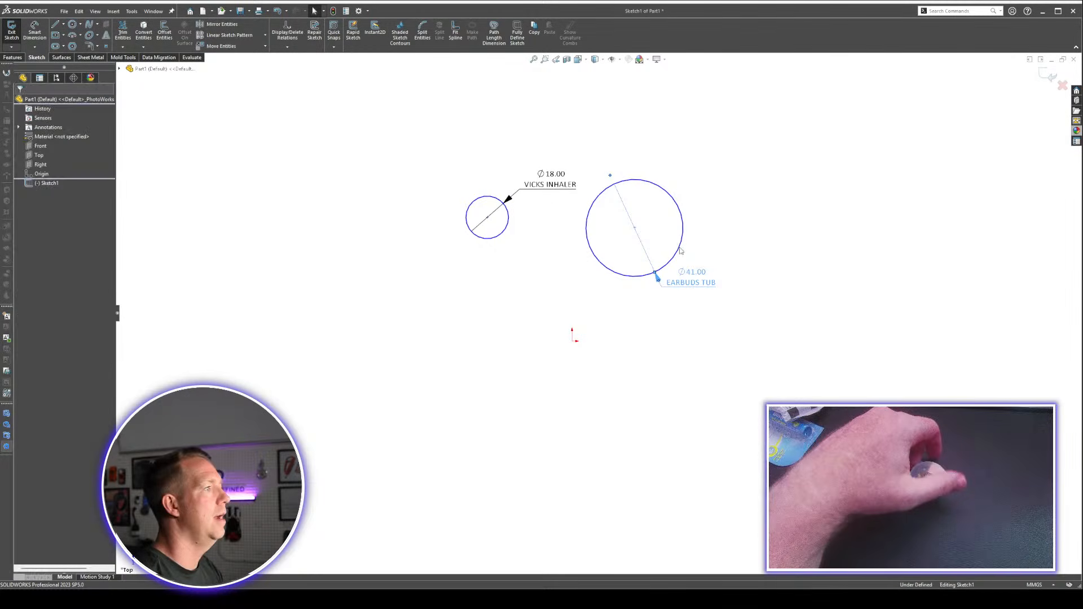
# Move the earbuds tub circle's centre to about 56 mm right of and 76 mm above the origin, and exit the sketch.
pyautogui.moveTo(635, 227); pyautogui.dragTo(706, 160)
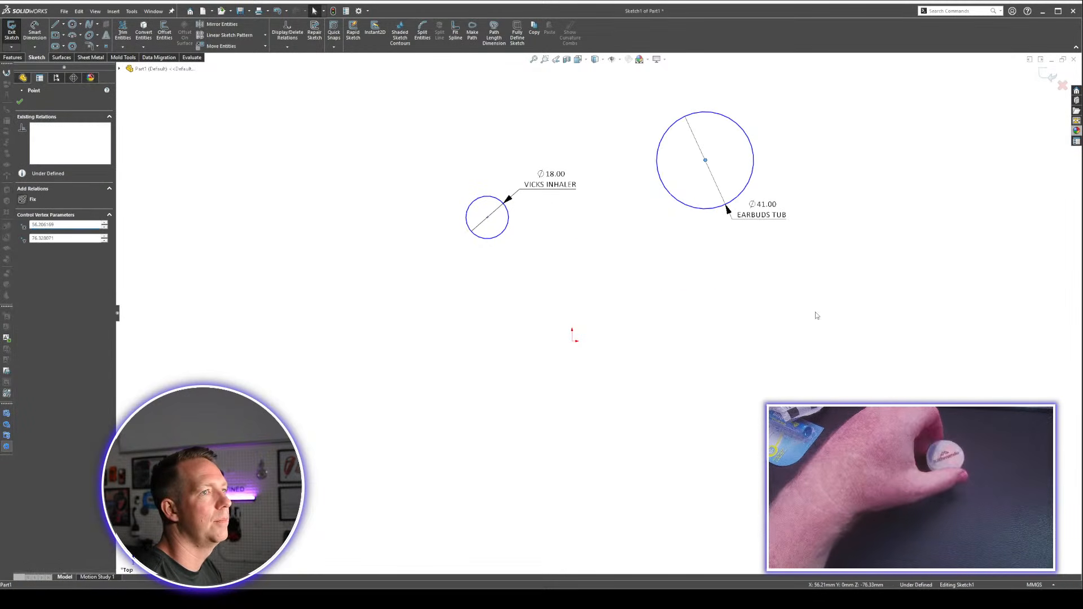
pyautogui.click(817, 314)
pyautogui.scroll(3, 817, 315)
pyautogui.scroll(-1, 684, 248)
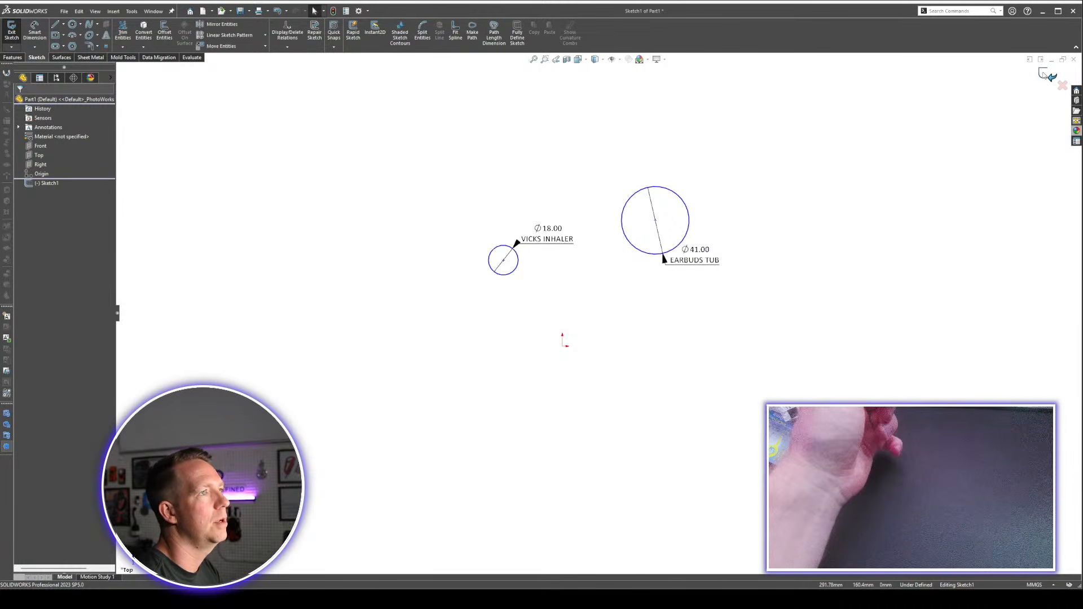
pyautogui.click(1052, 76)
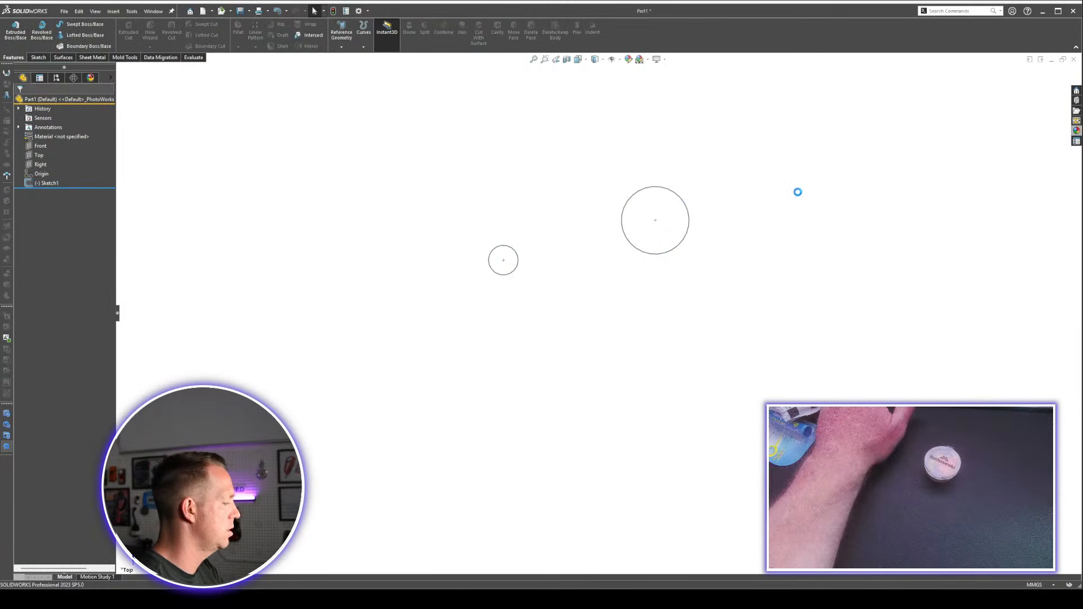
# Start saving the part and browse to the FD Home folder under FULLY DEFINED > Projects.
pyautogui.hotkey('ctrl', 's')
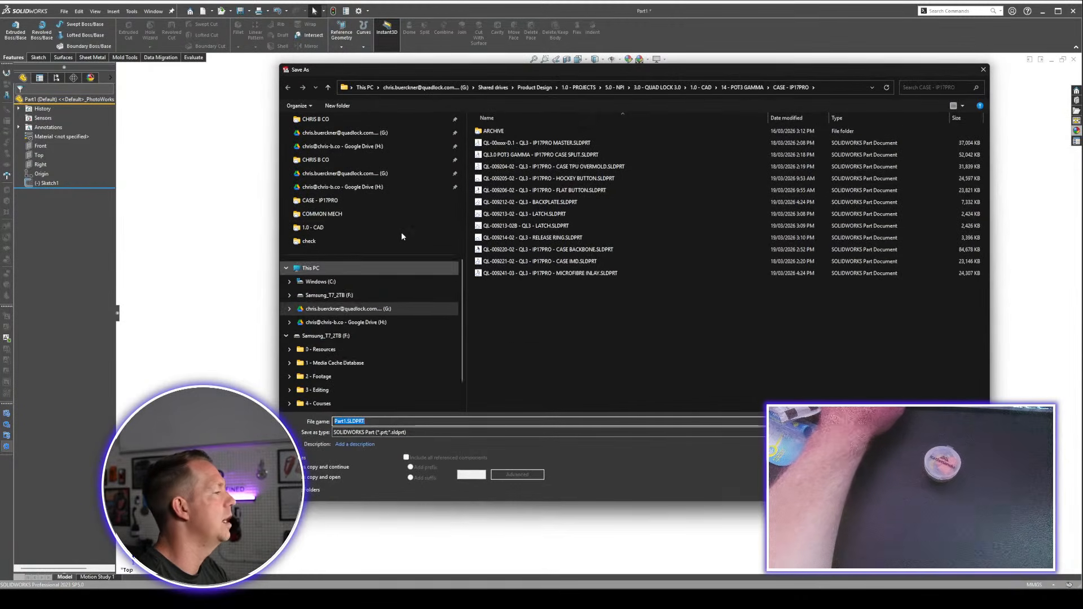
pyautogui.scroll(6, 401, 232)
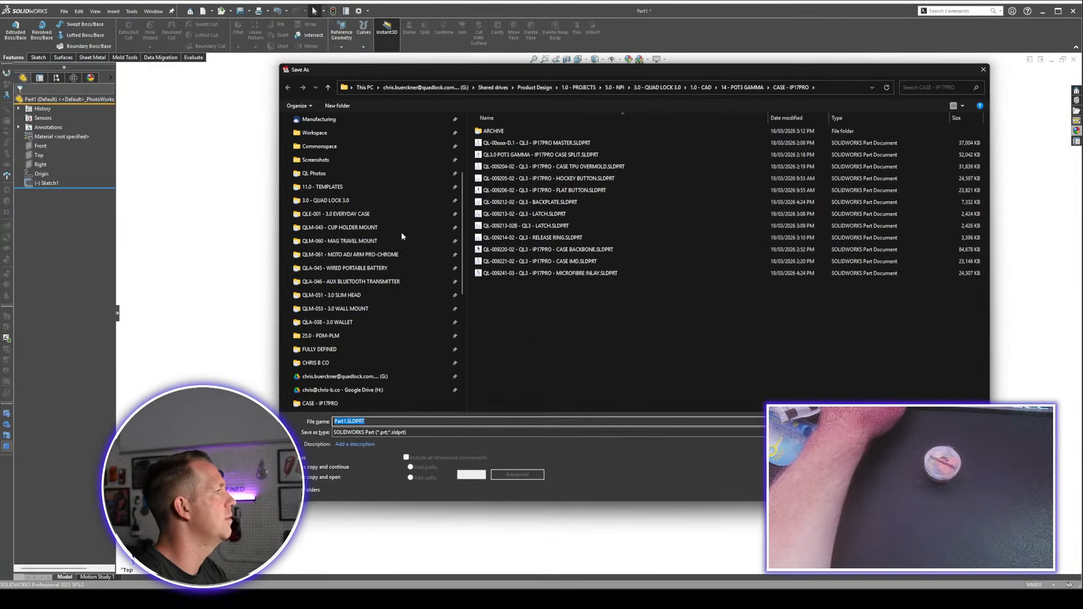
pyautogui.click(333, 350)
pyautogui.doubleClick(499, 131)
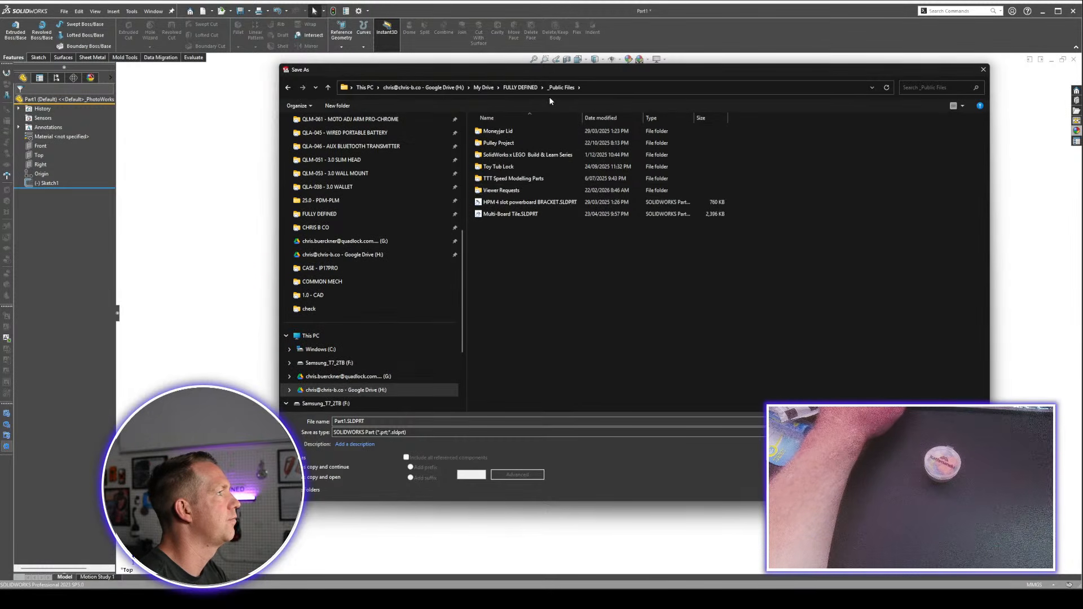
pyautogui.click(534, 90)
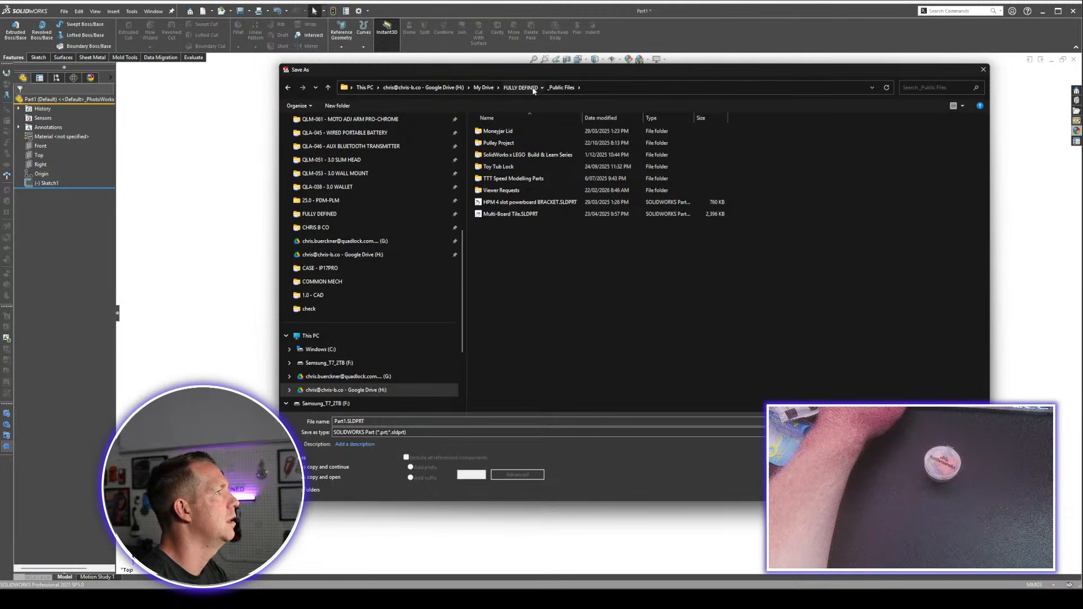
pyautogui.doubleClick(501, 194)
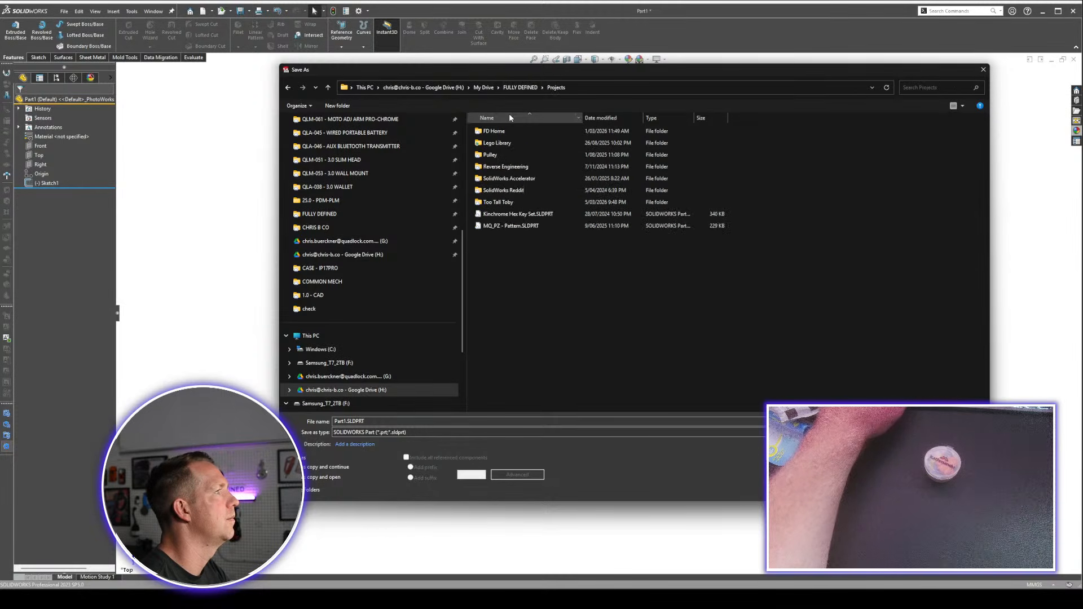
pyautogui.doubleClick(495, 132)
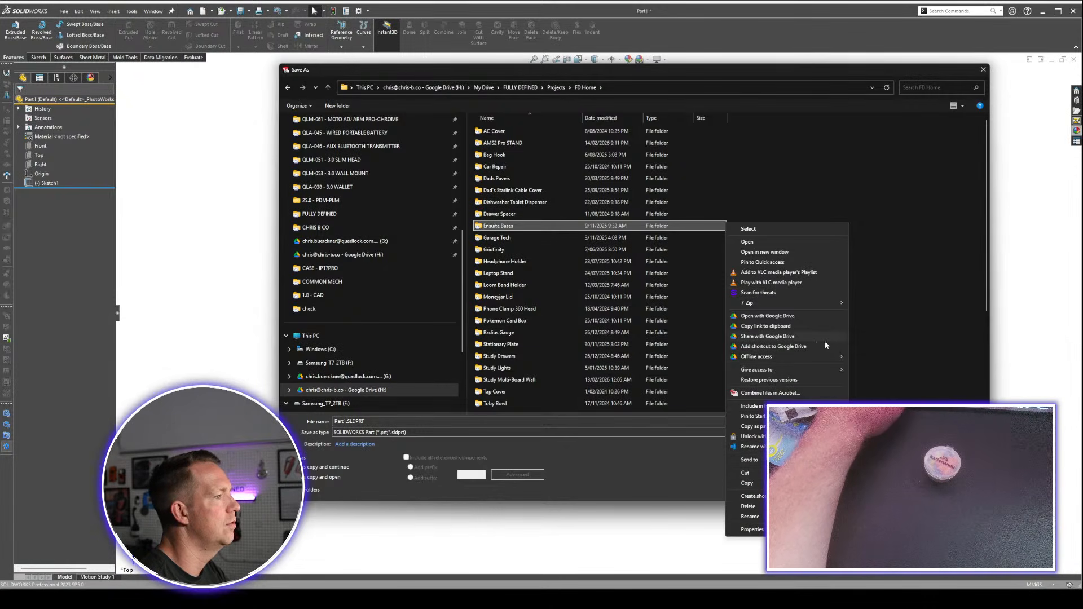
# Create a new folder named "Medical Organiser" inside the FD Home folder.
pyautogui.click(872, 361)
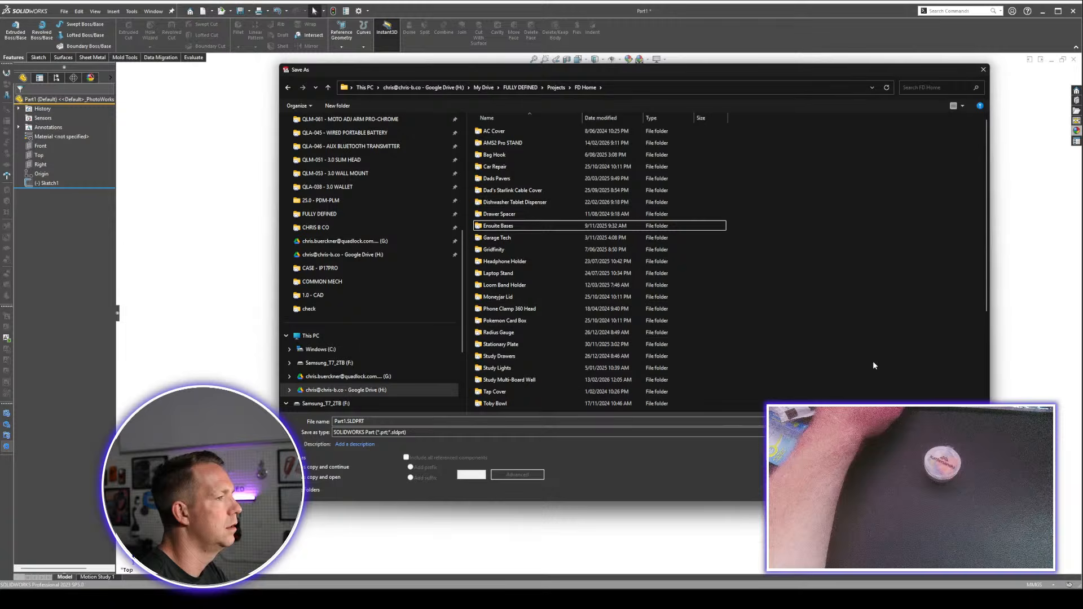
pyautogui.rightClick(829, 317)
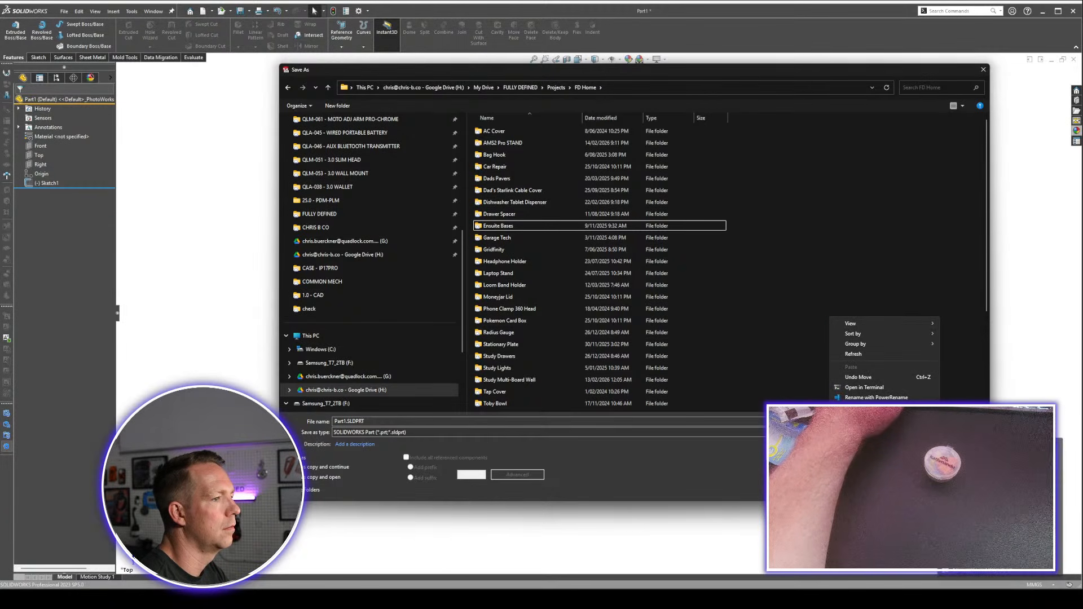
pyautogui.click(959, 444)
pyautogui.write('ME')
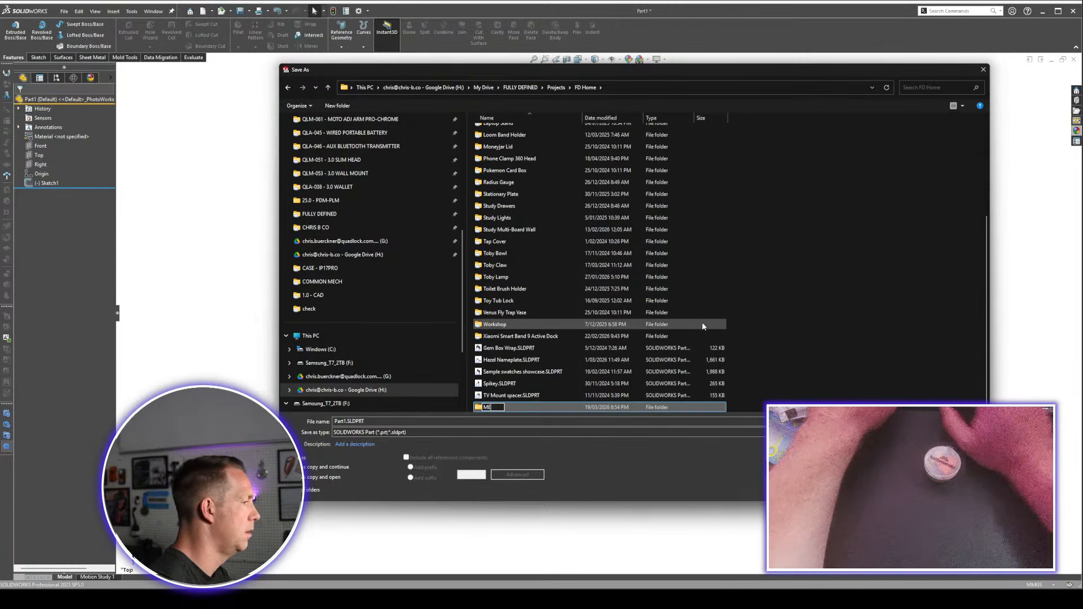
pyautogui.press('BackSpace')
pyautogui.write('e')
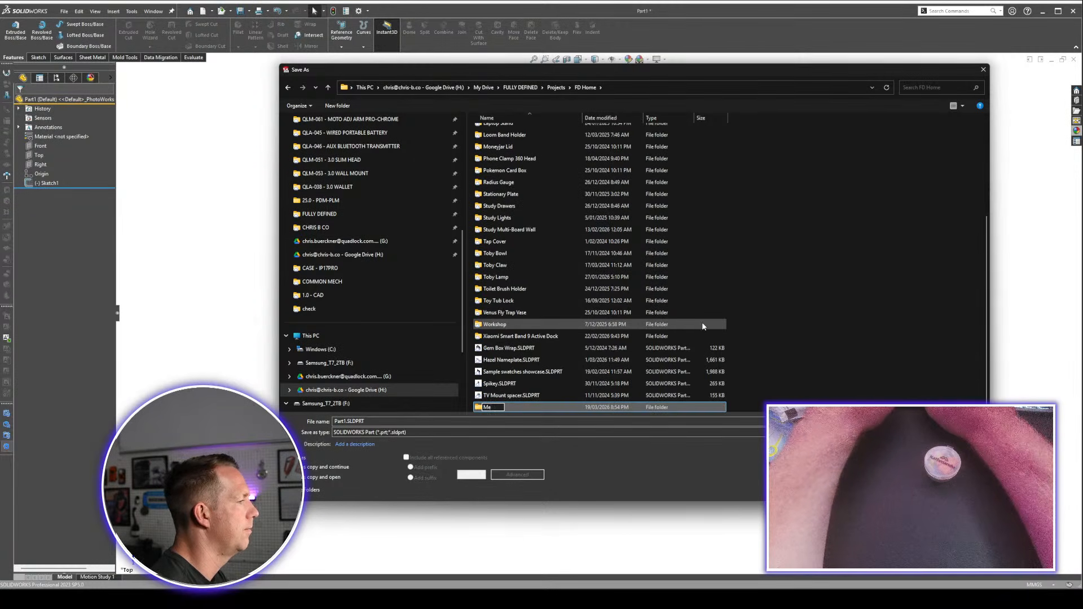
pyautogui.write('dical Organiser')
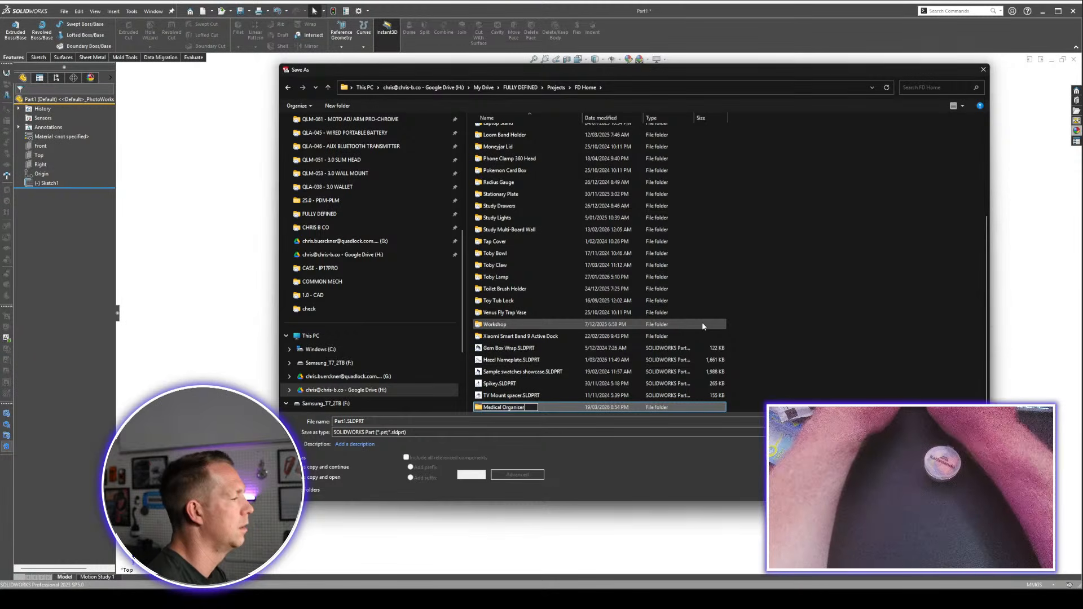
pyautogui.press('Return')
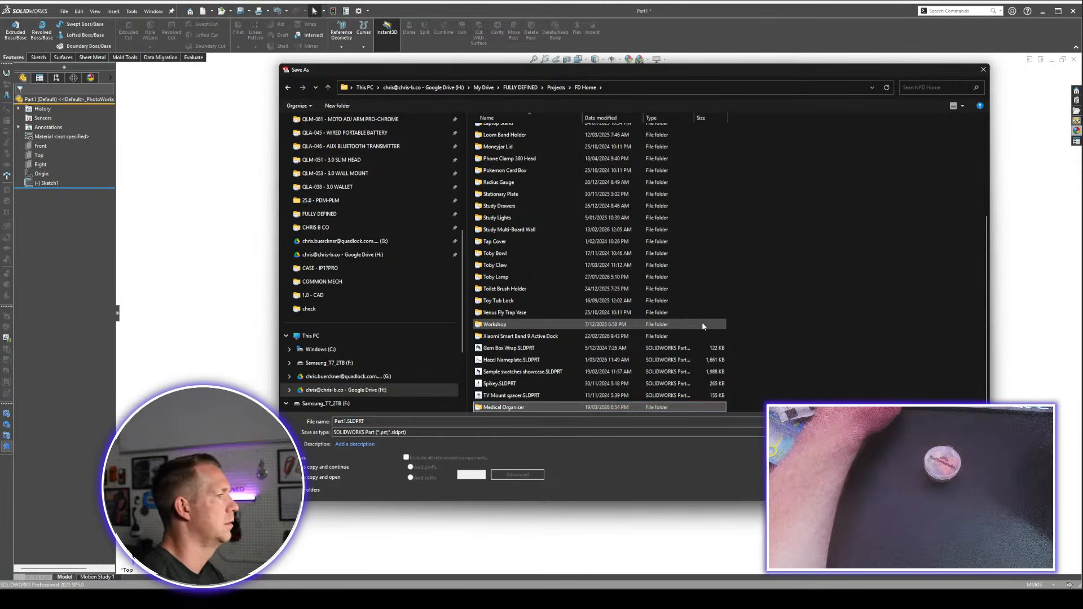
# Save the part as "Medical Organiser" in the new Medical Organiser folder.
pyautogui.doubleClick(502, 407)
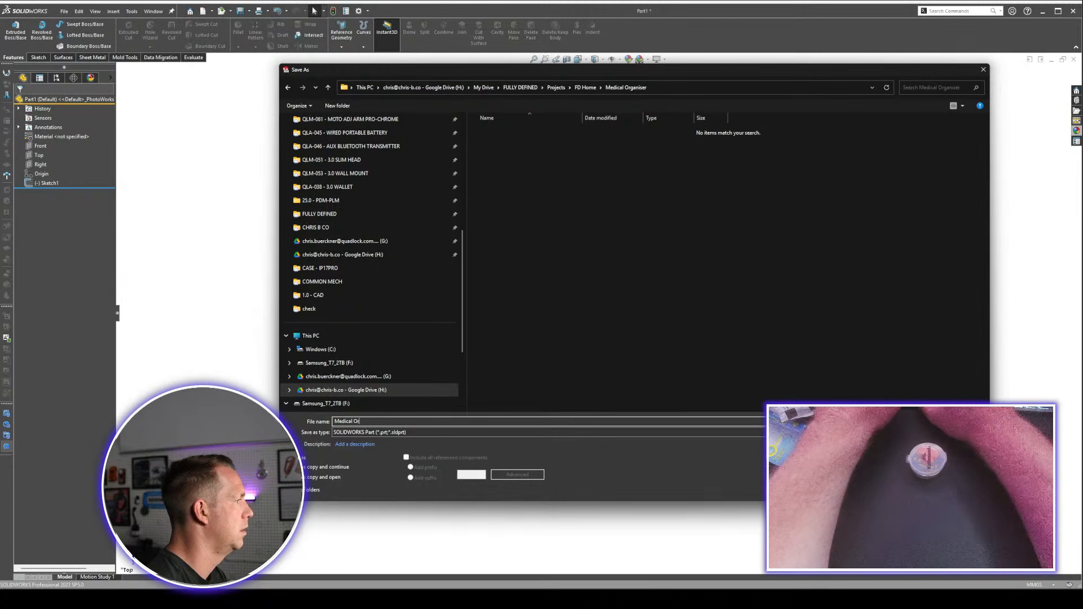
pyautogui.write('Medical Organiser')
pyautogui.press('Return')
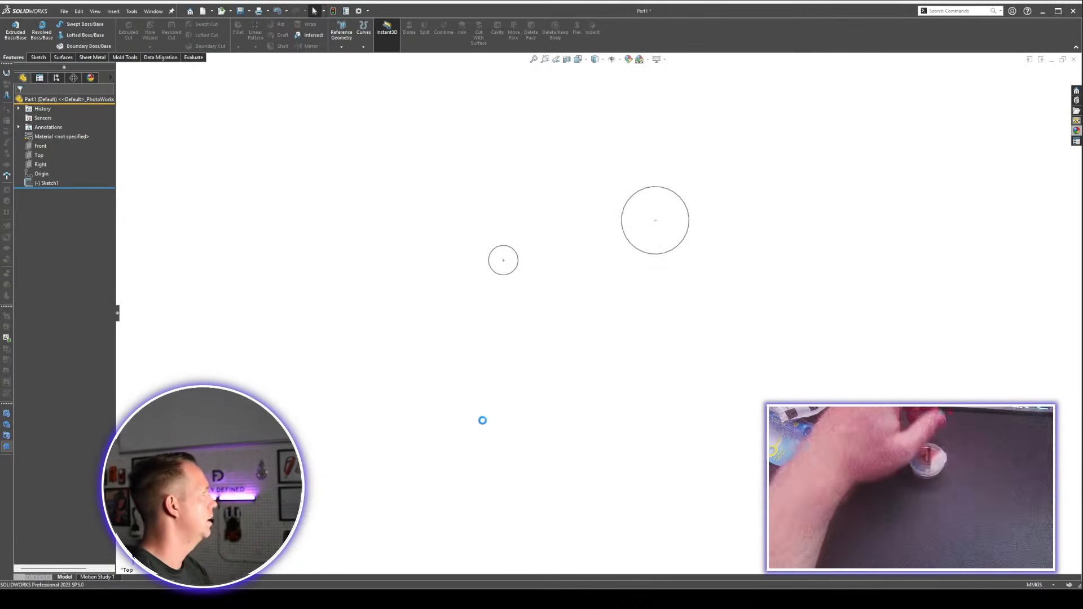
# Reopen Sketch1 for editing and sketch a 39 mm diameter circle to the right of and slightly below the origin.
pyautogui.click(48, 183)
pyautogui.click(63, 164)
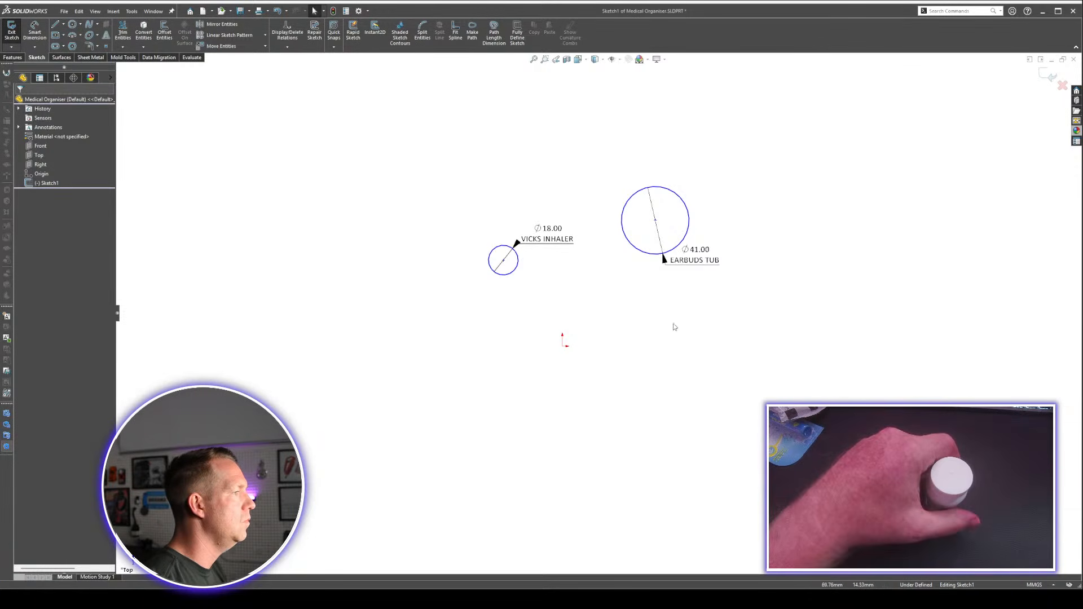
pyautogui.press('c')
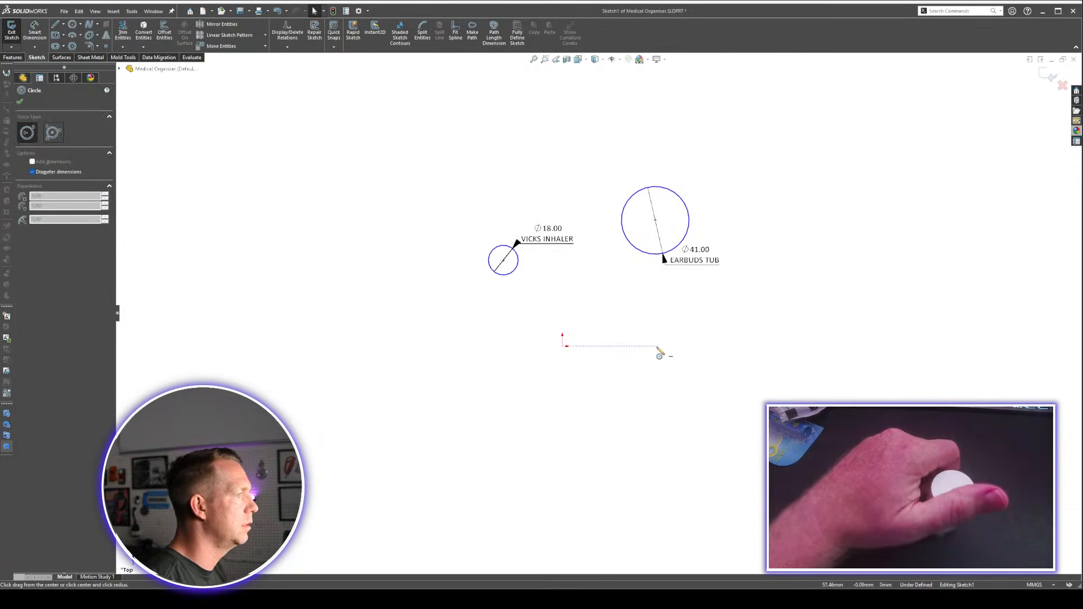
pyautogui.click(693, 361)
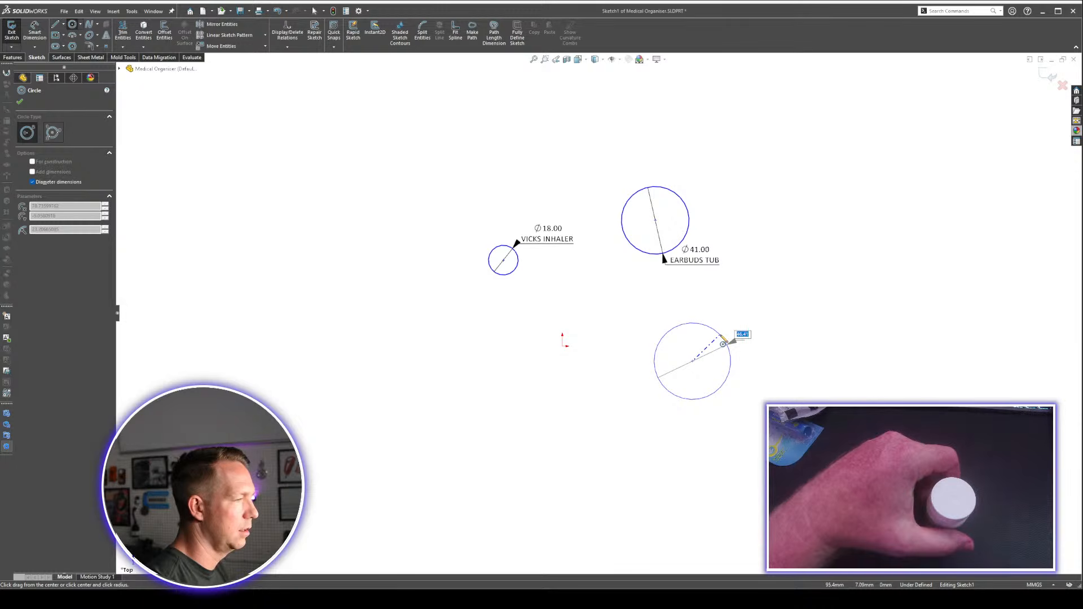
pyautogui.write('39')
pyautogui.press('Return')
pyautogui.press('Escape')
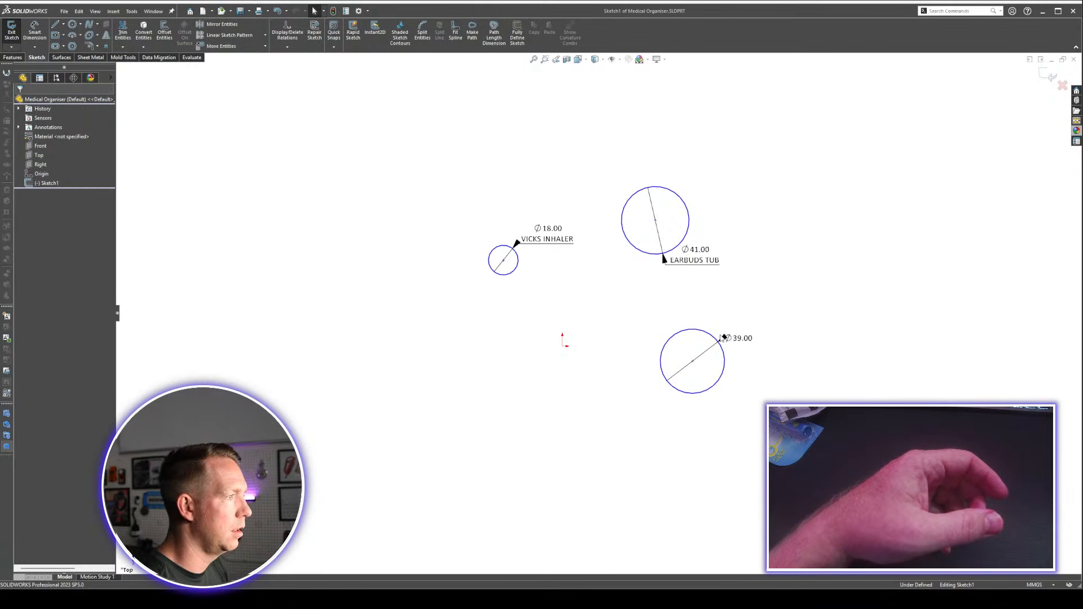
# Add the text "PREDNISOLONE" below the 39 mm diameter dimension and move that circle up and right, beyond the earbuds tub circle.
pyautogui.moveTo(753, 337); pyautogui.dragTo(774, 321)
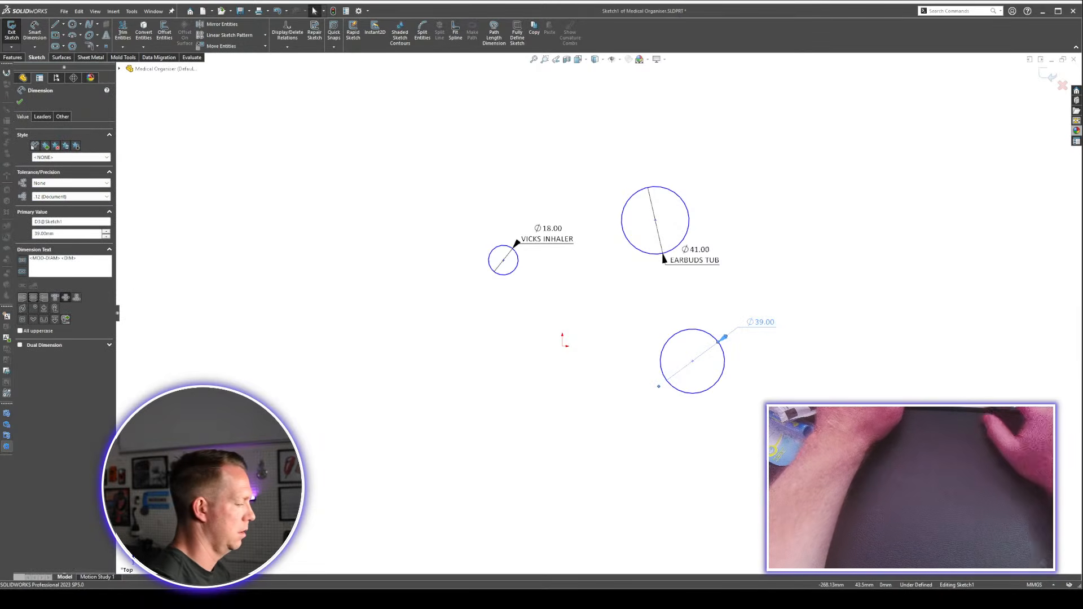
pyautogui.write('PREDNISO')
pyautogui.write('LONE')
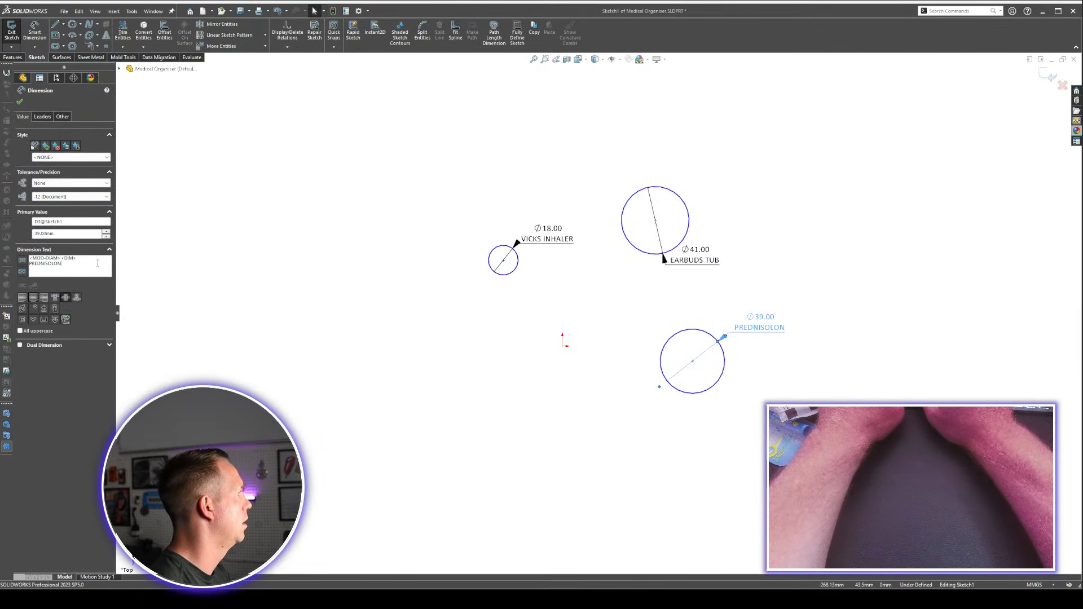
pyautogui.click(629, 481)
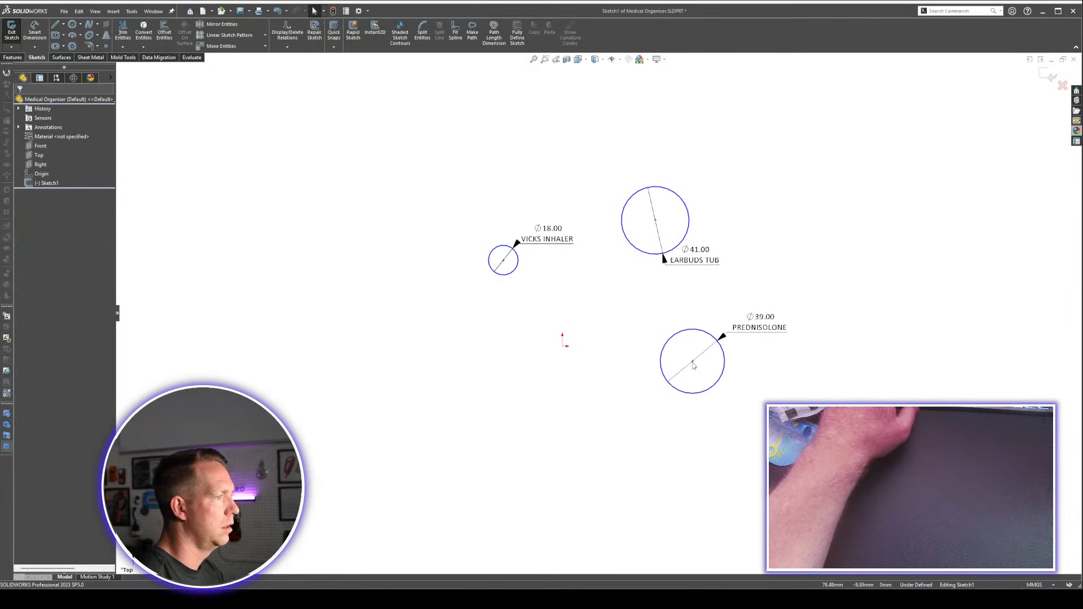
pyautogui.moveTo(692, 362); pyautogui.dragTo(787, 271)
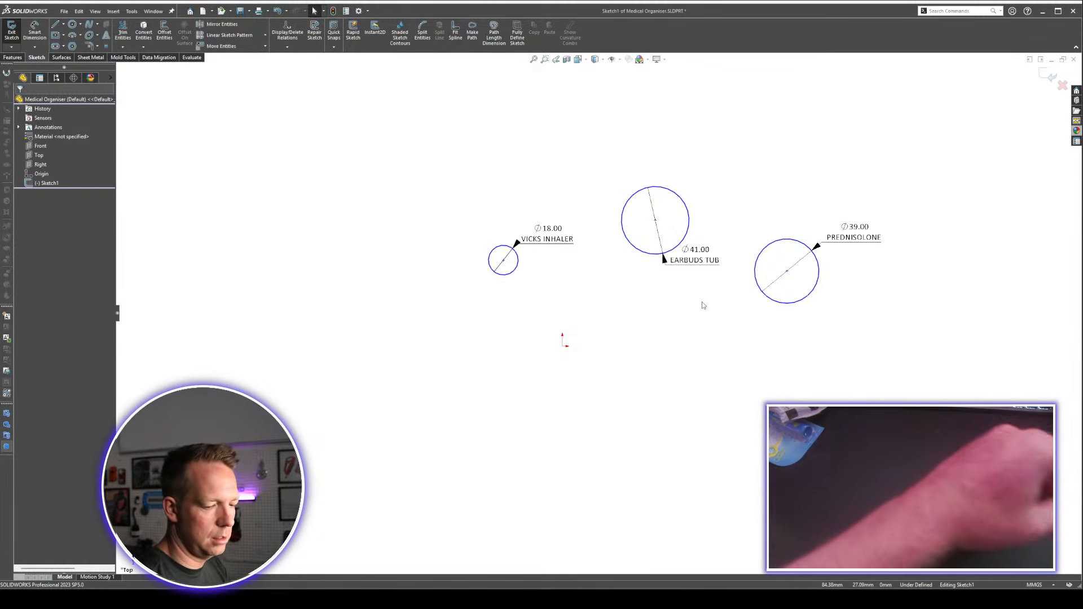
# Sketch a 29 mm diameter circle centred about 61 mm right of and 6 mm below the origin.
pyautogui.moveTo(759, 363); pyautogui.dragTo(671, 355, button='right')
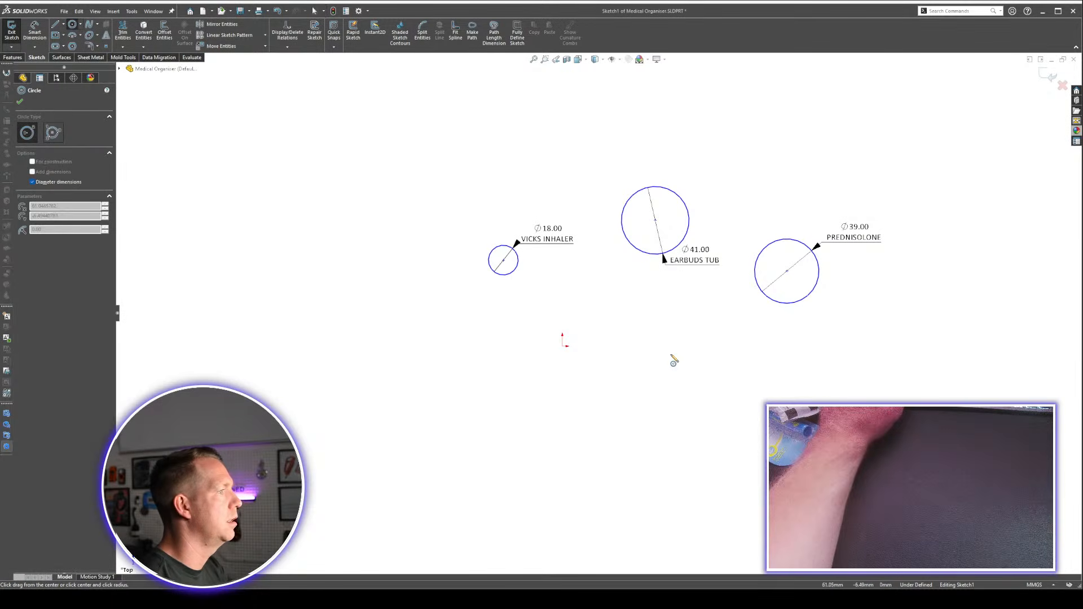
pyautogui.click(663, 357)
pyautogui.press('Return')
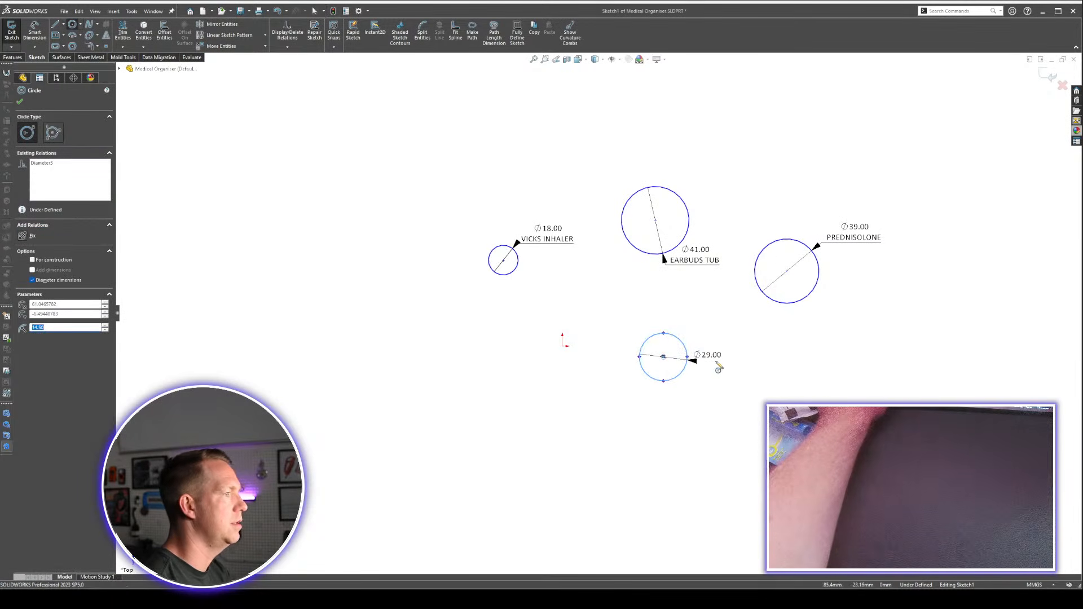
pyautogui.press('Escape')
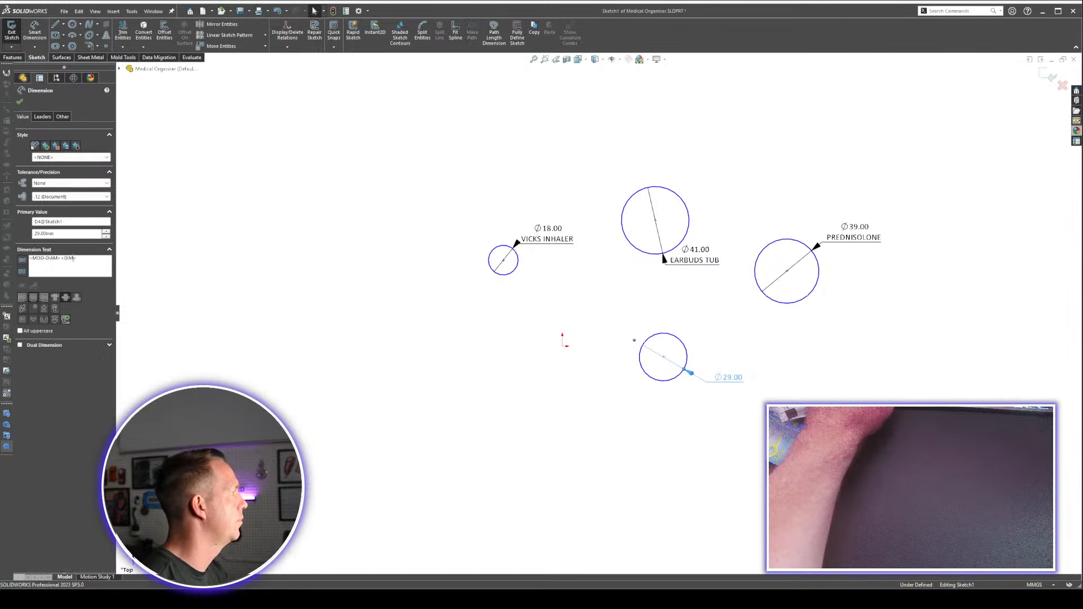
# Add the text "NASAL SPRAY" below the 29 mm dimension and move the circle's centre to about 170 mm right of and 4 mm below the origin.
pyautogui.click(91, 271)
pyautogui.press('Return')
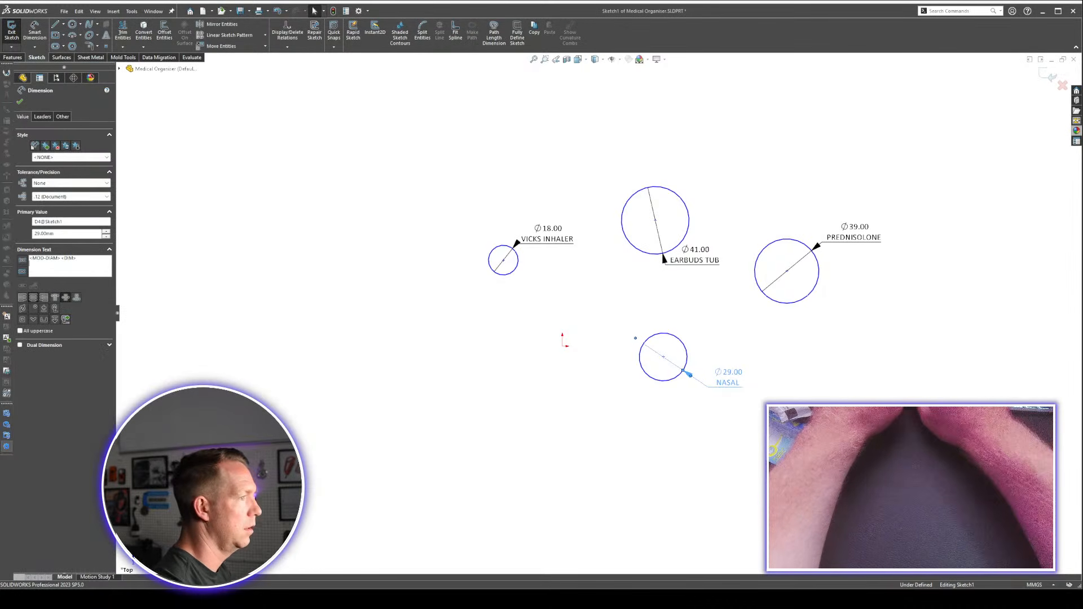
pyautogui.write('NASAL SPRAY')
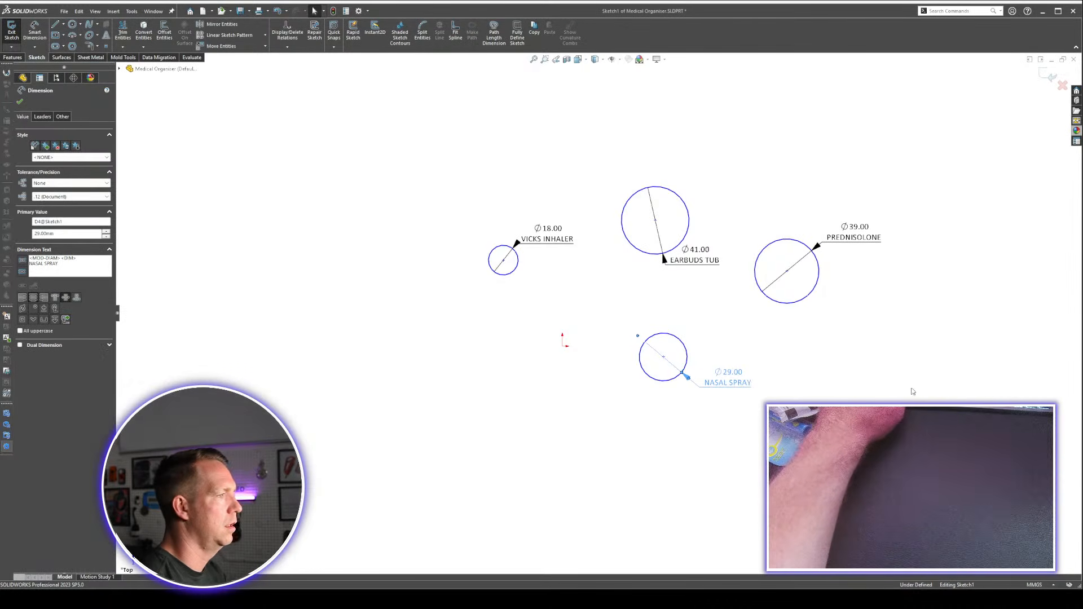
pyautogui.press('Escape')
pyautogui.moveTo(664, 356); pyautogui.dragTo(843, 353)
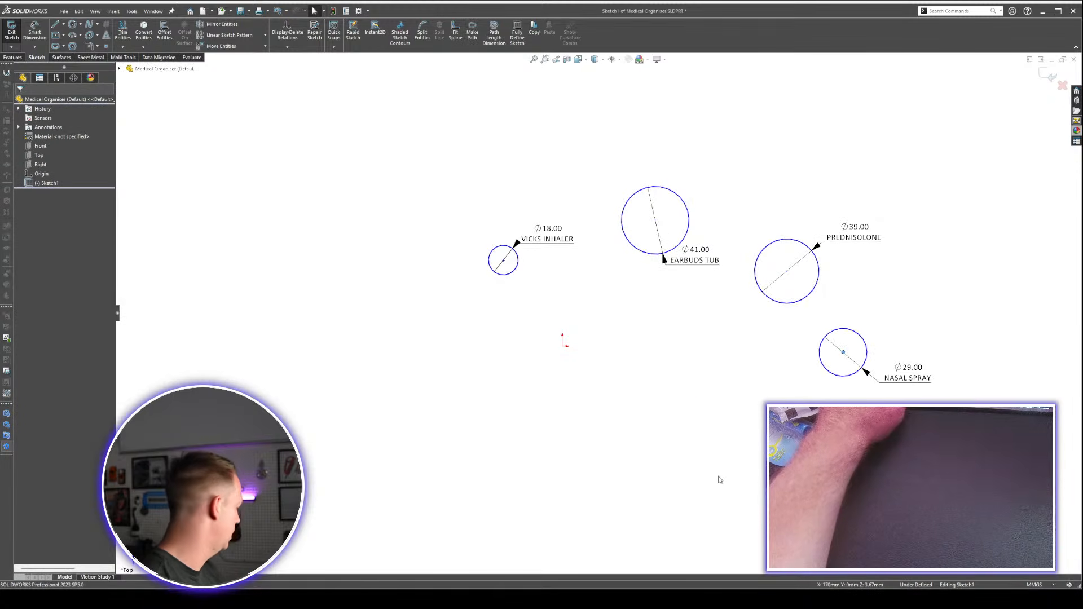
pyautogui.click(697, 455)
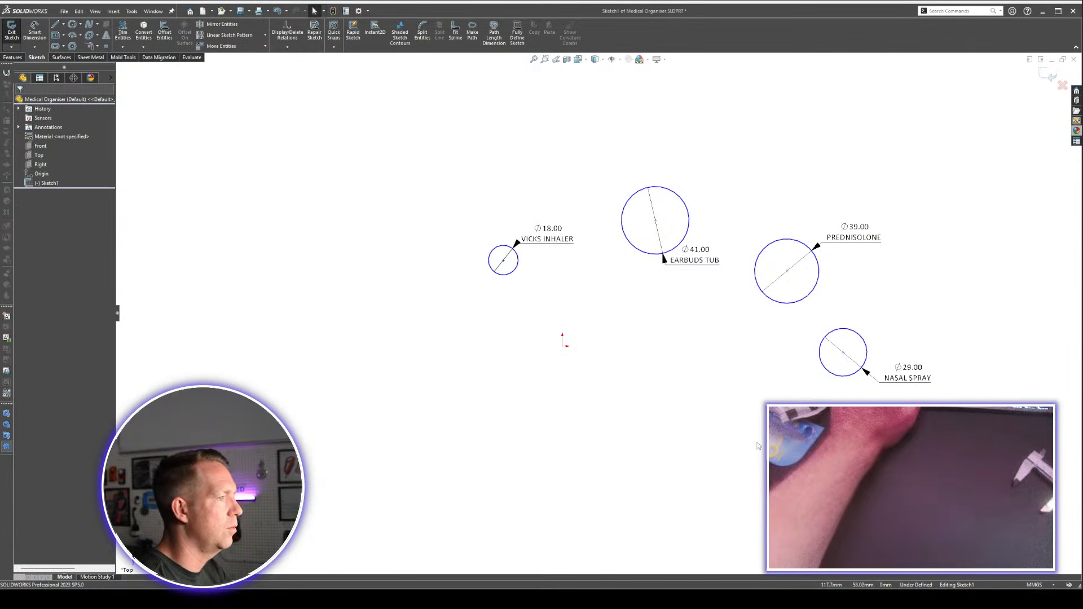
# Sketch a 34 mm diameter circle below and to the left of the nasal spray circle.
pyautogui.moveTo(759, 447); pyautogui.dragTo(793, 424, button='right')
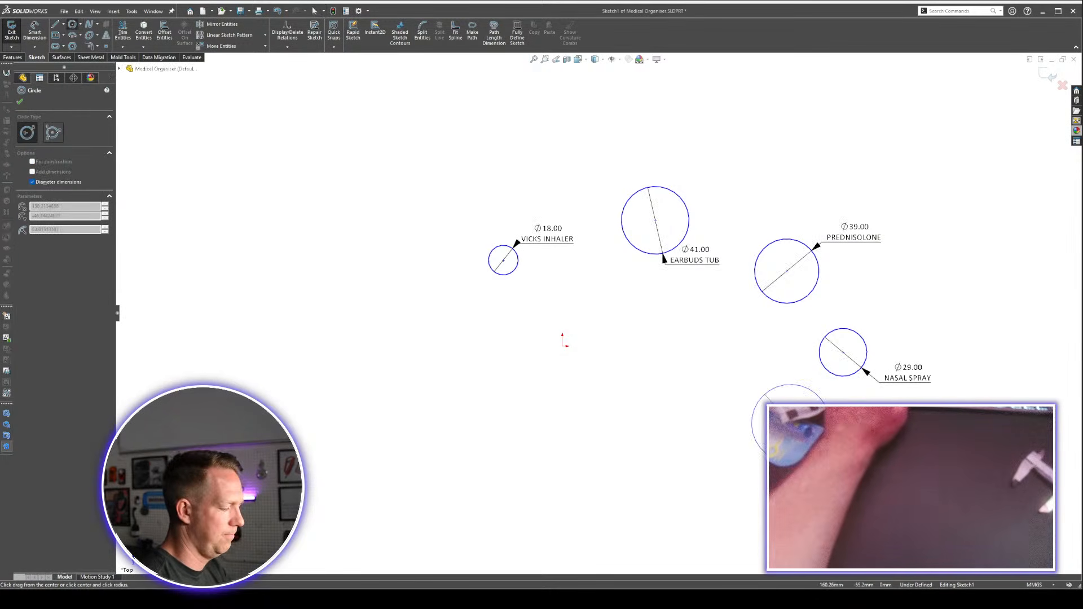
pyautogui.write('34')
pyautogui.press('Return')
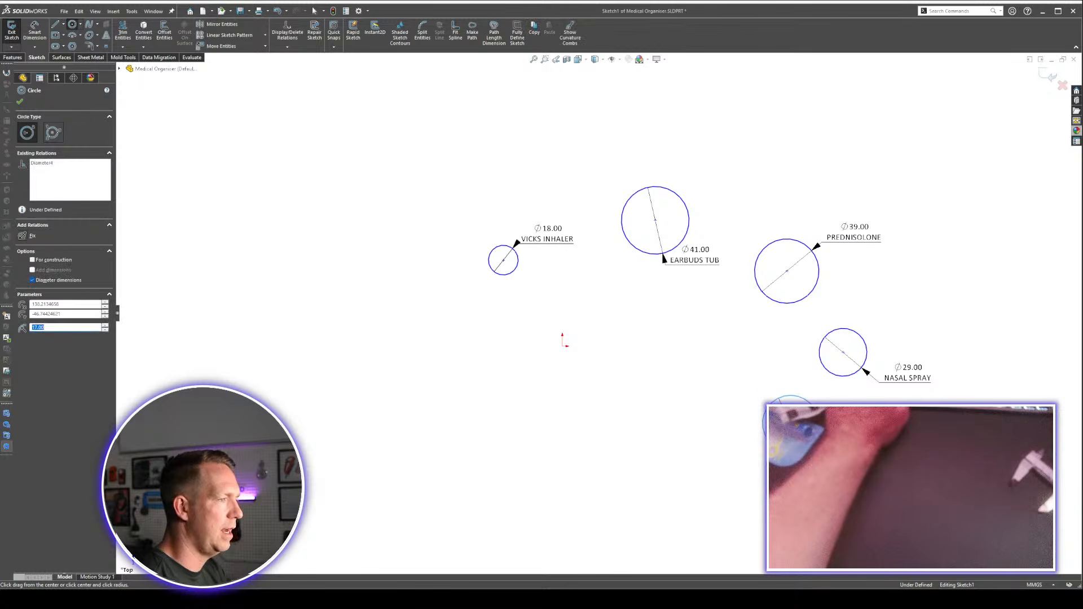
pyautogui.press('Escape')
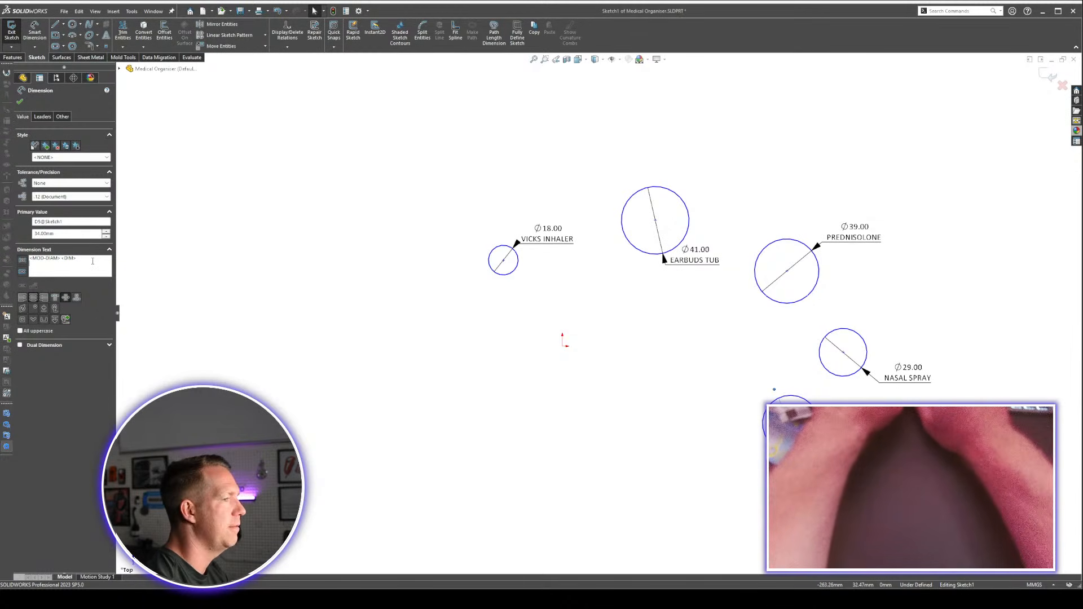
# Add the text "LENS CLEARER" below the 34 mm diameter dimension.
pyautogui.press('Return')
pyautogui.write('LE')
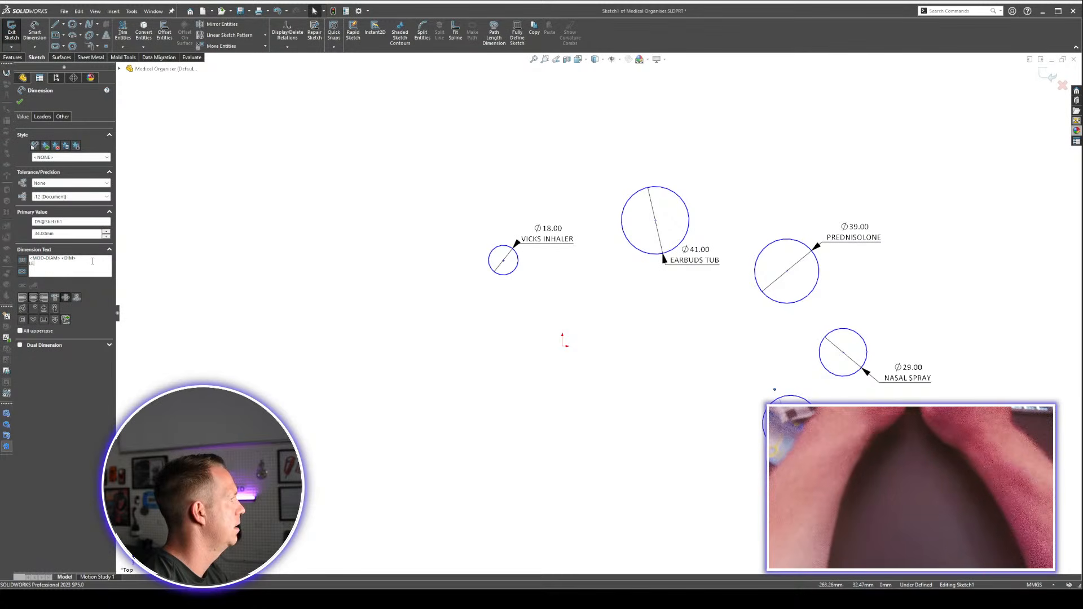
pyautogui.write('NS CLEARE')
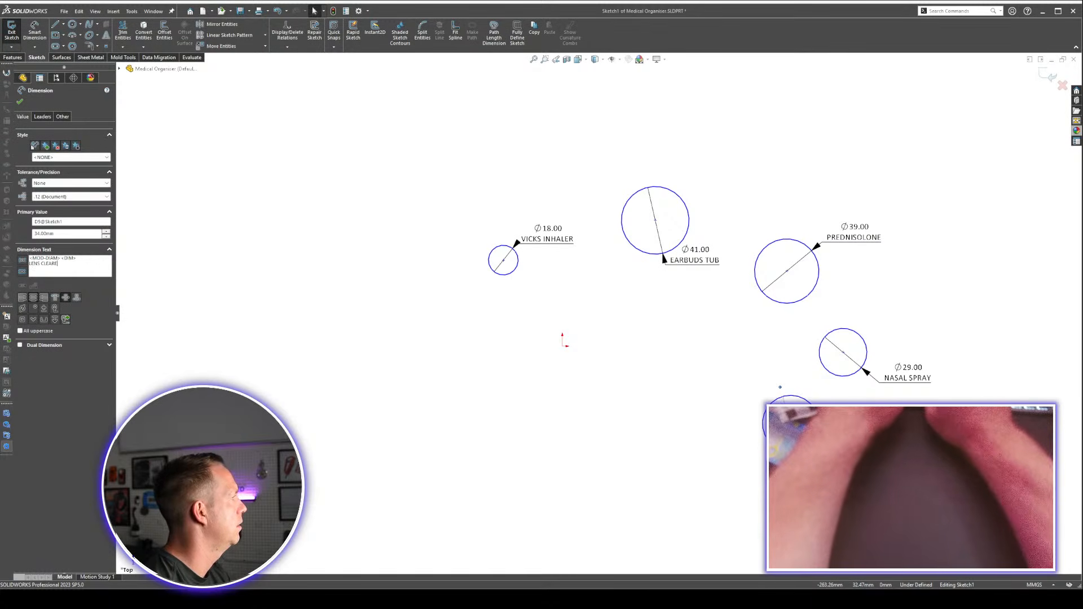
pyautogui.write('R')
pyautogui.click(629, 414)
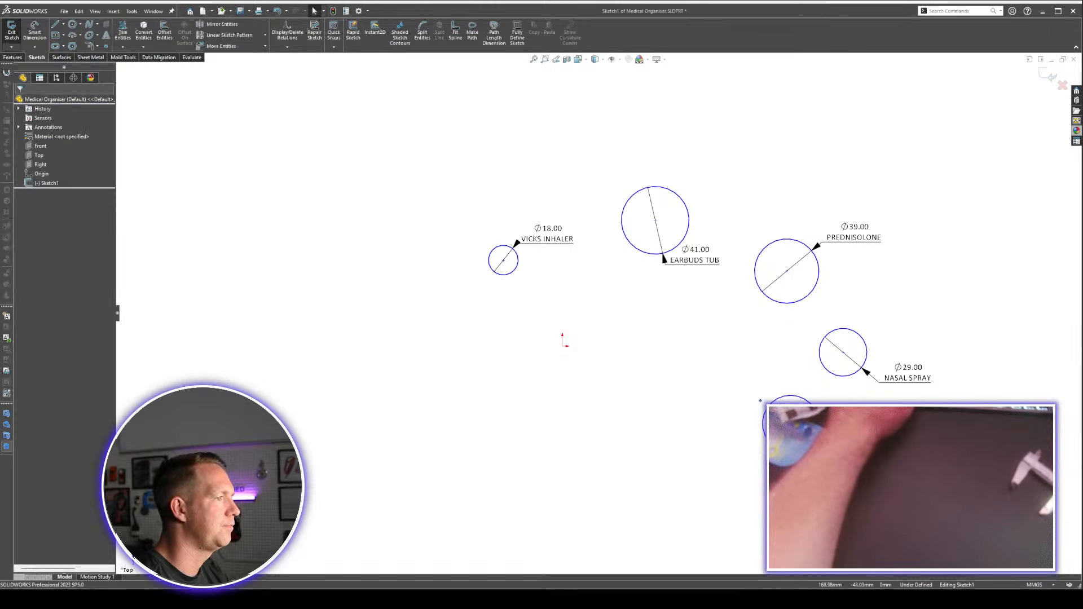
# Move the lens clearer circle by its centre to directly below the nasal spray circle.
pyautogui.moveTo(790, 424); pyautogui.dragTo(843, 431)
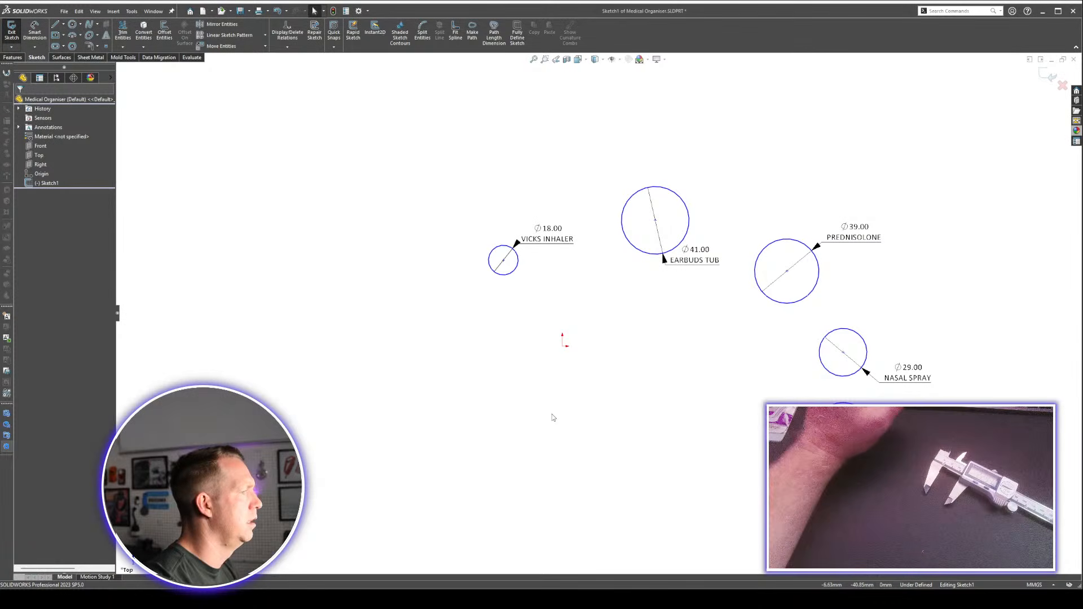
# Sketch a 16.5 mm diameter circle centred about 89 mm right of and 51 mm below the origin and save the part.
pyautogui.moveTo(552, 414); pyautogui.dragTo(726, 452, button='right')
pyautogui.click(711, 430)
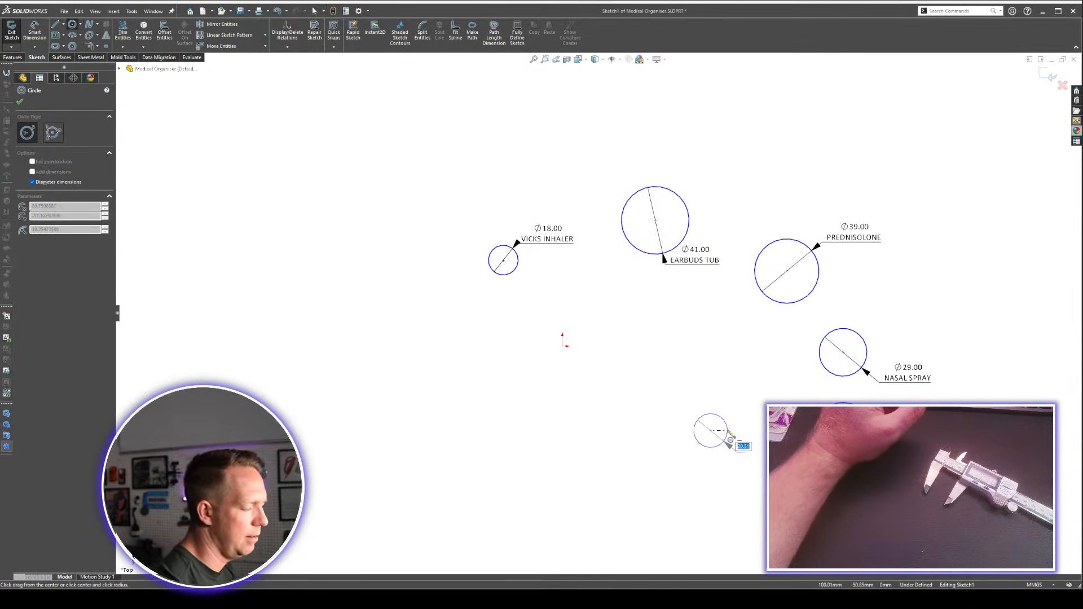
pyautogui.write('16.')
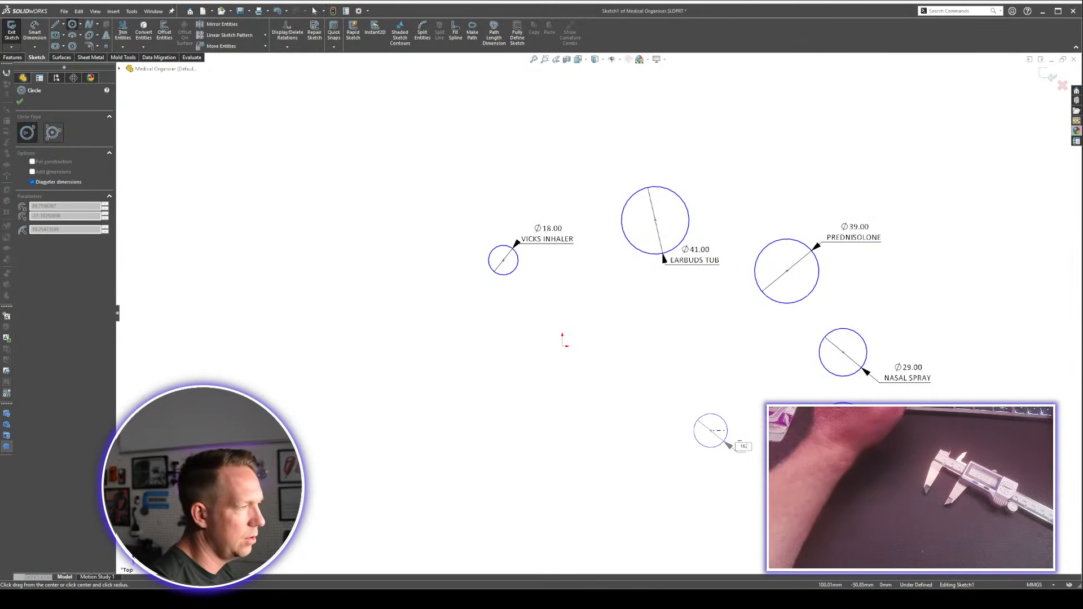
pyautogui.write('5')
pyautogui.press('Return')
pyautogui.hotkey('ctrl', 's')
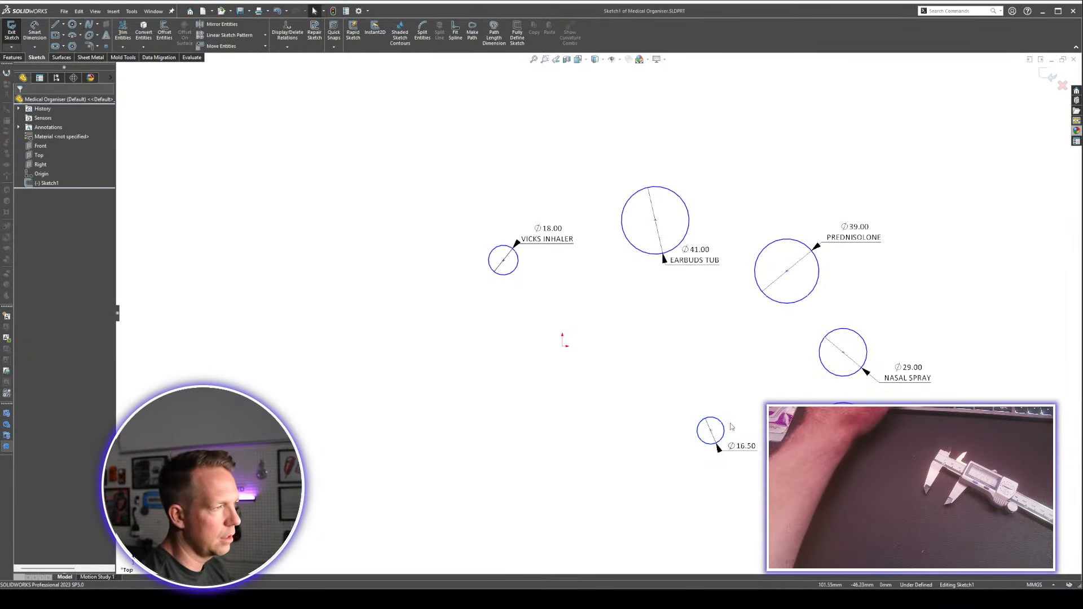
# Add the text "LIPBALM" below the 16.5 mm diameter dimension and move its circle to the right, near the lens clearer circle.
pyautogui.moveTo(741, 446); pyautogui.dragTo(754, 449)
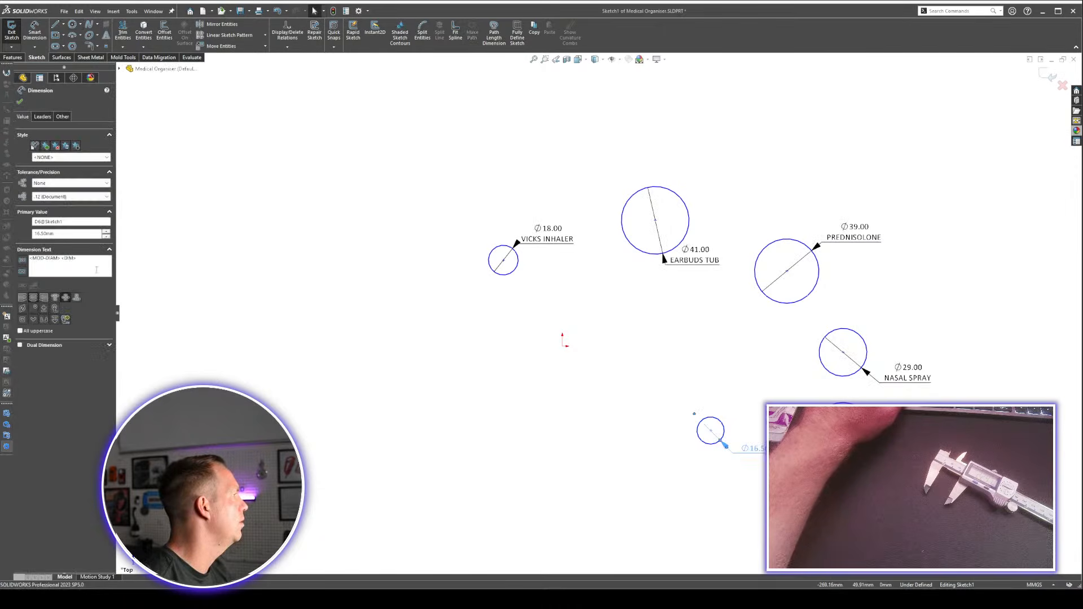
pyautogui.press('Return')
pyautogui.write('LIPBALM')
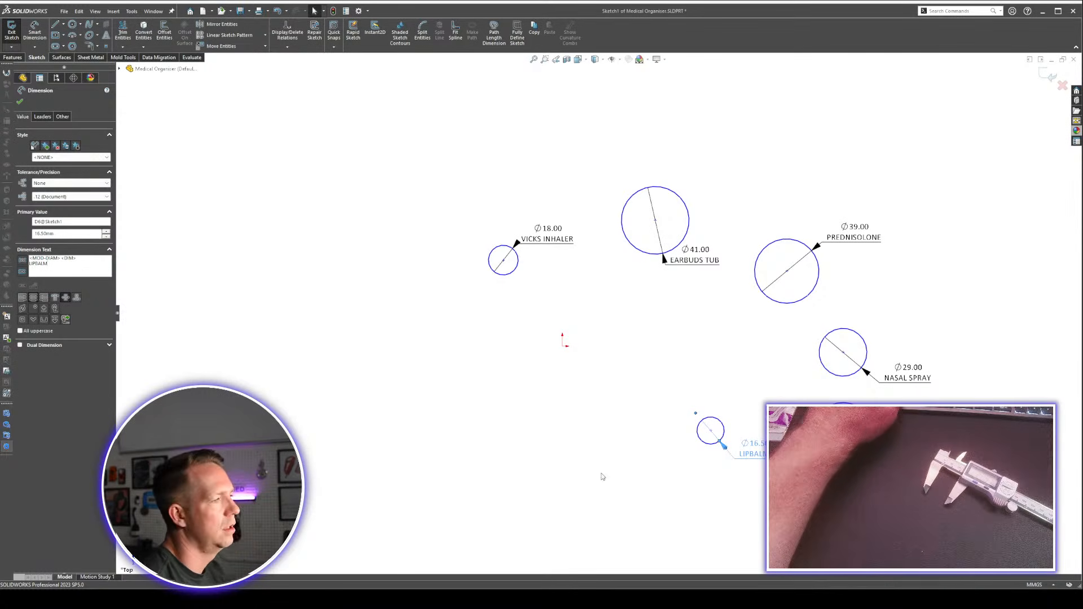
pyautogui.click(683, 452)
pyautogui.click(712, 437)
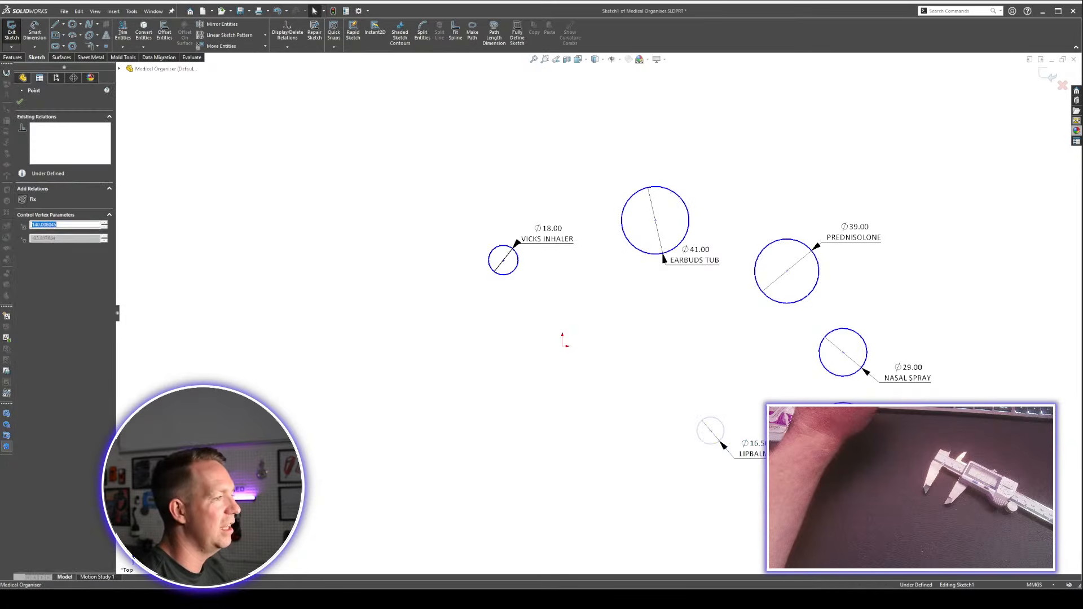
pyautogui.press('Delete')
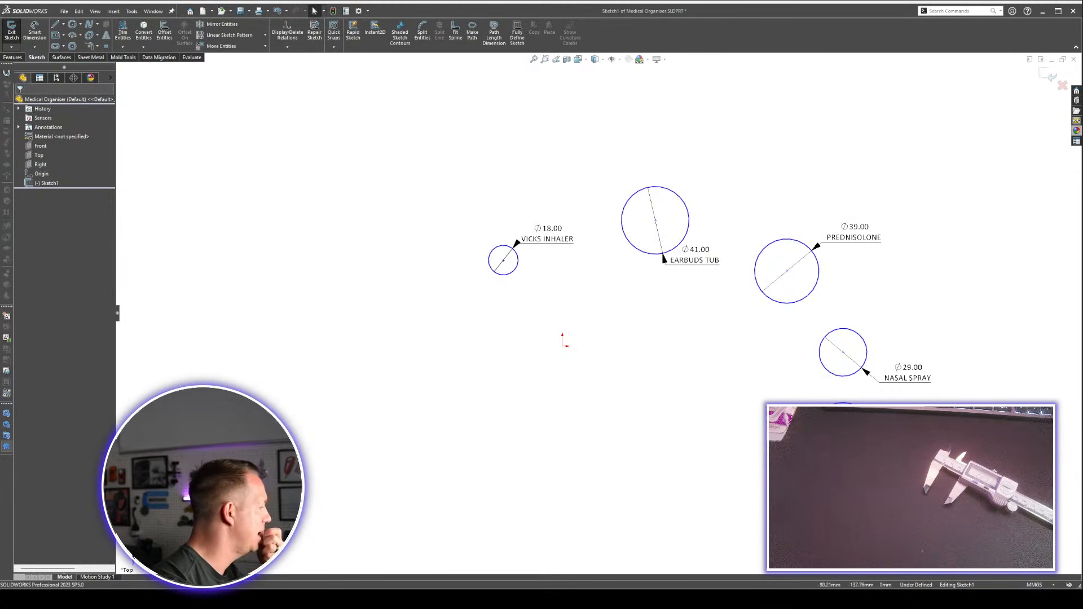
# Switch to the web browser and open the GrabCAD community model library from grabcad.com in a new tab.
pyautogui.moveTo(418, 598)
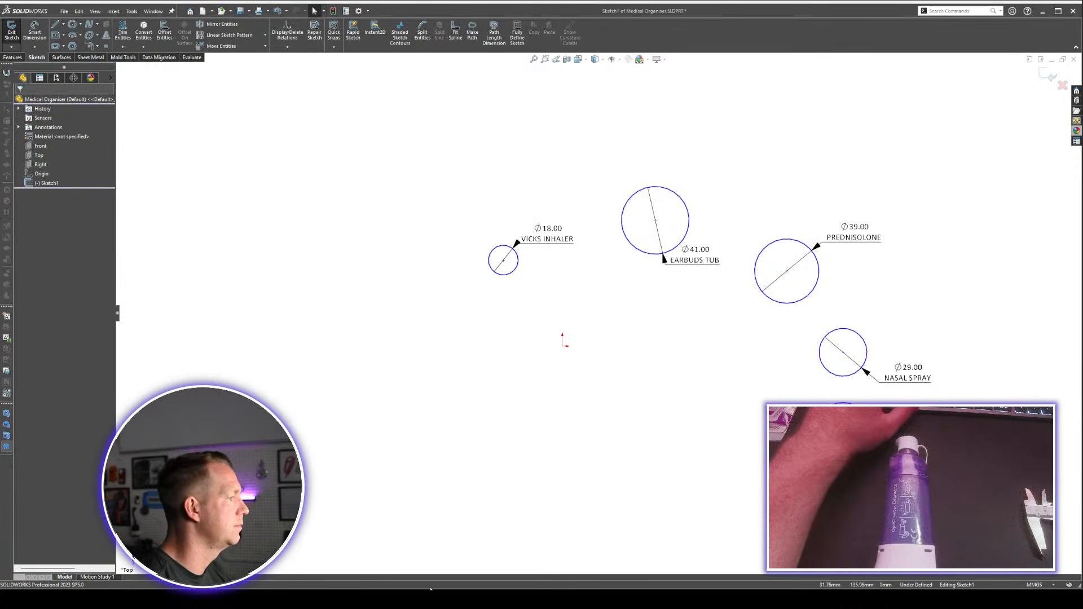
pyautogui.click(446, 551)
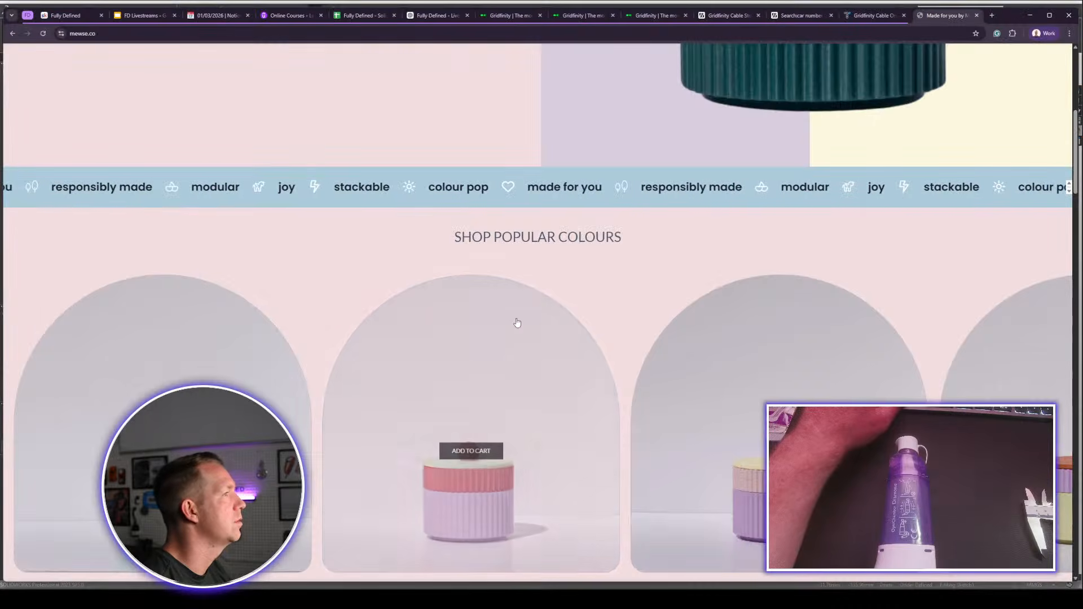
pyautogui.click(992, 16)
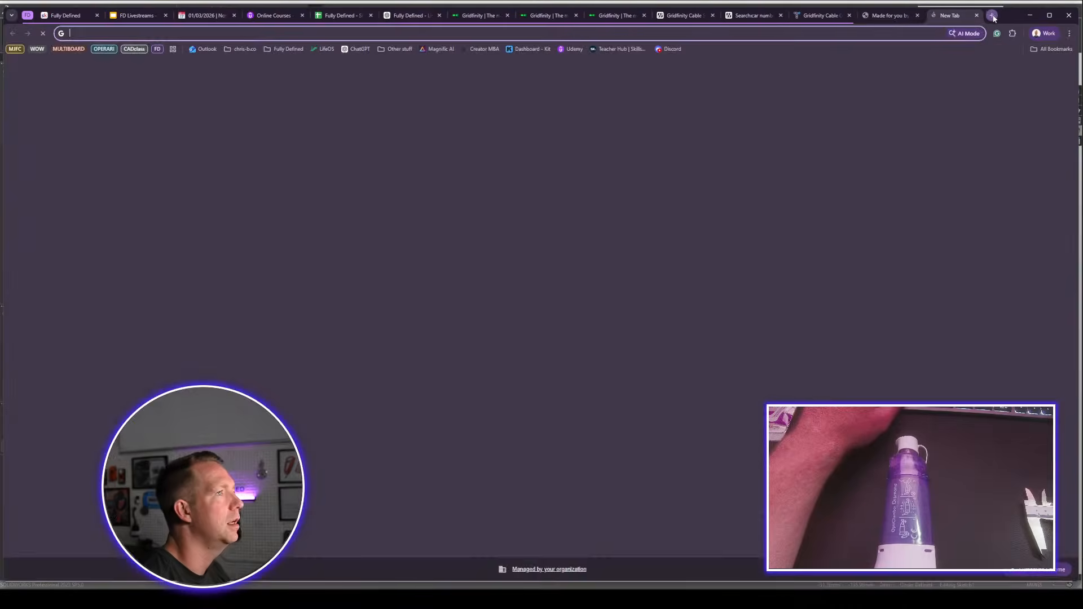
pyautogui.write('grabcad.')
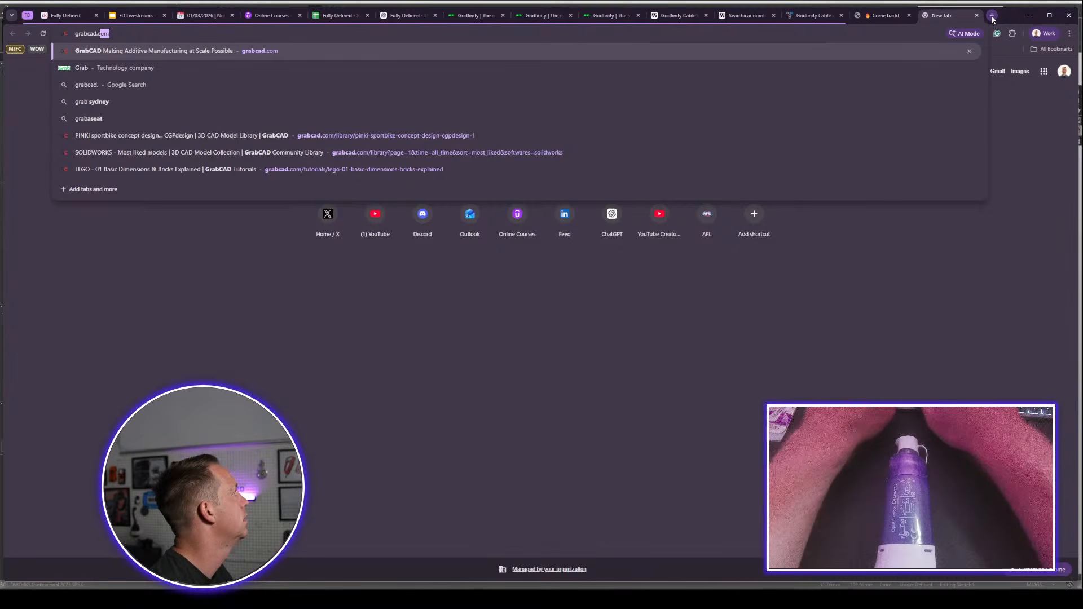
pyautogui.press('Return')
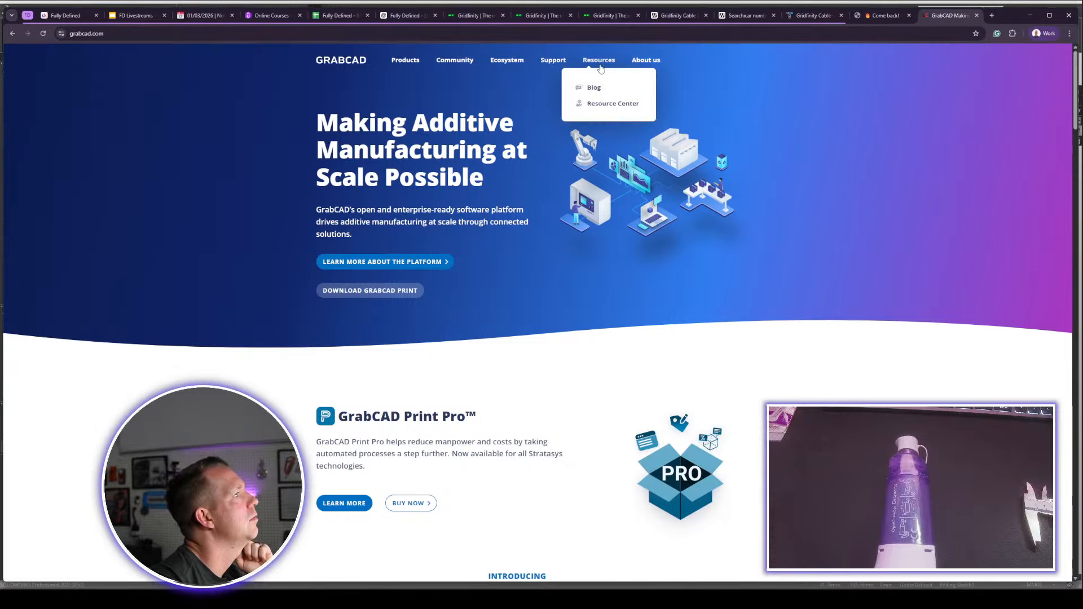
pyautogui.moveTo(468, 64)
pyautogui.click(460, 88)
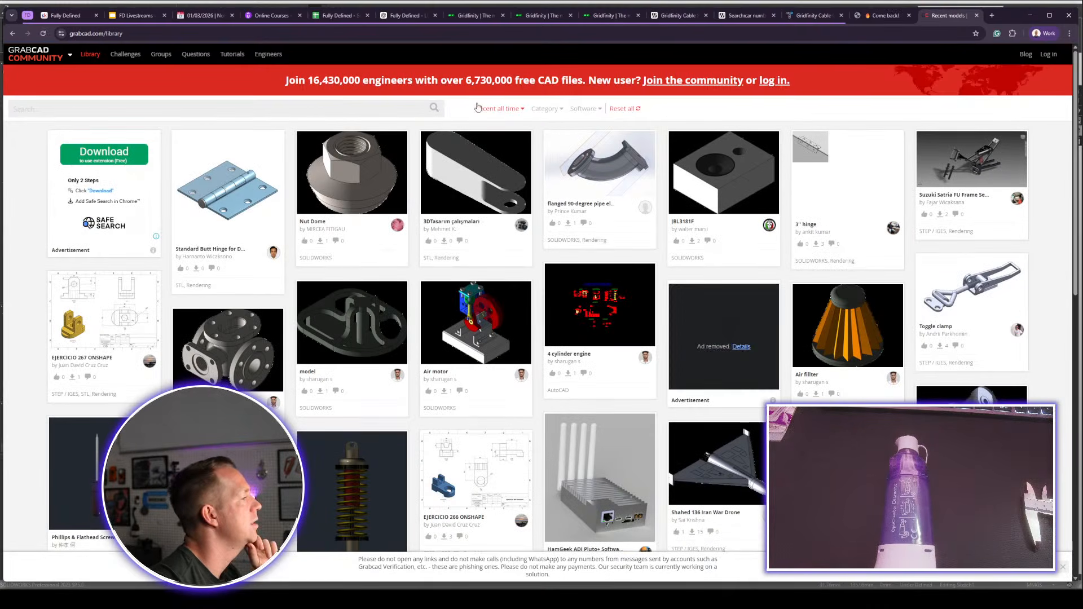
# Search the model library for "asthma puffer" and, more broadly, for "puffer".
pyautogui.click(379, 104)
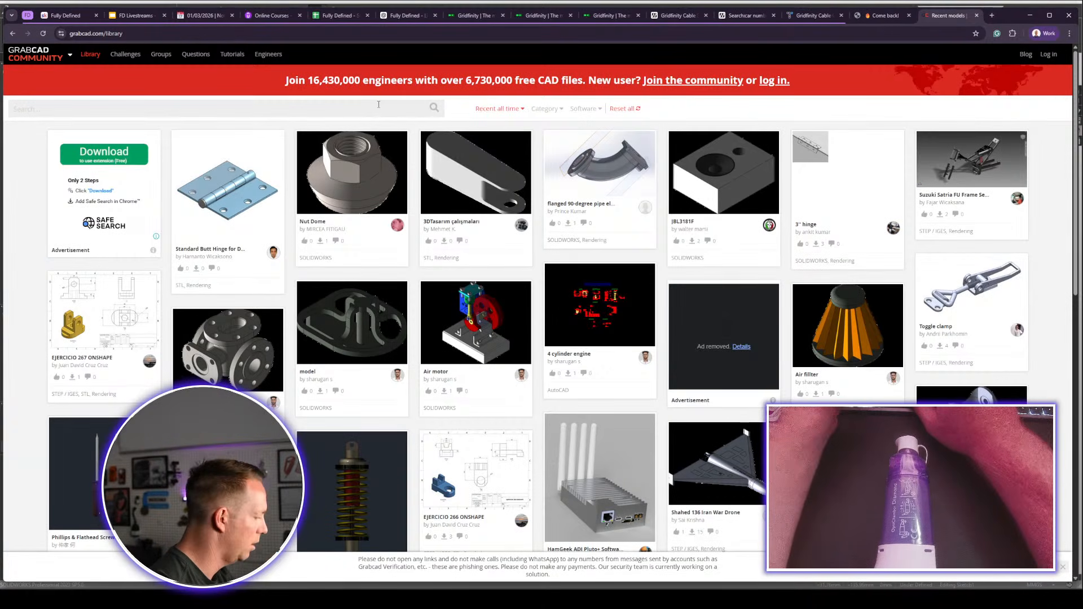
pyautogui.write('asthma')
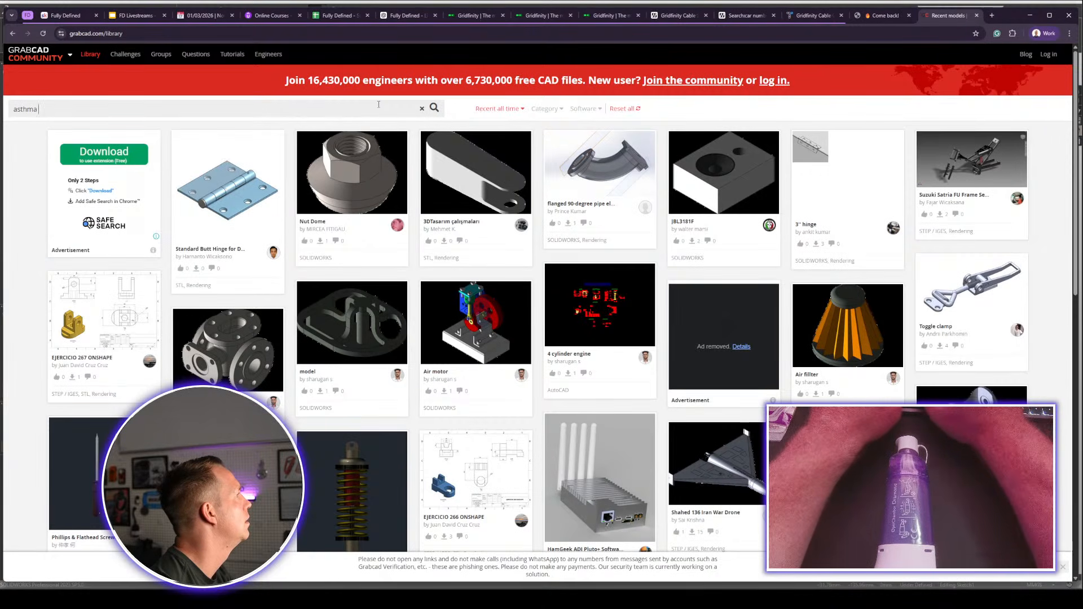
pyautogui.write(' puffer')
pyautogui.press('Return')
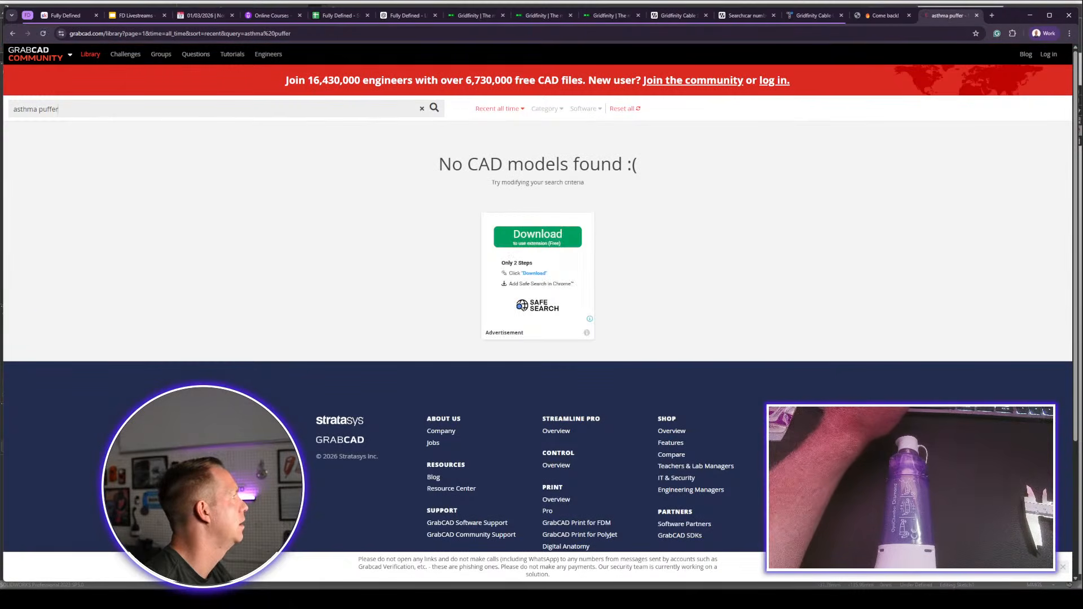
pyautogui.hotkey('ctrl', 'a')
pyautogui.write('puffer')
pyautogui.press('Return')
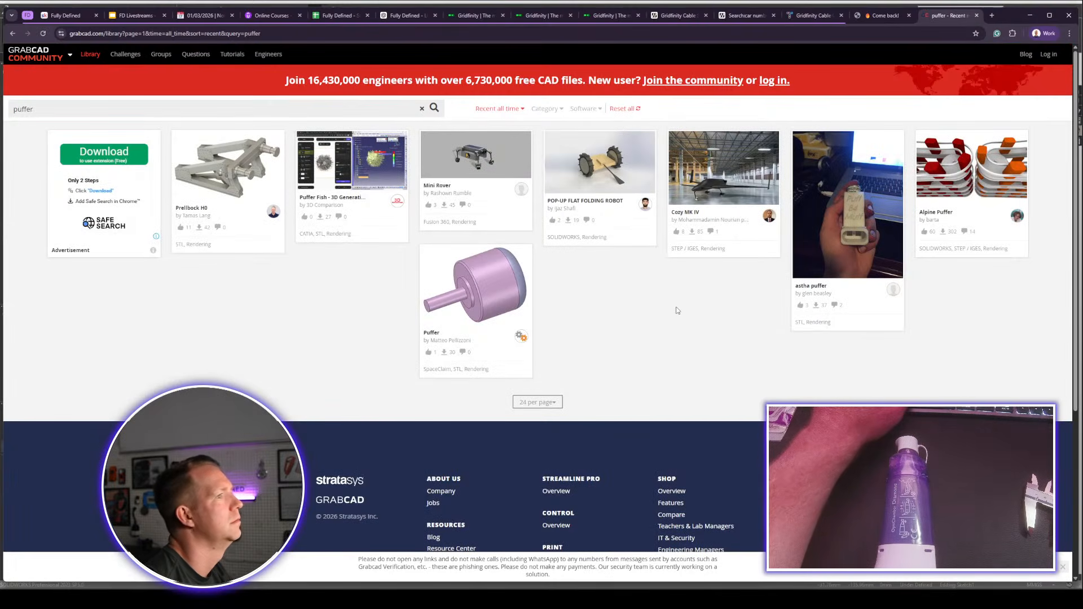
# Search Google for "asthma puffer" in a new browser tab.
pyautogui.click(996, 17)
pyautogui.write('asthm')
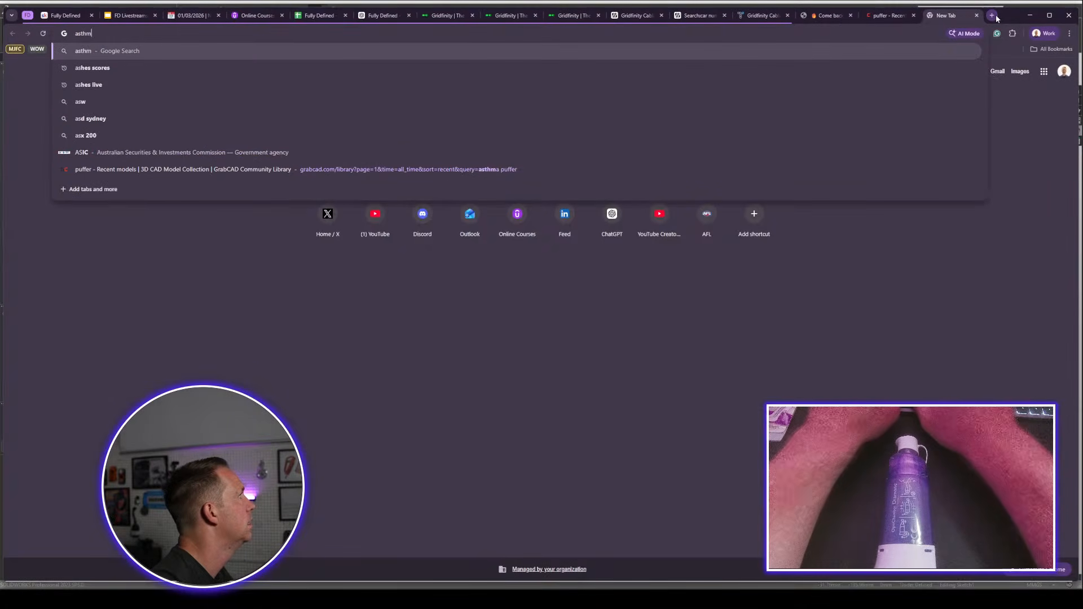
pyautogui.write('a puf')
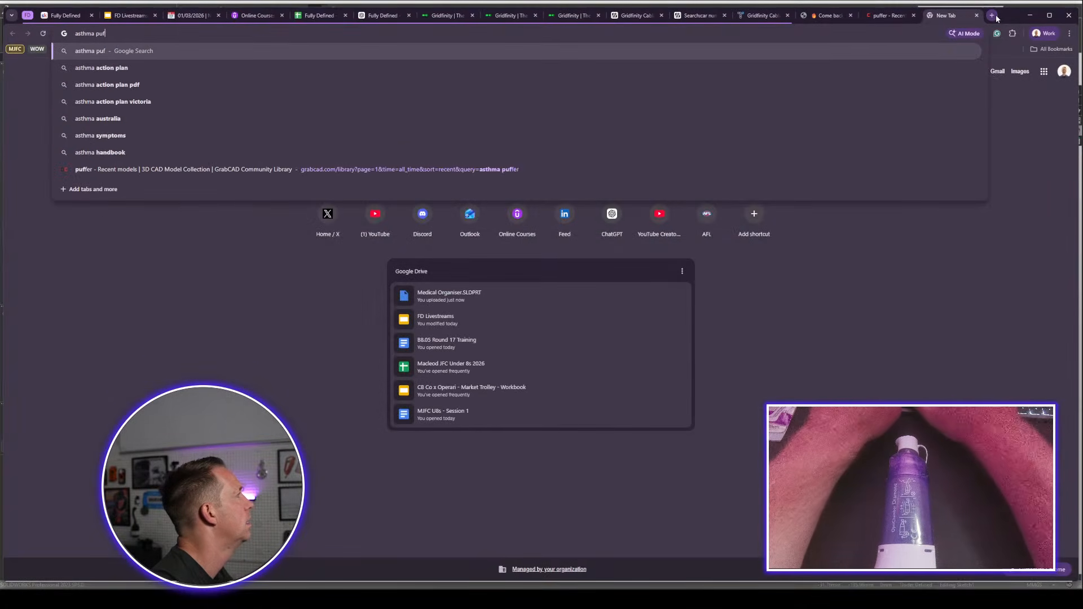
pyautogui.write('fer')
pyautogui.press('Return')
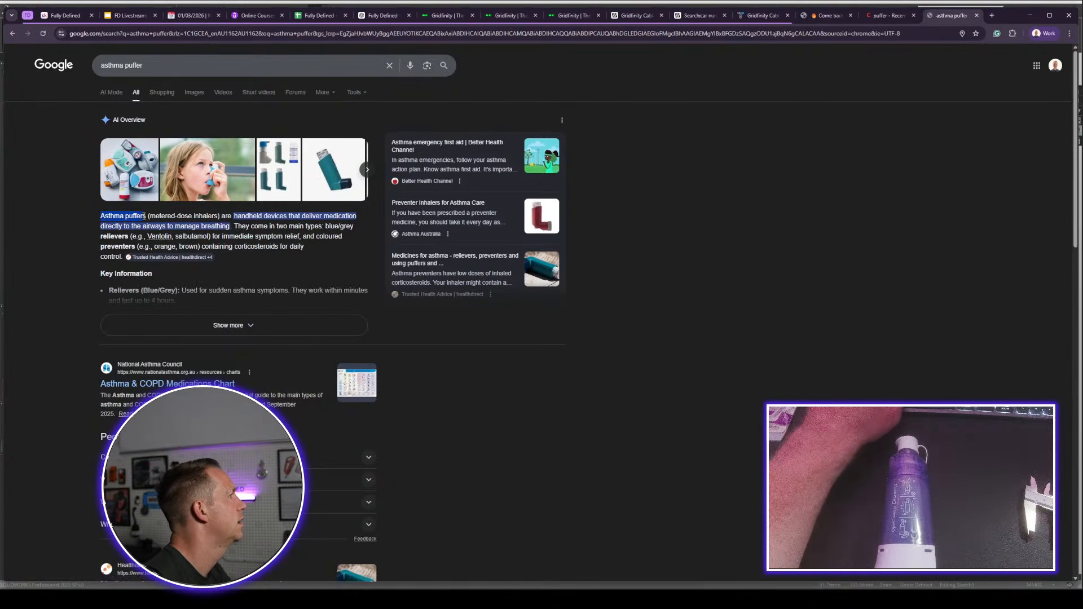
# Return to the GrabCAD library and search it for "Asthma puffers".
pyautogui.click(887, 15)
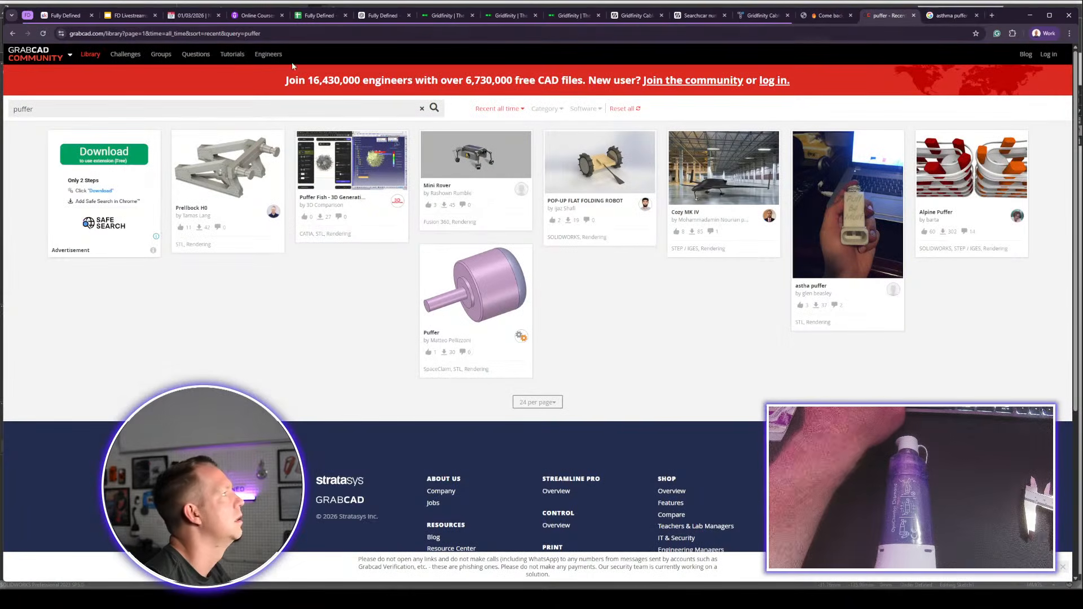
pyautogui.write('Asthma puffers')
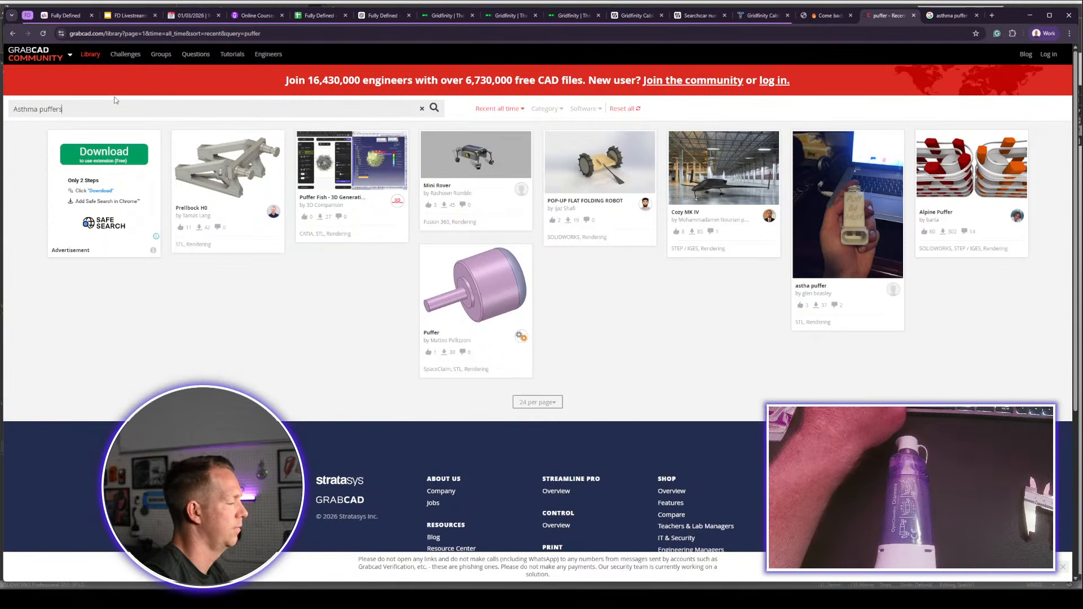
pyautogui.press('Return')
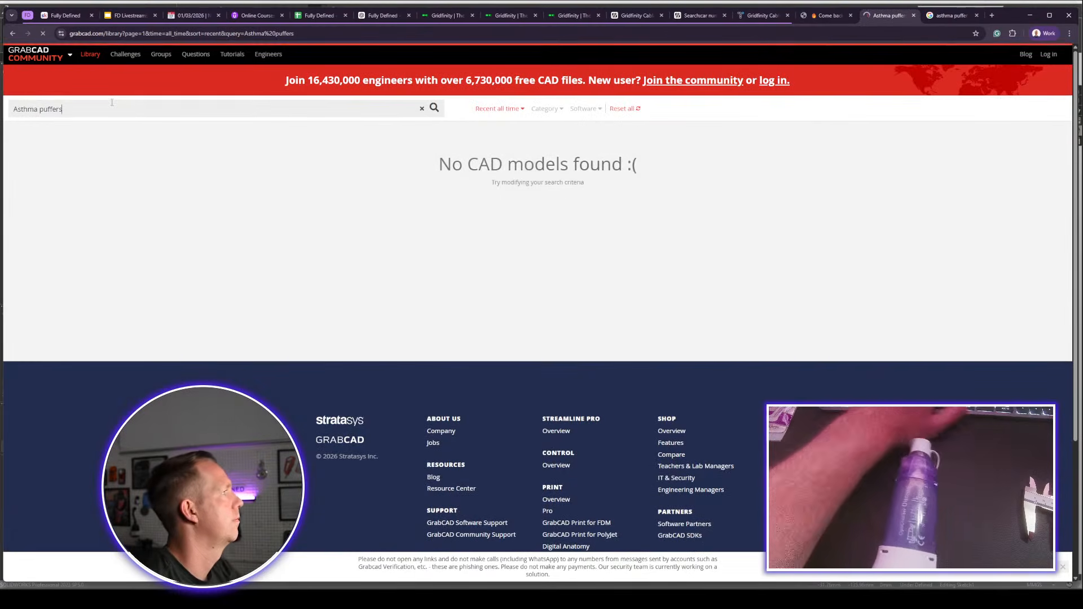
# Replace the library search term with "earbud" and run the search.
pyautogui.press('BackSpace')
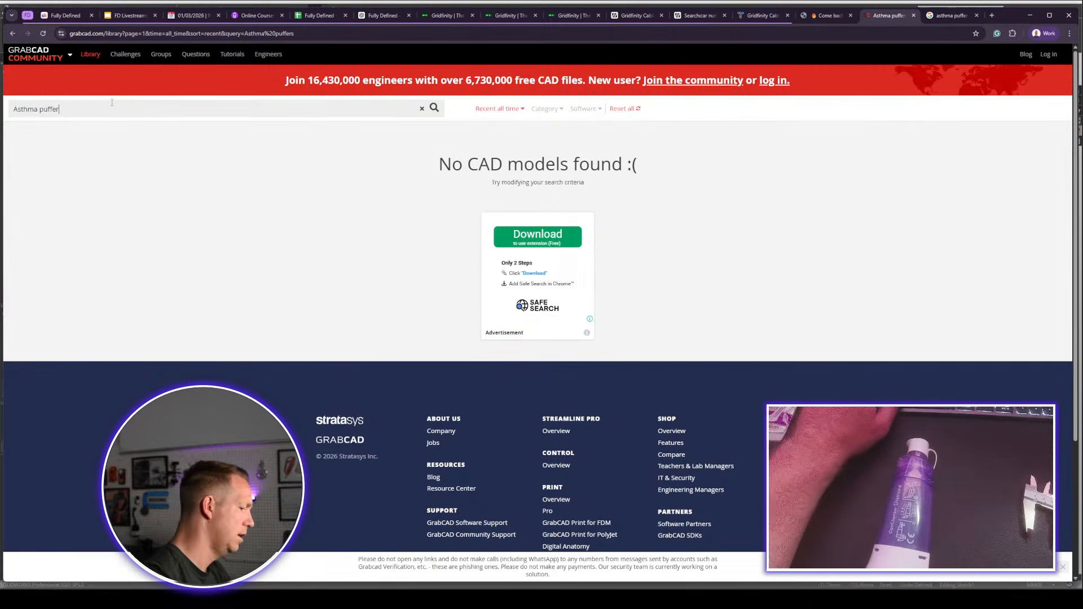
pyautogui.hotkey('ctrl', 'a')
pyautogui.write('earbud')
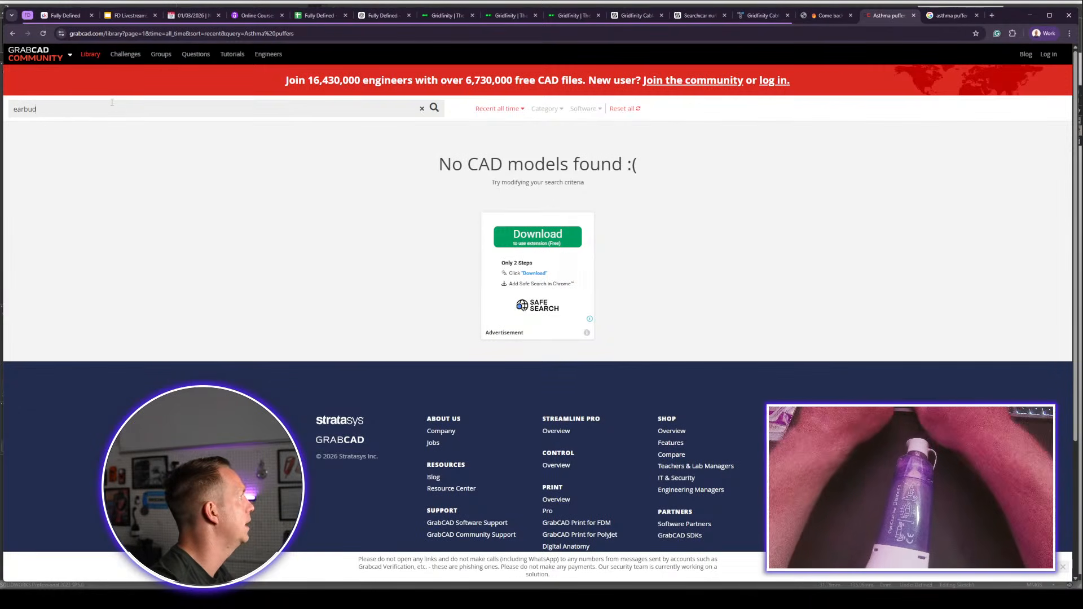
pyautogui.press('Return')
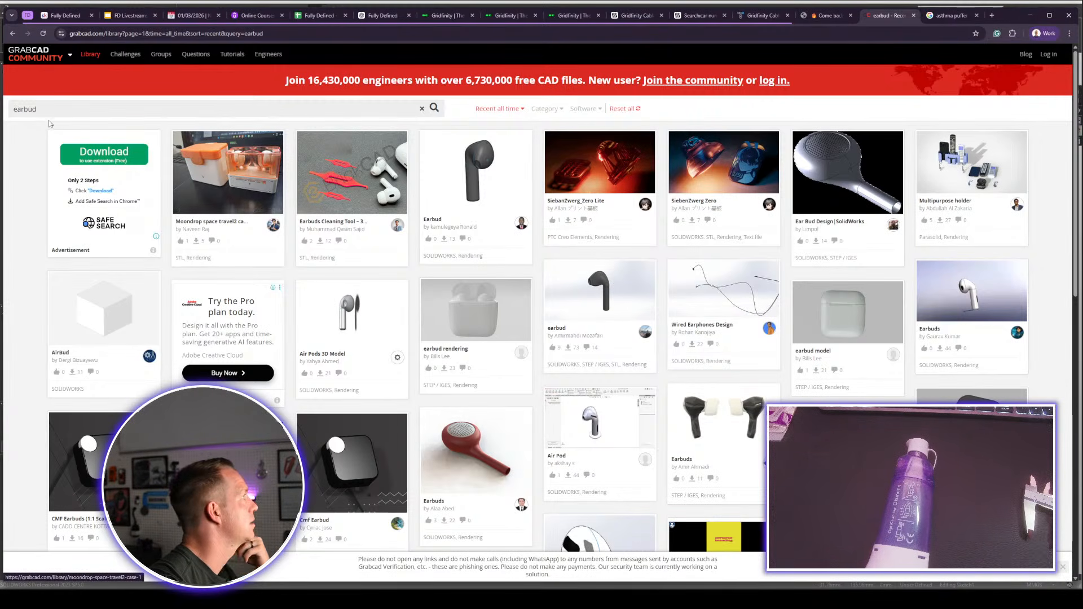
# Search the model library for "earplug" and look through the listed models.
pyautogui.doubleClick(25, 109)
pyautogui.write('earplug')
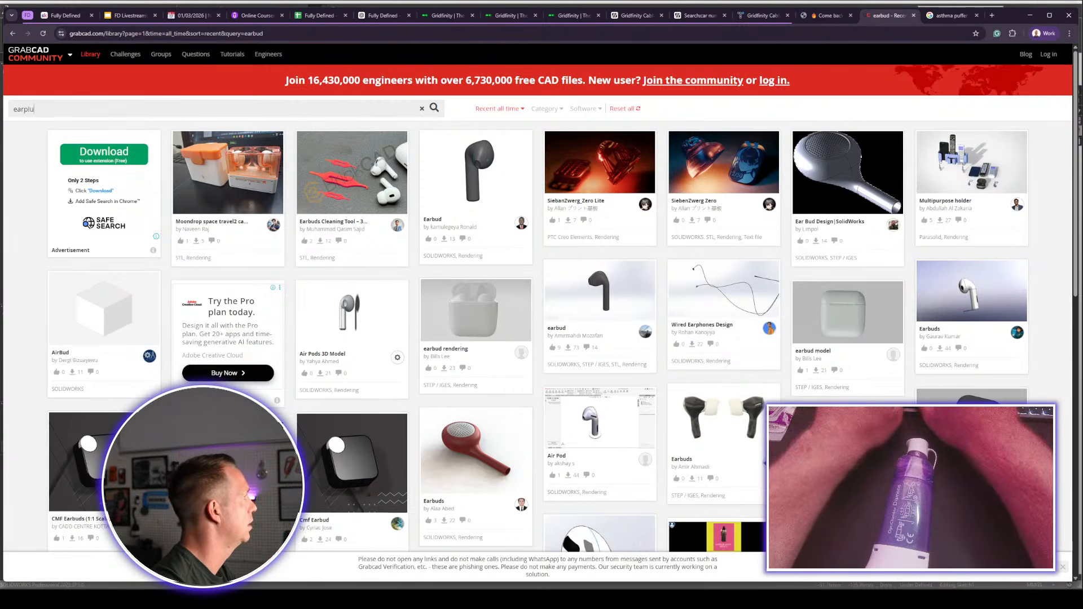
pyautogui.press('Return')
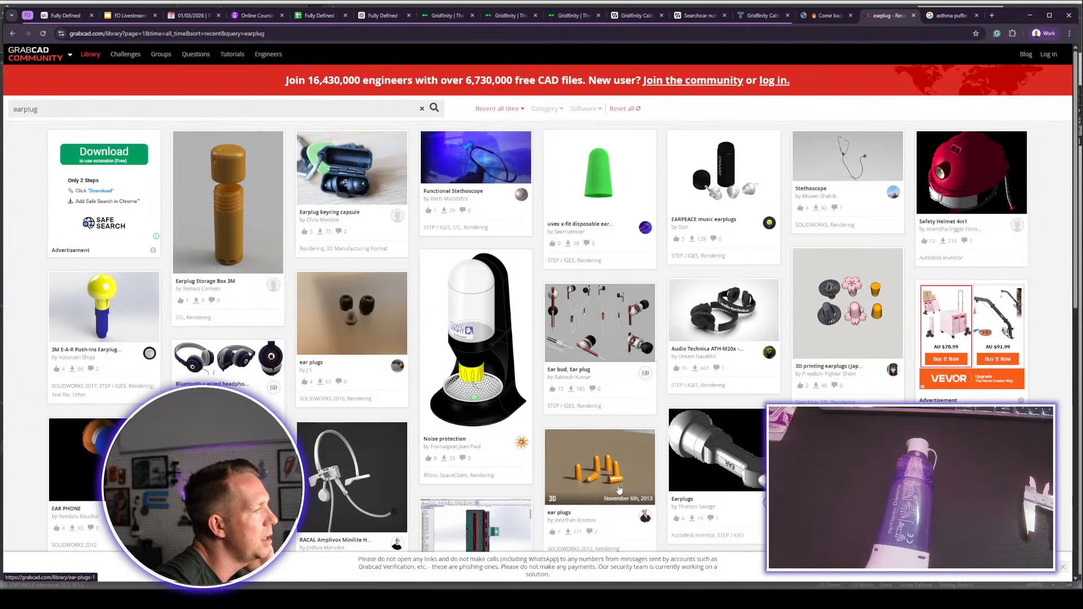
pyautogui.scroll(-2, 601, 436)
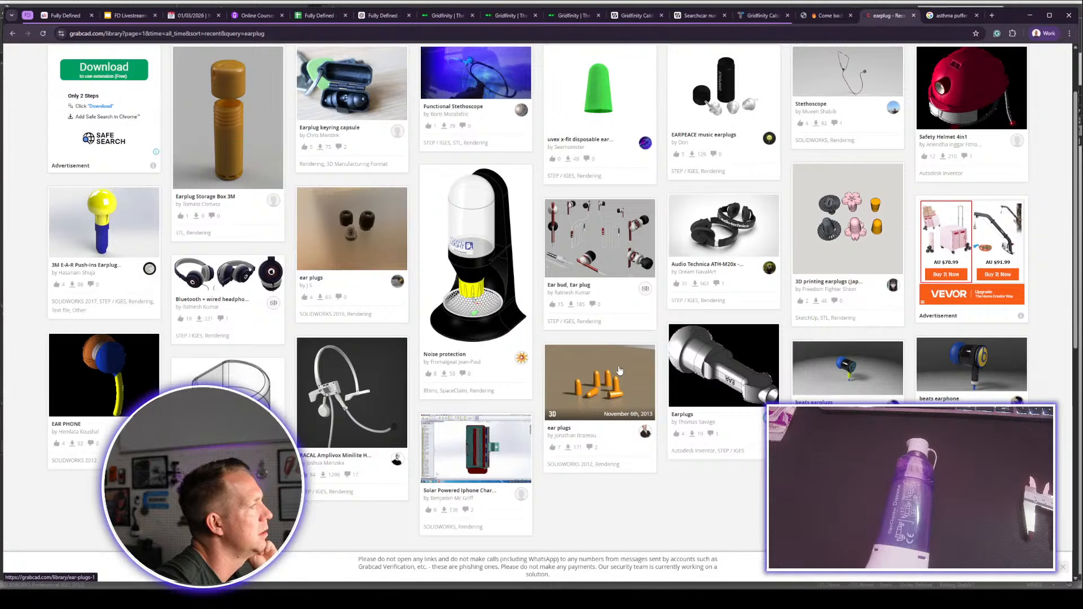
pyautogui.scroll(2, 649, 294)
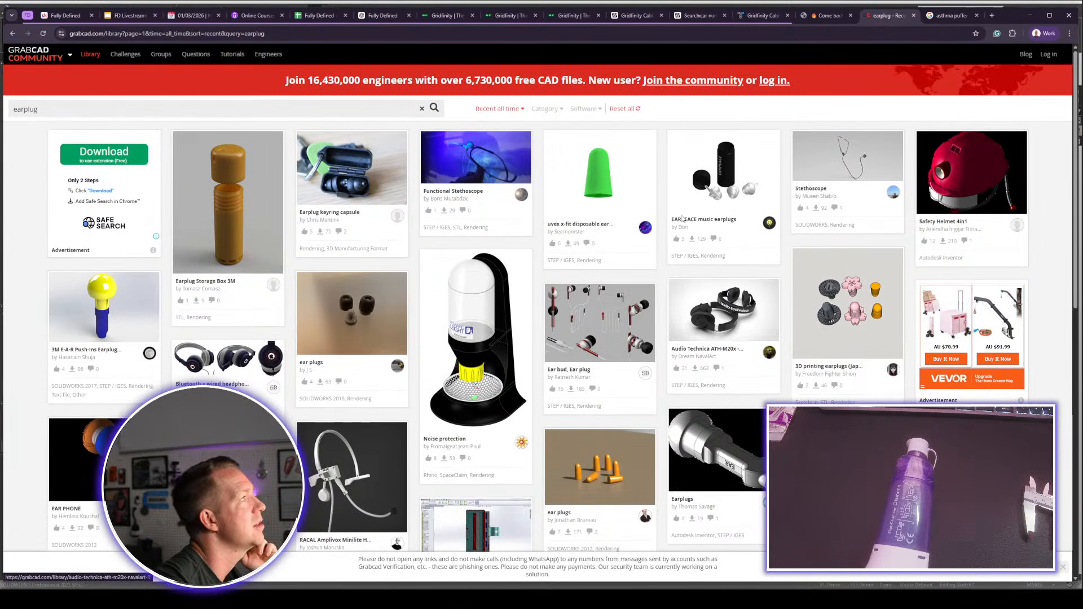
# Filter the earplug models by the SOLIDWORKS software format.
pyautogui.click(594, 108)
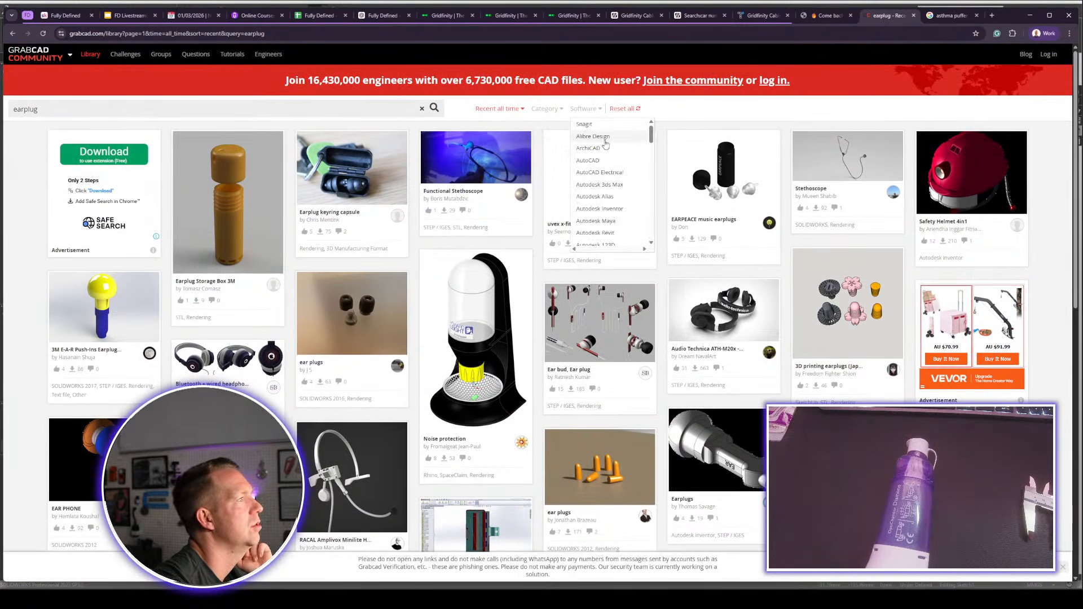
pyautogui.scroll(-15, 605, 145)
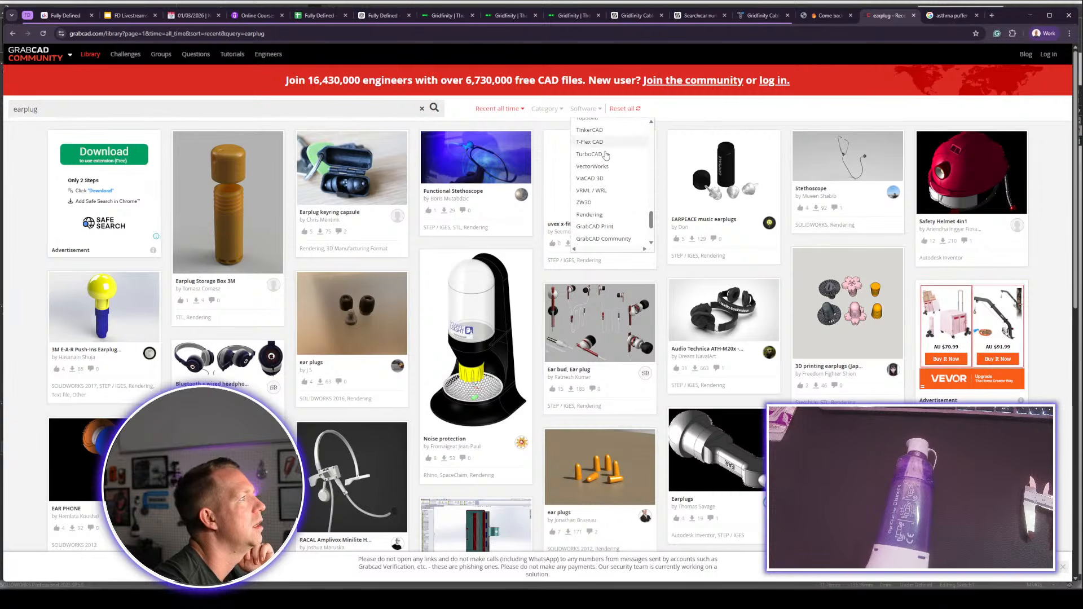
pyautogui.scroll(3, 606, 154)
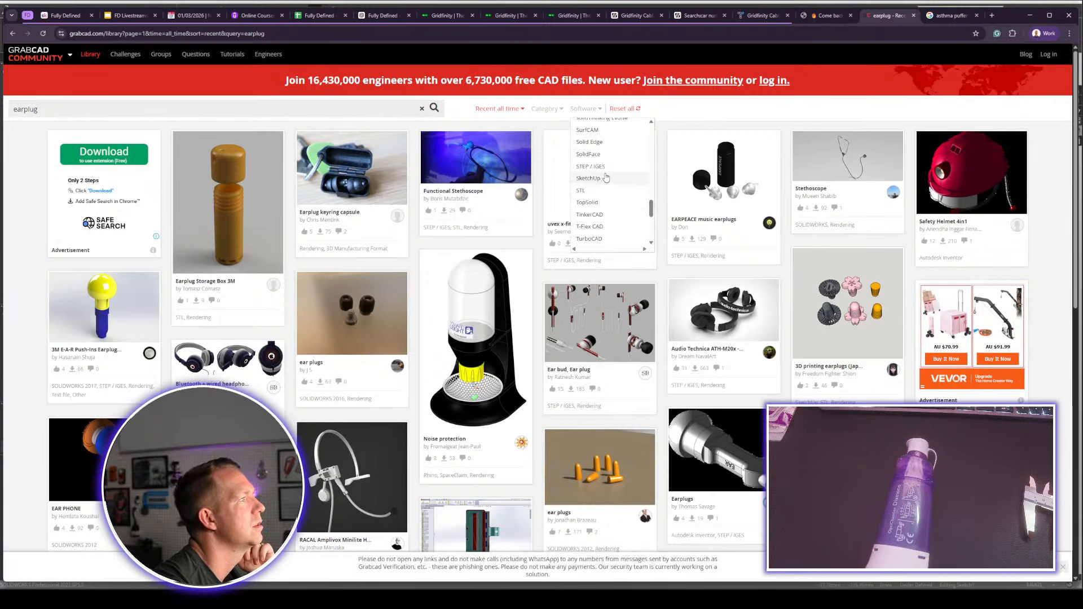
pyautogui.scroll(3, 606, 152)
pyautogui.click(606, 147)
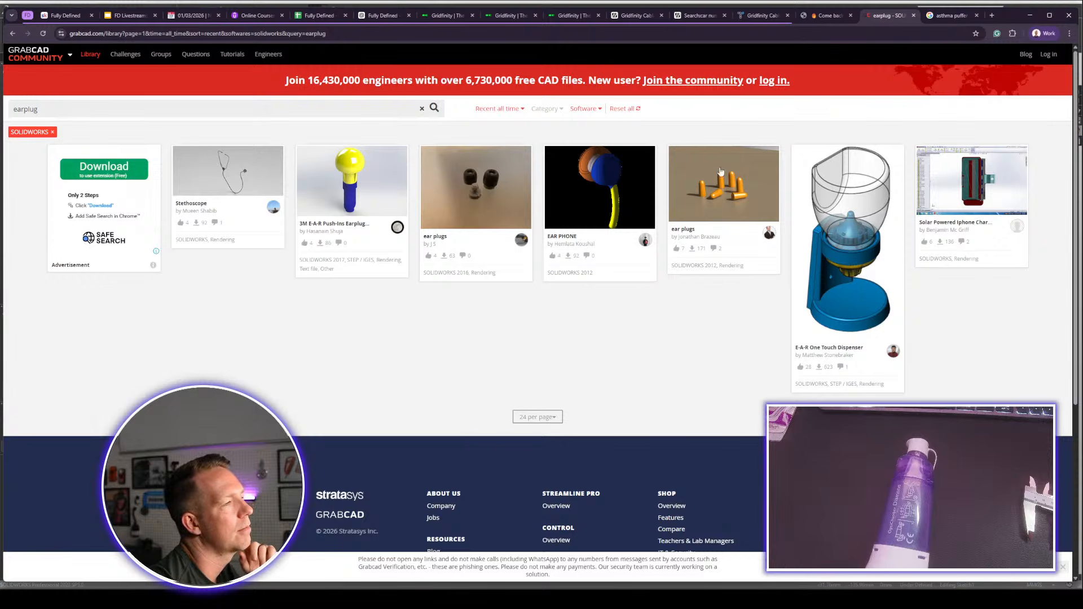
# Close the GrabCAD earplug and asthma puffer browser tabs and switch back to the Medical Organiser sketch in SOLIDWORKS.
pyautogui.click(915, 15)
pyautogui.click(914, 15)
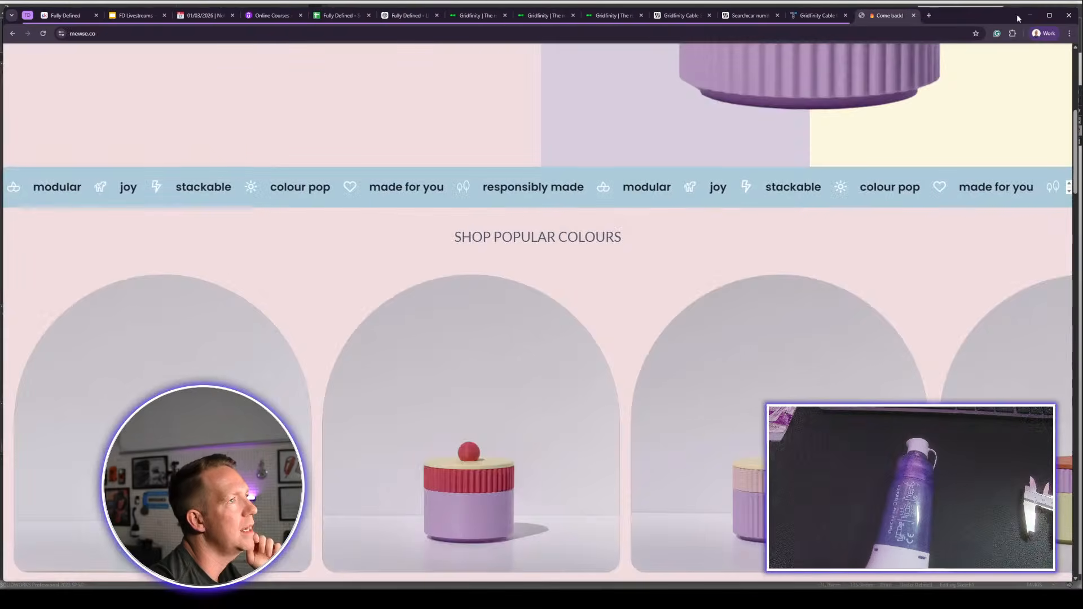
pyautogui.click(1032, 16)
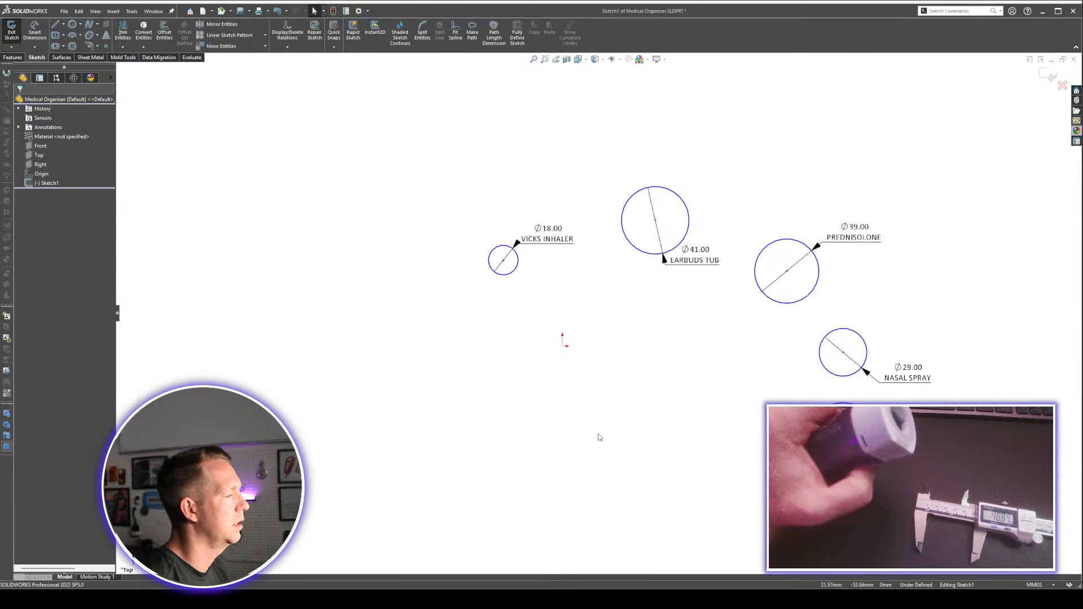
# Sketch a circle with a 49 mm diameter in the empty area below the origin.
pyautogui.press('c')
pyautogui.click(606, 450)
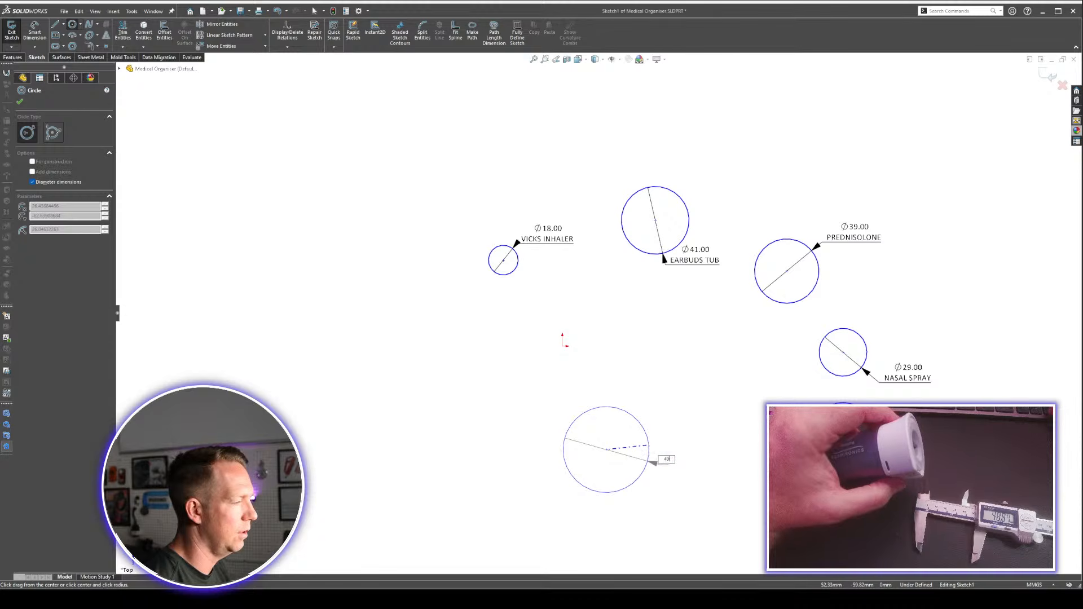
pyautogui.press('Return')
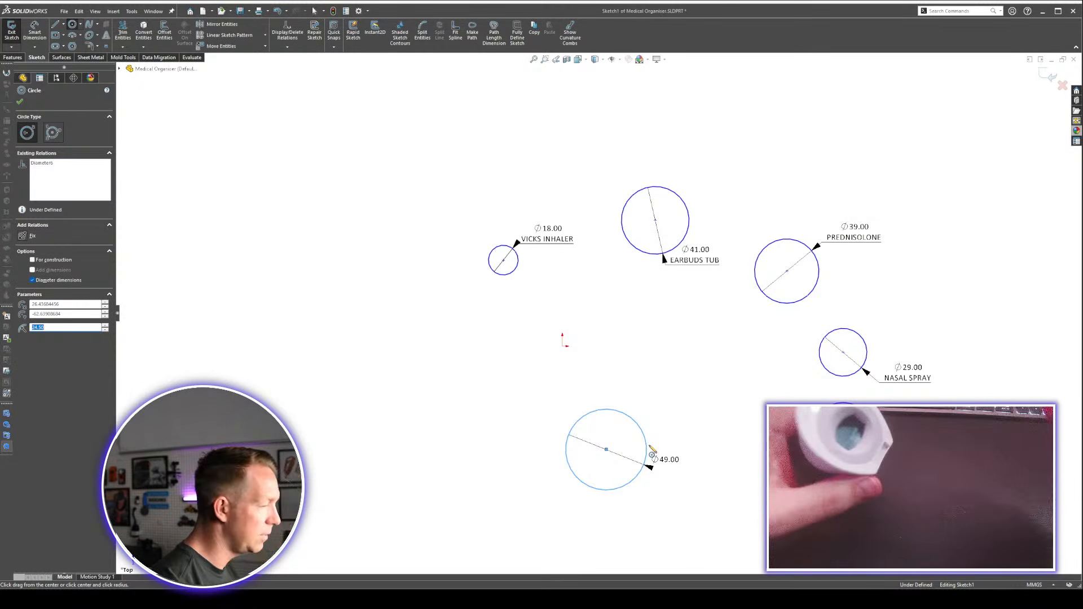
pyautogui.scroll(-3, 647, 530)
pyautogui.scroll(-2, 648, 527)
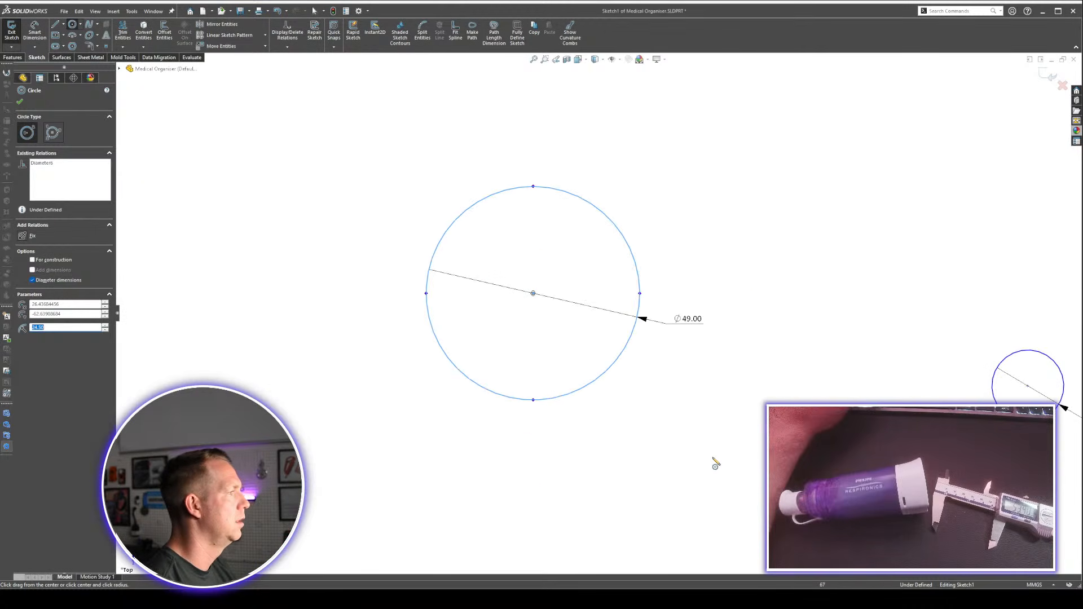
pyautogui.press('Escape')
# Sketch two lines tangent to the lower sides of the 49 mm circle, joined by a horizontal base line about 26 mm long.
pyautogui.press('l')
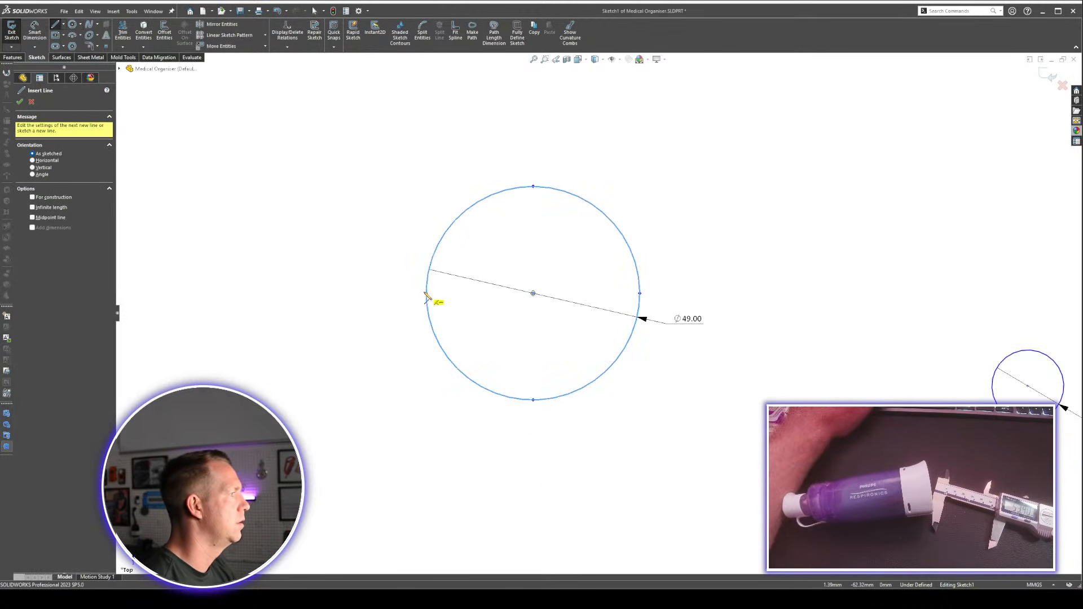
pyautogui.click(434, 329)
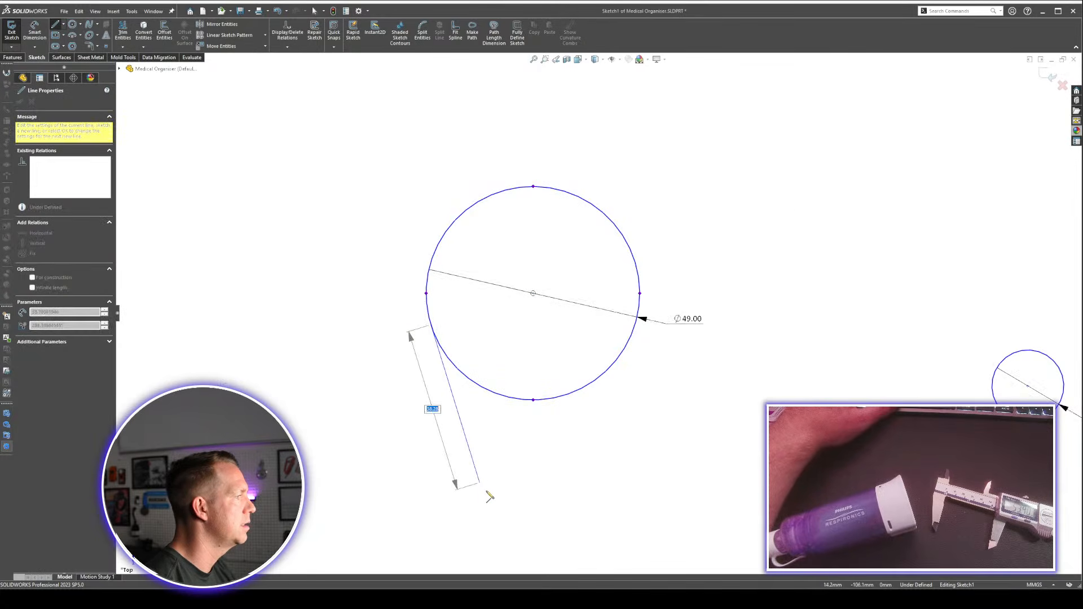
pyautogui.click(474, 462)
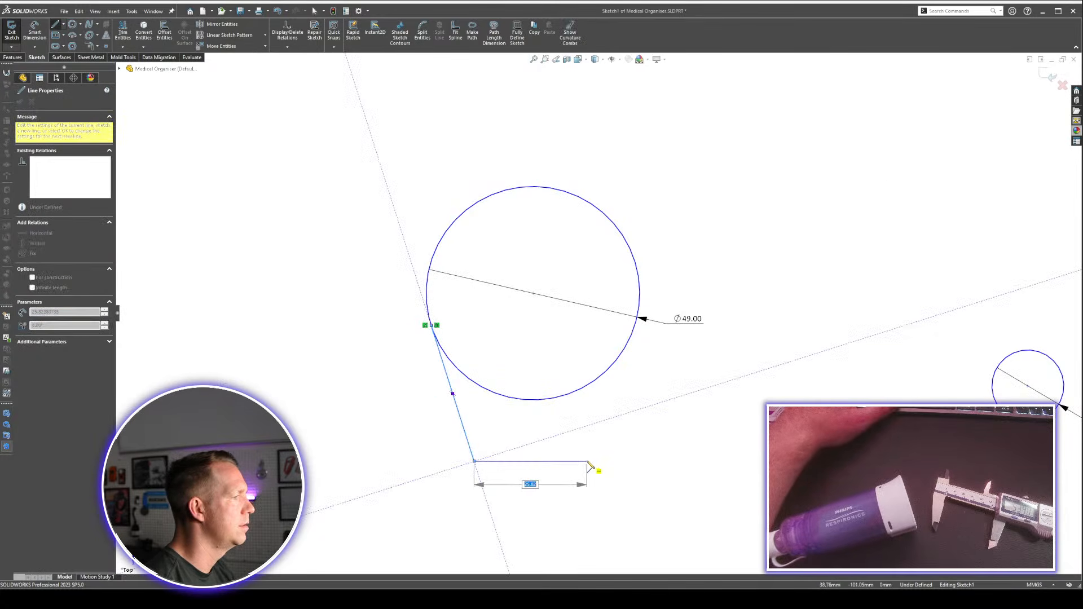
pyautogui.doubleClick(587, 462)
pyautogui.click(634, 329)
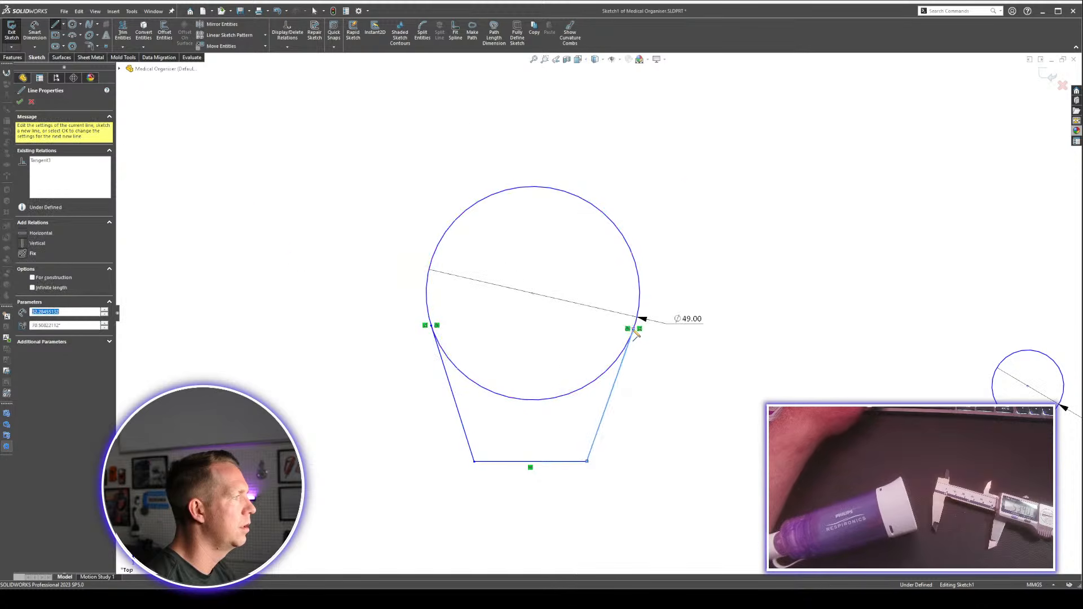
pyautogui.press('Escape')
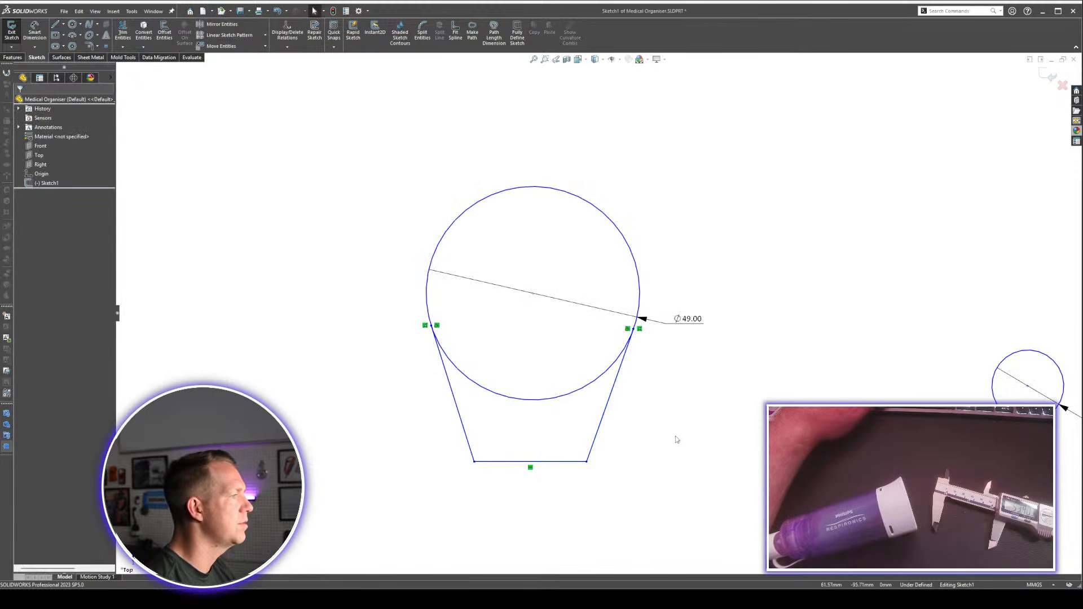
pyautogui.click(317, 322)
# Dimension the horizontal base line below the circle to 24 mm.
pyautogui.press('d')
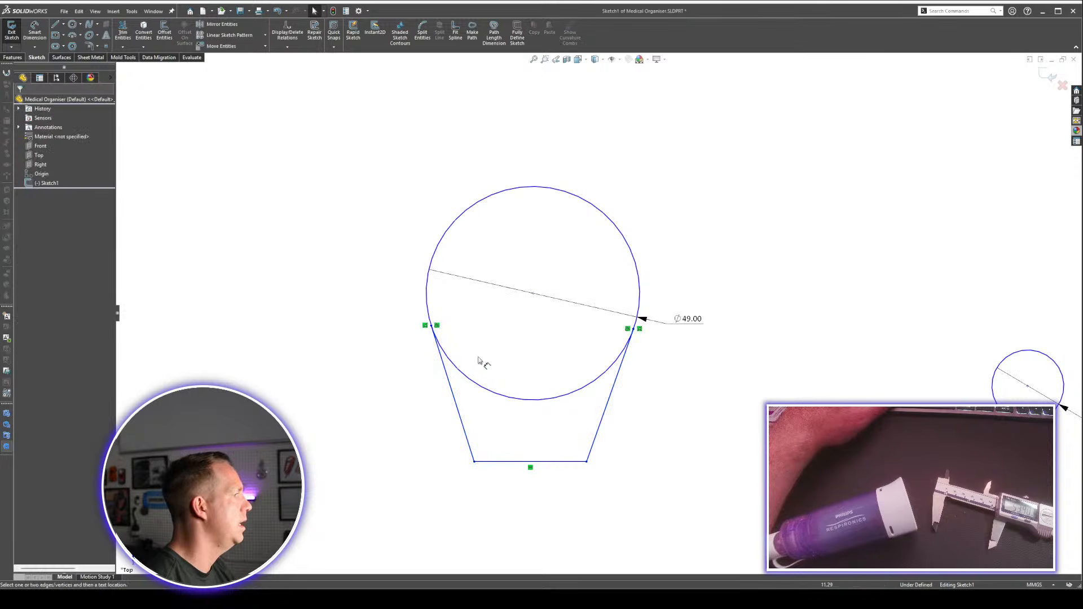
pyautogui.click(555, 464)
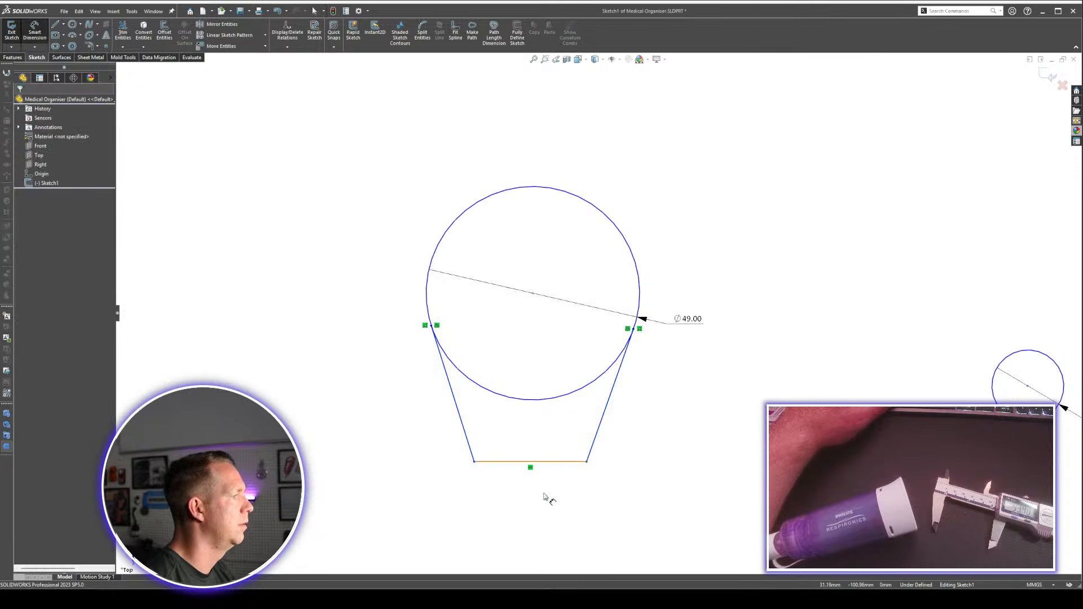
pyautogui.click(640, 502)
pyautogui.write('24')
pyautogui.press('Return')
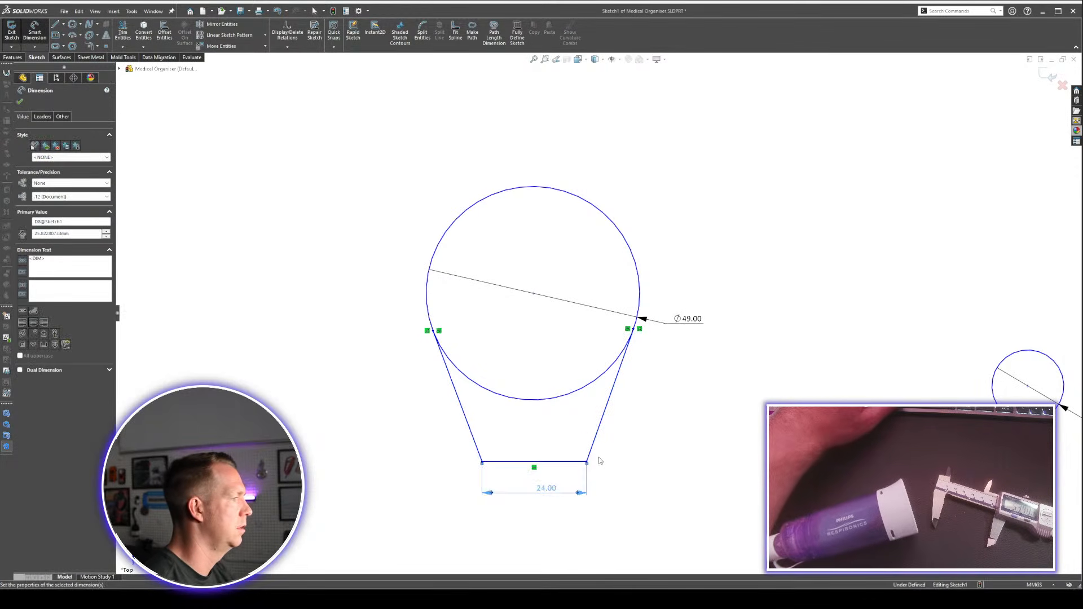
# Dimension the overall height from the base line to the top of the circle to 54 mm.
pyautogui.click(566, 463)
pyautogui.click(540, 188)
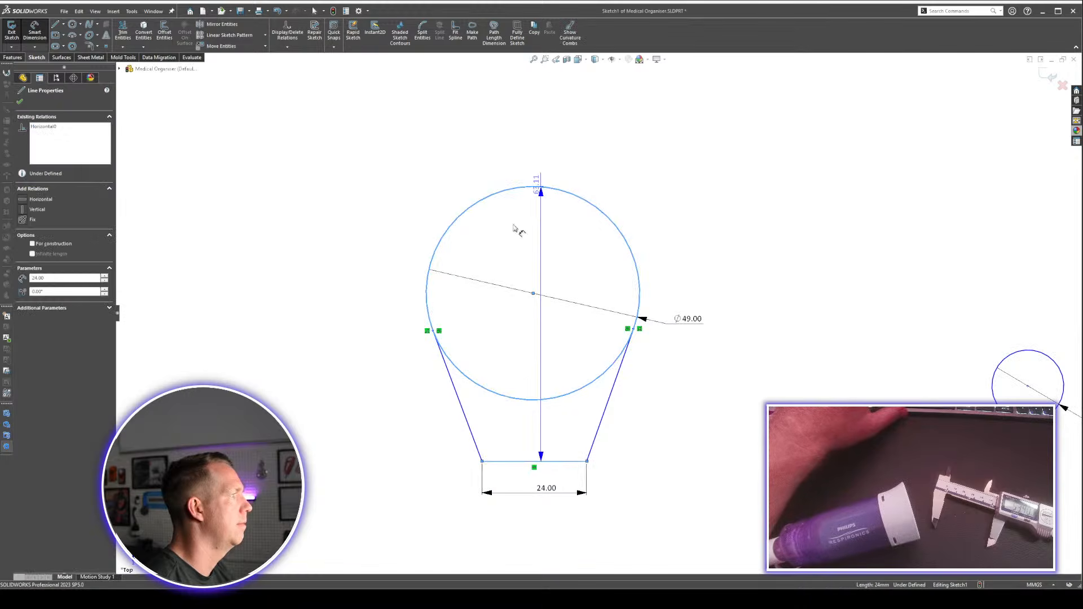
pyautogui.click(373, 318)
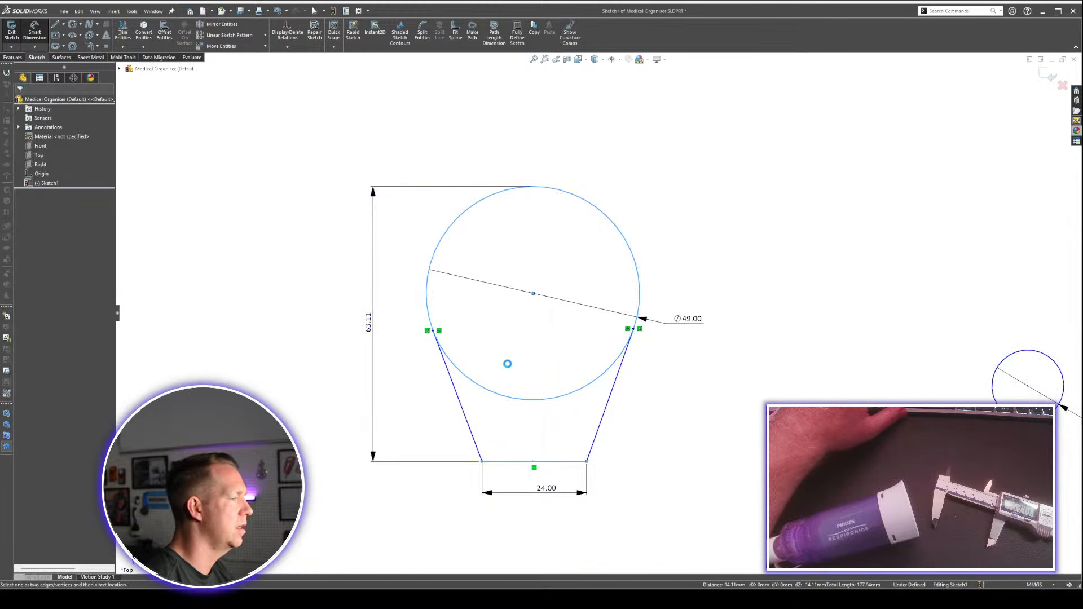
pyautogui.write('54')
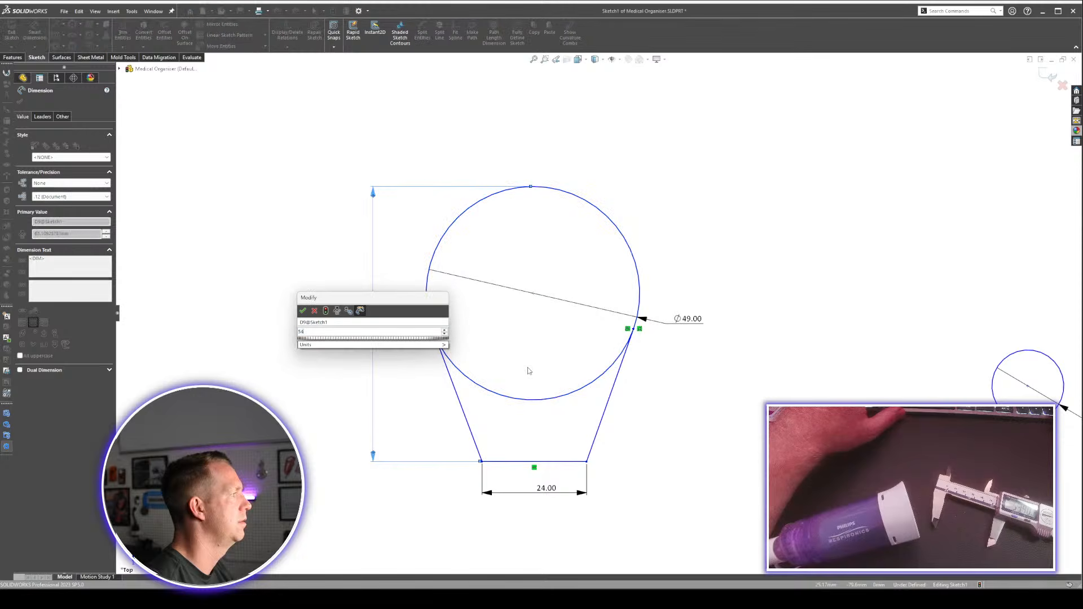
pyautogui.press('Return')
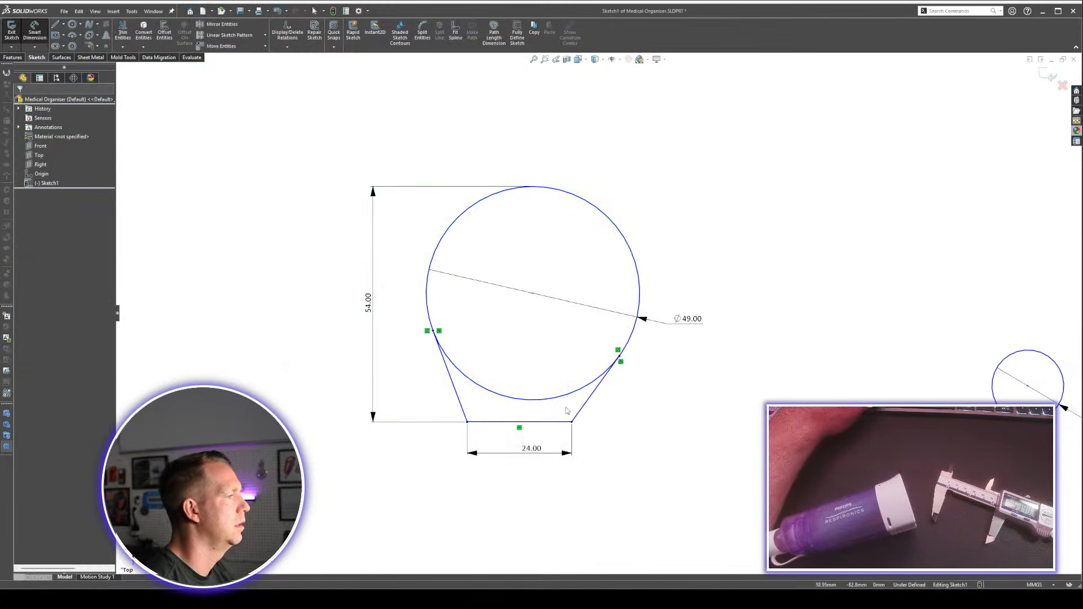
# Add a vertical relation between the base line's midpoint and the circle's centre.
pyautogui.click(563, 422)
pyautogui.rightClick(559, 422)
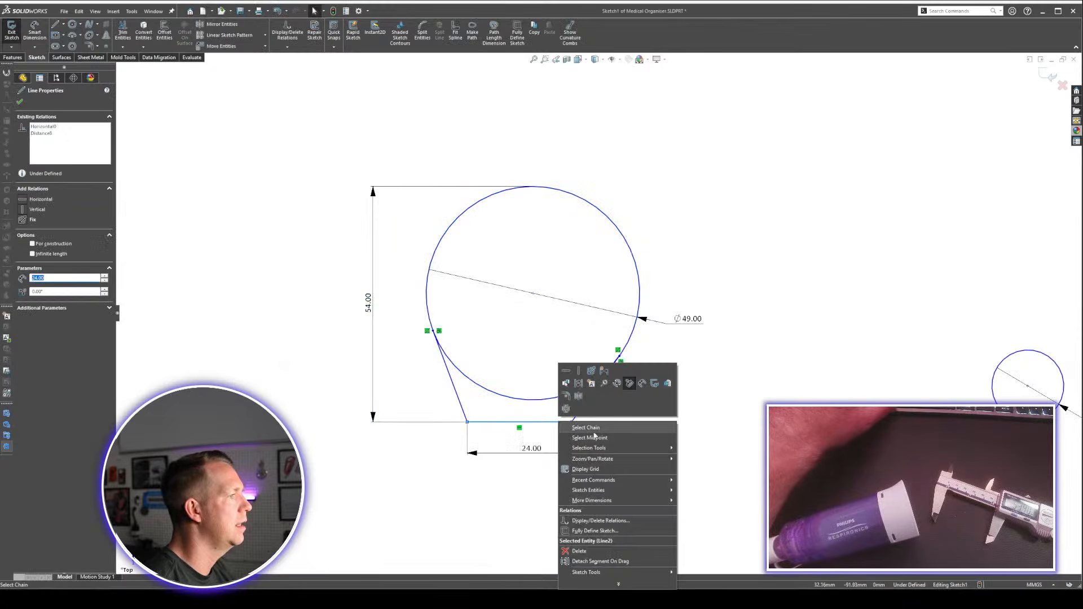
pyautogui.click(596, 438)
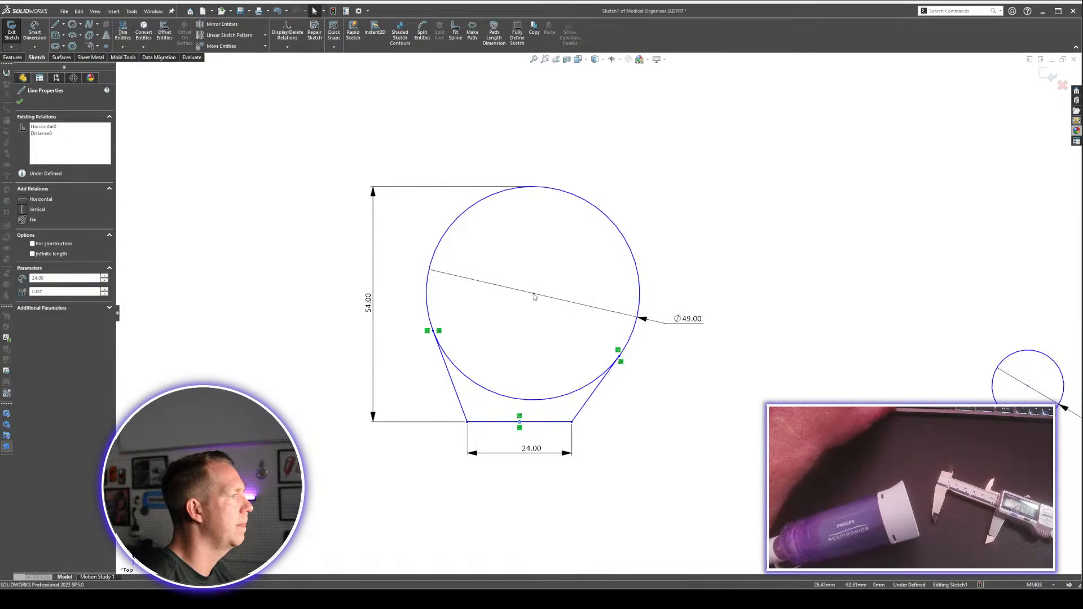
pyautogui.keyDown('ctrl'); pyautogui.click(533, 293); pyautogui.keyUp('ctrl')
pyautogui.click(38, 256)
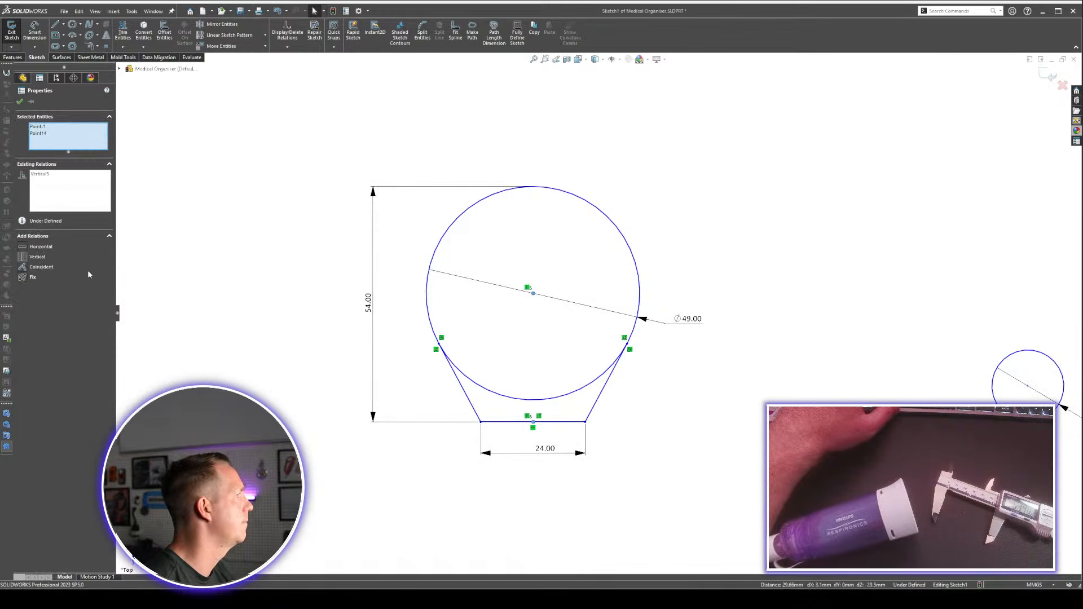
pyautogui.click(730, 437)
# Trim away the circle's lower arc between the two tangent lines to leave one closed outline.
pyautogui.moveTo(626, 364)
pyautogui.mouseDown()
pyautogui.moveTo(604, 352)
pyautogui.moveTo(723, 398)
pyautogui.mouseUp()
pyautogui.press('t')
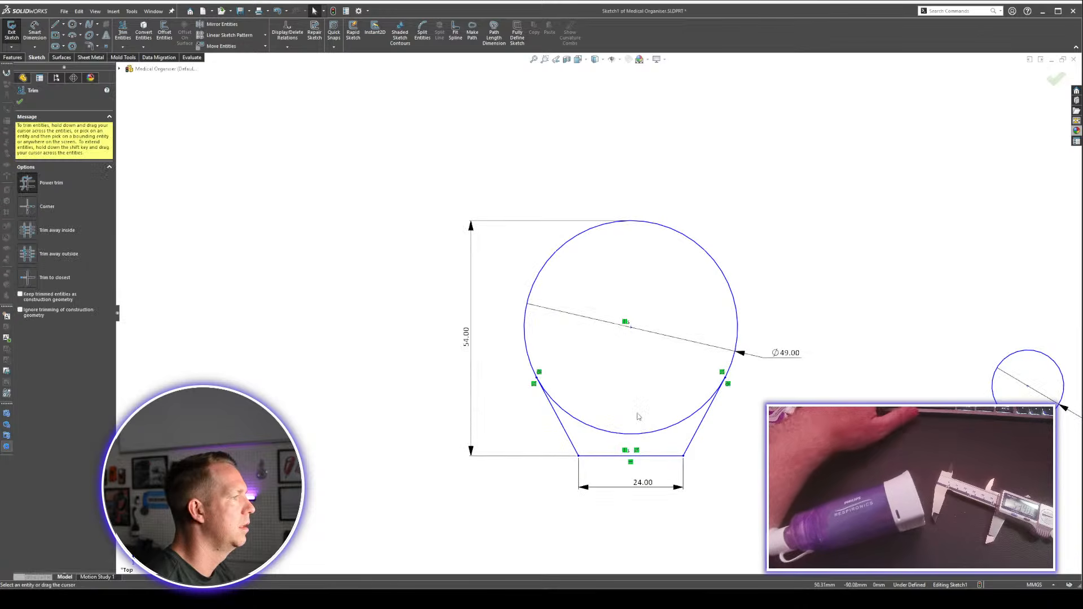
pyautogui.moveTo(638, 415); pyautogui.dragTo(648, 440)
pyautogui.press('Escape')
# Move the trimmed outline next to the LIPBALM circle, on its lower left side.
pyautogui.scroll(6, 738, 367)
pyautogui.scroll(-3, 733, 365)
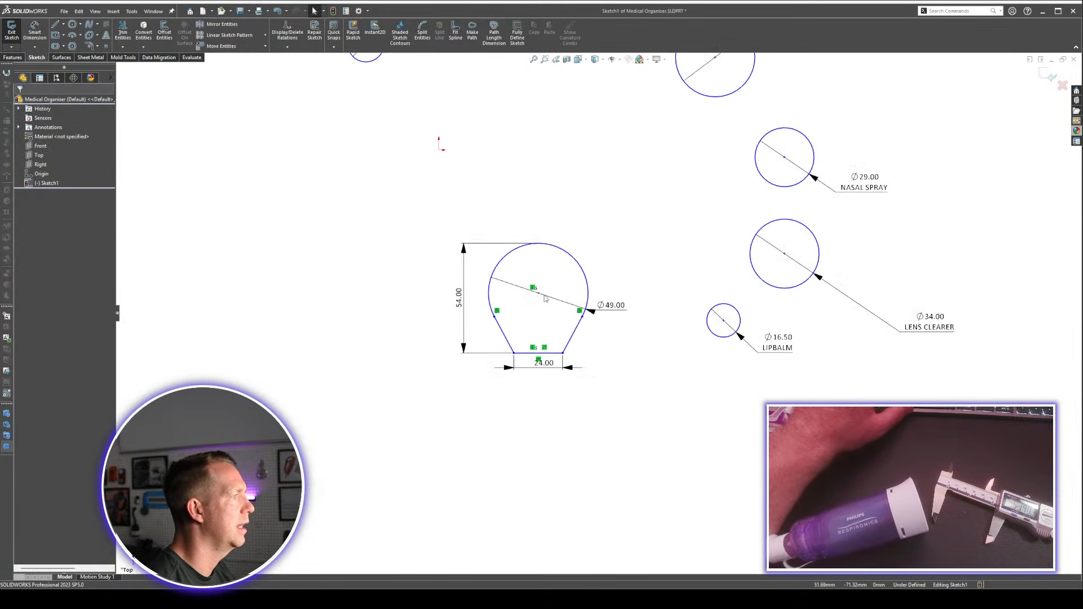
pyautogui.moveTo(540, 297)
pyautogui.mouseDown()
pyautogui.moveTo(651, 320)
pyautogui.moveTo(628, 337)
pyautogui.moveTo(626, 366)
pyautogui.mouseUp()
pyautogui.click(724, 440)
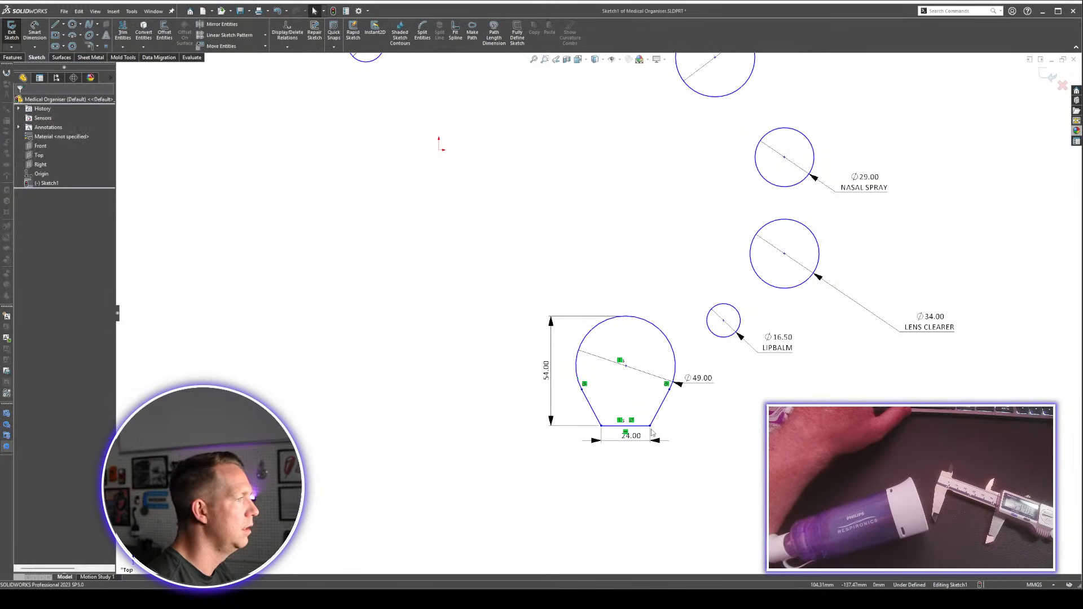
# Sketch a centre rectangle 60 mm high and 25 mm wide and place it to the left of the VICKS INHALER circle.
pyautogui.scroll(3, 601, 327)
pyautogui.scroll(-2, 664, 483)
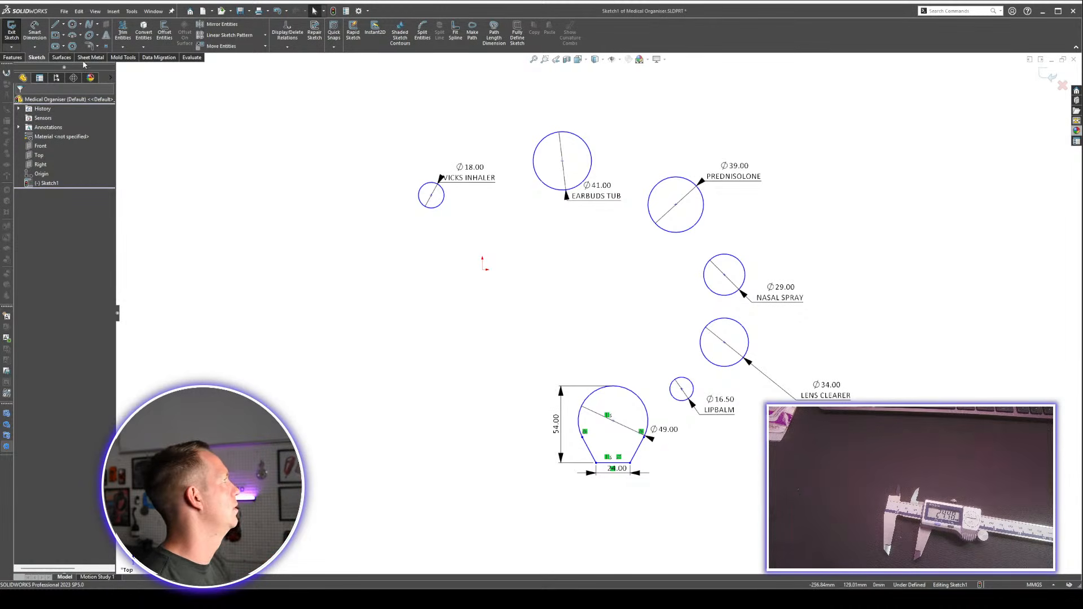
pyautogui.click(392, 393)
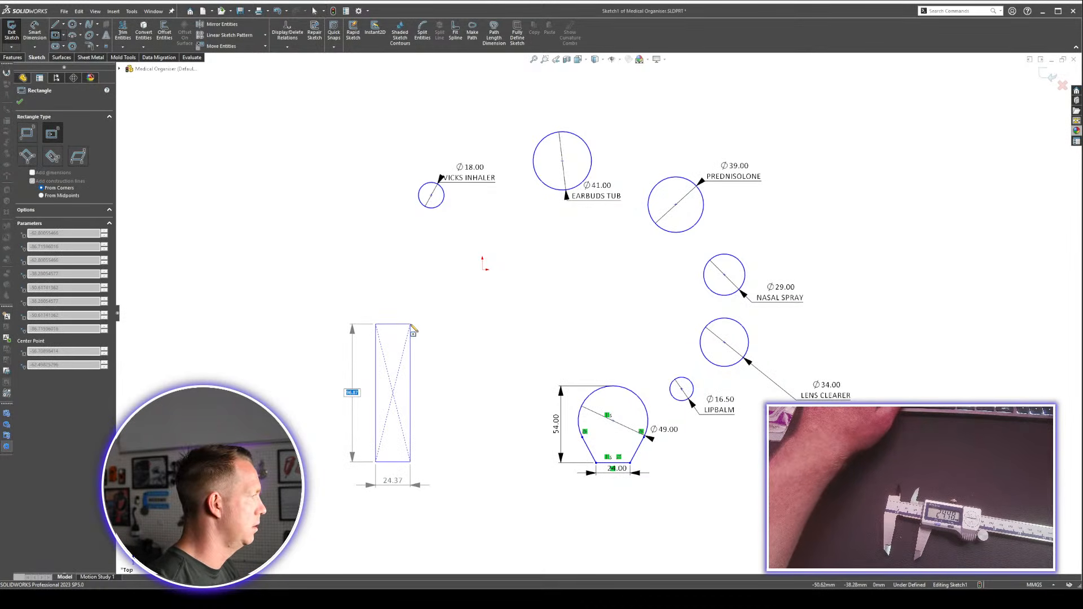
pyautogui.write('60')
pyautogui.press('Tab')
pyautogui.write('25')
pyautogui.press('Return')
pyautogui.press('Escape')
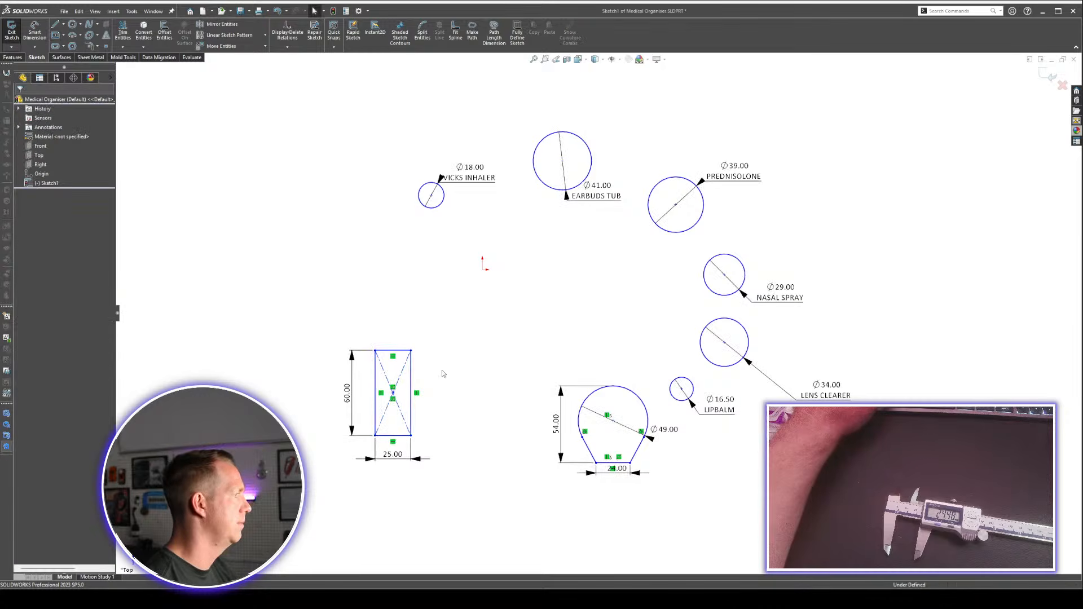
pyautogui.moveTo(393, 392); pyautogui.dragTo(336, 224)
pyautogui.click(384, 381)
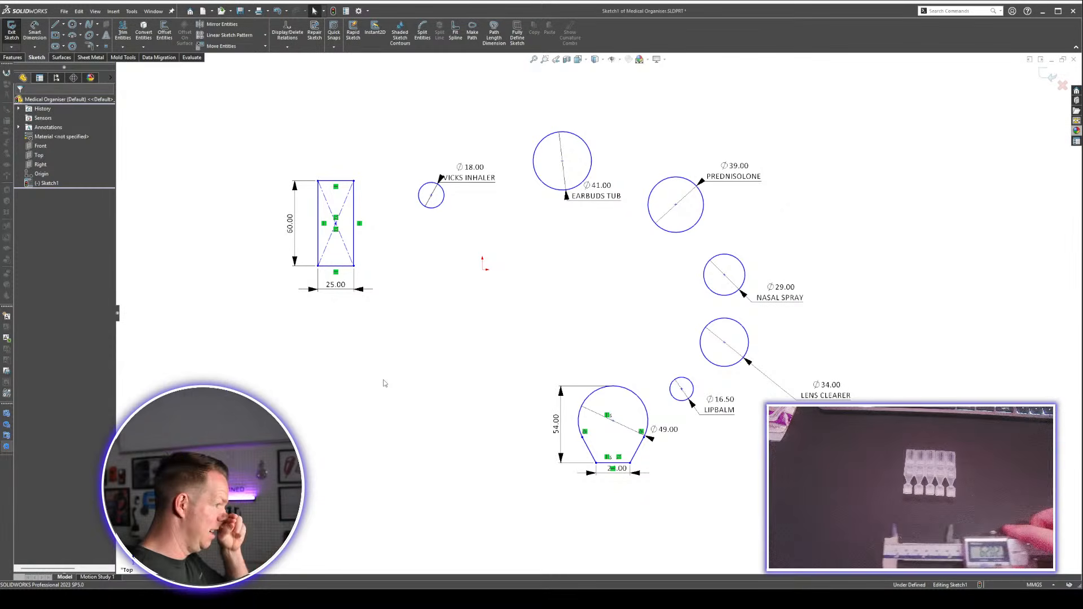
# Sketch a second centre rectangle 62 mm high and 11 mm wide below the 60 by 25 mm one.
pyautogui.click(55, 36)
pyautogui.click(357, 461)
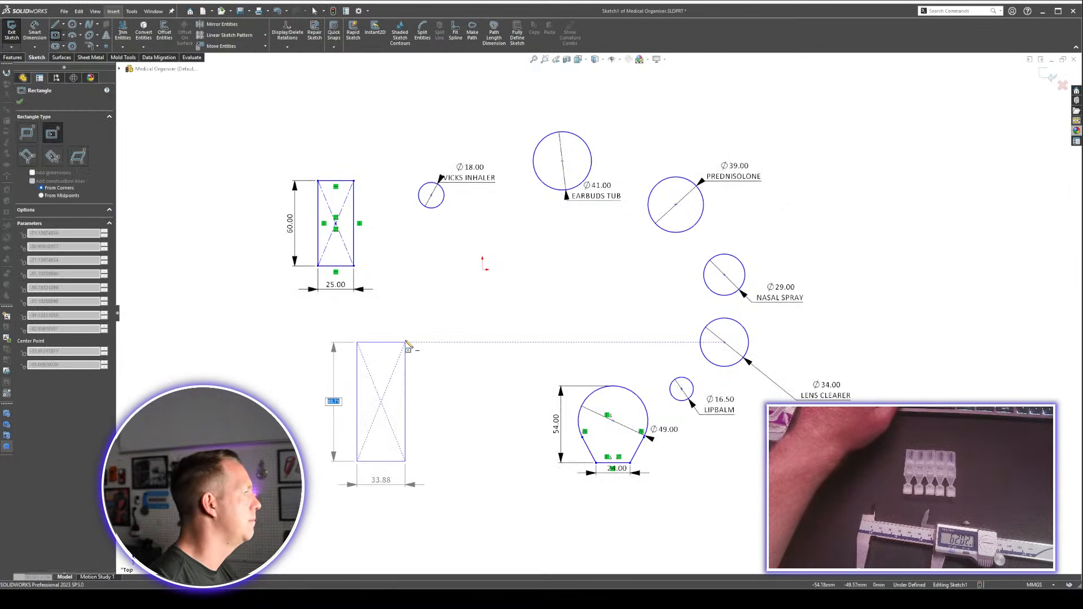
pyautogui.write('62')
pyautogui.press('Return')
pyautogui.write('11')
pyautogui.press('Return')
pyautogui.press('Escape')
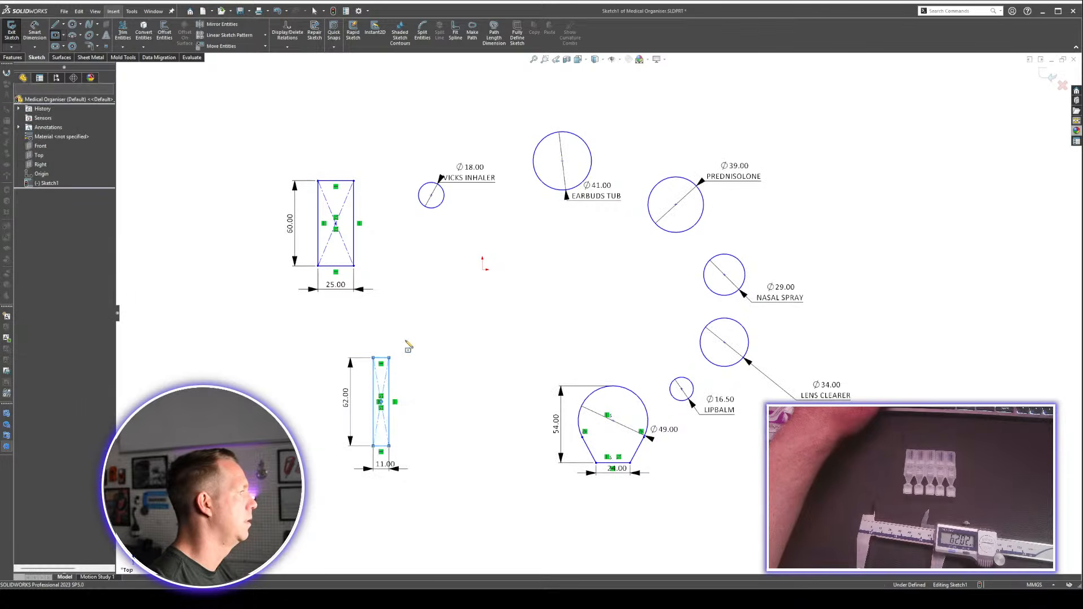
# Move the VICKS INHALER diameter label up and away from its circle.
pyautogui.click(348, 404)
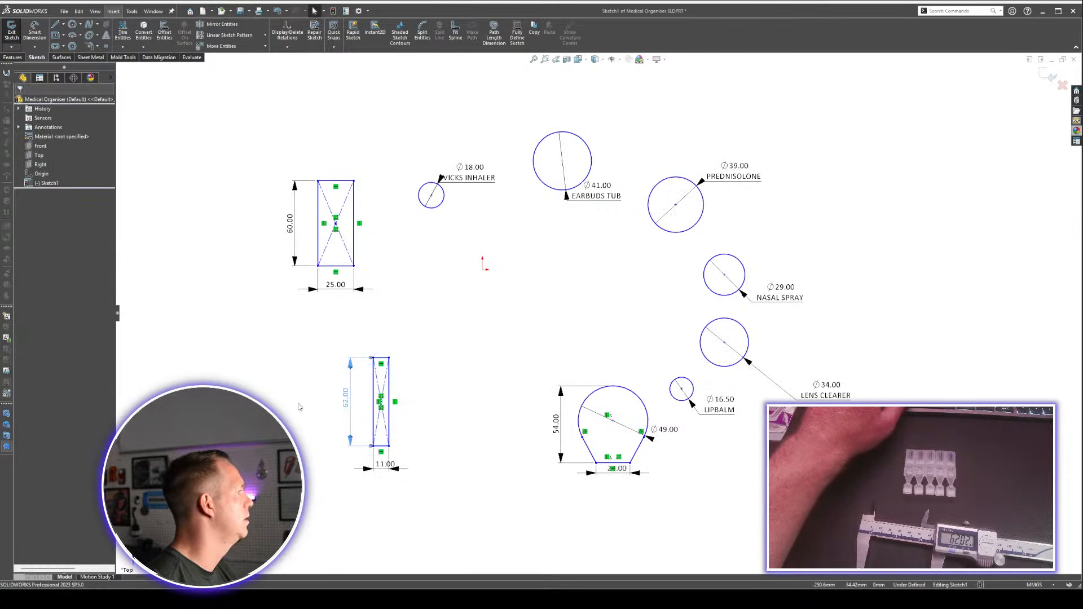
pyautogui.scroll(-1, 341, 435)
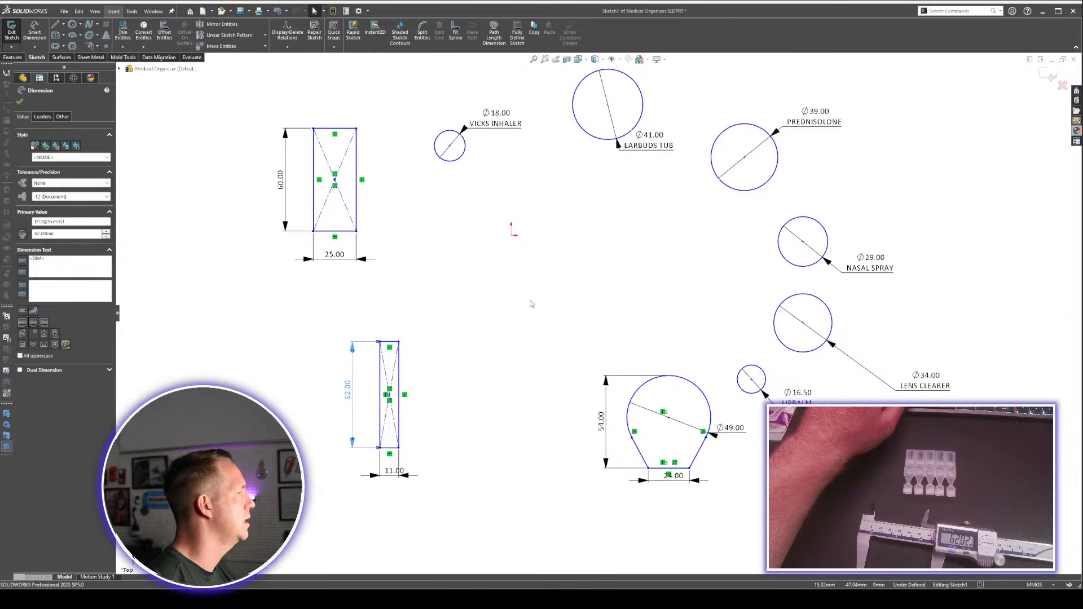
pyautogui.click(563, 269)
pyautogui.moveTo(510, 124); pyautogui.dragTo(528, 104)
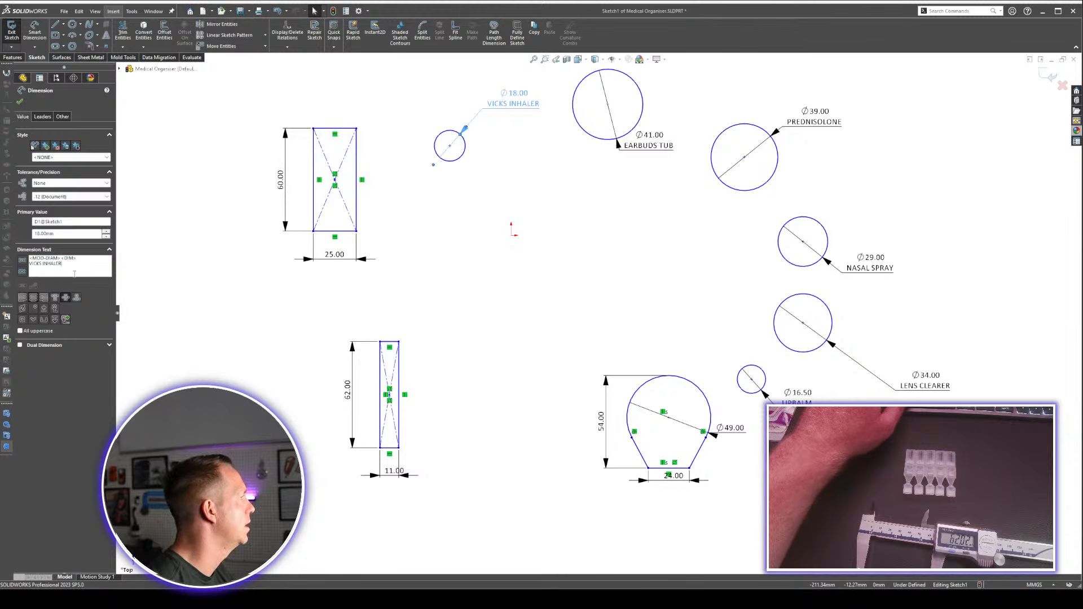
# Add the label EYEDROPS below the value of the 62 mm height dimension on the narrow lower rectangle.
pyautogui.click(356, 400)
pyautogui.click(356, 400)
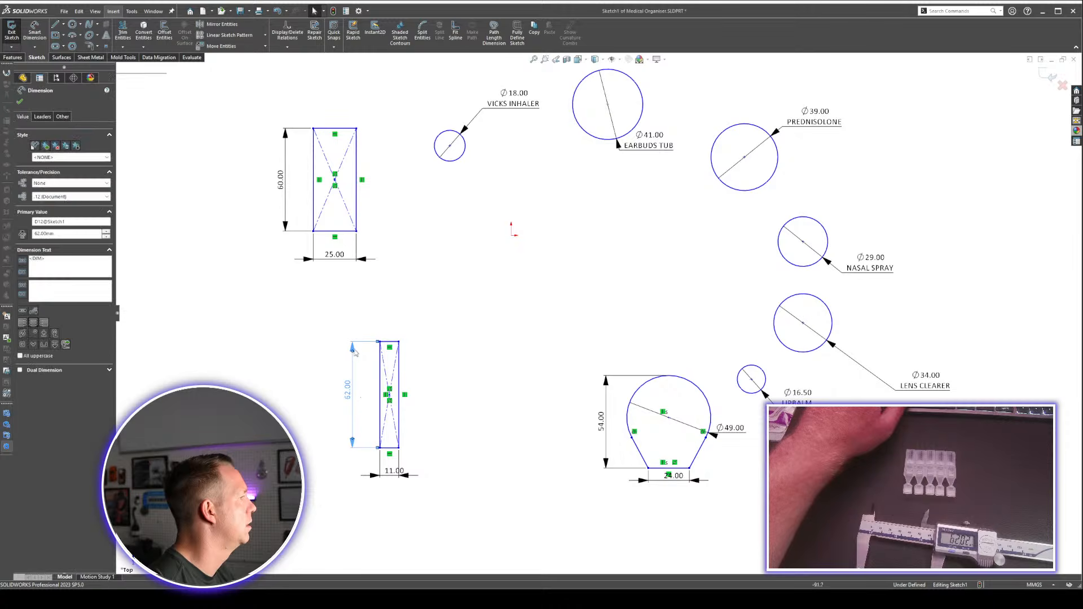
pyautogui.scroll(-2, 333, 427)
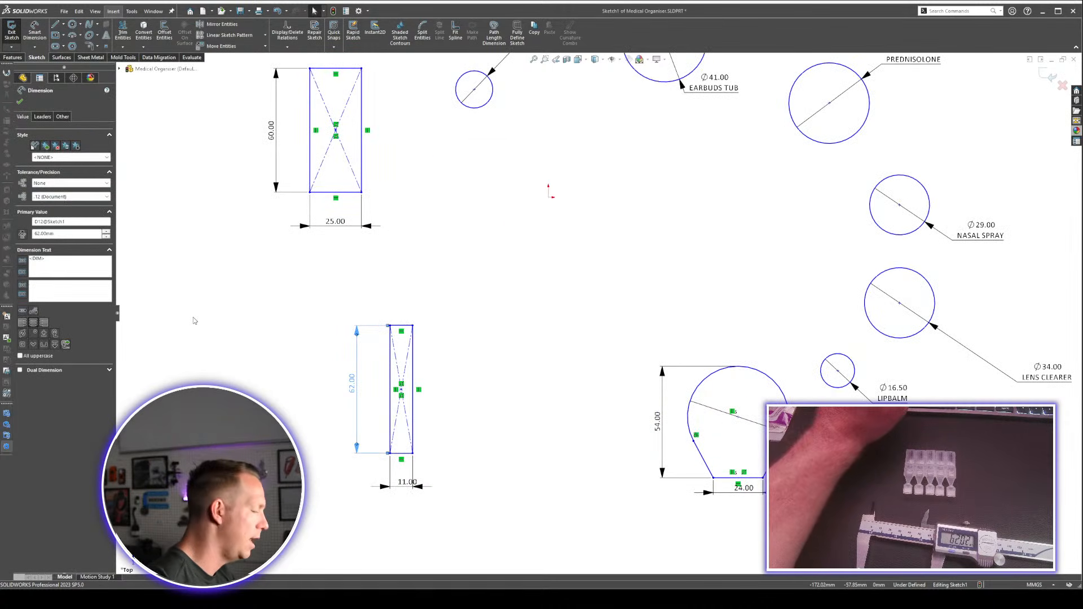
pyautogui.write('EYEDROP')
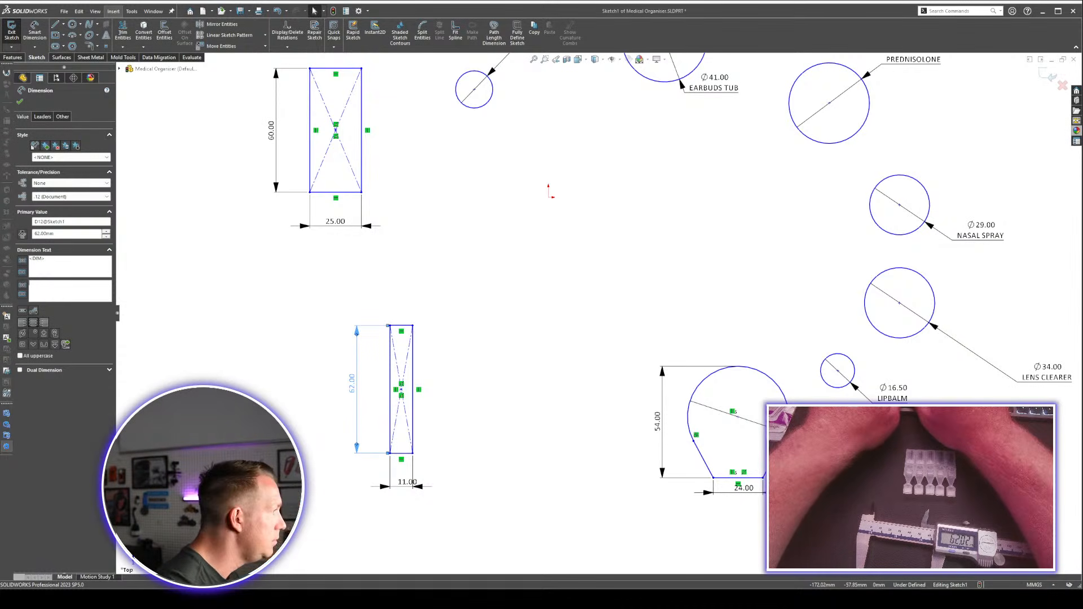
pyautogui.write('S')
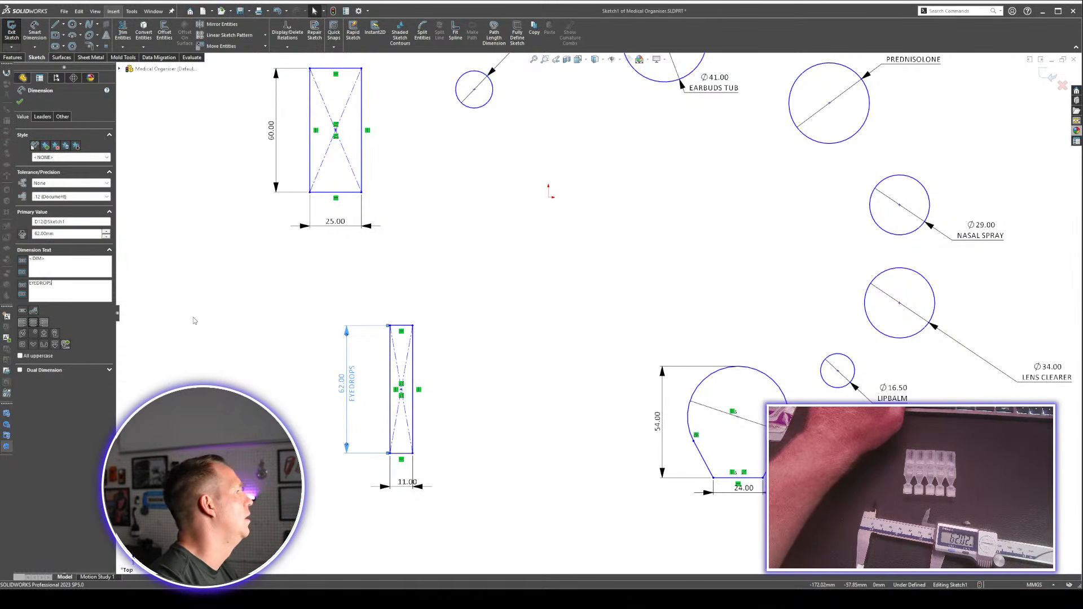
pyautogui.click(485, 270)
# Add the label TISSUES below the value of the 60 mm height dimension on the wider upper rectangle.
pyautogui.scroll(-5, 301, 402)
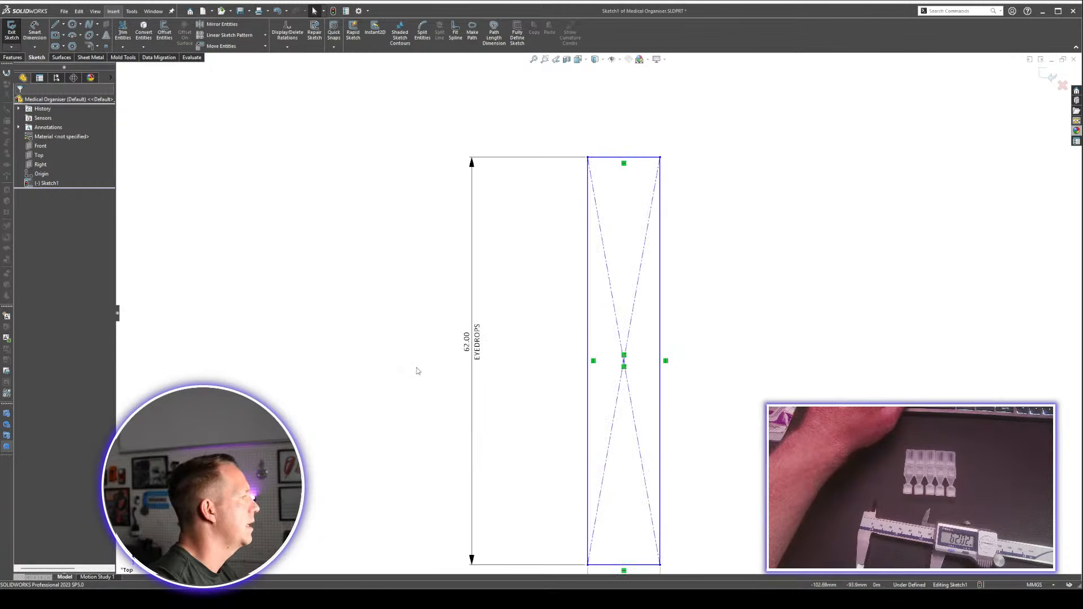
pyautogui.scroll(8, 689, 205)
pyautogui.scroll(-3, 669, 235)
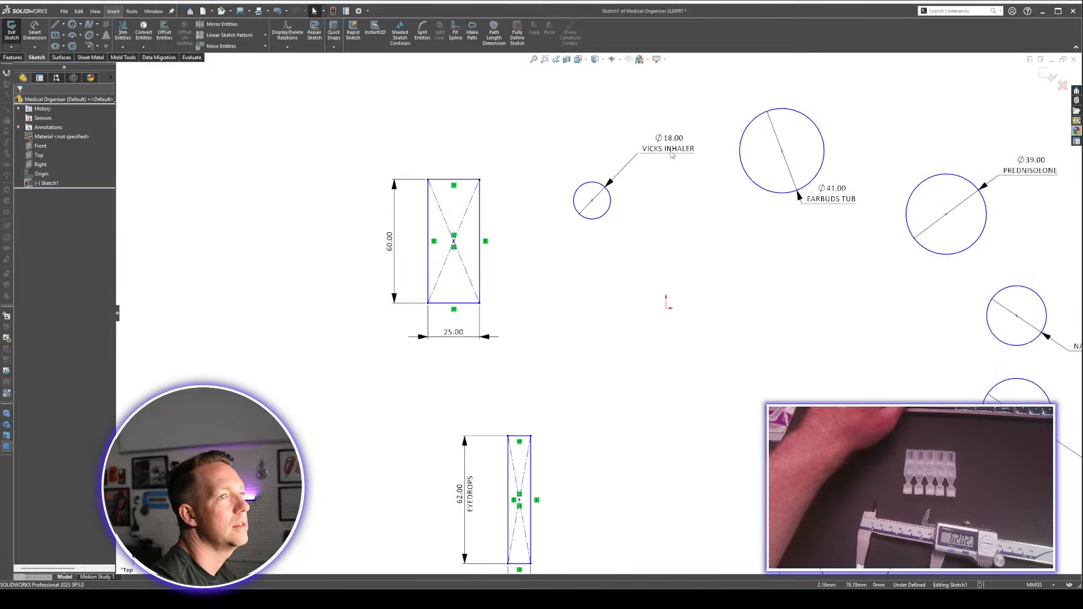
pyautogui.click(393, 285)
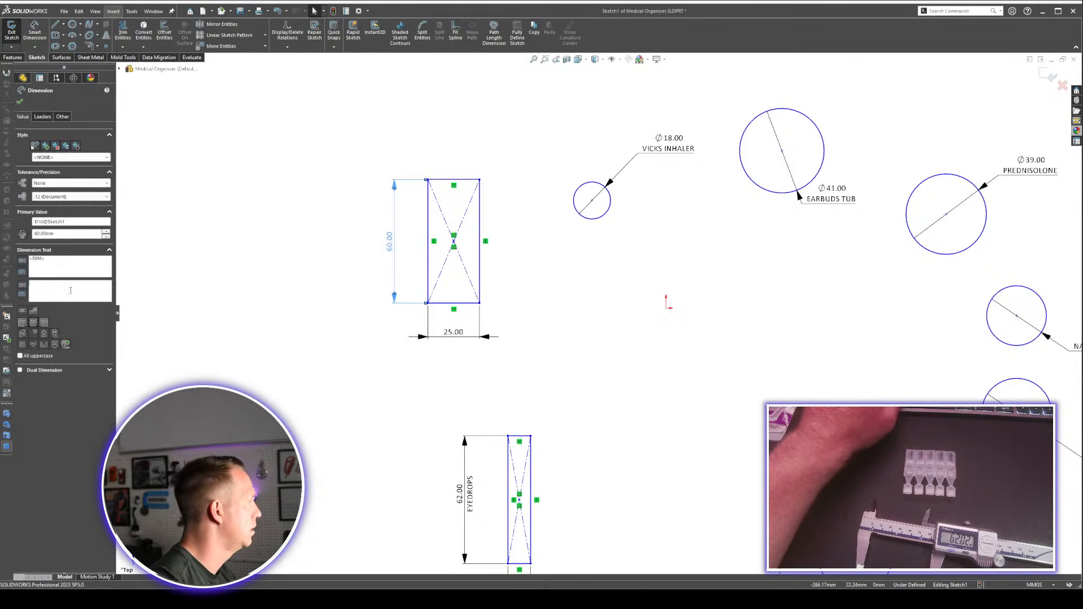
pyautogui.click(71, 290)
pyautogui.write('TISSUES')
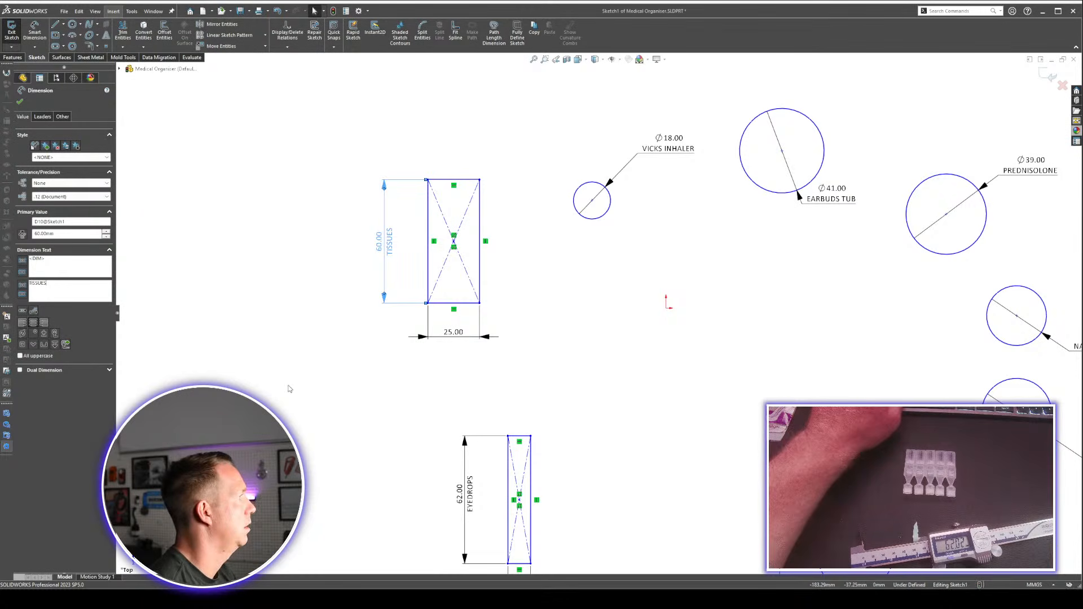
pyautogui.press('Escape')
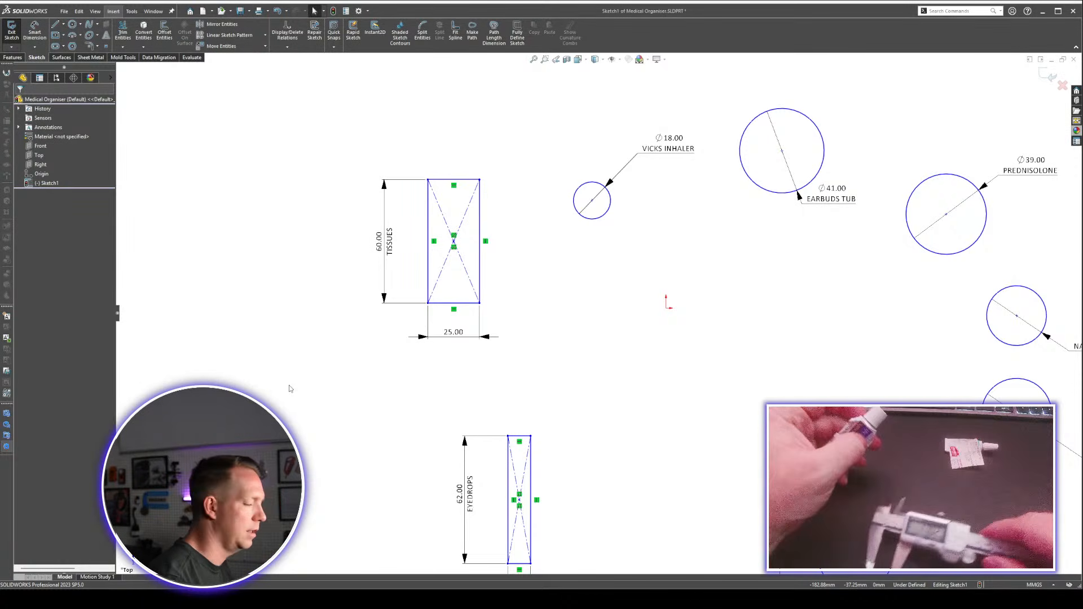
# Sketch an 18 mm diameter circle between the EYEDROPS rectangle and the 54 mm high trimmed outline.
pyautogui.scroll(3, 711, 408)
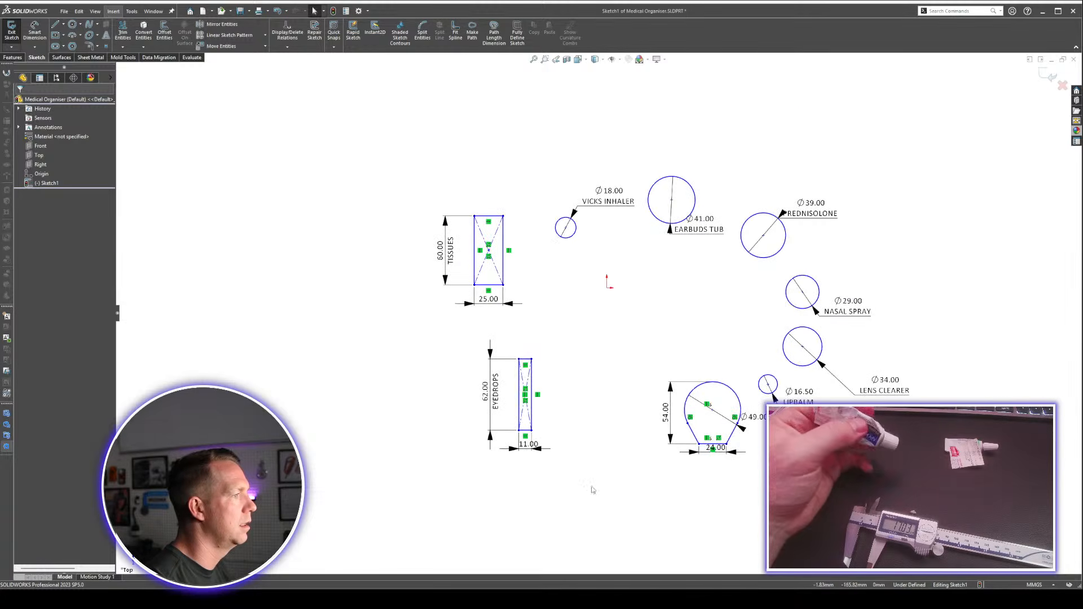
pyautogui.moveTo(565, 500); pyautogui.dragTo(658, 463, button='right')
pyautogui.click(610, 441)
pyautogui.write('18')
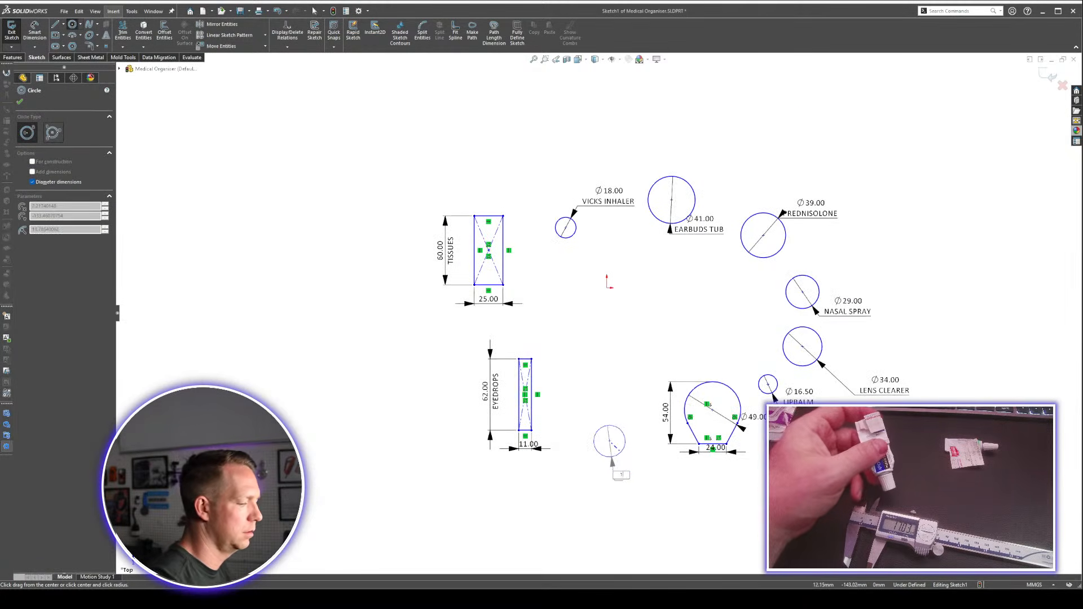
pyautogui.press('Return')
pyautogui.press('Escape')
pyautogui.scroll(-4, 645, 497)
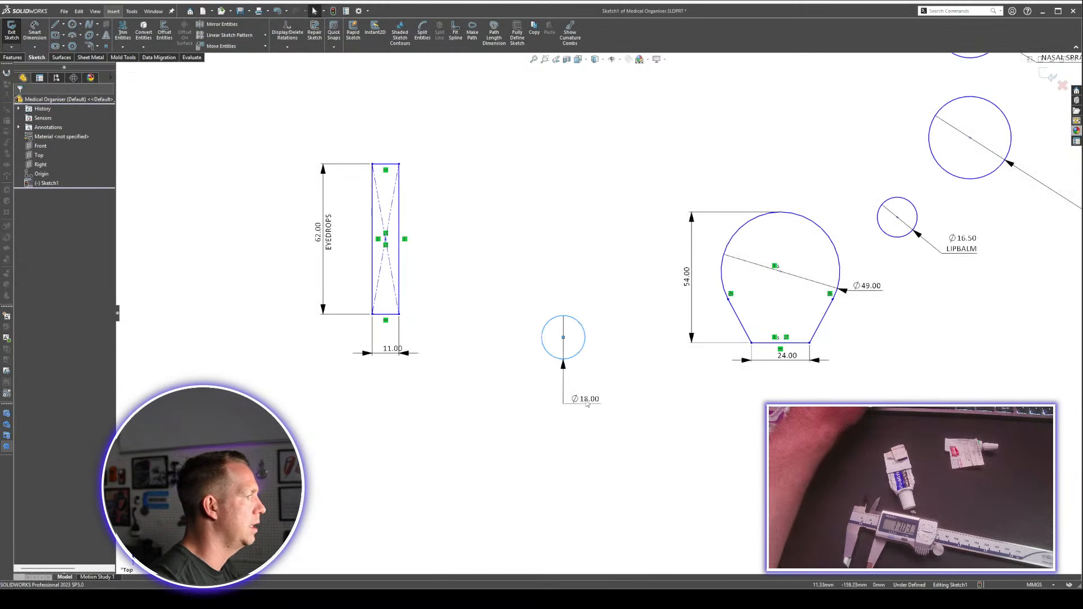
# Move the new circle's 18 mm diameter dimension down and away from it and add TUBE as a second text line.
pyautogui.moveTo(586, 399); pyautogui.dragTo(634, 419)
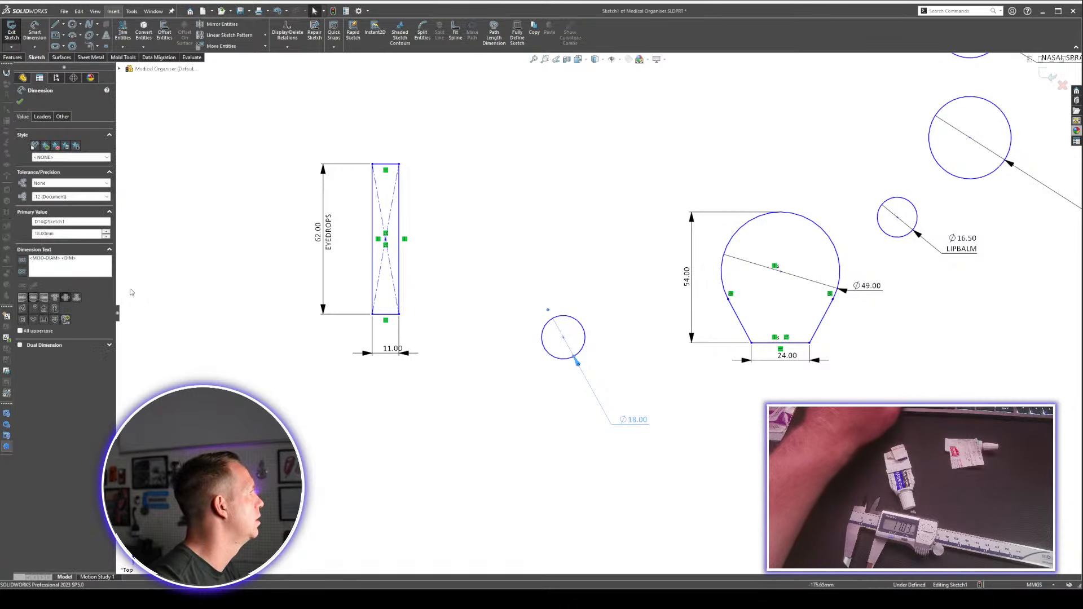
pyautogui.click(103, 267)
pyautogui.press('Return')
pyautogui.write('TUBE')
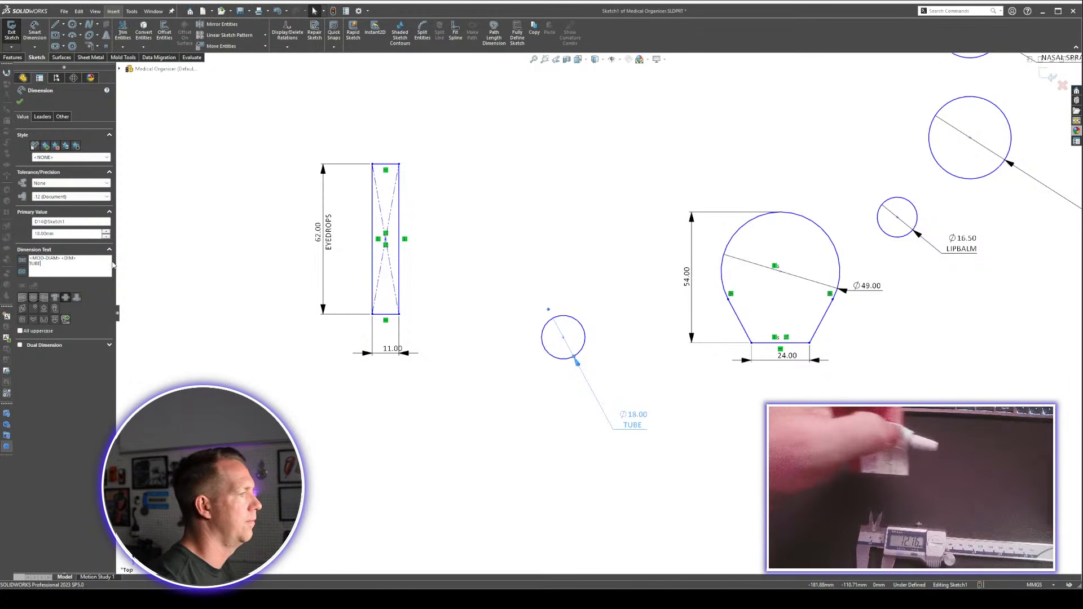
pyautogui.click(562, 445)
# Sketch a 13 mm diameter circle to the lower left of the 18 mm TUBE circle and offset its diameter dimension.
pyautogui.press('c')
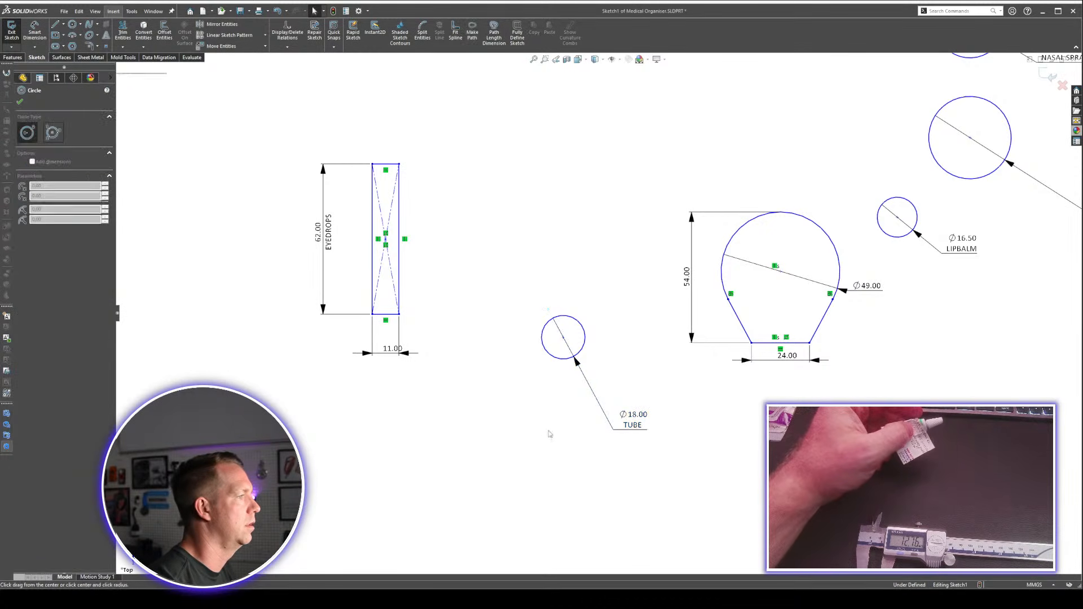
pyautogui.click(516, 434)
pyautogui.write('13')
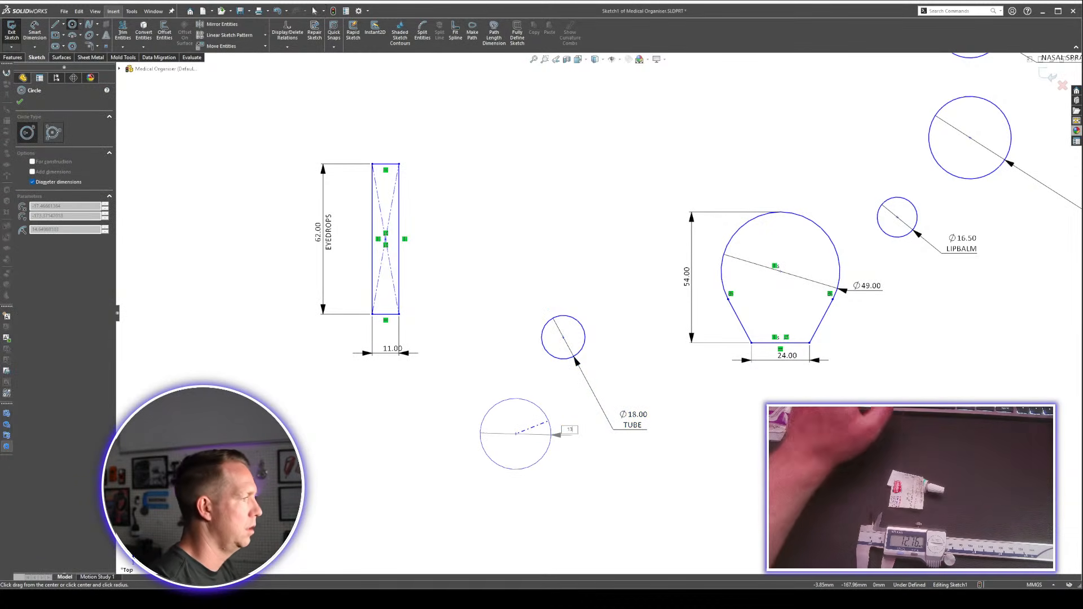
pyautogui.press('Return')
pyautogui.press('Escape')
pyautogui.moveTo(554, 437); pyautogui.dragTo(564, 462)
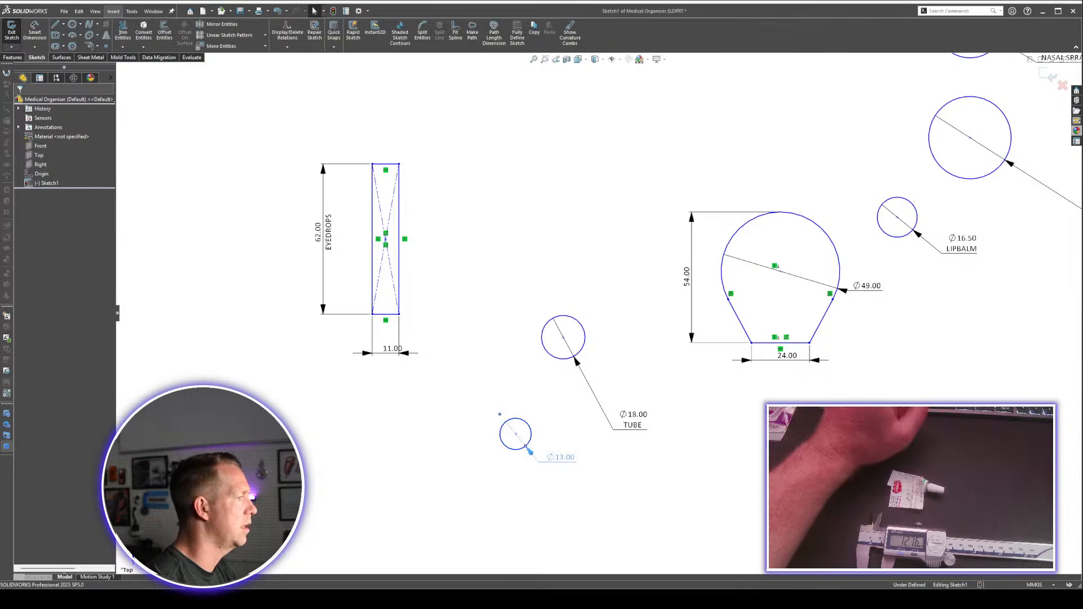
# Add TUBE as a second text line to the 13 mm circle's diameter dimension.
pyautogui.click(20, 99)
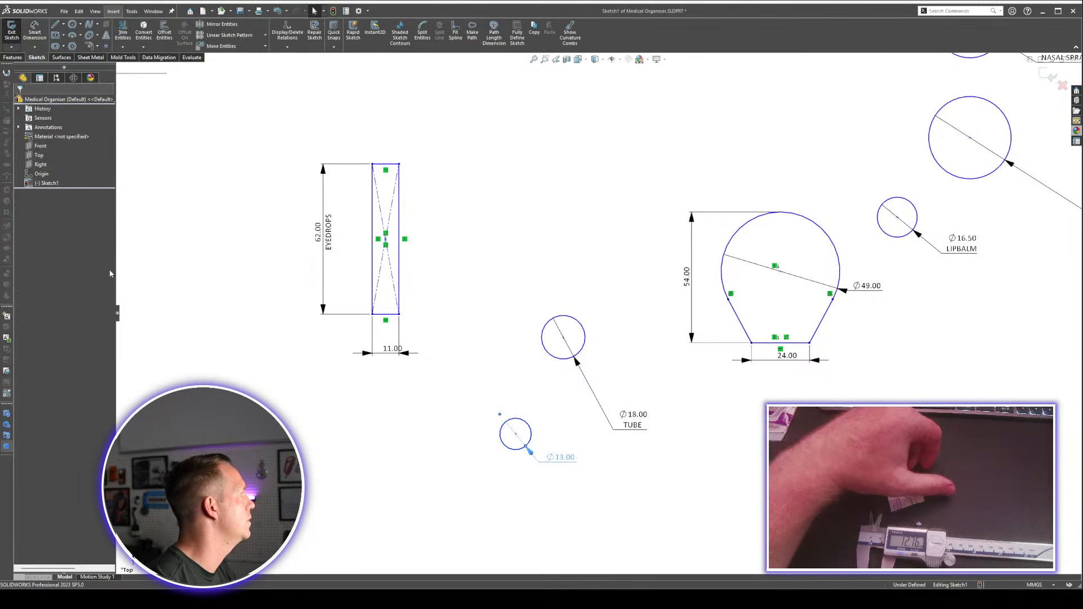
pyautogui.click(561, 457)
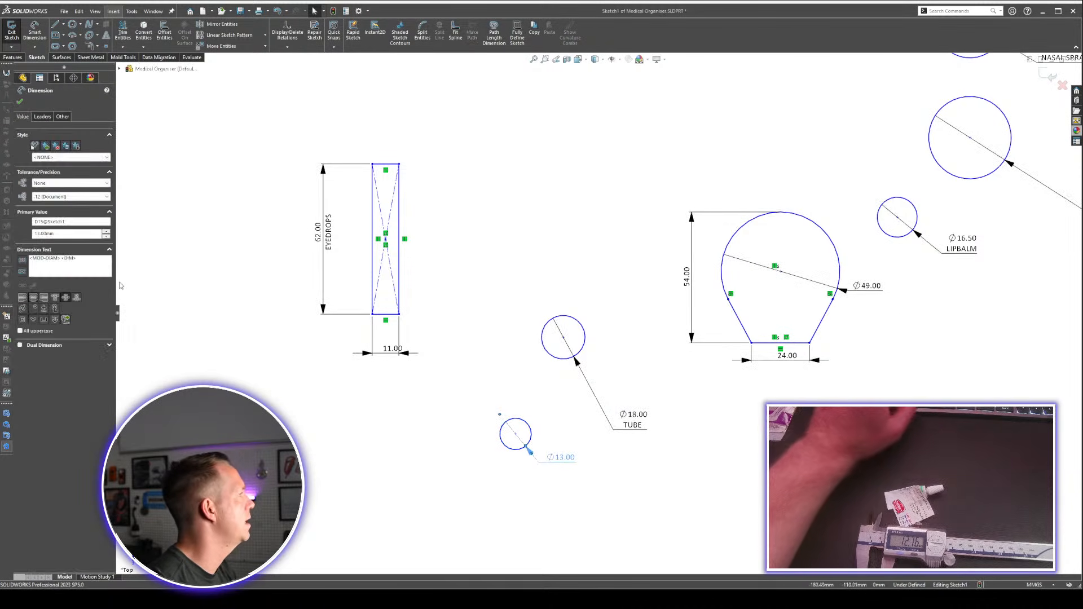
pyautogui.click(95, 268)
pyautogui.press('Return')
pyautogui.write('TUBE')
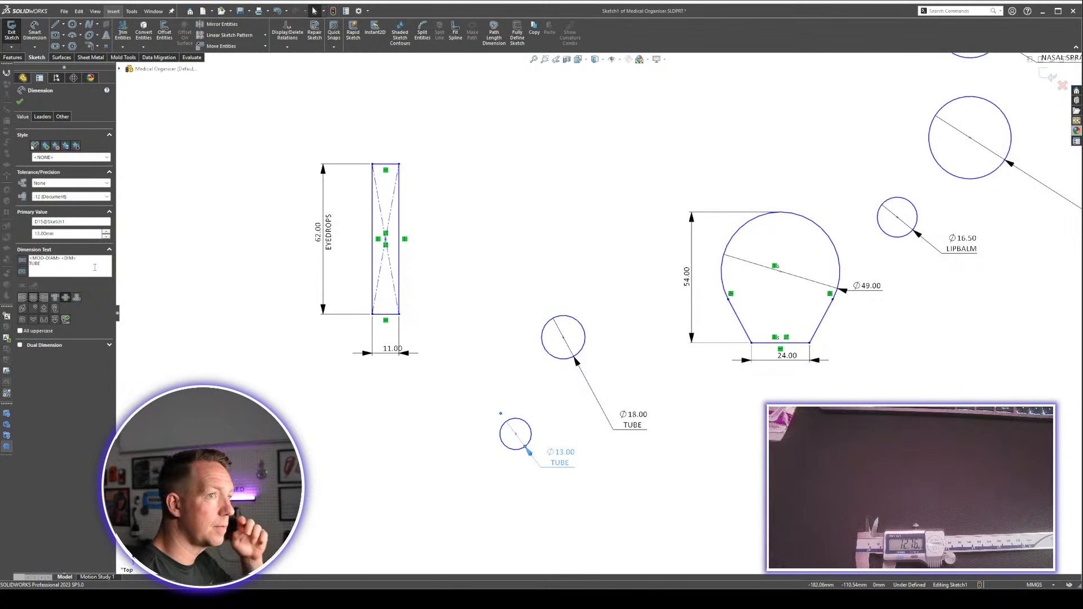
pyautogui.click(911, 232)
# Exit the footprint sketch and reopen it for editing.
pyautogui.scroll(6, 904, 222)
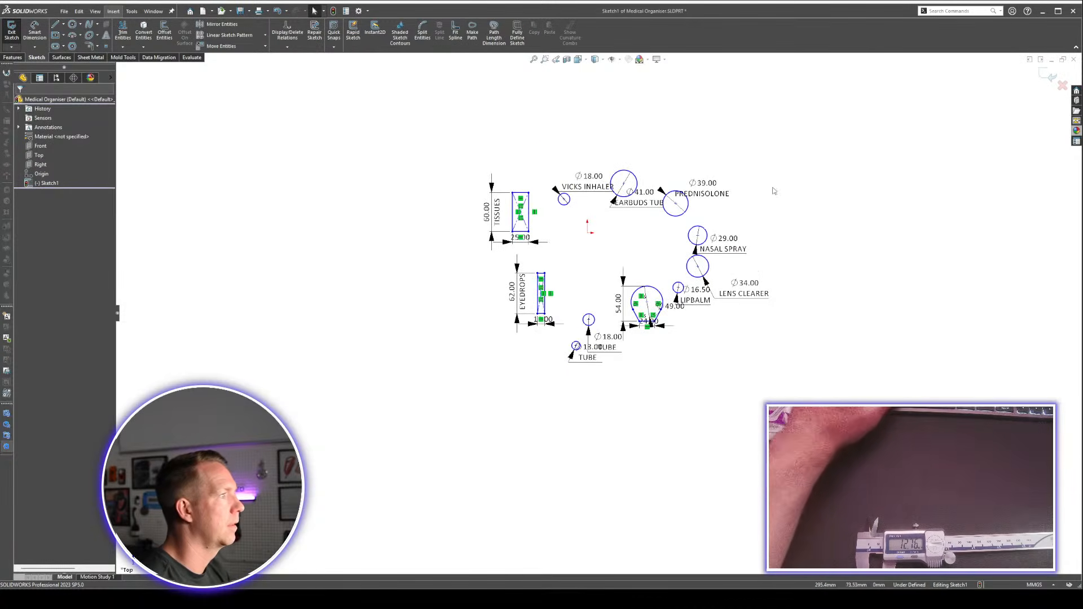
pyautogui.scroll(-3, 773, 191)
pyautogui.click(1047, 76)
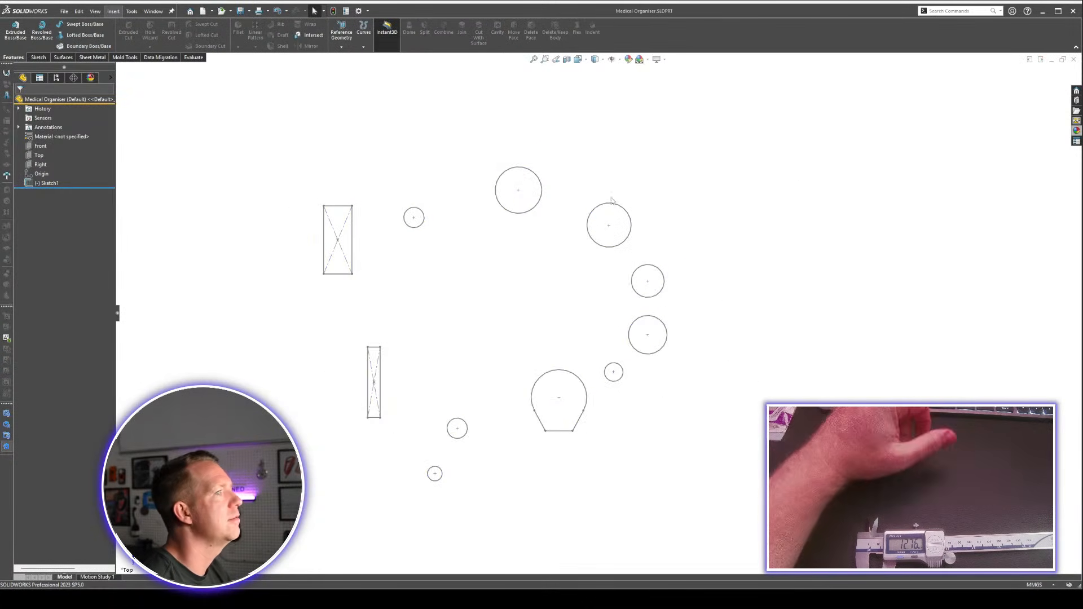
pyautogui.click(40, 183)
pyautogui.click(46, 159)
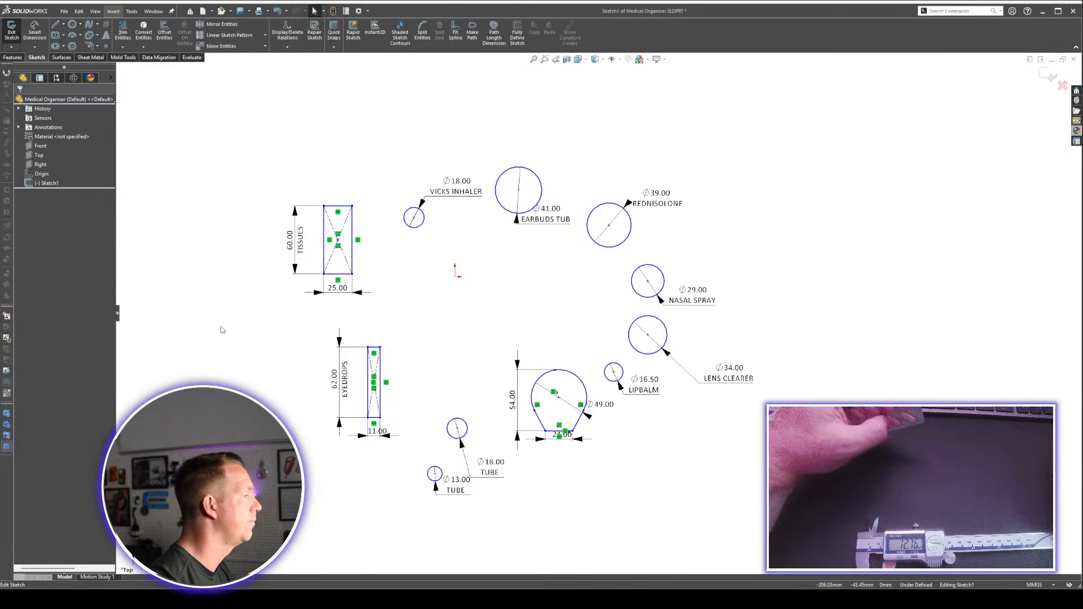
# Sketch a centre rectangle 43 mm high and 7 mm wide just below the origin.
pyautogui.click(55, 35)
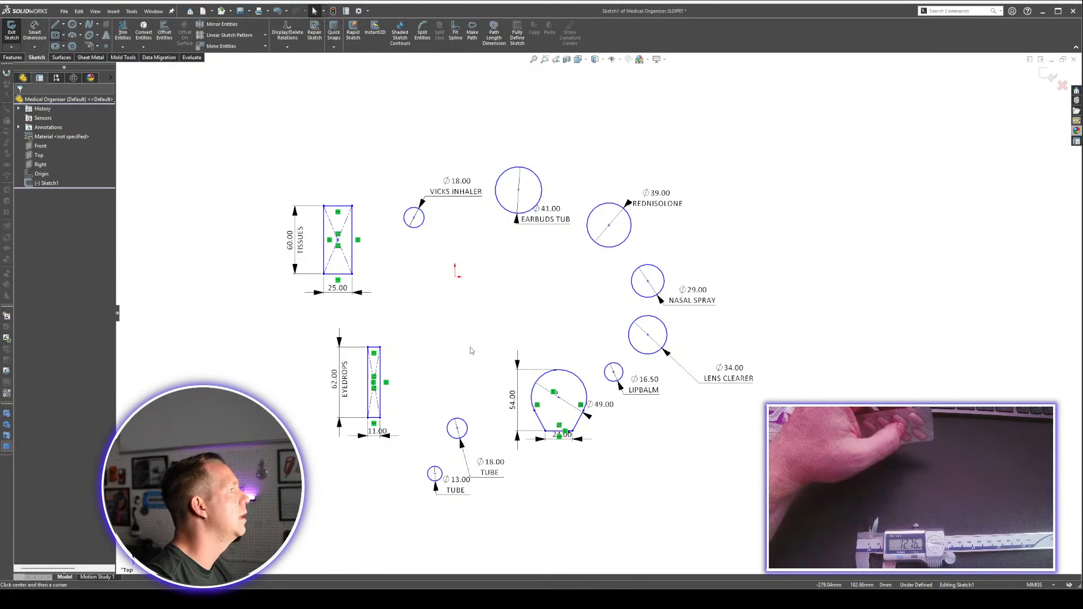
pyautogui.click(444, 321)
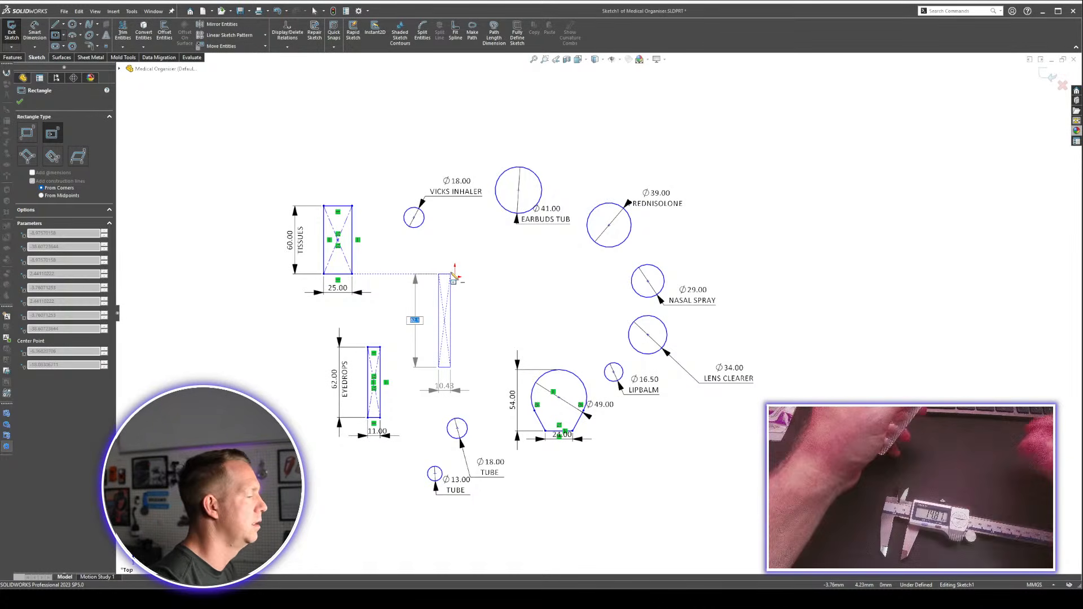
pyautogui.write('44')
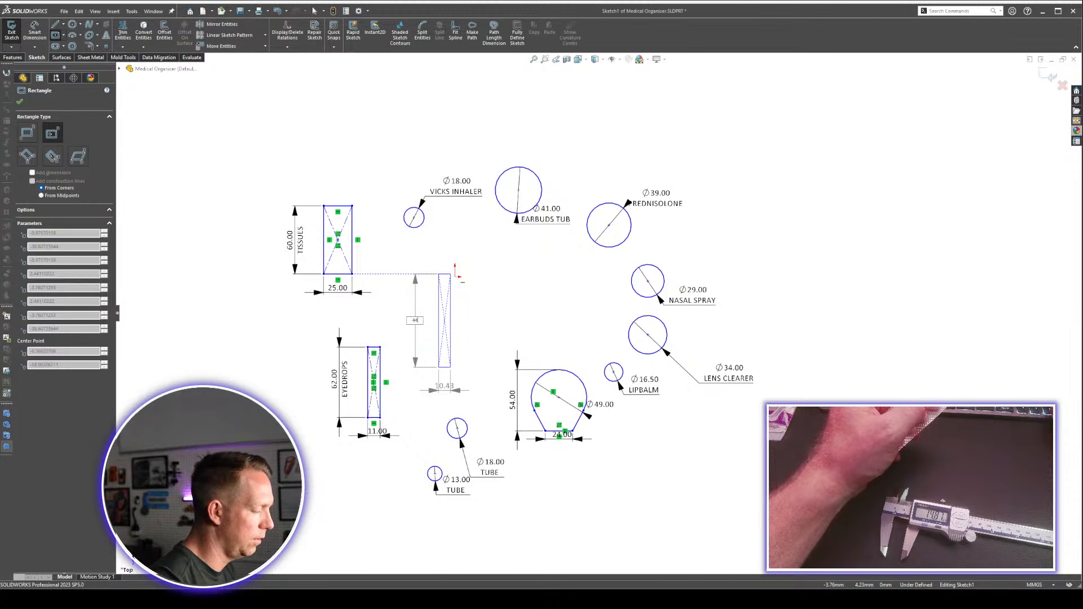
pyautogui.press('BackSpace')
pyautogui.write('3')
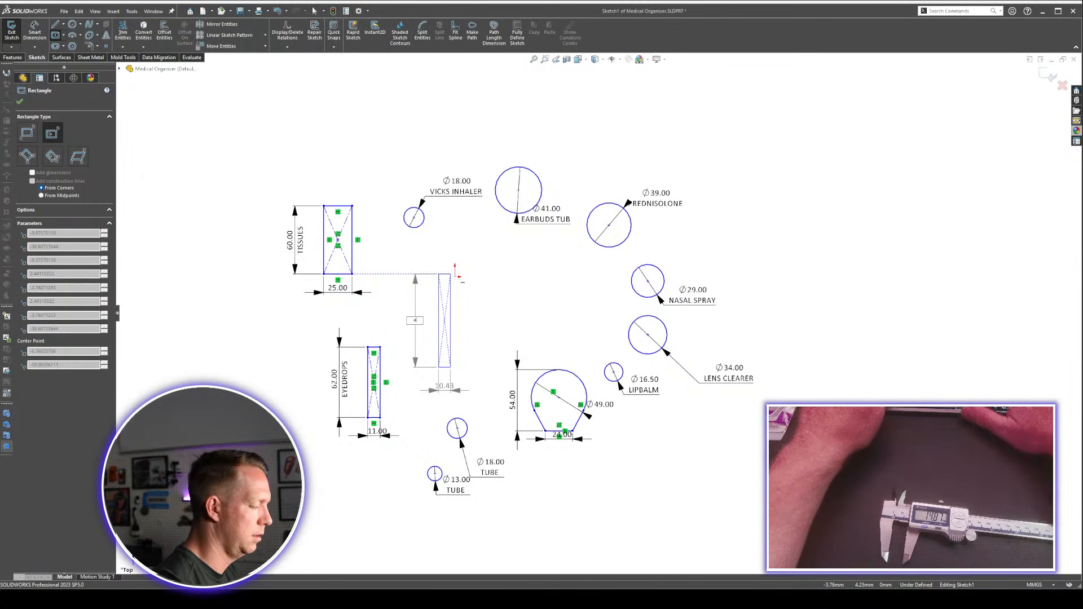
pyautogui.press('Return')
pyautogui.write('7')
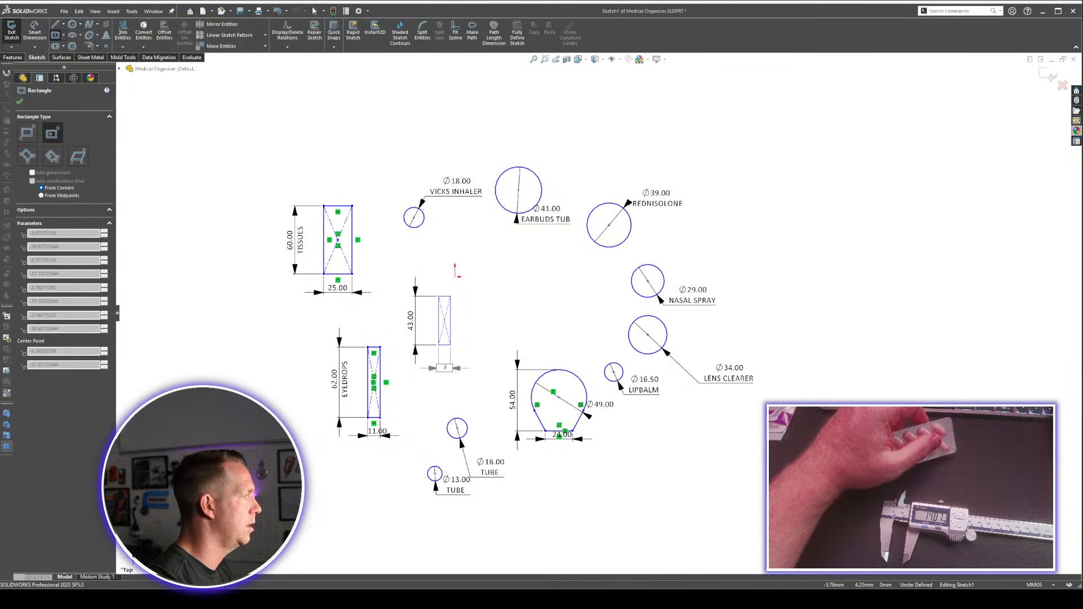
pyautogui.press('Return')
pyautogui.scroll(-3, 455, 364)
pyautogui.press('Escape')
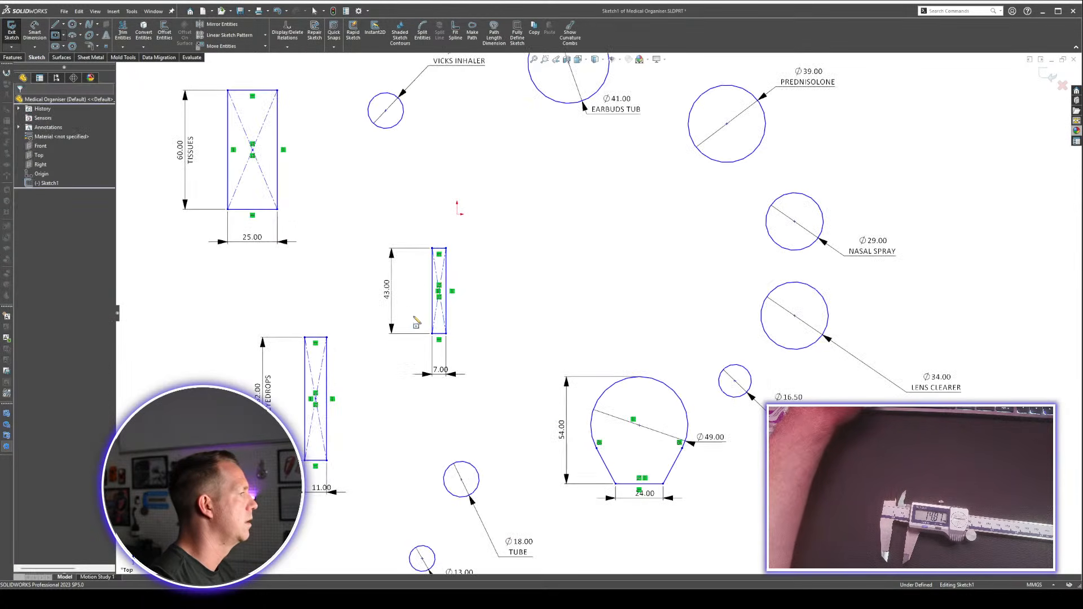
# Label the 43 mm height dimension with TELFAST PACKET and, on a second line, 10 REQUIRED.
pyautogui.click(387, 288)
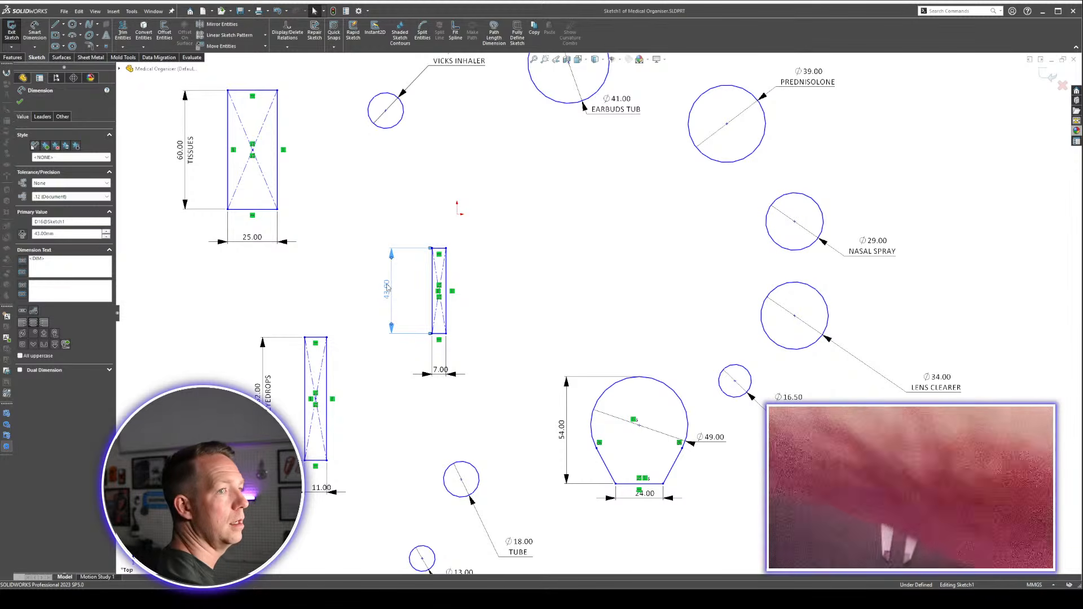
pyautogui.click(79, 297)
pyautogui.write('TELFAST PA')
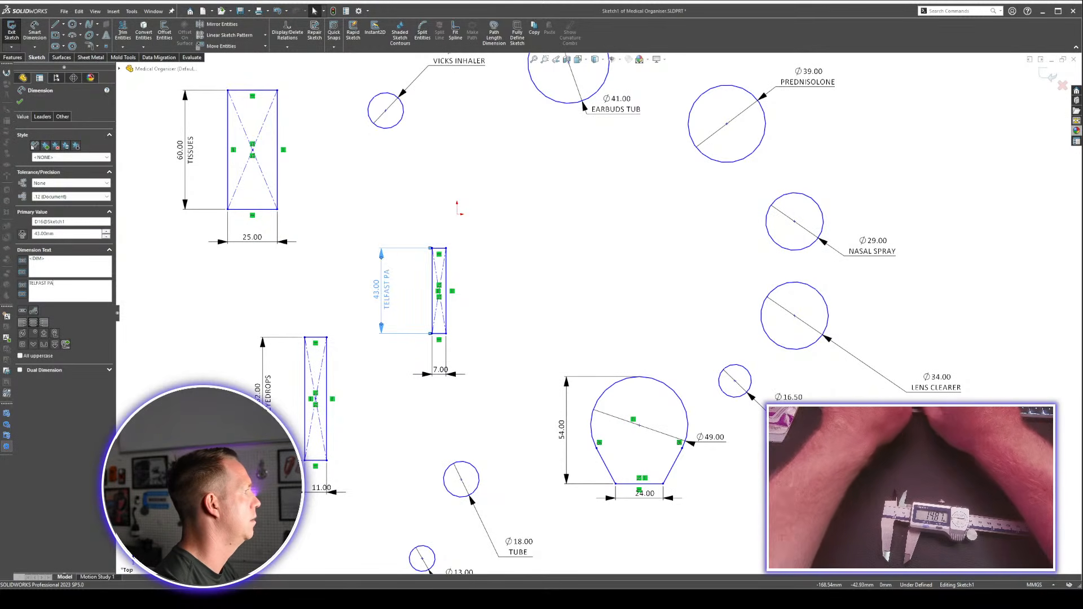
pyautogui.write('CKET')
pyautogui.press('Return')
pyautogui.write('10')
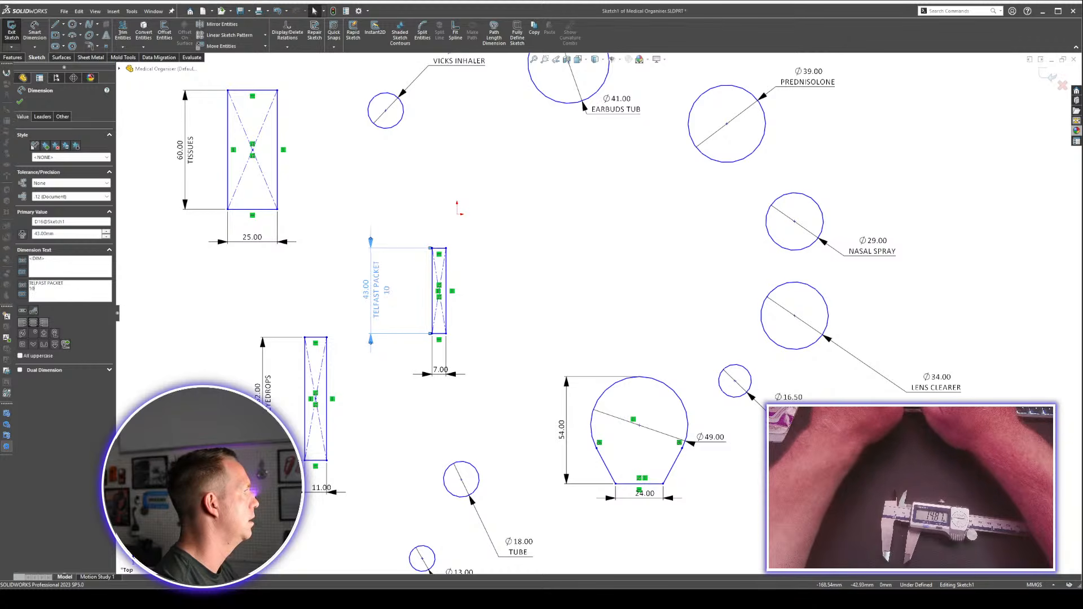
pyautogui.write(' REQUIRED')
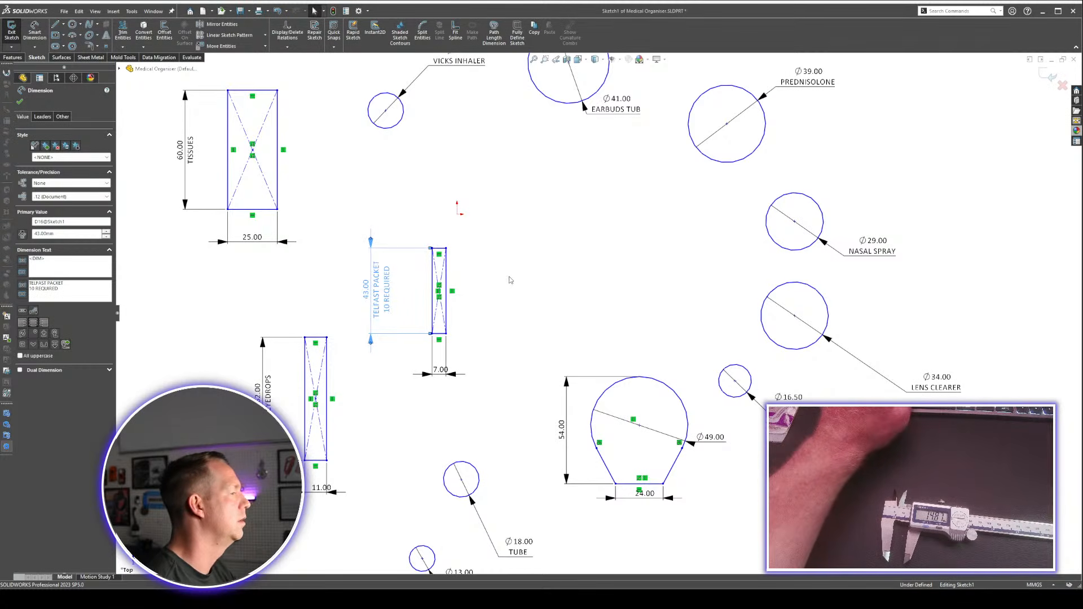
pyautogui.click(519, 300)
# Sketch a centre rectangle 43 mm high and 6 mm wide just beside the TELFAST PACKET rectangle.
pyautogui.scroll(-5, 461, 306)
pyautogui.scroll(5, 456, 299)
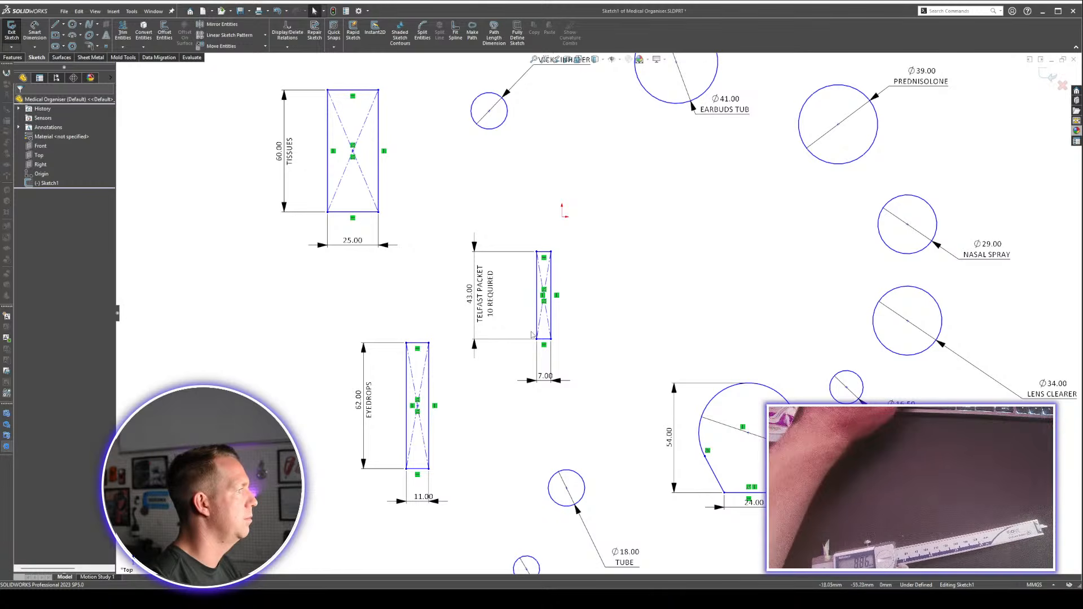
pyautogui.scroll(-1, 675, 346)
pyautogui.click(54, 35)
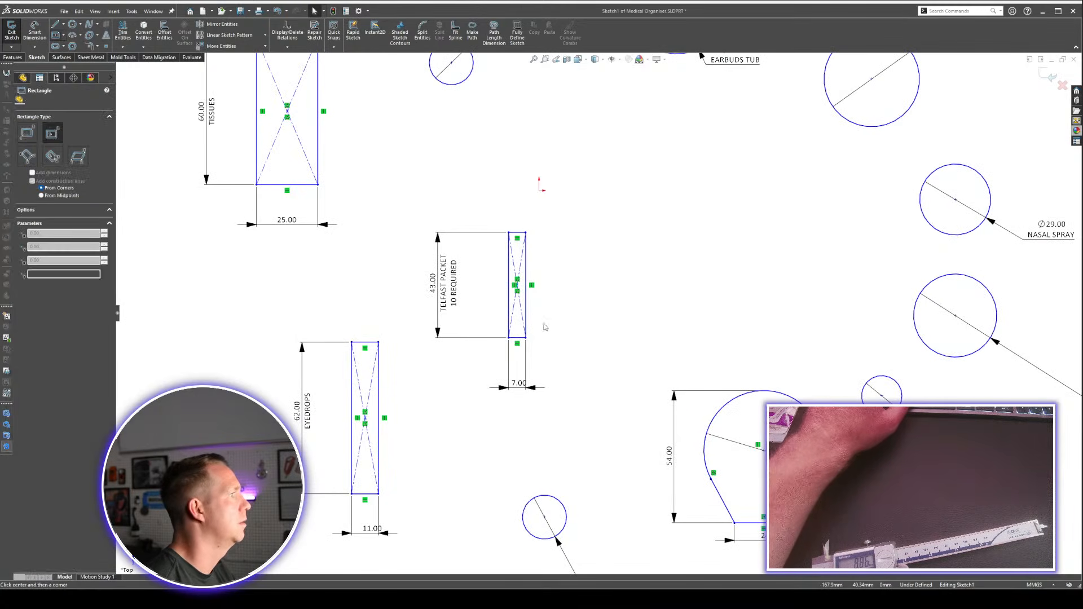
pyautogui.click(586, 290)
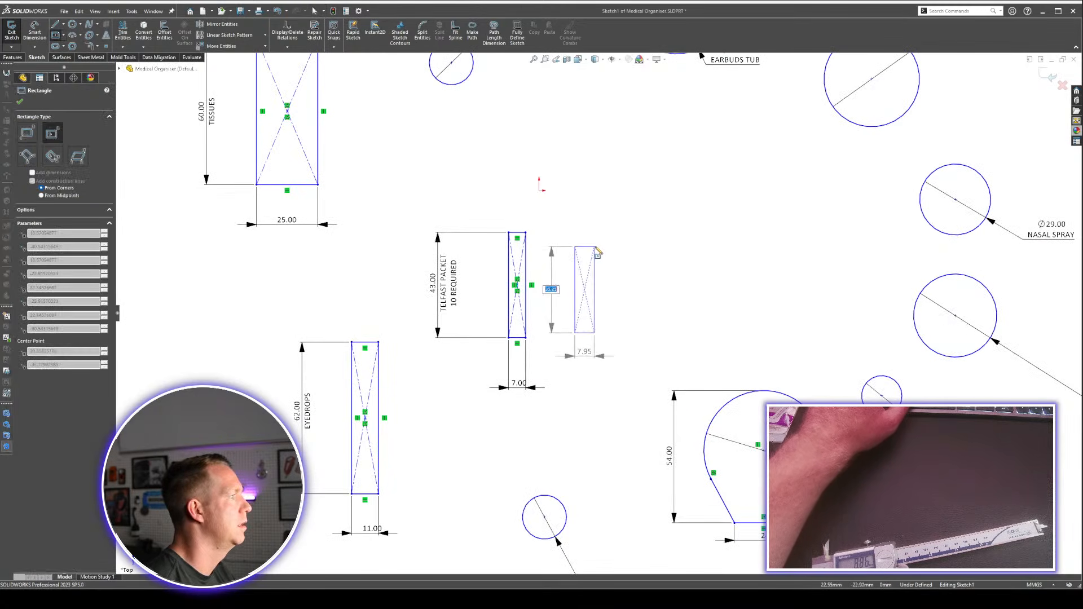
pyautogui.write('43')
pyautogui.press('Tab')
pyautogui.write('6')
pyautogui.press('Return')
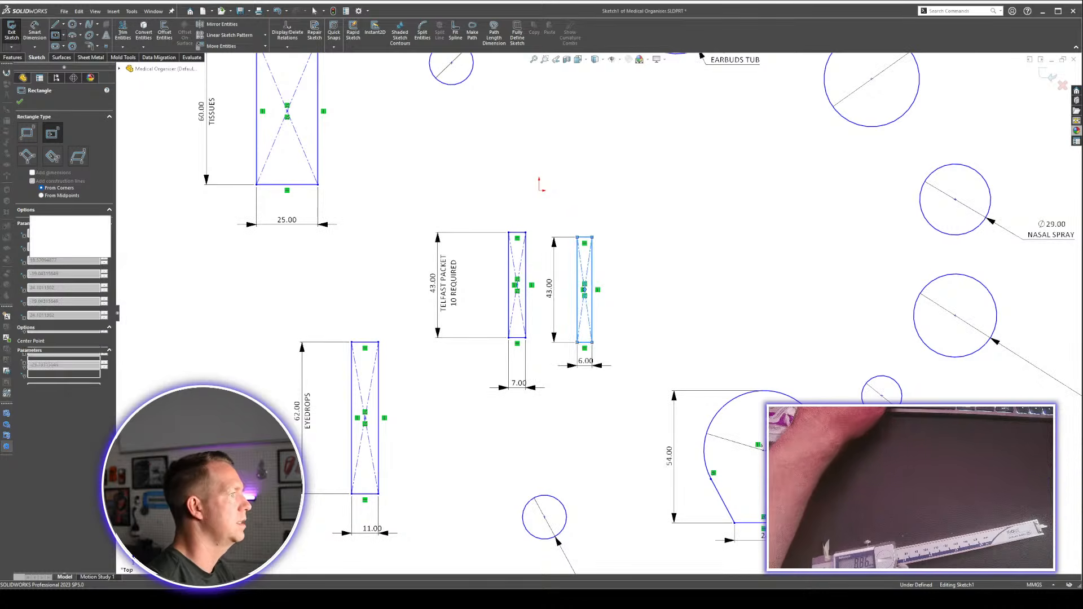
pyautogui.press('Escape')
# Label the new narrow rectangle's height dimension with PANAMAX PACKET and, on a second line, 10 REQUIRED.
pyautogui.click(549, 288)
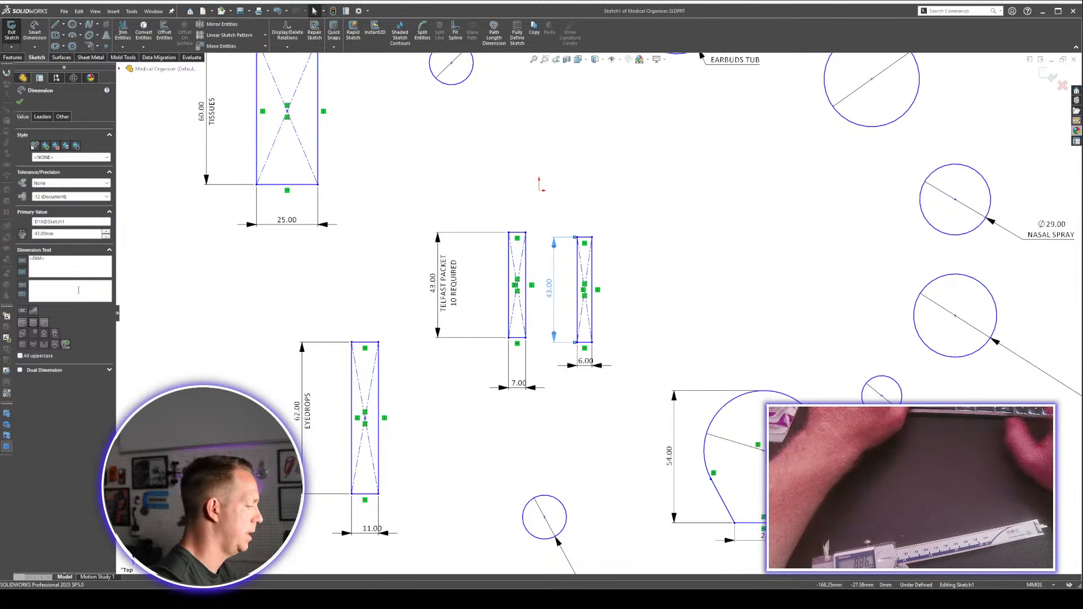
pyautogui.click(79, 290)
pyautogui.write('PANAMAX PACKET')
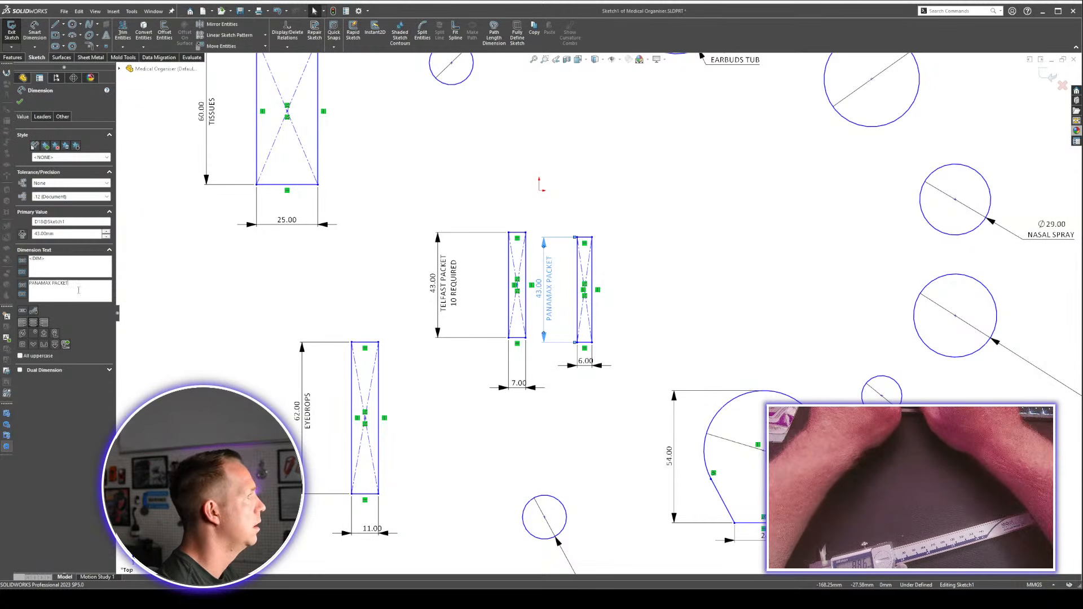
pyautogui.press('Return')
pyautogui.write('10 REQUIRED')
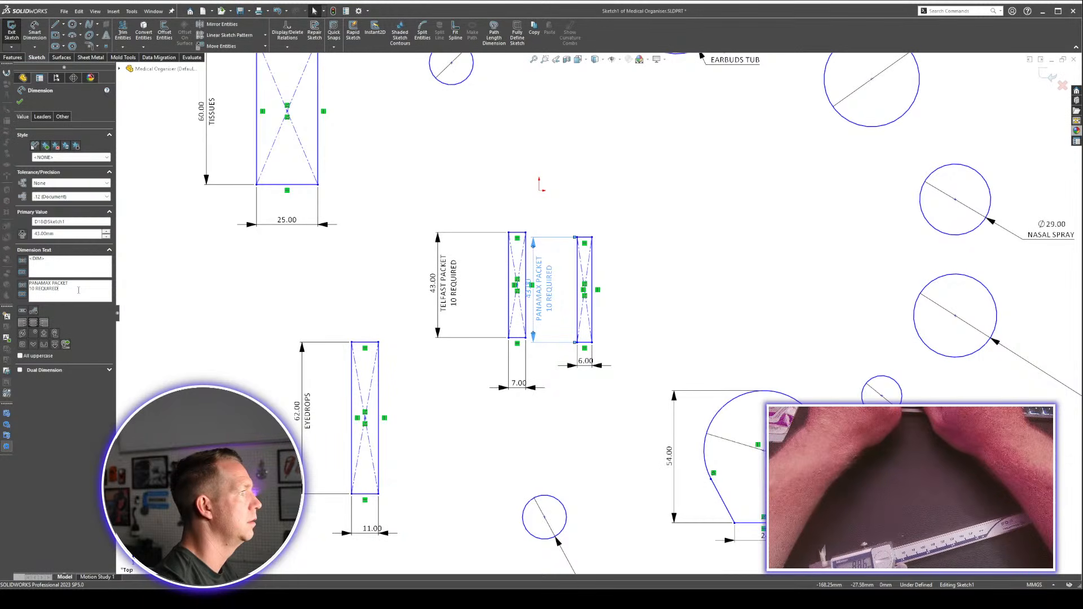
pyautogui.click(688, 254)
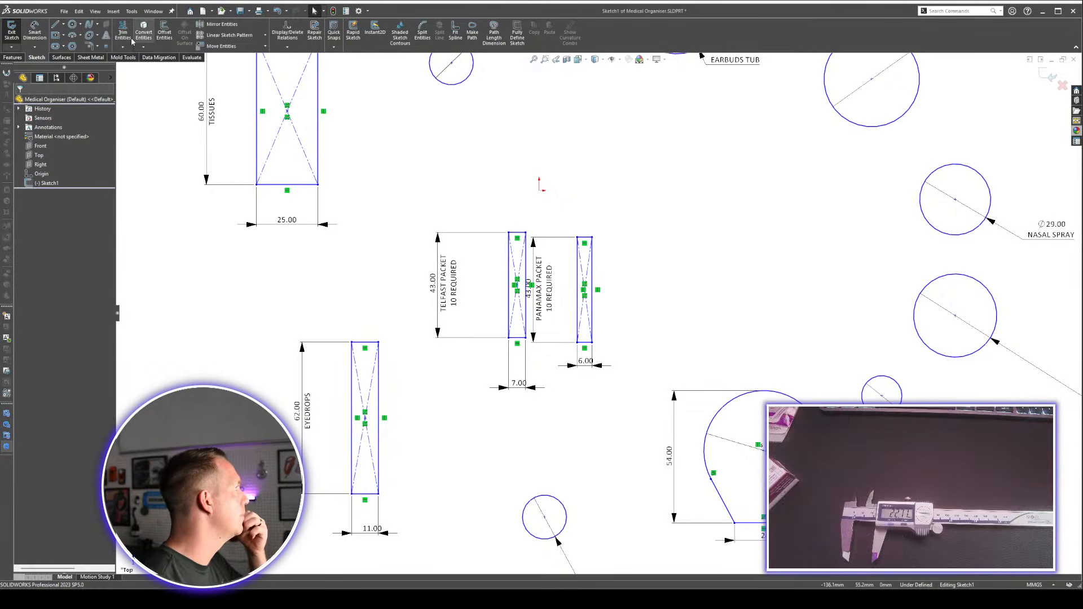
# Sketch a centre rectangle 43 mm high and 23 mm wide on the far side of the PANAMAX PACKET rectangle.
pyautogui.moveTo(633, 265); pyautogui.dragTo(674, 305, button='right')
pyautogui.click(676, 289)
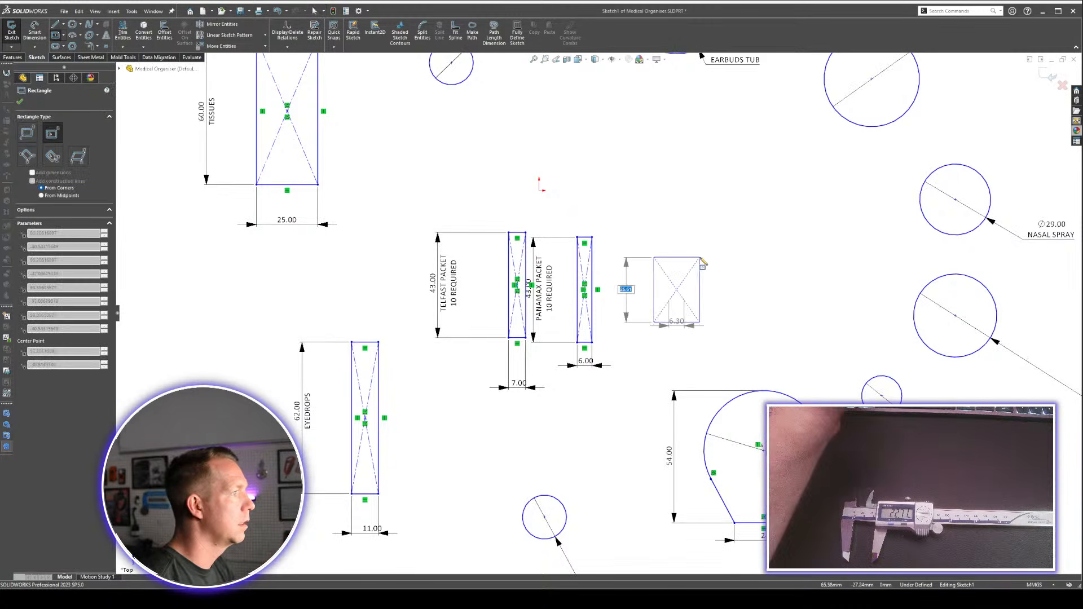
pyautogui.write('43')
pyautogui.press('Tab')
pyautogui.write('23')
pyautogui.press('Return')
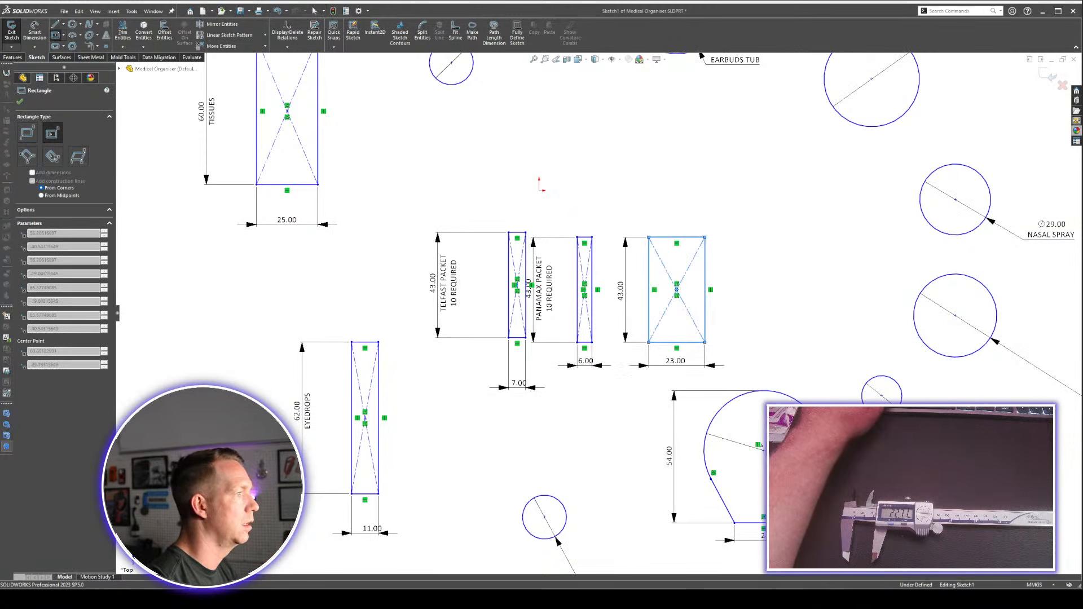
pyautogui.press('Escape')
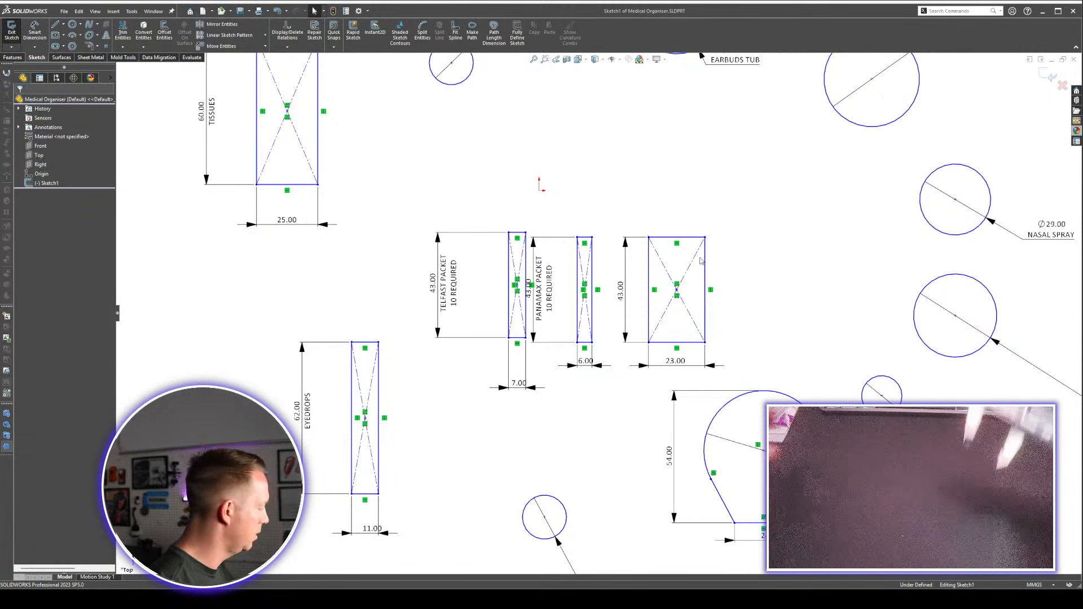
# Sketch a centre rectangle 63 mm high and 27 mm wide beside the 23 mm wide one and save the part.
pyautogui.click(55, 35)
pyautogui.click(770, 325)
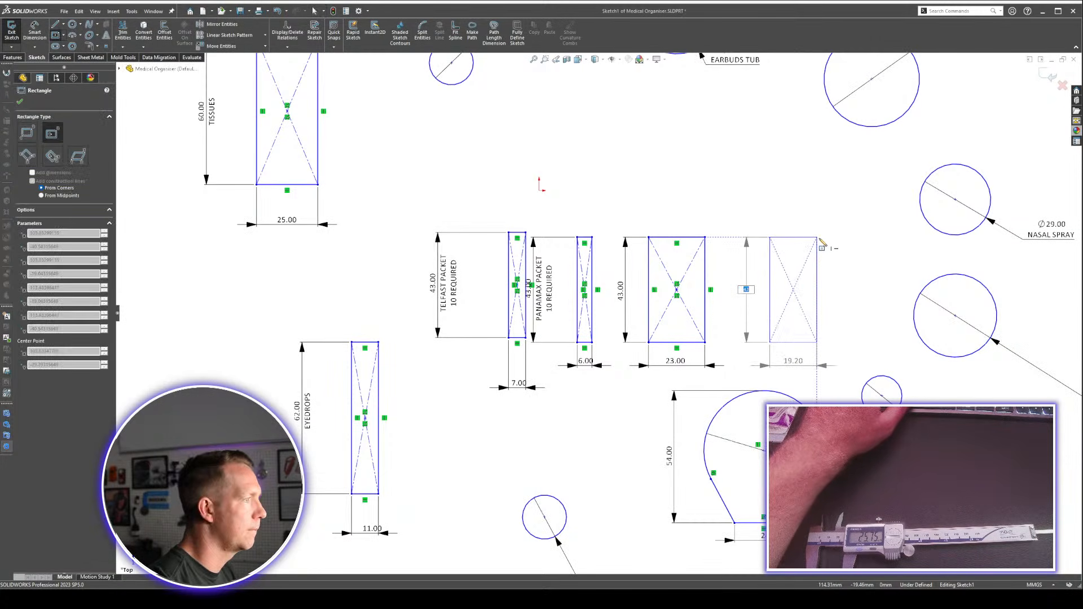
pyautogui.write('63')
pyautogui.press('Return')
pyautogui.write('27')
pyautogui.press('Return')
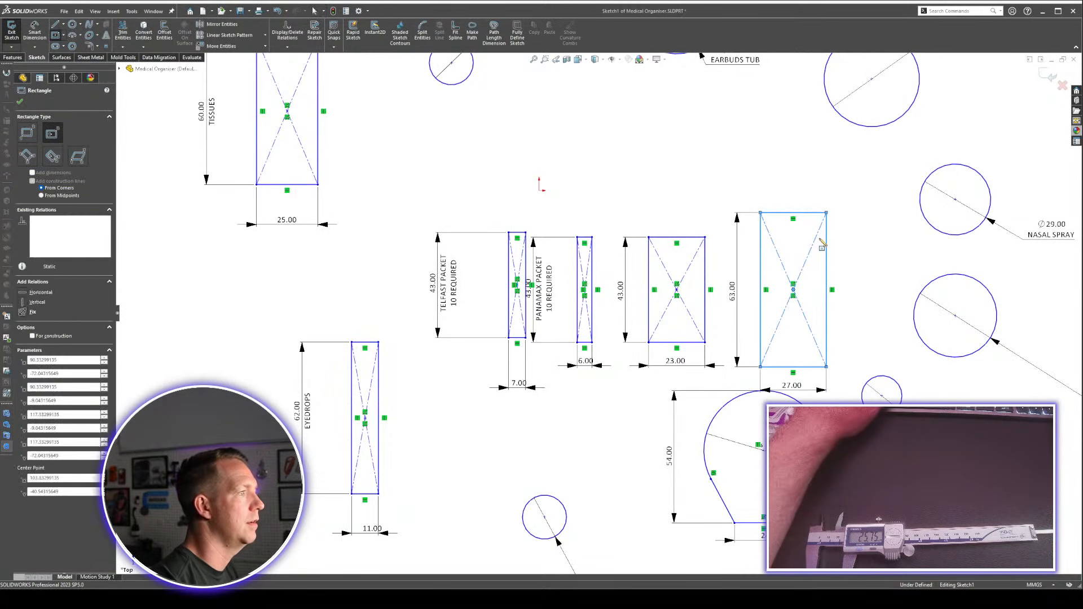
pyautogui.press('Escape')
pyautogui.hotkey('ctrl', 's')
# Label the 63 mm height dimension with IBUPROFEN.
pyautogui.click(733, 310)
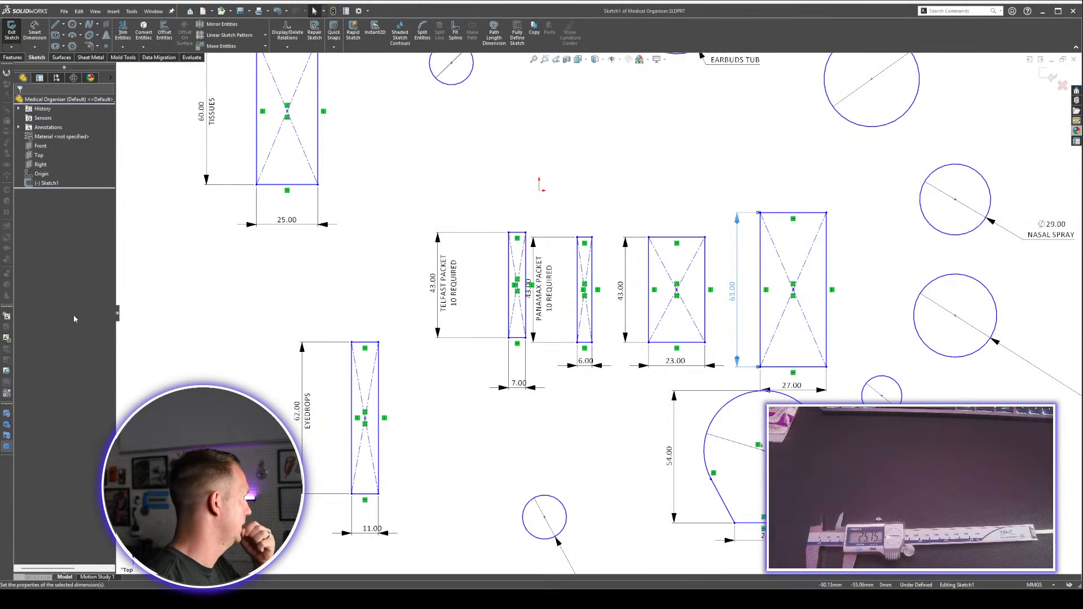
pyautogui.click(82, 289)
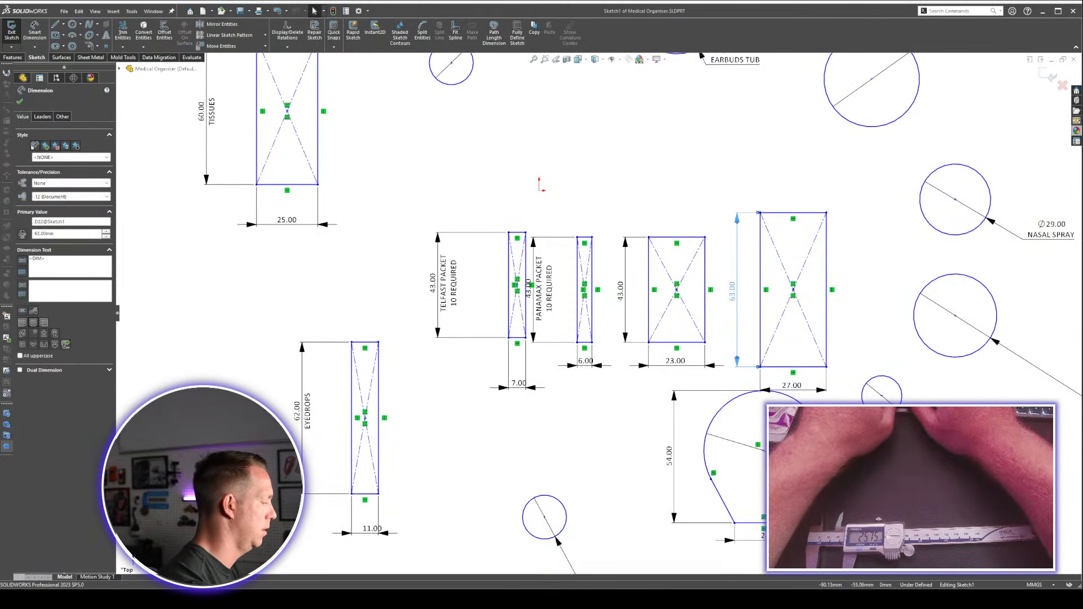
pyautogui.write('IBUPROFEN')
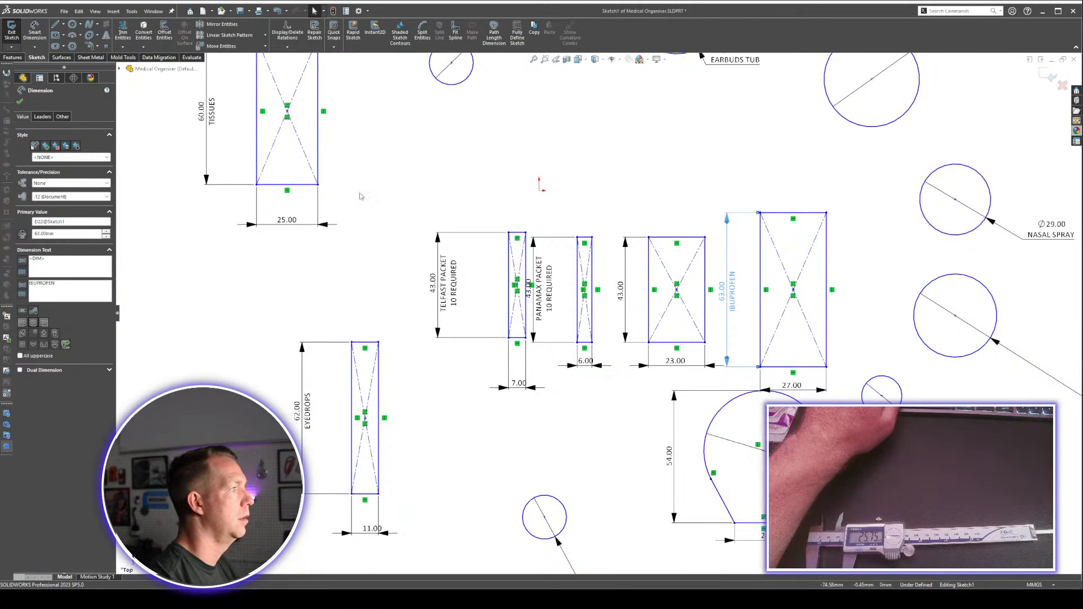
pyautogui.click(727, 169)
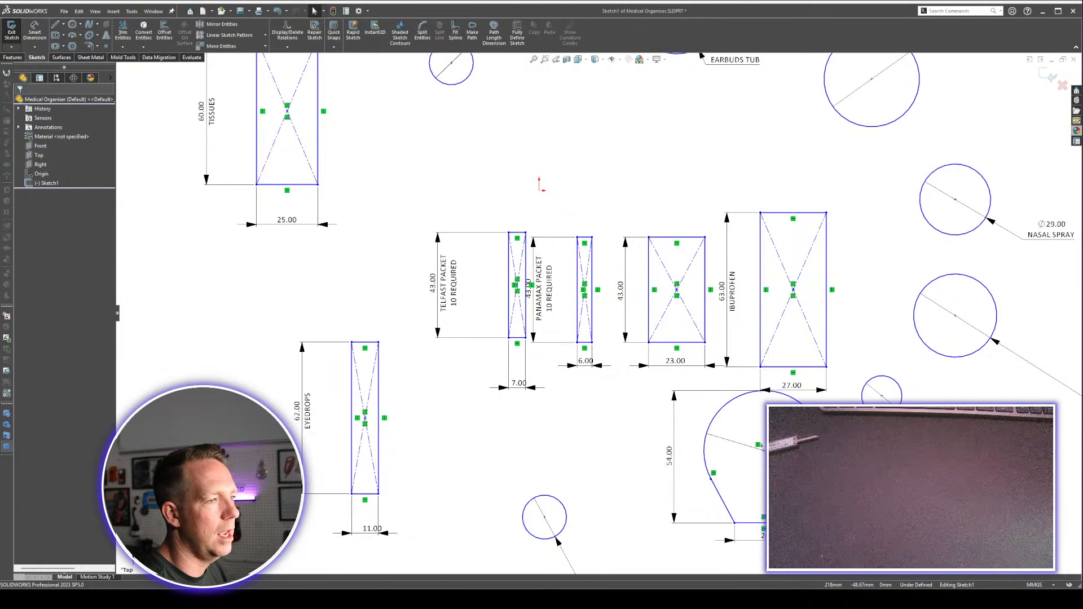
# Exit the footprint sketch and reopen it for editing.
pyautogui.scroll(5, 839, 440)
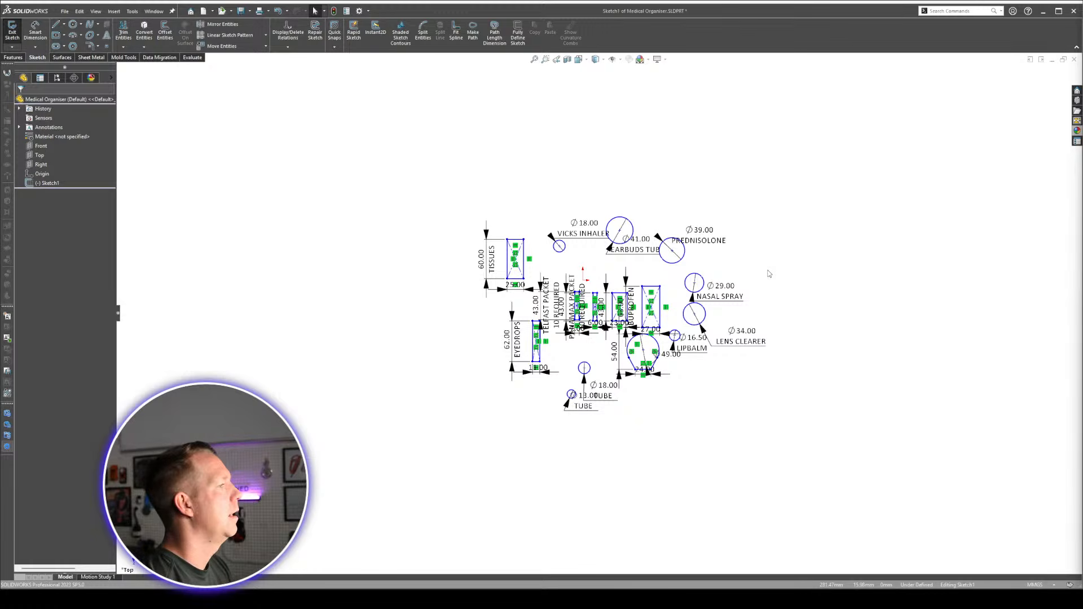
pyautogui.scroll(-2, 657, 278)
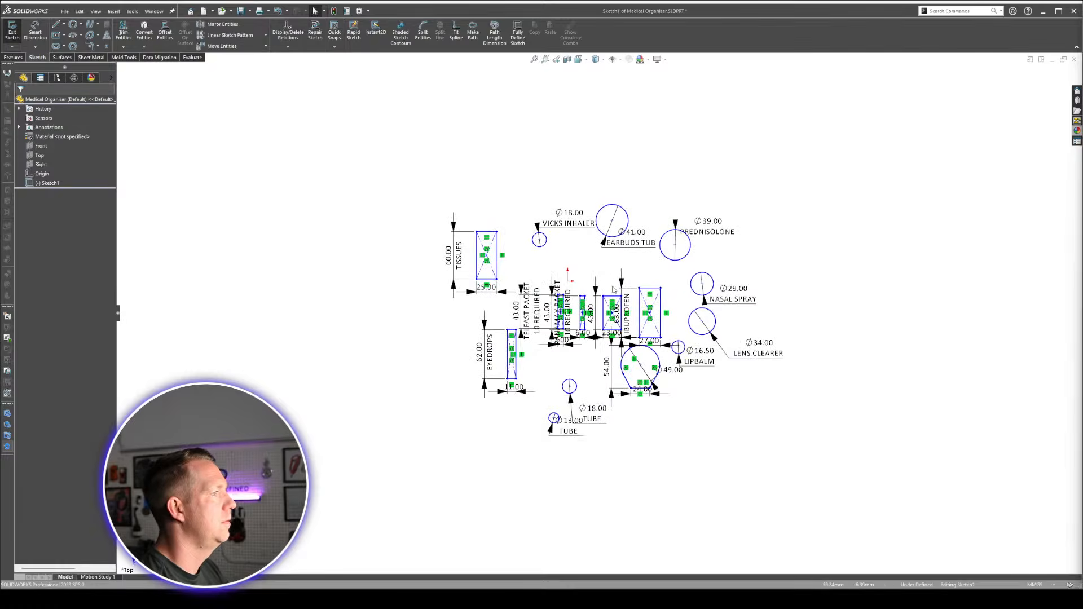
pyautogui.scroll(-2, 596, 309)
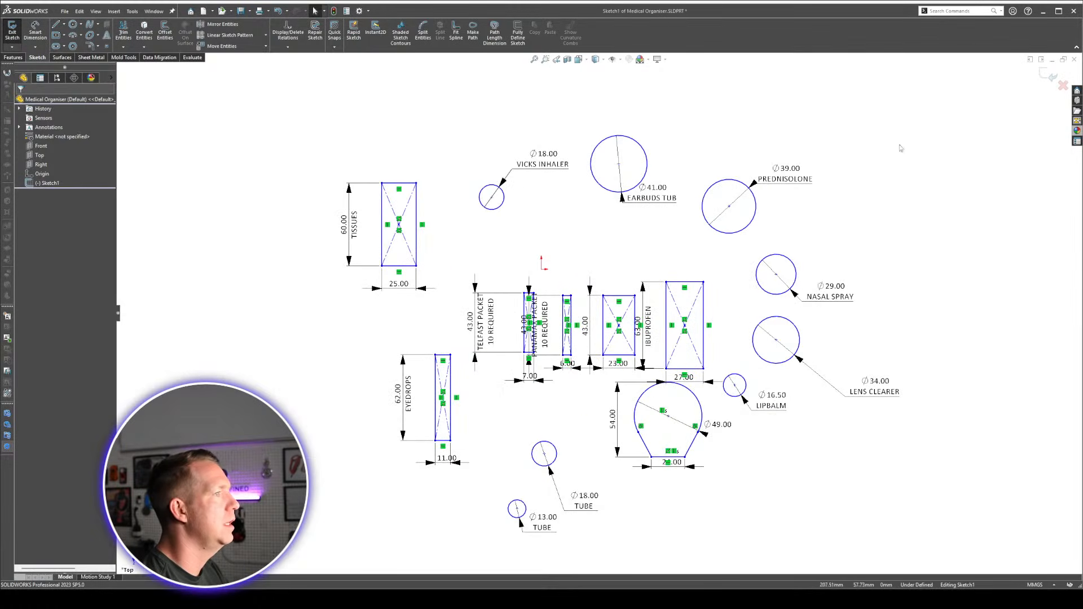
pyautogui.click(1052, 75)
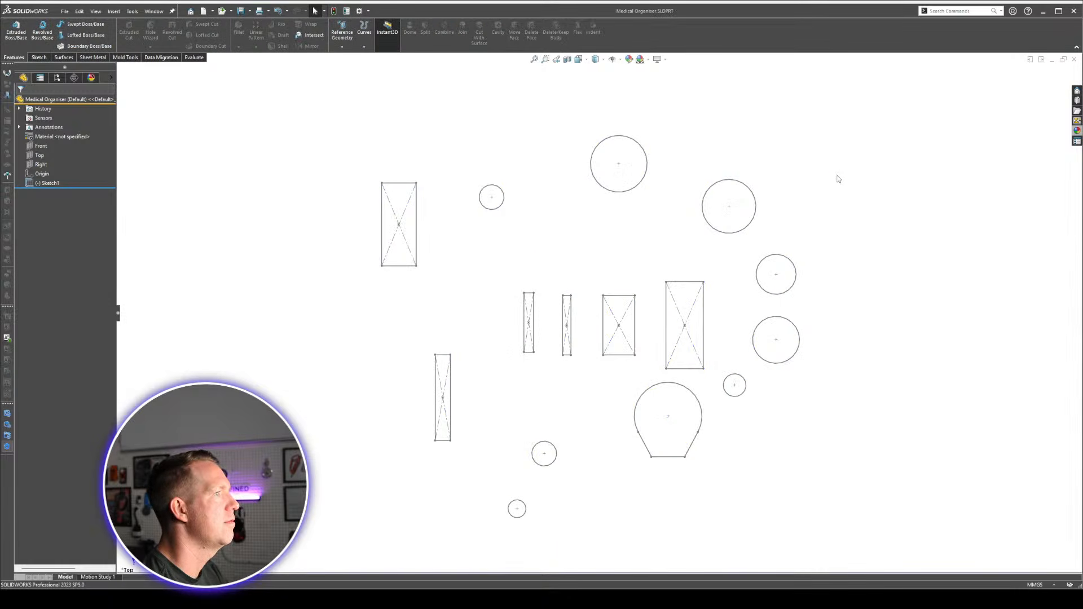
pyautogui.click(47, 183)
pyautogui.click(47, 156)
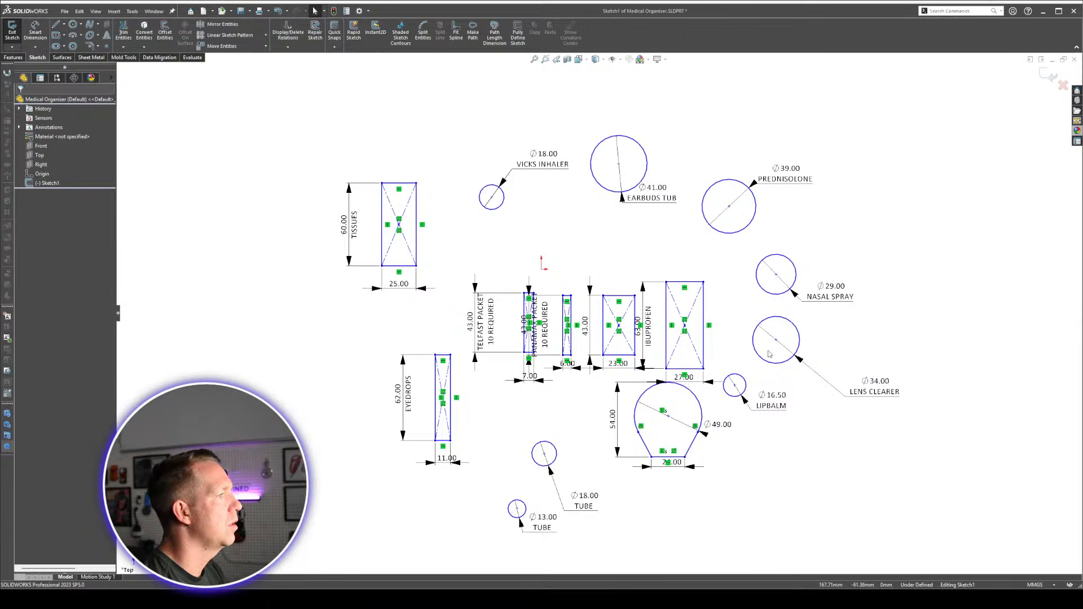
# Move the LENS CLEARER circle out past the NASAL SPRAY circle and shift the TELFAST PACKET rectangle clear of the PANAMAX PACKET label.
pyautogui.moveTo(777, 346); pyautogui.dragTo(882, 236)
pyautogui.click(867, 405)
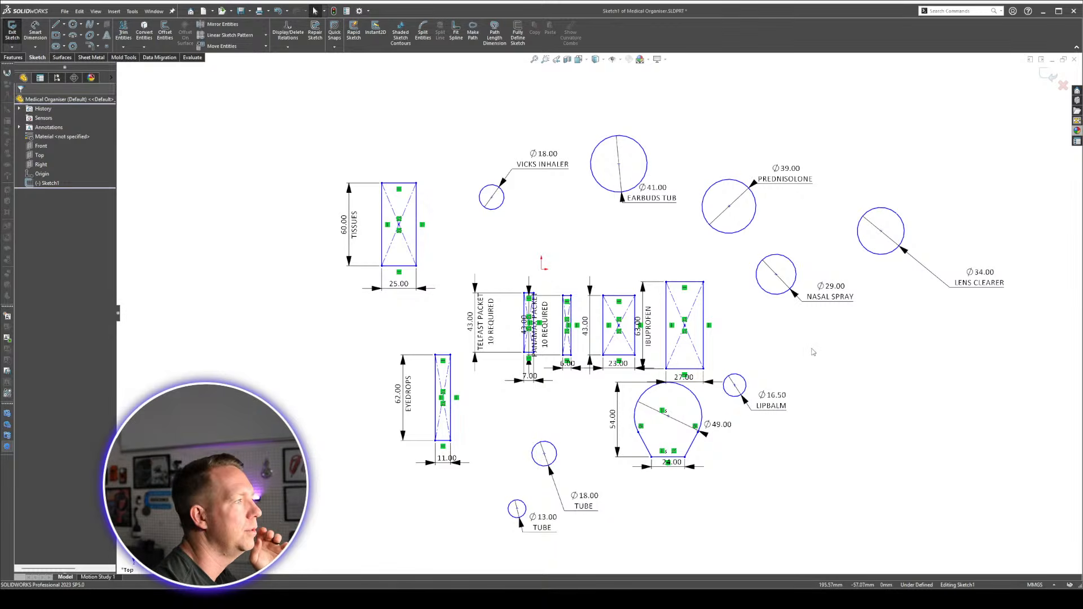
pyautogui.scroll(-3, 530, 337)
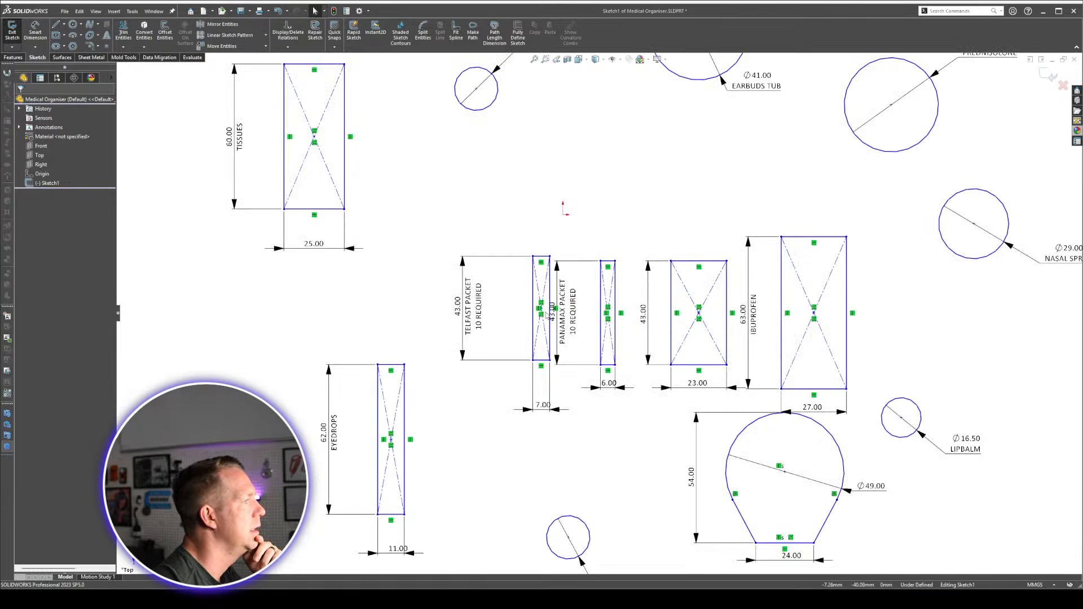
pyautogui.scroll(-3, 550, 315)
pyautogui.moveTo(548, 307); pyautogui.dragTo(492, 346)
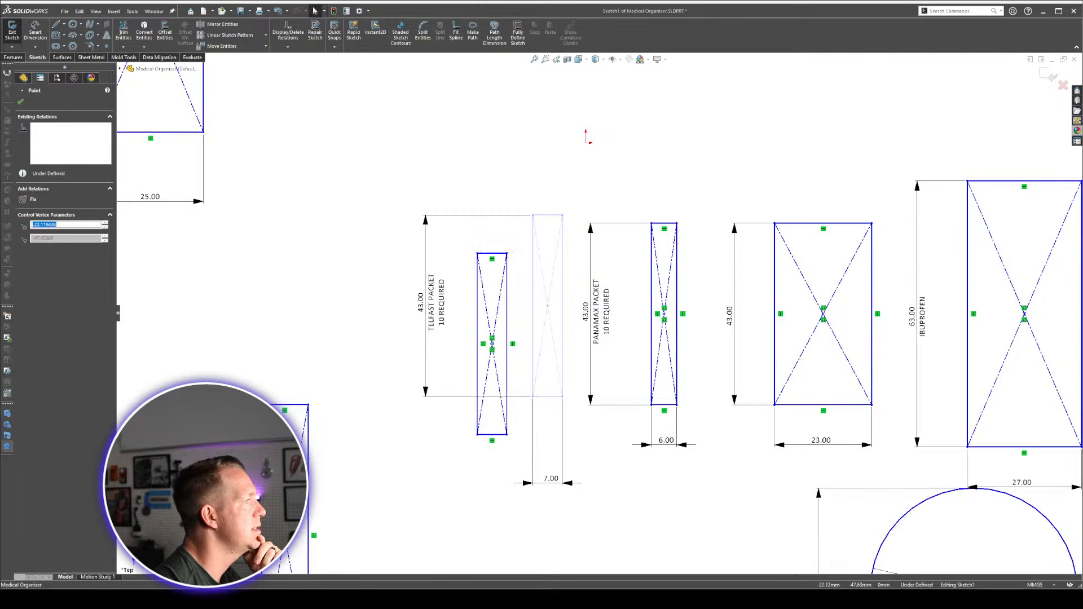
pyautogui.click(425, 209)
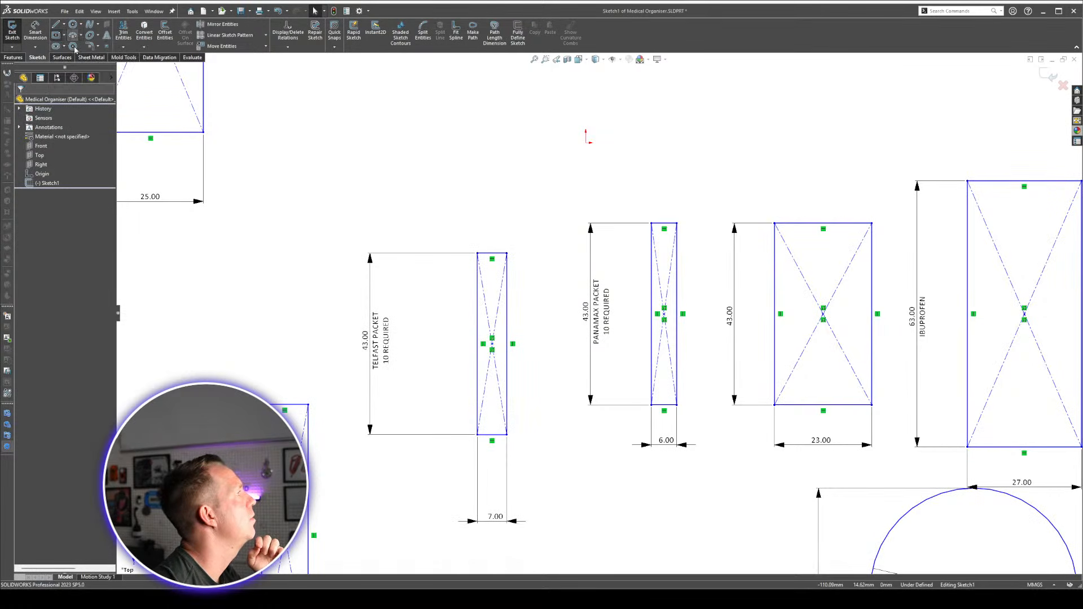
# Sketch a trial corner rectangle about 28 by 14 mm above the TELFAST PACKET rectangle.
pyautogui.click(55, 35)
pyautogui.click(354, 182)
pyautogui.click(475, 123)
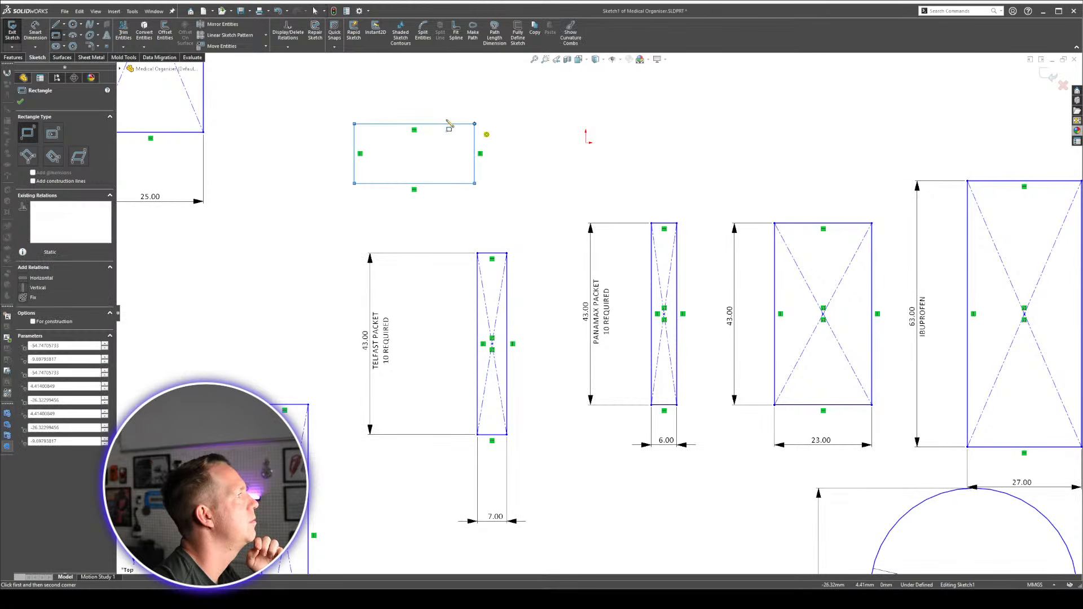
# Sketch a trial centre rectangle about 23 by 17 mm next to the corner rectangle and move it by its centre point.
pyautogui.click(64, 35)
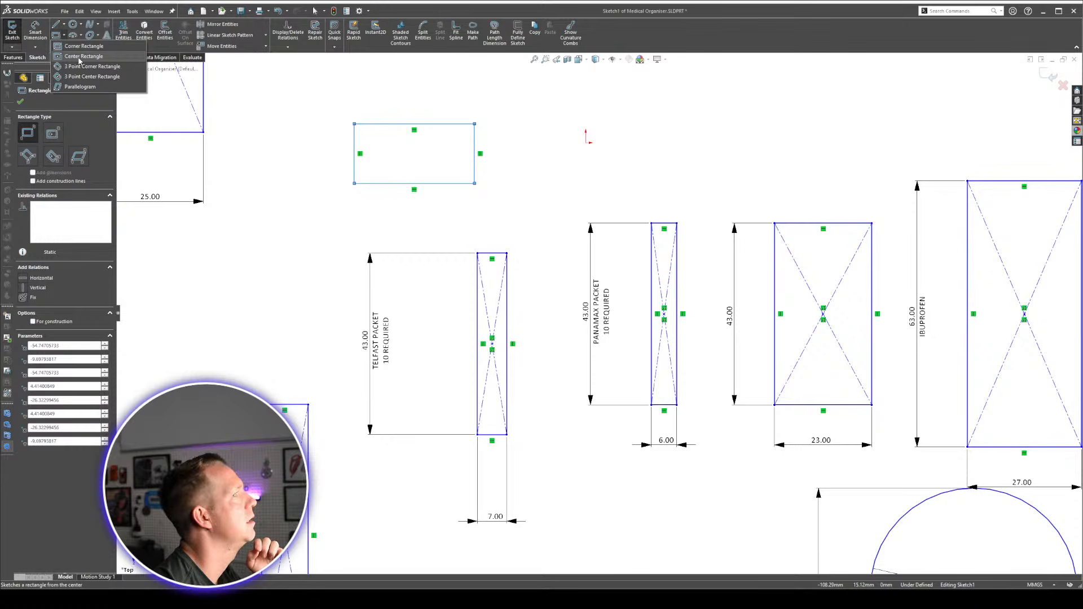
pyautogui.click(79, 57)
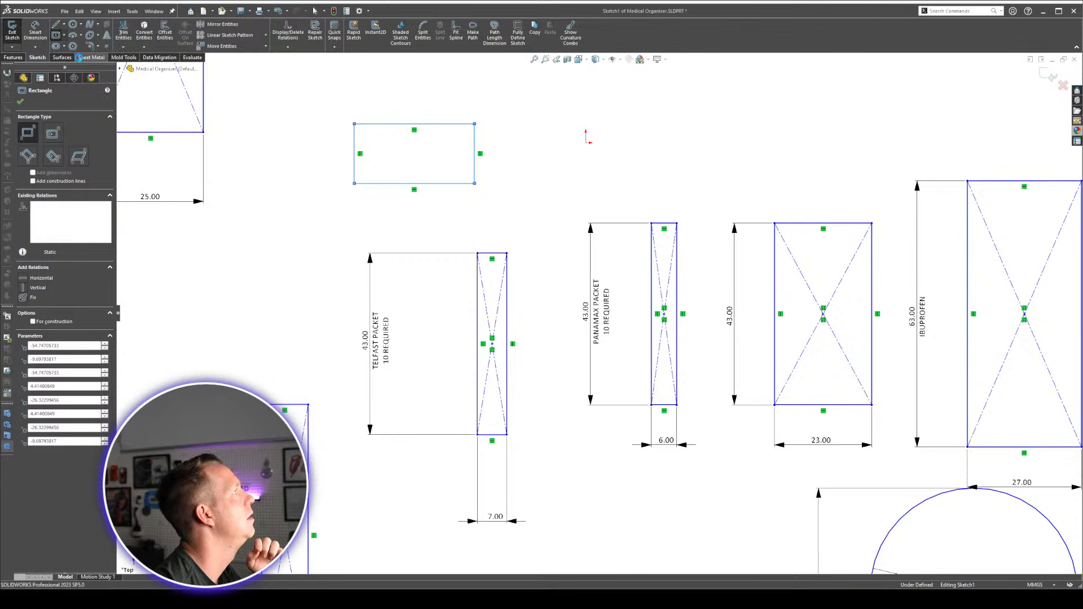
pyautogui.click(546, 148)
pyautogui.click(595, 112)
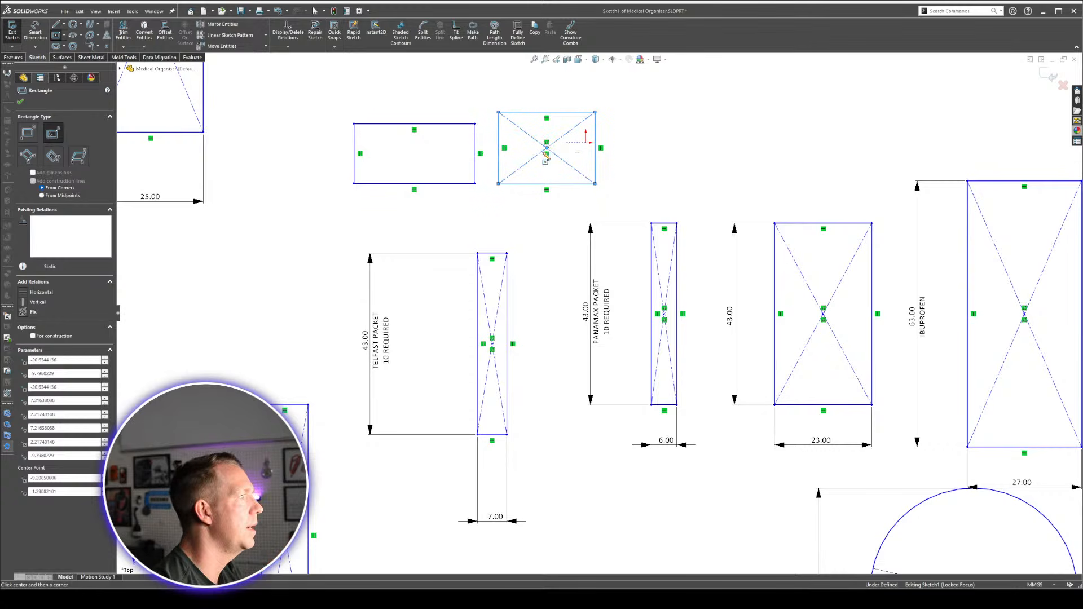
pyautogui.press('Escape')
pyautogui.moveTo(548, 149); pyautogui.dragTo(568, 155)
# Delete the trial centre rectangle and the trial corner rectangle near the origin.
pyautogui.moveTo(515, 115); pyautogui.dragTo(659, 201)
pyautogui.press('Delete')
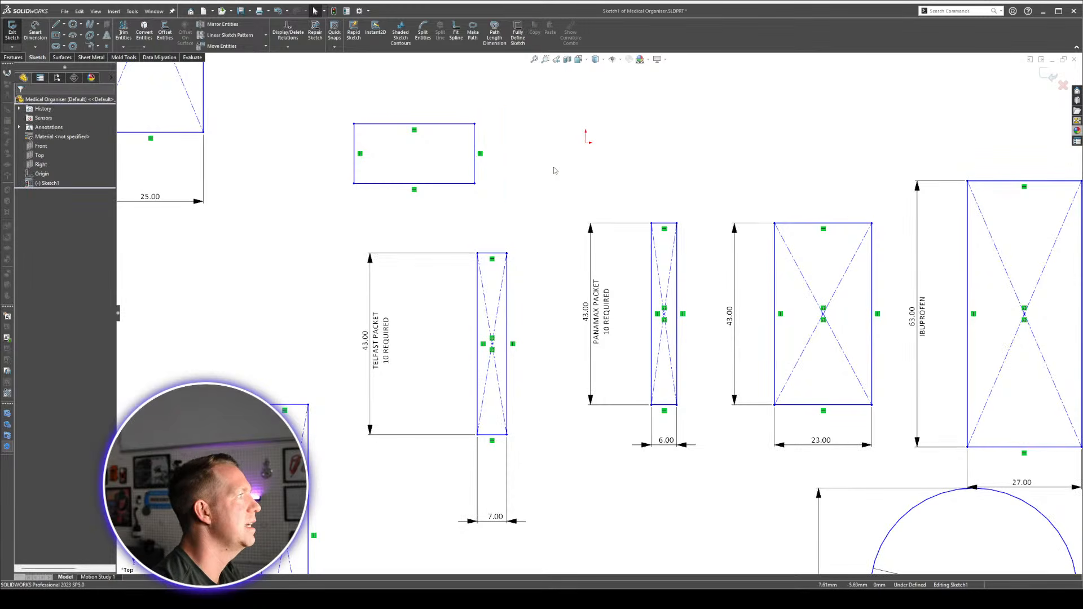
pyautogui.moveTo(337, 114); pyautogui.dragTo(494, 197)
pyautogui.press('Delete')
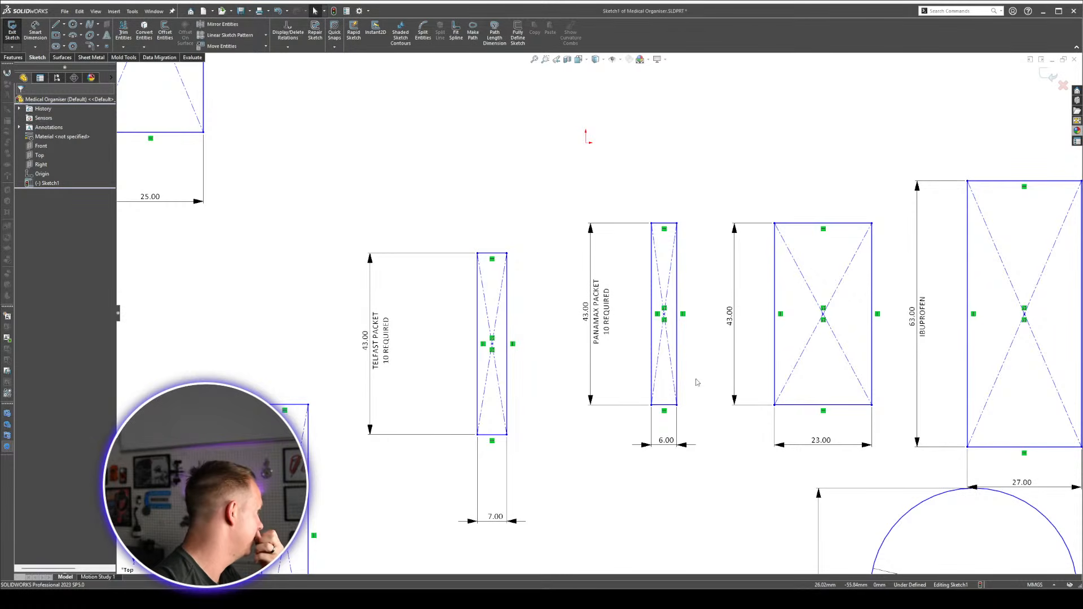
# Switch to the Chrome window with the mewse.co storefront and return to the start of its home page.
pyautogui.scroll(3, 697, 382)
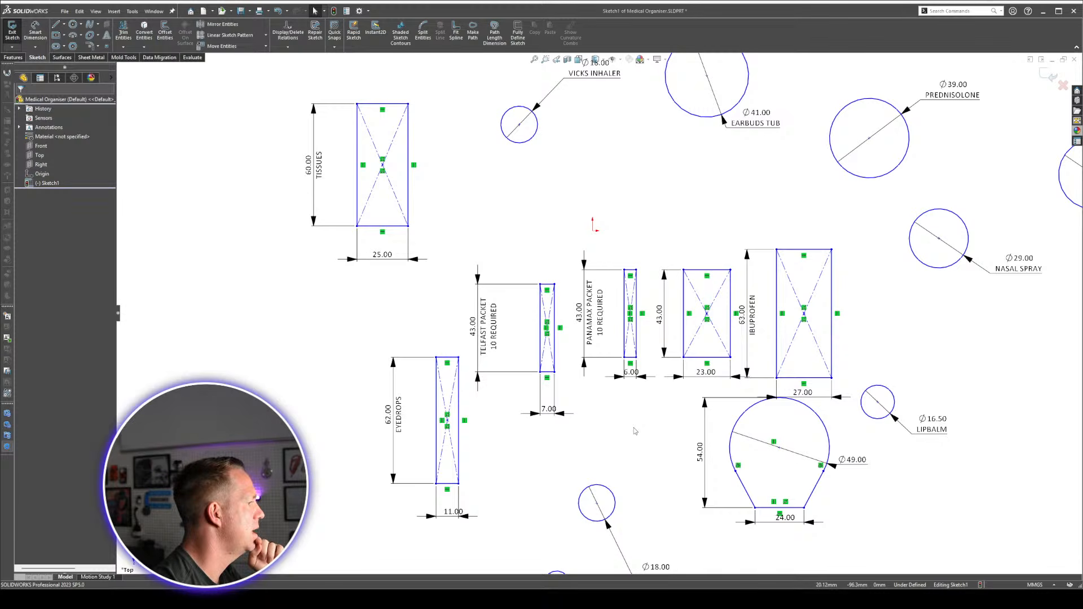
pyautogui.moveTo(412, 598)
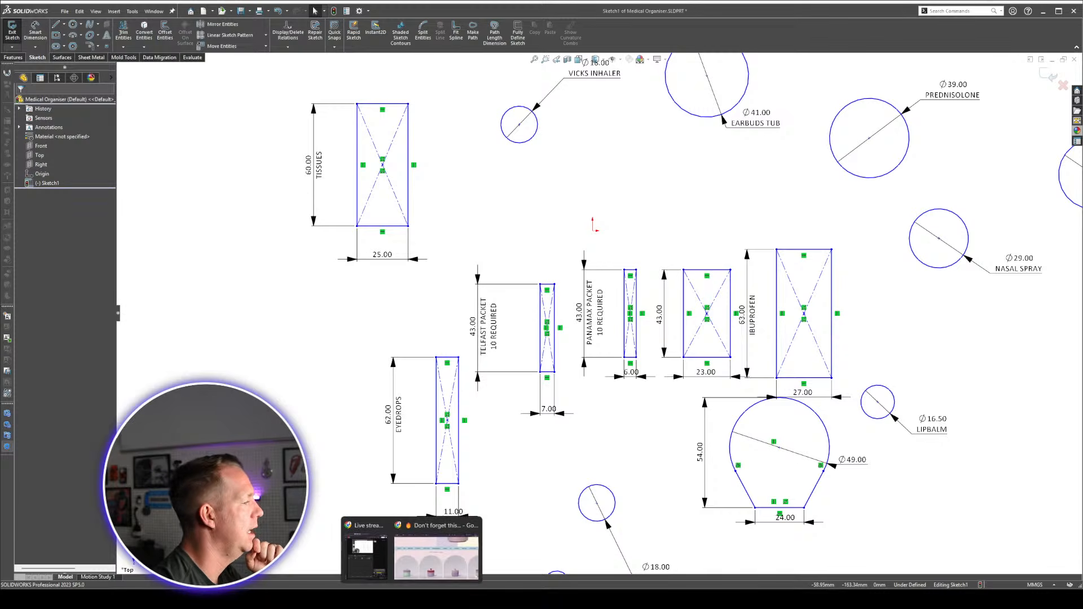
pyautogui.click(437, 550)
pyautogui.scroll(5, 564, 423)
pyautogui.scroll(2, 566, 424)
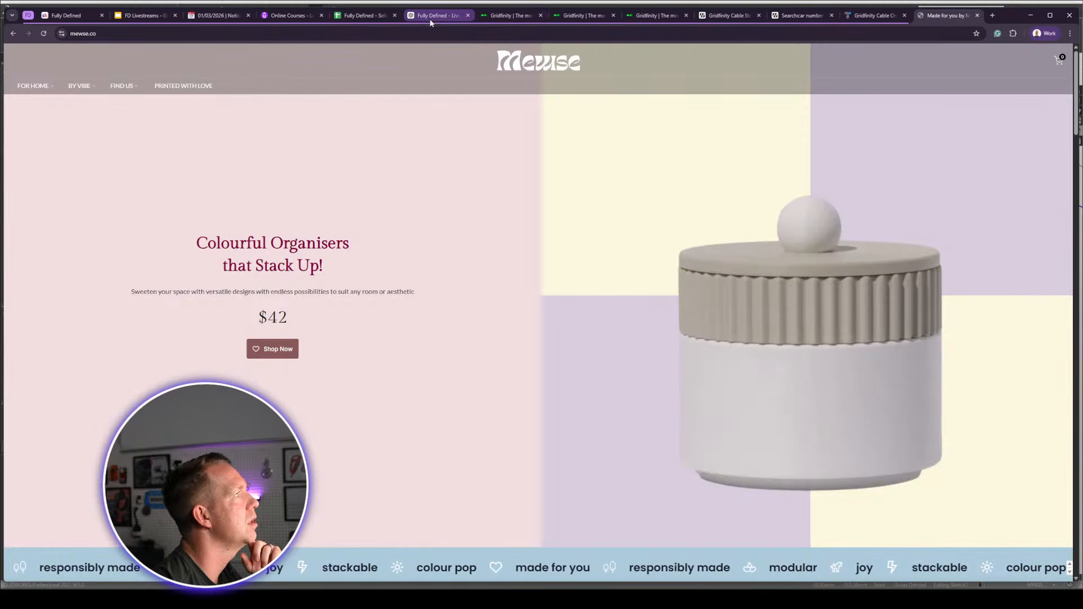
# Review the Upcoming content slide in the livestream presentation and return to the Medical Organiser sketch in SOLIDWORKS.
pyautogui.click(141, 15)
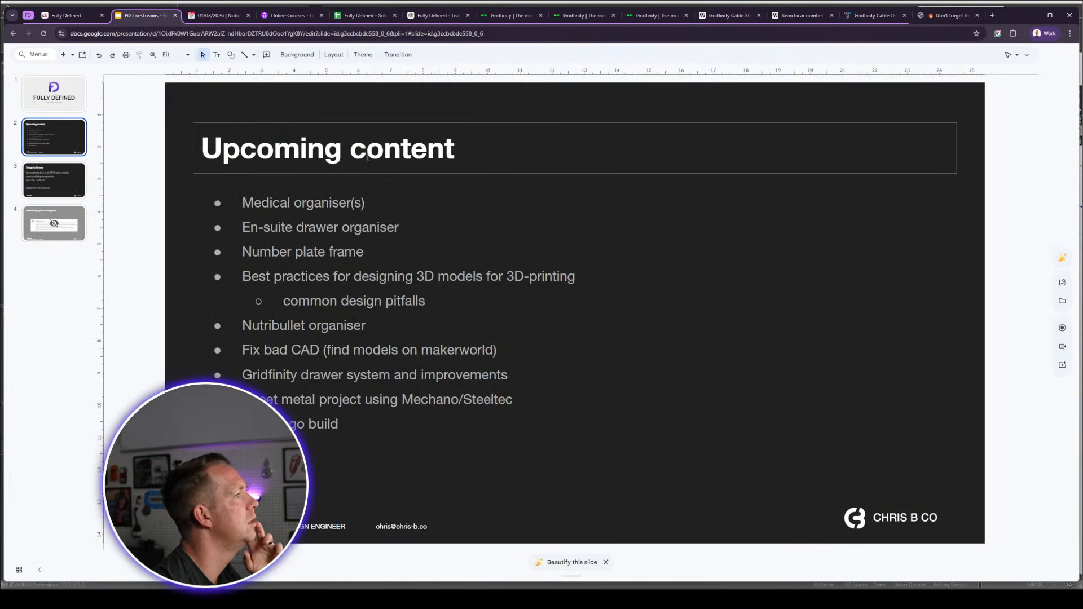
pyautogui.tripleClick(340, 208)
pyautogui.click(981, 138)
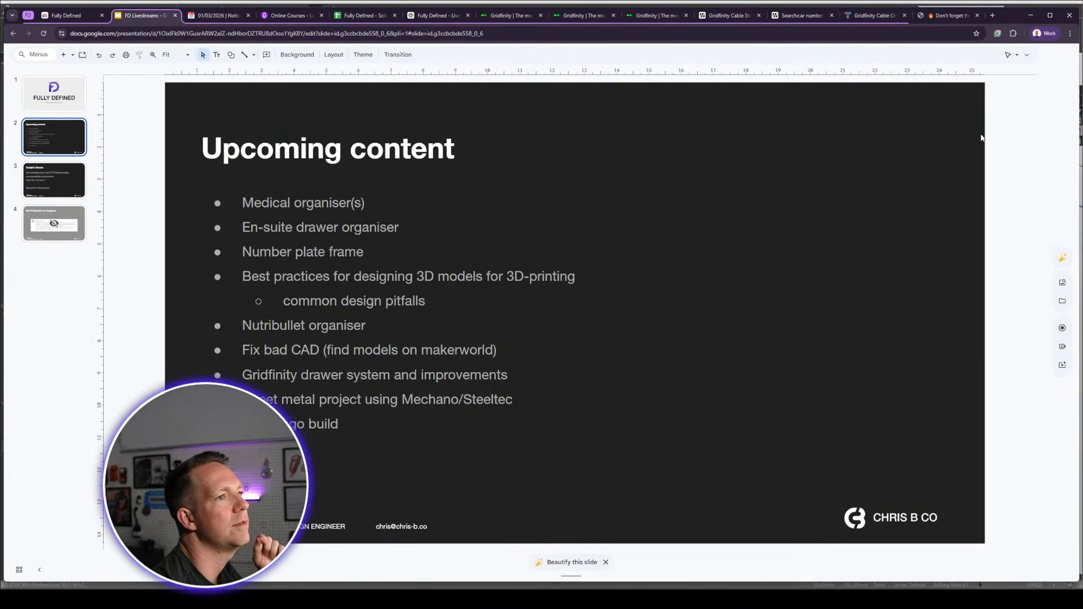
pyautogui.click(1037, 15)
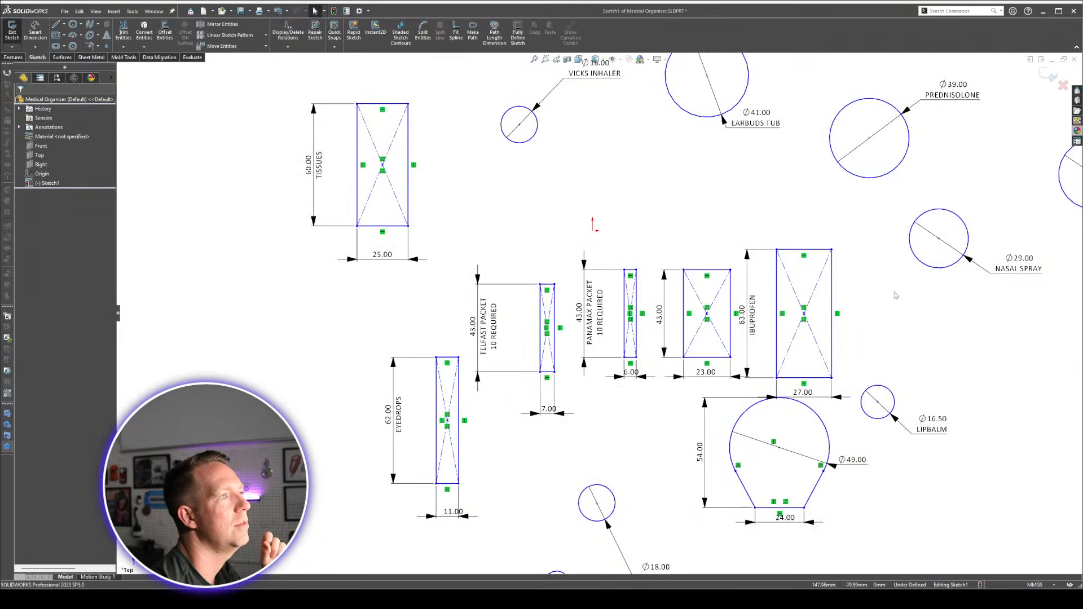
# Move the TISSUES rectangle away from the origin and place the EYEDROPS rectangle directly beside it.
pyautogui.scroll(3, 662, 328)
pyautogui.scroll(-3, 693, 343)
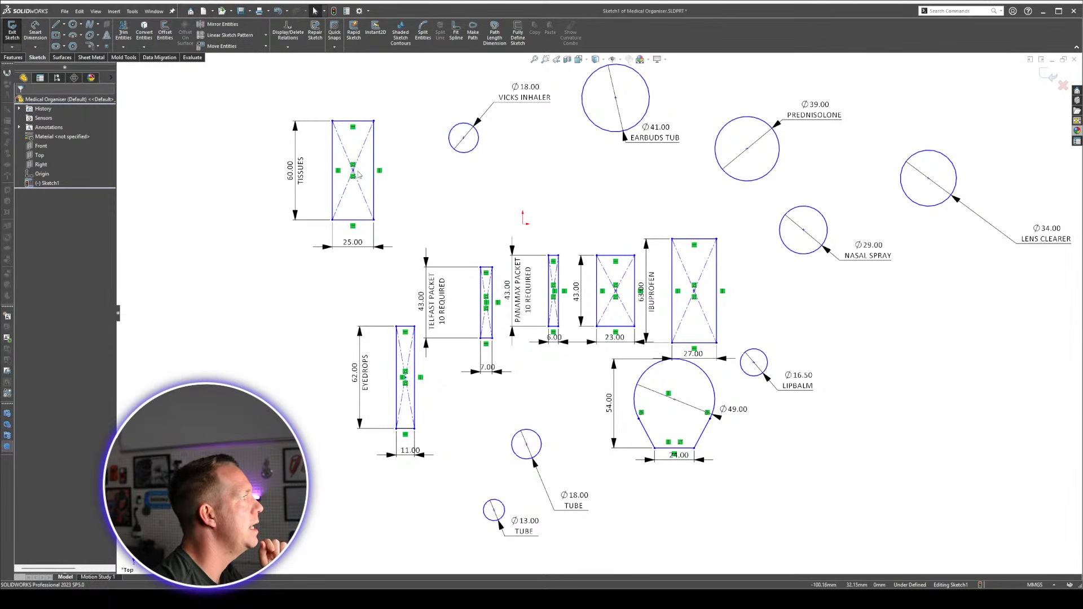
pyautogui.moveTo(359, 175); pyautogui.dragTo(342, 153)
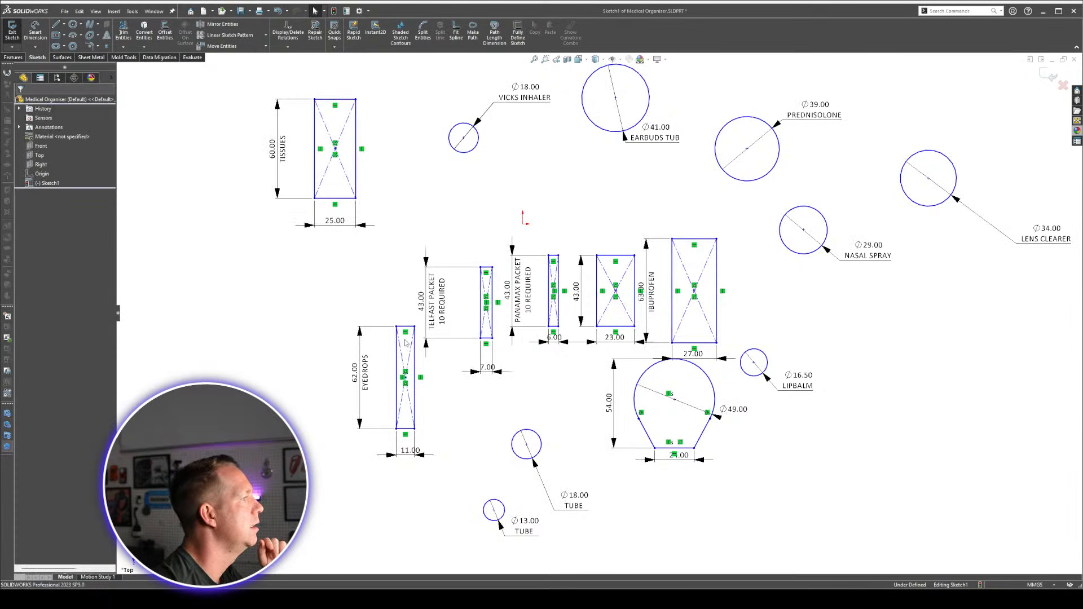
pyautogui.moveTo(408, 207); pyautogui.dragTo(395, 198)
# Move the VICKS INHALER, EARBUDS TUB, PREDNISOLONE, NASAL SPRAY and LENS CLEARER circles below the row of rectangles.
pyautogui.moveTo(463, 141); pyautogui.dragTo(303, 418)
pyautogui.moveTo(619, 97)
pyautogui.mouseDown()
pyautogui.moveTo(217, 321)
pyautogui.moveTo(229, 333)
pyautogui.mouseUp()
pyautogui.moveTo(745, 152); pyautogui.dragTo(804, 462)
pyautogui.moveTo(805, 231); pyautogui.dragTo(958, 457)
pyautogui.moveTo(929, 178); pyautogui.dragTo(1008, 407)
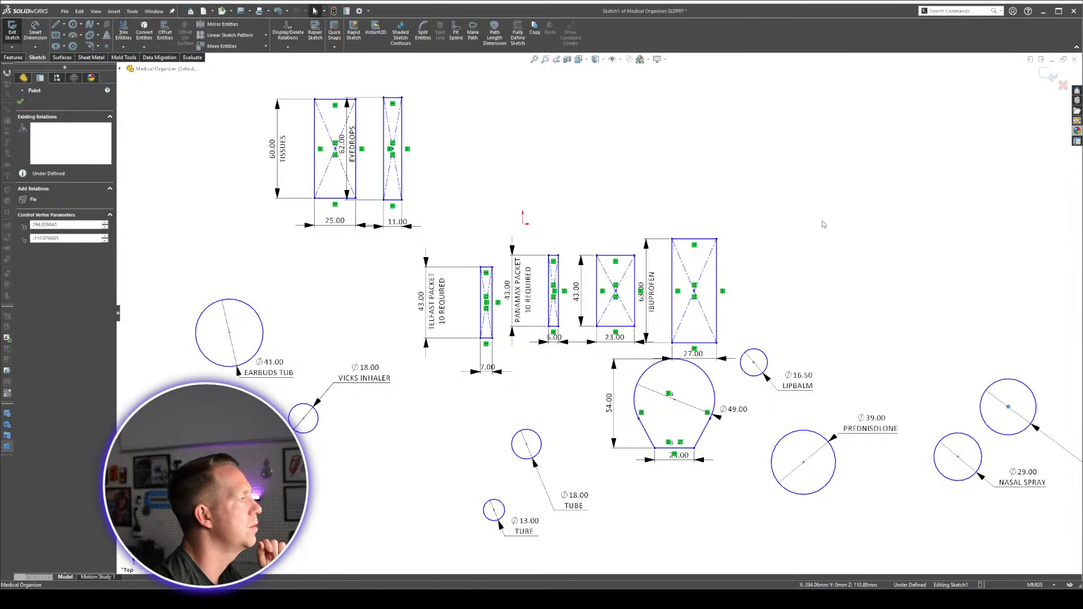
pyautogui.click(824, 225)
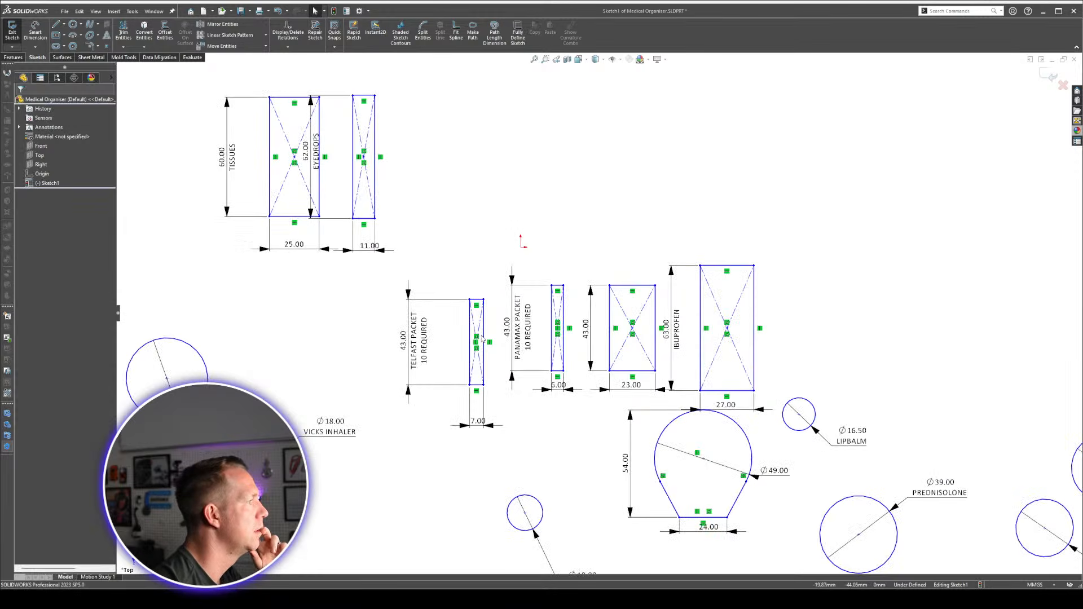
# Move the TELFAST PACKET and PANAMAX PACKET rectangles up towards the EYEDROPS rectangle.
pyautogui.scroll(-3, 495, 349)
pyautogui.moveTo(496, 348); pyautogui.dragTo(491, 91)
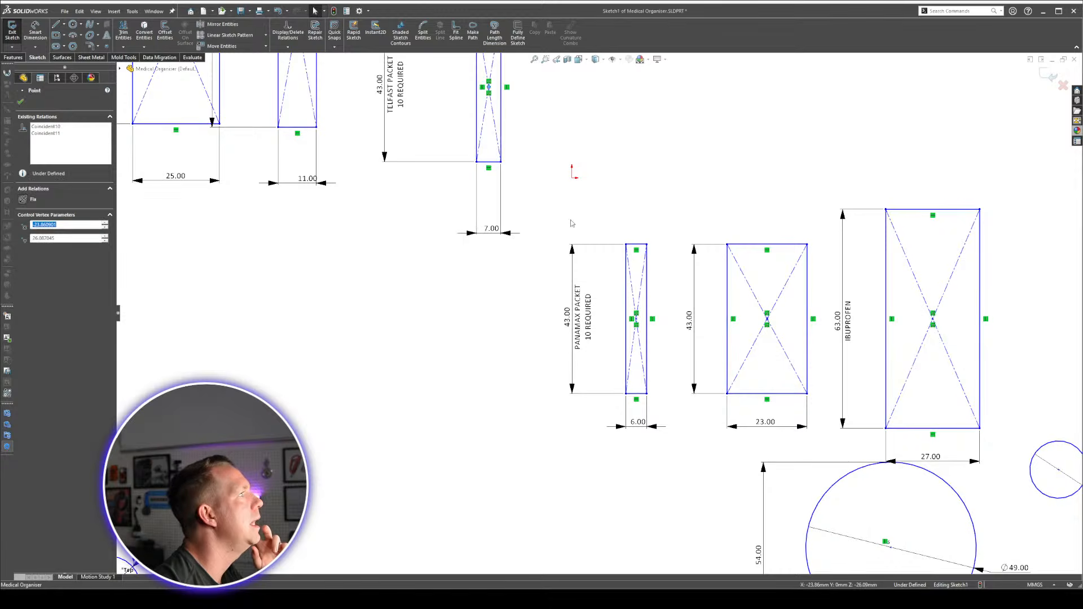
pyautogui.scroll(4, 590, 316)
pyautogui.scroll(-2, 590, 324)
pyautogui.scroll(-4, 560, 338)
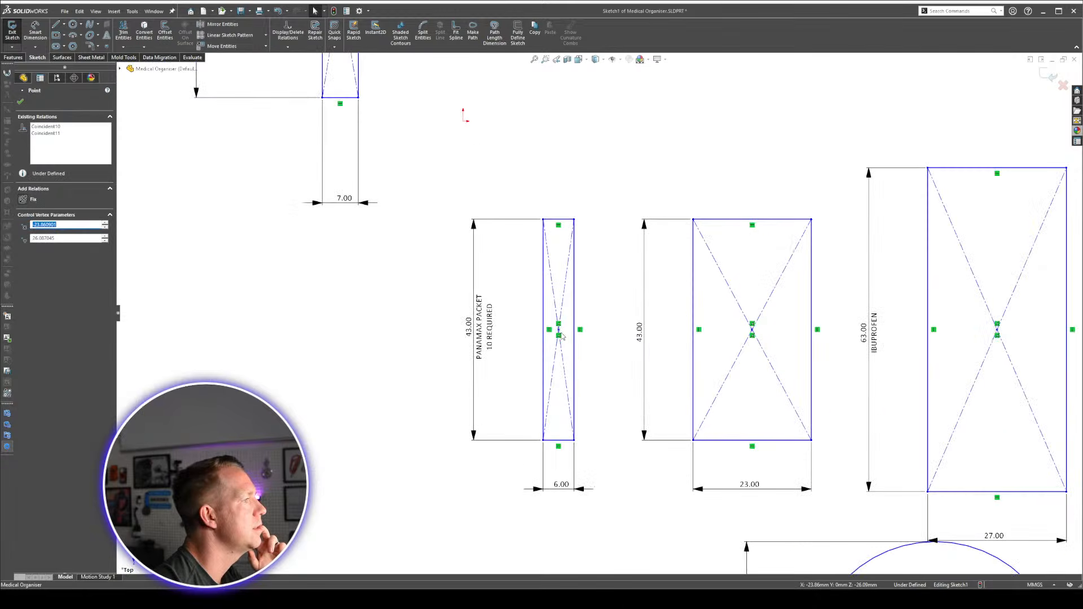
pyautogui.moveTo(560, 334); pyautogui.dragTo(632, 112)
pyautogui.scroll(4, 632, 112)
pyautogui.scroll(-4, 612, 316)
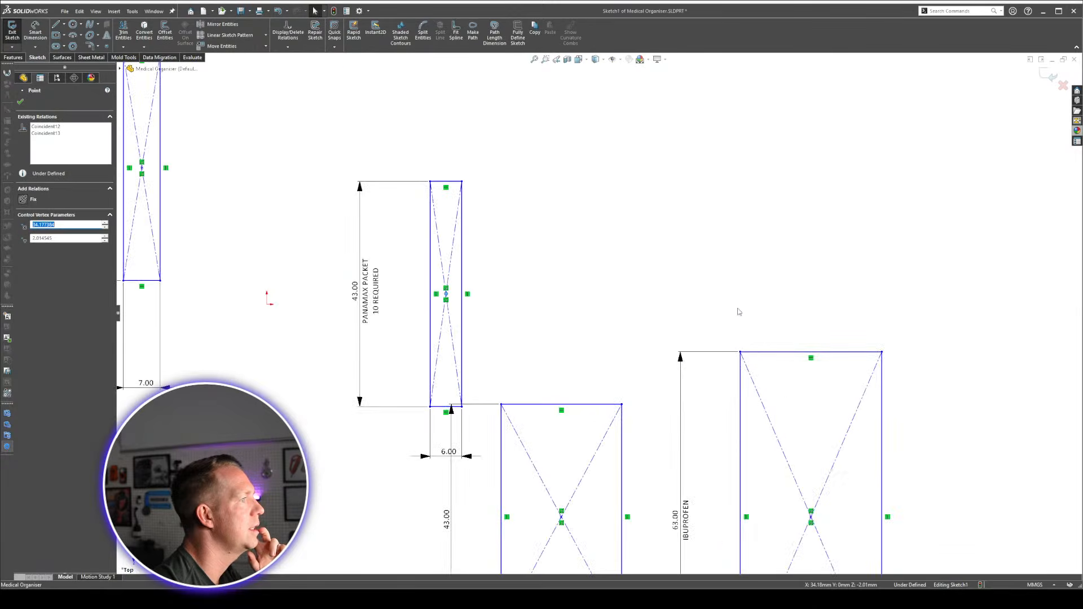
# Move the IBUPROFEN and unlabelled 43 by 23 mm rectangles up side by side, placing the IBUPROFEN height dimension on its outer side.
pyautogui.scroll(1, 612, 316)
pyautogui.moveTo(747, 458); pyautogui.dragTo(804, 128)
pyautogui.scroll(4, 659, 316)
pyautogui.scroll(-2, 613, 274)
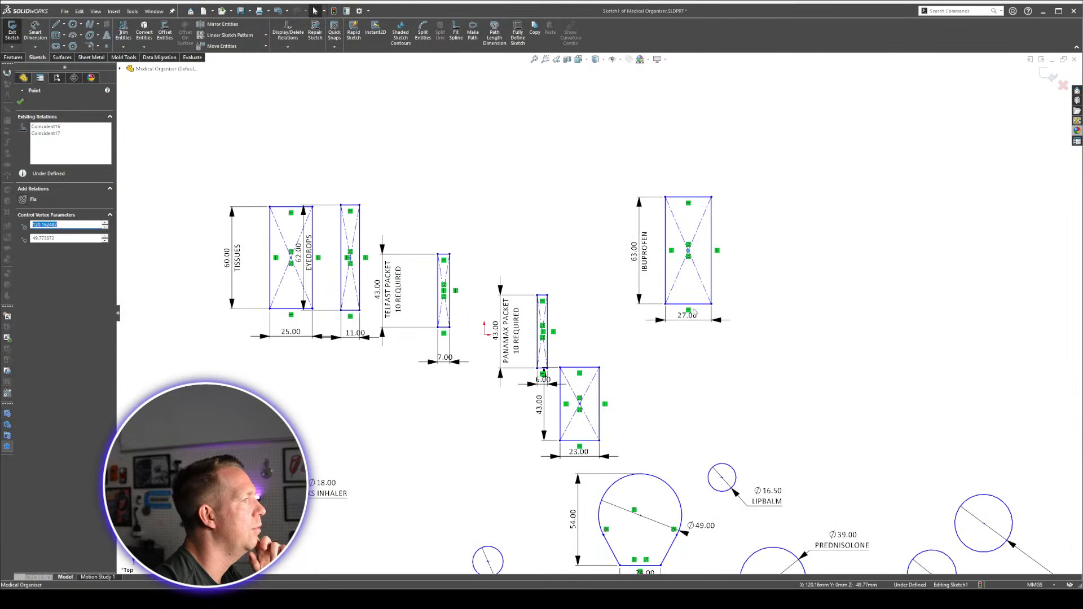
pyautogui.moveTo(582, 406); pyautogui.dragTo(603, 244)
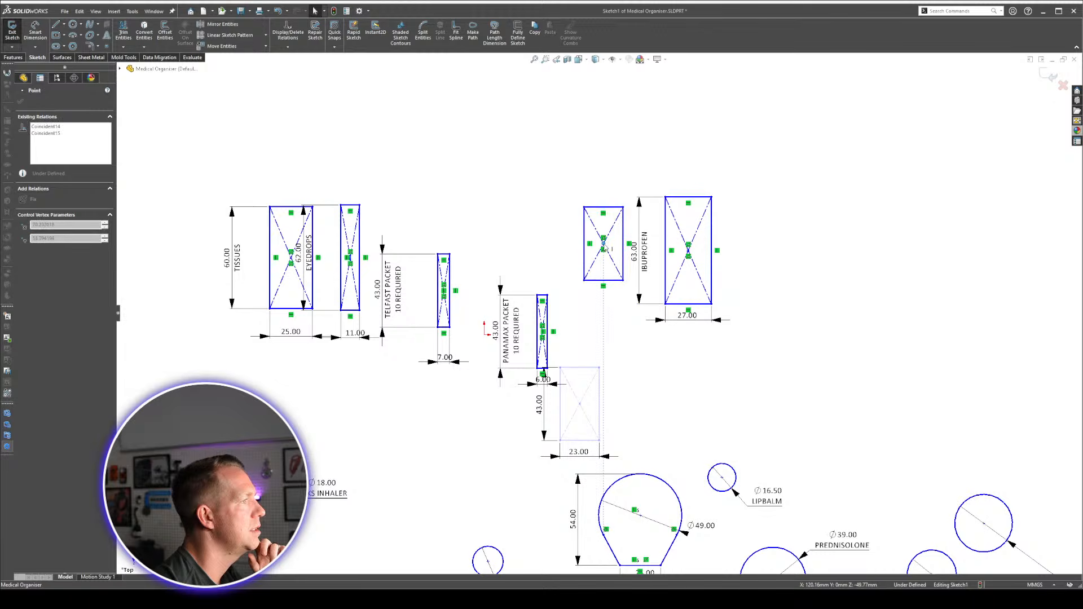
pyautogui.moveTo(732, 261); pyautogui.dragTo(740, 259)
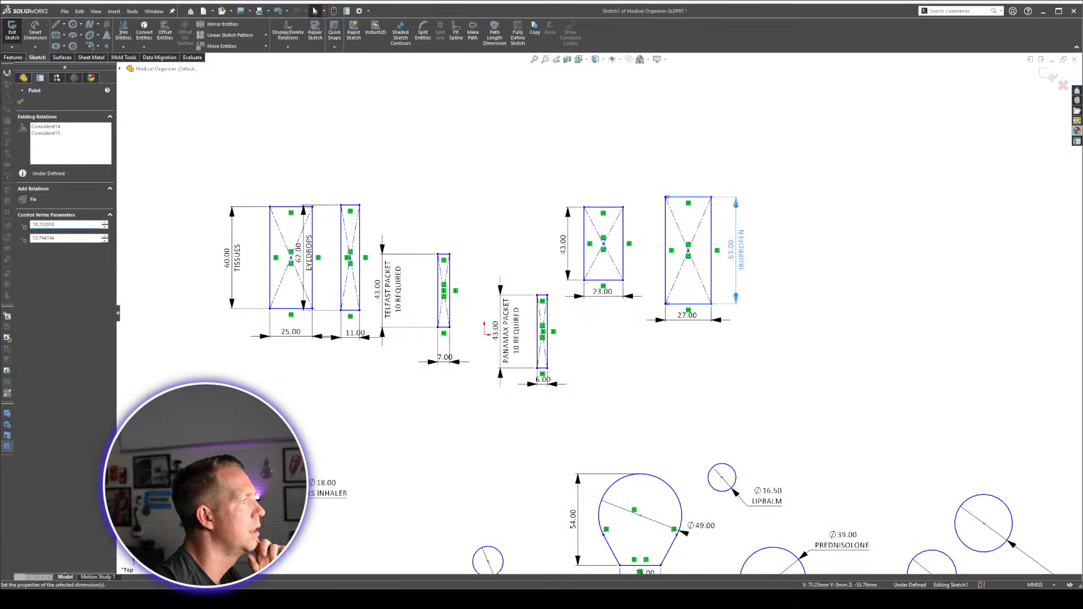
pyautogui.moveTo(603, 247); pyautogui.dragTo(640, 233)
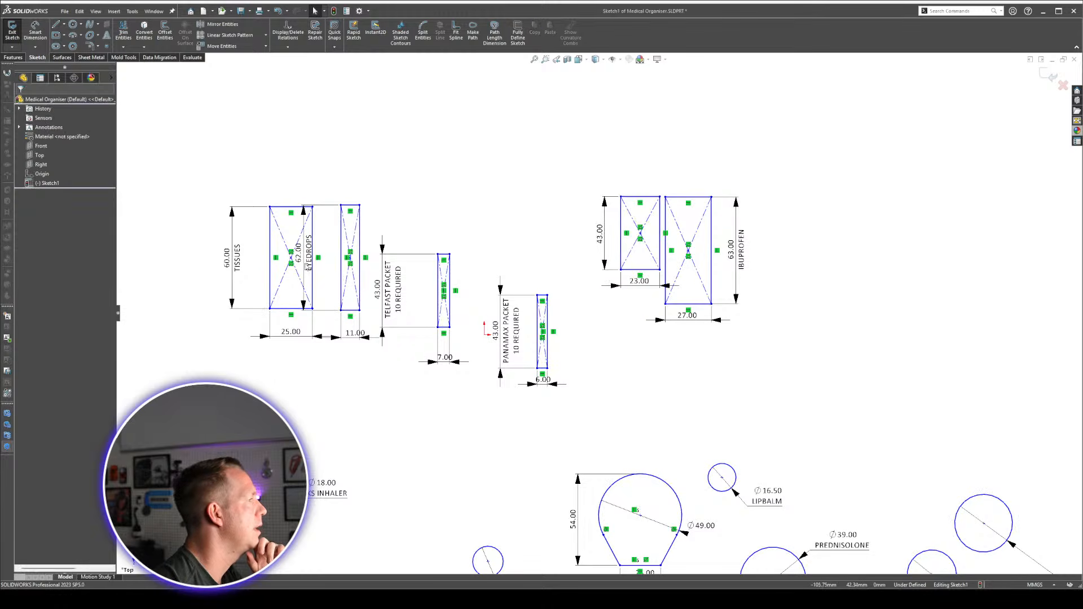
# Shift the EYEDROPS height dimension clear of the TISSUES rectangle and move both rectangles farther up and outward.
pyautogui.moveTo(307, 266); pyautogui.dragTo(329, 258)
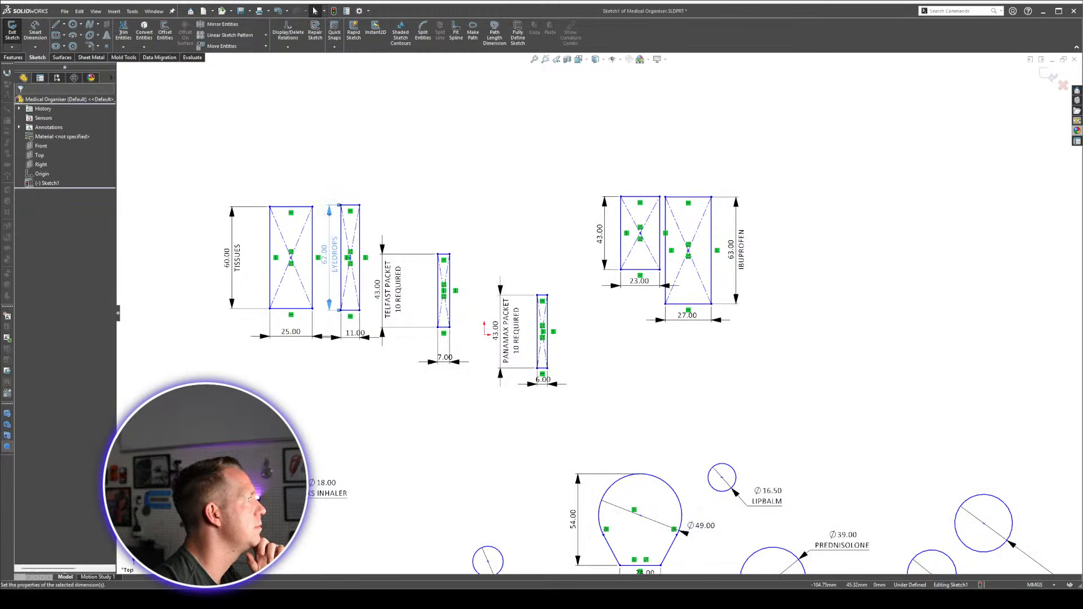
pyautogui.moveTo(267, 227); pyautogui.dragTo(233, 177)
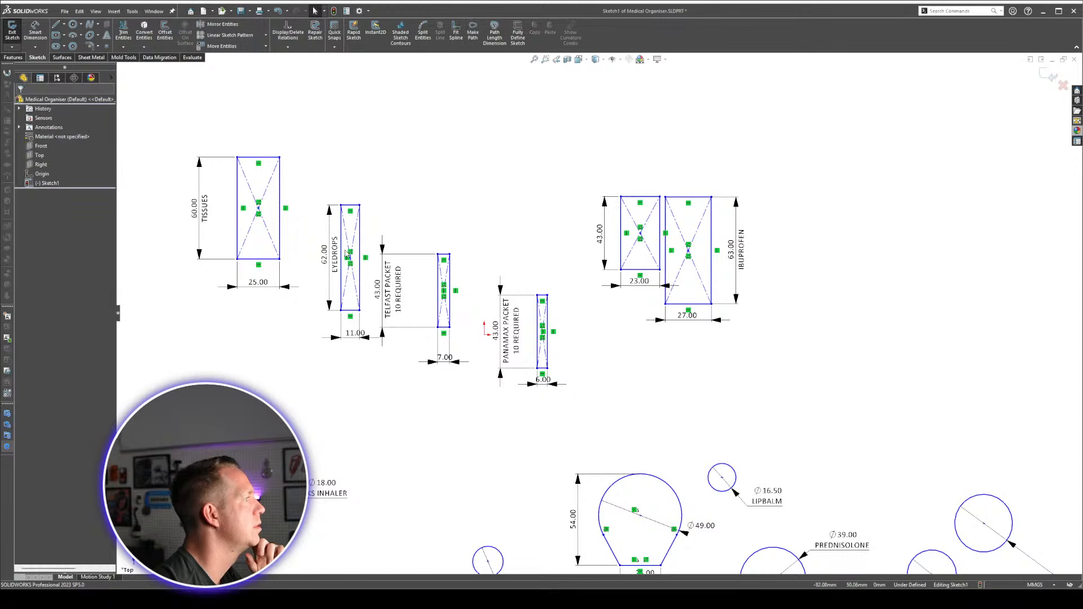
pyautogui.moveTo(351, 258); pyautogui.dragTo(327, 212)
# Reposition the EYEDROPS height dimension and add the line "1 PACKET" below its EYEDROPS text.
pyautogui.scroll(-5, 325, 208)
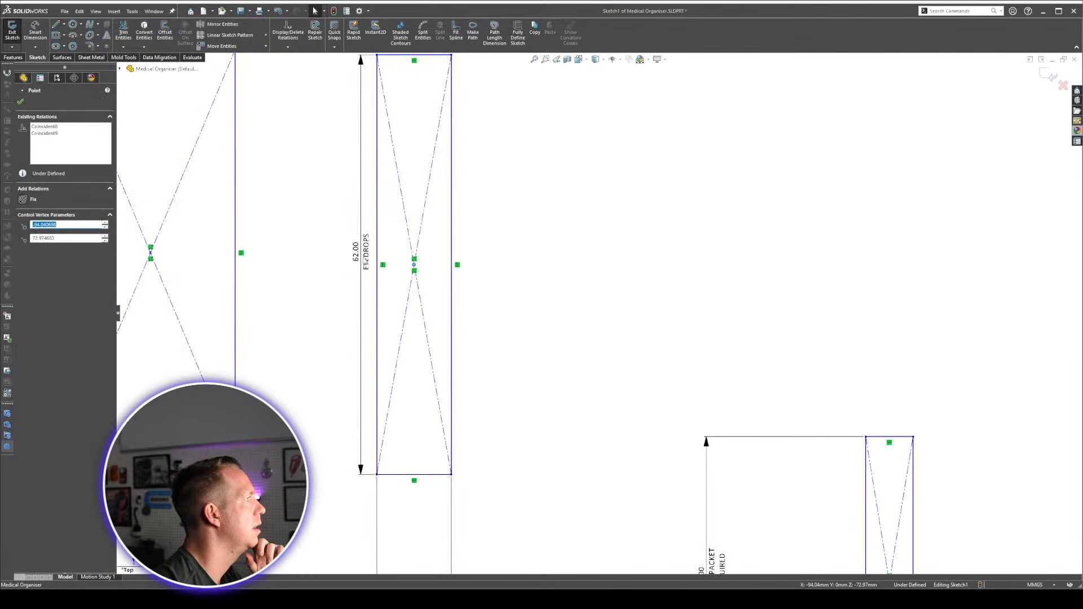
pyautogui.moveTo(365, 261); pyautogui.dragTo(326, 261)
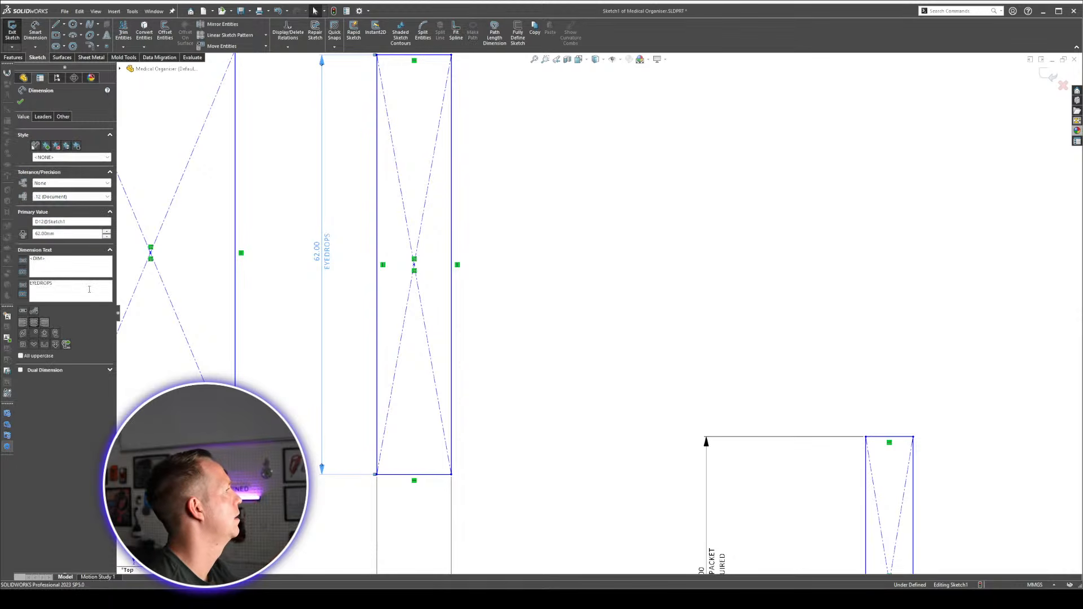
pyautogui.press('Return')
pyautogui.write('1')
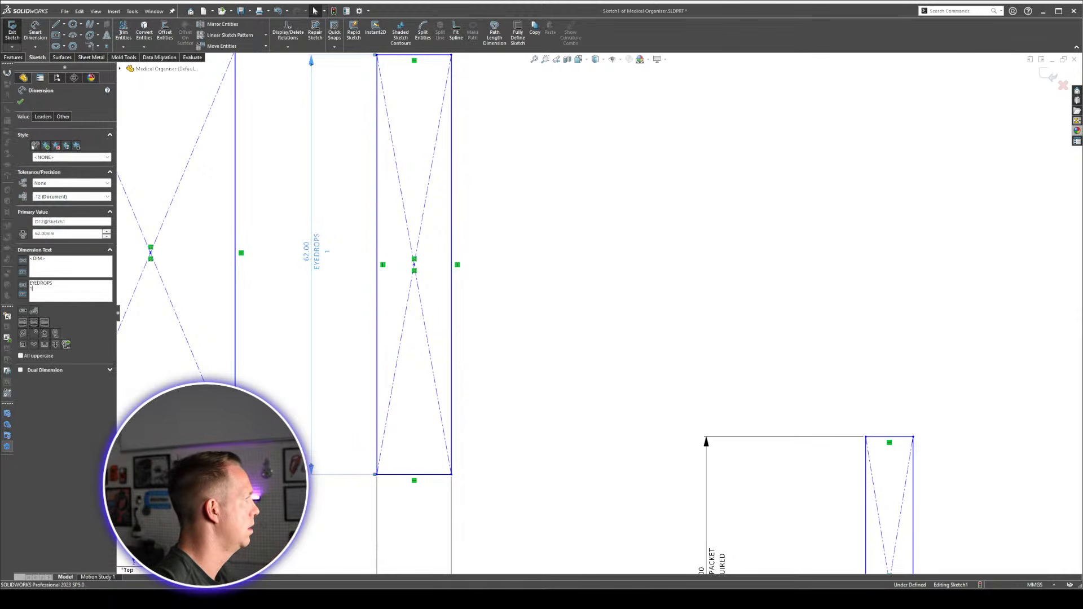
pyautogui.write(' PACKET')
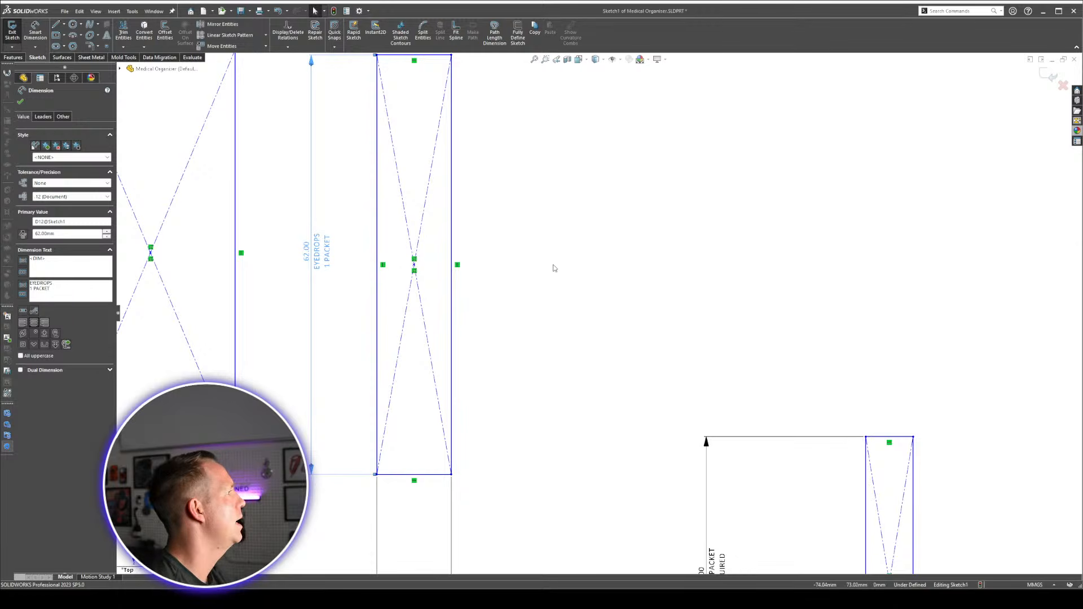
pyautogui.click(594, 269)
# Move the TELFAST PACKET rectangle down to clear space next to the EYEDROPS rectangle.
pyautogui.scroll(5, 598, 312)
pyautogui.keyDown('ctrl'); pyautogui.moveTo(797, 464); pyautogui.dragTo(711, 404, button='middle'); pyautogui.keyUp('ctrl')
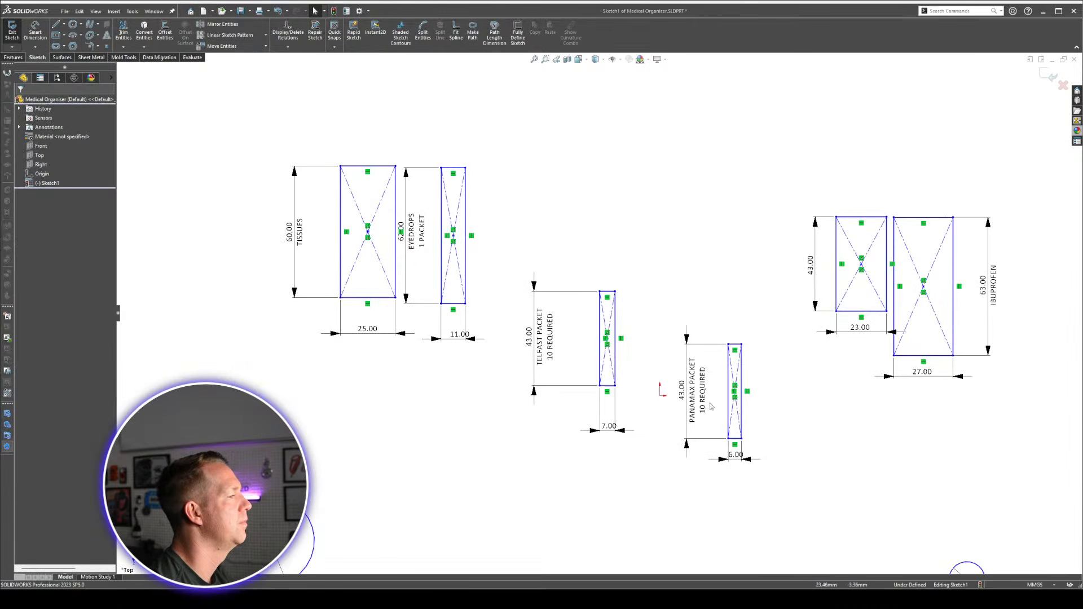
pyautogui.scroll(-2, 605, 354)
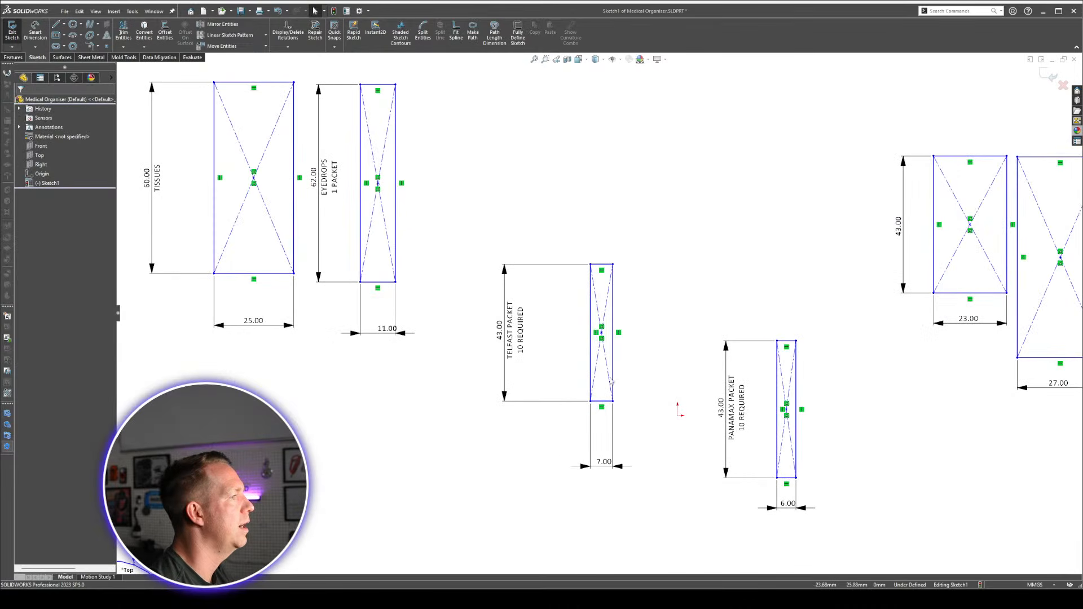
pyautogui.moveTo(611, 382); pyautogui.dragTo(646, 507)
# Create a linear sketch pattern of the EYEDROPS rectangle along X with 4 instances and a dimensioned spacing of 13 mm.
pyautogui.moveTo(347, 70); pyautogui.dragTo(457, 317)
pyautogui.rightClick(386, 88)
pyautogui.press('Escape')
pyautogui.scroll(-2, 371, 163)
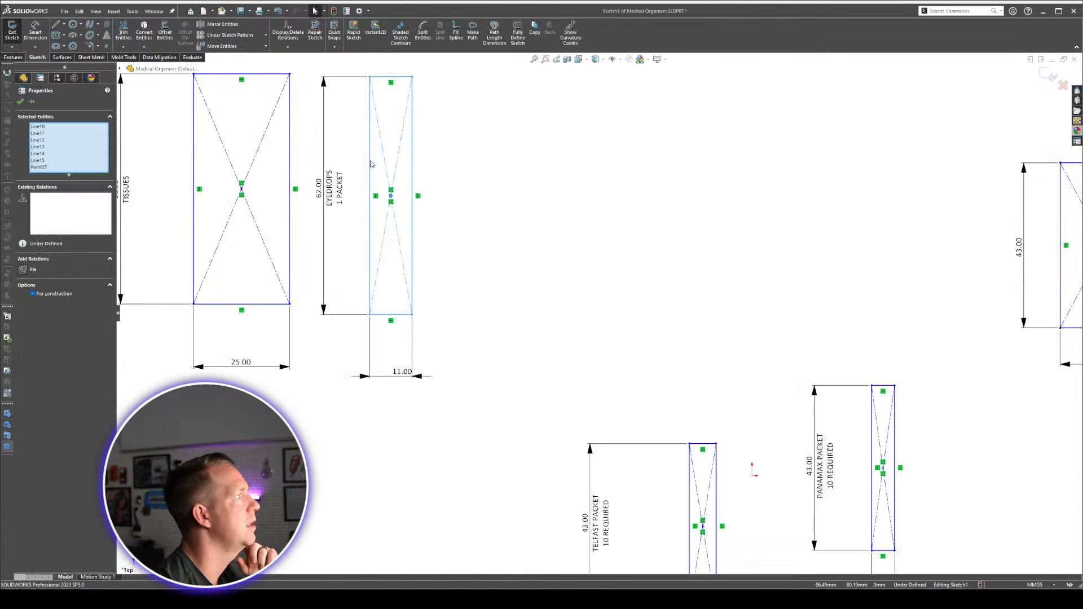
pyautogui.click(231, 35)
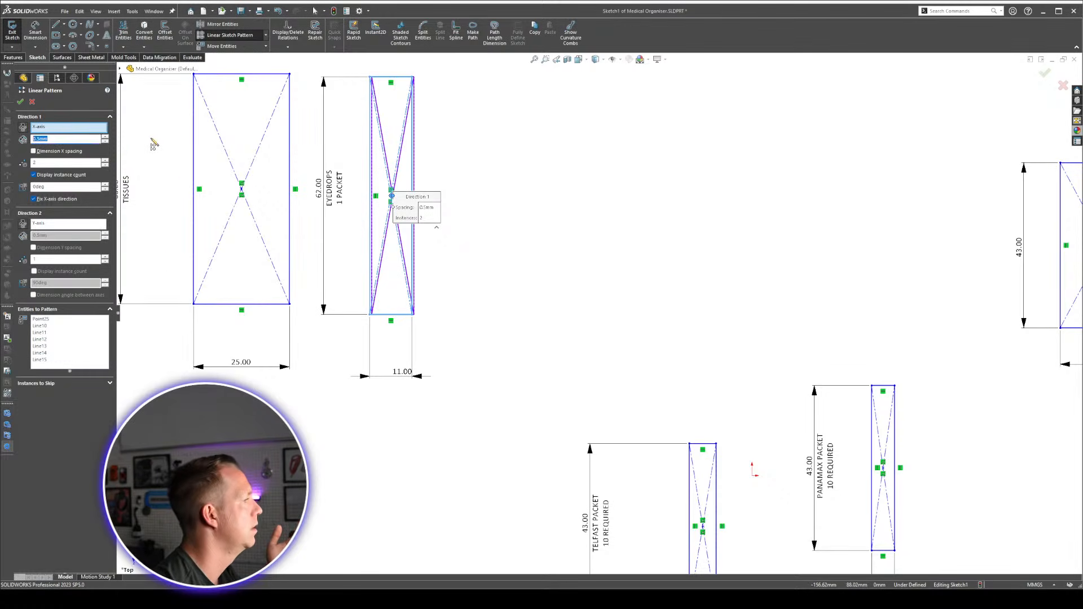
pyautogui.write('13mm')
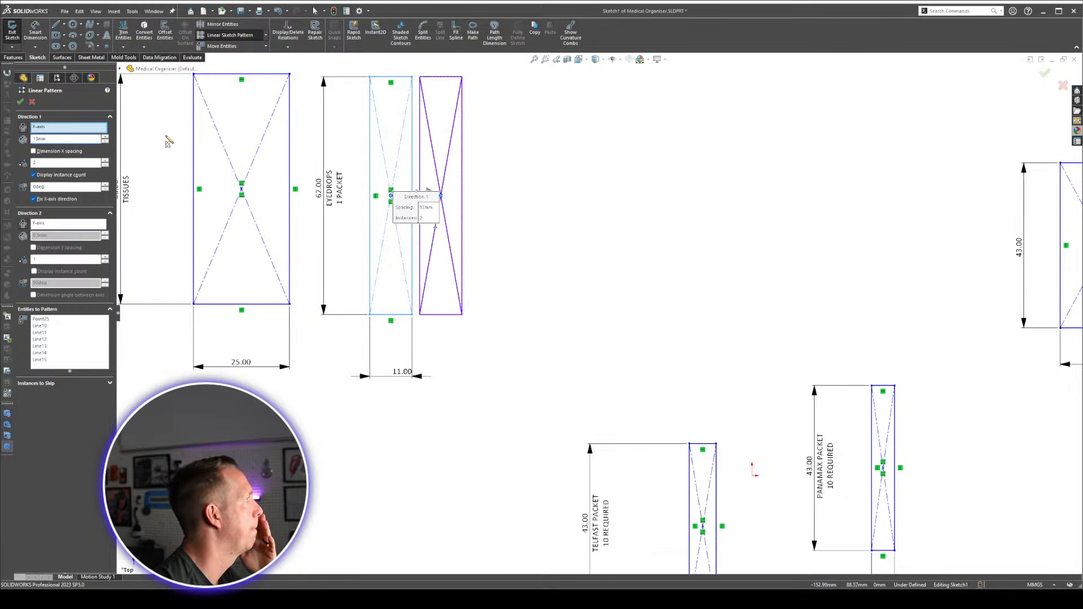
pyautogui.click(33, 151)
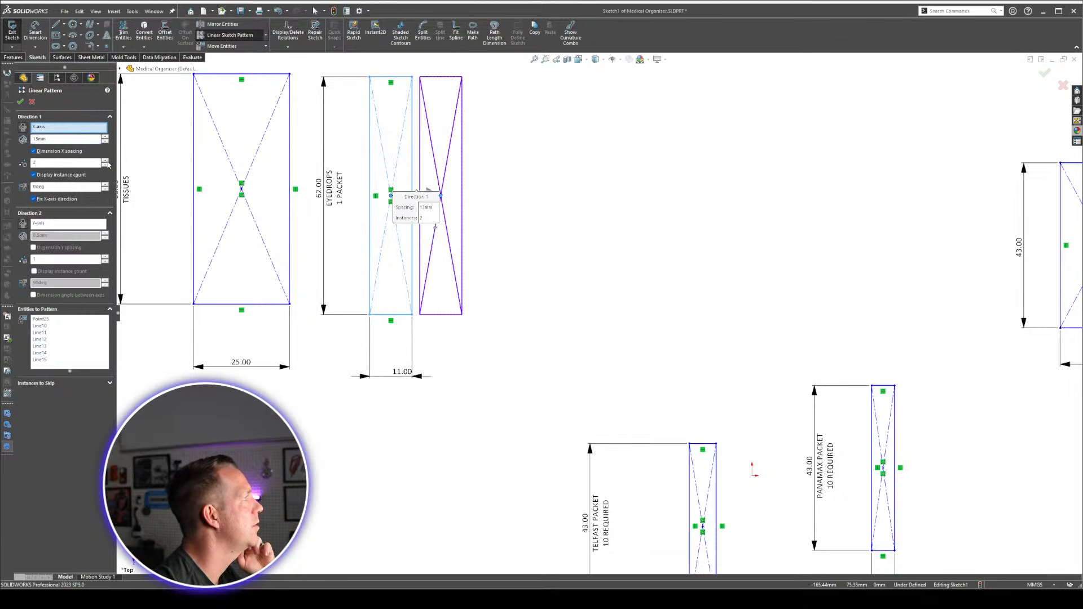
pyautogui.click(105, 160)
pyautogui.click(105, 161)
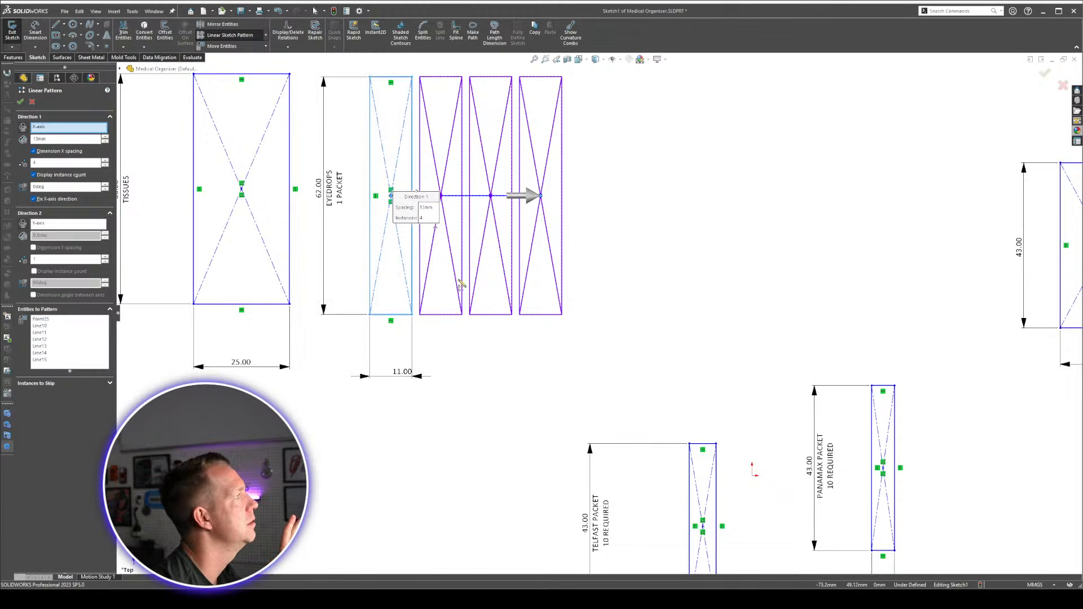
pyautogui.click(21, 102)
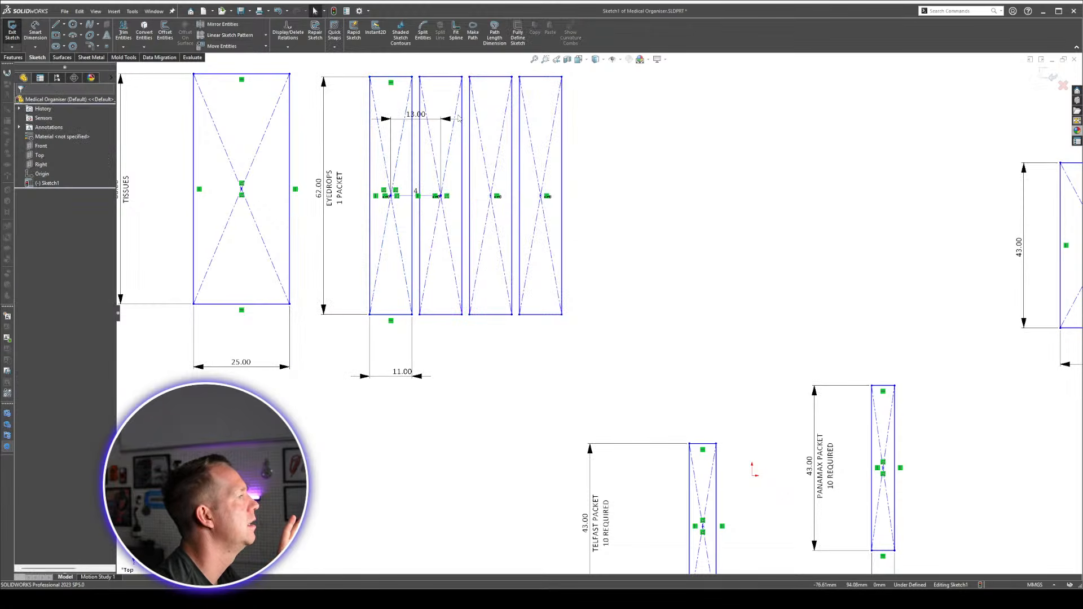
# Move the patterned EYEDROPS rectangles as a group farther away from the TISSUES rectangle.
pyautogui.scroll(-2, 385, 224)
pyautogui.click(387, 224)
pyautogui.scroll(5, 387, 224)
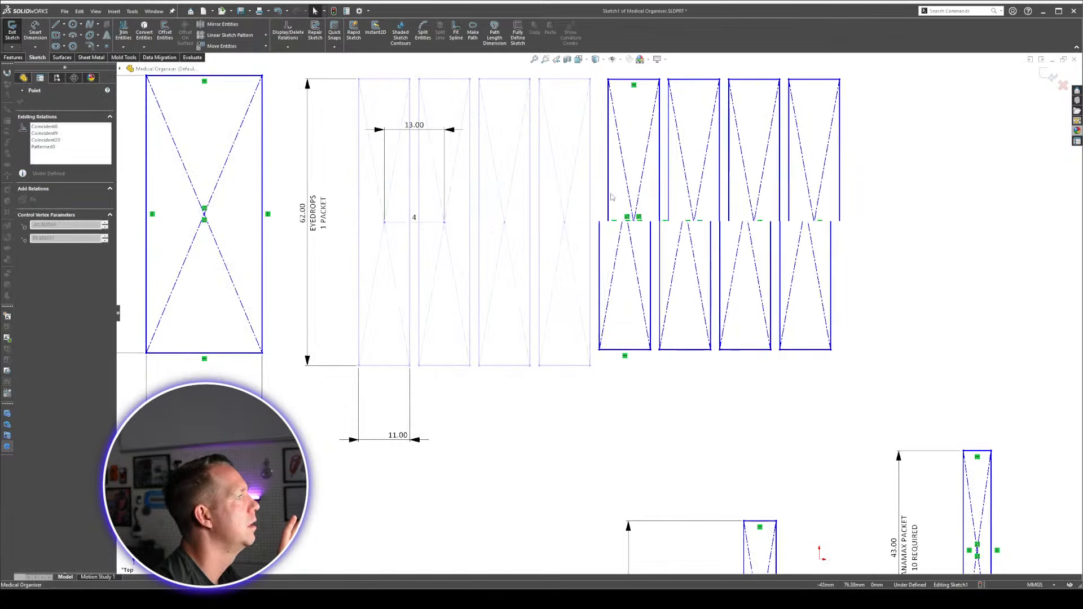
pyautogui.scroll(-1, 597, 257)
pyautogui.click(680, 314)
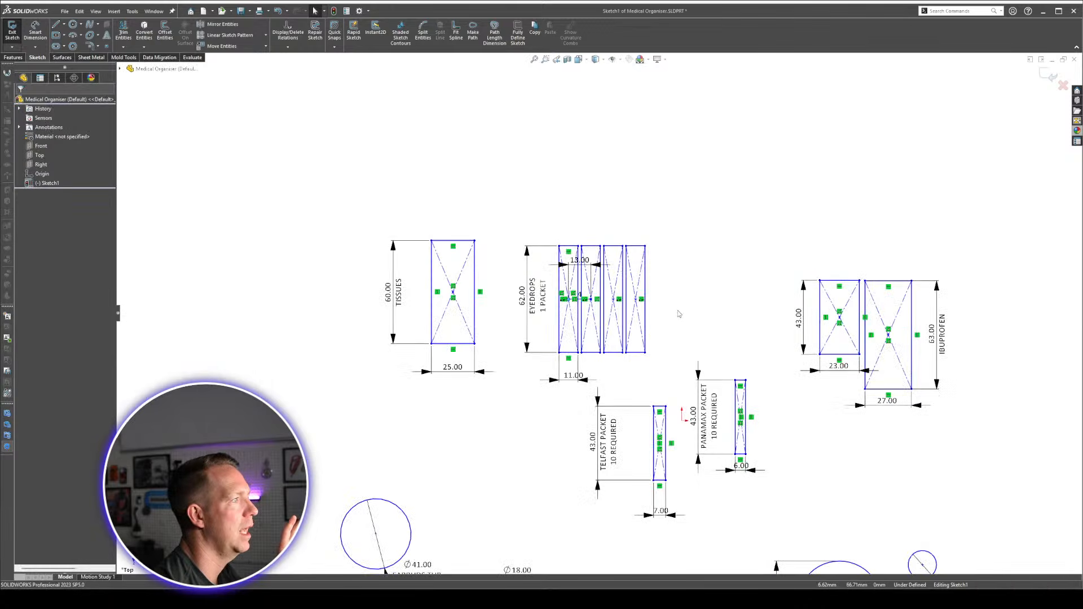
# Move the TELFAST PACKET rectangle and its dimensions to the free area below the TISSUES rectangle.
pyautogui.scroll(-1, 624, 319)
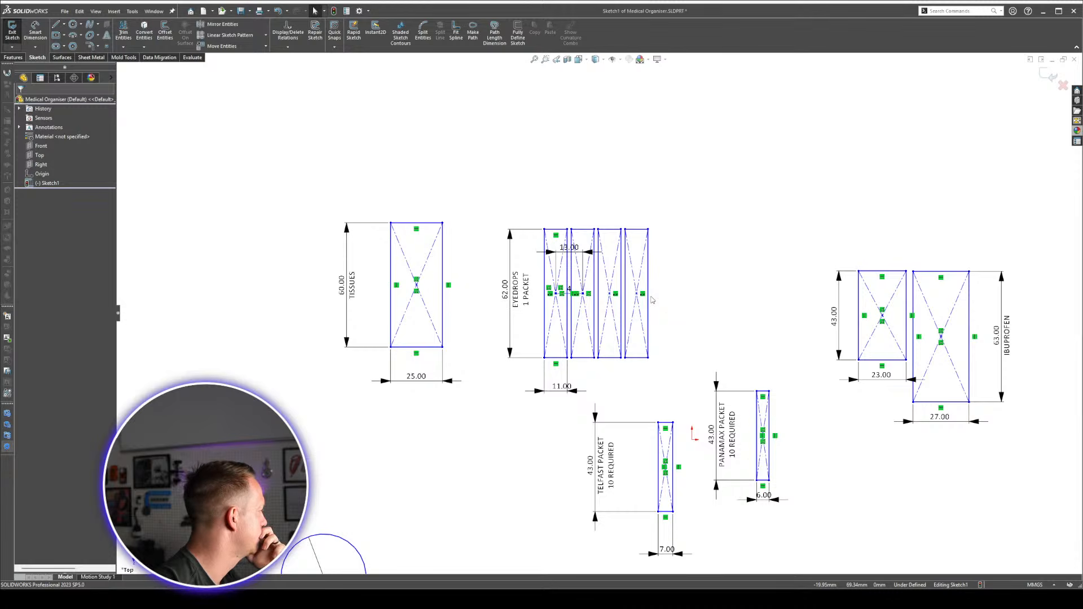
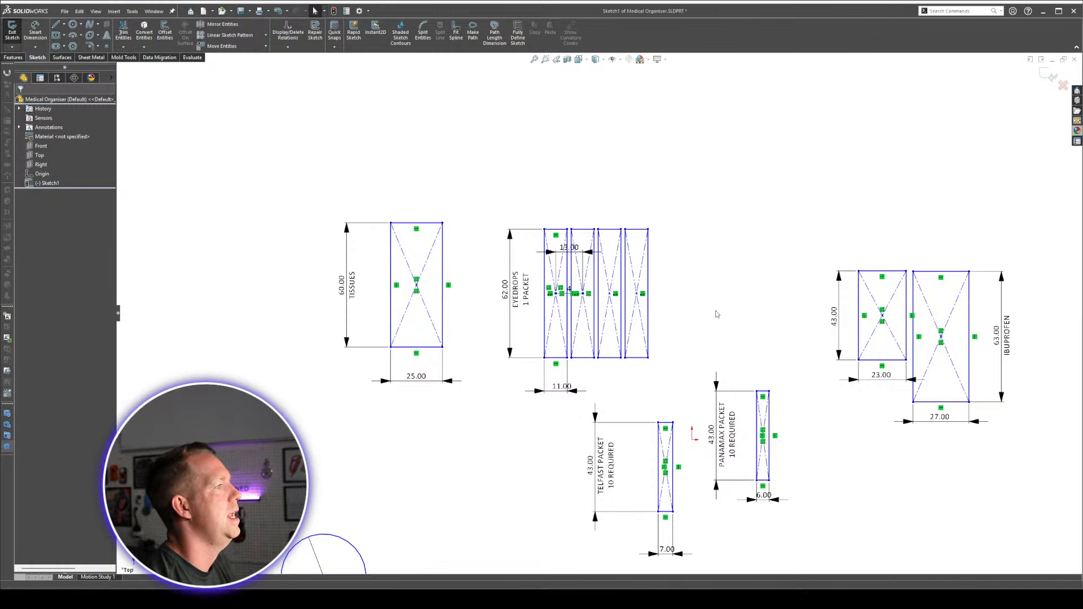
pyautogui.scroll(1, 777, 502)
pyautogui.scroll(-1, 799, 476)
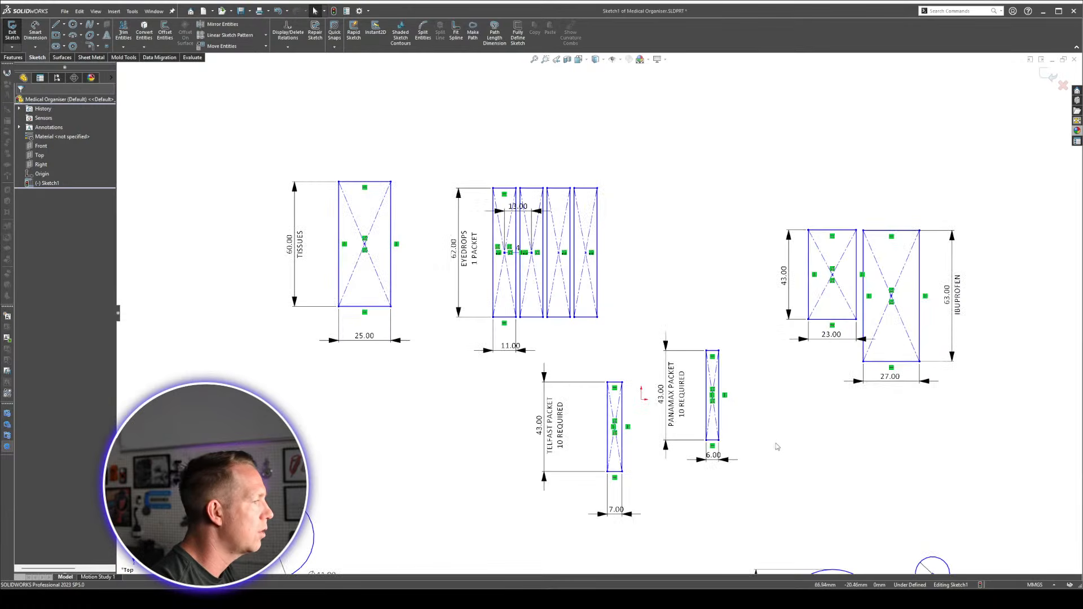
pyautogui.scroll(-3, 615, 431)
pyautogui.moveTo(614, 431)
pyautogui.mouseDown()
pyautogui.moveTo(460, 425)
pyautogui.moveTo(410, 438)
pyautogui.mouseUp()
pyautogui.moveTo(259, 415); pyautogui.dragTo(259, 415)
pyautogui.scroll(1, 348, 452)
pyautogui.click(348, 452)
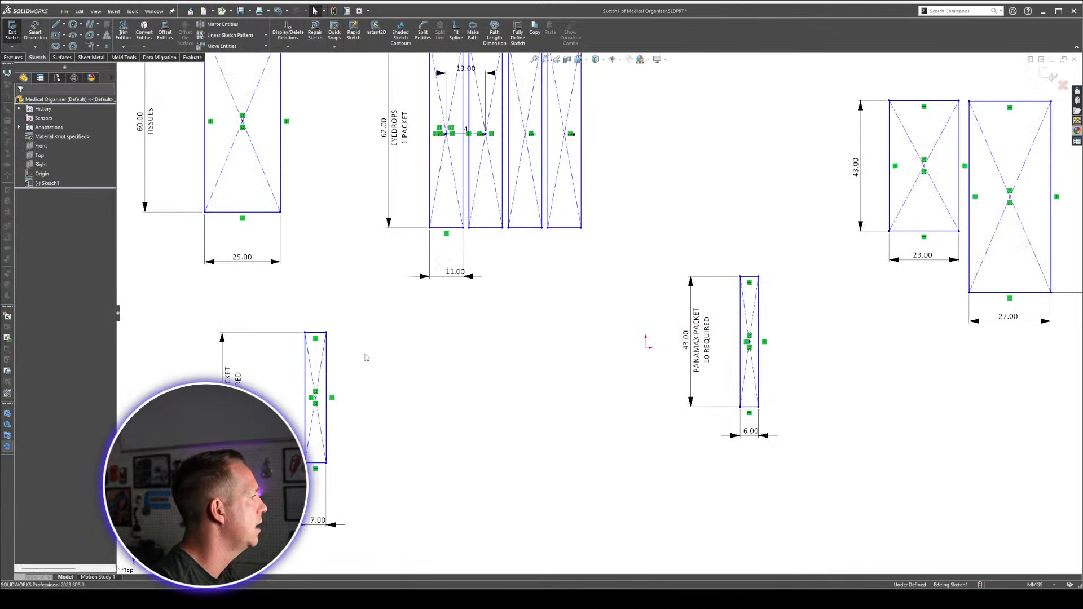
pyautogui.scroll(4, 365, 355)
pyautogui.scroll(-3, 457, 365)
pyautogui.scroll(5, 537, 364)
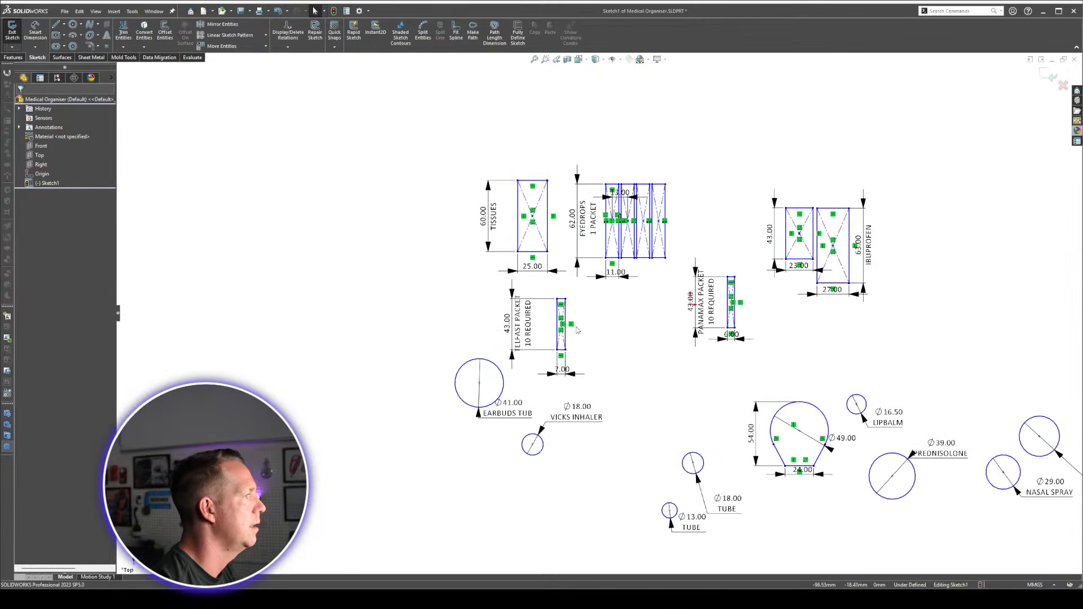
# Set up a linear sketch pattern of the TELFAST PACKET rectangle along X with 5 instances and a dimensioned spacing of 9 mm.
pyautogui.scroll(-3, 569, 326)
pyautogui.scroll(-2, 562, 326)
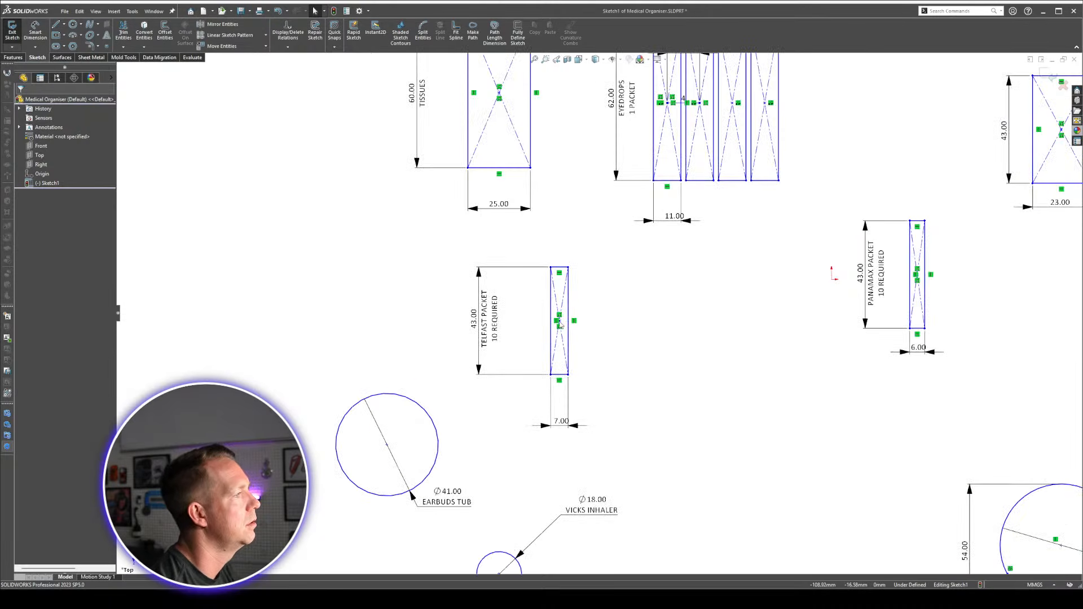
pyautogui.moveTo(560, 321); pyautogui.dragTo(552, 316)
pyautogui.moveTo(529, 248); pyautogui.dragTo(610, 409)
pyautogui.click(225, 35)
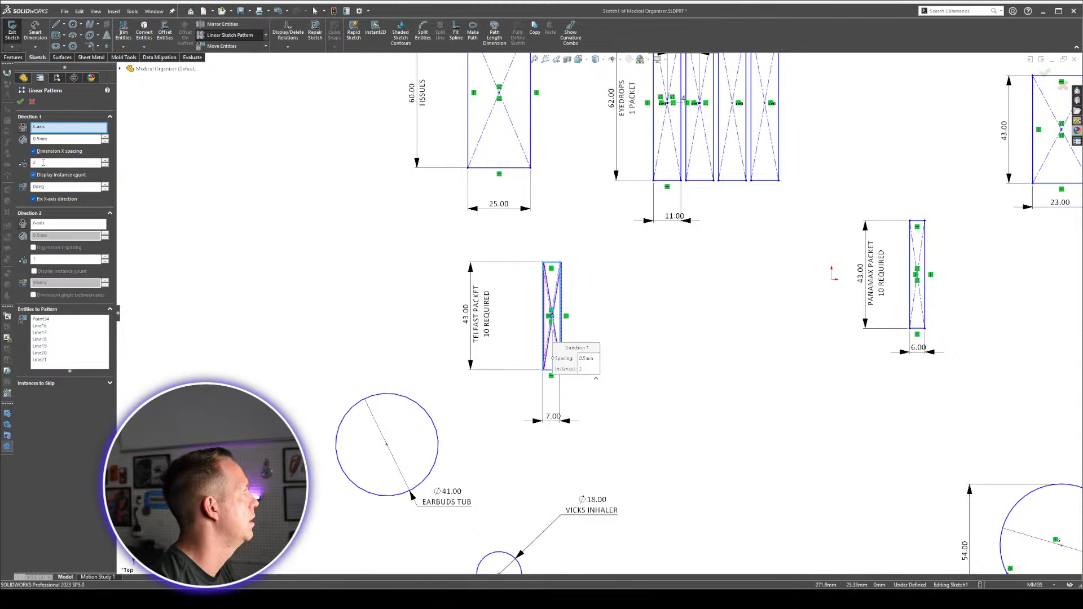
pyautogui.doubleClick(61, 139)
pyautogui.write('9')
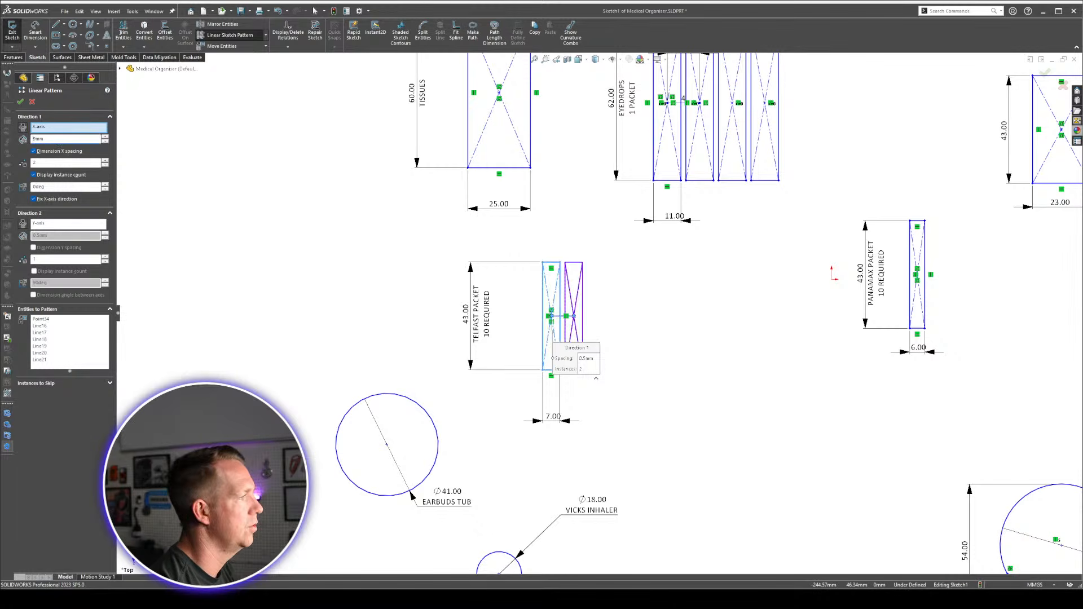
pyautogui.click(105, 161)
pyautogui.click(105, 161)
pyautogui.click(105, 161)
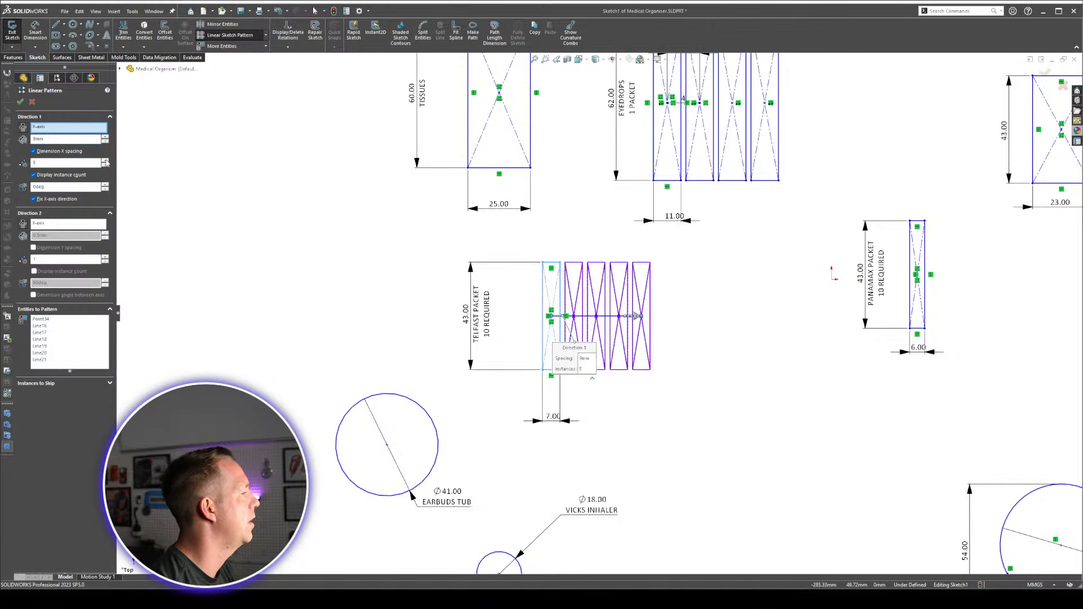
# Try a second, reversed Y direction for the TELFAST PACKET pattern with 2 instances spaced 45 mm.
pyautogui.click(105, 258)
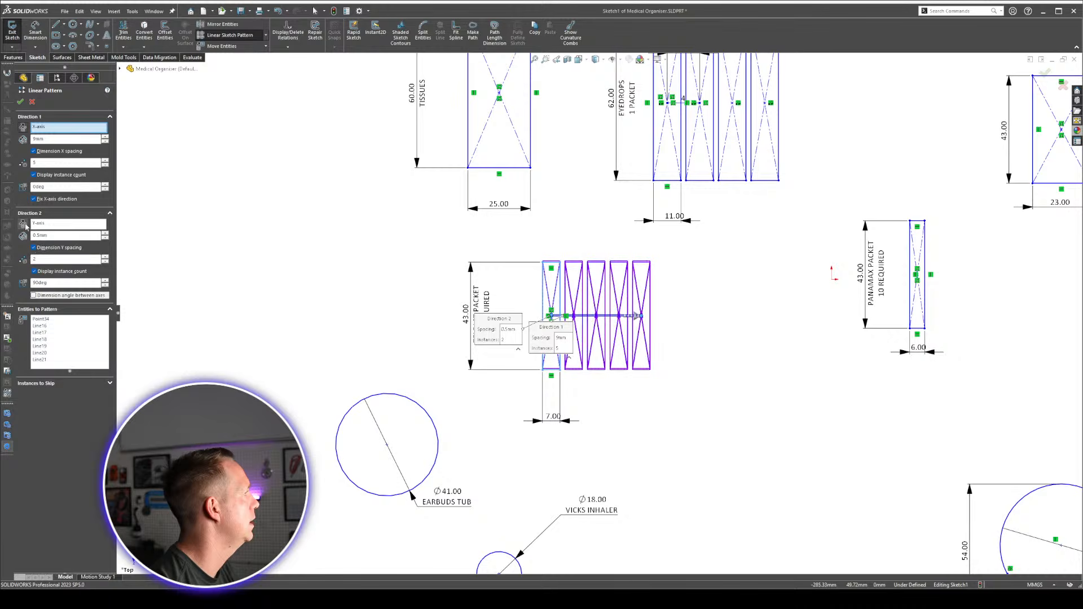
pyautogui.click(34, 248)
pyautogui.doubleClick(73, 236)
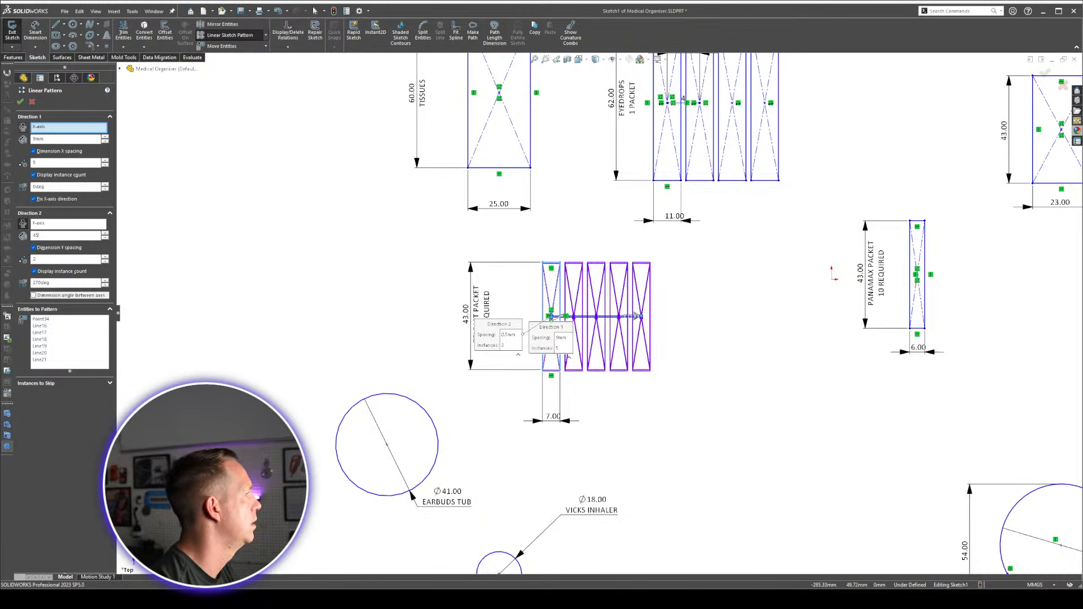
pyautogui.press('Return')
pyautogui.scroll(1, 630, 340)
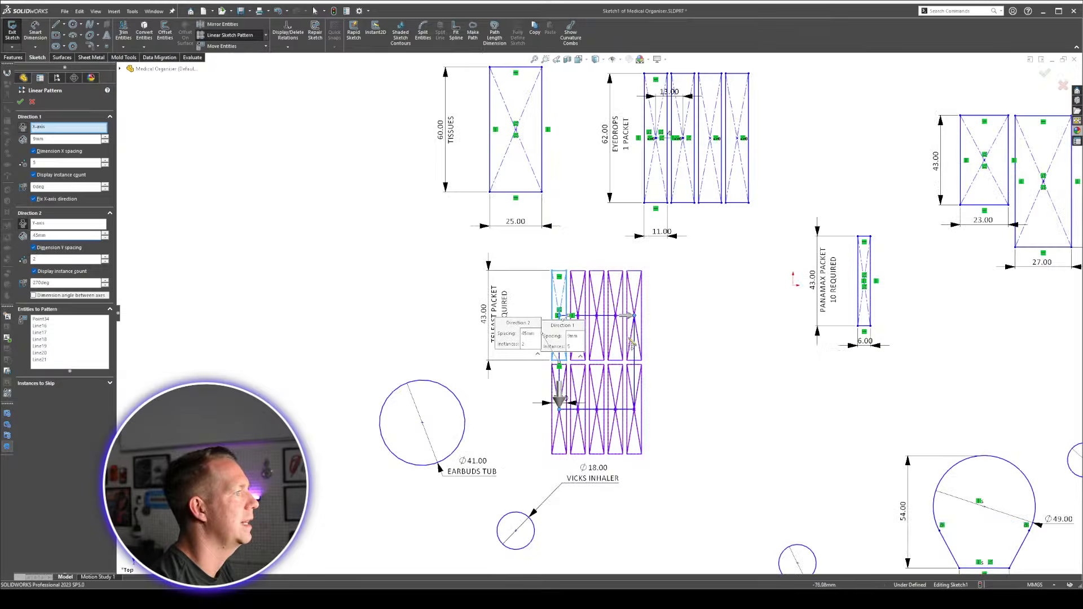
pyautogui.scroll(3, 632, 342)
pyautogui.scroll(-2, 708, 297)
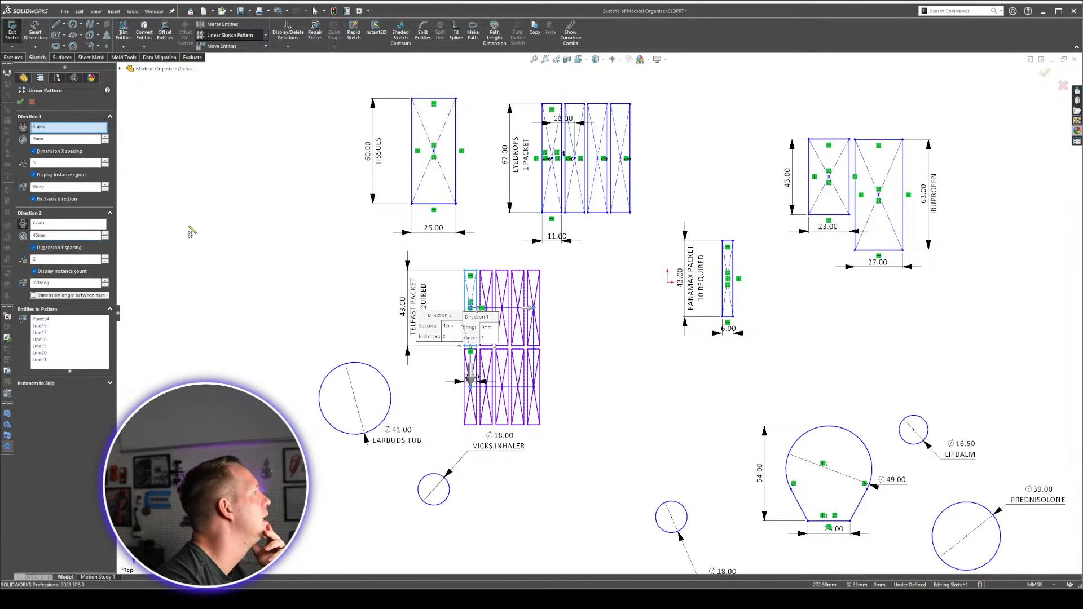
pyautogui.click(105, 262)
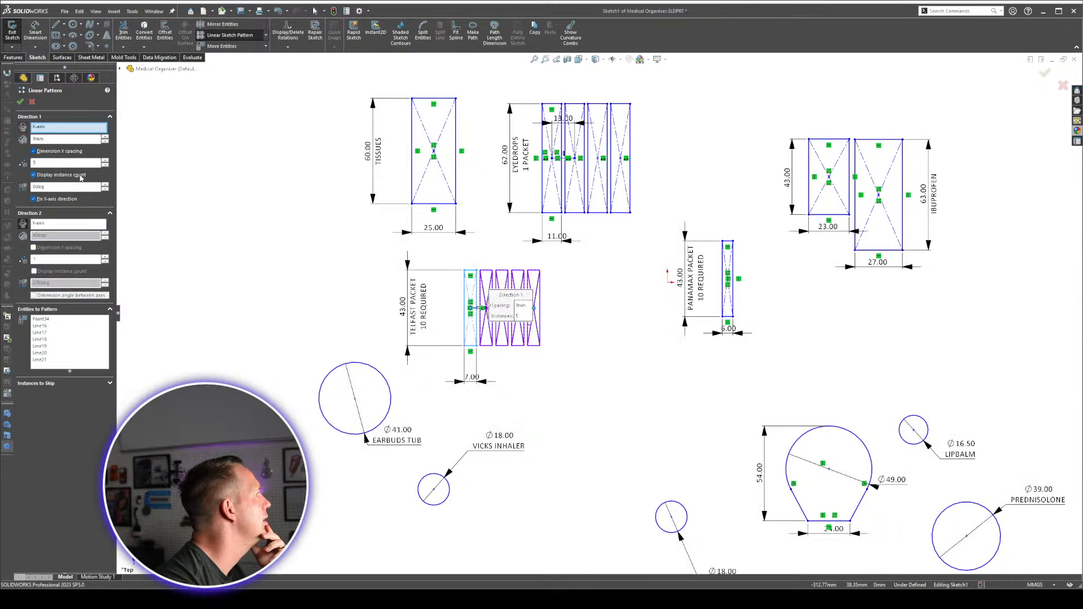
# Finish the TELFAST PACKET pattern with 10 instances along X and shift the patterned rectangles slightly away from the origin.
pyautogui.click(105, 161)
pyautogui.click(104, 160)
pyautogui.click(105, 160)
pyautogui.click(105, 160)
pyautogui.click(105, 160)
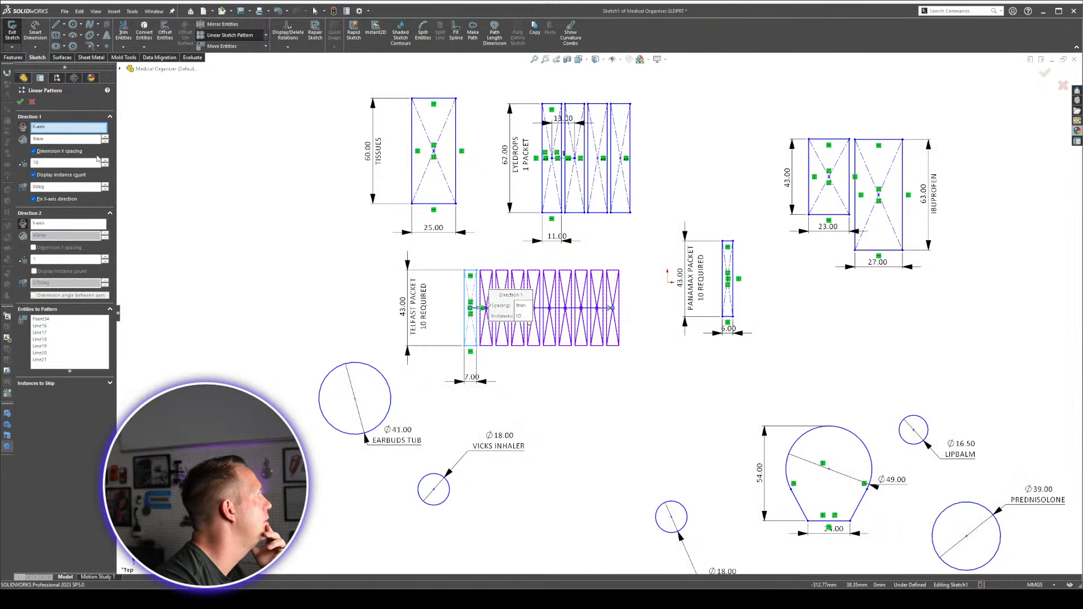
pyautogui.click(20, 101)
pyautogui.scroll(-4, 490, 316)
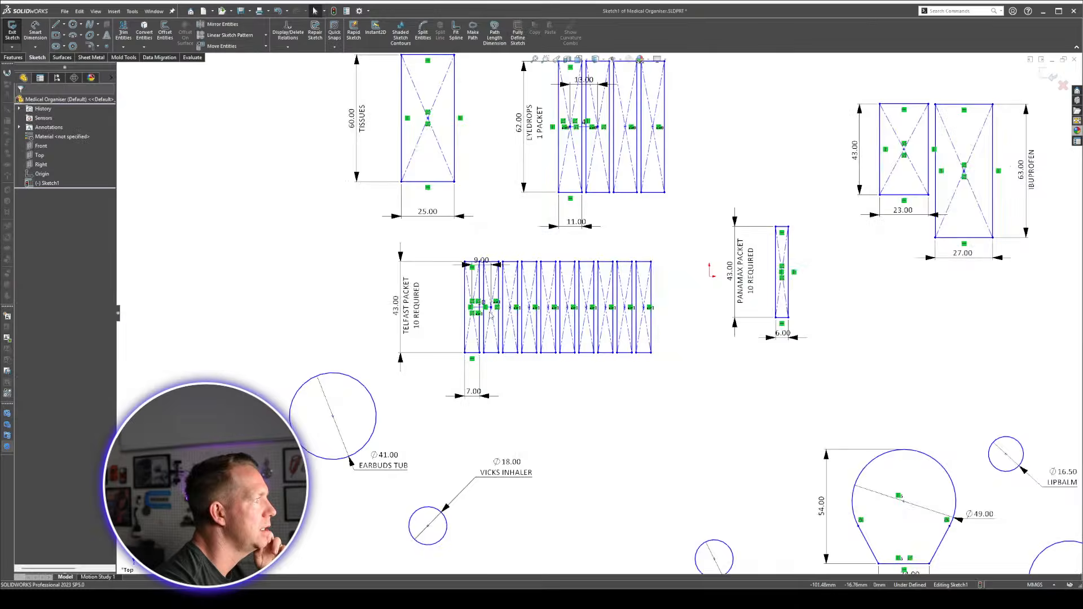
pyautogui.moveTo(477, 306); pyautogui.dragTo(454, 302)
pyautogui.scroll(-2, 487, 314)
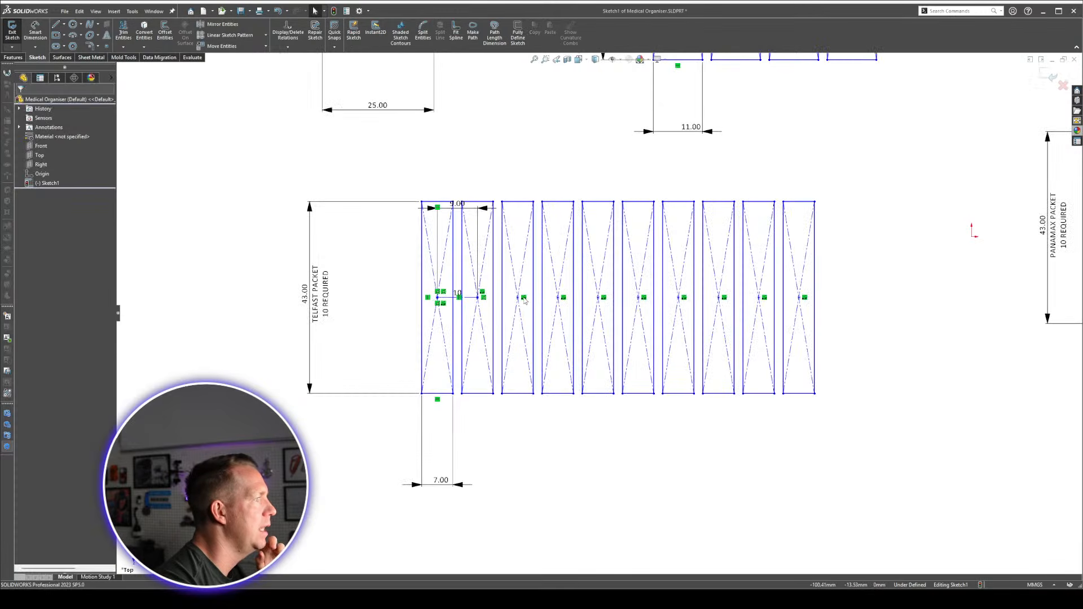
# Look through the commands offered for the TELFAST pattern's relations, instance-count dimension and lines for a way to edit the pattern.
pyautogui.click(525, 299)
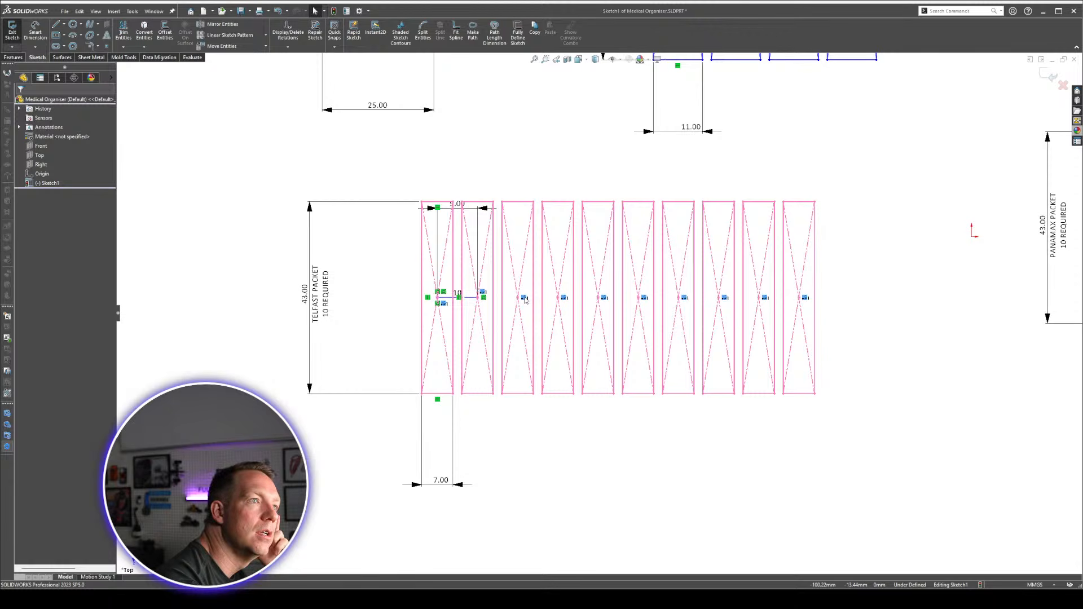
pyautogui.rightClick(524, 299)
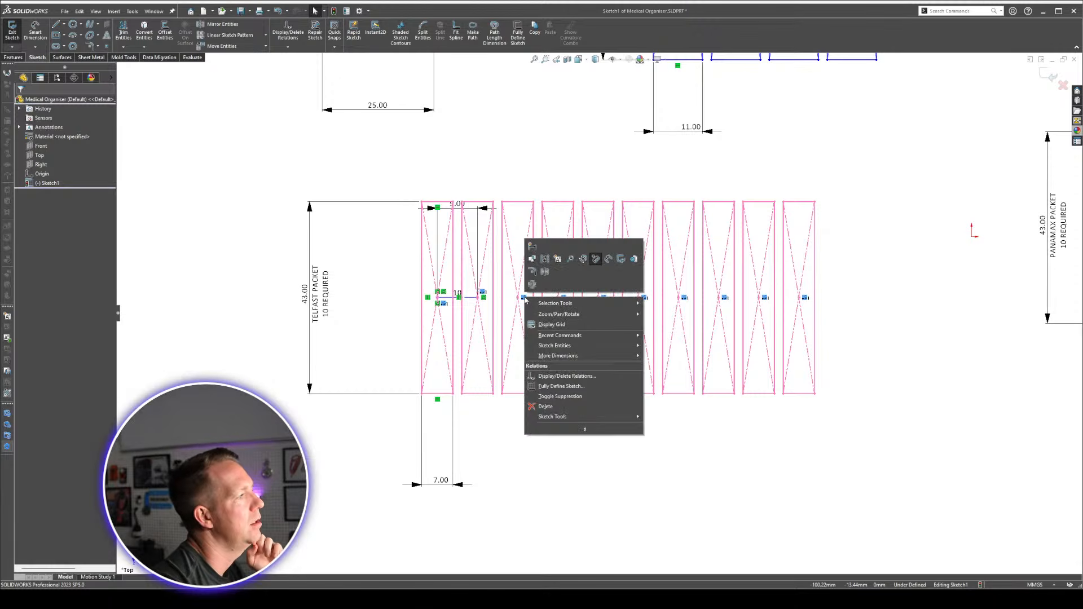
pyautogui.click(584, 429)
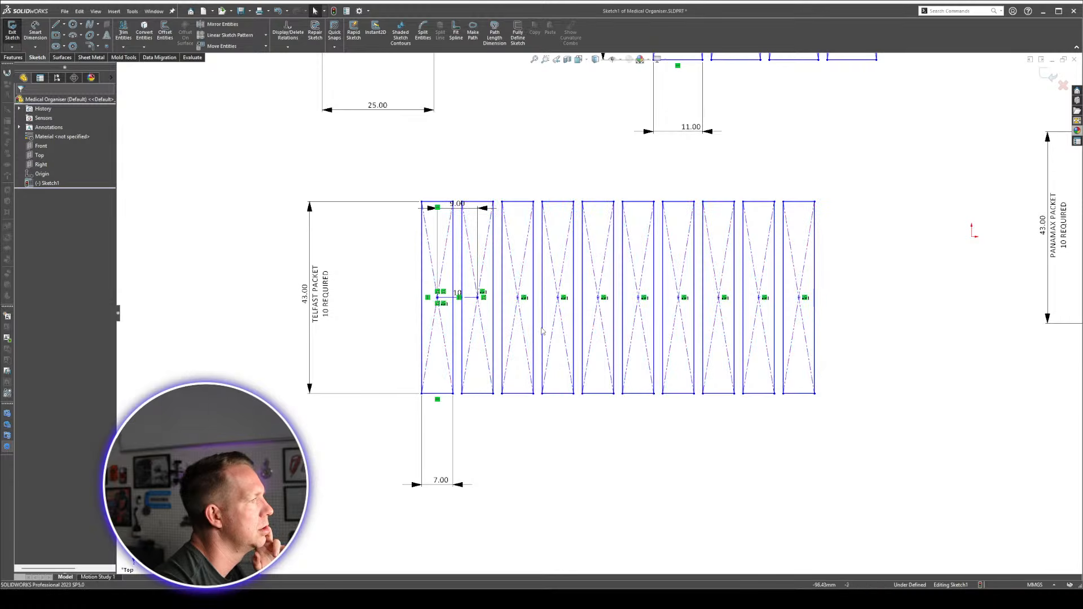
pyautogui.click(684, 437)
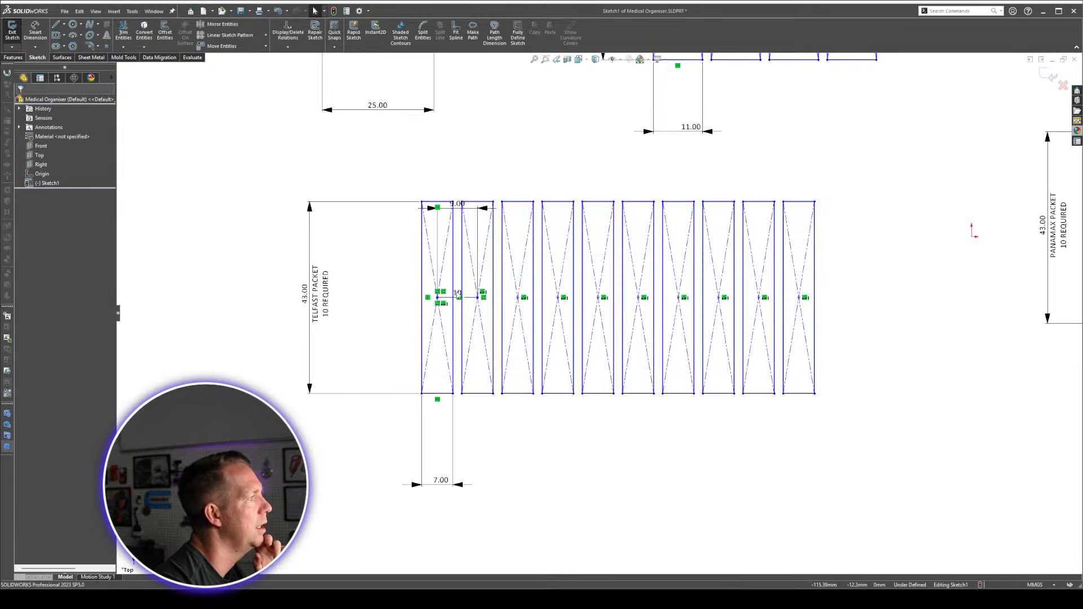
pyautogui.rightClick(457, 294)
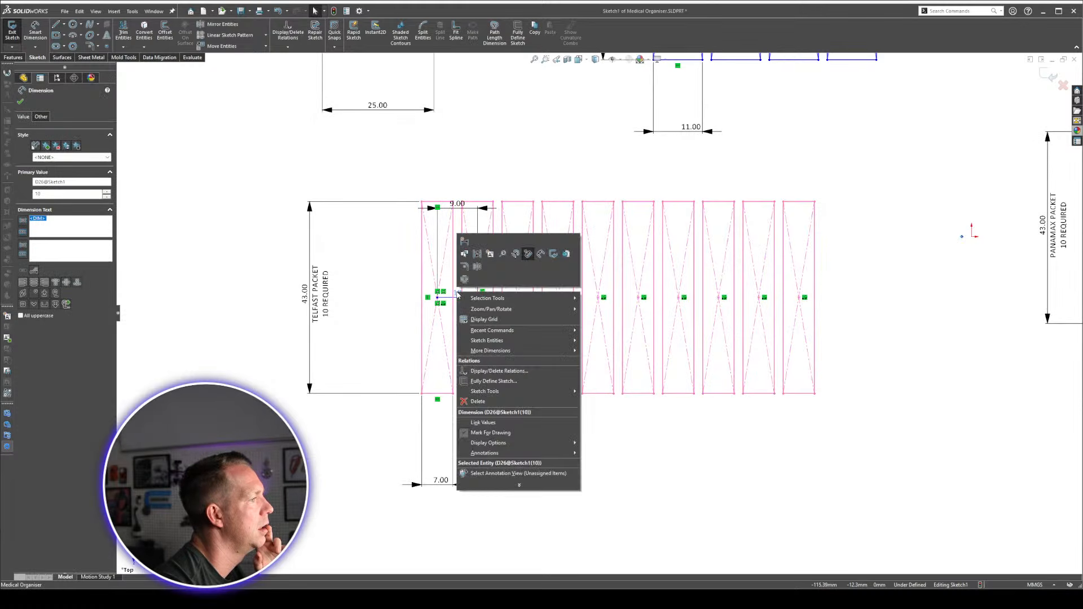
pyautogui.moveTo(553, 392)
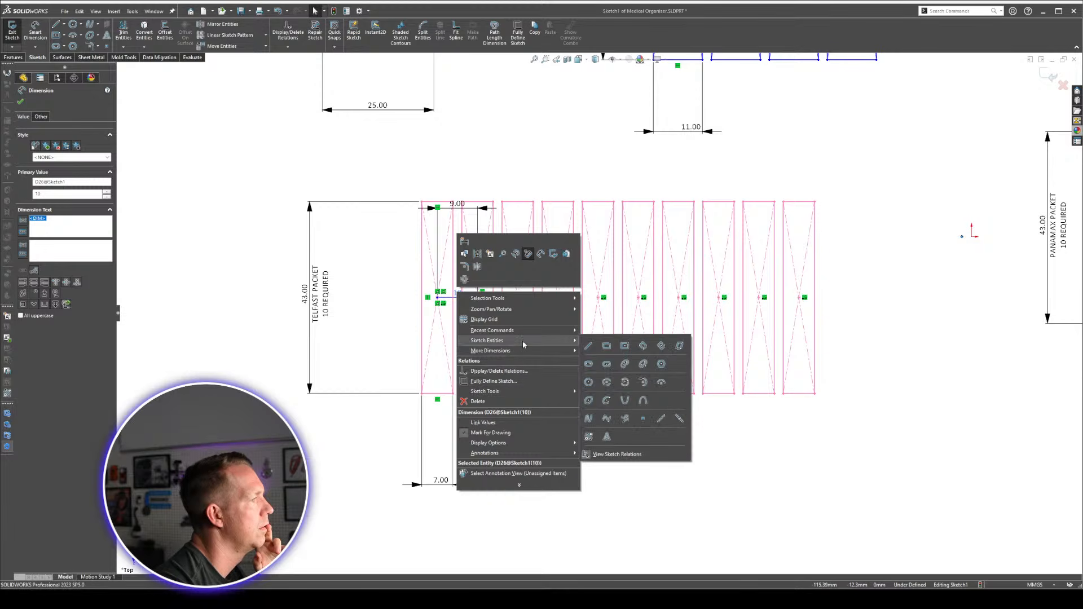
pyautogui.moveTo(526, 331)
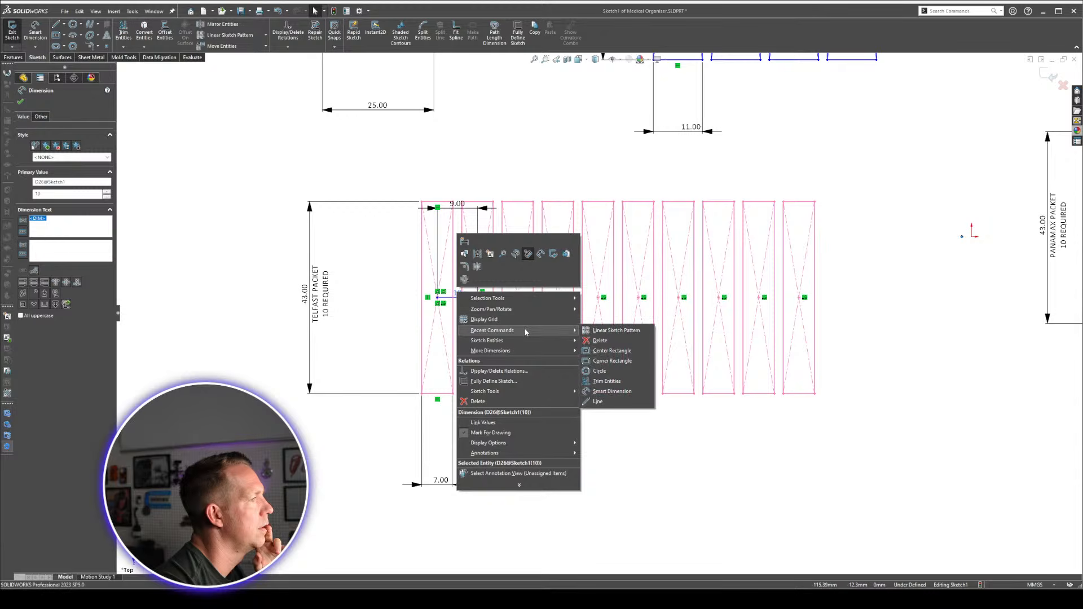
pyautogui.click(597, 332)
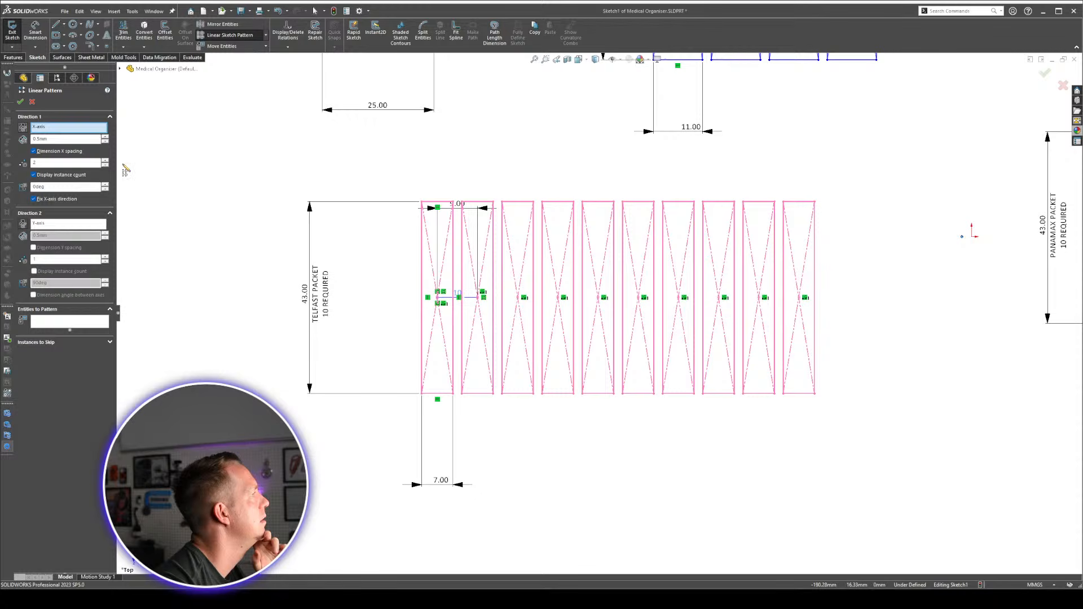
pyautogui.click(33, 102)
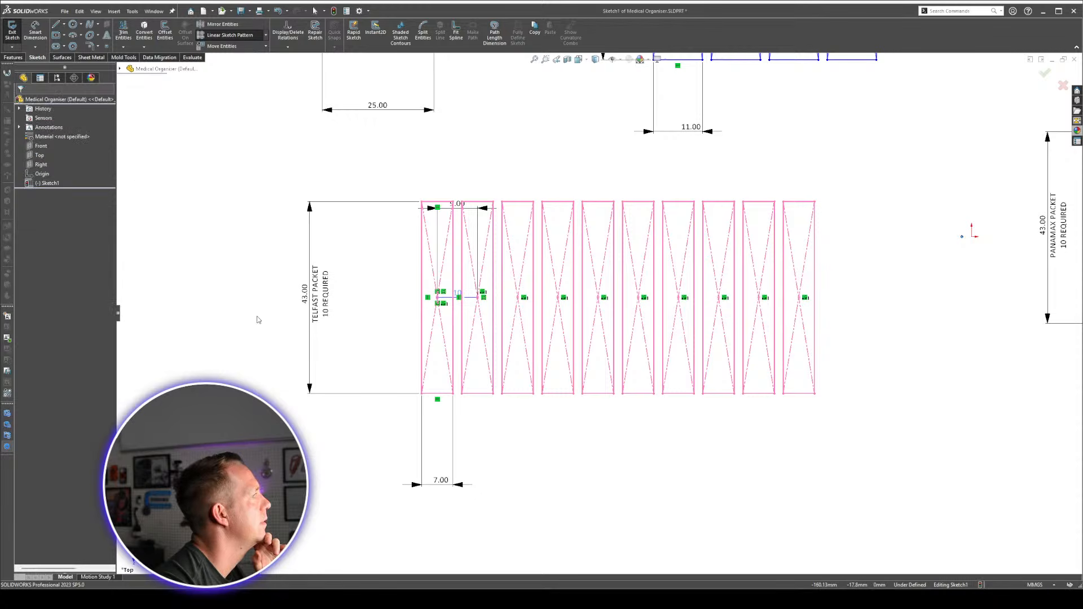
pyautogui.scroll(-5, 469, 306)
pyautogui.click(477, 257)
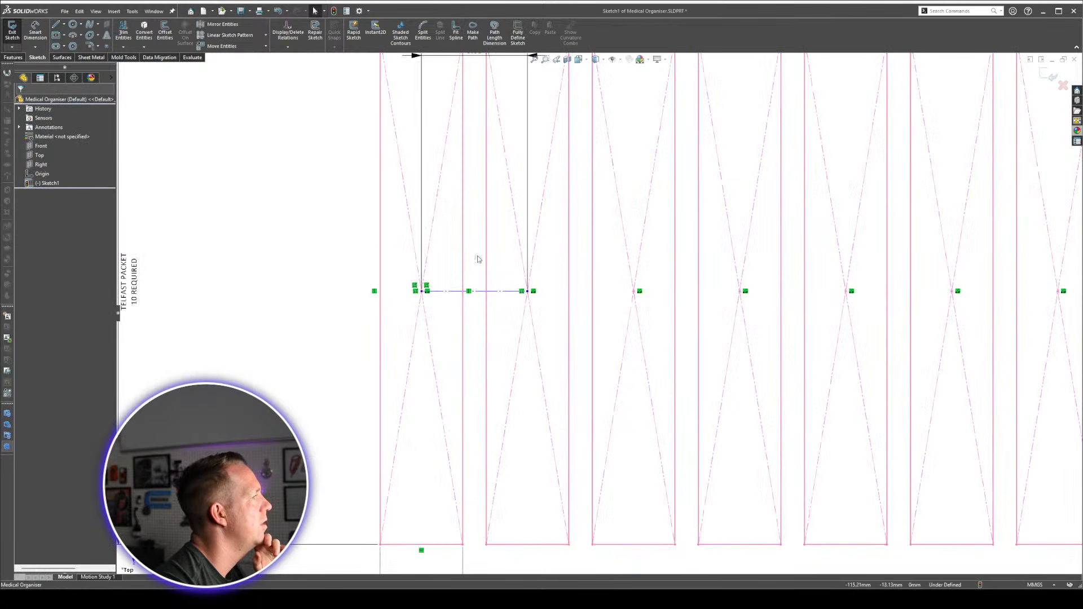
pyautogui.rightClick(534, 293)
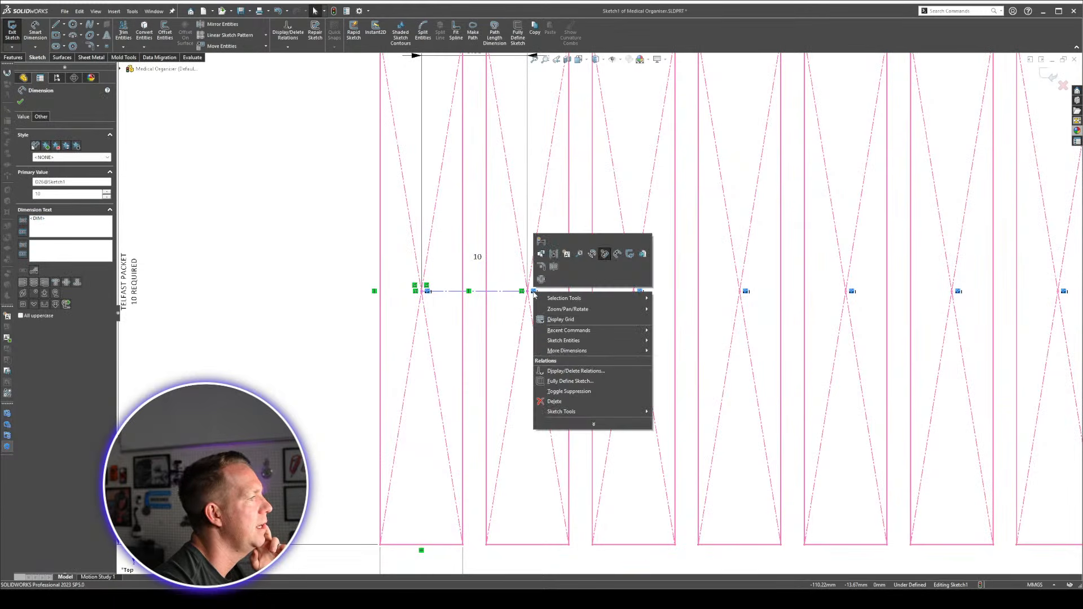
pyautogui.click(484, 331)
pyautogui.scroll(5, 494, 333)
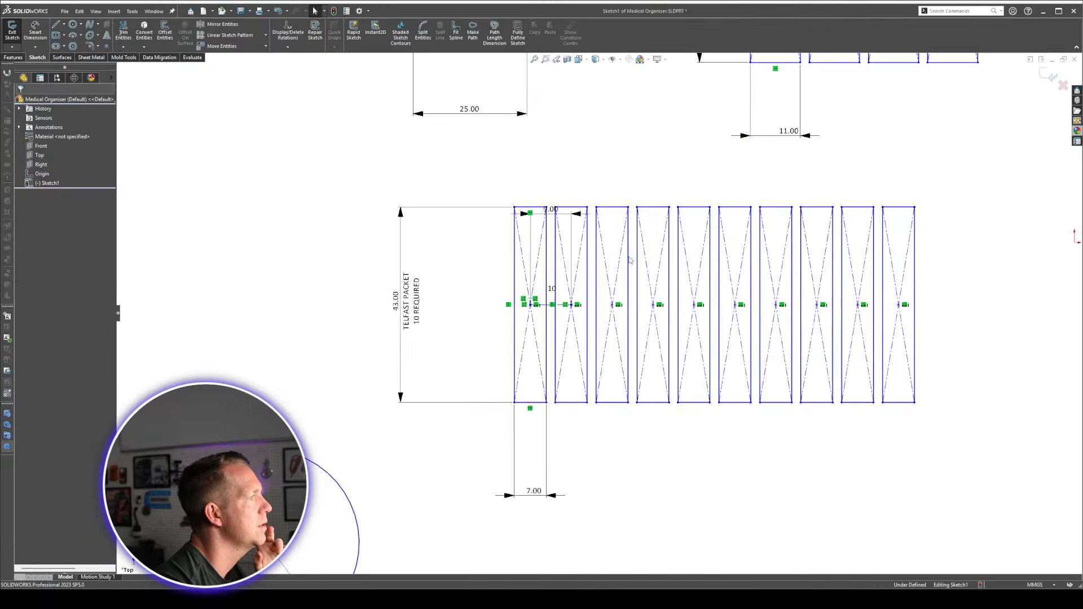
pyautogui.scroll(-2, 560, 397)
pyautogui.rightClick(563, 387)
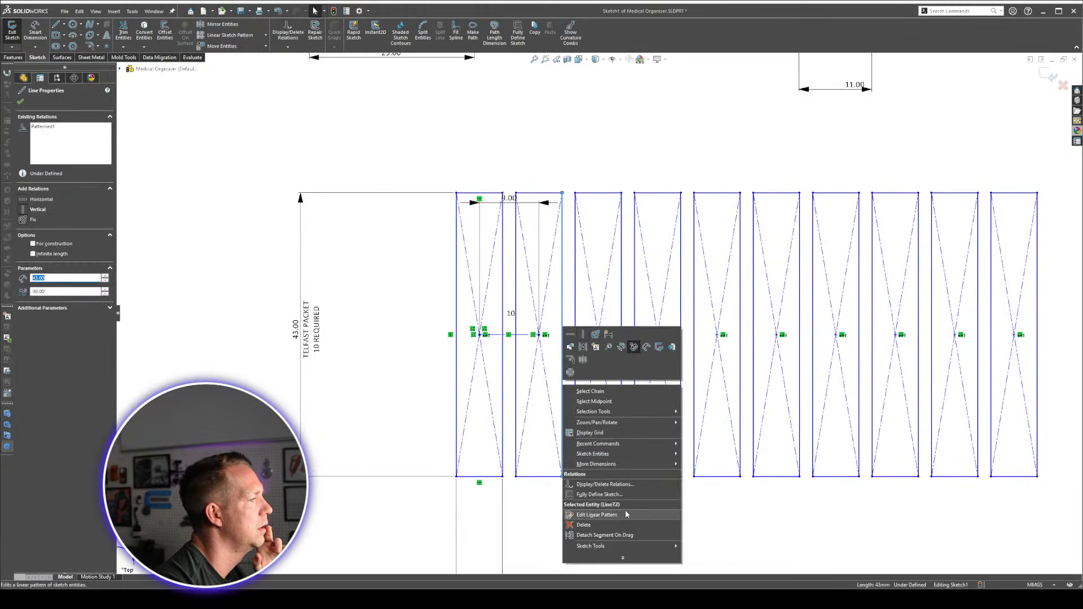
pyautogui.click(553, 362)
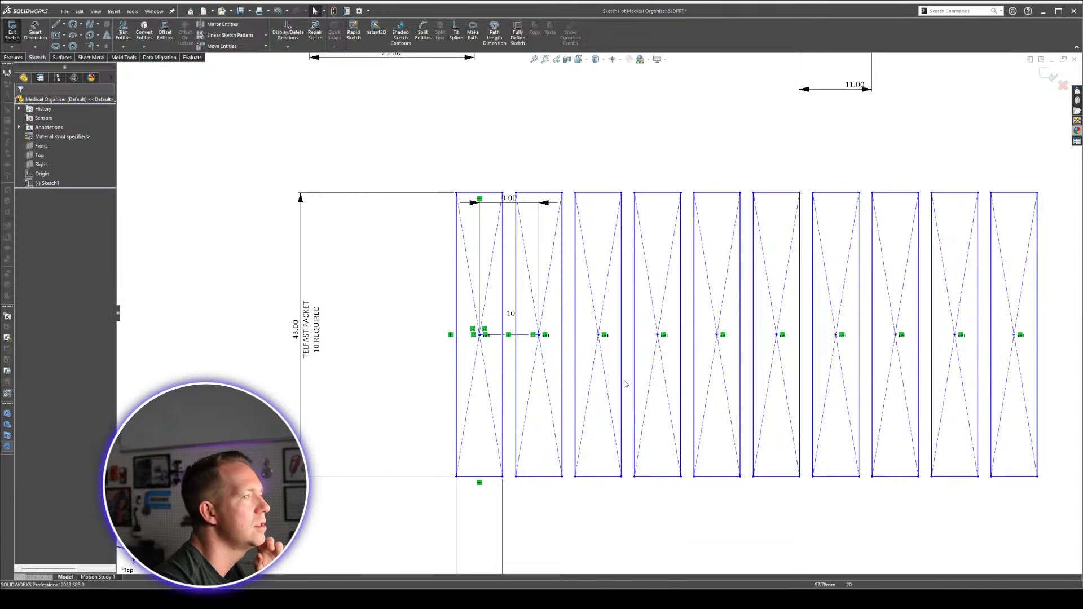
# Open the TELFAST PACKET linear pattern for editing from one of its patterned lines and review its direction settings.
pyautogui.rightClick(562, 372)
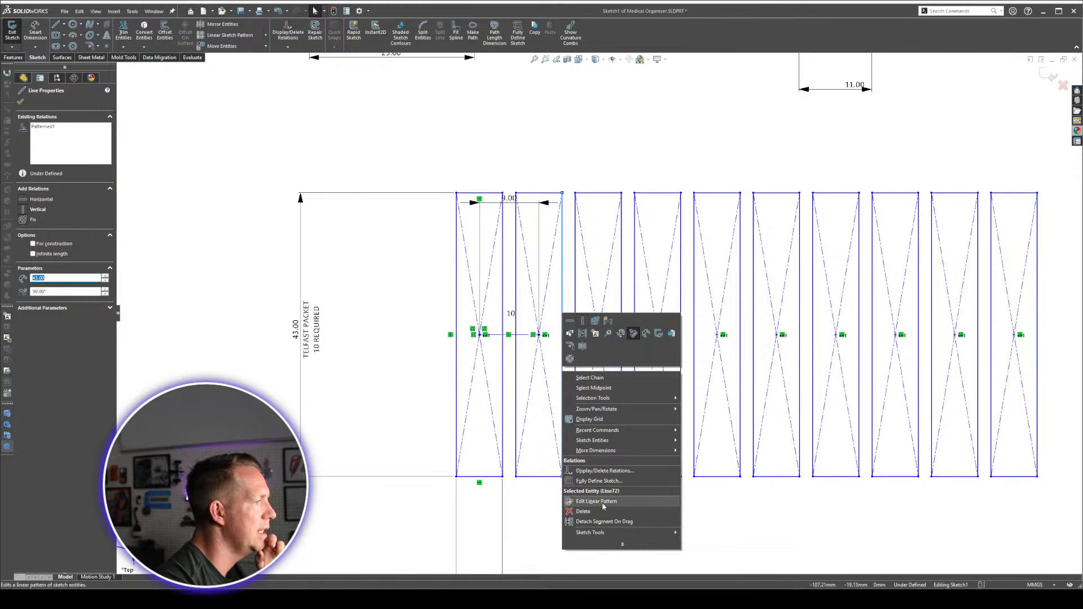
pyautogui.click(602, 502)
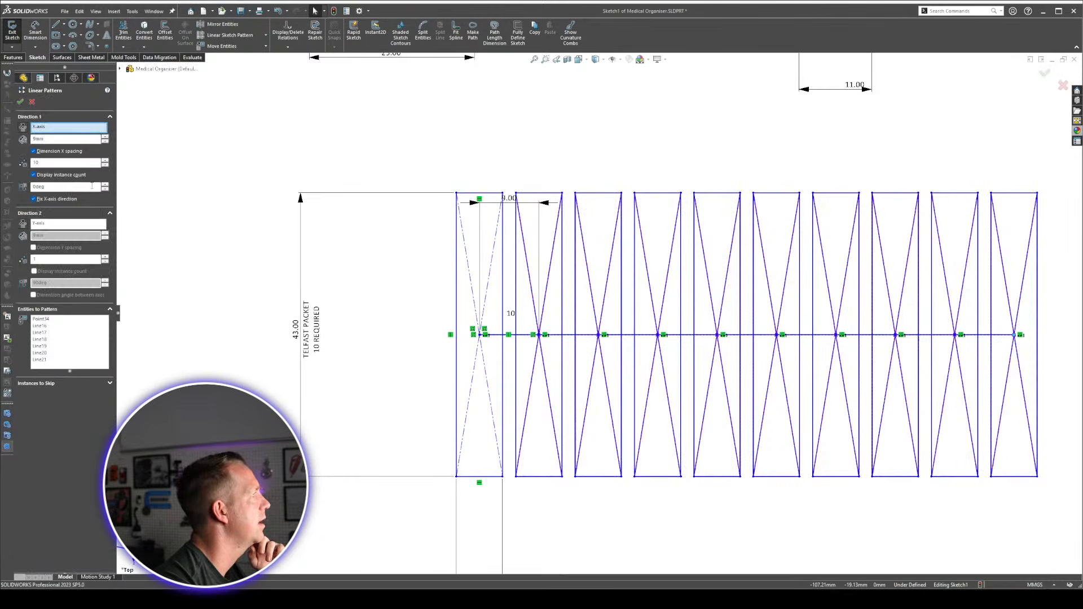
pyautogui.scroll(4, 745, 342)
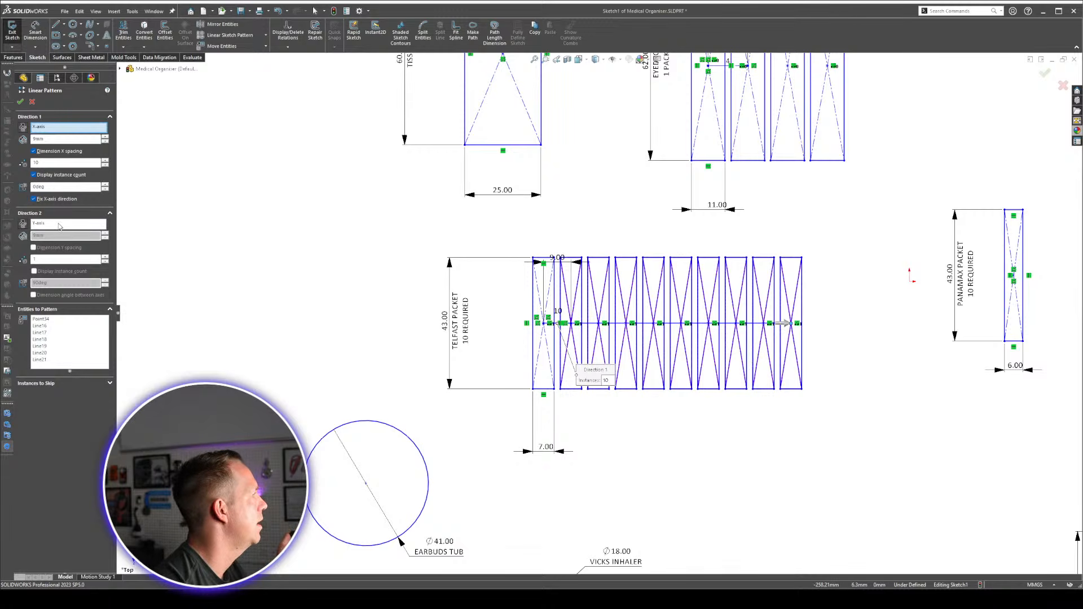
pyautogui.click(34, 102)
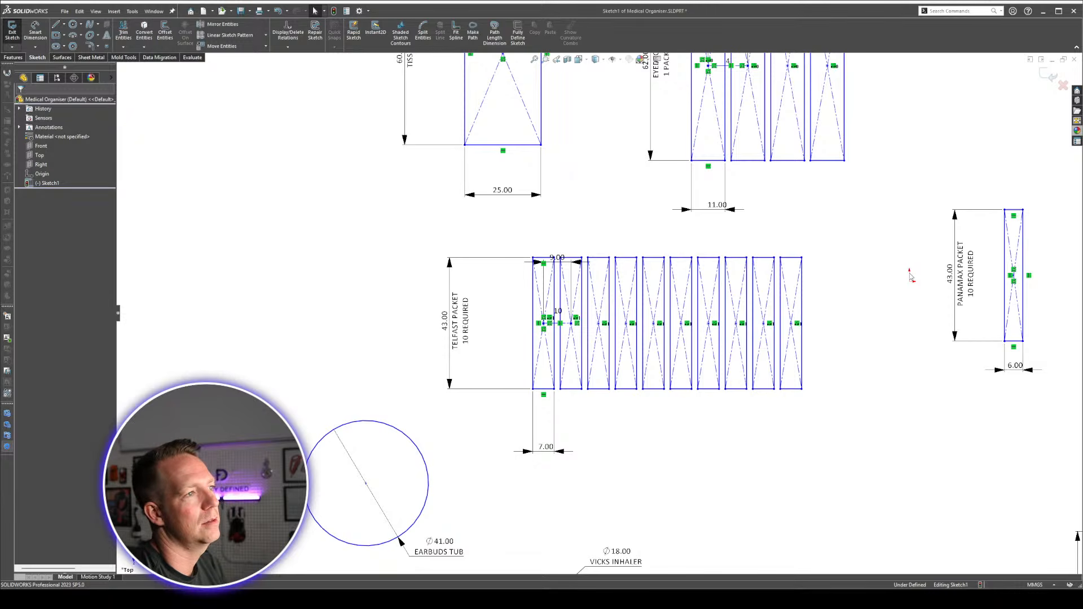
# Move the patterned TELFAST PACKET rectangles as a group into the clear space diagonally below the TISSUES rectangle, away from the EYEDROPS pattern.
pyautogui.scroll(4, 849, 308)
pyautogui.scroll(-1, 750, 209)
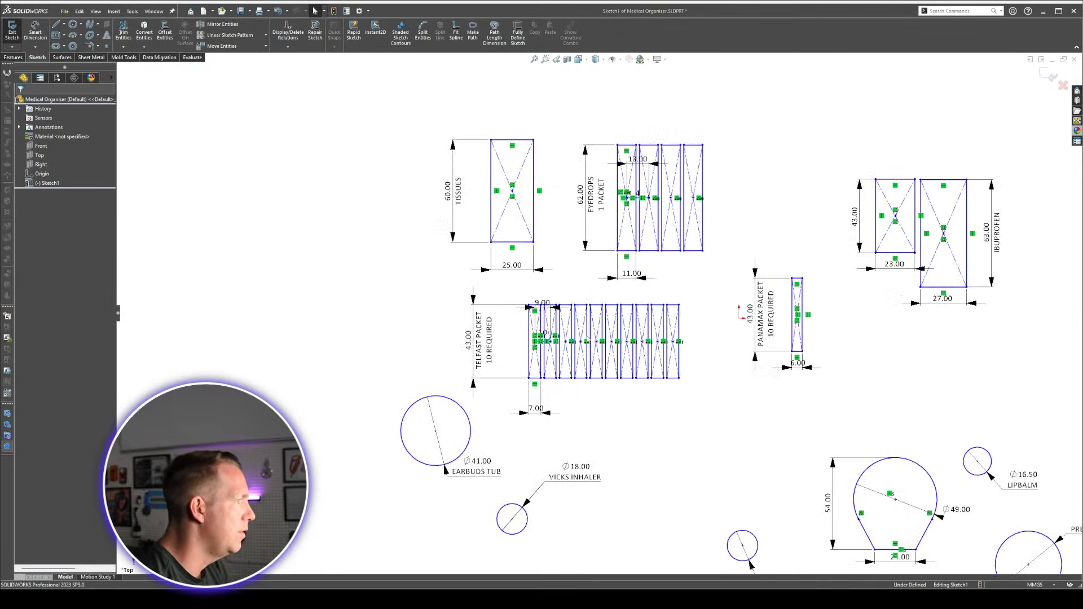
pyautogui.scroll(-3, 545, 331)
pyautogui.moveTo(519, 339); pyautogui.dragTo(183, 290)
pyautogui.click(660, 391)
# Move the PANAMAX PACKET rectangle from beside the origin to the free area below the EYEDROPS pattern.
pyautogui.scroll(1, 598, 313)
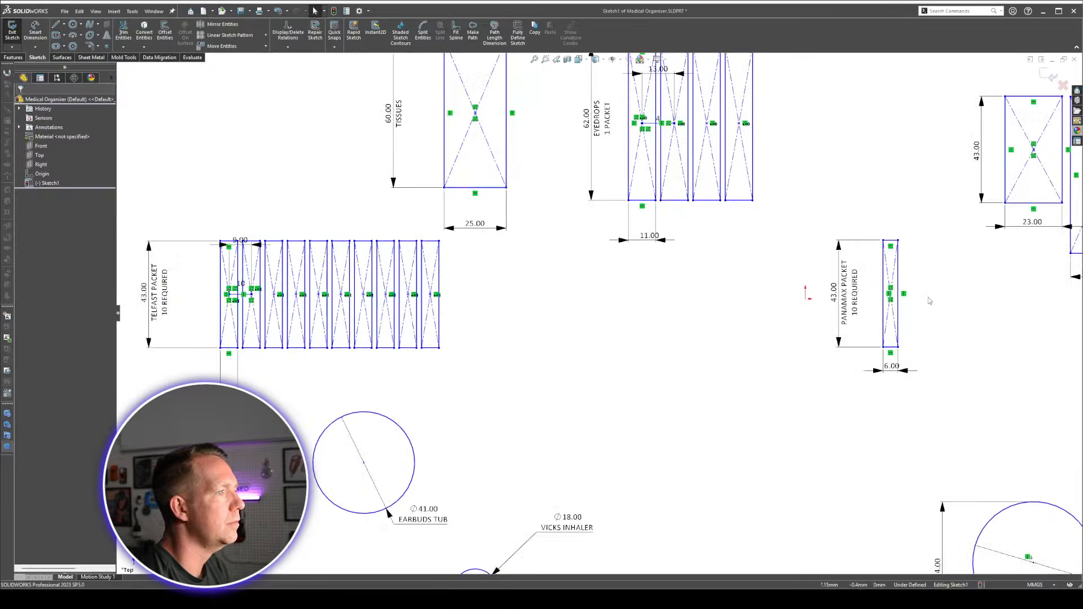
pyautogui.keyDown('ctrl'); pyautogui.moveTo(928, 297); pyautogui.dragTo(495, 316, button='middle'); pyautogui.keyUp('ctrl')
pyautogui.scroll(-2, 432, 314)
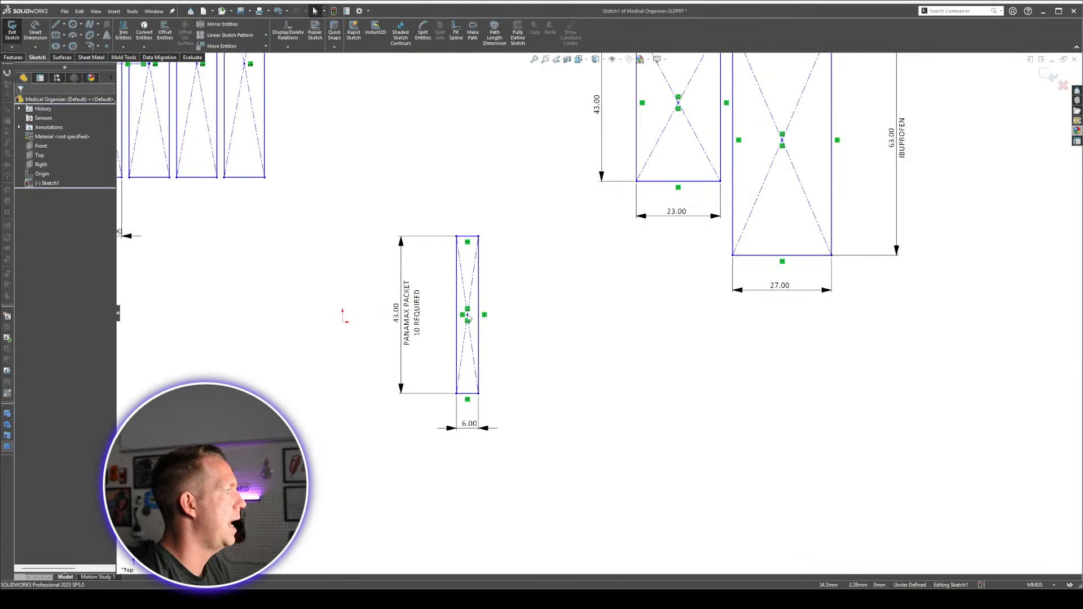
pyautogui.moveTo(467, 314)
pyautogui.mouseDown()
pyautogui.moveTo(373, 393)
pyautogui.moveTo(265, 411)
pyautogui.mouseUp()
# Create a linear sketch pattern of the PANAMAX PACKET rectangle along the X-axis with 8 mm spacing and 10 instances.
pyautogui.scroll(2, 441, 424)
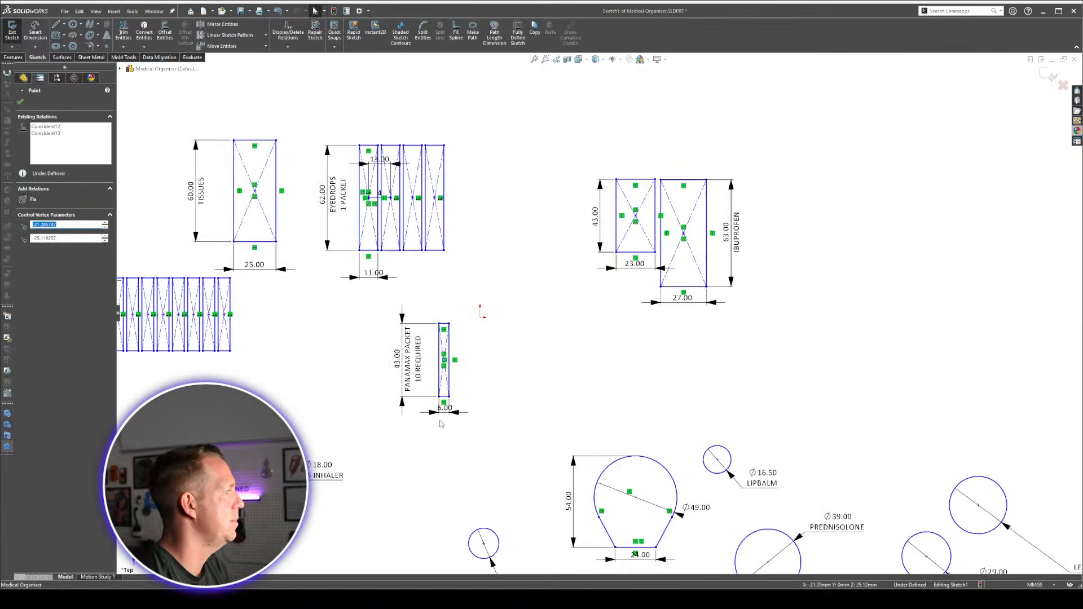
pyautogui.scroll(-1, 441, 423)
pyautogui.moveTo(420, 281); pyautogui.dragTo(490, 435)
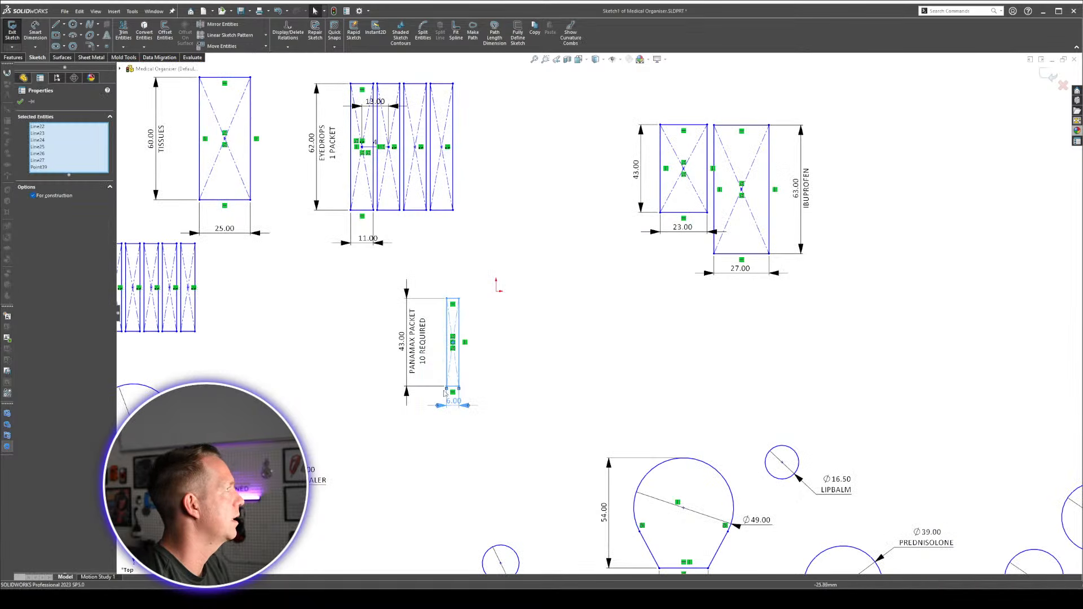
pyautogui.click(229, 36)
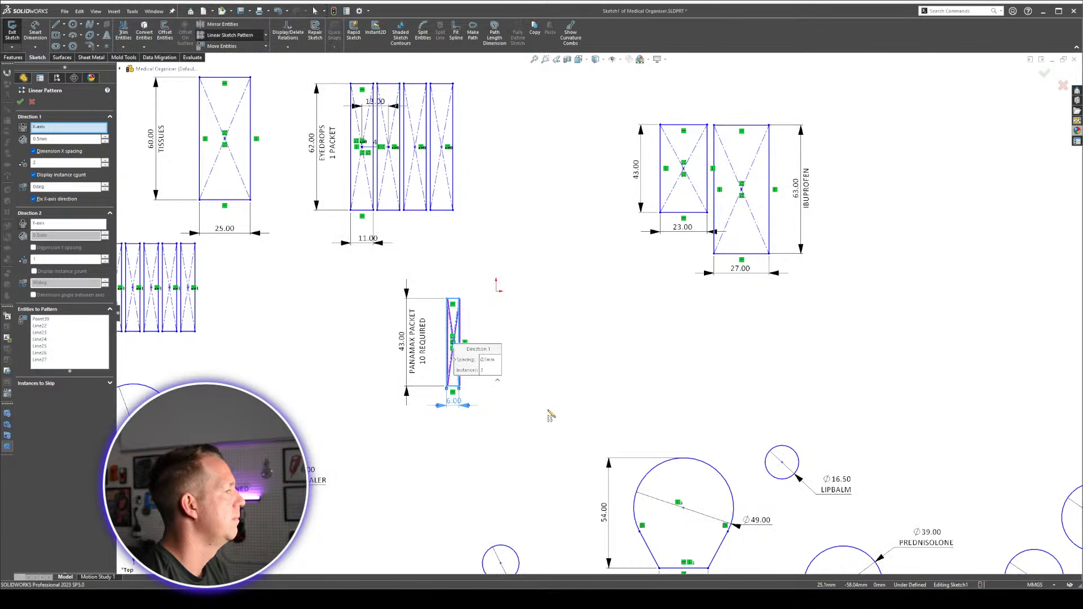
pyautogui.scroll(-2, 550, 416)
pyautogui.doubleClick(51, 140)
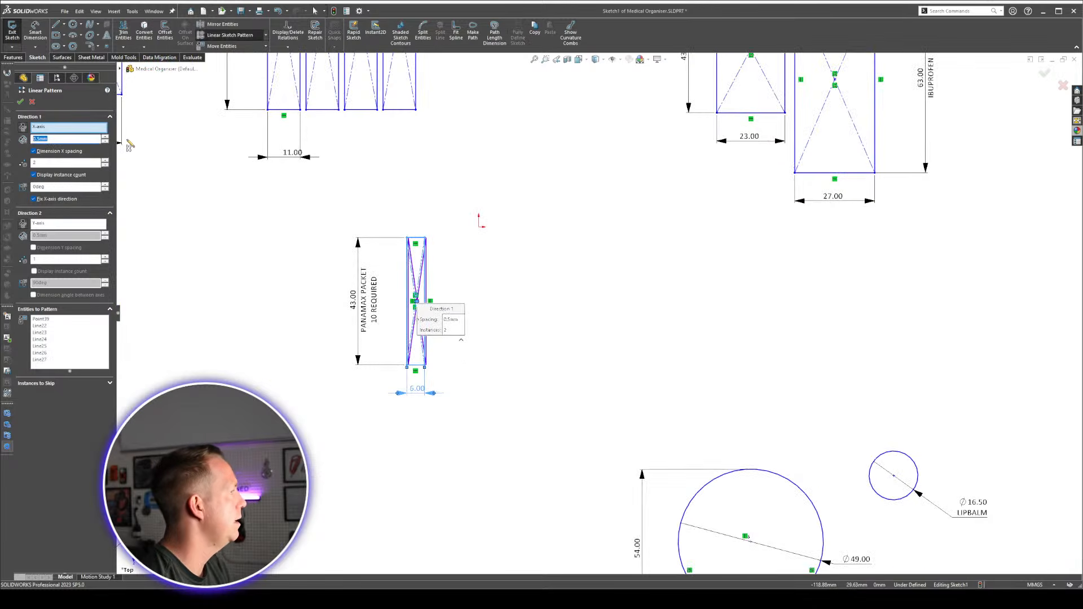
pyautogui.write('8')
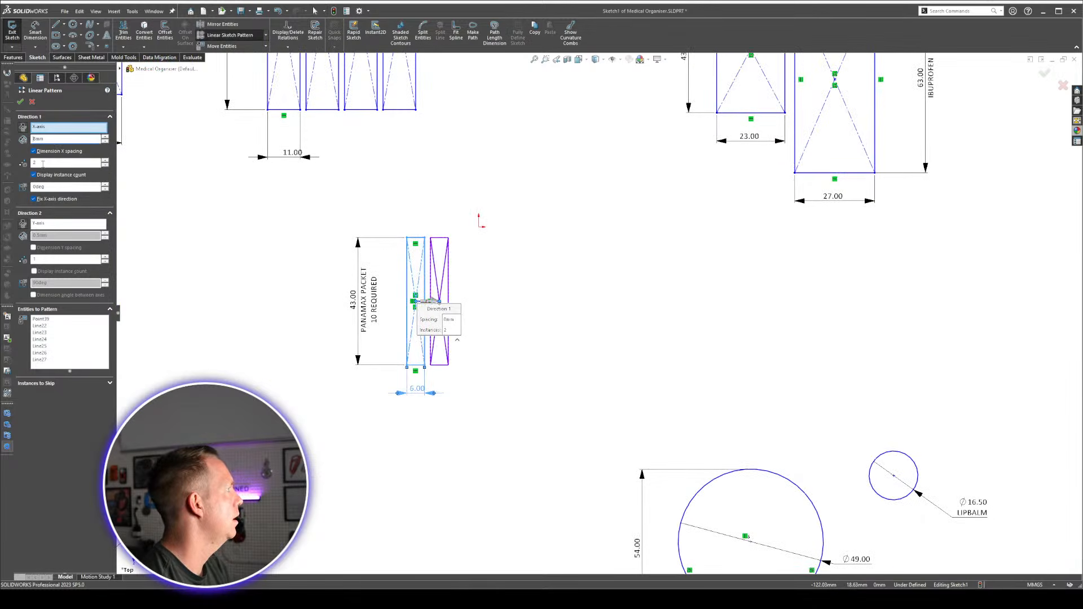
pyautogui.doubleClick(43, 164)
pyautogui.press('Return')
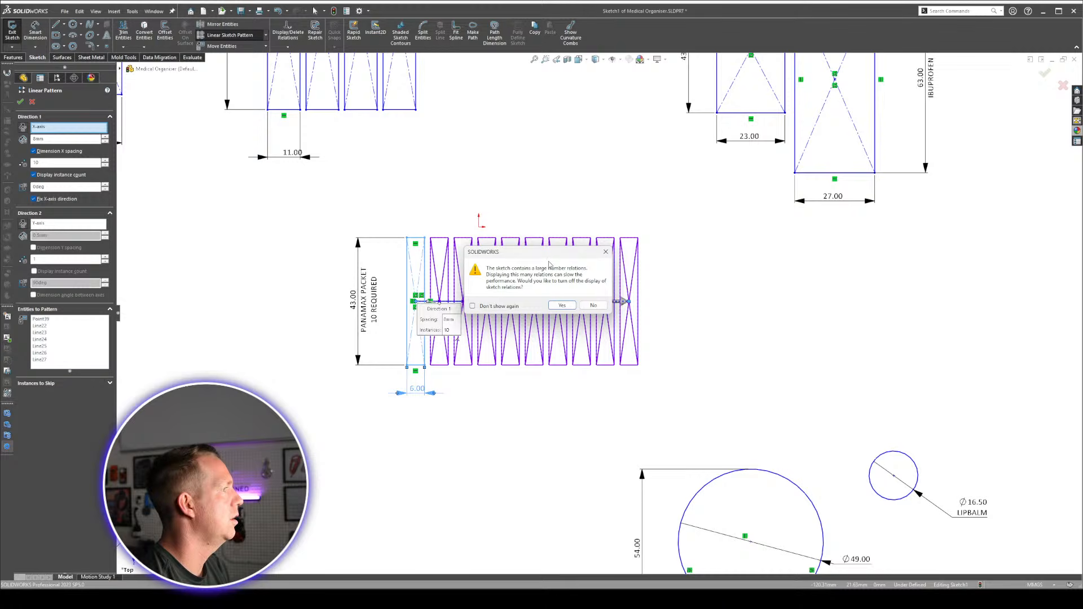
# Accept turning off the sketch relations display for the large sketch, and switch the relations display back on.
pyautogui.moveTo(550, 252); pyautogui.dragTo(555, 117)
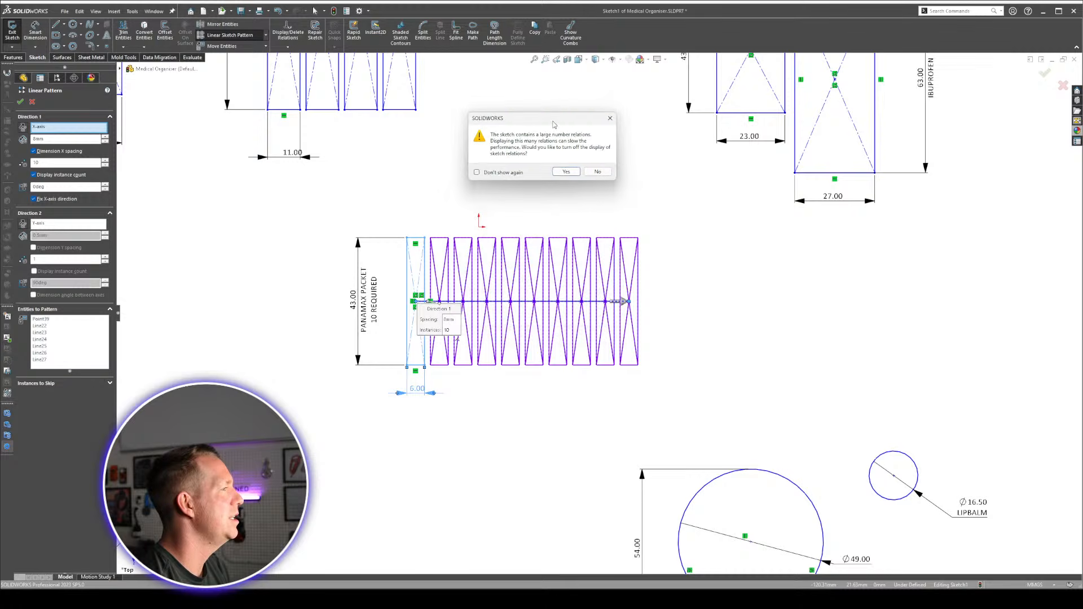
pyautogui.click(576, 174)
pyautogui.press('f')
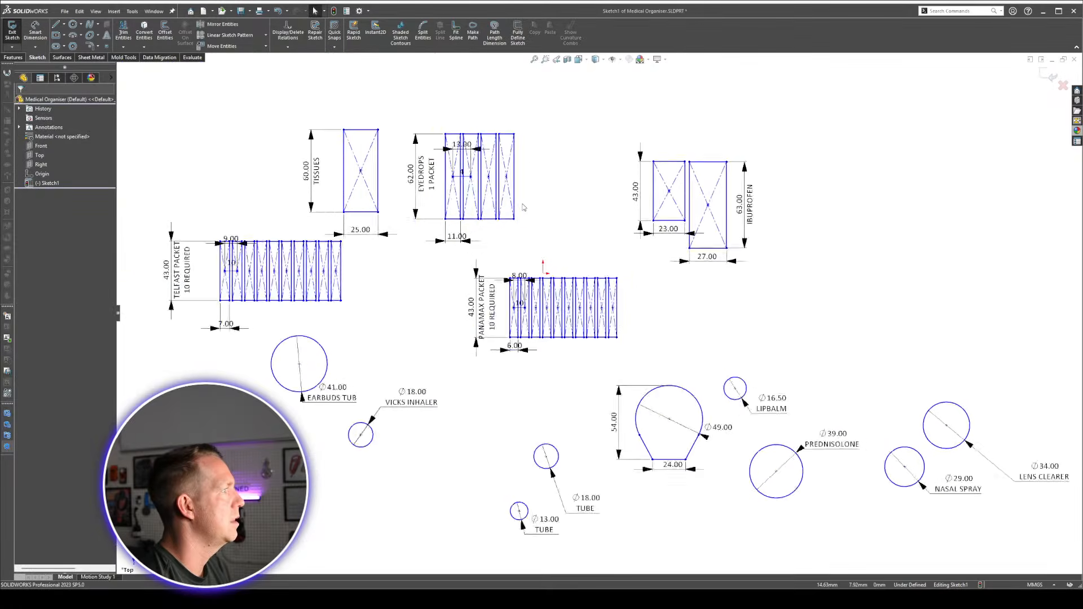
pyautogui.click(613, 59)
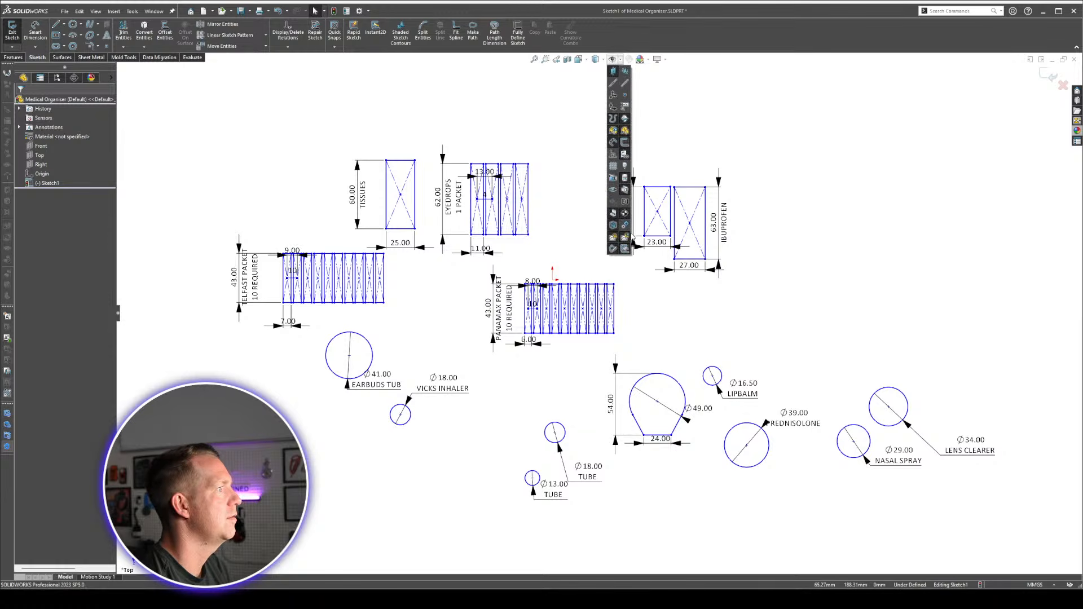
pyautogui.click(616, 152)
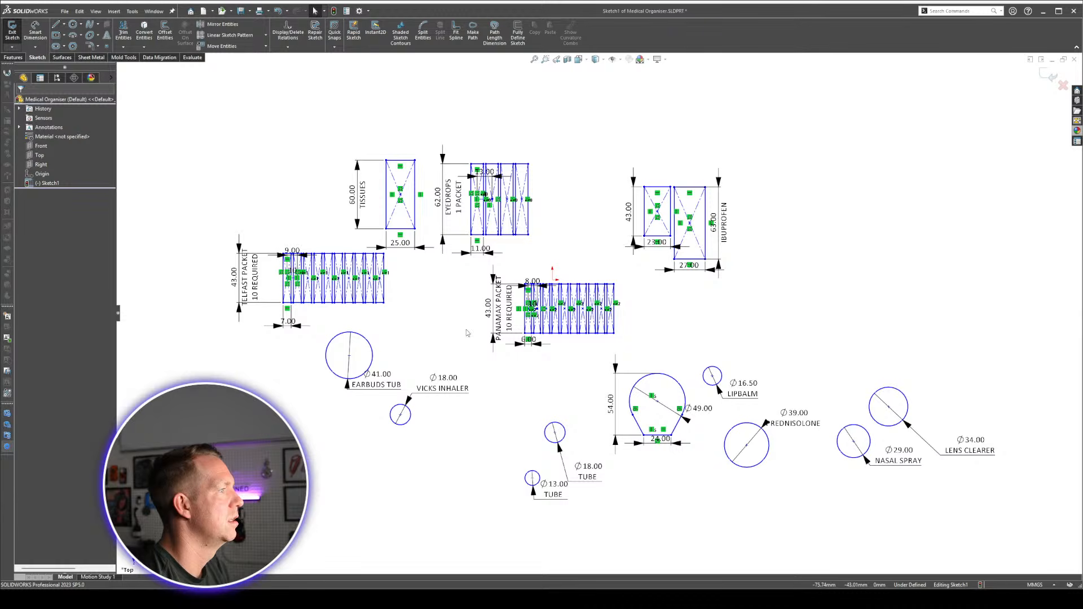
pyautogui.scroll(-1, 583, 348)
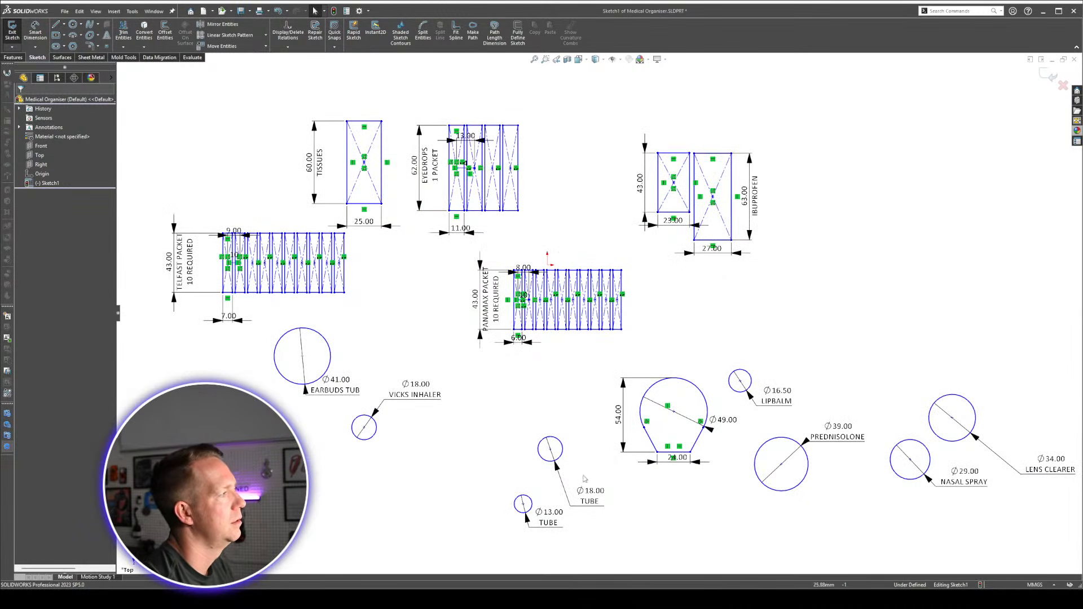
# Exit and reopen Sketch1, suppress future prompts about the large number of relations, and decline turning off their display.
pyautogui.click(1045, 82)
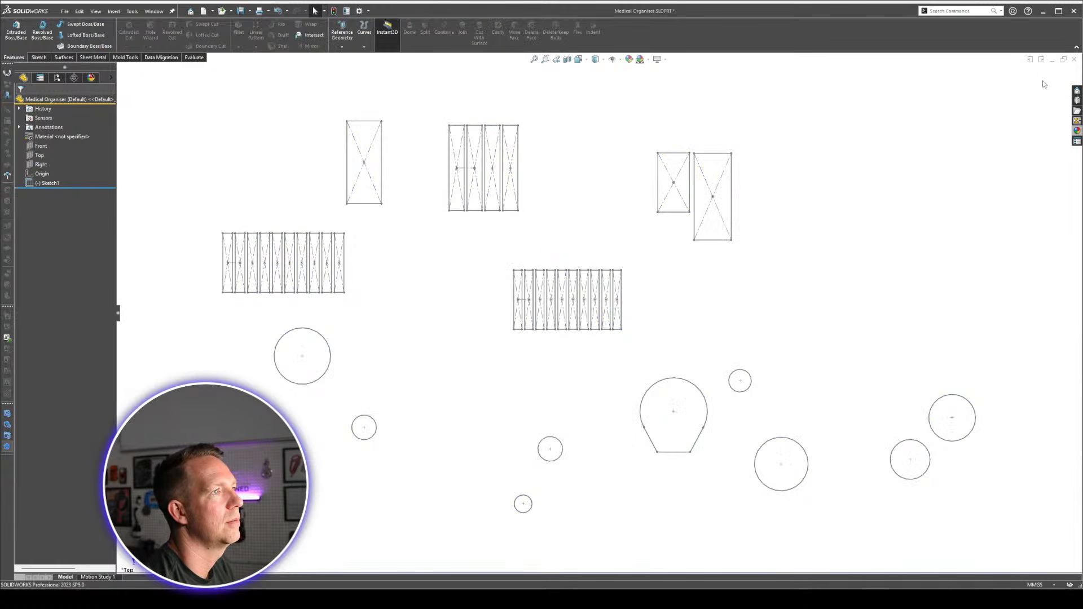
pyautogui.click(59, 184)
pyautogui.click(45, 160)
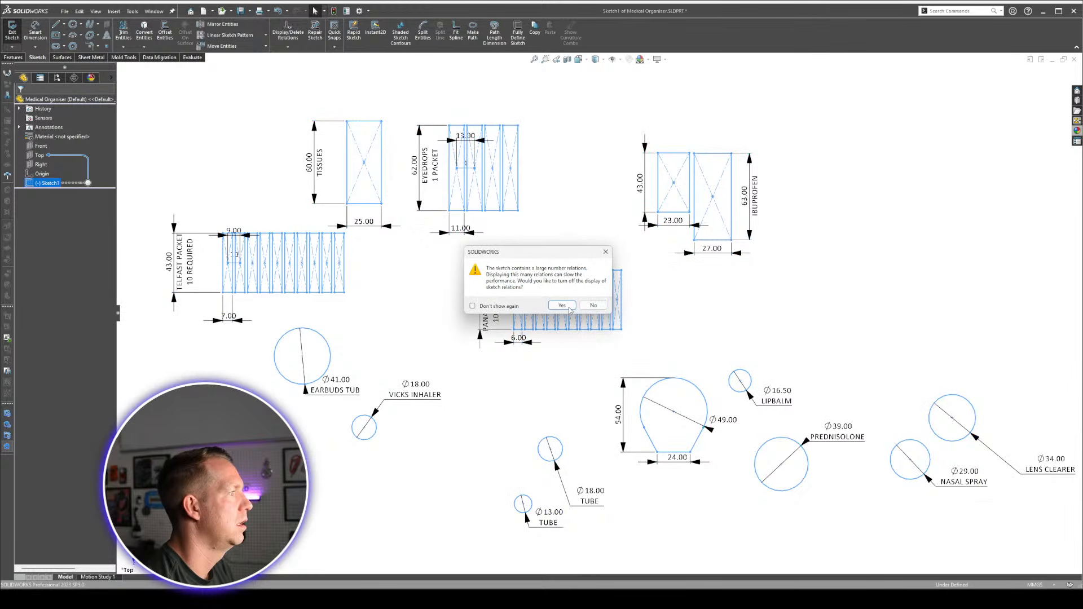
pyautogui.click(511, 309)
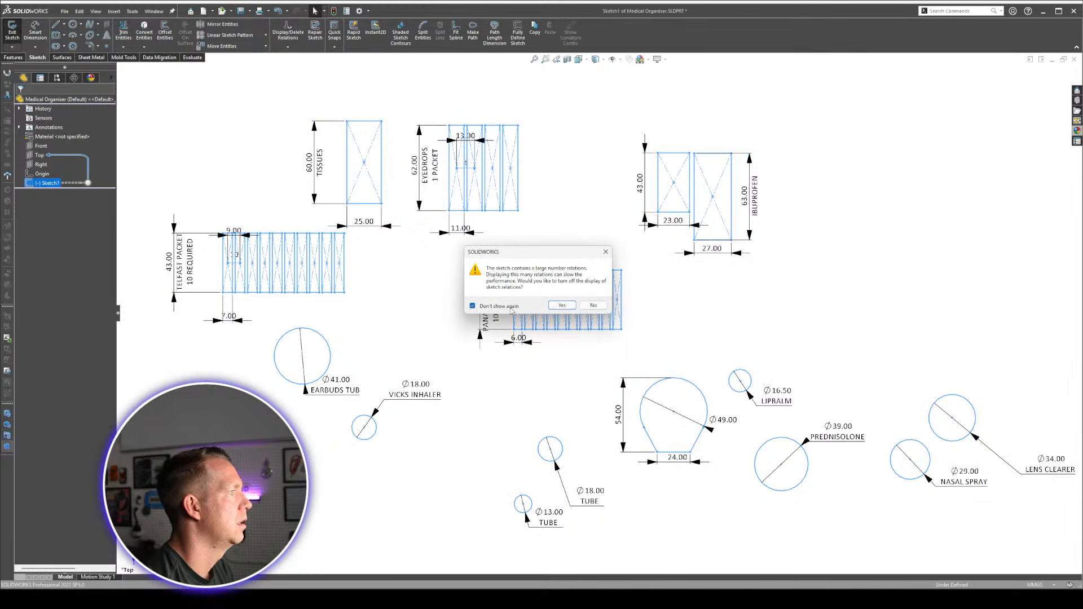
pyautogui.click(587, 307)
pyautogui.scroll(-4, 536, 313)
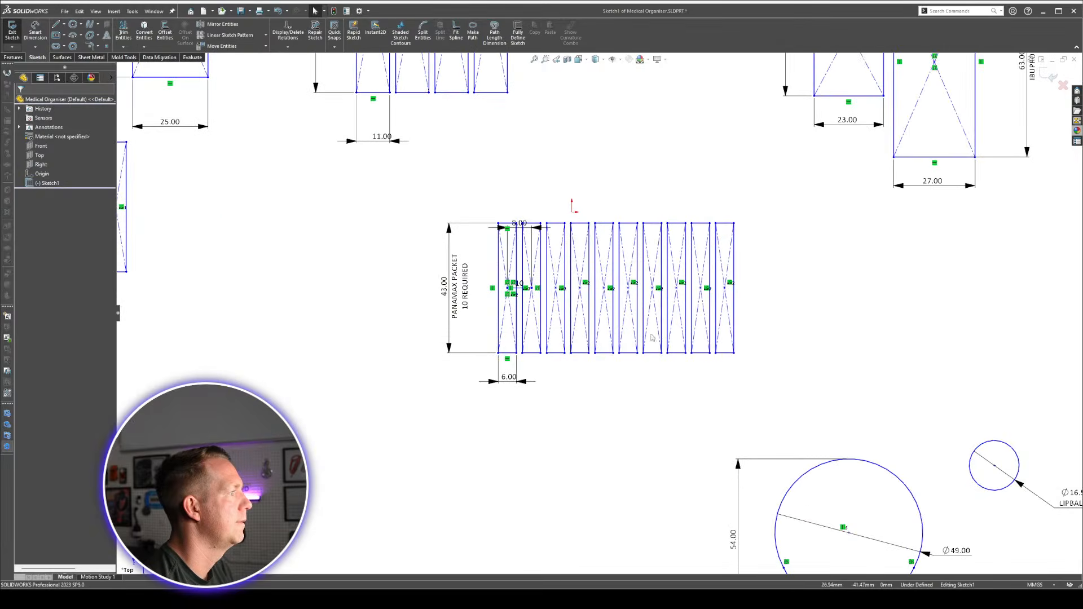
# Move the PANAMAX PACKET pattern beside the TELFAST PACKET pattern, level with it.
pyautogui.scroll(4, 650, 338)
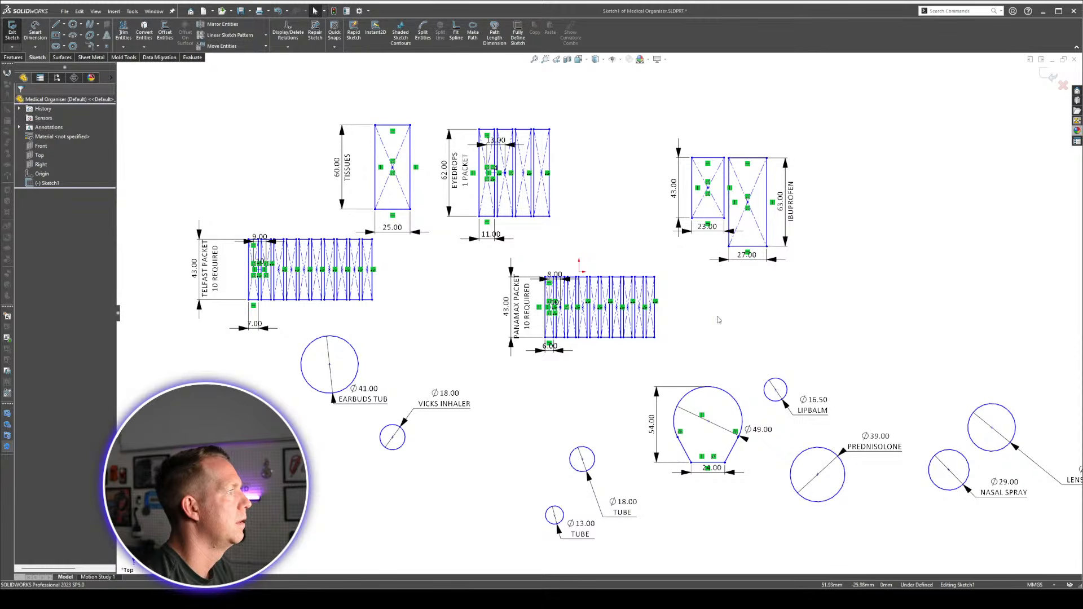
pyautogui.moveTo(655, 307); pyautogui.dragTo(508, 290)
pyautogui.click(593, 368)
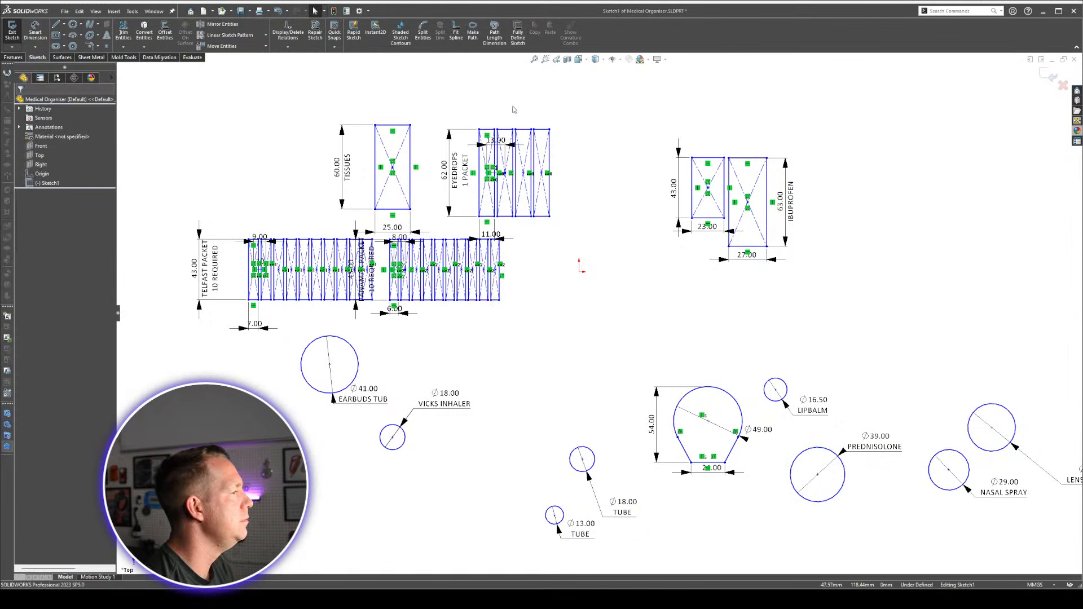
# Align the centre point of the IBUPROFEN rectangle horizontally with the centre point of the adjacent 43 × 23 mm rectangle.
pyautogui.scroll(-2, 464, 143)
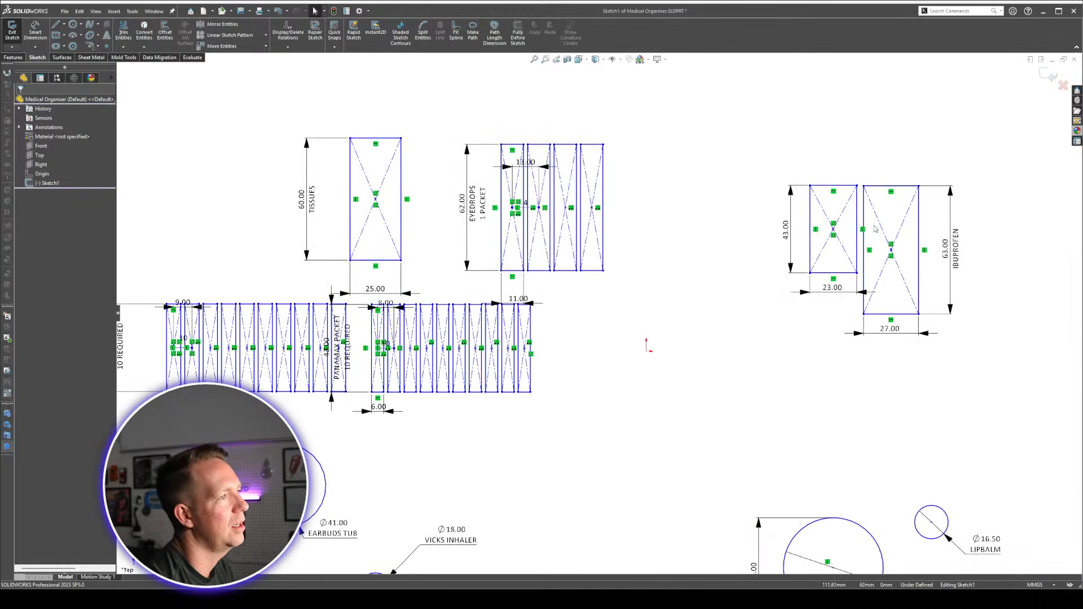
pyautogui.scroll(-2, 907, 192)
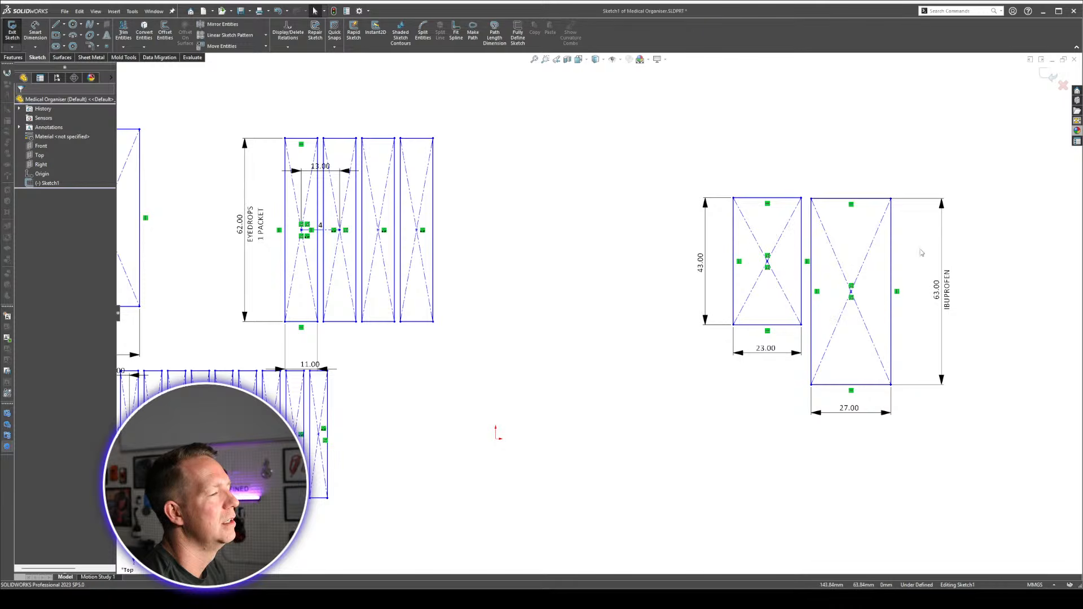
pyautogui.click(768, 262)
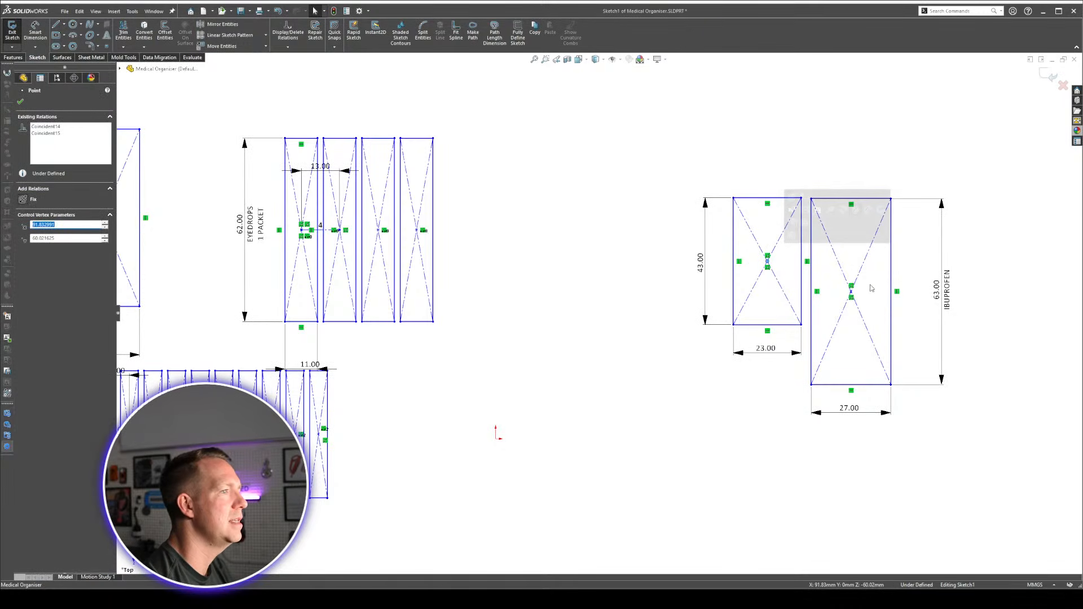
pyautogui.scroll(2, 589, 333)
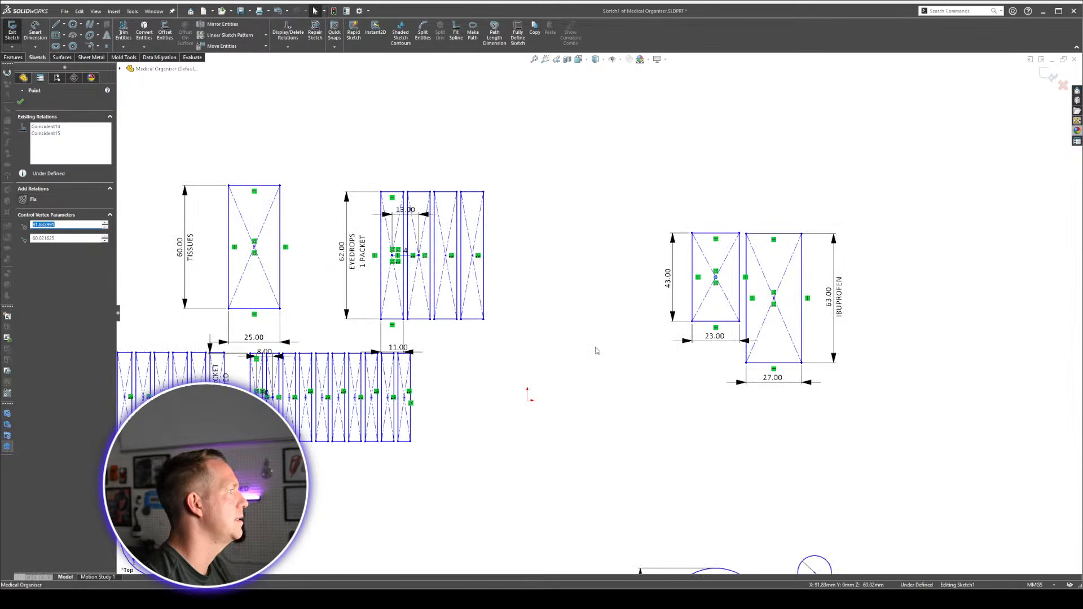
pyautogui.scroll(-2, 760, 305)
pyautogui.press('Escape')
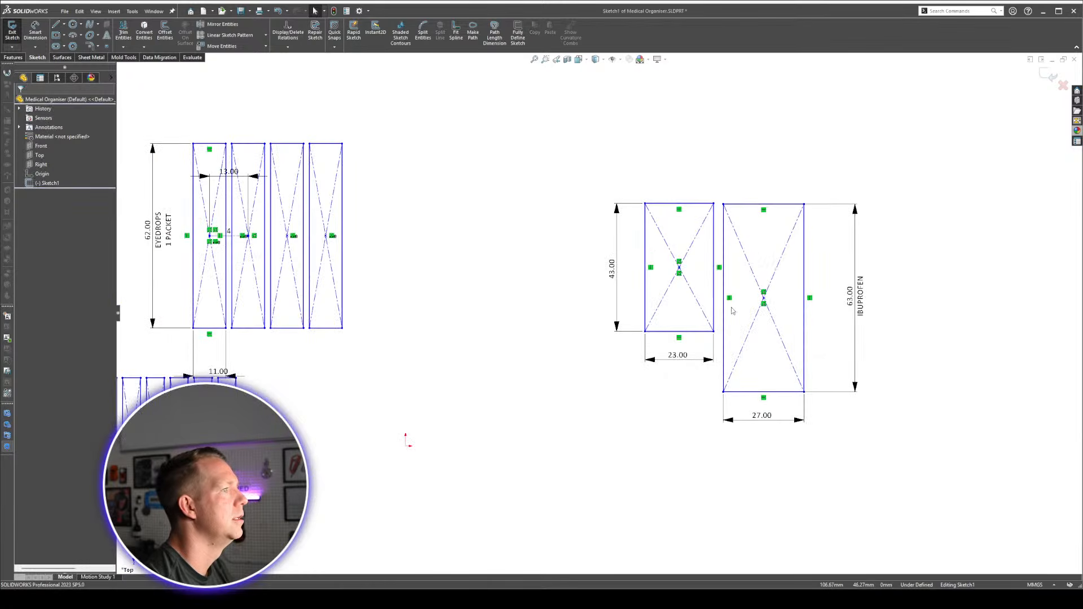
pyautogui.click(765, 299)
pyautogui.keyDown('ctrl'); pyautogui.click(679, 268); pyautogui.keyUp('ctrl')
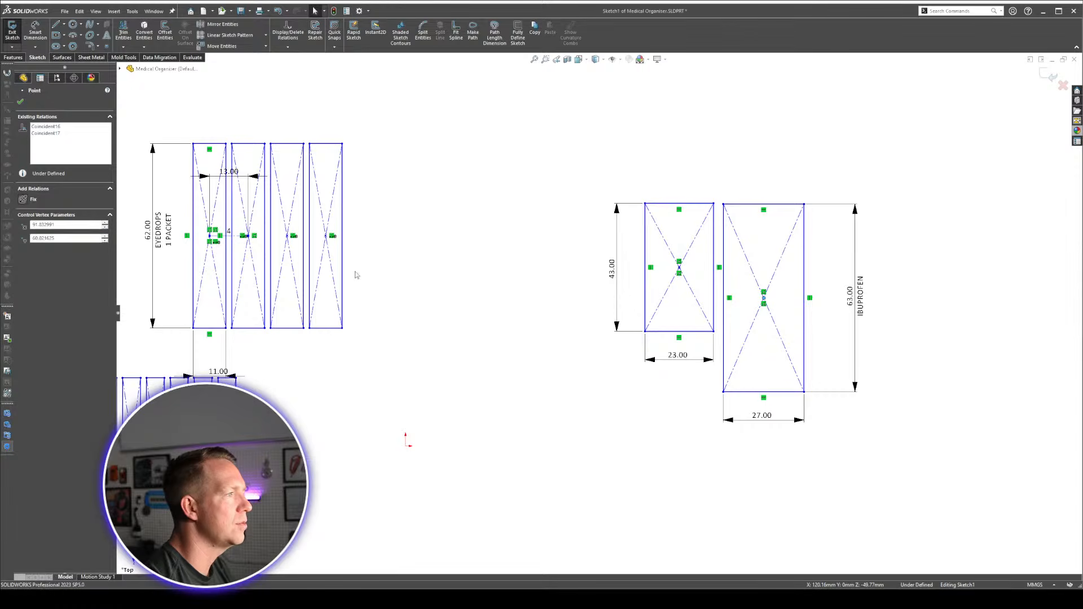
pyautogui.click(33, 246)
pyautogui.click(520, 189)
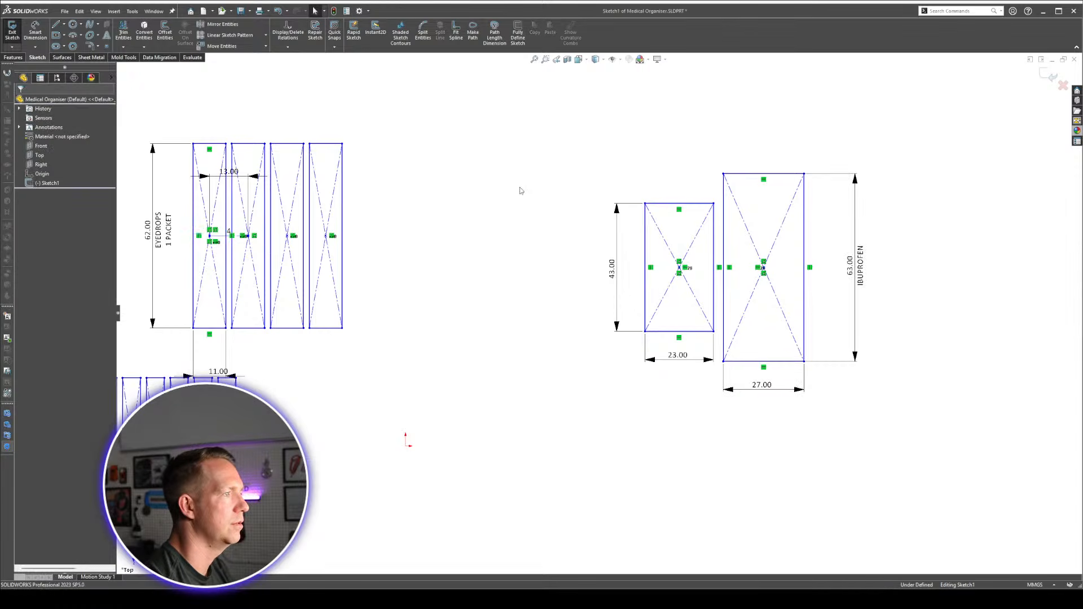
# Dimension the gap between the facing sides of the IBUPROFEN rectangle and its neighbour as 2 mm, and change it to 10 mm.
pyautogui.moveTo(654, 447); pyautogui.dragTo(656, 261, button='right')
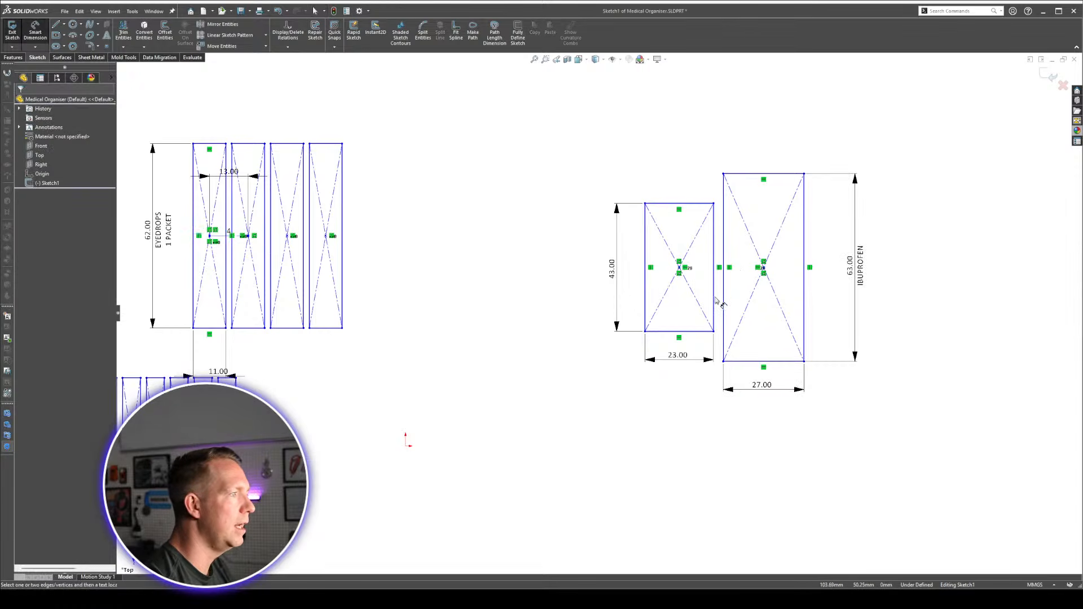
pyautogui.click(724, 299)
pyautogui.click(713, 265)
pyautogui.click(712, 135)
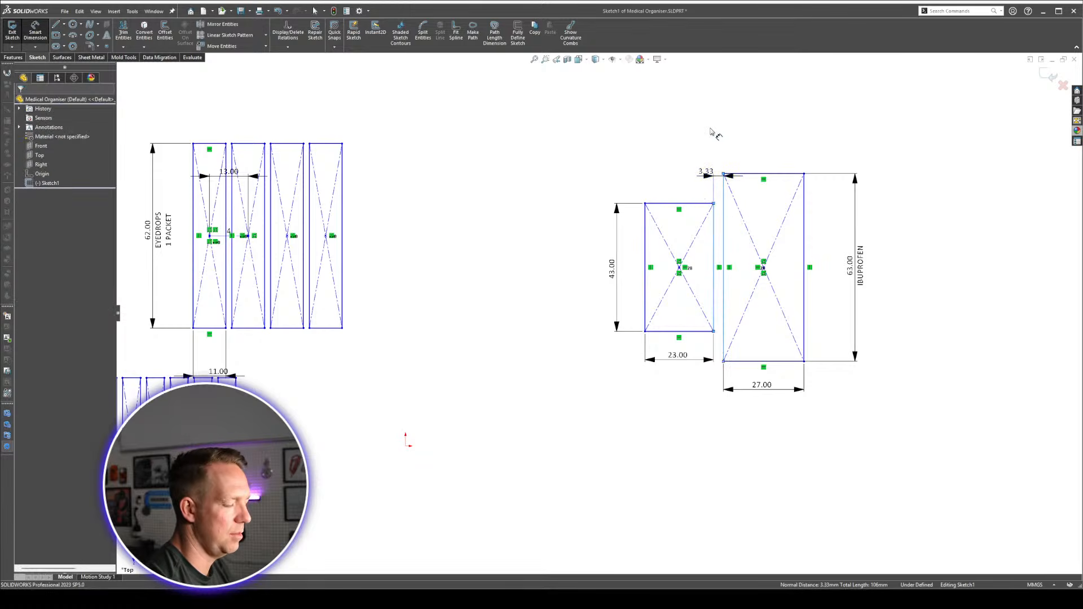
pyautogui.press('Return')
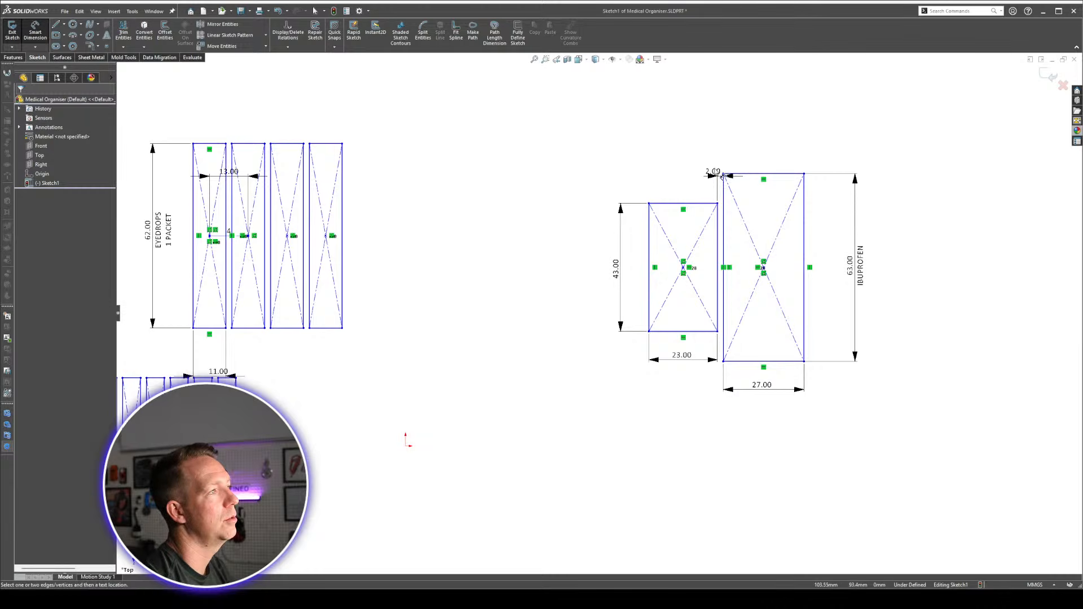
pyautogui.doubleClick(713, 171)
pyautogui.press('Return')
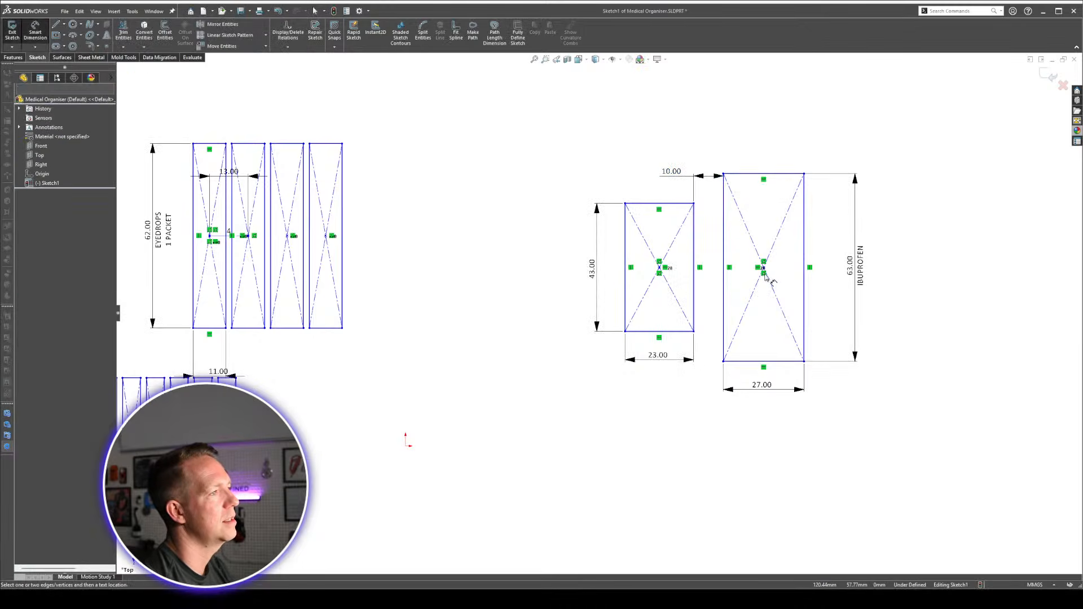
# Move the IBUPROFEN rectangle and its linked neighbour farther away from the EYEDROPS pattern.
pyautogui.moveTo(765, 267); pyautogui.dragTo(820, 259)
pyautogui.click(557, 456)
pyautogui.scroll(5, 602, 309)
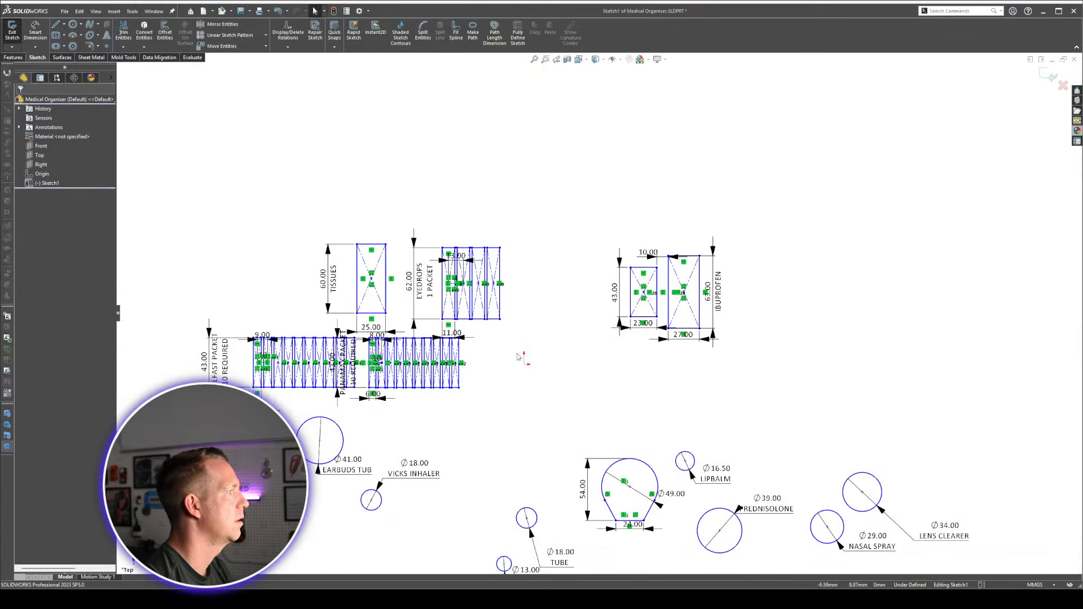
# Move the EYEDROPS pattern up and closer to the TISSUES rectangle, clear of the PANAMAX PACKET pattern.
pyautogui.scroll(-2, 511, 340)
pyautogui.scroll(-1, 444, 257)
pyautogui.moveTo(510, 247)
pyautogui.mouseDown()
pyautogui.moveTo(616, 268)
pyautogui.moveTo(606, 212)
pyautogui.moveTo(446, 176)
pyautogui.moveTo(461, 201)
pyautogui.mouseUp()
pyautogui.click(494, 355)
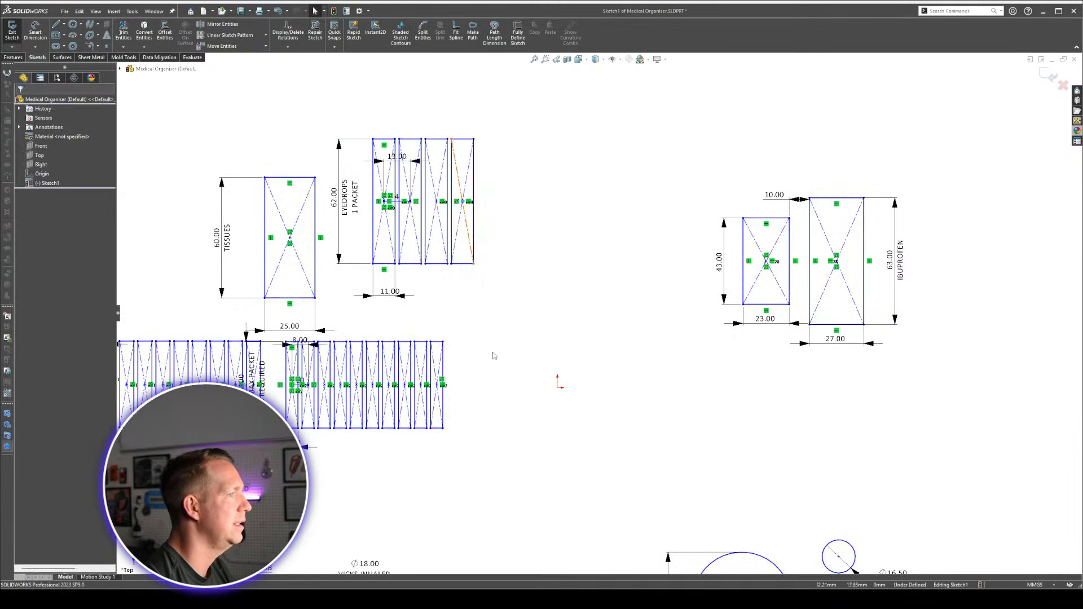
# Move the IBUPROFEN rectangle and its linked neighbour upward and closer to the EYEDROPS pattern.
pyautogui.scroll(5, 789, 435)
pyautogui.scroll(-2, 581, 483)
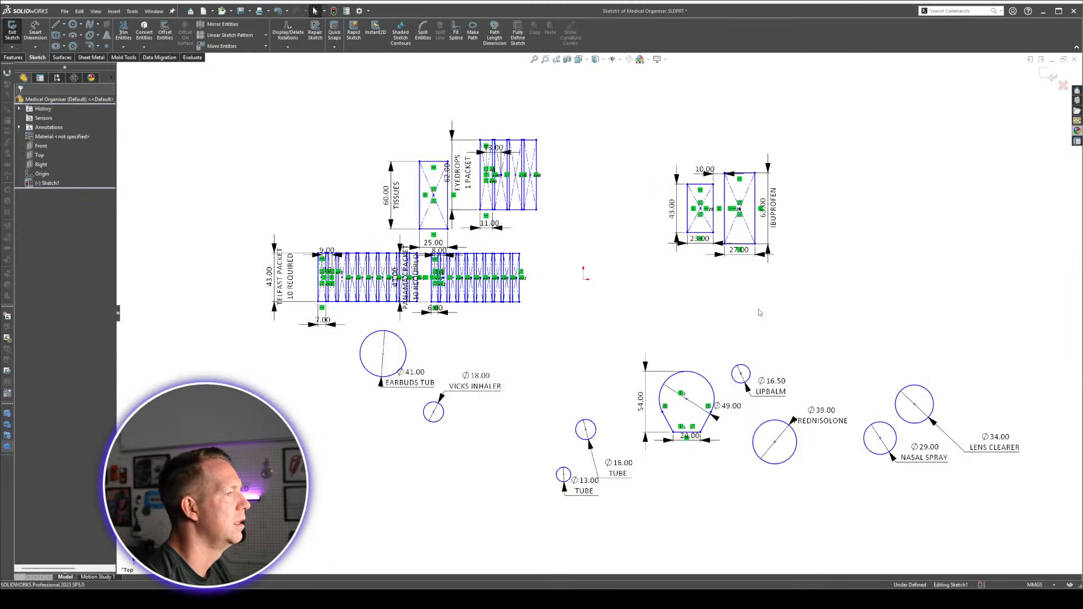
pyautogui.scroll(-2, 536, 242)
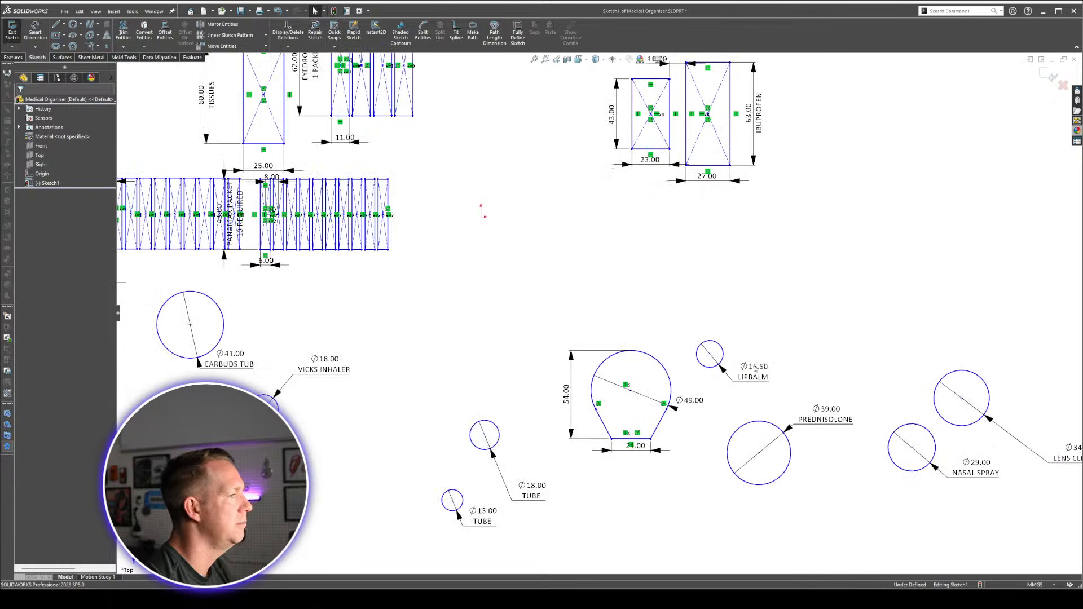
pyautogui.scroll(2, 483, 155)
pyautogui.scroll(-2, 483, 155)
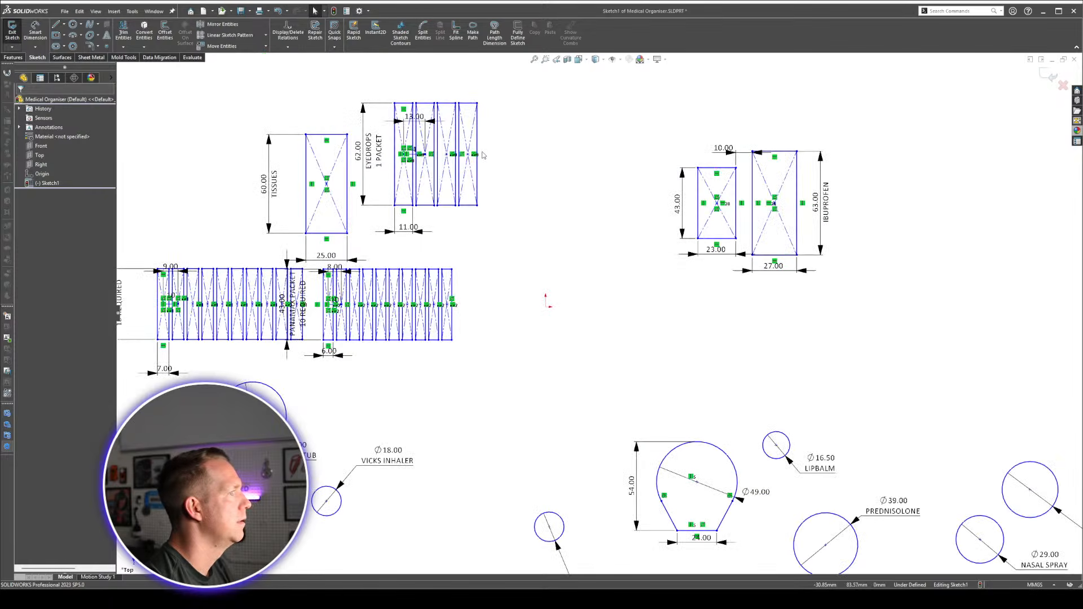
pyautogui.moveTo(718, 205); pyautogui.dragTo(651, 133)
pyautogui.click(574, 284)
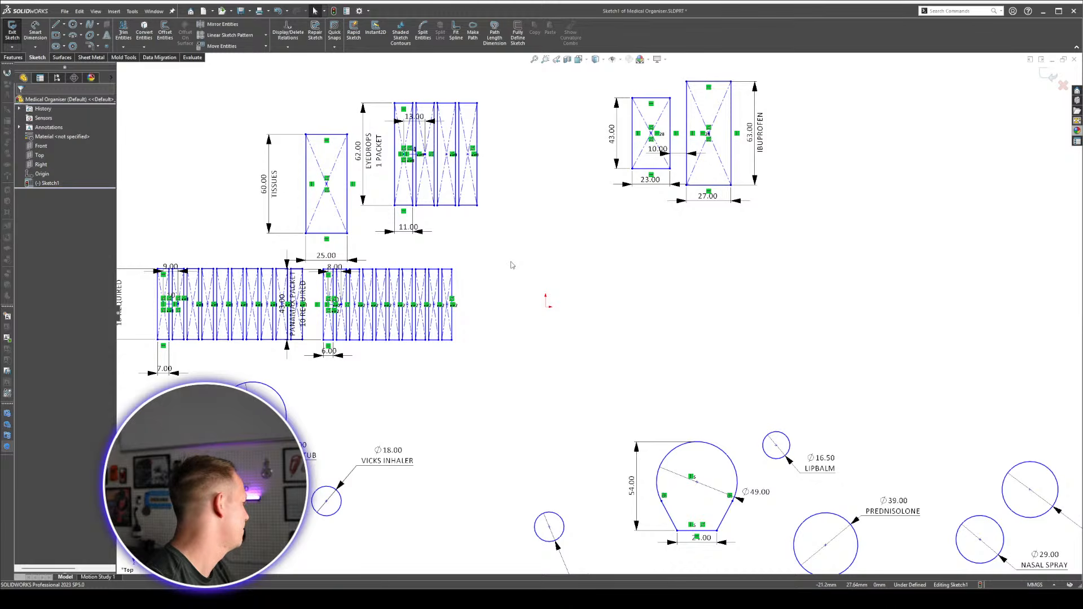
# Move the TISSUES rectangle up and away from the EYEDROPS pattern, clear of the packet patterns below it.
pyautogui.moveTo(327, 184); pyautogui.dragTo(304, 145)
pyautogui.click(514, 283)
pyautogui.scroll(1, 389, 406)
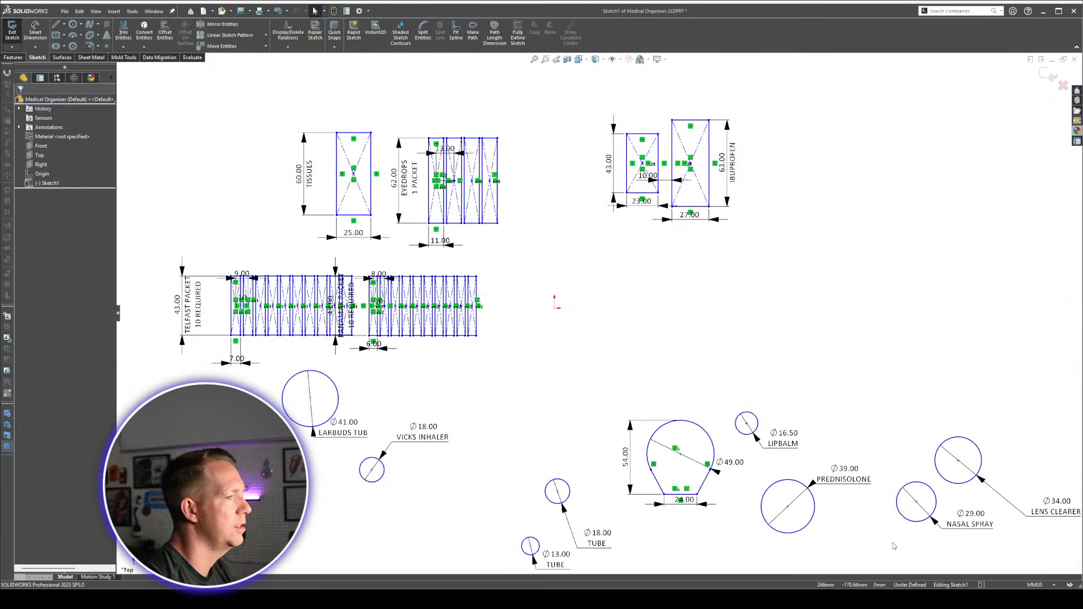
# Move the LENS CLEARER and NASAL SPRAY circles up and inward, above the LIPBALM and PREDNISOLONE circles.
pyautogui.scroll(-1, 903, 551)
pyautogui.scroll(2, 938, 526)
pyautogui.scroll(-2, 910, 417)
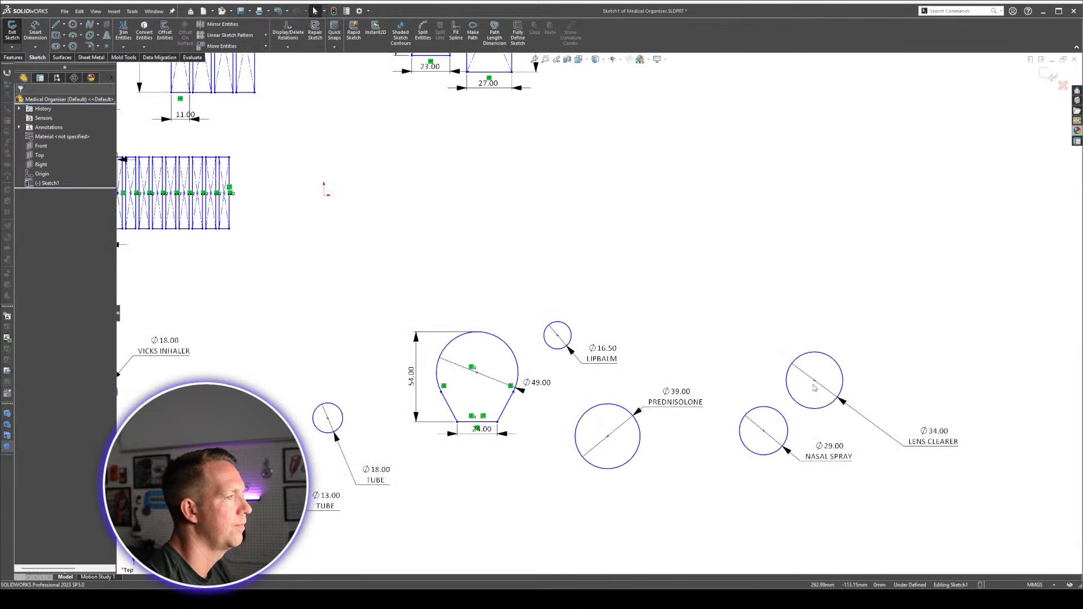
pyautogui.moveTo(814, 381); pyautogui.dragTo(665, 229)
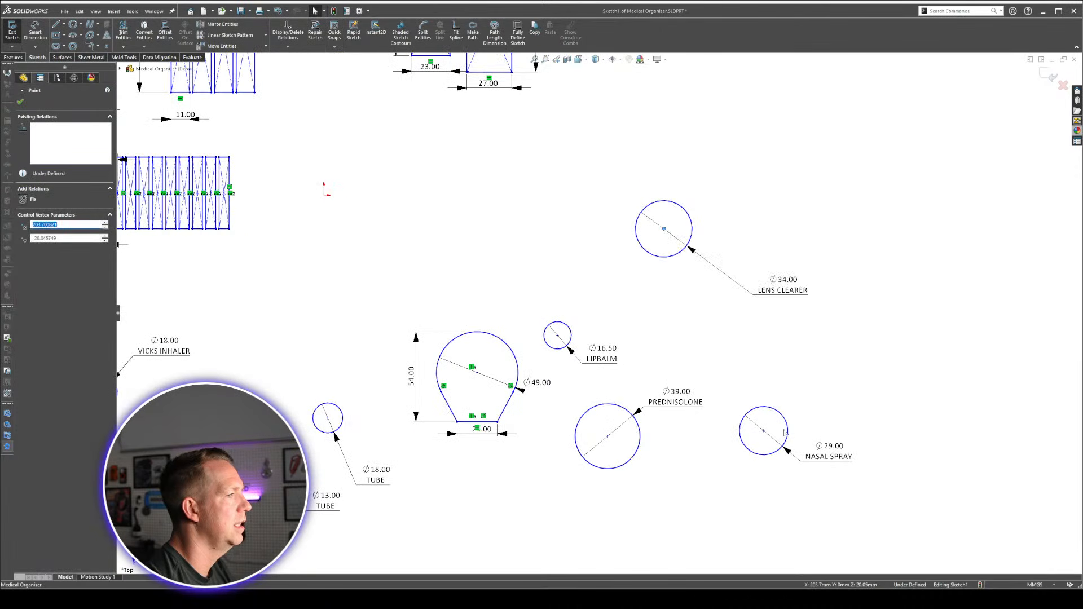
pyautogui.moveTo(763, 431); pyautogui.dragTo(599, 272)
# Move the EARBUDS TUB circle farther below the TELFAST PACKET pattern and the VICKS INHALER circle below the IBUPROFEN rectangle pair.
pyautogui.scroll(3, 702, 375)
pyautogui.scroll(-1, 702, 375)
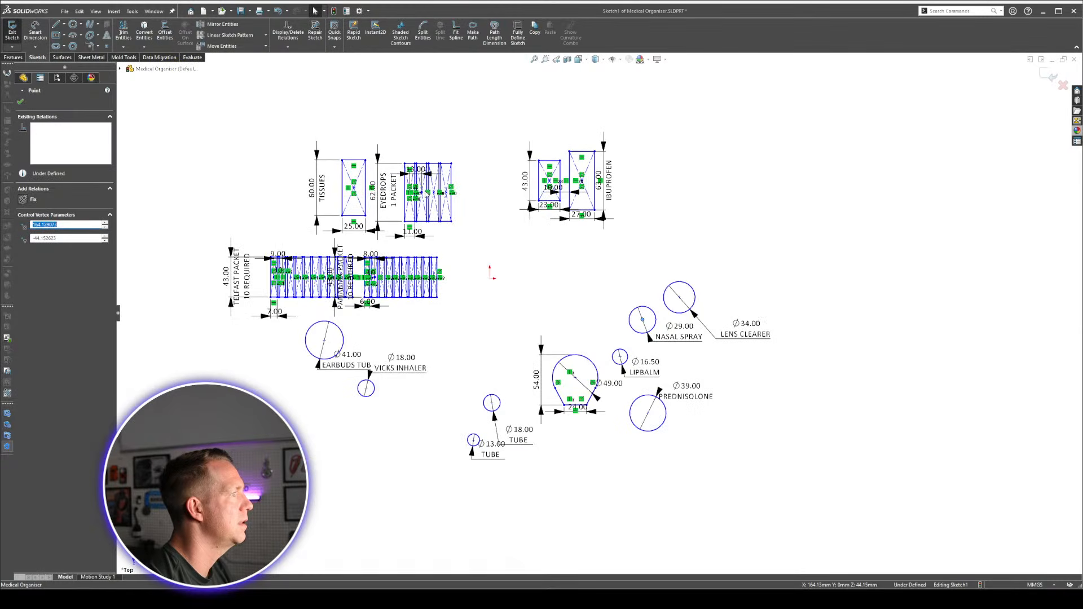
pyautogui.scroll(-1, 503, 243)
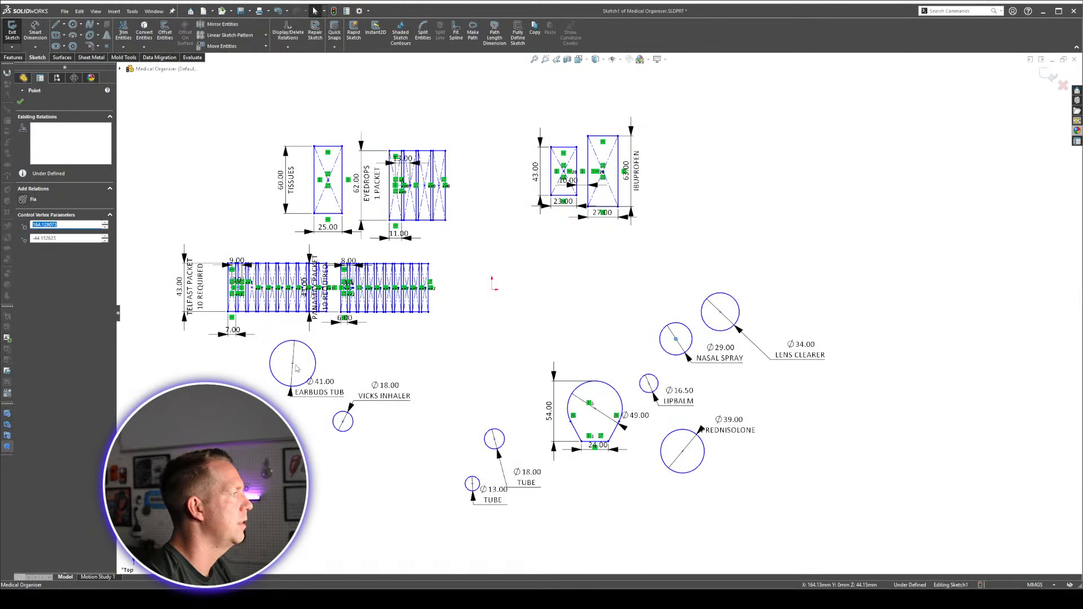
pyautogui.moveTo(295, 368); pyautogui.dragTo(322, 470)
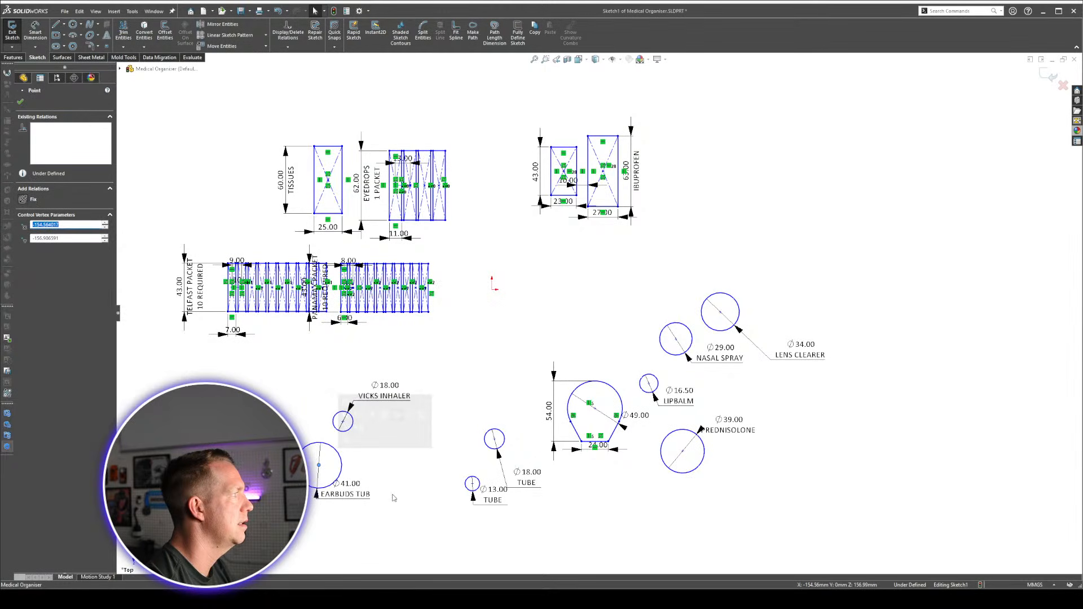
pyautogui.click(393, 498)
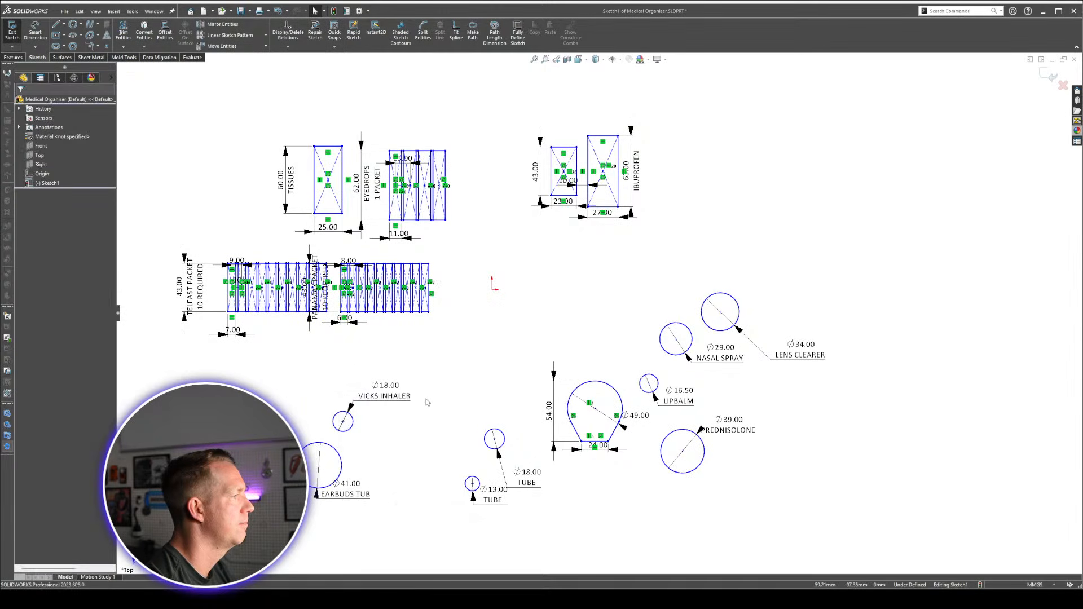
pyautogui.moveTo(343, 421); pyautogui.dragTo(603, 301)
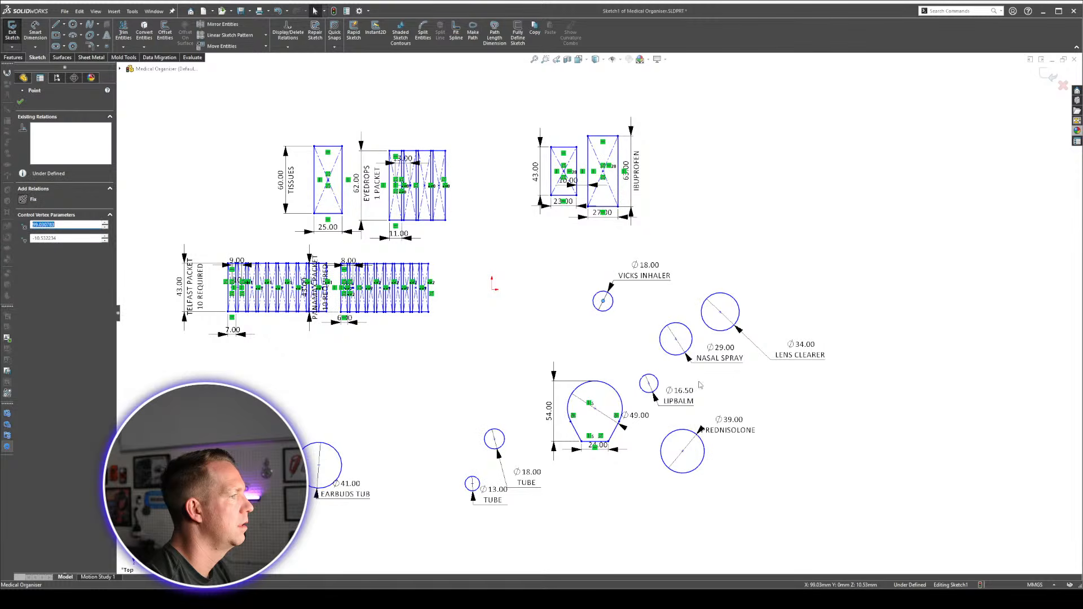
pyautogui.click(737, 389)
# Move the NASAL SPRAY and LENS CLEARER circles across to the EARBUDS TUB circle, below the packet patterns.
pyautogui.moveTo(676, 340)
pyautogui.mouseDown()
pyautogui.moveTo(459, 399)
pyautogui.moveTo(297, 411)
pyautogui.moveTo(319, 465)
pyautogui.mouseUp()
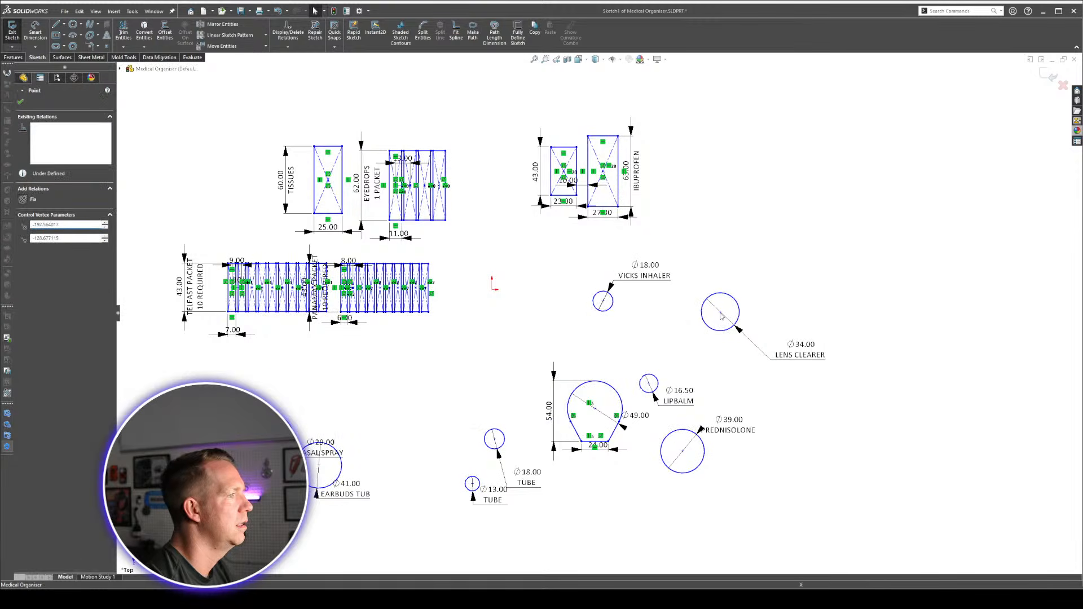
pyautogui.moveTo(720, 313); pyautogui.dragTo(340, 404)
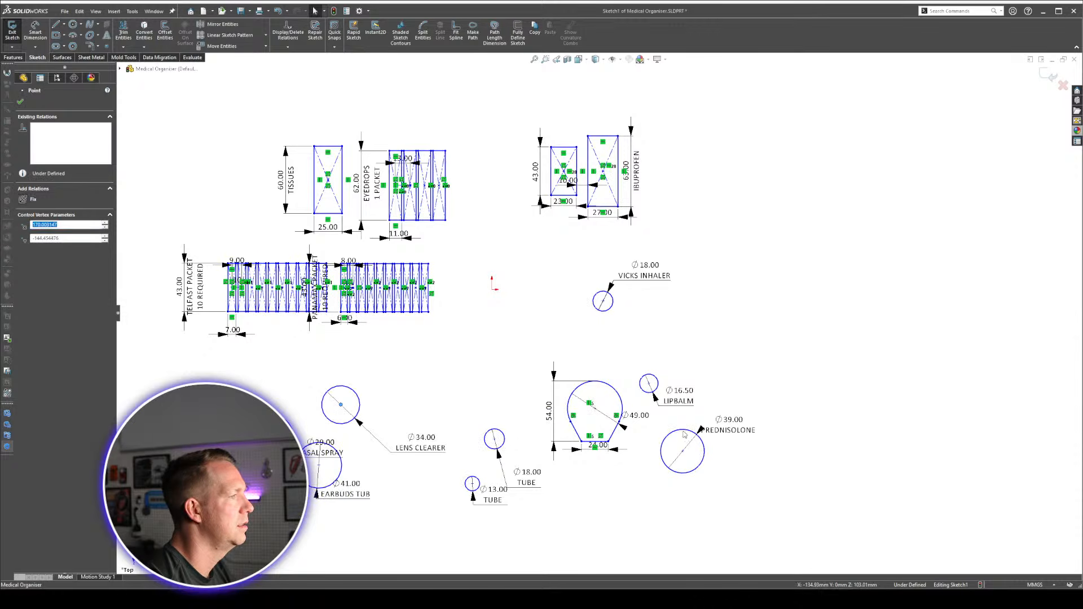
# Move the PREDNISOLONE circle up to the far side of the VICKS INHALER circle, and the LIPBALM circle down below the bulb-shaped outline.
pyautogui.moveTo(683, 450); pyautogui.dragTo(758, 268)
pyautogui.press('Escape')
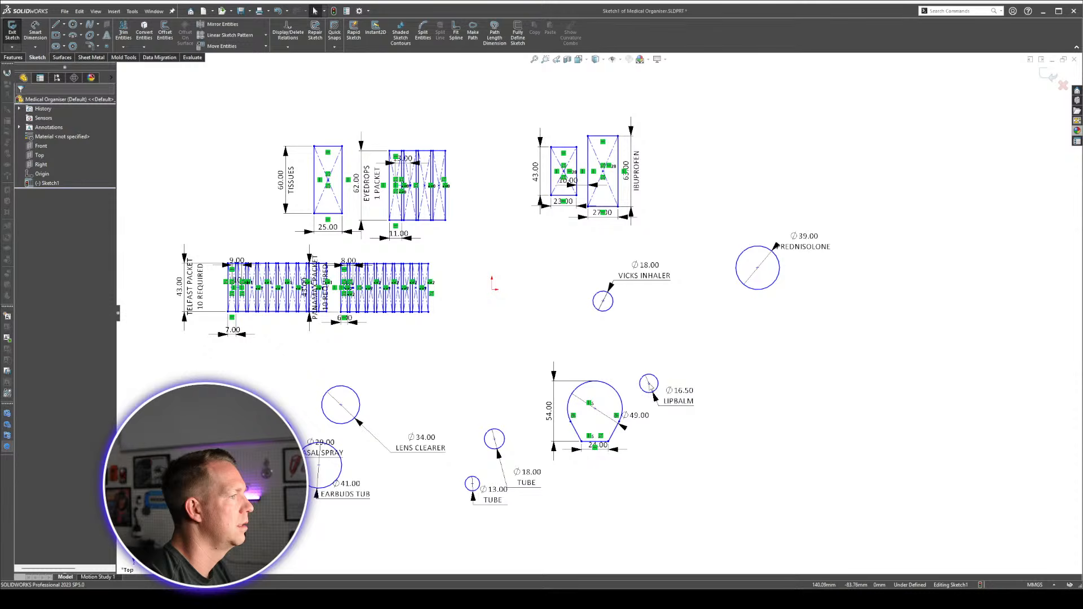
pyautogui.moveTo(649, 386); pyautogui.dragTo(697, 474)
pyautogui.press('Escape')
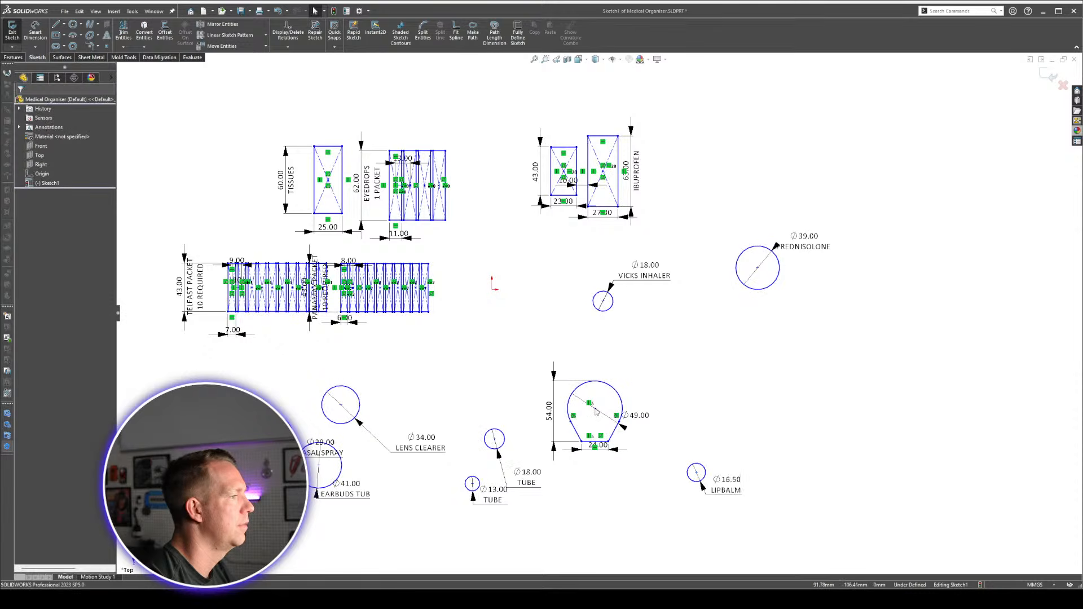
# Move the bulb-shaped outline above the LIPBALM circle and add the text PUFFER to its overall height dimension.
pyautogui.moveTo(595, 409); pyautogui.dragTo(719, 396)
pyautogui.scroll(-5, 761, 443)
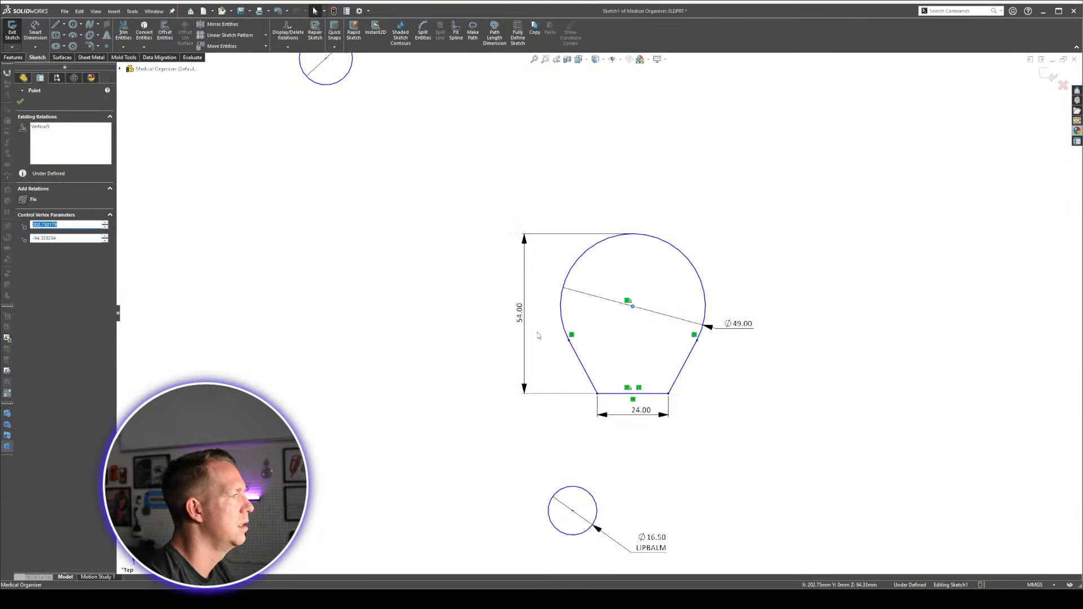
pyautogui.click(520, 313)
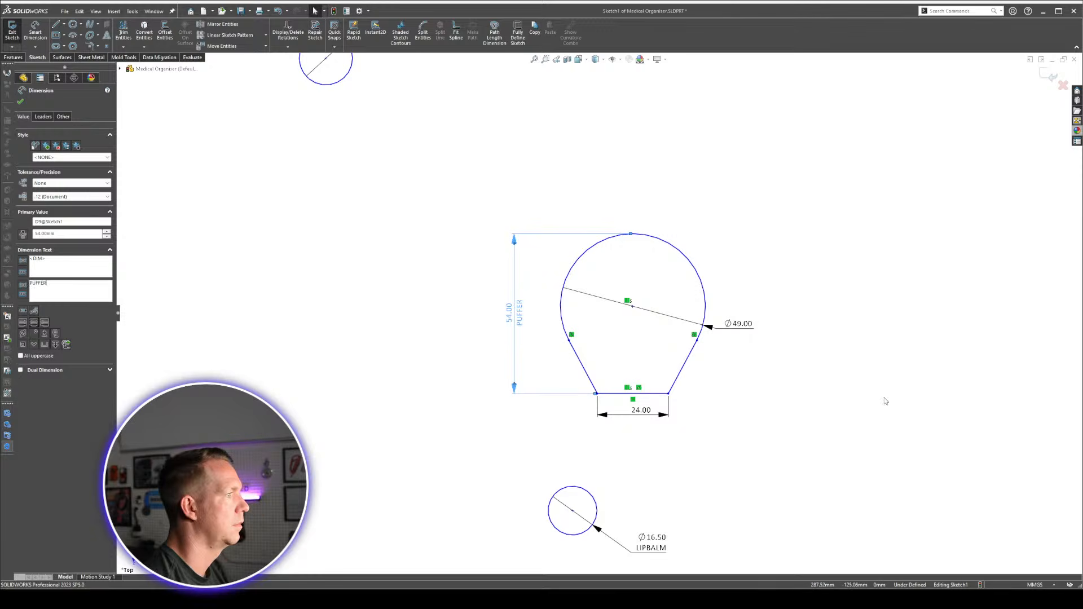
pyautogui.press('Escape')
# Group the two TUBE circles and the LIPBALM circle below the PUFFER outline, with the 18 mm TUBE and LIPBALM circles level.
pyautogui.scroll(5, 404, 387)
pyautogui.scroll(-2, 351, 407)
pyautogui.scroll(4, 418, 228)
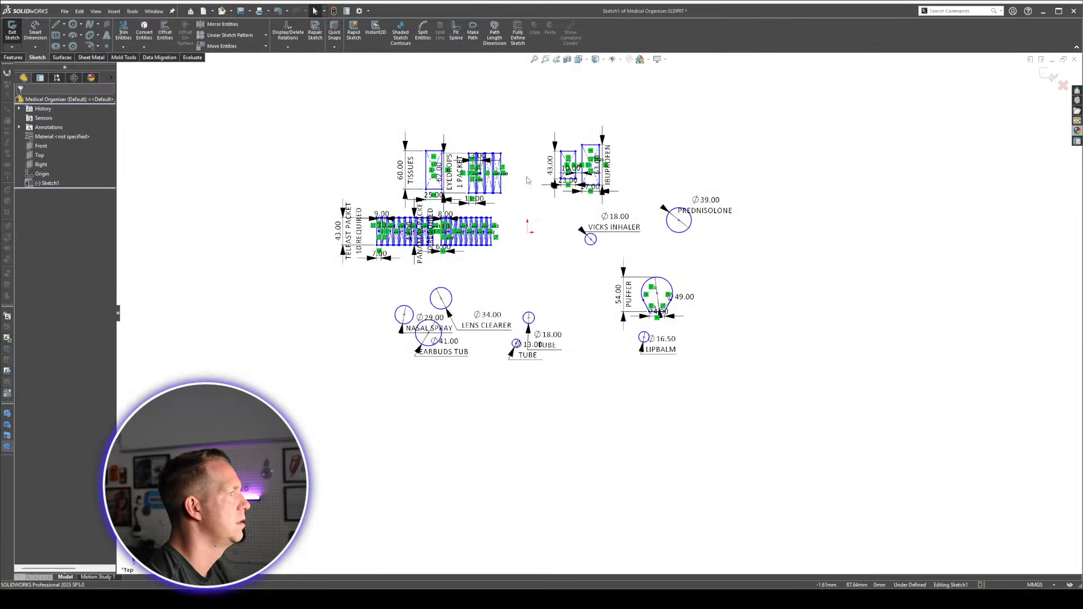
pyautogui.scroll(-3, 511, 146)
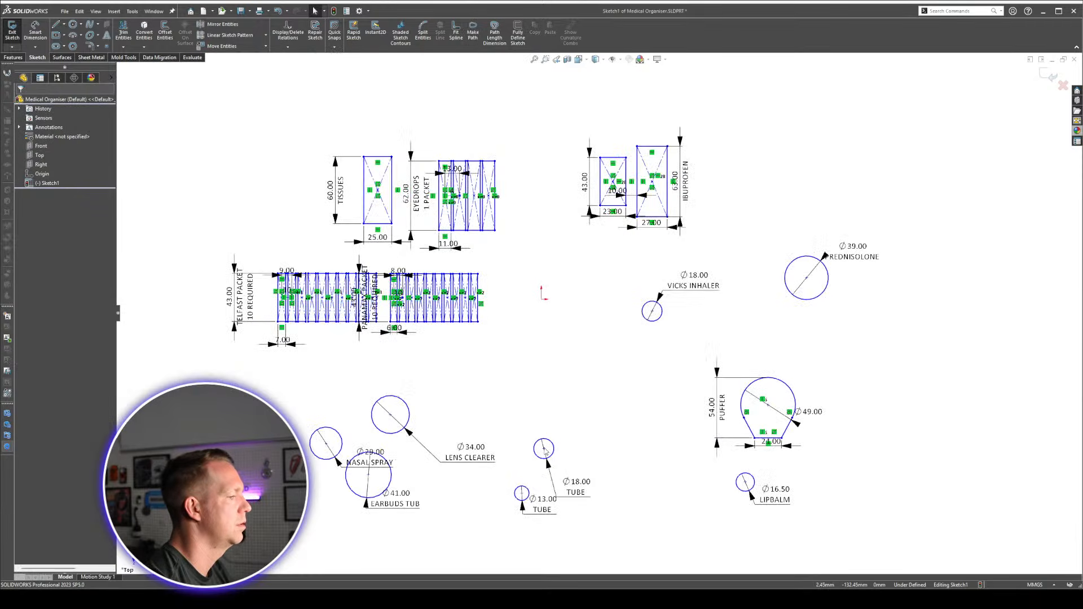
pyautogui.moveTo(544, 448); pyautogui.dragTo(657, 475)
pyautogui.moveTo(746, 482); pyautogui.dragTo(691, 475)
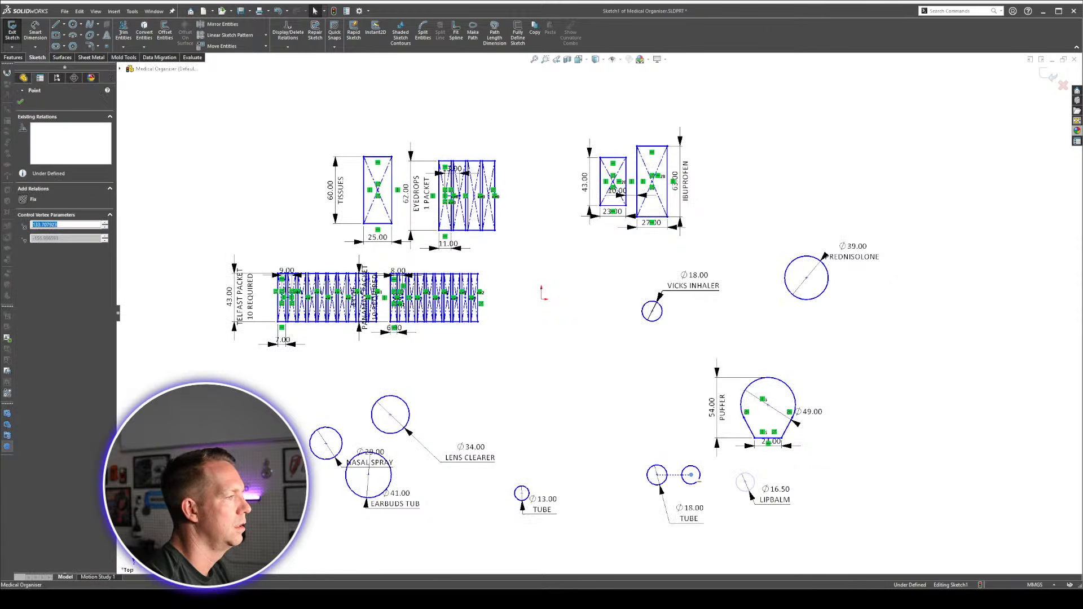
pyautogui.moveTo(522, 493); pyautogui.dragTo(638, 501)
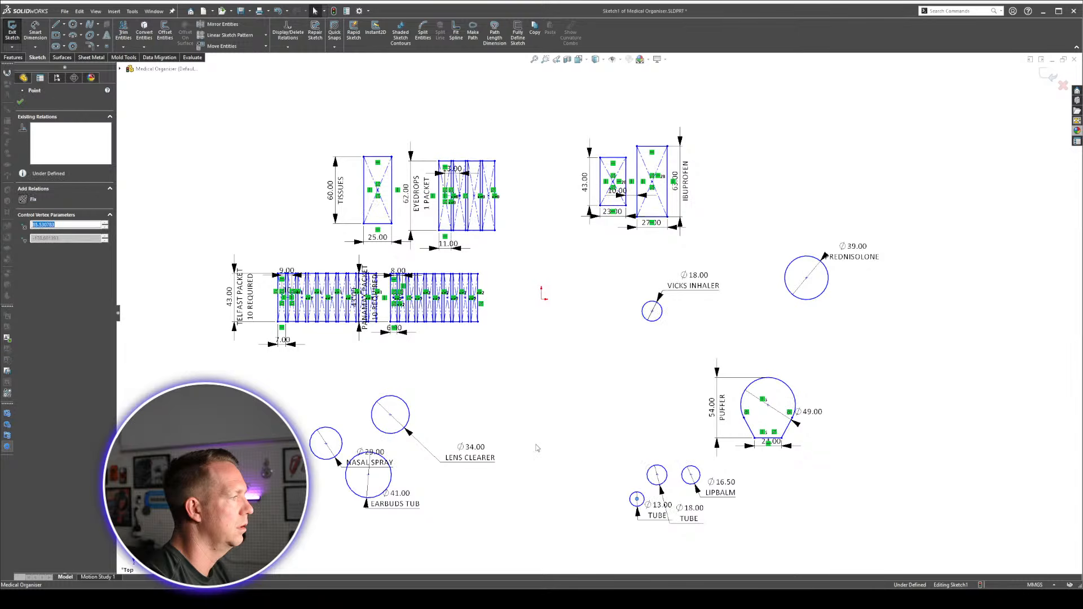
pyautogui.click(537, 448)
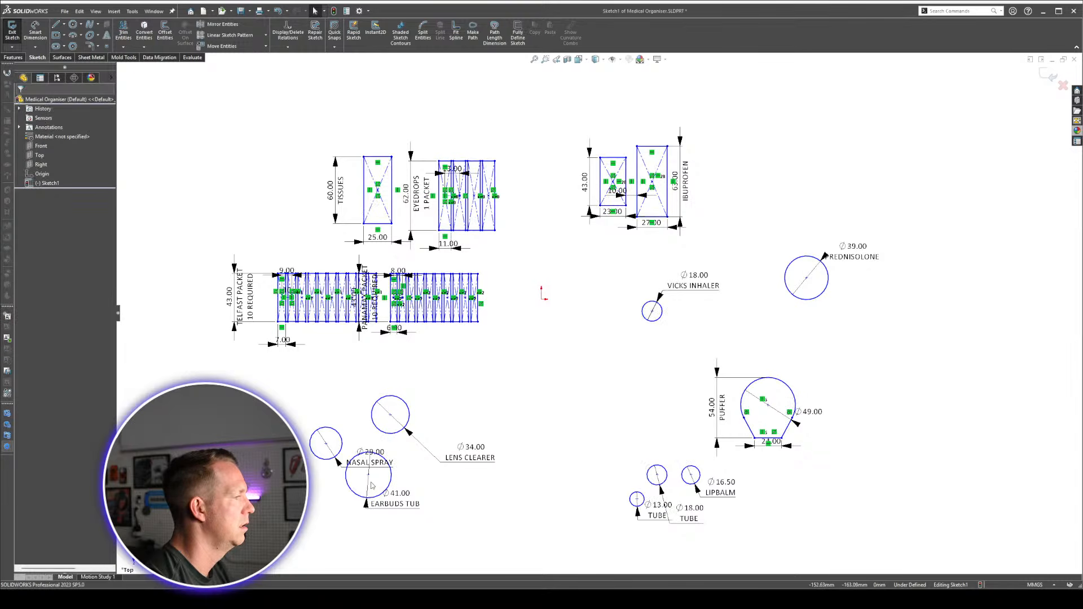
# Move the EARBUDS TUB circle down, clear of the NASAL SPRAY circle and its label.
pyautogui.moveTo(368, 475); pyautogui.dragTo(356, 536)
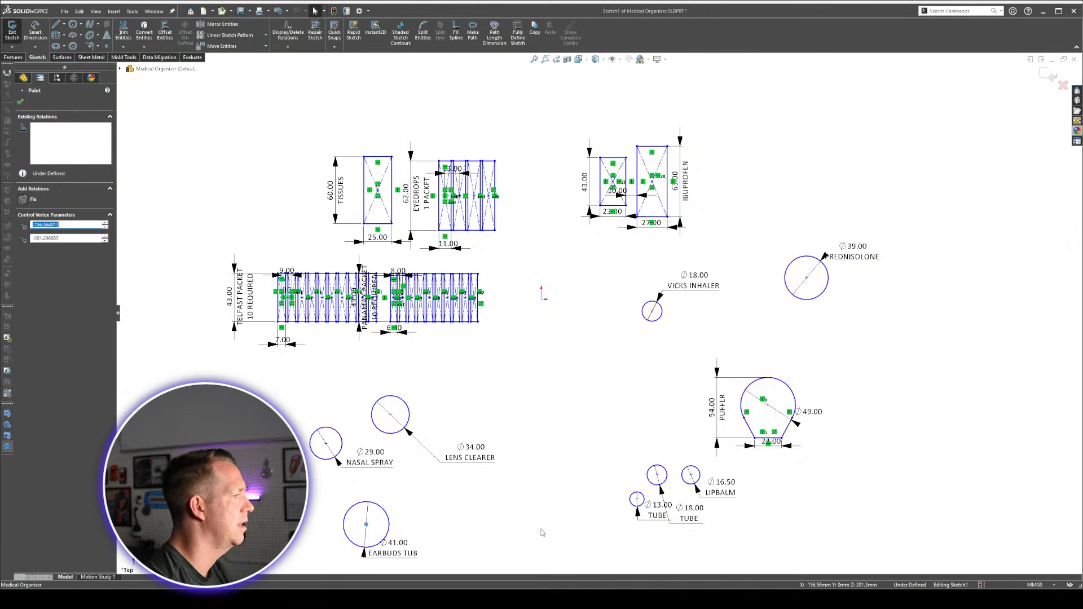
pyautogui.click(539, 512)
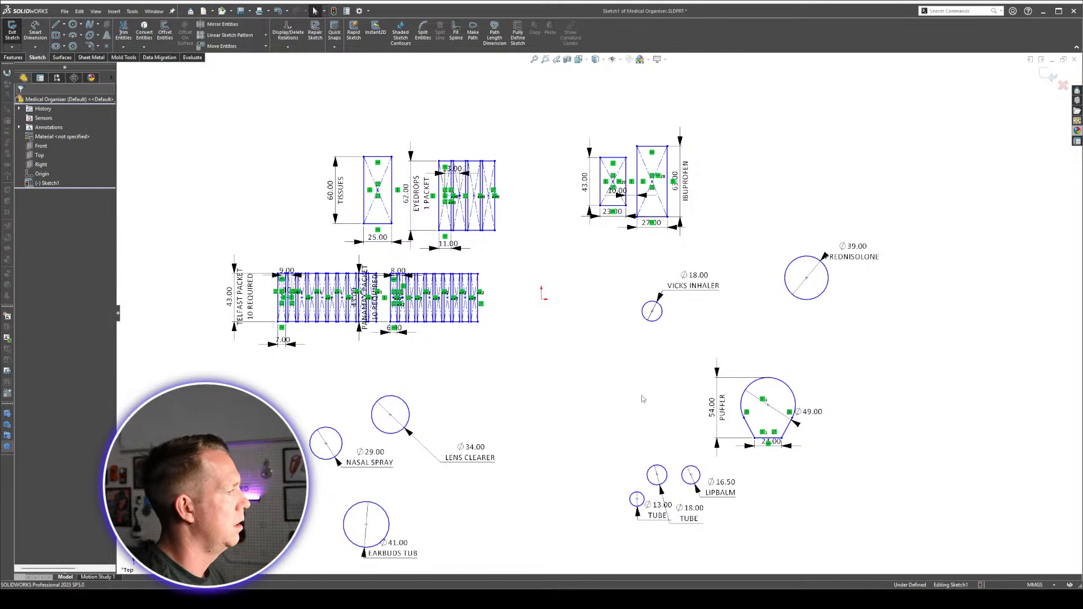
# Draw a 50 mm diameter circle beside the EARBUDS TUB circle, below the LENS CLEARER circle.
pyautogui.press('c')
pyautogui.click(460, 517)
pyautogui.write('50')
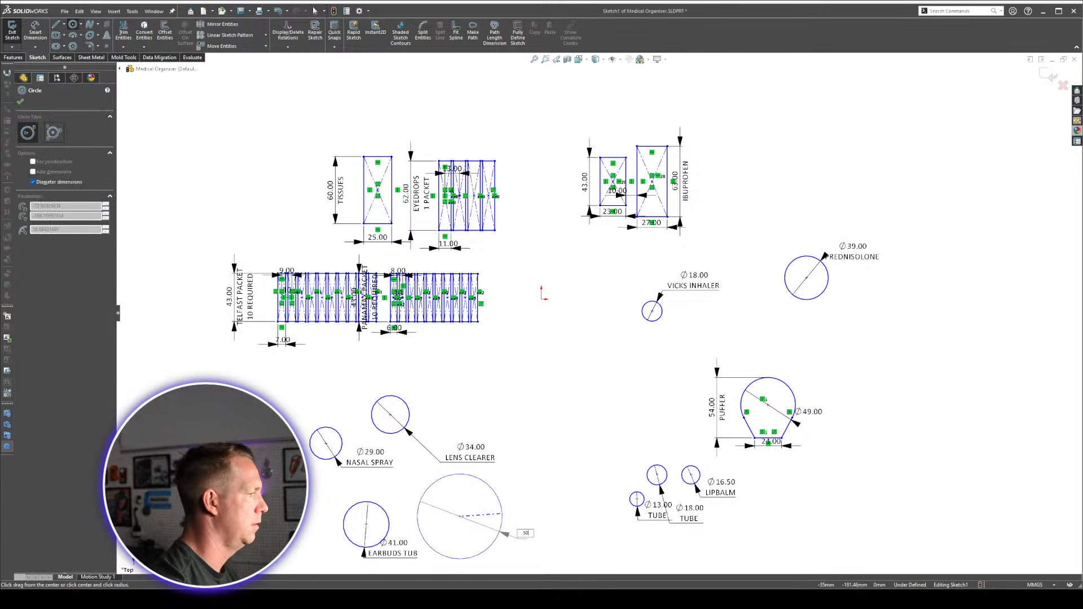
pyautogui.press('Return')
pyautogui.scroll(-4, 492, 537)
pyautogui.press('Escape')
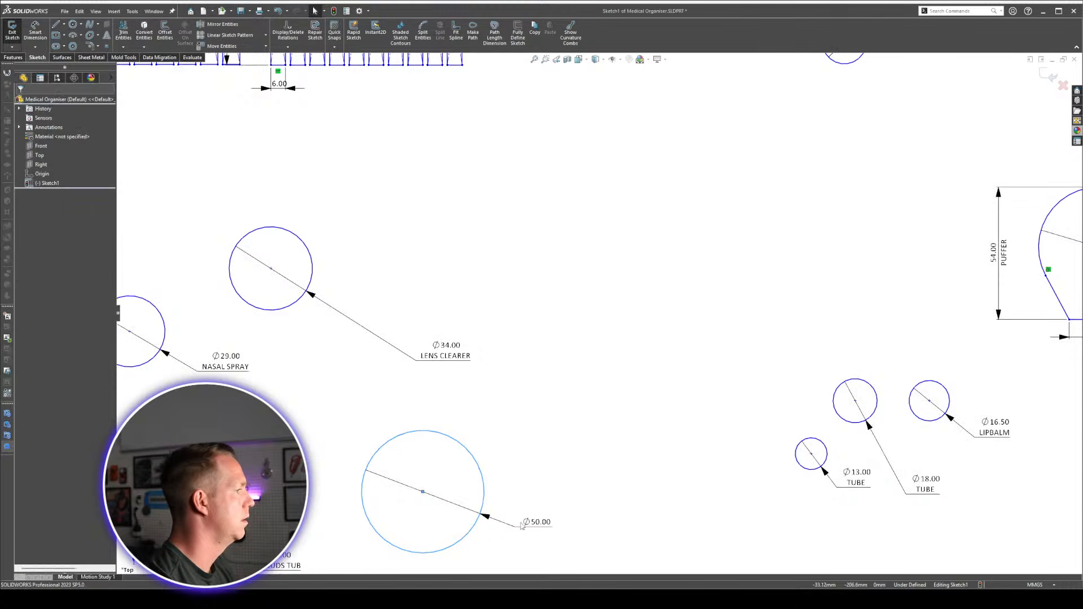
# Add the text OPEN EARBUDS below the 50 mm circle's diameter dimension.
pyautogui.click(496, 516)
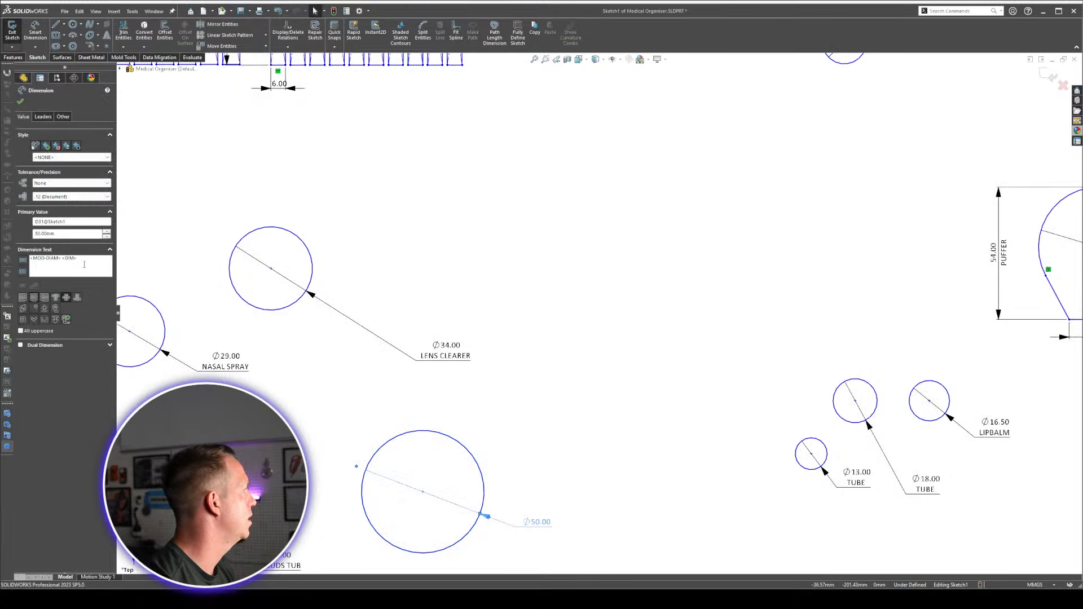
pyautogui.press('Return')
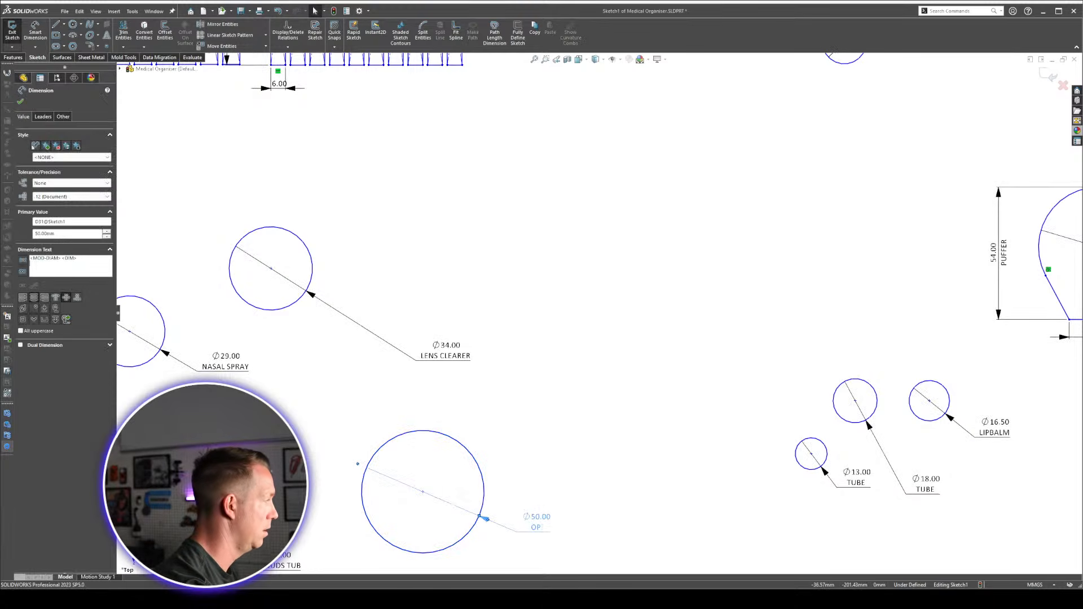
pyautogui.write('OPEN EARBUDS')
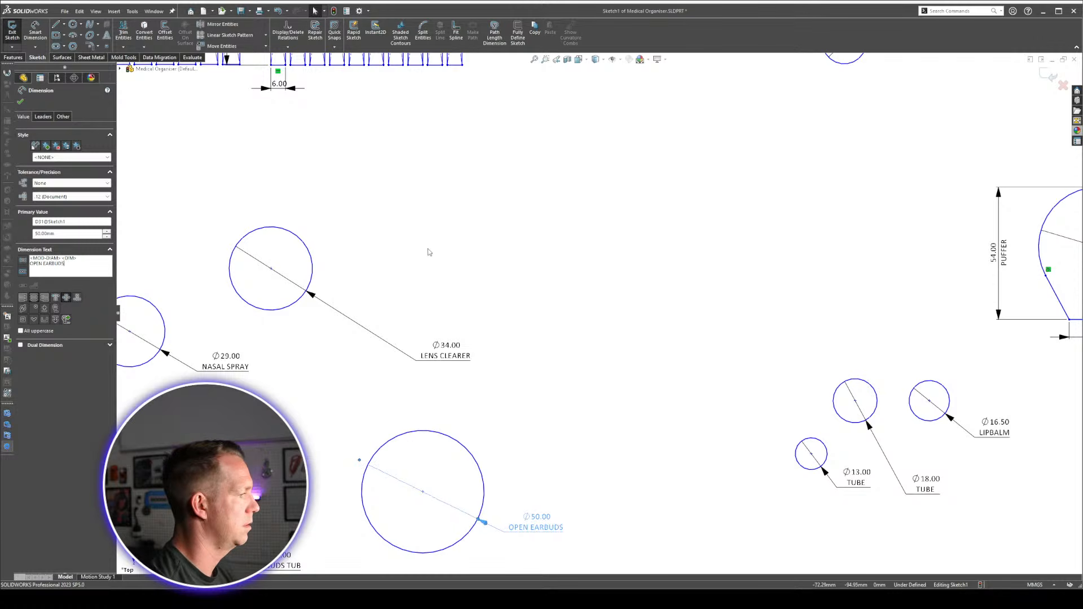
pyautogui.press('Escape')
# Move the PREDNISOLONE circle in beside the VICKS INHALER circle, just above the PUFFER outline.
pyautogui.press('f')
pyautogui.scroll(2, 686, 261)
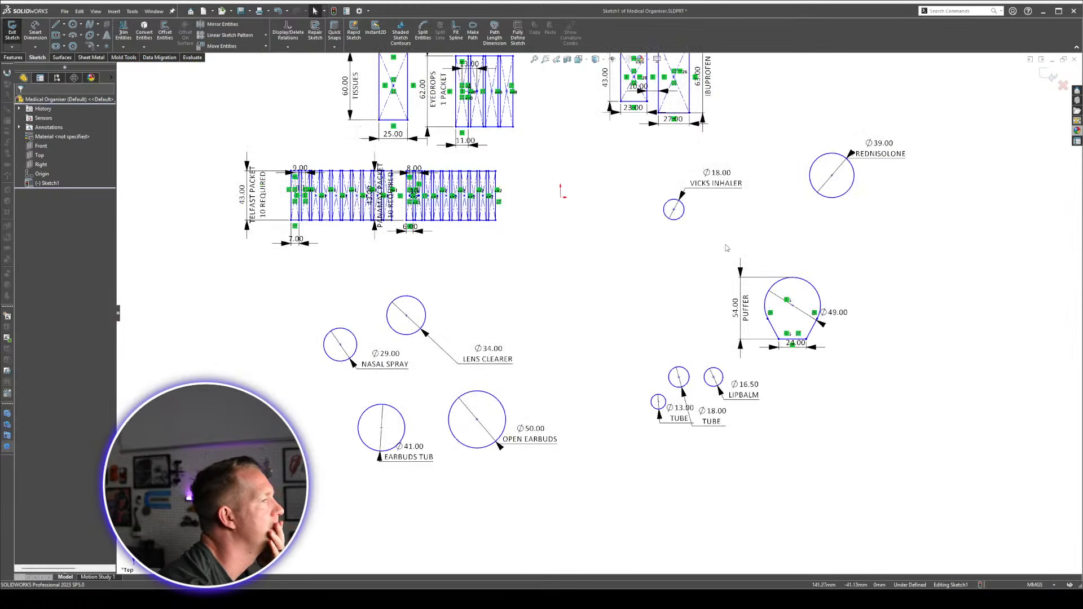
pyautogui.scroll(1, 687, 165)
pyautogui.scroll(-1, 687, 165)
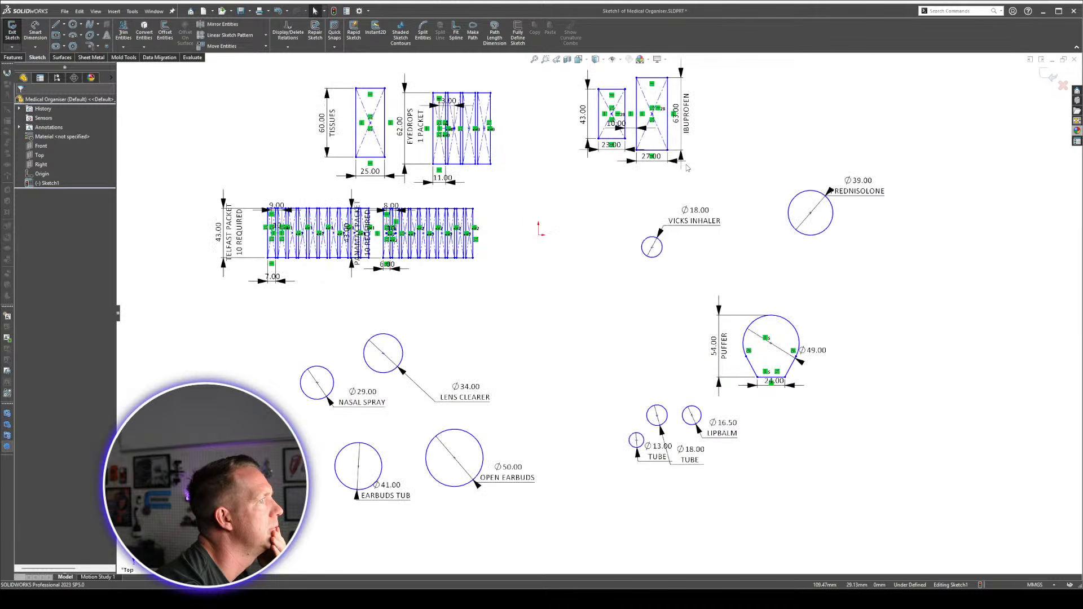
pyautogui.click(811, 213)
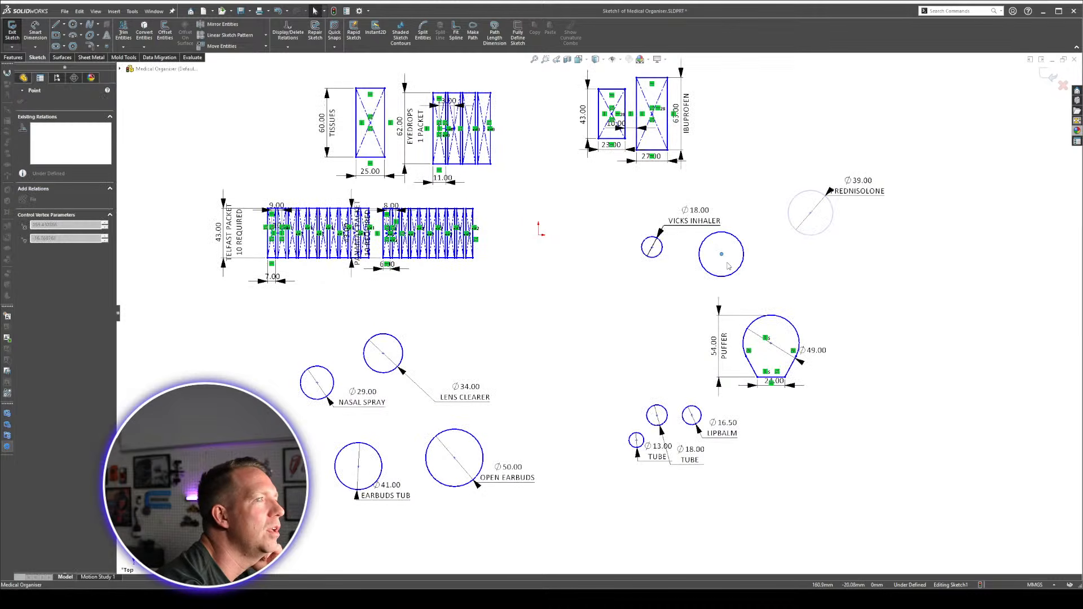
pyautogui.moveTo(811, 213); pyautogui.dragTo(729, 263)
pyautogui.click(874, 418)
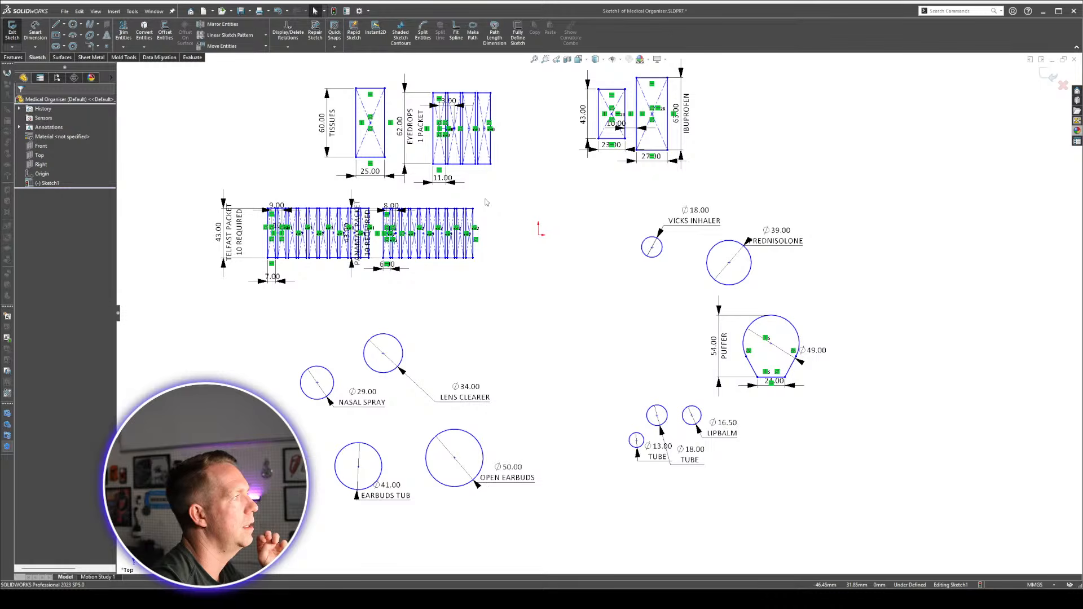
# Move the EYEDROPS pattern away from the TISSUES rectangle to sit beside the 23 mm wide rectangle of the IBUPROFEN pair.
pyautogui.scroll(1, 553, 105)
pyautogui.scroll(-1, 571, 165)
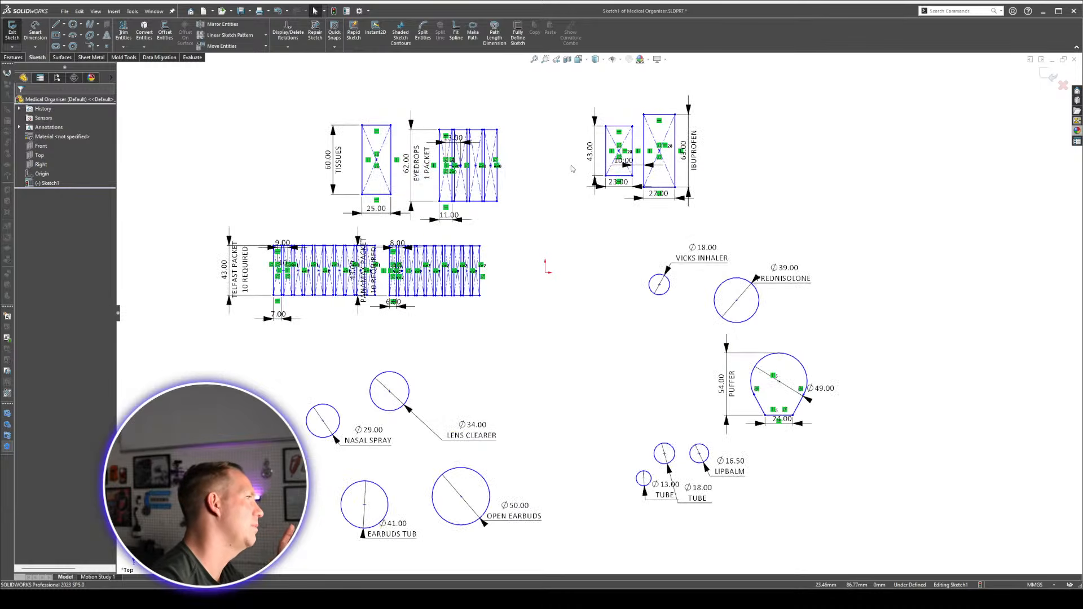
pyautogui.scroll(-2, 571, 165)
pyautogui.scroll(1, 685, 296)
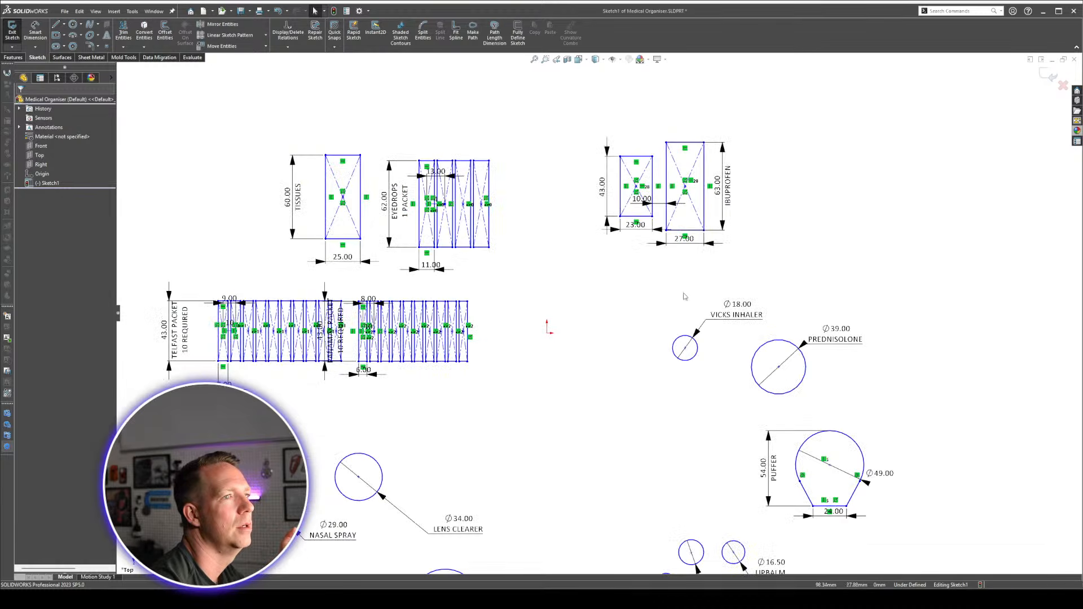
pyautogui.scroll(-1, 638, 281)
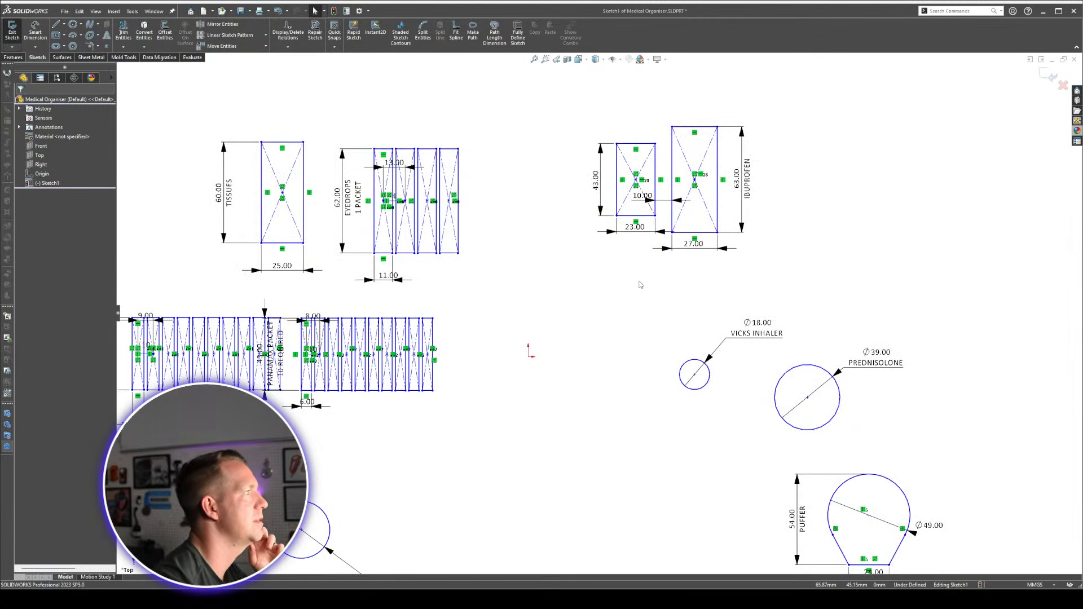
pyautogui.scroll(-1, 295, 202)
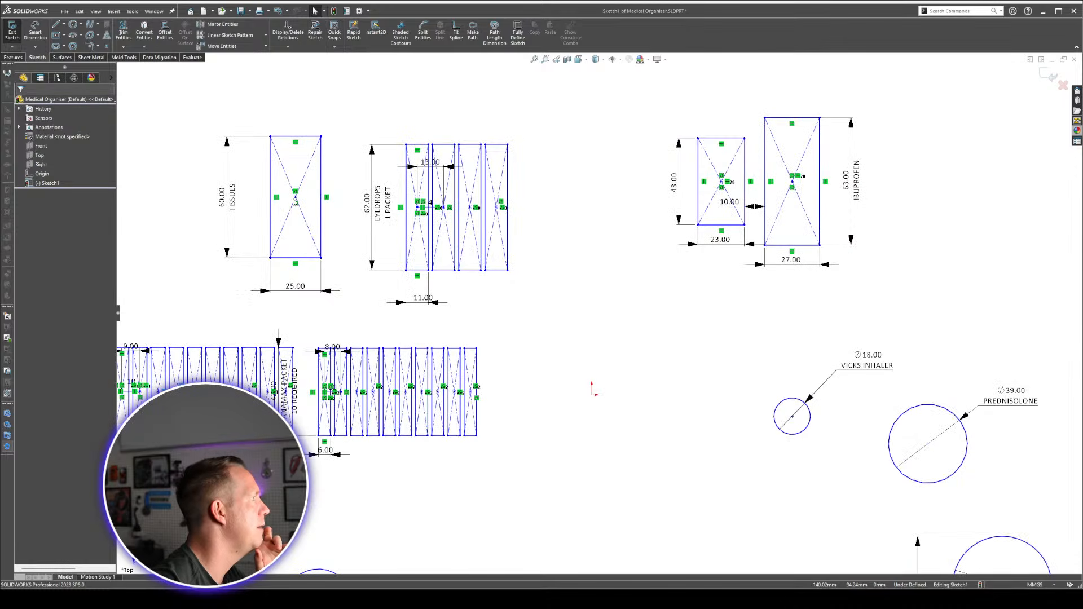
pyautogui.moveTo(501, 207)
pyautogui.mouseDown()
pyautogui.moveTo(533, 186)
pyautogui.moveTo(654, 186)
pyautogui.mouseUp()
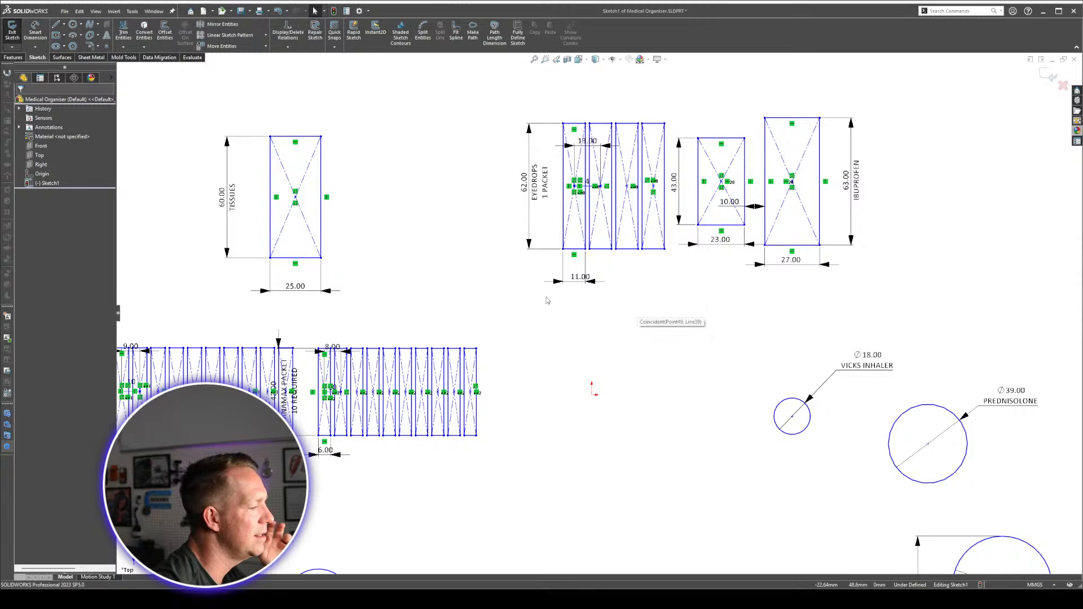
pyautogui.scroll(3, 587, 316)
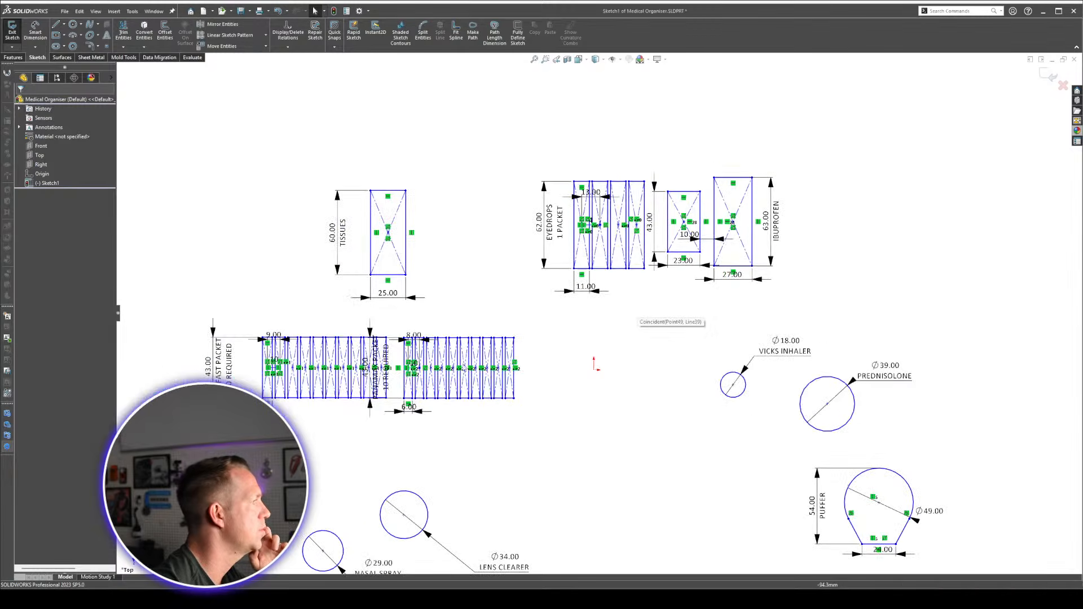
# Move the PANAMAX packet pattern clear of the TELFAST pattern, into the open space just below and left of the origin.
pyautogui.scroll(-3, 626, 356)
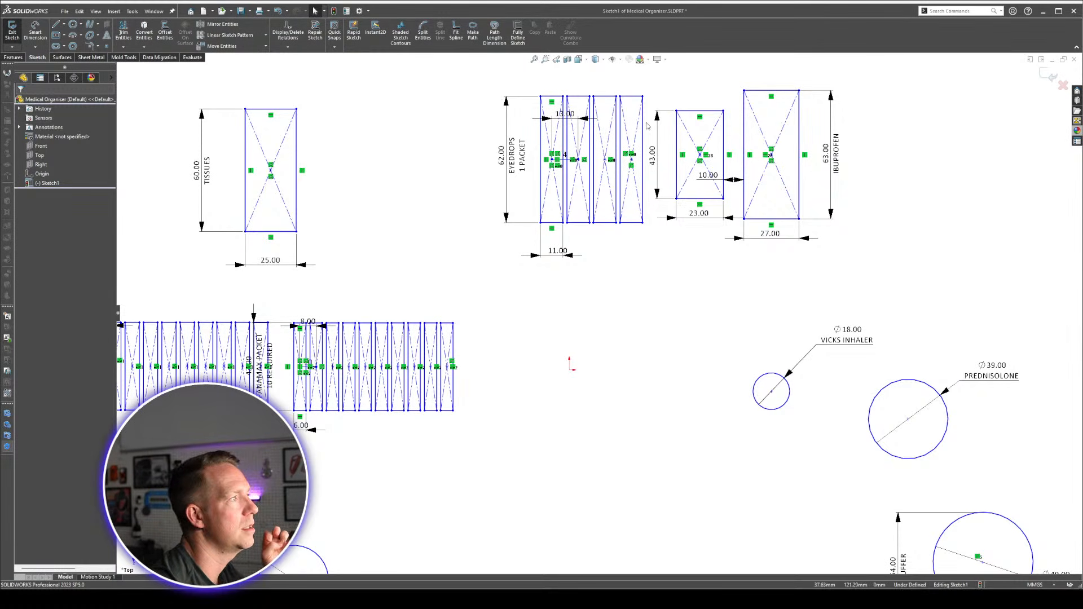
pyautogui.scroll(-1, 648, 125)
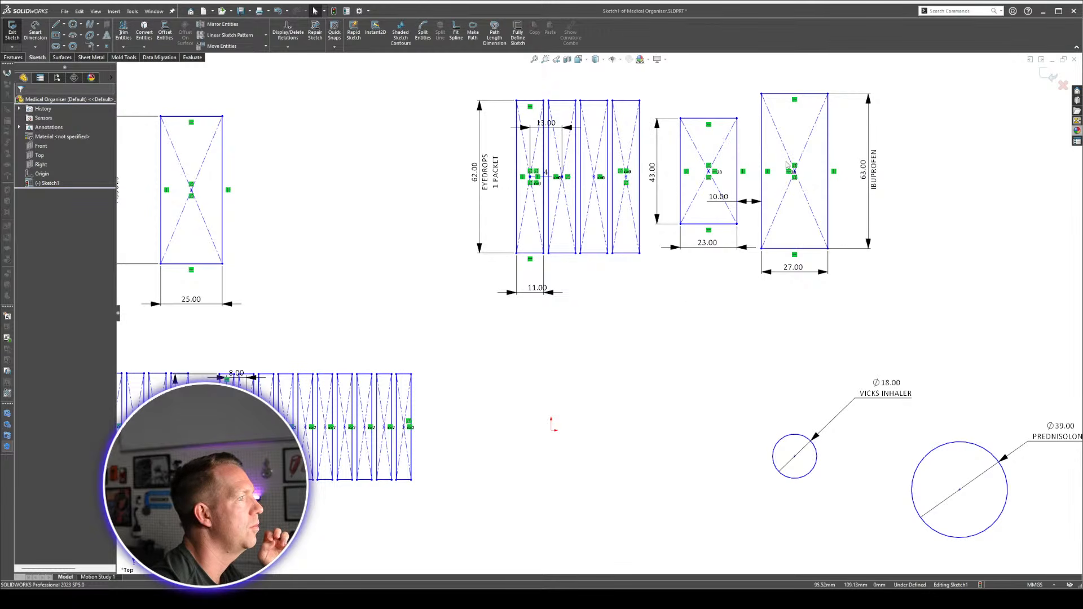
pyautogui.scroll(2, 601, 308)
pyautogui.scroll(1, 126, 377)
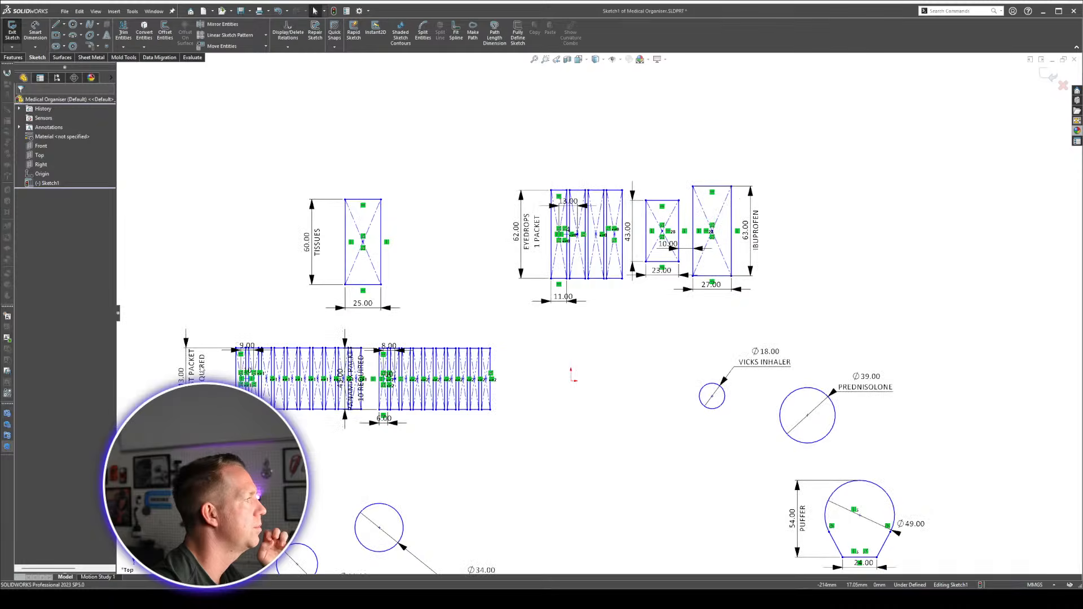
pyautogui.scroll(-1, 125, 377)
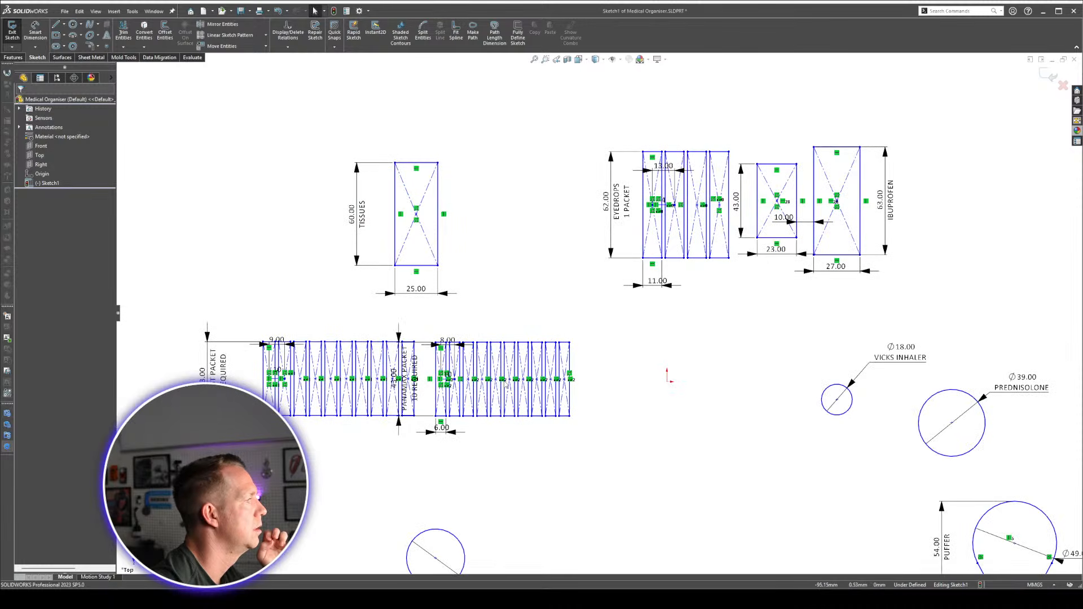
pyautogui.scroll(-1, 506, 386)
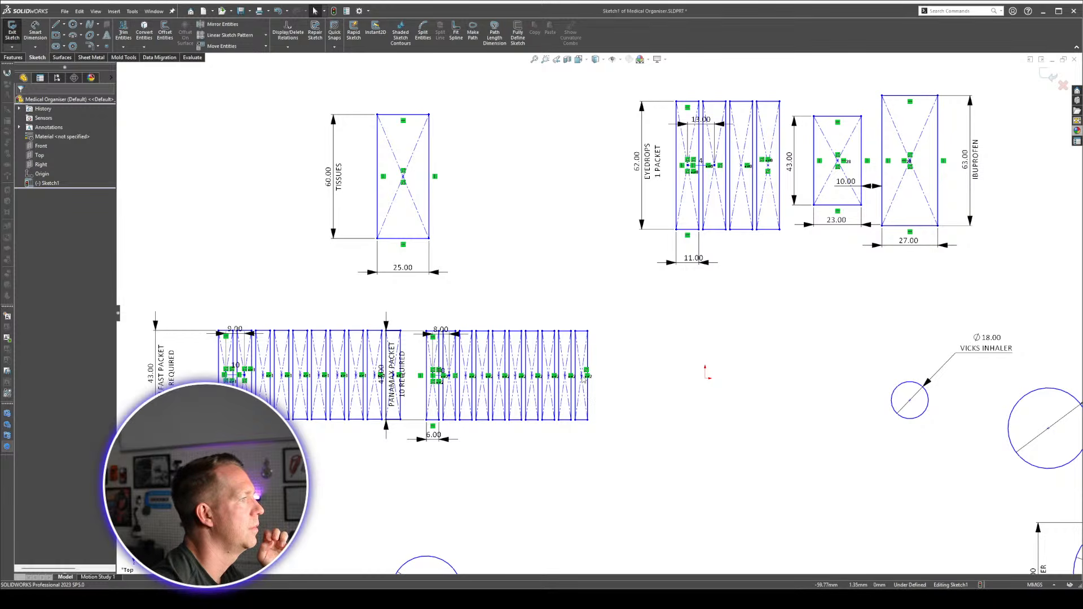
pyautogui.moveTo(584, 393); pyautogui.dragTo(653, 451)
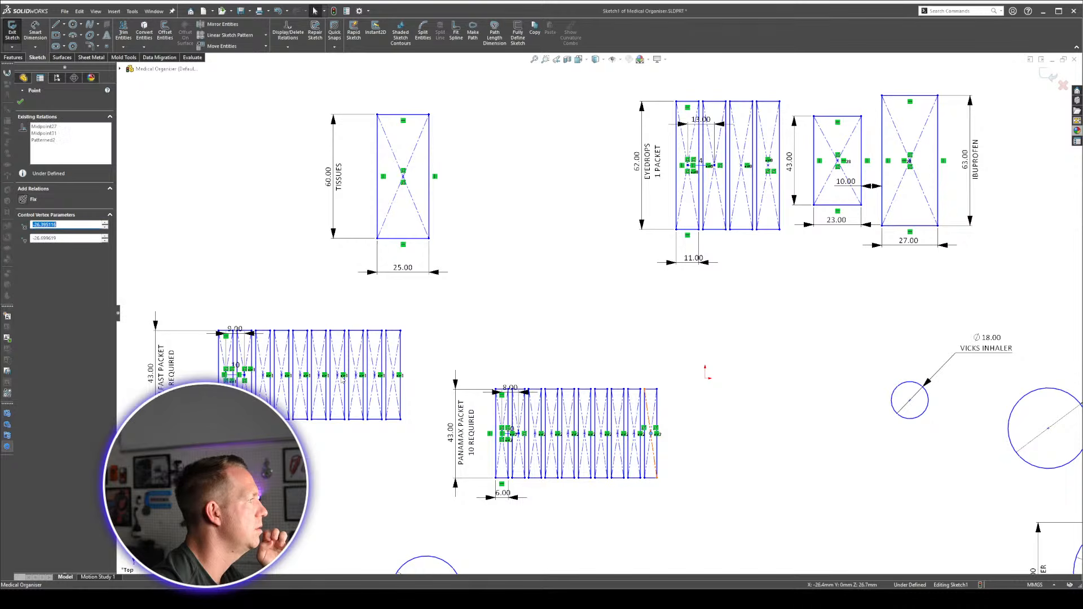
# Move the TELFAST packet pattern to sit directly above the PANAMAX pattern, below the TISSUES and EYEDROPS shapes, and clear the selection.
pyautogui.moveTo(341, 380)
pyautogui.mouseDown()
pyautogui.moveTo(611, 328)
pyautogui.moveTo(598, 331)
pyautogui.mouseUp()
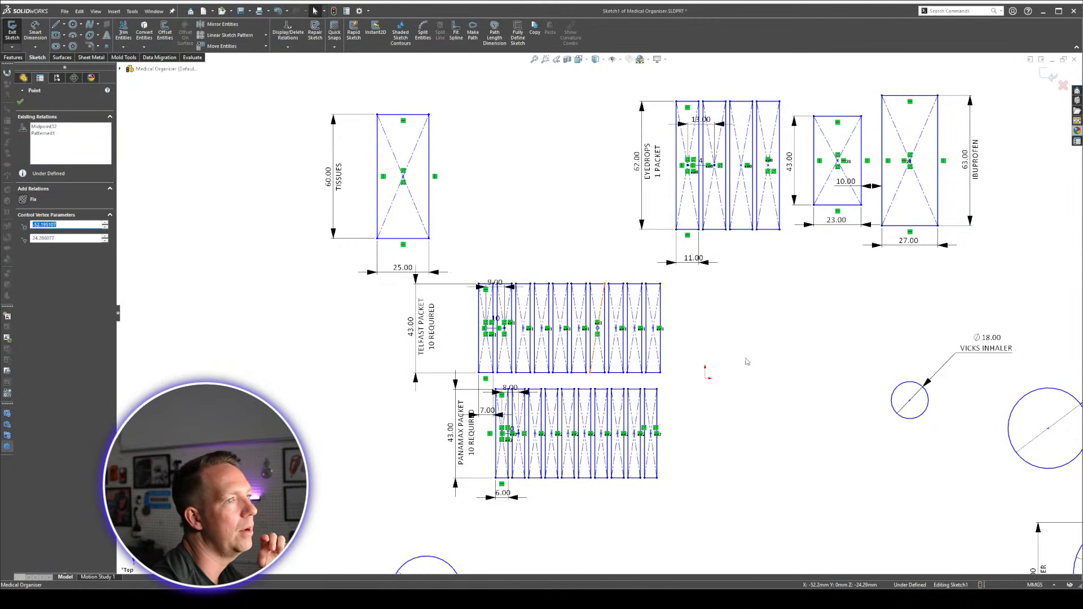
pyautogui.press('z')
pyautogui.scroll(-2, 712, 374)
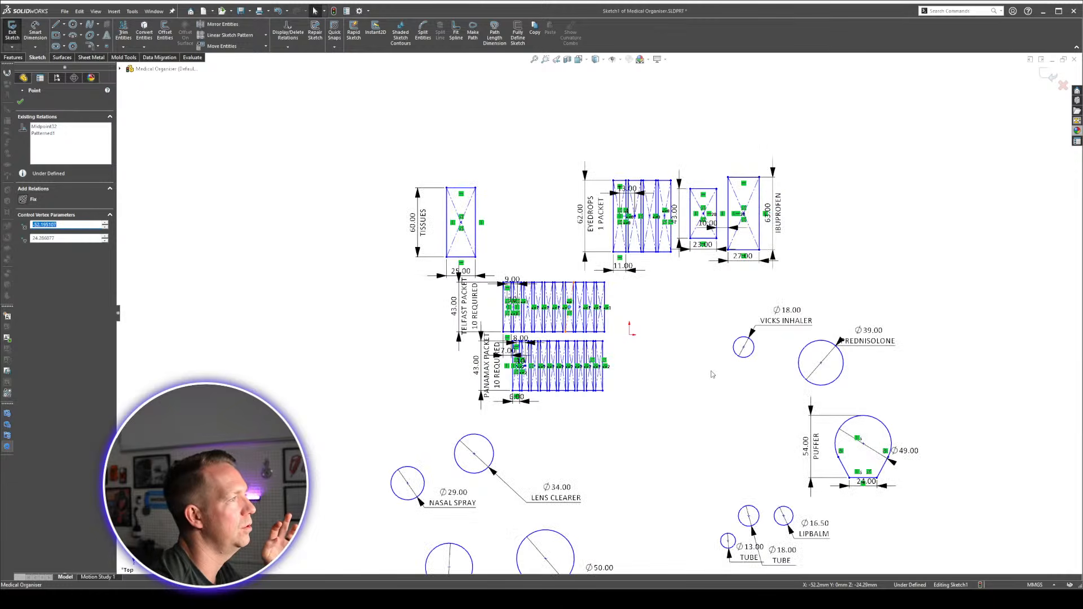
pyautogui.click(702, 351)
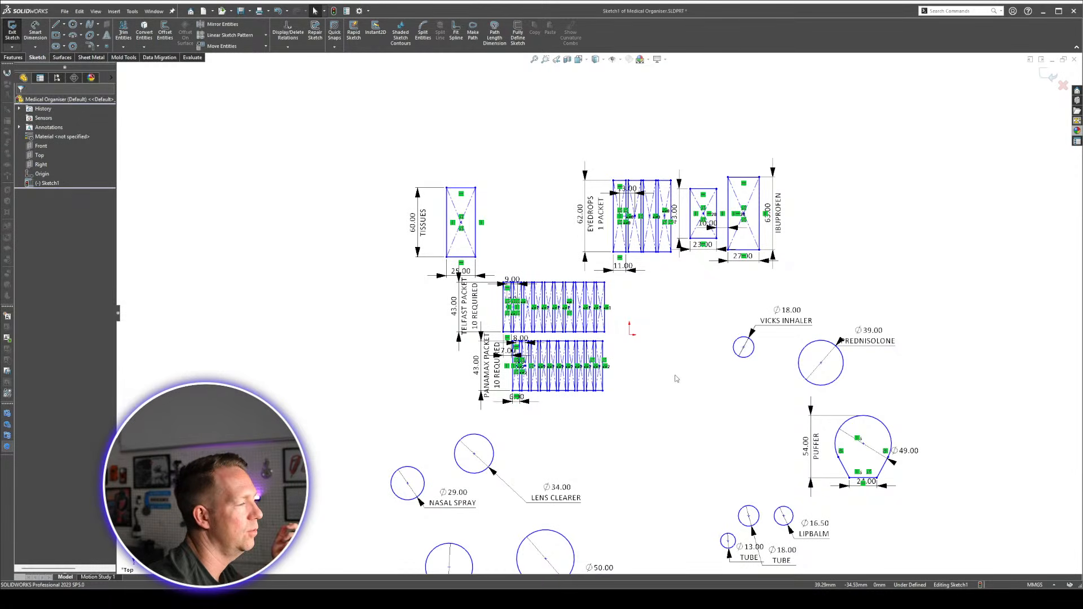
# Move the Telfast packet group slightly up and to the left, further from the Panamax packets.
pyautogui.scroll(-3, 560, 334)
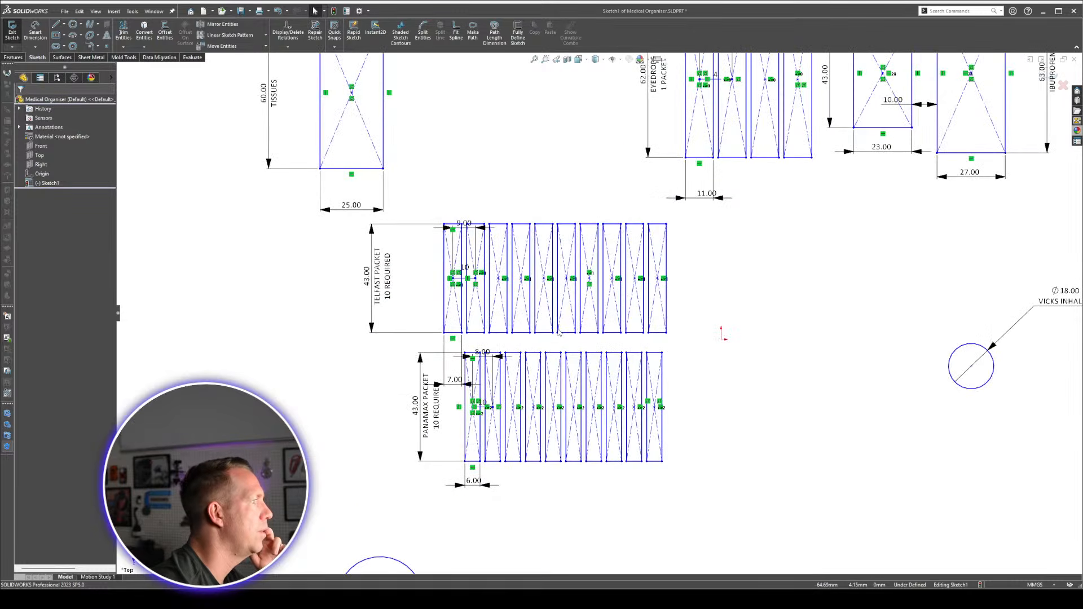
pyautogui.moveTo(541, 267); pyautogui.dragTo(522, 249)
pyautogui.click(762, 426)
pyautogui.scroll(5, 763, 426)
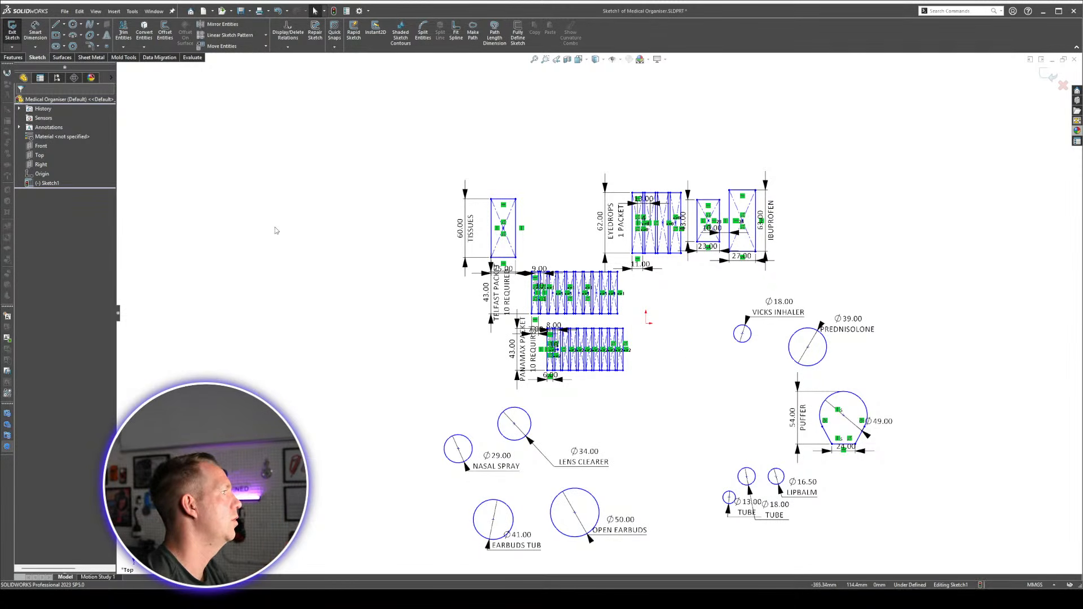
# Sketch a vertical line about 237 mm long to the left of all the item outlines.
pyautogui.press('l')
pyautogui.click(343, 193)
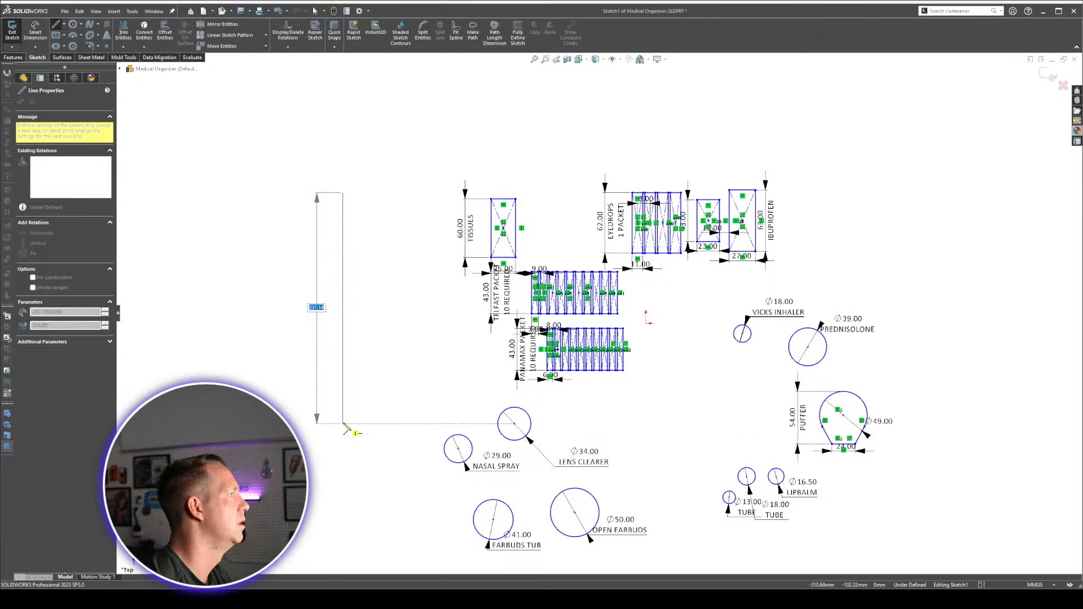
pyautogui.click(344, 424)
pyautogui.press('Escape')
# Add centred sketch text "FRONT" along the vertical line, flipped vertically and horizontally, with the document font turned off.
pyautogui.click(342, 385)
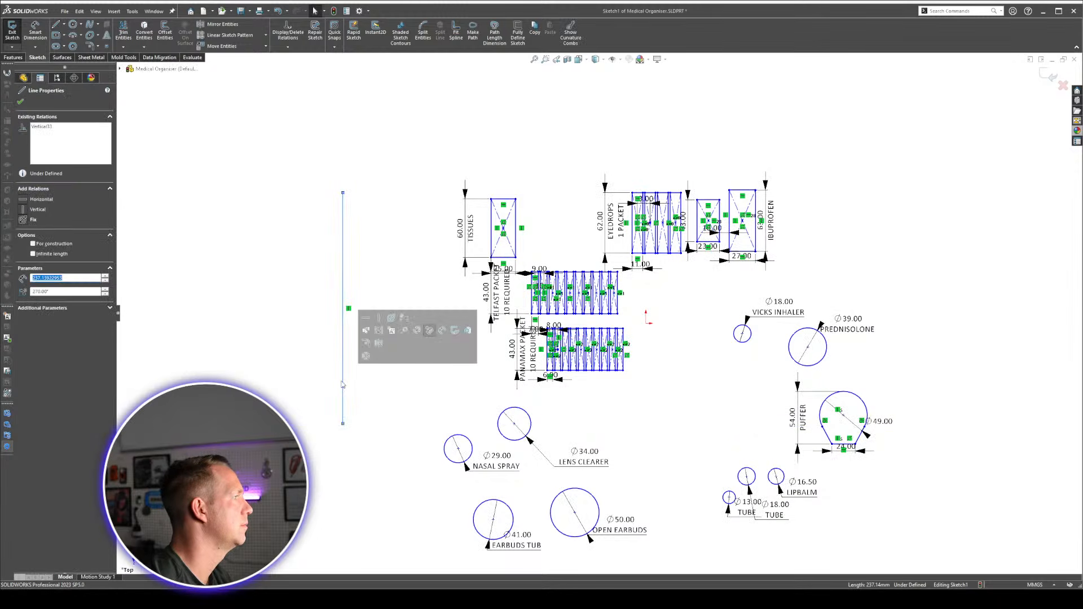
pyautogui.click(107, 35)
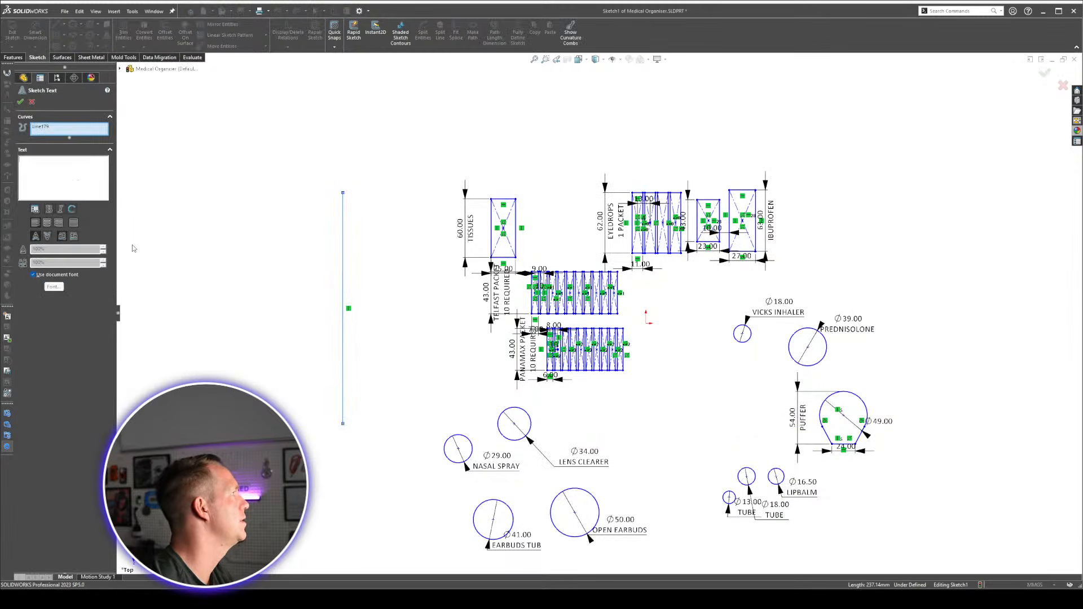
pyautogui.click(77, 179)
pyautogui.write('FRONT')
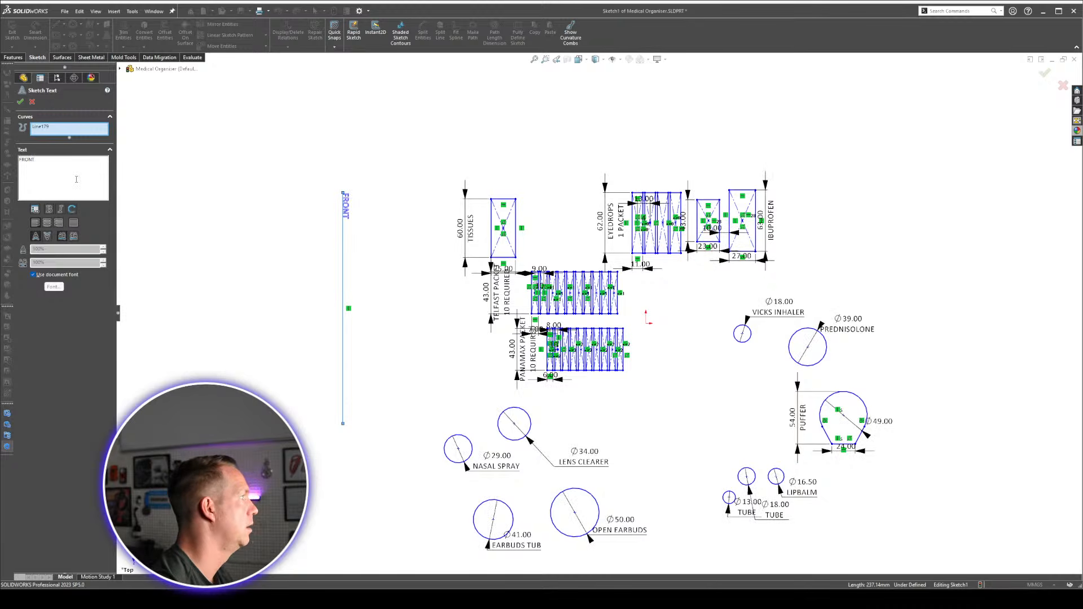
pyautogui.click(47, 223)
pyautogui.click(47, 236)
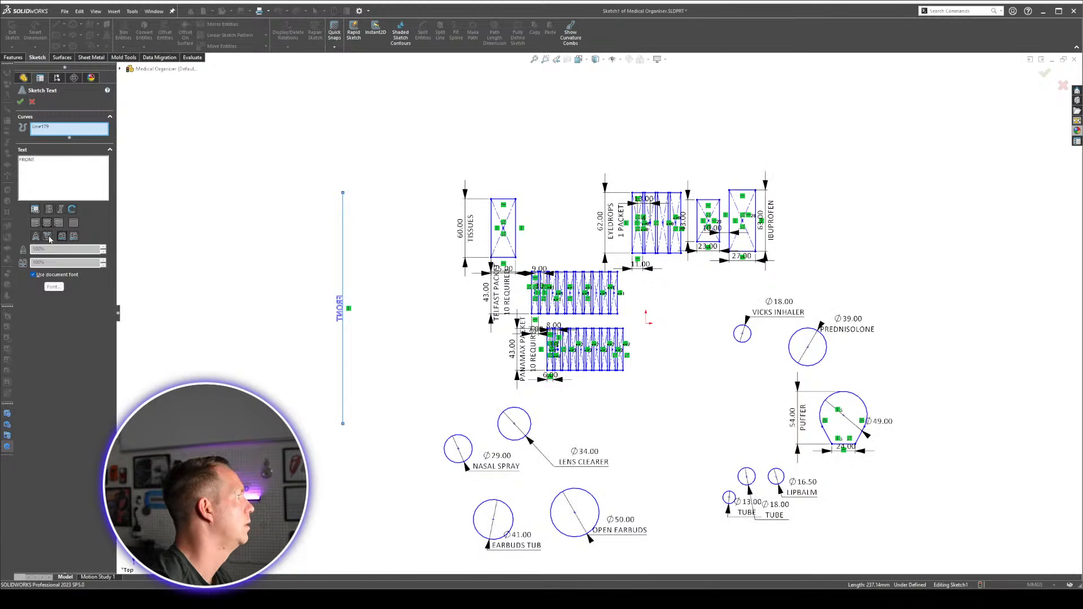
pyautogui.click(77, 237)
pyautogui.click(33, 275)
# Try a 500% width factor on the FRONT text and restore it to 100%.
pyautogui.moveTo(46, 249); pyautogui.dragTo(23, 249)
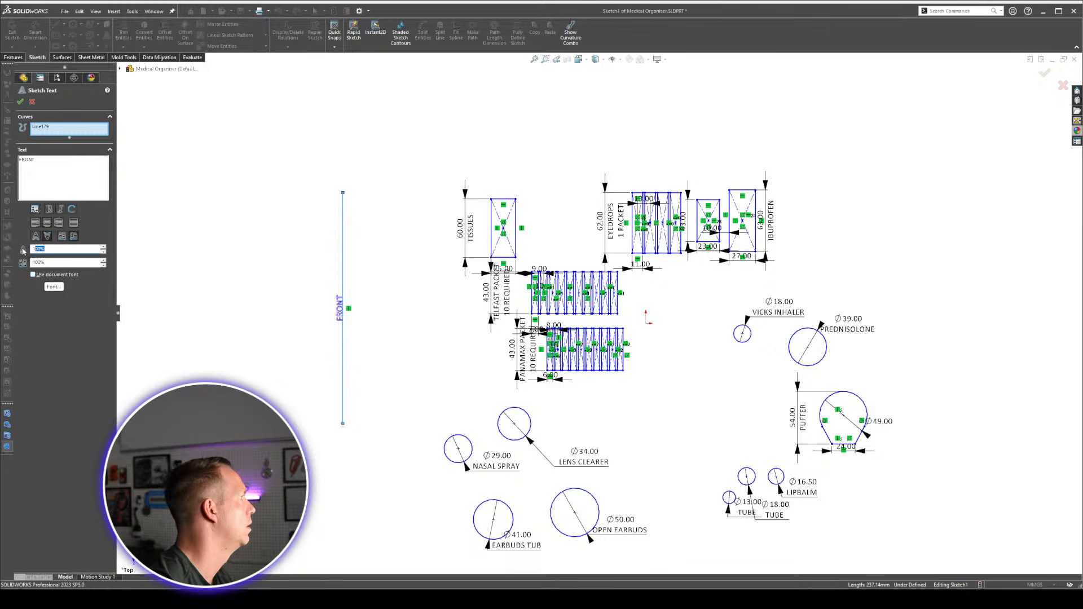
pyautogui.write('50')
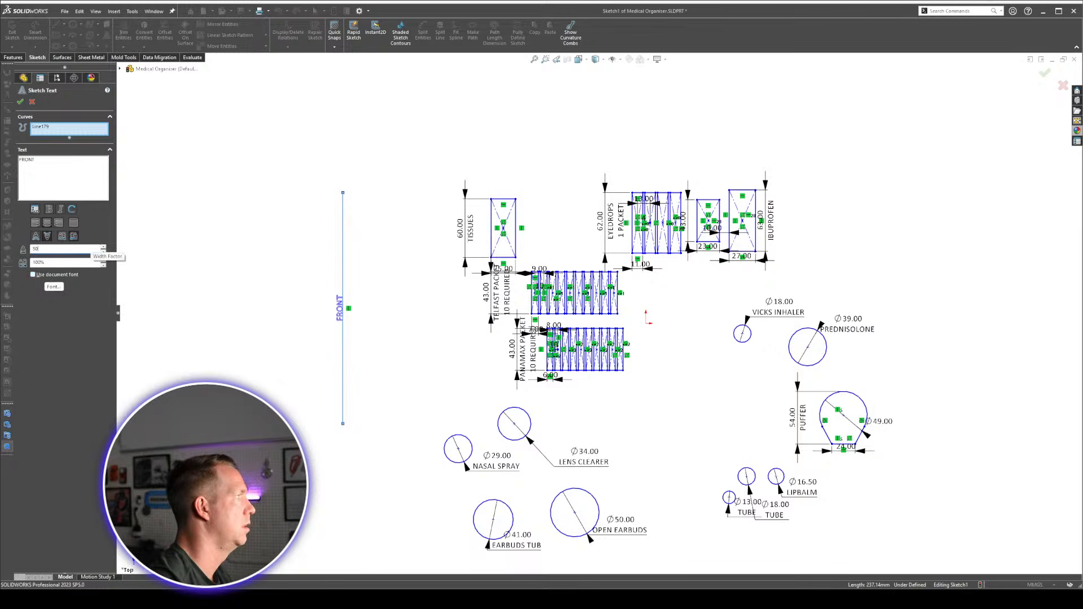
pyautogui.press('Return')
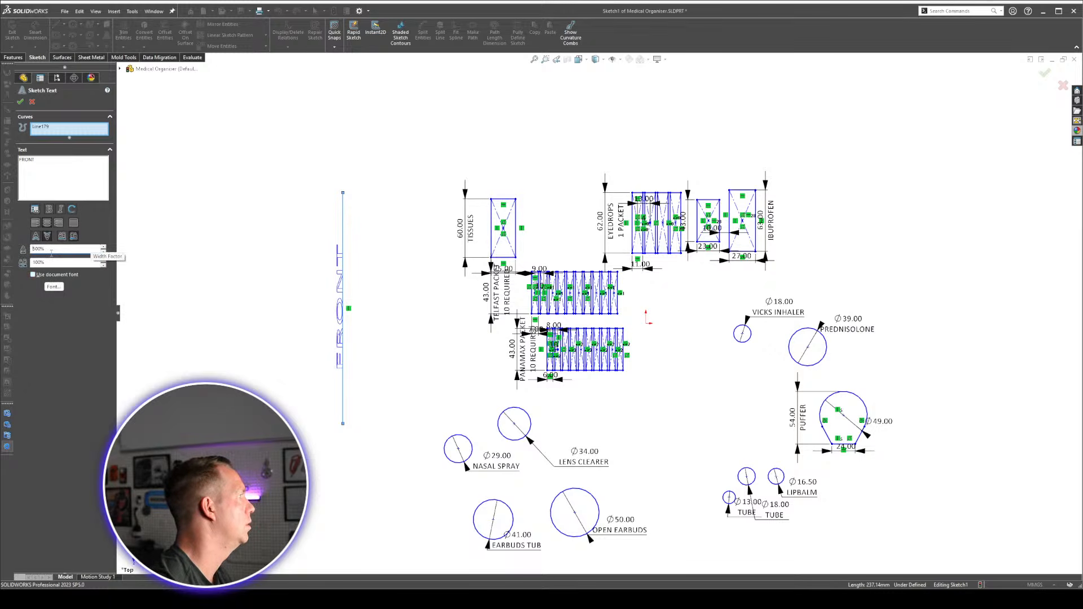
pyautogui.doubleClick(56, 249)
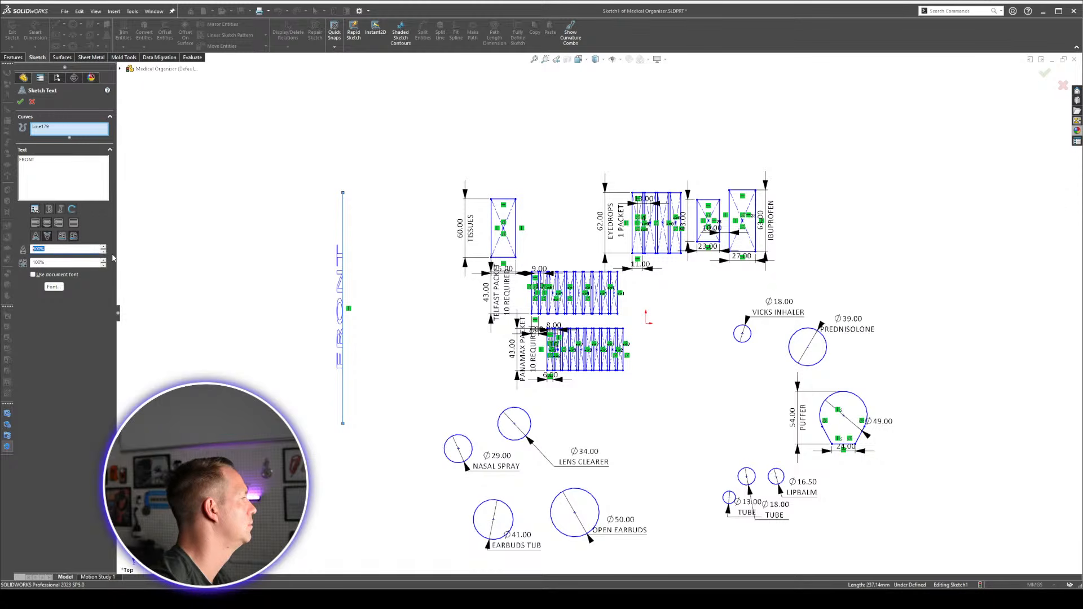
pyautogui.write('100')
pyautogui.press('Return')
# Set the FRONT text's font height to 30 mm and accept the sketch text.
pyautogui.click(54, 286)
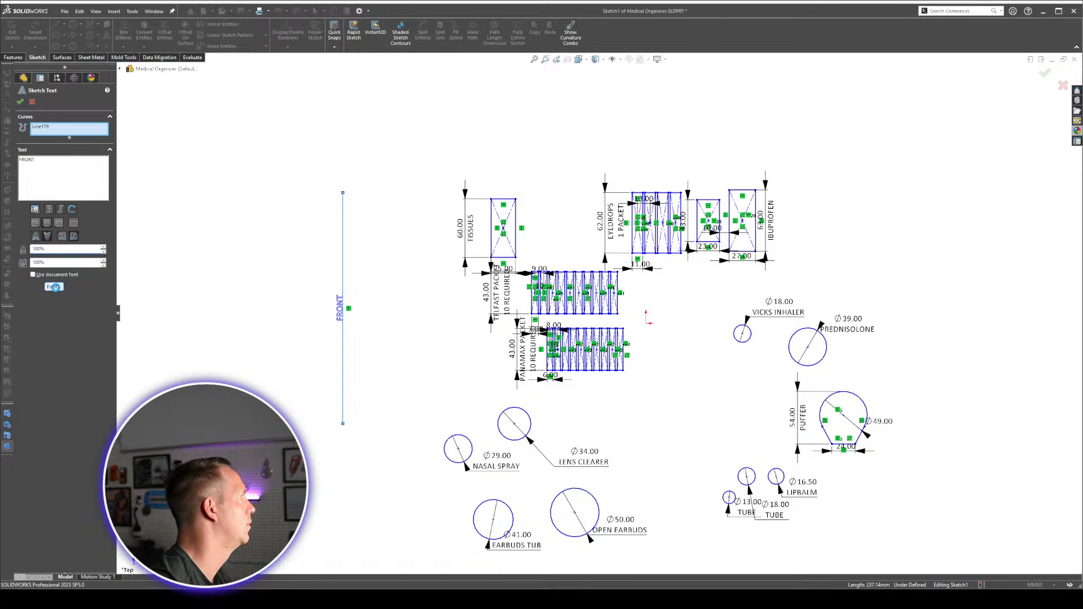
pyautogui.doubleClick(599, 262)
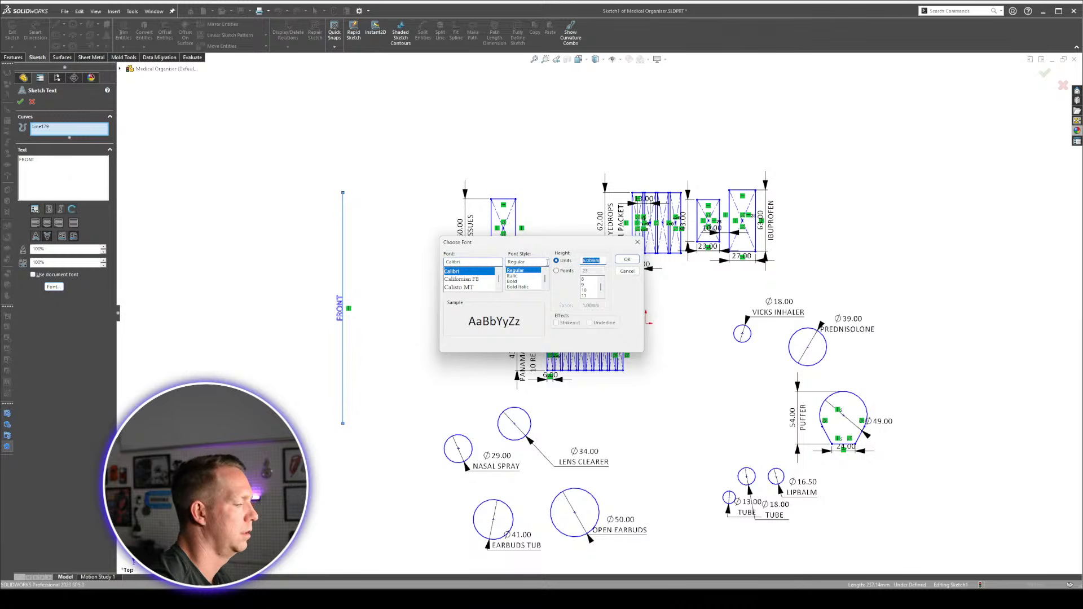
pyautogui.write('30')
pyautogui.press('Return')
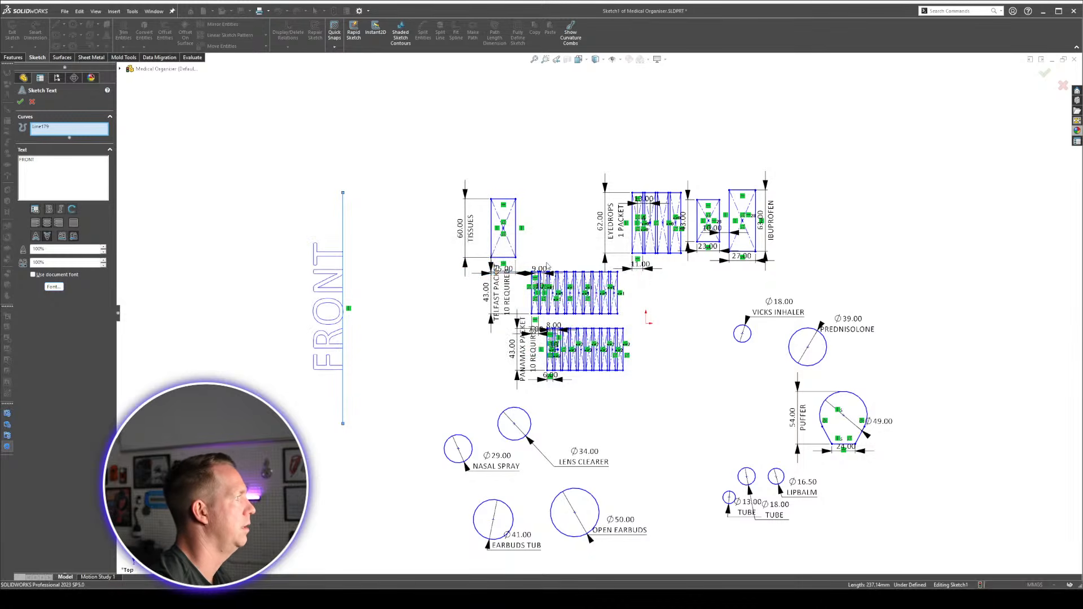
pyautogui.click(20, 102)
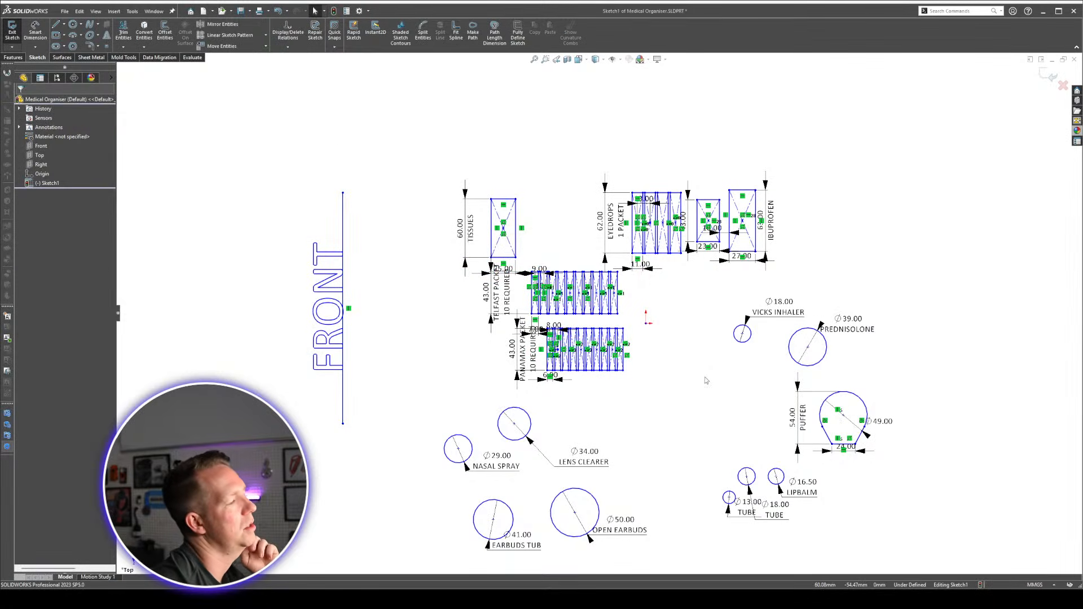
# Move the Prednisolone and Vicks Inhaler circles up to the right of the Ibuprofen rectangle.
pyautogui.scroll(-2, 630, 299)
pyautogui.scroll(-2, 630, 298)
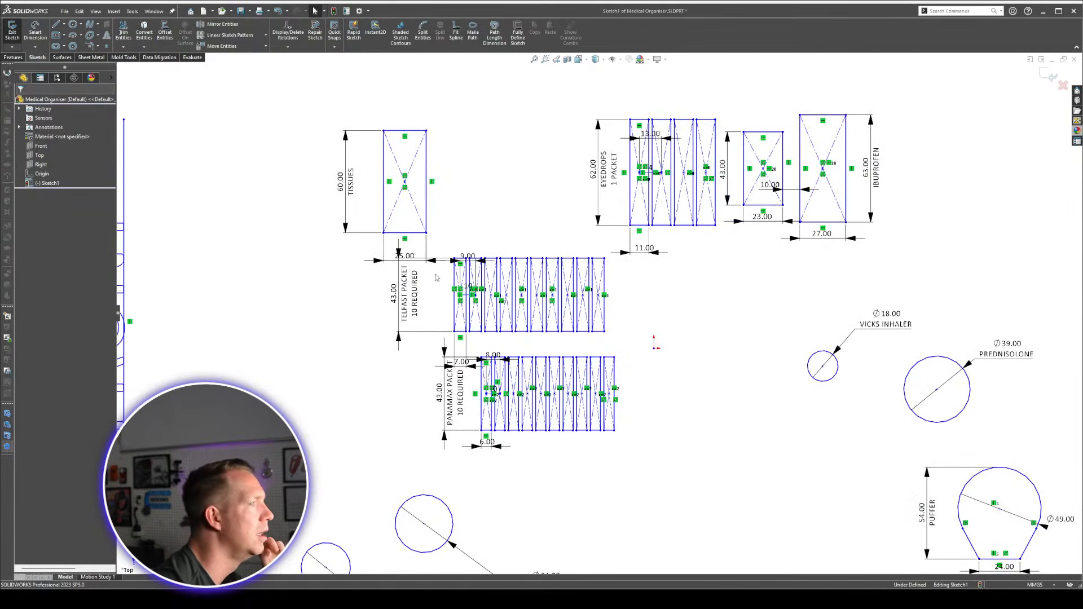
pyautogui.scroll(5, 599, 313)
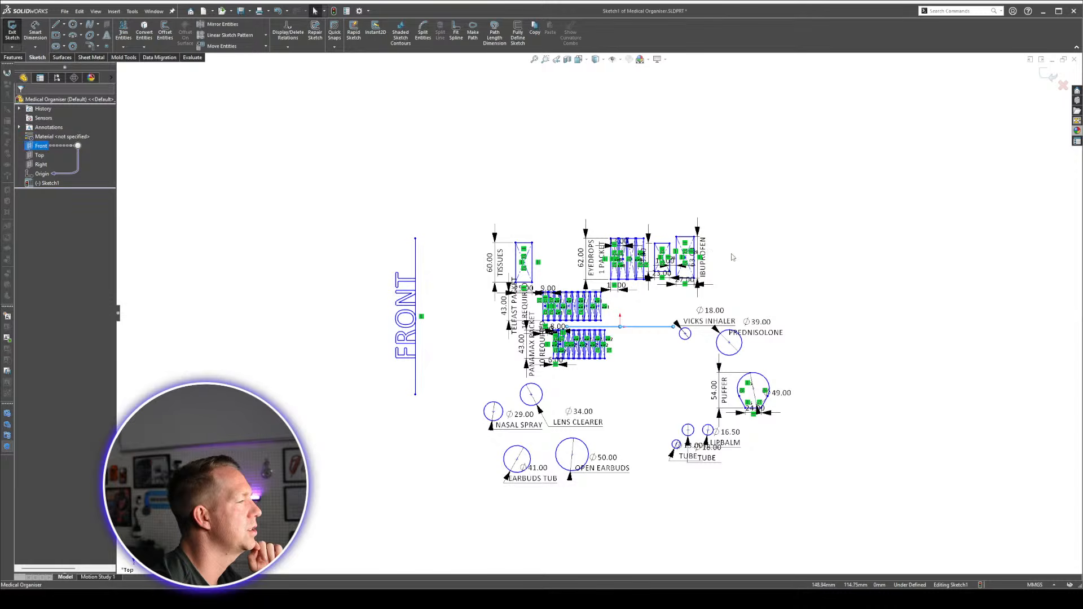
pyautogui.scroll(-3, 835, 270)
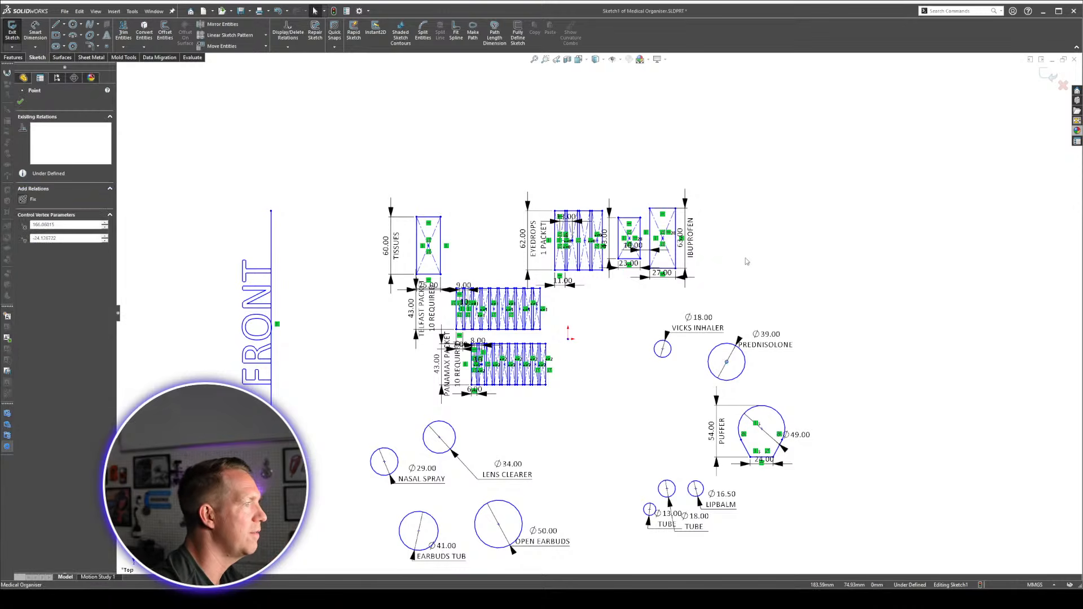
pyautogui.moveTo(727, 367); pyautogui.dragTo(755, 234)
pyautogui.moveTo(663, 351); pyautogui.dragTo(810, 241)
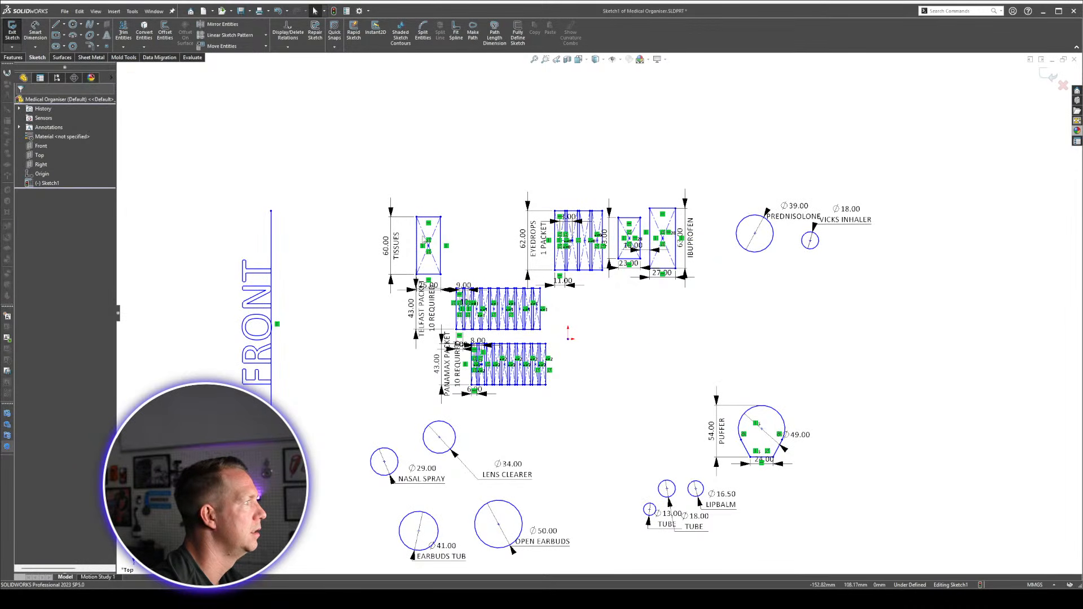
# Move the Tissues rectangle slightly up and the Eyedrops packet group down to the right of the Panamax packets.
pyautogui.moveTo(429, 246); pyautogui.dragTo(429, 229)
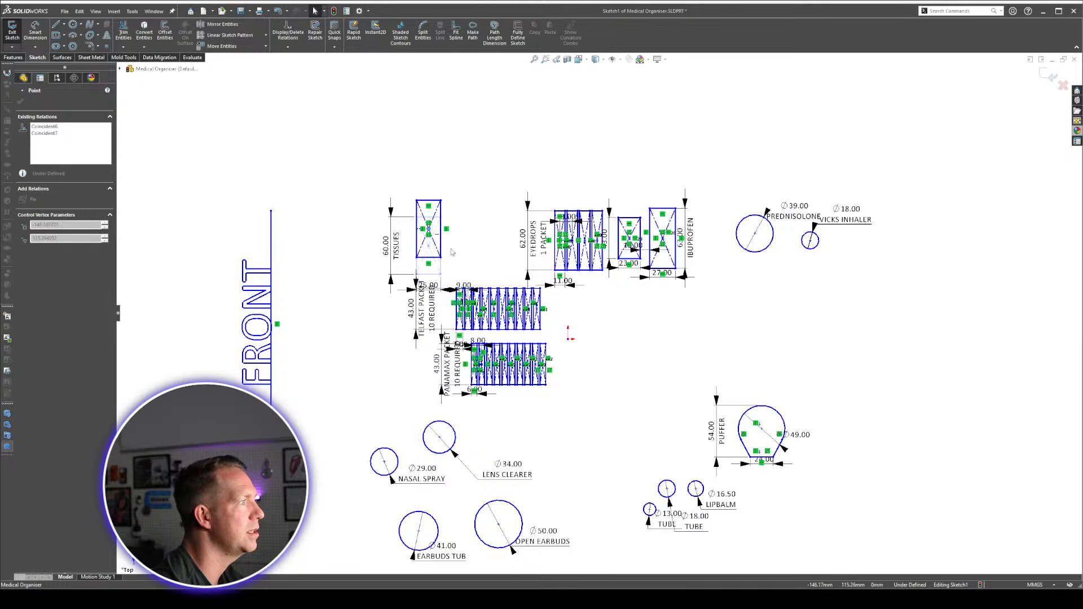
pyautogui.click(671, 367)
pyautogui.scroll(-3, 635, 290)
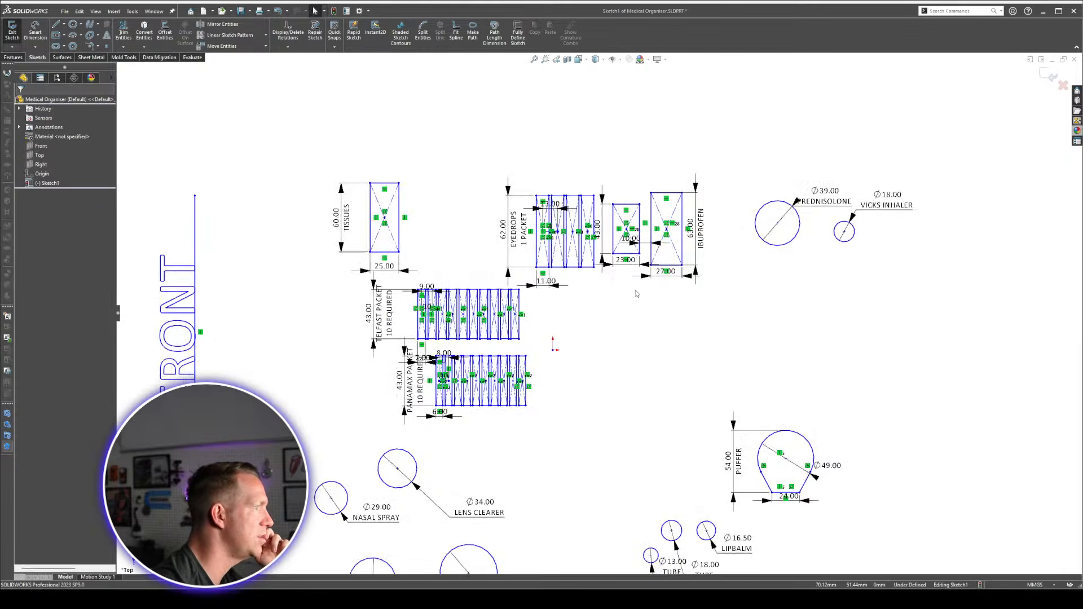
pyautogui.moveTo(577, 217); pyautogui.dragTo(557, 484)
pyautogui.scroll(4, 557, 484)
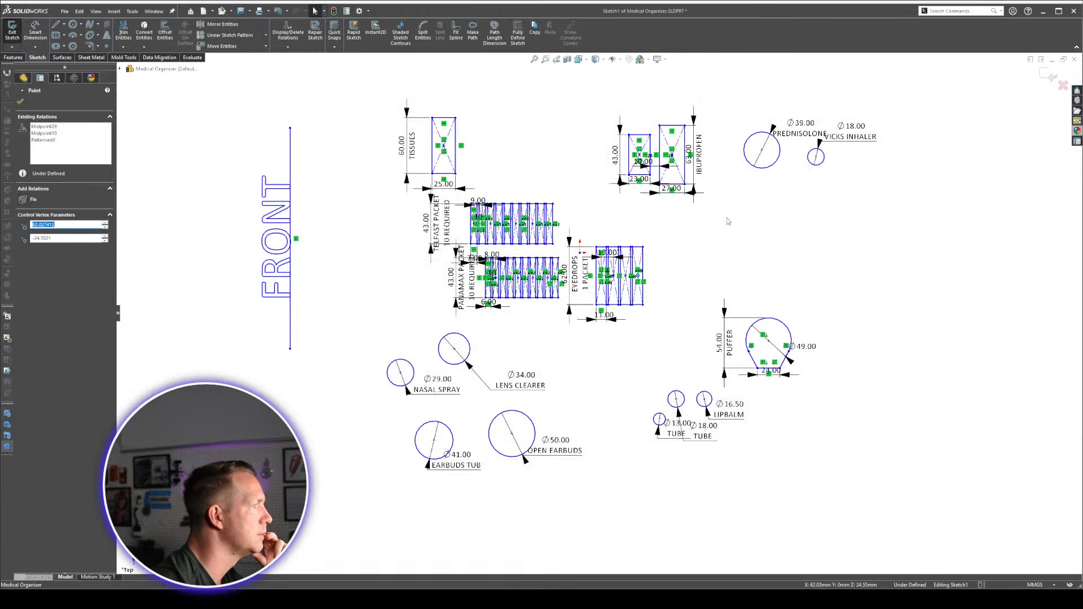
pyautogui.scroll(-3, 702, 273)
pyautogui.press('Escape')
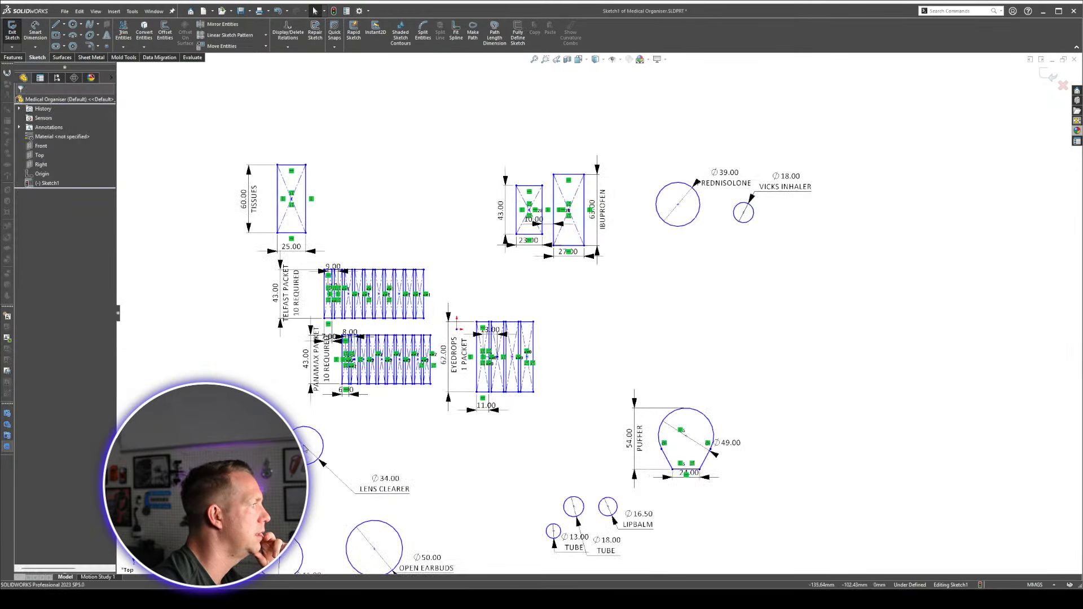
# Move the Lens Clearer circle below the Prednisolone and Vicks Inhaler circles, and shift the Puffer outline further right.
pyautogui.moveTo(304, 446); pyautogui.dragTo(711, 261)
pyautogui.click(805, 343)
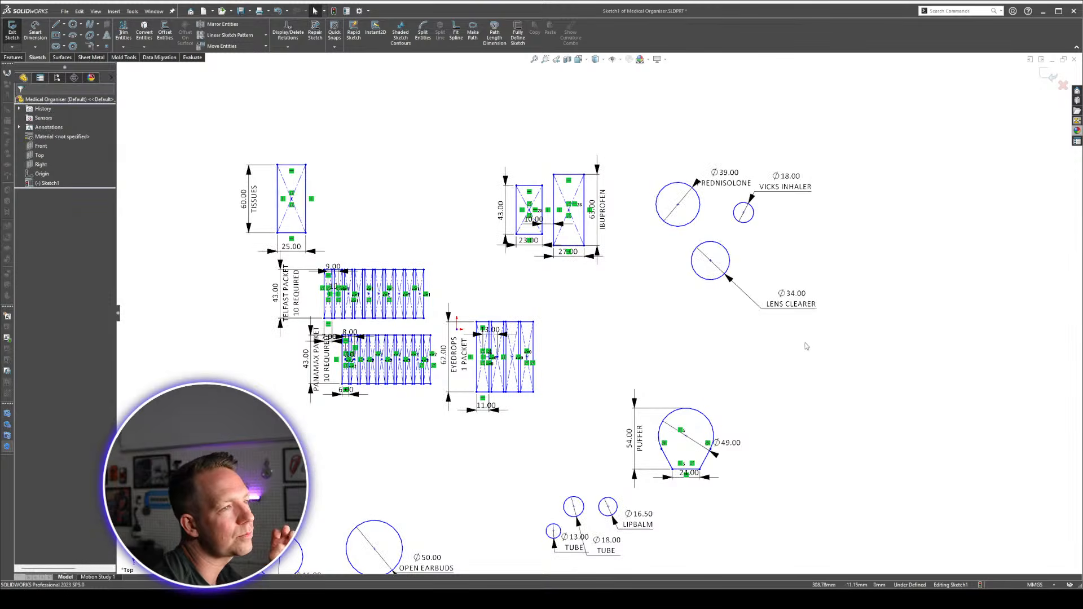
pyautogui.scroll(1, 535, 411)
pyautogui.scroll(-1, 489, 384)
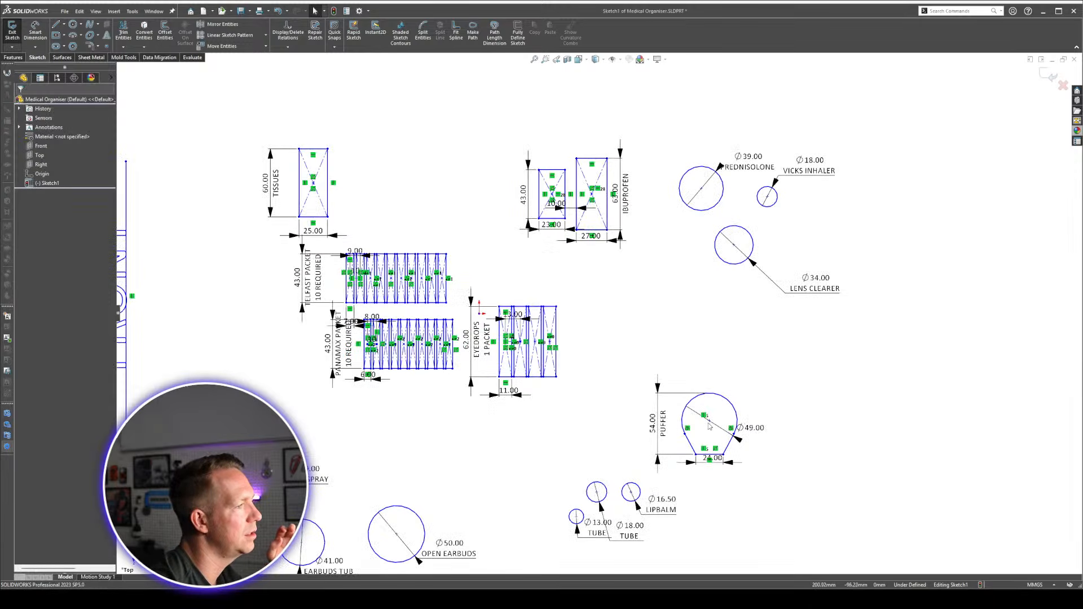
pyautogui.moveTo(709, 427); pyautogui.dragTo(844, 443)
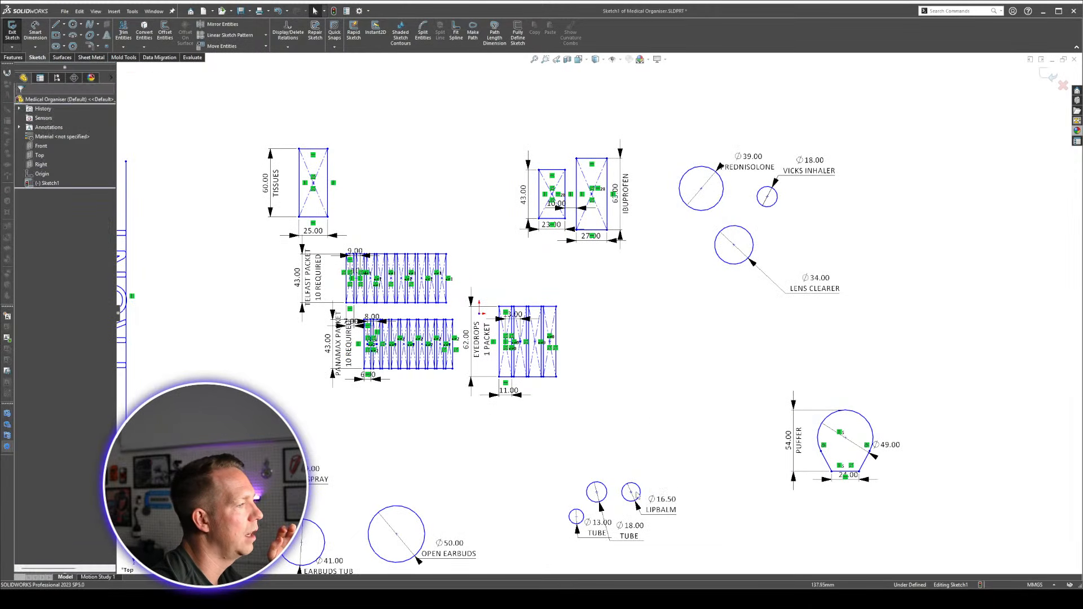
# Move the Lipbalm circle closer to the Puffer and place the two Tube circles around the Lens Clearer circle.
pyautogui.moveTo(631, 491); pyautogui.dragTo(701, 467)
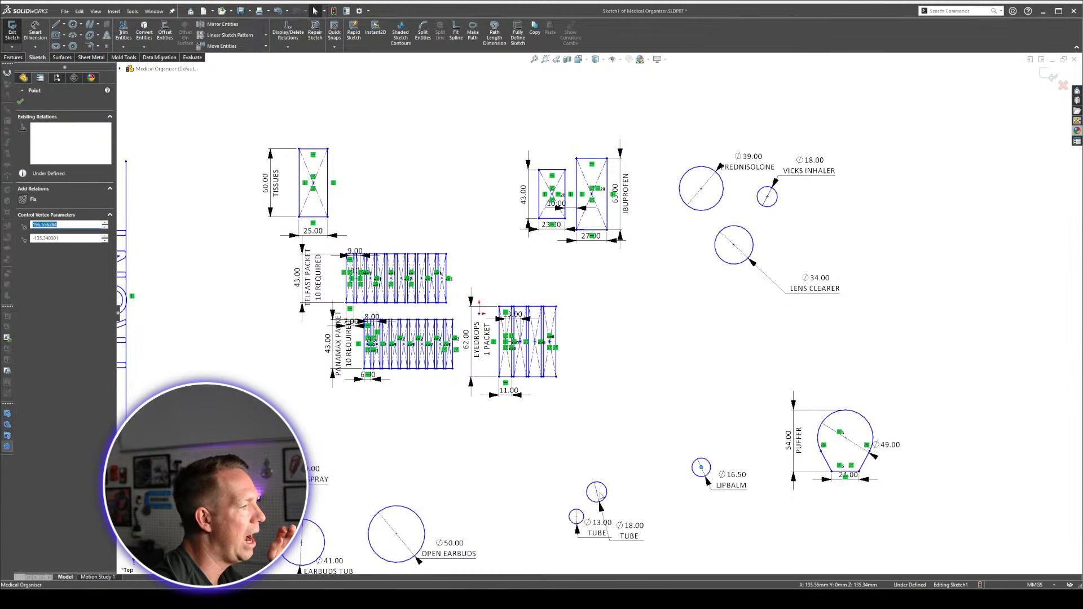
pyautogui.moveTo(598, 495); pyautogui.dragTo(671, 261)
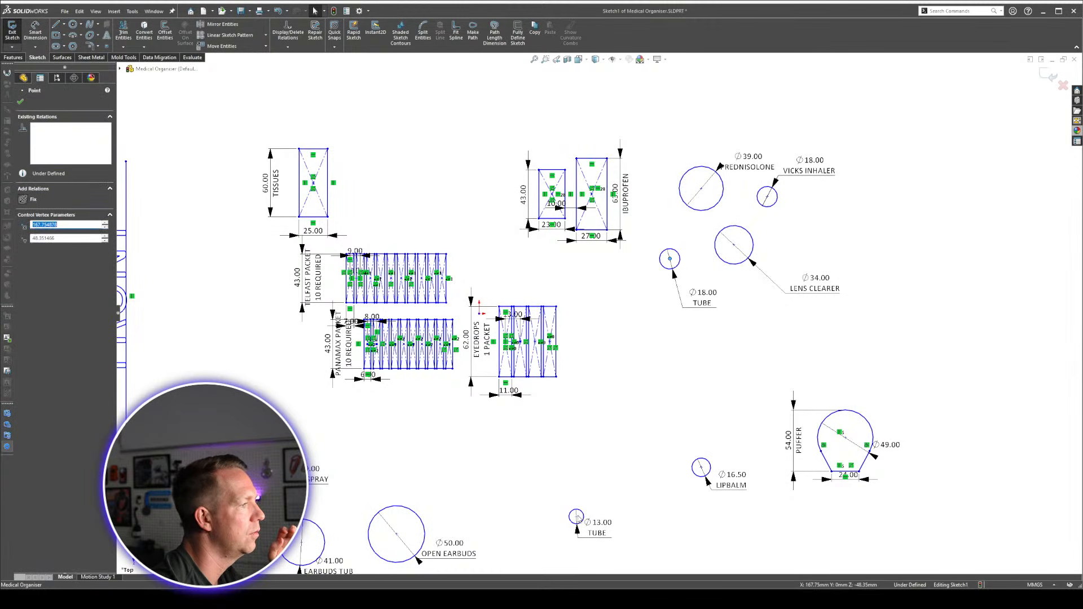
pyautogui.moveTo(579, 511); pyautogui.dragTo(745, 307)
pyautogui.click(669, 416)
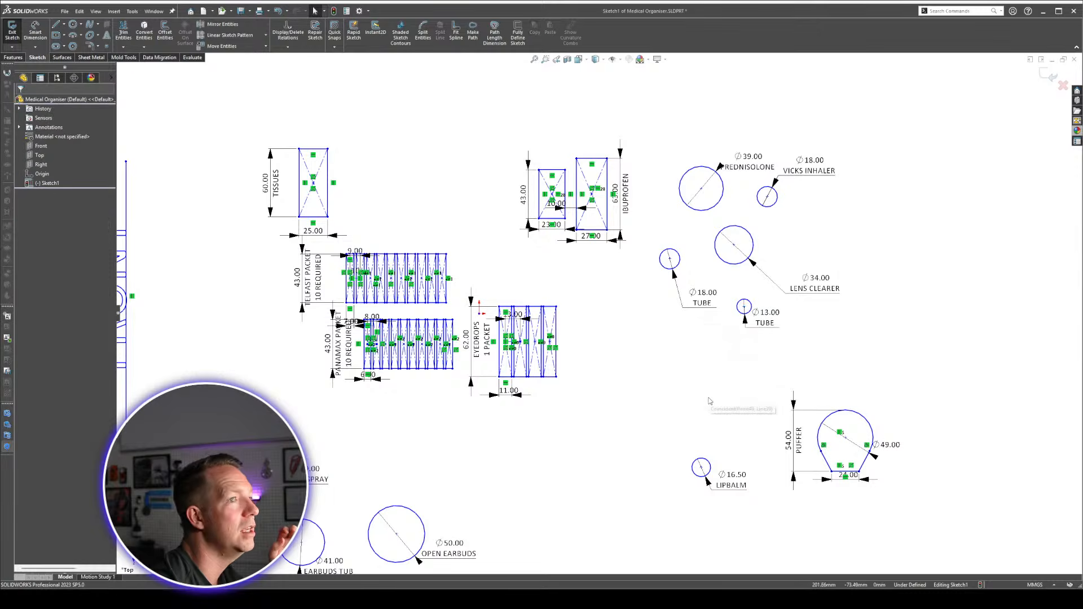
# Move the Earbuds Tub circle to the right of the Vicks Inhaler and the Nasal Spray circle beside the Lipbalm.
pyautogui.scroll(4, 631, 355)
pyautogui.scroll(-2, 558, 305)
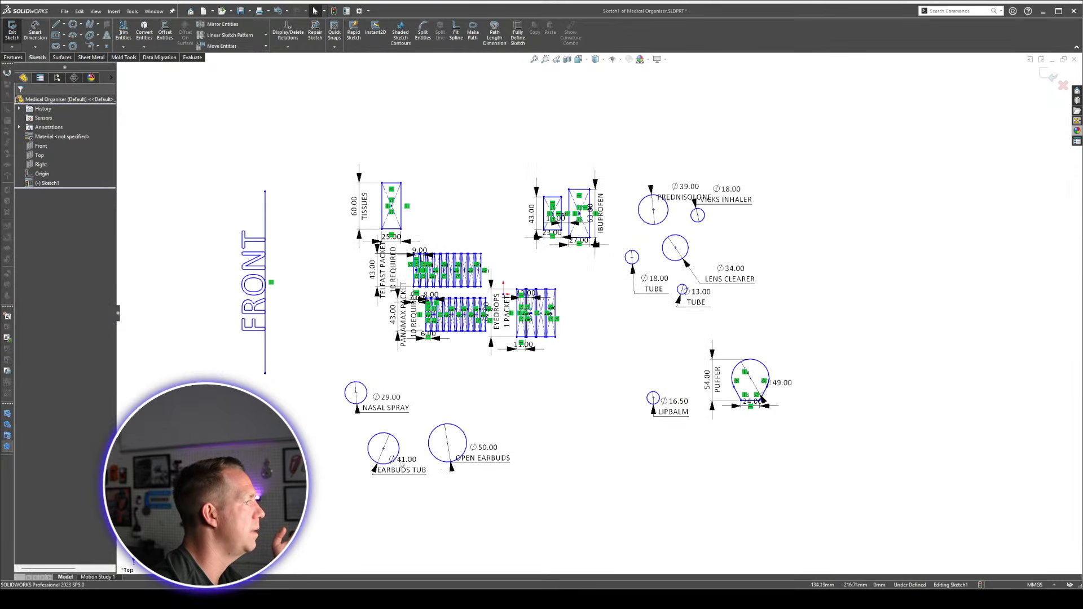
pyautogui.moveTo(394, 439); pyautogui.dragTo(800, 216)
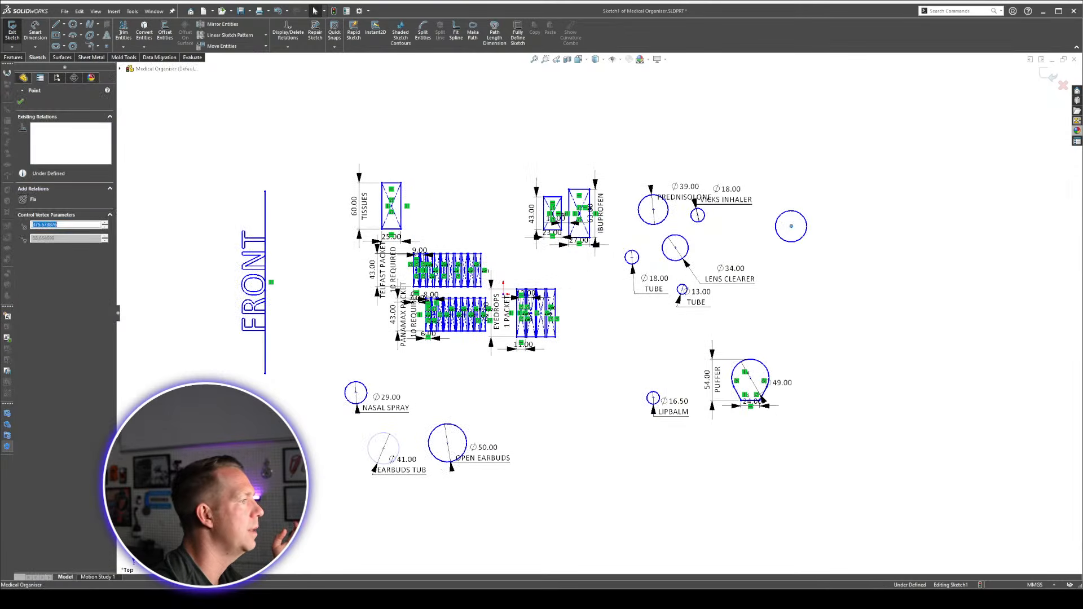
pyautogui.click(652, 353)
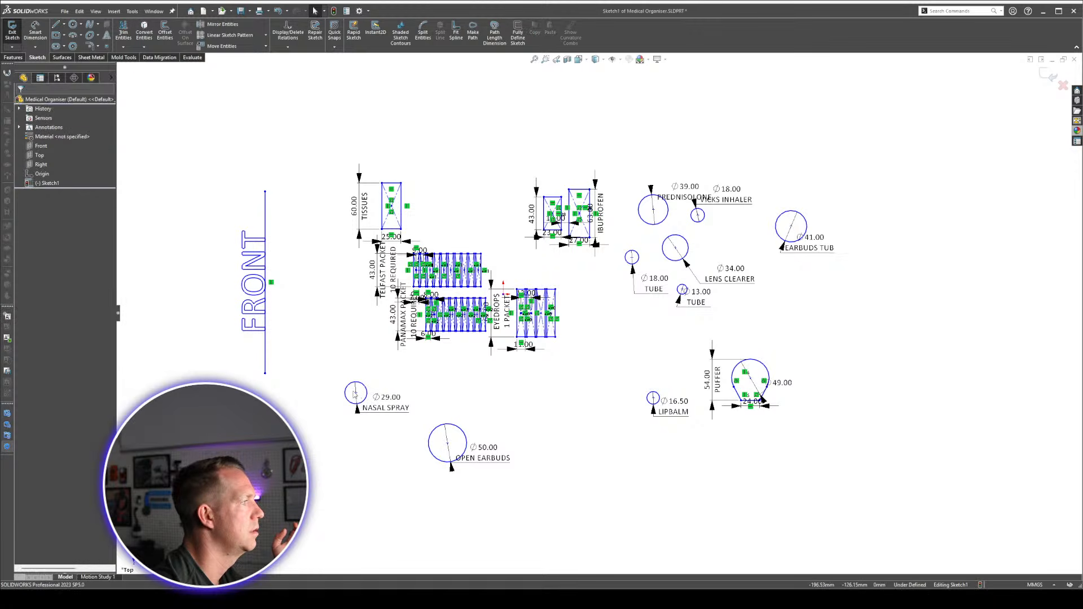
pyautogui.moveTo(356, 395)
pyautogui.mouseDown()
pyautogui.moveTo(649, 394)
pyautogui.moveTo(582, 398)
pyautogui.moveTo(579, 413)
pyautogui.mouseUp()
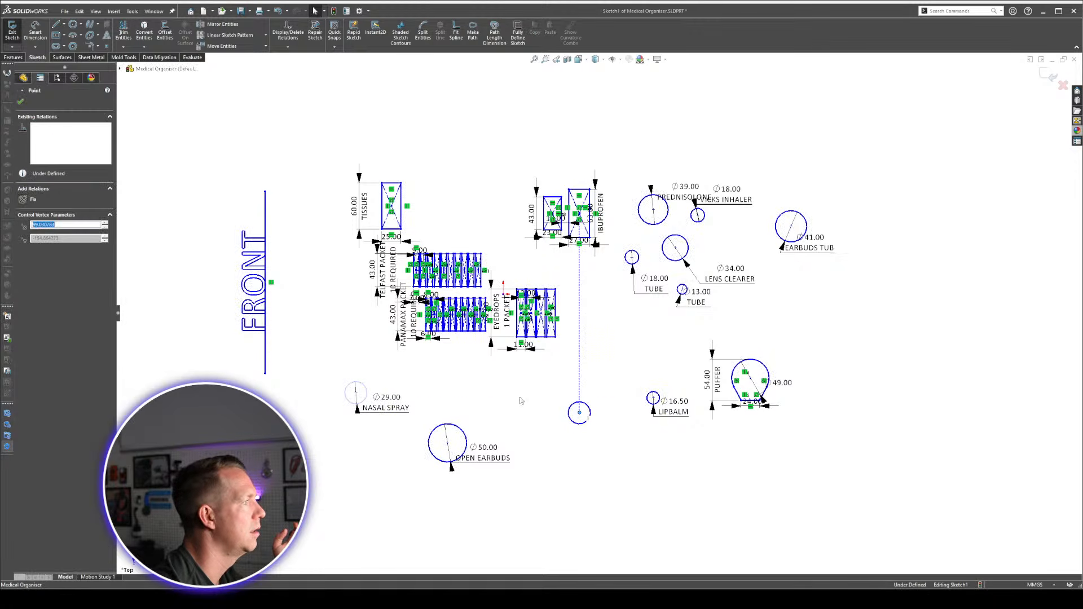
pyautogui.scroll(-1, 464, 330)
pyautogui.click(443, 413)
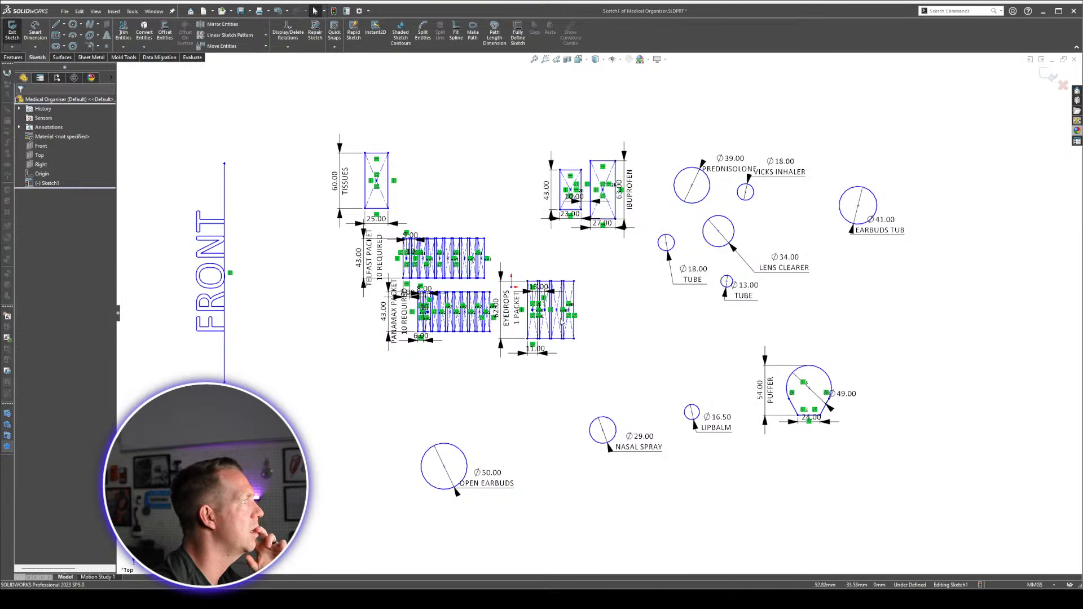
# Move the Tissues rectangle right towards the Ibuprofen outlines and the Open Earbuds circle below the Earbuds Tub.
pyautogui.moveTo(377, 181); pyautogui.dragTo(490, 185)
pyautogui.moveTo(444, 467); pyautogui.dragTo(855, 278)
pyautogui.click(938, 377)
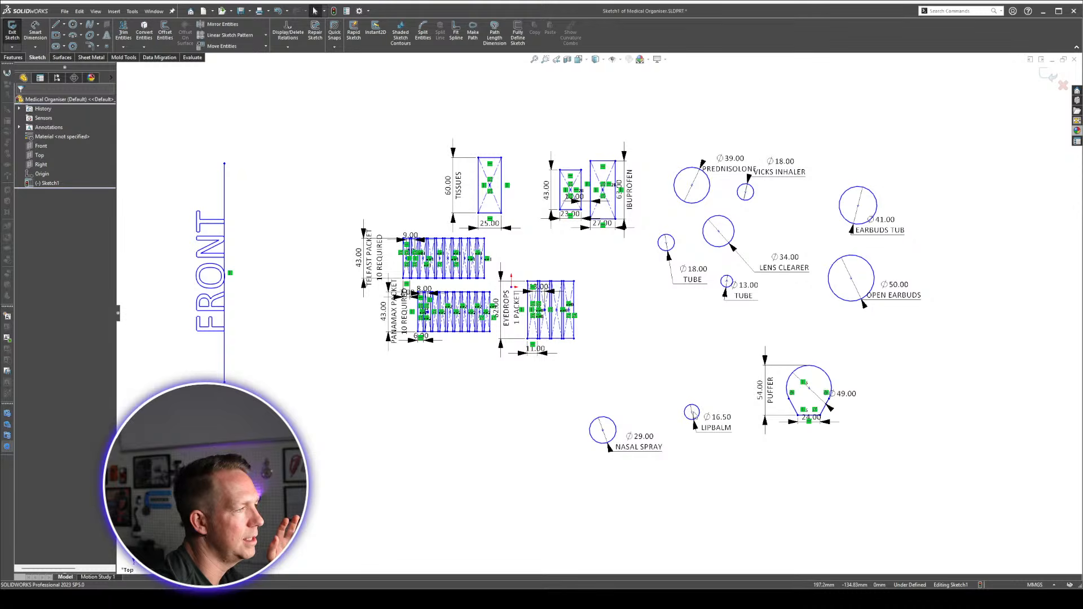
# Move the Lipbalm circle to the right of the Puffer outline and the Nasal Spray circle below the Puffer.
pyautogui.moveTo(694, 415); pyautogui.dragTo(886, 419)
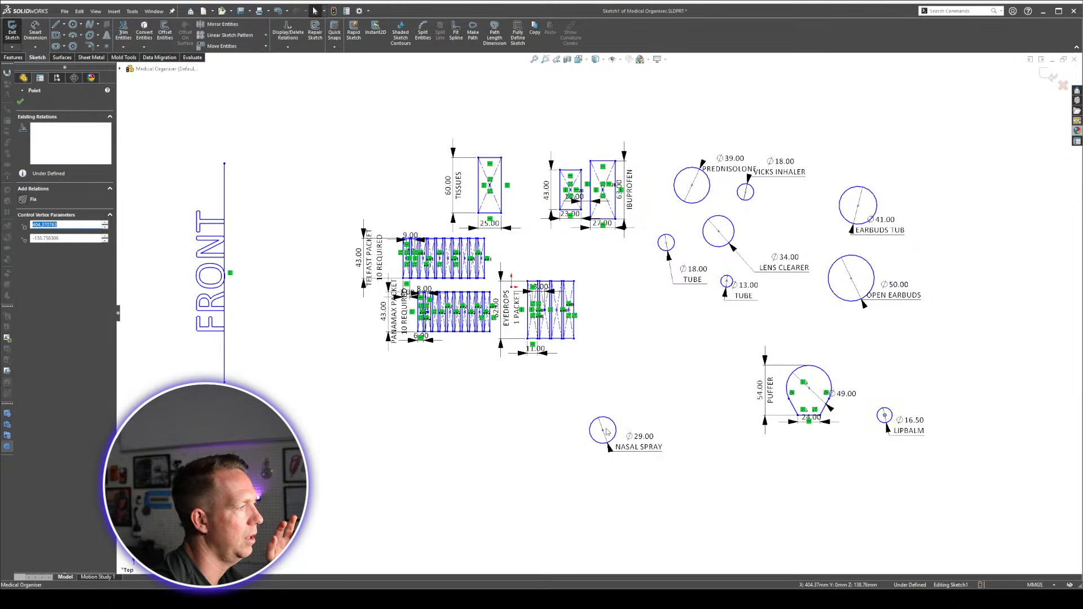
pyautogui.moveTo(607, 431); pyautogui.dragTo(843, 461)
pyautogui.press('Escape')
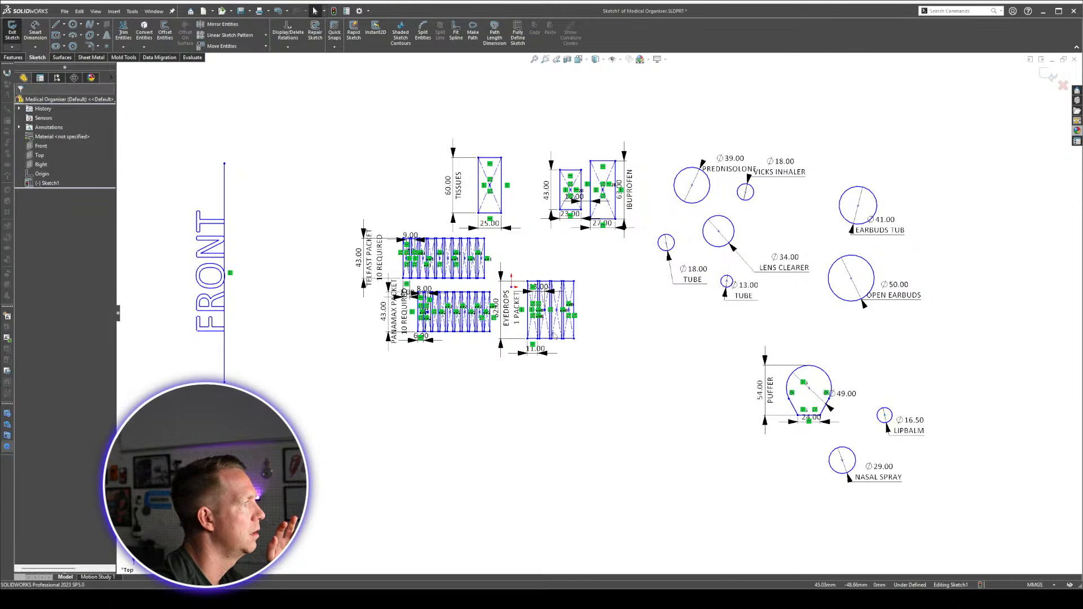
# Move the Eyedrops packet rectangles down and right, to the left of the Puffer outline.
pyautogui.scroll(-2, 555, 337)
pyautogui.moveTo(561, 309)
pyautogui.mouseDown()
pyautogui.moveTo(610, 411)
pyautogui.moveTo(672, 439)
pyautogui.moveTo(690, 419)
pyautogui.moveTo(689, 432)
pyautogui.mouseUp()
pyautogui.press('Escape')
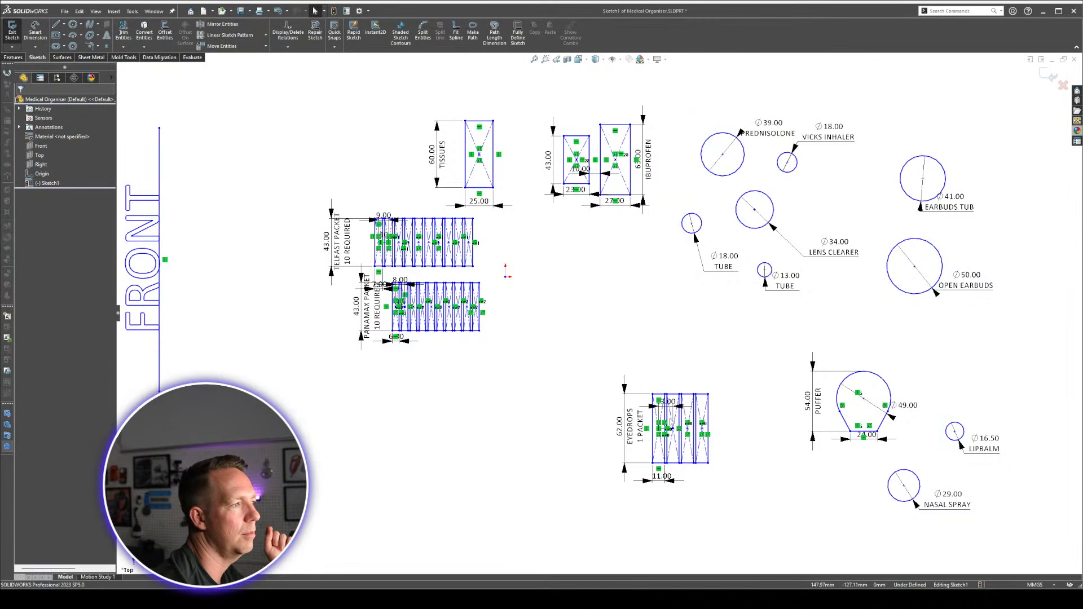
pyautogui.scroll(-3, 672, 425)
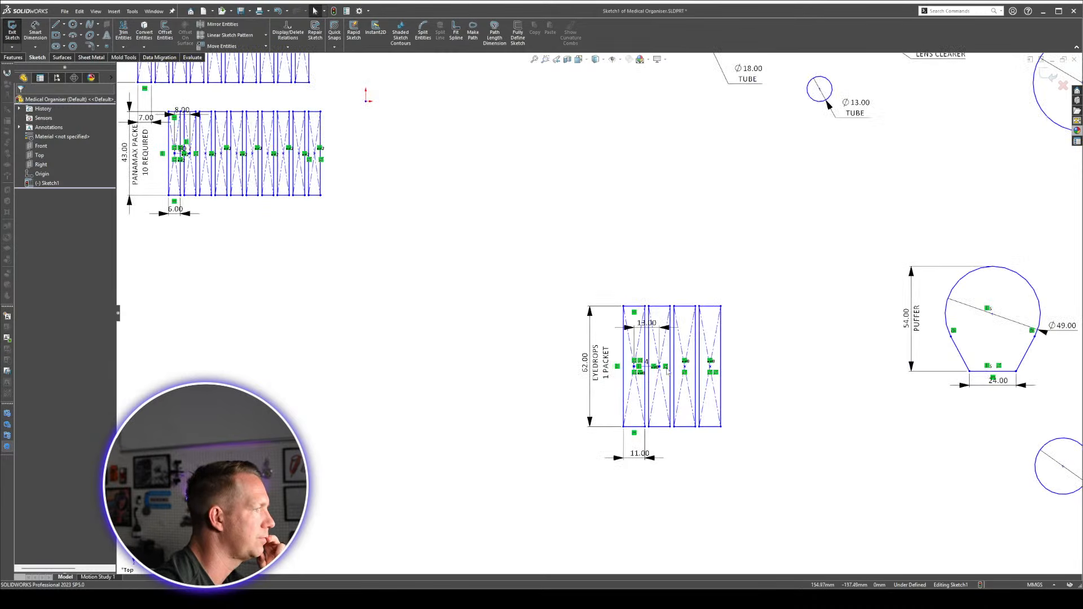
pyautogui.scroll(6, 639, 373)
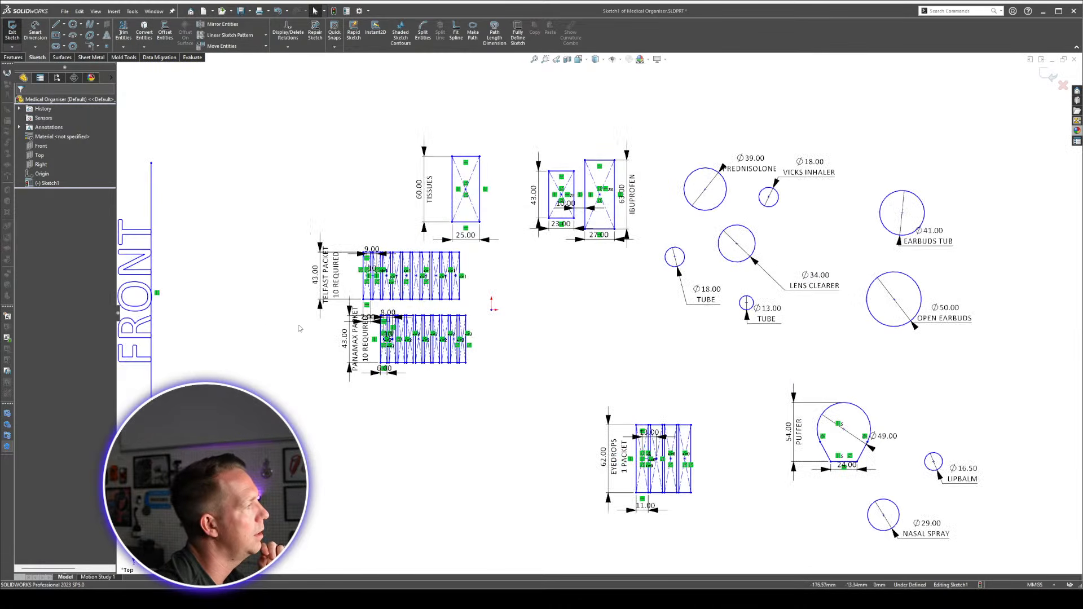
# Reposition the 7 mm width dimension closer to the underside of the Telfast packet rectangles.
pyautogui.scroll(4, 307, 313)
pyautogui.scroll(-2, 308, 313)
pyautogui.scroll(-1, 730, 296)
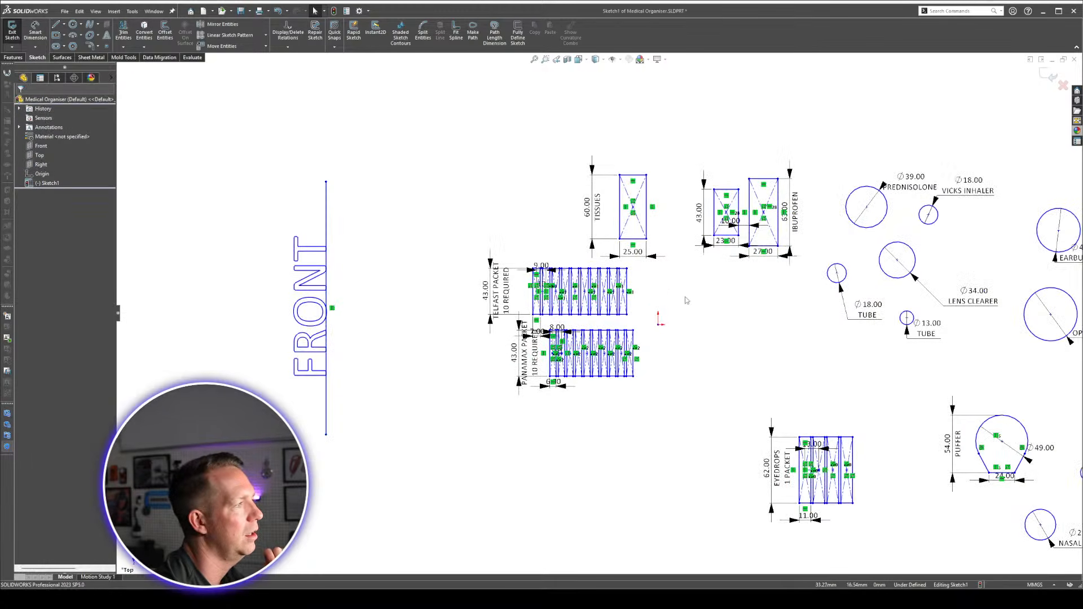
pyautogui.scroll(-1, 610, 282)
pyautogui.scroll(-2, 613, 284)
pyautogui.scroll(-2, 552, 413)
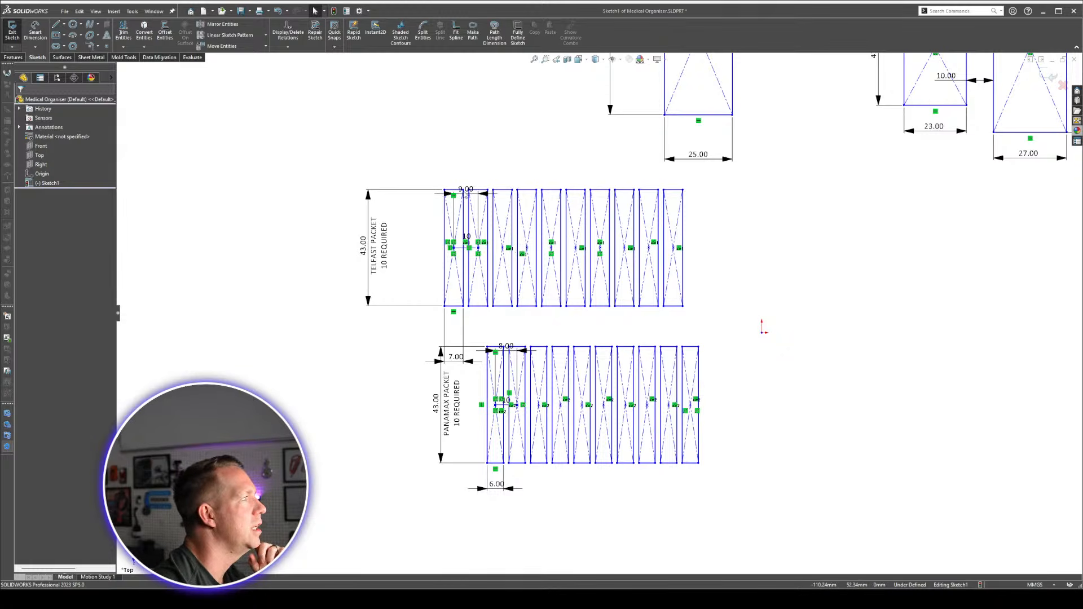
pyautogui.moveTo(455, 357); pyautogui.dragTo(454, 336)
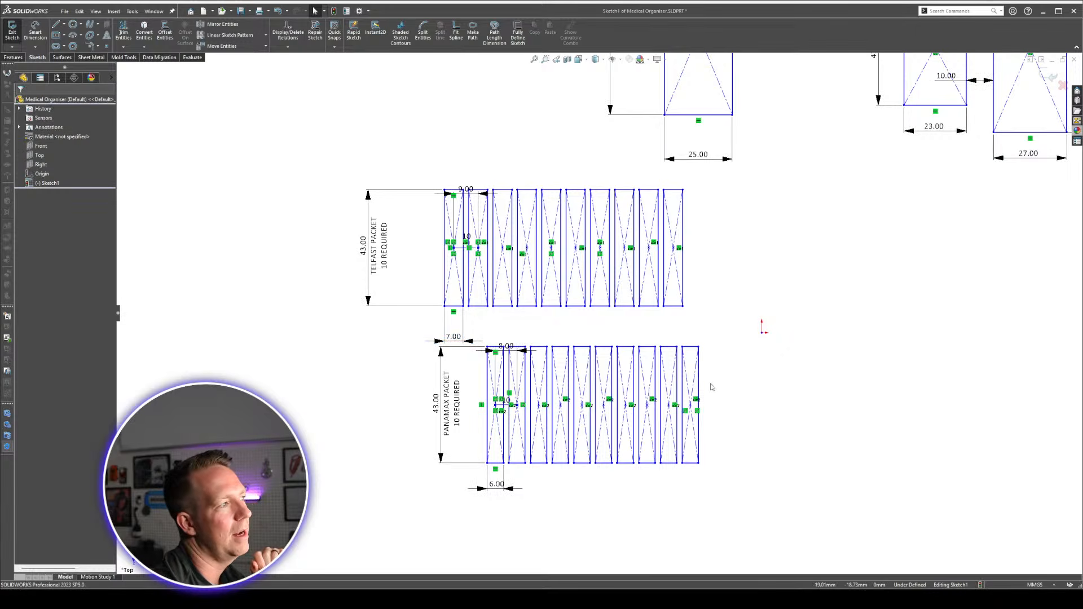
# Move the Tissues rectangle above the Earbuds Tub circle and shift the Ibuprofen outlines up and slightly right.
pyautogui.scroll(7, 711, 387)
pyautogui.scroll(-2, 719, 312)
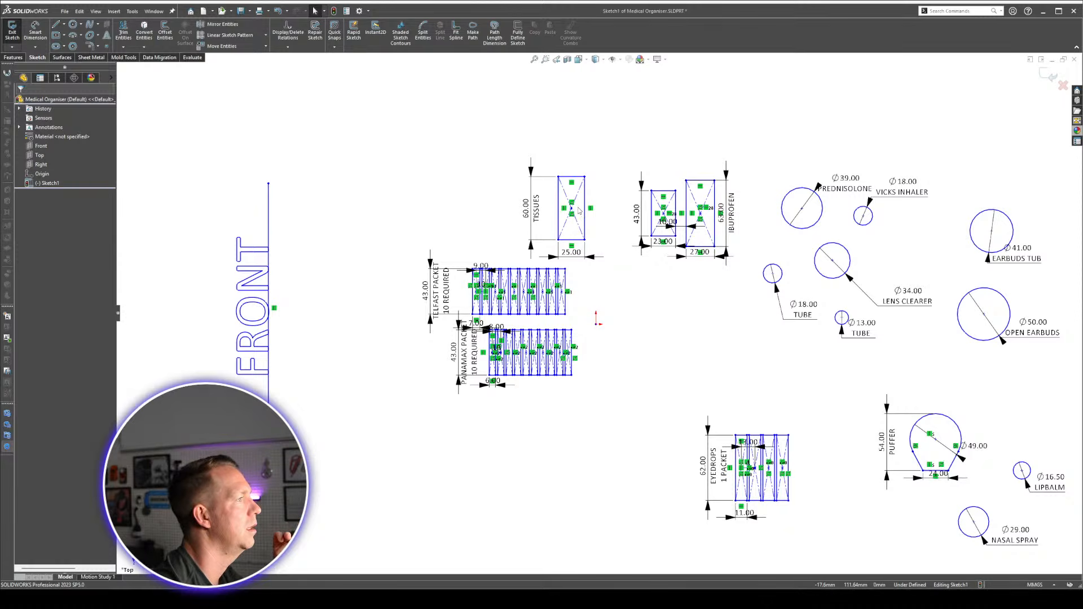
pyautogui.moveTo(583, 210); pyautogui.dragTo(1003, 161)
pyautogui.click(763, 124)
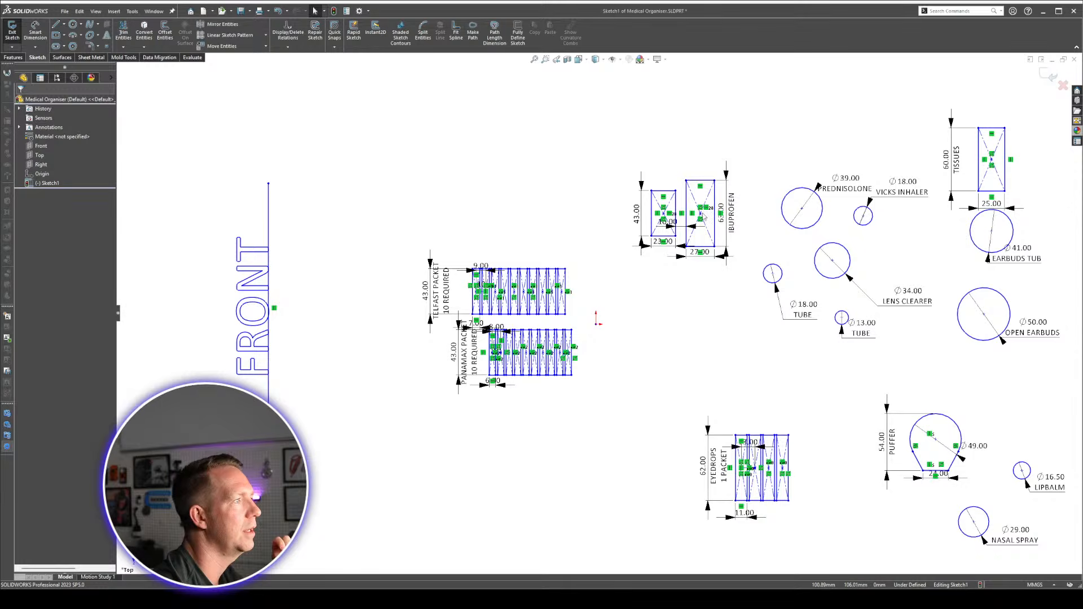
pyautogui.moveTo(704, 217); pyautogui.dragTo(739, 156)
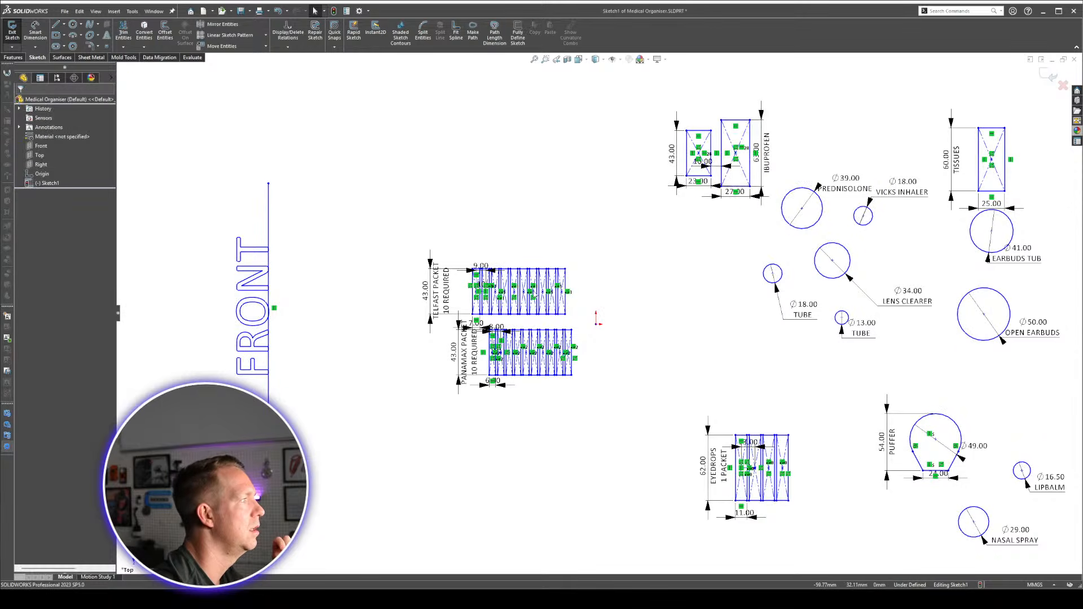
# Shift the Telfast packets up and right, and place the Panamax packets just below them with their left edges roughly aligned.
pyautogui.scroll(-2, 529, 296)
pyautogui.moveTo(540, 275); pyautogui.dragTo(561, 226)
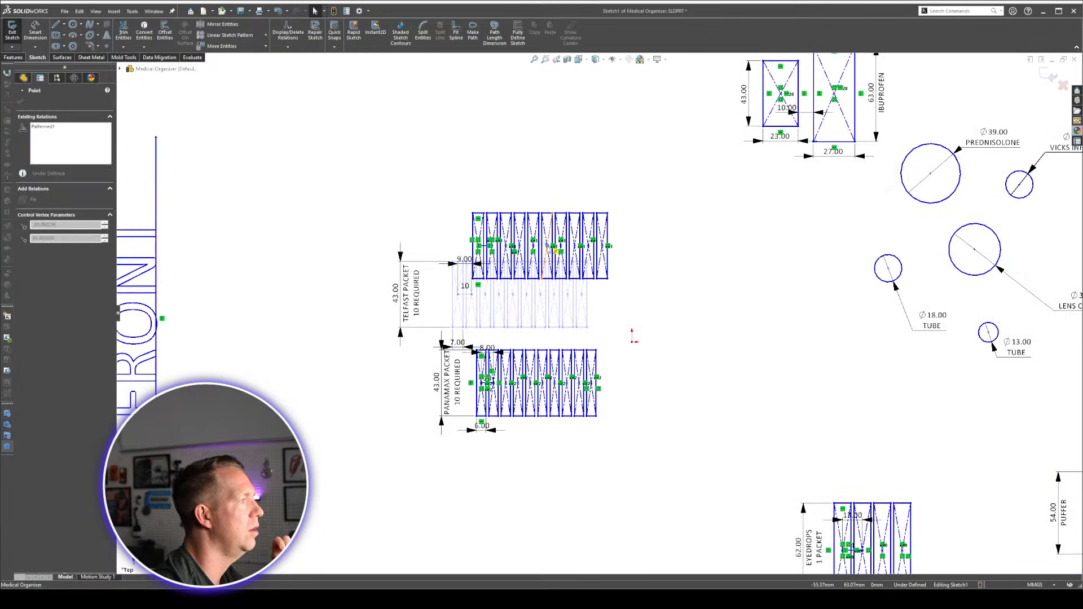
pyautogui.moveTo(518, 384)
pyautogui.mouseDown()
pyautogui.moveTo(527, 315)
pyautogui.moveTo(515, 340)
pyautogui.mouseUp()
pyautogui.press('Escape')
pyautogui.scroll(-1, 426, 251)
pyautogui.scroll(-4, 460, 265)
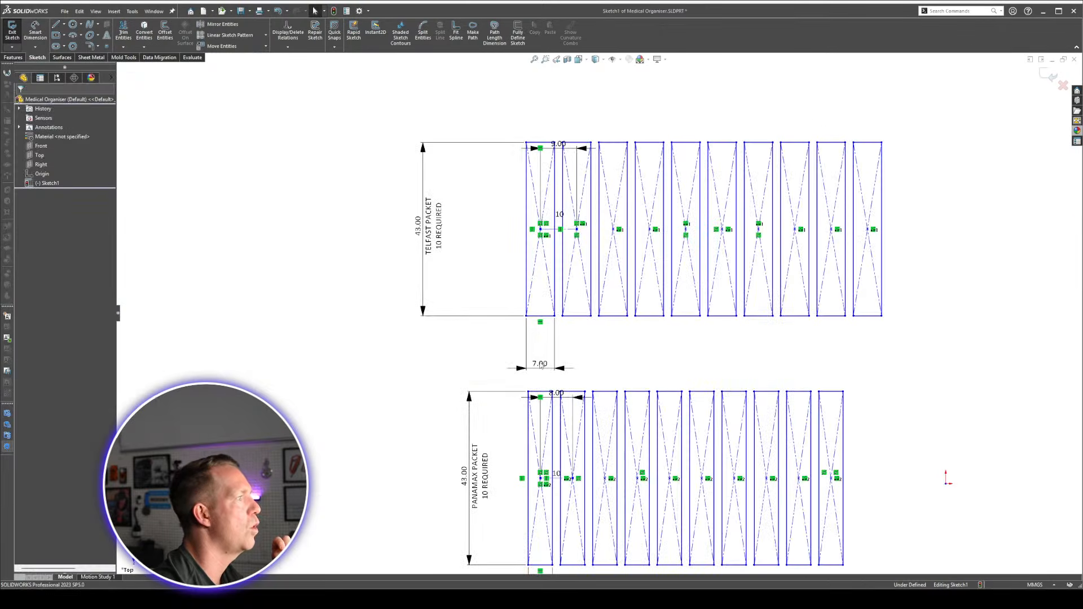
pyautogui.scroll(4, 548, 518)
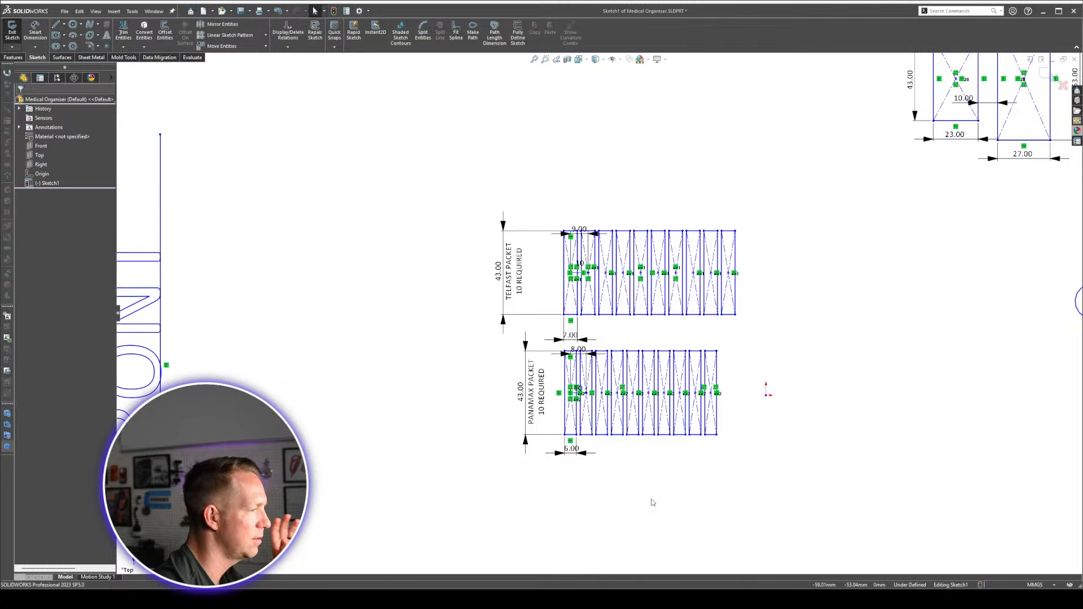
# Move the Eyedrops packets directly below the Panamax packets and the Puffer outline to the right of the Eyedrops.
pyautogui.scroll(3, 688, 479)
pyautogui.scroll(-2, 730, 445)
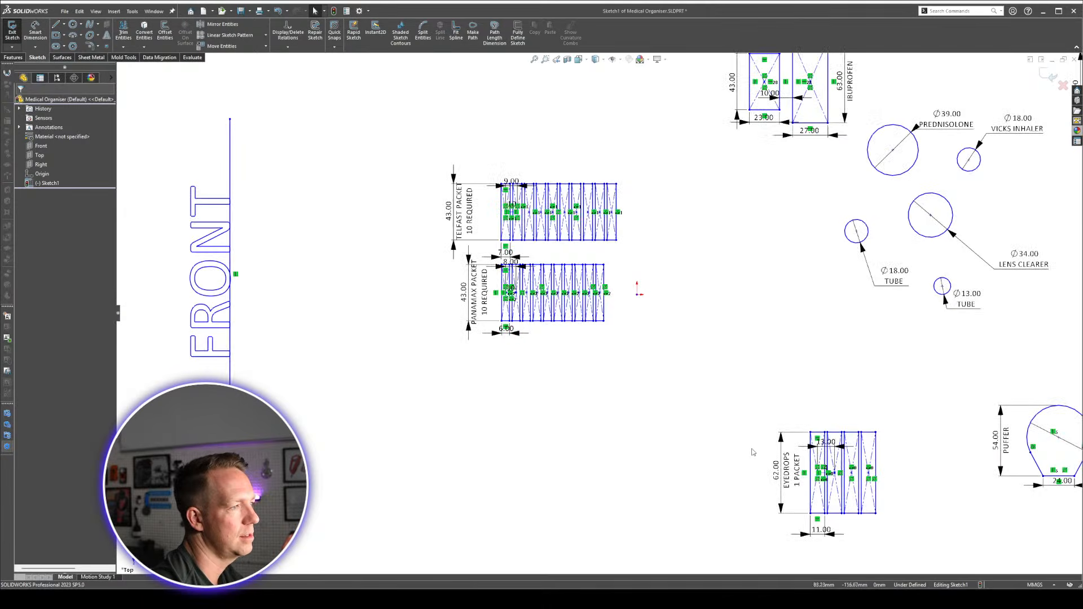
pyautogui.scroll(-1, 846, 469)
pyautogui.moveTo(847, 467); pyautogui.dragTo(474, 354)
pyautogui.click(573, 447)
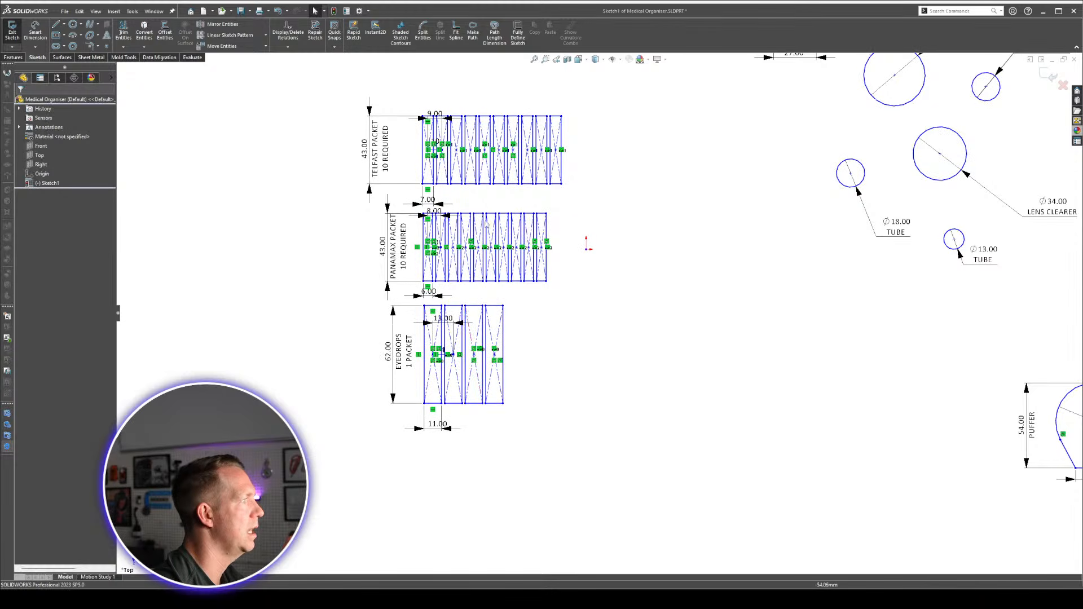
pyautogui.scroll(1, 687, 288)
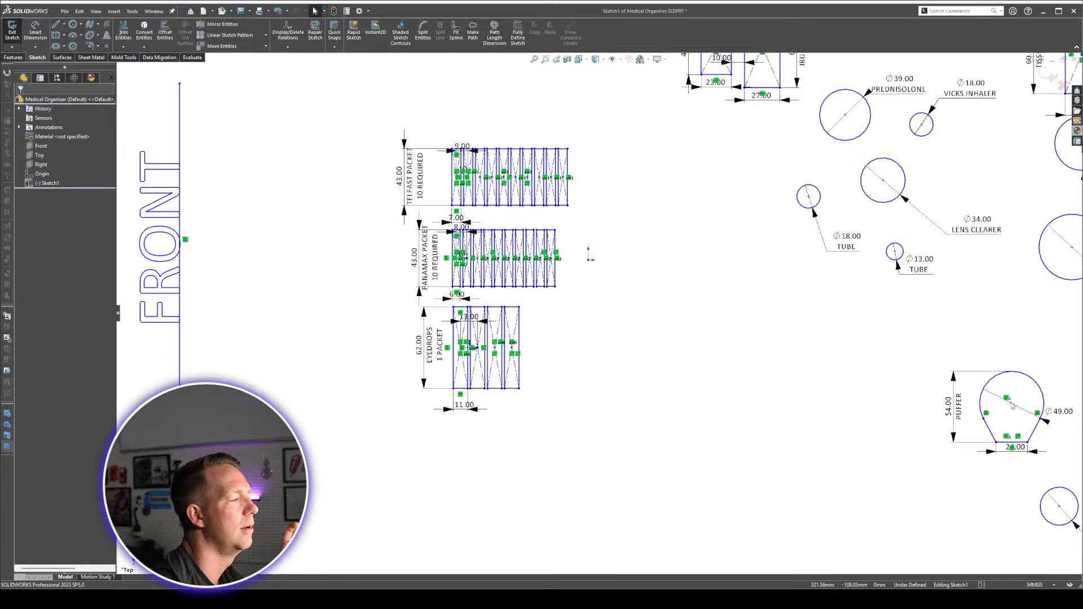
pyautogui.moveTo(1013, 405); pyautogui.dragTo(590, 349)
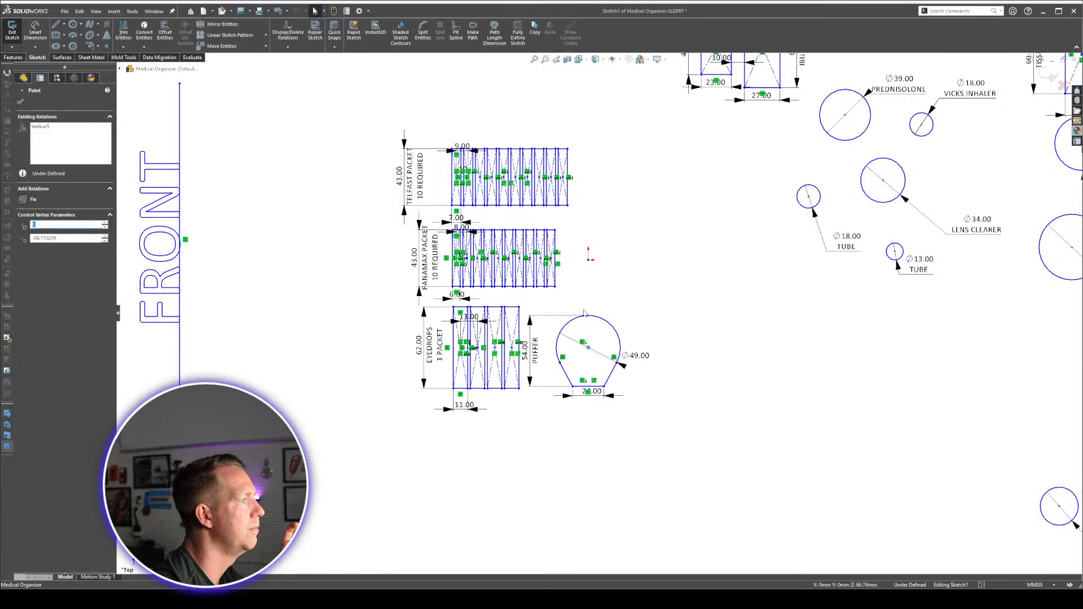
# Create a linear sketch pattern of the Puffer outline along the X-axis with 2 instances spaced 60 mm apart.
pyautogui.scroll(-5, 585, 314)
pyautogui.moveTo(506, 298); pyautogui.dragTo(753, 548)
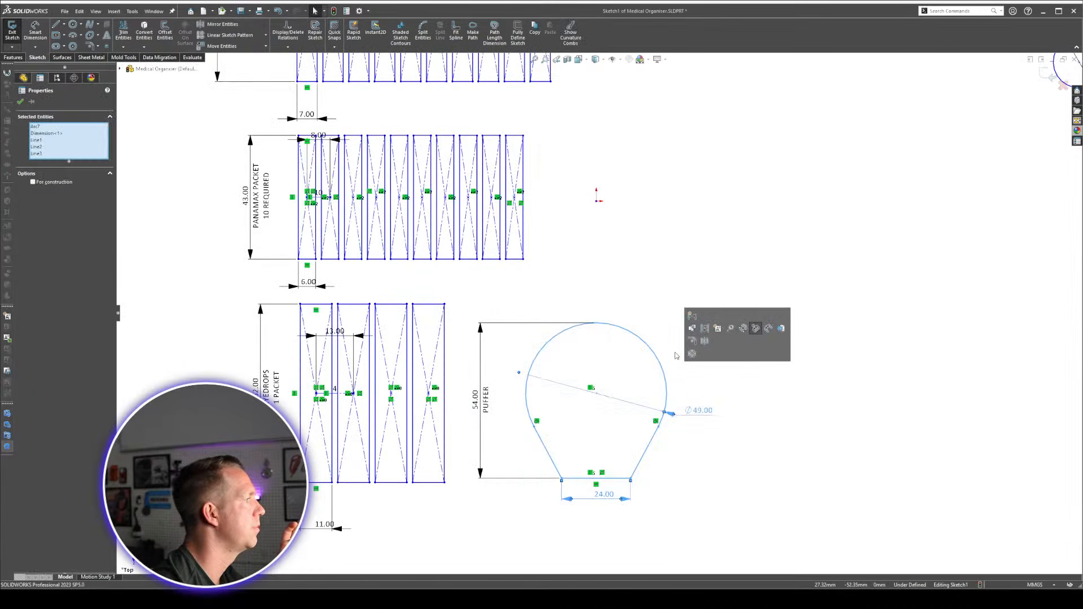
pyautogui.click(221, 35)
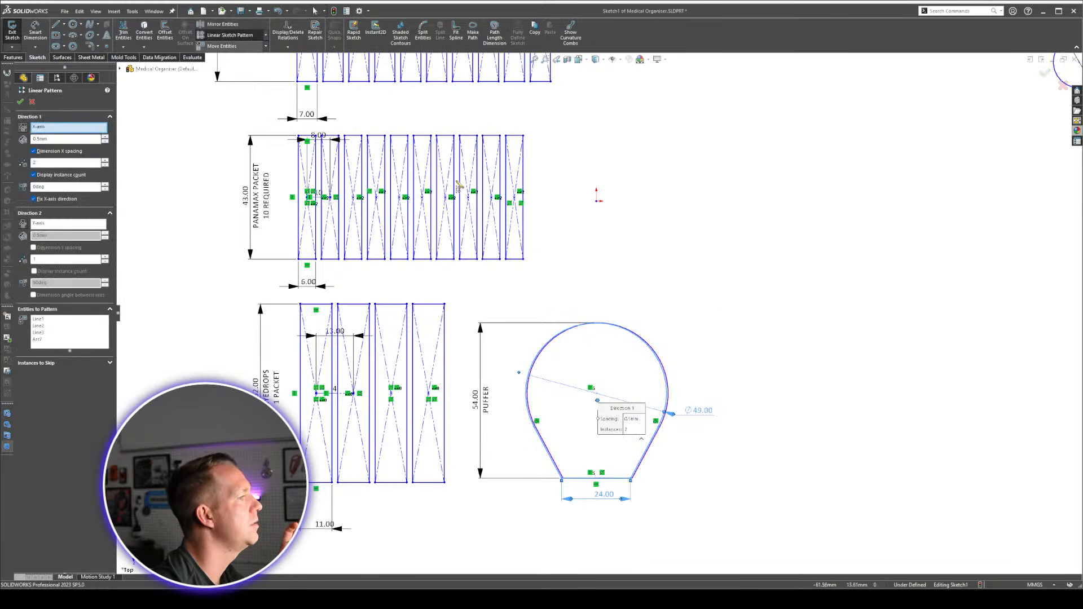
pyautogui.doubleClick(52, 139)
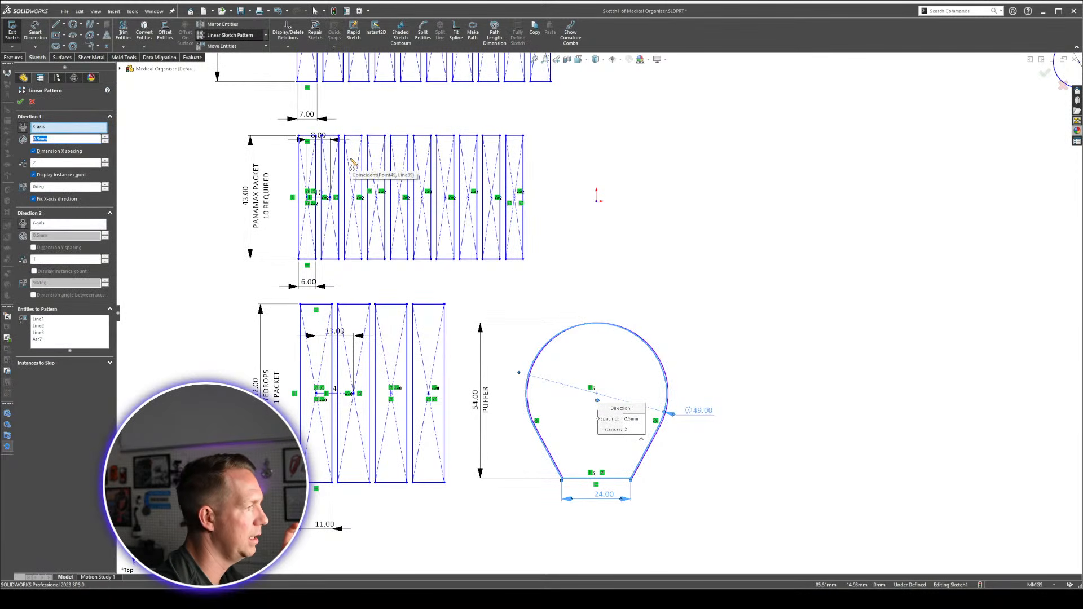
pyautogui.write('60')
pyautogui.press('Return')
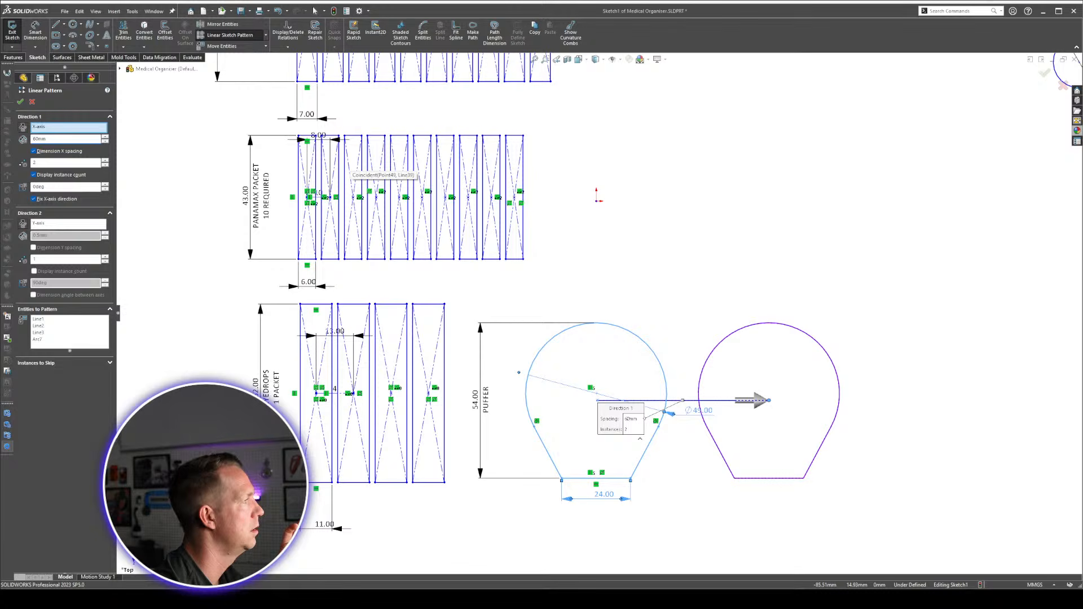
pyautogui.click(21, 102)
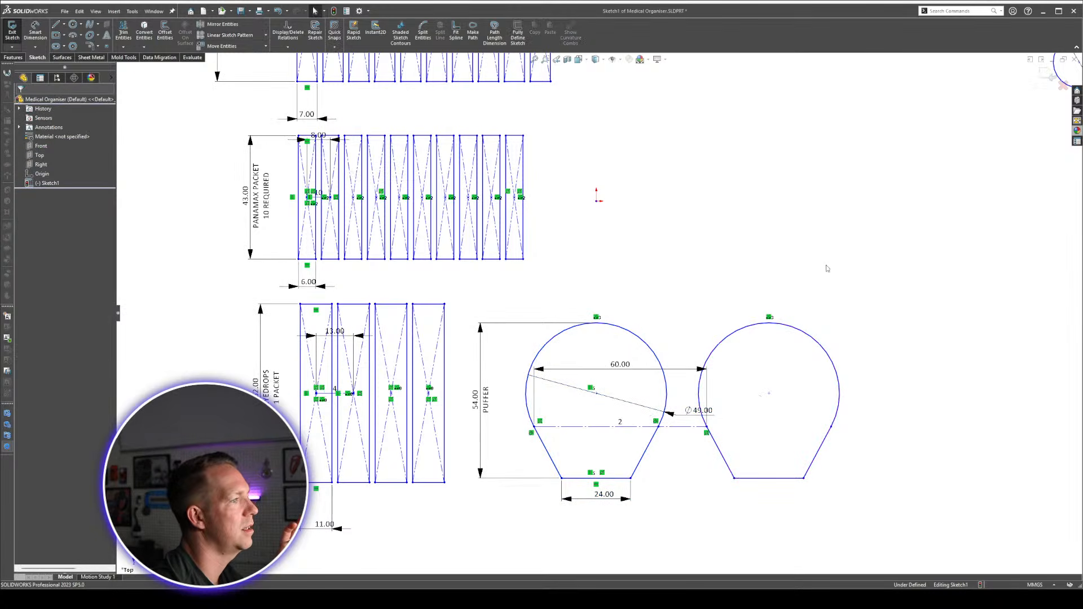
# Shift the two Puffer outlines slightly left, closer to the Eyedrops packets.
pyautogui.scroll(5, 825, 384)
pyautogui.scroll(-2, 627, 338)
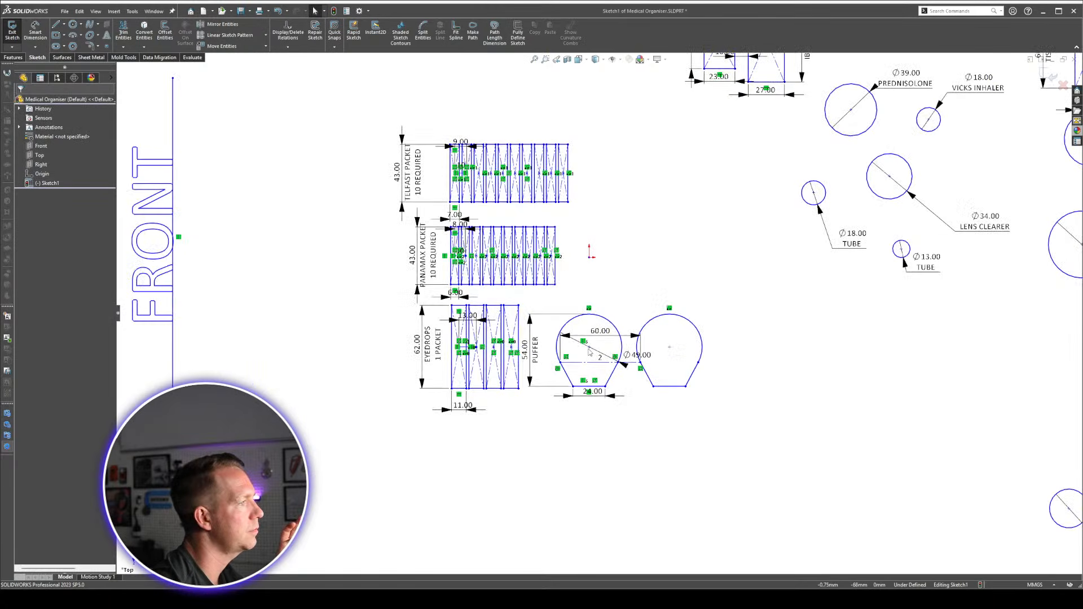
pyautogui.moveTo(589, 348)
pyautogui.mouseDown()
pyautogui.moveTo(613, 377)
pyautogui.moveTo(583, 347)
pyautogui.mouseUp()
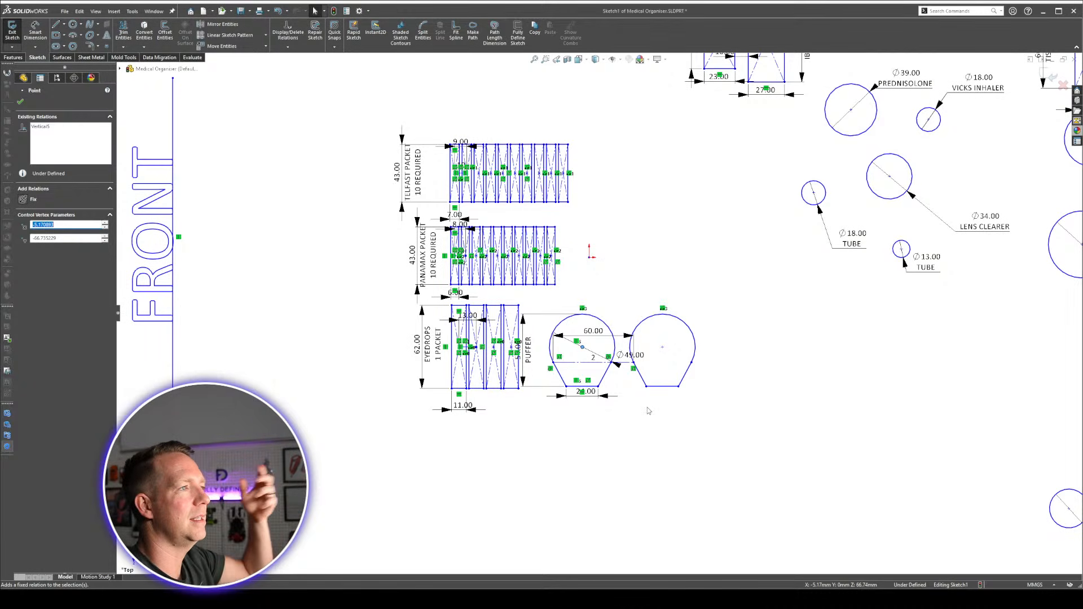
pyautogui.scroll(3, 728, 318)
pyautogui.scroll(-2, 727, 264)
pyautogui.click(754, 345)
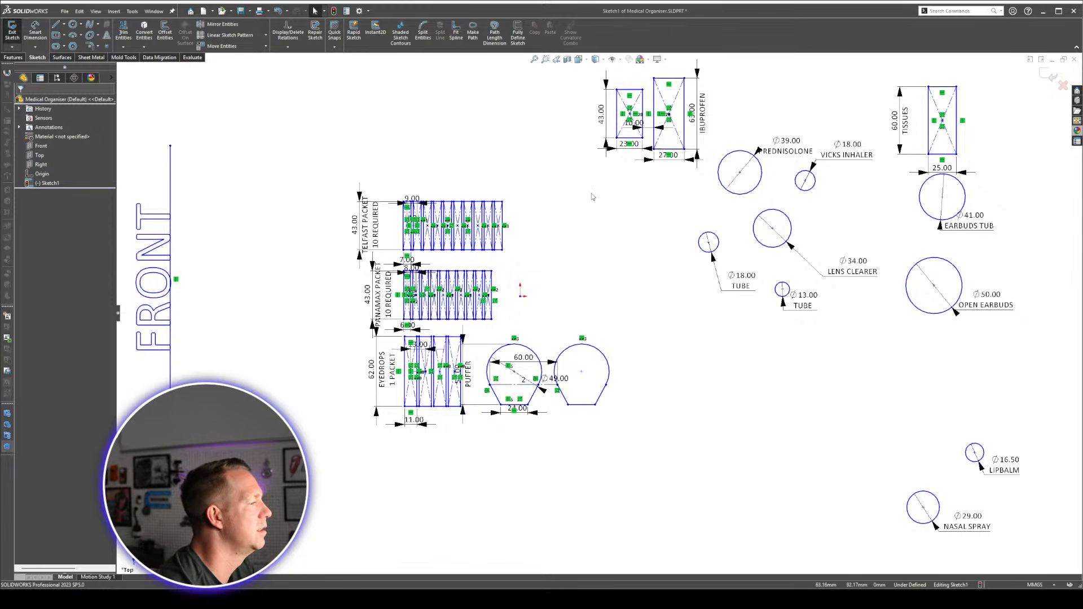
# Bring the Lipbalm circle closer to the Puffer outlines and place the Nasal Spray circle to the right of the Telfast packets.
pyautogui.scroll(1, 597, 305)
pyautogui.scroll(-1, 669, 62)
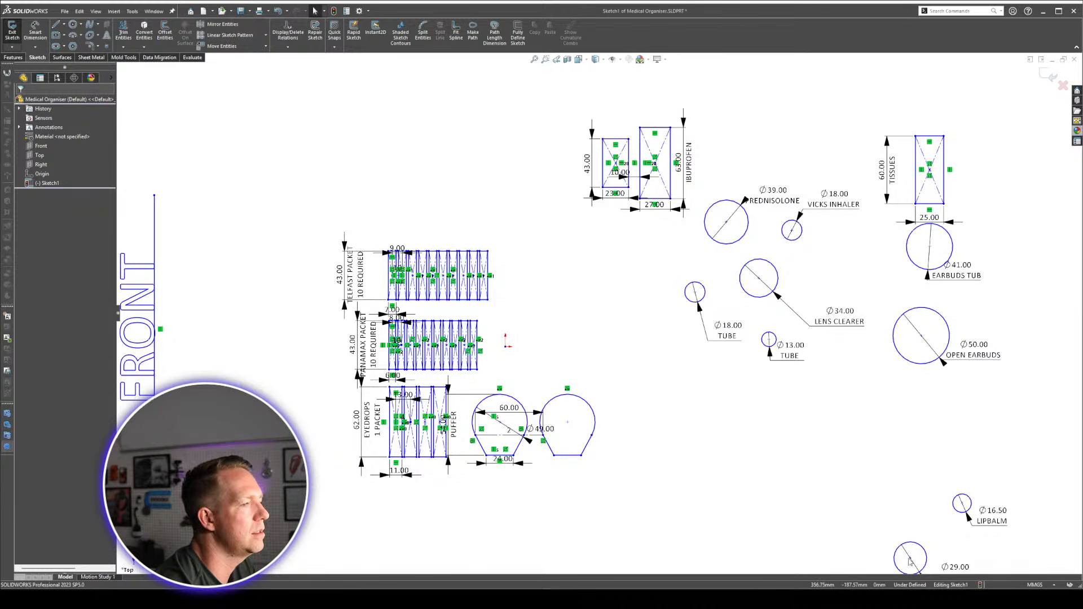
pyautogui.moveTo(910, 561); pyautogui.dragTo(675, 435)
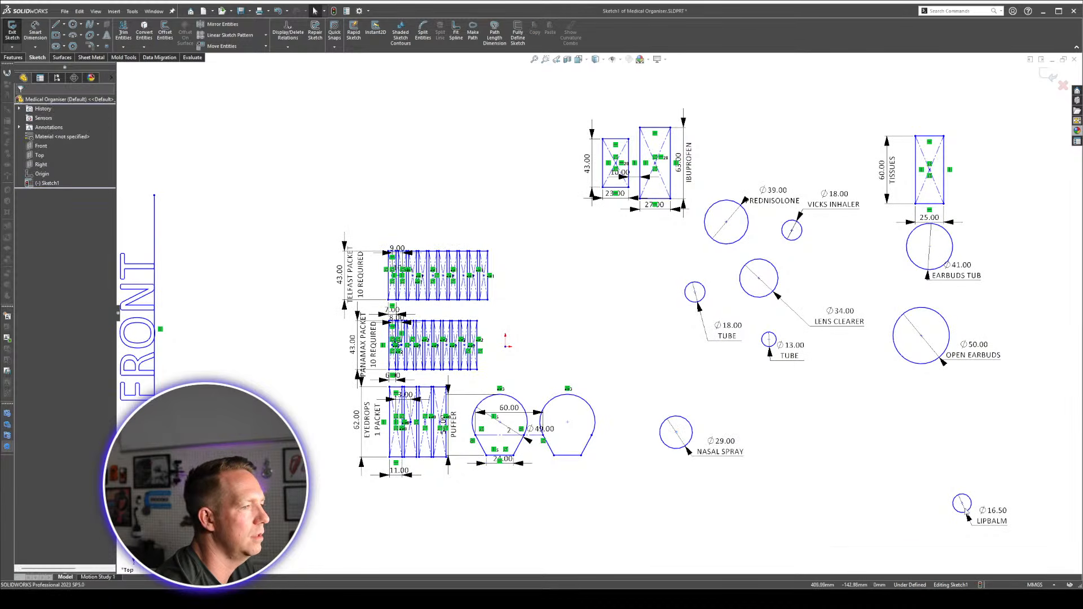
pyautogui.moveTo(962, 503); pyautogui.dragTo(847, 433)
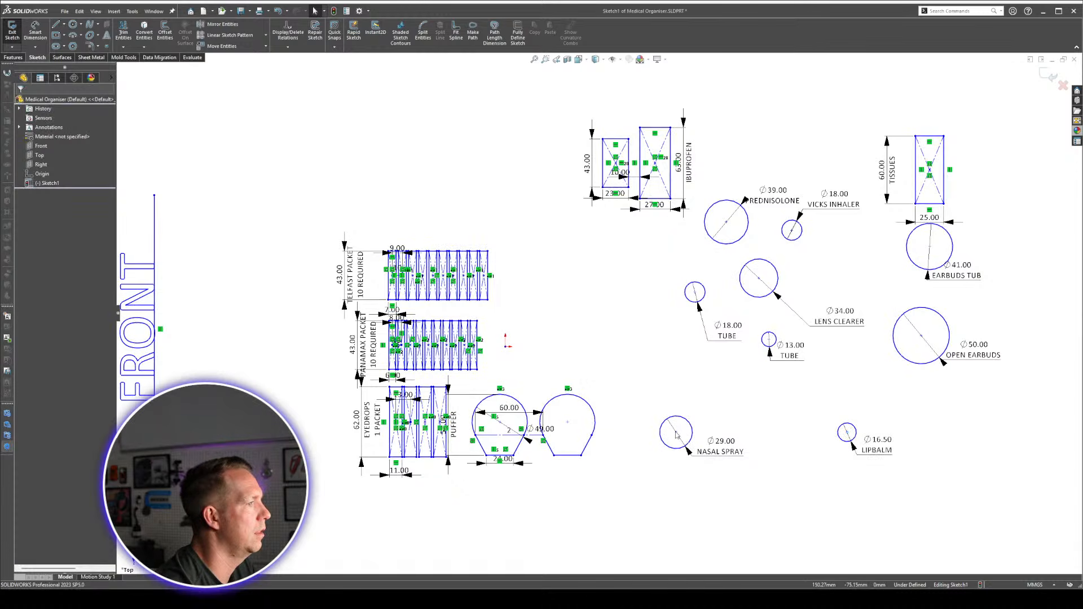
pyautogui.moveTo(676, 433)
pyautogui.mouseDown()
pyautogui.moveTo(531, 264)
pyautogui.moveTo(521, 276)
pyautogui.mouseUp()
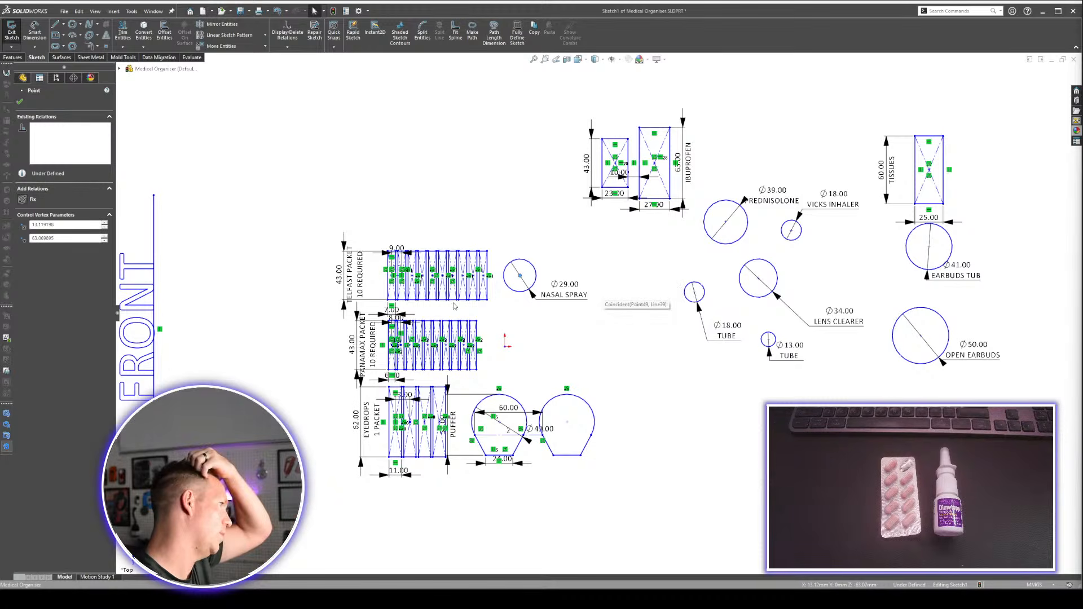
pyautogui.scroll(2, 482, 349)
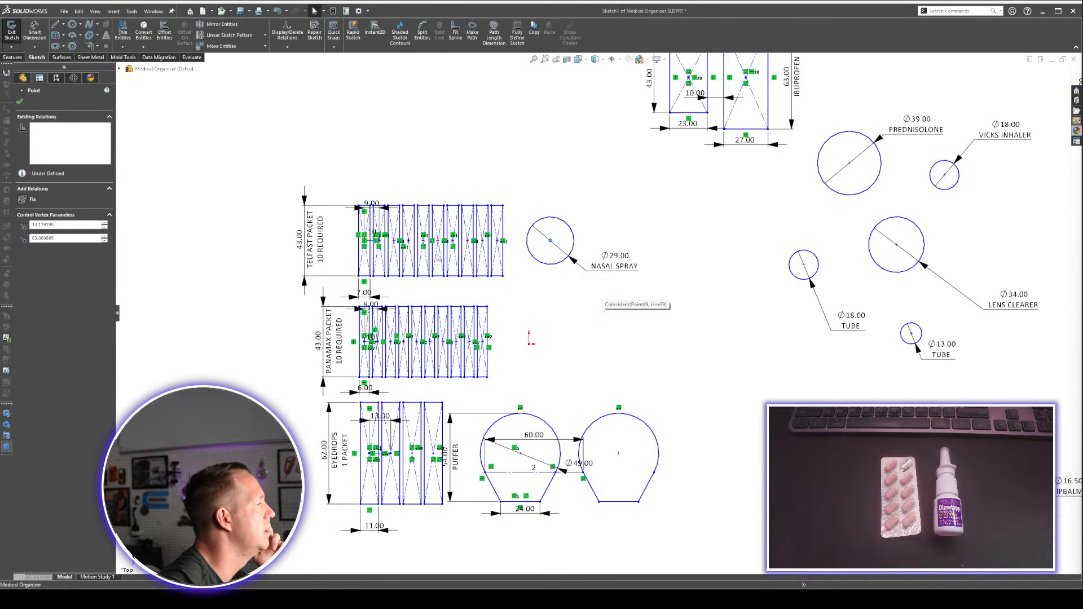
pyautogui.press('Escape')
pyautogui.click(550, 243)
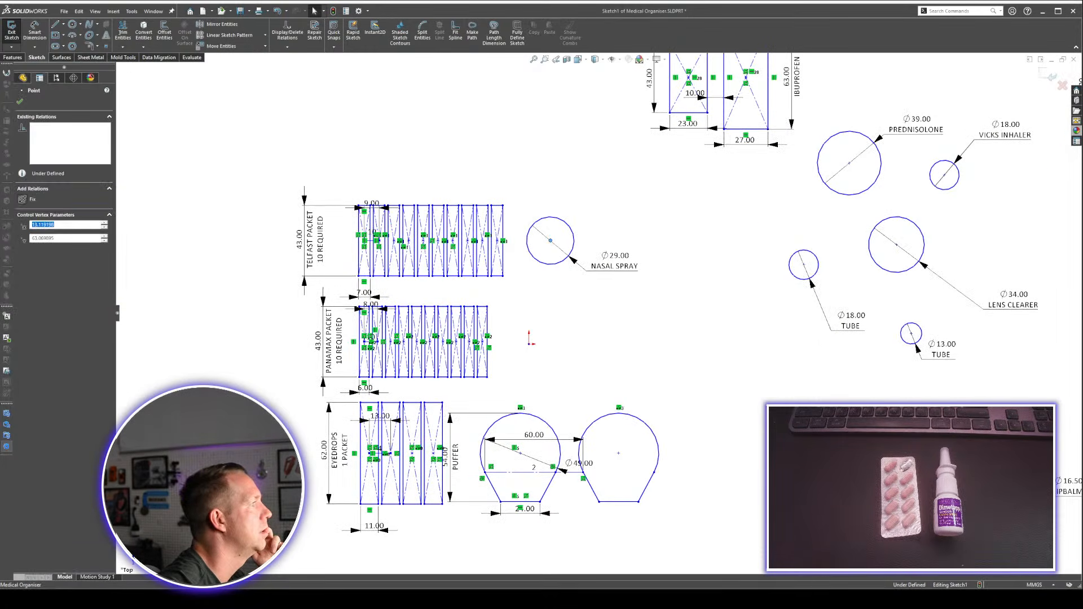
# Move the Telfast packet rectangles up and slightly right, opening a wider gap above the Panamax packets.
pyautogui.scroll(3, 379, 241)
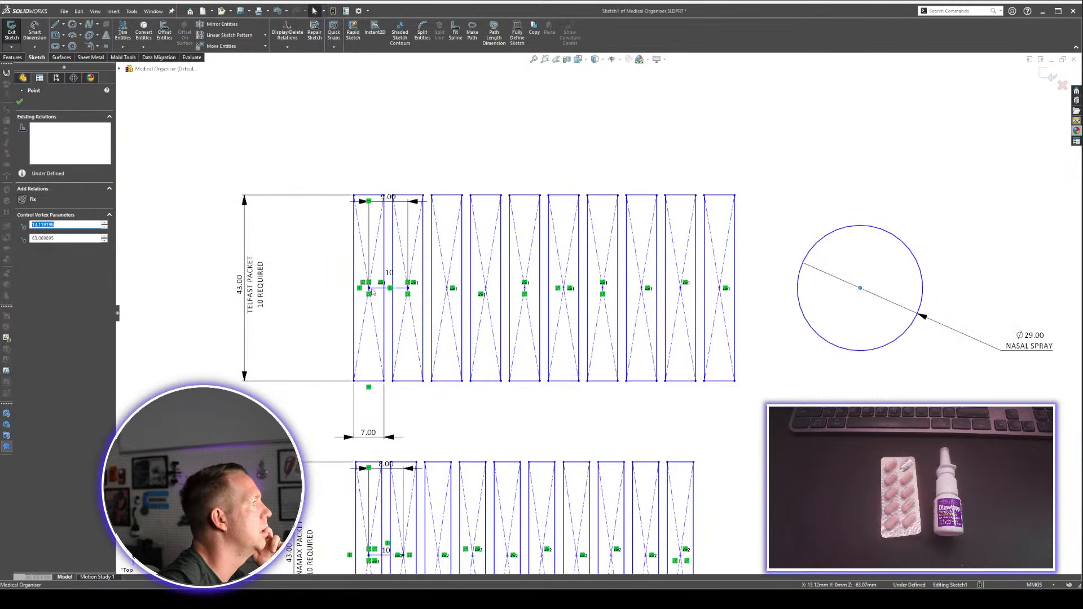
pyautogui.moveTo(369, 288); pyautogui.dragTo(435, 124)
pyautogui.scroll(-3, 539, 202)
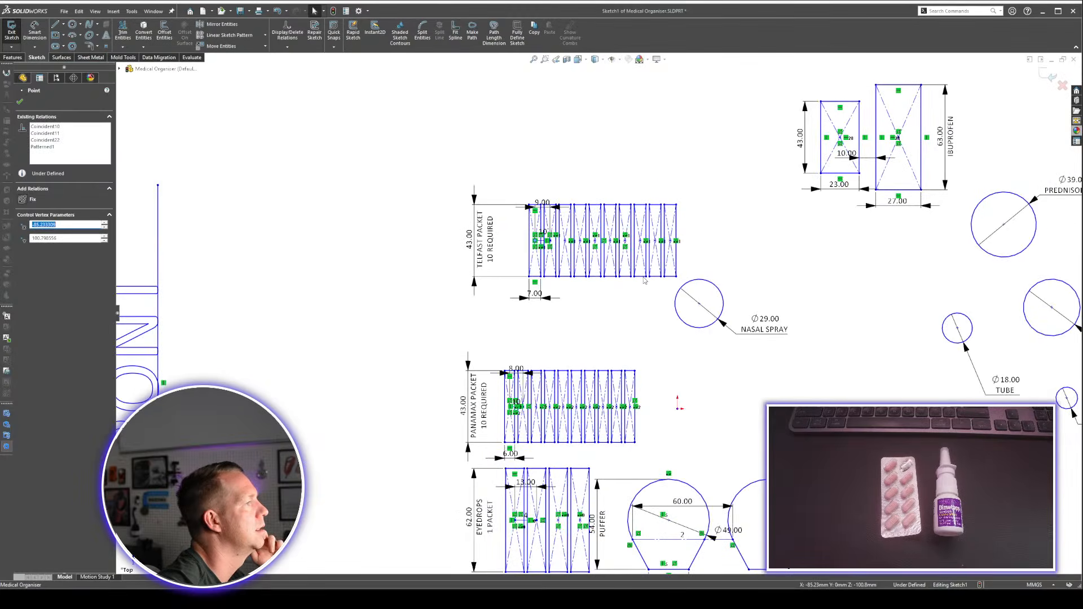
pyautogui.scroll(4, 454, 279)
pyautogui.moveTo(445, 273); pyautogui.dragTo(443, 221)
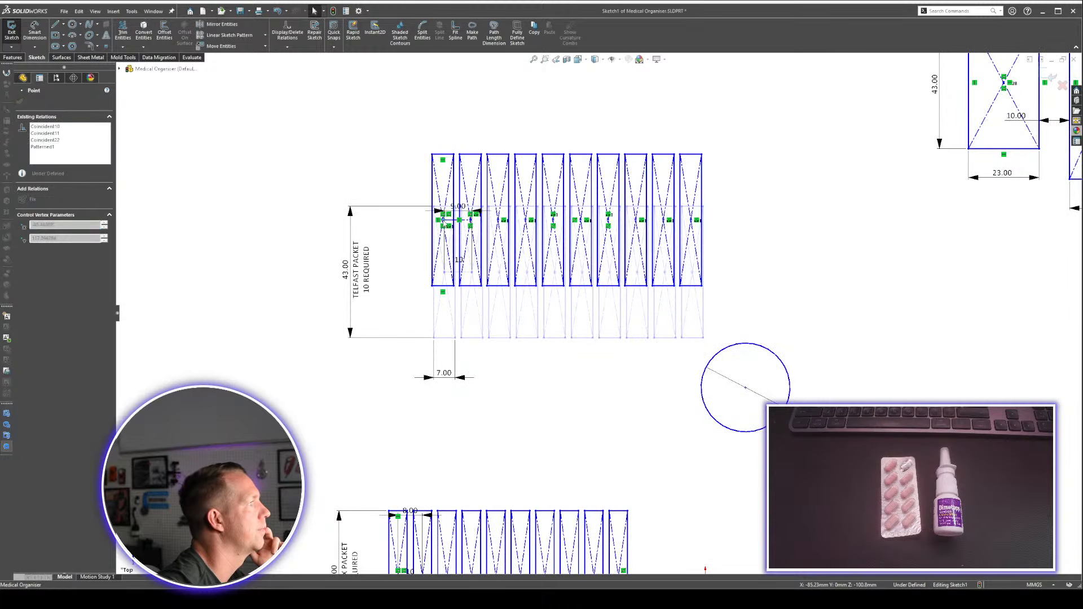
# Edit the Telfast packet linear sketch pattern and reduce the X-axis direction to 6 instances.
pyautogui.rightClick(481, 262)
pyautogui.click(533, 394)
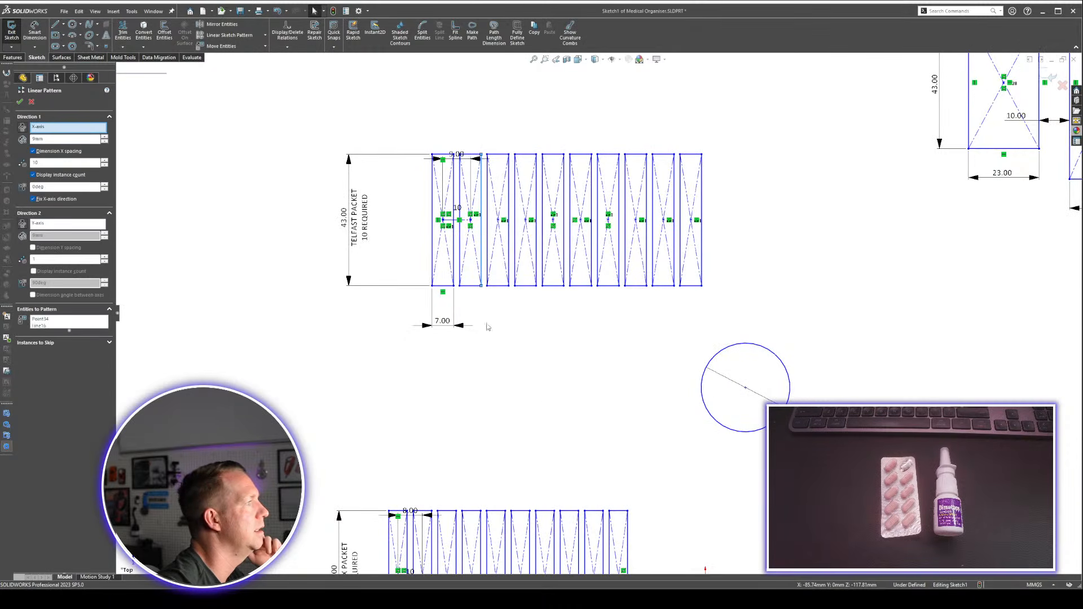
pyautogui.click(105, 166)
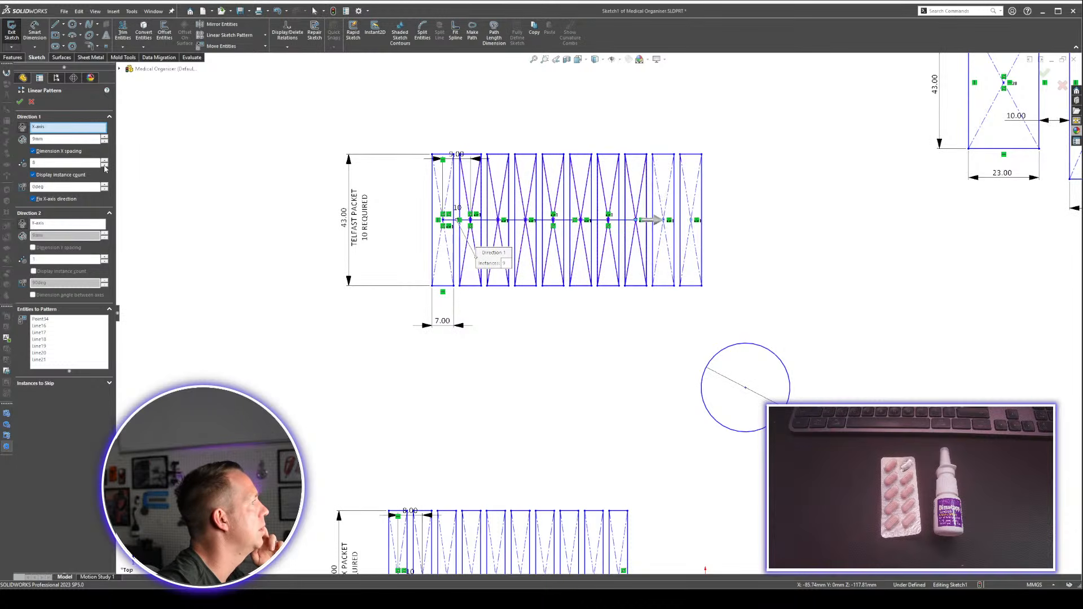
pyautogui.click(104, 166)
pyautogui.click(105, 166)
pyautogui.click(104, 165)
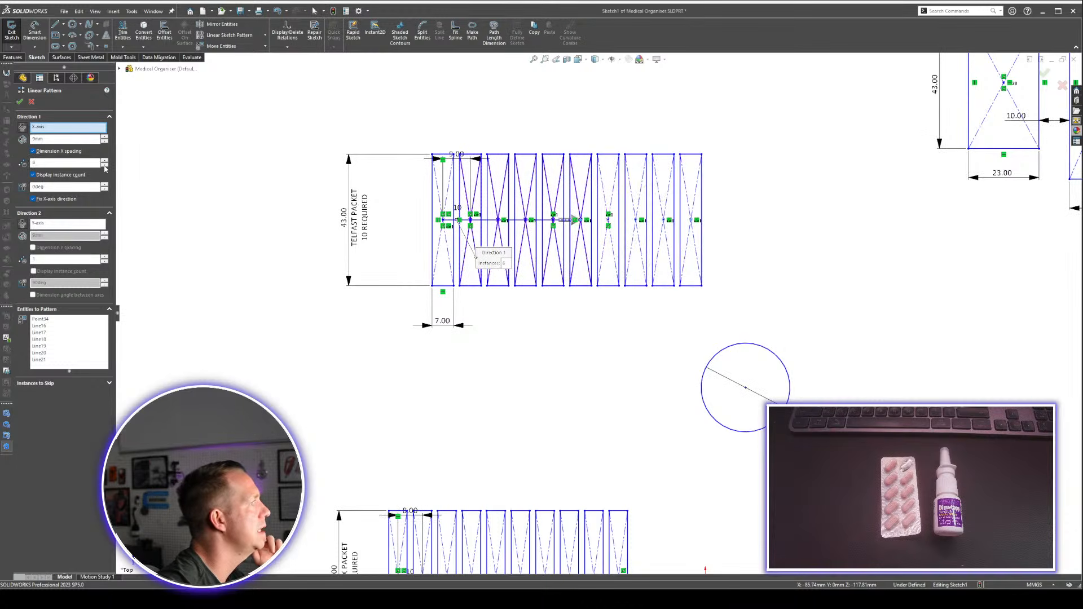
# Add an upward Y-axis direction to the Telfast pattern with 2 instances spaced 45 mm apart, and apply the pattern.
pyautogui.click(104, 257)
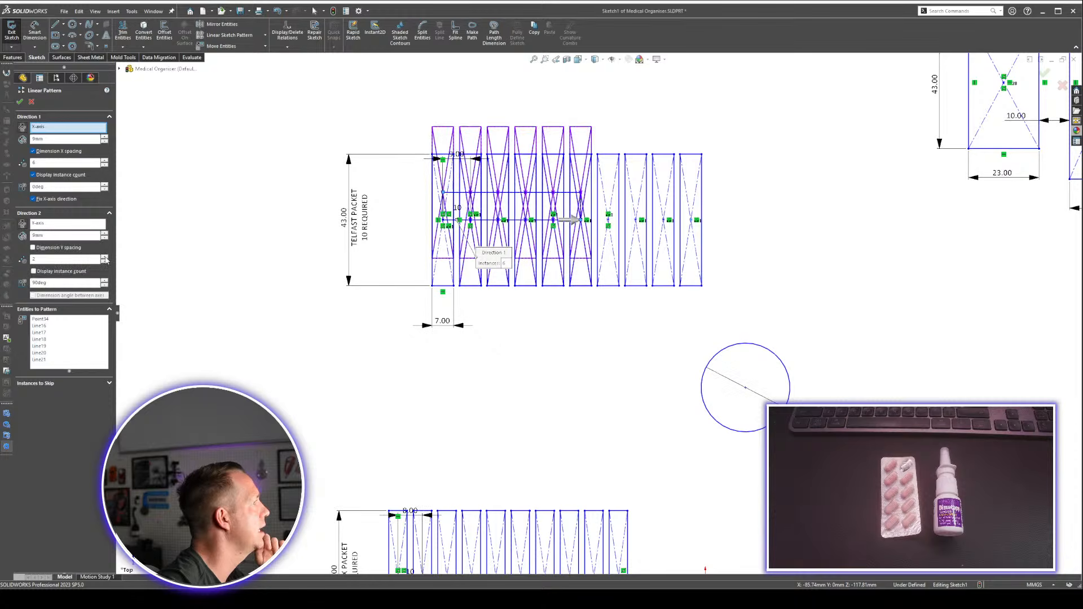
pyautogui.click(23, 224)
pyautogui.click(23, 224)
pyautogui.click(23, 224)
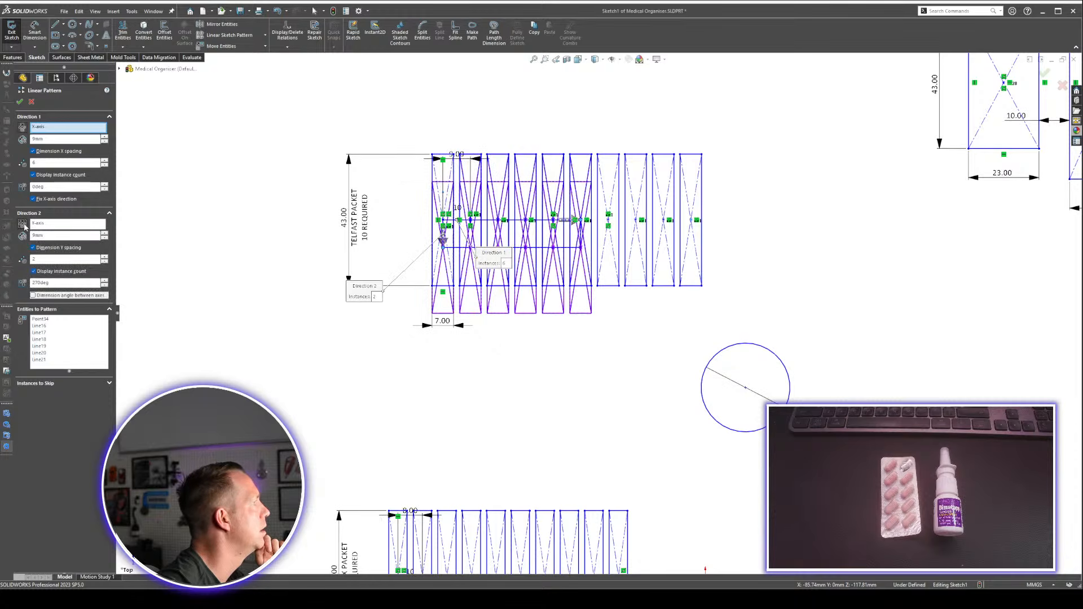
pyautogui.click(22, 224)
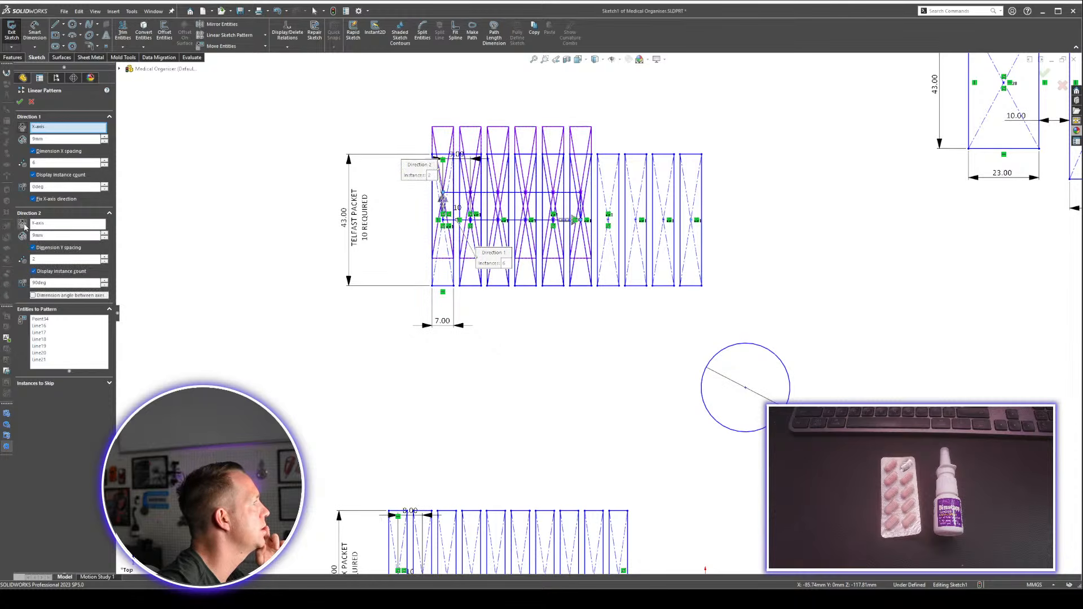
pyautogui.write('45')
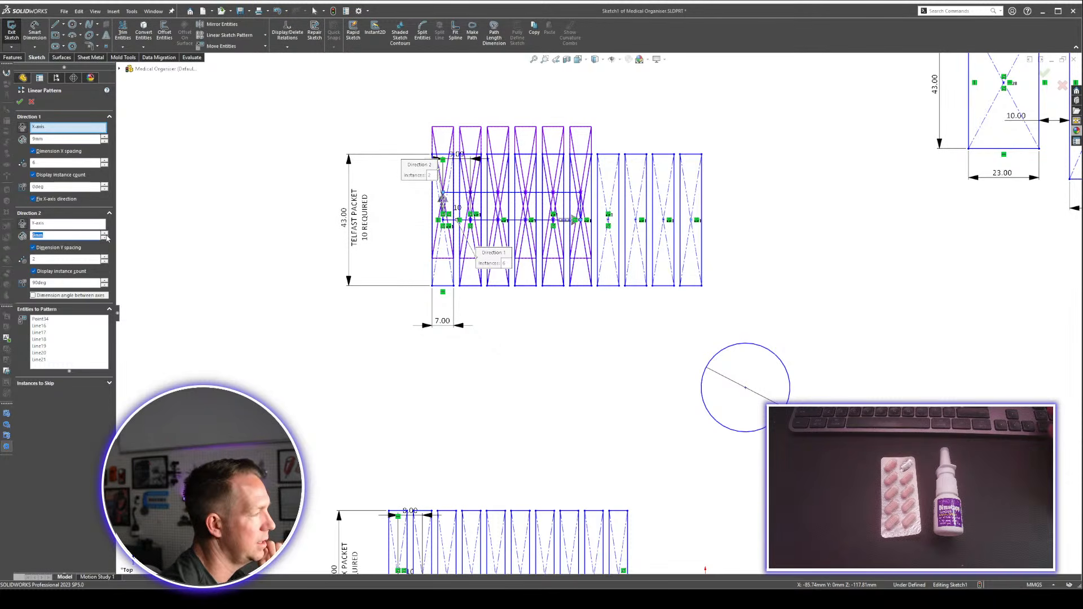
pyautogui.press('Return')
pyautogui.scroll(3, 582, 325)
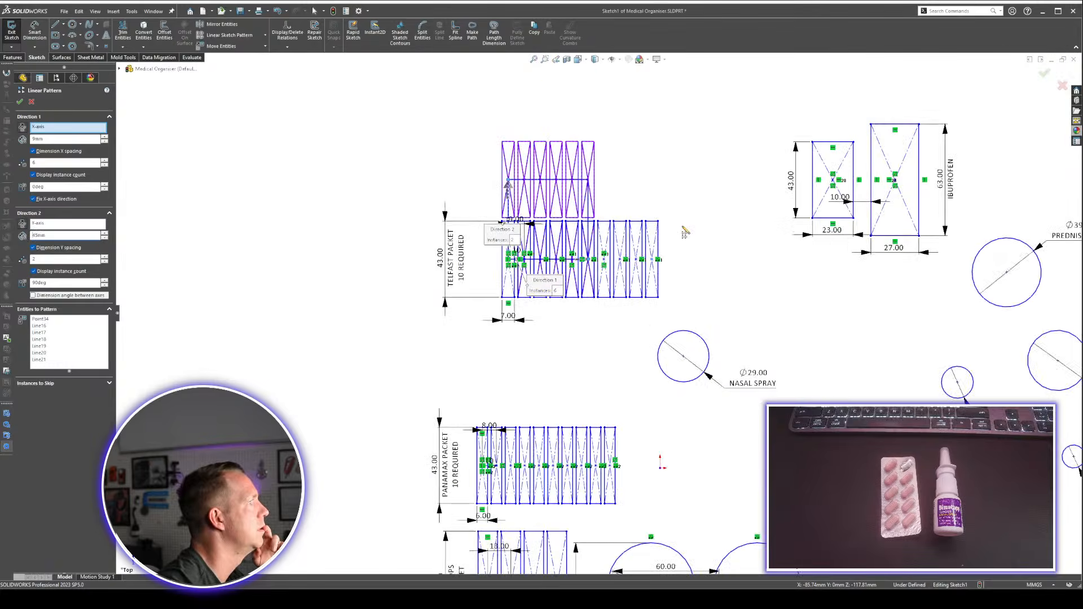
pyautogui.scroll(-2, 685, 228)
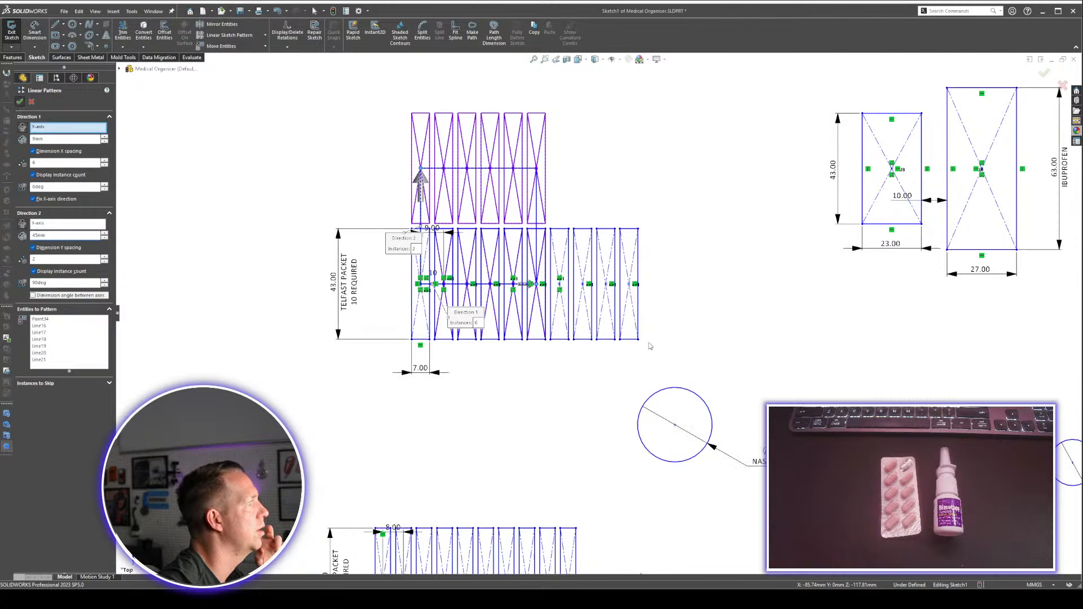
pyautogui.click(20, 101)
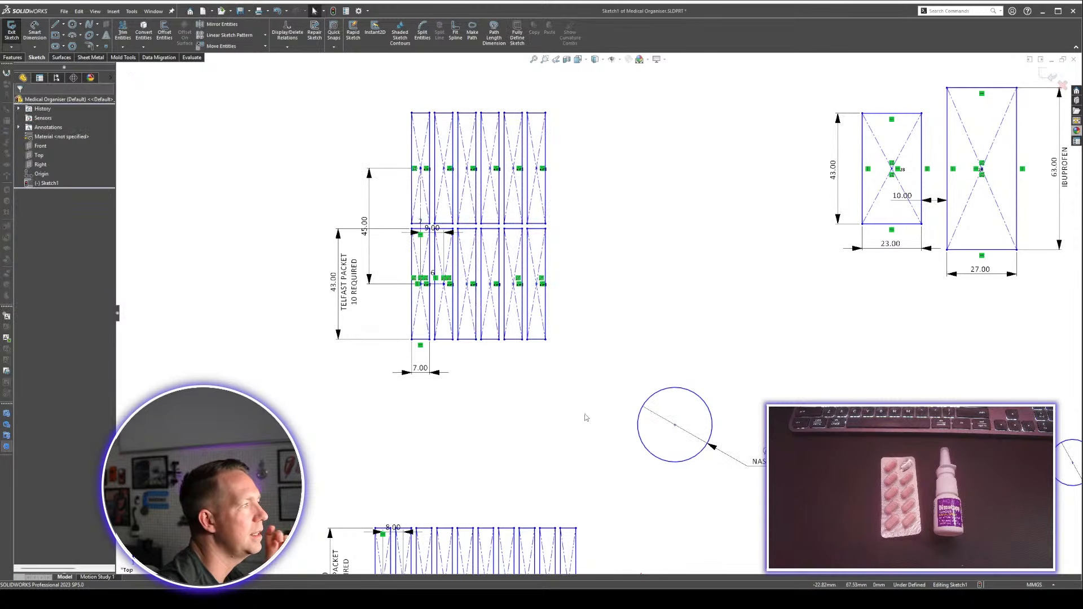
# Reposition the Nasal Spray circle and the Telfast packet block so the circle lies to the left of the packets.
pyautogui.scroll(2, 586, 418)
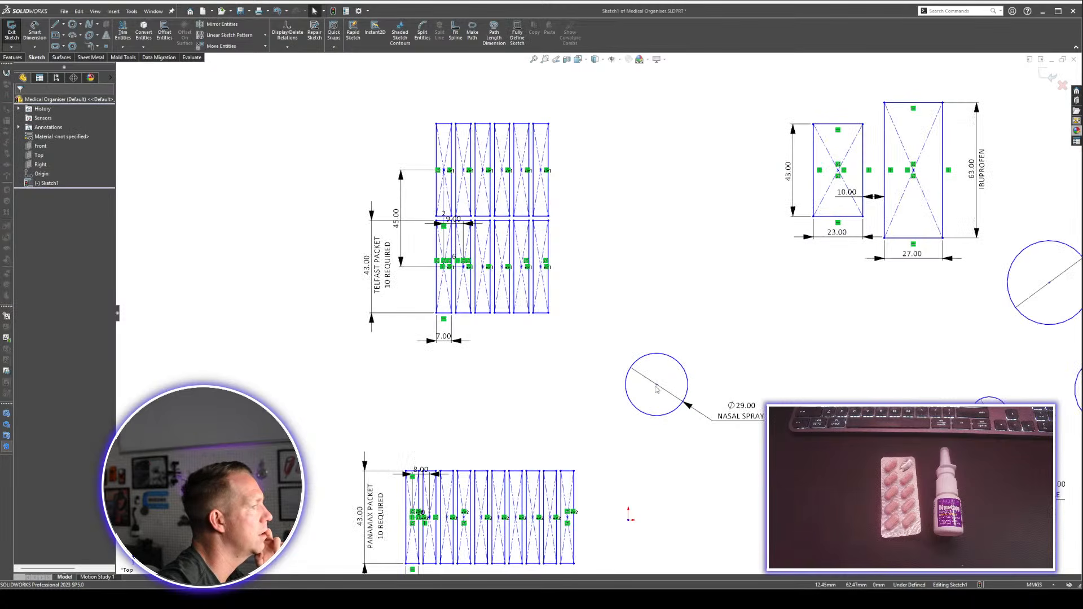
pyautogui.moveTo(656, 389); pyautogui.dragTo(399, 379)
pyautogui.scroll(-1, 455, 280)
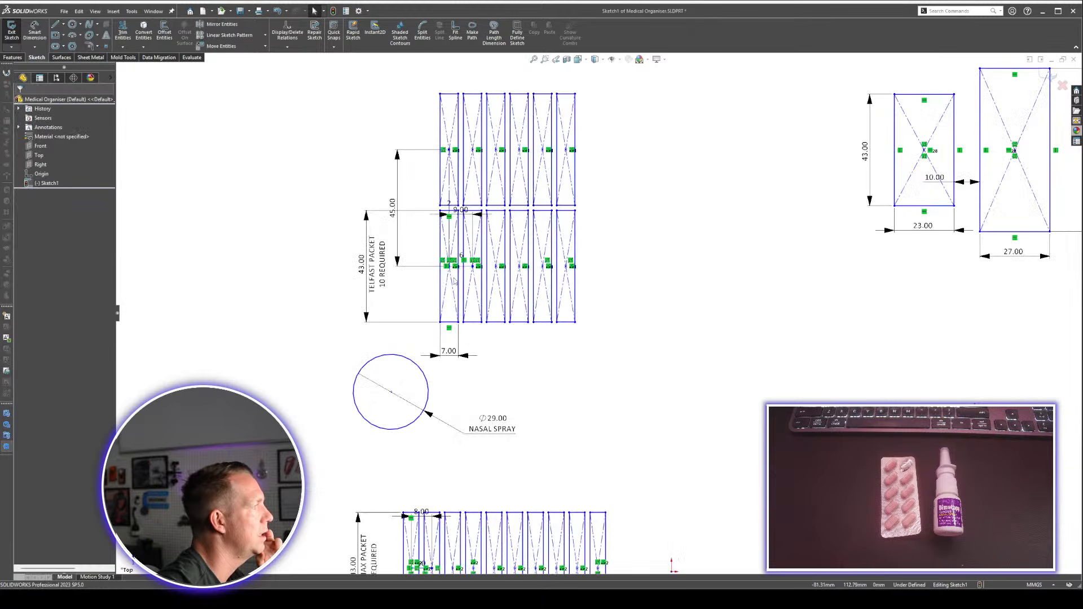
pyautogui.moveTo(457, 266); pyautogui.dragTo(594, 405)
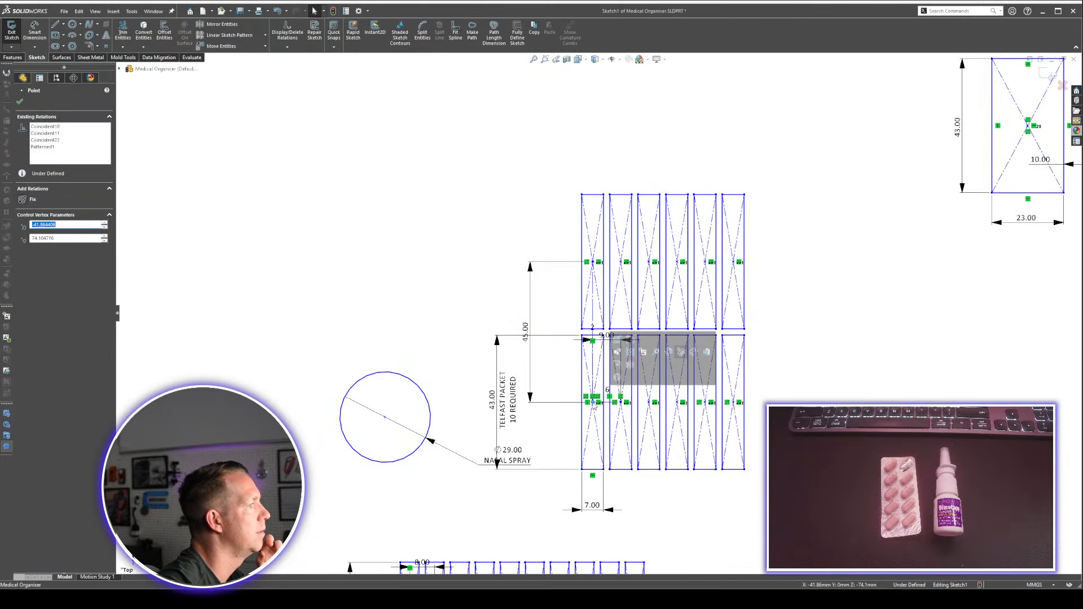
# Set the horizontal instance count of the two-row Telfast packet pattern to 5.
pyautogui.scroll(-2, 664, 376)
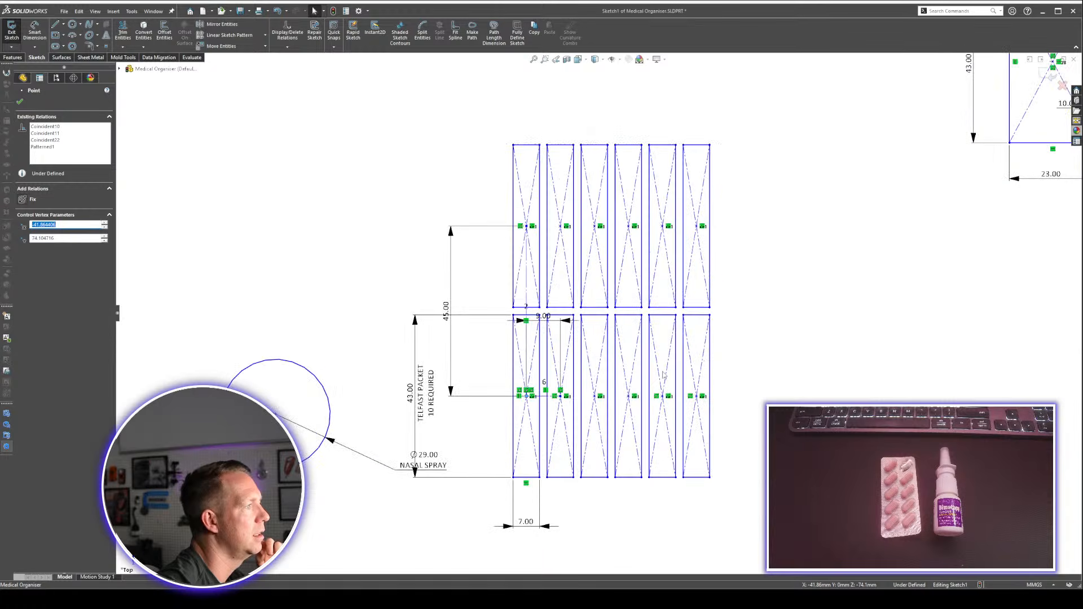
pyautogui.doubleClick(546, 385)
pyautogui.write('5')
pyautogui.press('Return')
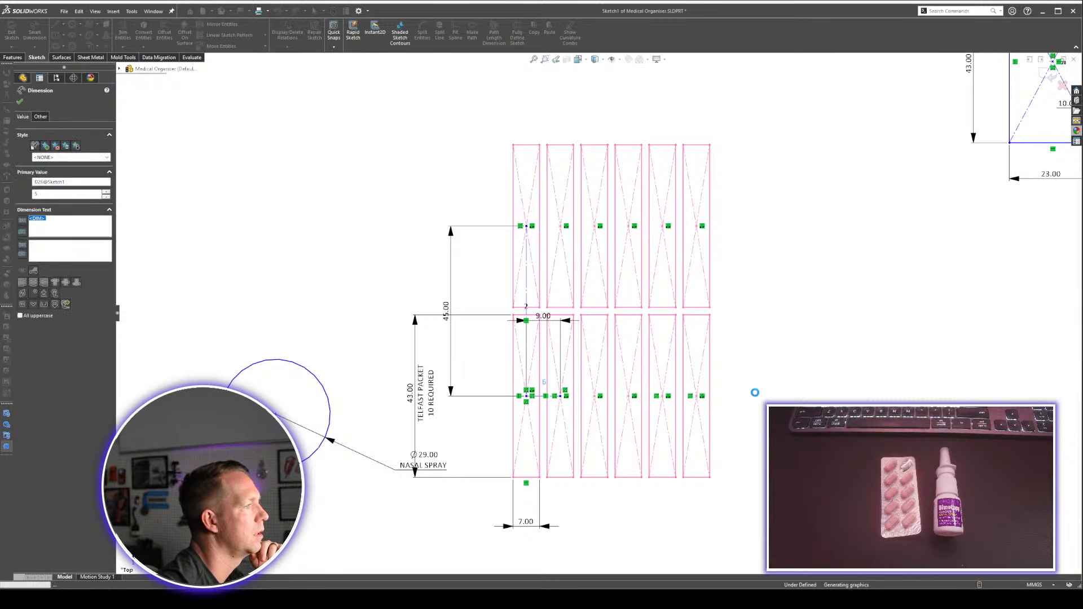
pyautogui.click(738, 392)
pyautogui.scroll(3, 672, 444)
pyautogui.scroll(1, 672, 442)
pyautogui.scroll(-4, 672, 442)
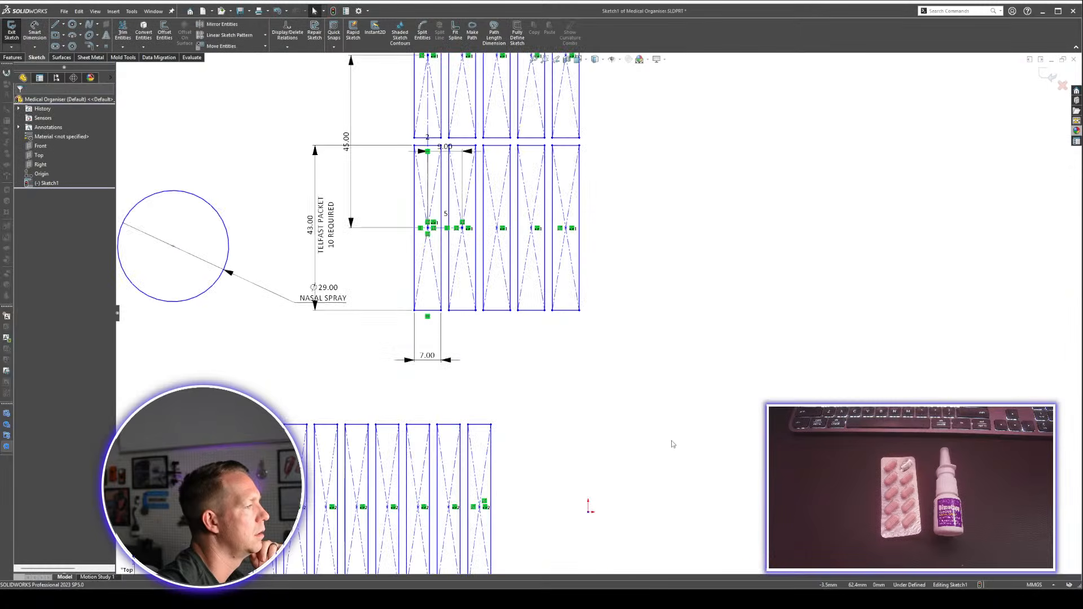
# Move the Nasal Spray circle beside the upper Telfast row and align its centre horizontally with the first upper packet's centre.
pyautogui.scroll(4, 588, 443)
pyautogui.scroll(-3, 578, 266)
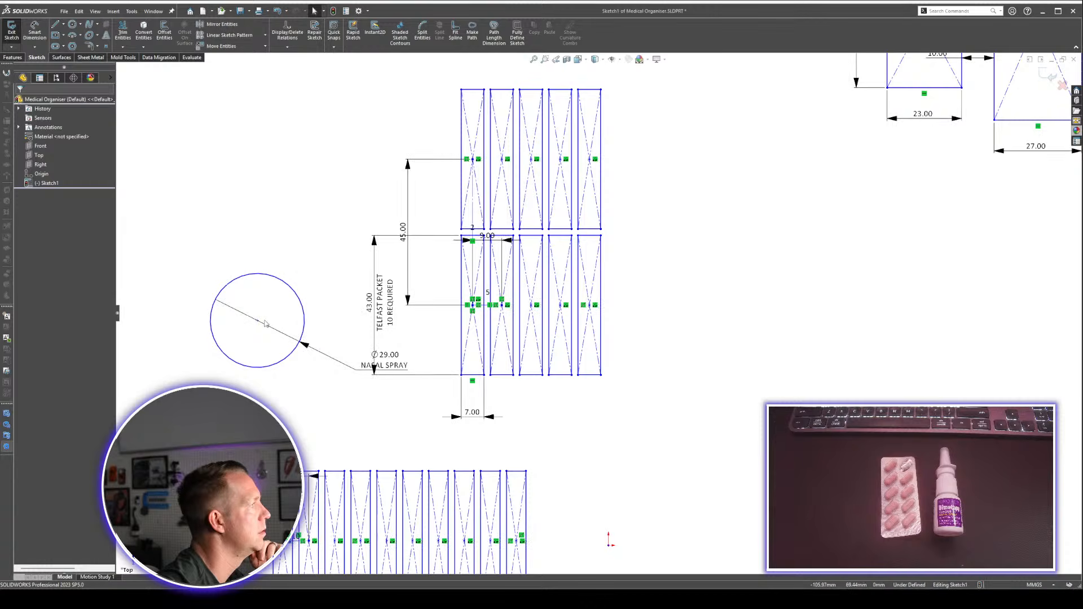
pyautogui.moveTo(257, 325)
pyautogui.mouseDown()
pyautogui.moveTo(284, 322)
pyautogui.moveTo(296, 333)
pyautogui.moveTo(376, 163)
pyautogui.mouseUp()
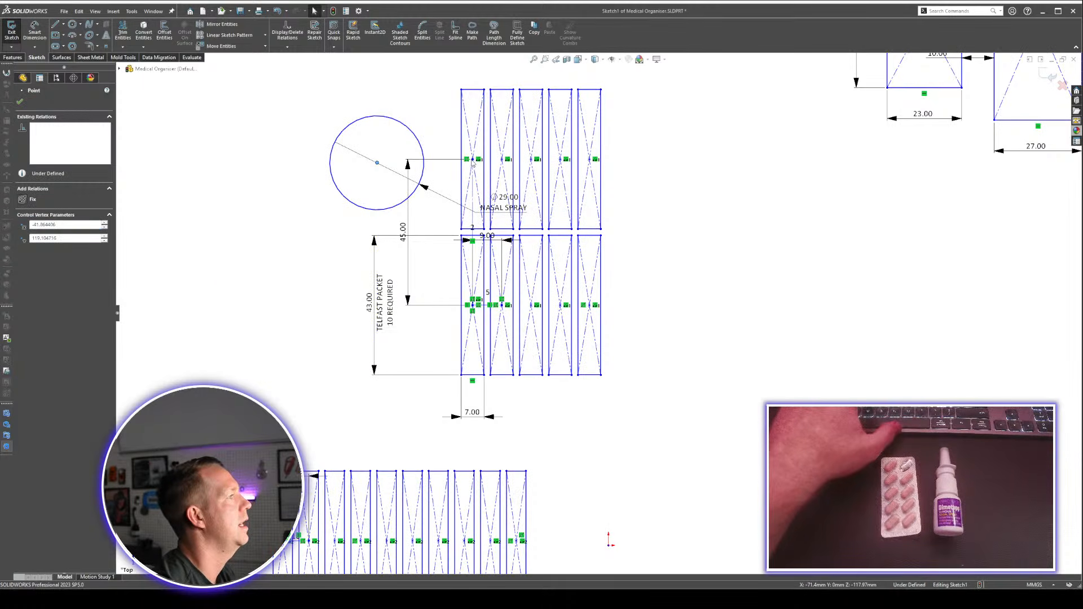
pyautogui.keyDown('ctrl'); pyautogui.click(473, 159); pyautogui.keyUp('ctrl')
pyautogui.click(41, 248)
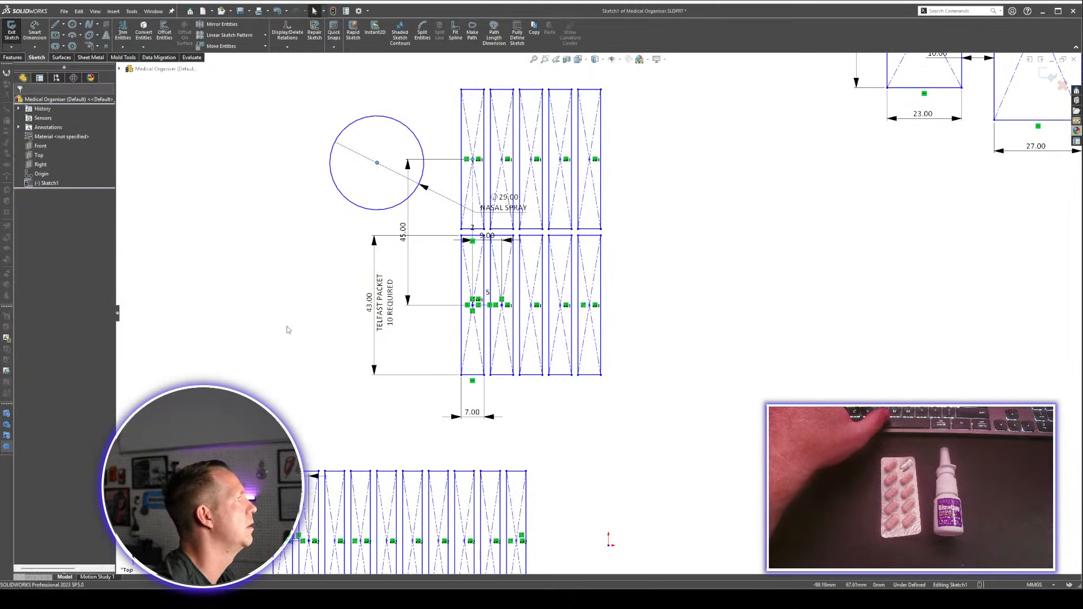
# Dimension the Nasal Spray circle's centre 25 mm from the centre of the first upper Telfast packet.
pyautogui.click(384, 160)
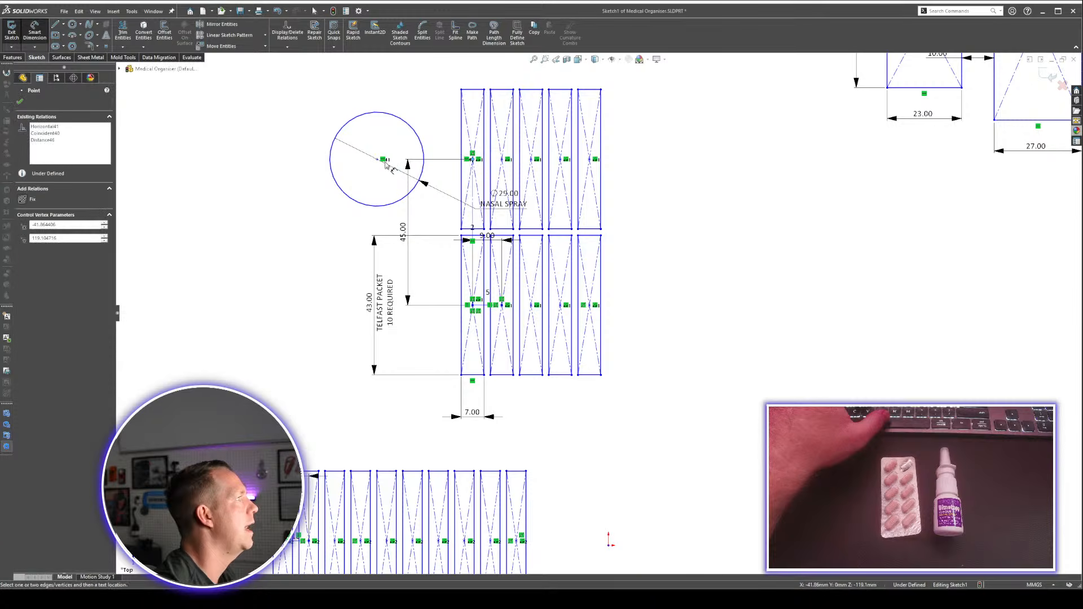
pyautogui.click(473, 160)
pyautogui.click(441, 70)
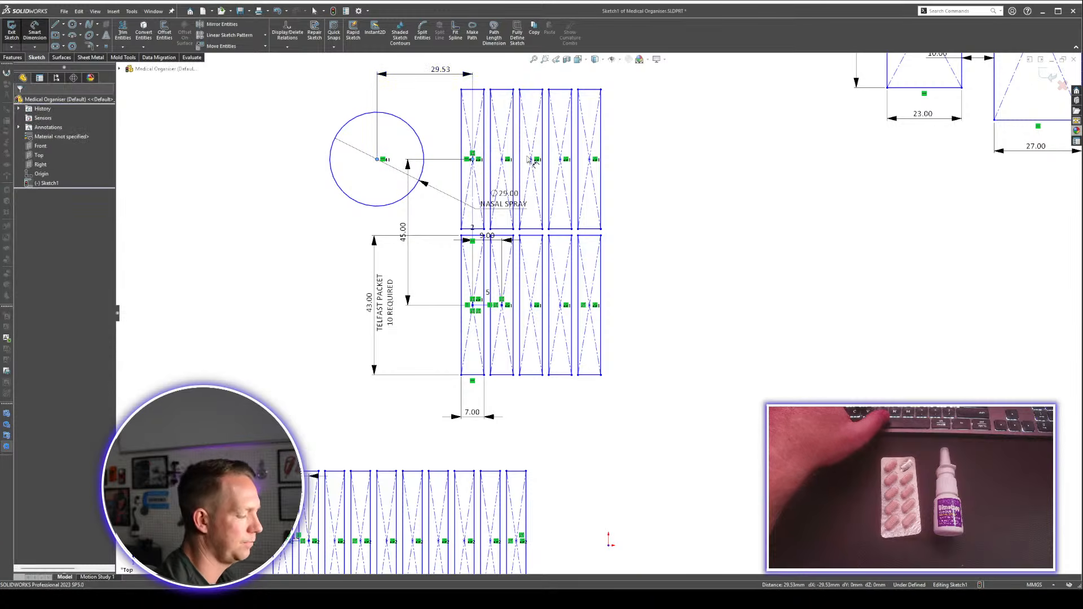
pyautogui.write('20')
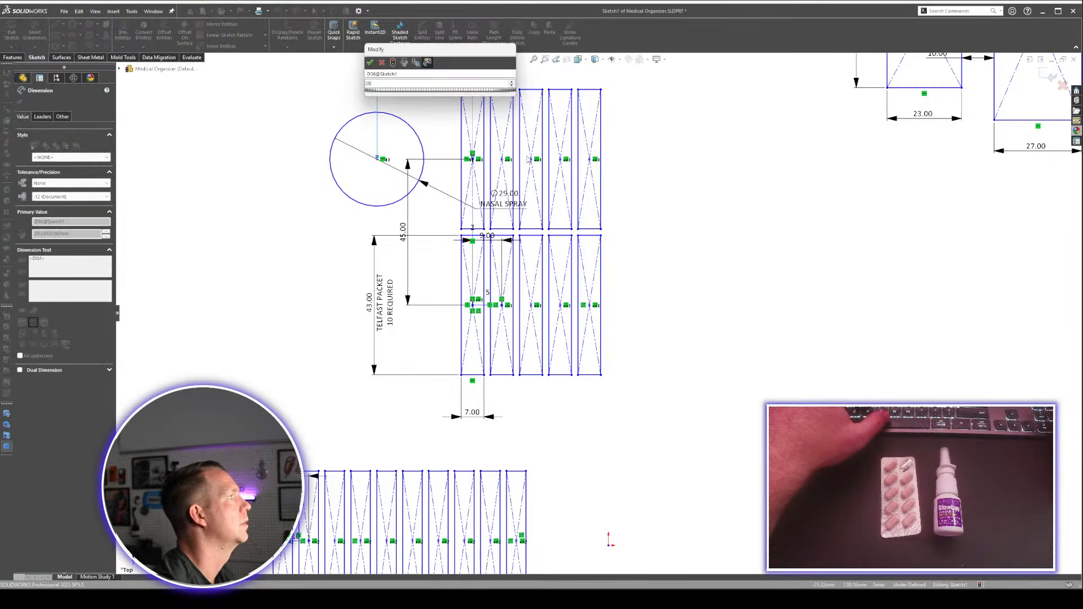
pyautogui.press('Return')
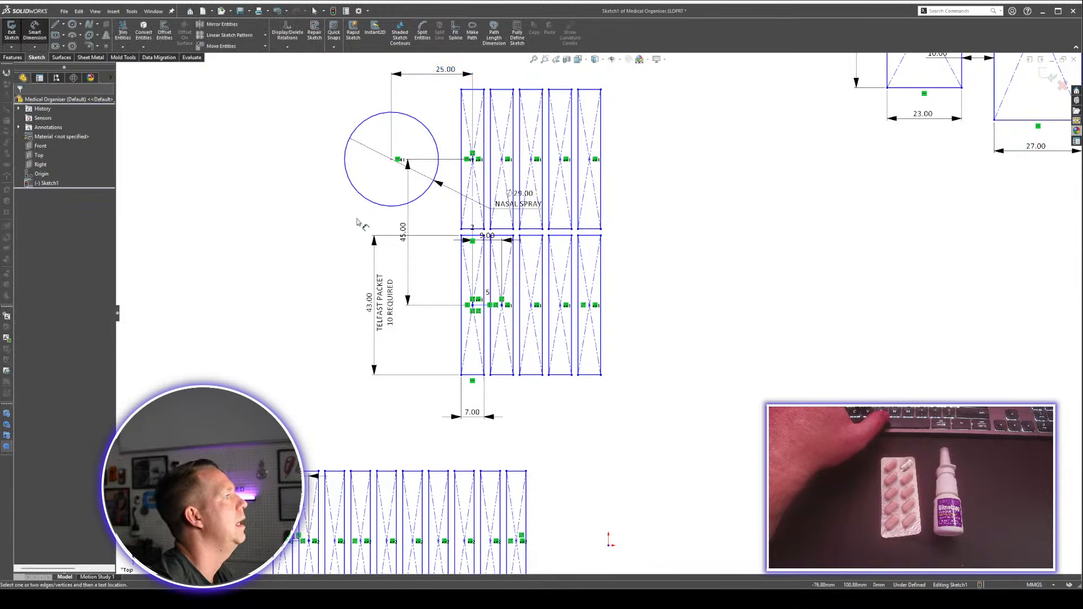
# Move the 43 mm Telfast label dimension and the 45 mm row spacing dimension closer to the packets.
pyautogui.scroll(-2, 423, 204)
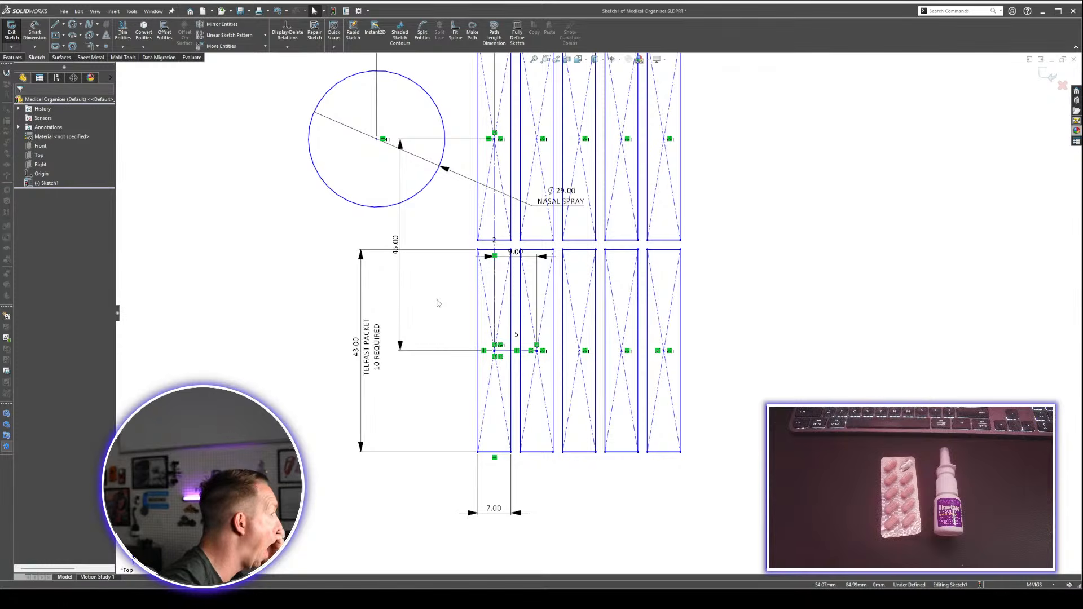
pyautogui.moveTo(371, 322); pyautogui.dragTo(456, 316)
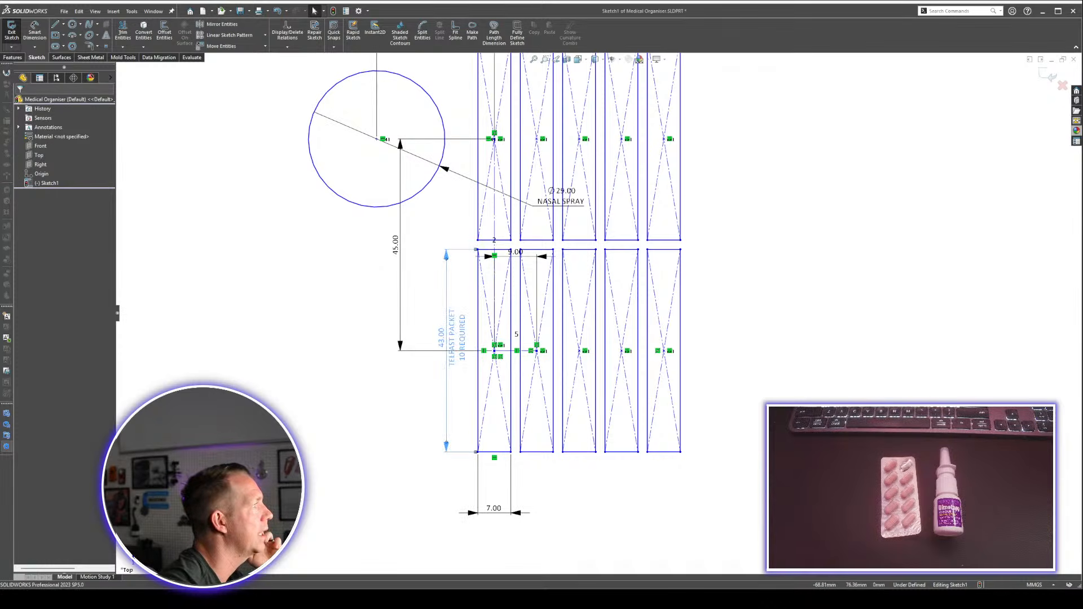
pyautogui.moveTo(396, 245); pyautogui.dragTo(465, 244)
pyautogui.click(700, 293)
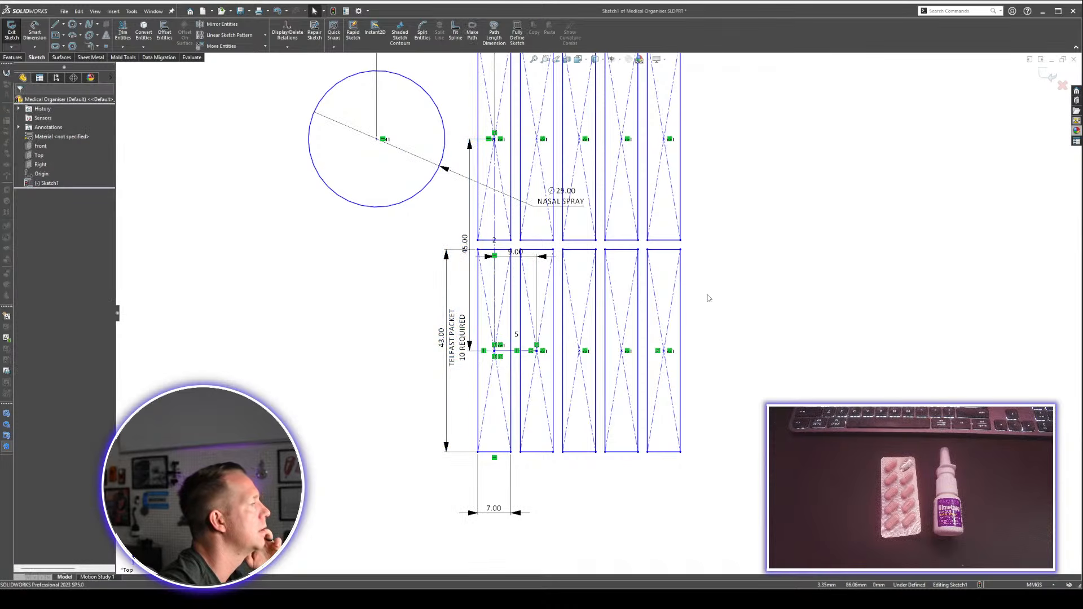
pyautogui.click(55, 35)
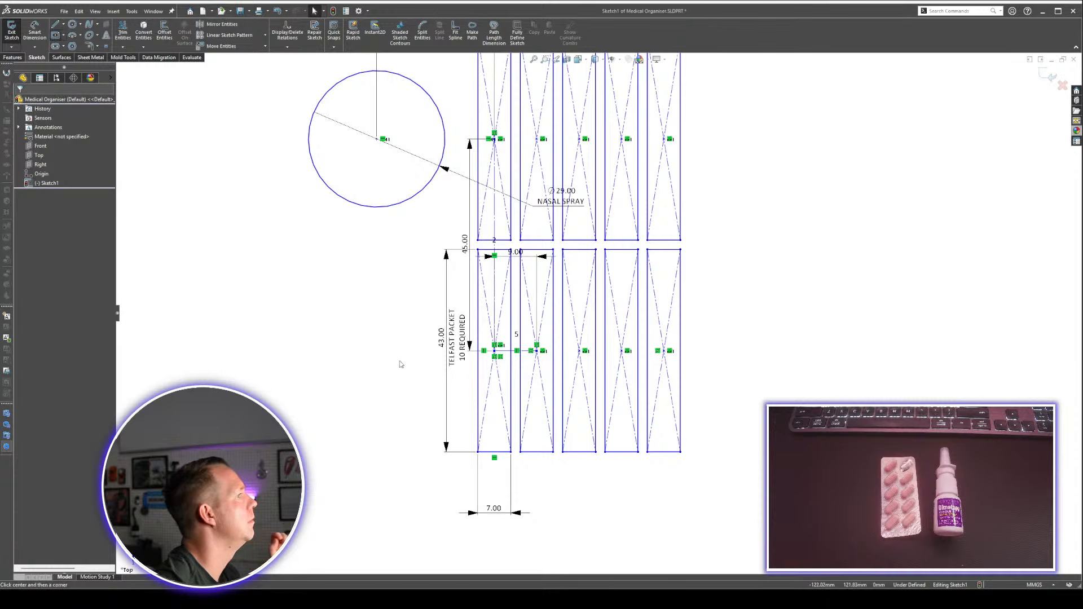
pyautogui.click(374, 442)
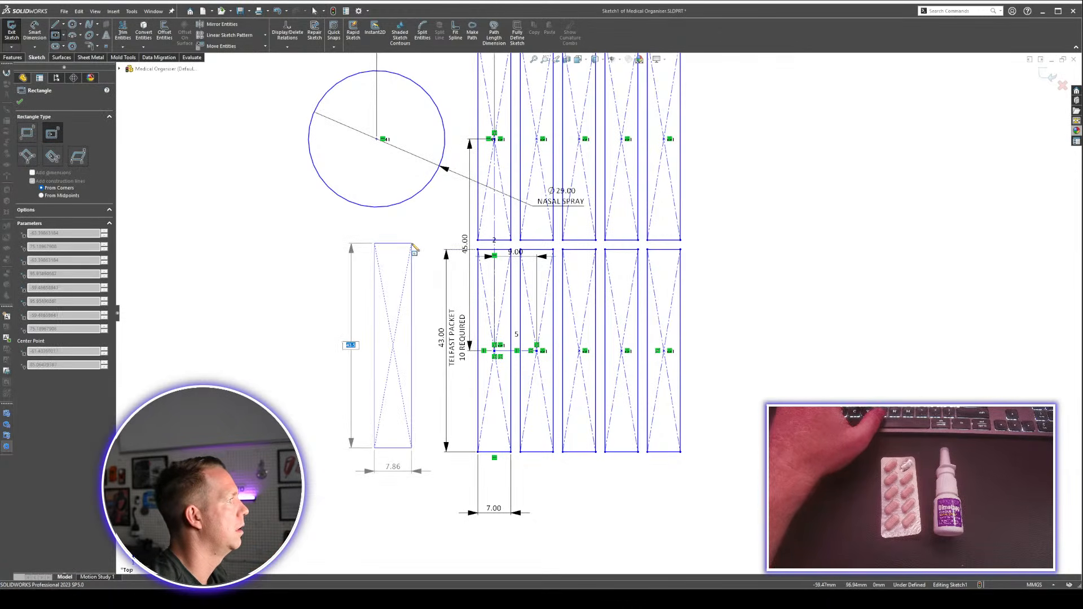
pyautogui.press('Escape')
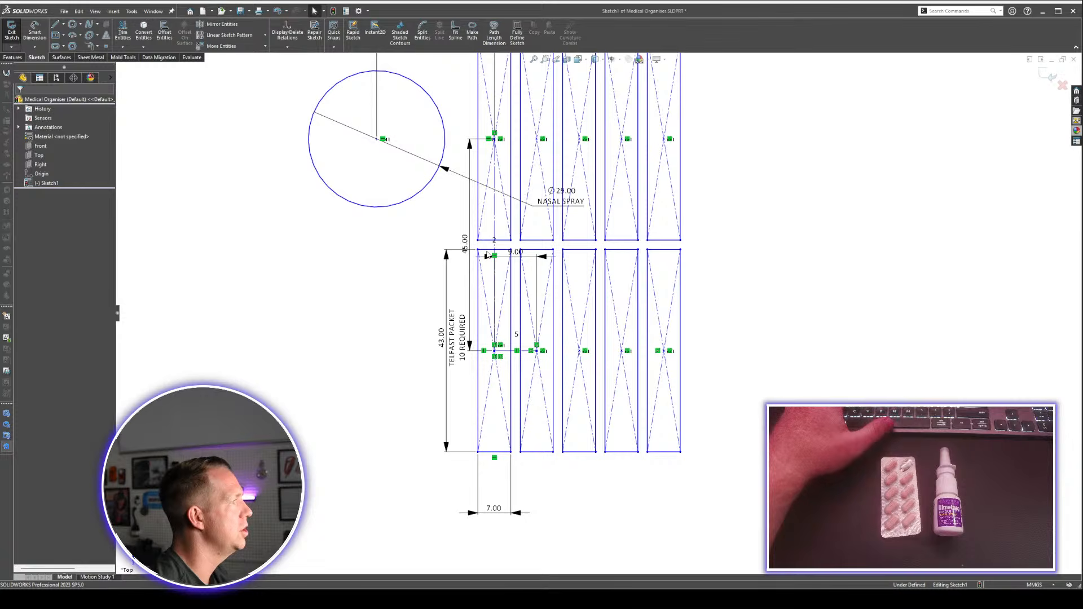
# Create a linear sketch pattern of the first lower Telfast packet's outline toward the left, with 2 instances spaced 15 mm apart.
pyautogui.rightClick(488, 252)
pyautogui.click(511, 257)
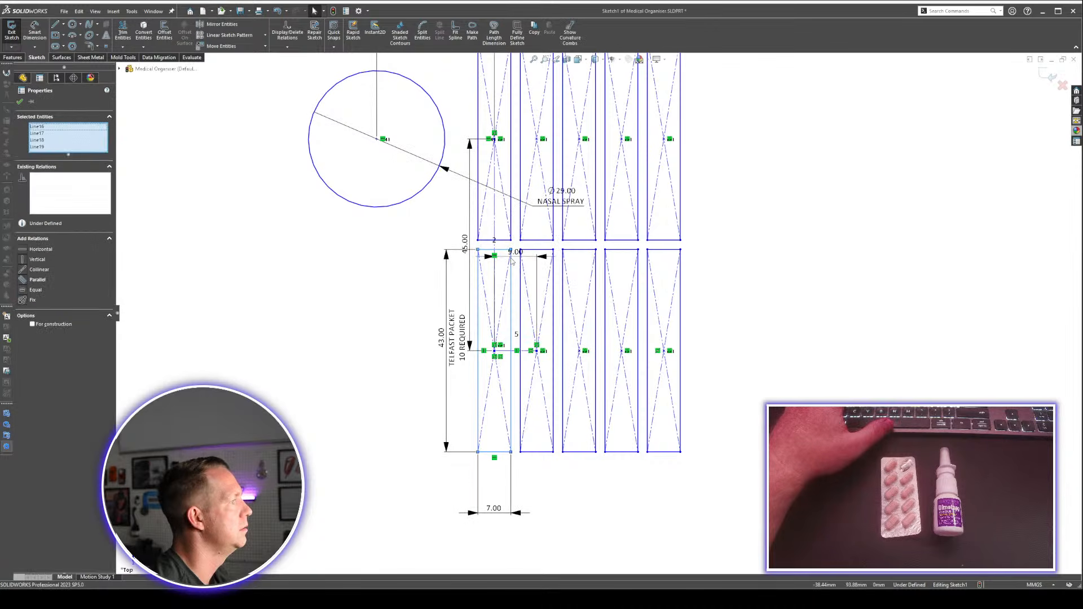
pyautogui.click(229, 35)
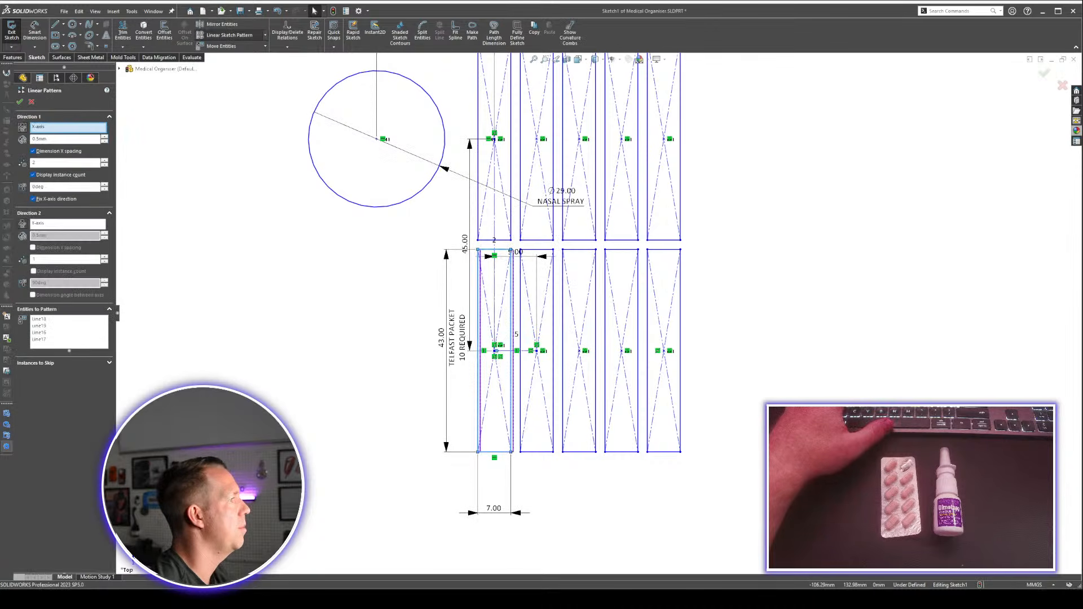
pyautogui.click(23, 128)
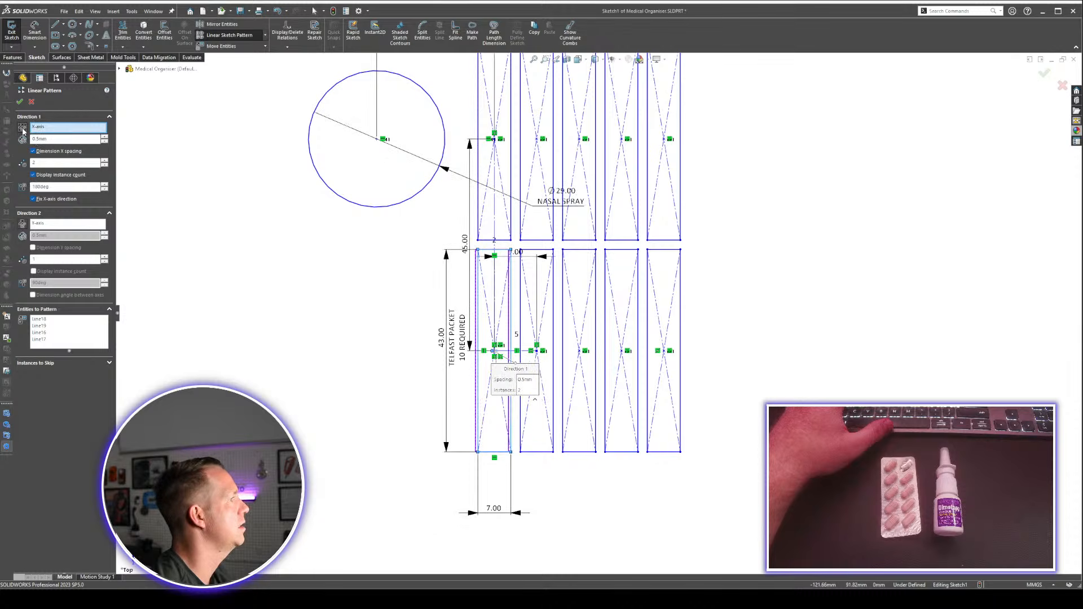
pyautogui.doubleClick(61, 140)
pyautogui.write('20')
pyautogui.press('Return')
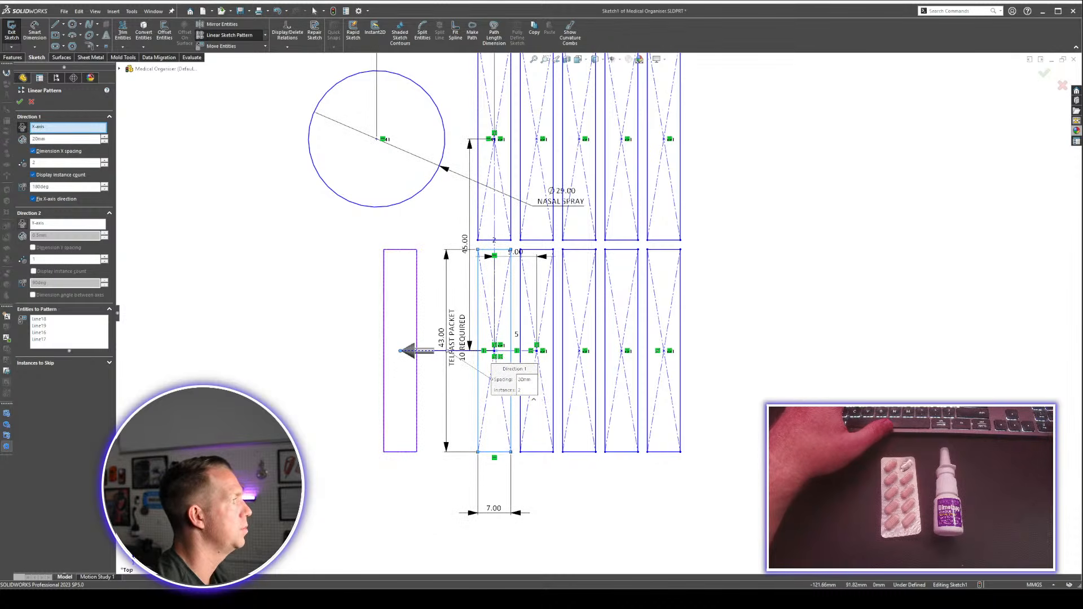
pyautogui.moveTo(59, 139); pyautogui.dragTo(35, 143)
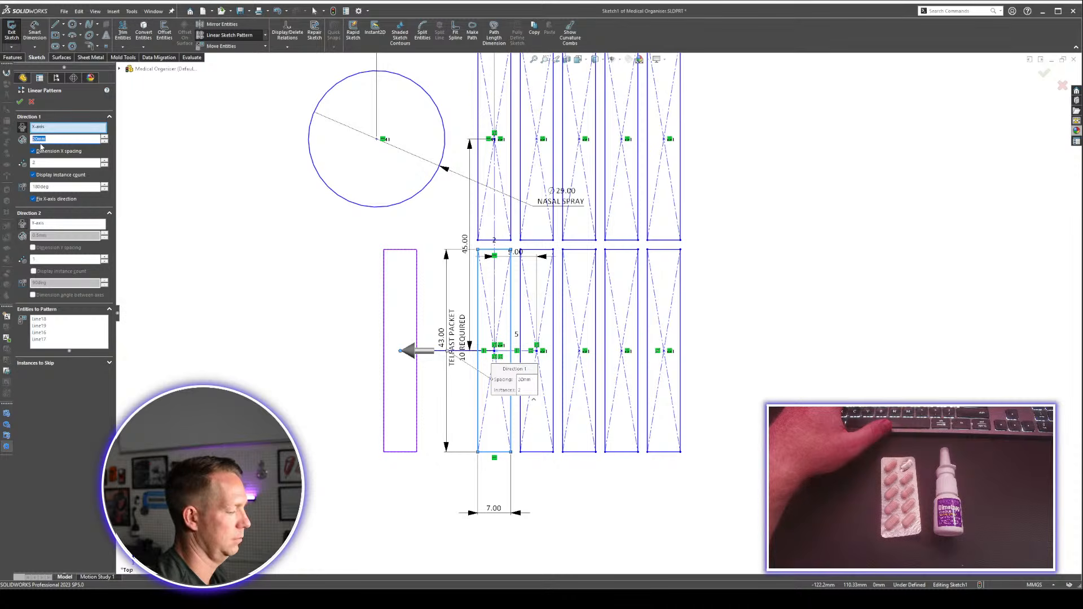
pyautogui.write('15')
pyautogui.press('Return')
pyautogui.click(20, 102)
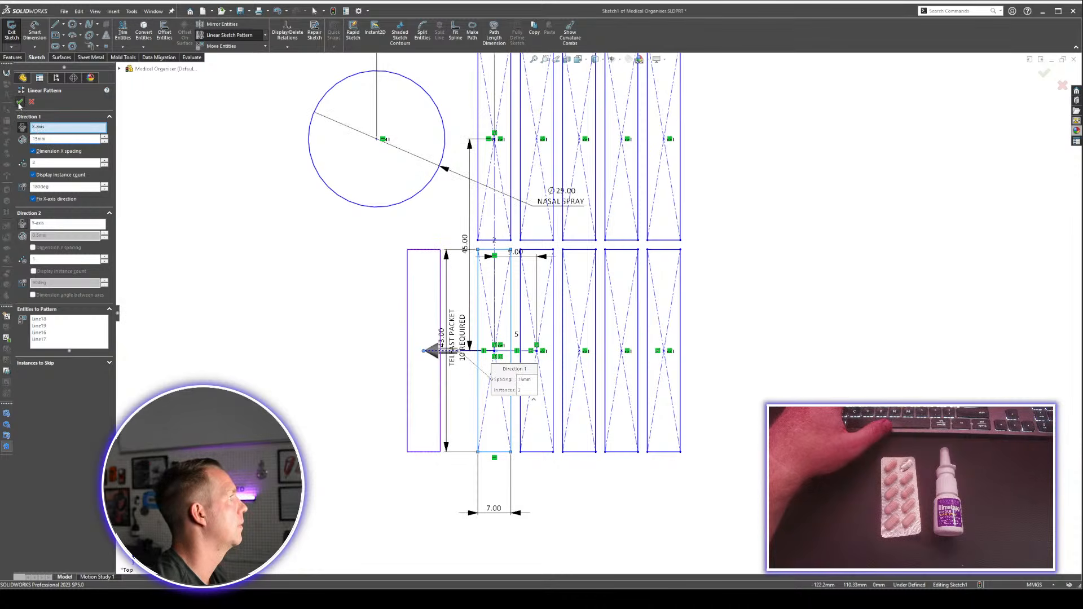
# Adjust the 43 mm Telfast label dimension's position and move the Telfast and Nasal Spray group right and slightly down, above the origin.
pyautogui.click(468, 343)
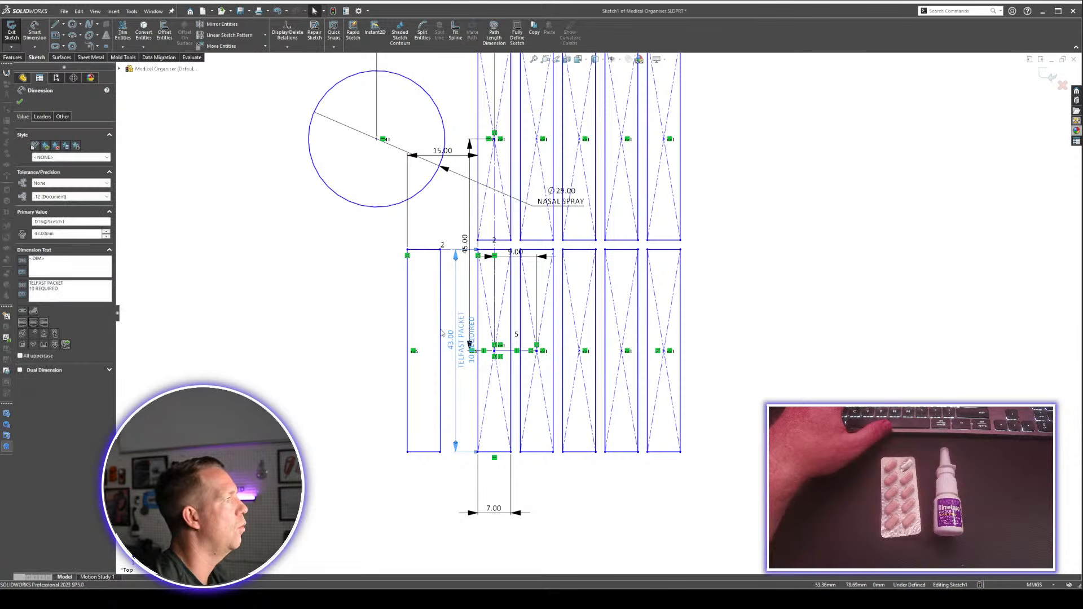
pyautogui.click(428, 318)
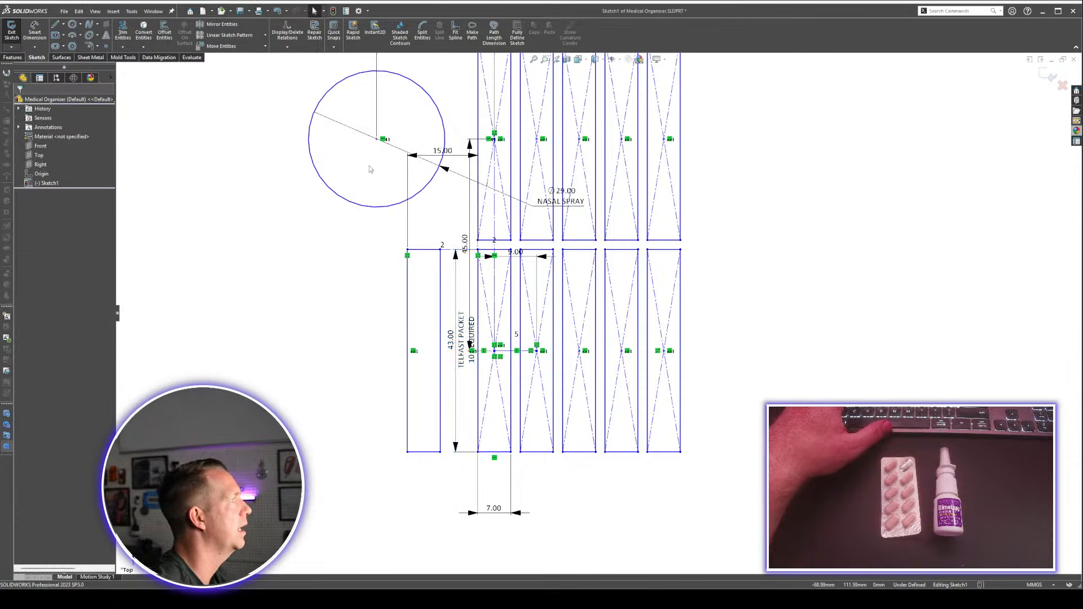
pyautogui.scroll(8, 665, 401)
pyautogui.scroll(-4, 665, 402)
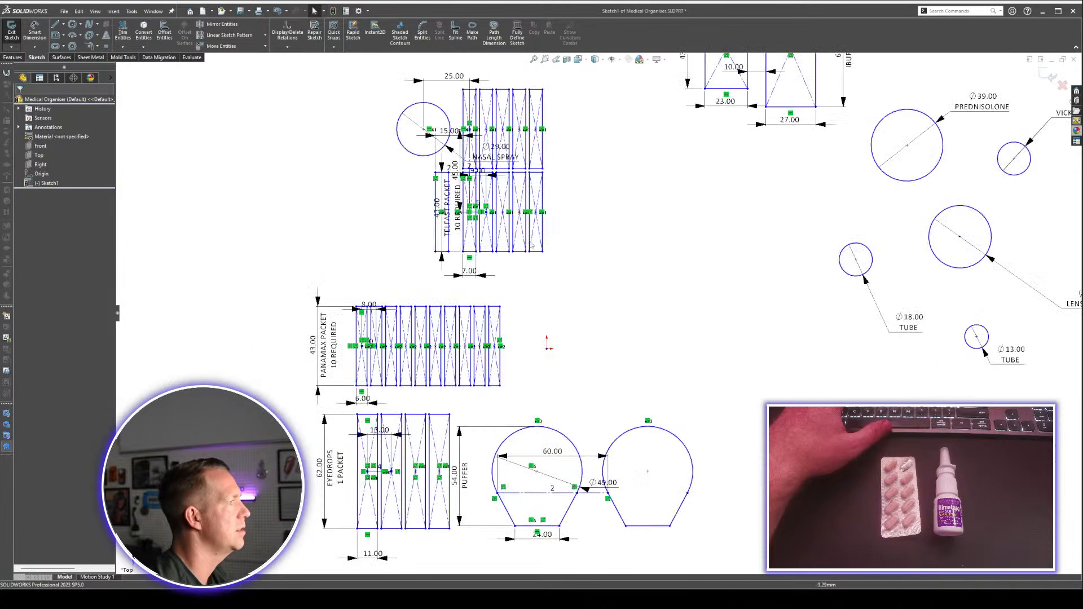
pyautogui.moveTo(537, 217); pyautogui.dragTo(578, 226)
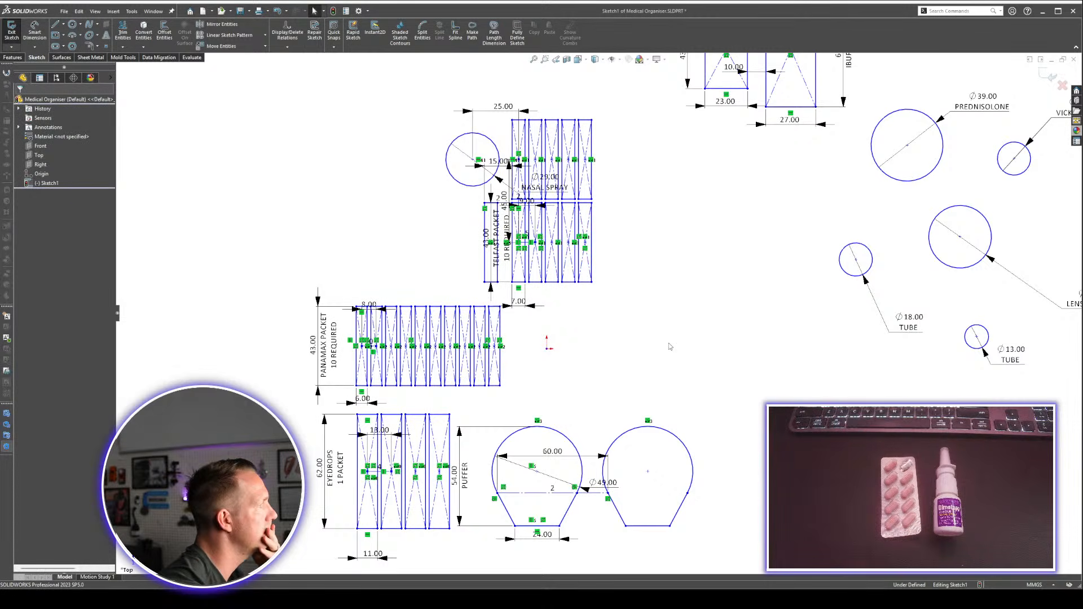
# Move the two Puffer outlines to the lower right and place the Eyedrops packets below the origin, beside the Puffers.
pyautogui.scroll(4, 599, 314)
pyautogui.scroll(-4, 641, 368)
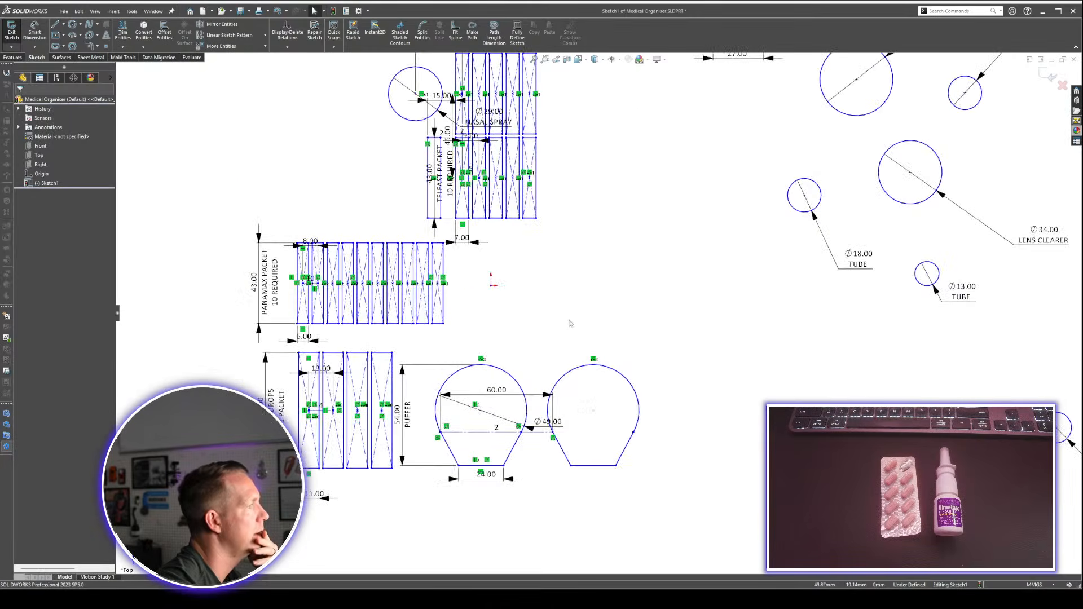
pyautogui.scroll(2, 581, 307)
pyautogui.scroll(-1, 603, 365)
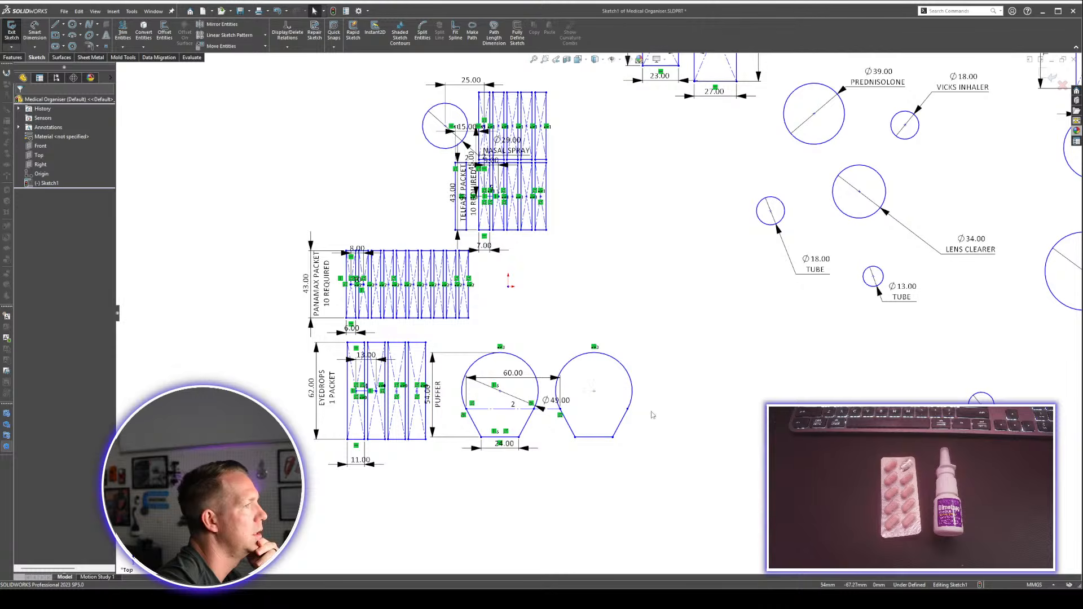
pyautogui.moveTo(630, 408); pyautogui.dragTo(826, 437)
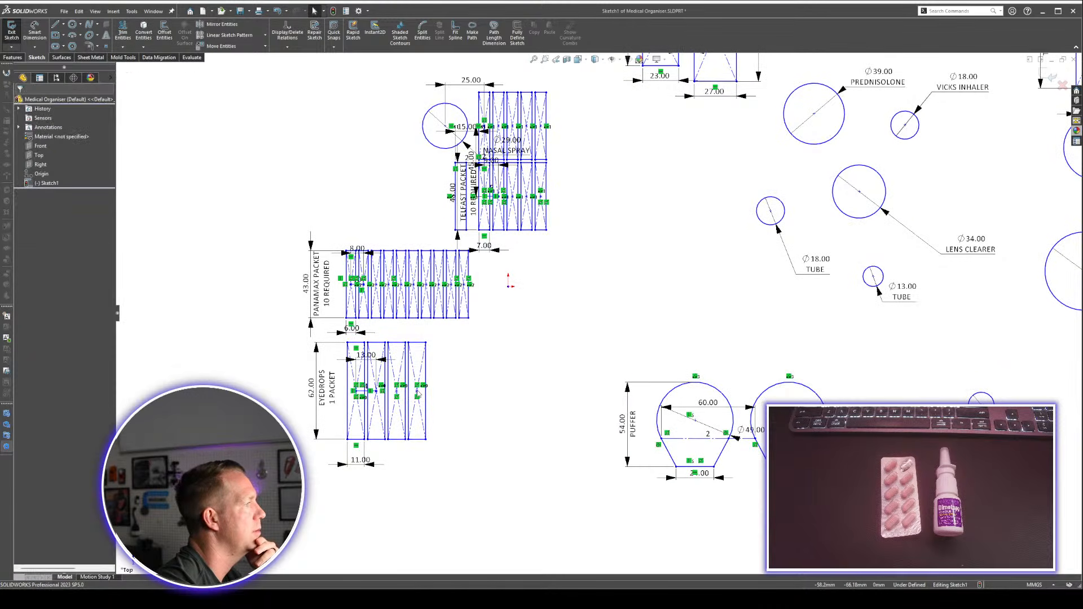
pyautogui.moveTo(418, 395); pyautogui.dragTo(567, 416)
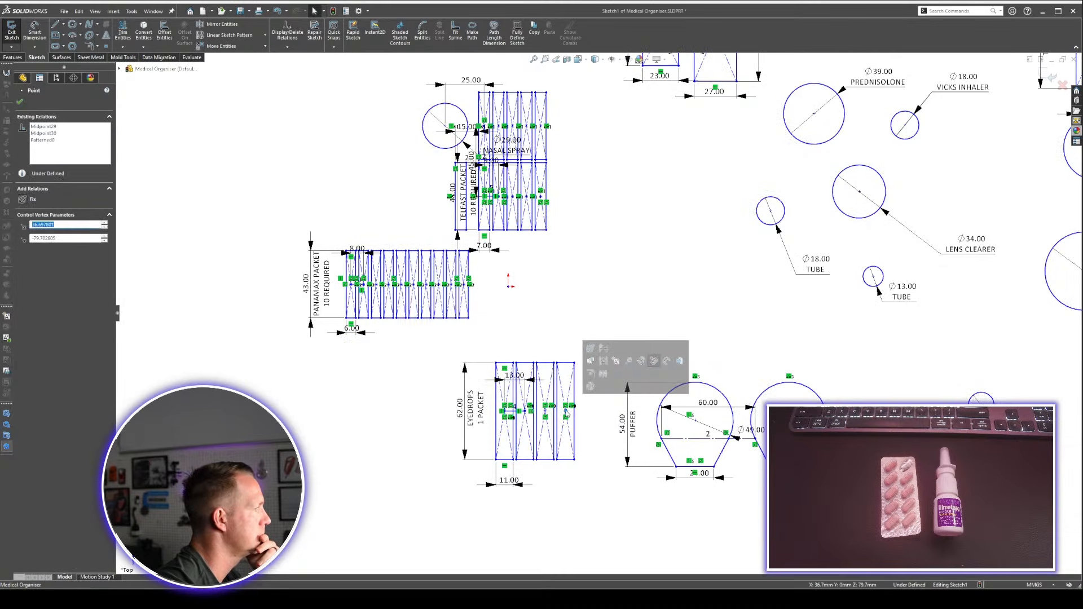
pyautogui.click(535, 337)
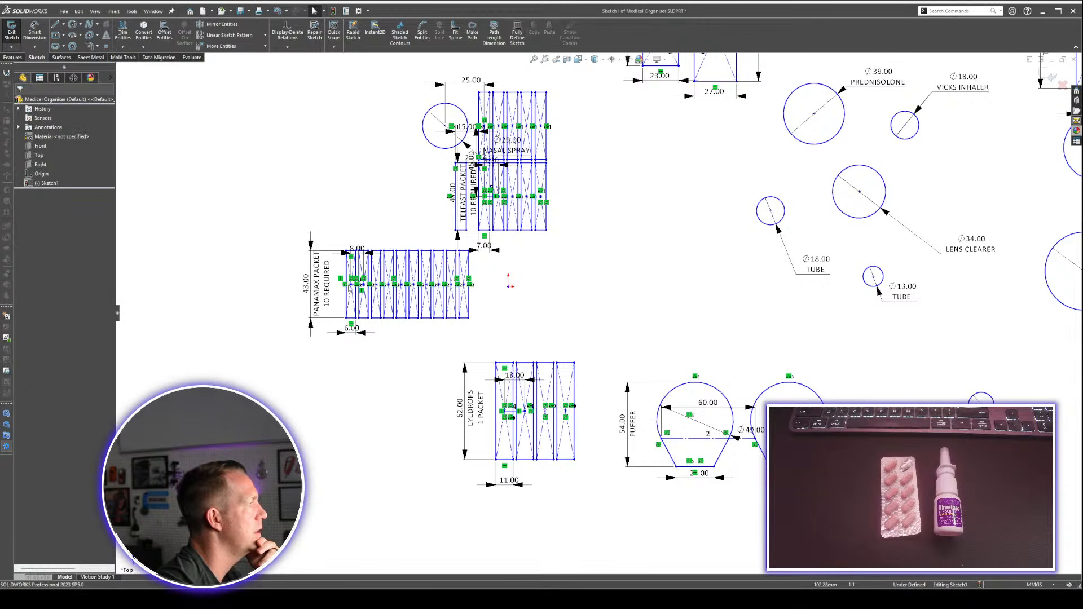
# Place the Panamax pattern's instance count inside the first packet and shift the Panamax row right and down, toward the Eyedrops packets.
pyautogui.click(350, 288)
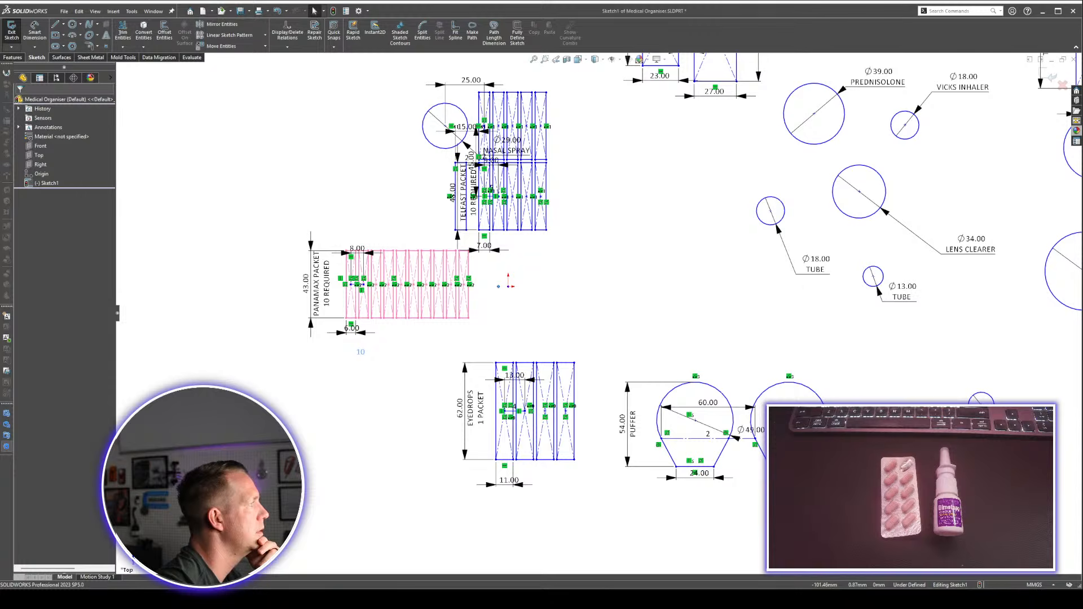
pyautogui.click(387, 348)
pyautogui.scroll(-4, 381, 351)
pyautogui.moveTo(359, 372); pyautogui.dragTo(337, 280)
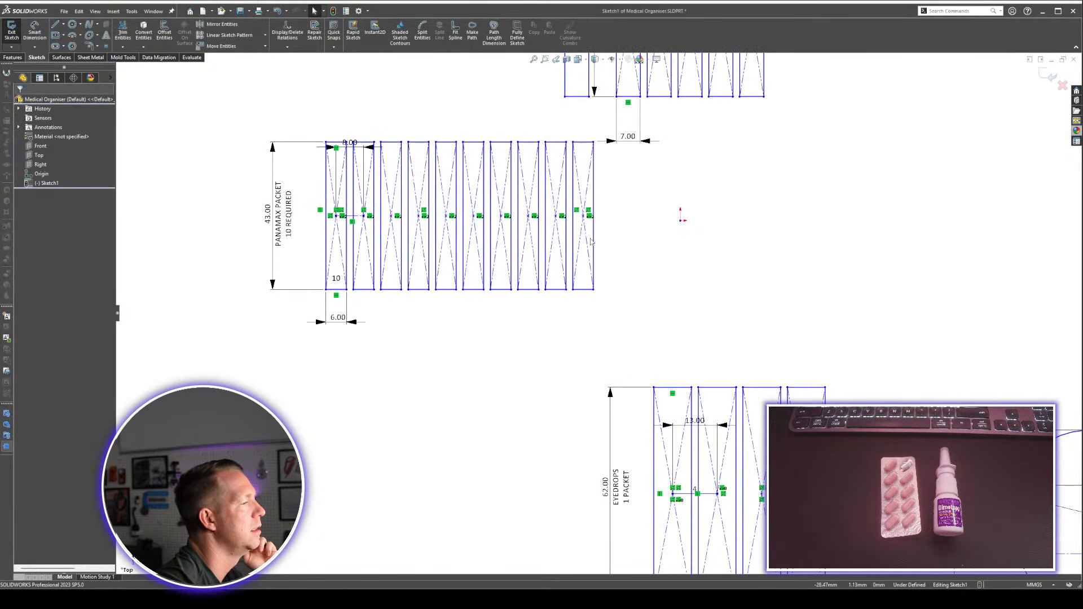
pyautogui.moveTo(583, 216); pyautogui.dragTo(624, 284)
pyautogui.scroll(4, 599, 311)
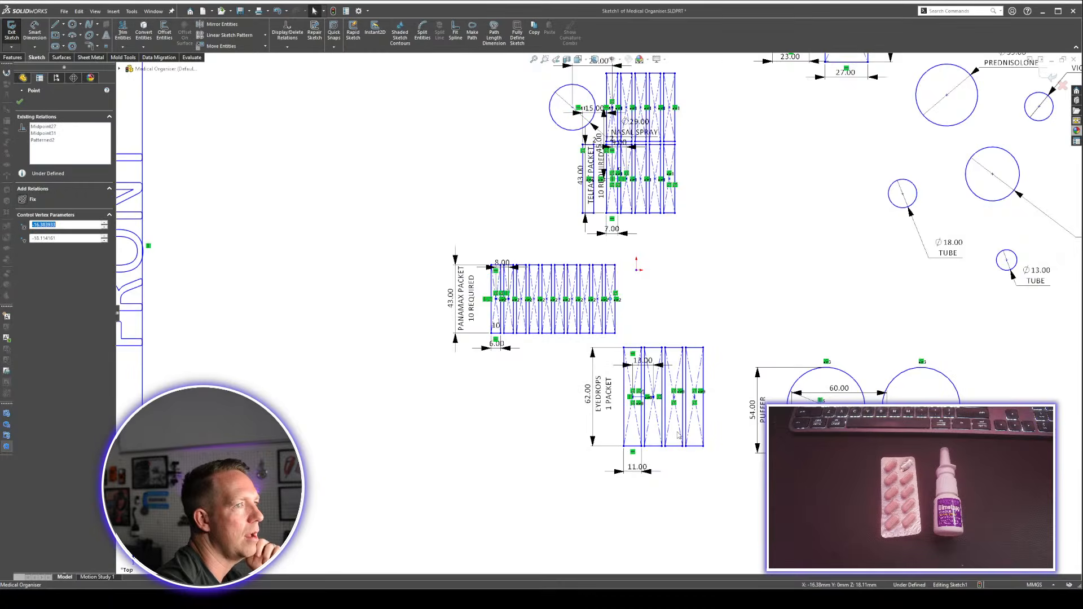
# Move the Ibuprofen rectangle and its smaller companion down beside the Panamax row, above the Eyedrops and Puffer outlines.
pyautogui.scroll(6, 678, 435)
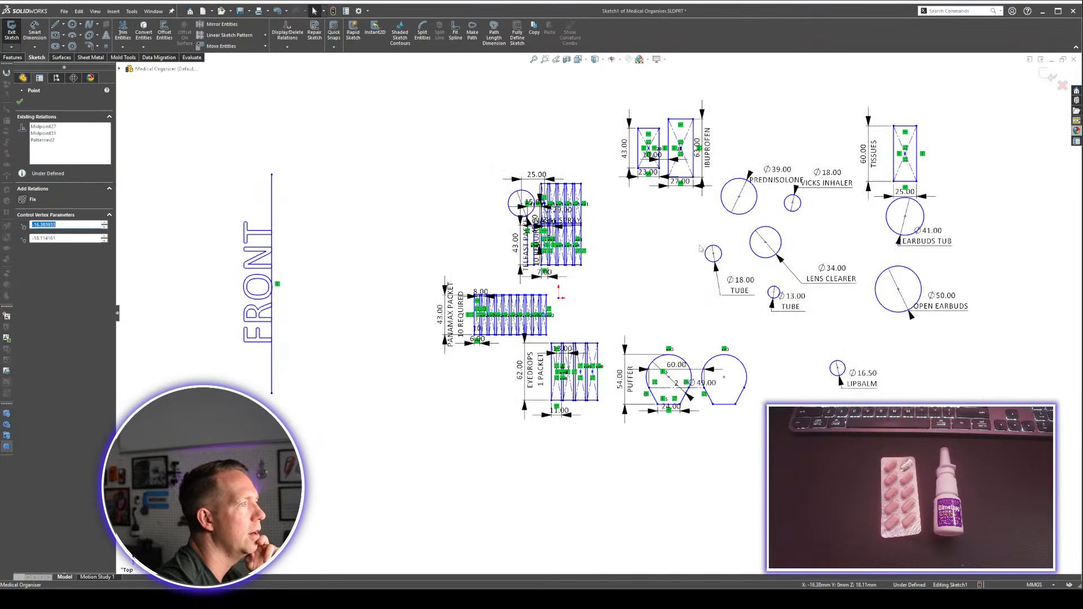
pyautogui.scroll(-2, 695, 251)
pyautogui.scroll(-2, 689, 161)
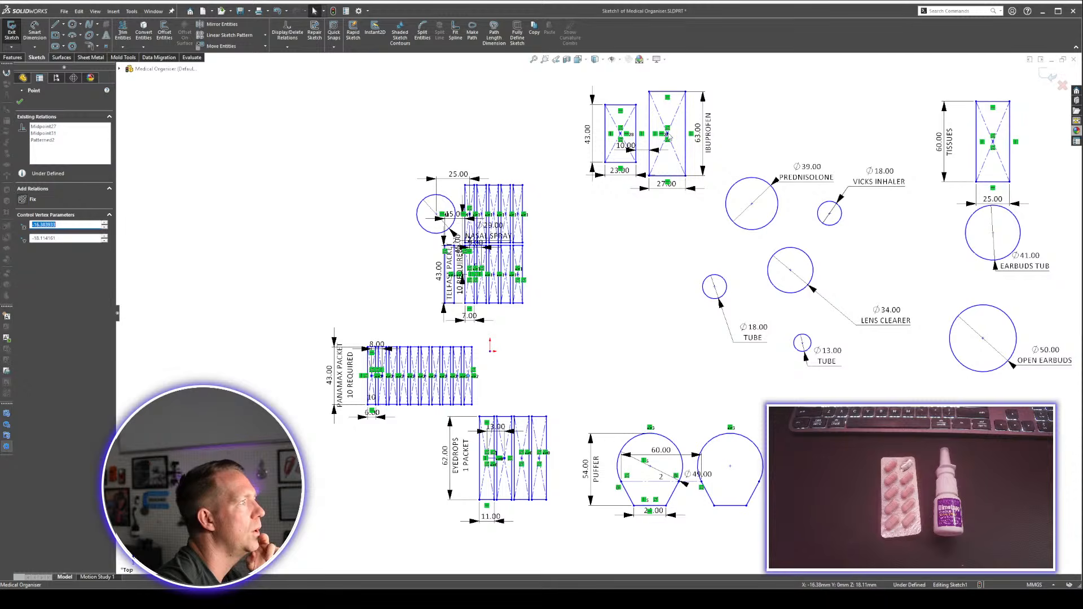
pyautogui.moveTo(670, 137); pyautogui.dragTo(601, 366)
pyautogui.scroll(-2, 600, 366)
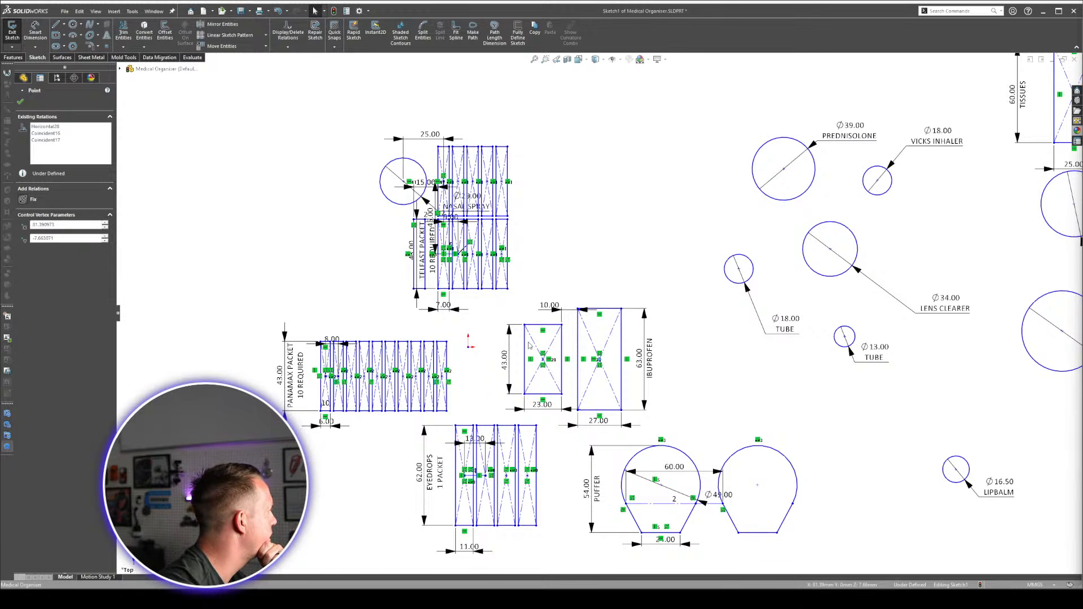
pyautogui.click(801, 384)
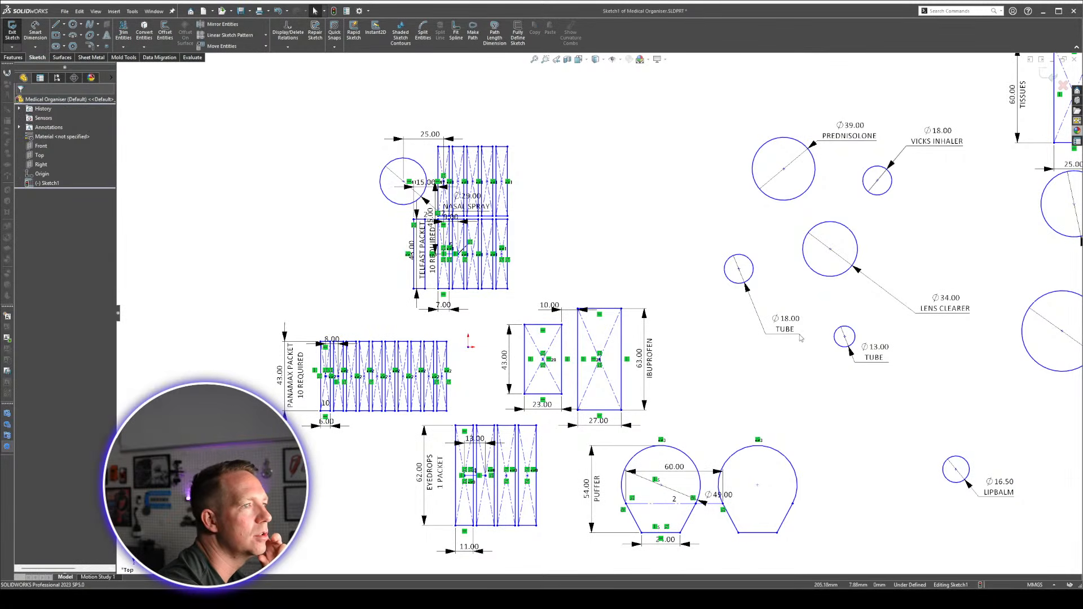
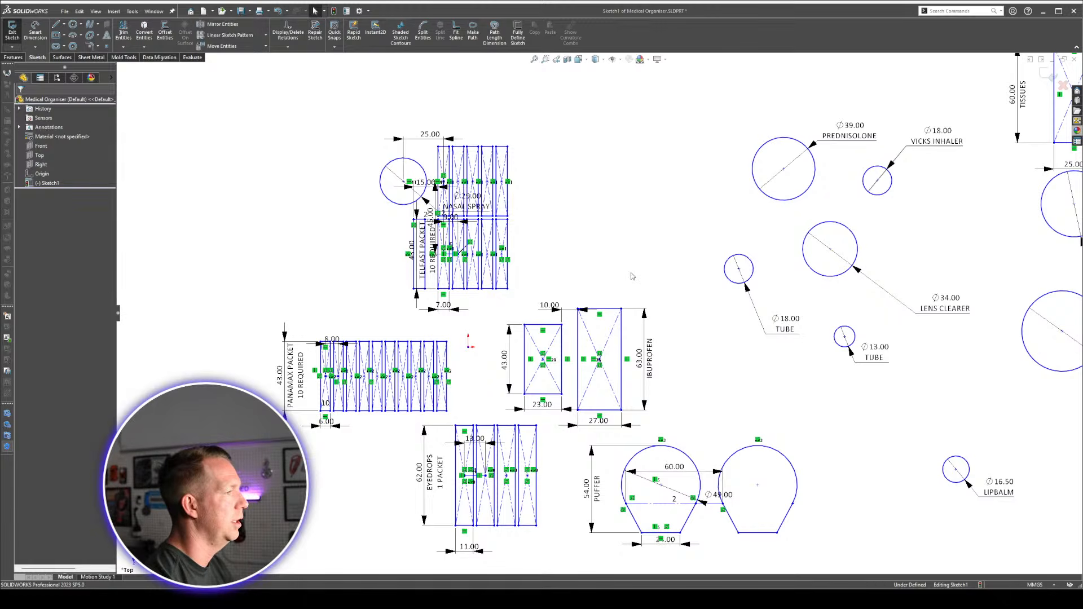
# Move the Puffer outlines and the Eyedrops packets farther to the lower right to open space beneath the Panamax and Ibuprofen outlines.
pyautogui.press('f')
pyautogui.scroll(-3, 683, 458)
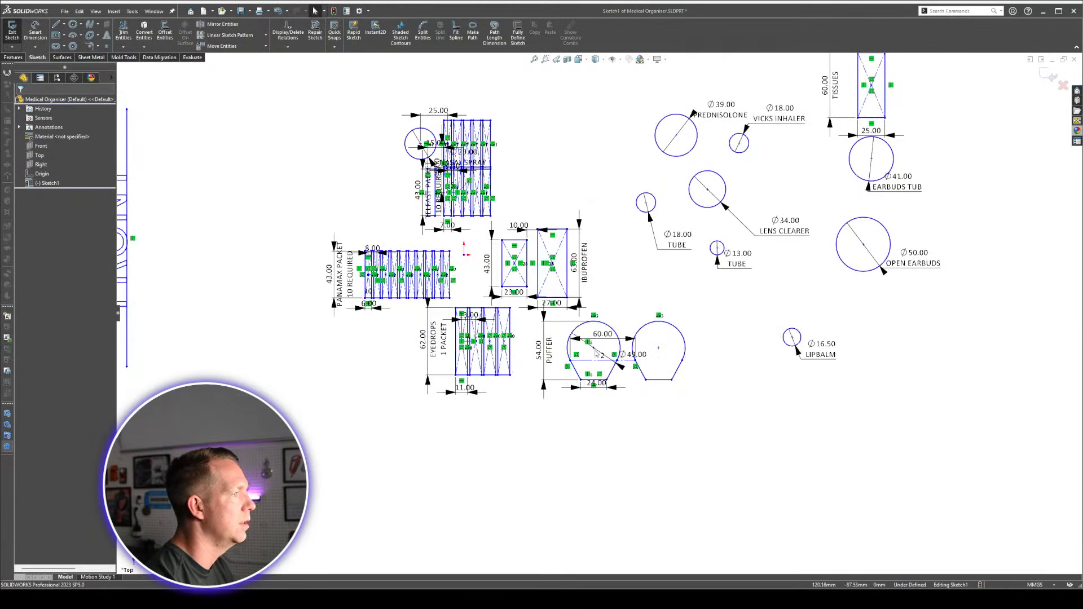
pyautogui.moveTo(628, 395); pyautogui.dragTo(689, 434)
pyautogui.scroll(-3, 457, 332)
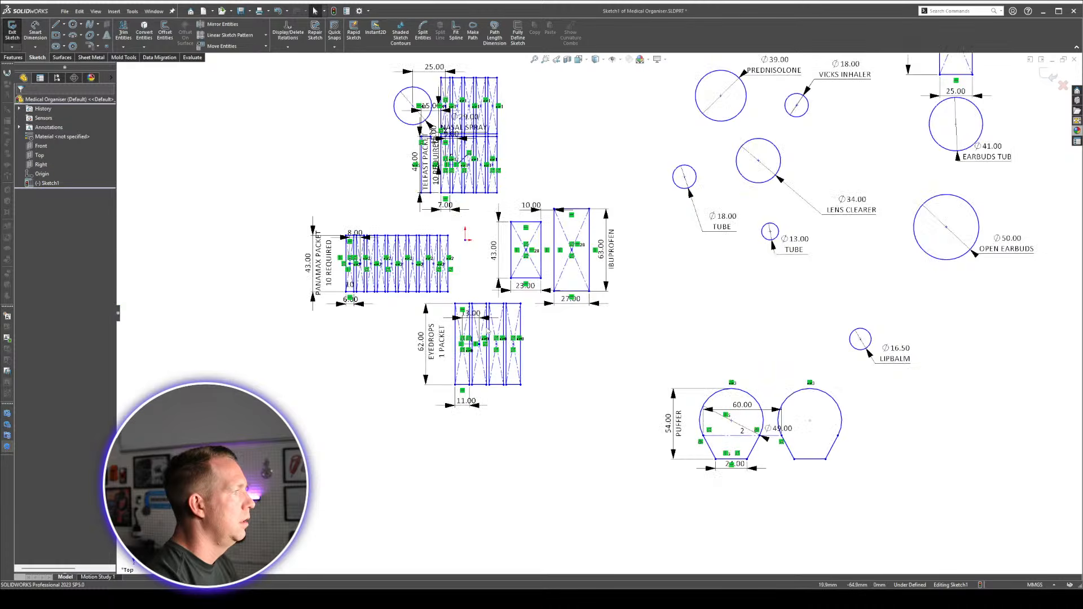
pyautogui.moveTo(525, 348); pyautogui.dragTo(561, 406)
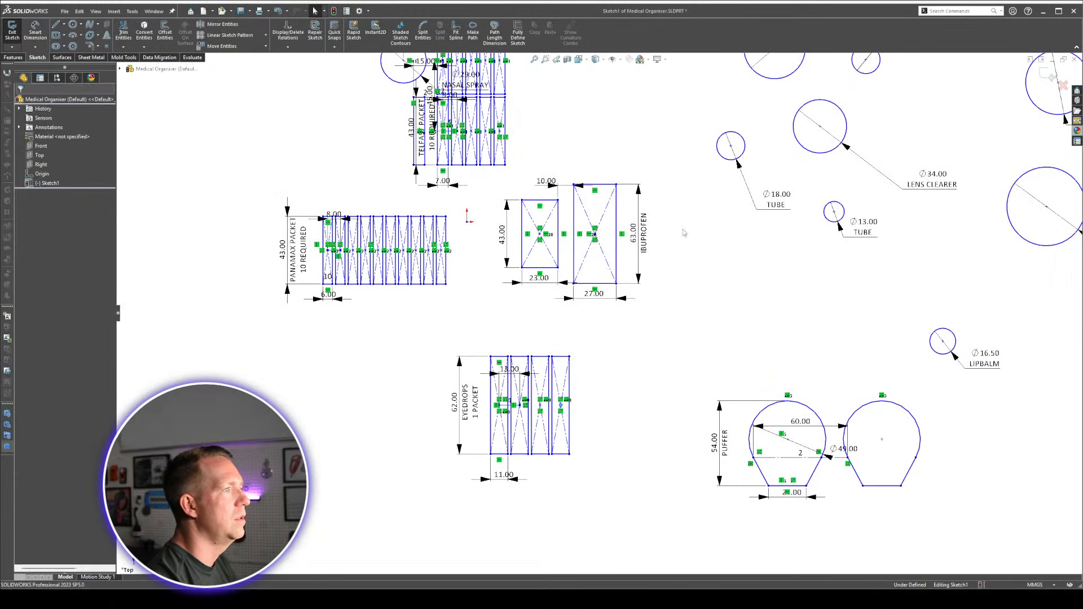
# Examine the overall arrangement of the medical item outlines and the free space between them.
pyautogui.scroll(3, 665, 194)
pyautogui.scroll(-1, 665, 194)
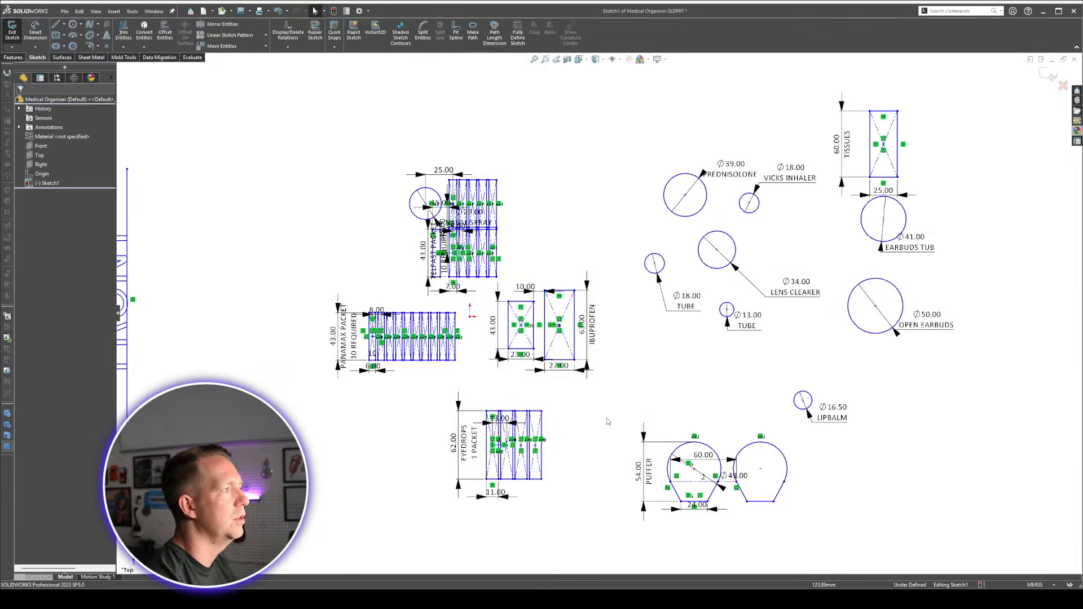
pyautogui.scroll(-3, 330, 356)
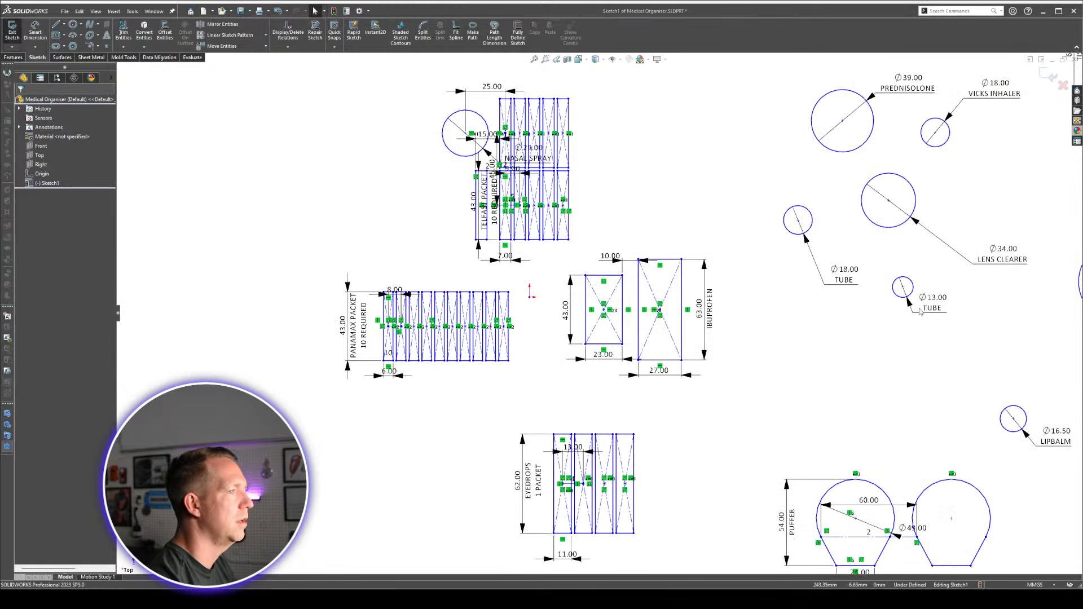
pyautogui.scroll(2, 919, 309)
pyautogui.scroll(-1, 897, 263)
pyautogui.scroll(1, 786, 281)
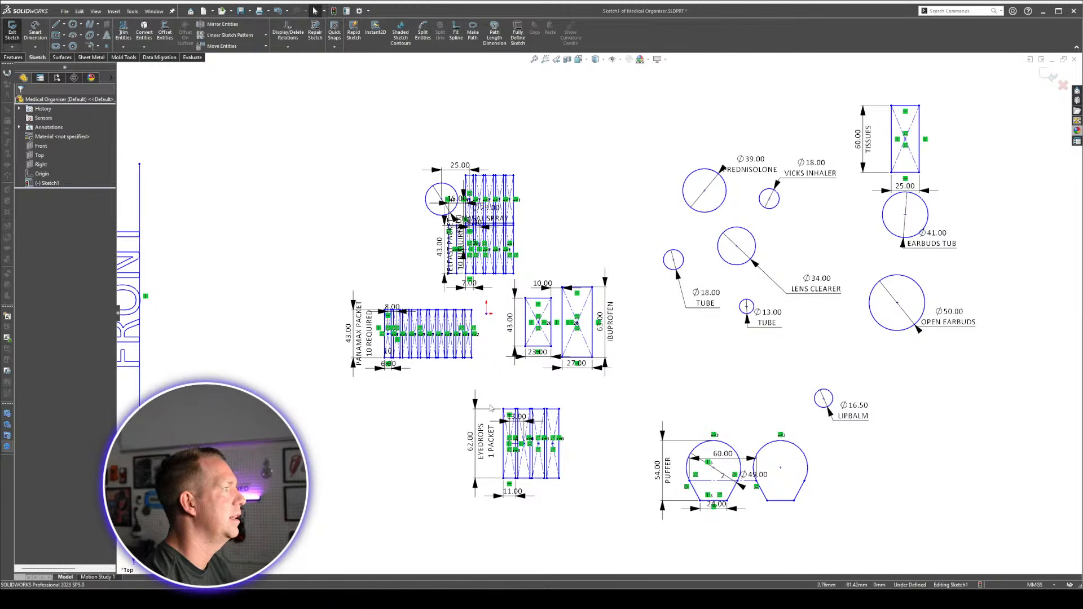
pyautogui.scroll(3, 620, 316)
pyautogui.scroll(-3, 620, 316)
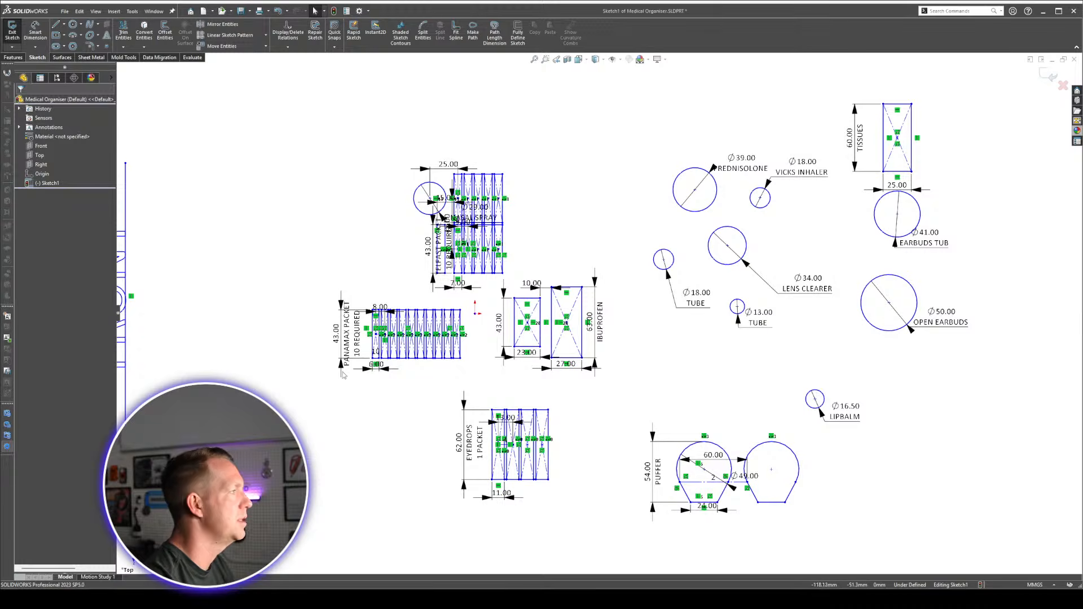
pyautogui.scroll(2, 342, 375)
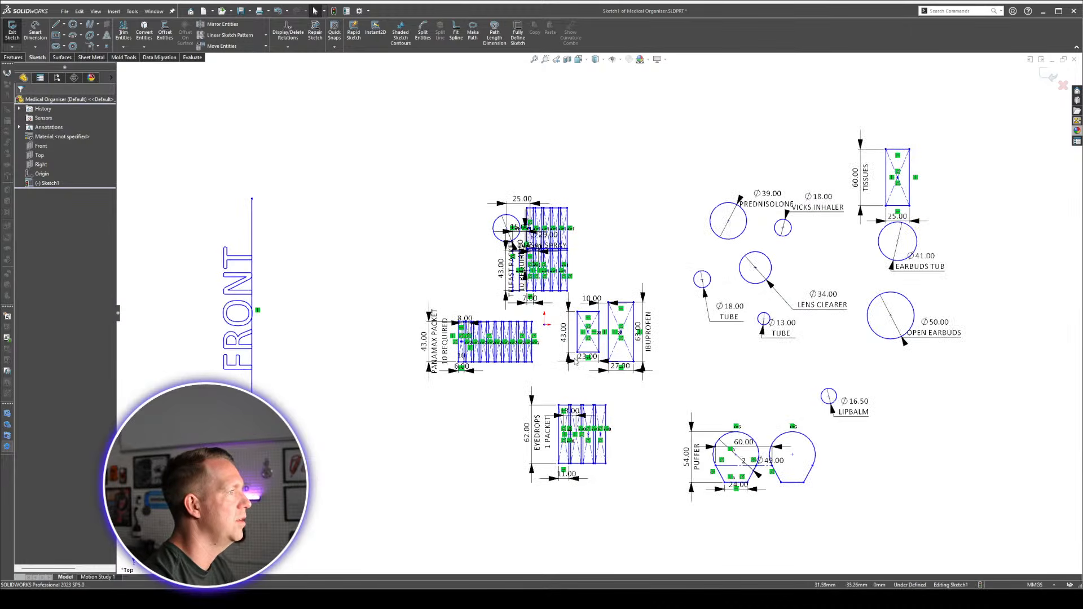
pyautogui.scroll(-1, 575, 362)
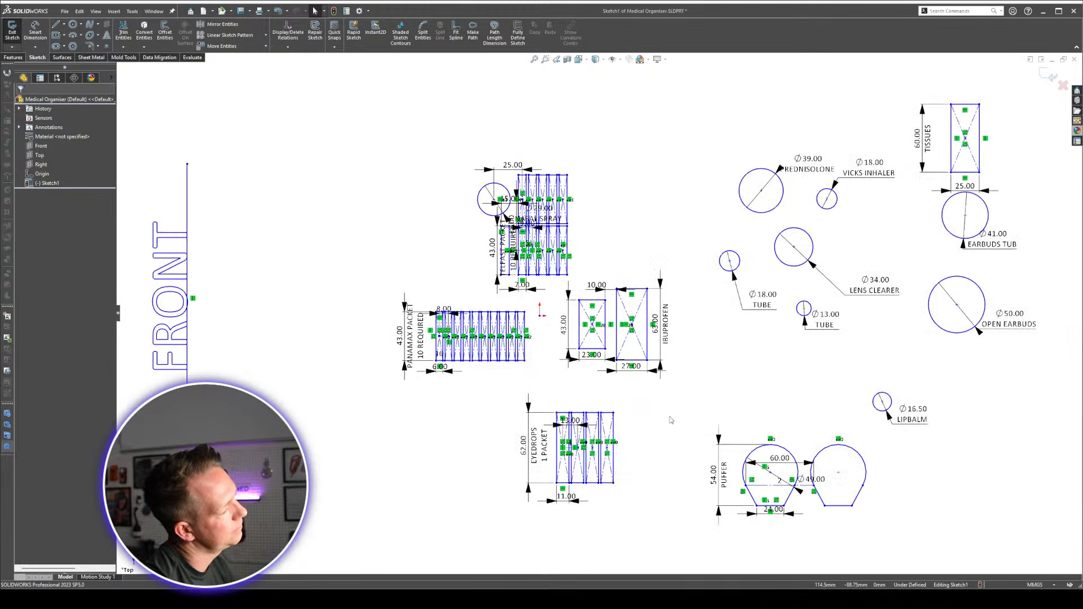
# Move the Eyedrops packets directly above the Puffer outlines and the Ibuprofen rectangle pair into the space below the Panamax row.
pyautogui.scroll(-1, 473, 335)
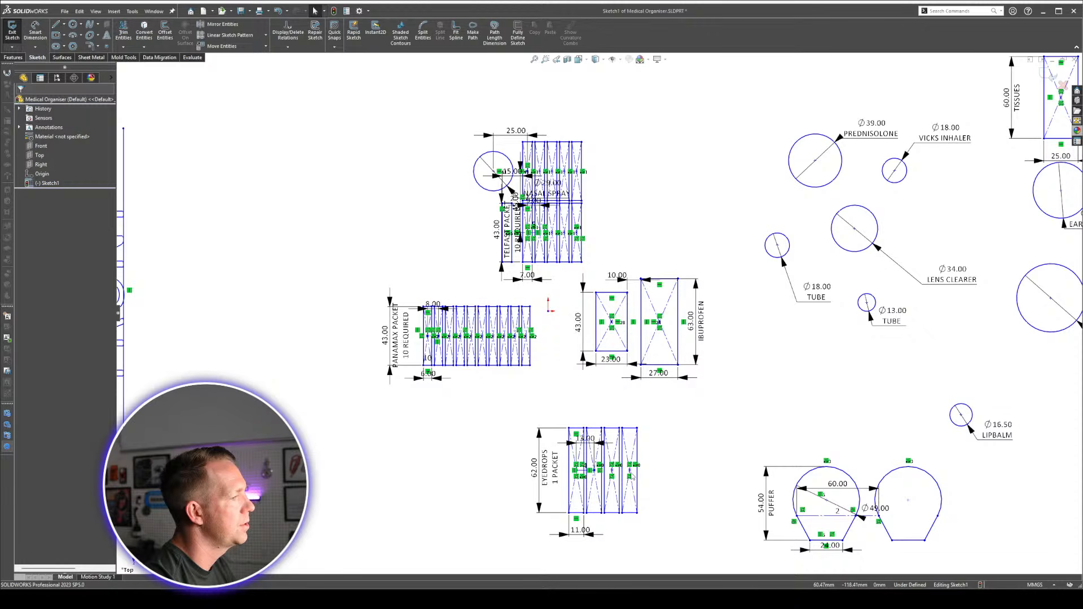
pyautogui.moveTo(633, 477)
pyautogui.mouseDown()
pyautogui.moveTo(764, 422)
pyautogui.moveTo(886, 398)
pyautogui.mouseUp()
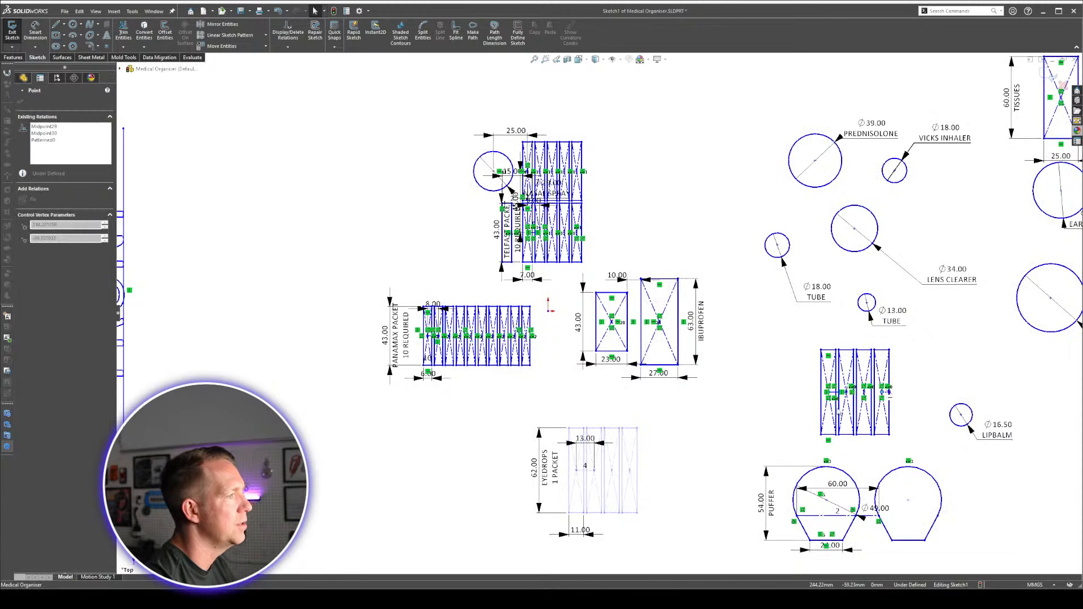
pyautogui.click(649, 423)
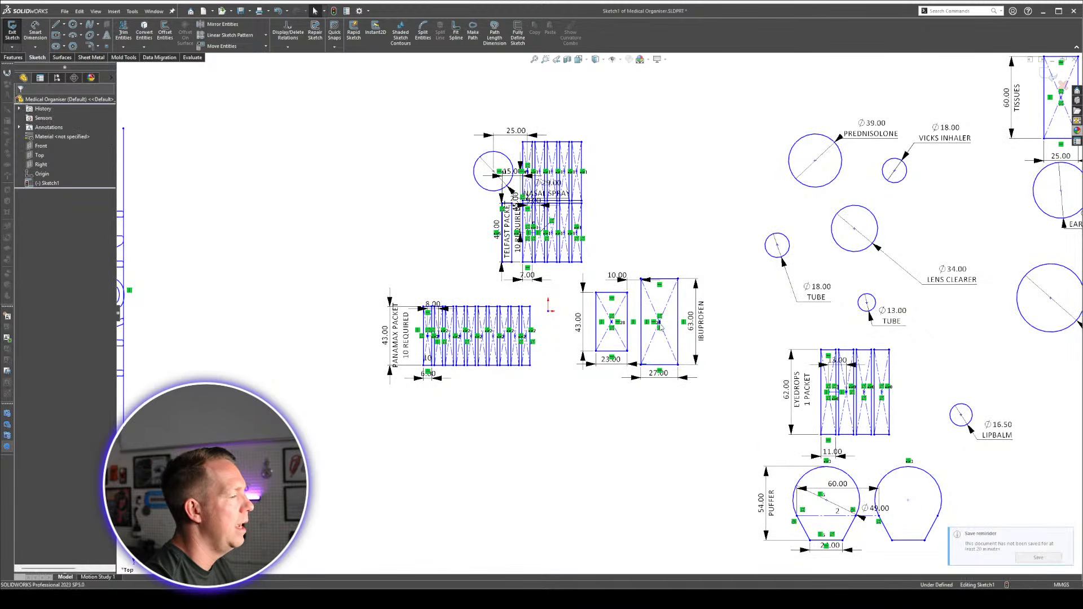
pyautogui.moveTo(659, 323); pyautogui.dragTo(600, 444)
pyautogui.scroll(-3, 675, 532)
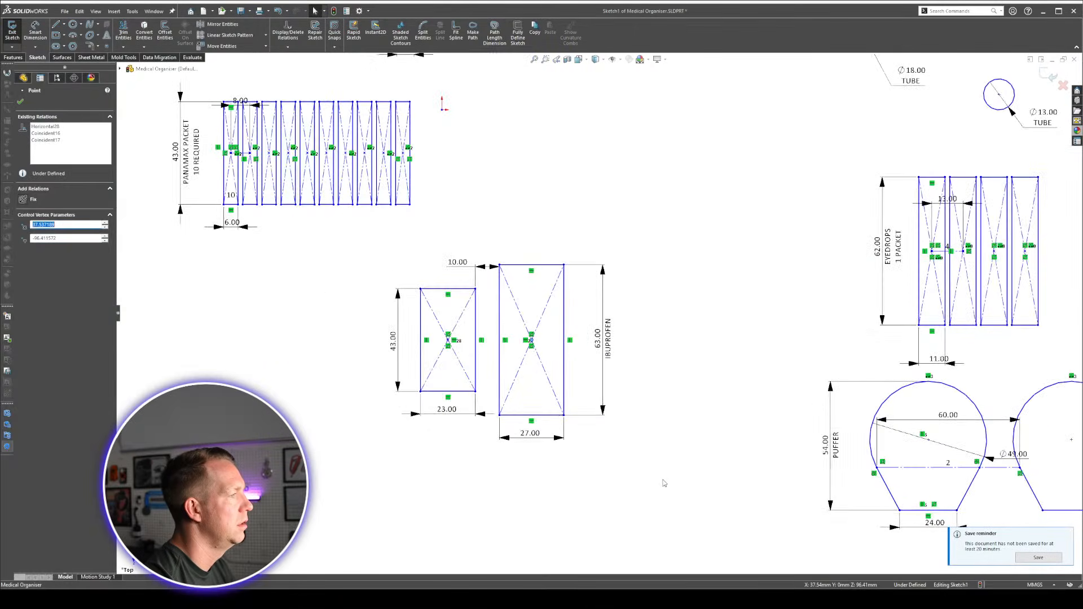
pyautogui.click(664, 484)
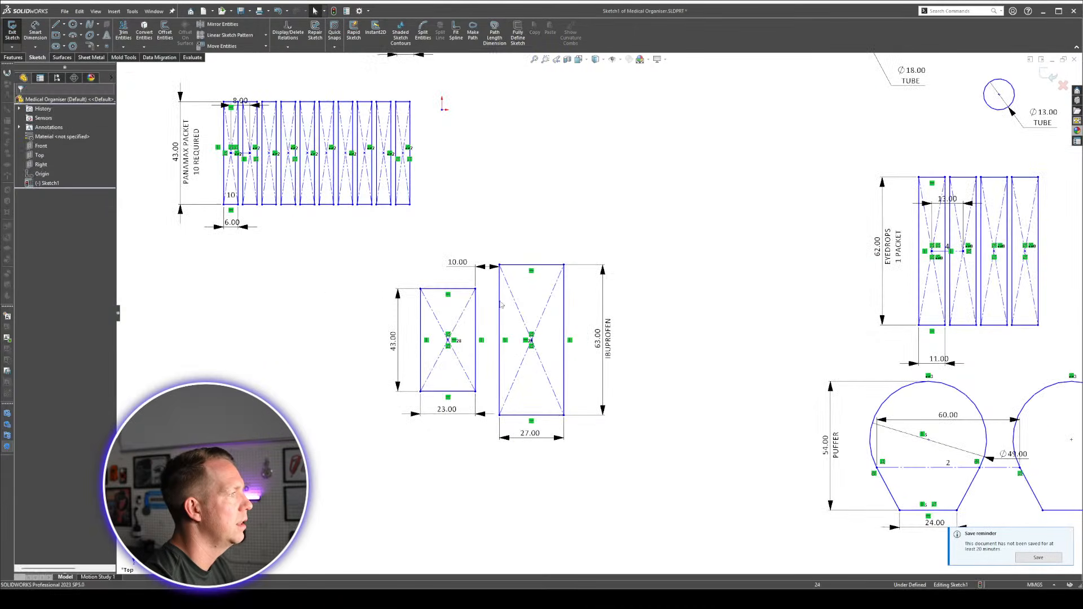
# Delete the 10 mm gap dimension between the Ibuprofen rectangle and the 23 by 43 mm rectangle, and move the smaller rectangle to Ibuprofen's right.
pyautogui.click(468, 273)
pyautogui.press('Delete')
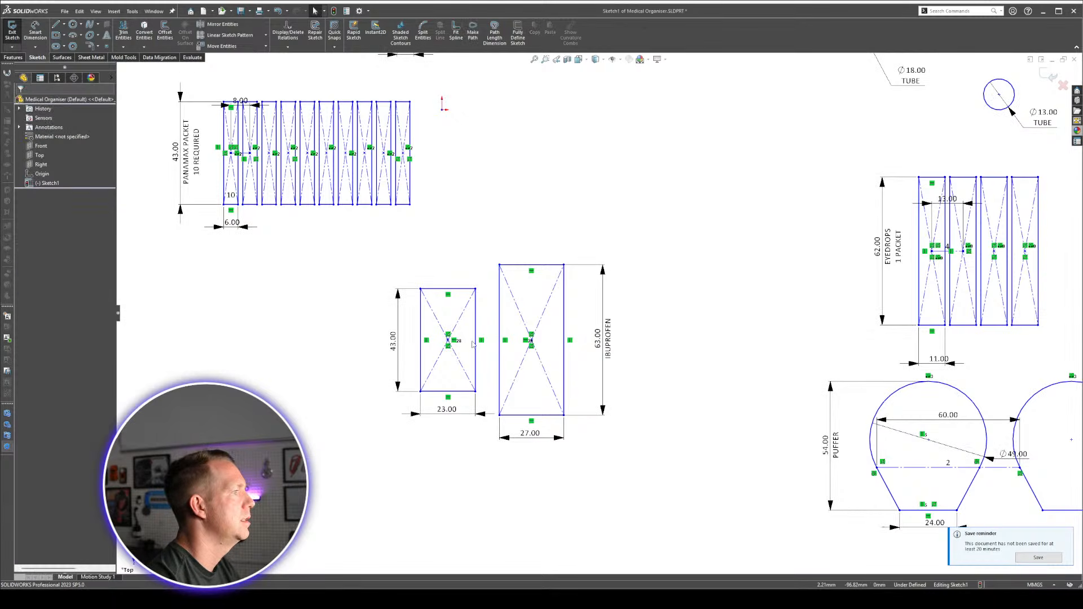
pyautogui.moveTo(473, 344); pyautogui.dragTo(726, 342)
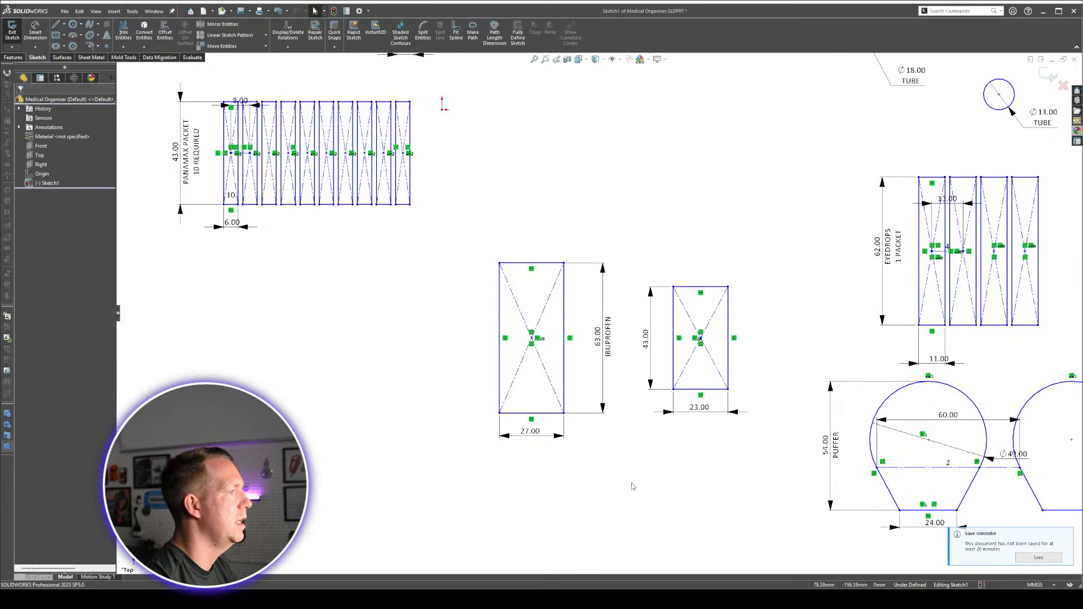
# Dimension the horizontal gap between the Ibuprofen rectangle and the 23 by 43 mm rectangle as 10 mm.
pyautogui.moveTo(630, 483); pyautogui.dragTo(577, 272, button='right')
pyautogui.click(563, 305)
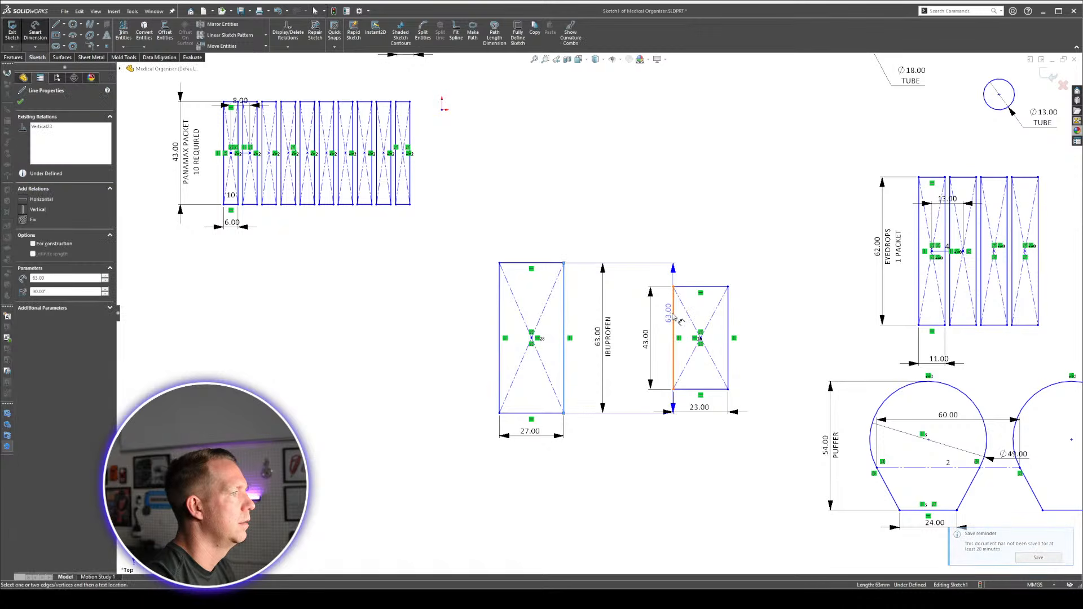
pyautogui.click(675, 319)
pyautogui.click(651, 226)
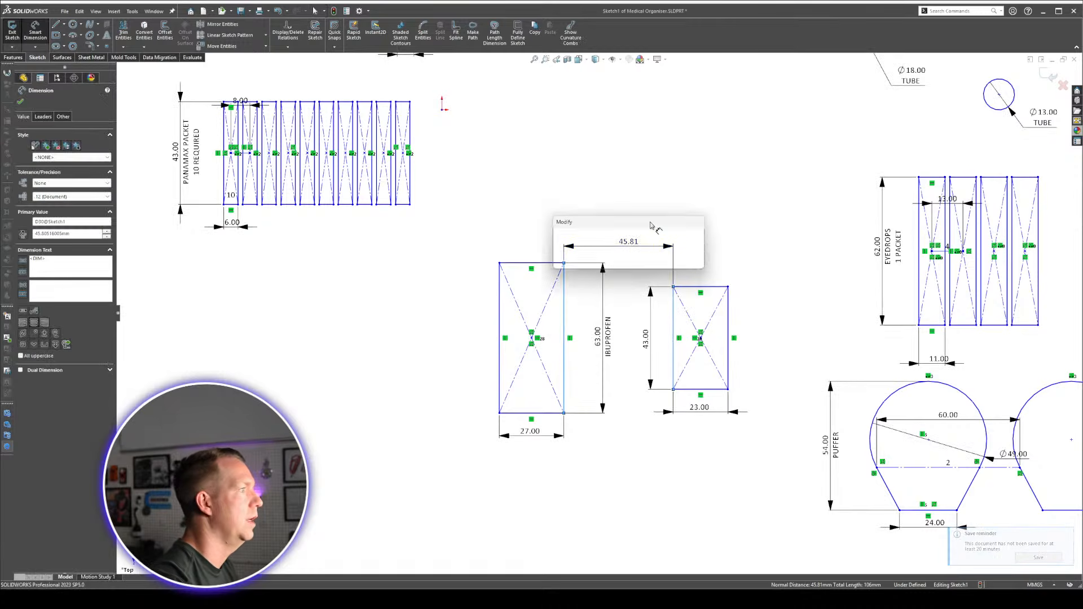
pyautogui.write('10')
pyautogui.press('Return')
# Move the Ibuprofen rectangle pair up and to the right, and place the Ibuprofen height dimension on its rectangle's left side.
pyautogui.scroll(3, 632, 299)
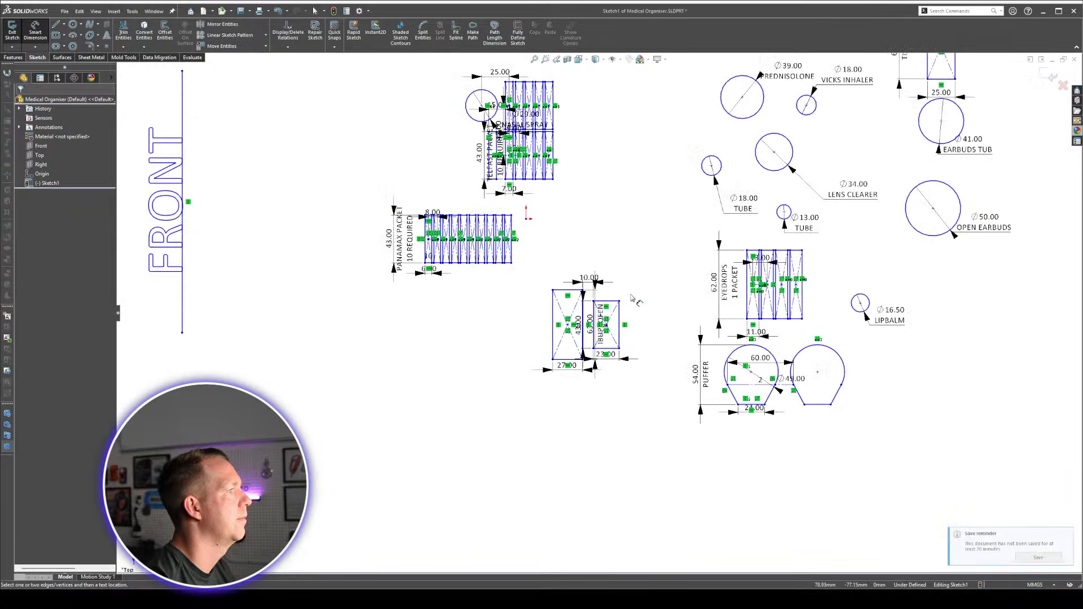
pyautogui.scroll(-4, 632, 299)
pyautogui.moveTo(492, 366)
pyautogui.mouseDown()
pyautogui.moveTo(566, 239)
pyautogui.moveTo(564, 290)
pyautogui.mouseUp()
pyautogui.moveTo(634, 305); pyautogui.dragTo(501, 304)
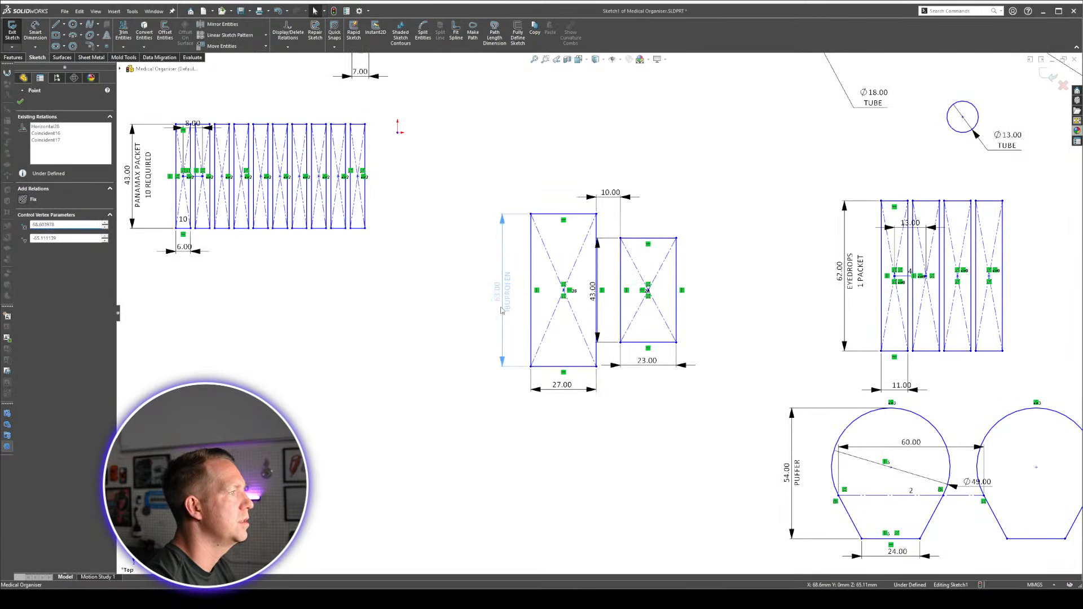
pyautogui.click(427, 201)
# Move the Panamax row right so it lies beneath the Telfast packets, and move the Ibuprofen pair up beside it.
pyautogui.scroll(5, 451, 198)
pyautogui.scroll(-5, 511, 261)
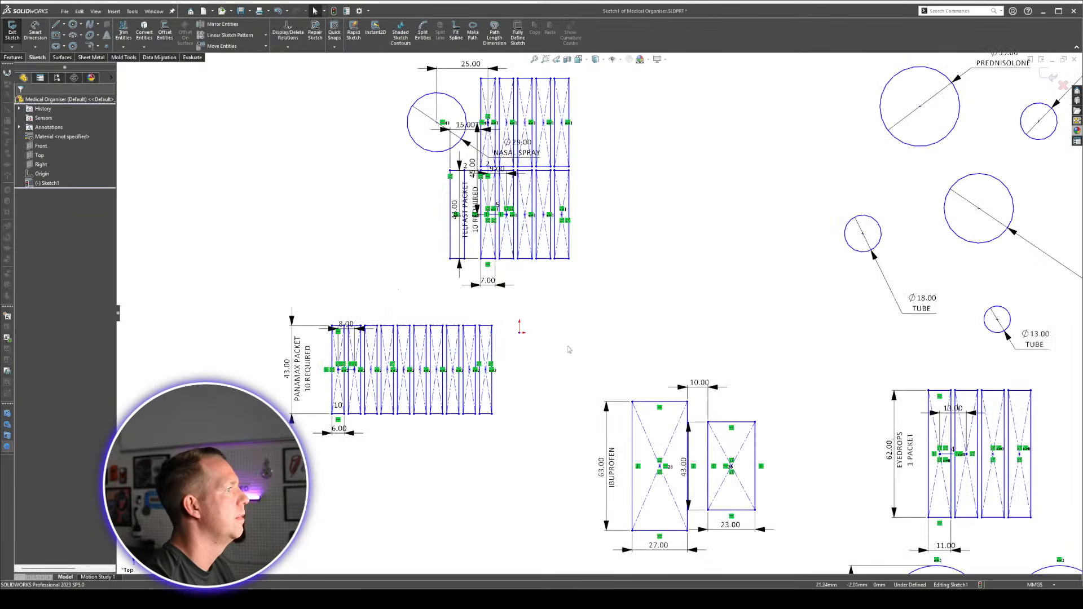
pyautogui.click(449, 342)
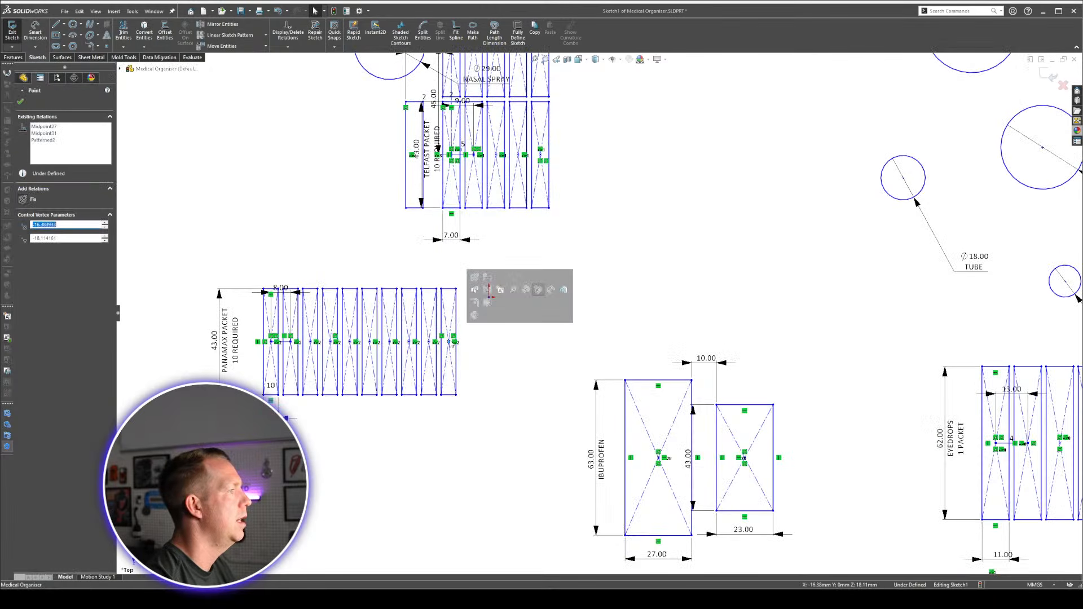
pyautogui.click(522, 471)
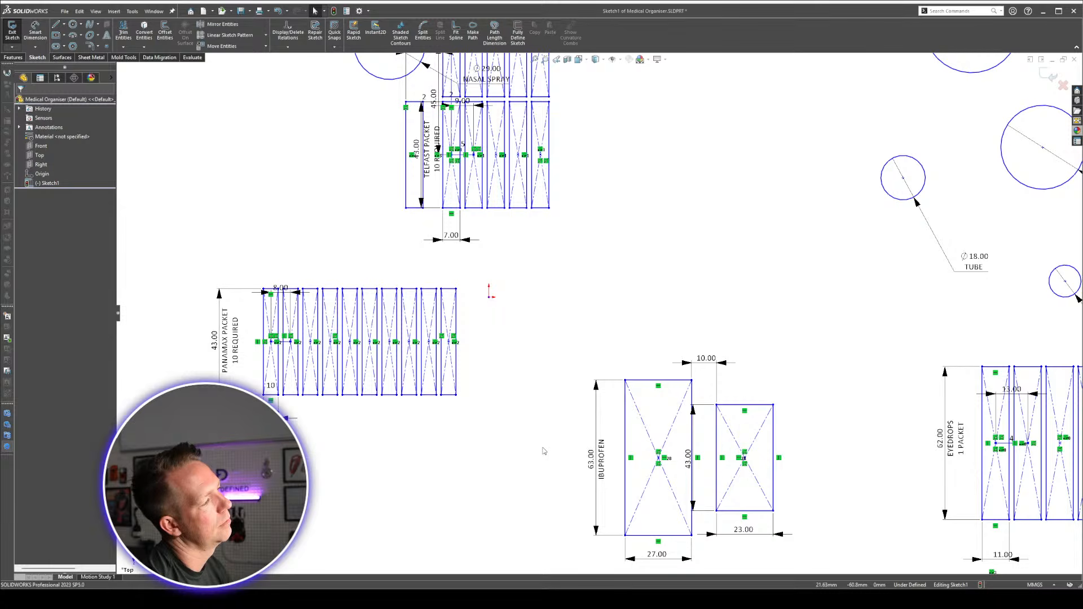
pyautogui.scroll(4, 455, 127)
pyautogui.scroll(-3, 336, 368)
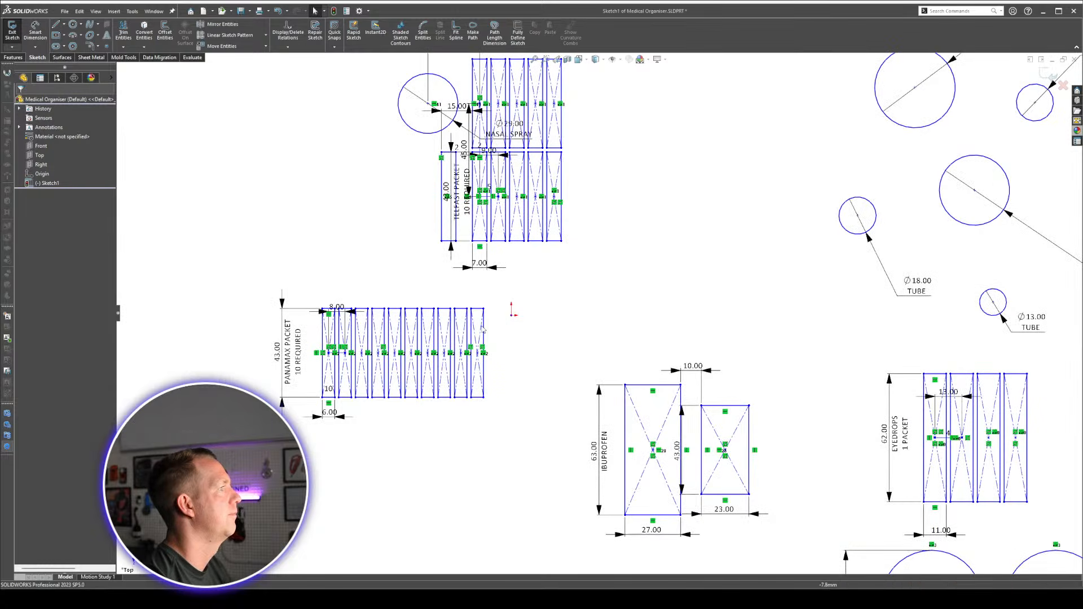
pyautogui.moveTo(347, 355); pyautogui.dragTo(456, 375)
pyautogui.moveTo(653, 450); pyautogui.dragTo(700, 367)
pyautogui.scroll(3, 678, 285)
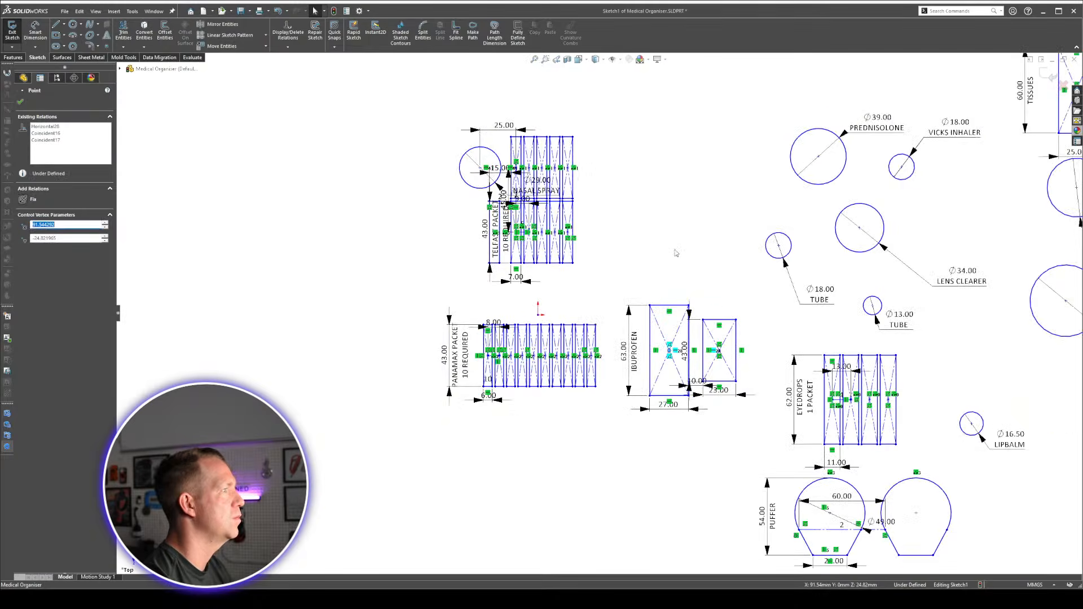
pyautogui.scroll(-3, 544, 340)
# Shift the Panamax row slightly right and move the Telfast packets with the Nasal Spray circle down close above it.
pyautogui.moveTo(398, 415); pyautogui.dragTo(430, 425)
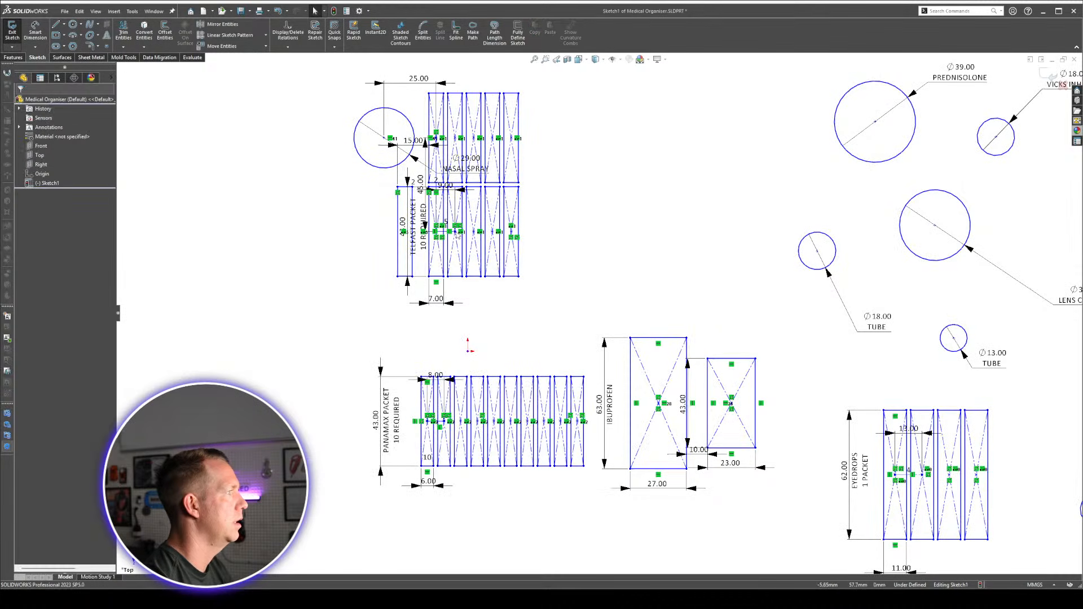
pyautogui.moveTo(458, 232)
pyautogui.mouseDown()
pyautogui.moveTo(487, 305)
pyautogui.moveTo(490, 296)
pyautogui.mouseUp()
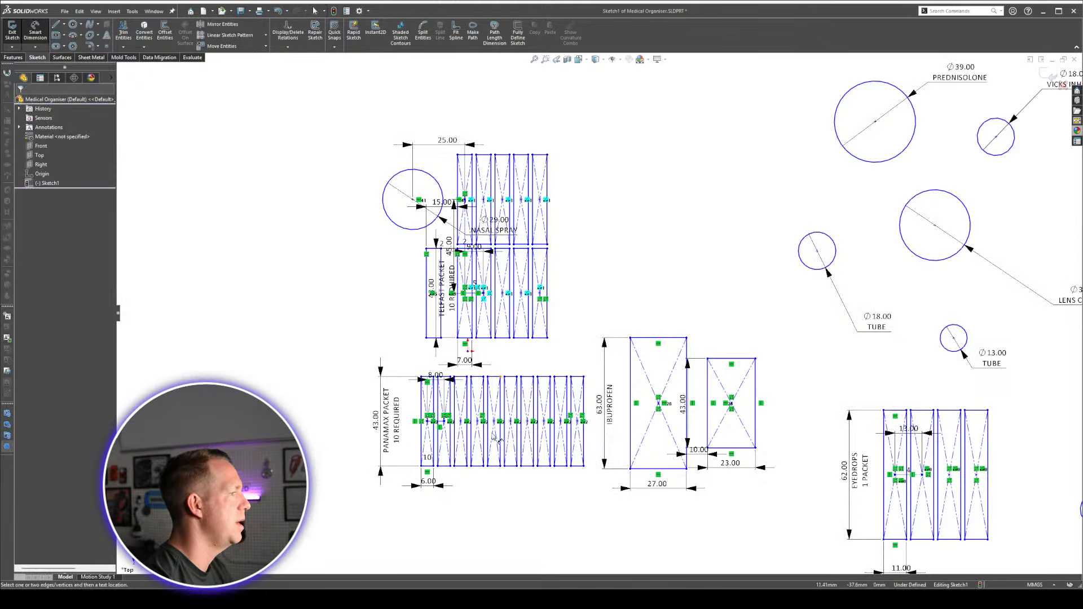
# Measure the overall height from the upper Telfast row's top edge to the Panamax row's bottom edge.
pyautogui.click(510, 165)
pyautogui.click(494, 466)
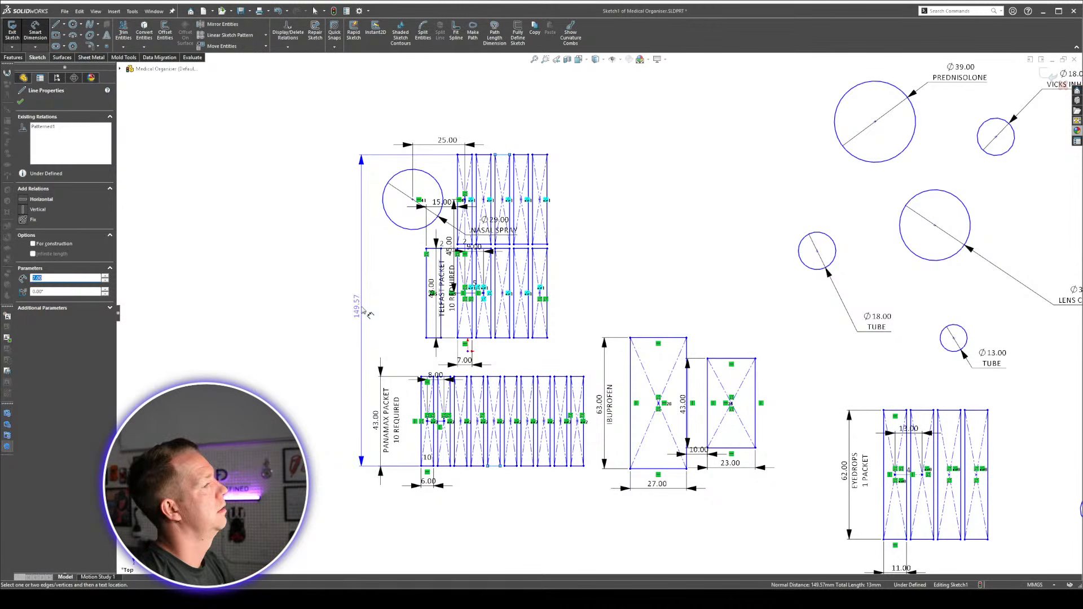
pyautogui.press('Escape')
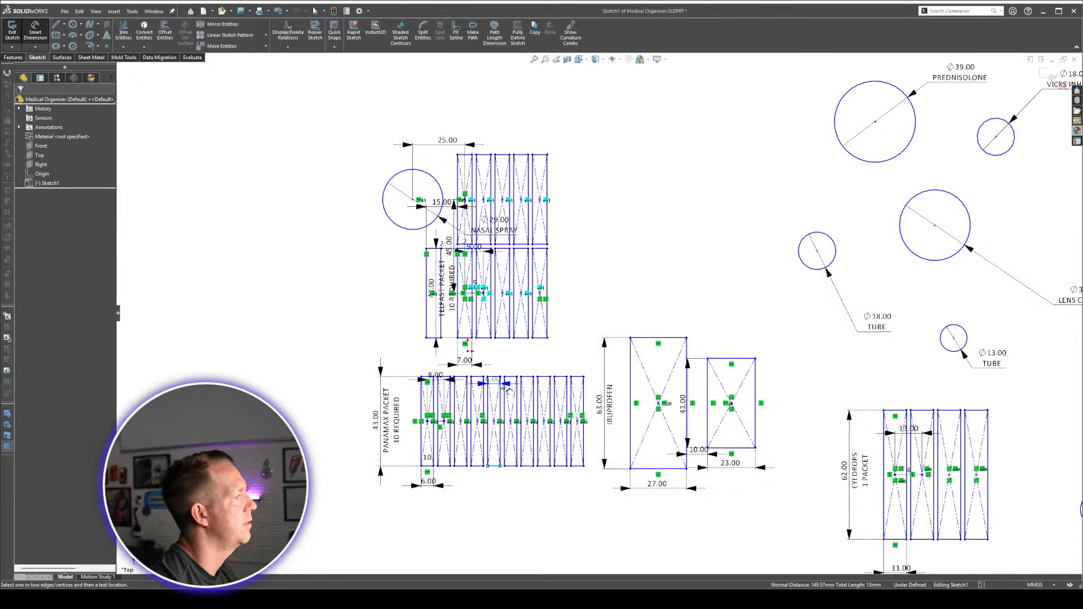
# Reposition the 45 mm Telfast row spacing dimension and the 8 mm Panamax spacing dimension so they read more clearly.
pyautogui.scroll(-2, 489, 303)
pyautogui.scroll(-2, 452, 172)
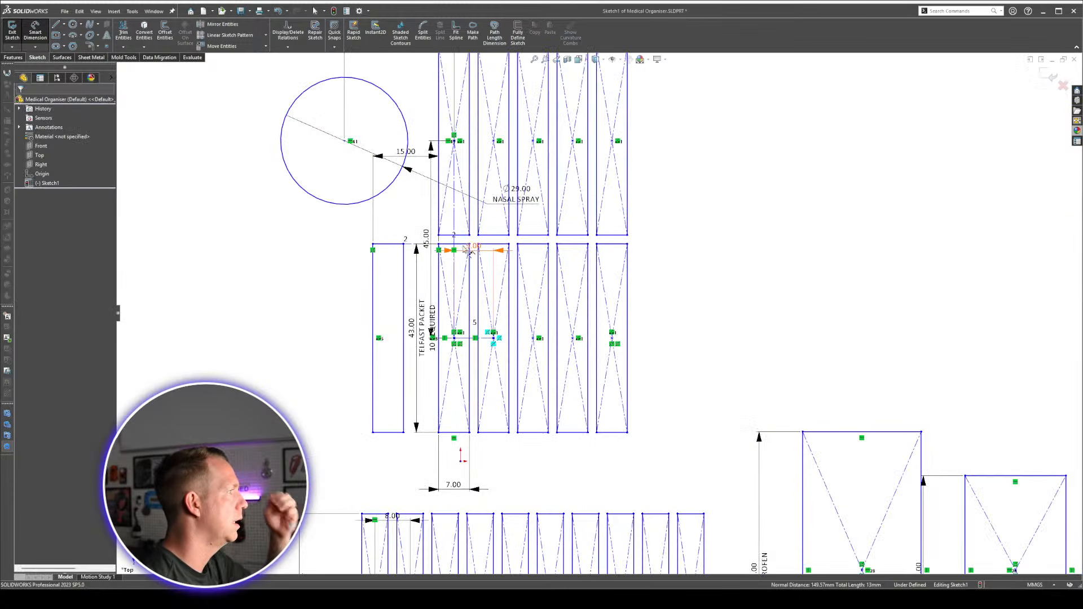
pyautogui.click(419, 231)
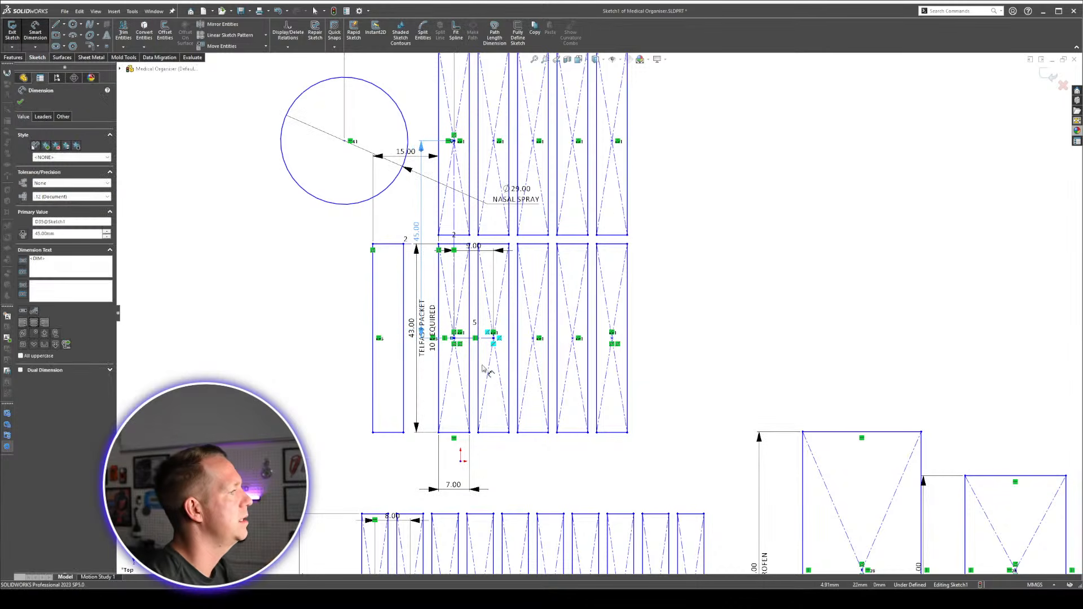
pyautogui.scroll(-1, 395, 520)
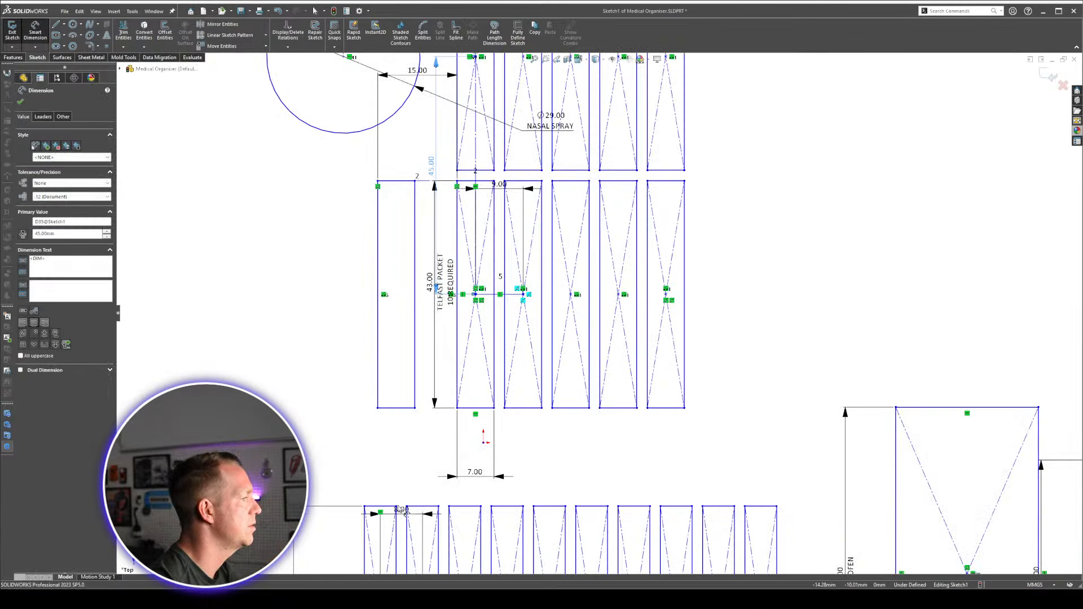
pyautogui.click(395, 487)
pyautogui.scroll(6, 675, 487)
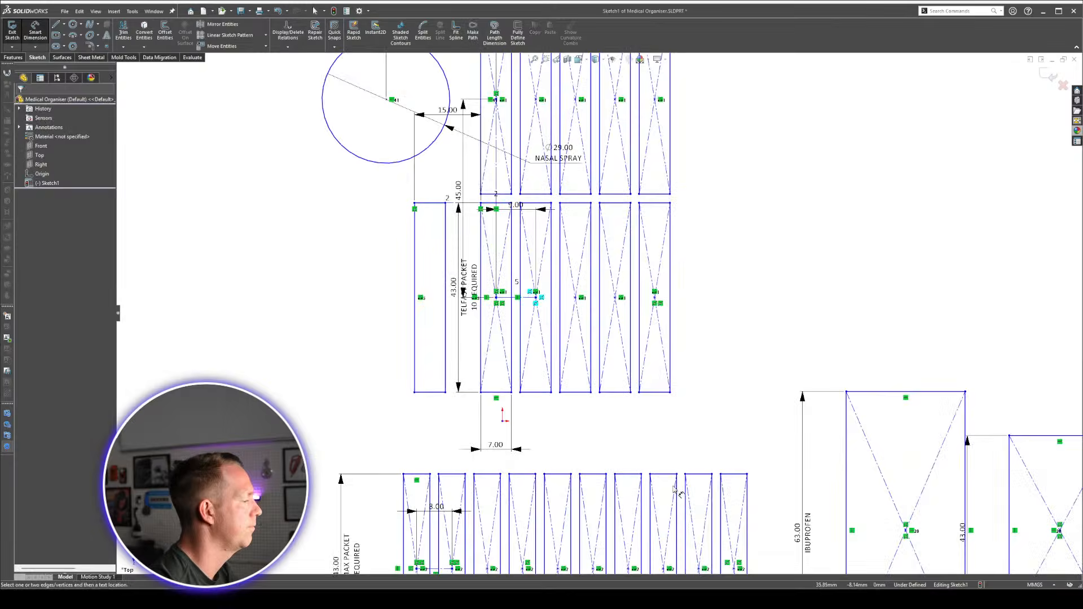
# Dimension the vertical gap between the single Telfast packet's bottom edge and the Panamax row's top edge as 10 mm.
pyautogui.scroll(-2, 648, 387)
pyautogui.scroll(-2, 496, 312)
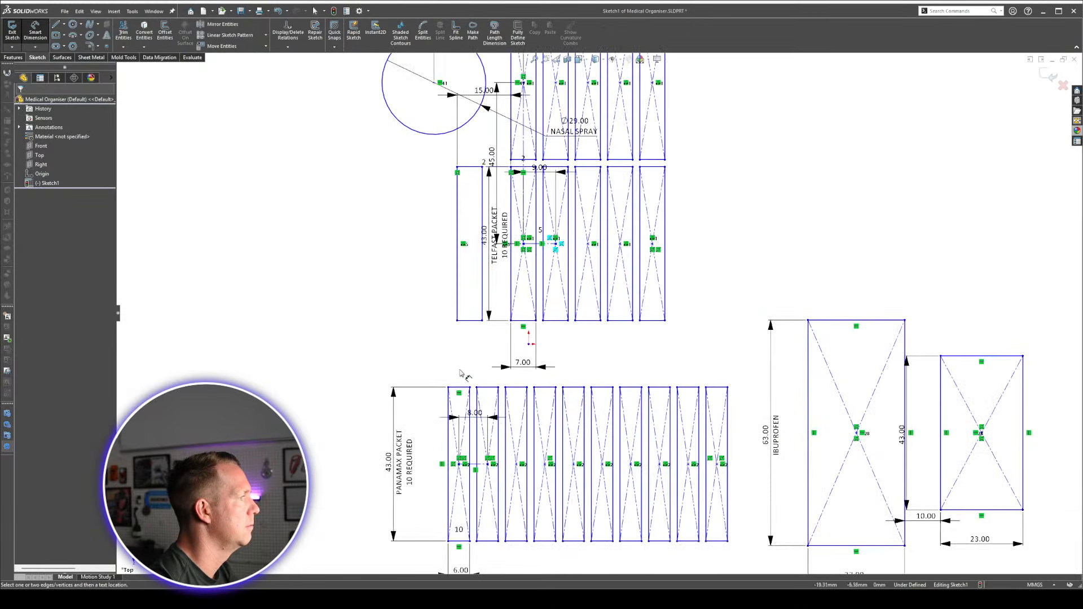
pyautogui.click(480, 317)
pyautogui.click(475, 321)
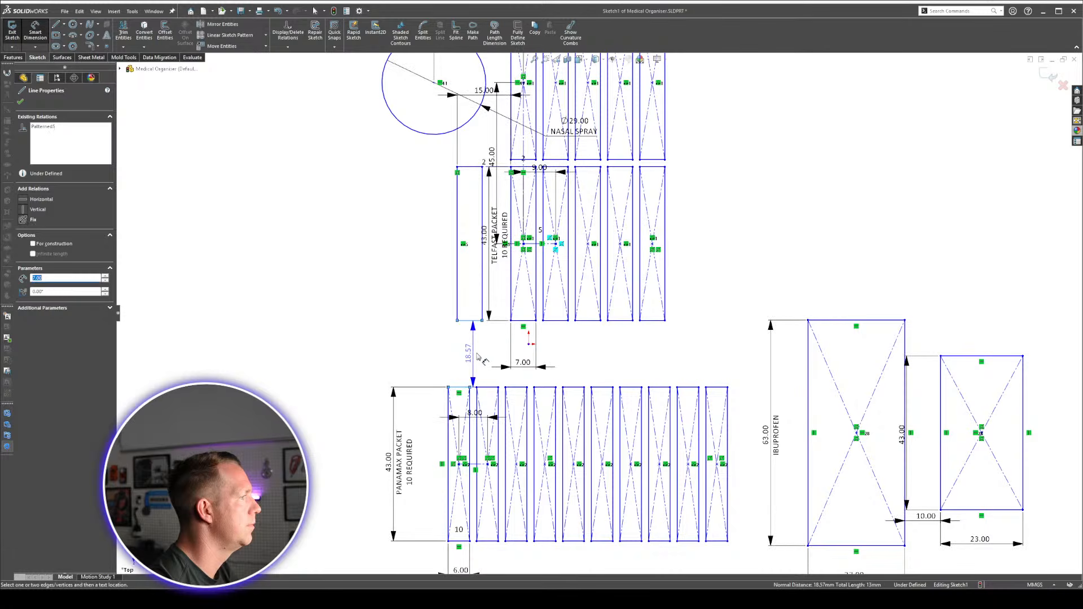
pyautogui.click(476, 354)
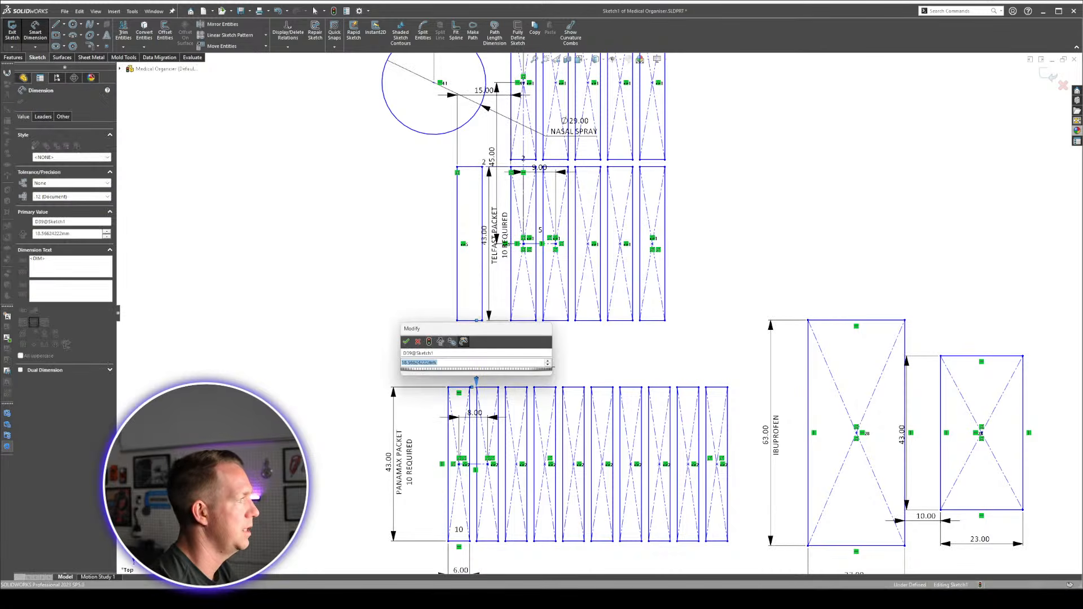
pyautogui.press('Return')
pyautogui.click(718, 244)
pyautogui.scroll(2, 674, 232)
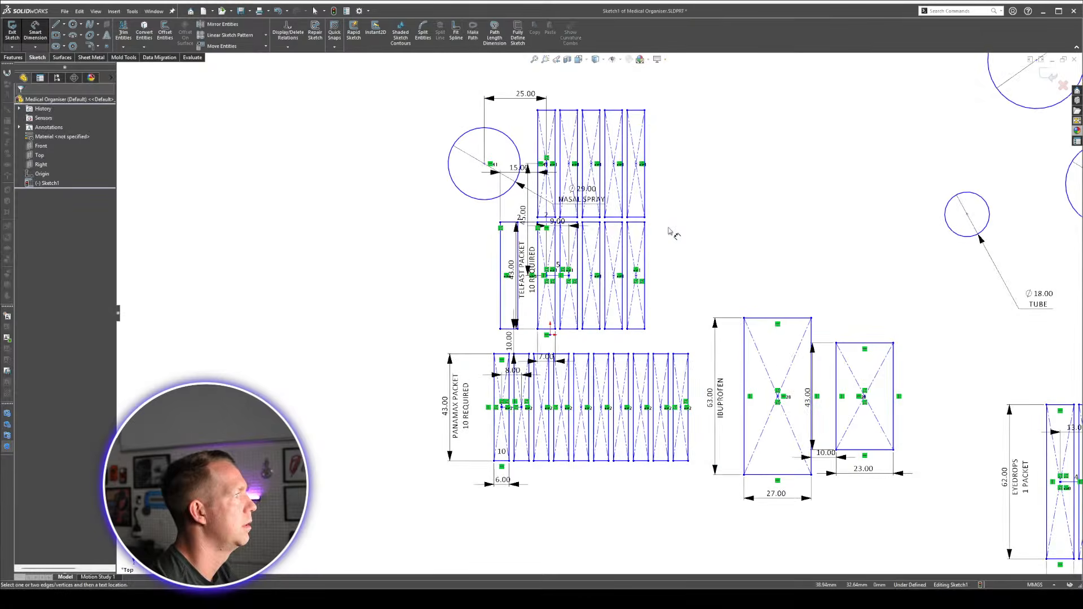
# Anchor the Telfast group by placing the centre point of the lower row's first packet on the sketch origin.
pyautogui.scroll(-1, 672, 232)
pyautogui.scroll(1, 519, 220)
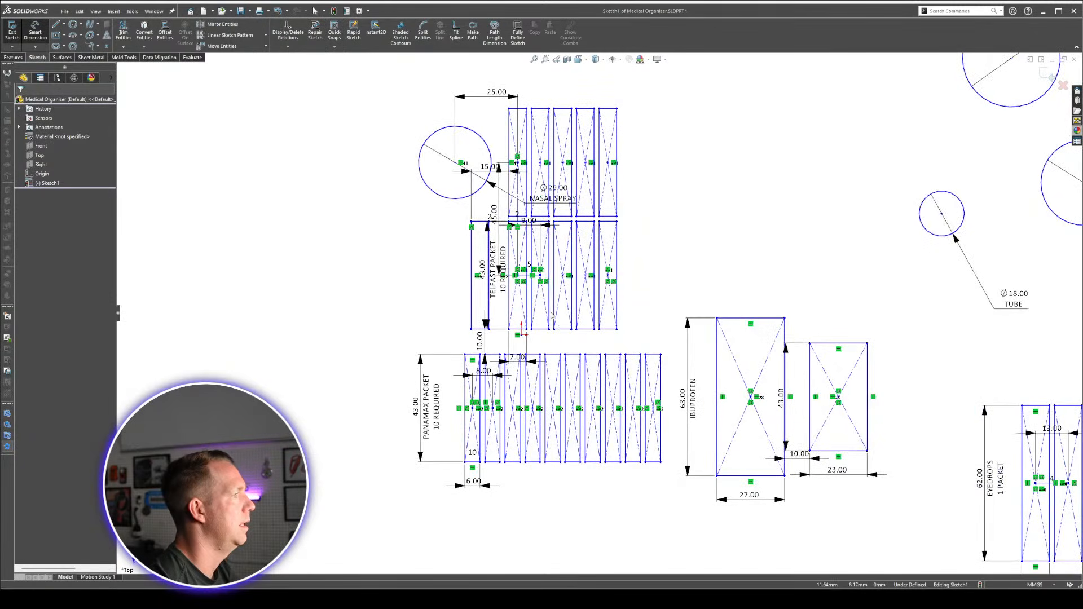
pyautogui.scroll(-1, 547, 300)
pyautogui.moveTo(516, 273); pyautogui.dragTo(525, 349)
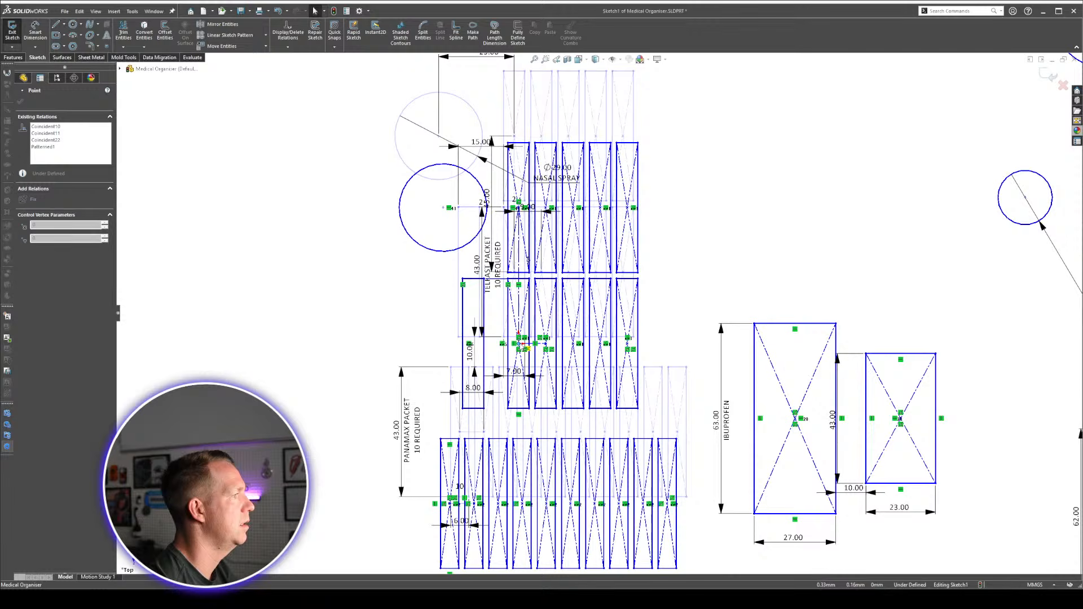
pyautogui.click(286, 310)
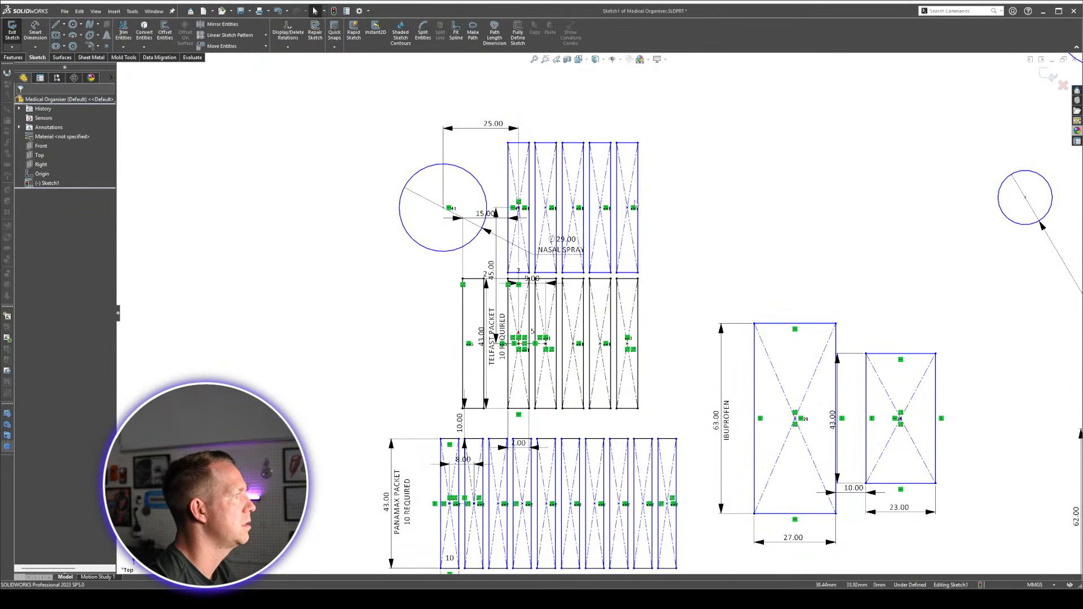
# Shift the upper Telfast row sideways to test its freedom, and make the 45 mm construction line linking both rows vertical.
pyautogui.scroll(-5, 508, 145)
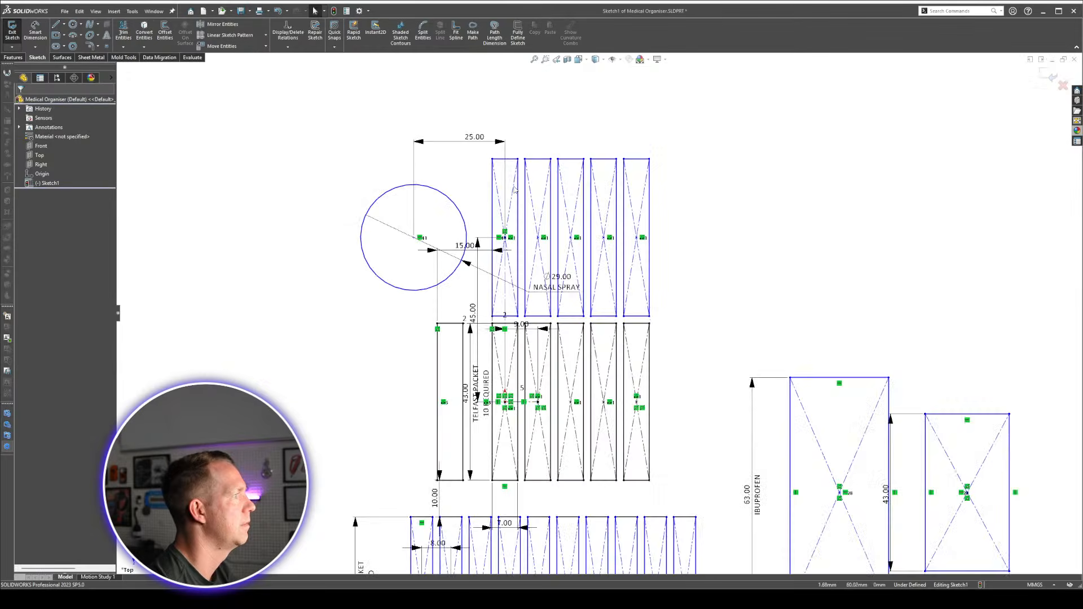
pyautogui.moveTo(478, 145); pyautogui.dragTo(458, 144)
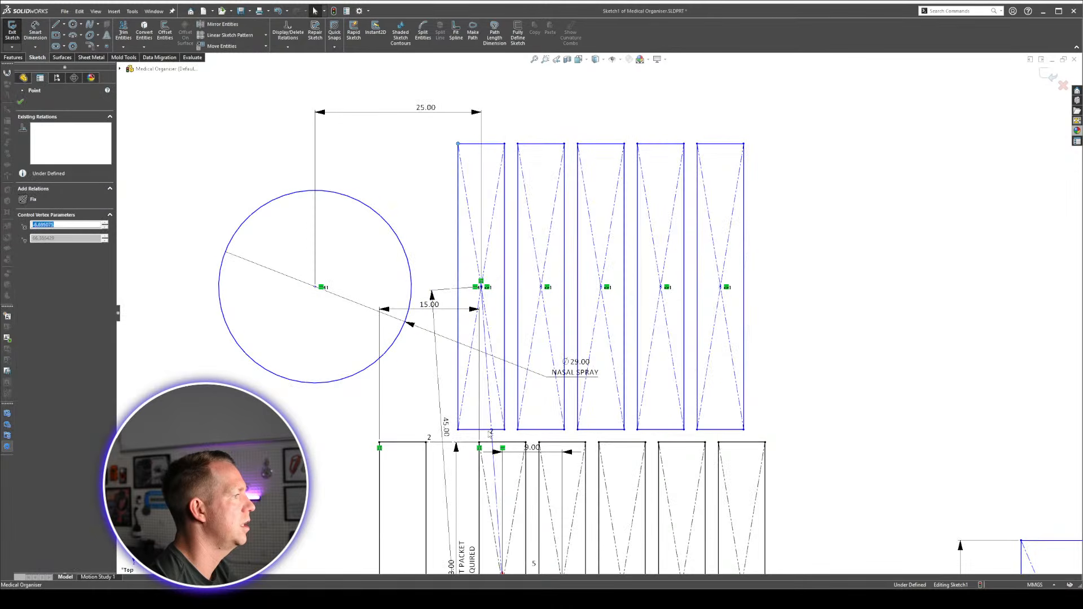
pyautogui.click(499, 477)
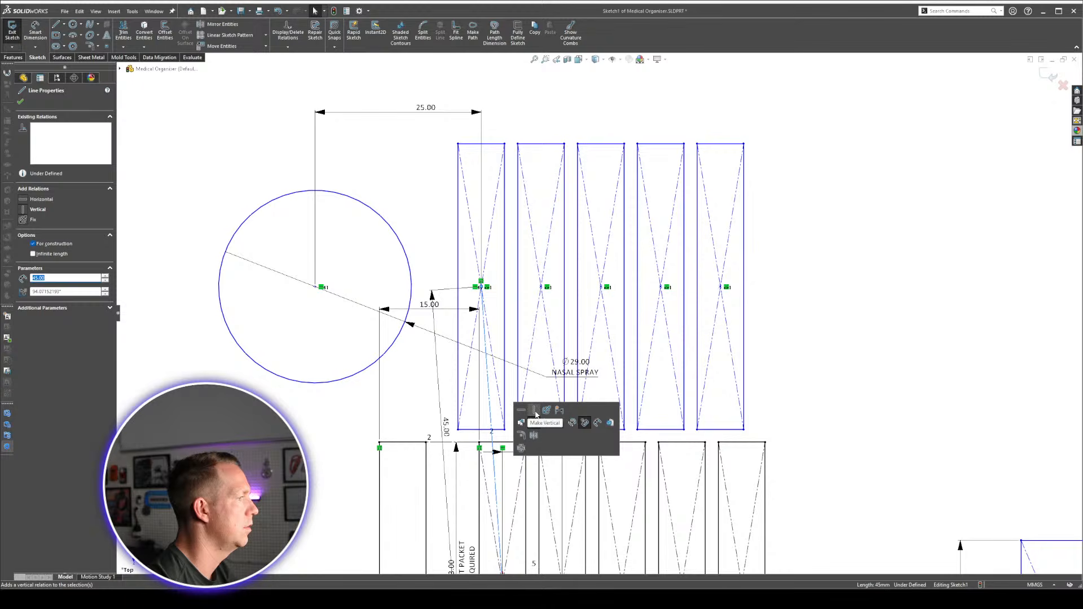
pyautogui.click(535, 411)
pyautogui.click(835, 330)
# Move the Ibuprofen rectangle pair farther right to leave more space beside the Panamax row.
pyautogui.scroll(7, 602, 455)
pyautogui.scroll(-6, 602, 455)
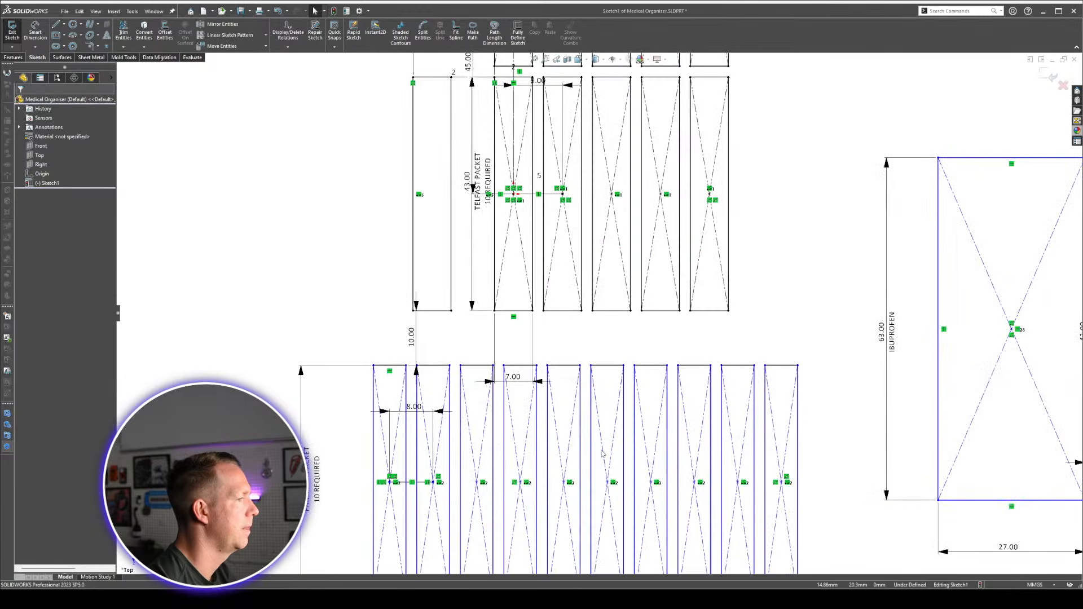
pyautogui.scroll(5, 602, 455)
pyautogui.scroll(-2, 655, 316)
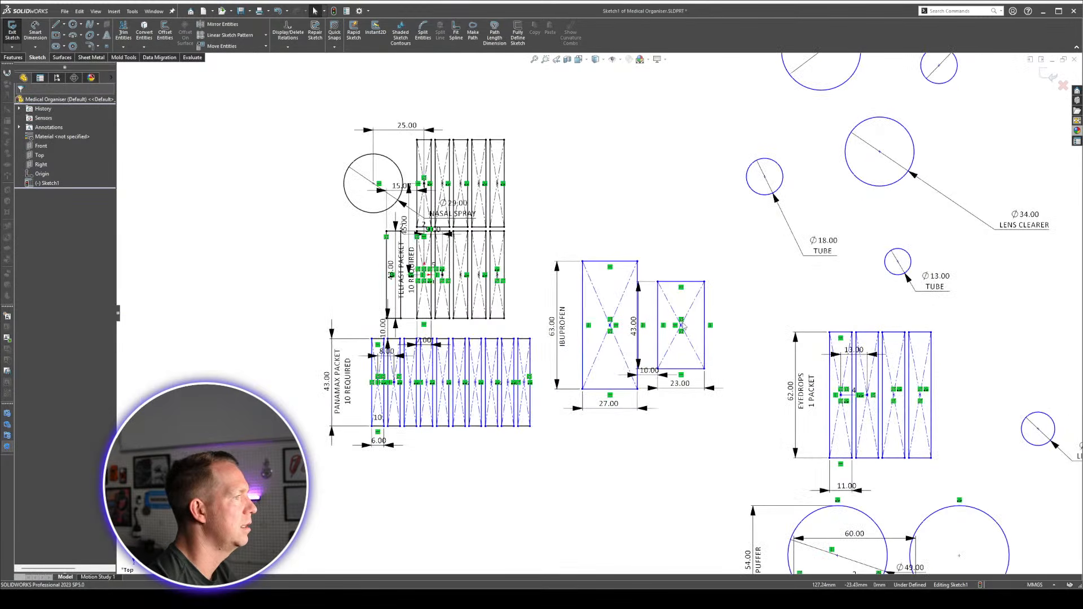
pyautogui.moveTo(682, 325); pyautogui.dragTo(738, 325)
pyautogui.press('Escape')
pyautogui.scroll(-1, 367, 318)
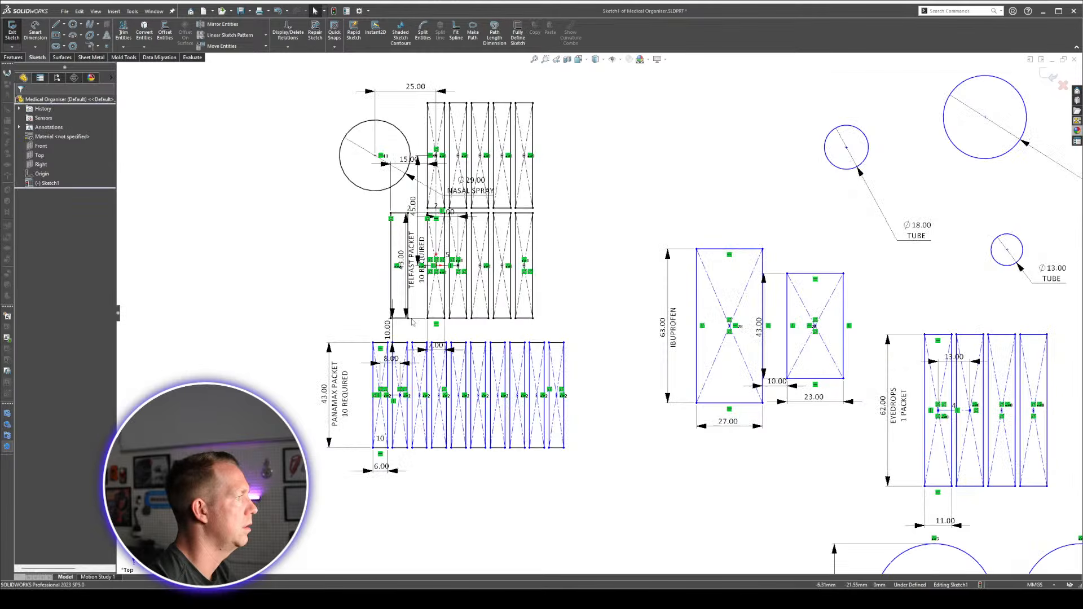
# Move the Panamax row so its left edge roughly lines up with the left edge of the single Telfast packet.
pyautogui.scroll(-3, 412, 322)
pyautogui.moveTo(379, 366); pyautogui.dragTo(410, 362)
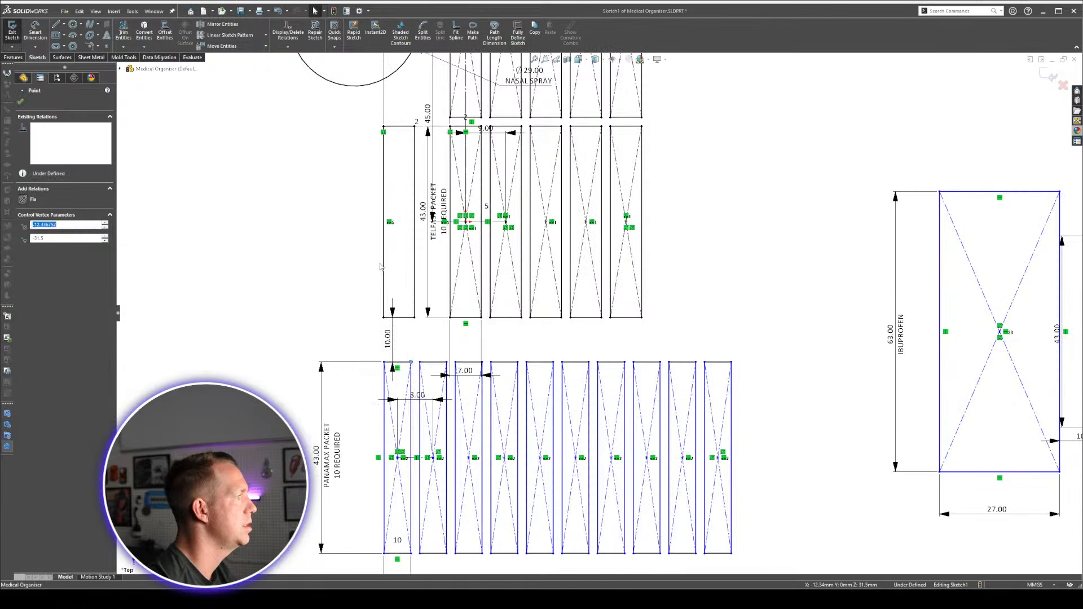
pyautogui.keyDown('ctrl'); pyautogui.click(385, 410); pyautogui.keyUp('ctrl')
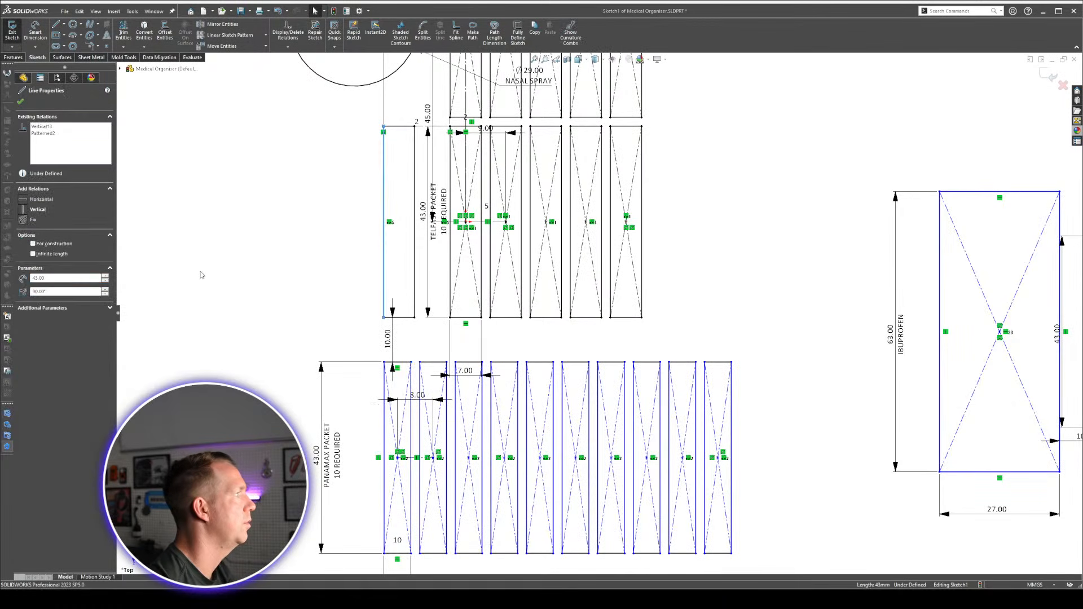
pyautogui.scroll(4, 445, 255)
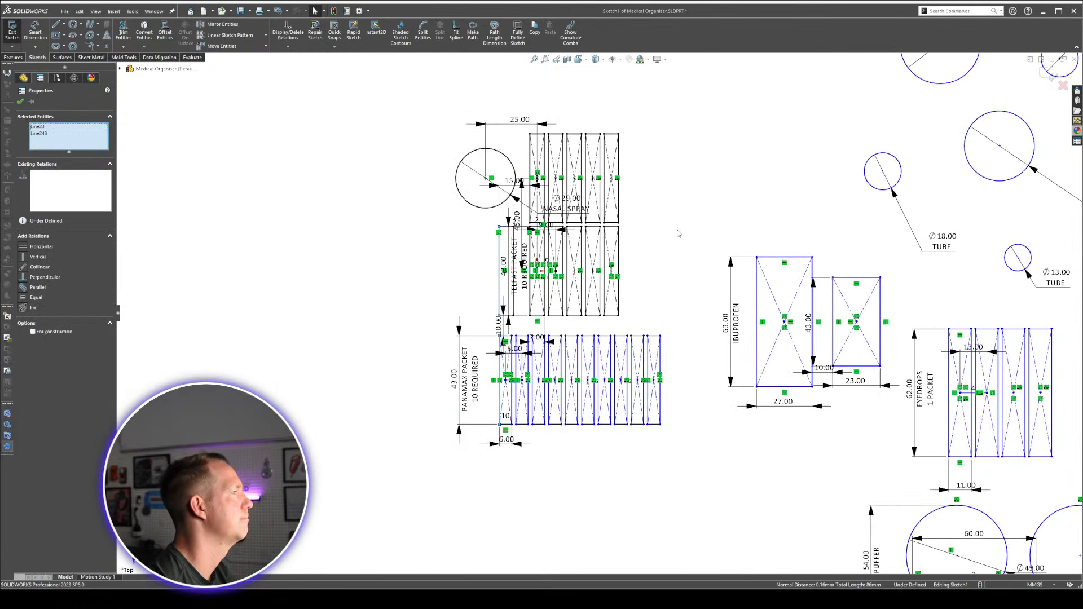
pyautogui.press('Escape')
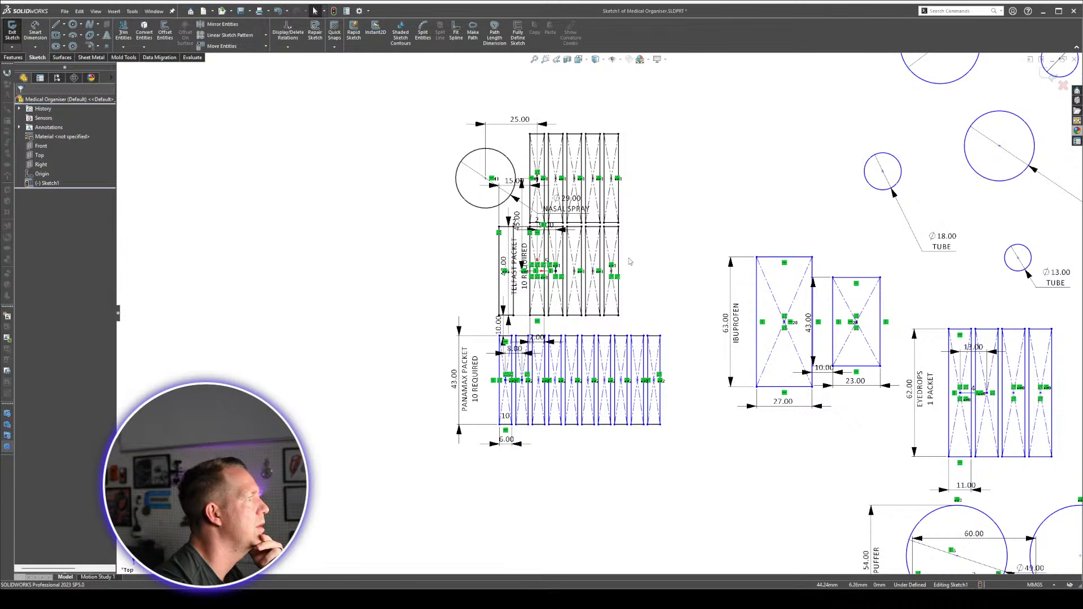
pyautogui.scroll(-2, 676, 191)
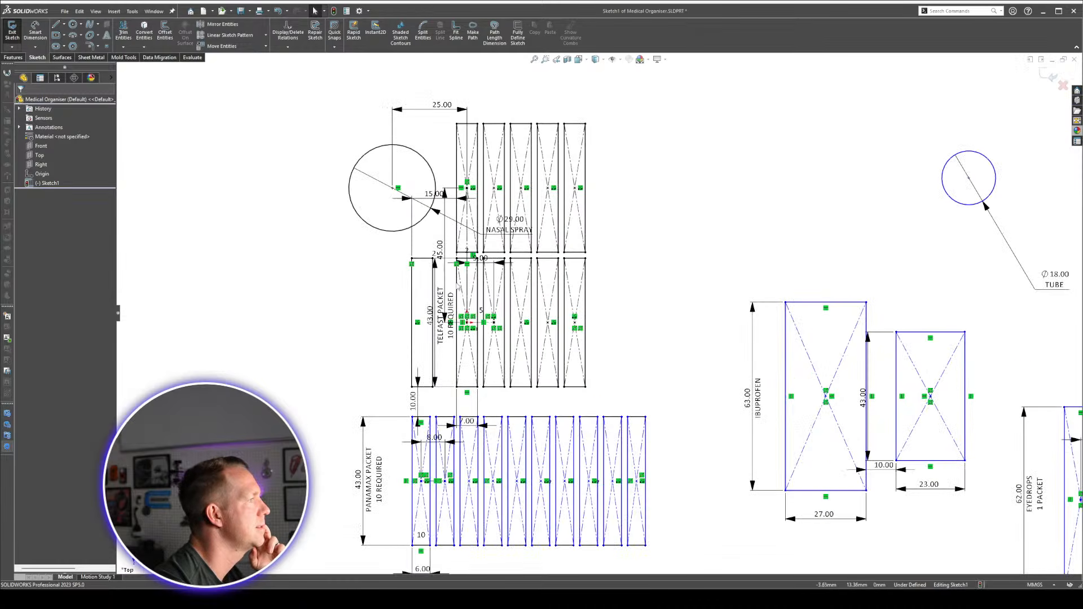
# Set the single Telfast packet's 15 mm spacing dimension to 25 mm, then delete that dimension.
pyautogui.moveTo(429, 195); pyautogui.dragTo(432, 219)
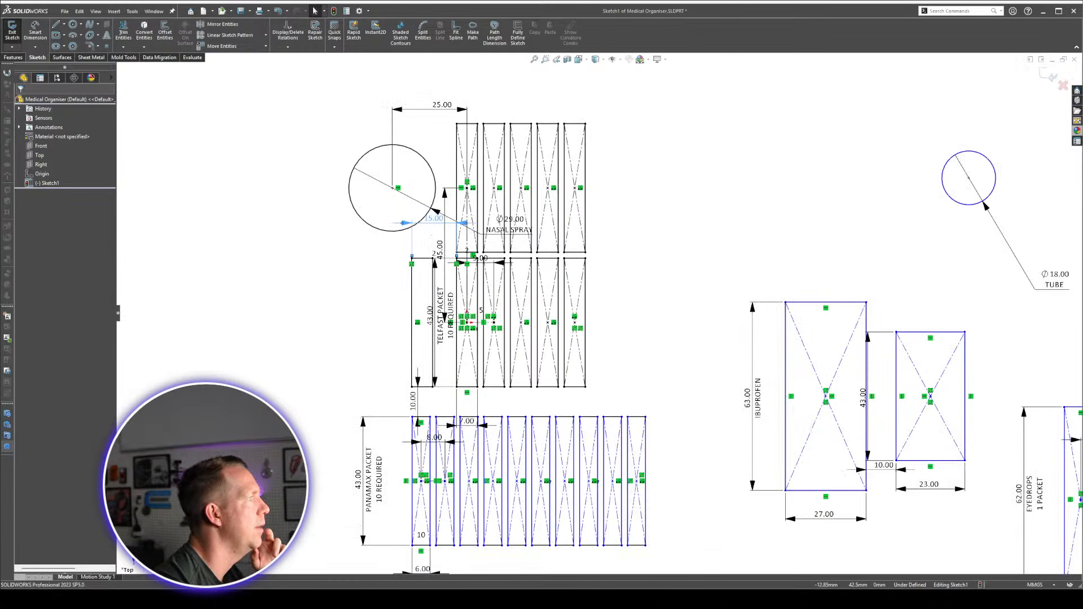
pyautogui.doubleClick(433, 219)
pyautogui.press('Return')
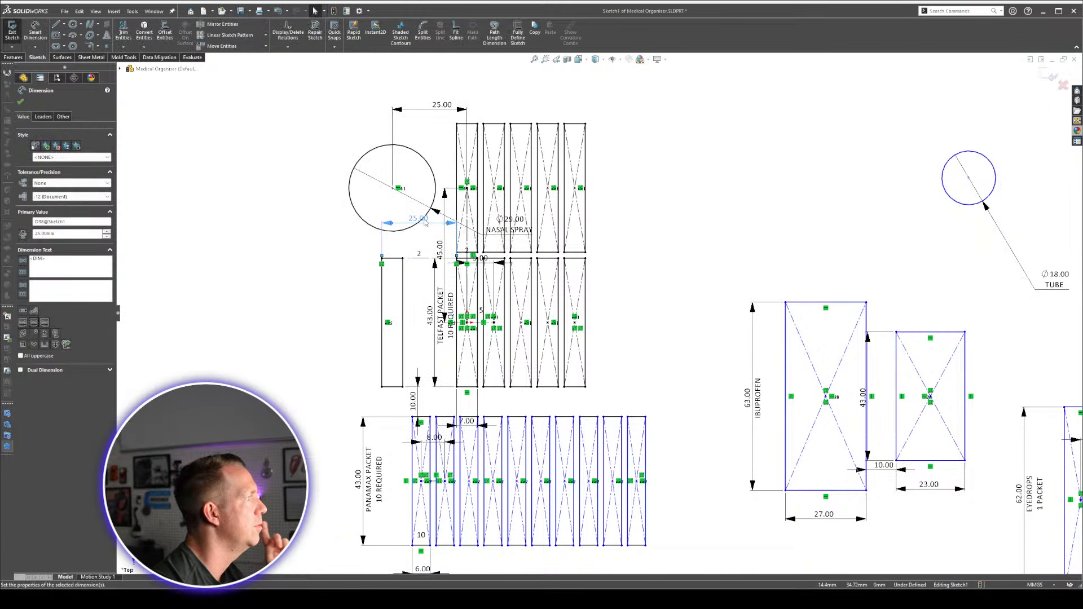
pyautogui.press('Delete')
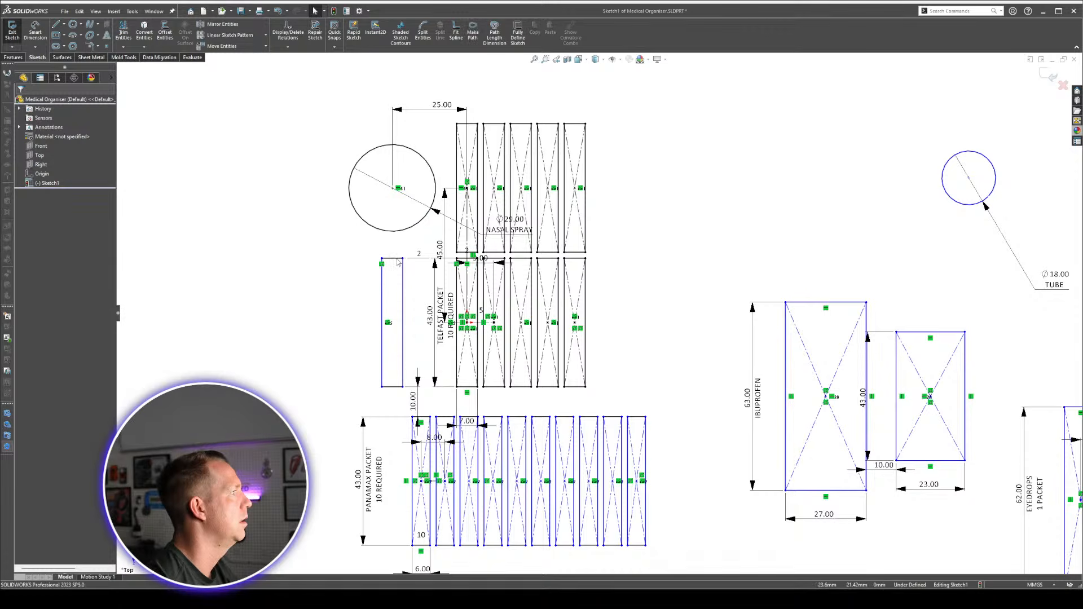
# Align the midpoint of the single Telfast packet's upper edge vertically with the centre of the Nasal Spray circle.
pyautogui.click(397, 259)
pyautogui.rightClick(398, 259)
pyautogui.click(427, 274)
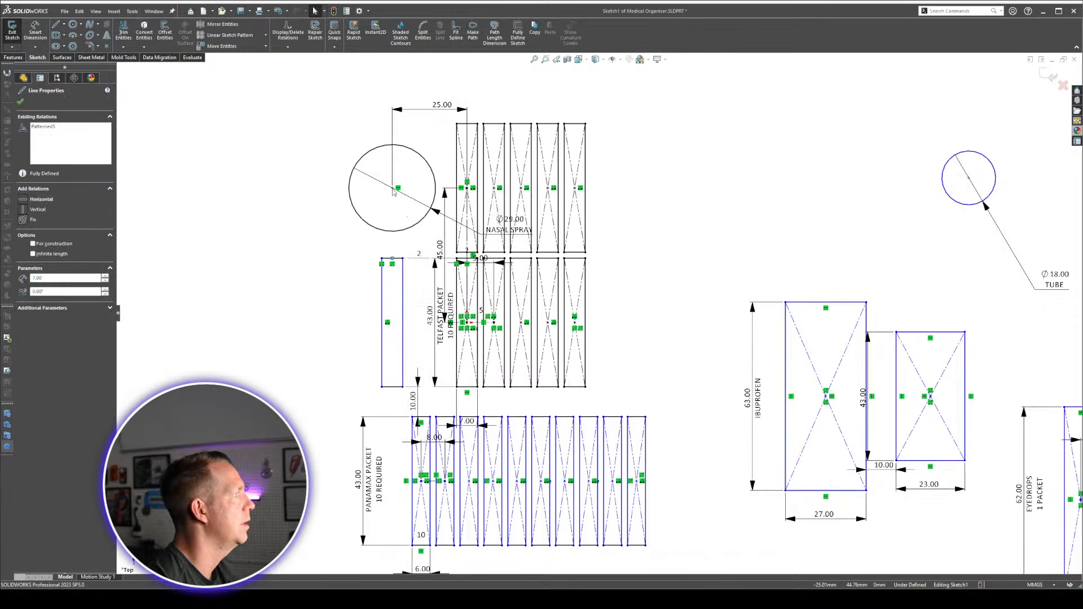
pyautogui.click(42, 257)
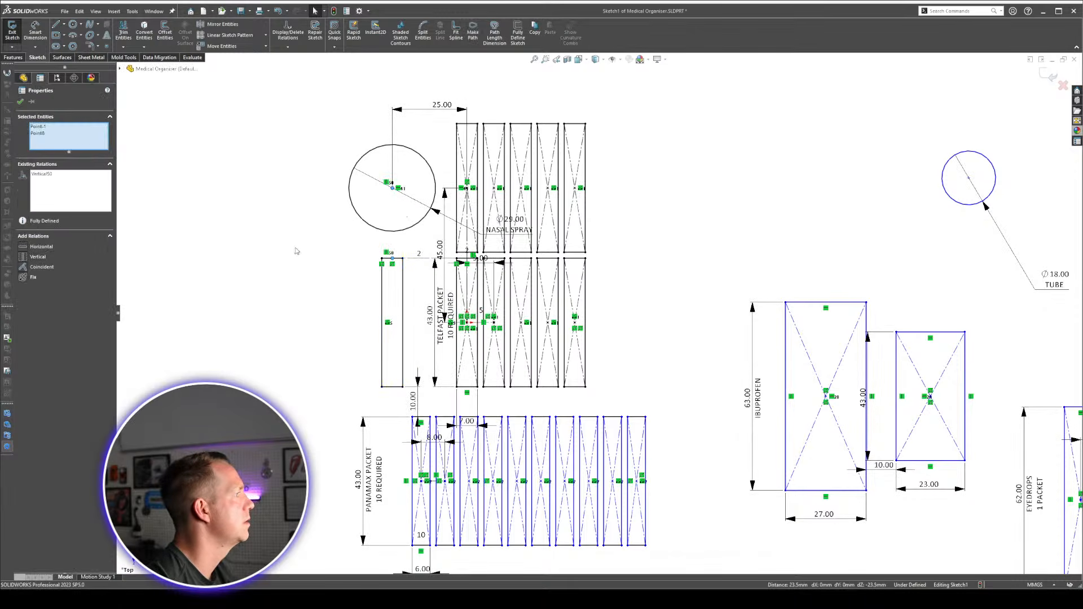
pyautogui.click(295, 246)
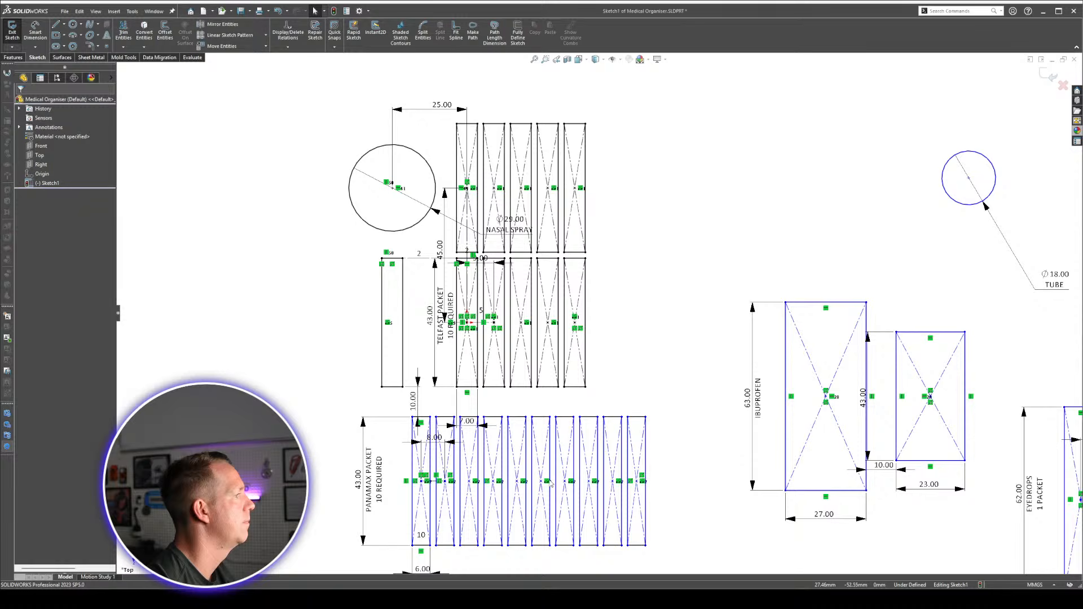
# Add a vertical relation between the centre of the first Panamax packet and the centre of the Nasal Spray circle.
pyautogui.click(424, 483)
pyautogui.keyDown('ctrl'); pyautogui.click(394, 188); pyautogui.keyUp('ctrl')
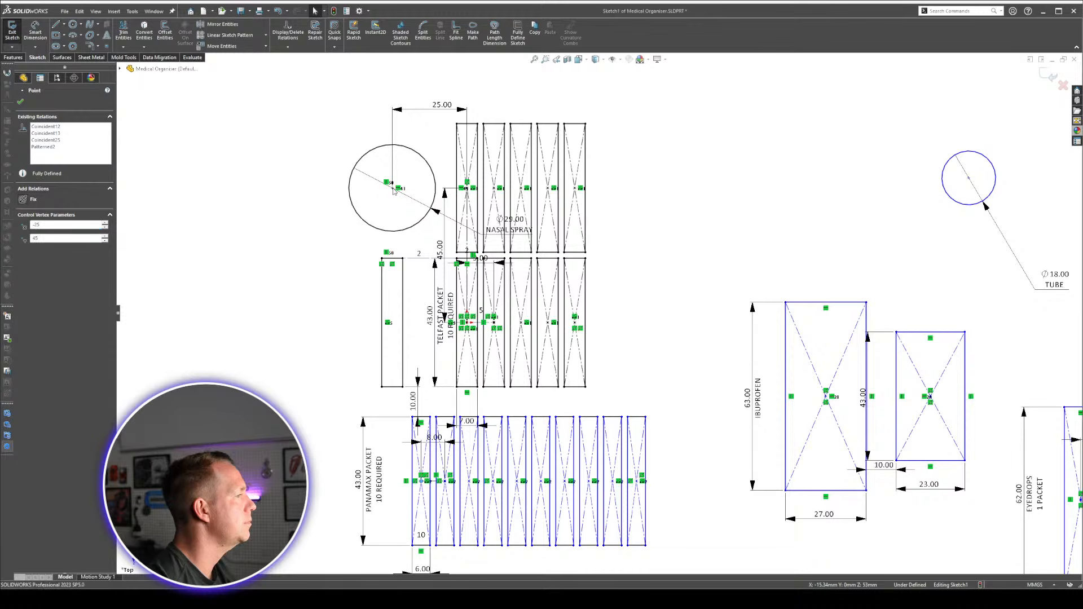
pyautogui.click(22, 257)
pyautogui.click(351, 278)
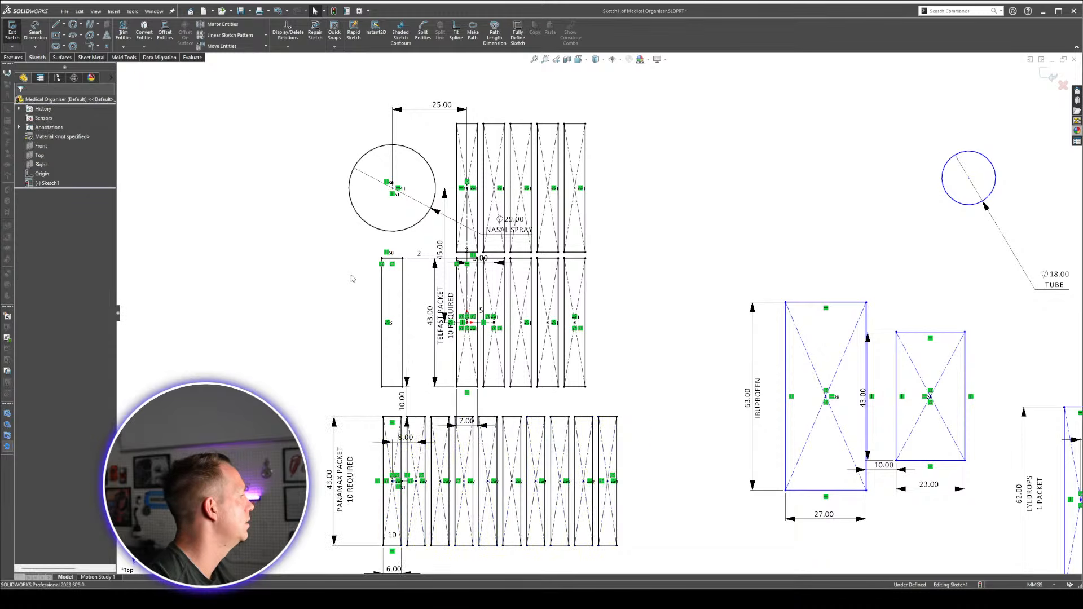
# Move the Ibuprofen rectangle pair closer to the right end of the Panamax row.
pyautogui.scroll(3, 620, 333)
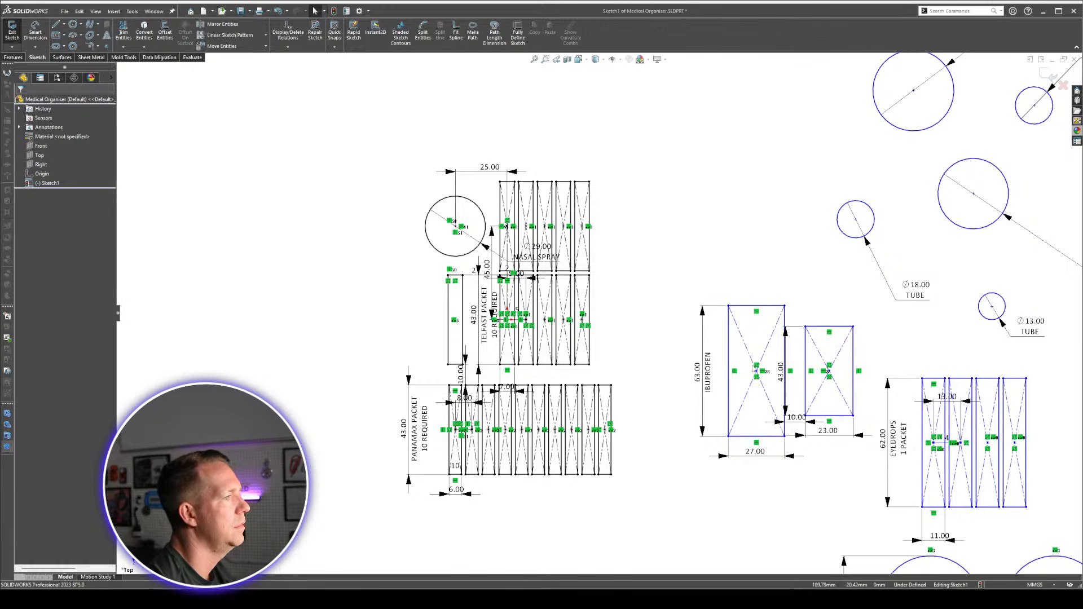
pyautogui.scroll(3, 626, 364)
pyautogui.scroll(-2, 686, 341)
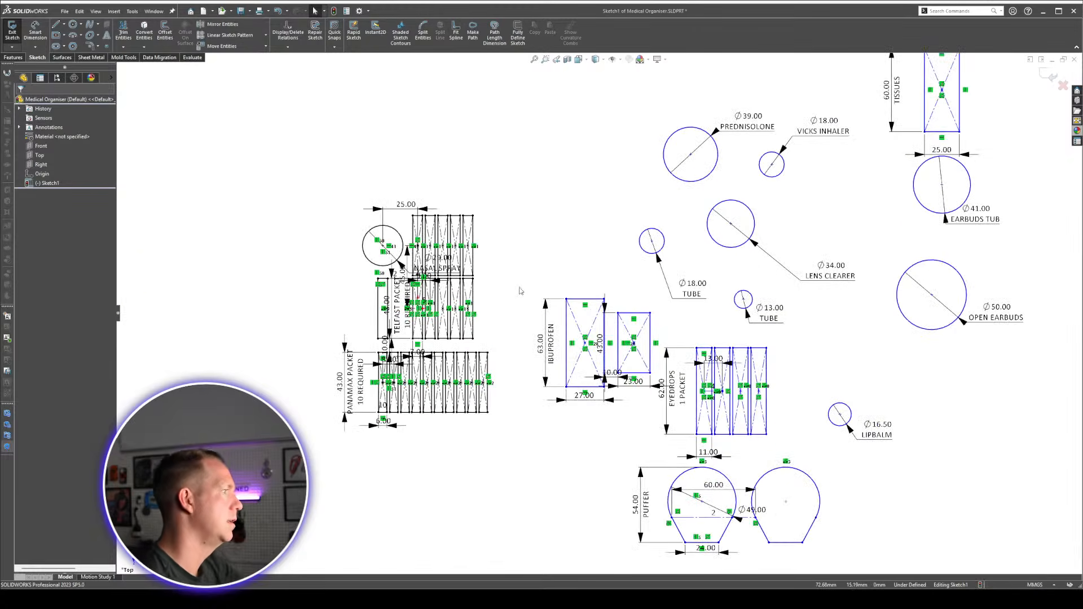
pyautogui.scroll(-1, 521, 290)
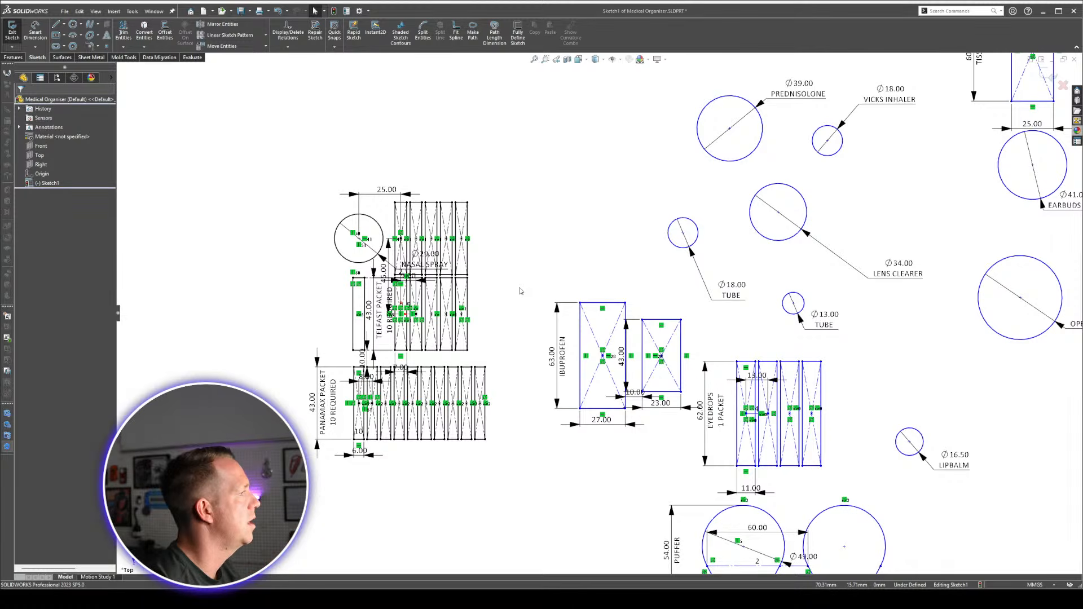
pyautogui.scroll(3, 531, 316)
pyautogui.scroll(-4, 558, 361)
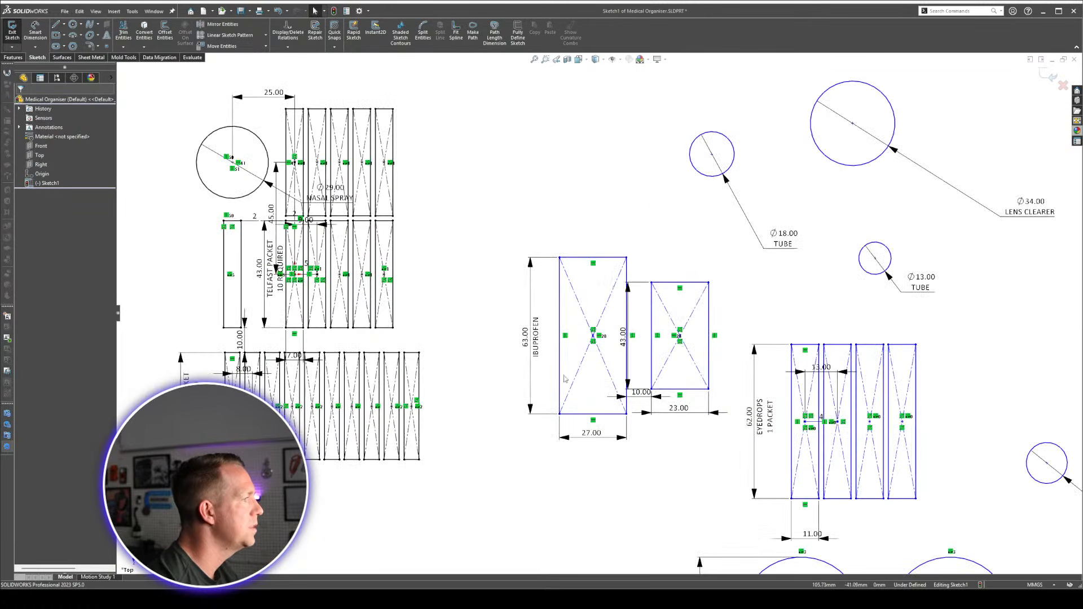
pyautogui.moveTo(593, 340); pyautogui.dragTo(482, 380)
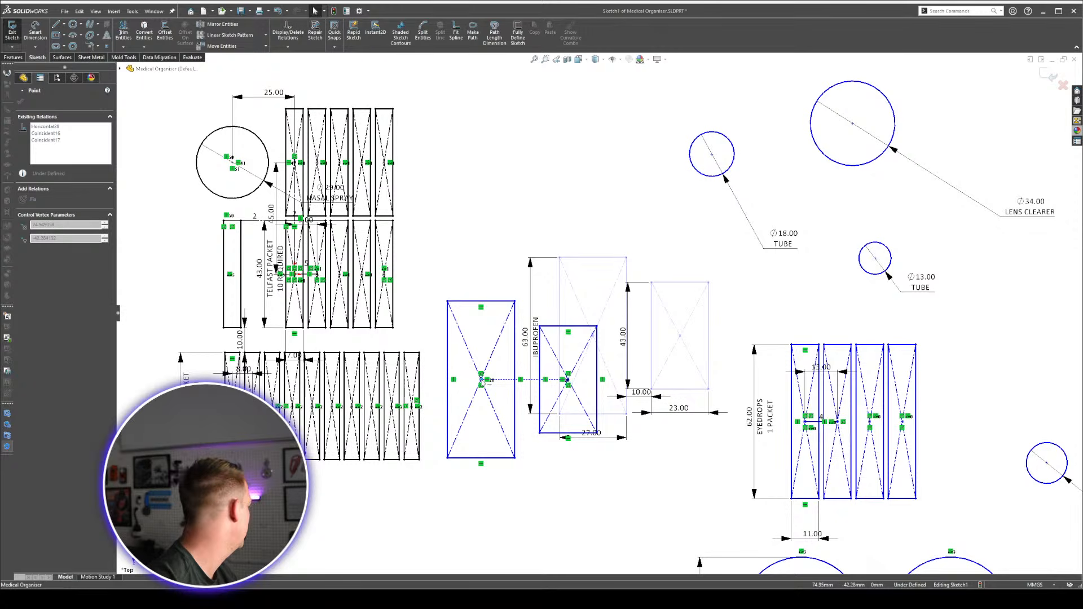
pyautogui.moveTo(482, 379); pyautogui.dragTo(483, 384)
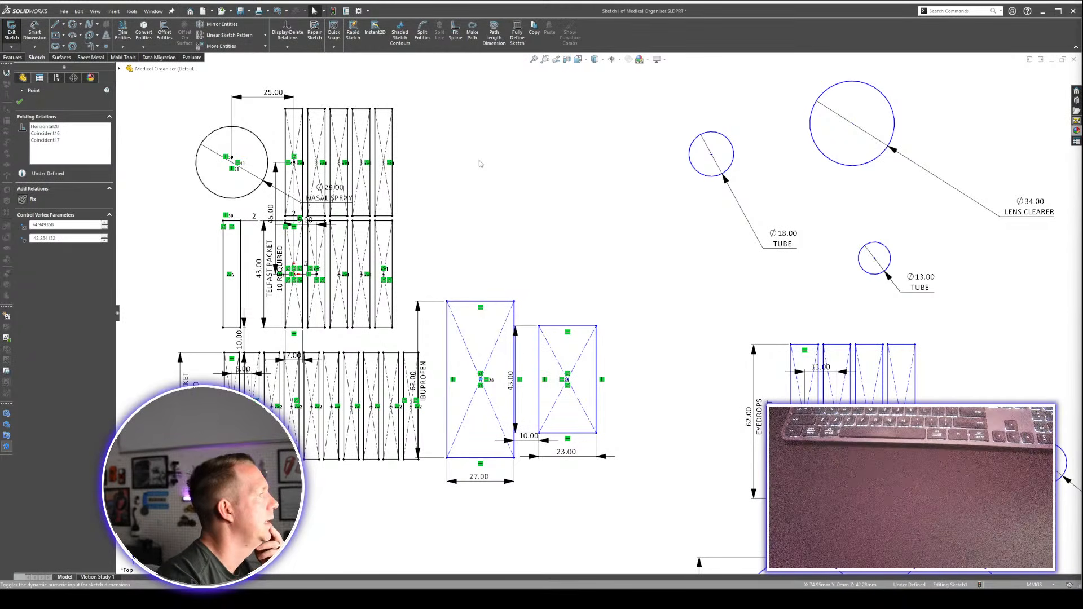
pyautogui.press('Escape')
pyautogui.moveTo(481, 379); pyautogui.dragTo(497, 353)
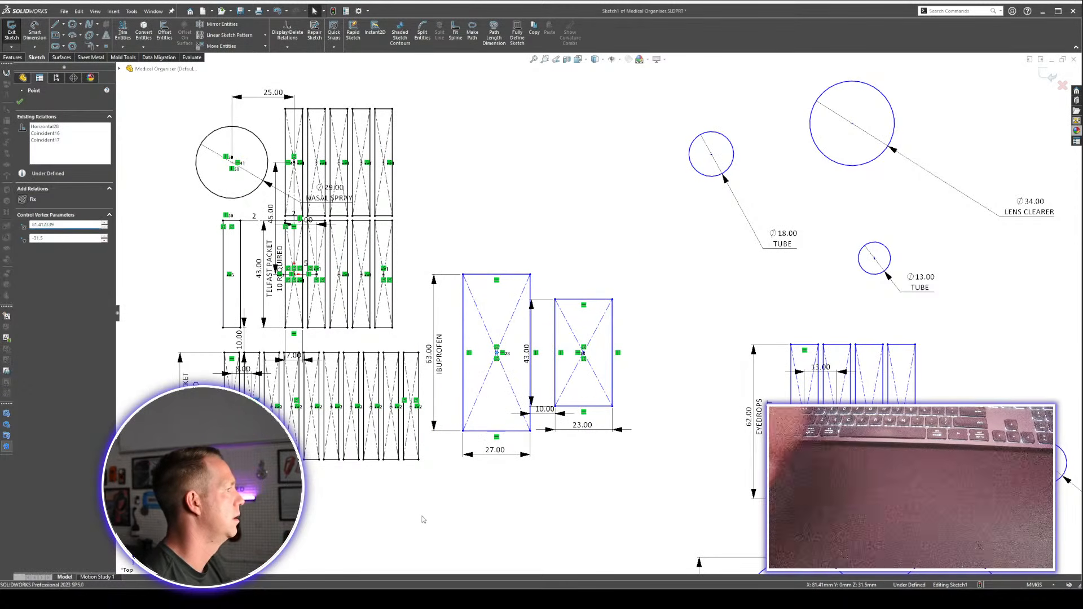
pyautogui.press('Escape')
# Dimension the gap between the last Panamax packet's right edge and the larger Ibuprofen rectangle's left edge as 10 mm.
pyautogui.click(462, 405)
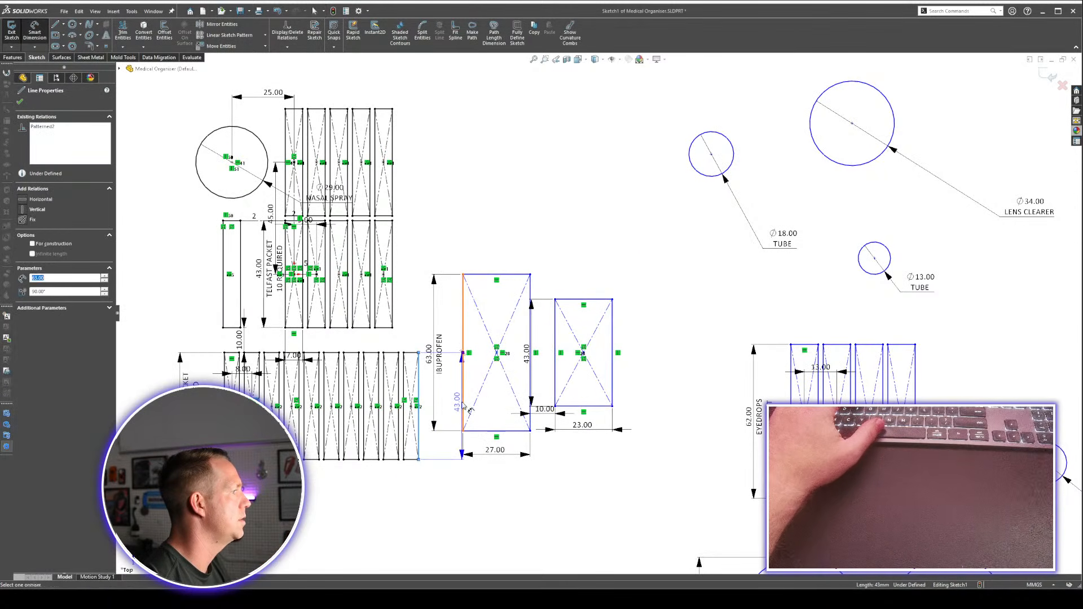
pyautogui.click(419, 437)
pyautogui.click(445, 478)
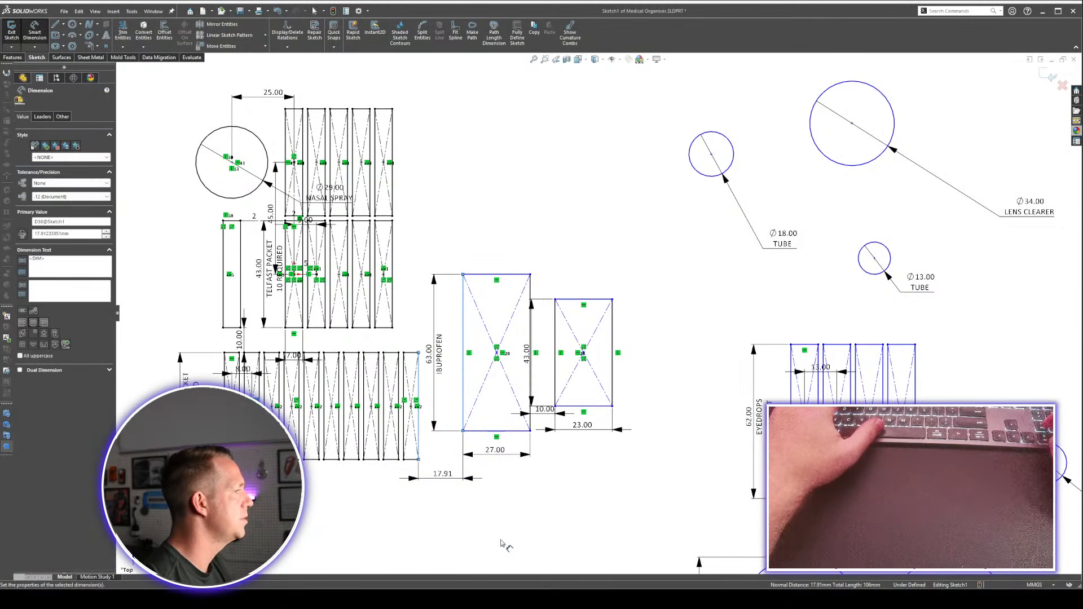
pyautogui.write('10')
pyautogui.press('Return')
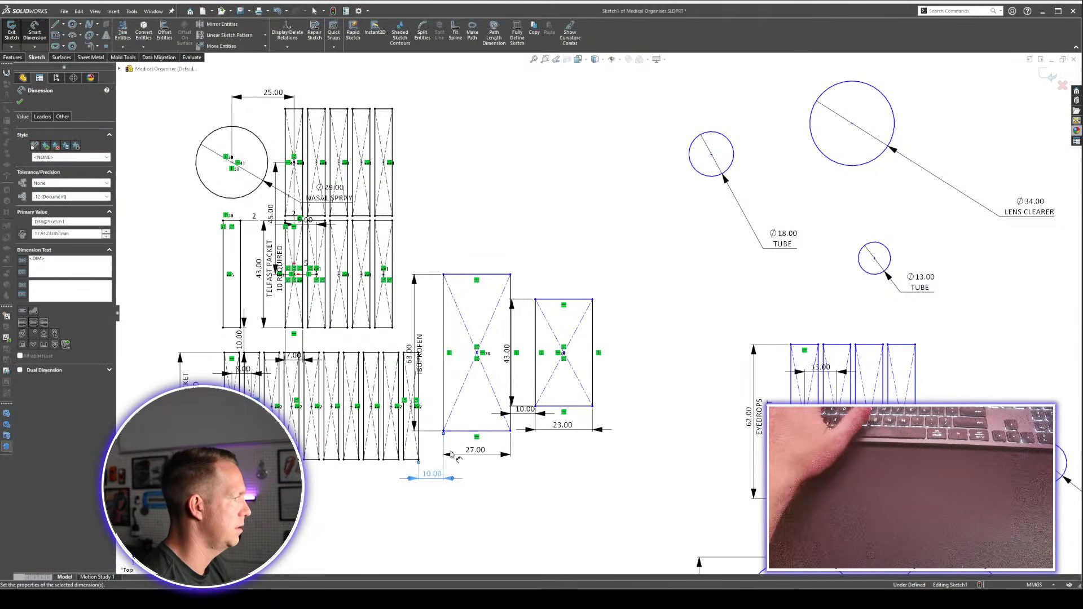
pyautogui.press('Escape')
pyautogui.scroll(-5, 473, 444)
pyautogui.click(489, 374)
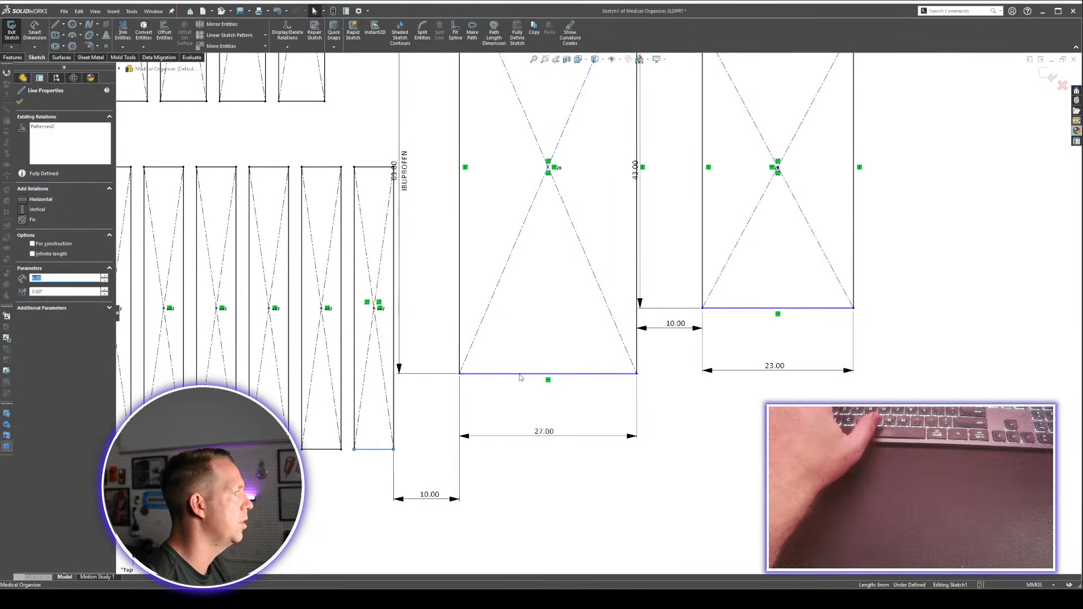
pyautogui.keyDown('ctrl'); pyautogui.click(373, 449); pyautogui.keyUp('ctrl')
pyautogui.click(40, 246)
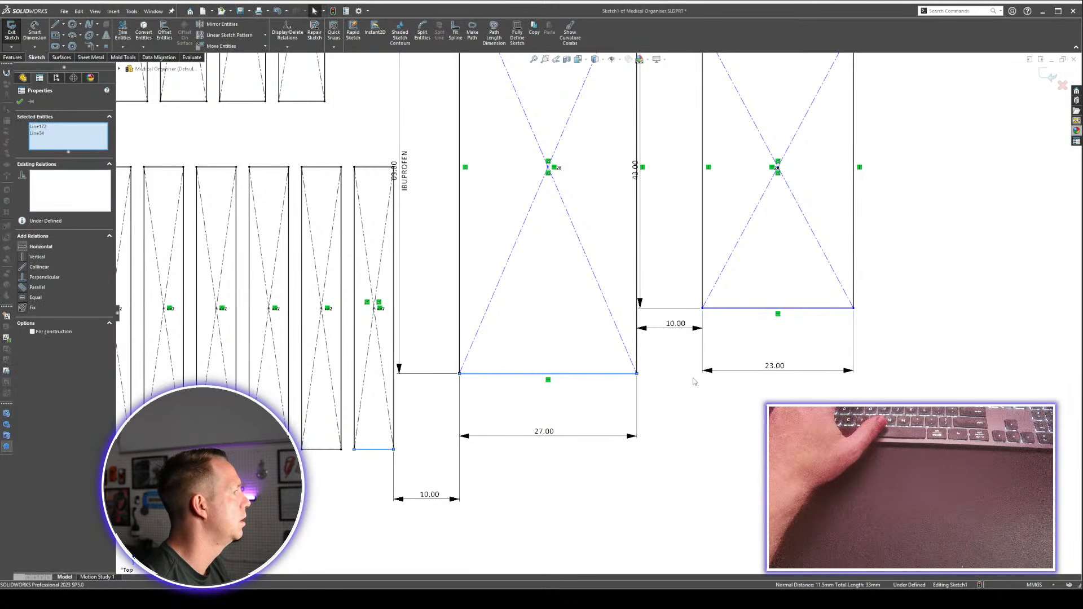
pyautogui.click(695, 381)
pyautogui.scroll(9, 631, 295)
pyautogui.scroll(-1, 598, 301)
pyautogui.scroll(-4, 598, 301)
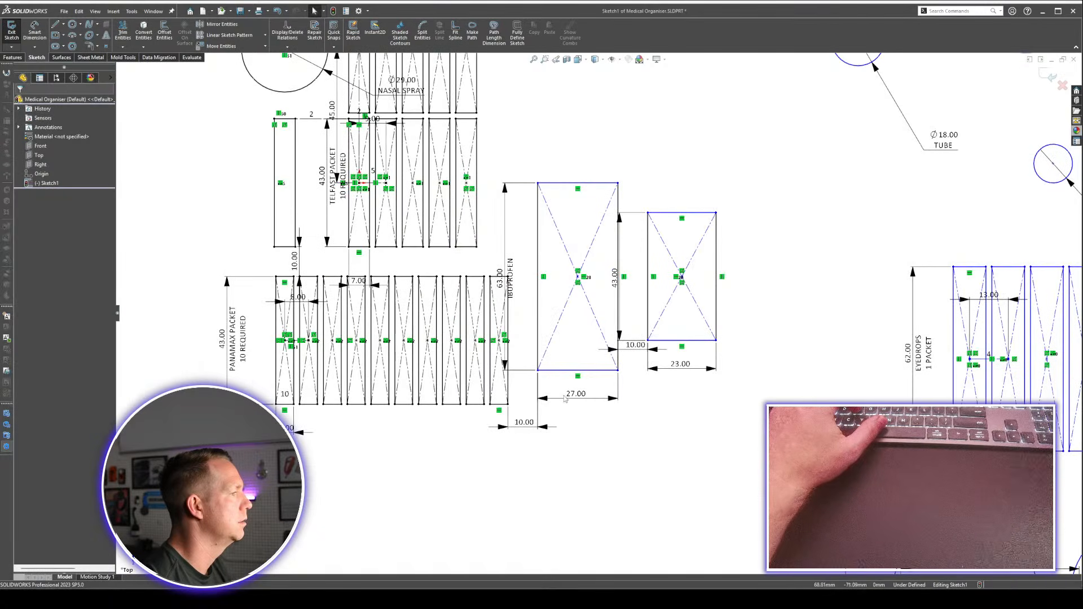
pyautogui.click(550, 371)
pyautogui.keyDown('ctrl'); pyautogui.click(500, 404); pyautogui.keyUp('ctrl')
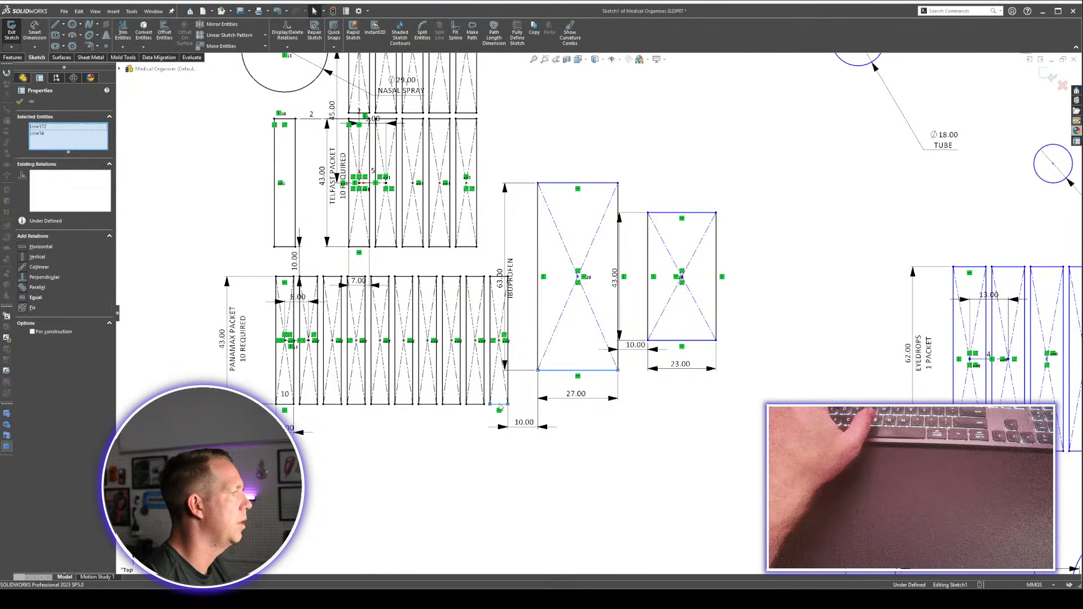
pyautogui.keyDown('ctrl'); pyautogui.click(500, 404); pyautogui.keyUp('ctrl')
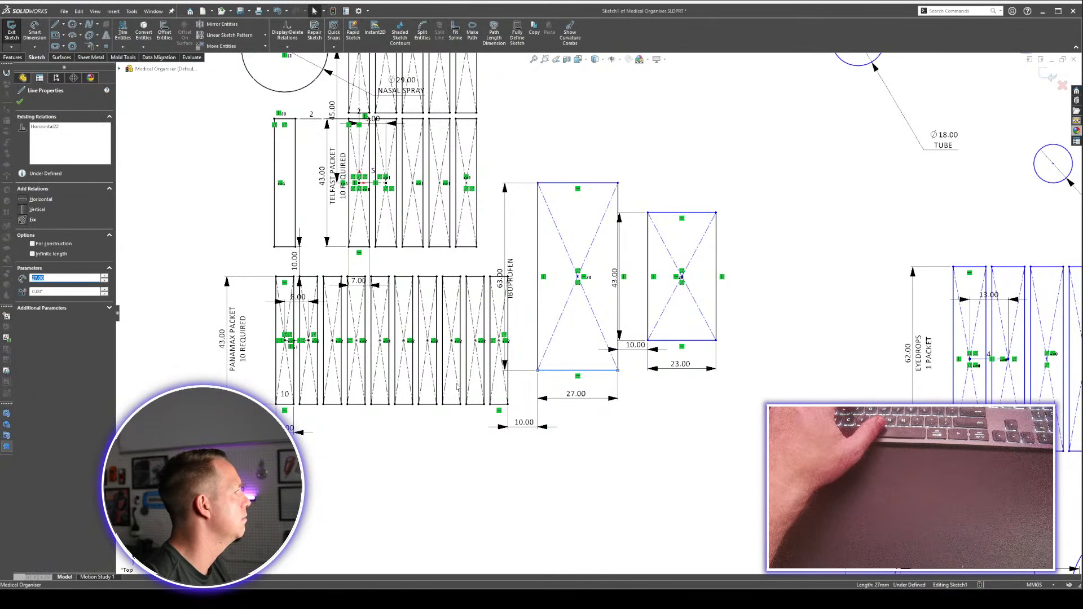
pyautogui.click(520, 412)
# Make the larger Ibuprofen rectangle's lower edge collinear with the last Panamax packet's, and place the 43 mm dimension between the two Ibuprofen rectangles.
pyautogui.click(550, 370)
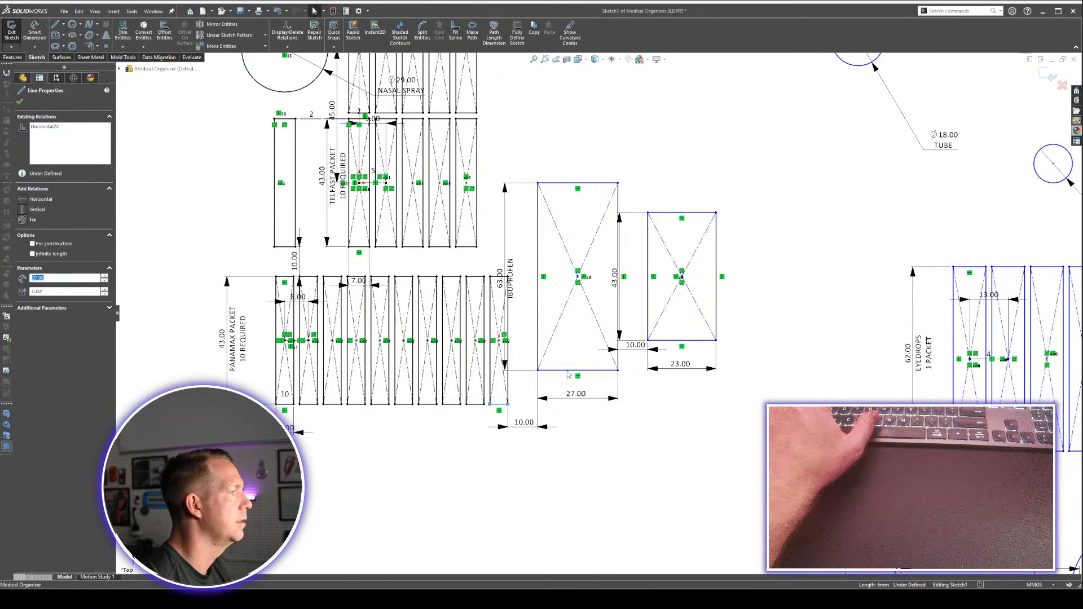
pyautogui.keyDown('ctrl'); pyautogui.click(500, 405); pyautogui.keyUp('ctrl')
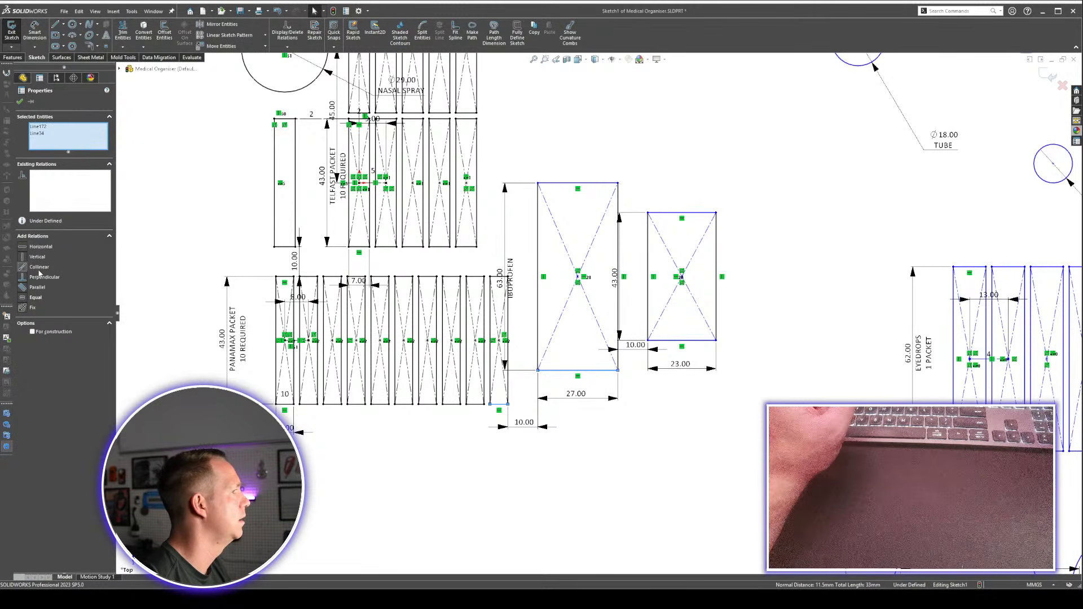
pyautogui.click(40, 267)
pyautogui.click(677, 286)
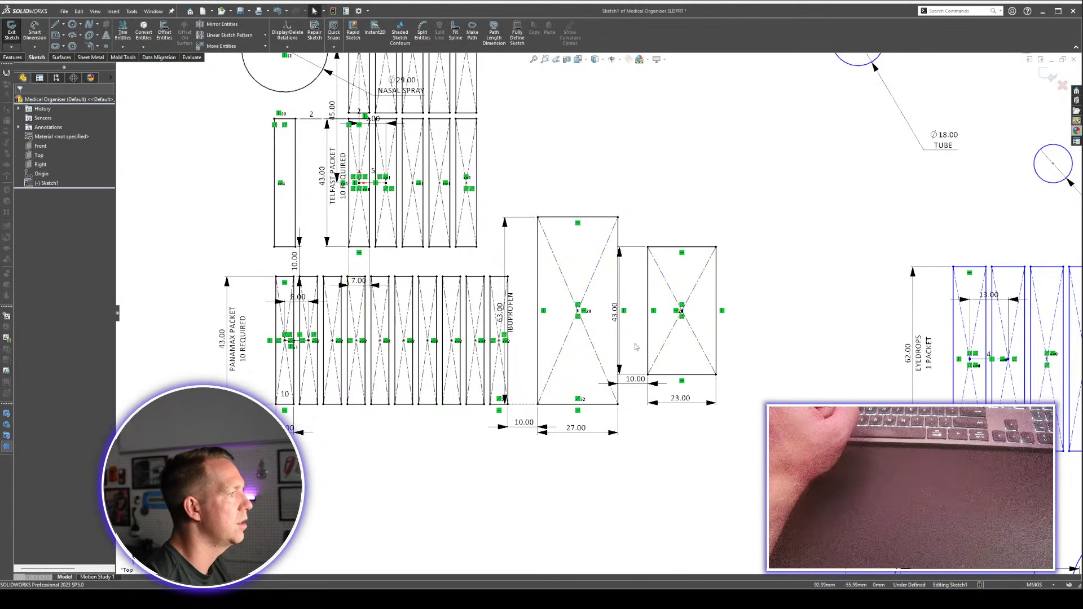
pyautogui.moveTo(617, 319); pyautogui.dragTo(632, 319)
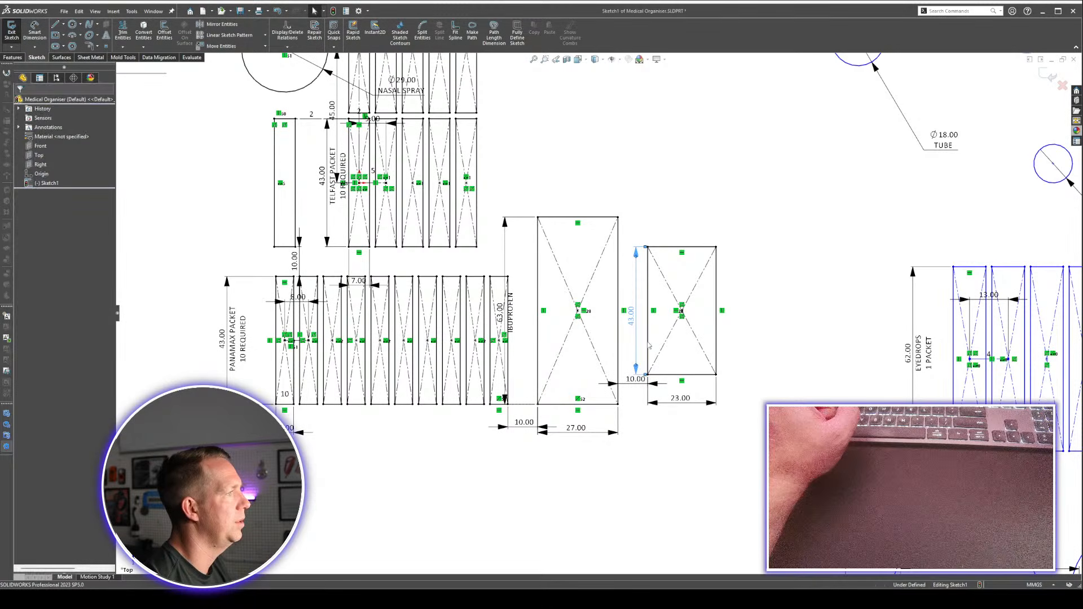
# Move the Eyedrops packet row beside the Telfast rows, above the larger Ibuprofen rectangle.
pyautogui.scroll(5, 685, 460)
pyautogui.scroll(-3, 570, 290)
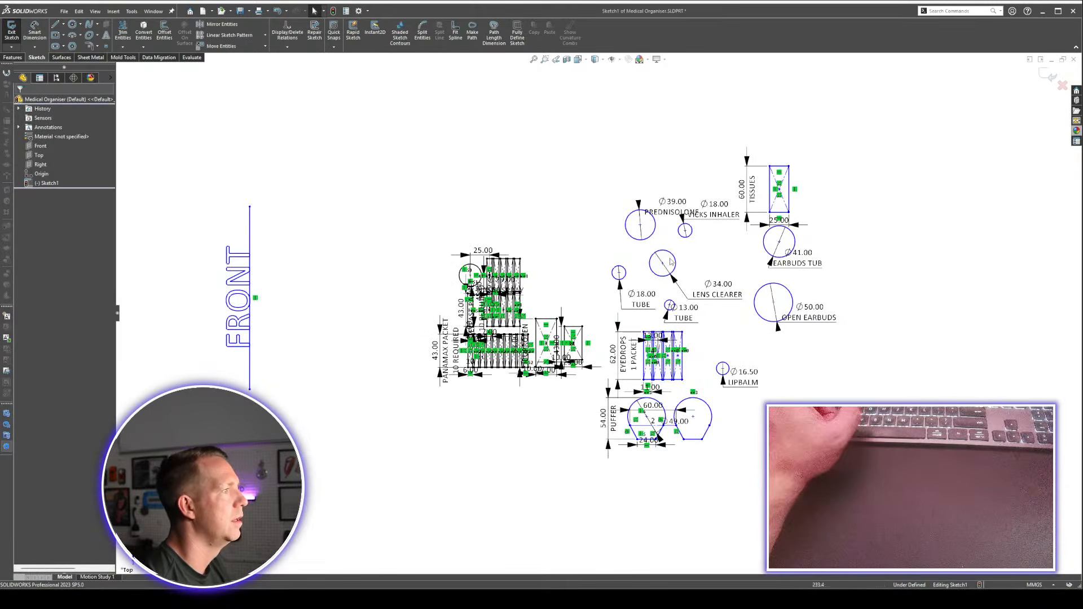
pyautogui.scroll(-2, 604, 370)
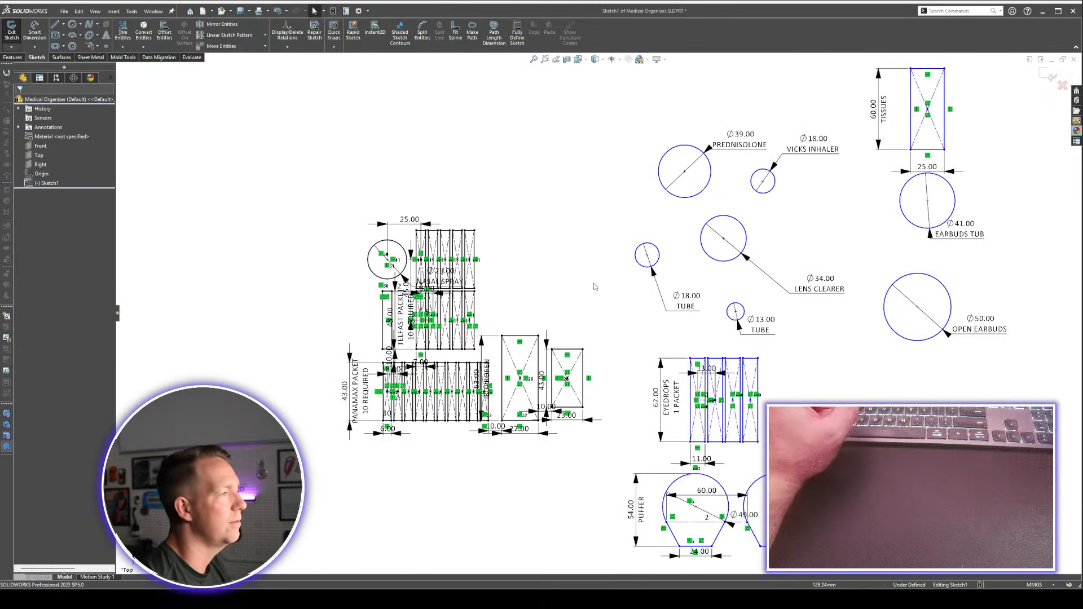
pyautogui.scroll(-1, 592, 289)
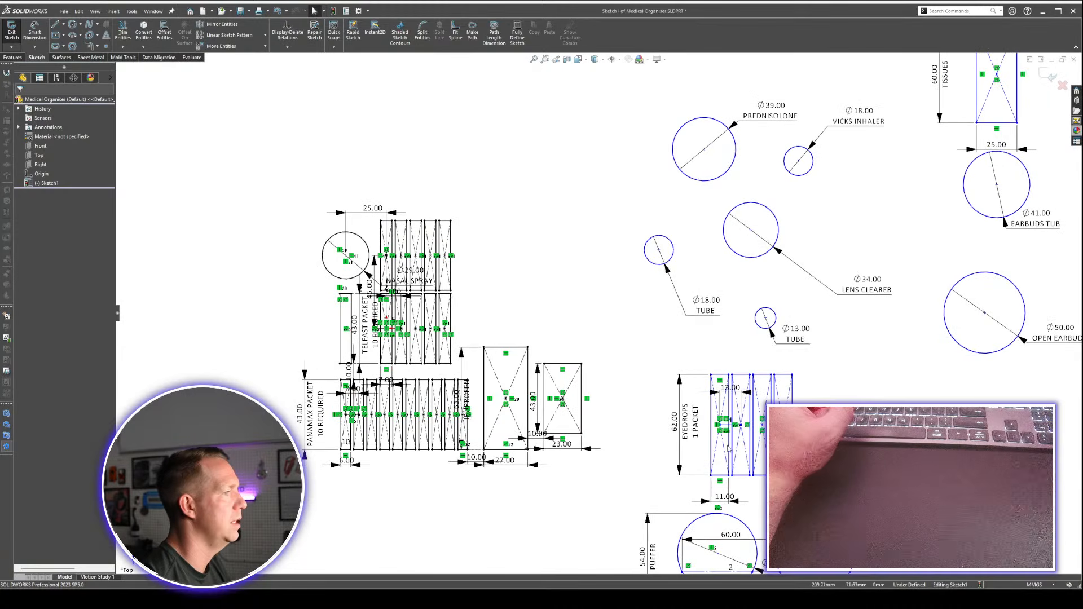
pyautogui.moveTo(713, 424); pyautogui.dragTo(469, 272)
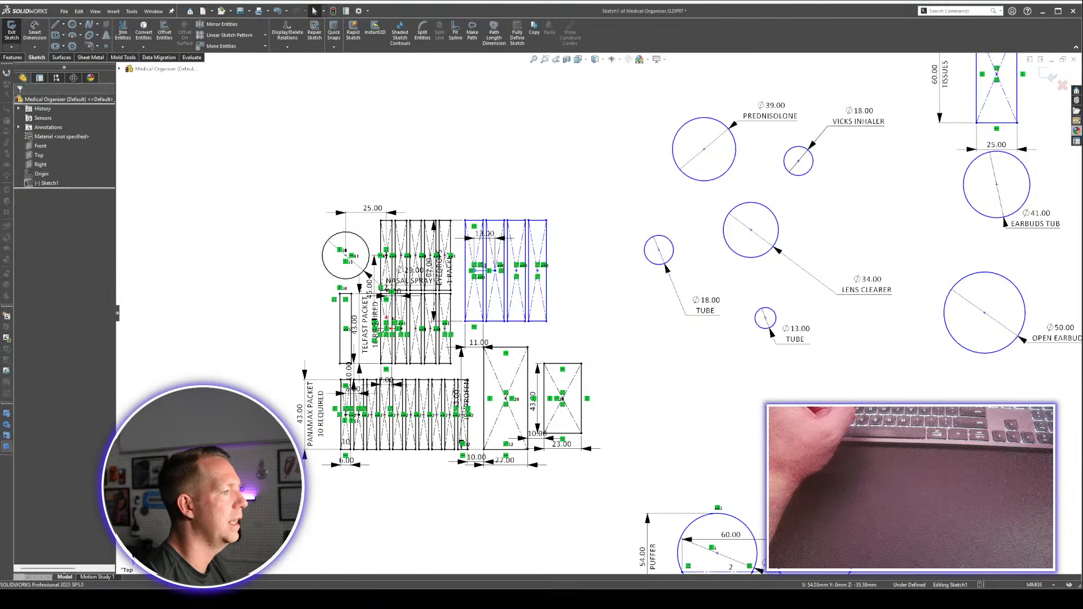
# Move the two Puffer outlines to the right of the smaller Ibuprofen rectangle.
pyautogui.scroll(2, 599, 310)
pyautogui.scroll(-2, 734, 391)
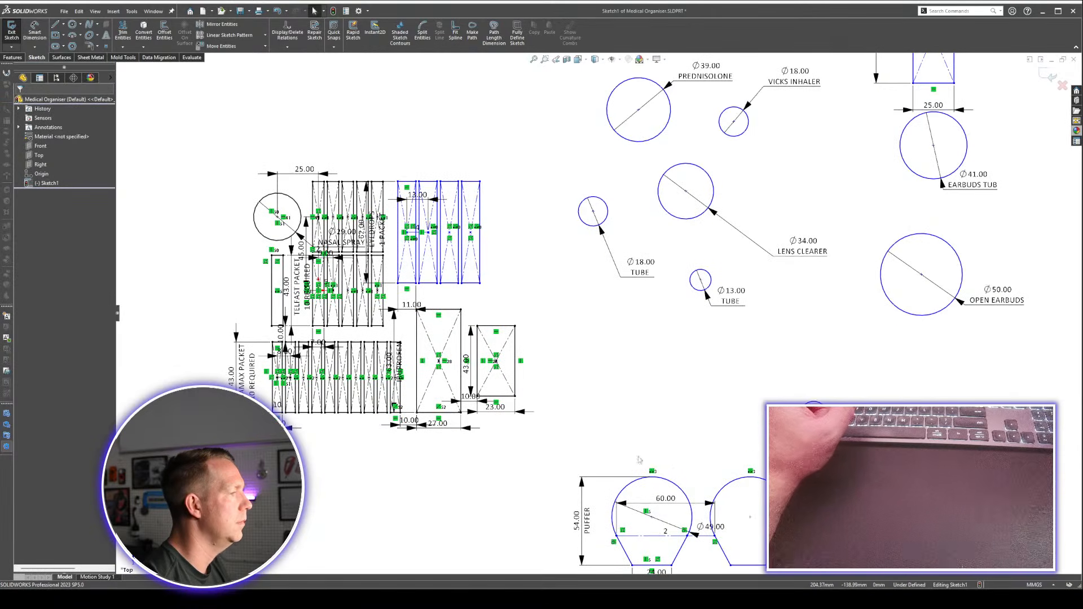
pyautogui.moveTo(652, 516); pyautogui.dragTo(580, 374)
pyautogui.scroll(4, 727, 224)
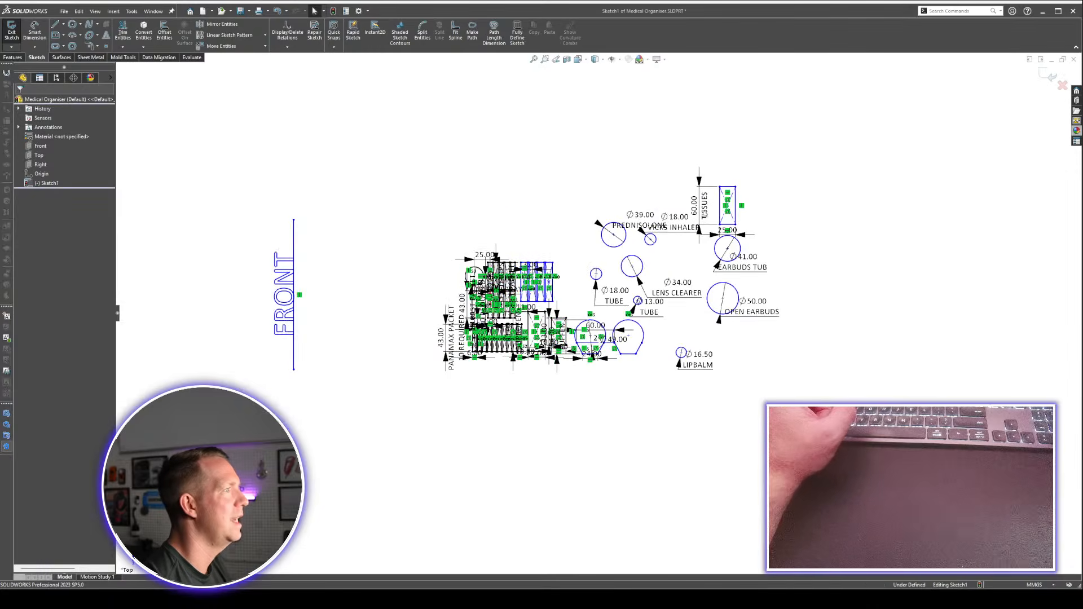
pyautogui.scroll(-1, 727, 223)
pyautogui.scroll(-2, 529, 312)
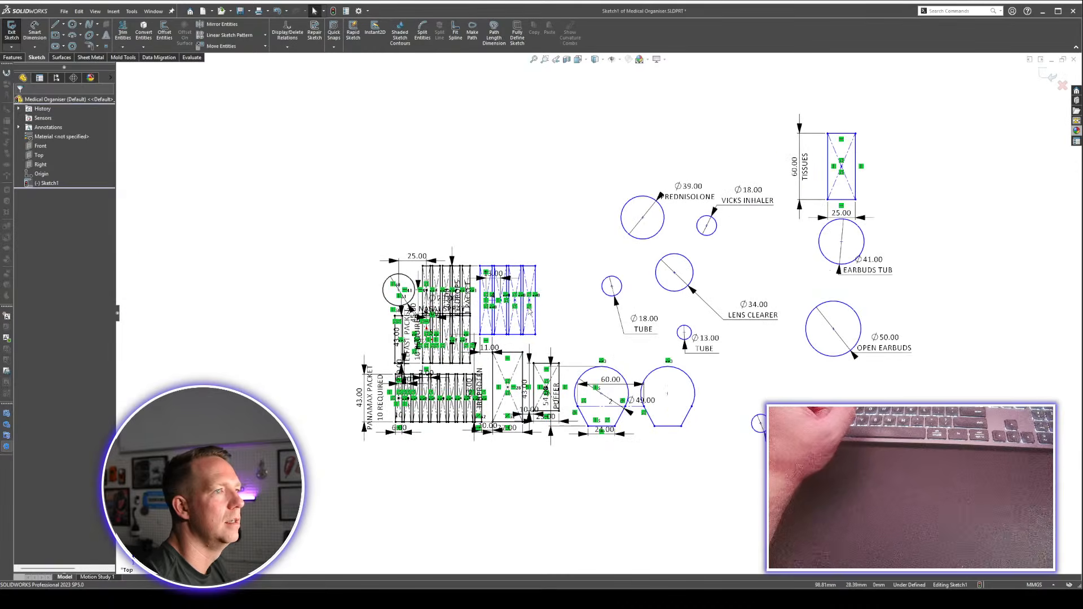
pyautogui.scroll(3, 536, 390)
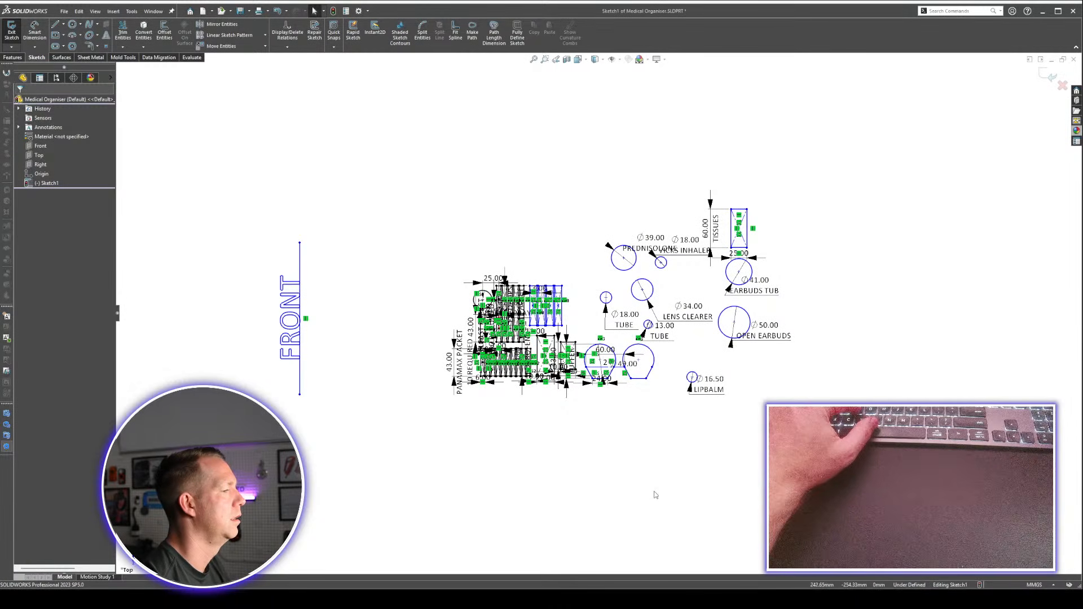
# Sketch a horizontal line about 246 mm long below the item layout.
pyautogui.moveTo(596, 499); pyautogui.dragTo(549, 501, button='right')
pyautogui.click(581, 495)
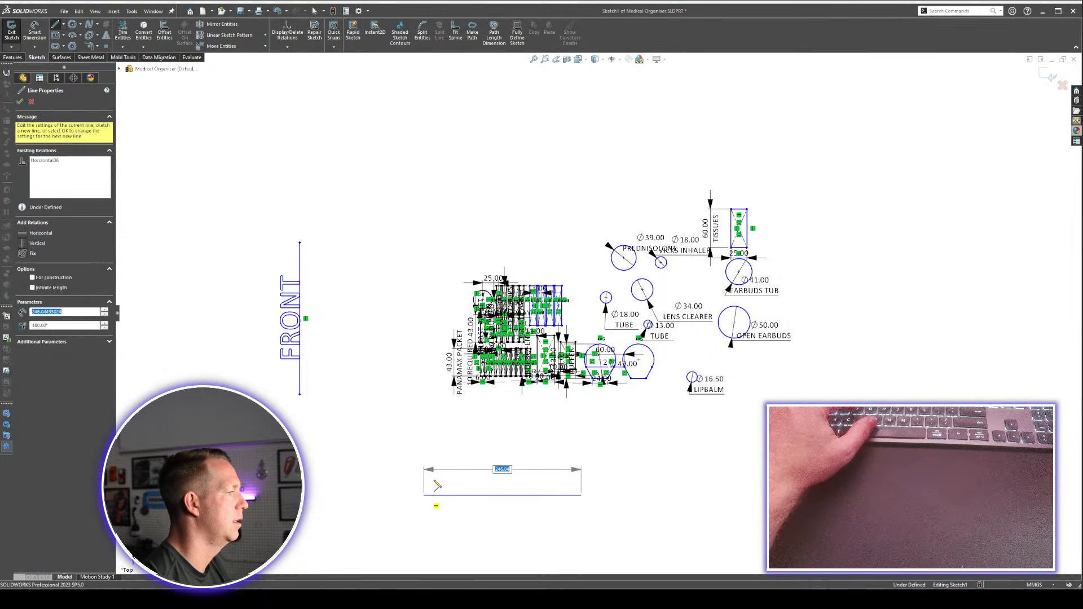
pyautogui.click(424, 495)
pyautogui.doubleClick(434, 480)
pyautogui.press('Escape')
# Add the sketch text "USED REGULARLY" along the new horizontal line.
pyautogui.click(451, 495)
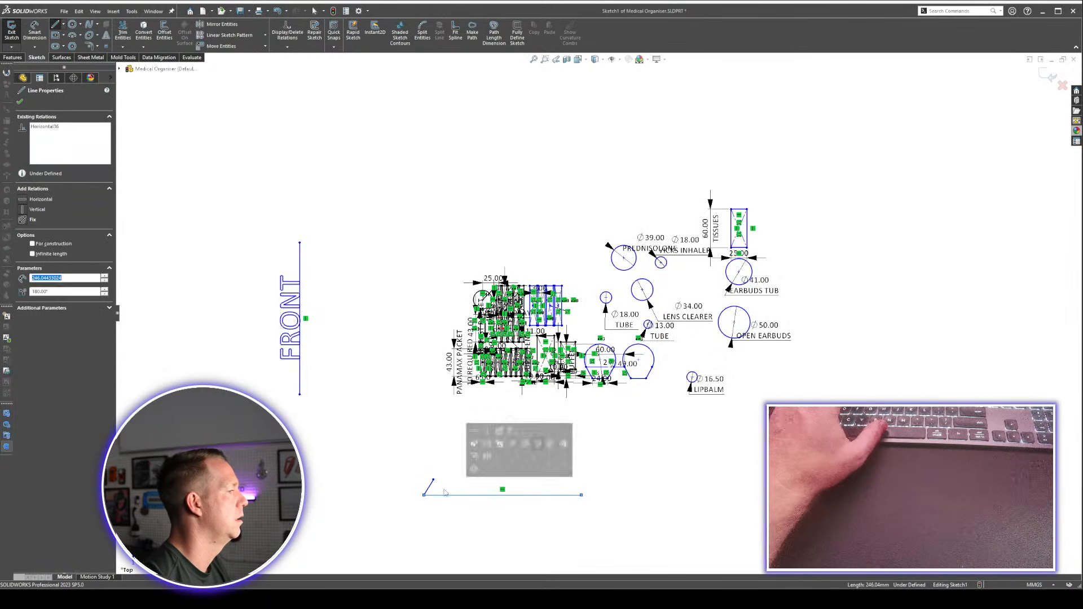
pyautogui.click(106, 35)
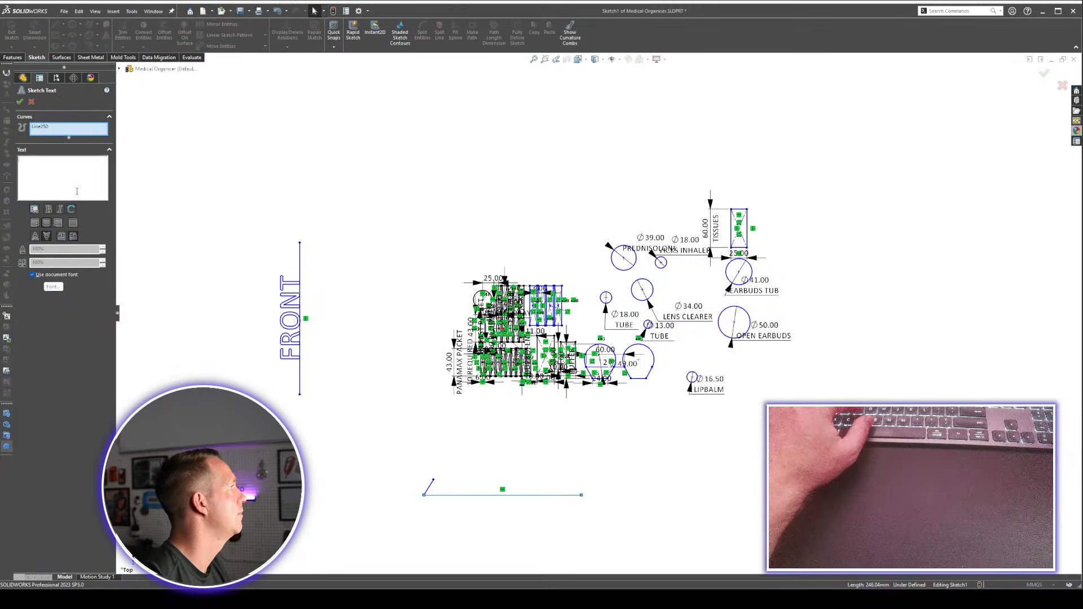
pyautogui.click(76, 180)
pyautogui.write('USE')
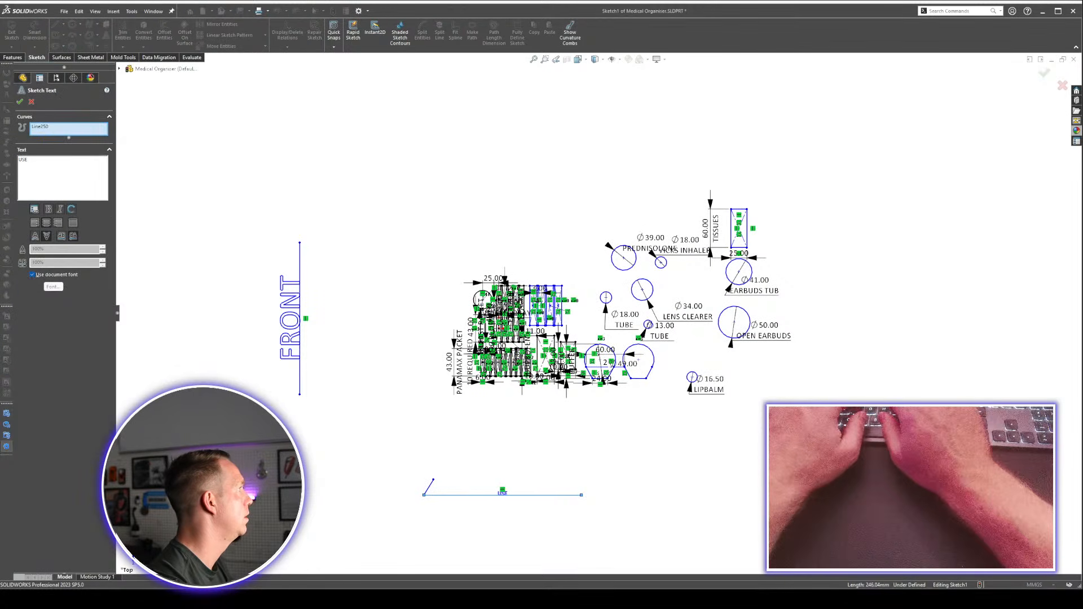
pyautogui.write('D REGULARLY')
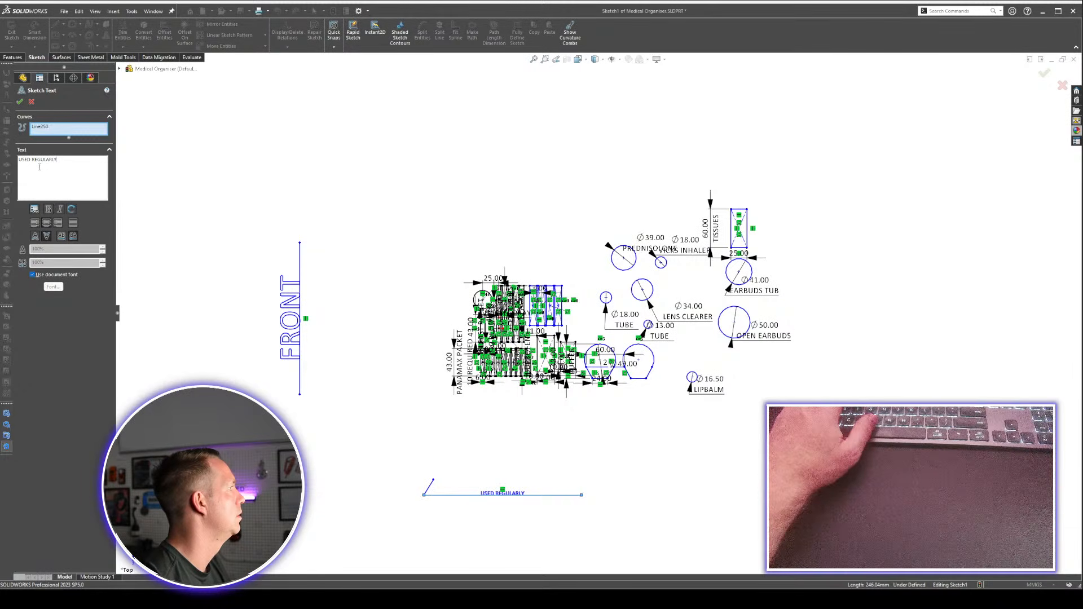
pyautogui.click(19, 102)
# Sketch a second horizontal line about 162 mm long, to the right of the "USED REGULARLY" line.
pyautogui.scroll(-2, 662, 482)
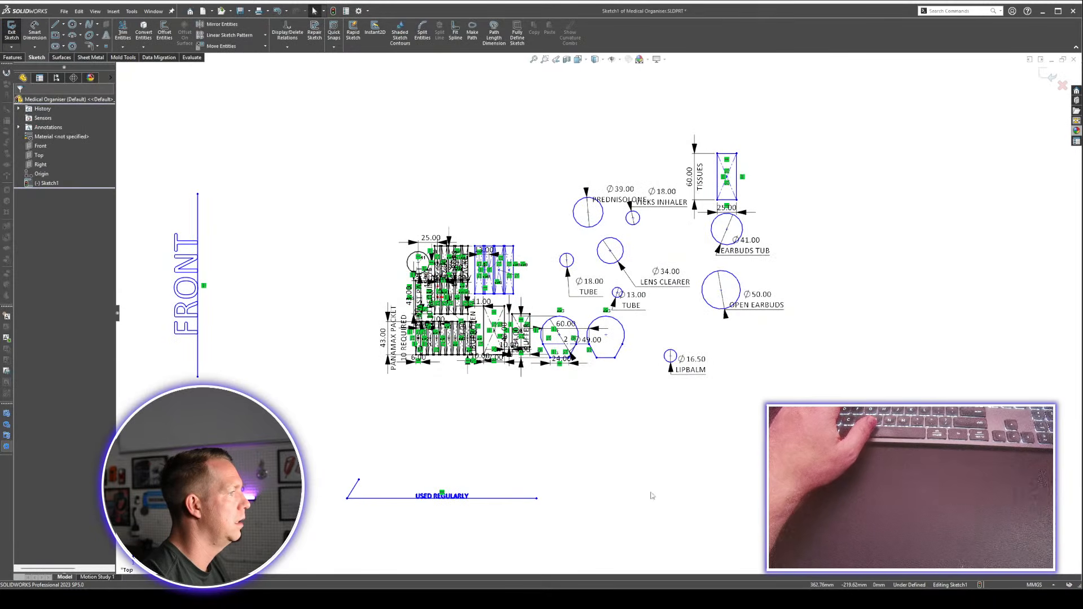
pyautogui.press('l')
pyautogui.click(596, 480)
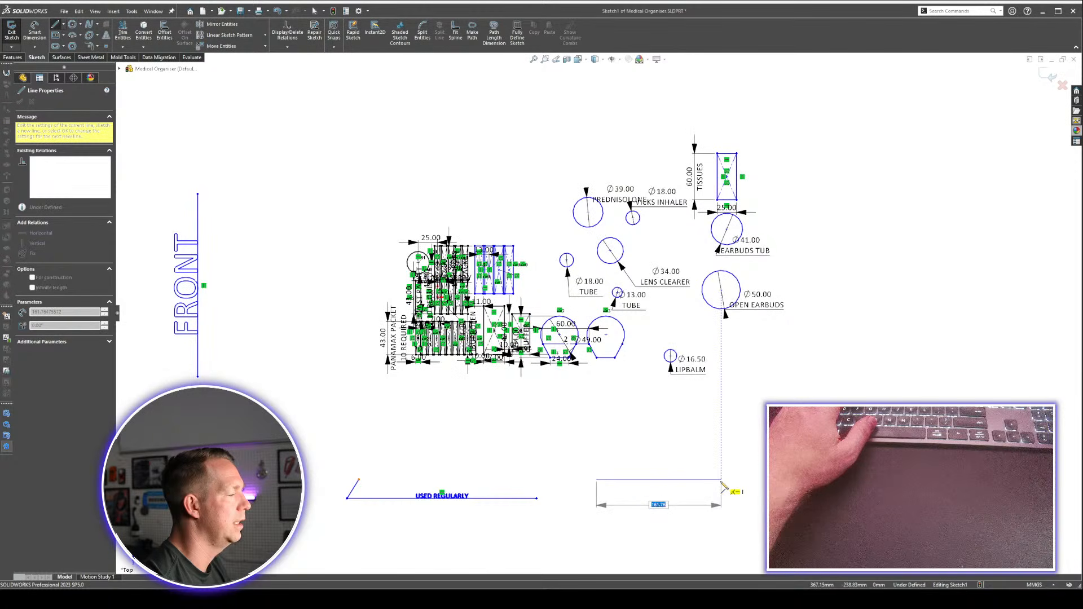
pyautogui.click(721, 480)
# Add the sketch text "USED RARELY" along the second line, flipped so it reads upright and unmirrored.
pyautogui.click(106, 35)
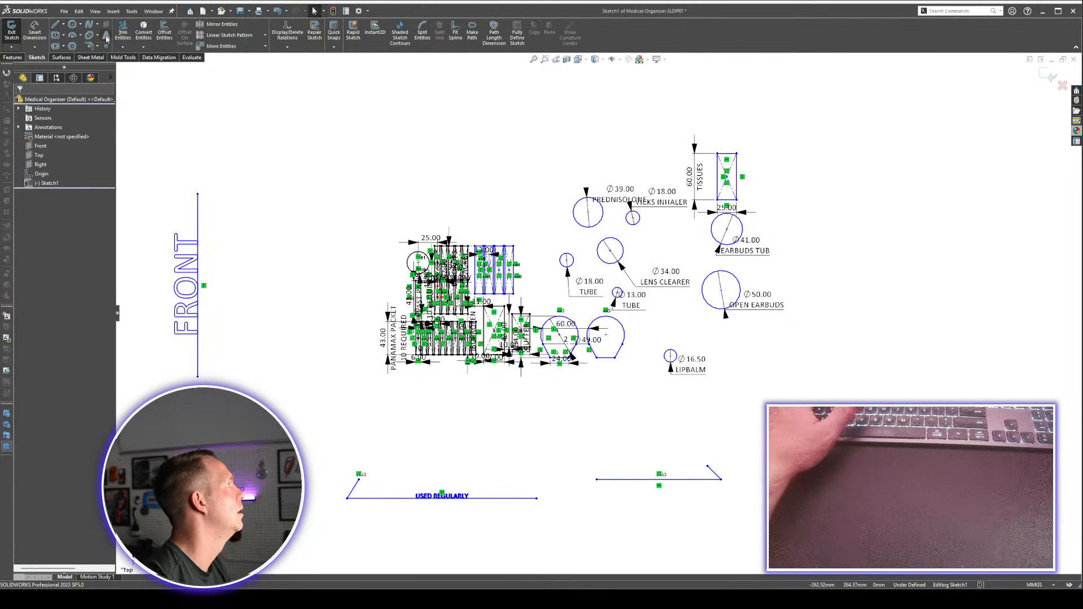
pyautogui.click(634, 480)
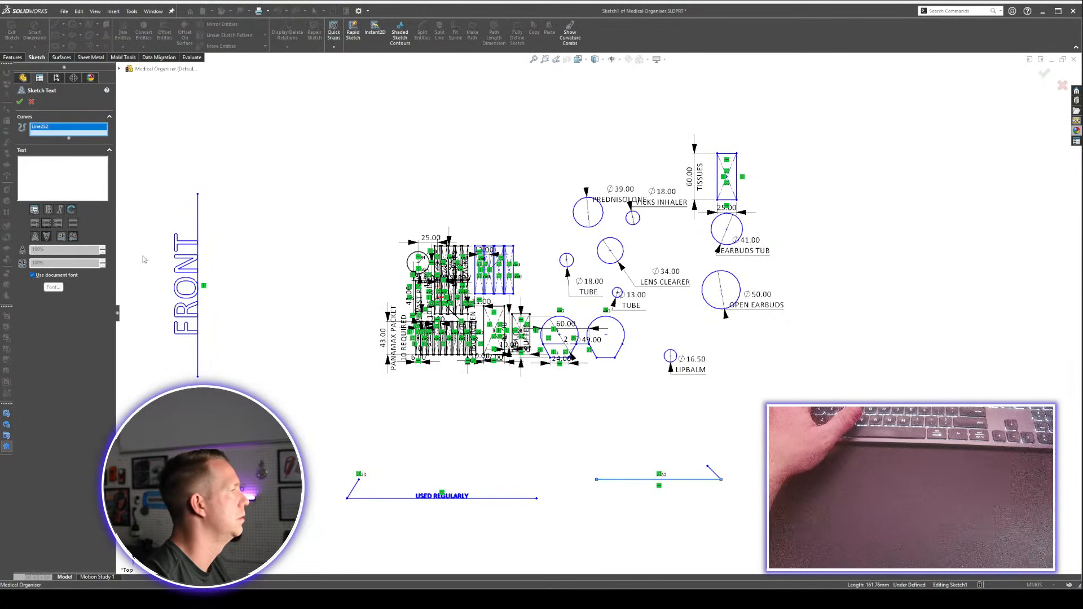
pyautogui.click(58, 182)
pyautogui.write('USED RARELY')
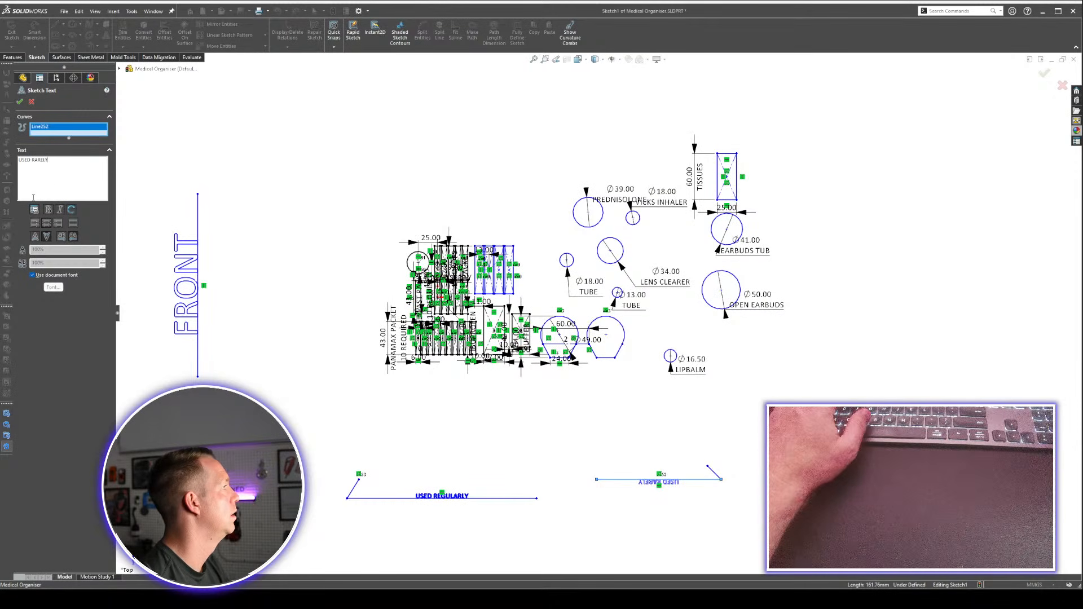
pyautogui.click(35, 237)
pyautogui.click(61, 236)
pyautogui.click(20, 102)
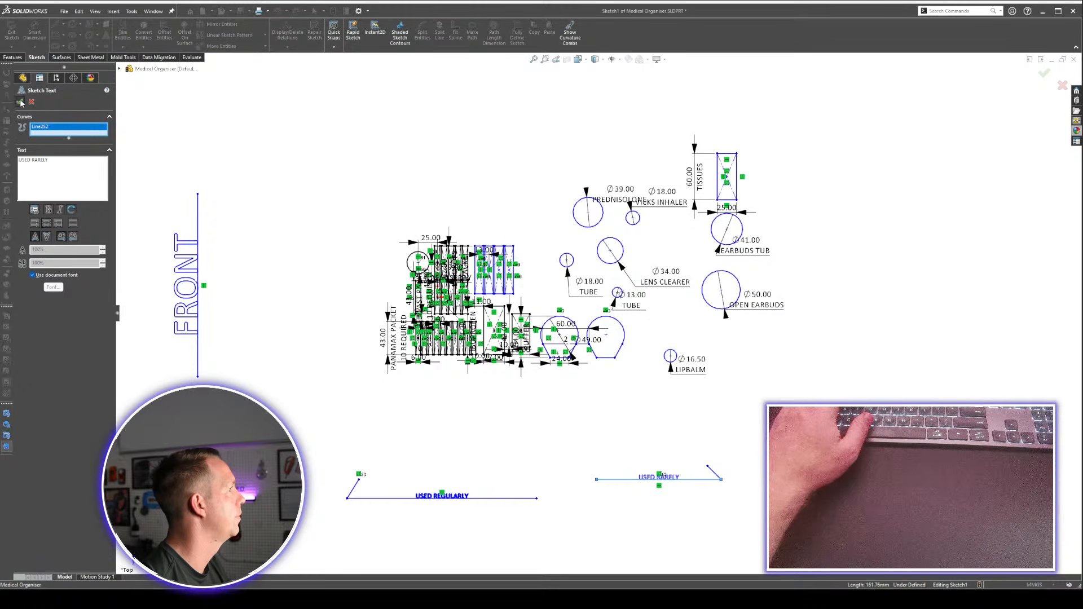
# Move the FRONT label's vertical line closer to the item layout and make it construction geometry.
pyautogui.scroll(-2, 326, 441)
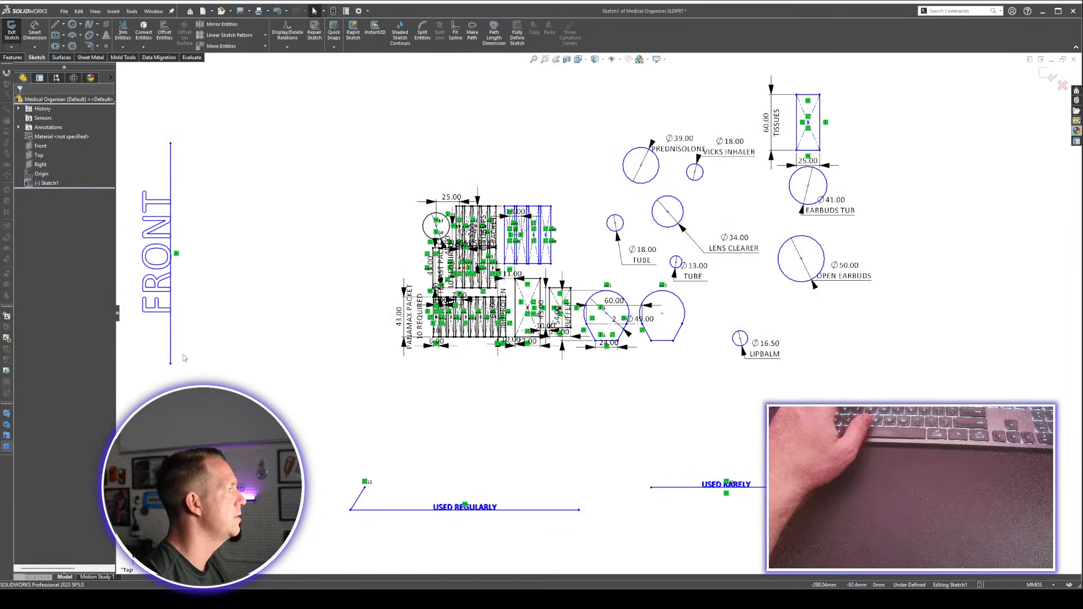
pyautogui.moveTo(171, 364); pyautogui.dragTo(210, 354)
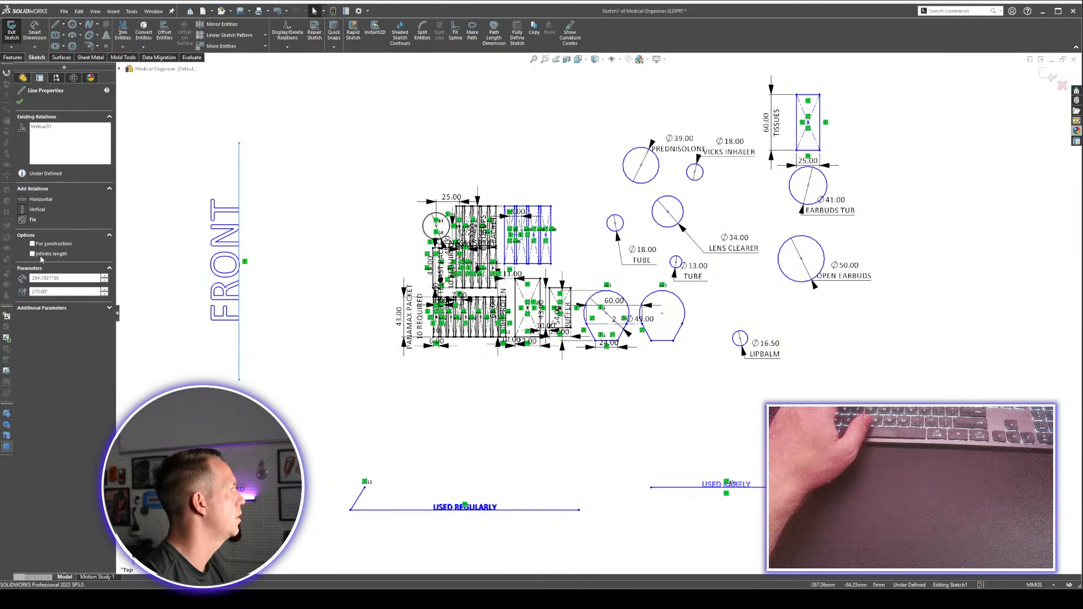
pyautogui.press('Escape')
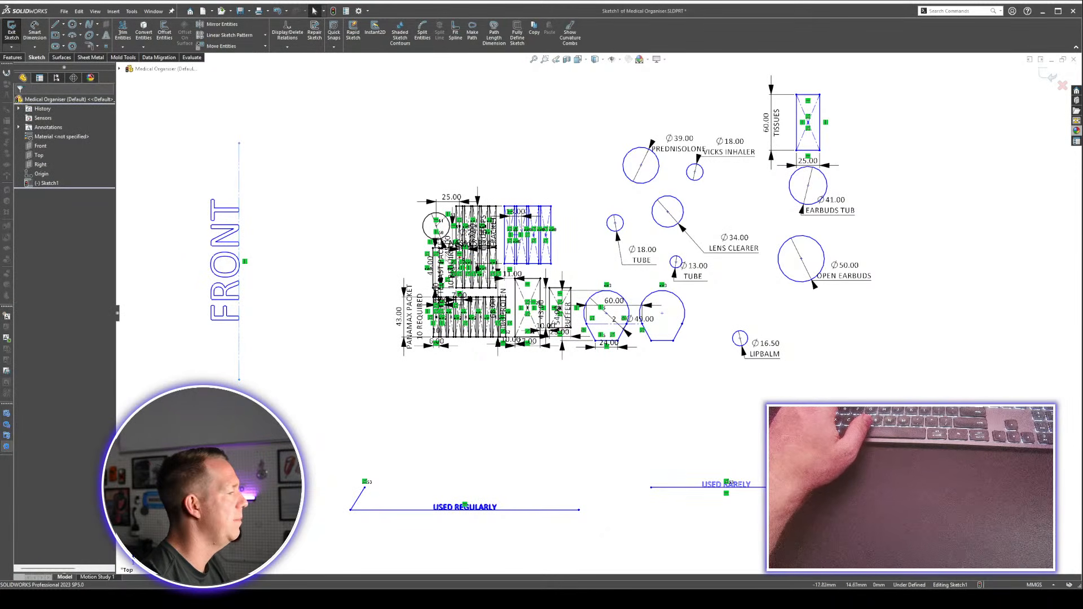
# Move the Tissues rectangle to the right of the upper four-packet row, above the Puffer outlines.
pyautogui.scroll(-2, 727, 226)
pyautogui.scroll(2, 690, 179)
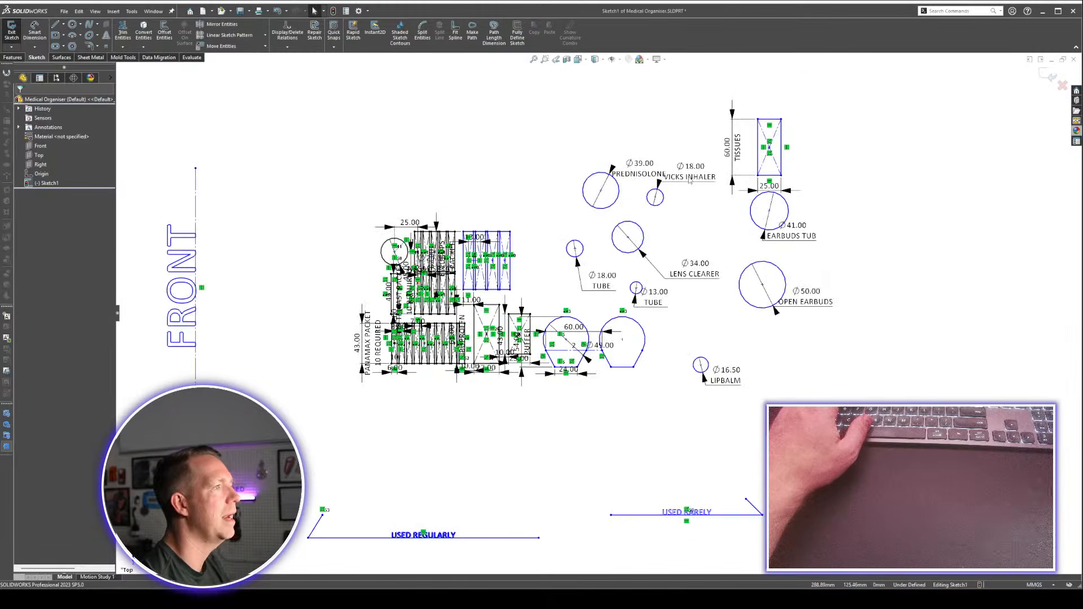
pyautogui.scroll(-3, 715, 177)
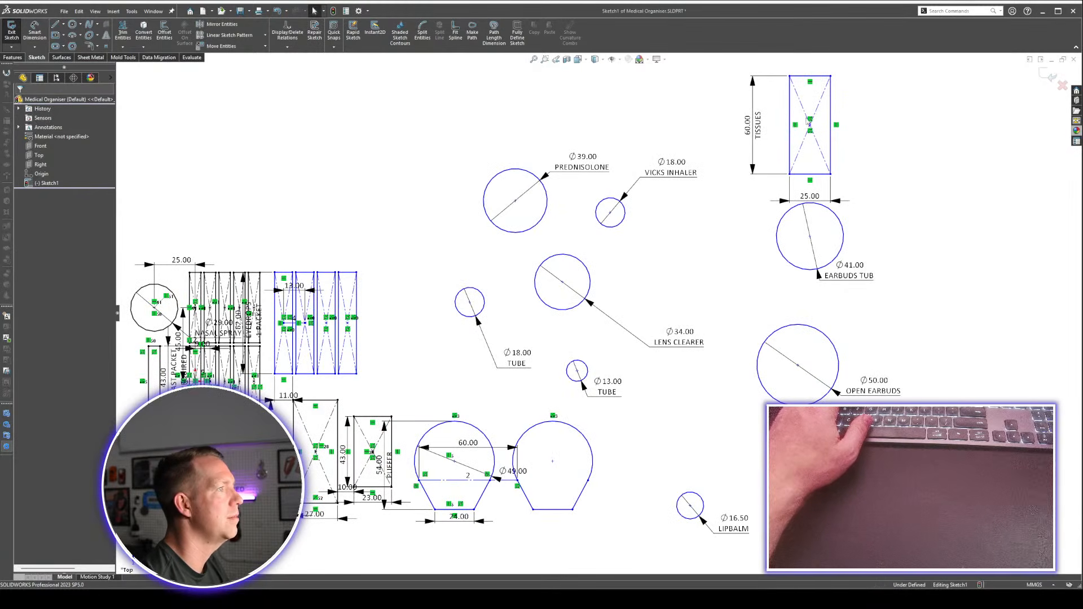
pyautogui.moveTo(810, 123); pyautogui.dragTo(392, 324)
pyautogui.click(655, 441)
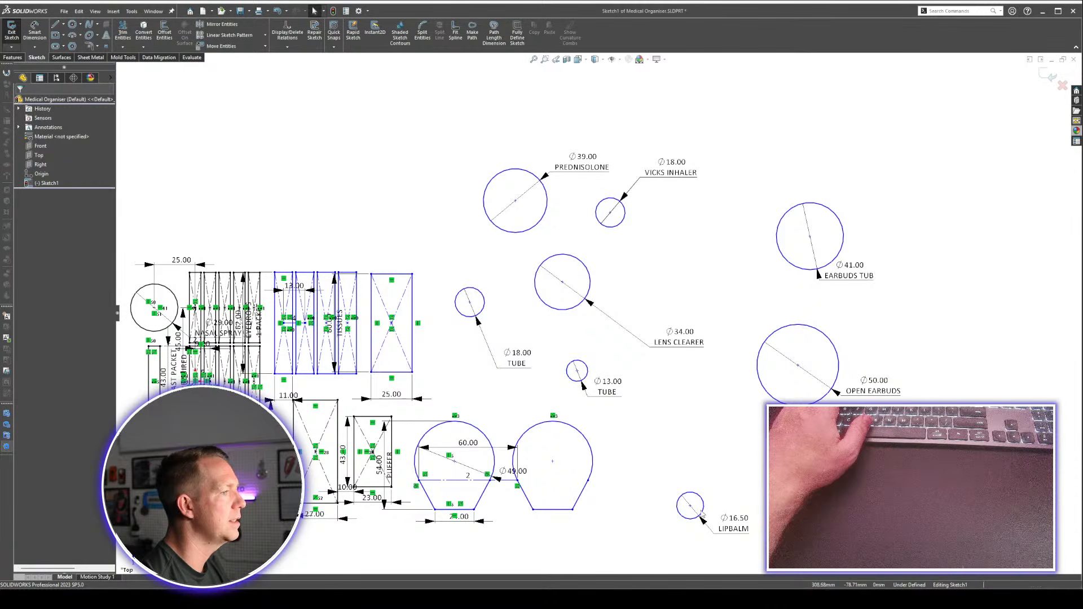
# Move the 16.5 mm Lipbalm circle beneath the Tissues rectangle and place the rectangle's 25 mm dimension above it.
pyautogui.click(593, 444)
pyautogui.moveTo(593, 444); pyautogui.dragTo(393, 231)
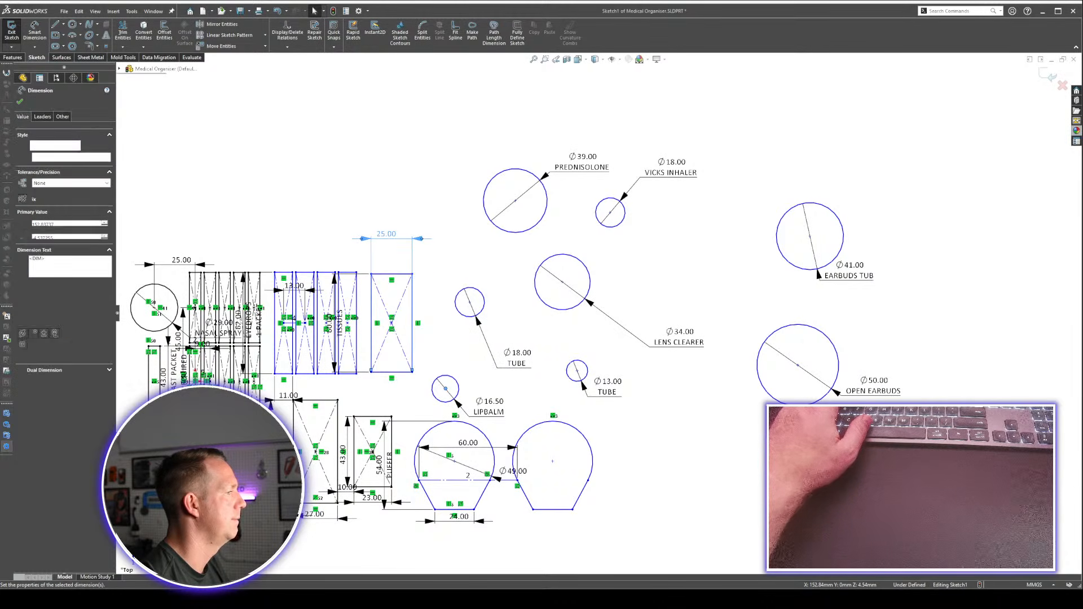
pyautogui.scroll(-3, 388, 391)
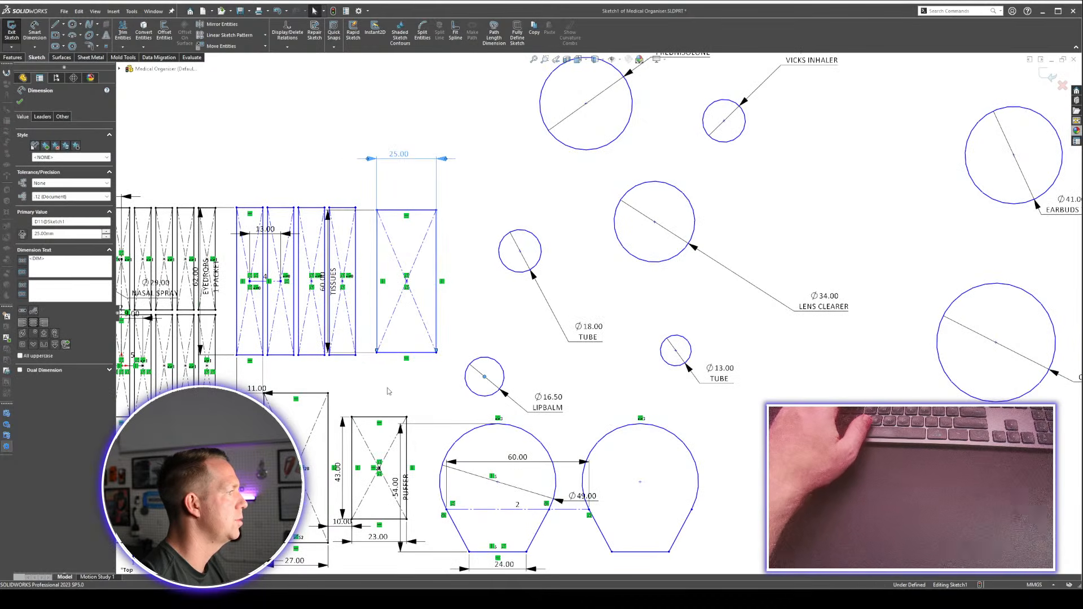
pyautogui.moveTo(484, 376); pyautogui.dragTo(388, 384)
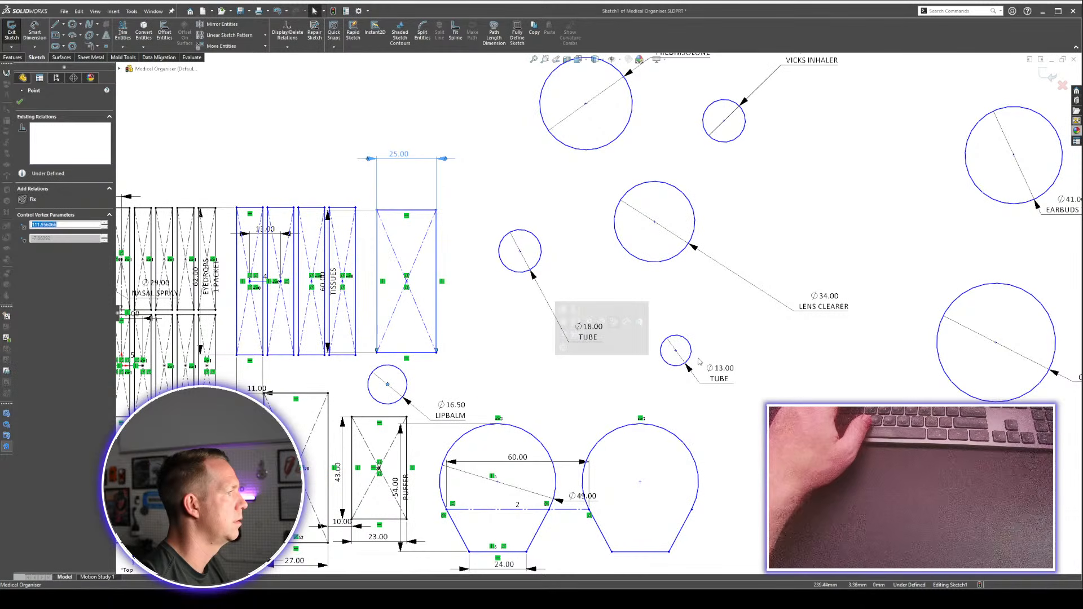
# Move the 13 mm and 18 mm Tube circles into a row to the right of the Lipbalm circle.
pyautogui.moveTo(676, 351); pyautogui.dragTo(449, 384)
pyautogui.click(487, 244)
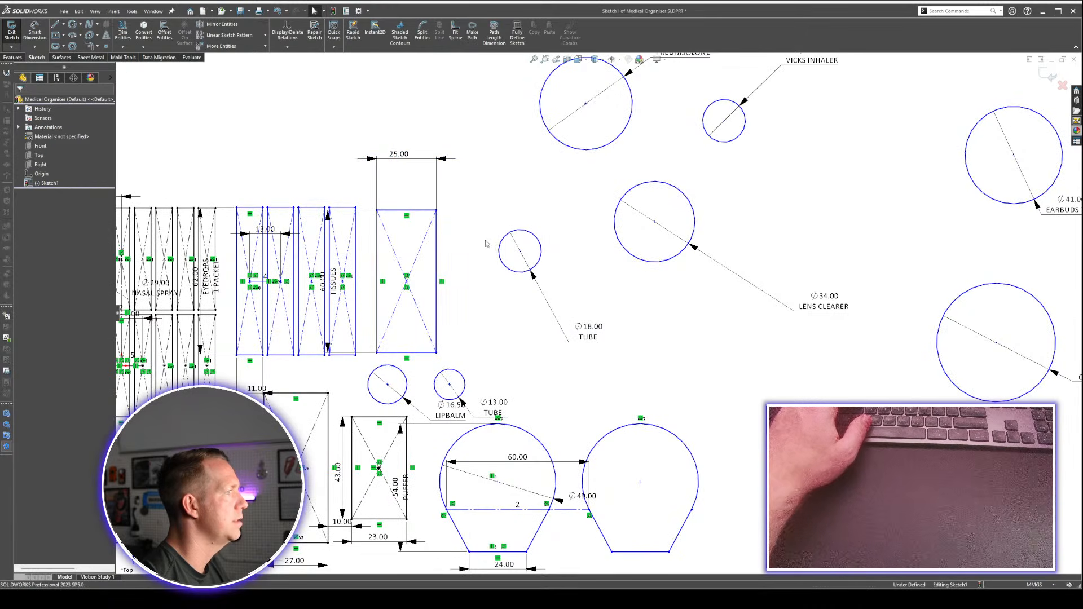
pyautogui.moveTo(520, 250); pyautogui.dragTo(517, 384)
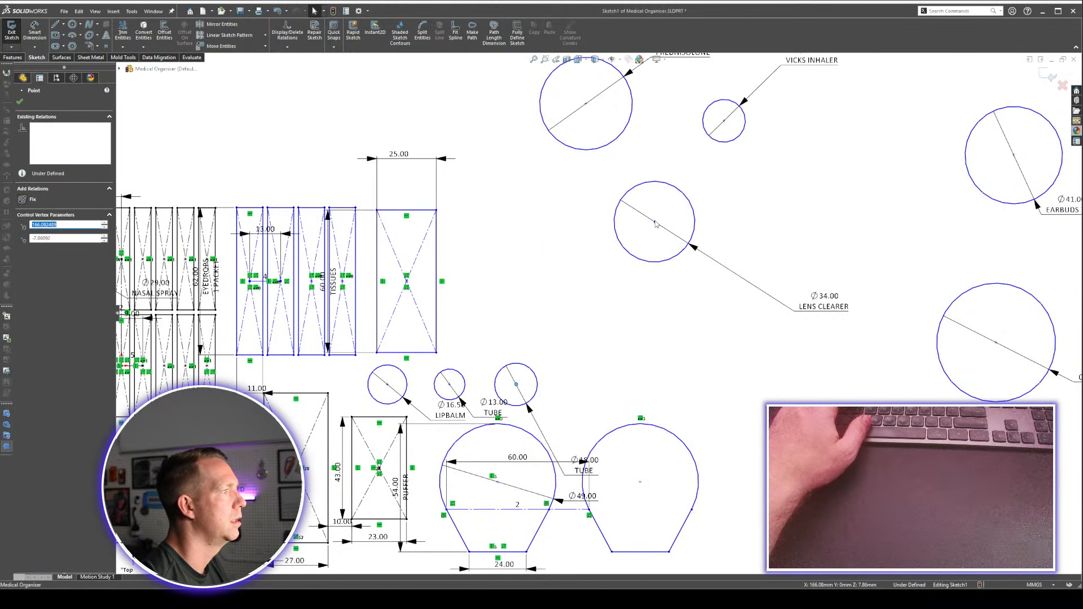
# Move the Lens Clearer and Vicks Inhaler circles above the 18 mm Tube circle, and reposition that tube's diameter label.
pyautogui.moveTo(656, 224); pyautogui.dragTo(501, 249)
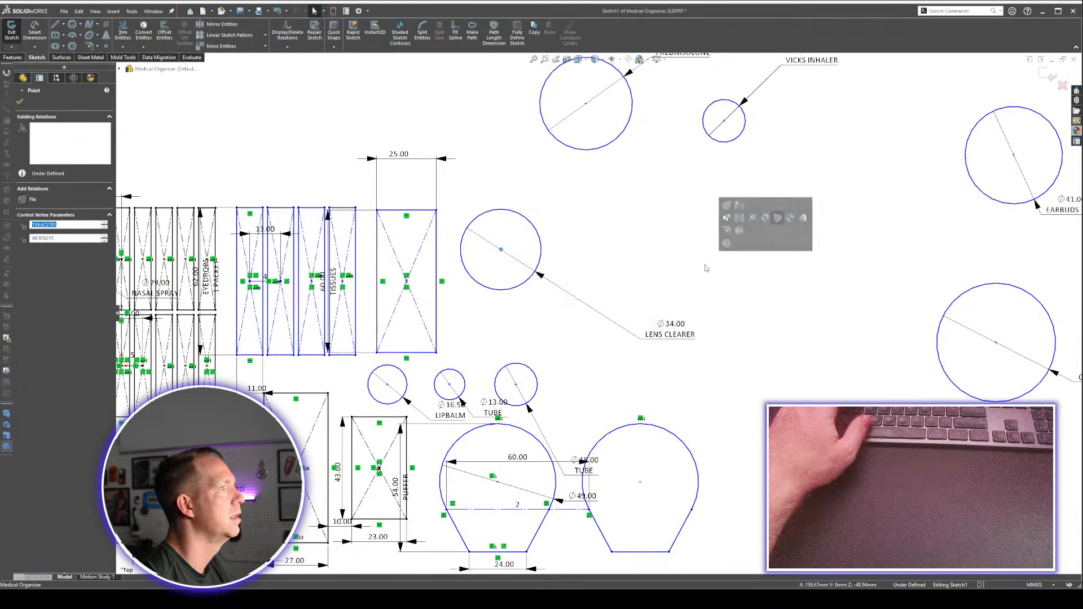
pyautogui.press('Escape')
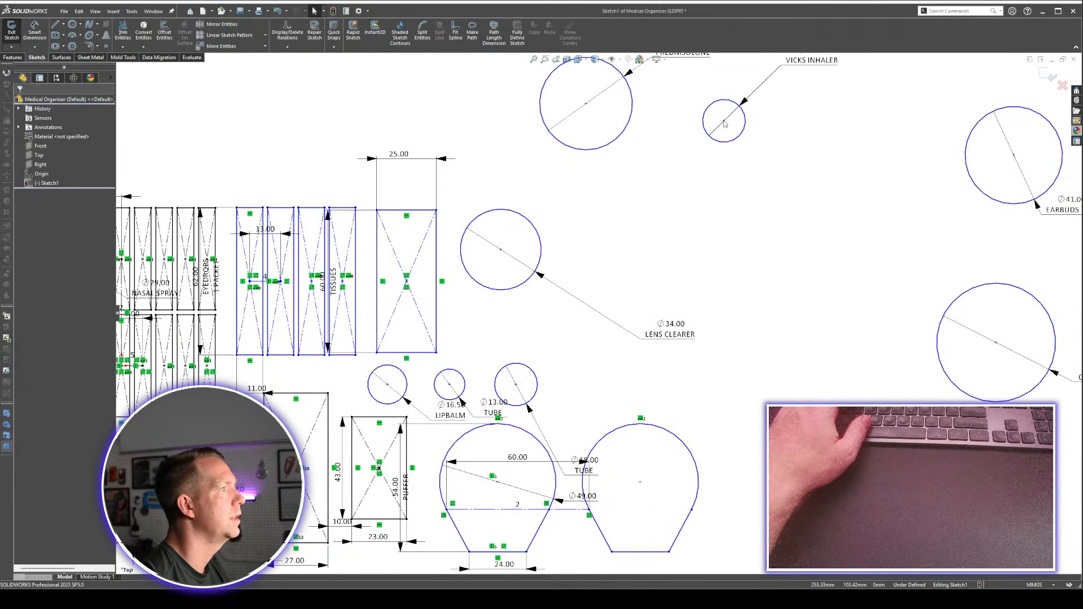
pyautogui.moveTo(724, 124); pyautogui.dragTo(517, 327)
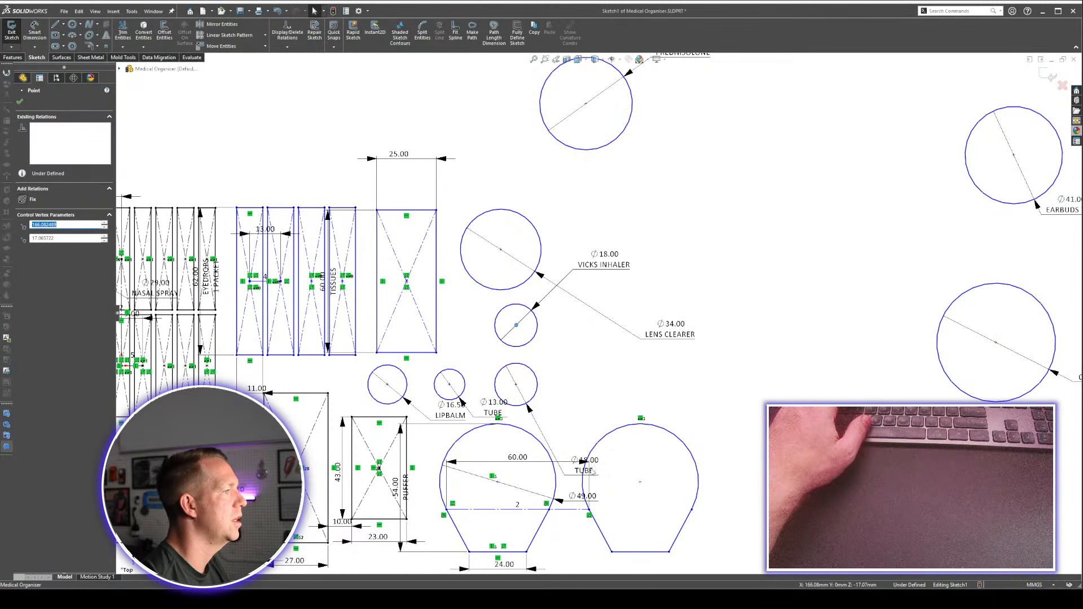
pyautogui.moveTo(593, 471); pyautogui.dragTo(597, 338)
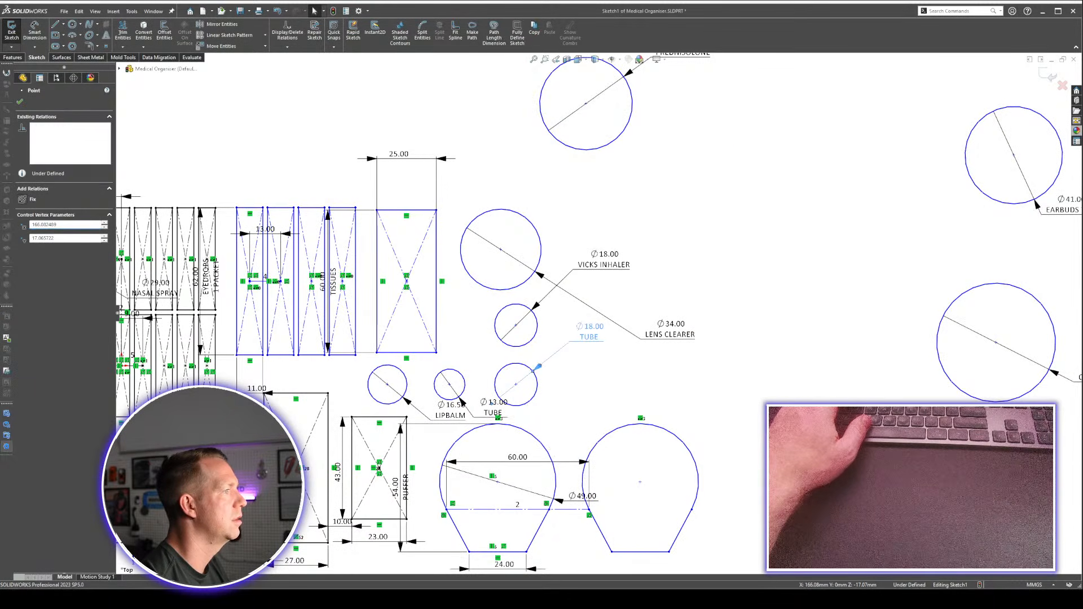
pyautogui.click(597, 294)
# Place the Lens Clearer label above its circle and move the 39 mm Prednisolone circle to the right of it.
pyautogui.scroll(3, 732, 260)
pyautogui.scroll(-1, 739, 251)
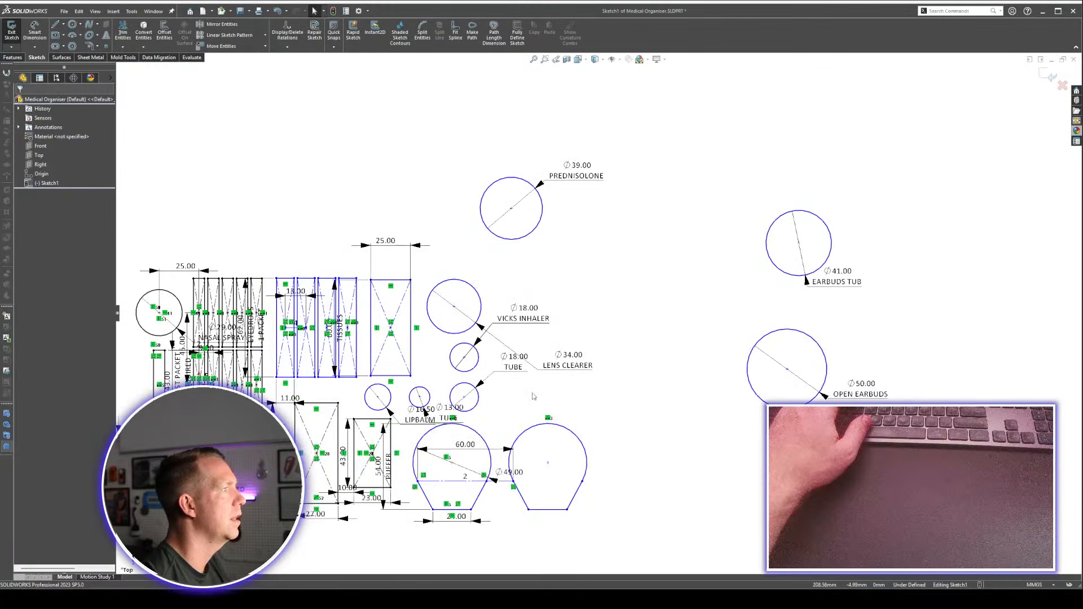
pyautogui.scroll(-1, 533, 397)
pyautogui.moveTo(511, 170); pyautogui.dragTo(601, 277)
pyautogui.moveTo(578, 353); pyautogui.dragTo(476, 228)
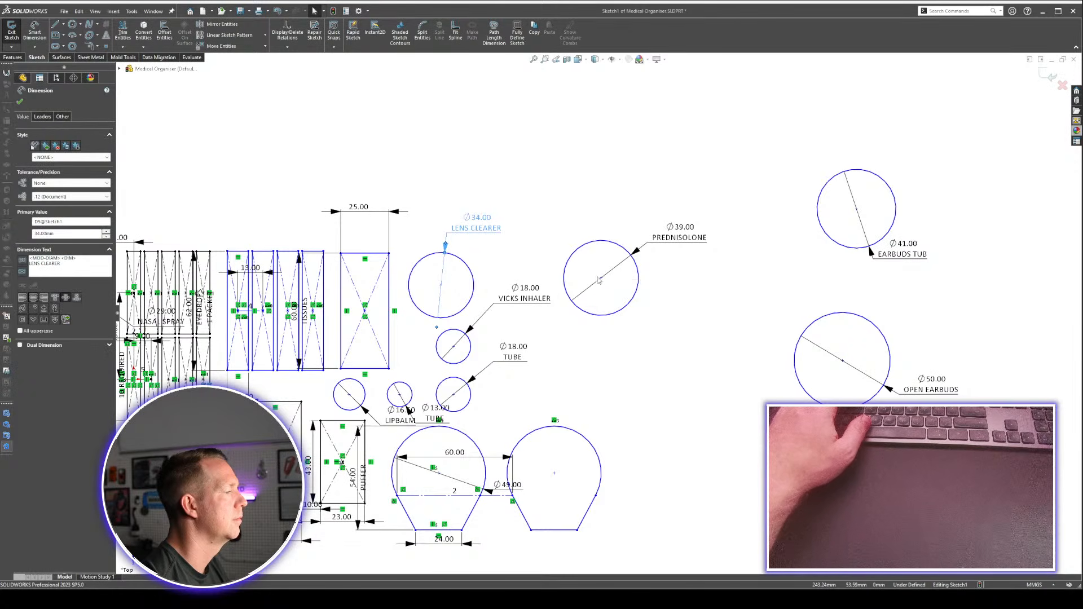
pyautogui.moveTo(599, 280); pyautogui.dragTo(556, 288)
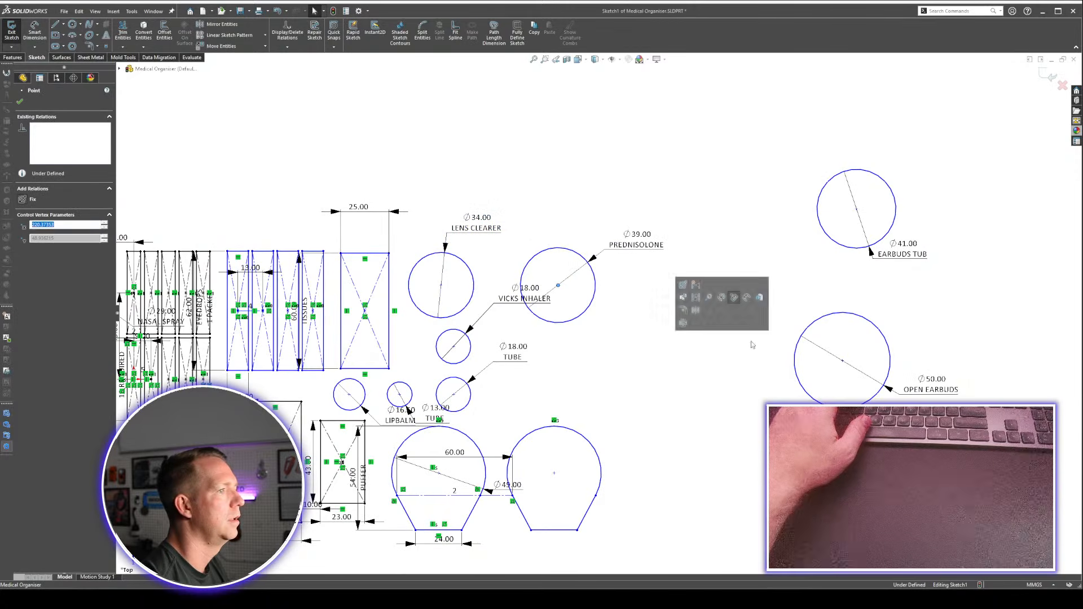
# Move the 50 mm Open Earbuds circle between the Prednisolone circle and the second Puffer outline.
pyautogui.moveTo(842, 360); pyautogui.dragTo(558, 371)
pyautogui.click(715, 461)
pyautogui.press('z')
pyautogui.press('z')
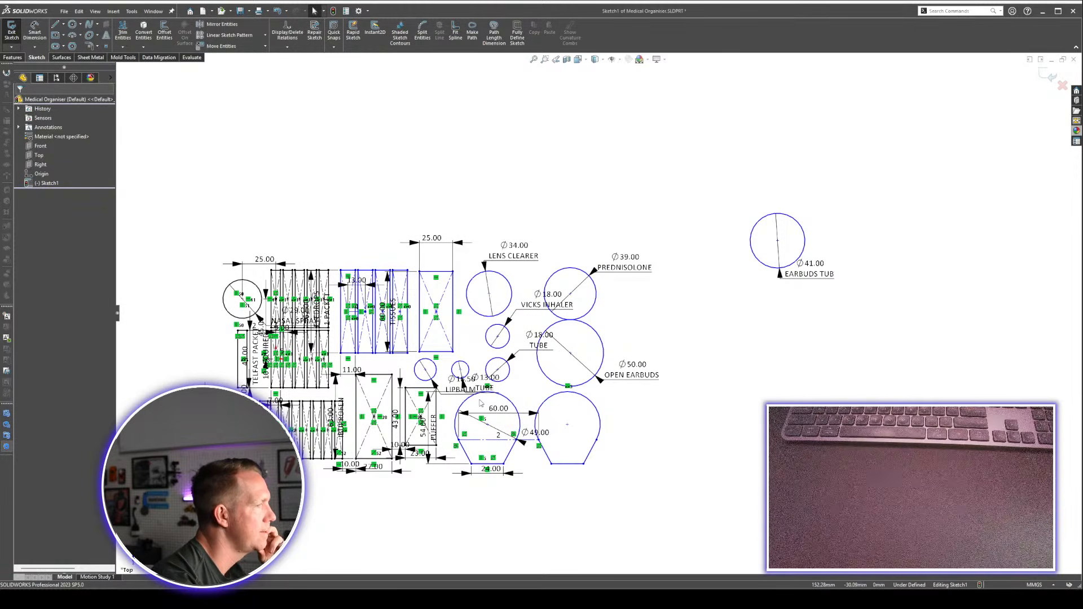
# Move the 41 mm Earbuds Tub circle level with the Open Earbuds circle, to the right of the layout.
pyautogui.scroll(-1, 447, 421)
pyautogui.moveTo(844, 203); pyautogui.dragTo(755, 340)
pyautogui.click(726, 430)
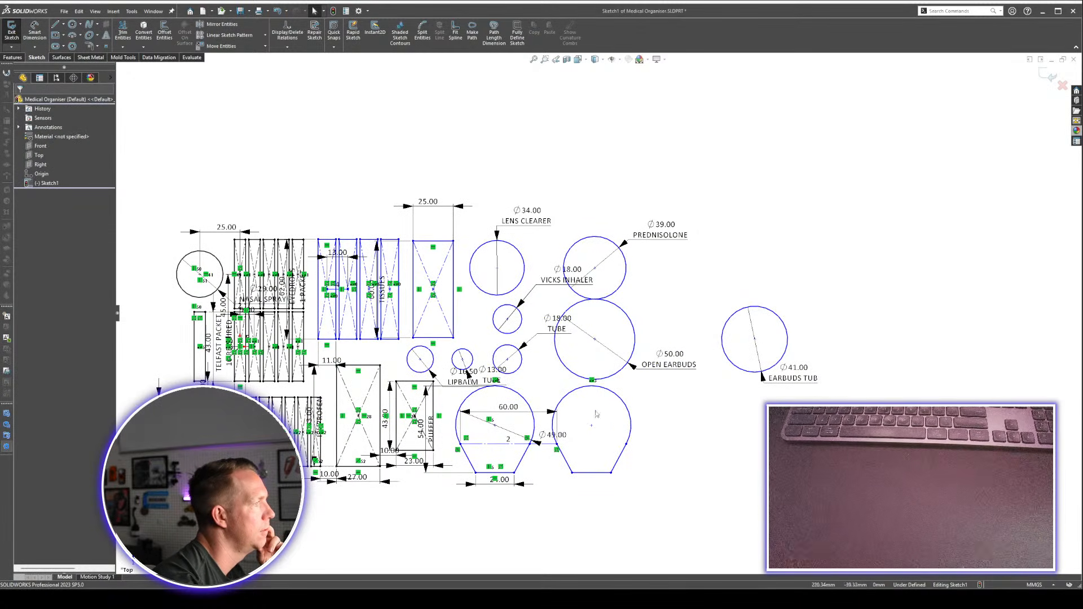
pyautogui.scroll(2, 596, 312)
pyautogui.scroll(-1, 384, 314)
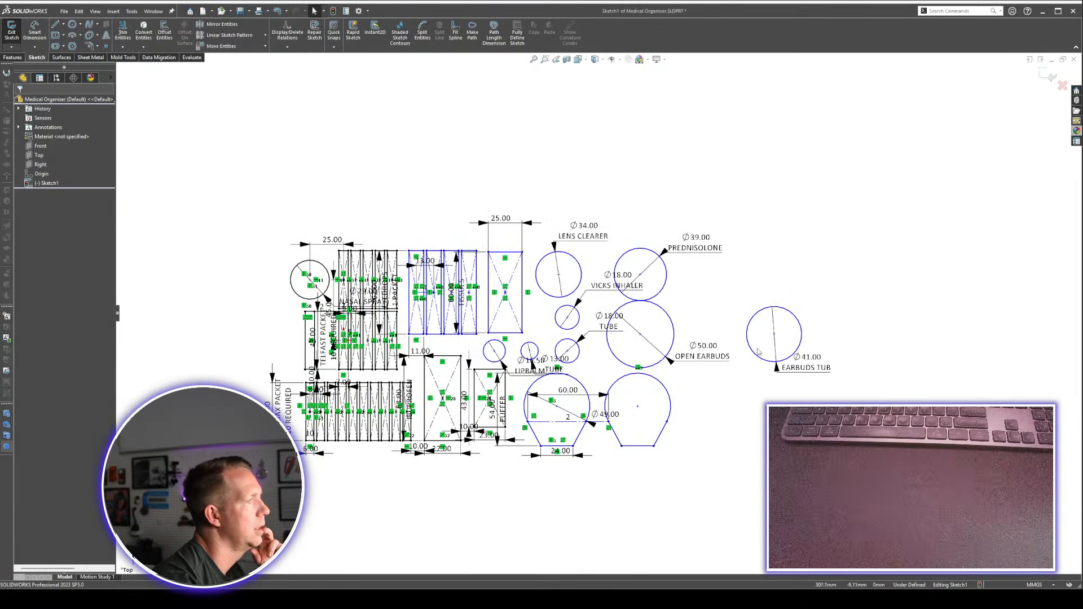
# Exit the sketch and save the part.
pyautogui.click(1047, 75)
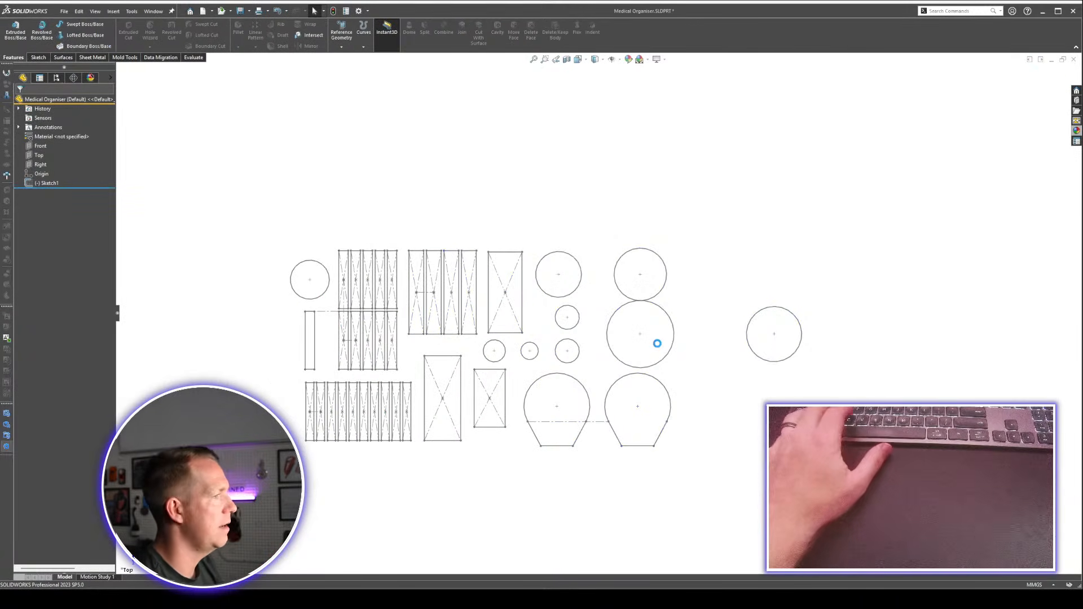
pyautogui.hotkey('ctrl', 's')
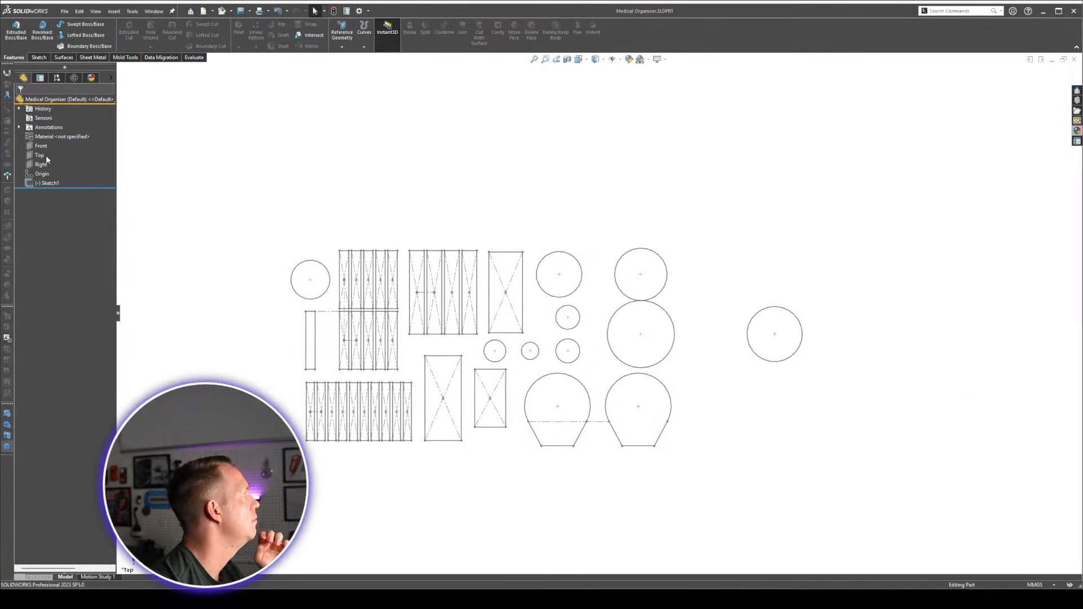
# Reopen Sketch1 for editing.
pyautogui.click(51, 183)
pyautogui.click(58, 165)
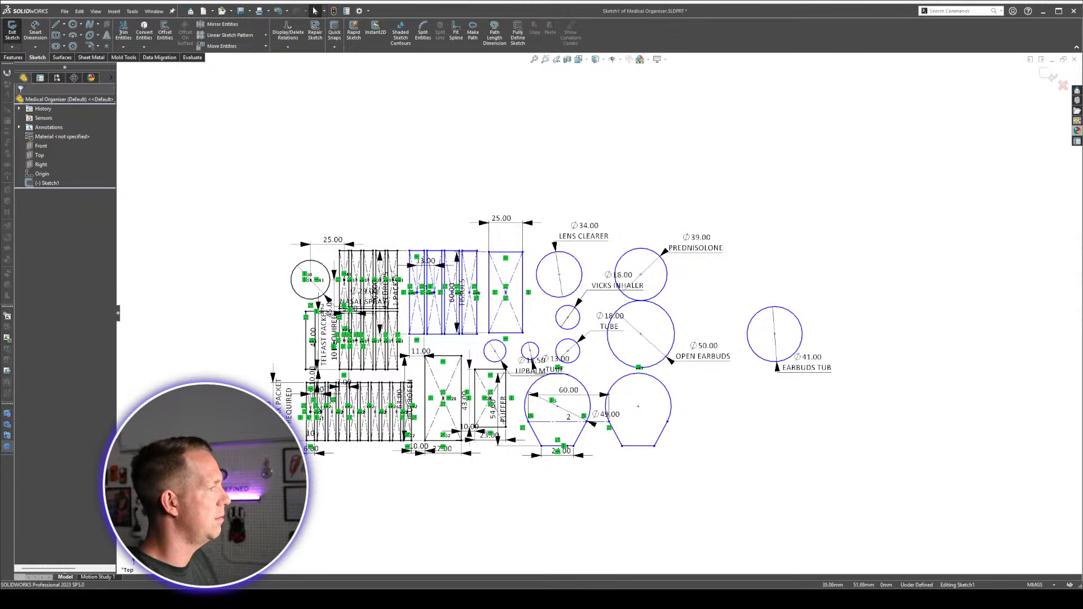
pyautogui.scroll(-2, 334, 263)
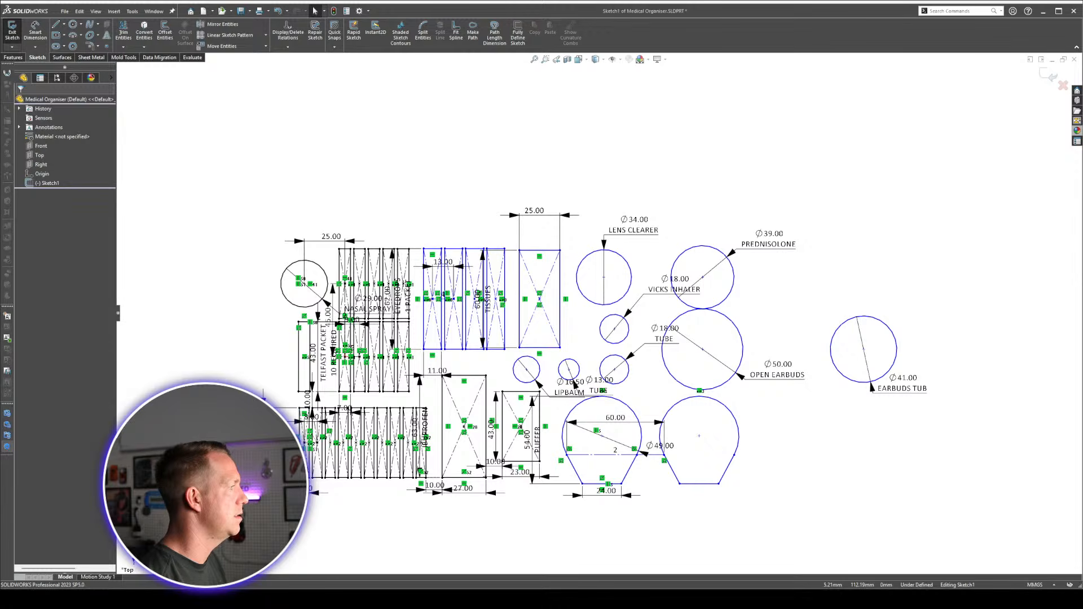
pyautogui.press('r')
pyautogui.click(279, 489)
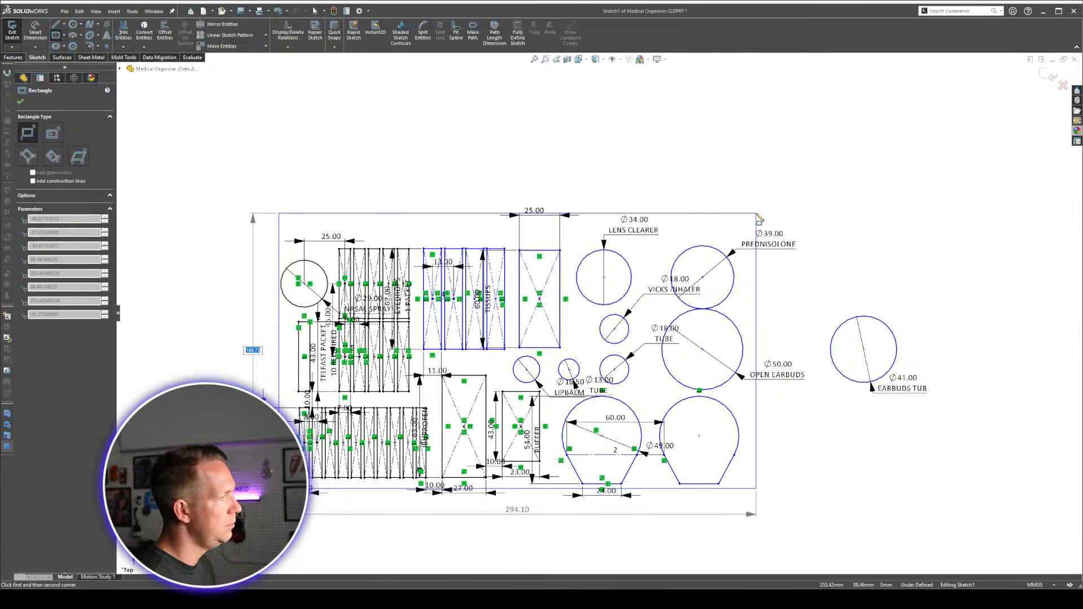
pyautogui.press('Escape')
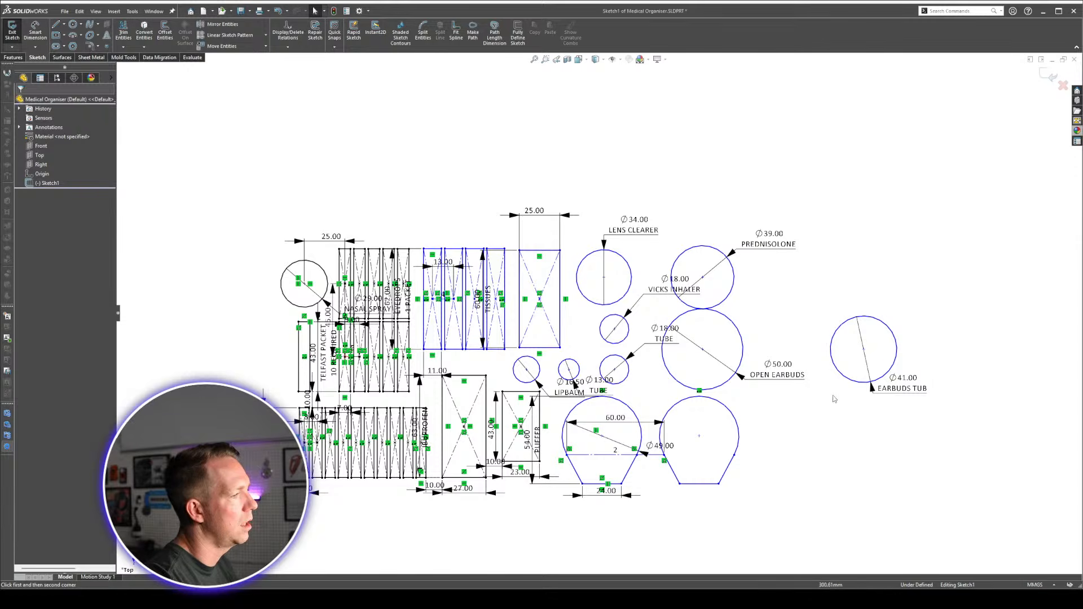
# Move the two linked Puffer outlines clear of the main layout to its lower right, and shift the Vicks Inhaler diameter label inward.
pyautogui.press('f')
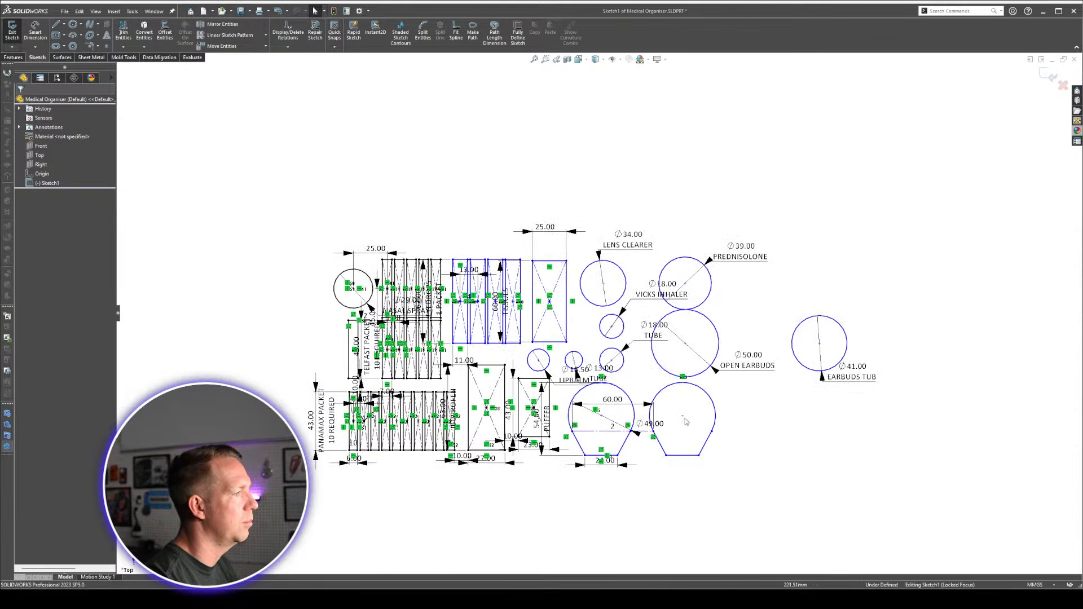
pyautogui.moveTo(685, 422); pyautogui.dragTo(796, 445)
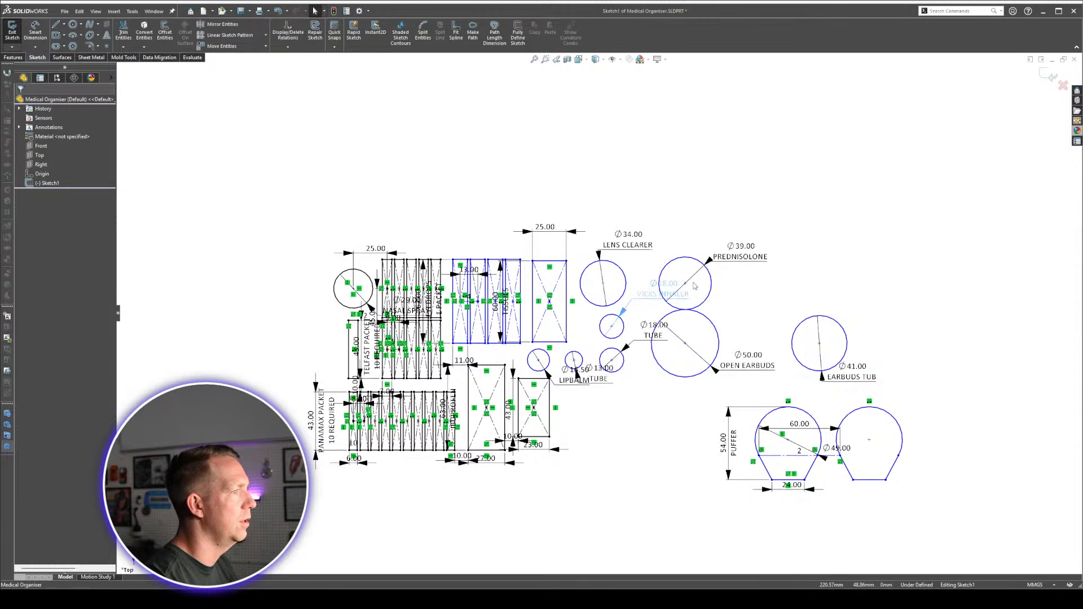
pyautogui.moveTo(694, 286); pyautogui.dragTo(666, 296)
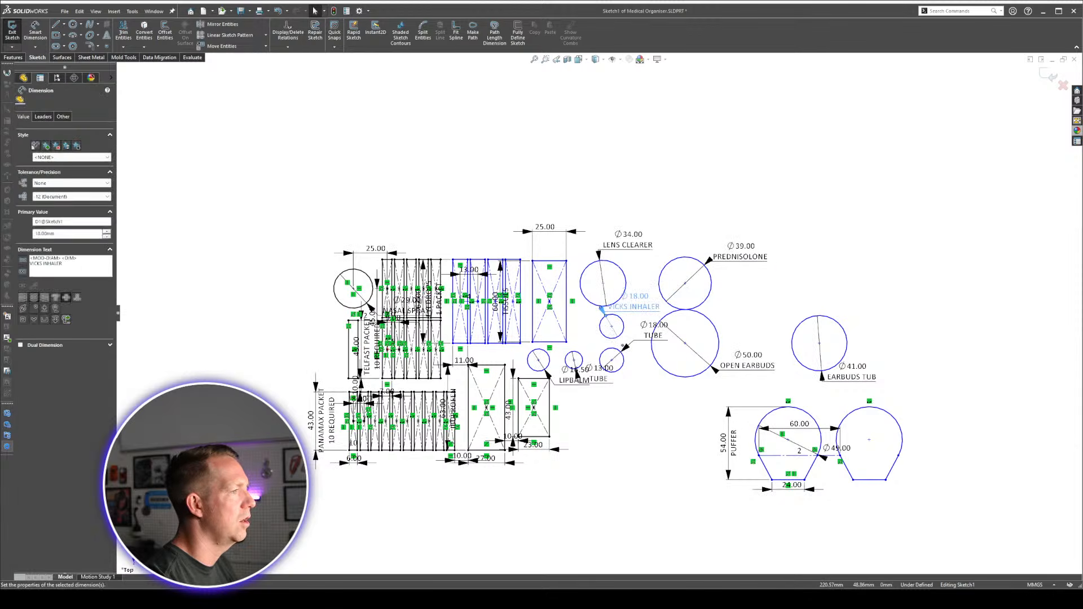
pyautogui.press('Escape')
# Move the Earbuds Tub, Open Earbuds, Prednisolone and Lens Clearer circles to the free area above the Puffer outlines.
pyautogui.moveTo(820, 343); pyautogui.dragTo(894, 339)
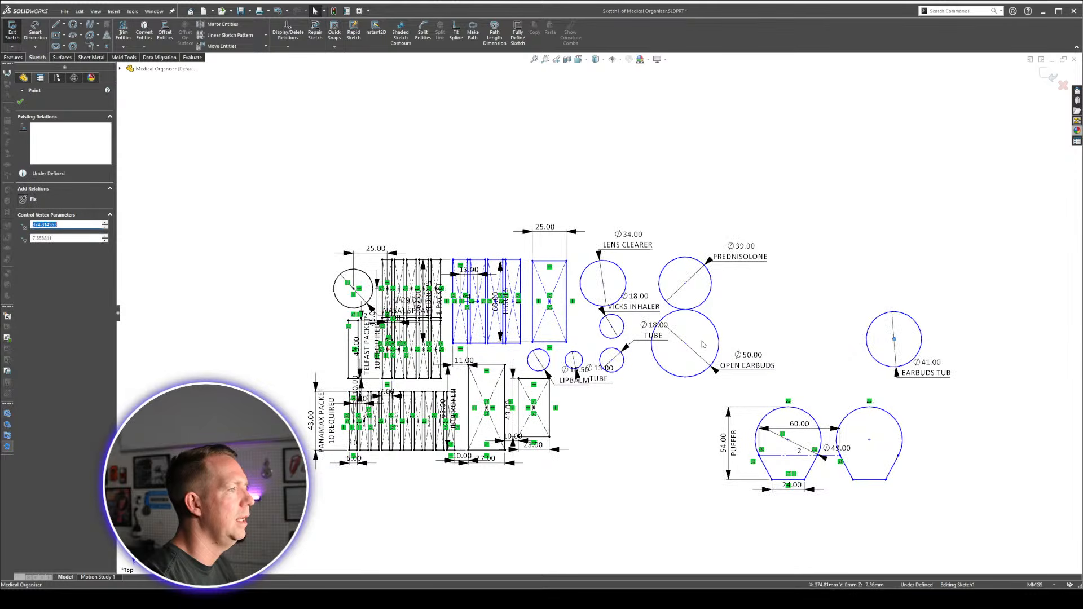
pyautogui.moveTo(686, 346); pyautogui.dragTo(821, 360)
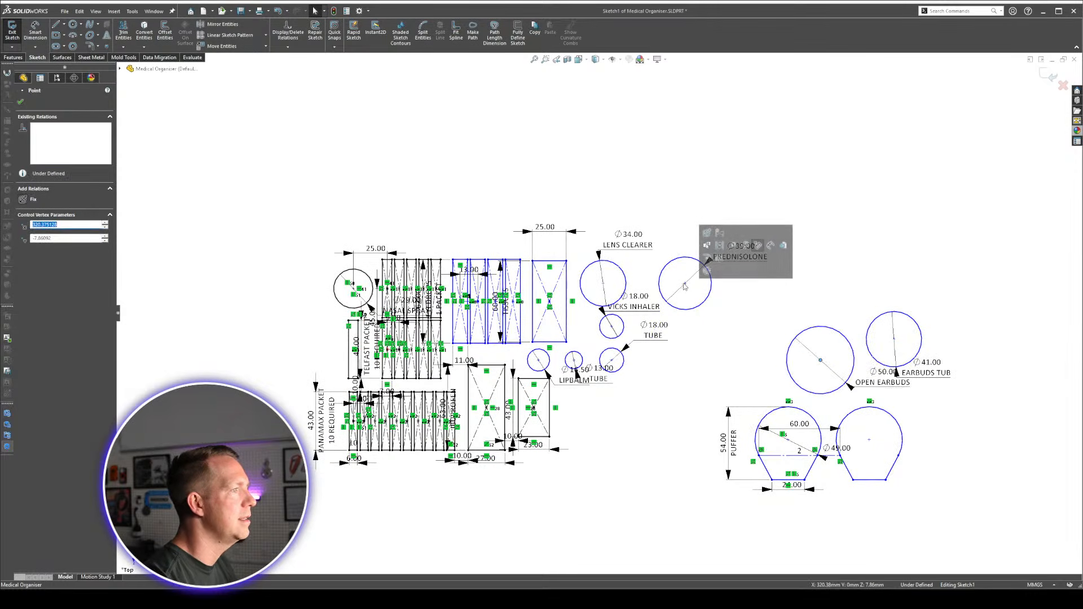
pyautogui.moveTo(685, 284); pyautogui.dragTo(909, 260)
pyautogui.moveTo(603, 284); pyautogui.dragTo(830, 242)
# Move the Vicks Inhaler, both Tube and Lipbalm circles and the Tissues rectangle out to the group around the Puffer outlines.
pyautogui.moveTo(611, 326); pyautogui.dragTo(831, 301)
pyautogui.moveTo(612, 360); pyautogui.dragTo(778, 314)
pyautogui.moveTo(574, 359); pyautogui.dragTo(737, 373)
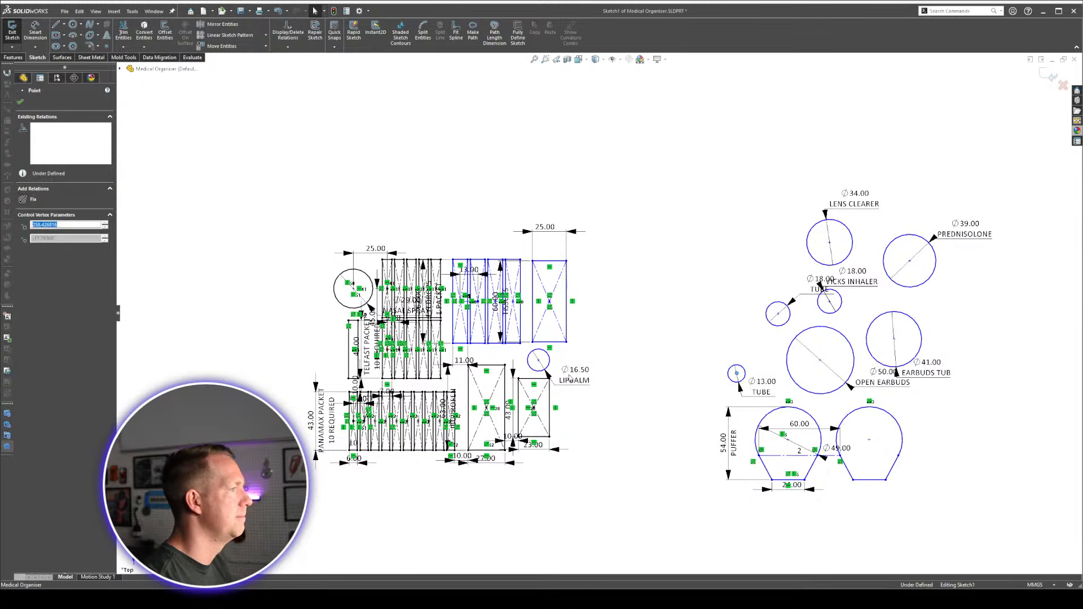
pyautogui.moveTo(539, 362); pyautogui.dragTo(727, 329)
pyautogui.moveTo(550, 301); pyautogui.dragTo(745, 259)
# Move the four patterned Eyedrops rectangles to the right, away from the Telfast group.
pyautogui.scroll(1, 395, 351)
pyautogui.scroll(-4, 362, 362)
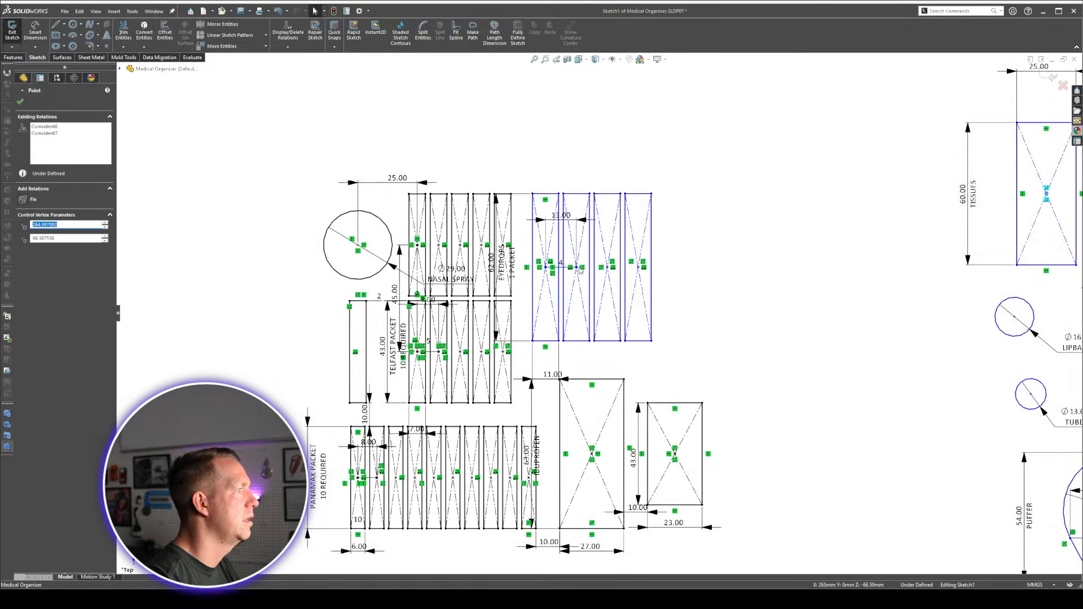
pyautogui.moveTo(580, 270); pyautogui.dragTo(625, 274)
pyautogui.click(795, 368)
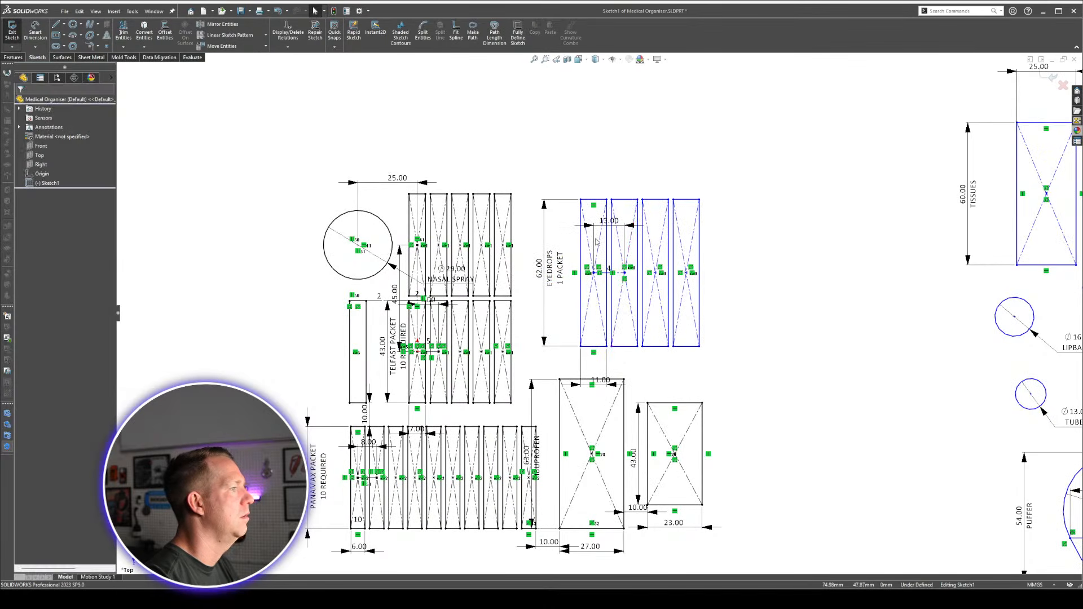
# Make the top edge of the first Eyedrops rectangle collinear with the top edge of the upper Telfast row.
pyautogui.scroll(-2, 597, 242)
pyautogui.click(485, 188)
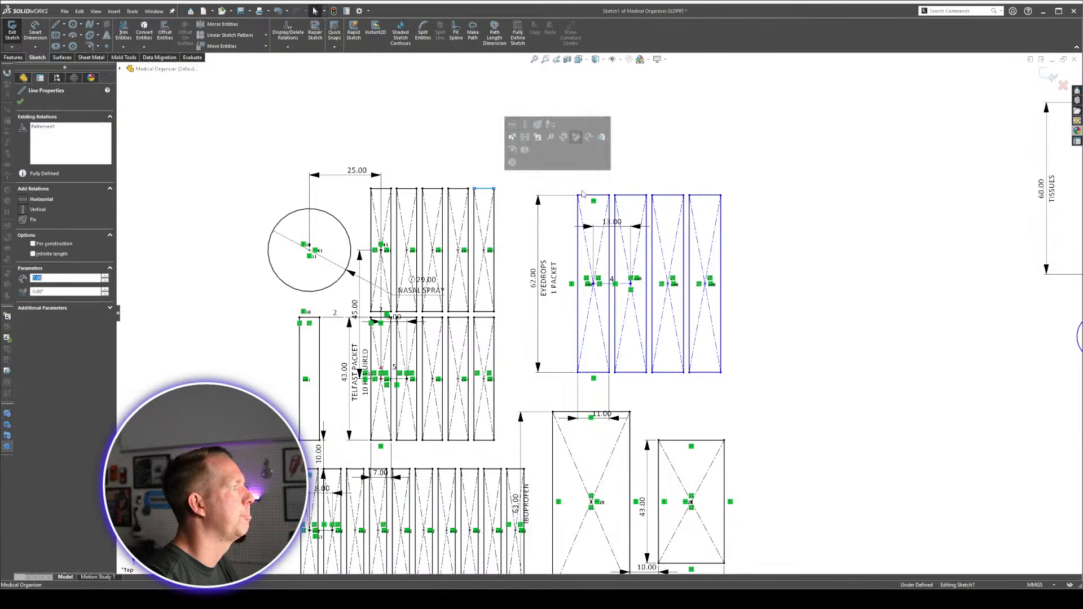
pyautogui.keyDown('ctrl'); pyautogui.click(590, 196); pyautogui.keyUp('ctrl')
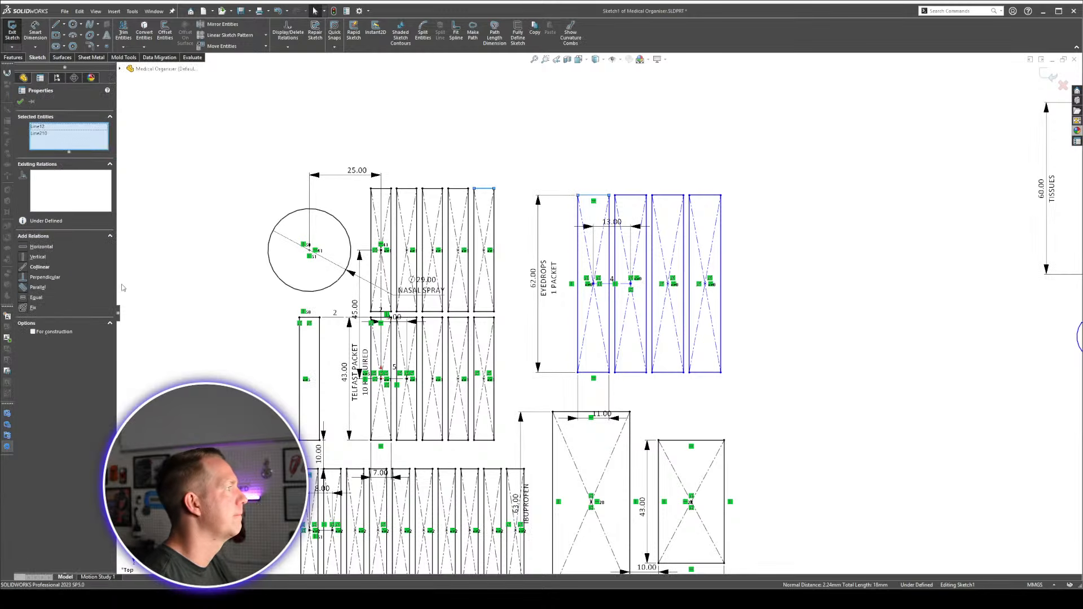
pyautogui.click(40, 267)
pyautogui.click(550, 151)
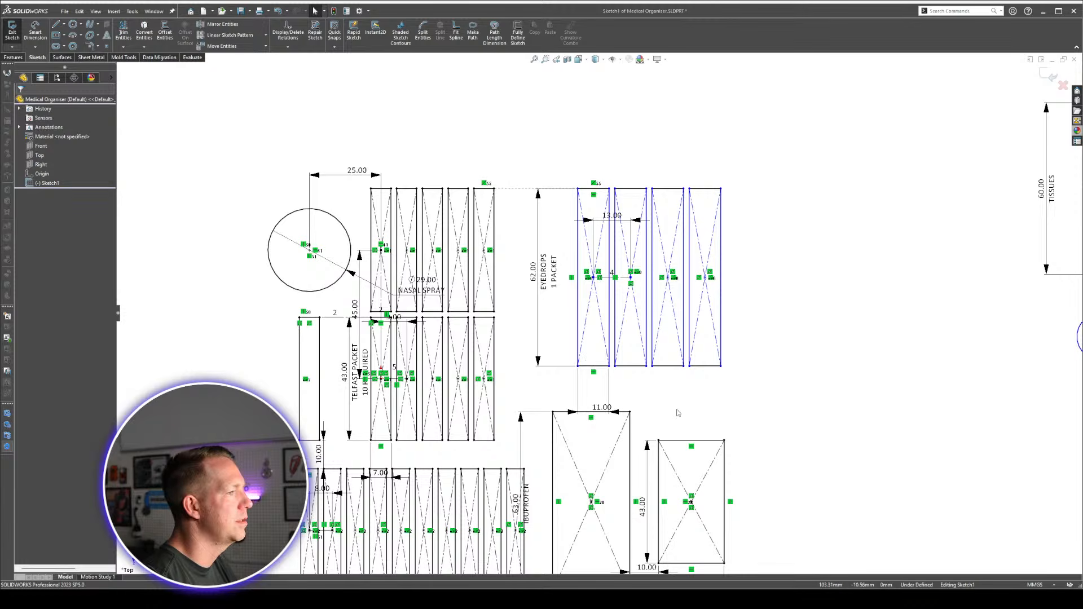
# Make the left edge of the first Eyedrops rectangle collinear with the left edge of the Ibuprofen rectangle.
pyautogui.click(577, 341)
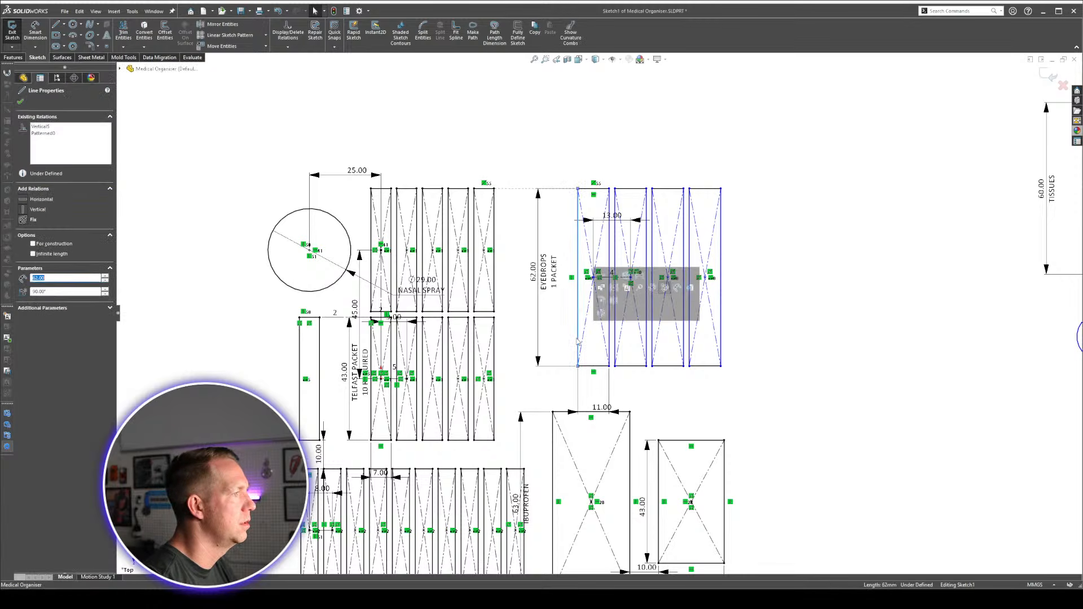
pyautogui.keyDown('ctrl'); pyautogui.click(552, 438); pyautogui.keyUp('ctrl')
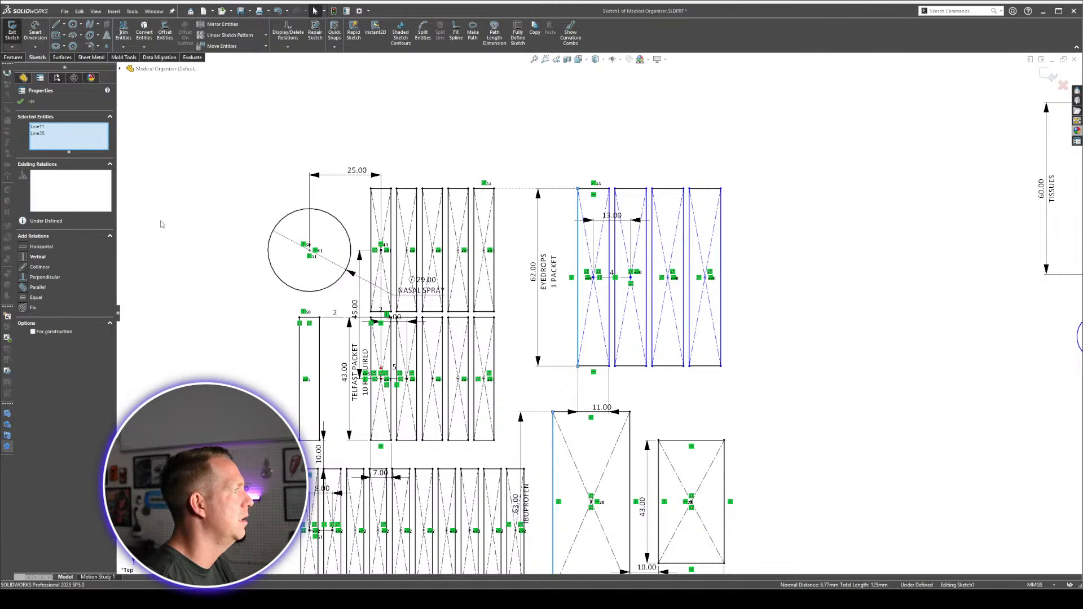
pyautogui.click(33, 267)
pyautogui.click(533, 124)
pyautogui.scroll(1, 673, 357)
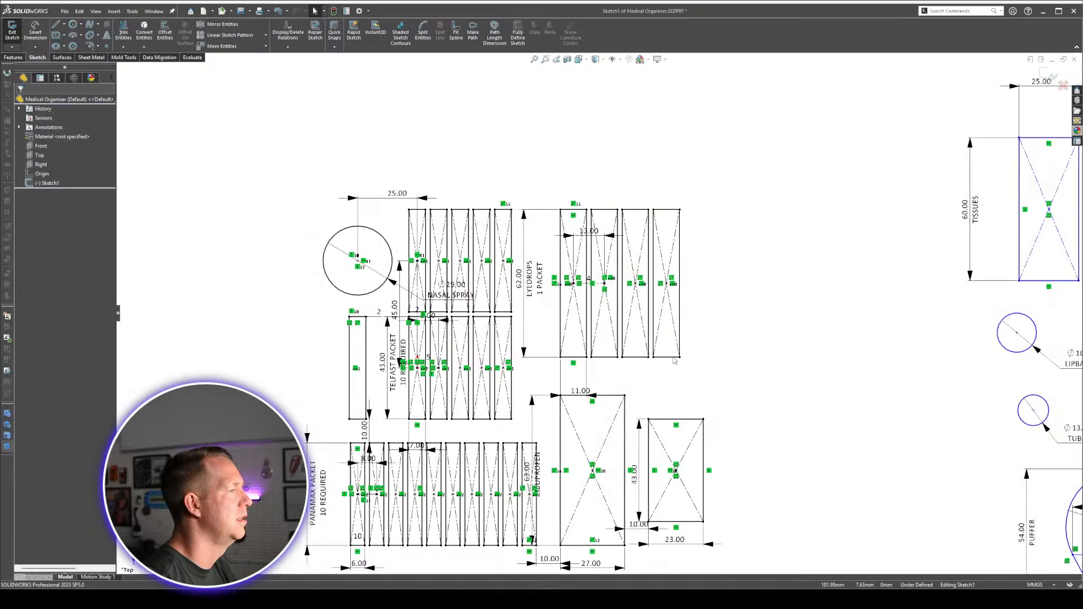
pyautogui.scroll(2, 593, 310)
pyautogui.scroll(-2, 523, 414)
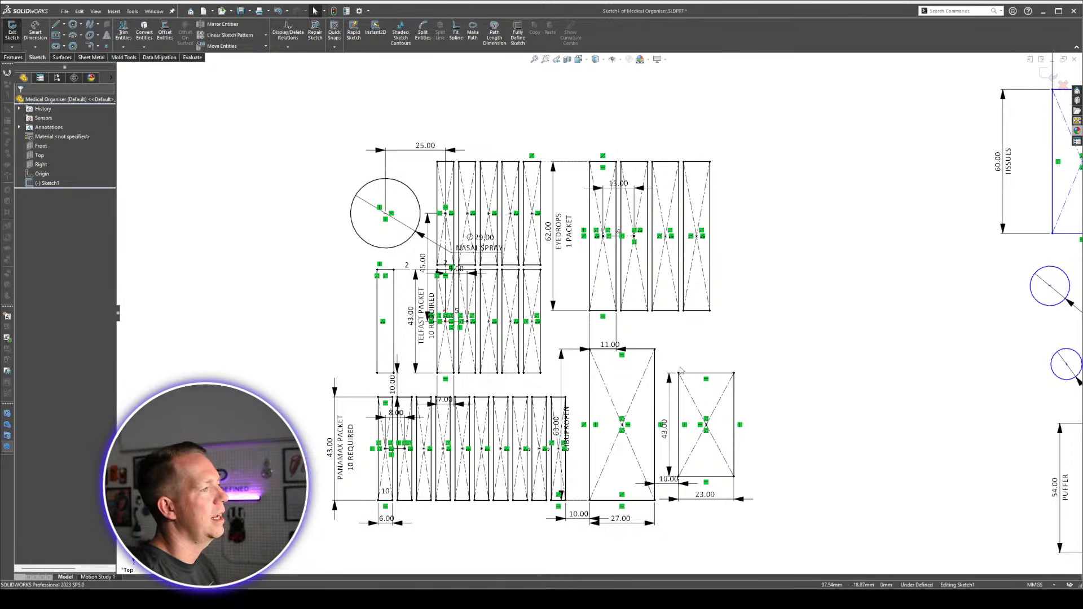
pyautogui.scroll(1, 779, 339)
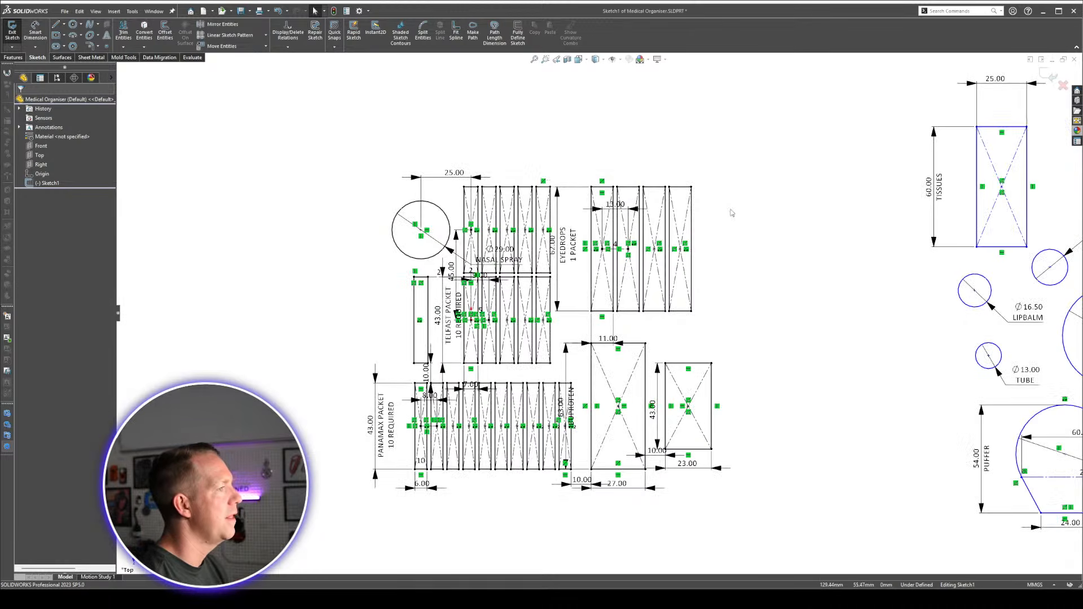
pyautogui.press('r')
pyautogui.click(723, 166)
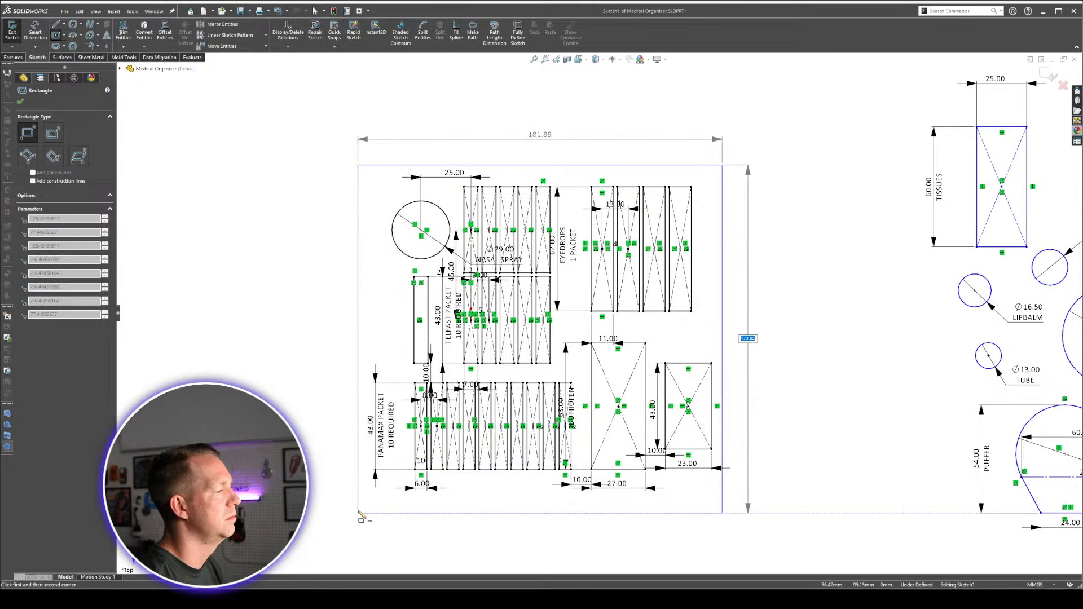
pyautogui.press('Escape')
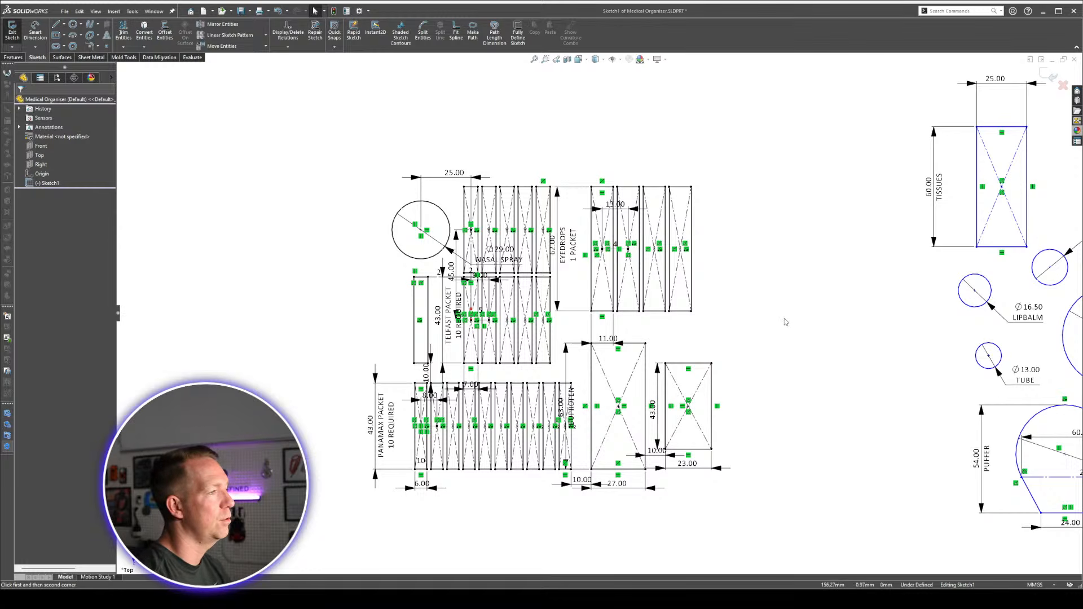
# Sketch a border rectangle about 191 by 165 mm around the regularly used item outlines.
pyautogui.scroll(4, 786, 321)
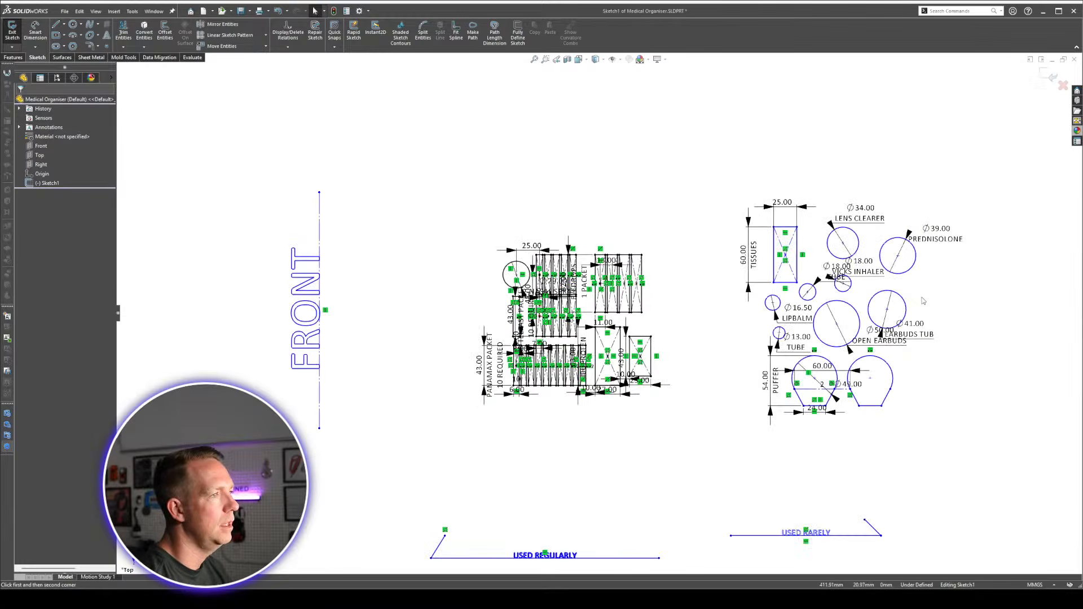
pyautogui.scroll(-2, 924, 299)
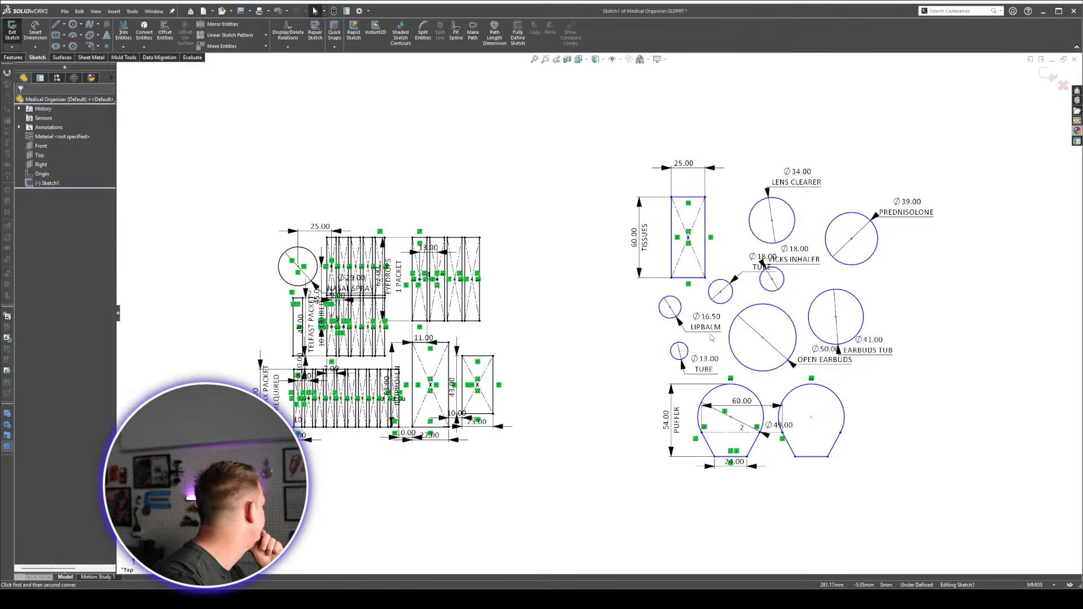
pyautogui.press('Escape')
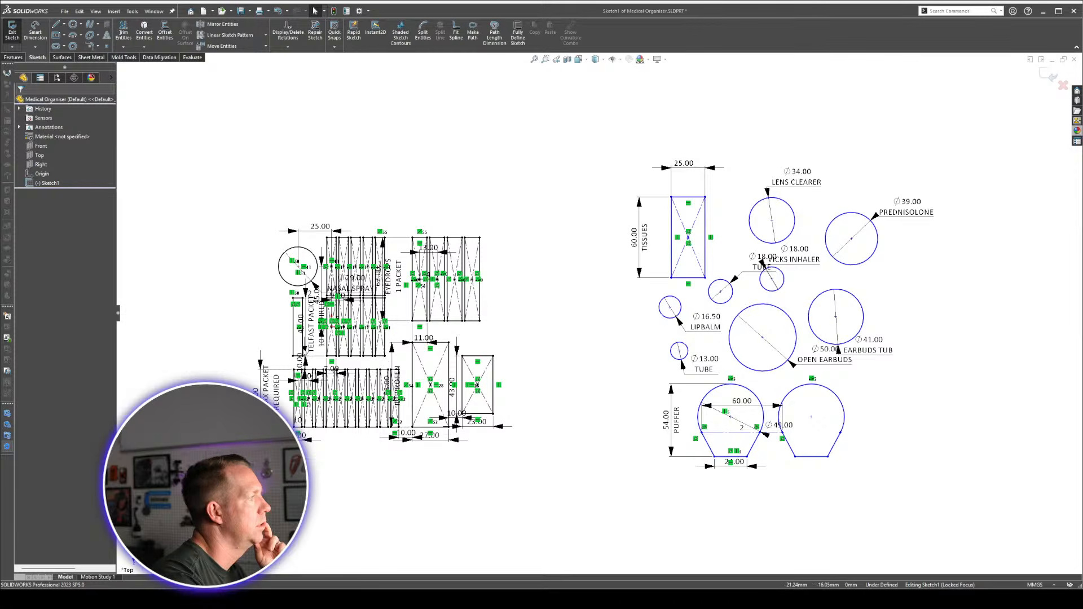
pyautogui.scroll(-2, 232, 356)
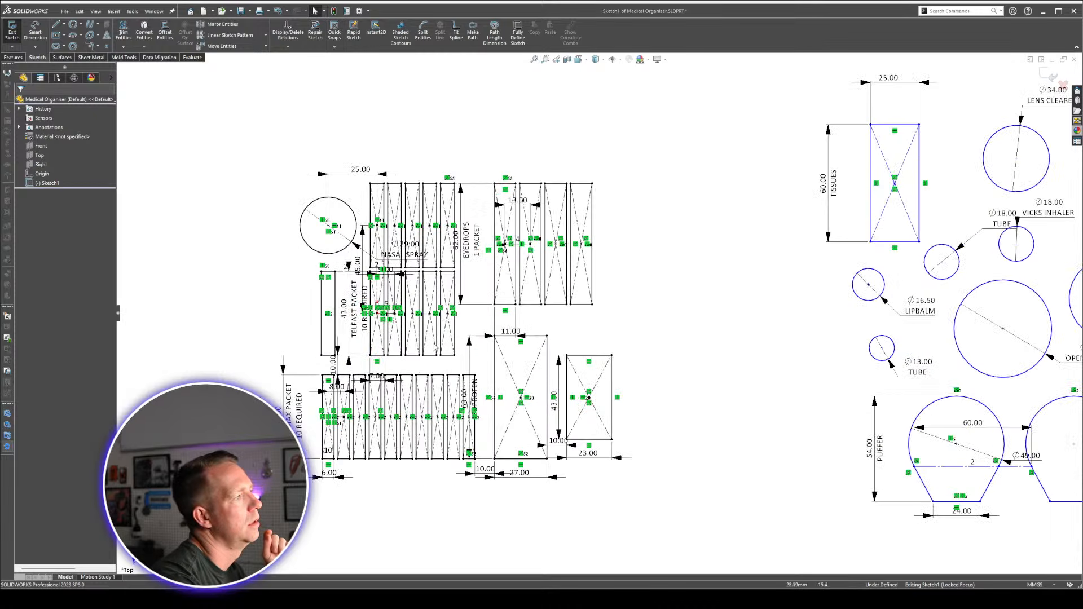
pyautogui.scroll(5, 874, 340)
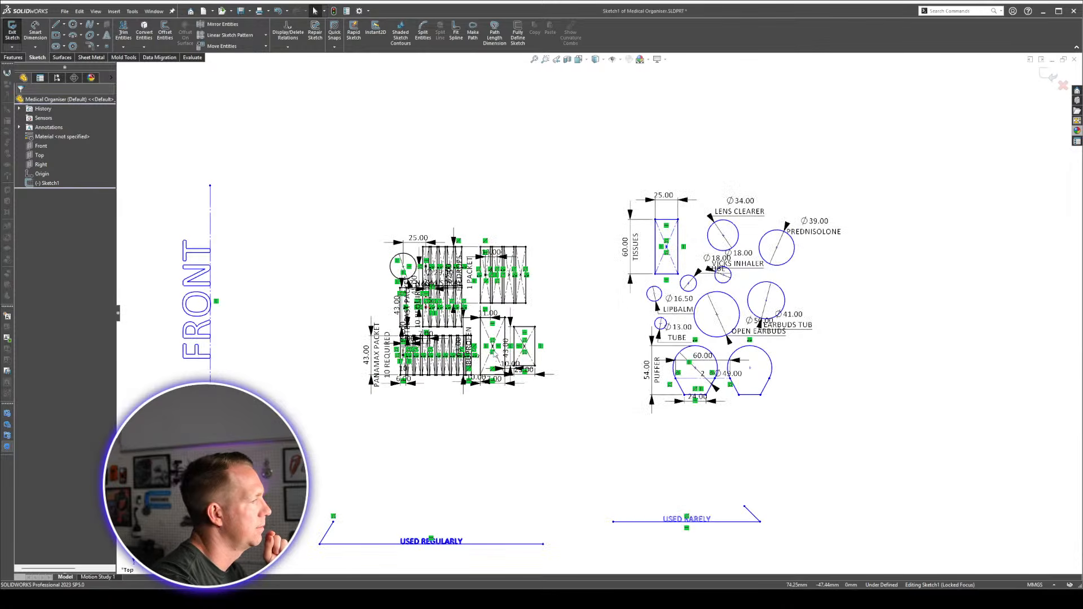
pyautogui.scroll(-3, 493, 341)
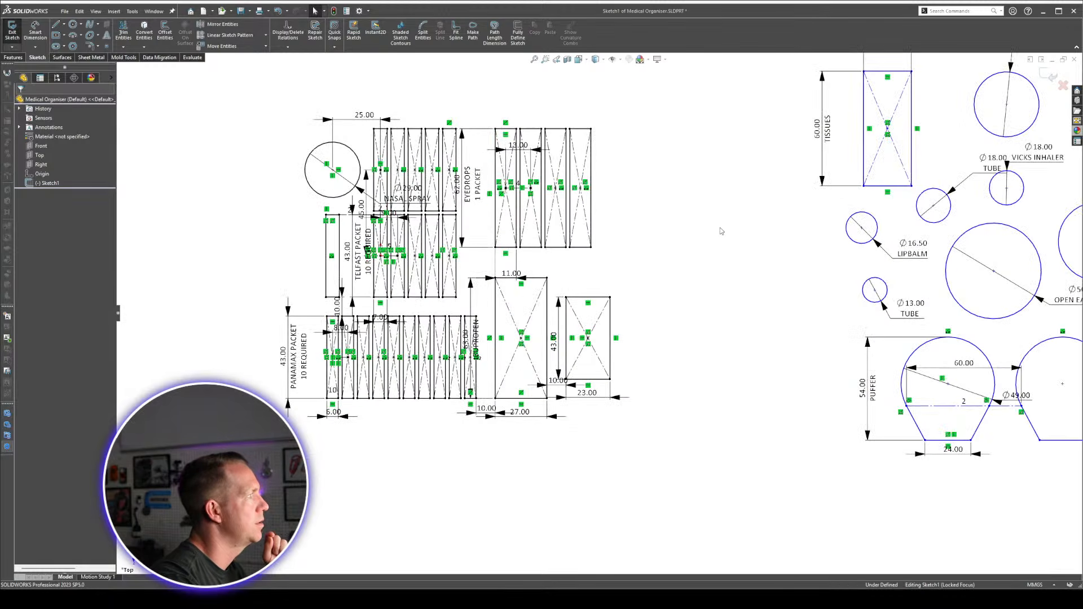
pyautogui.press('r')
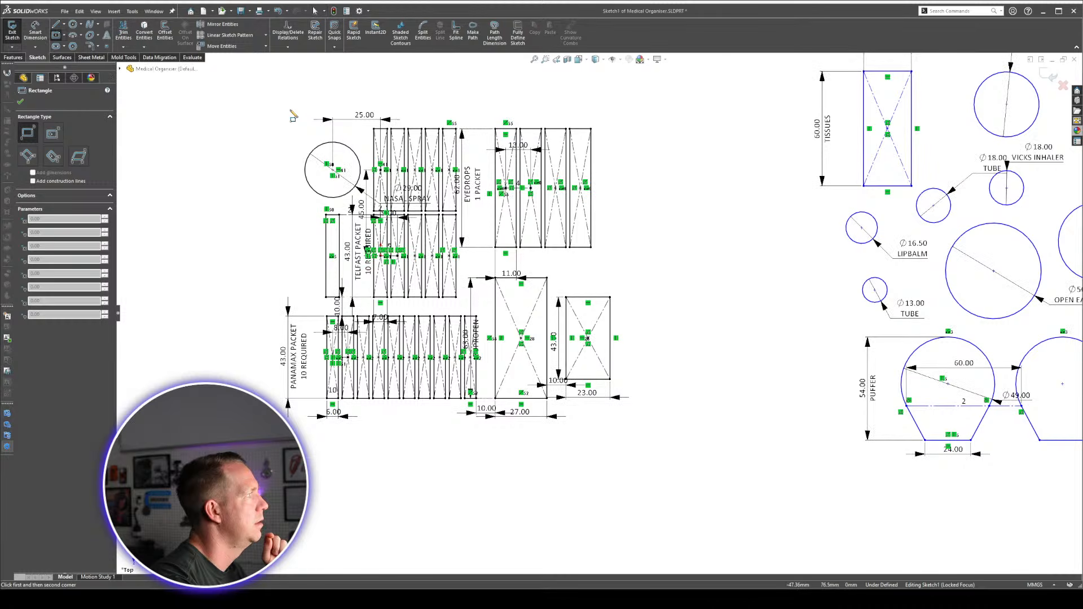
pyautogui.click(290, 109)
pyautogui.click(655, 426)
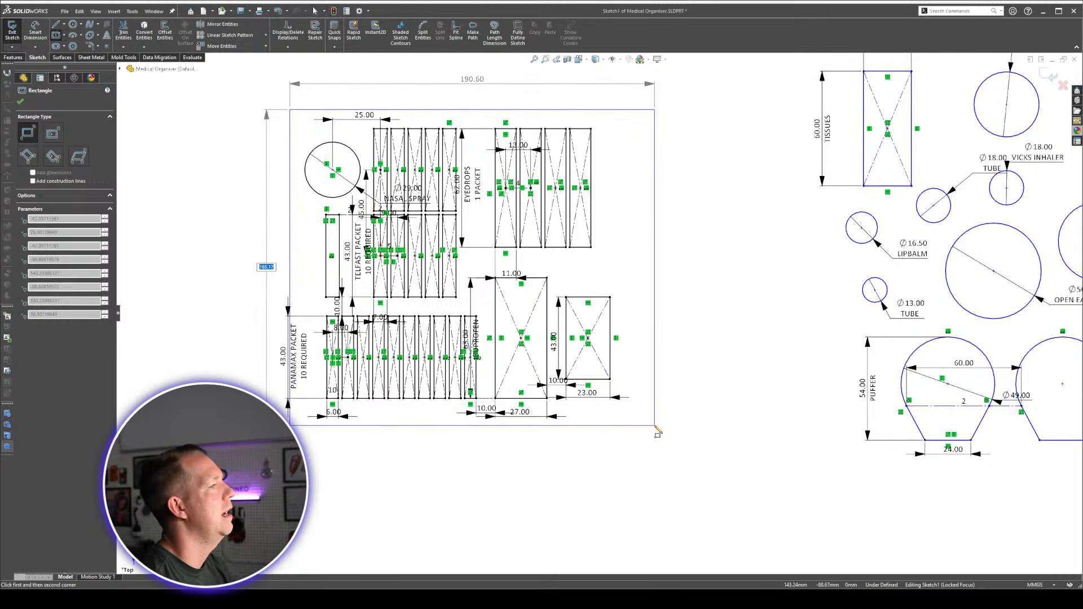
pyautogui.press('Escape')
# Dimension the gap between the right edge of the 23 by 43 mm rectangle and the border's right edge as 6 mm.
pyautogui.moveTo(612, 281); pyautogui.dragTo(610, 215, button='right')
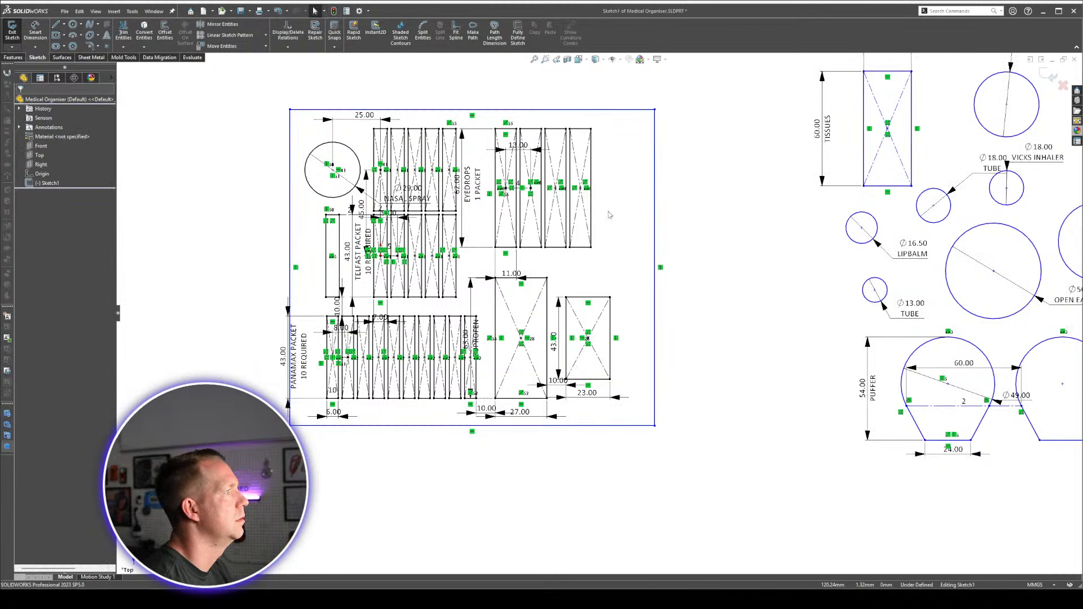
pyautogui.click(610, 332)
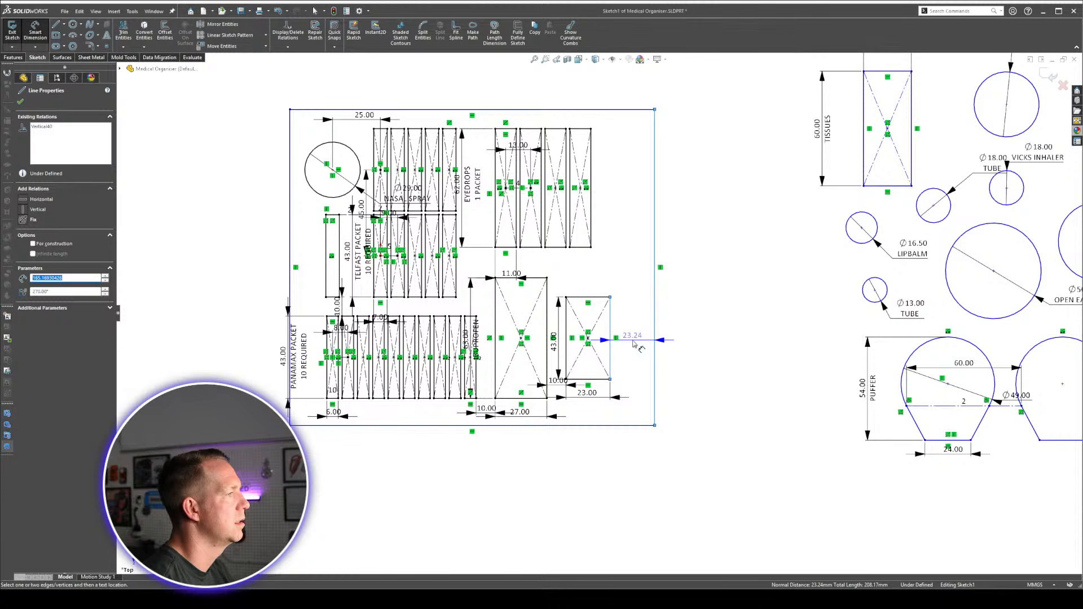
pyautogui.click(633, 342)
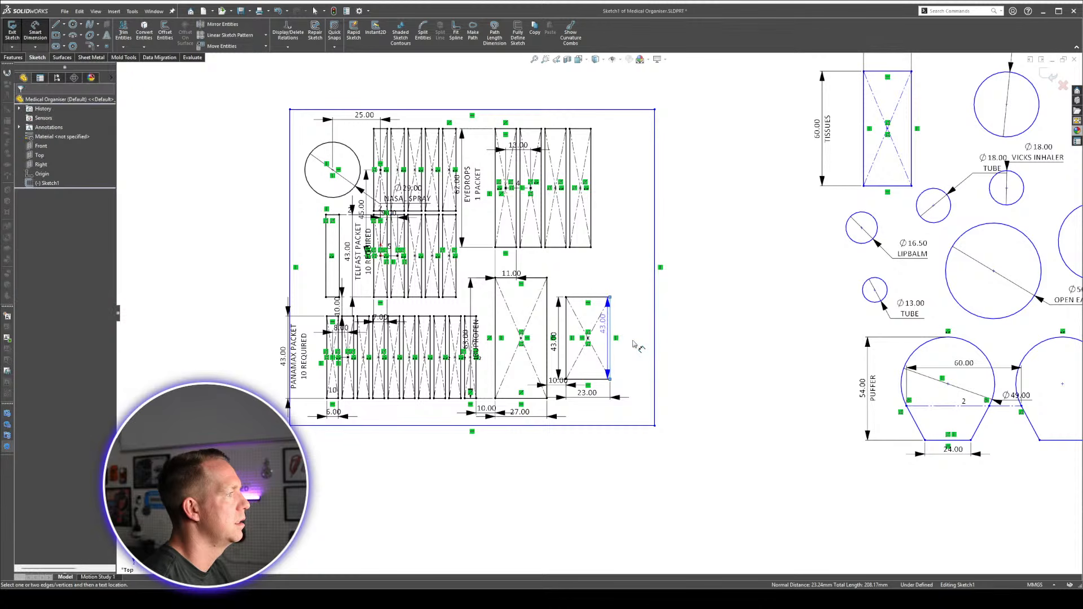
pyautogui.click(655, 349)
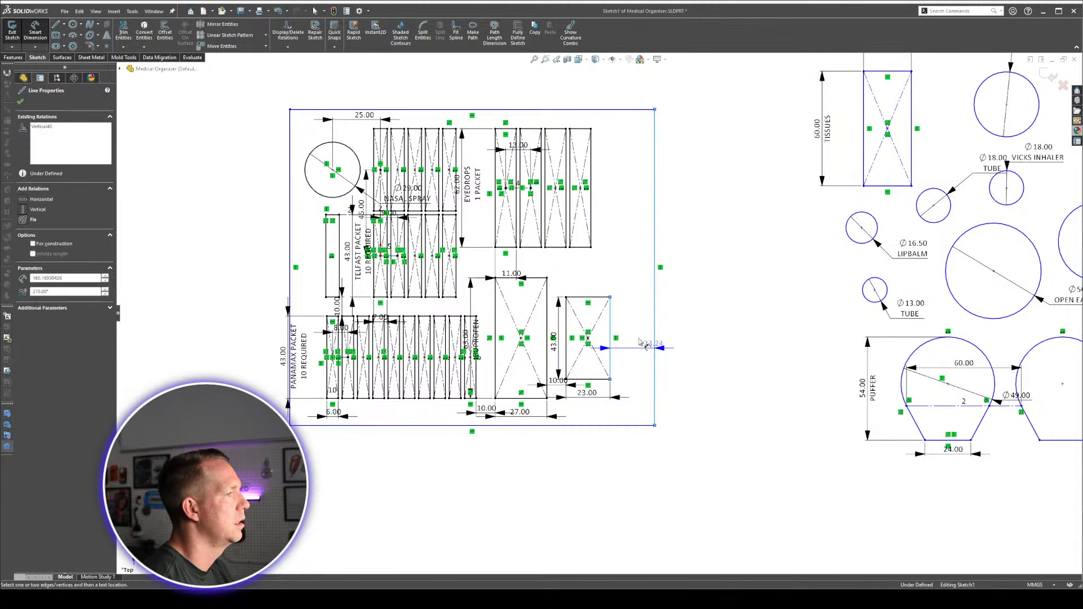
pyautogui.click(716, 255)
pyautogui.press('Return')
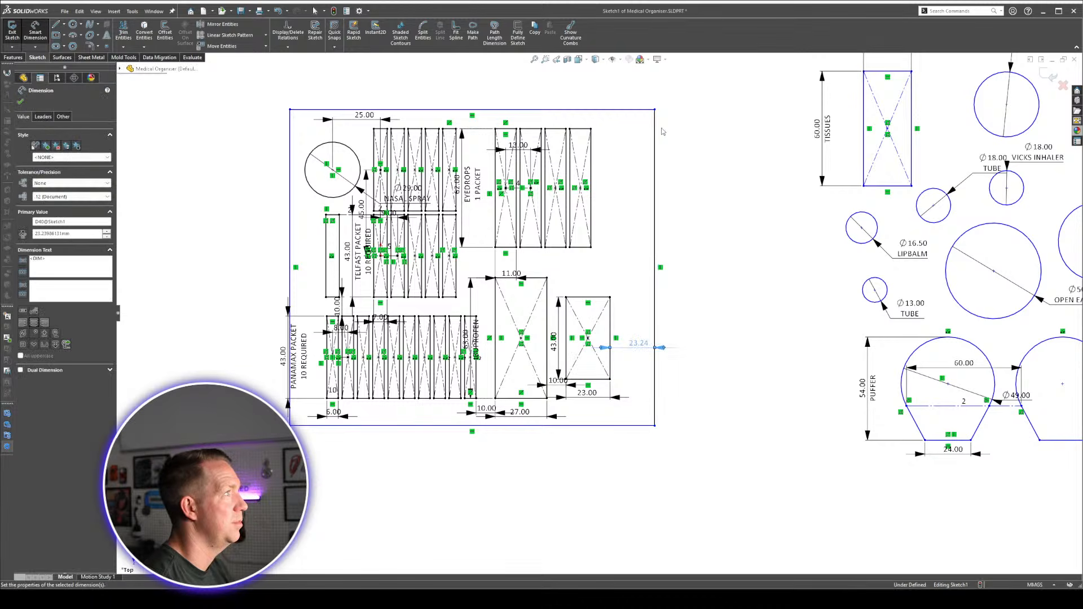
# Dimension the gap between the top edge of the last Eyedrops rectangle and the border's top edge as 6 mm.
pyautogui.click(579, 129)
pyautogui.click(594, 109)
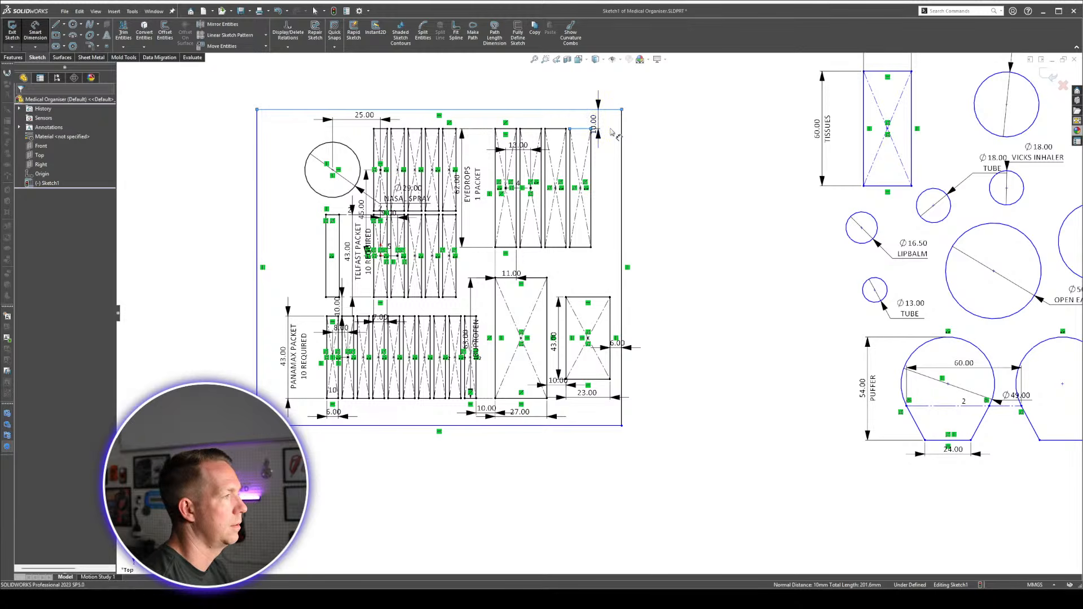
pyautogui.click(611, 132)
pyautogui.press('Return')
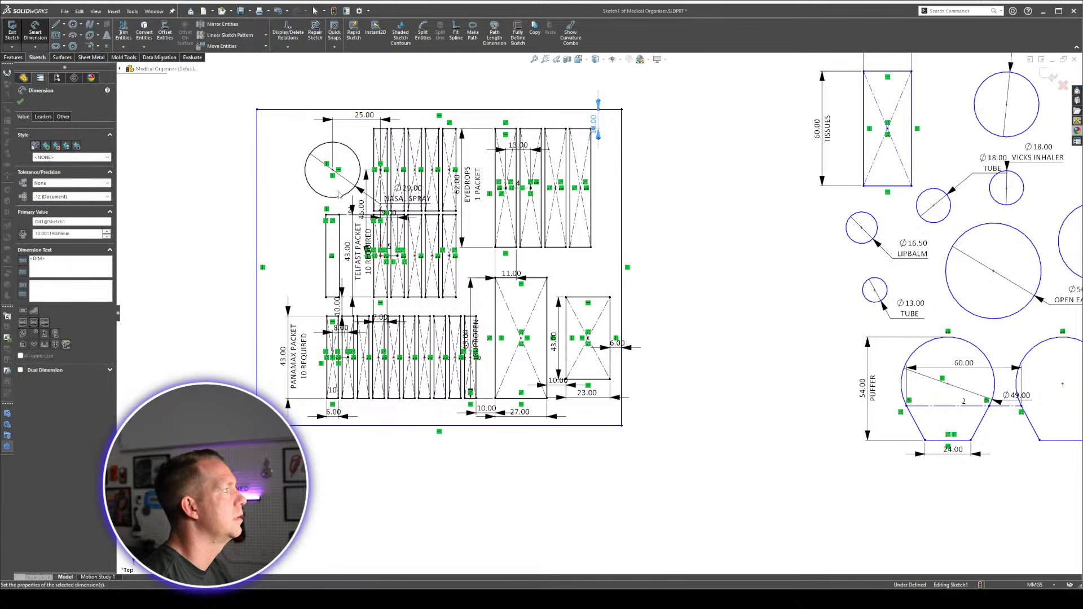
# Dimension the gap between the Nasal Spray circle's outer edge and the border's left edge as 6 mm.
pyautogui.click(257, 190)
pyautogui.click(305, 174)
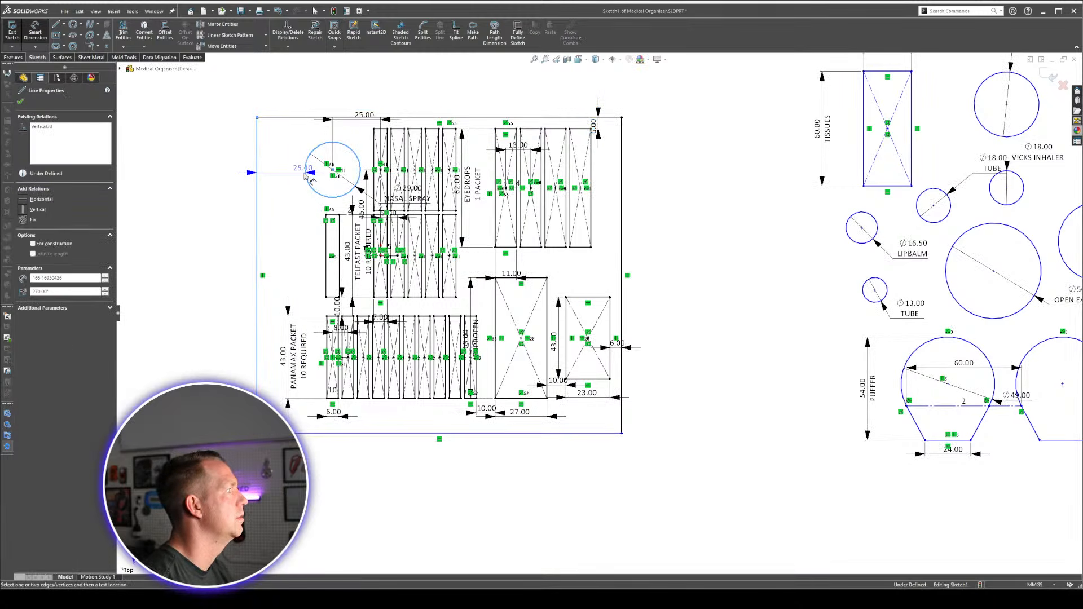
pyautogui.click(289, 172)
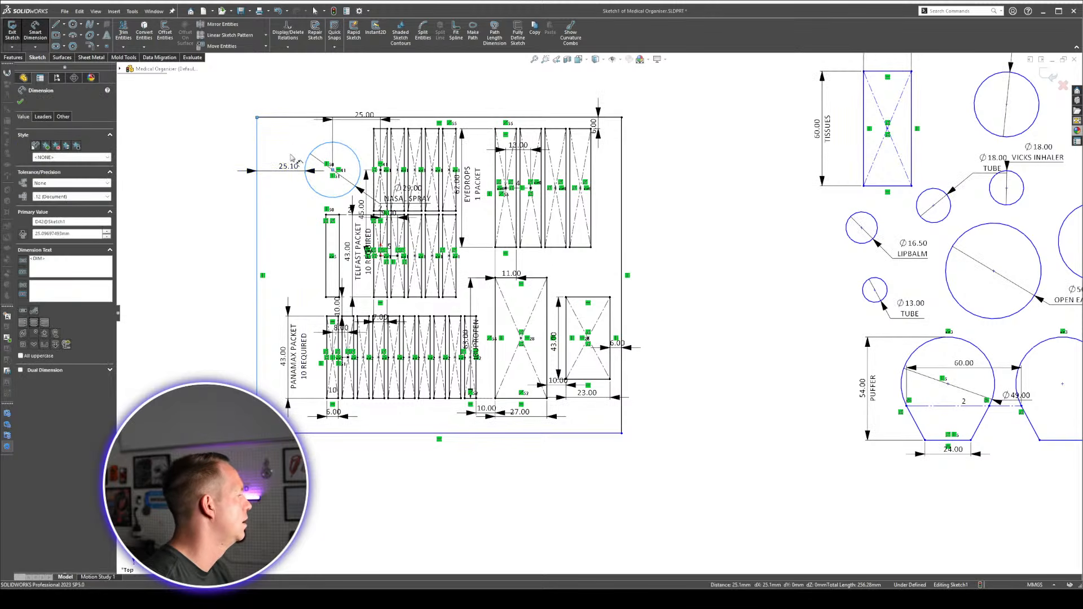
pyautogui.write('6')
pyautogui.press('Return')
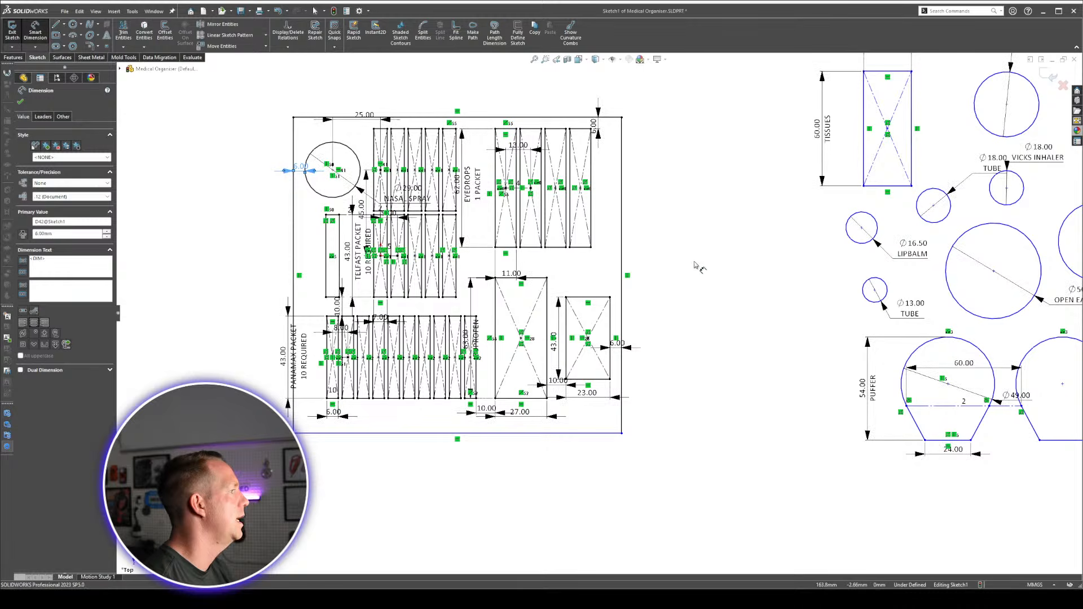
pyautogui.click(697, 267)
# Dimension the gap between the bottom edge of the second Panamax rectangle and the border's bottom edge as 6 mm.
pyautogui.scroll(4, 361, 423)
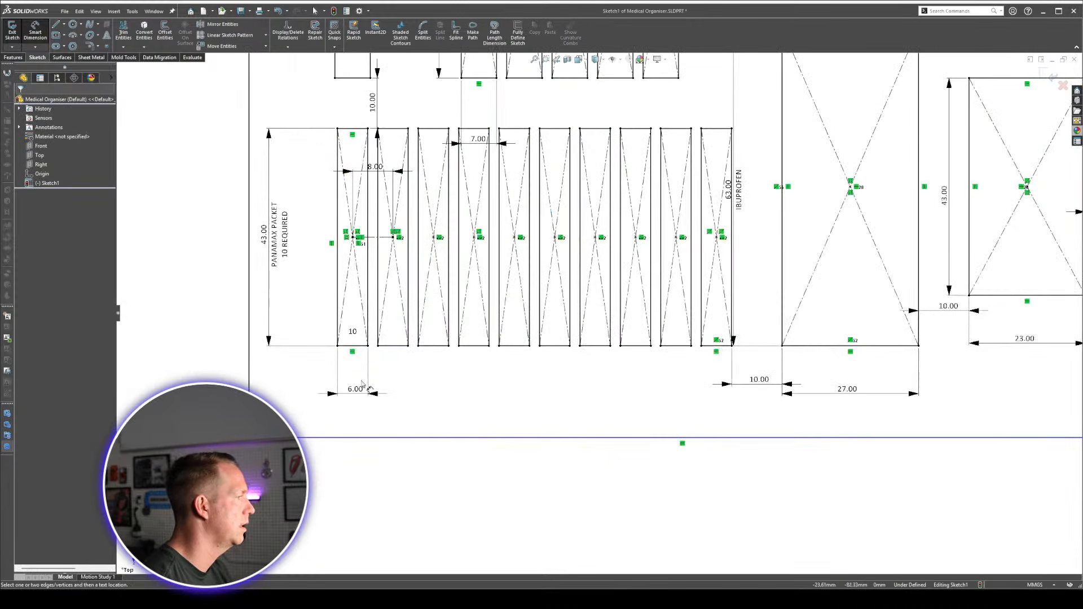
pyautogui.click(391, 348)
pyautogui.click(430, 437)
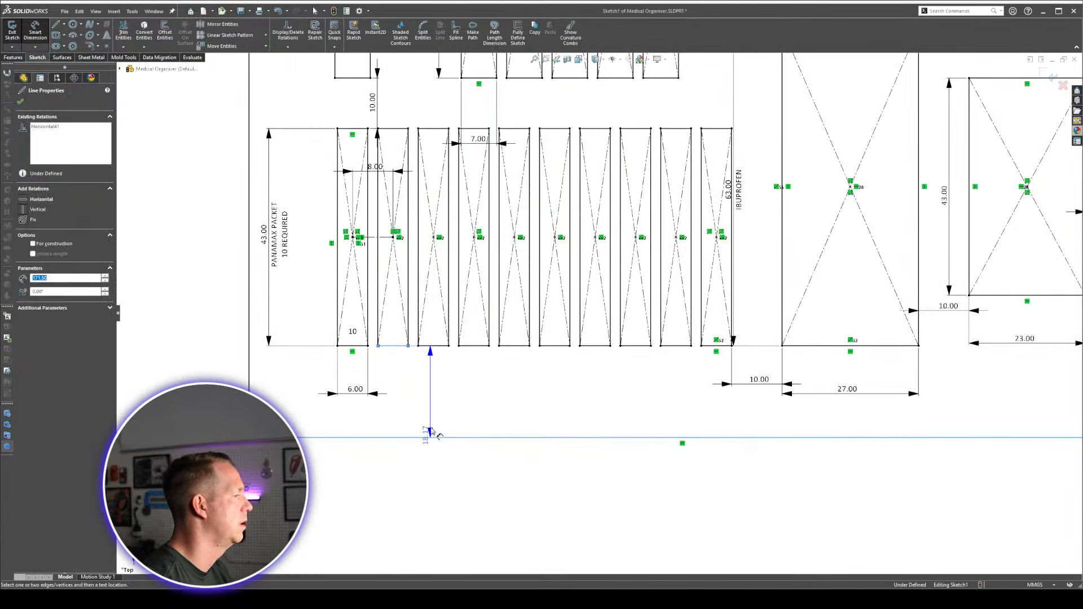
pyautogui.click(499, 400)
pyautogui.write('6')
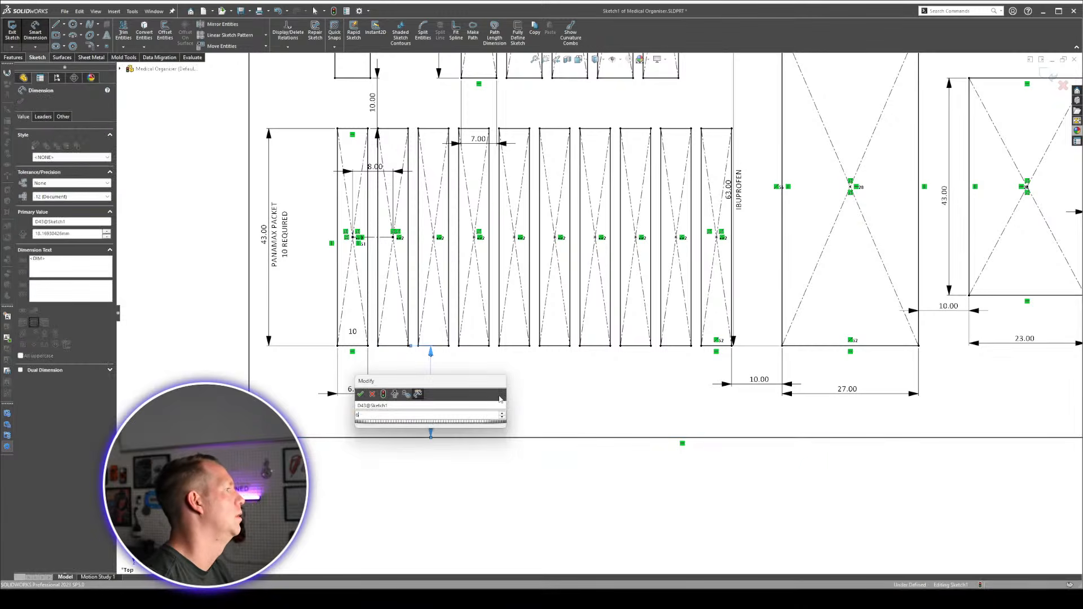
pyautogui.press('Return')
pyautogui.scroll(-3, 767, 201)
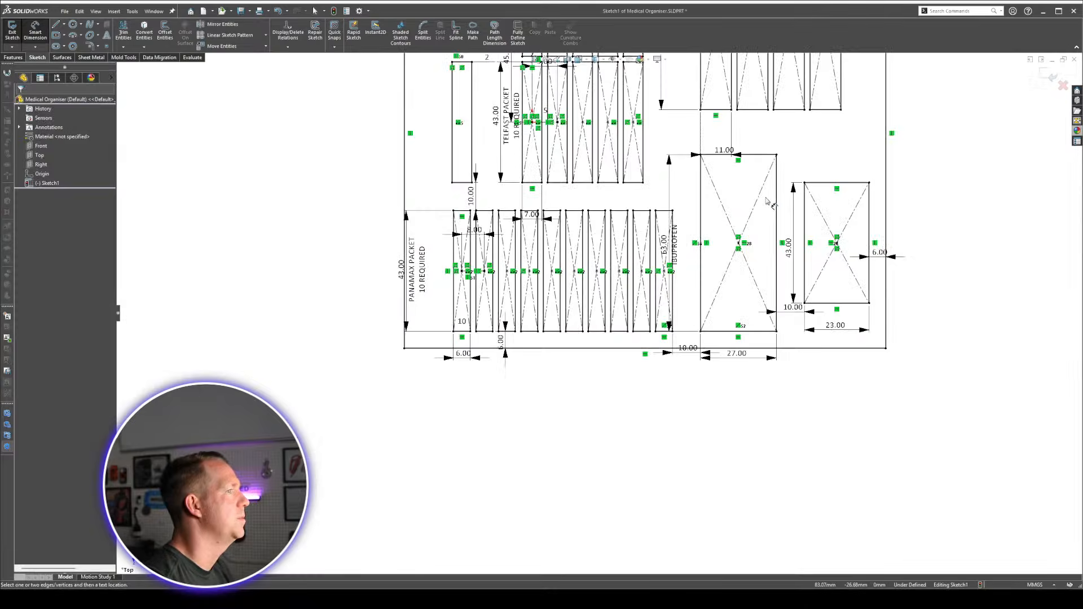
pyautogui.scroll(-3, 767, 201)
pyautogui.scroll(1, 769, 198)
pyautogui.press('Escape')
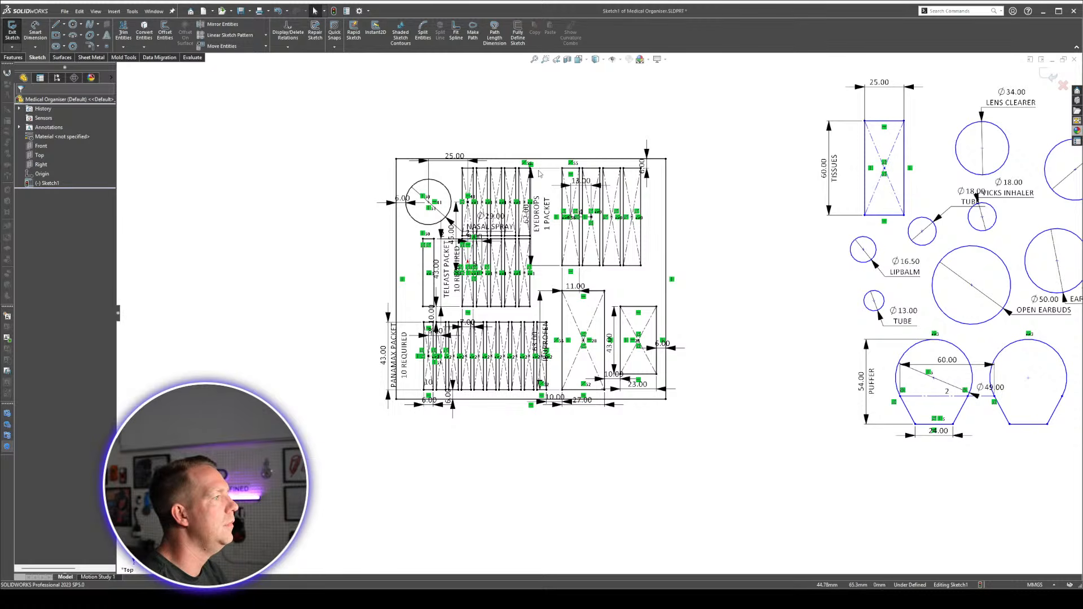
# Examine the layout of the regularly used and remaining outlines, highlighting the whole border outline to check its extents.
pyautogui.scroll(-1, 536, 169)
pyautogui.scroll(-1, 522, 135)
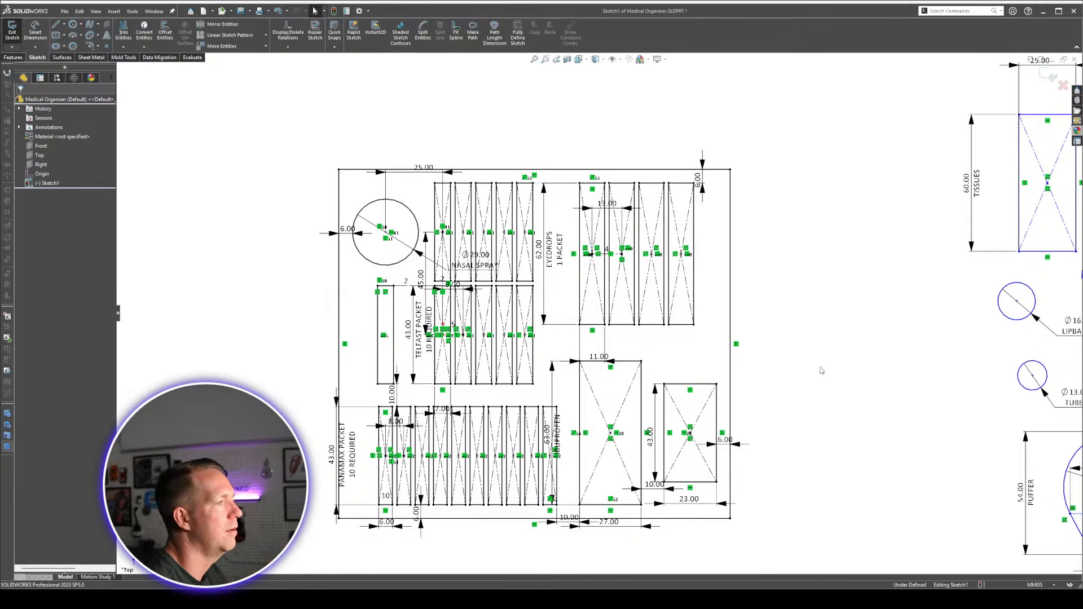
pyautogui.press('z')
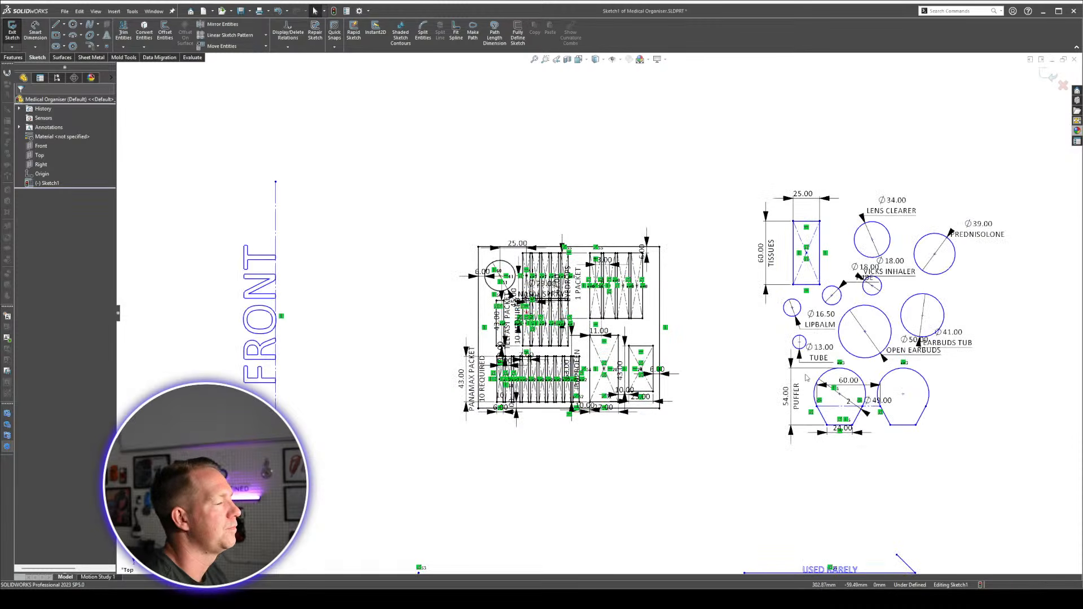
pyautogui.scroll(1, 672, 303)
pyautogui.scroll(-1, 672, 302)
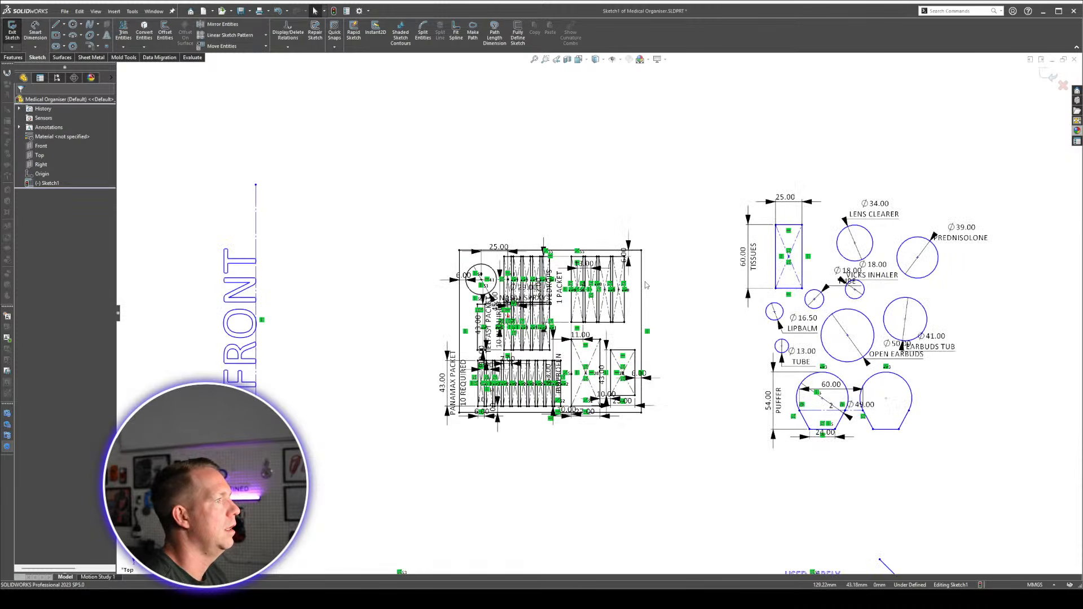
pyautogui.rightClick(643, 276)
pyautogui.click(667, 282)
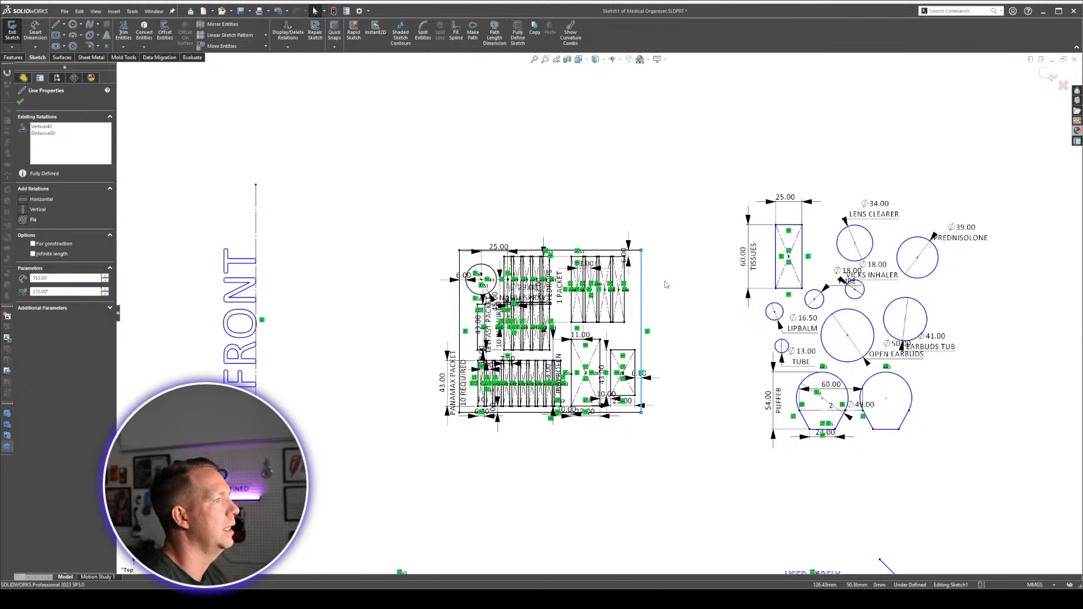
pyautogui.scroll(-2, 677, 305)
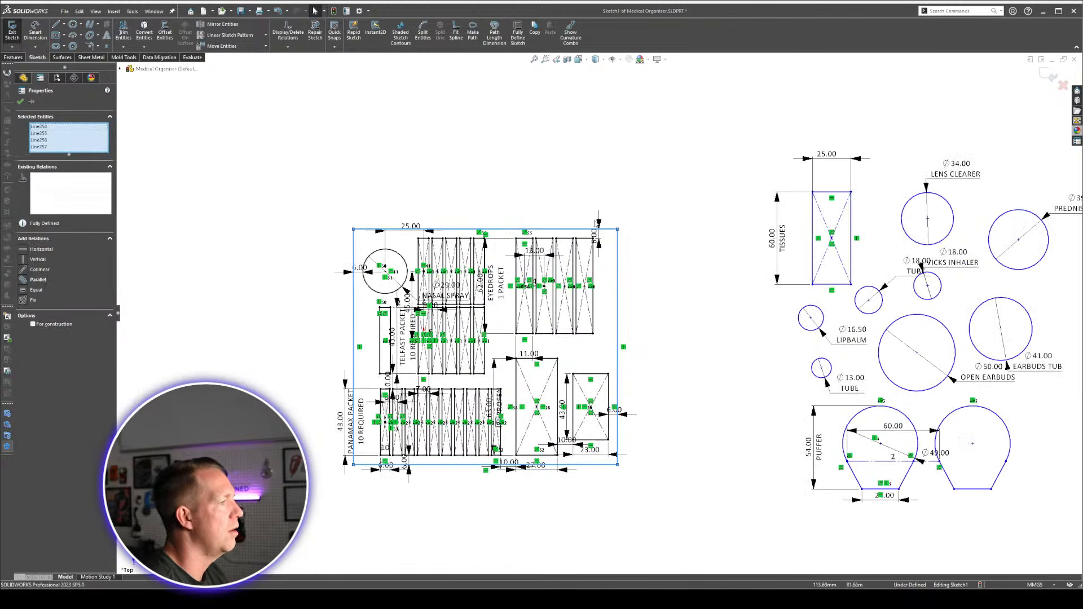
pyautogui.press('Escape')
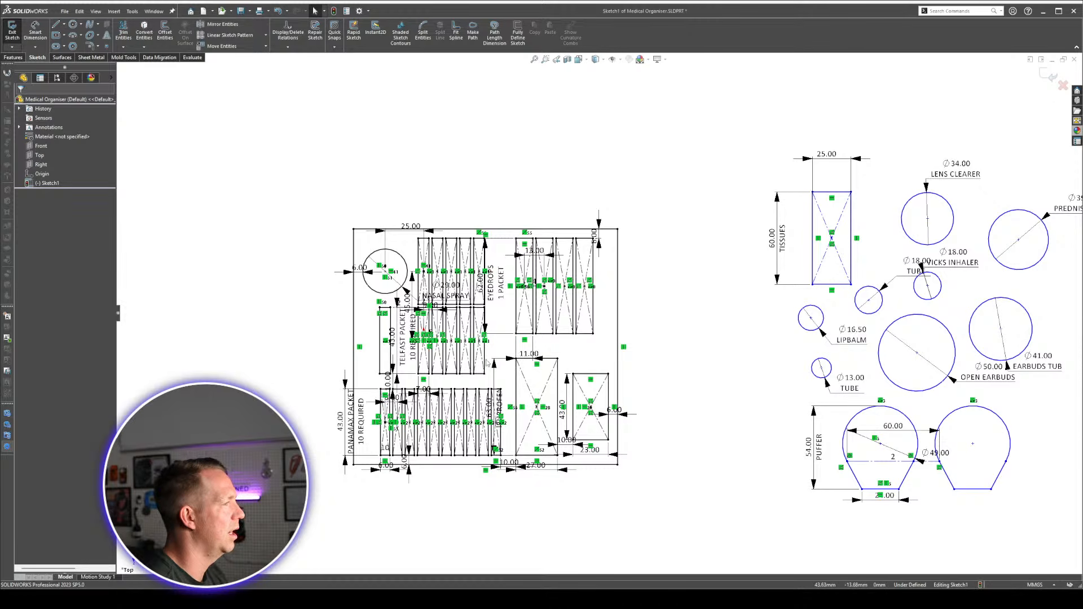
# Try deleting the relation between the Nasal Spray circle's centre and the first Panamax rectangle, and undo the deletion.
pyautogui.scroll(-2, 520, 366)
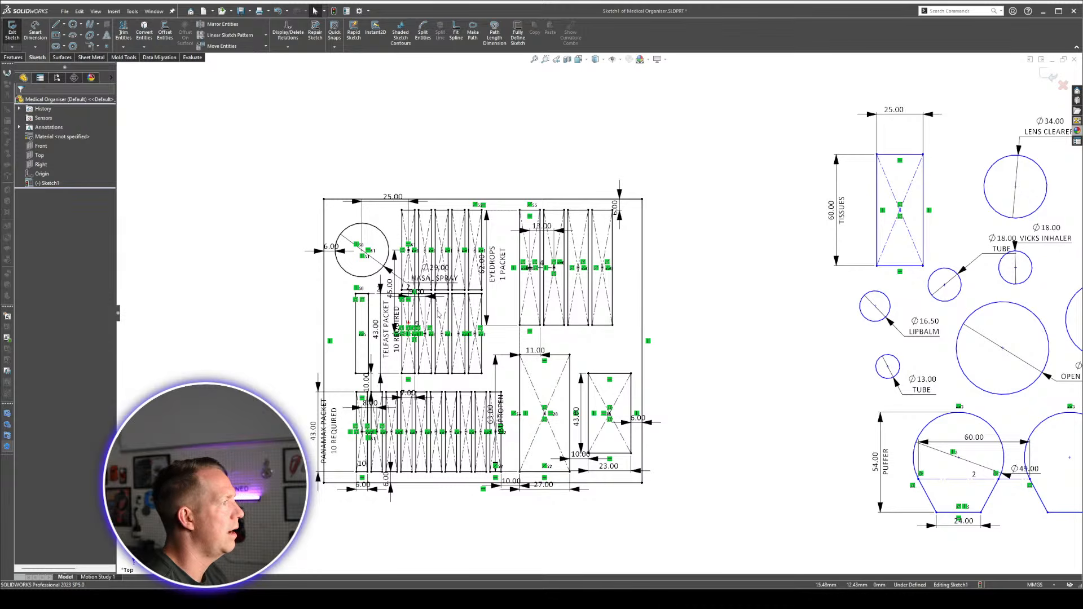
pyautogui.scroll(-1, 395, 318)
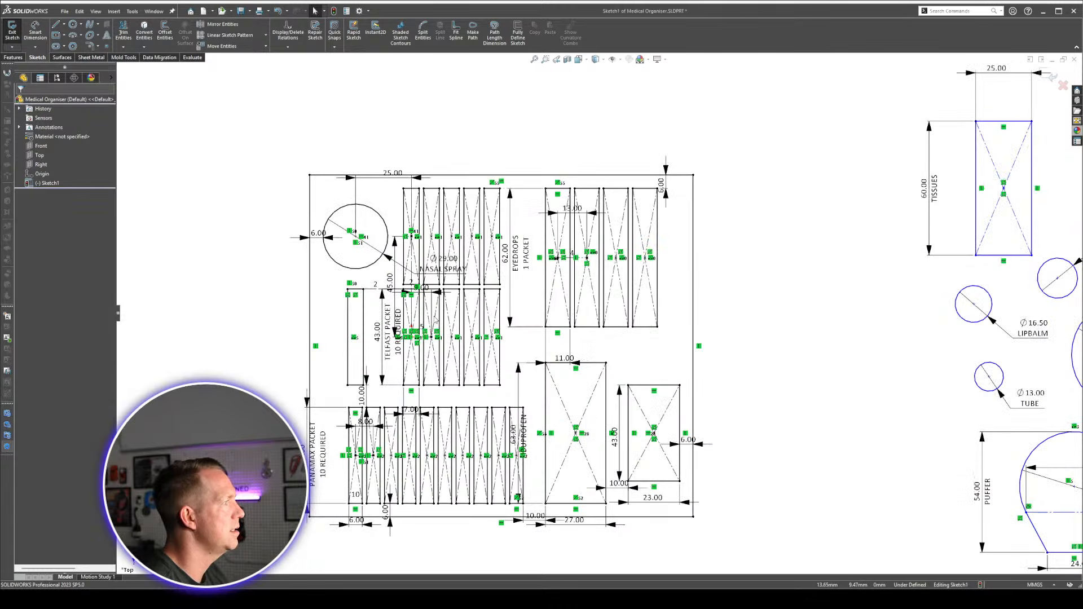
pyautogui.click(356, 243)
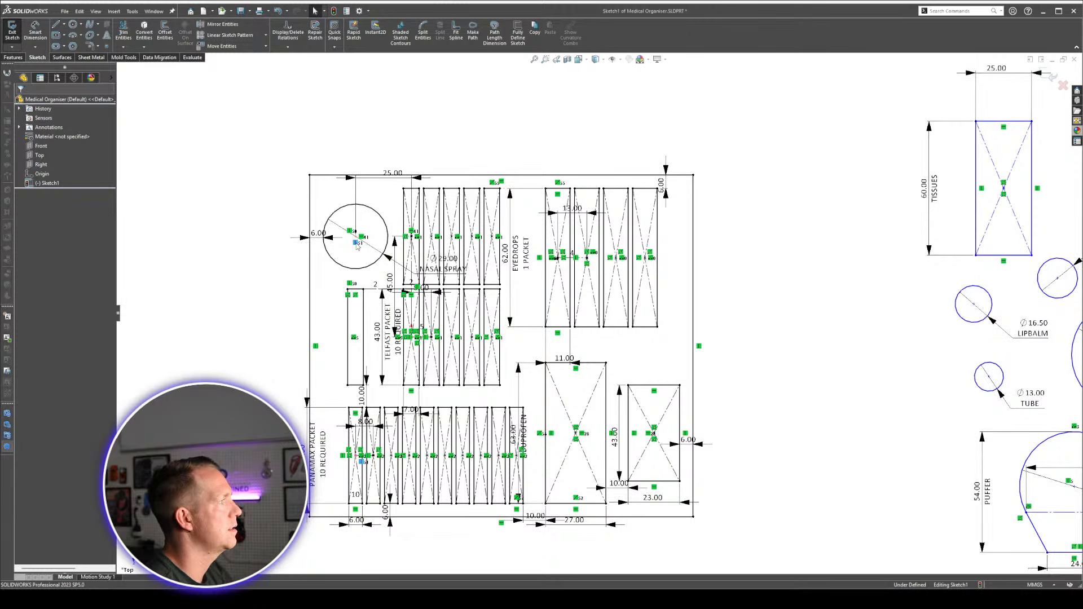
pyautogui.press('Delete')
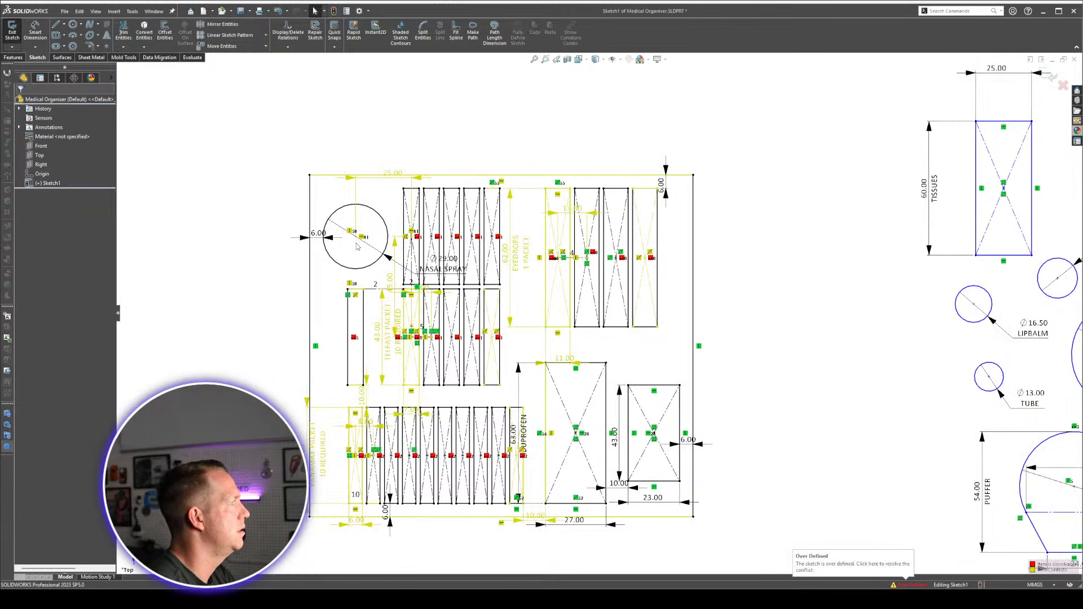
pyautogui.hotkey('ctrl', 'z')
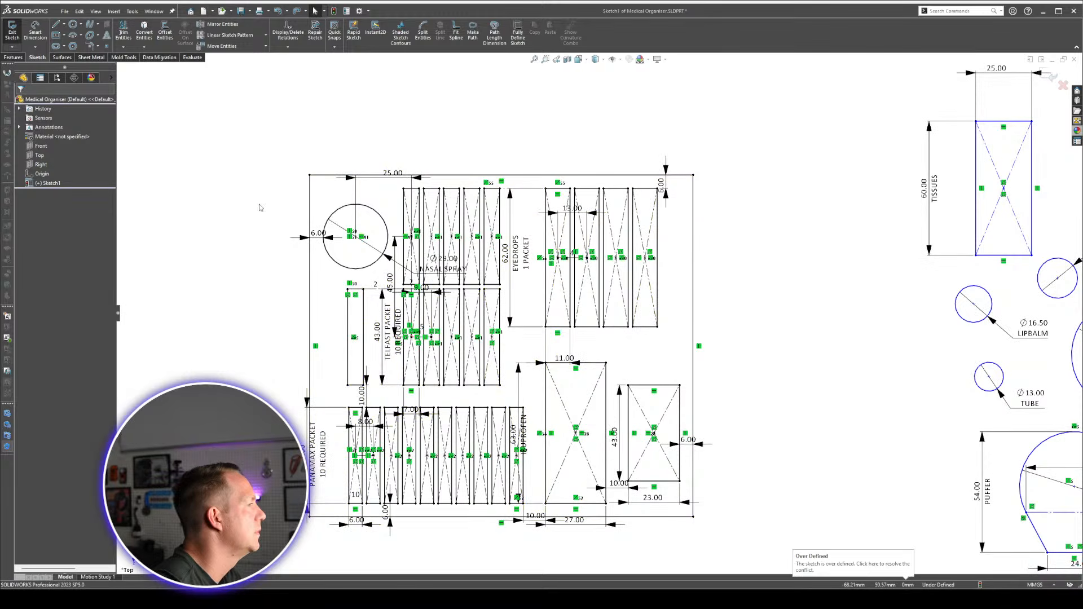
# Delete the relations aligning the Nasal Spray circle's centre with the narrow rectangle and Panamax row, and move the narrow rectangle towards the border's left edge.
pyautogui.click(350, 232)
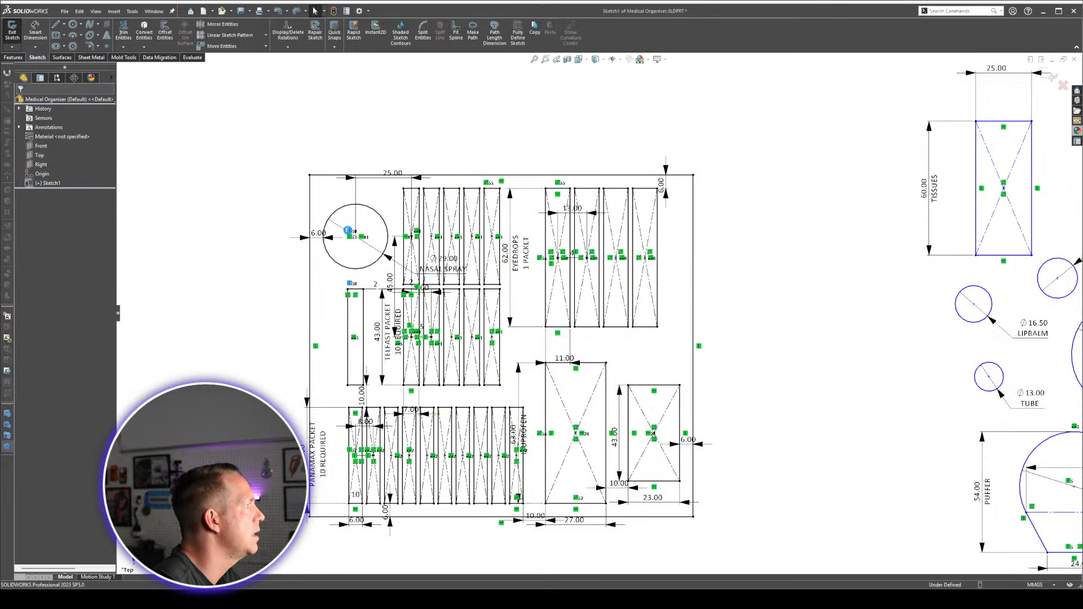
pyautogui.press('Delete')
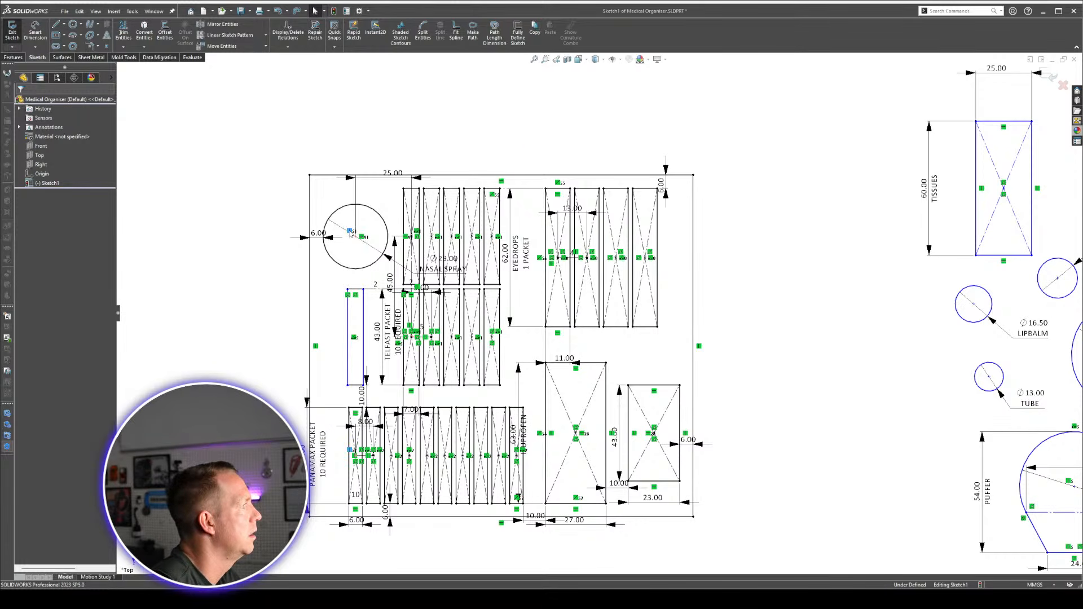
pyautogui.click(350, 230)
pyautogui.press('Delete')
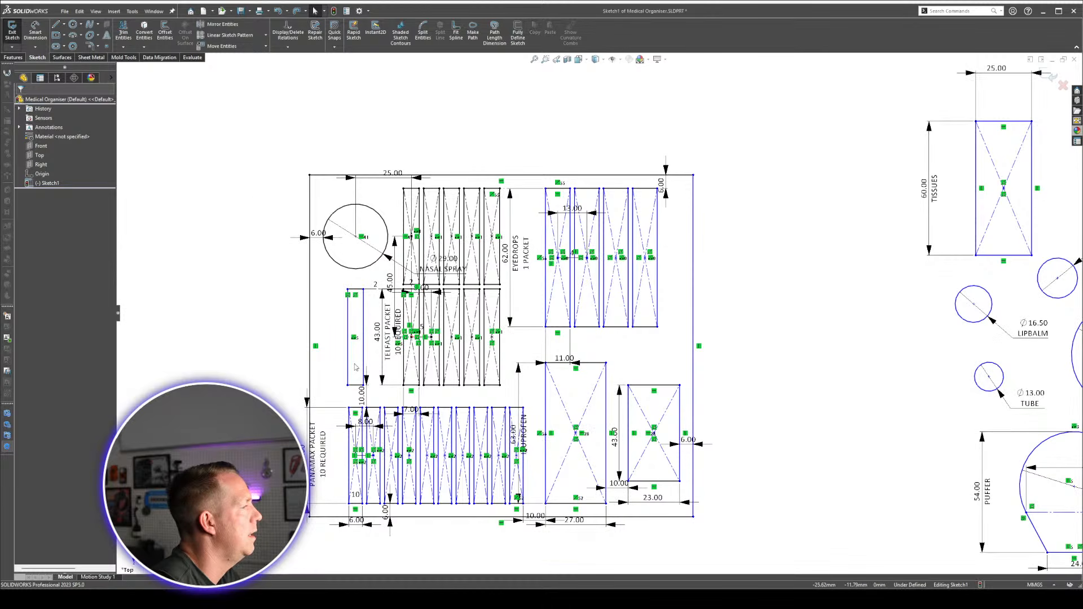
pyautogui.click(348, 292)
pyautogui.moveTo(339, 292); pyautogui.dragTo(330, 291)
# Drag the upper-left corner of the first Eyedrops rectangle slightly to test which outlines move with it.
pyautogui.click(547, 163)
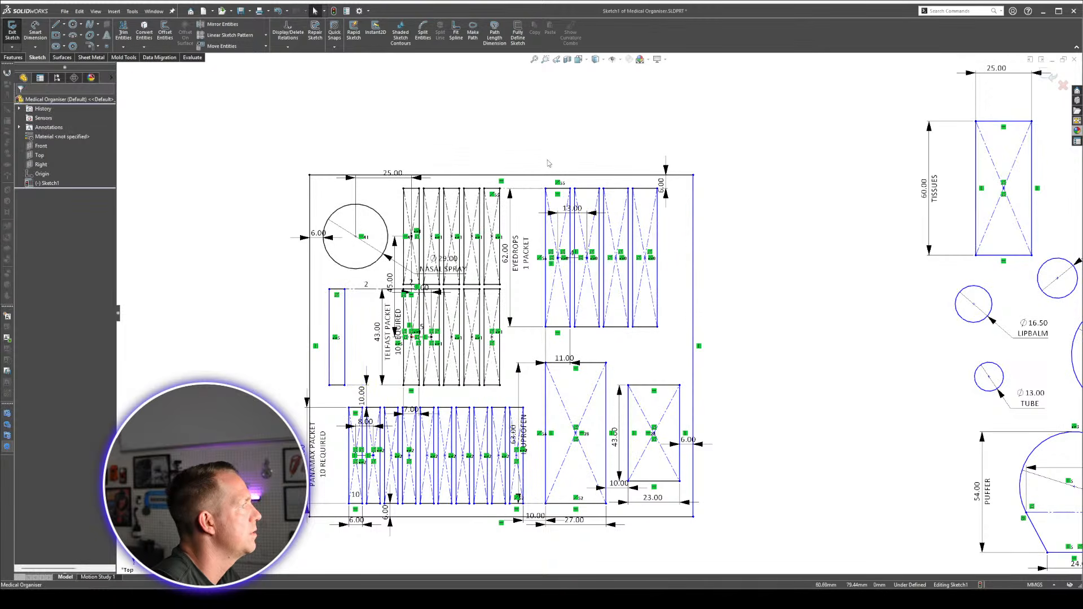
pyautogui.click(545, 189)
pyautogui.moveTo(531, 194); pyautogui.dragTo(478, 121)
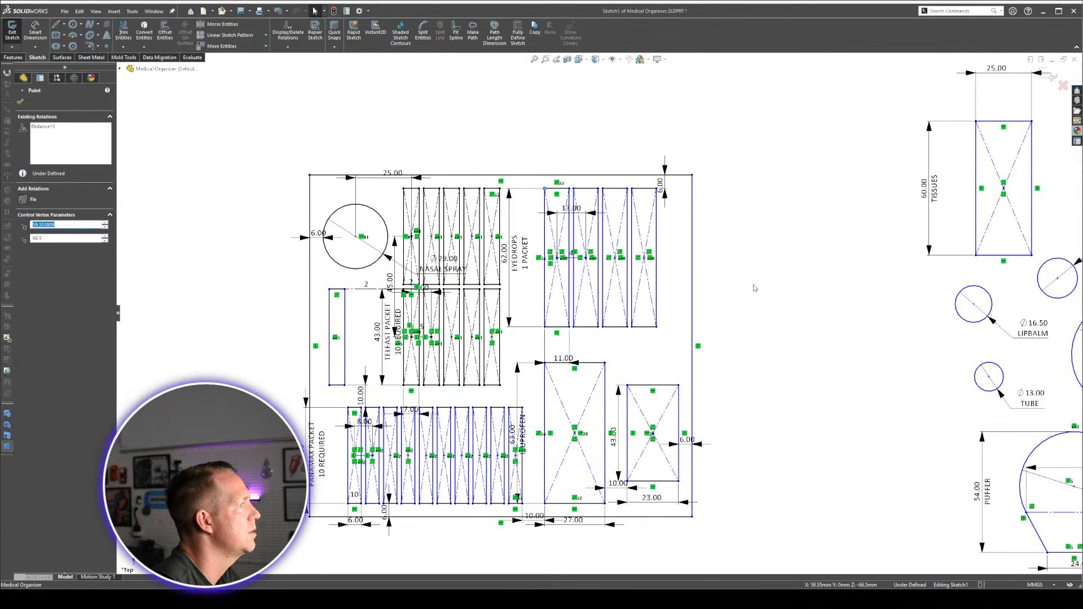
pyautogui.click(719, 321)
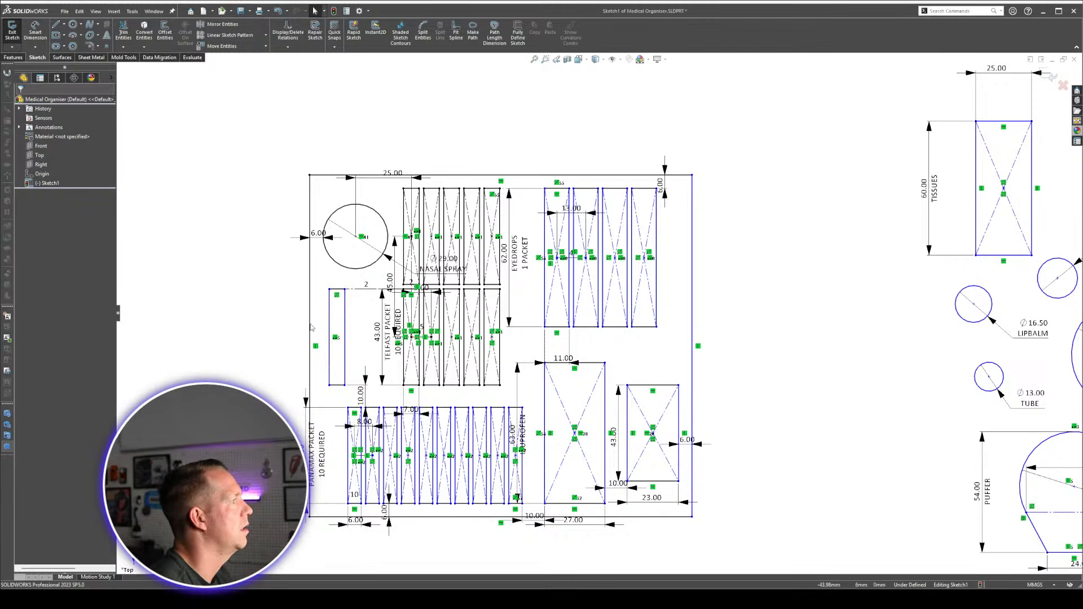
# Dimension the horizontal distance from the narrow rectangle's left edge to the Nasal Spray circle's centre as 8 mm.
pyautogui.moveTo(270, 299); pyautogui.dragTo(344, 251, button='right')
pyautogui.click(329, 305)
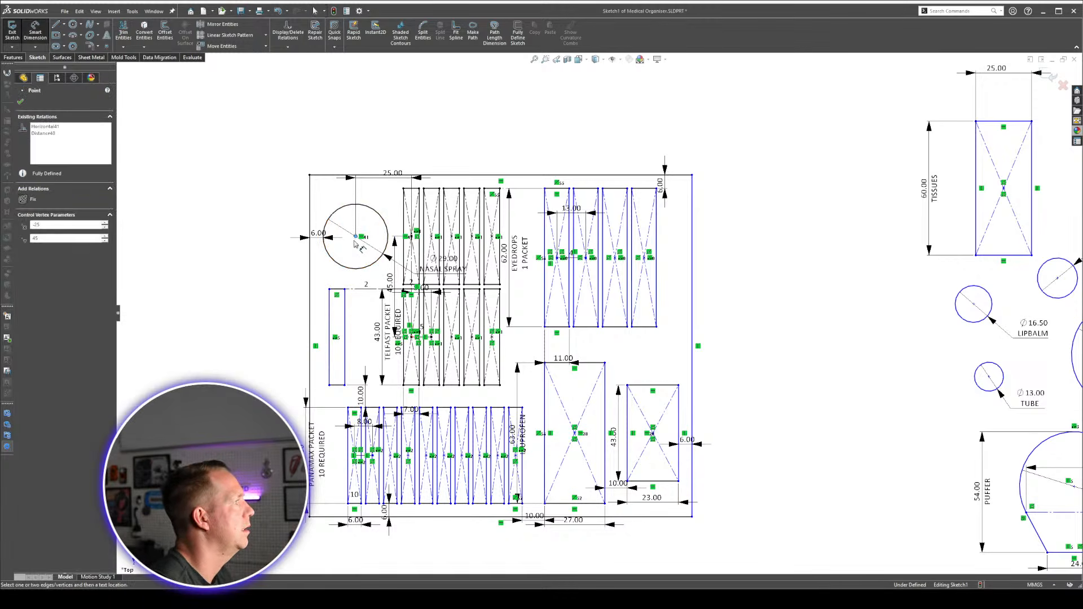
pyautogui.click(332, 276)
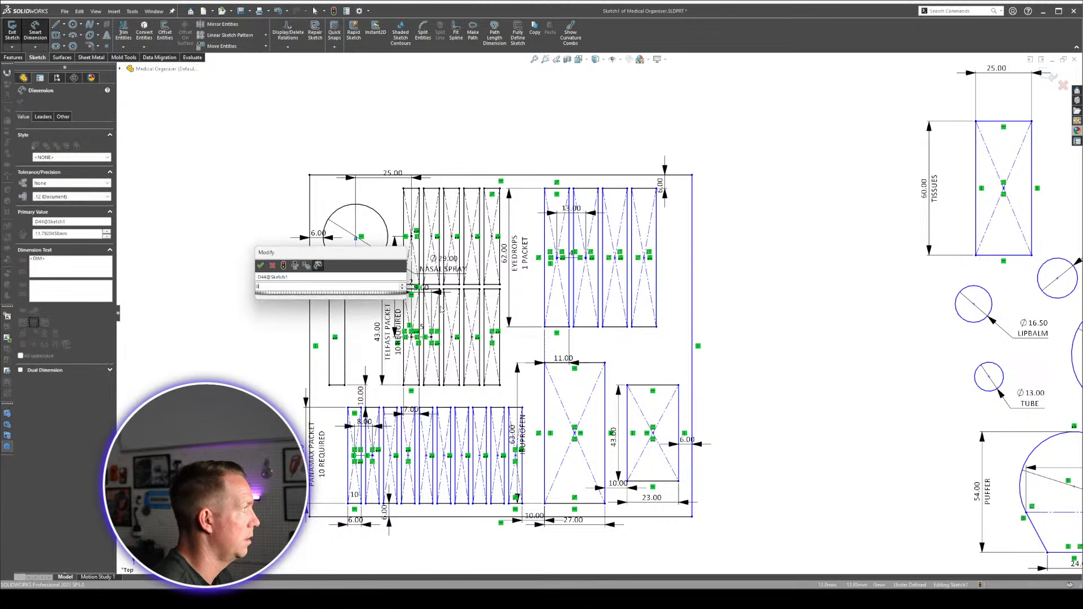
pyautogui.write('8')
pyautogui.press('Return')
pyautogui.press('Escape')
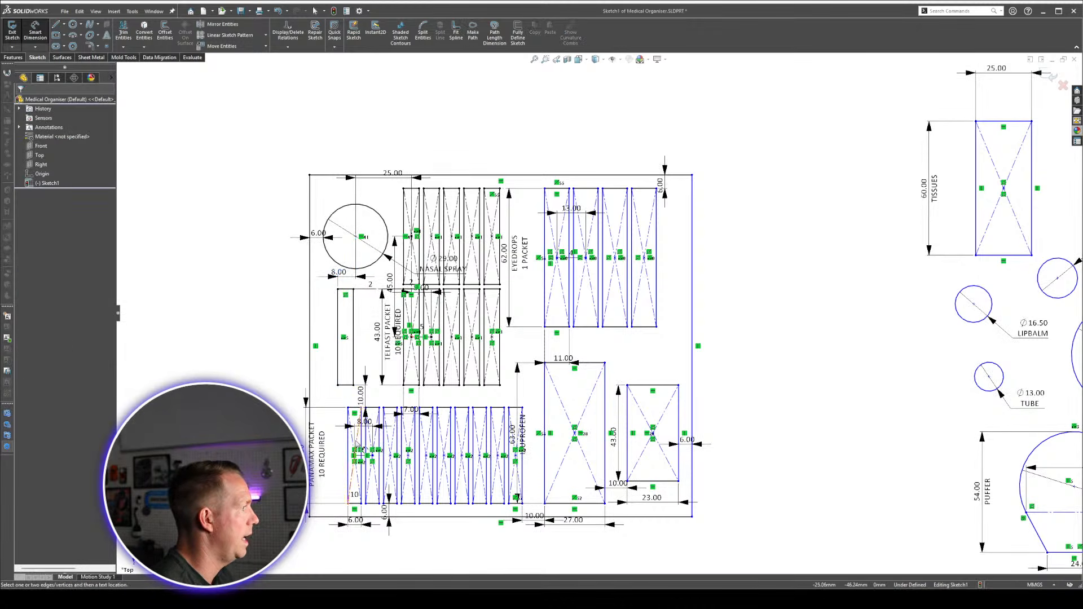
# Make the left edge of the first Panamax rectangle collinear with the left edge of the narrow rectangle above it.
pyautogui.click(337, 356)
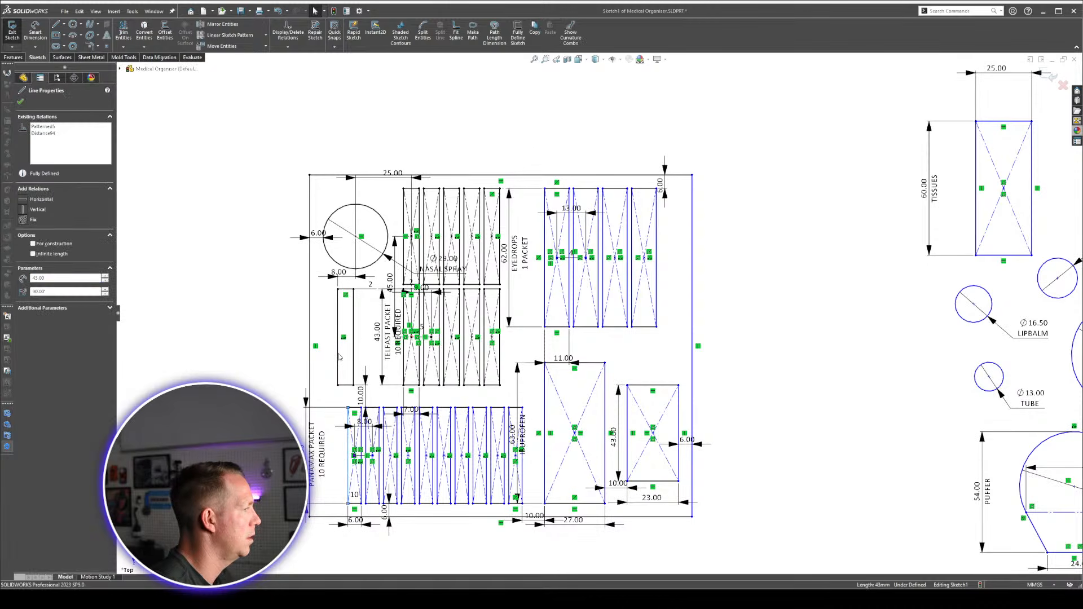
pyautogui.keyDown('ctrl'); pyautogui.click(337, 357); pyautogui.keyUp('ctrl')
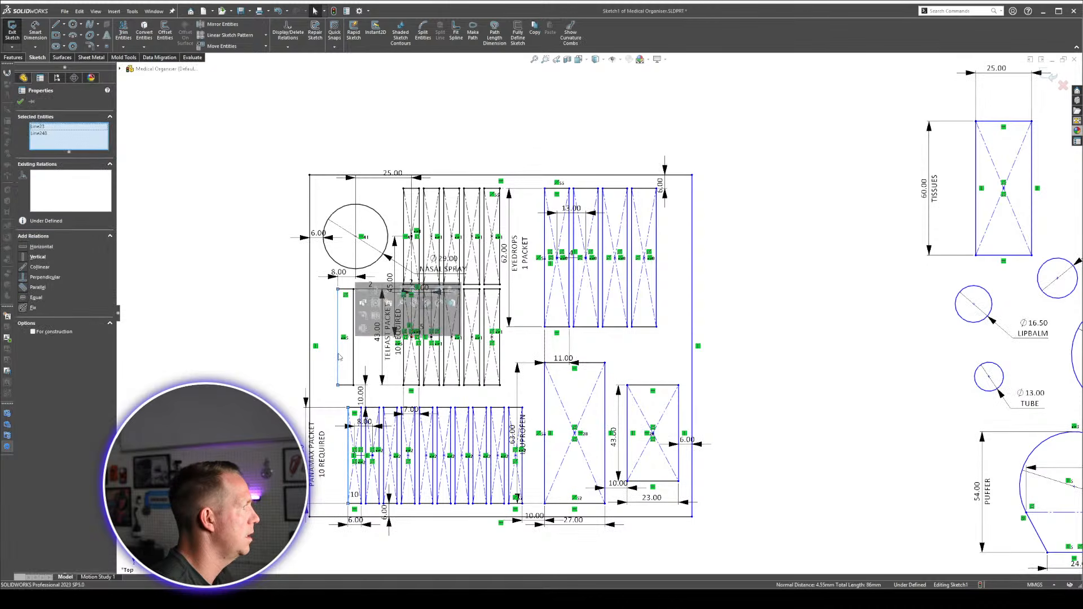
pyautogui.click(40, 267)
pyautogui.click(757, 288)
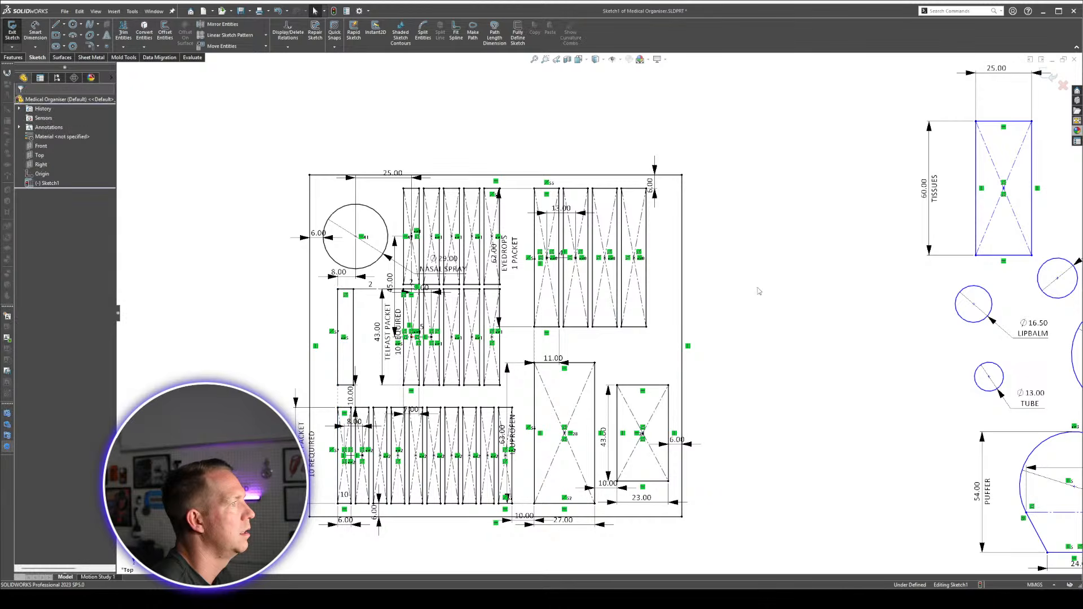
# Dimension the border's overall width along its bottom edge as a driven dimension.
pyautogui.rightClick(458, 543)
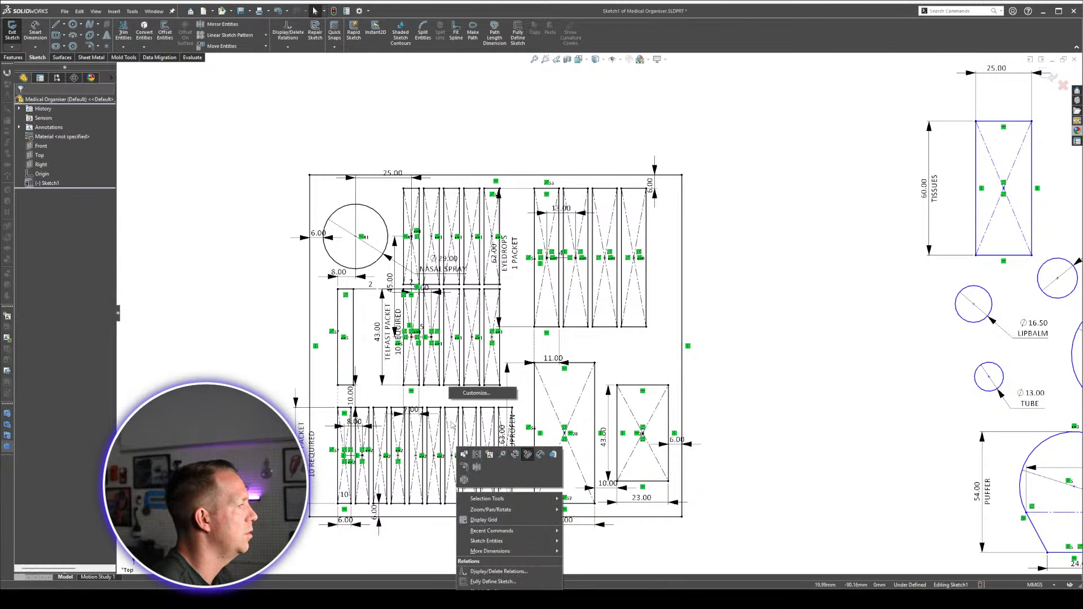
pyautogui.click(784, 444)
pyautogui.moveTo(744, 490); pyautogui.dragTo(727, 293, button='right')
pyautogui.scroll(1, 588, 466)
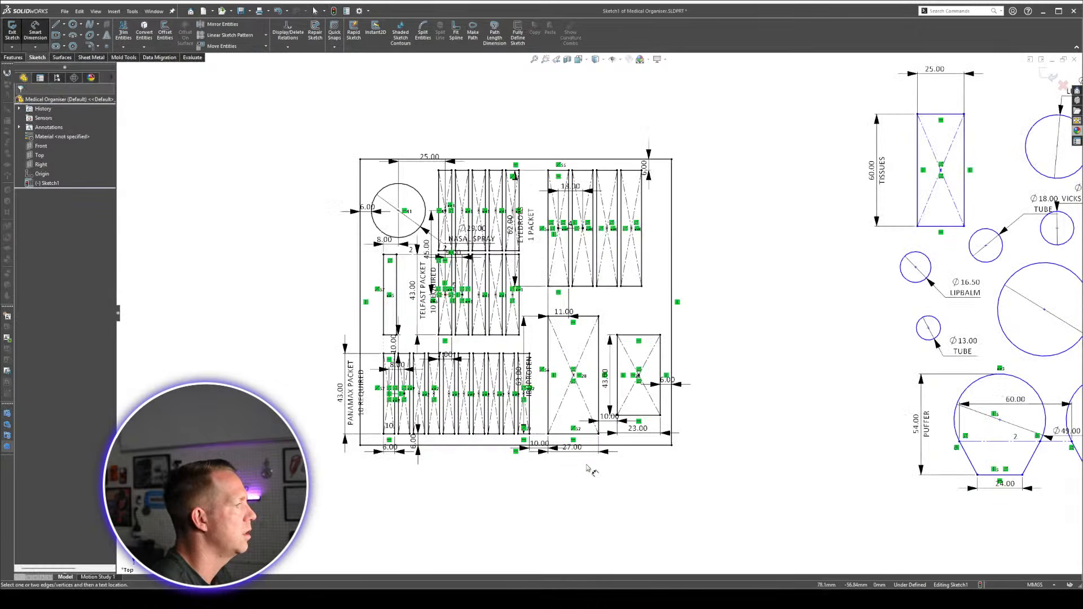
pyautogui.click(495, 446)
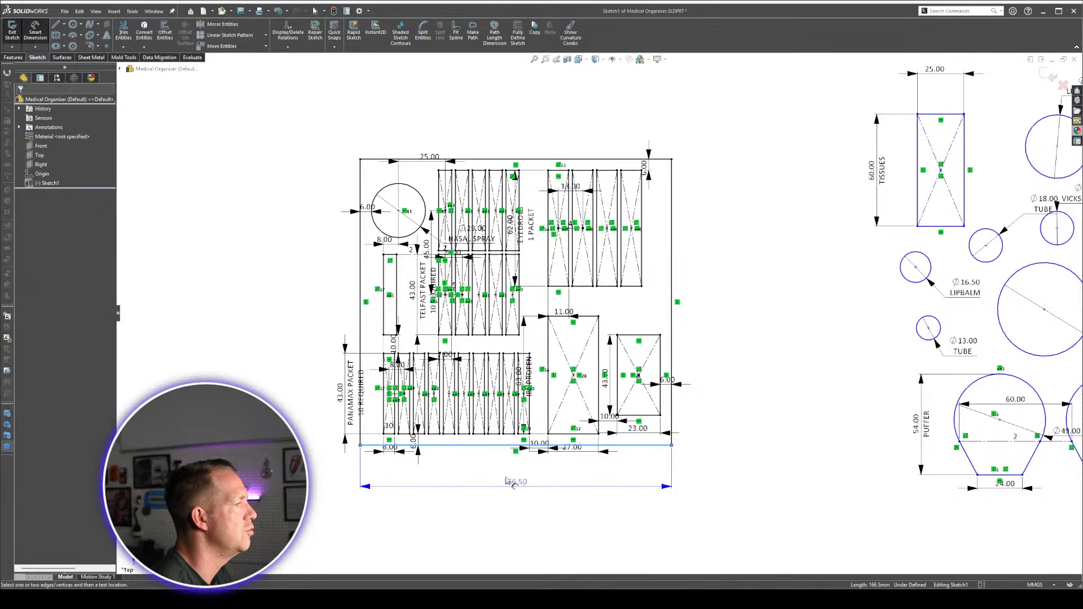
pyautogui.click(512, 483)
pyautogui.moveTo(68, 298); pyautogui.dragTo(223, 247)
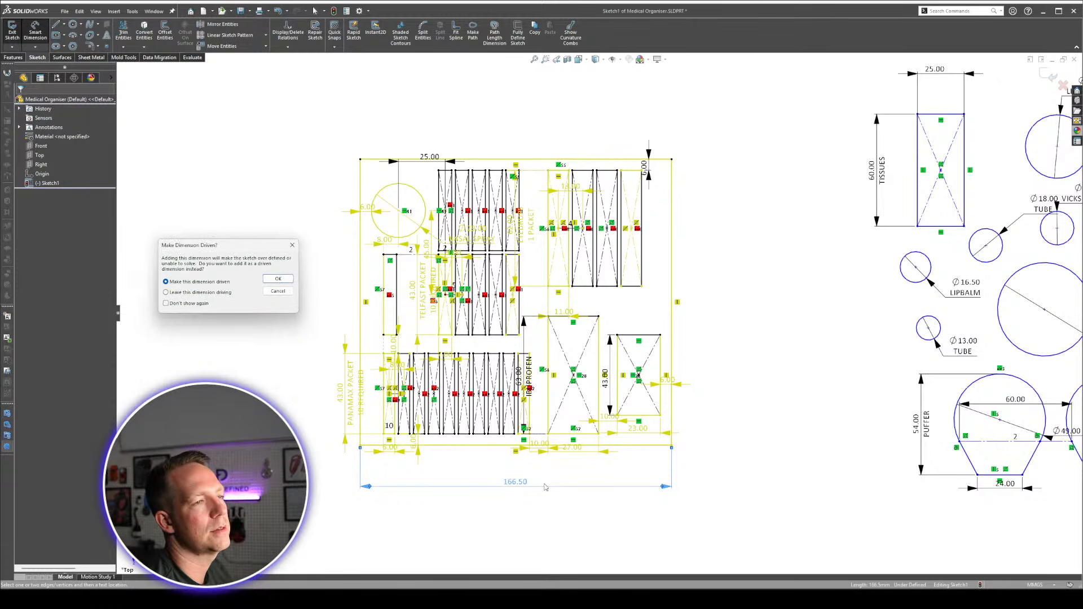
pyautogui.click(278, 279)
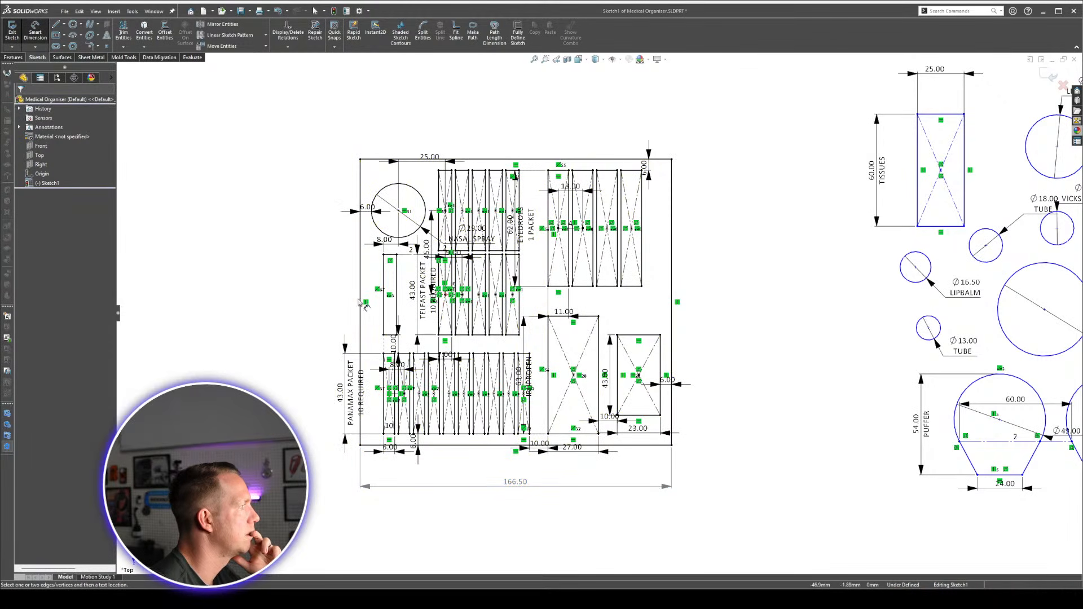
# Dimension the border's overall height along its left edge as a driven dimension.
pyautogui.click(360, 319)
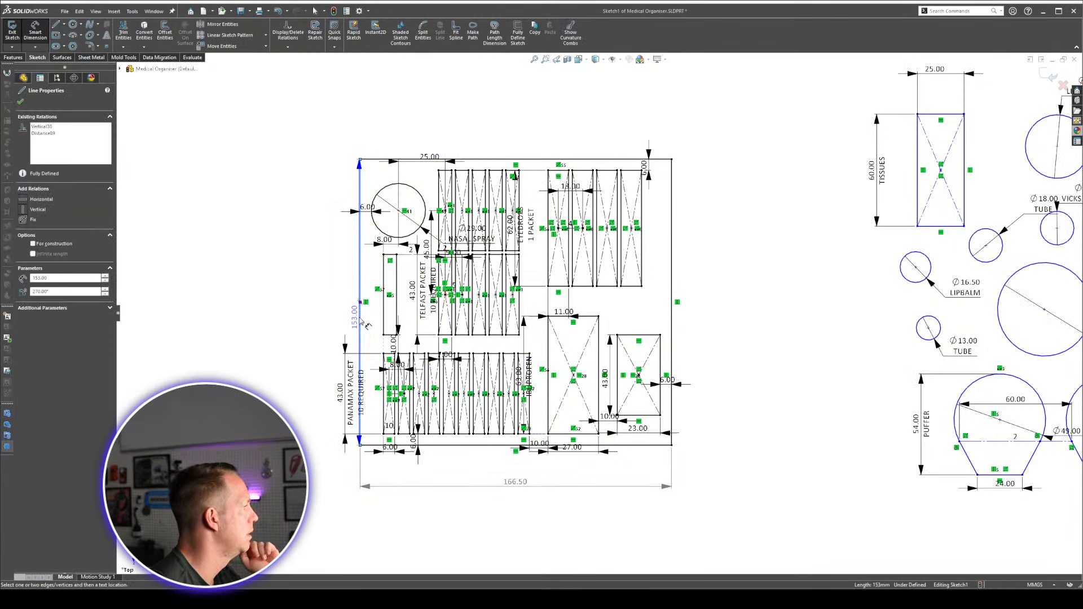
pyautogui.click(308, 298)
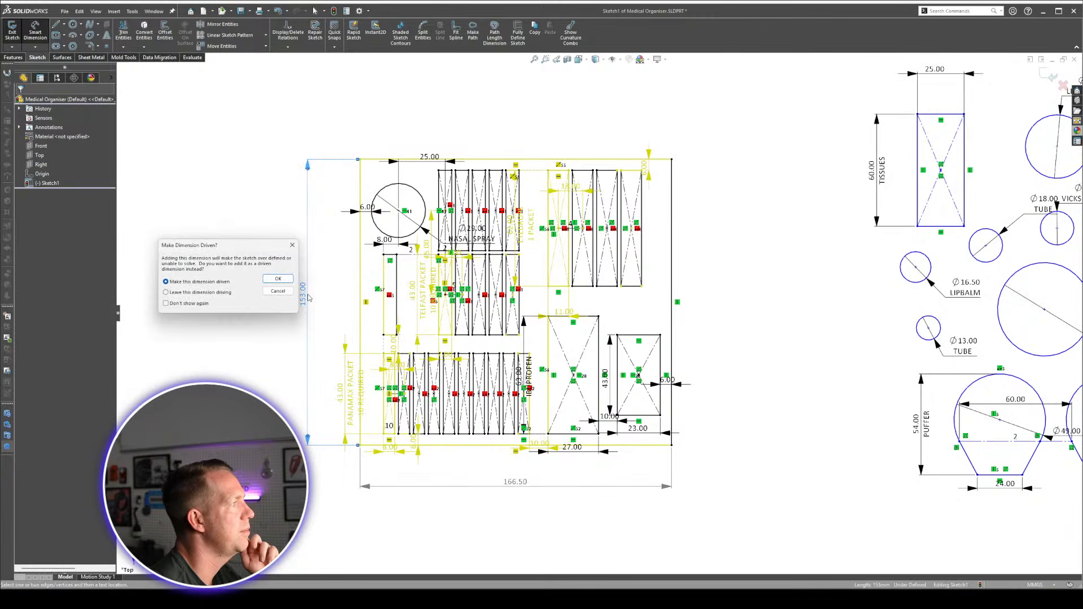
pyautogui.click(279, 279)
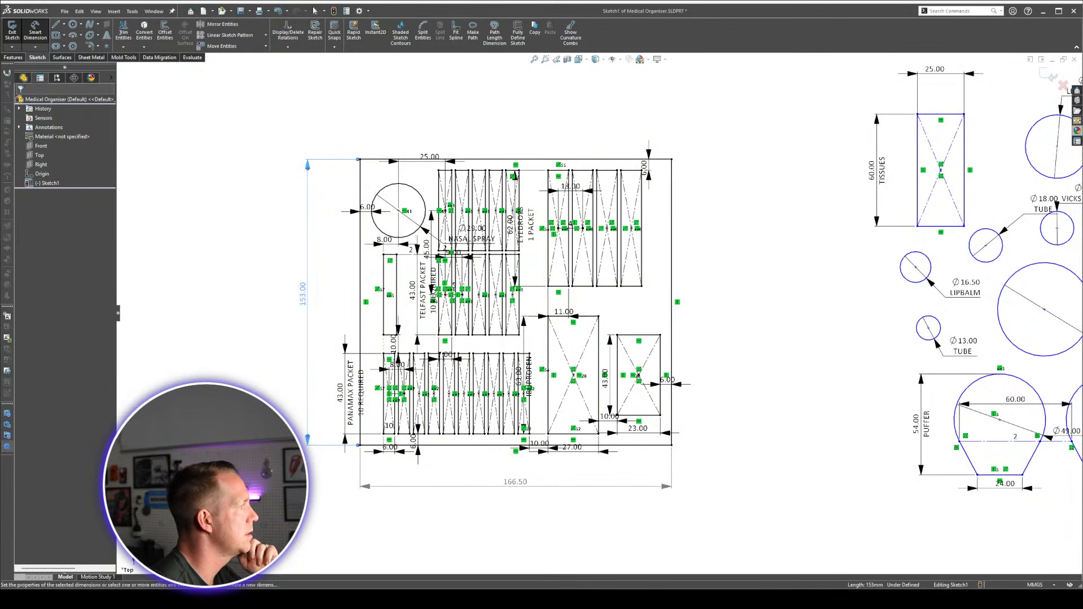
pyautogui.click(421, 450)
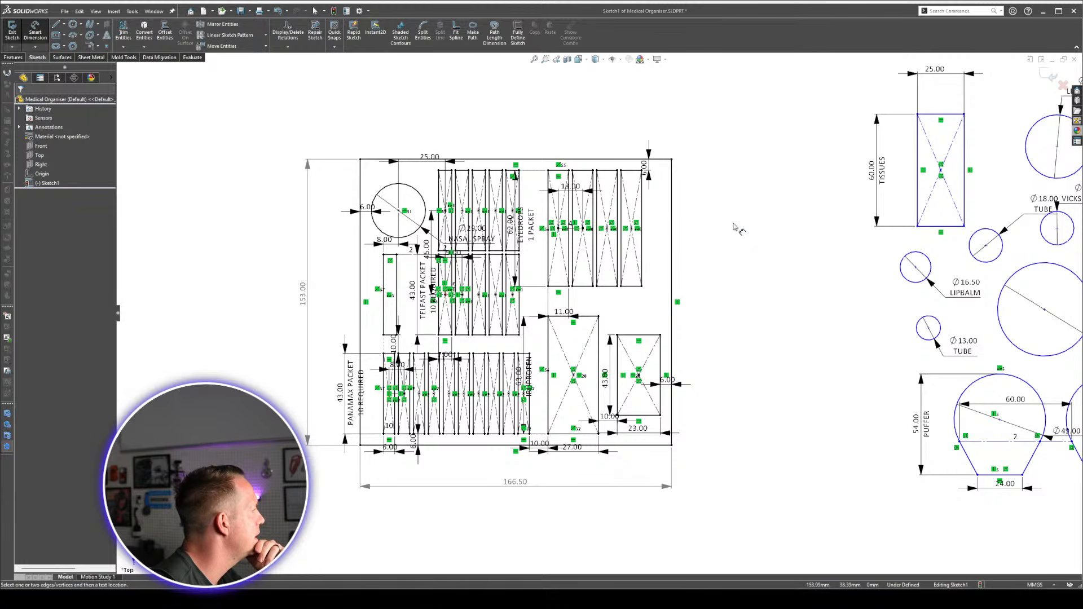
pyautogui.scroll(4, 740, 225)
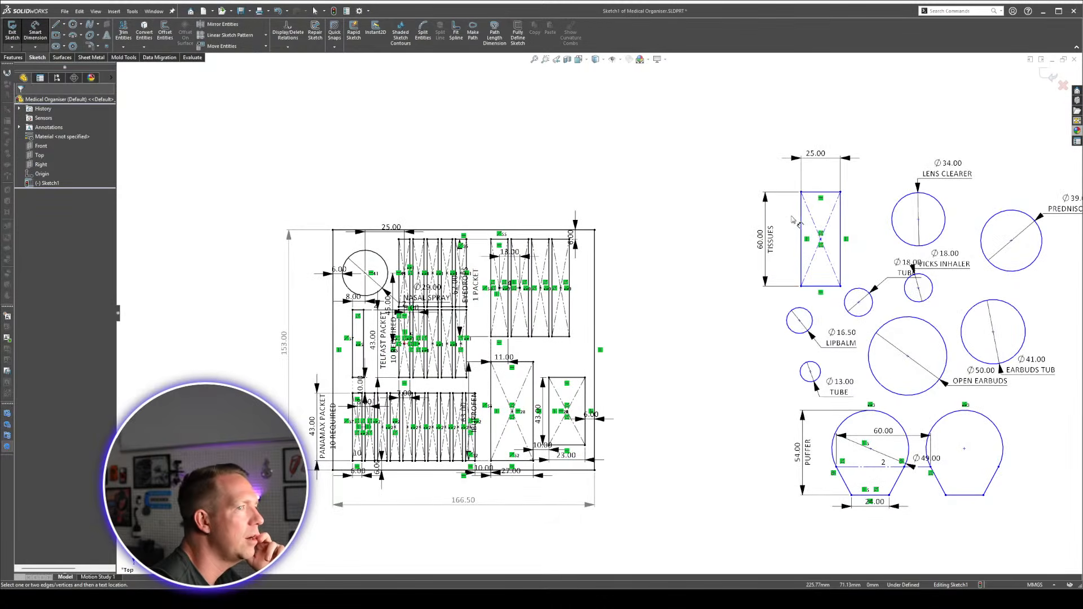
pyautogui.scroll(-2, 812, 229)
pyautogui.press('Escape')
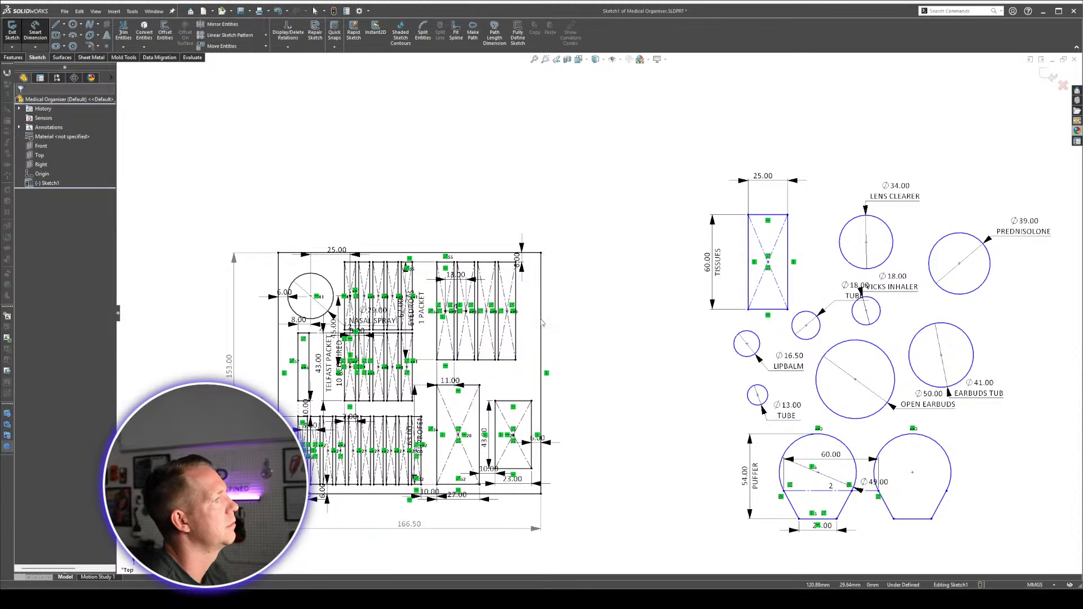
# Linear-pattern the whole border outline to create a second instance 200 mm above it along the Y-axis.
pyautogui.rightClick(544, 324)
pyautogui.click(570, 327)
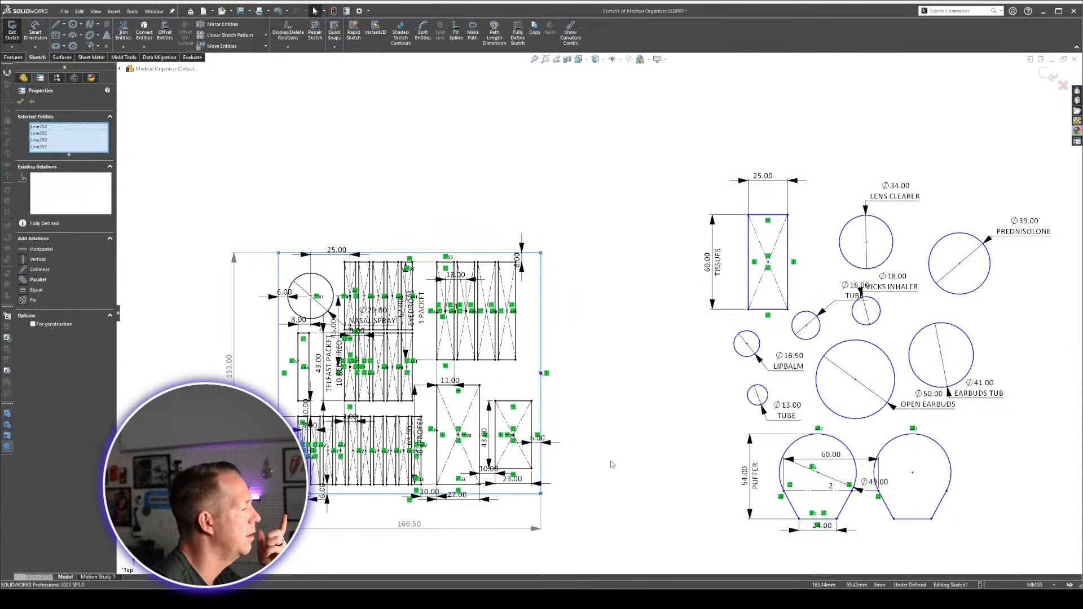
pyautogui.click(225, 35)
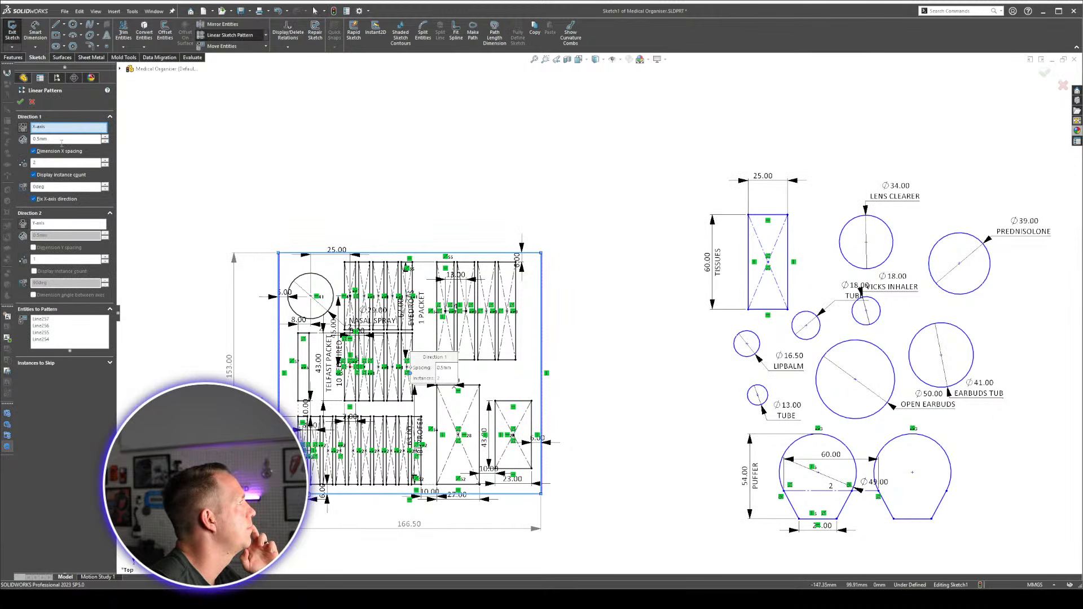
pyautogui.click(106, 141)
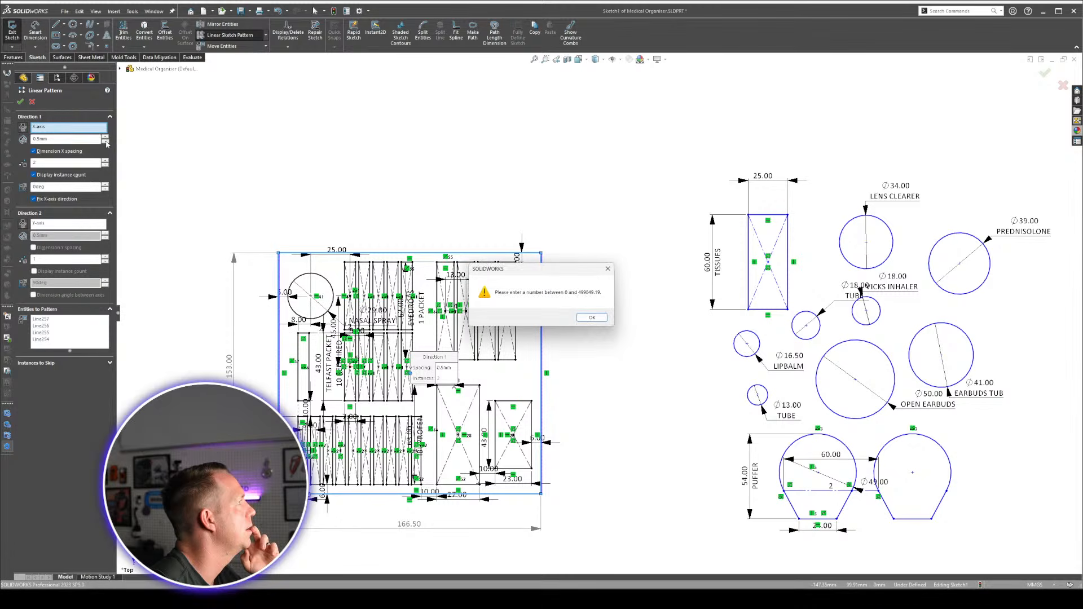
pyautogui.click(592, 317)
pyautogui.click(105, 256)
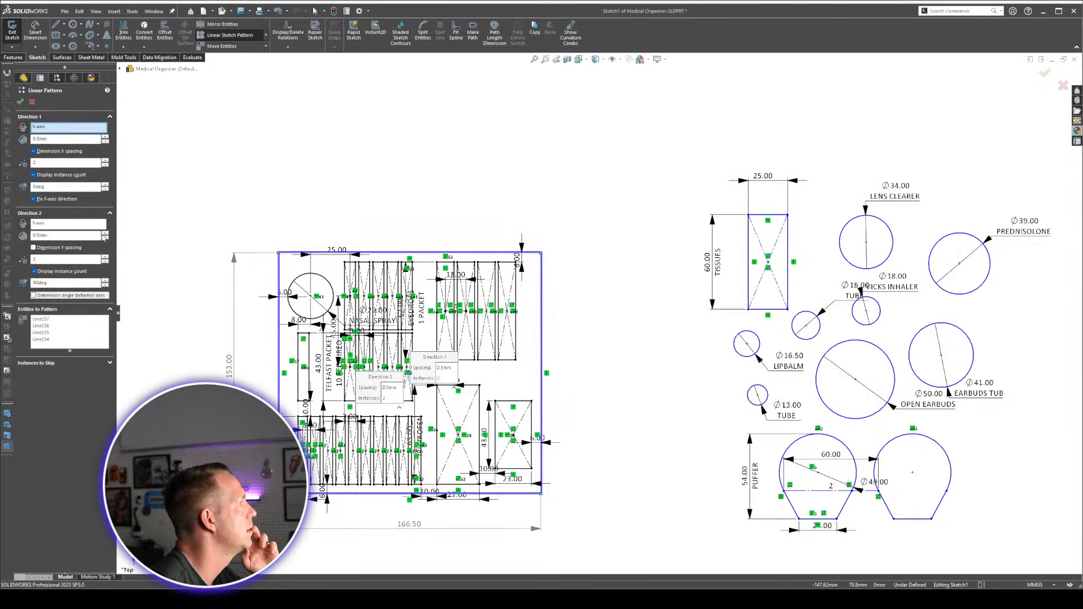
pyautogui.click(101, 236)
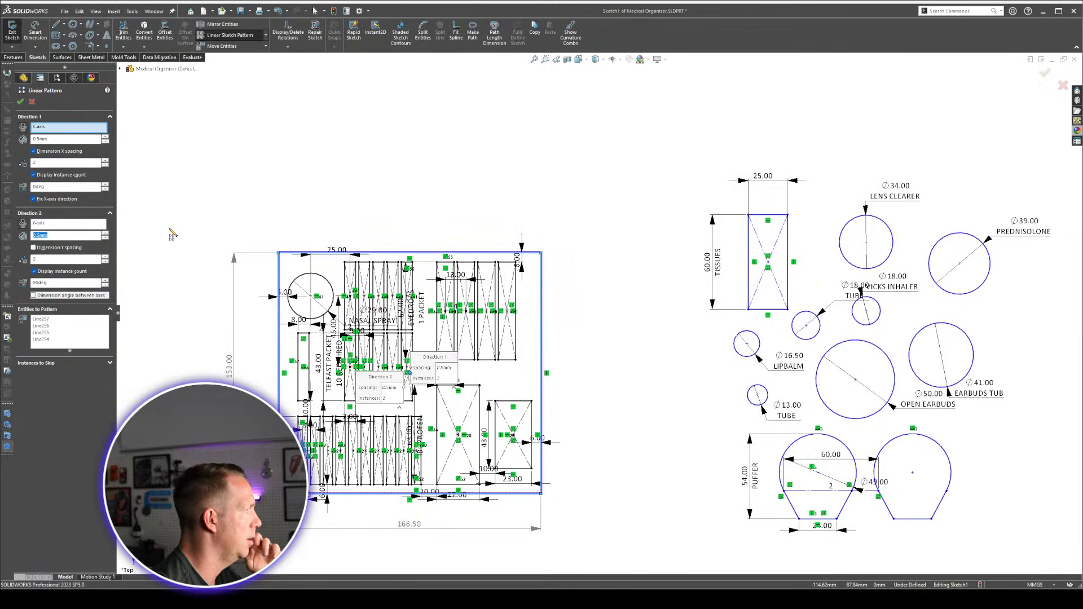
pyautogui.write('200')
pyautogui.scroll(4, 641, 256)
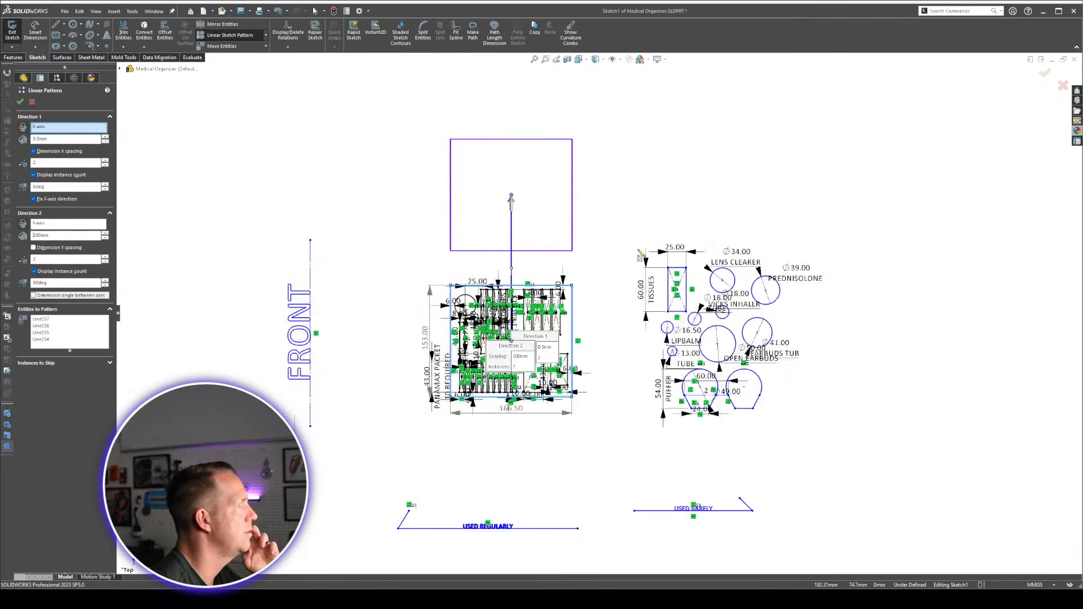
pyautogui.scroll(-3, 641, 256)
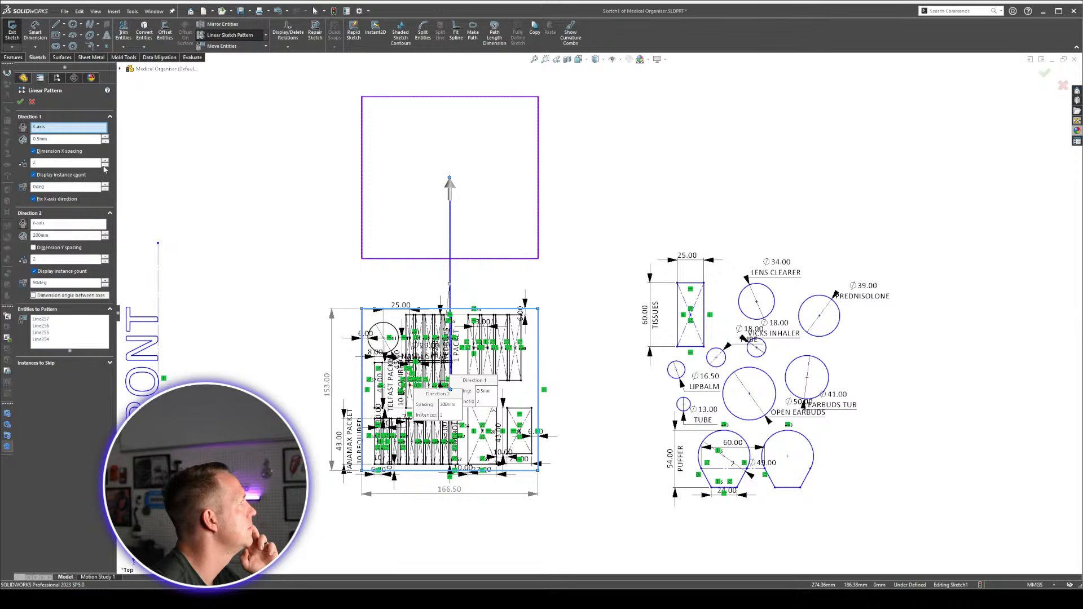
pyautogui.click(21, 102)
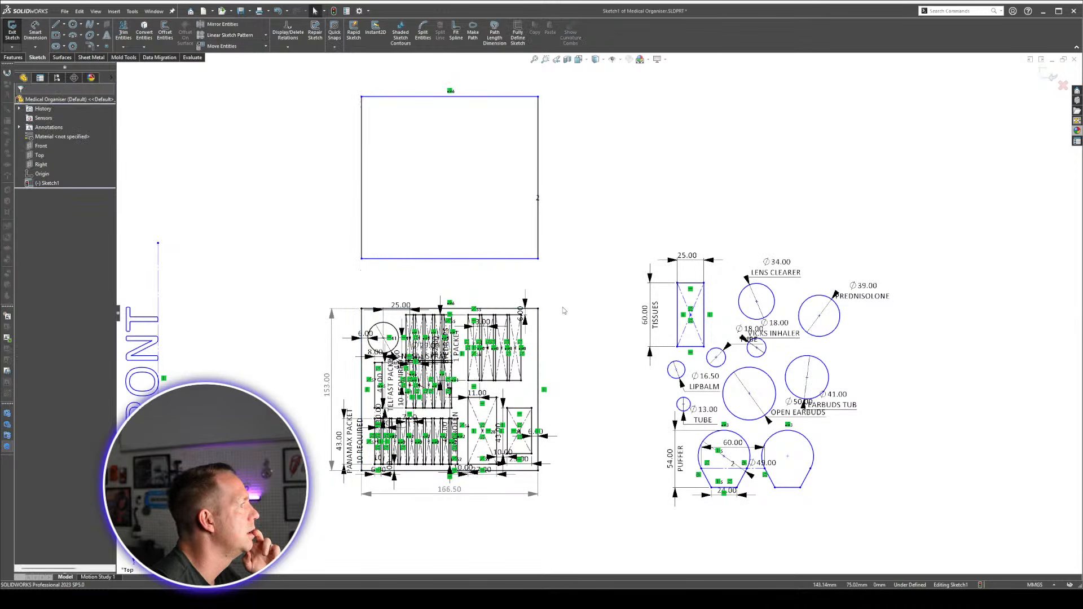
pyautogui.moveTo(552, 286); pyautogui.dragTo(555, 211, button='right')
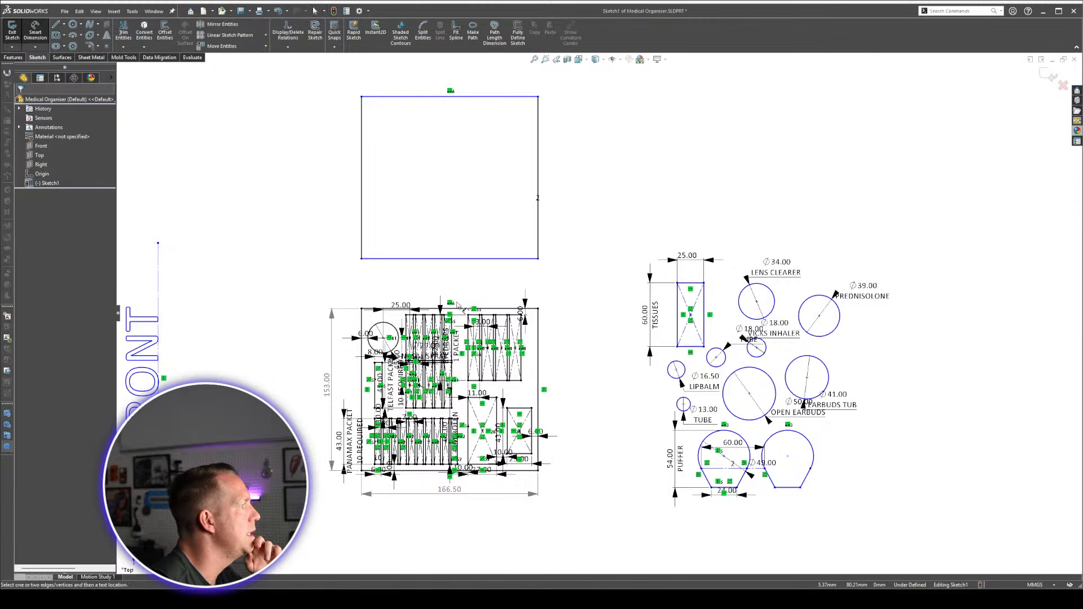
pyautogui.click(495, 310)
pyautogui.click(508, 259)
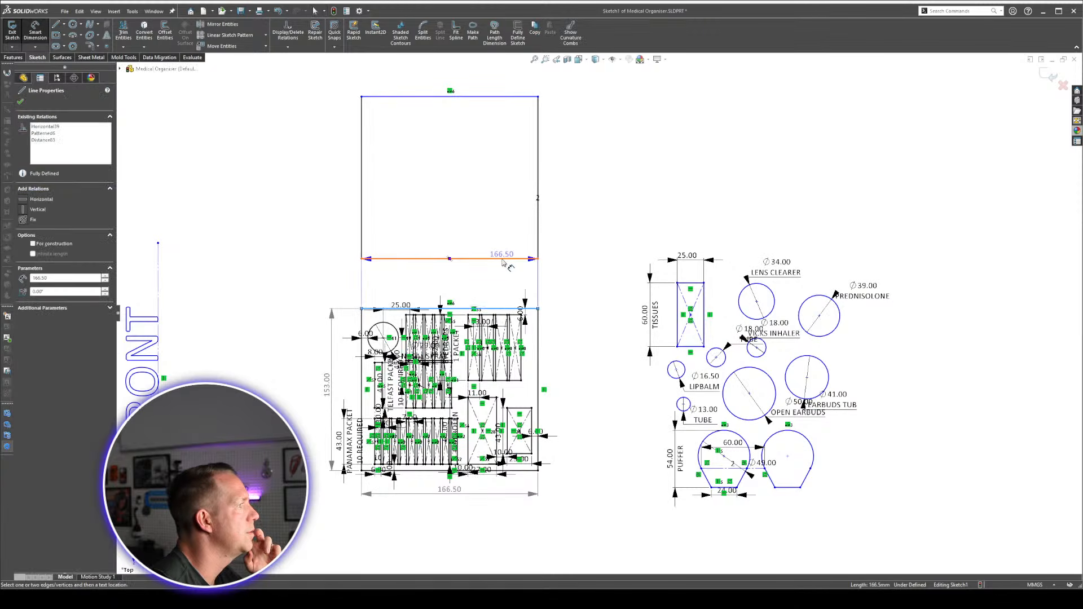
pyautogui.click(608, 279)
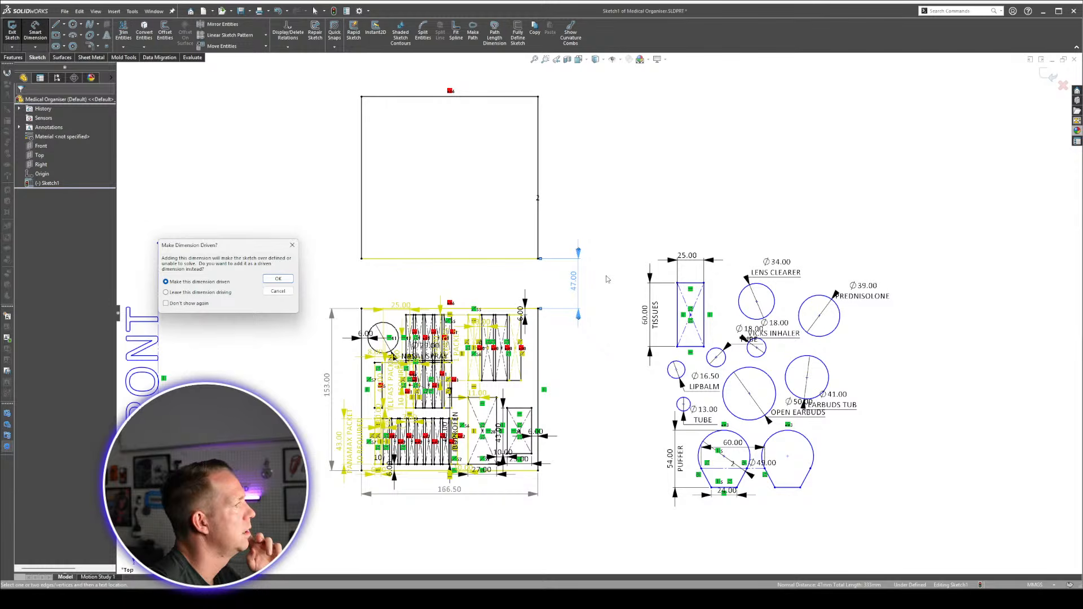
pyautogui.press('Escape')
pyautogui.press('Escape')
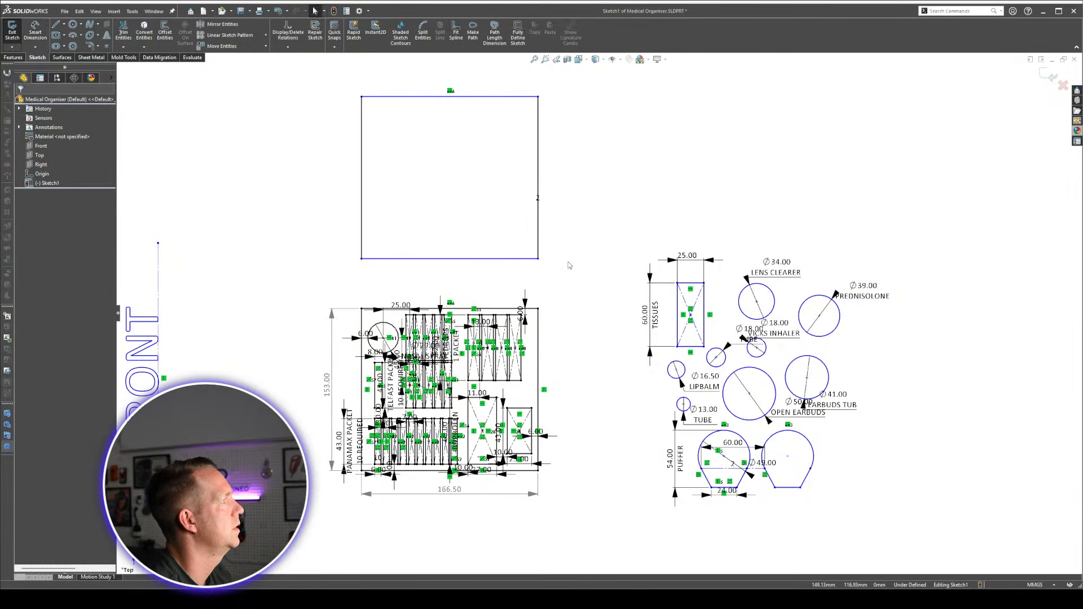
# Move the copied border slightly away from the original and add a driving dimension to the vertical gap between their facing edges.
pyautogui.scroll(4, 569, 265)
pyautogui.scroll(-3, 567, 291)
pyautogui.moveTo(578, 284)
pyautogui.mouseDown()
pyautogui.moveTo(579, 306)
pyautogui.moveTo(578, 267)
pyautogui.mouseUp()
pyautogui.press('Escape')
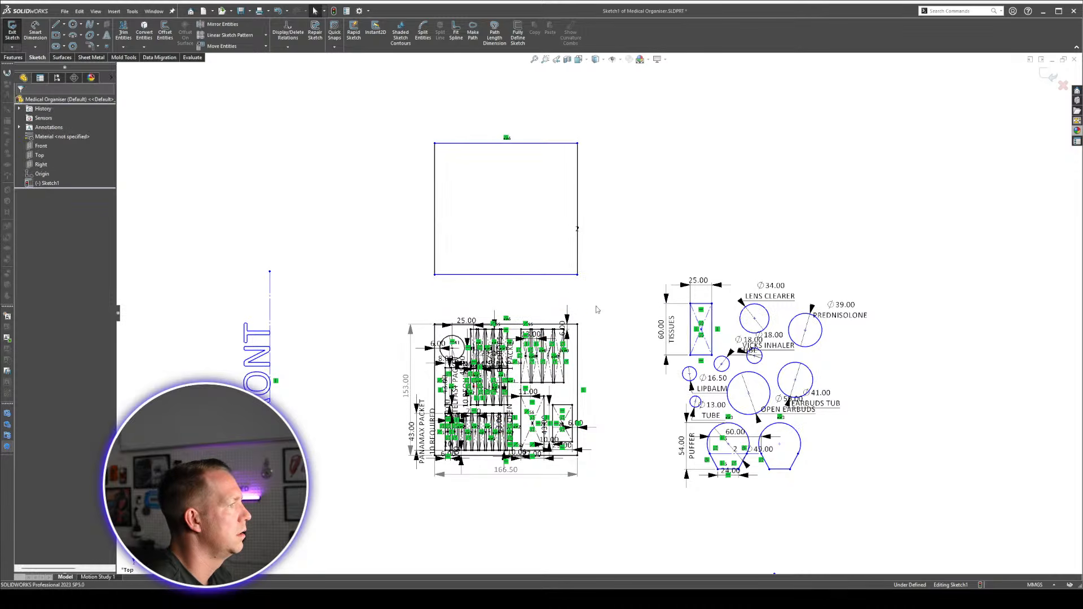
pyautogui.press('d')
pyautogui.click(576, 325)
pyautogui.click(575, 275)
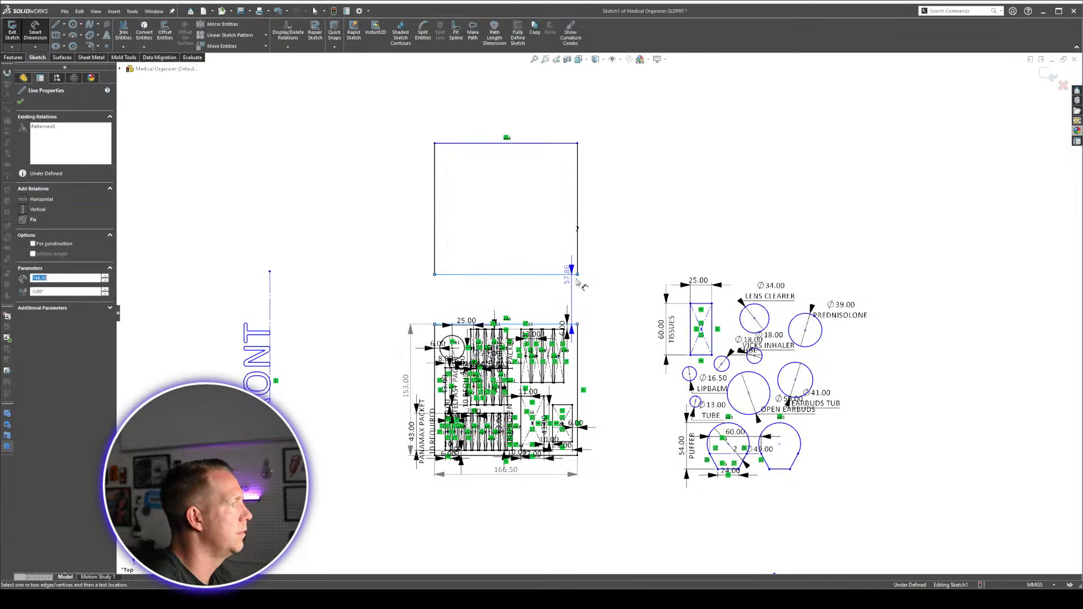
pyautogui.click(627, 299)
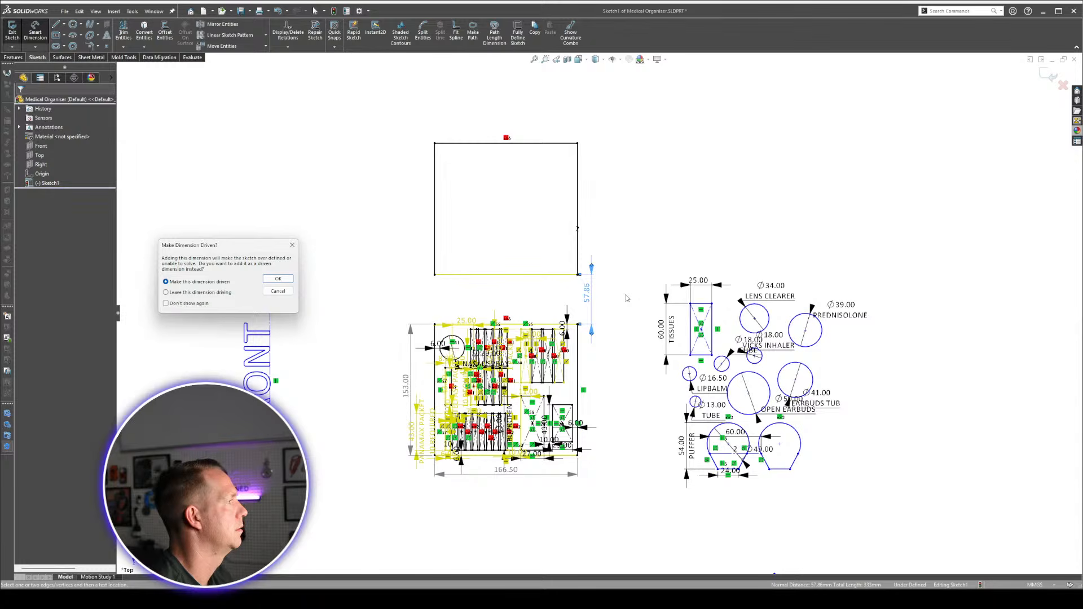
pyautogui.click(278, 279)
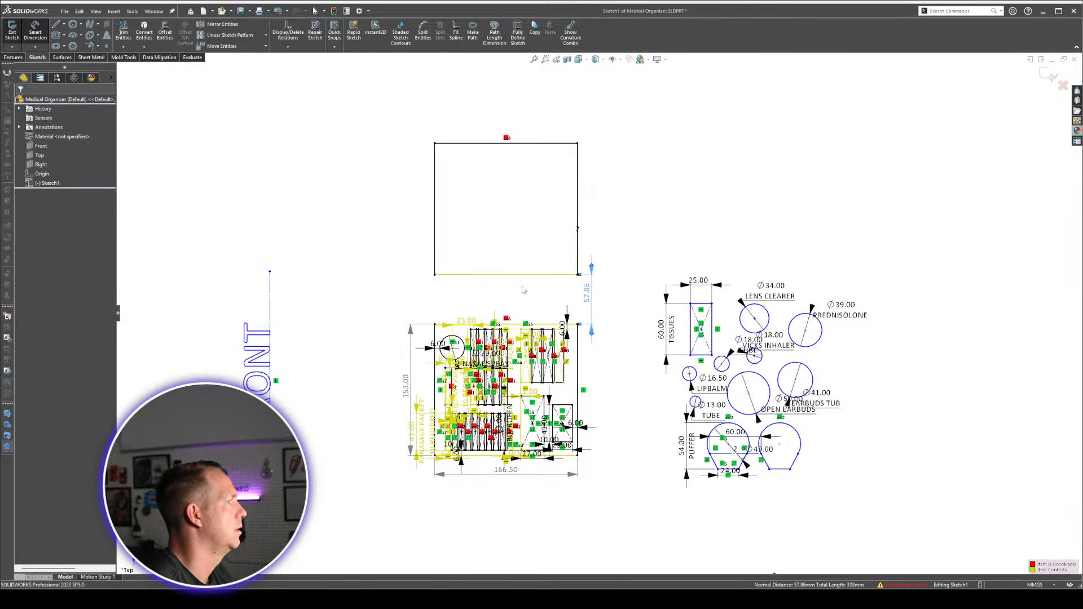
# Delete the pattern relation linking the original border with its copy at the original's top edge.
pyautogui.scroll(-2, 590, 338)
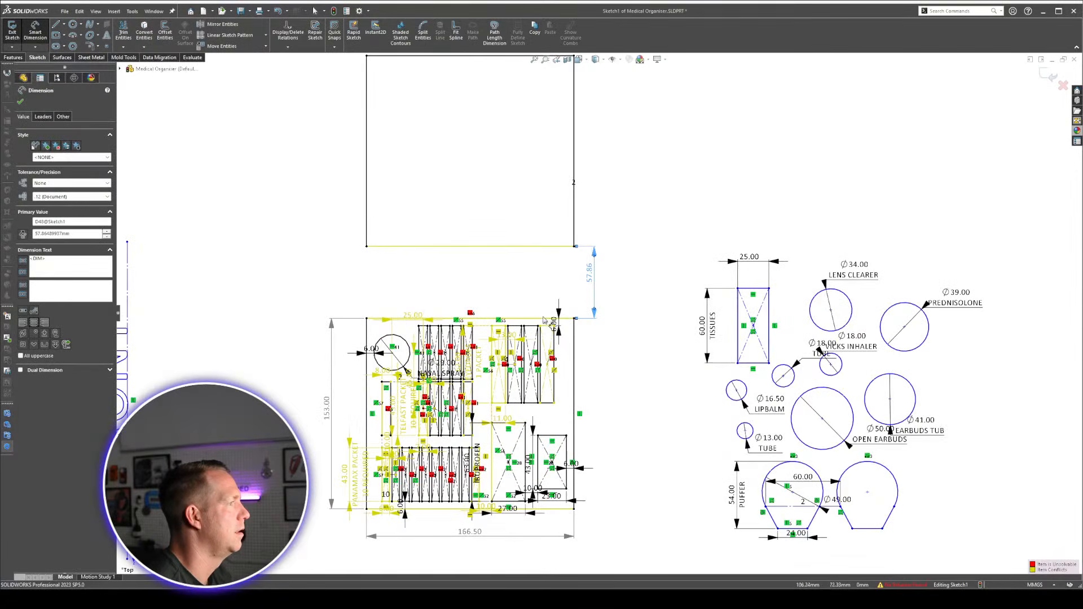
pyautogui.press('Escape')
pyautogui.click(470, 313)
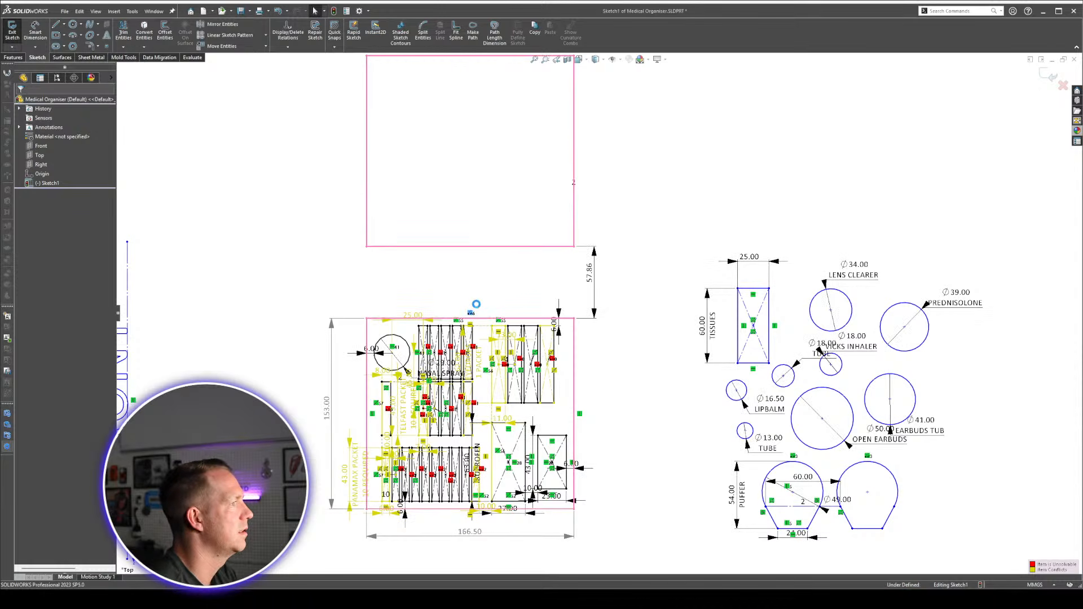
pyautogui.press('Delete')
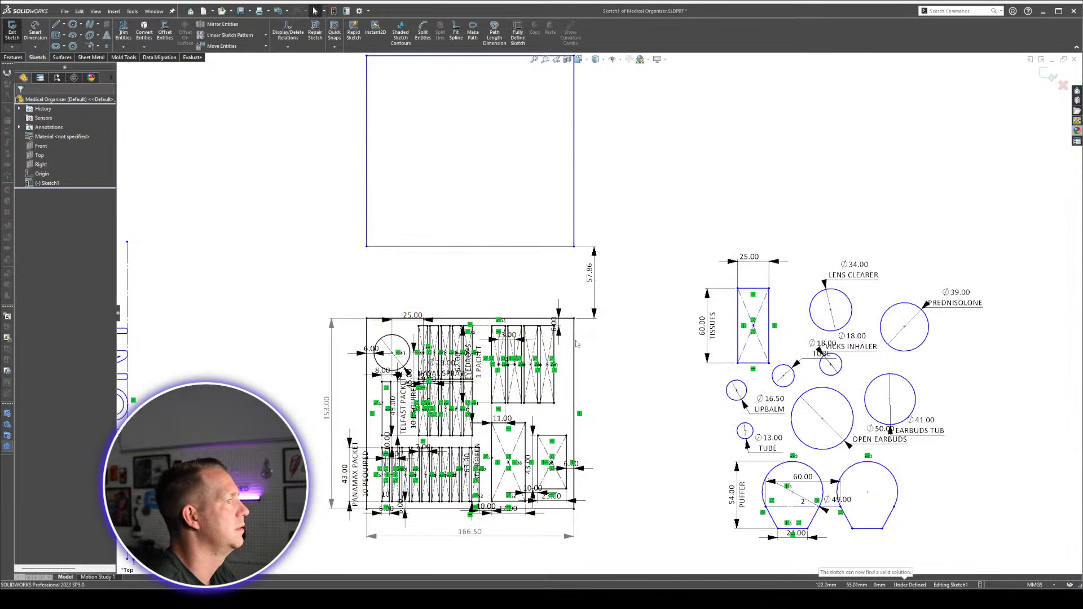
# Delete the complete copied border outline above the original.
pyautogui.click(546, 246)
pyautogui.rightClick(546, 247)
pyautogui.click(571, 253)
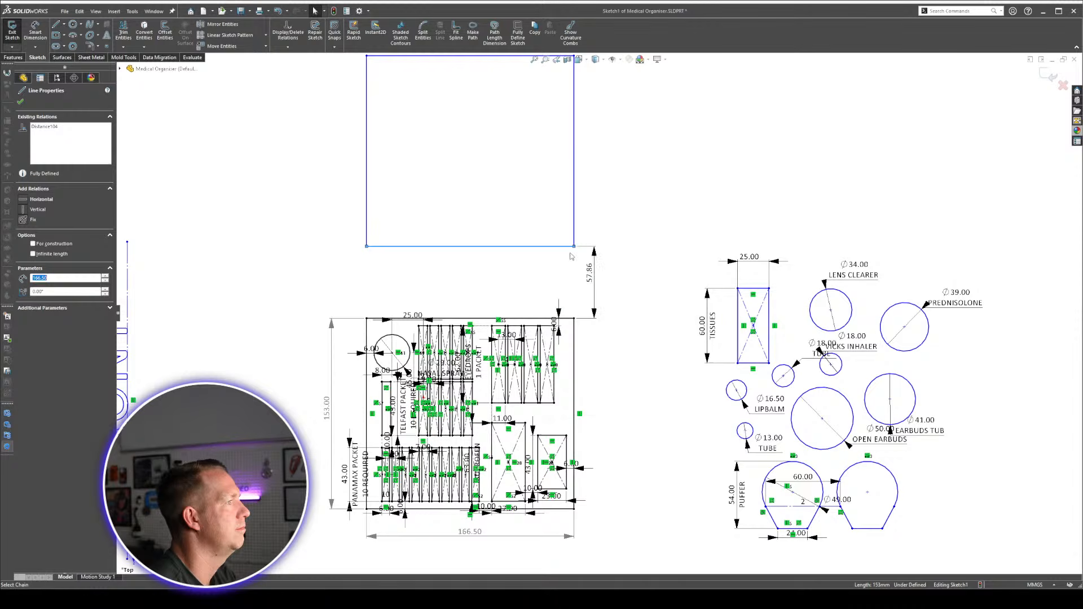
pyautogui.press('Delete')
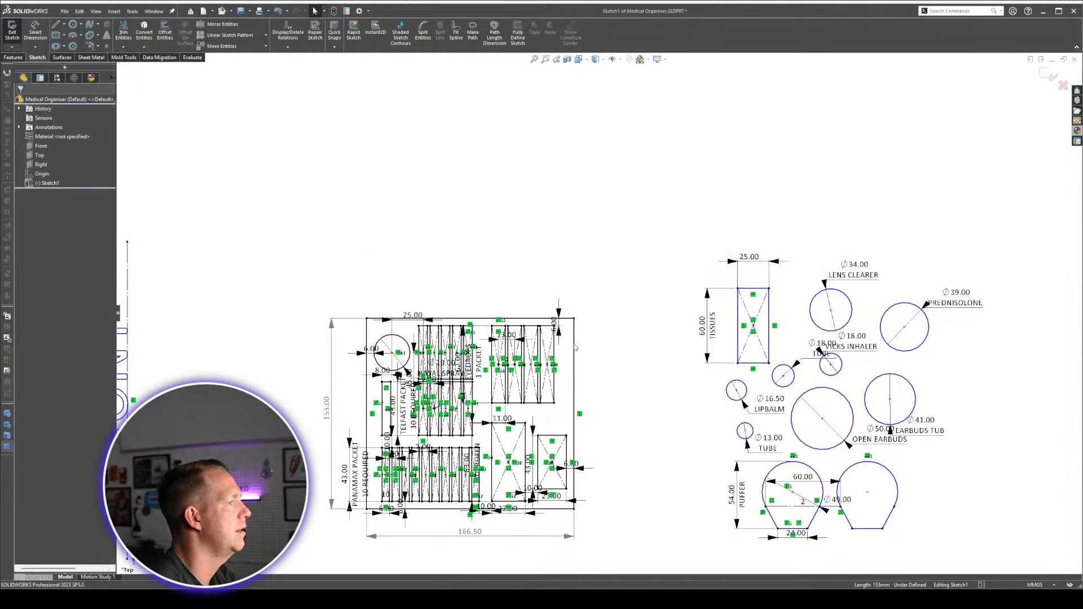
# Set up a linear sketch pattern of the complete border outline around the regularly used items.
pyautogui.rightClick(574, 347)
pyautogui.click(599, 353)
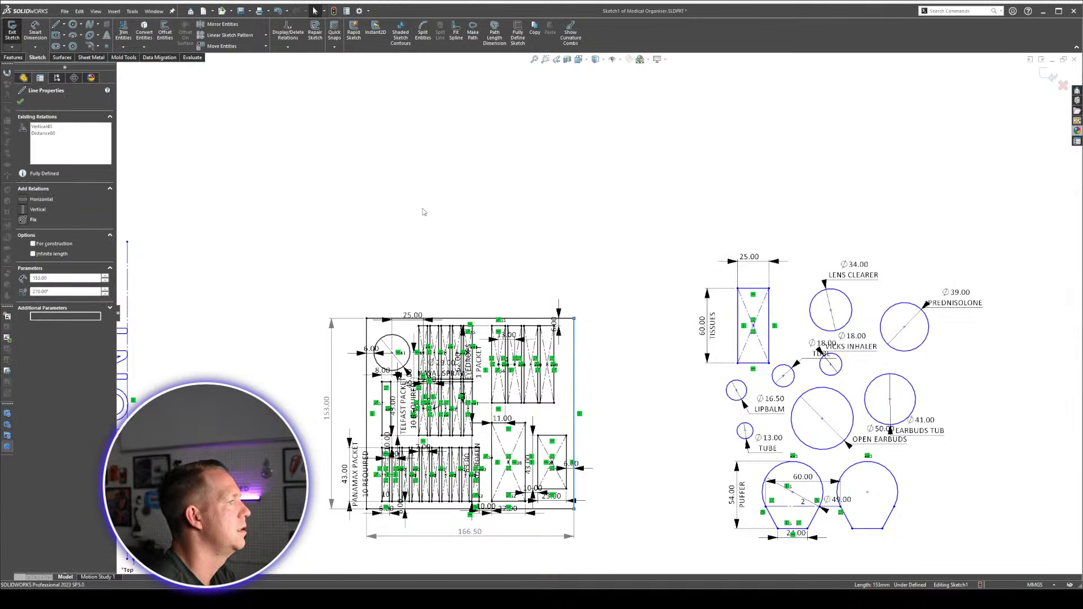
pyautogui.click(222, 37)
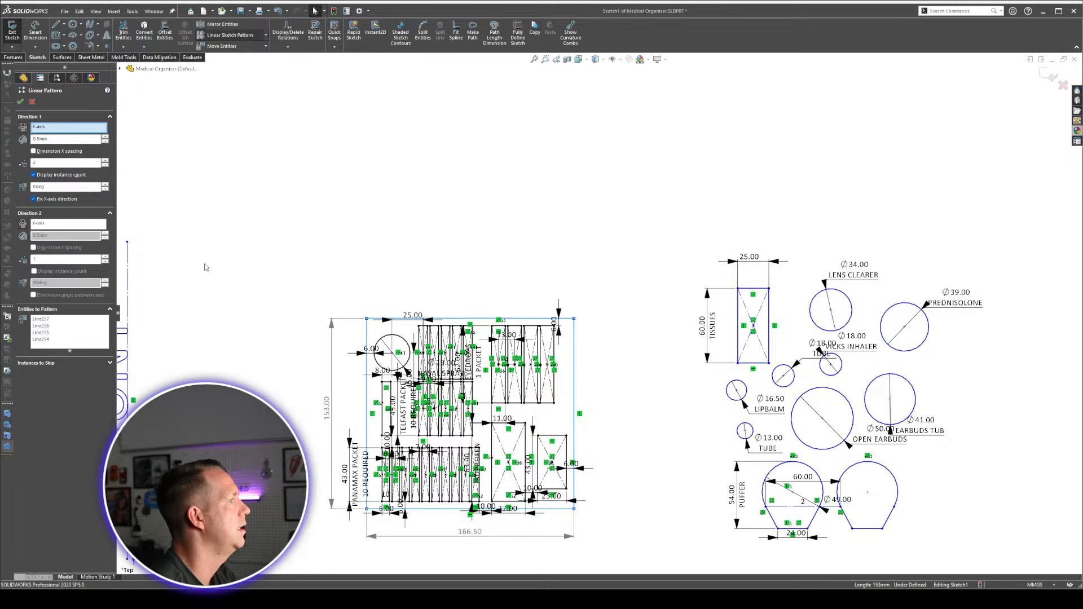
# Linear-pattern the organiser's outer rectangle along the Y direction with 2 instances at a dimensioned spacing of 200 mm.
pyautogui.click(105, 256)
pyautogui.write('2')
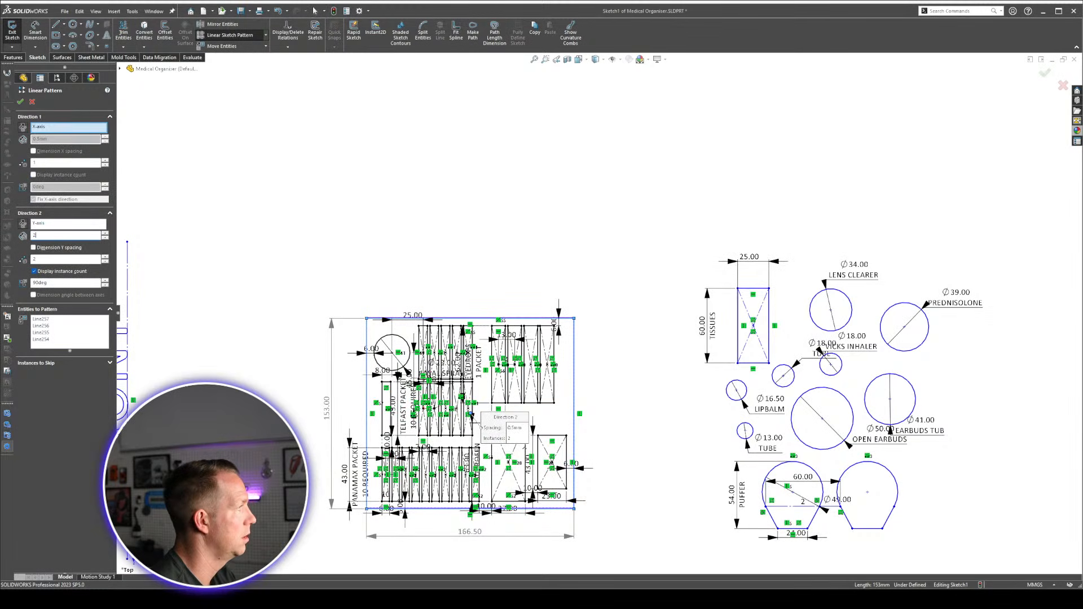
pyautogui.write('00')
pyautogui.press('Return')
pyautogui.click(50, 249)
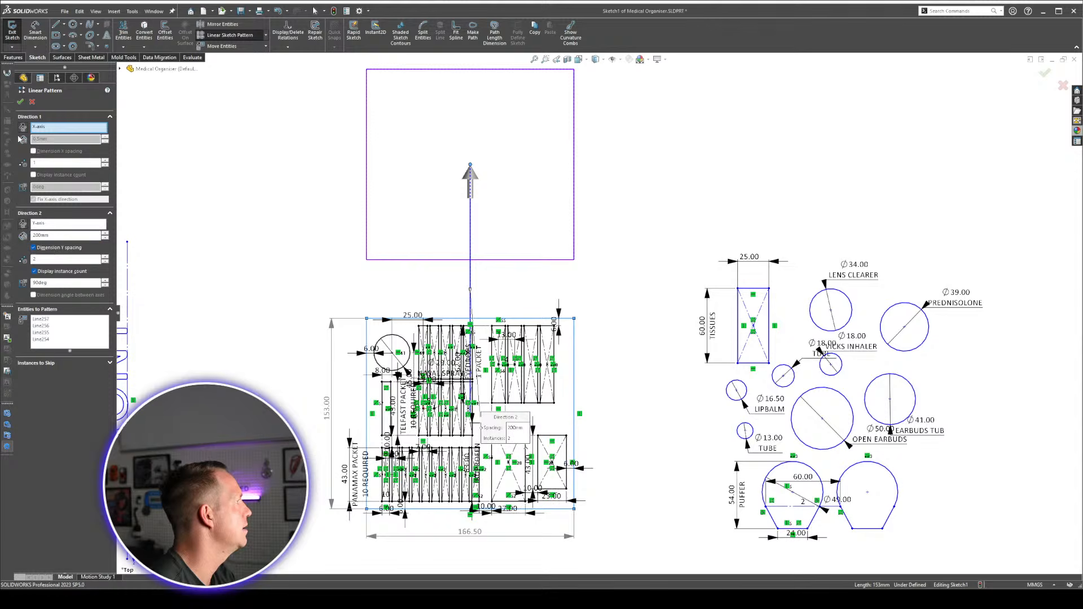
pyautogui.click(21, 103)
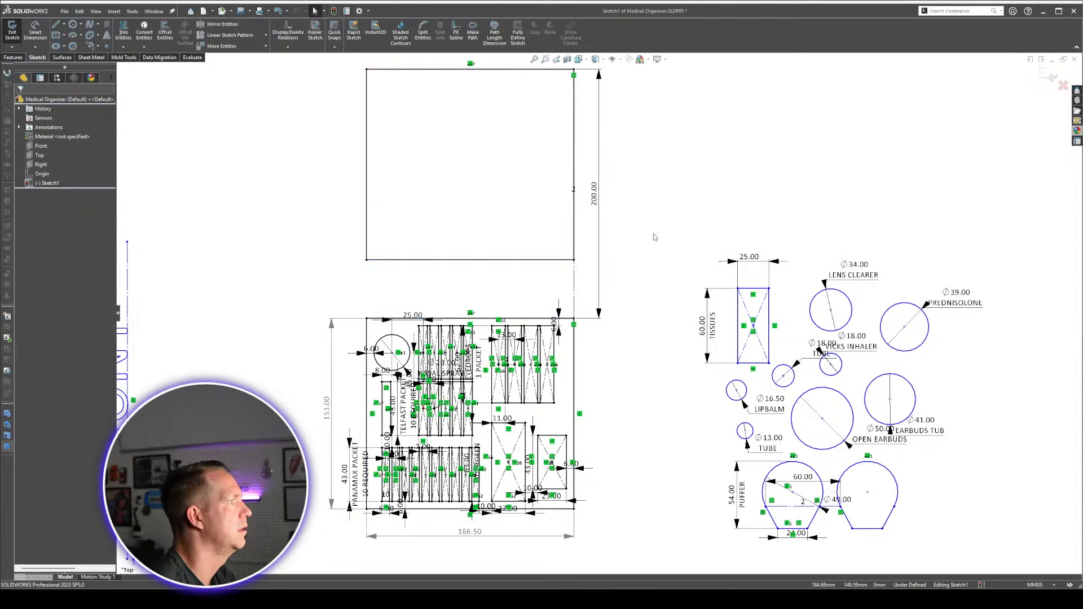
# Move the TISSUES rectangle into the upper-right corner area of the copied outline.
pyautogui.scroll(2, 609, 230)
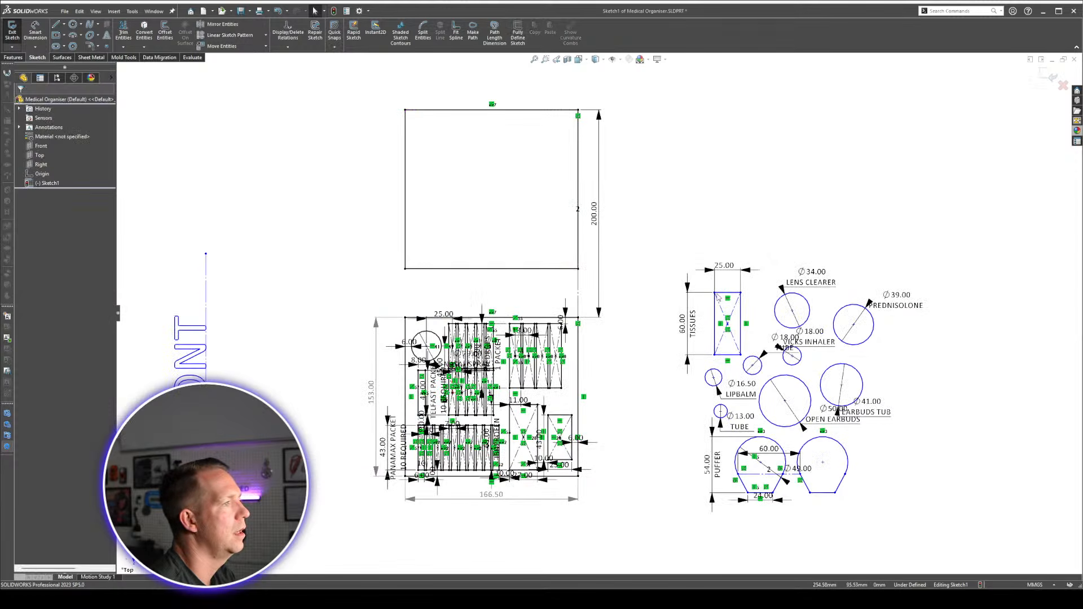
pyautogui.moveTo(717, 298); pyautogui.dragTo(544, 118)
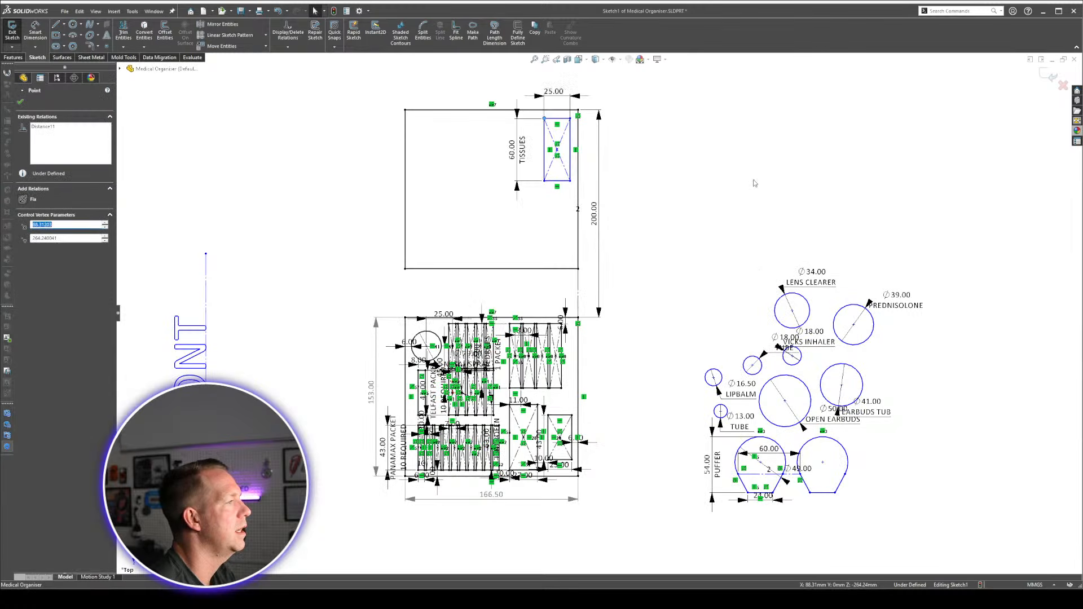
# Offset the copied outline inward by 6 mm as a full chain, making the offset lines construction geometry.
pyautogui.rightClick(495, 110)
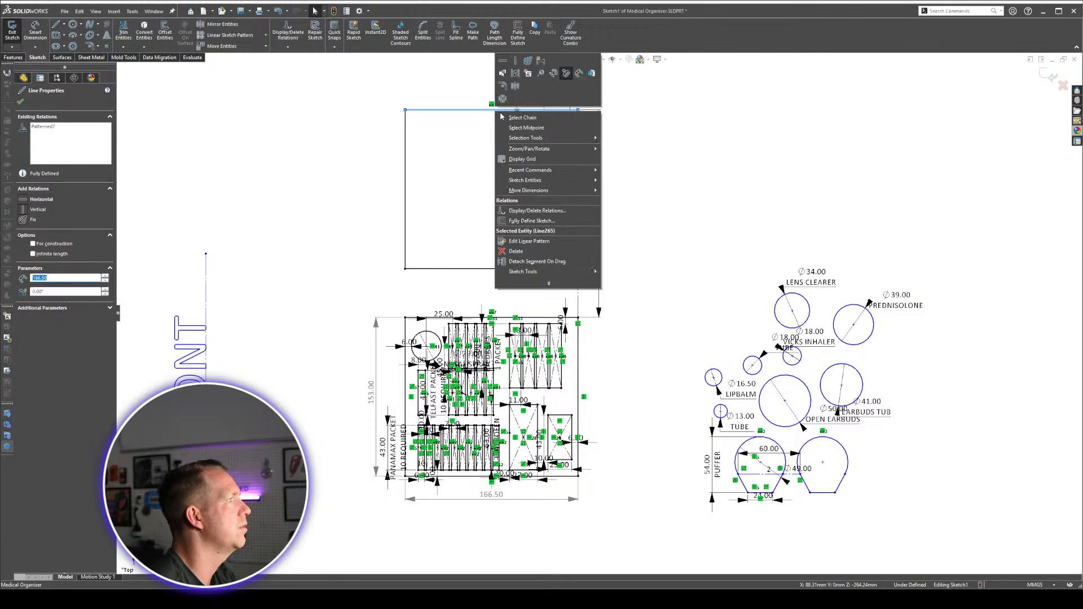
pyautogui.click(265, 152)
pyautogui.click(165, 32)
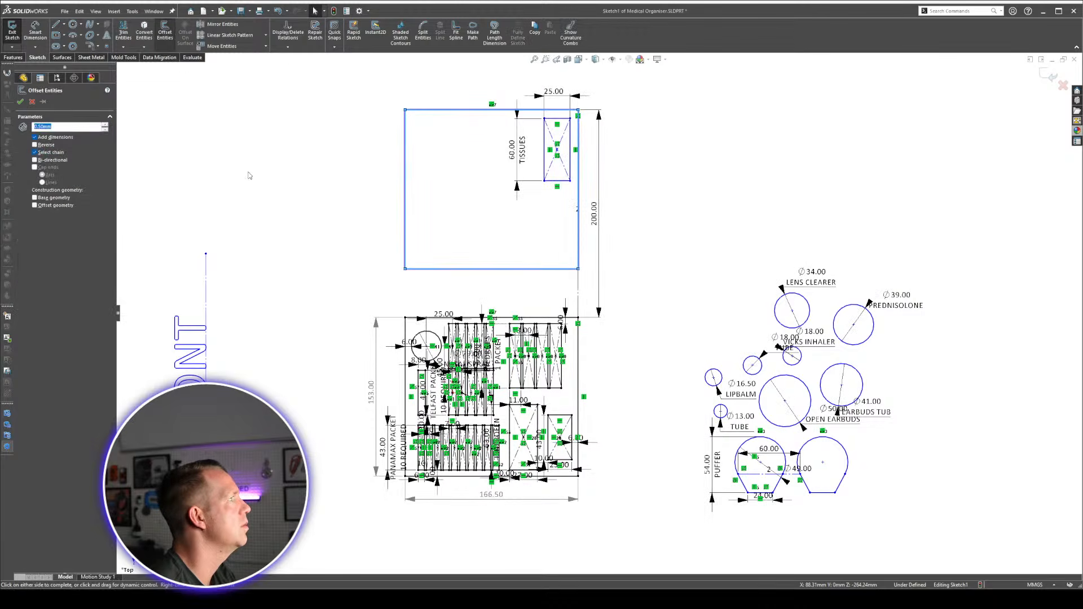
pyautogui.write('6')
pyautogui.press('Return')
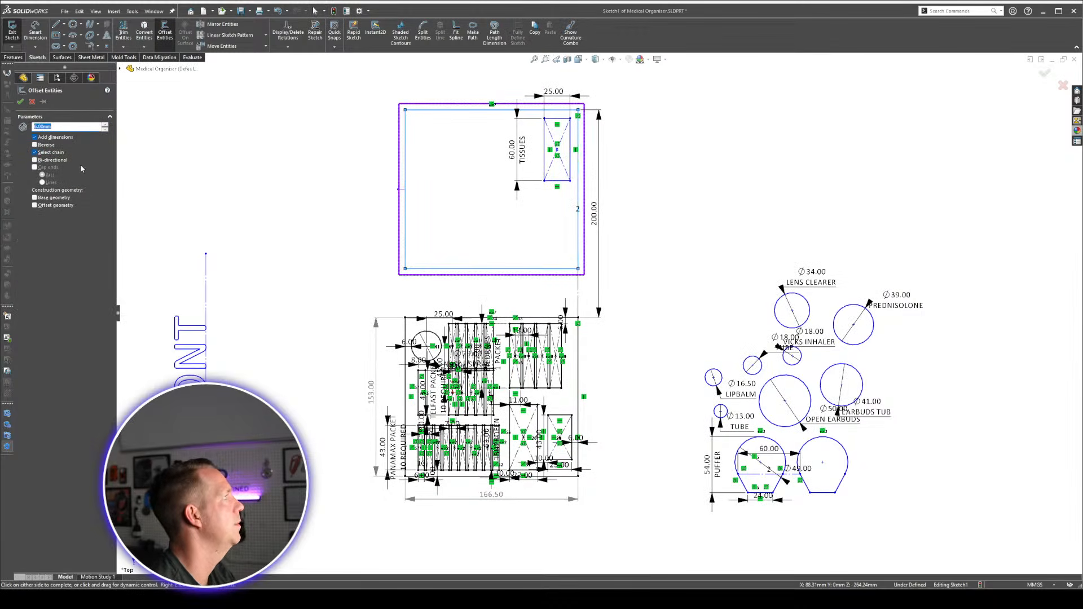
pyautogui.click(45, 145)
pyautogui.click(58, 205)
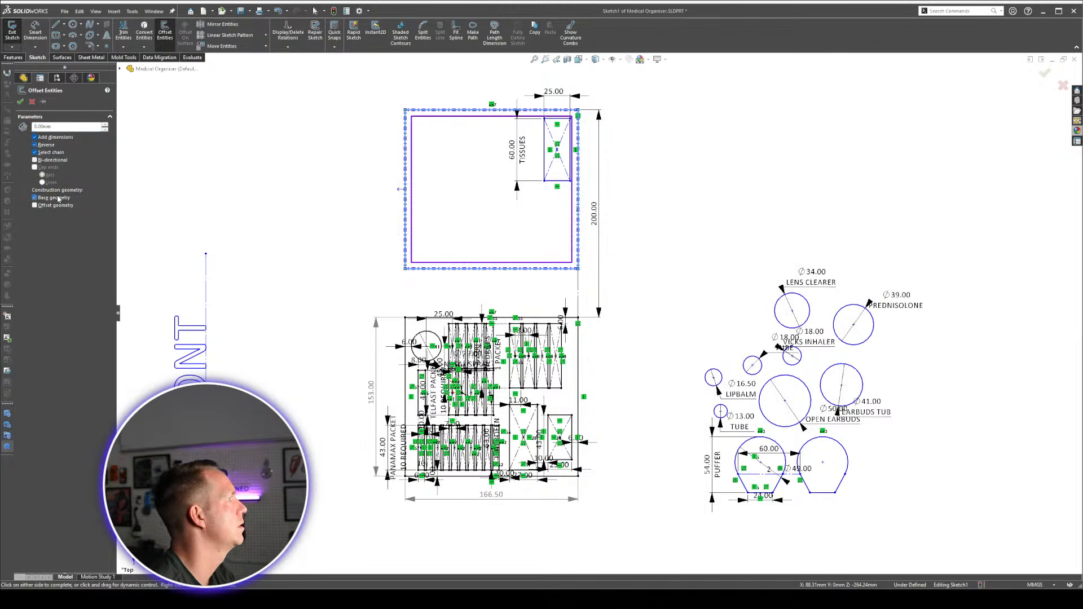
pyautogui.click(21, 102)
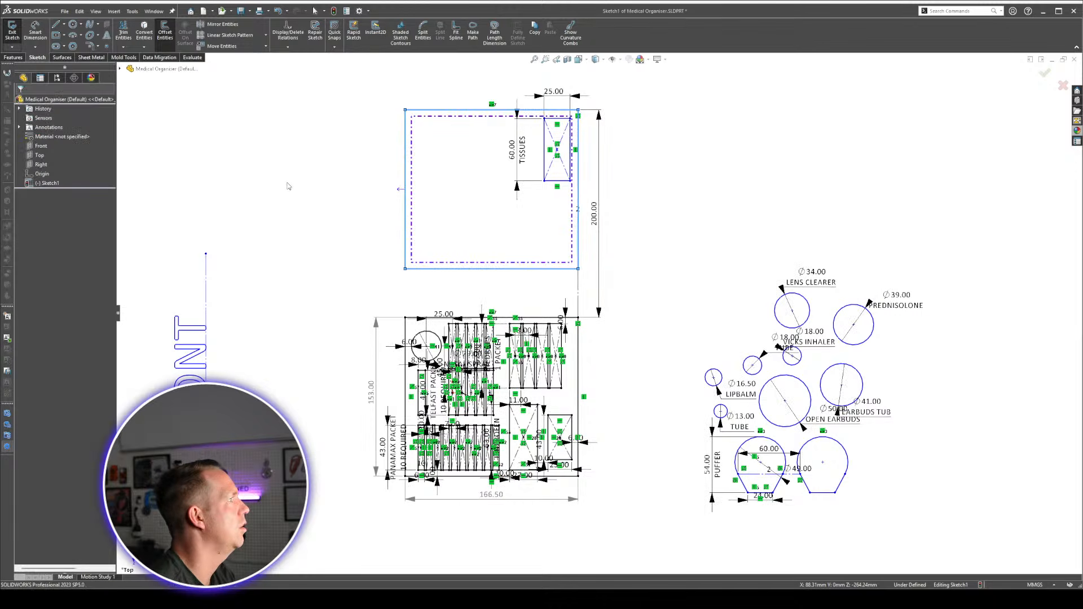
pyautogui.scroll(-5, 676, 144)
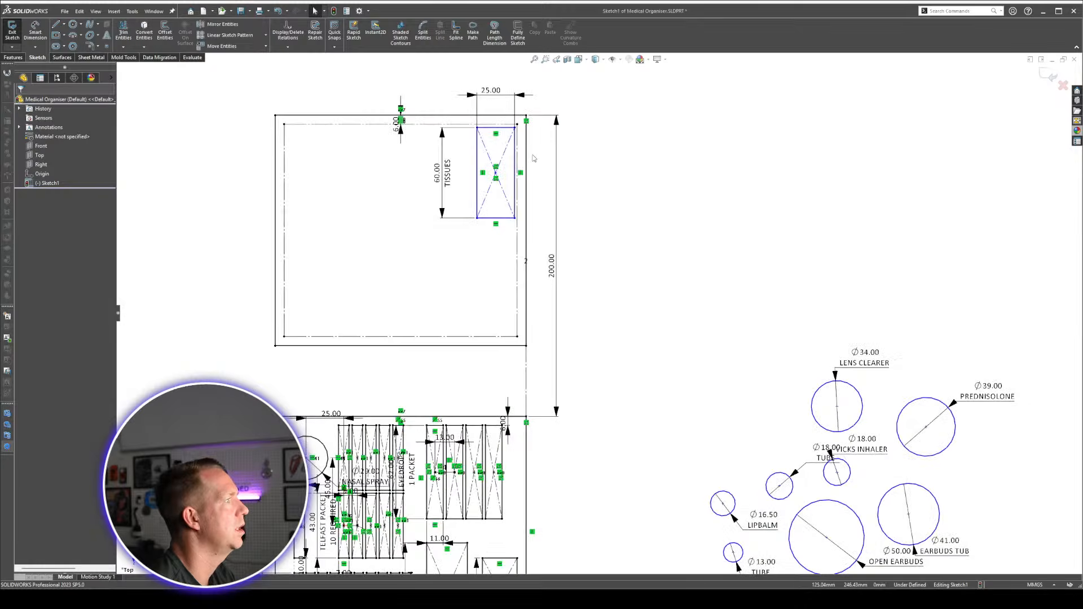
# Move the pair of PUFFER outlines into the copied frame, beside the TISSUES rectangle.
pyautogui.scroll(4, 439, 455)
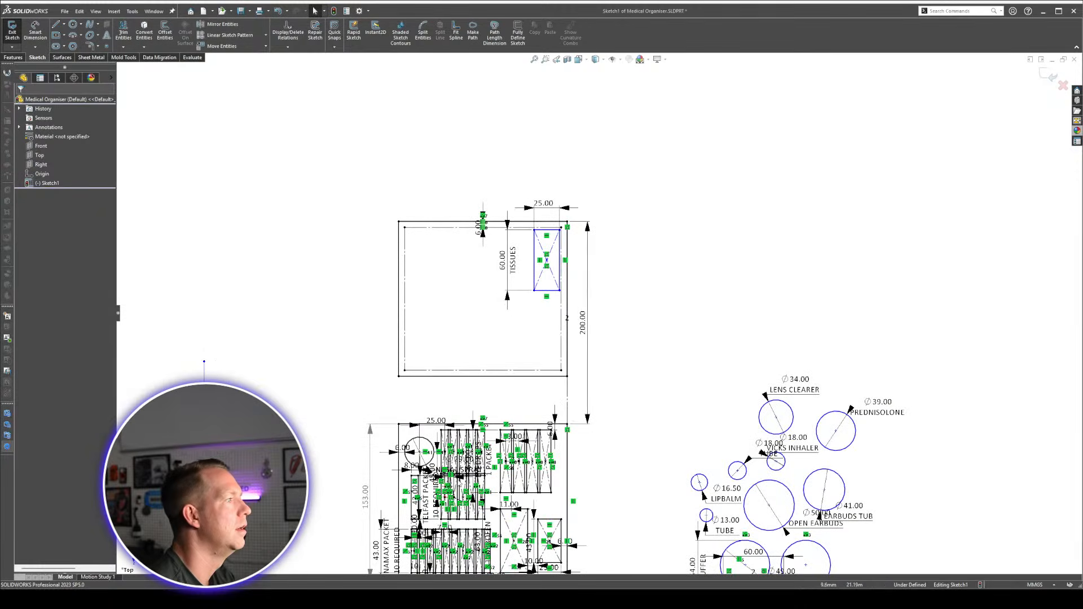
pyautogui.scroll(-5, 500, 539)
pyautogui.scroll(6, 733, 187)
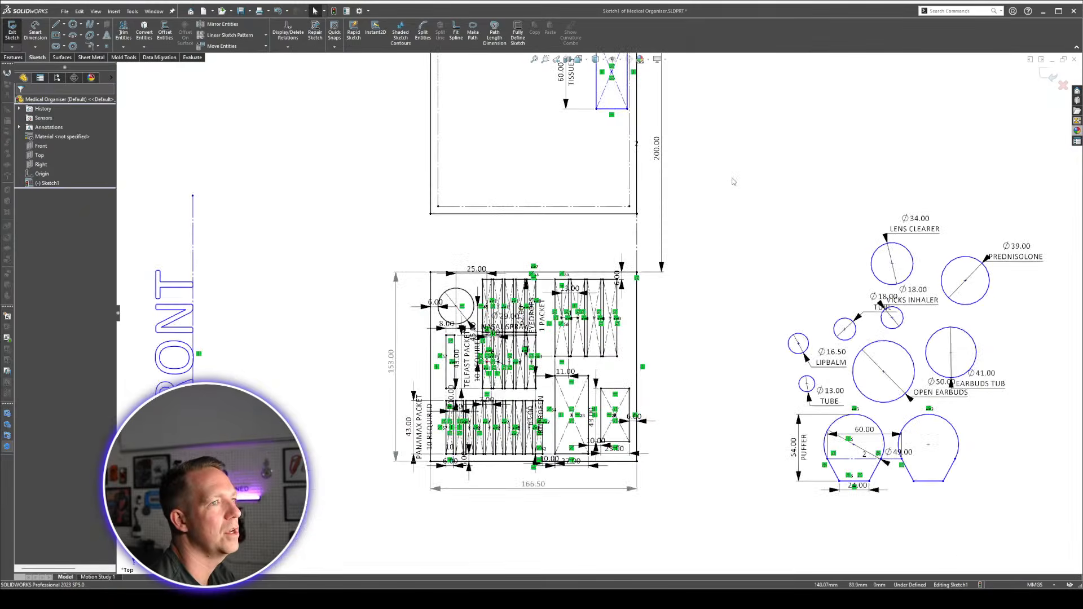
pyautogui.scroll(-2, 741, 258)
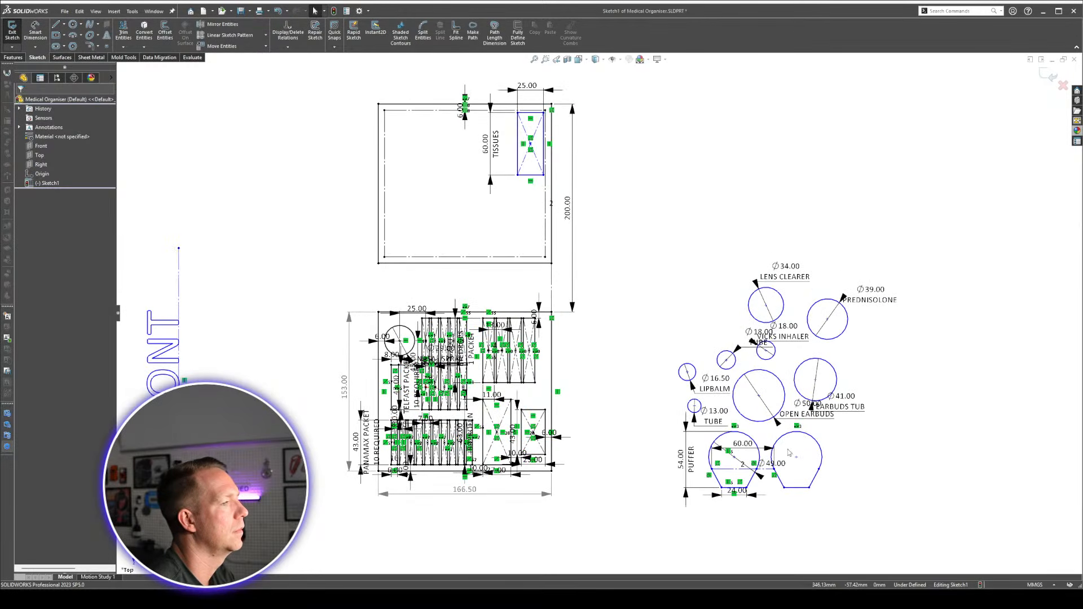
pyautogui.moveTo(737, 461)
pyautogui.mouseDown()
pyautogui.moveTo(509, 208)
pyautogui.moveTo(424, 135)
pyautogui.moveTo(415, 139)
pyautogui.mouseUp()
pyautogui.click(638, 216)
pyautogui.scroll(-5, 468, 93)
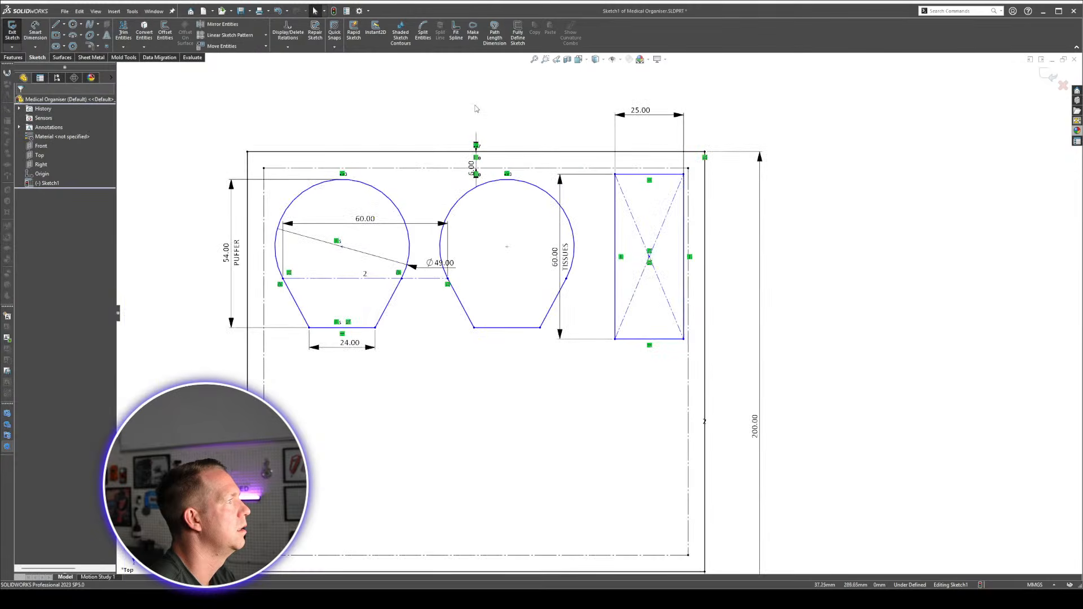
# Place the OPEN EARBUDS and EARBUDS TUB circles in the frame's lower corners, with the PREDNISOLONE and LENS CLEARER circles between and above them.
pyautogui.scroll(5, 707, 423)
pyautogui.scroll(-2, 845, 519)
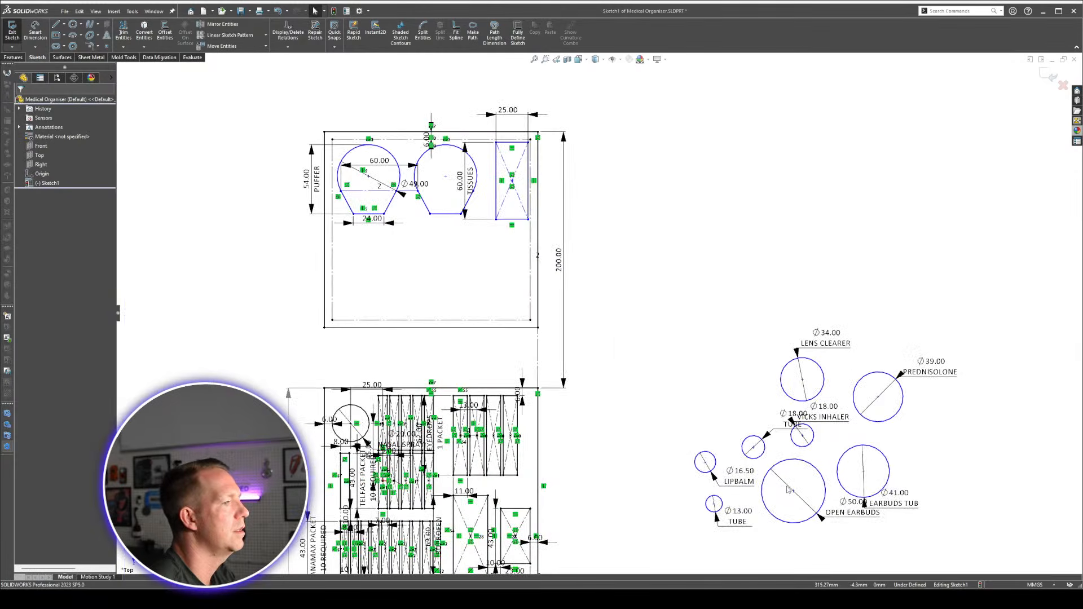
pyautogui.moveTo(793, 494)
pyautogui.mouseDown()
pyautogui.moveTo(484, 268)
pyautogui.moveTo(488, 276)
pyautogui.moveTo(365, 288)
pyautogui.mouseUp()
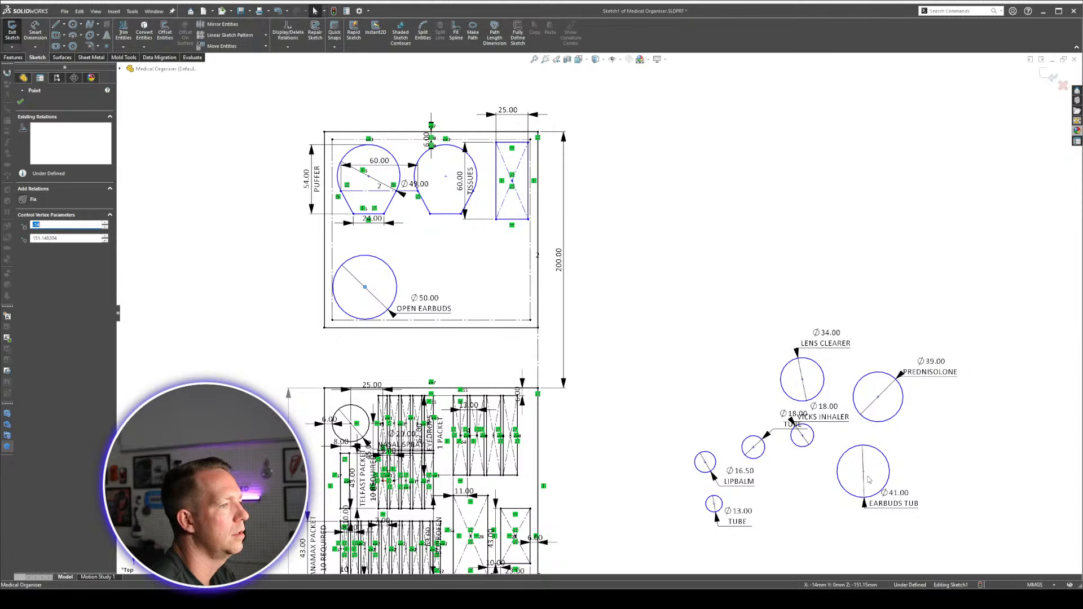
pyautogui.moveTo(869, 479); pyautogui.dragTo(503, 294)
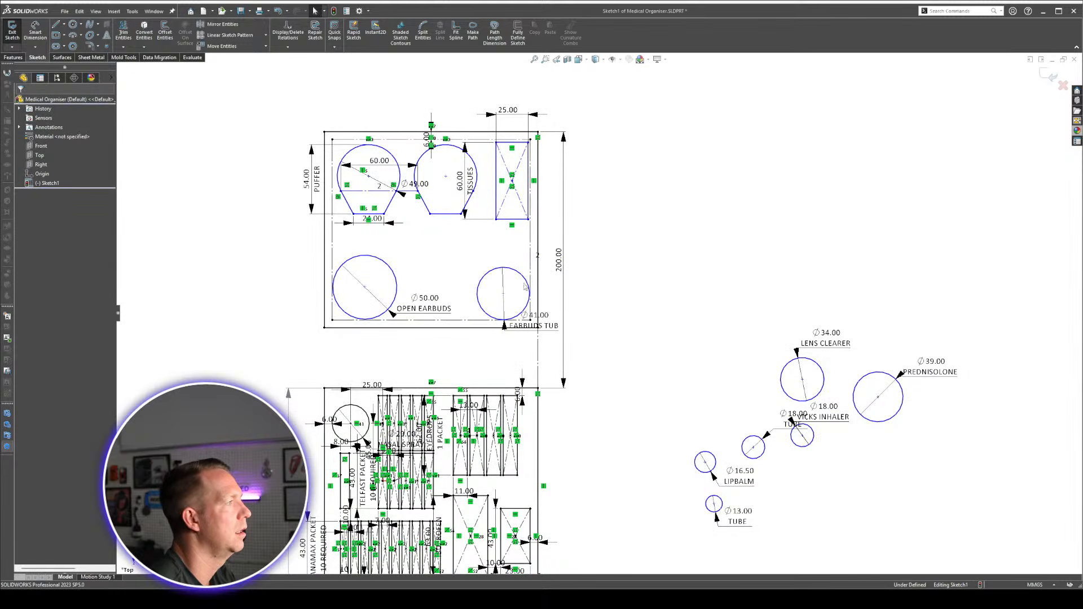
pyautogui.moveTo(878, 397); pyautogui.dragTo(418, 245)
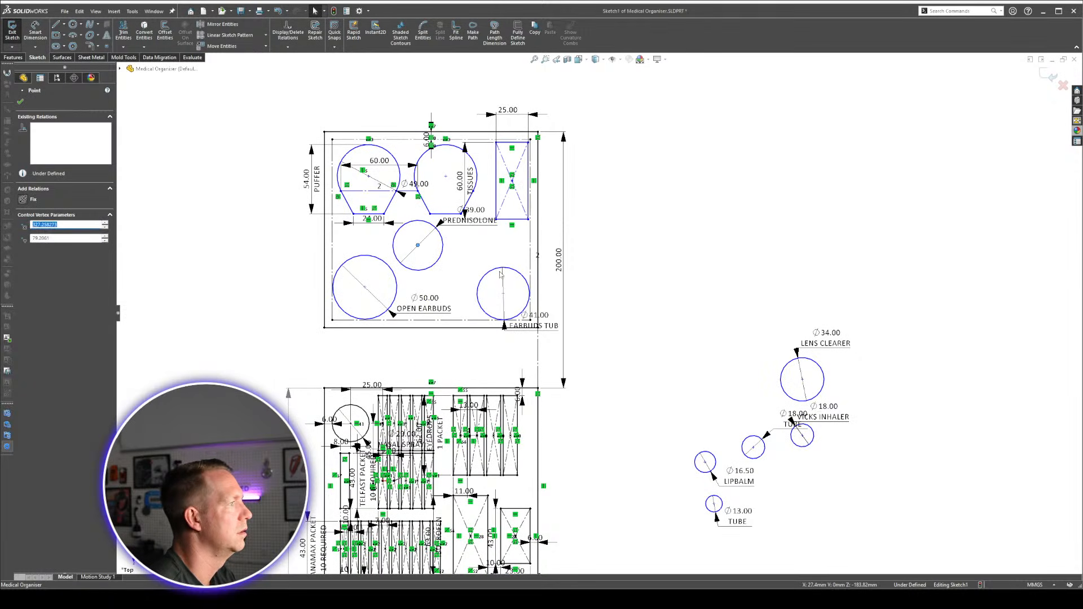
pyautogui.moveTo(802, 379); pyautogui.dragTo(473, 246)
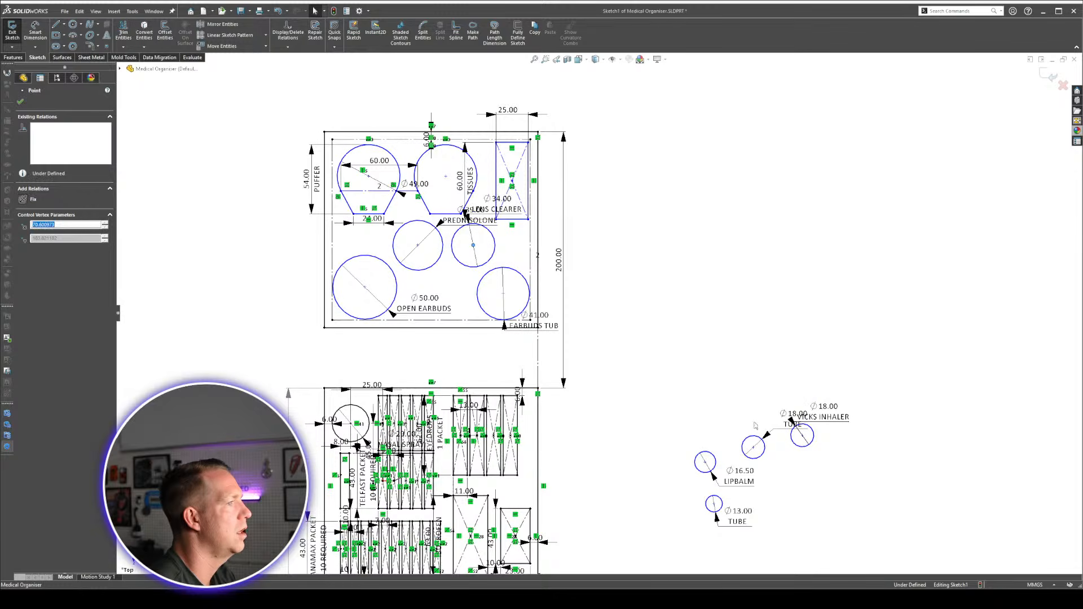
# Move the VICKS INHALER, LIPBALM and both TUBE circles into the gaps between the larger circles in the frame.
pyautogui.moveTo(517, 286); pyautogui.dragTo(457, 287)
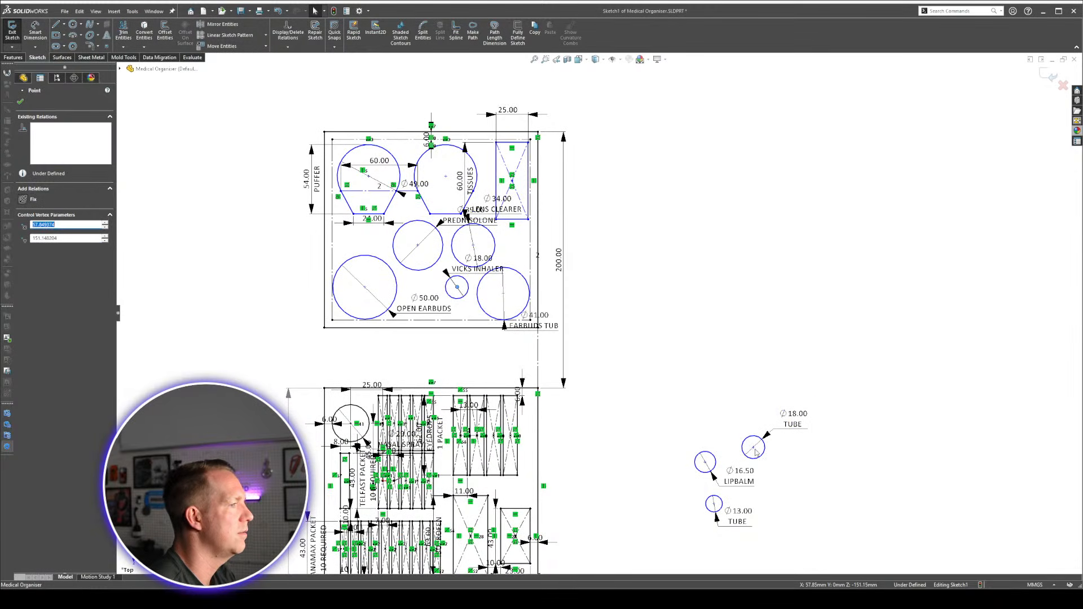
pyautogui.moveTo(757, 452); pyautogui.dragTo(425, 289)
pyautogui.moveTo(706, 465); pyautogui.dragTo(372, 242)
pyautogui.moveTo(713, 505)
pyautogui.mouseDown()
pyautogui.moveTo(653, 406)
pyautogui.moveTo(512, 249)
pyautogui.mouseUp()
# Make the OPEN EARBUDS circle tangent to the left and bottom construction lines of the inner frame.
pyautogui.scroll(-2, 355, 218)
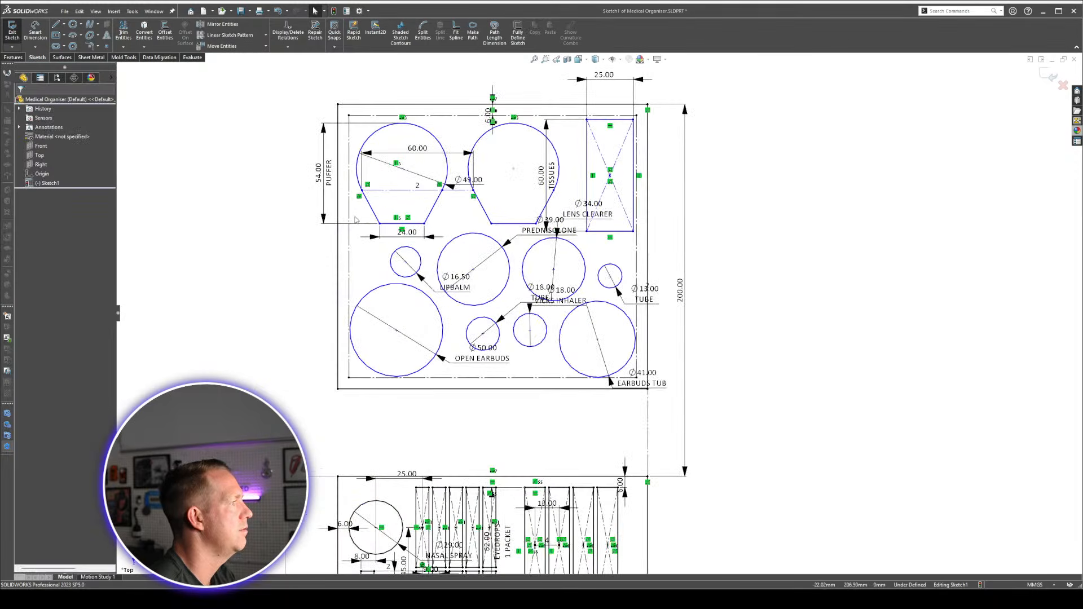
pyautogui.scroll(-1, 378, 324)
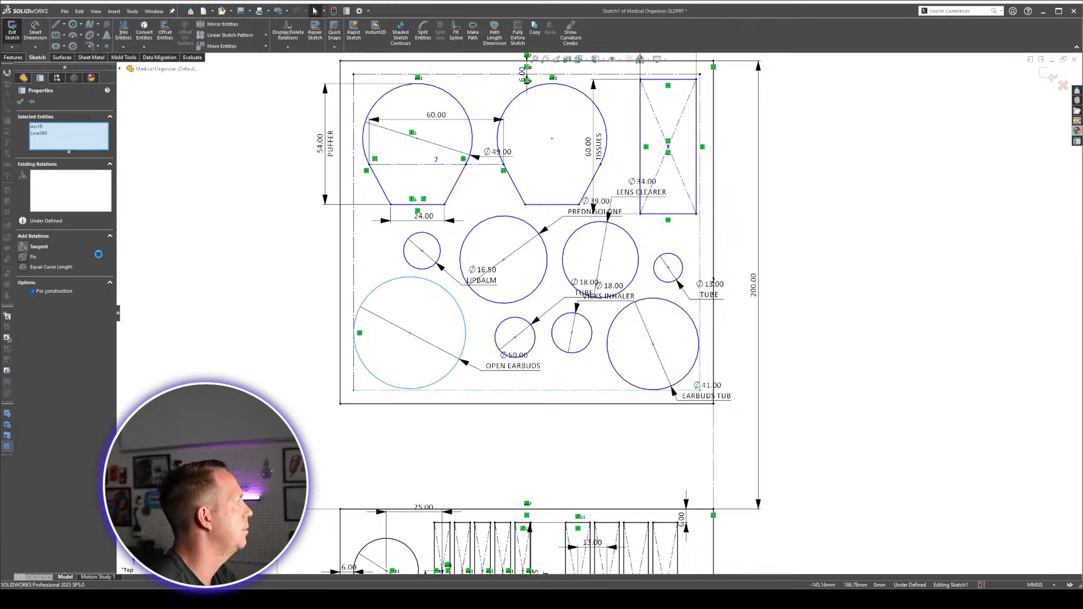
pyautogui.click(723, 335)
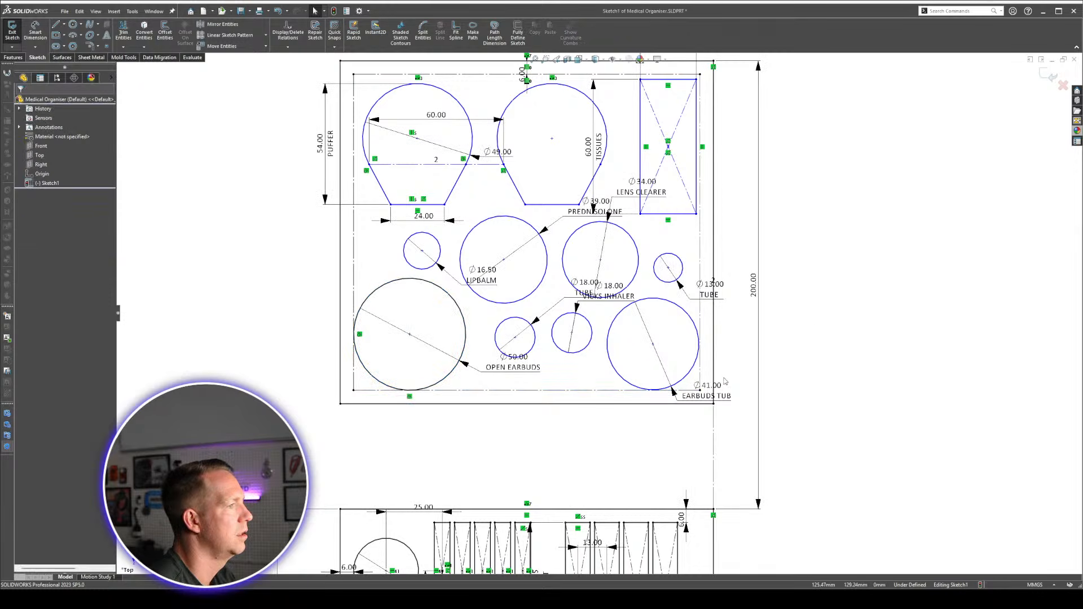
# Snap the TISSUES rectangle's upper-right corner onto the upper-right corner of the inner construction frame.
pyautogui.scroll(-2, 695, 189)
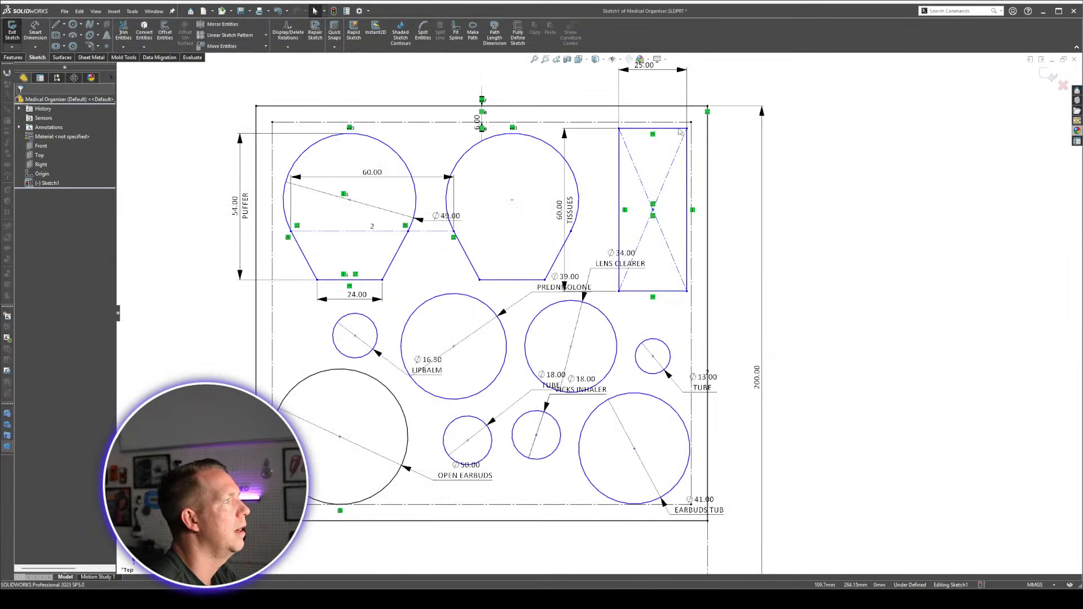
pyautogui.click(697, 80)
pyautogui.moveTo(686, 129); pyautogui.dragTo(691, 122)
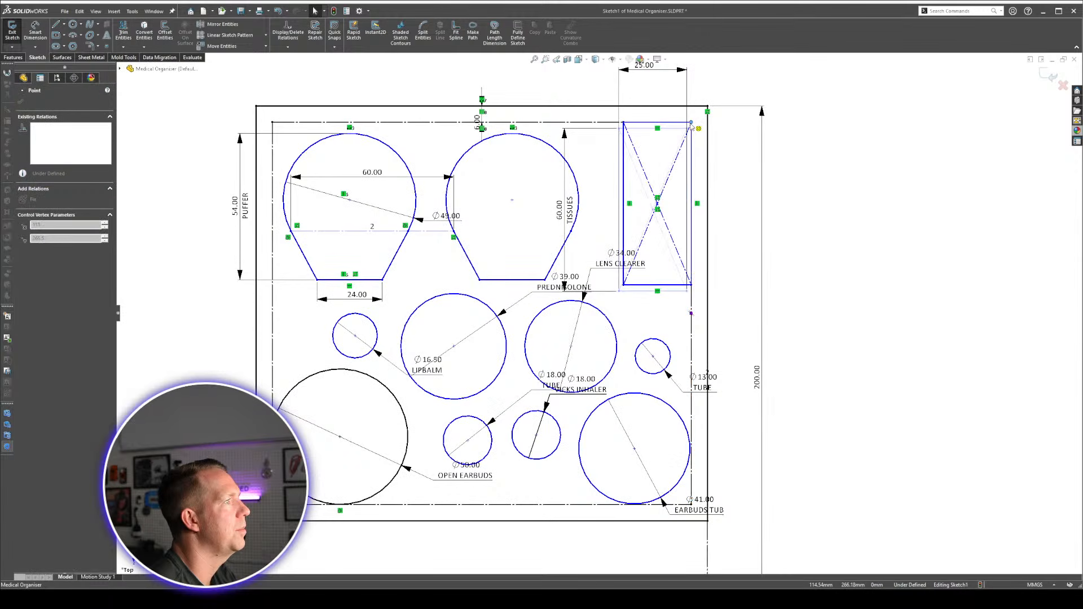
pyautogui.click(779, 247)
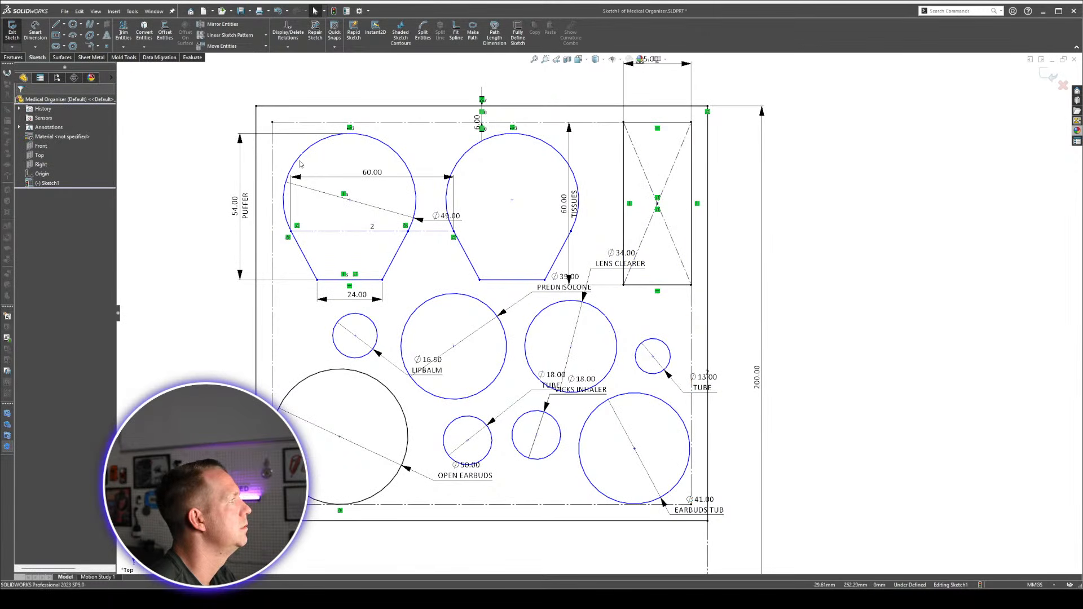
# Make the first PUFFER arc tangent to the top and left construction lines of the inner frame.
pyautogui.click(367, 136)
pyautogui.keyDown('ctrl'); pyautogui.click(361, 122); pyautogui.keyUp('ctrl')
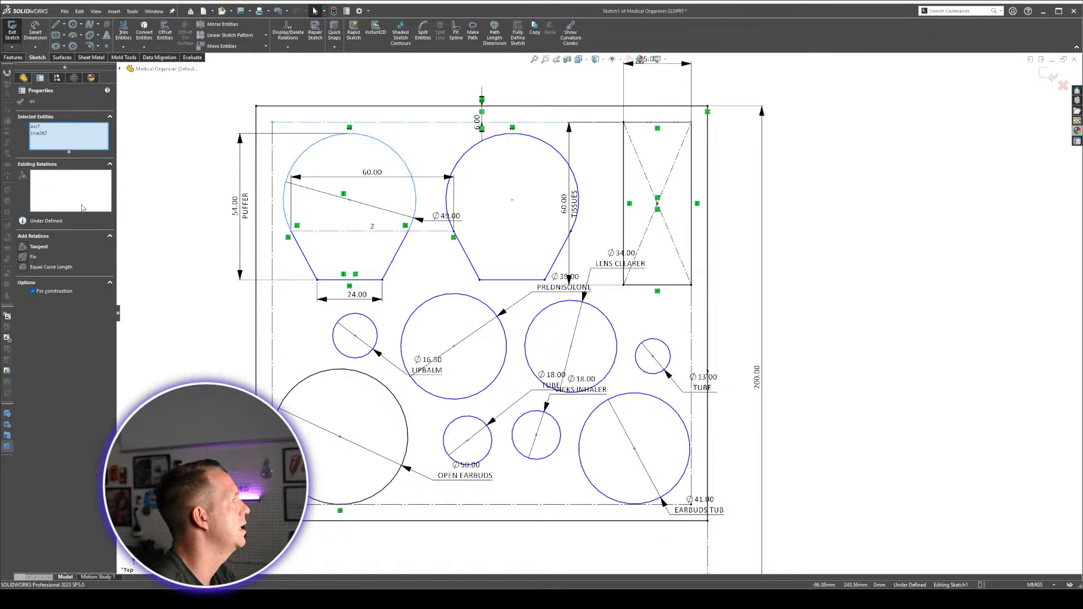
pyautogui.click(38, 247)
pyautogui.click(275, 188)
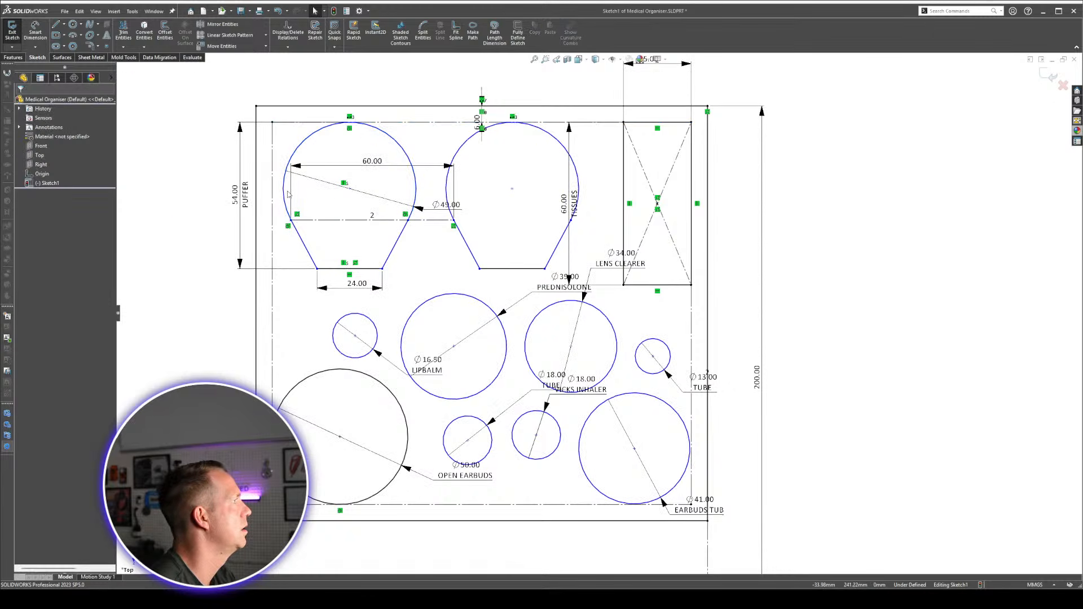
pyautogui.click(285, 195)
pyautogui.keyDown('ctrl'); pyautogui.click(272, 184); pyautogui.keyUp('ctrl')
pyautogui.click(192, 195)
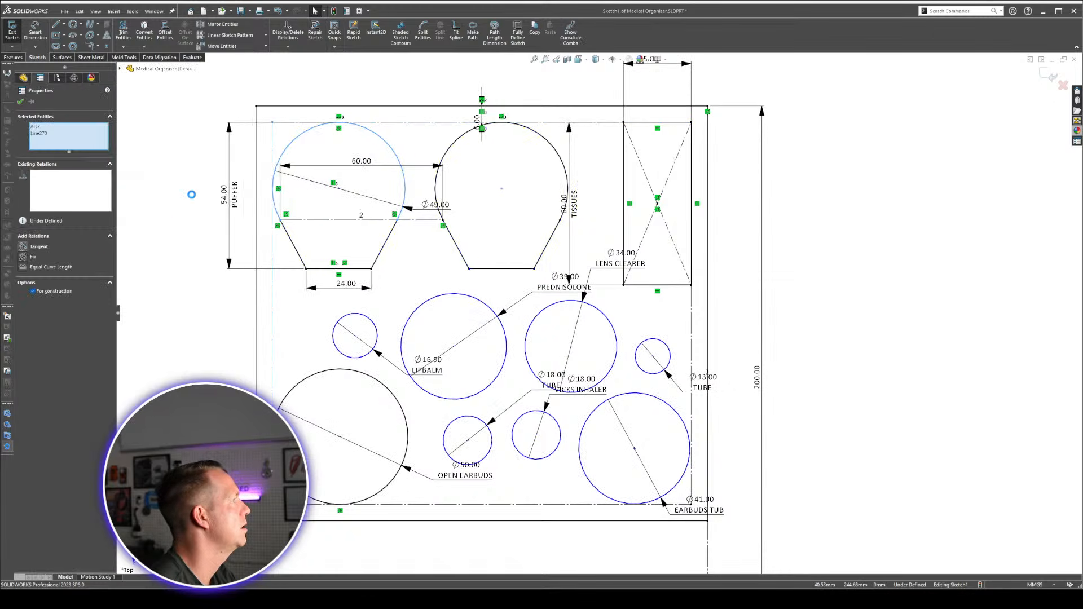
# Reposition the TISSUES height dimension into the gap between the second puffer outline and the tissues rectangle.
pyautogui.moveTo(569, 208); pyautogui.dragTo(600, 206)
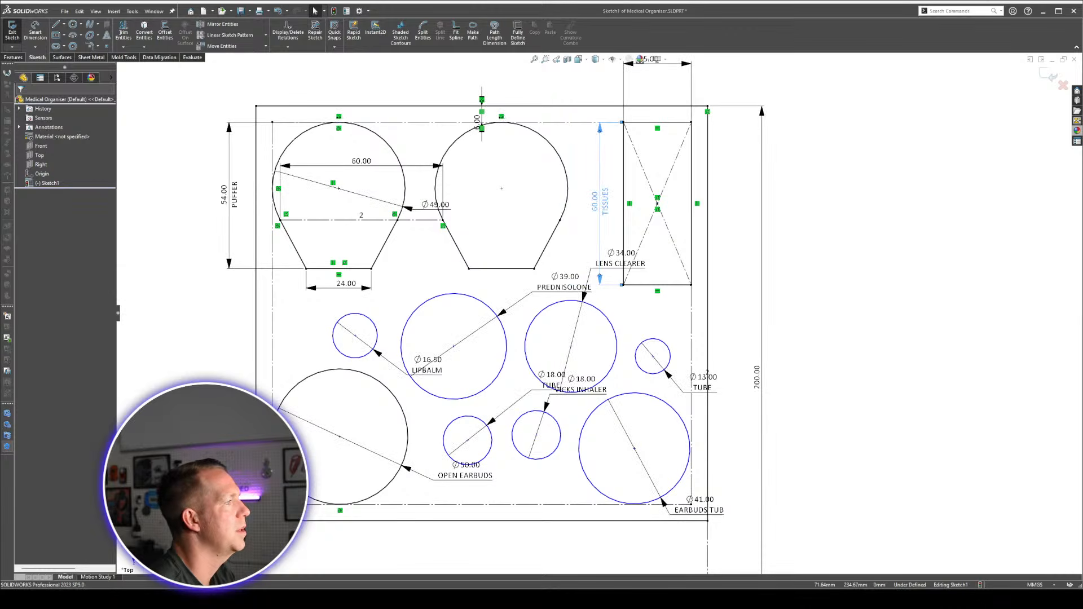
pyautogui.click(933, 286)
# Move the LIPBALM and PREDNISOLONE circles closer below the first puffer, and reposition the OPEN EARBUDS and LIPBALM diameter labels clear of neighbouring shapes.
pyautogui.moveTo(356, 338); pyautogui.dragTo(298, 326)
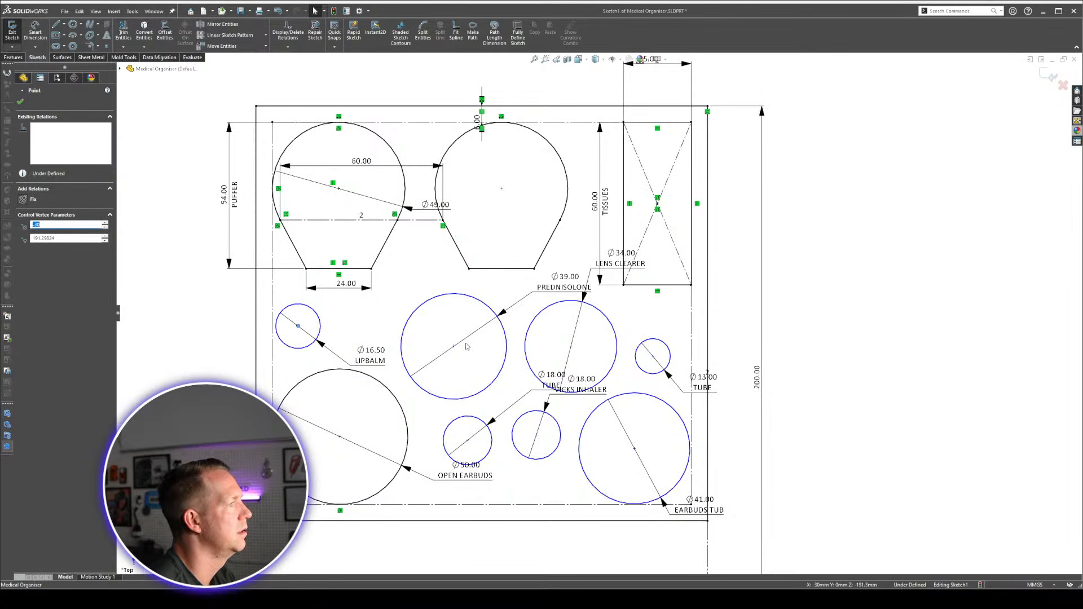
pyautogui.moveTo(455, 346); pyautogui.dragTo(419, 324)
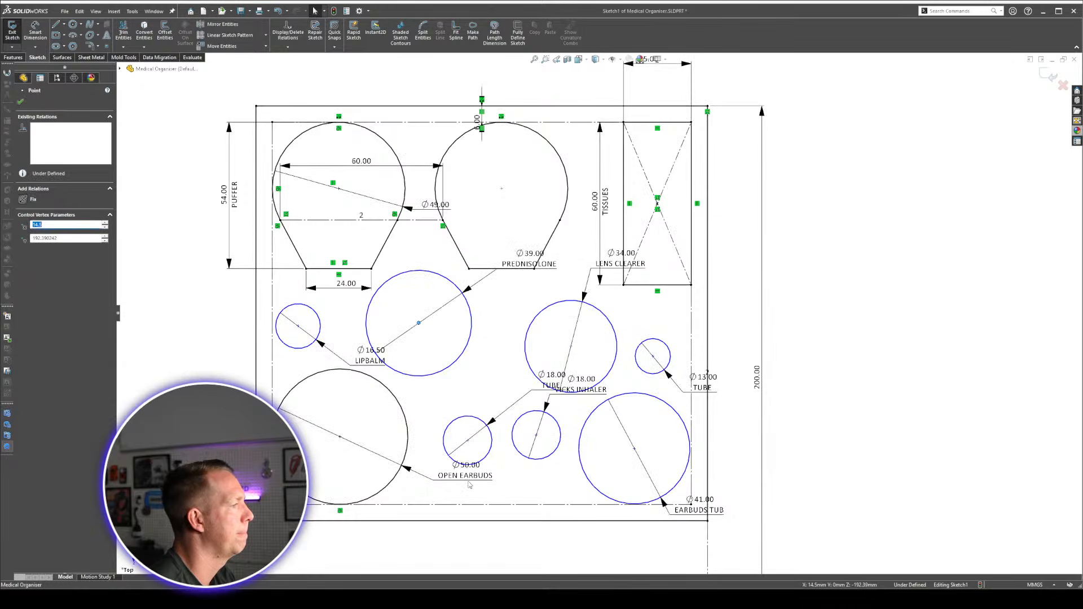
pyautogui.moveTo(470, 484); pyautogui.dragTo(334, 472)
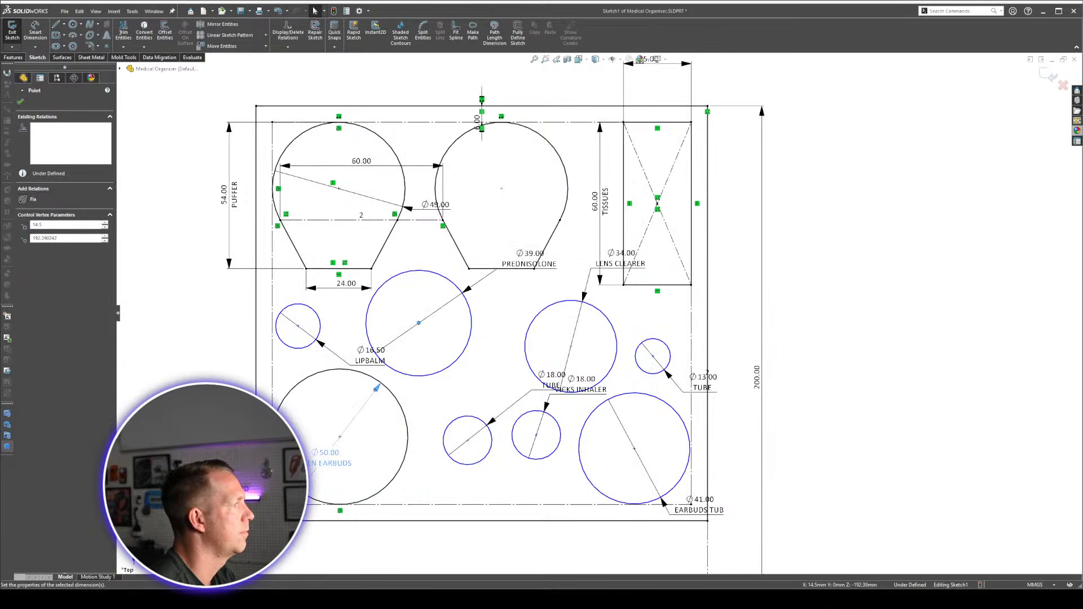
pyautogui.moveTo(373, 353); pyautogui.dragTo(248, 341)
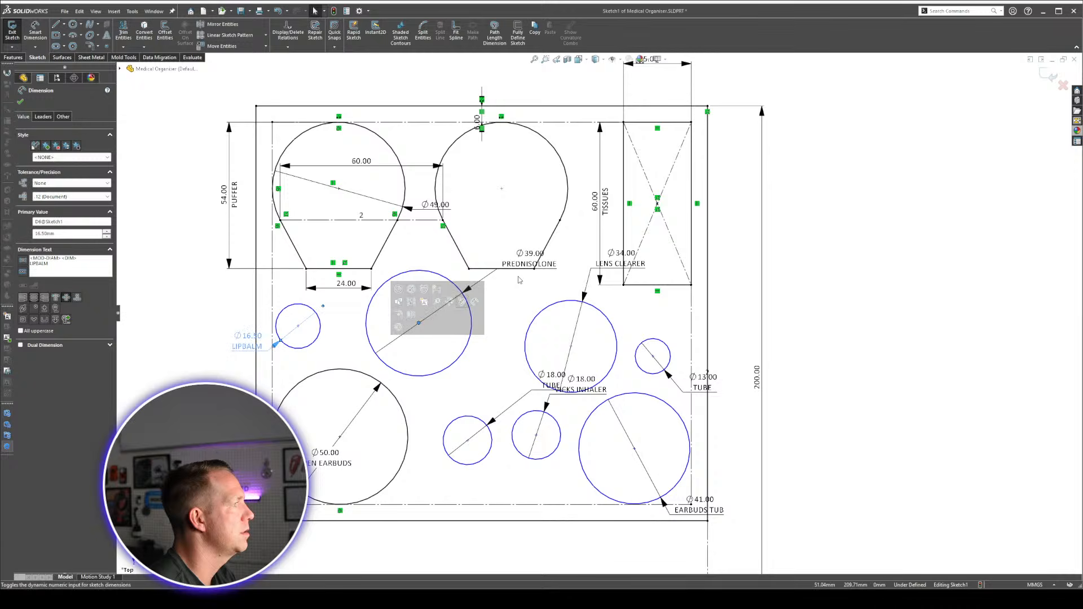
# Move the diameter labels of PREDNISOLONE, both TUBE circles, VICKS INHALER, EARBUDS TUB and LENS CLEARER inside their circles.
pyautogui.moveTo(526, 263)
pyautogui.mouseDown()
pyautogui.moveTo(437, 336)
pyautogui.moveTo(420, 312)
pyautogui.mouseUp()
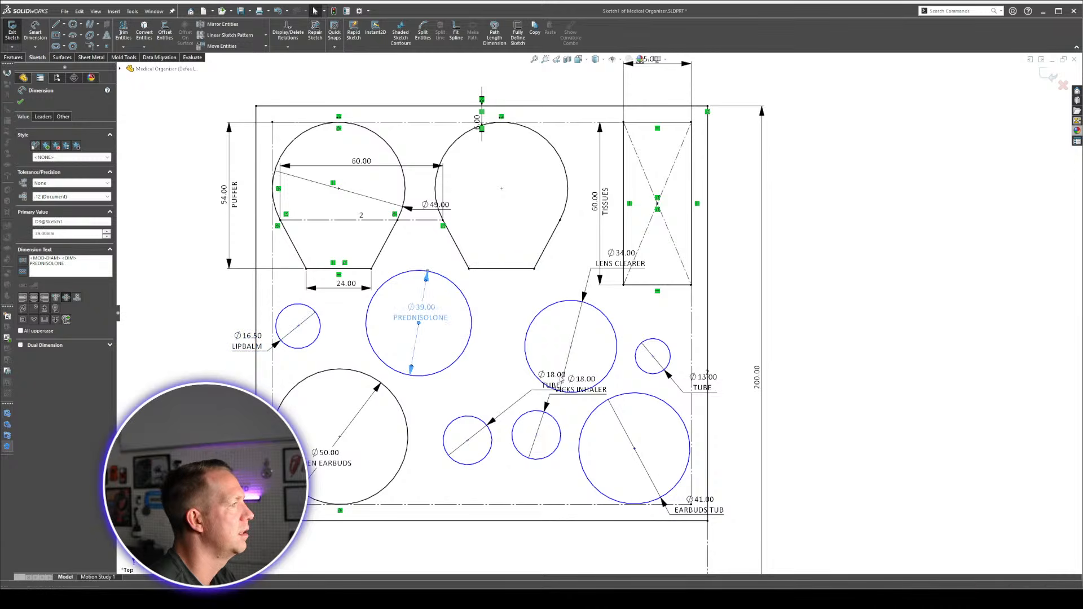
pyautogui.moveTo(562, 379); pyautogui.dragTo(484, 435)
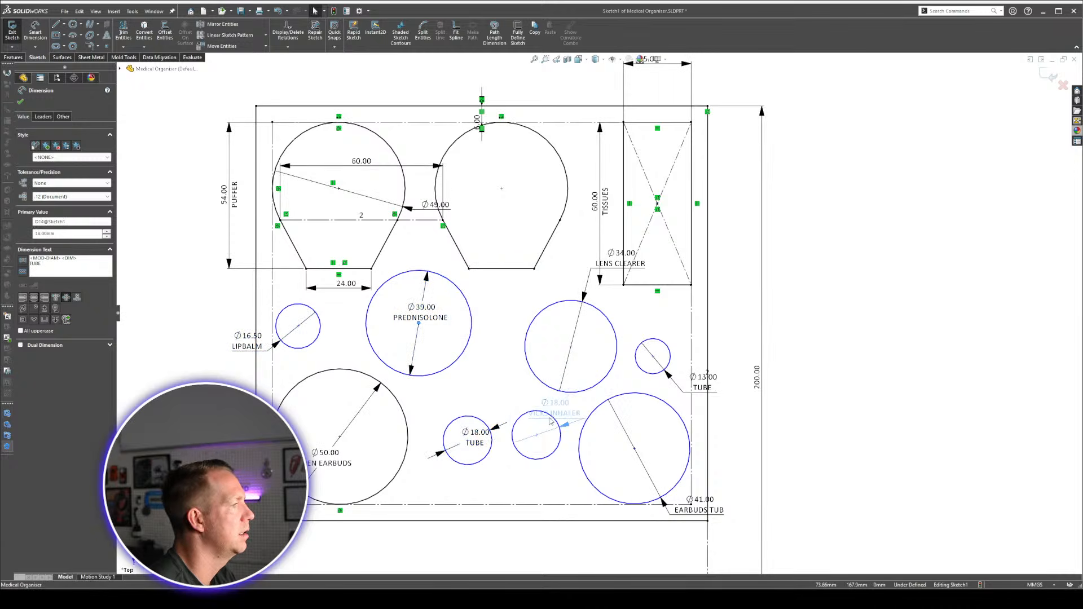
pyautogui.moveTo(551, 421); pyautogui.dragTo(539, 444)
pyautogui.moveTo(708, 511); pyautogui.dragTo(641, 454)
pyautogui.moveTo(702, 388); pyautogui.dragTo(654, 353)
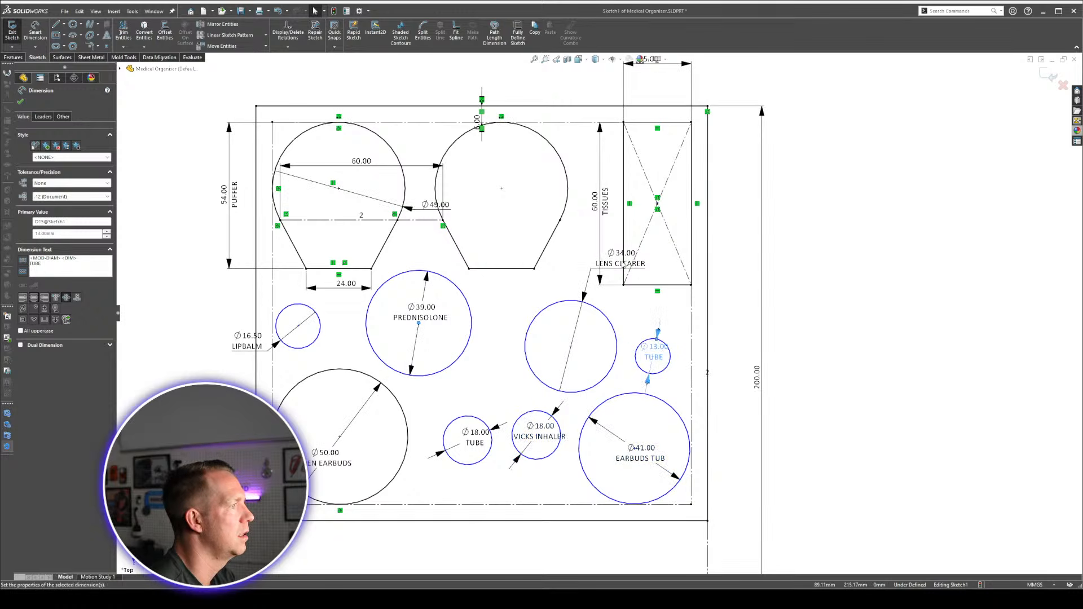
pyautogui.moveTo(621, 259); pyautogui.dragTo(573, 334)
pyautogui.click(894, 345)
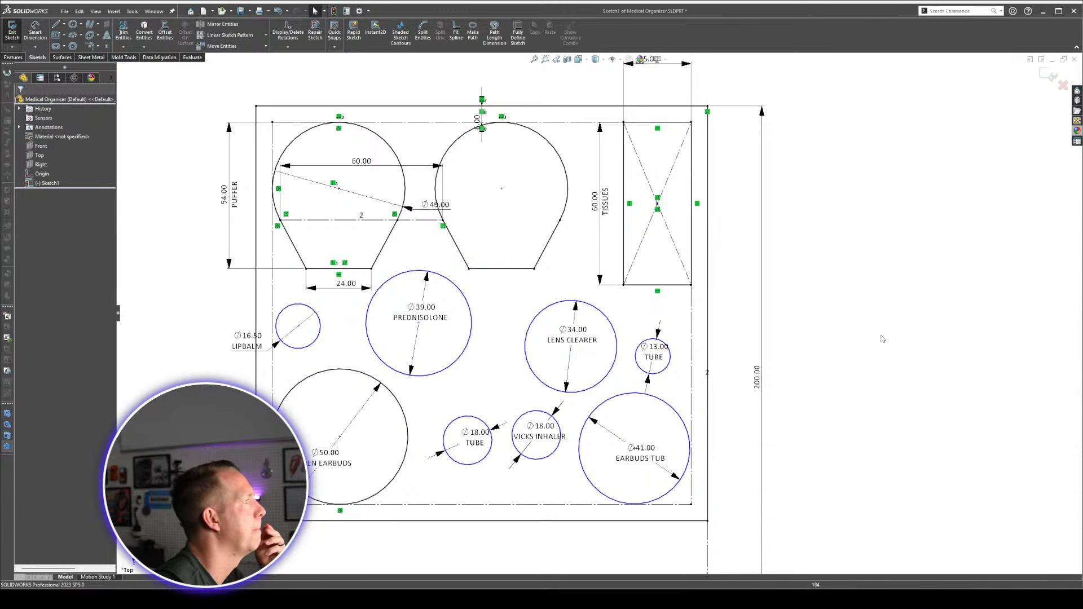
# Move the first puffer's diameter dimension inside its arc and centre the 18 mm TUBE label in its circle.
pyautogui.moveTo(434, 205); pyautogui.dragTo(356, 181)
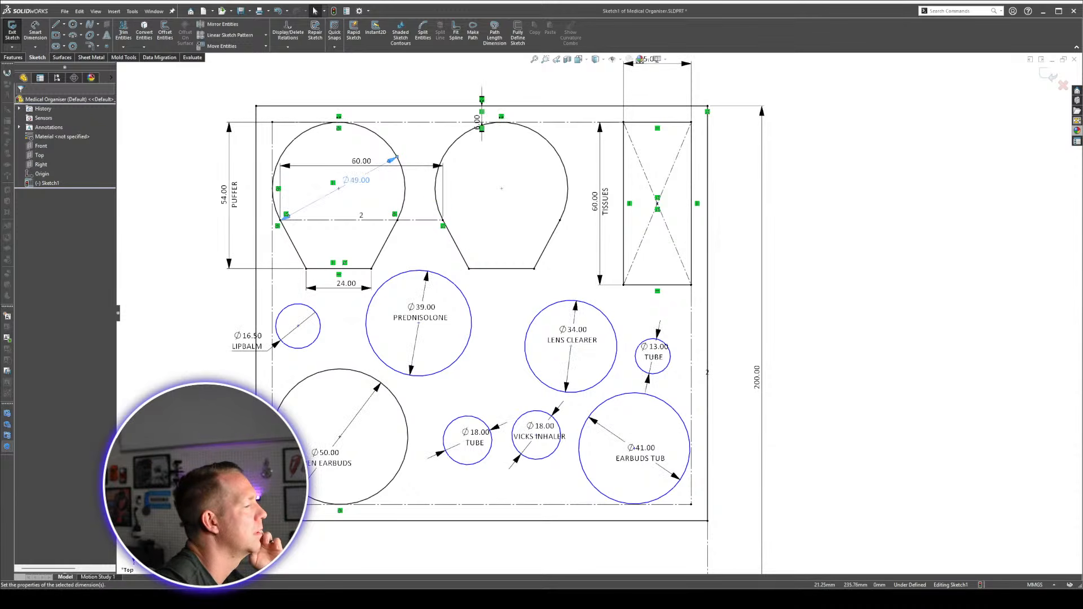
pyautogui.click(827, 338)
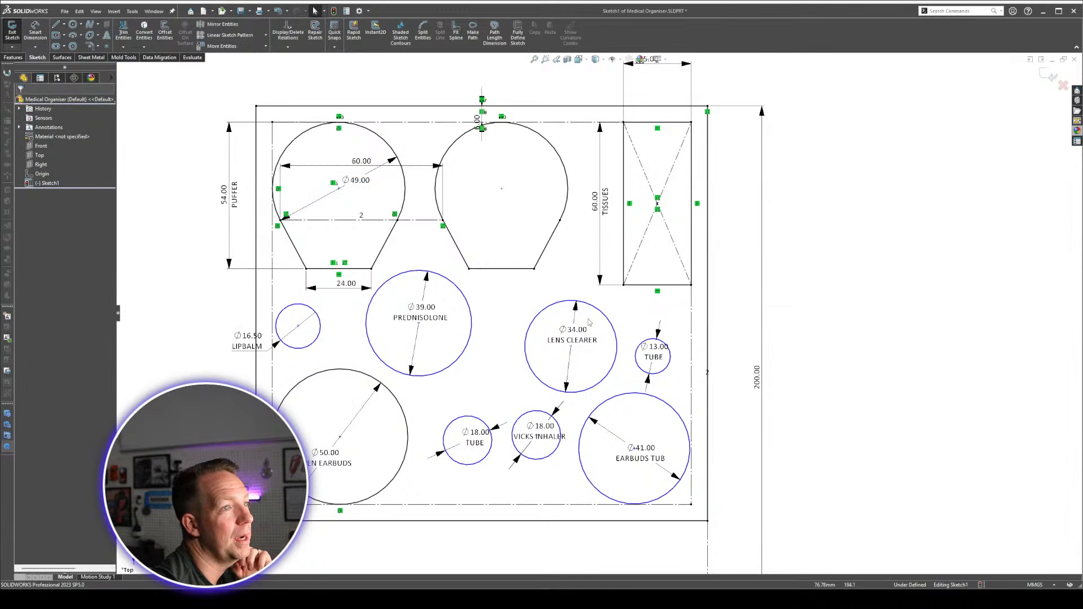
pyautogui.scroll(2, 492, 293)
pyautogui.scroll(-1, 480, 256)
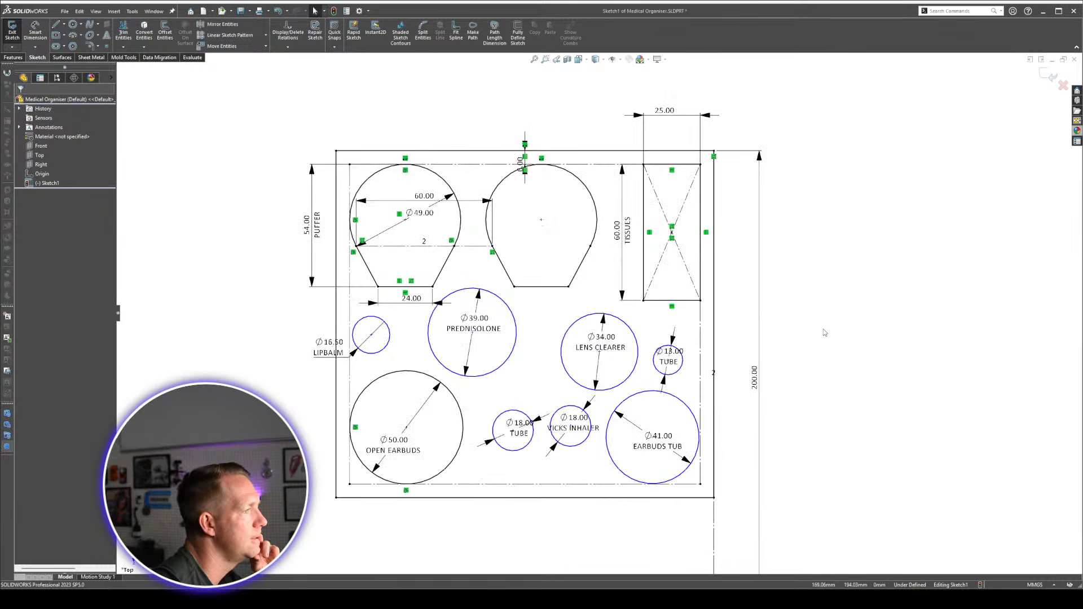
pyautogui.scroll(-4, 531, 433)
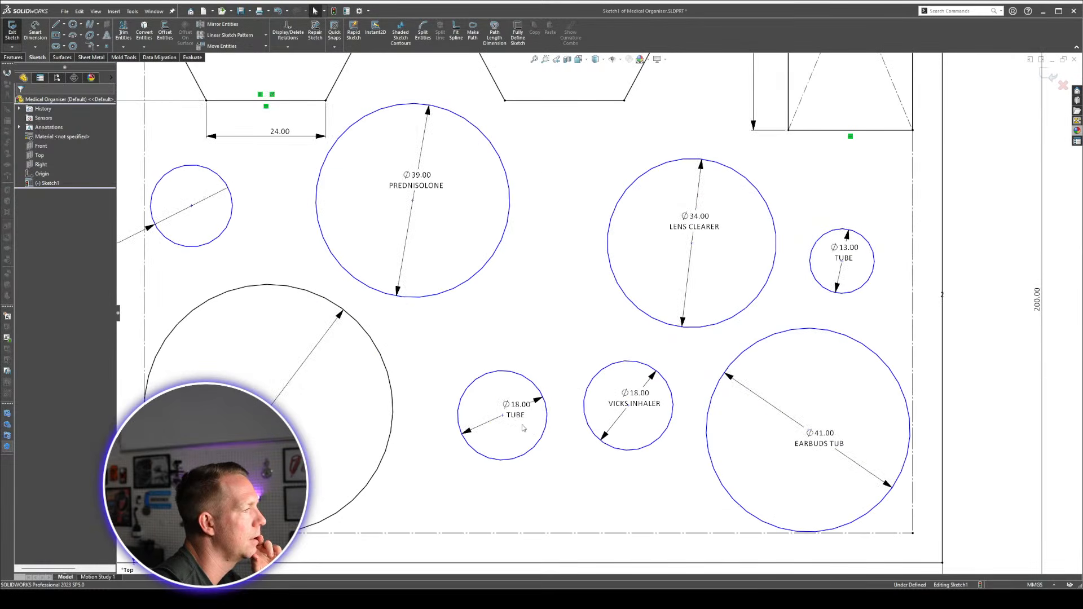
pyautogui.moveTo(502, 417)
pyautogui.mouseDown()
pyautogui.moveTo(446, 431)
pyautogui.moveTo(502, 416)
pyautogui.mouseUp()
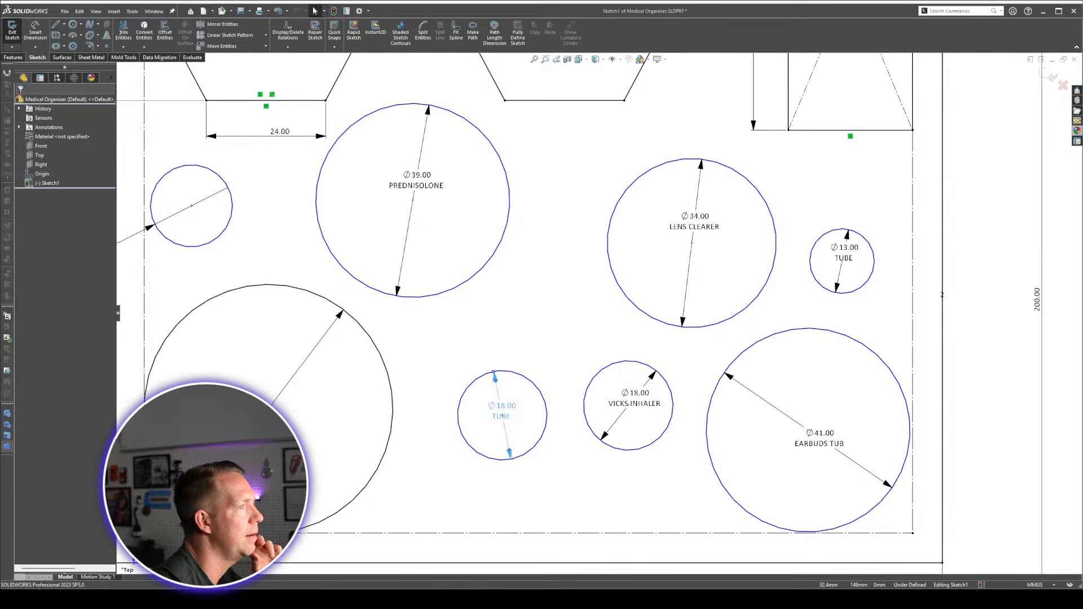
pyautogui.scroll(3, 639, 304)
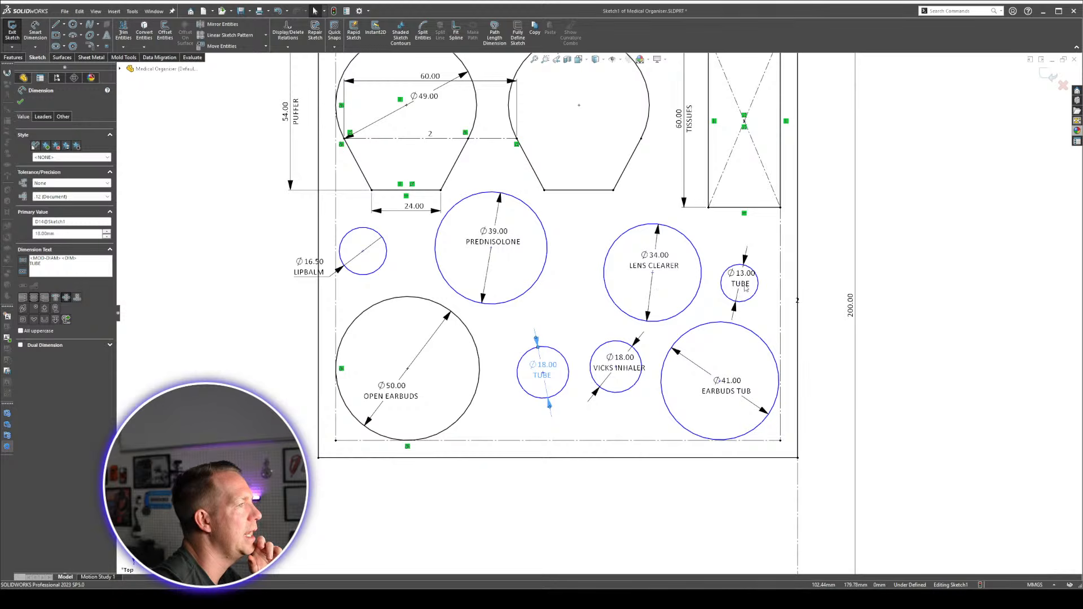
pyautogui.scroll(5, 348, 312)
pyautogui.scroll(-5, 605, 240)
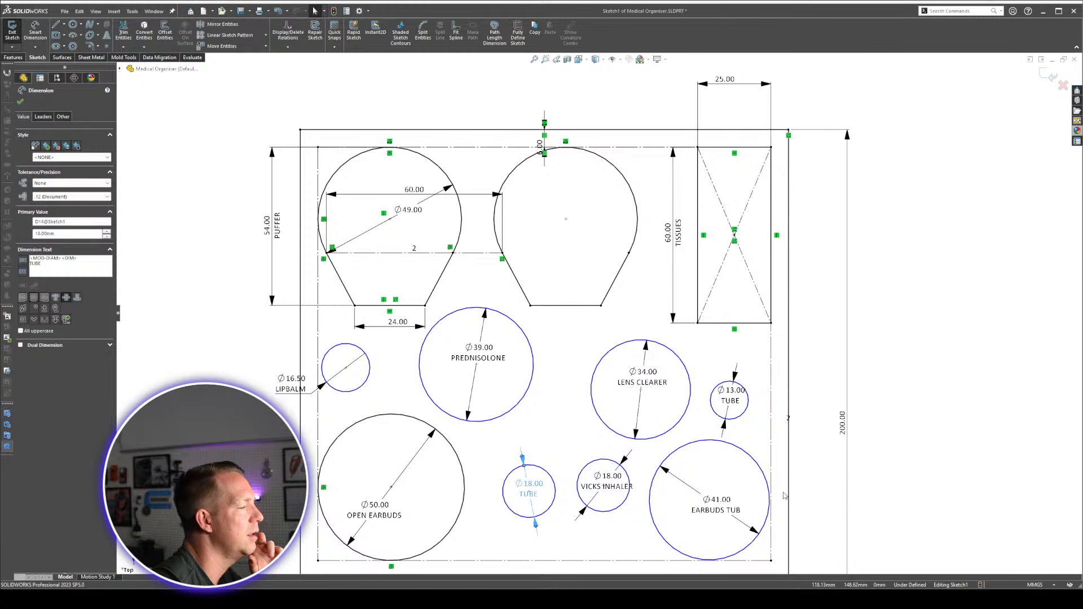
pyautogui.press('Escape')
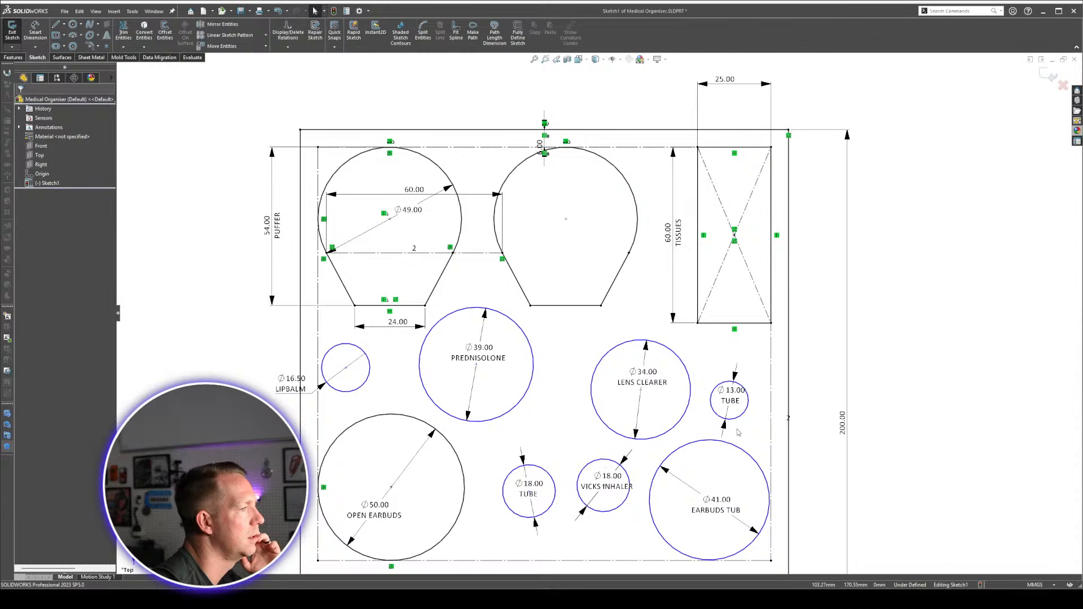
# Shift the 13 mm TUBE label off-centre to free the circle's centre point.
pyautogui.moveTo(732, 404); pyautogui.dragTo(734, 402)
pyautogui.press('Escape')
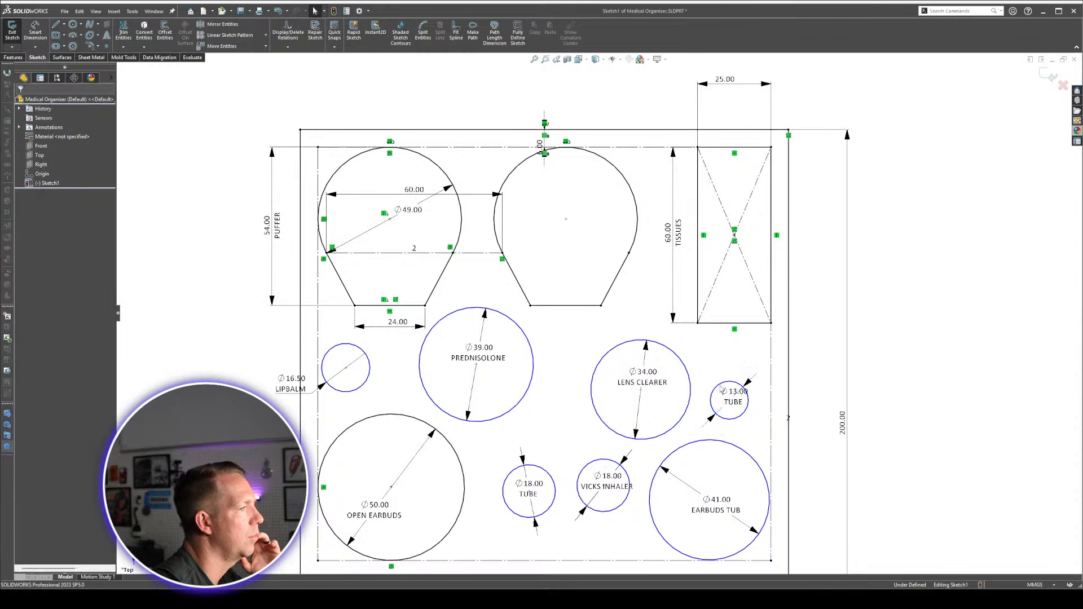
pyautogui.scroll(-3, 731, 395)
pyautogui.moveTo(727, 406); pyautogui.dragTo(701, 423)
pyautogui.click(712, 402)
pyautogui.click(726, 408)
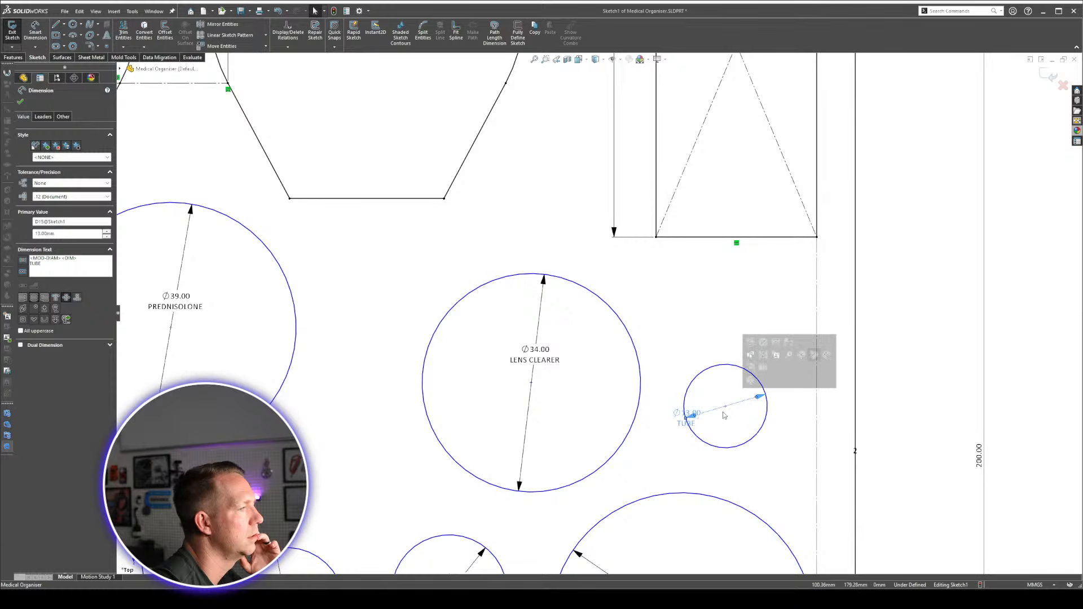
# Move the 13 mm TUBE circle below the second puffer and the LENS CLEARER circle beneath TISSUES, against the inner frame's right line.
pyautogui.moveTo(468, 290); pyautogui.dragTo(411, 269)
pyautogui.moveTo(532, 386)
pyautogui.mouseDown()
pyautogui.moveTo(658, 390)
pyautogui.moveTo(747, 374)
pyautogui.moveTo(709, 376)
pyautogui.mouseUp()
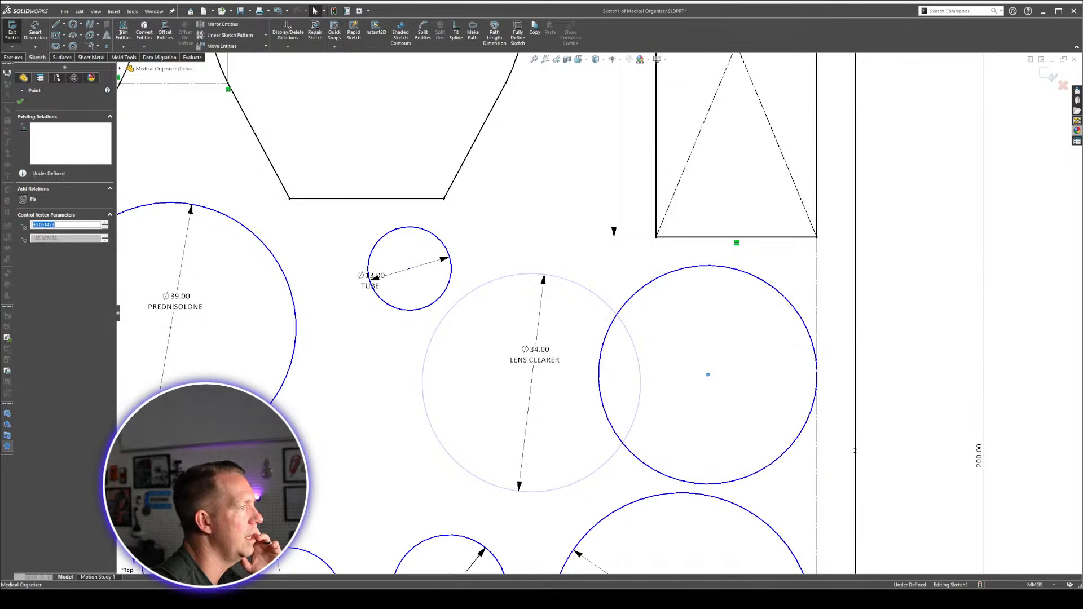
pyautogui.scroll(6, 740, 409)
pyautogui.click(740, 409)
pyautogui.scroll(-2, 626, 315)
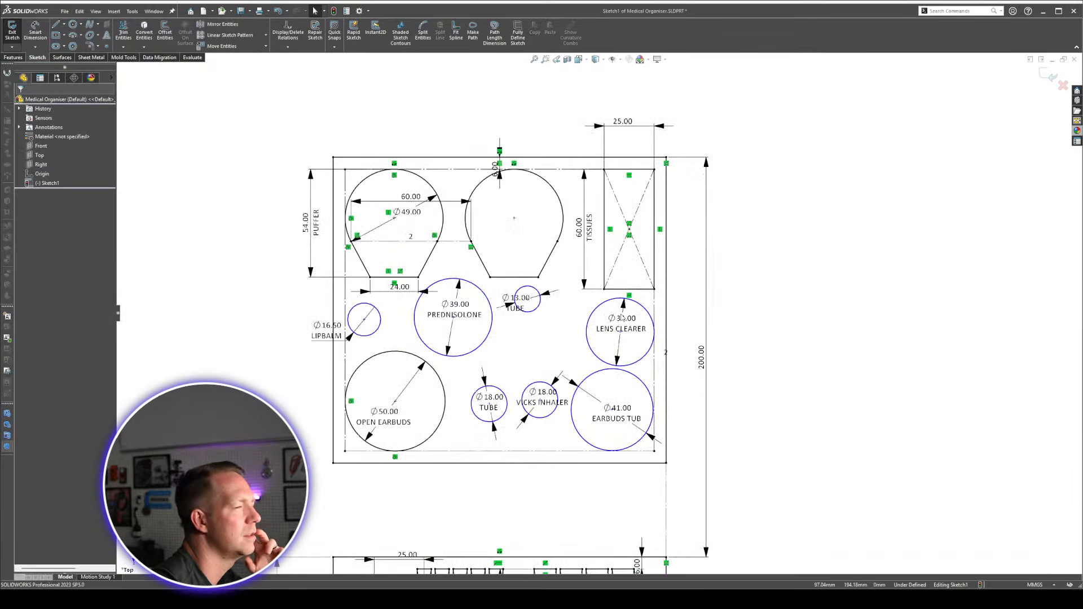
pyautogui.scroll(-3, 616, 326)
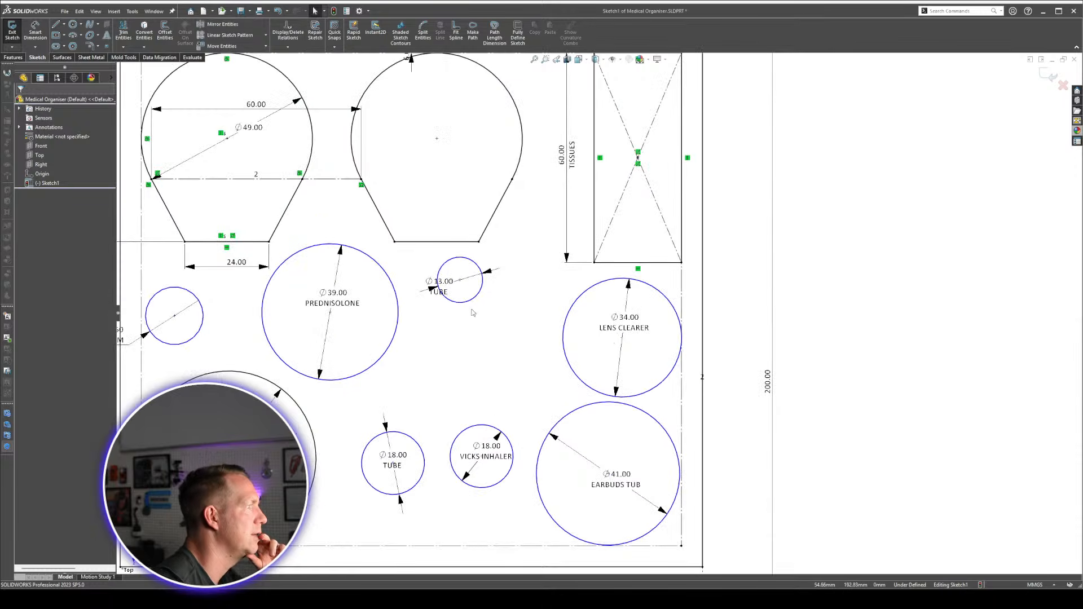
# Move the 13 mm TUBE circle above VICKS INHALER, and from there outside the left edge of the tray outline.
pyautogui.moveTo(459, 279); pyautogui.dragTo(487, 370)
pyautogui.scroll(2, 480, 386)
pyautogui.scroll(-1, 491, 389)
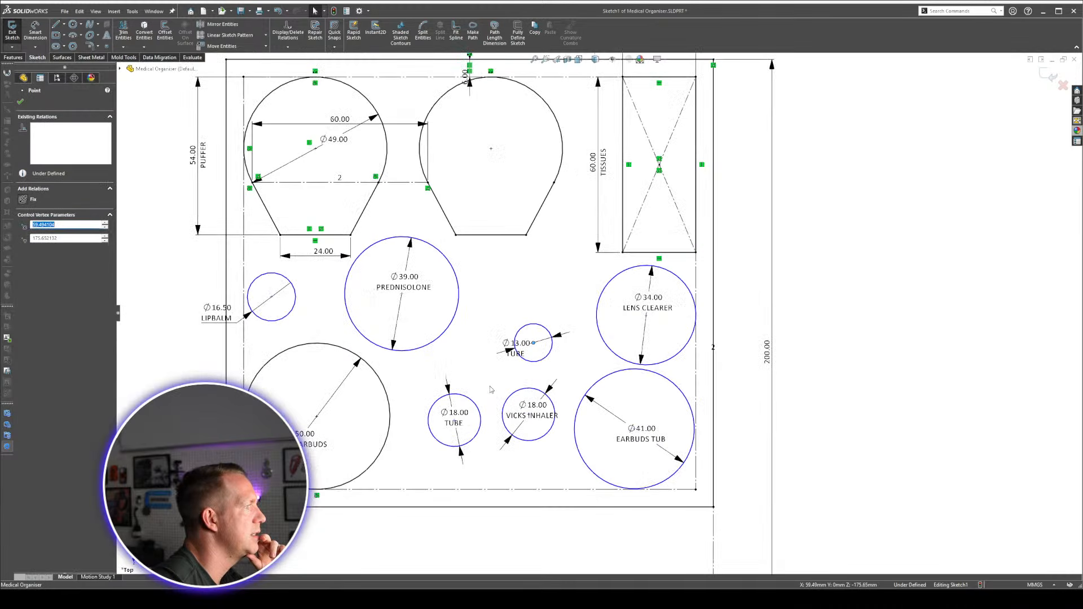
pyautogui.moveTo(372, 341); pyautogui.dragTo(191, 371)
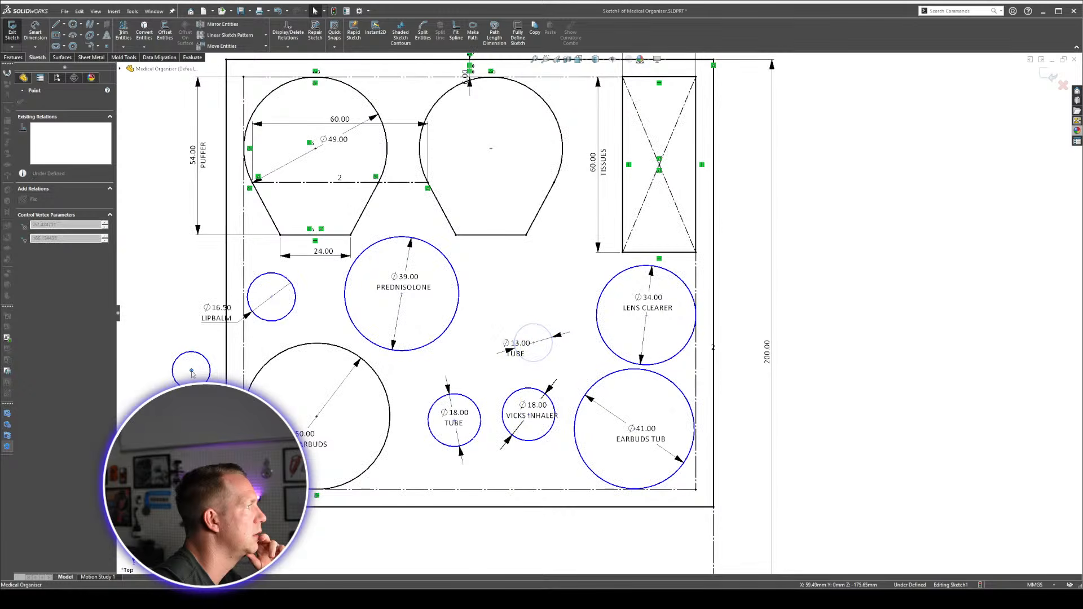
pyautogui.click(488, 348)
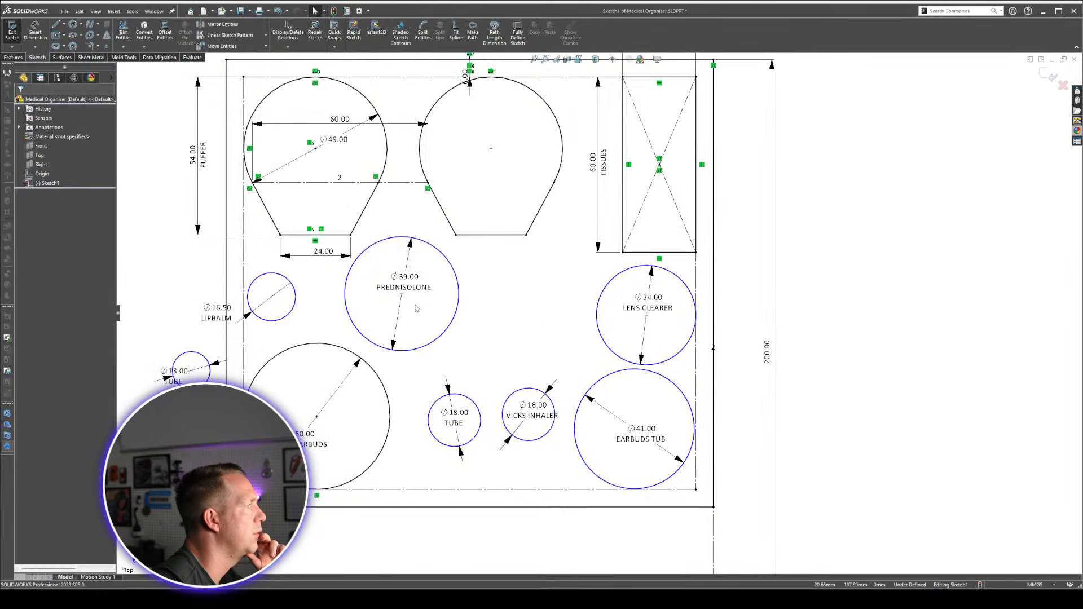
# Shift the PREDNISOLONE label off its circle's centre and move the circle beside LENS CLEARER, below the second puffer.
pyautogui.moveTo(404, 302); pyautogui.dragTo(384, 291)
pyautogui.click(403, 294)
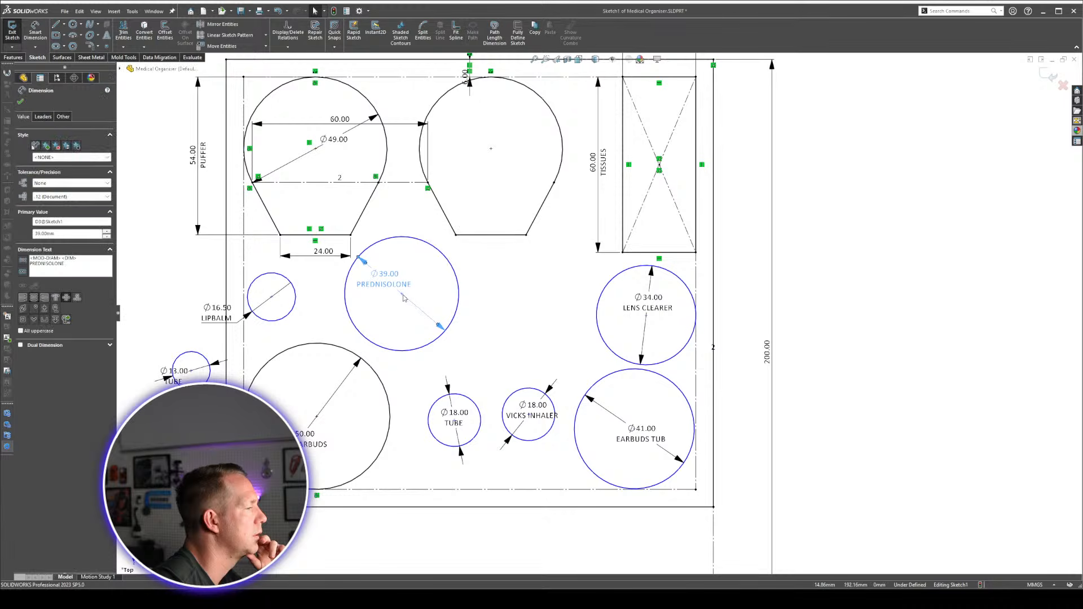
pyautogui.moveTo(523, 322); pyautogui.dragTo(524, 321)
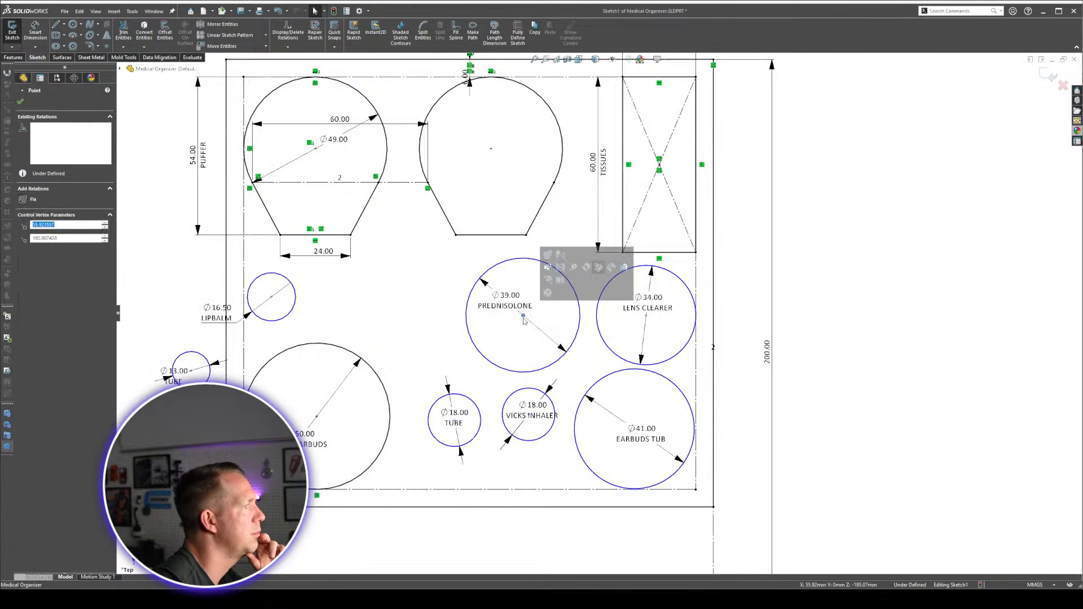
pyautogui.click(352, 307)
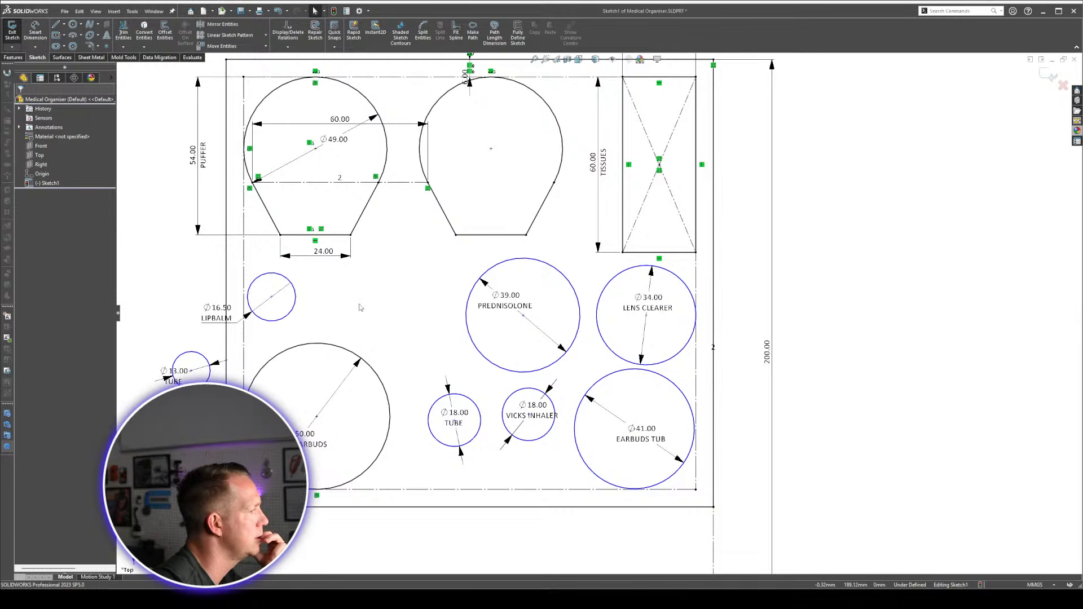
# Space the VICKS INHALER and 18 mm TUBE circles more evenly between OPEN EARBUDS and EARBUDS TUB.
pyautogui.moveTo(538, 420); pyautogui.dragTo(516, 429)
pyautogui.moveTo(455, 417)
pyautogui.mouseDown()
pyautogui.moveTo(470, 399)
pyautogui.moveTo(445, 428)
pyautogui.mouseUp()
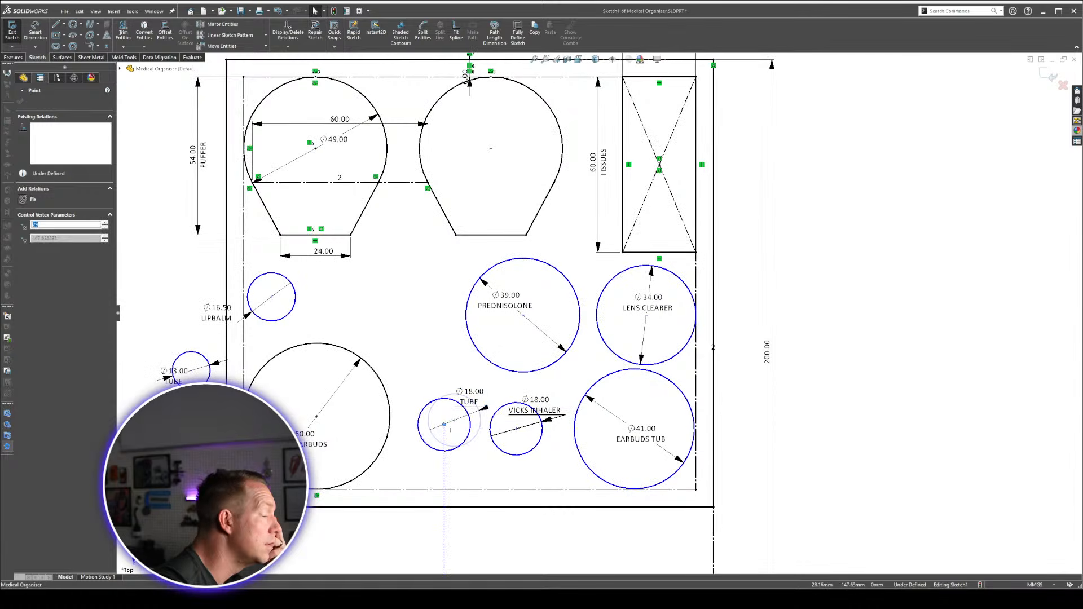
pyautogui.click(762, 375)
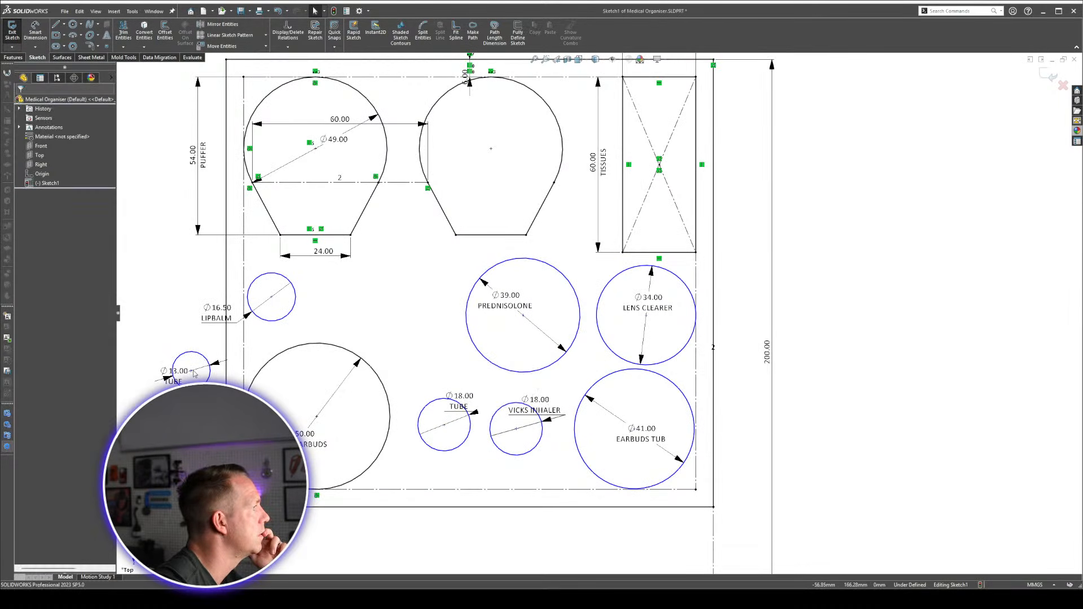
# Place the 13 mm TUBE circle between LIPBALM and PREDNISOLONE inside the tray, and exit the sketch.
pyautogui.moveTo(192, 370)
pyautogui.mouseDown()
pyautogui.moveTo(381, 342)
pyautogui.moveTo(408, 347)
pyautogui.moveTo(421, 297)
pyautogui.mouseUp()
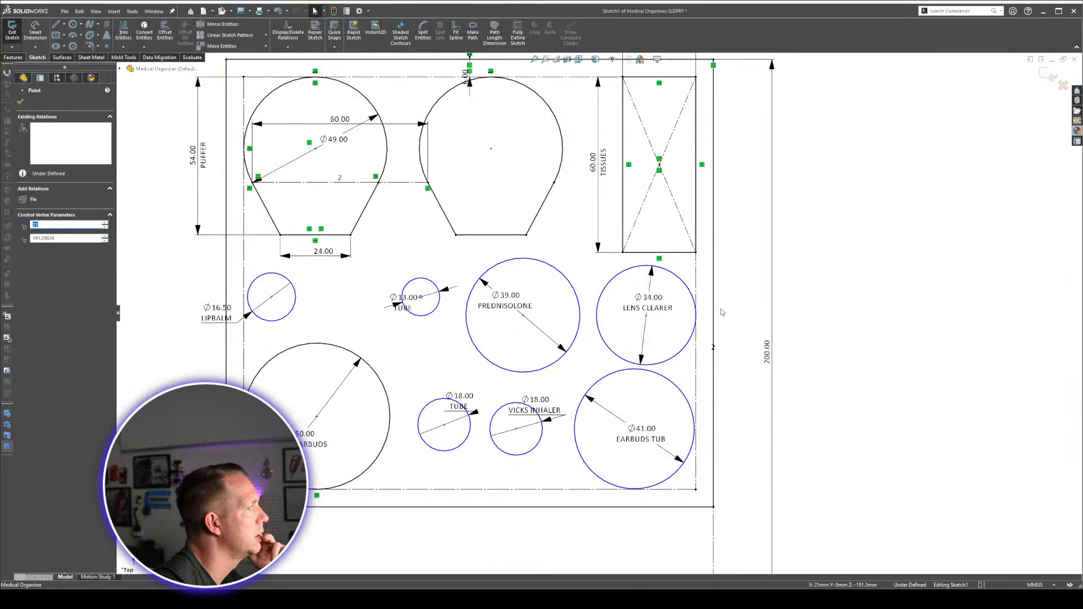
pyautogui.scroll(5, 725, 314)
pyautogui.click(730, 319)
pyautogui.click(1047, 73)
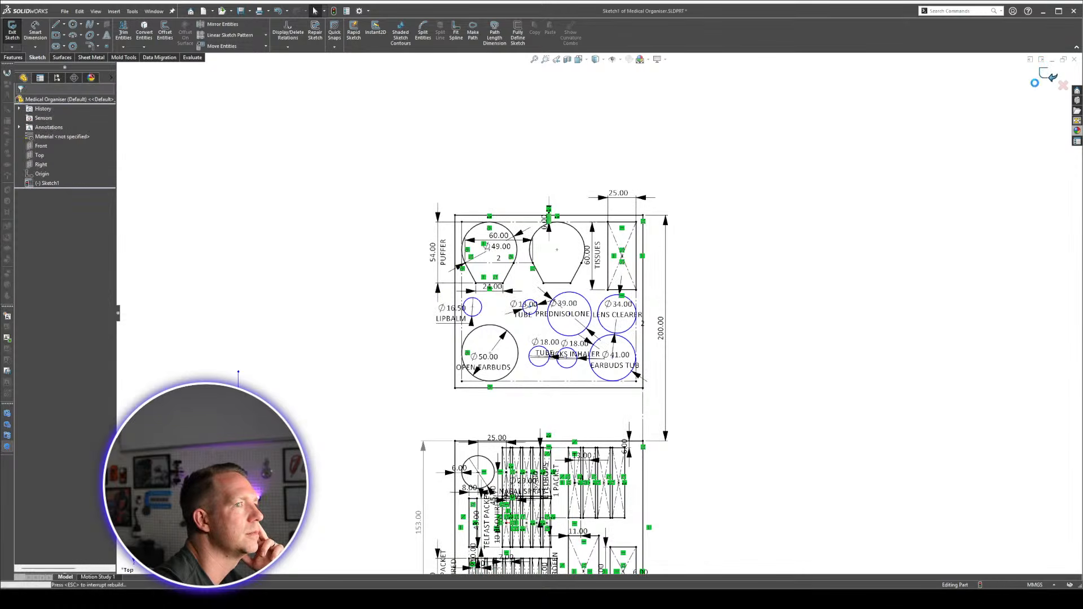
# Examine the shape layouts of both organiser trays from above and at an angle.
pyautogui.scroll(-3, 622, 349)
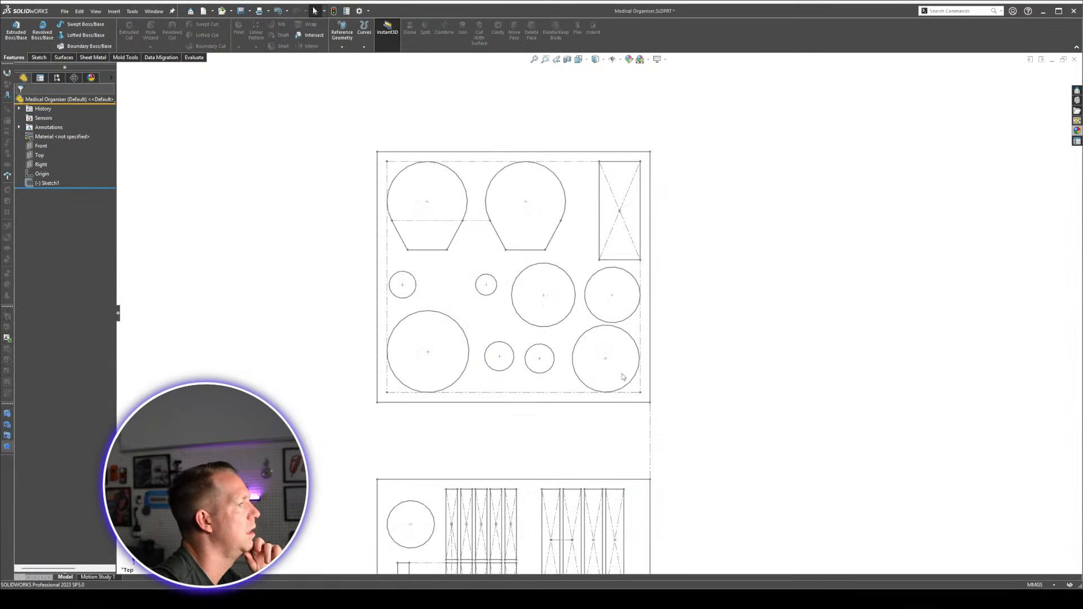
pyautogui.scroll(2, 621, 349)
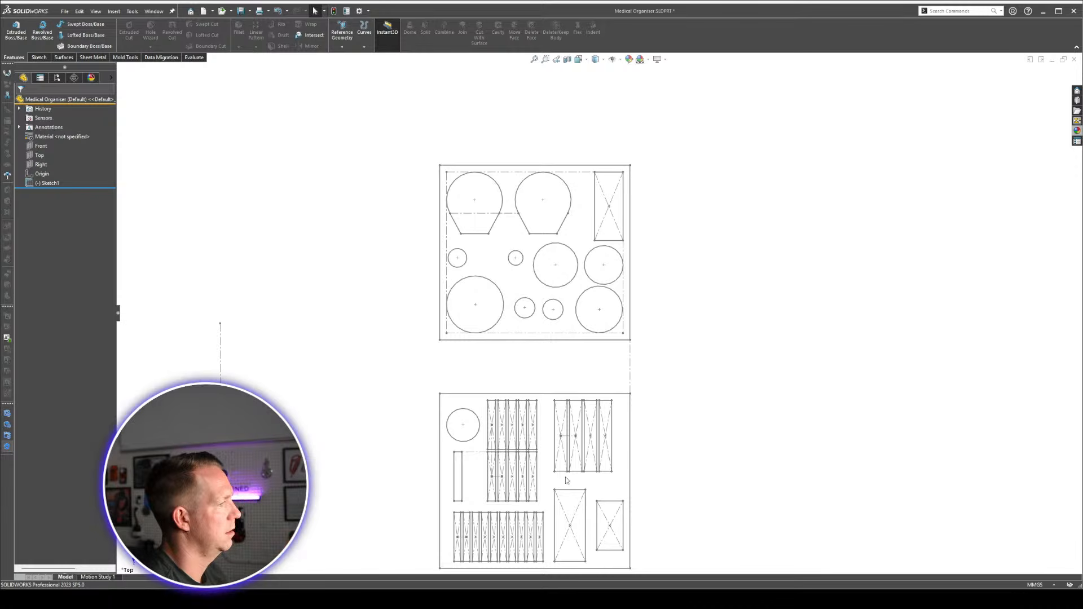
pyautogui.scroll(1, 567, 481)
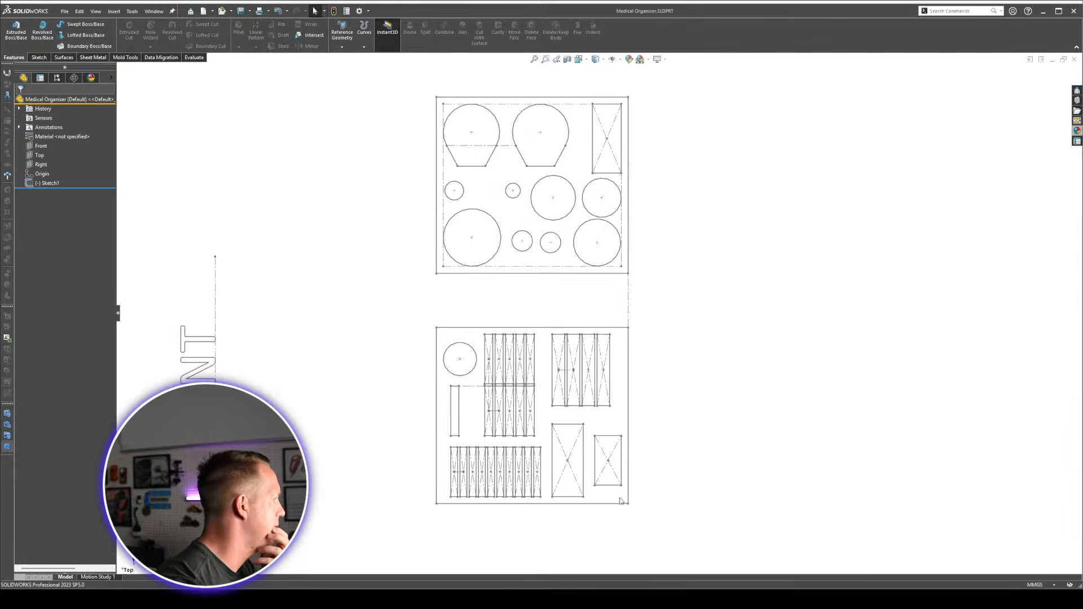
pyautogui.scroll(-2, 623, 497)
pyautogui.scroll(2, 541, 301)
pyautogui.scroll(-2, 534, 428)
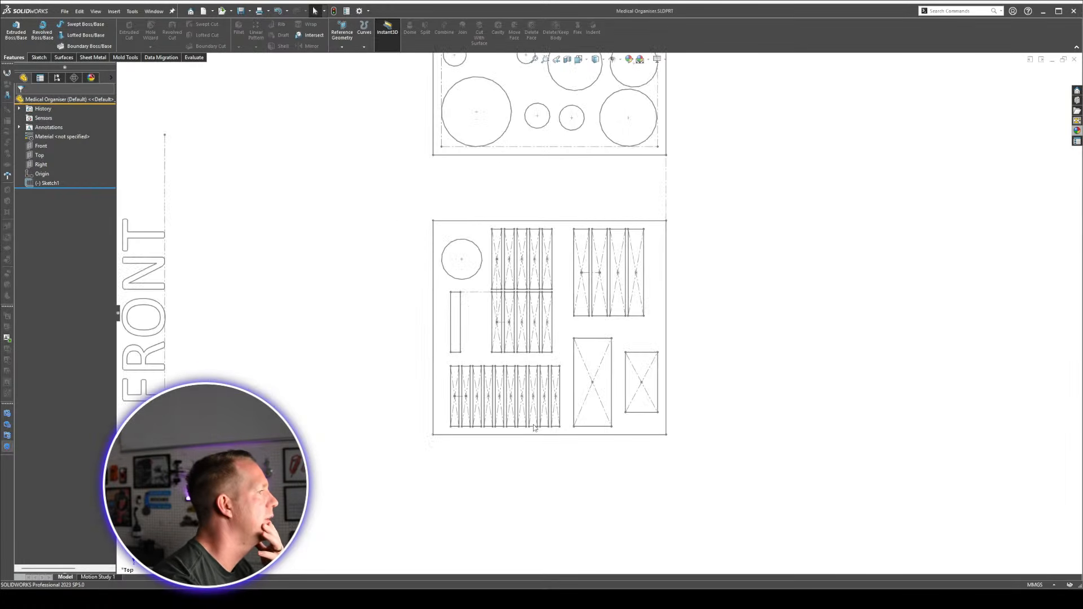
pyautogui.moveTo(603, 424)
pyautogui.mouseDown(button='middle')
pyautogui.moveTo(520, 198)
pyautogui.moveTo(592, 311)
pyautogui.moveTo(612, 382)
pyautogui.moveTo(542, 333)
pyautogui.moveTo(483, 269)
pyautogui.mouseUp(button='middle')
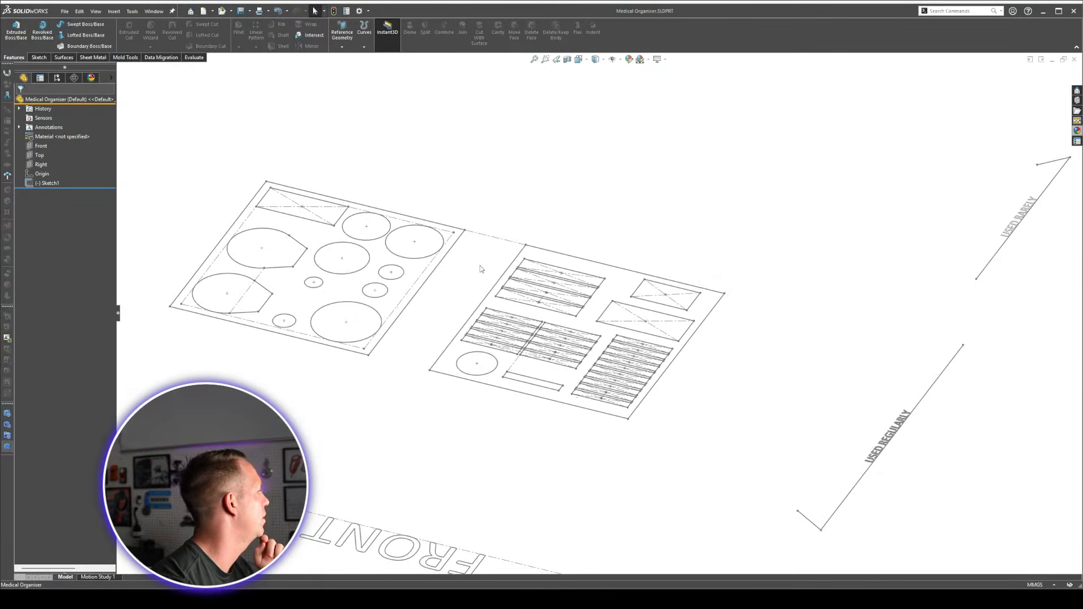
pyautogui.scroll(-2, 658, 283)
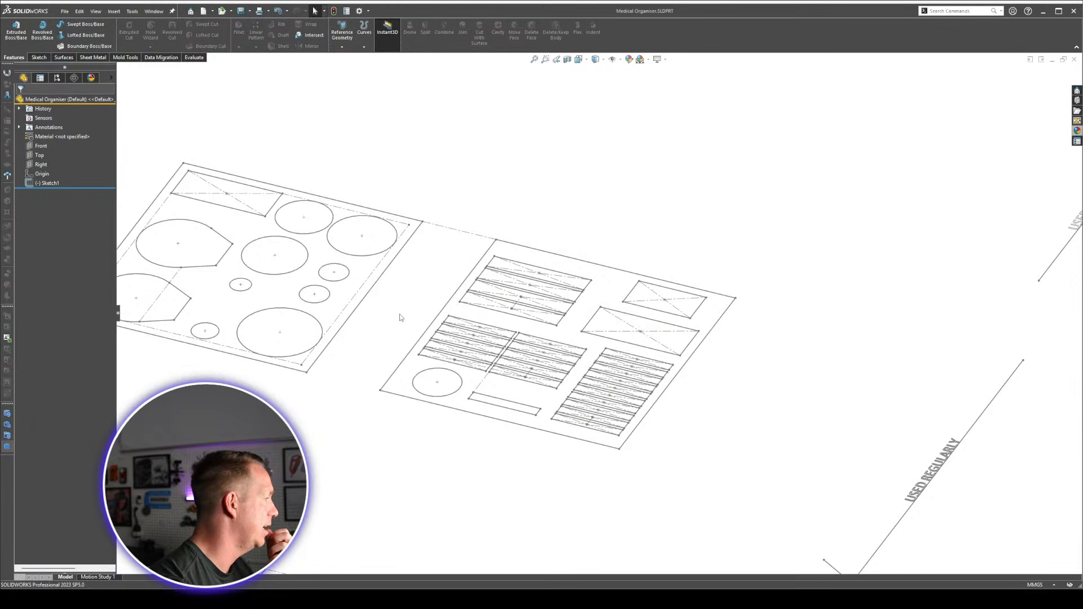
# Examine the second tray's shapes and spacing dimensions from above with the layout sketch open, and exit the sketch.
pyautogui.click(571, 413)
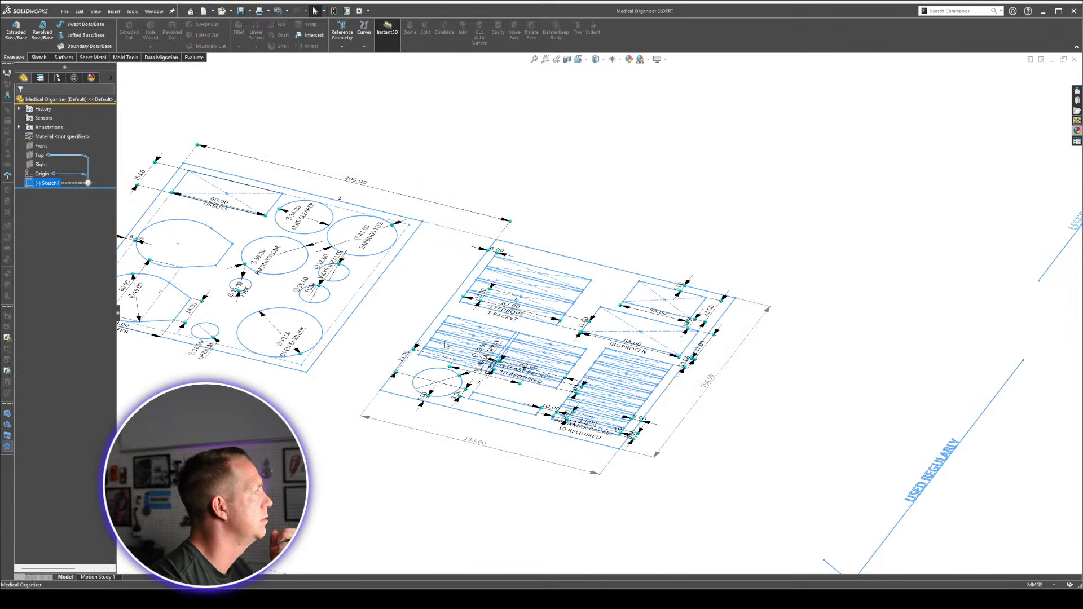
pyautogui.hotkey('ctrl', '8')
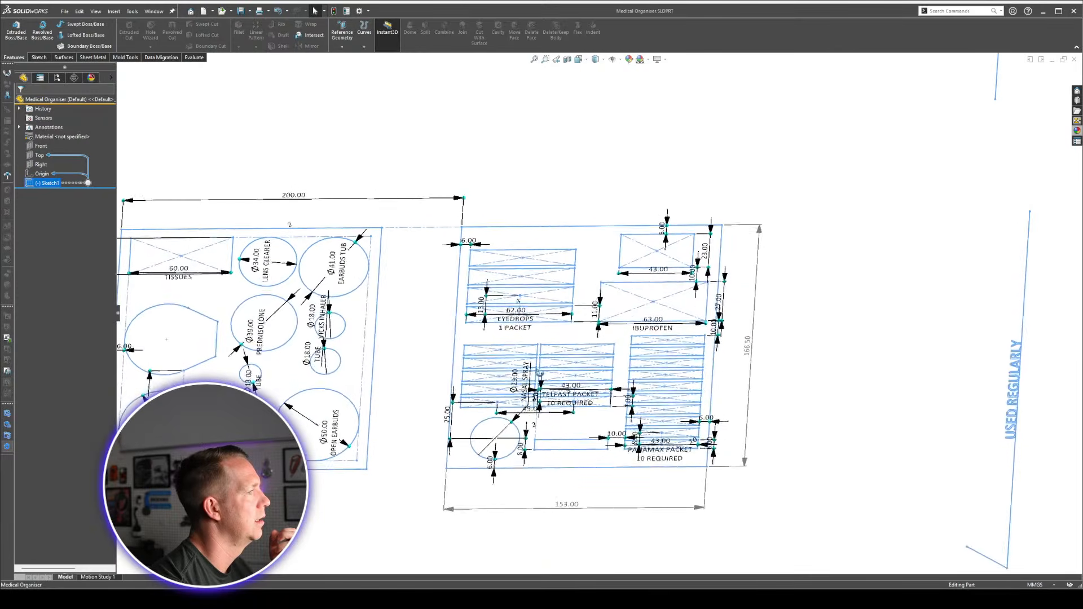
pyautogui.scroll(-1, 639, 429)
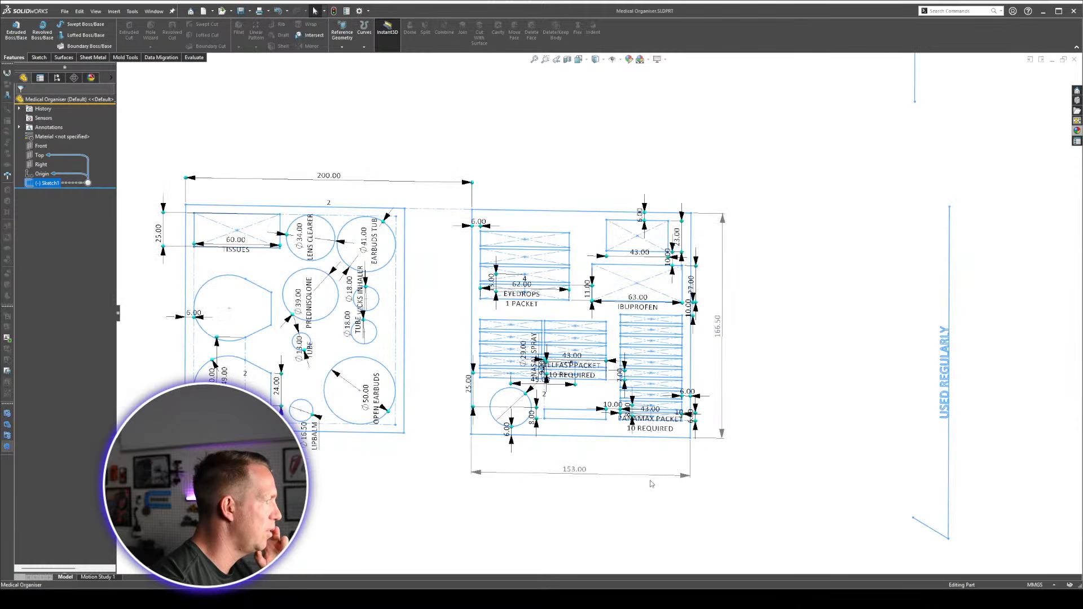
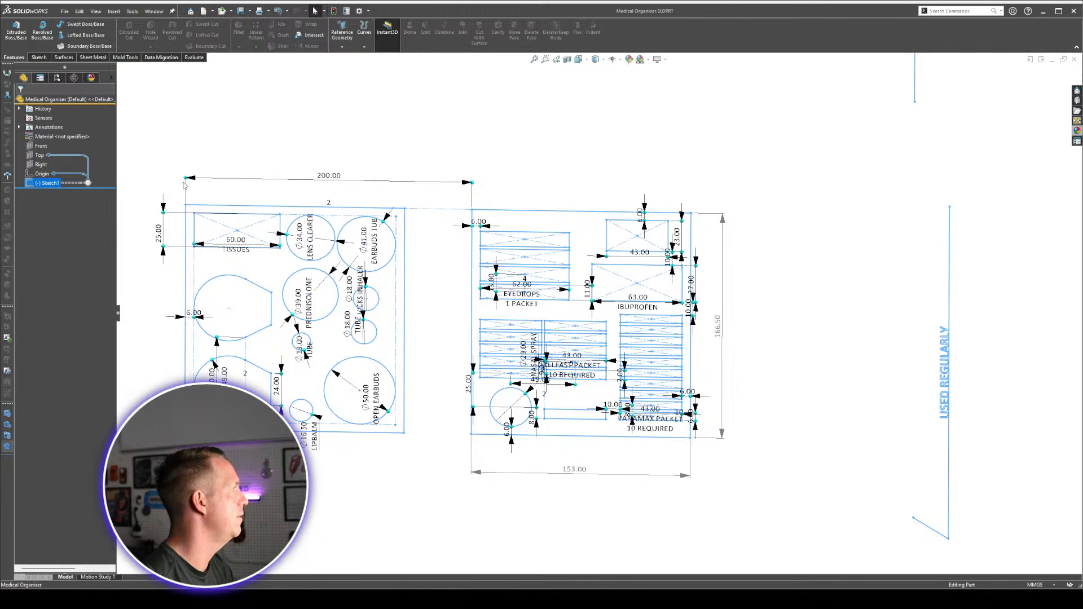
pyautogui.rightClick(48, 183)
pyautogui.click(58, 156)
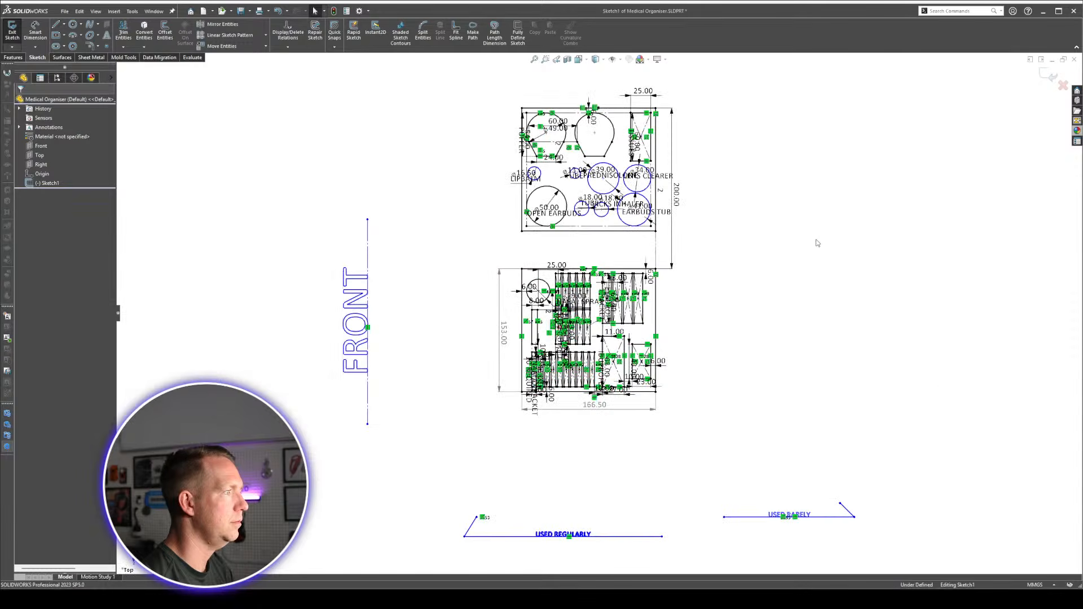
pyautogui.scroll(-6, 587, 361)
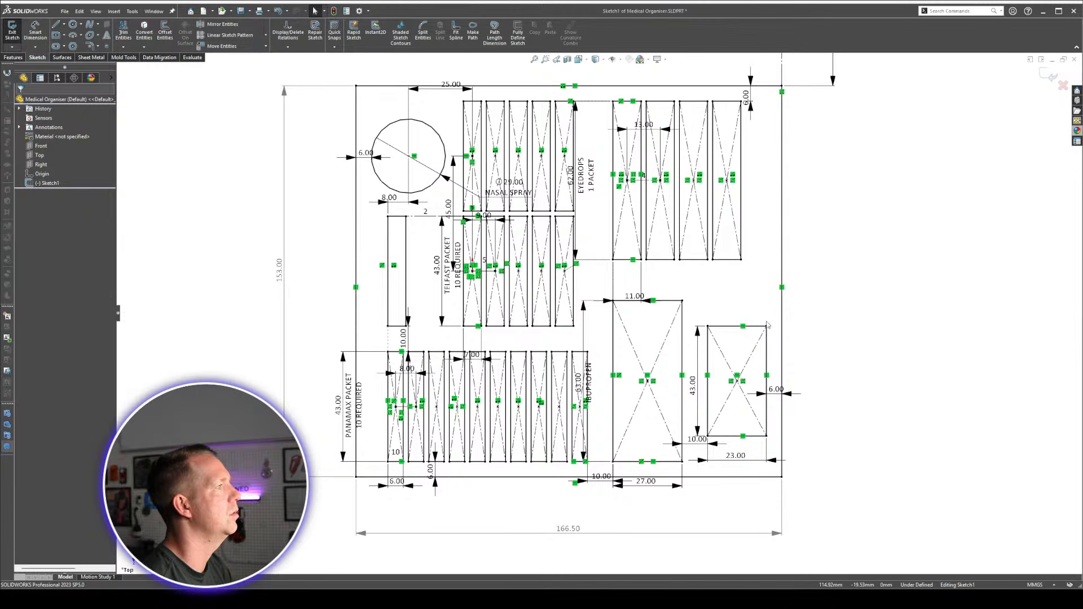
pyautogui.scroll(3, 779, 227)
pyautogui.scroll(-2, 716, 211)
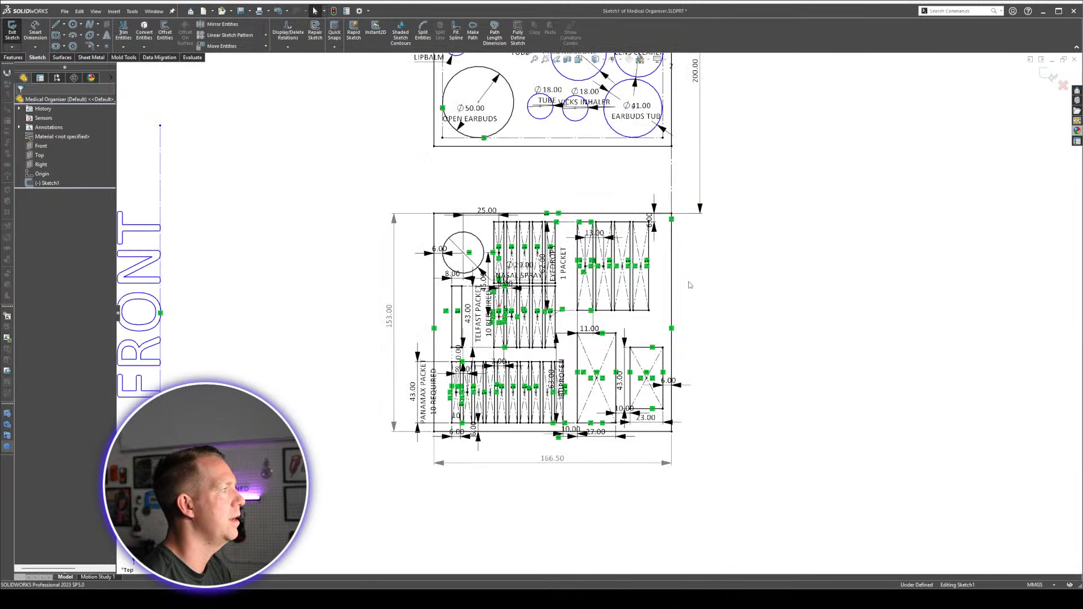
pyautogui.scroll(-1, 947, 115)
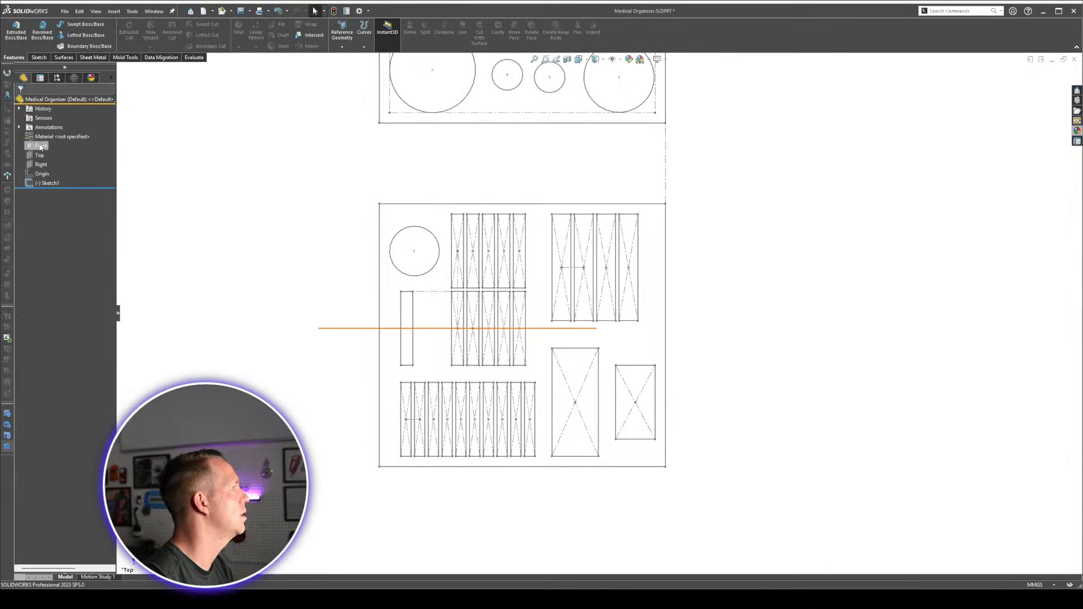
# Start a sketch on the Top plane and draw a 160 mm square from its centre over the second tray.
pyautogui.click(40, 154)
pyautogui.click(132, 74)
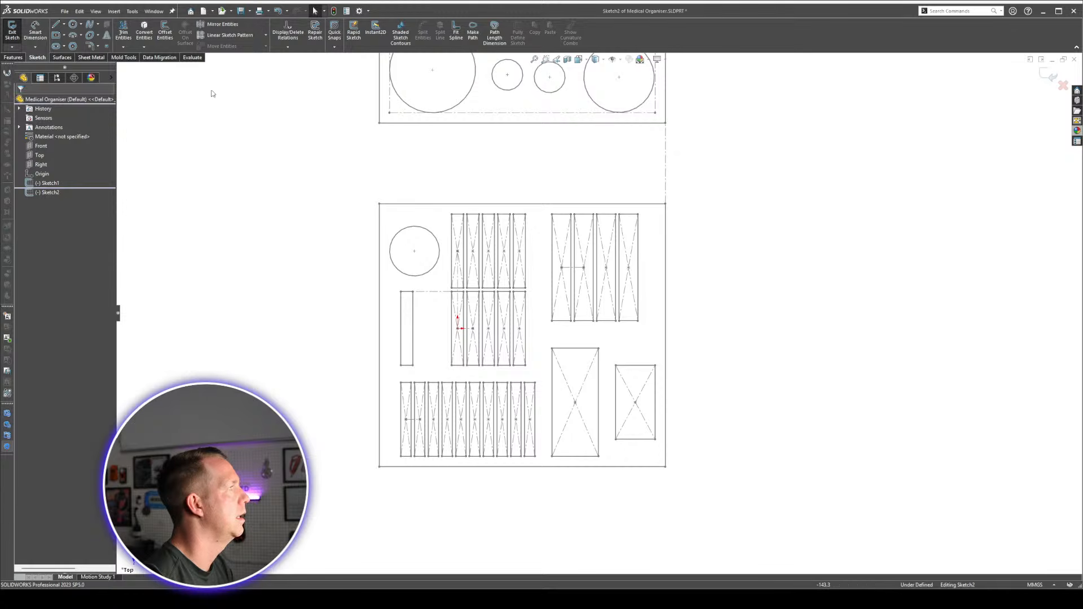
pyautogui.click(56, 35)
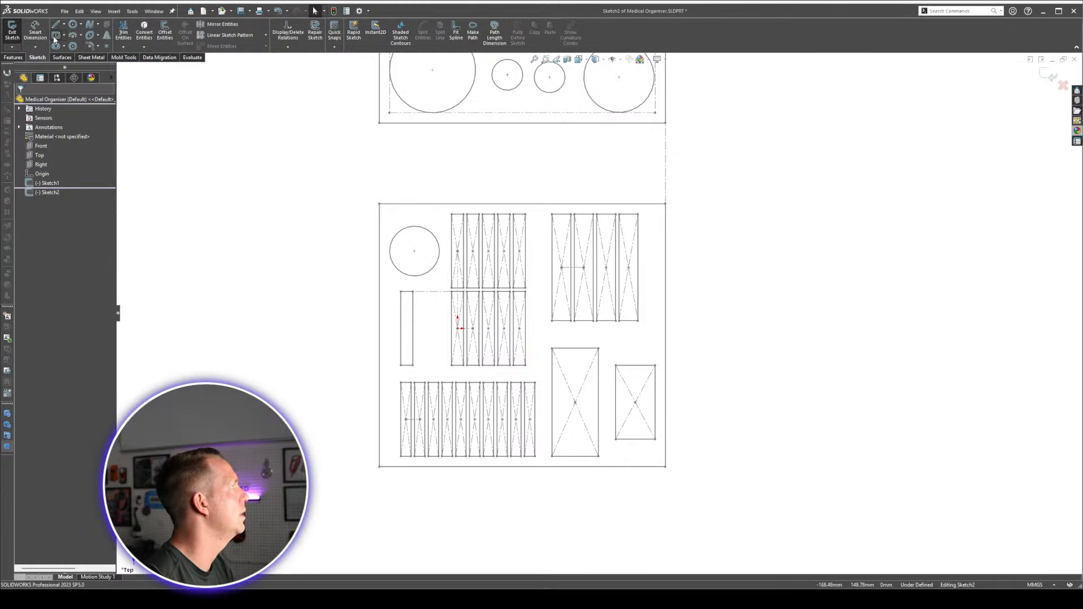
pyautogui.click(532, 333)
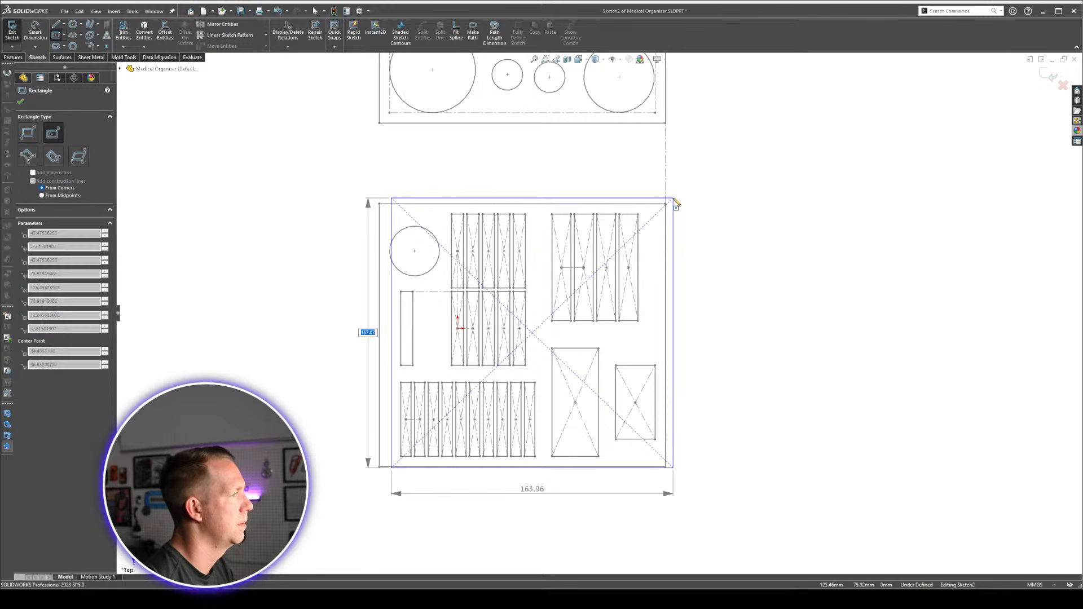
pyautogui.write('160')
pyautogui.press('Return')
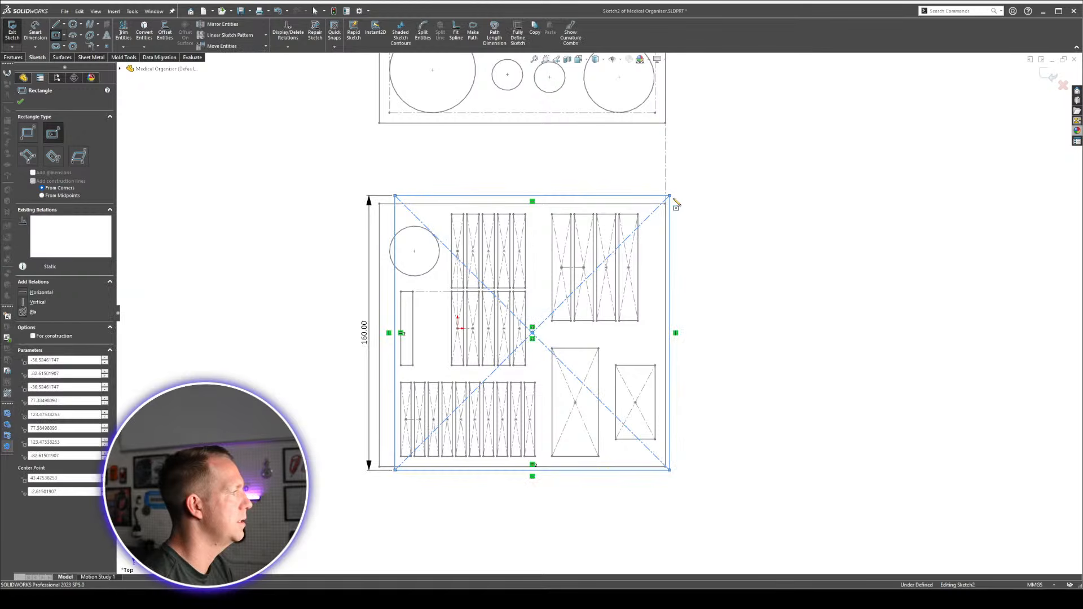
# Move the comparison square beside the second tray outline and discard its sketch.
pyautogui.press('Escape')
pyautogui.moveTo(533, 334); pyautogui.dragTo(847, 345)
pyautogui.press('Escape')
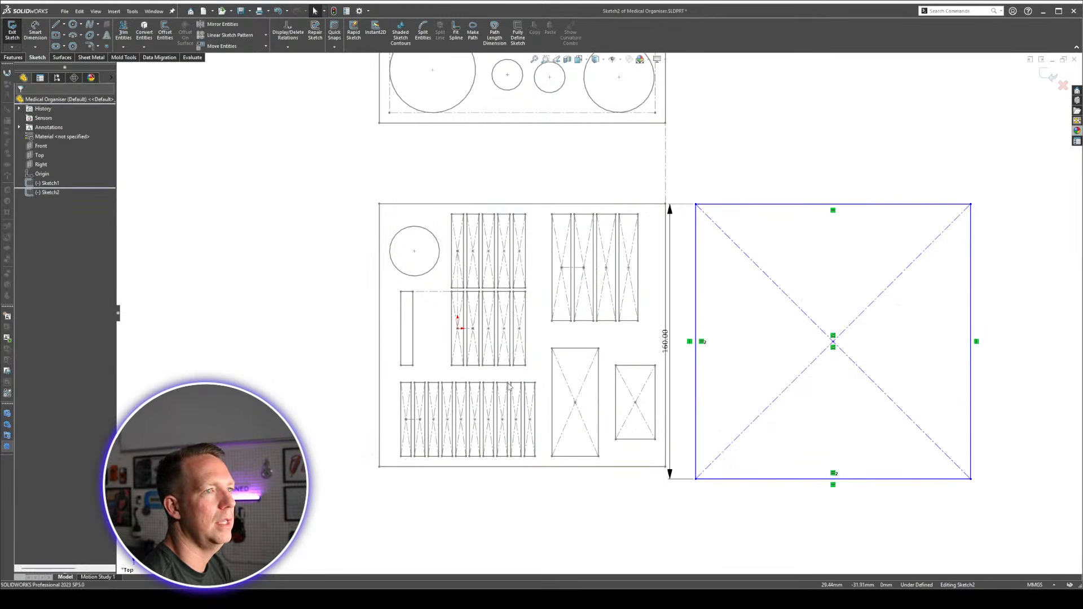
pyautogui.click(1063, 85)
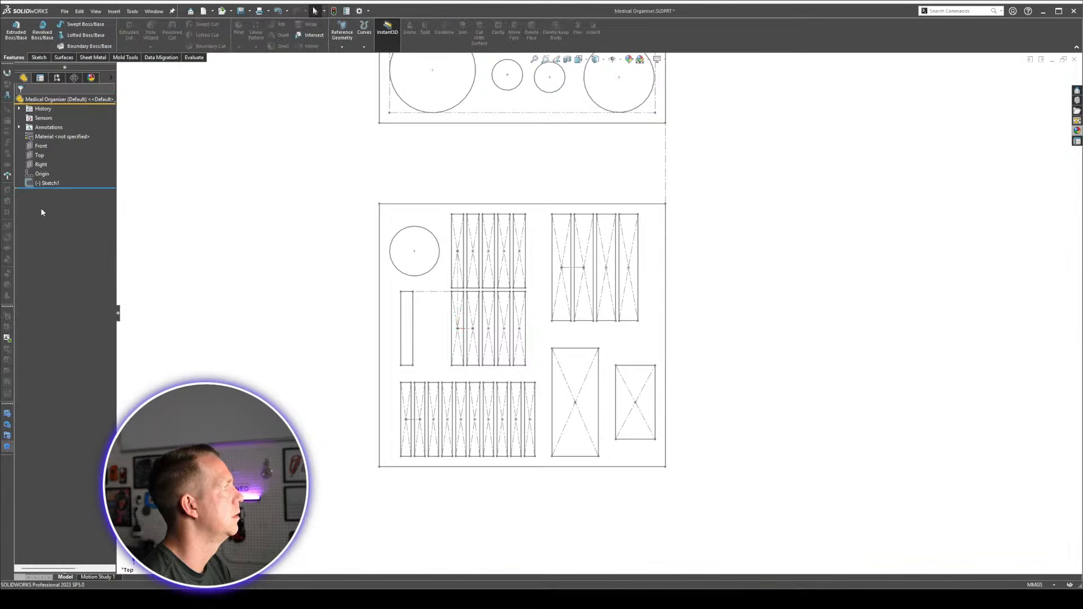
# Reopen the layout sketch for editing and reposition the second tray's overall 166.5 mm and 153 mm dimensions just outside the outline.
pyautogui.click(47, 183)
pyautogui.click(50, 156)
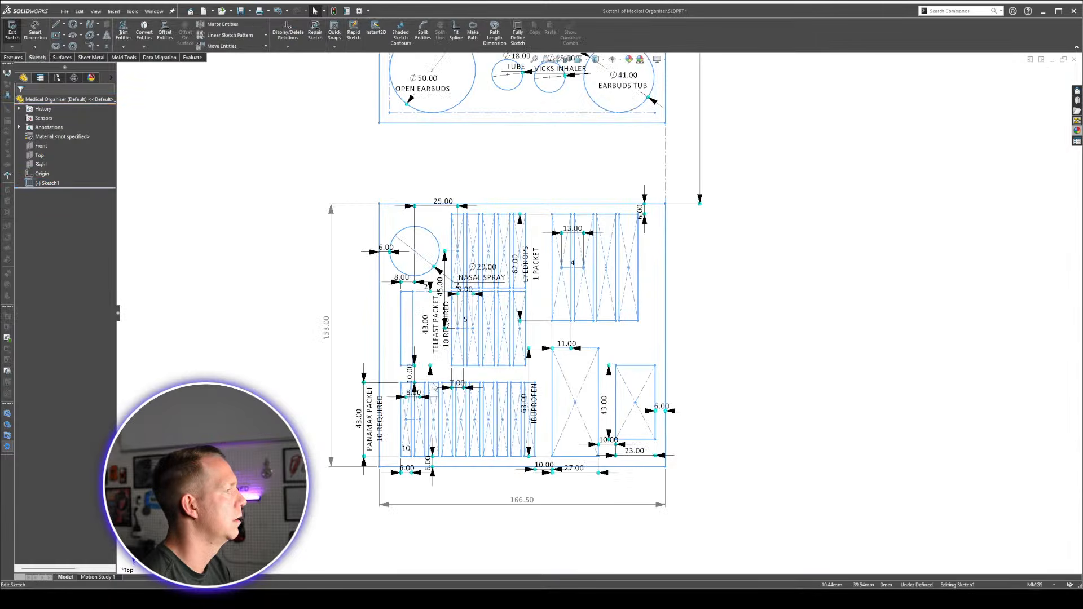
pyautogui.scroll(-2, 373, 385)
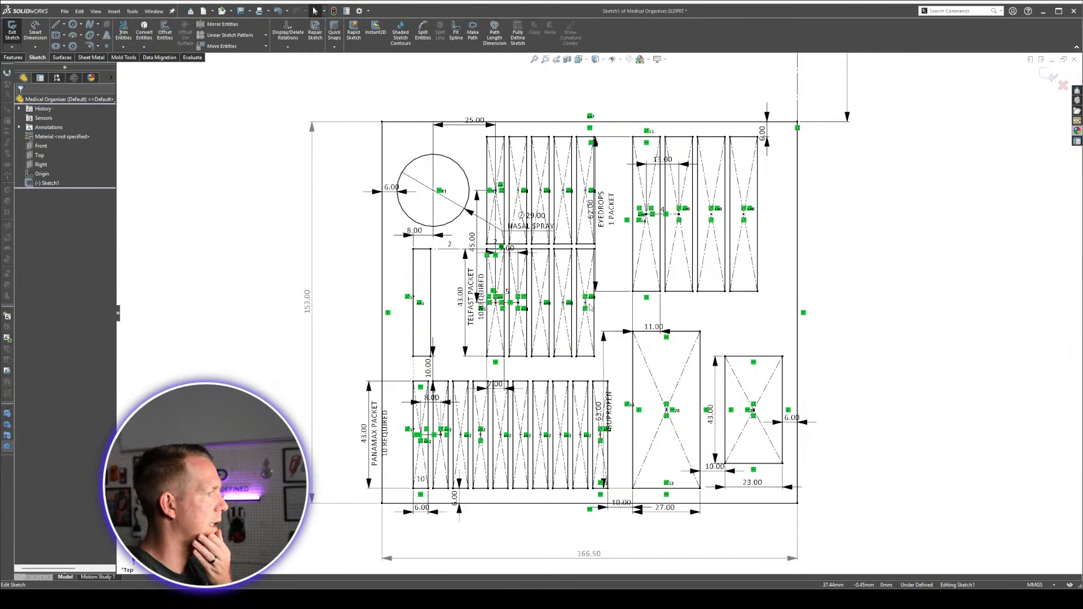
pyautogui.scroll(1, 584, 307)
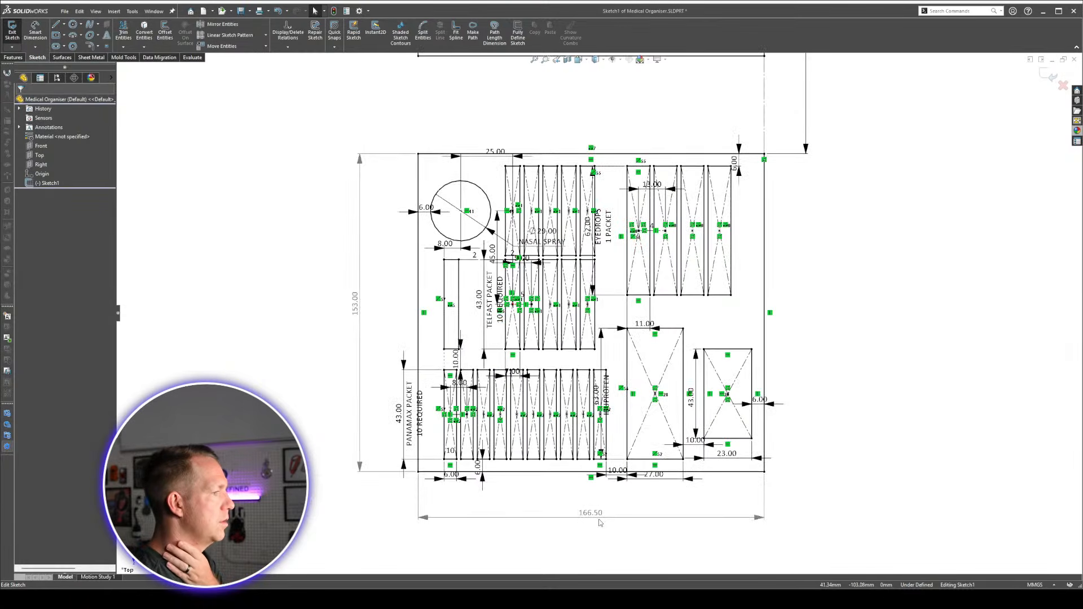
pyautogui.moveTo(597, 518); pyautogui.dragTo(594, 527)
pyautogui.click(831, 344)
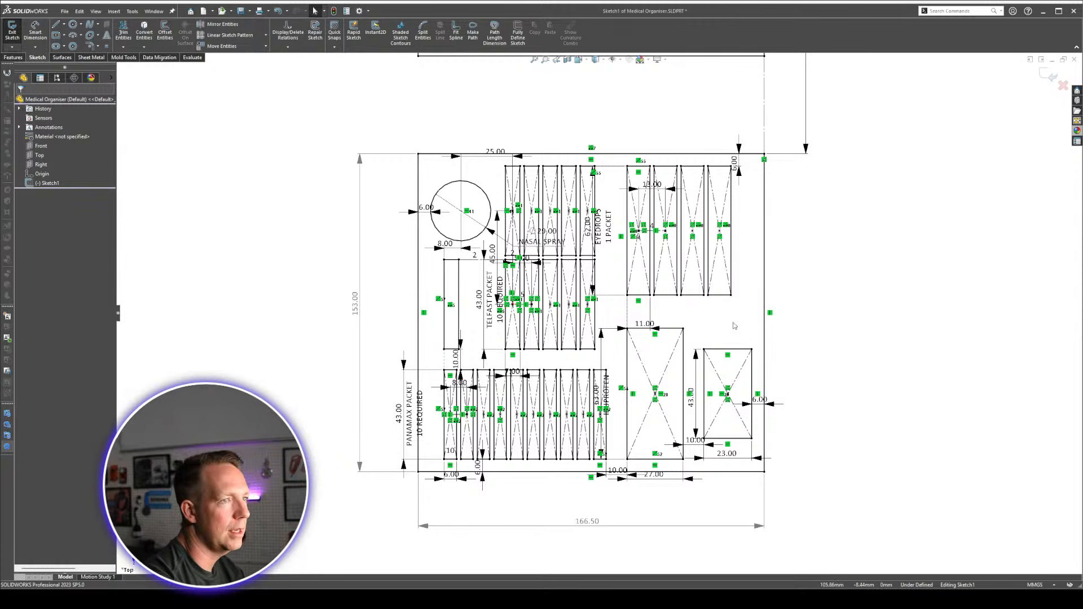
pyautogui.click(358, 313)
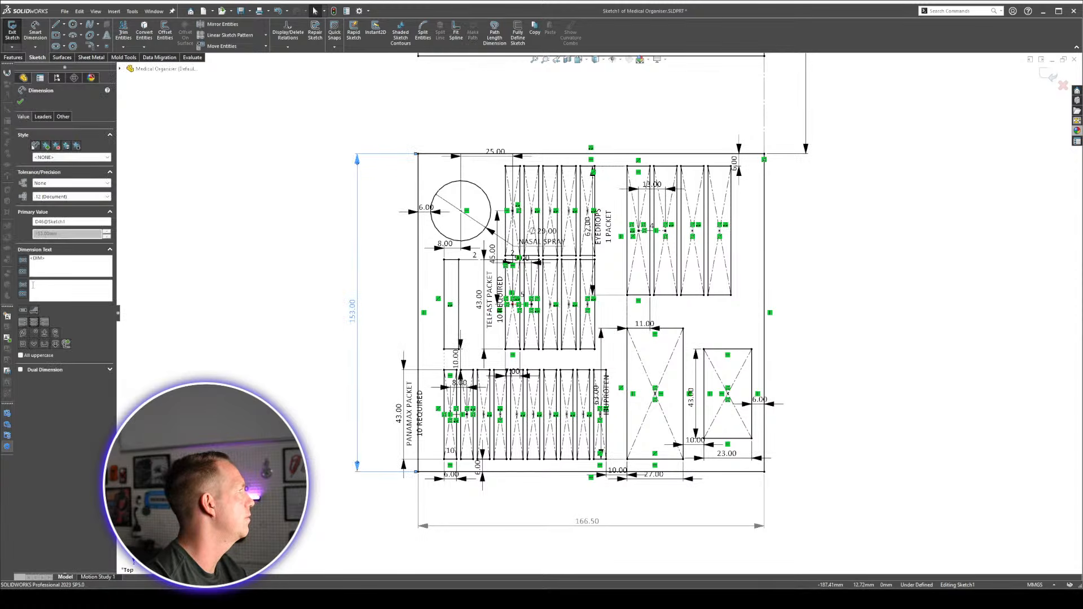
pyautogui.click(294, 336)
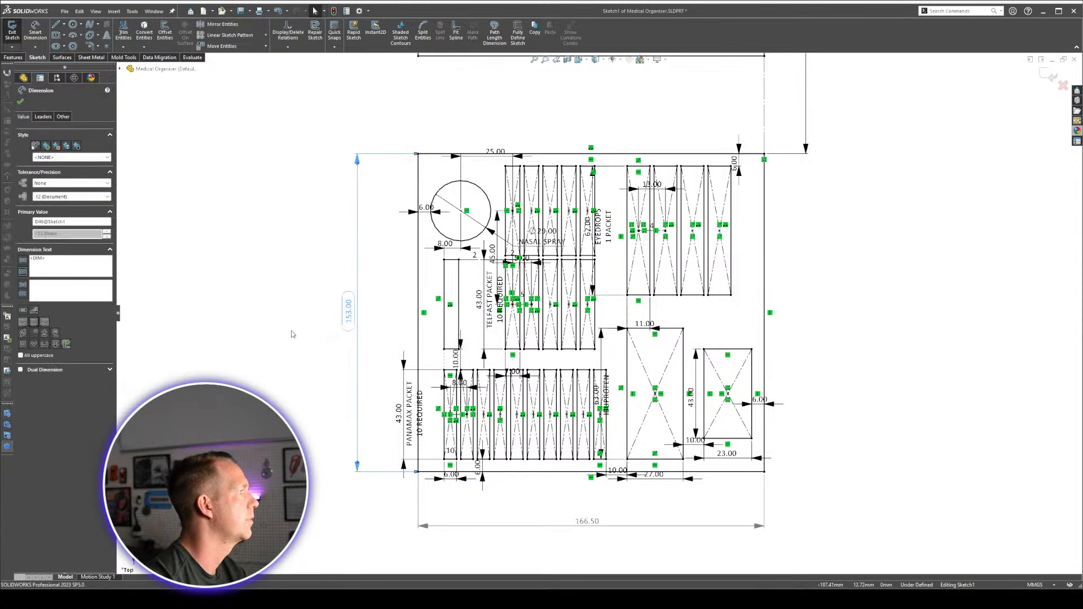
pyautogui.click(357, 332)
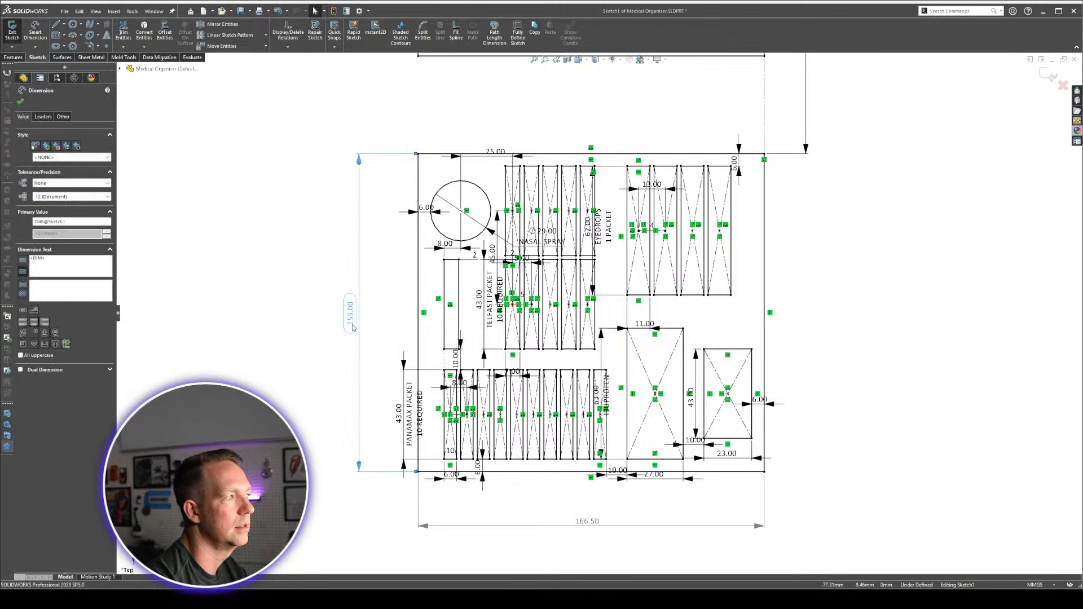
pyautogui.click(293, 353)
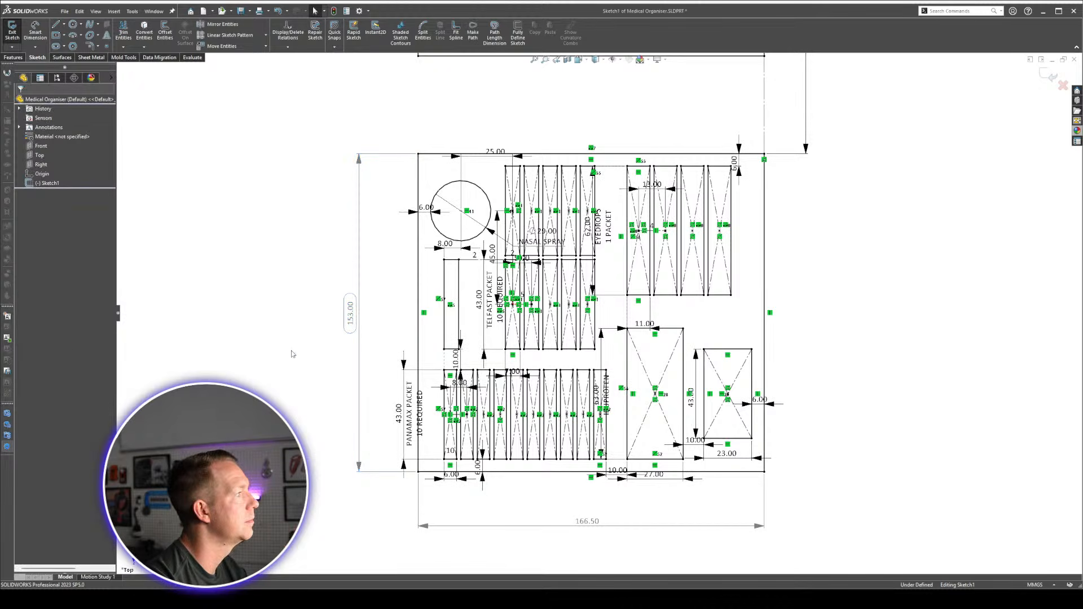
# Change the second tray's overall 153 mm reference dimension to a driving dimension and shift it slightly away from the outline.
pyautogui.rightClick(356, 323)
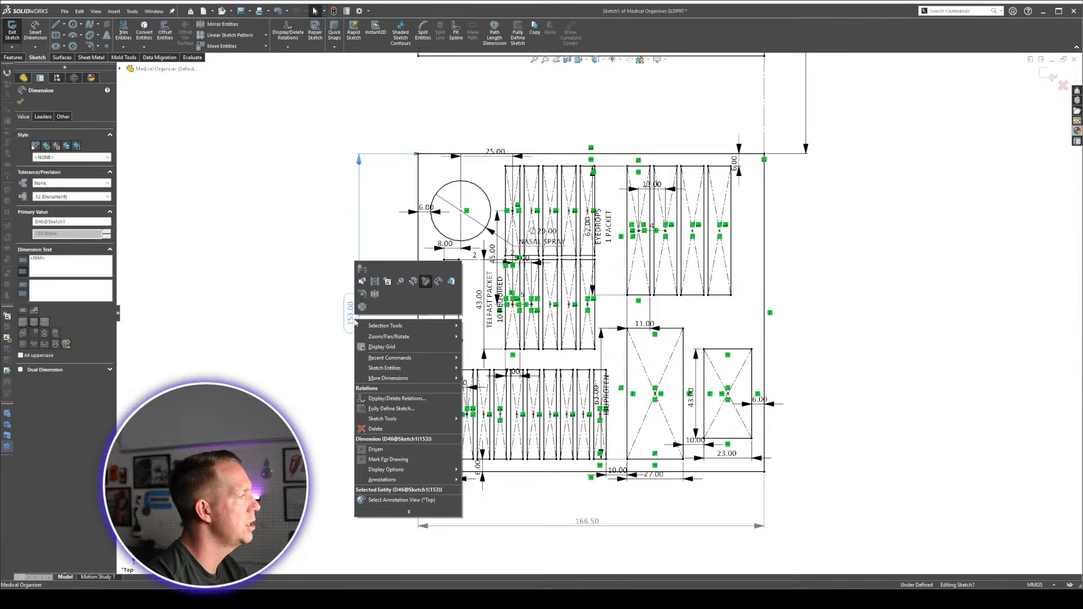
pyautogui.click(375, 449)
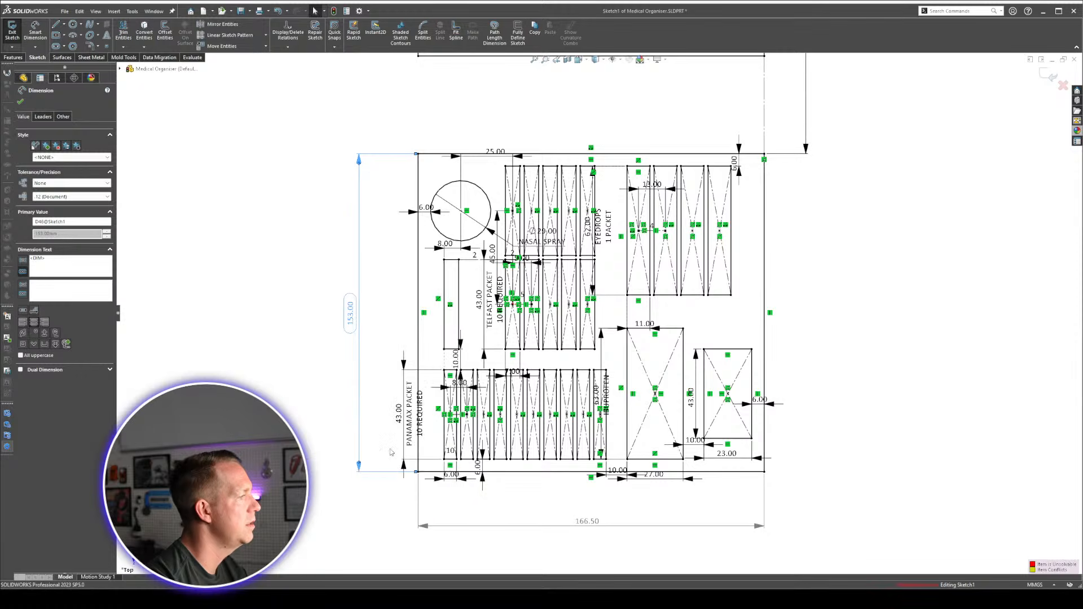
pyautogui.click(278, 362)
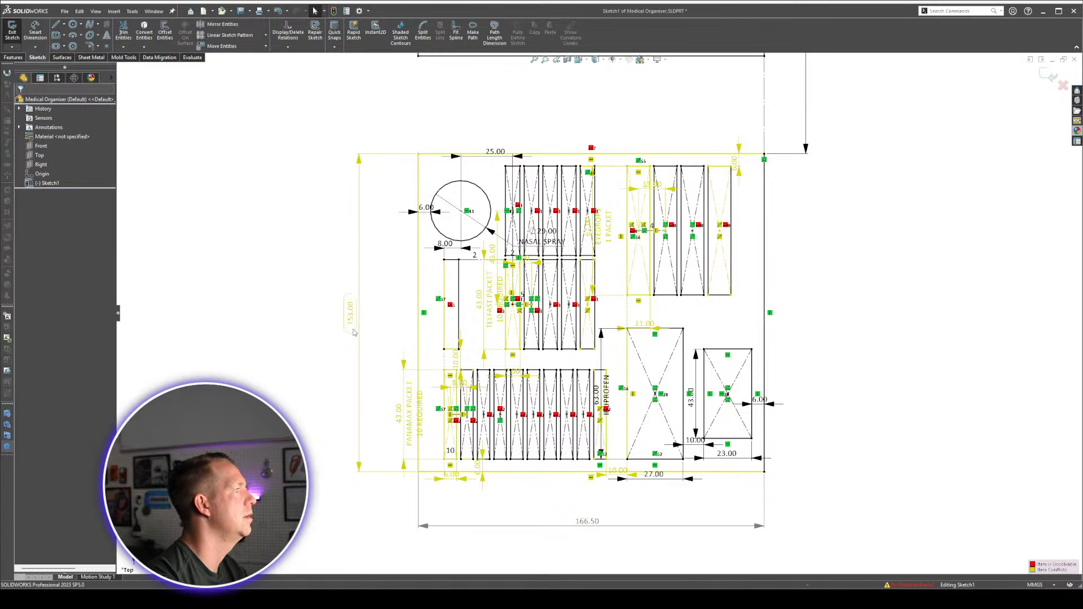
pyautogui.moveTo(342, 332); pyautogui.dragTo(344, 339)
pyautogui.click(292, 312)
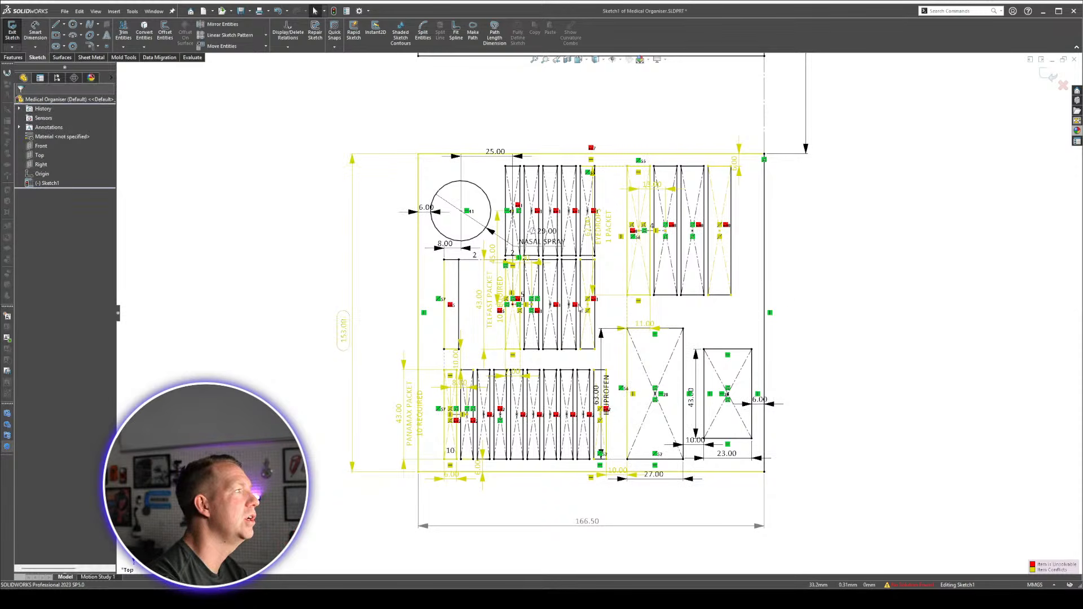
pyautogui.moveTo(343, 330); pyautogui.dragTo(342, 313)
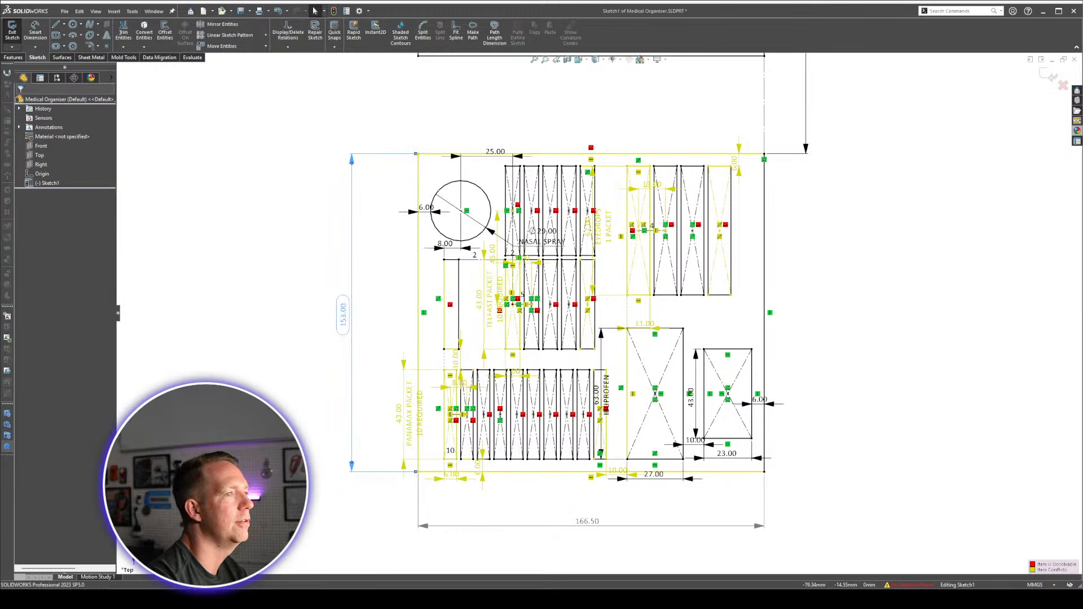
pyautogui.click(309, 350)
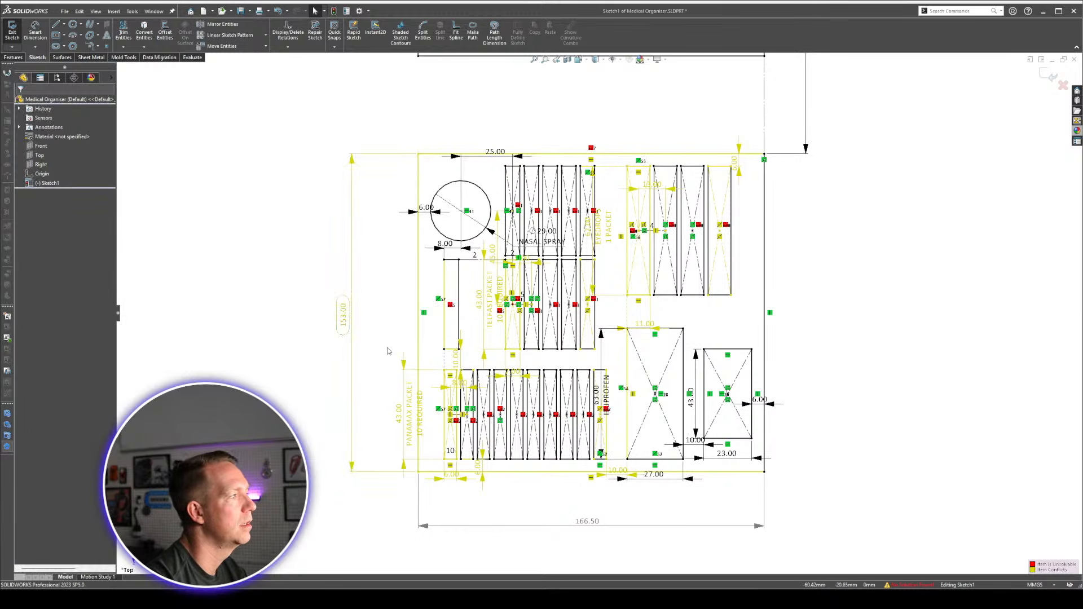
# Move the 10 mm gap dimension between the packet rows and the two vertical 6 mm border dimensions outside the second tray's outline.
pyautogui.scroll(-3, 504, 366)
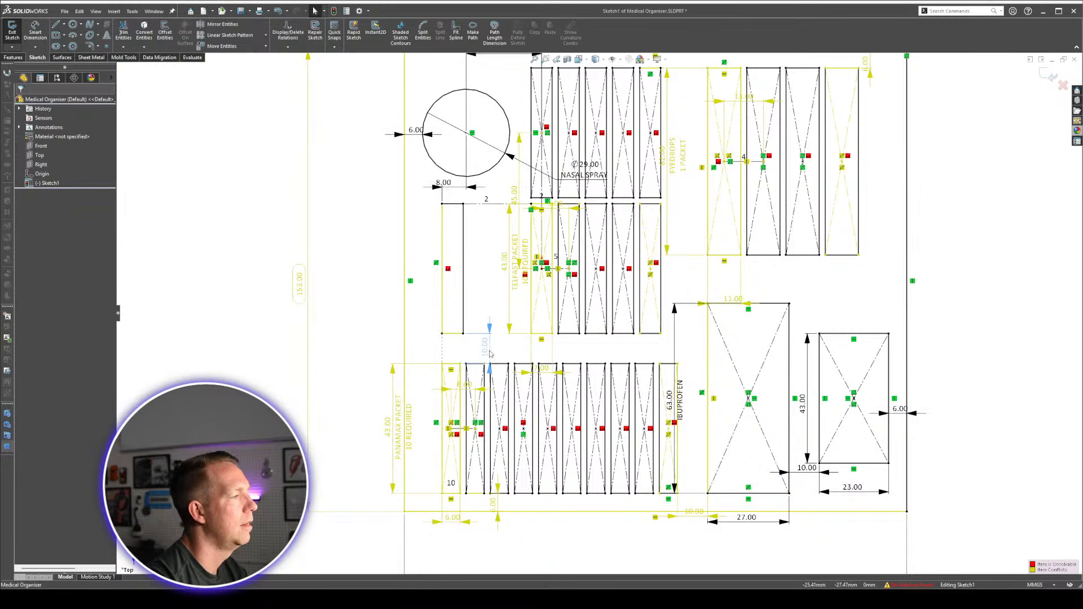
pyautogui.moveTo(489, 356); pyautogui.dragTo(359, 346)
pyautogui.scroll(2, 622, 236)
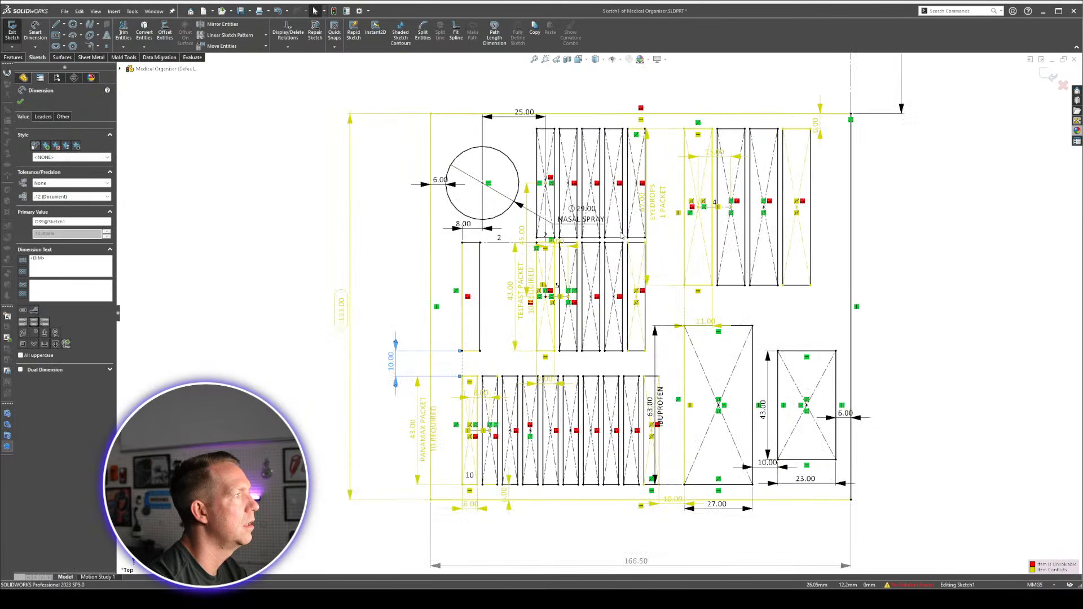
pyautogui.click(822, 129)
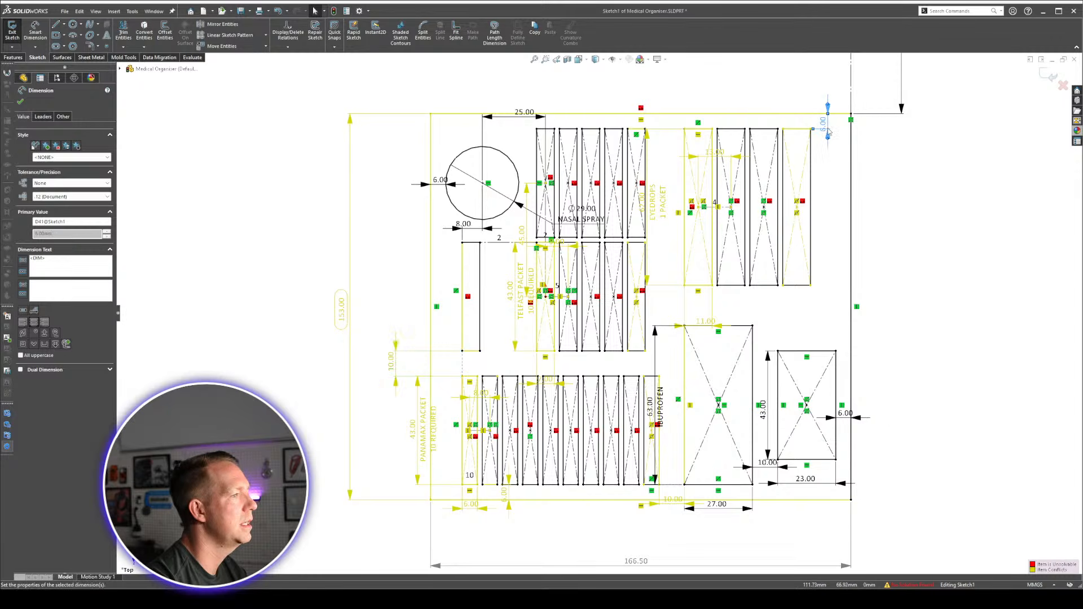
pyautogui.moveTo(503, 503); pyautogui.dragTo(511, 536)
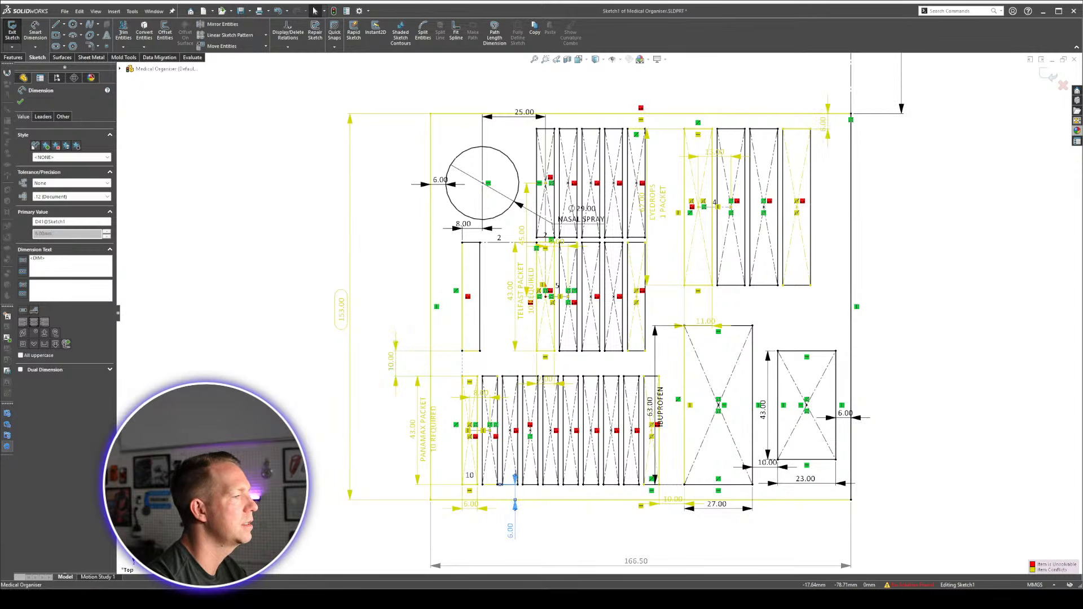
pyautogui.moveTo(824, 123); pyautogui.dragTo(793, 86)
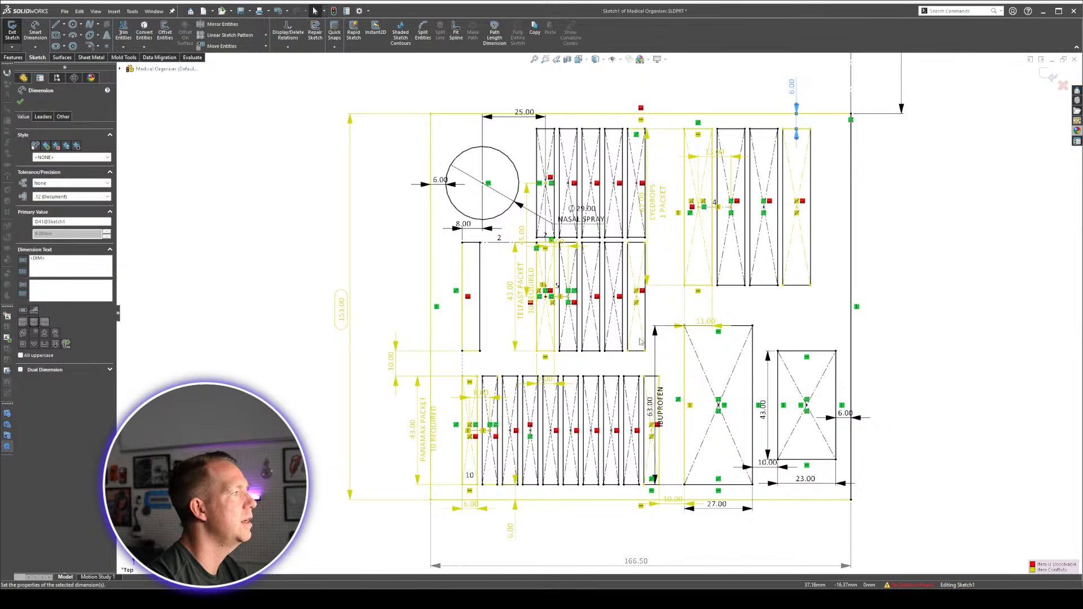
pyautogui.click(976, 308)
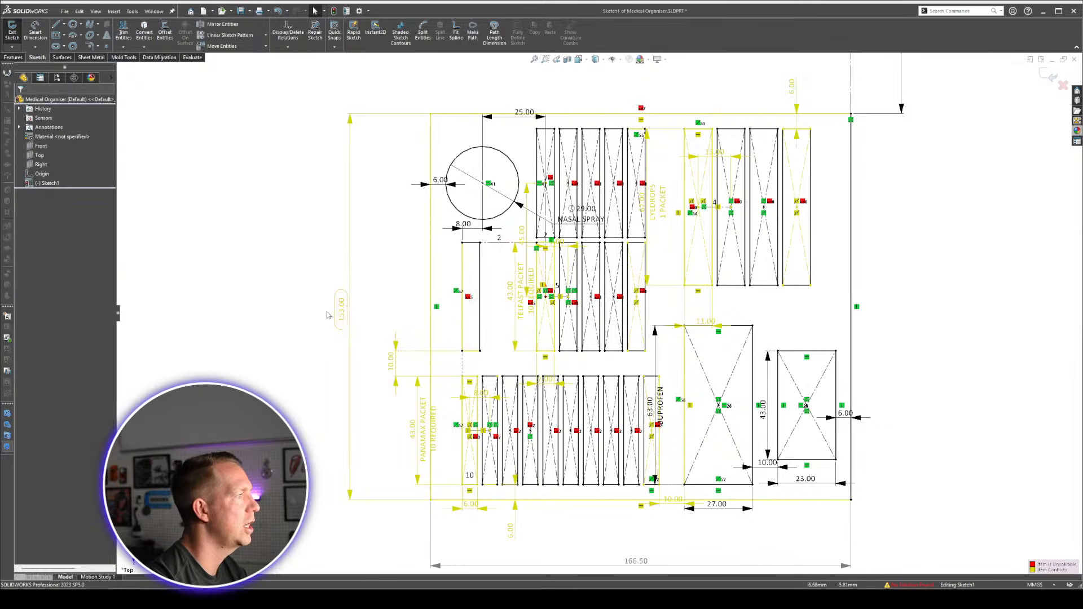
# Change the 10 mm gap dimension between the Telfast and Panamax packet rows to a driven dimension.
pyautogui.click(394, 366)
pyautogui.rightClick(394, 365)
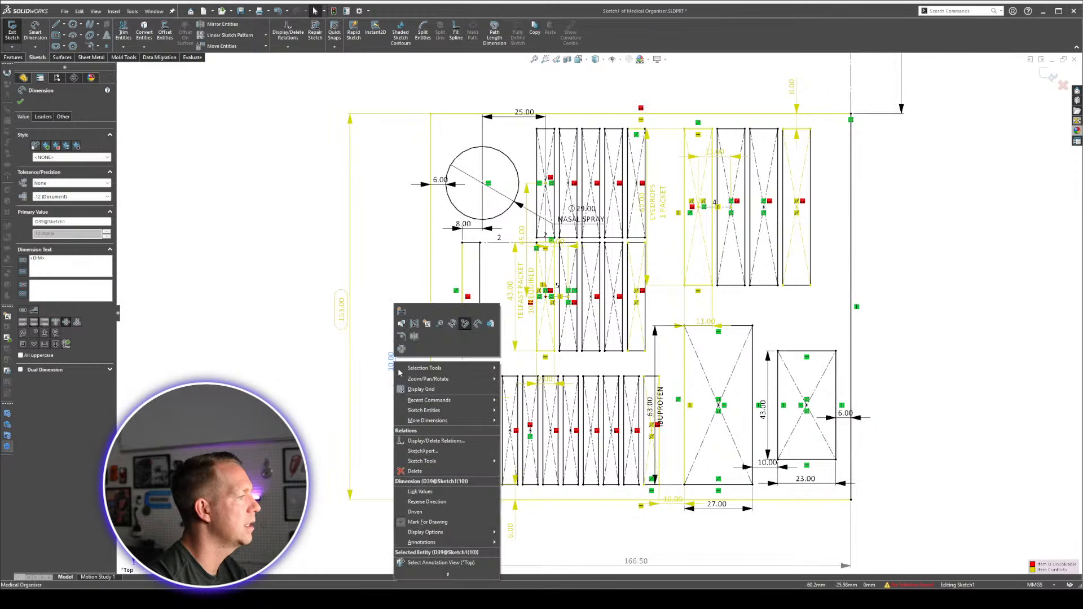
pyautogui.click(346, 477)
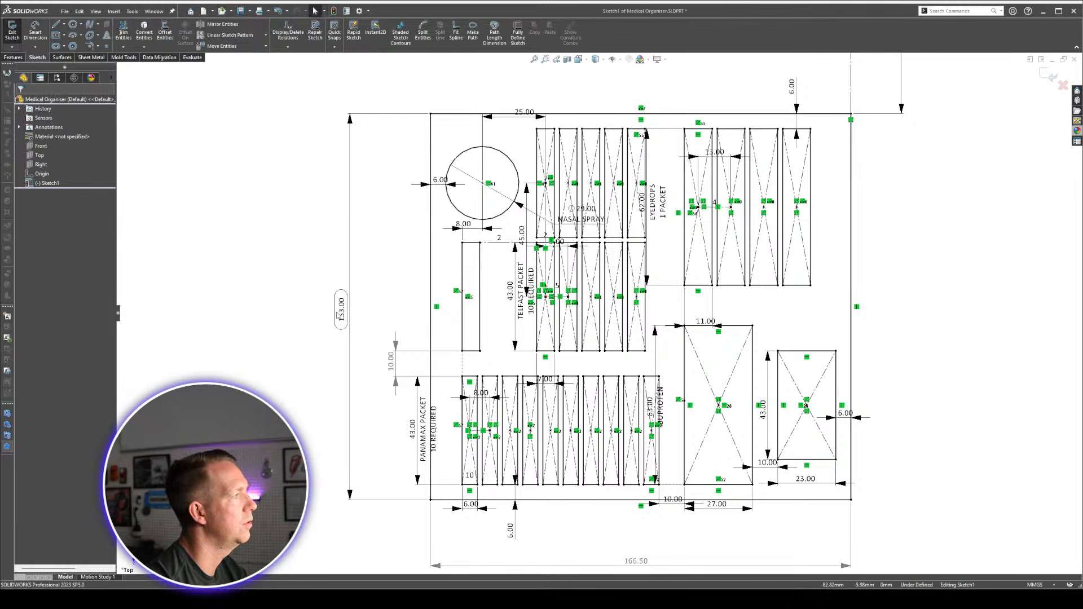
# Shift the second tray's overall height dimension slightly further from the outline and set it to 160 mm.
pyautogui.moveTo(339, 316); pyautogui.dragTo(329, 314)
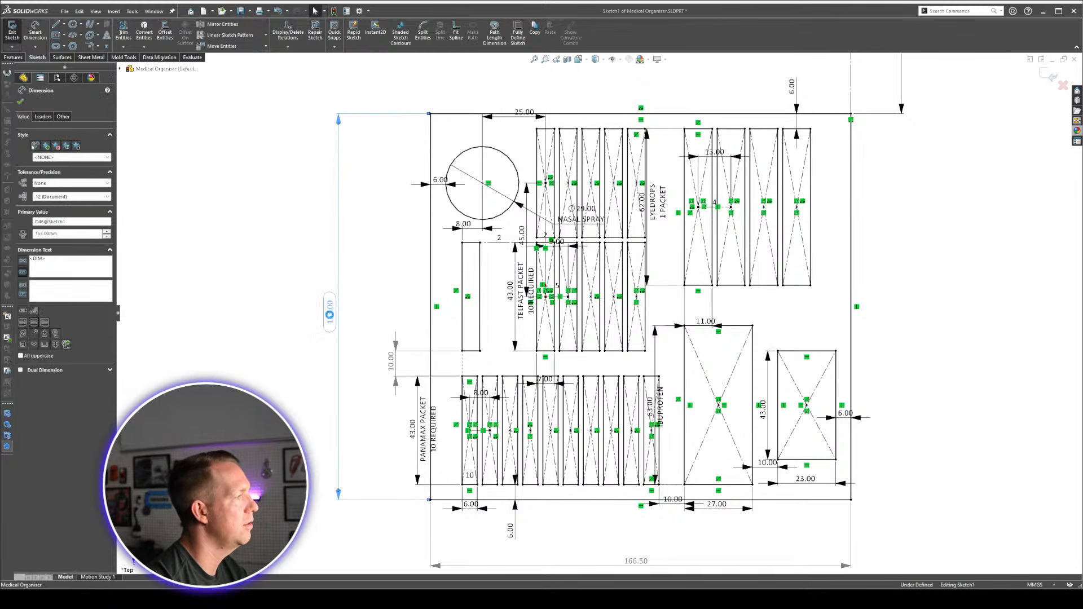
pyautogui.doubleClick(330, 315)
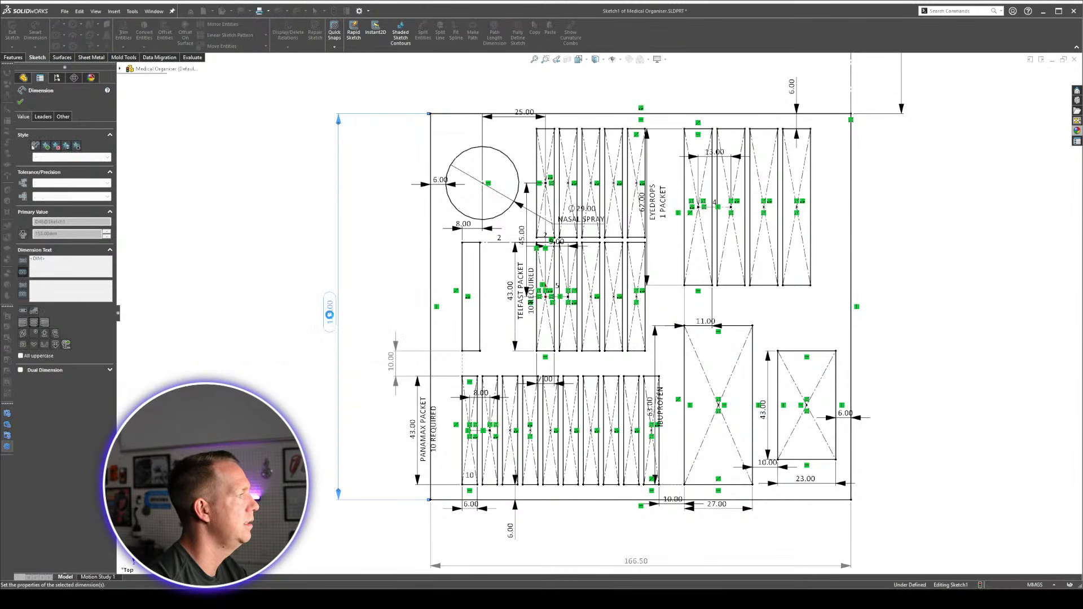
pyautogui.write('160')
pyautogui.press('Return')
pyautogui.press('Escape')
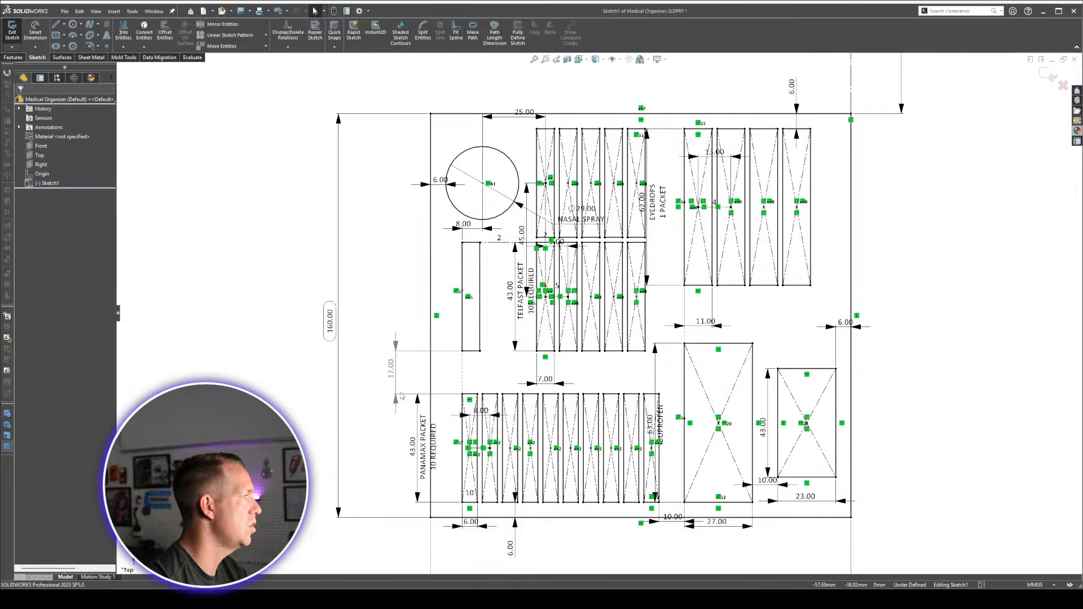
pyautogui.click(393, 374)
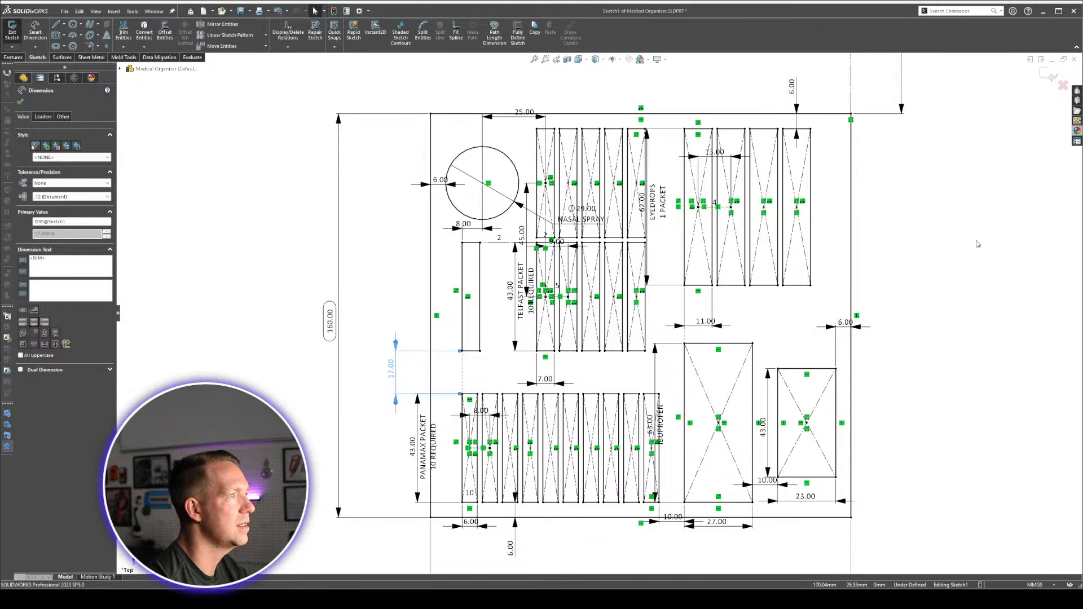
pyautogui.click(835, 173)
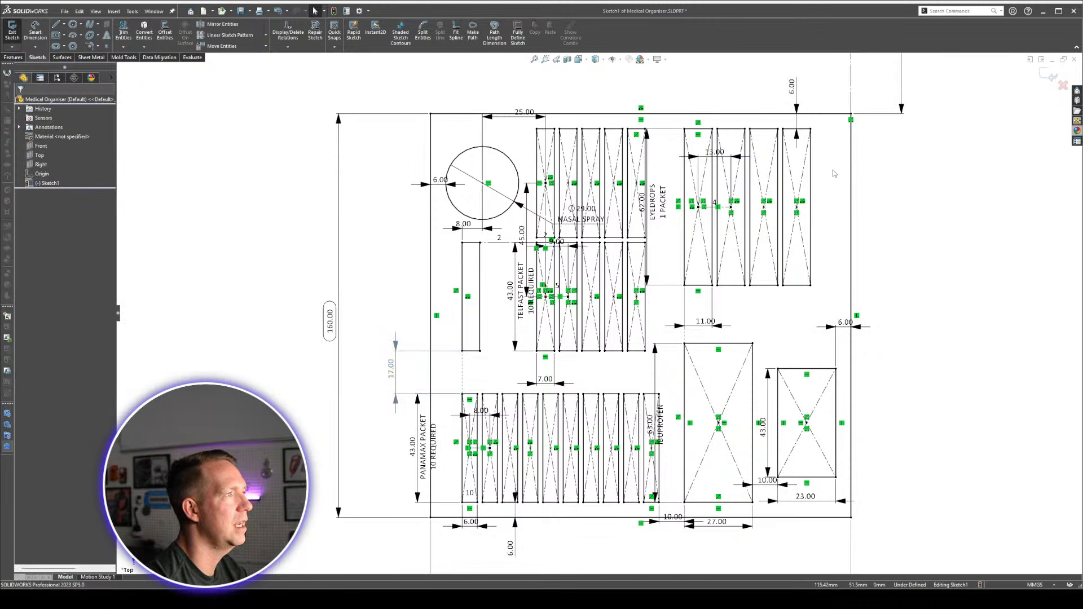
pyautogui.doubleClick(514, 550)
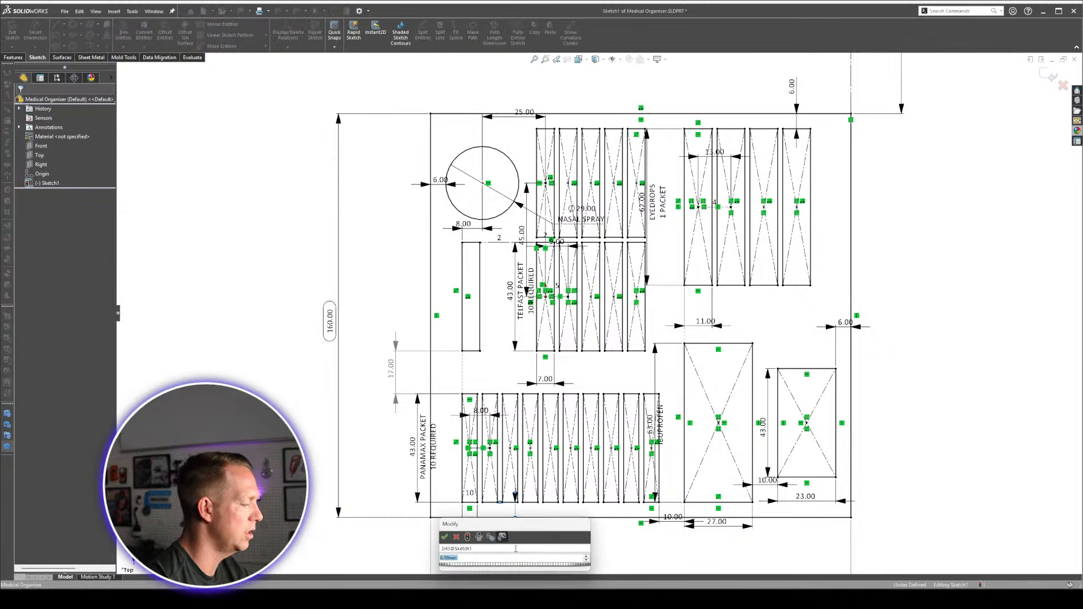
pyautogui.write('=')
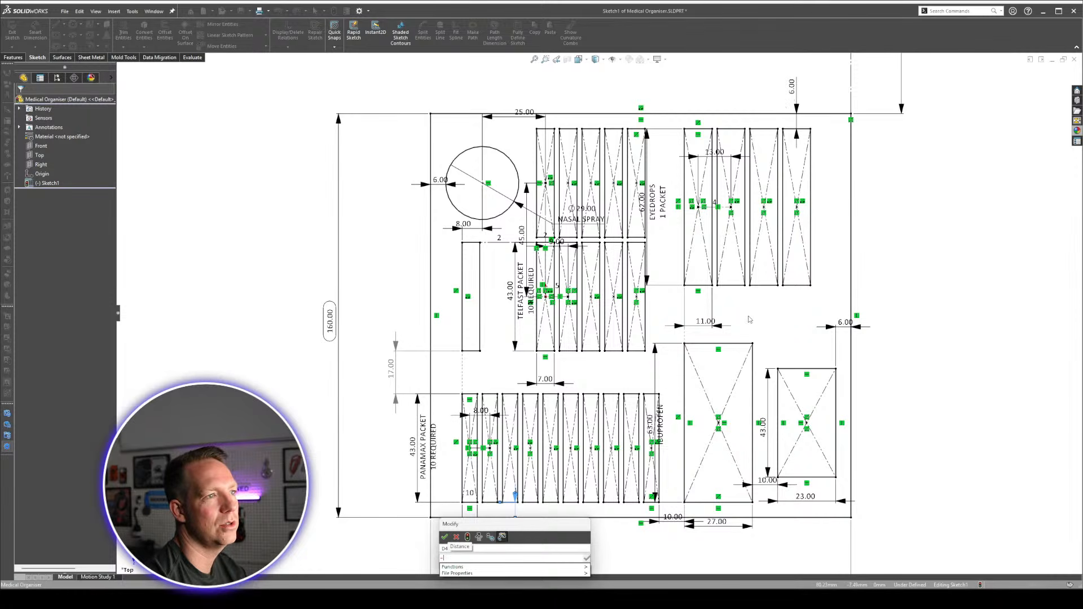
pyautogui.click(456, 536)
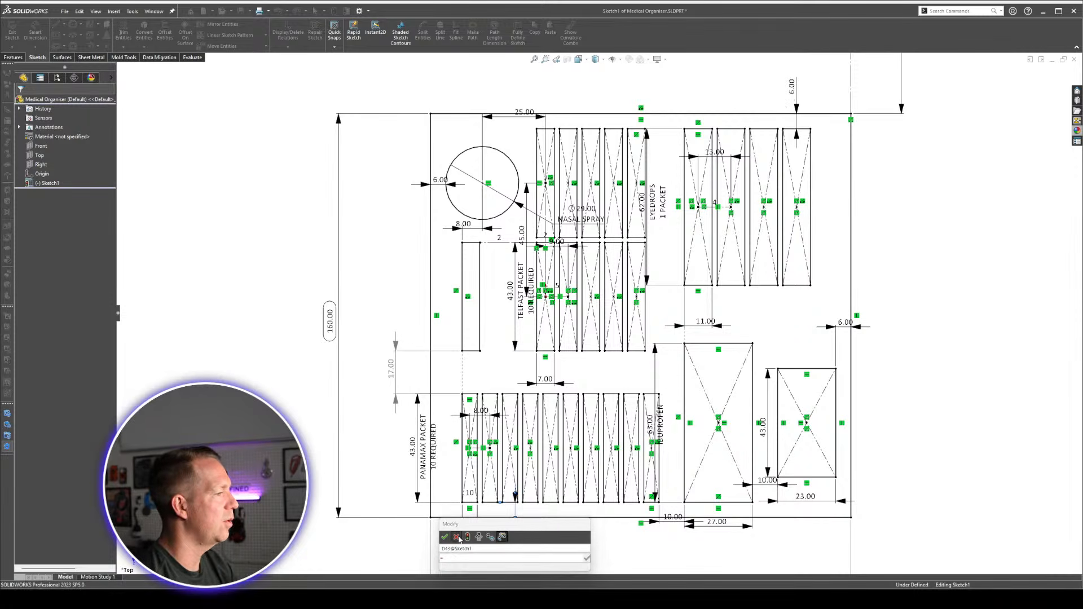
pyautogui.press('Escape')
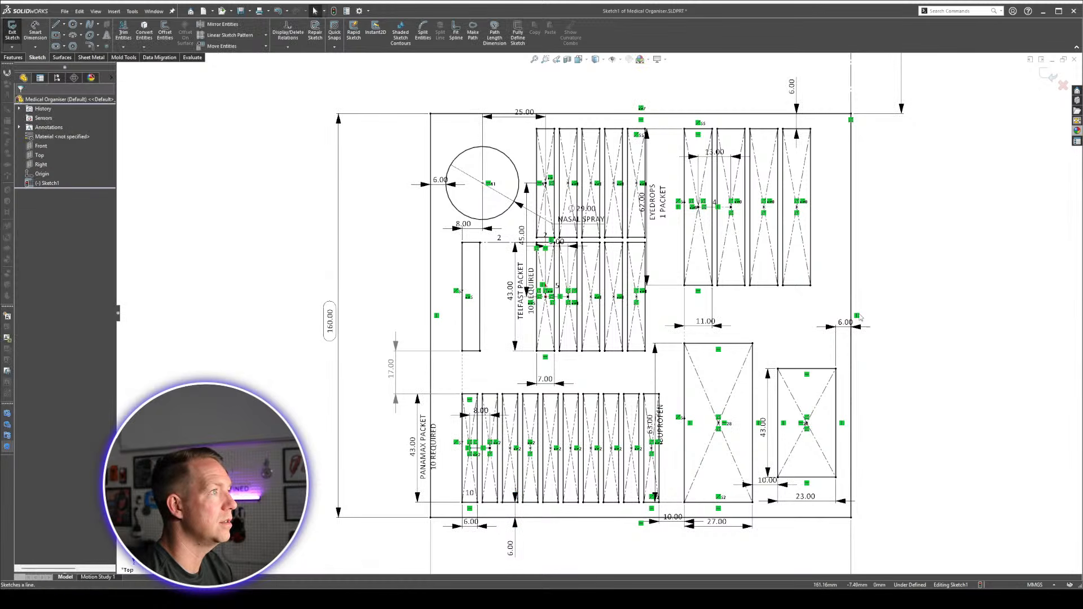
# Draw a vertical construction line from the second tray's upper edge to the outer top corner of the last eyedrops rectangle.
pyautogui.press('l')
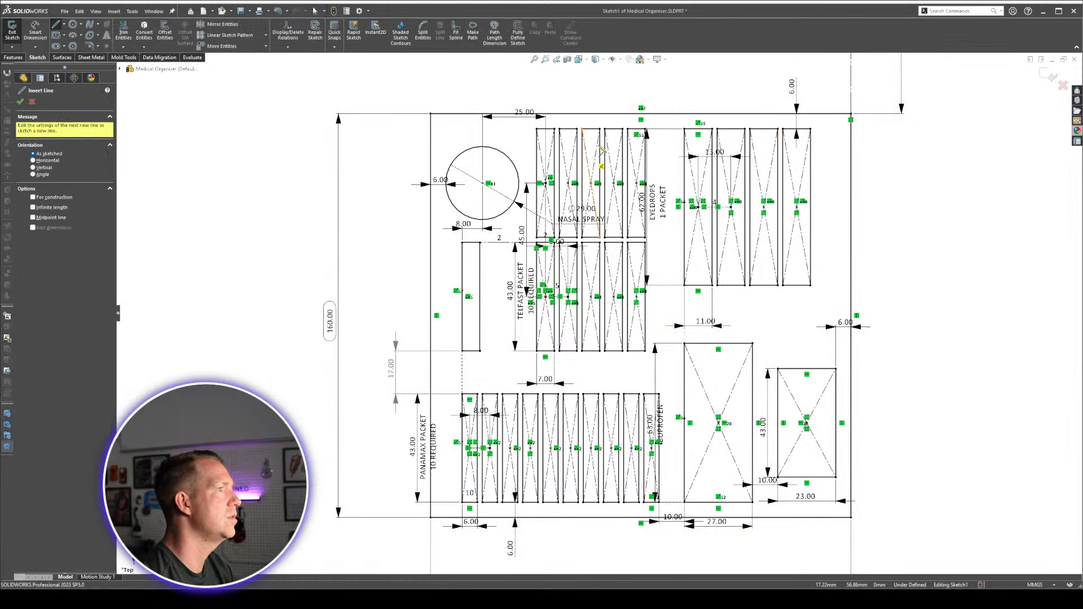
pyautogui.scroll(-3, 835, 127)
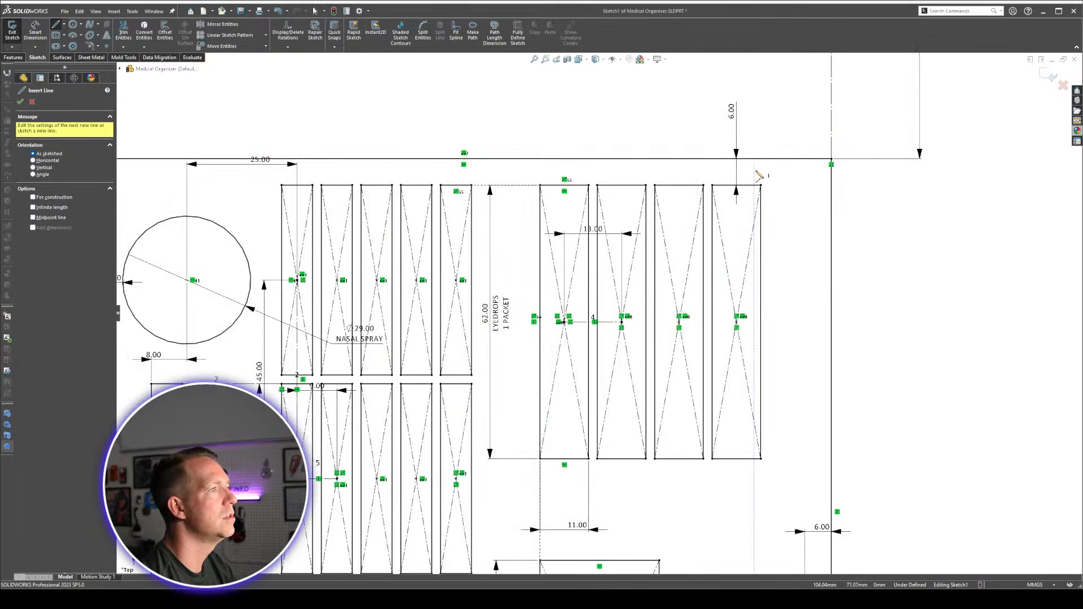
pyautogui.click(762, 160)
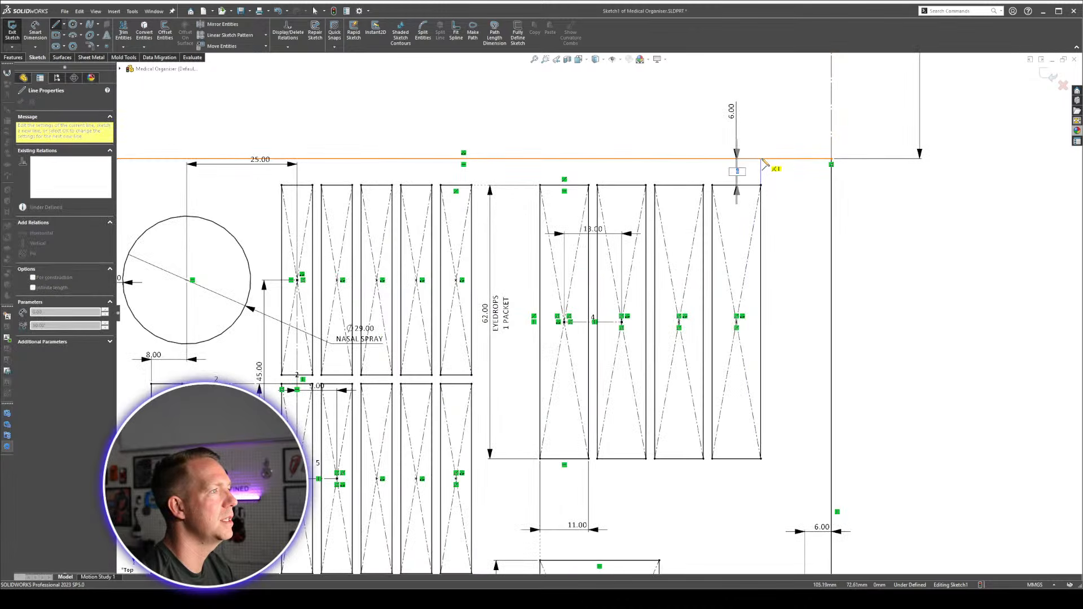
pyautogui.click(761, 184)
pyautogui.press('Escape')
pyautogui.click(762, 172)
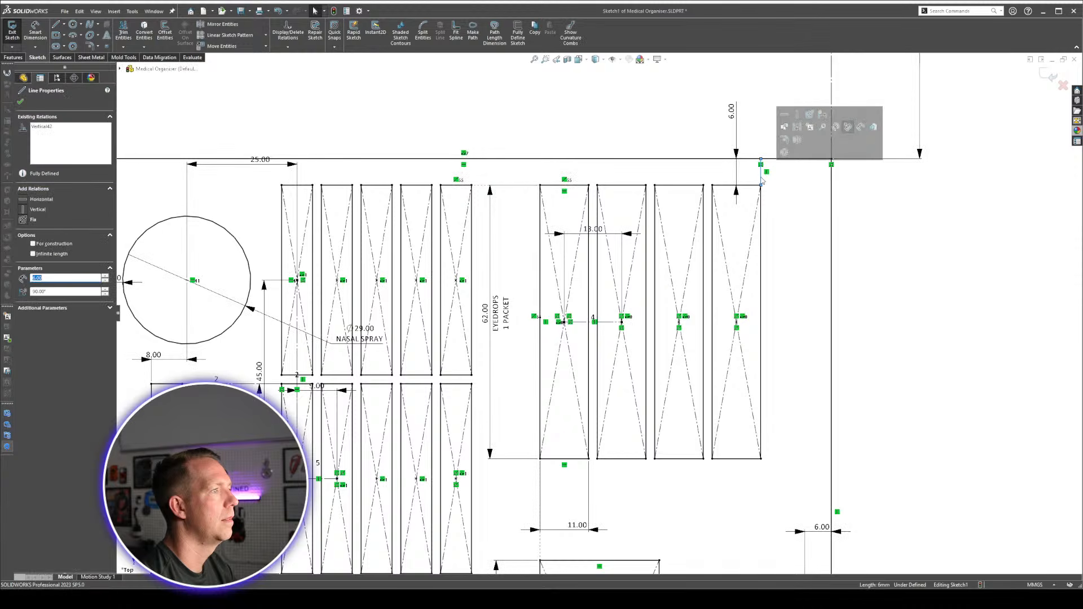
pyautogui.click(975, 259)
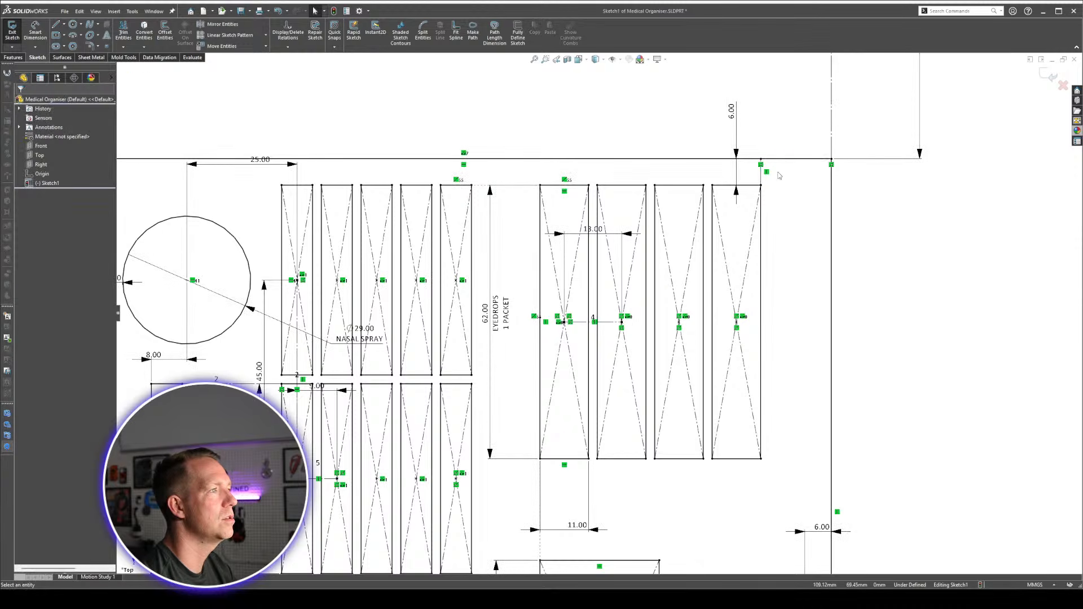
# Draw a vertical construction line from the second Panamax rectangle's lower-left corner down to the tray's lower edge.
pyautogui.scroll(-5, 780, 176)
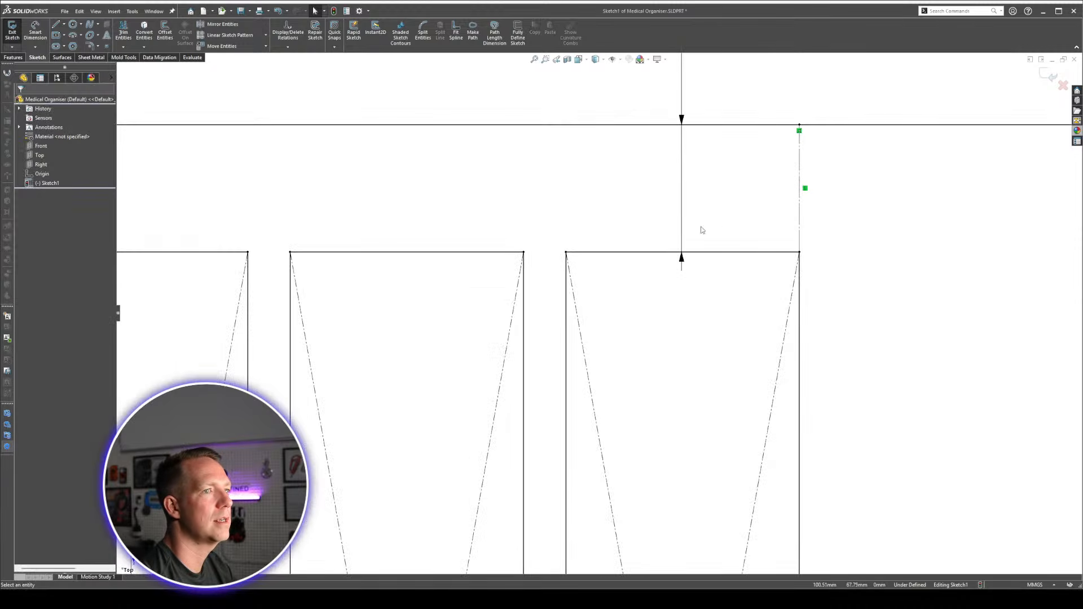
pyautogui.scroll(10, 702, 230)
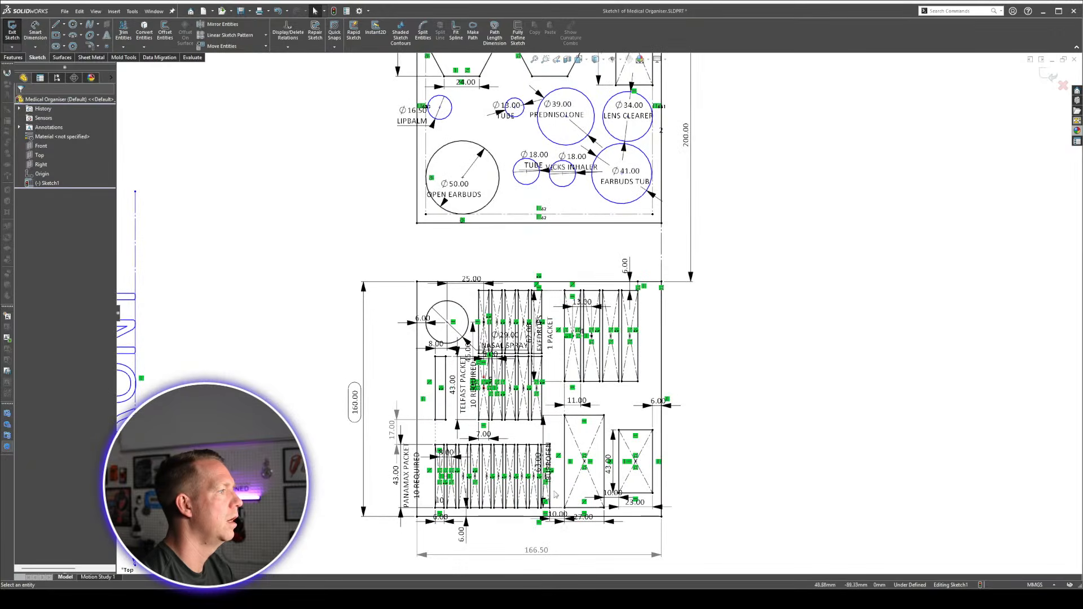
pyautogui.scroll(-8, 554, 495)
pyautogui.press('l')
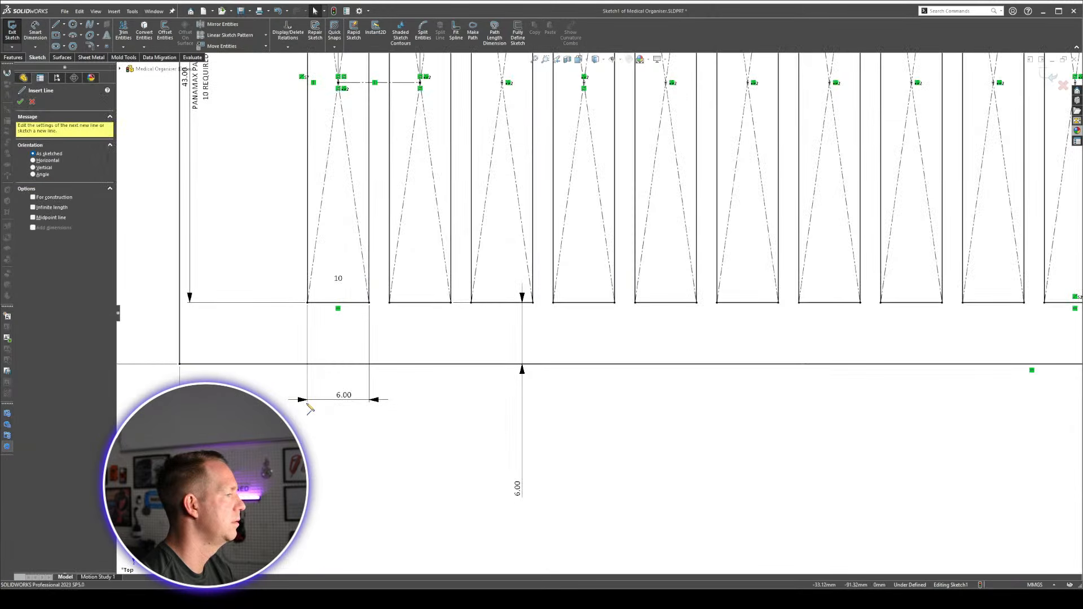
pyautogui.click(389, 303)
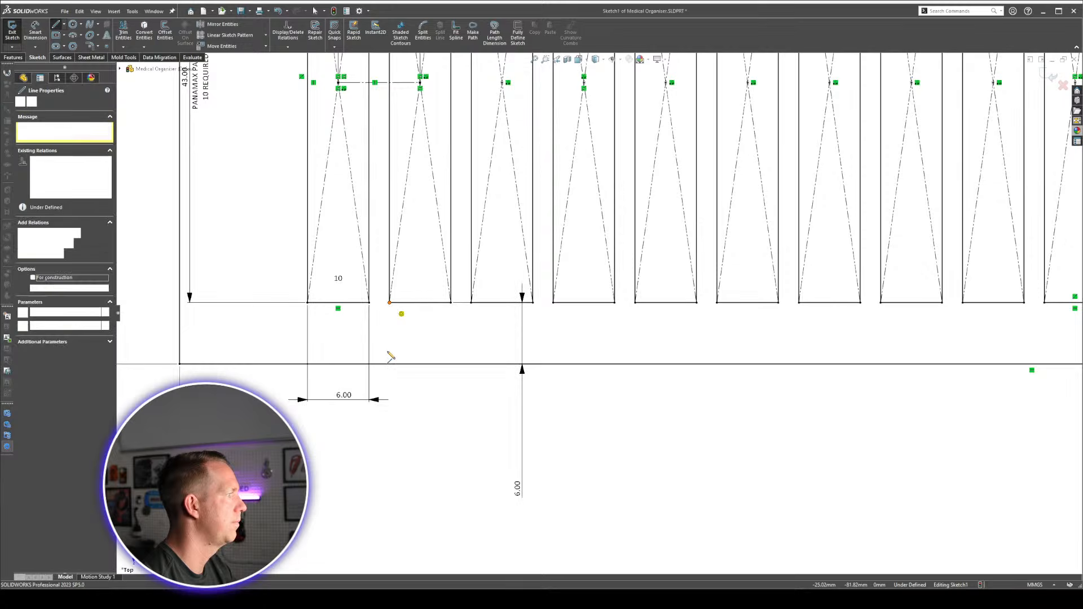
pyautogui.click(390, 364)
pyautogui.press('Escape')
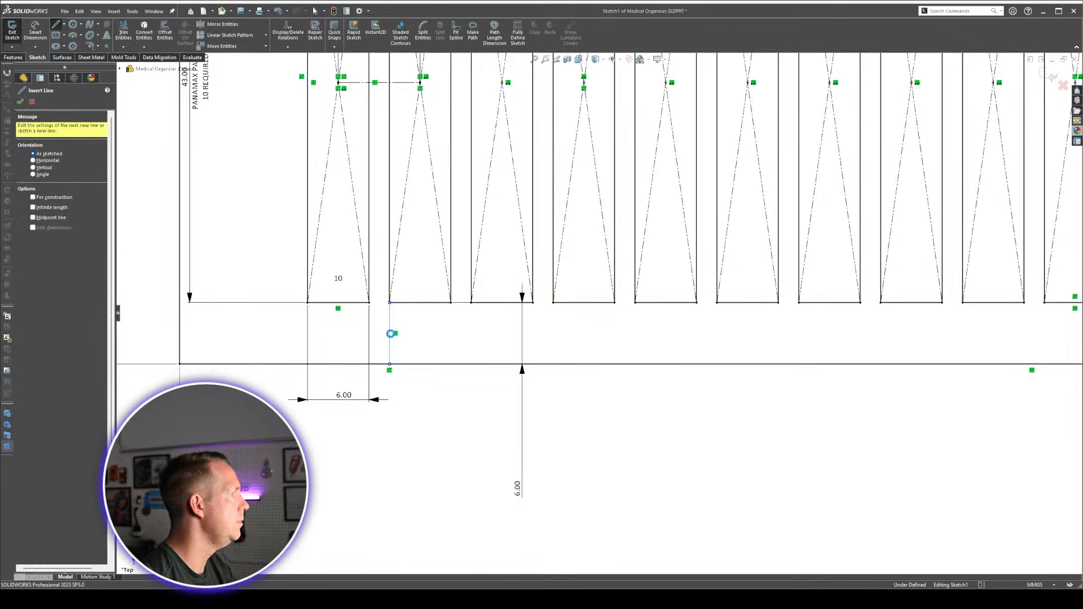
pyautogui.click(393, 334)
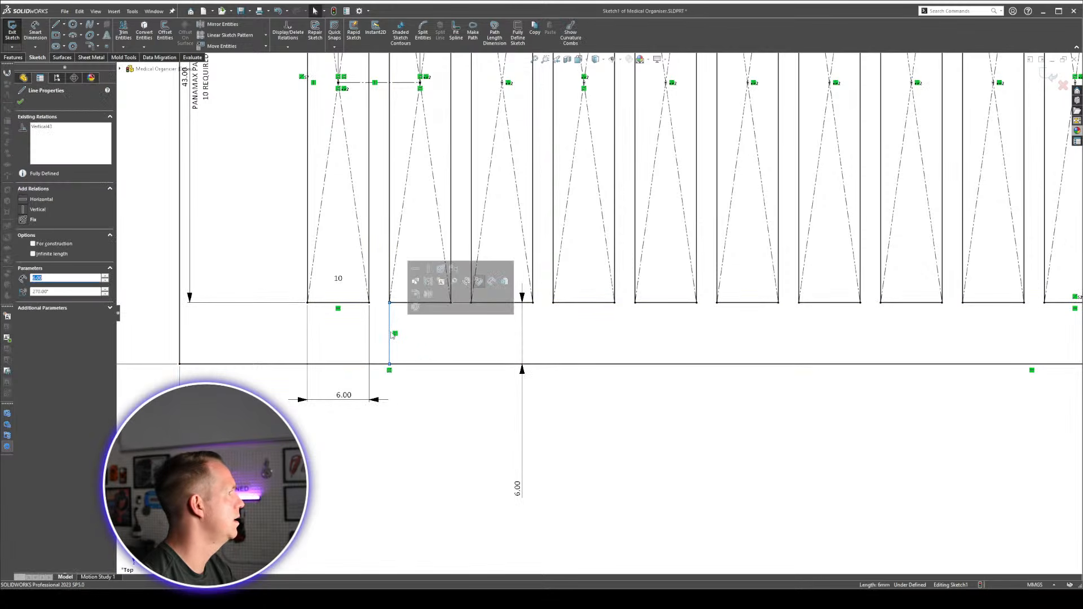
pyautogui.click(447, 435)
# Make the construction lines above the eyedrops rectangles and below the Panamax rectangles equal in length.
pyautogui.scroll(5, 598, 319)
pyautogui.scroll(-4, 606, 302)
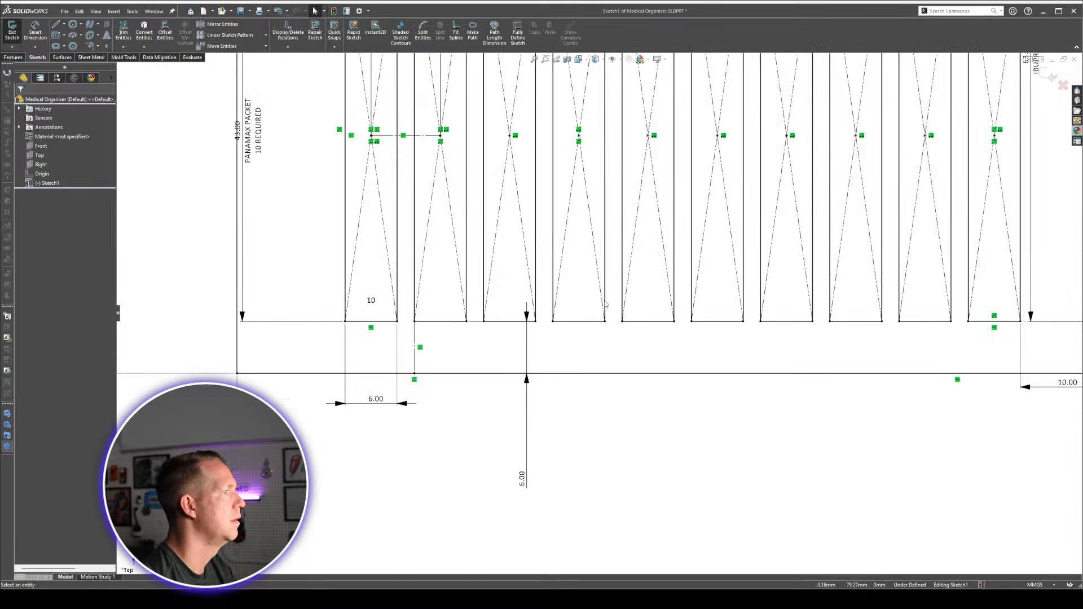
pyautogui.click(415, 339)
pyautogui.scroll(8, 748, 159)
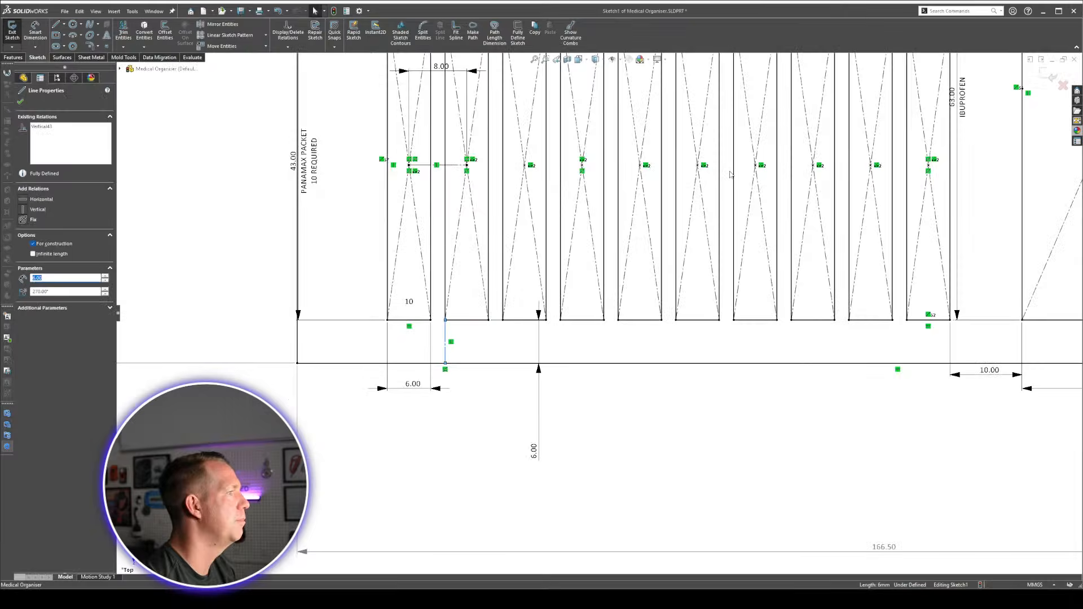
pyautogui.scroll(-8, 711, 157)
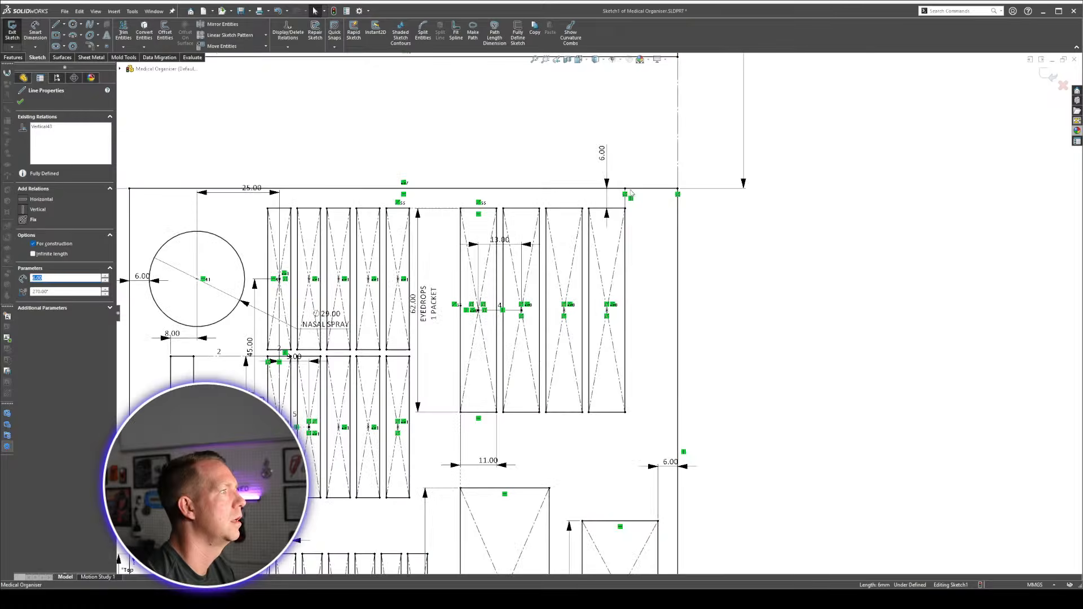
pyautogui.keyDown('ctrl'); pyautogui.click(620, 226); pyautogui.keyUp('ctrl')
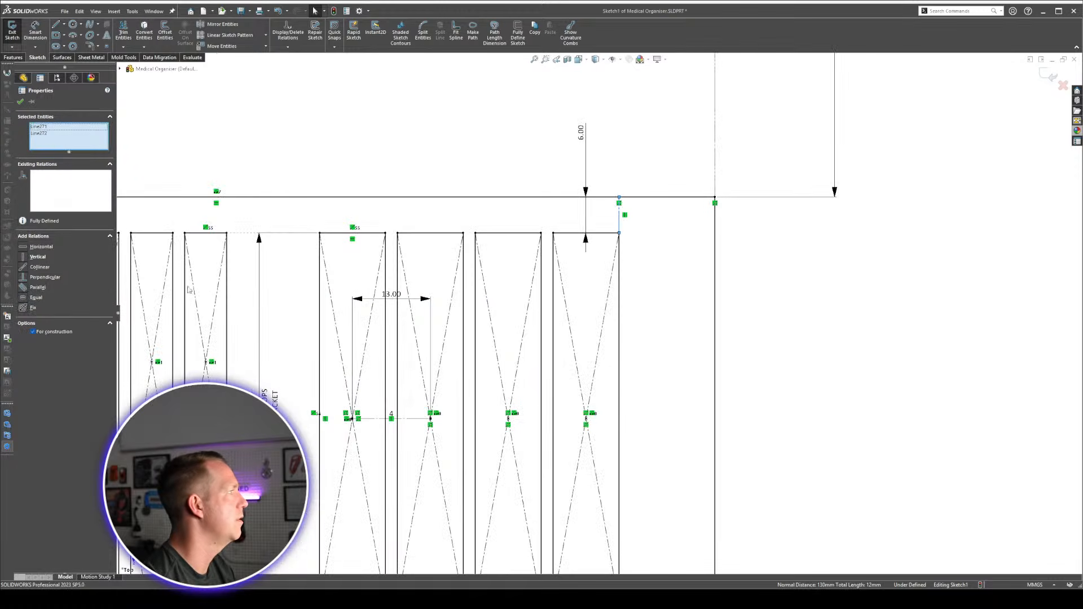
pyautogui.click(798, 268)
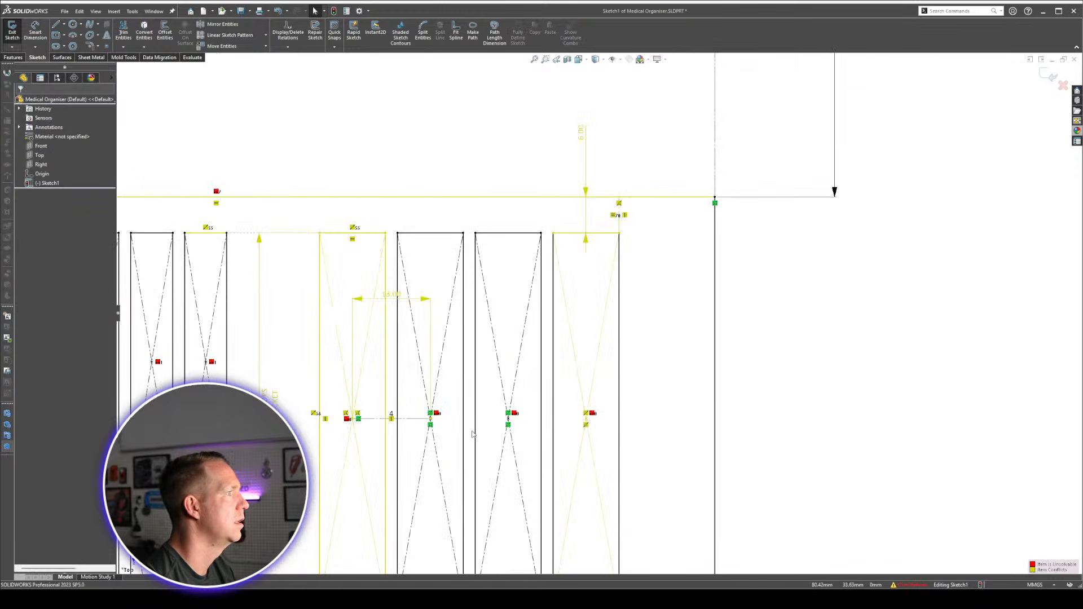
# Move the 6 mm border dimension above the eyedrops rectangles slightly aside and change it to a driven dimension.
pyautogui.scroll(6, 473, 435)
pyautogui.scroll(2, 599, 308)
pyautogui.scroll(-2, 390, 490)
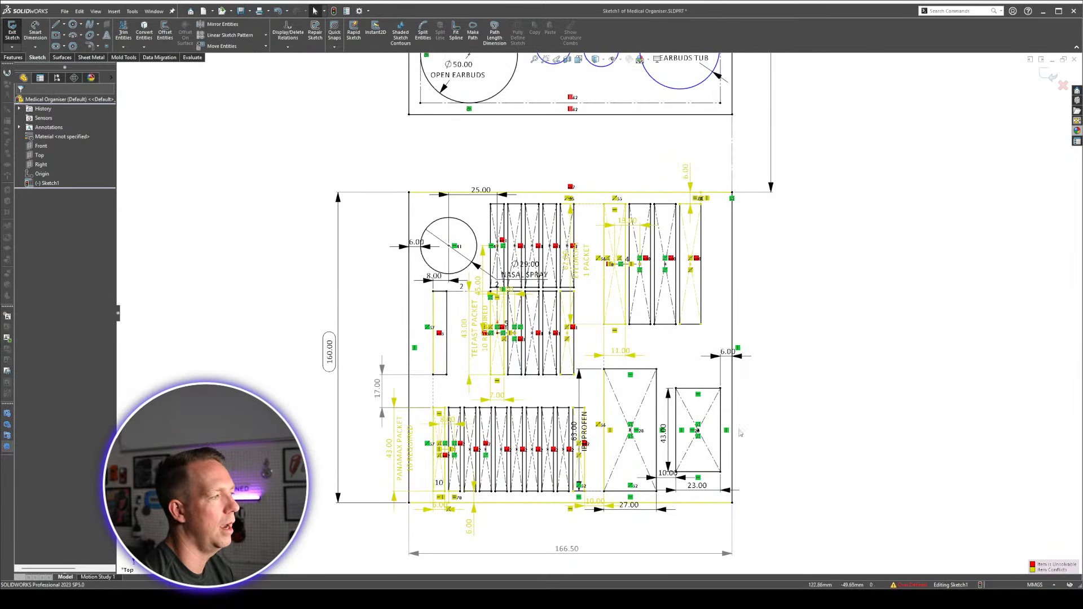
pyautogui.scroll(-1, 750, 430)
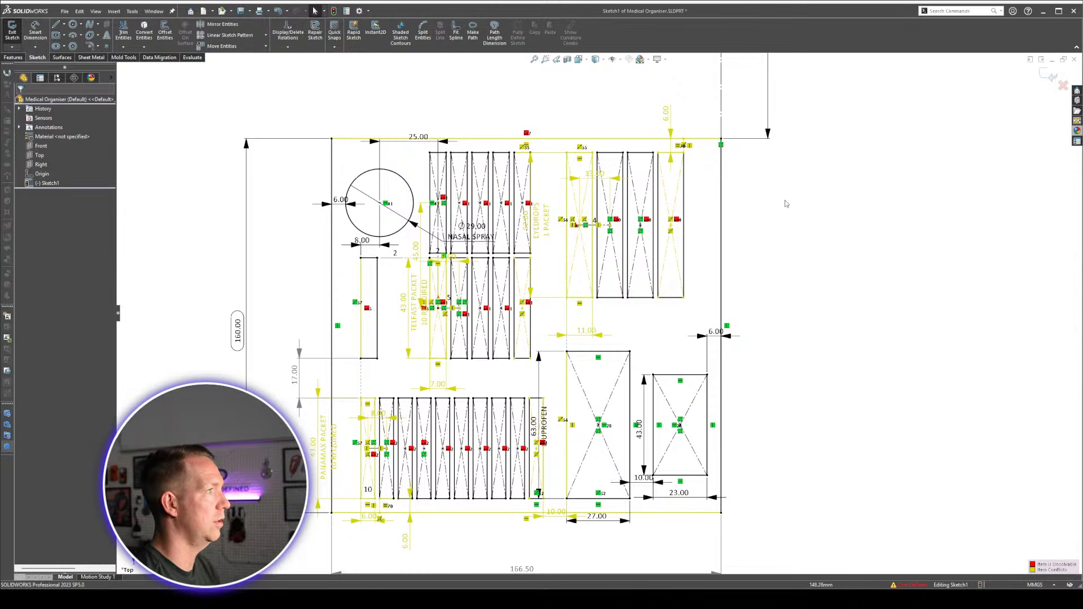
pyautogui.moveTo(670, 120); pyautogui.dragTo(648, 113)
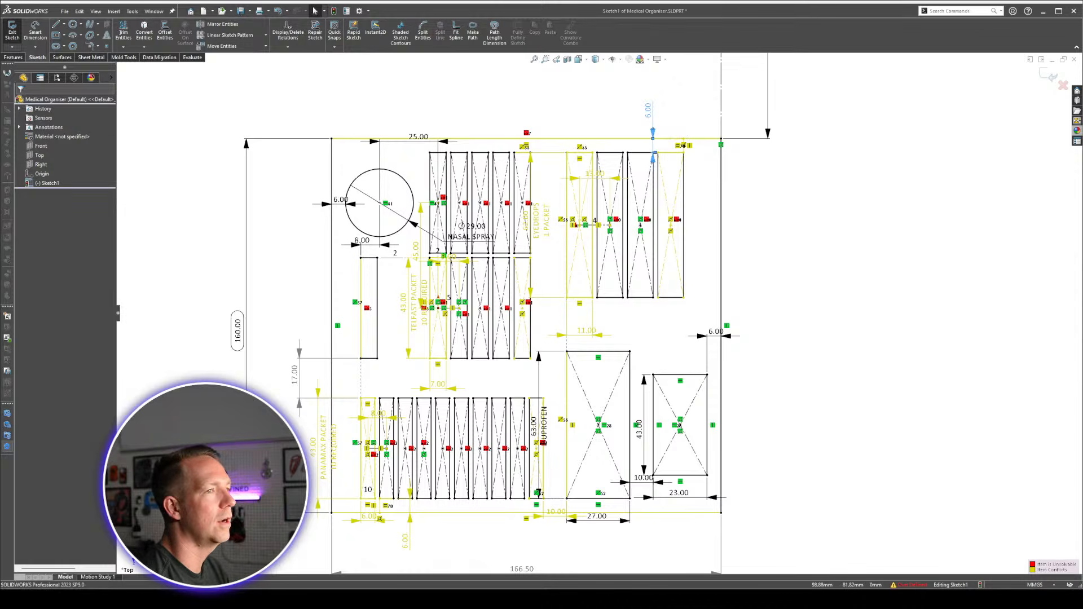
pyautogui.rightClick(653, 115)
pyautogui.click(693, 265)
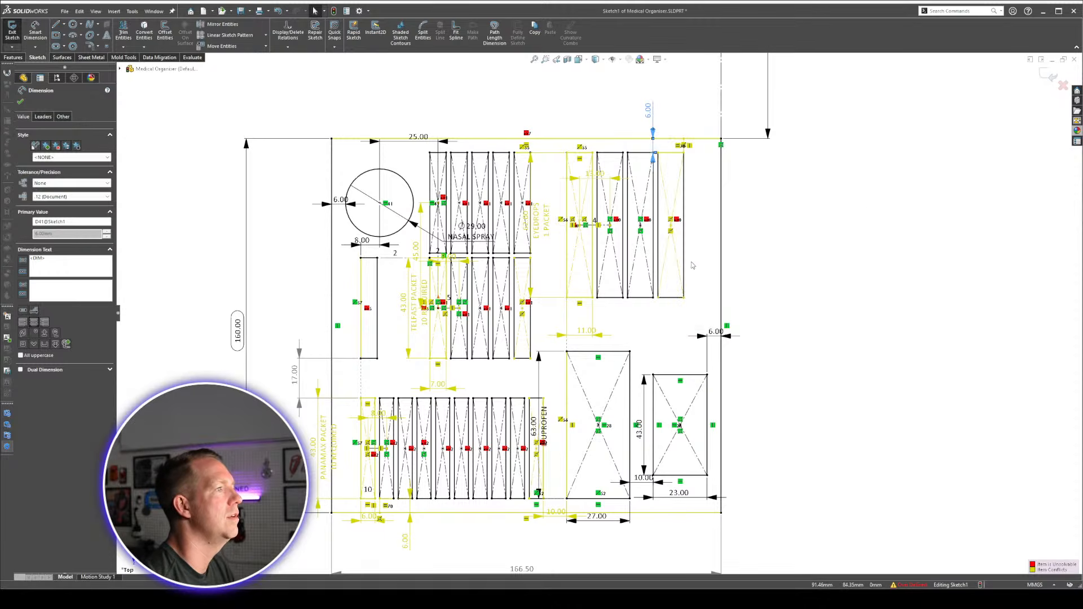
pyautogui.click(868, 212)
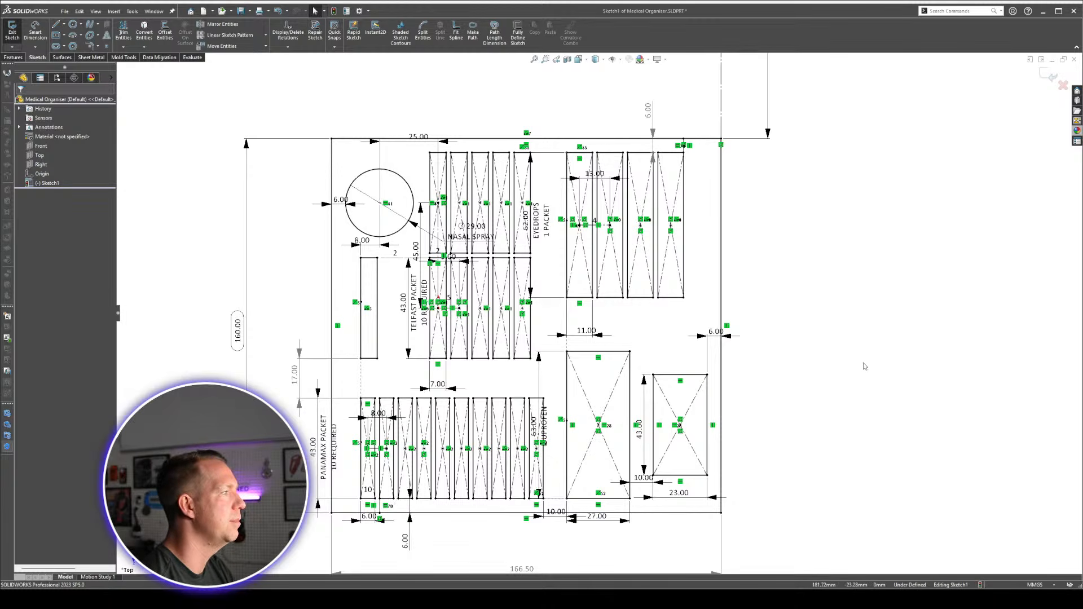
# Draw a vertical construction line joining the first Panamax rectangle's upper-left corner to the lower-left corner of the single rectangle above it.
pyautogui.press('l')
pyautogui.click(361, 399)
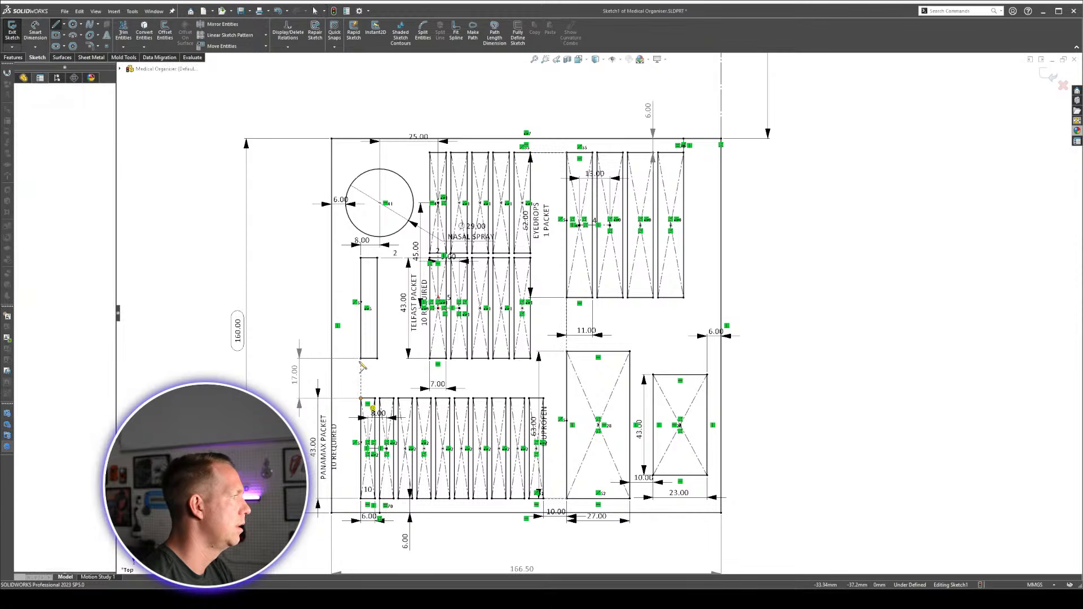
pyautogui.click(361, 364)
pyautogui.press('Escape')
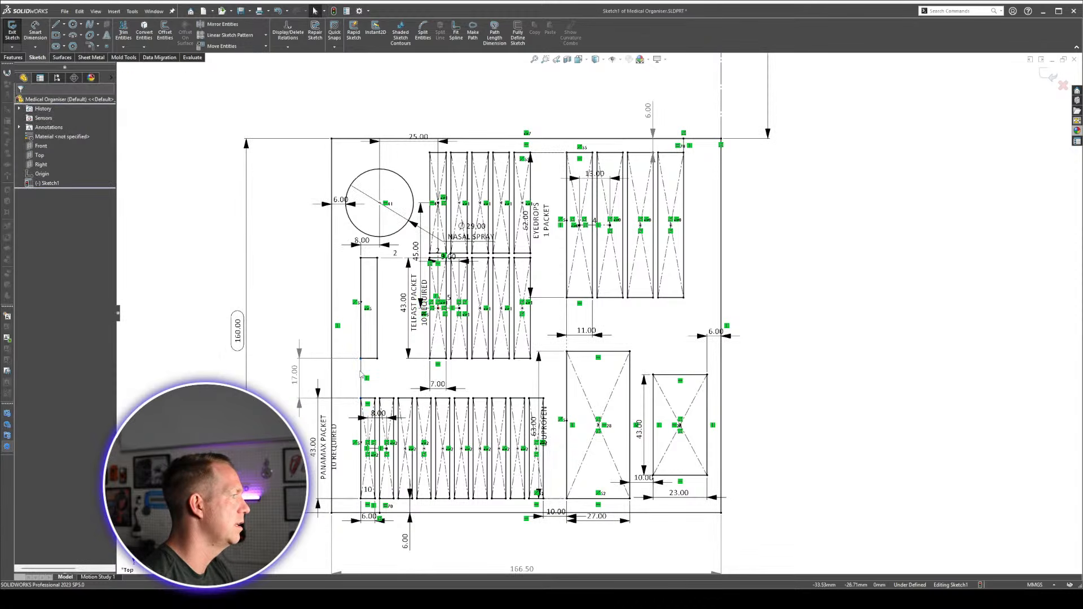
pyautogui.click(360, 379)
pyautogui.click(397, 323)
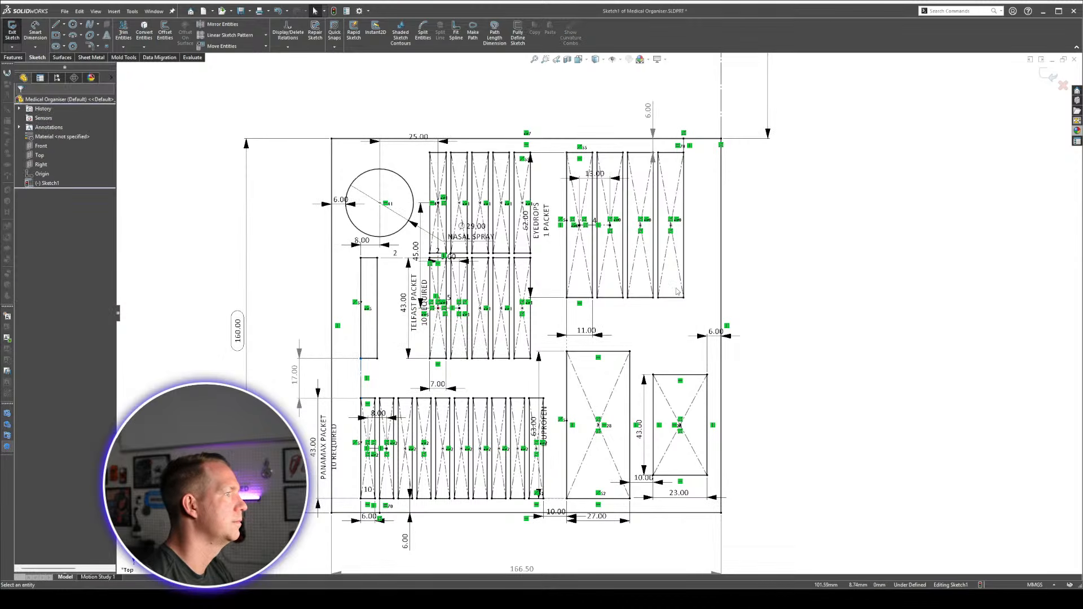
# Change the 6 mm border dimension below the Panamax rectangles to driven and shift the second tray's lower edge slightly upward.
pyautogui.rightClick(409, 549)
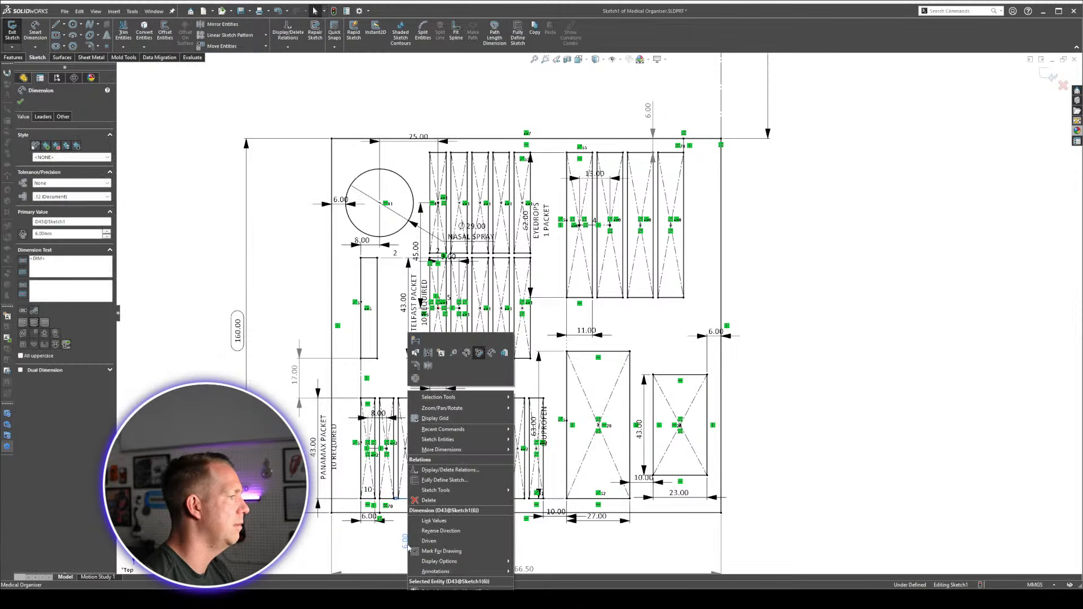
pyautogui.click(429, 541)
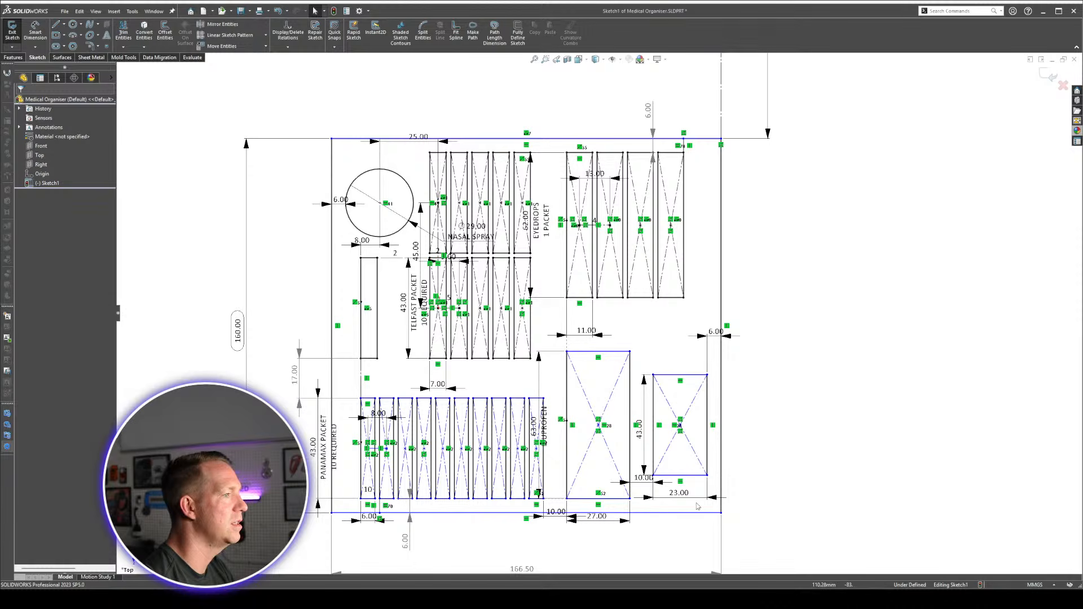
pyautogui.moveTo(721, 513)
pyautogui.mouseDown()
pyautogui.moveTo(721, 543)
pyautogui.moveTo(722, 492)
pyautogui.moveTo(723, 513)
pyautogui.moveTo(723, 501)
pyautogui.mouseUp()
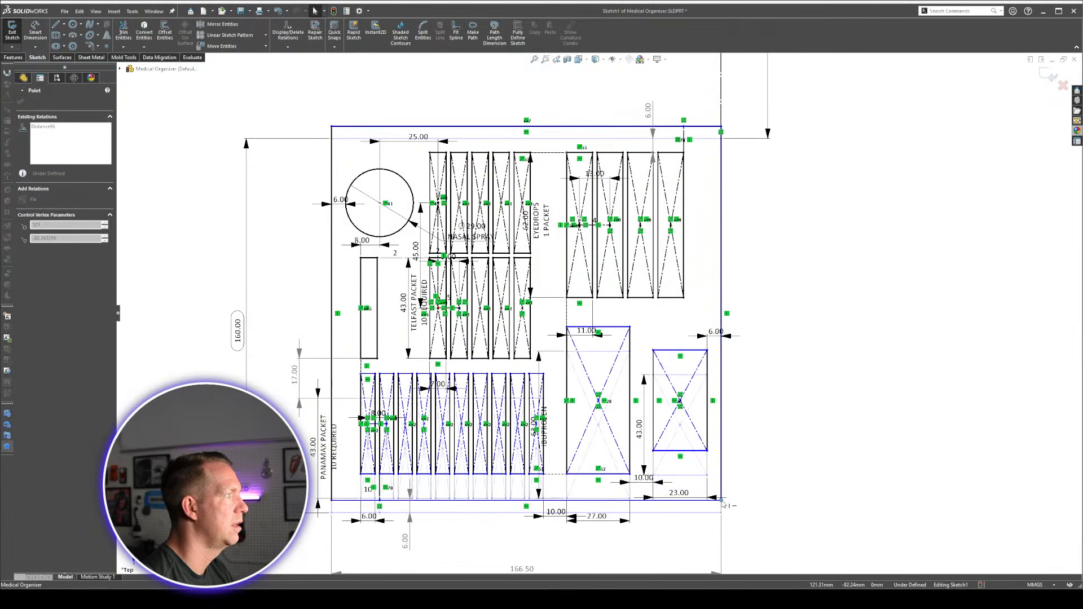
pyautogui.click(827, 331)
# Make the construction line above the first Panamax rectangle equal in length to the one below the second Panamax rectangle.
pyautogui.scroll(-2, 319, 389)
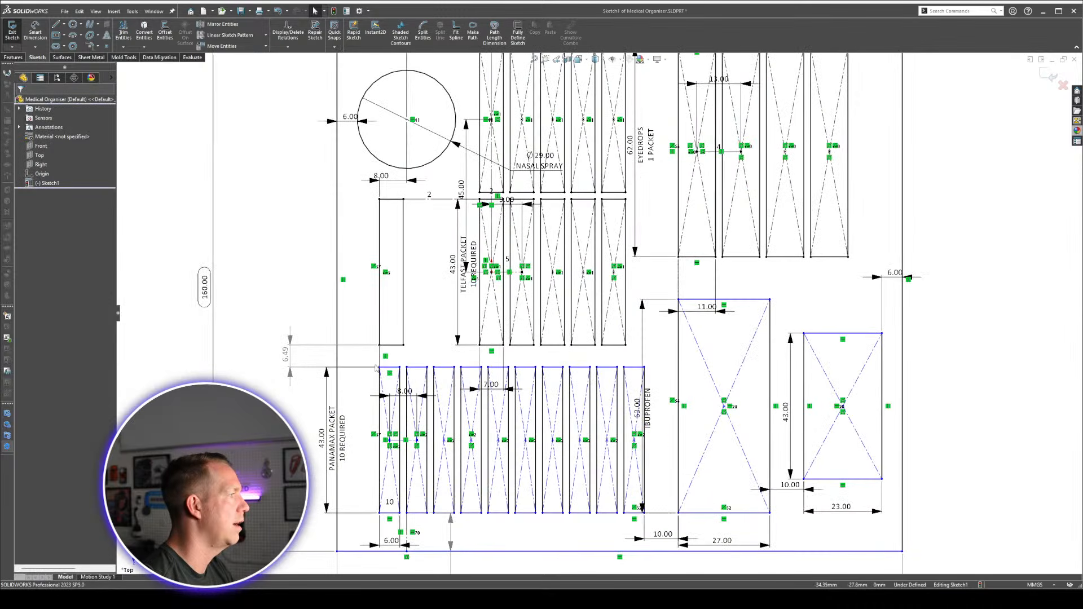
pyautogui.click(380, 359)
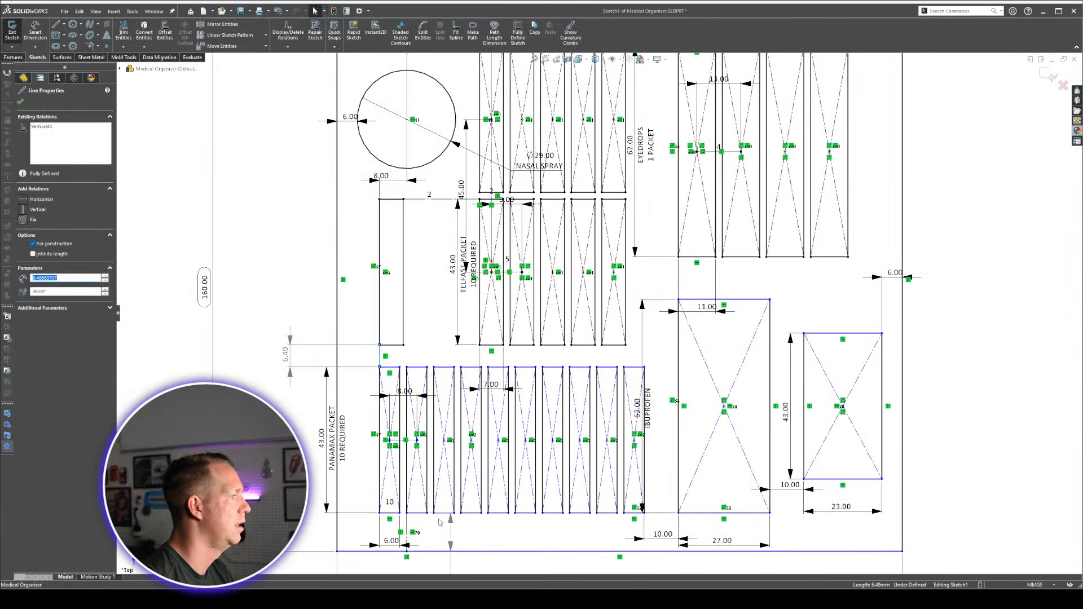
pyautogui.scroll(-3, 403, 492)
pyautogui.keyDown('ctrl'); pyautogui.click(403, 490); pyautogui.keyUp('ctrl')
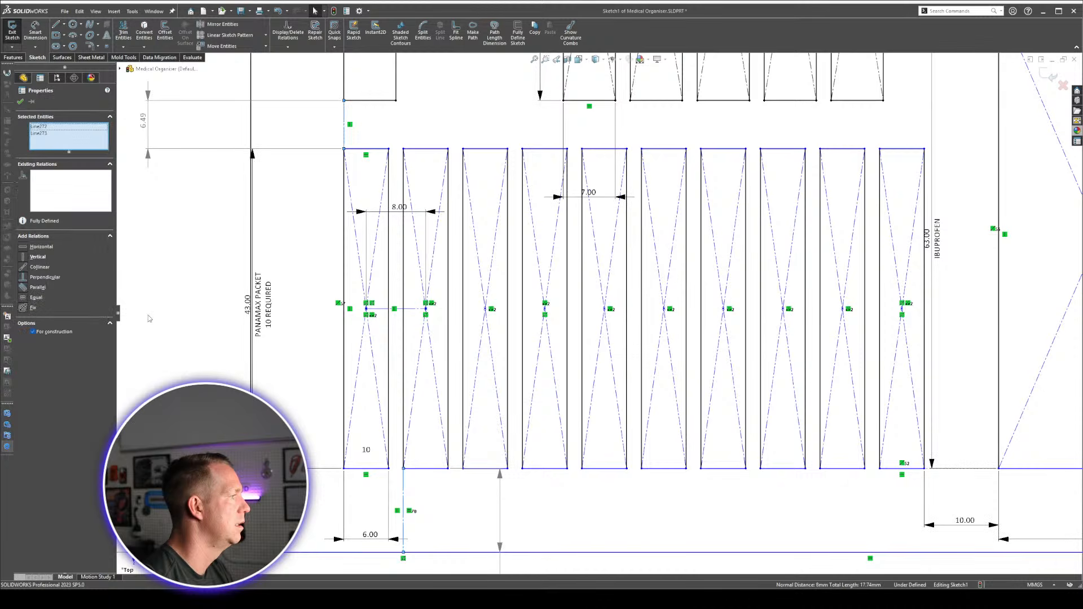
pyautogui.click(34, 298)
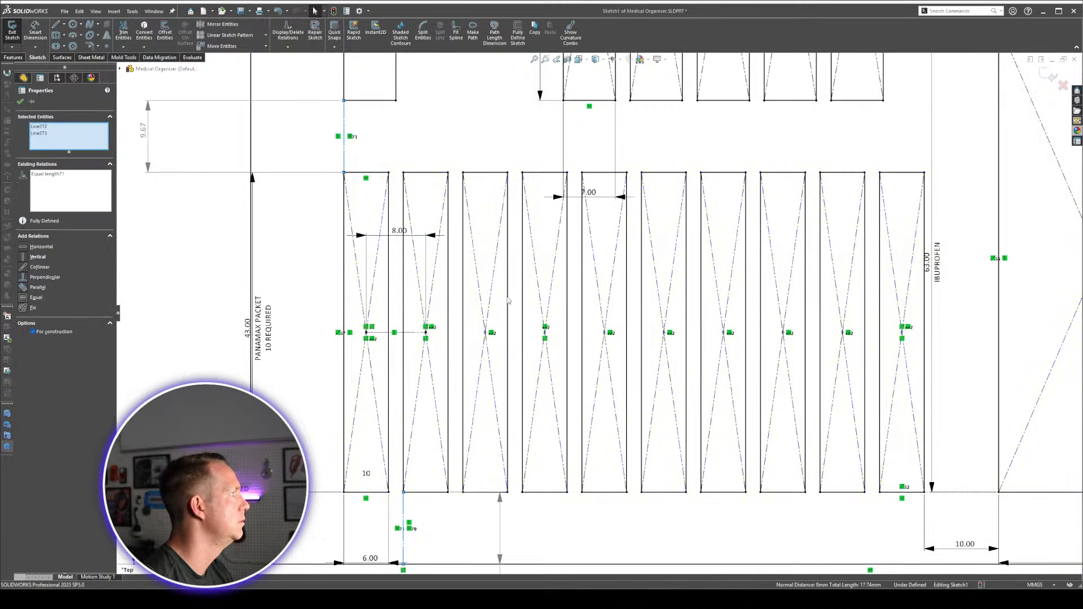
# Check the tray's height dimension and the driven gaps above the eyedrops rectangles, above the Panamax rectangles and below them.
pyautogui.scroll(5, 662, 342)
pyautogui.scroll(3, 663, 342)
pyautogui.scroll(-3, 745, 210)
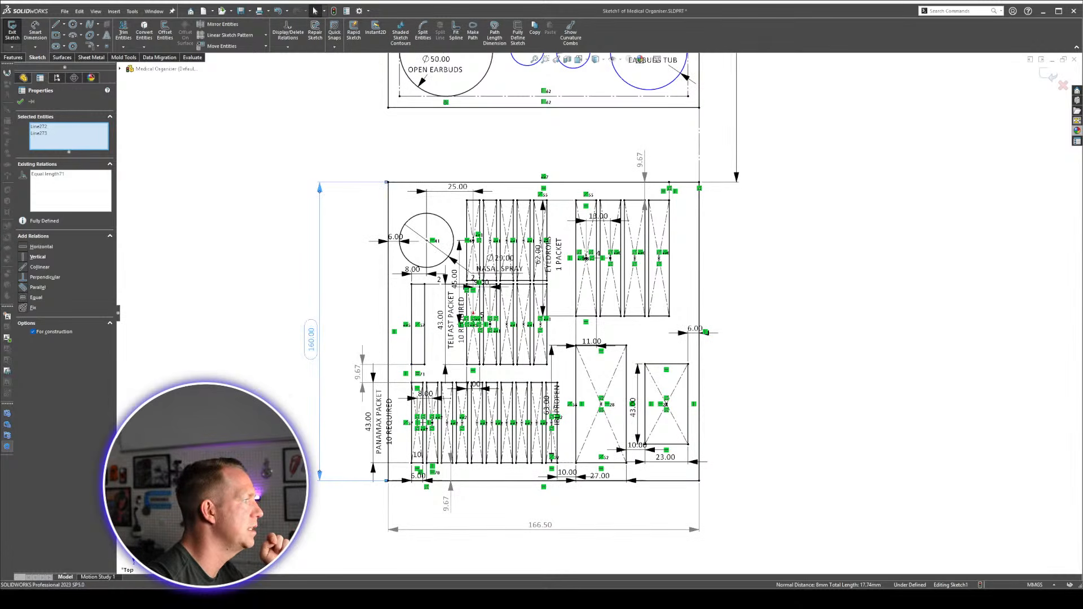
pyautogui.click(312, 341)
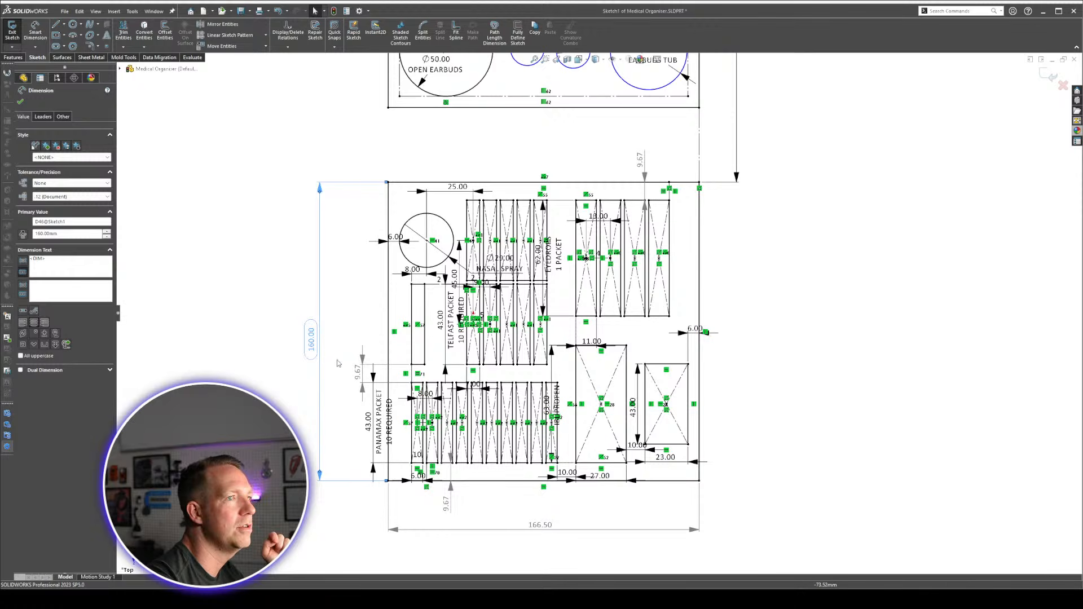
pyautogui.click(452, 508)
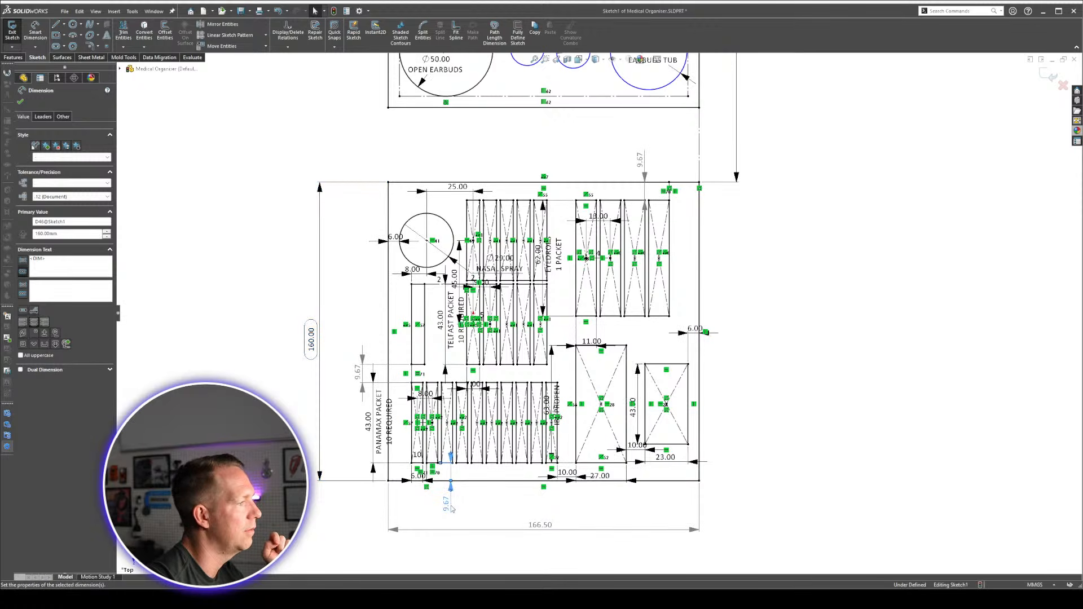
pyautogui.click(366, 375)
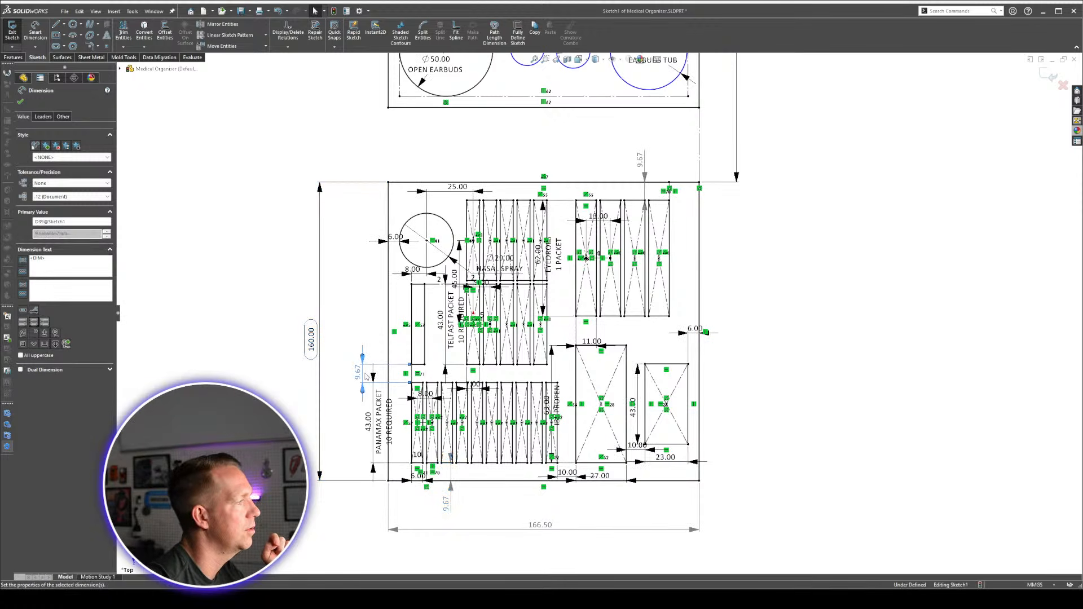
pyautogui.click(640, 160)
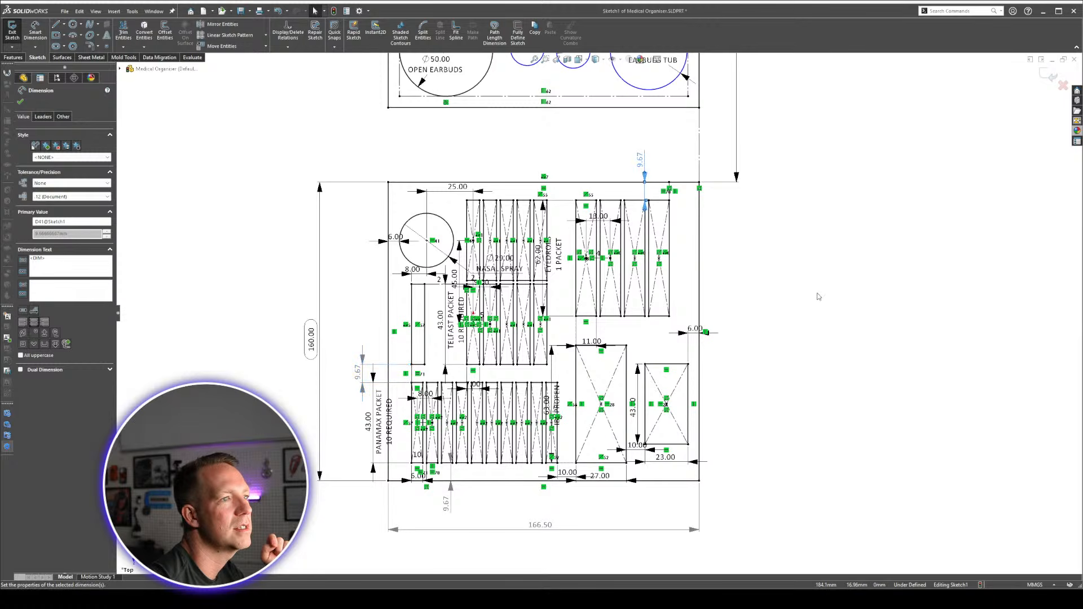
pyautogui.press('Escape')
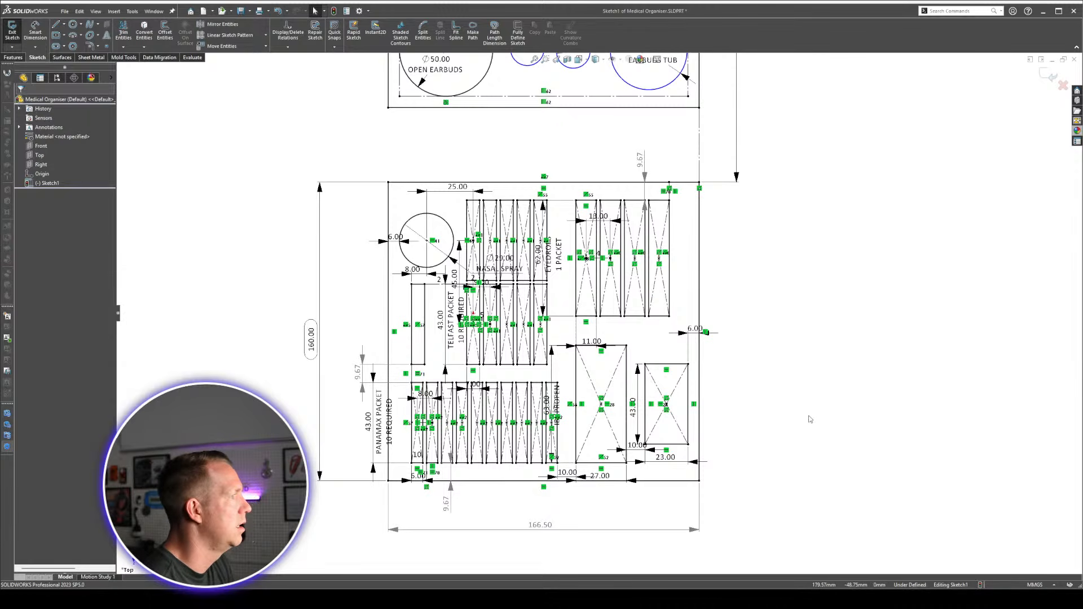
# Move the 166.5 mm overall width dimension slightly farther from the tray and change it to a driving dimension.
pyautogui.moveTo(616, 527)
pyautogui.mouseDown()
pyautogui.moveTo(616, 548)
pyautogui.moveTo(616, 532)
pyautogui.mouseUp()
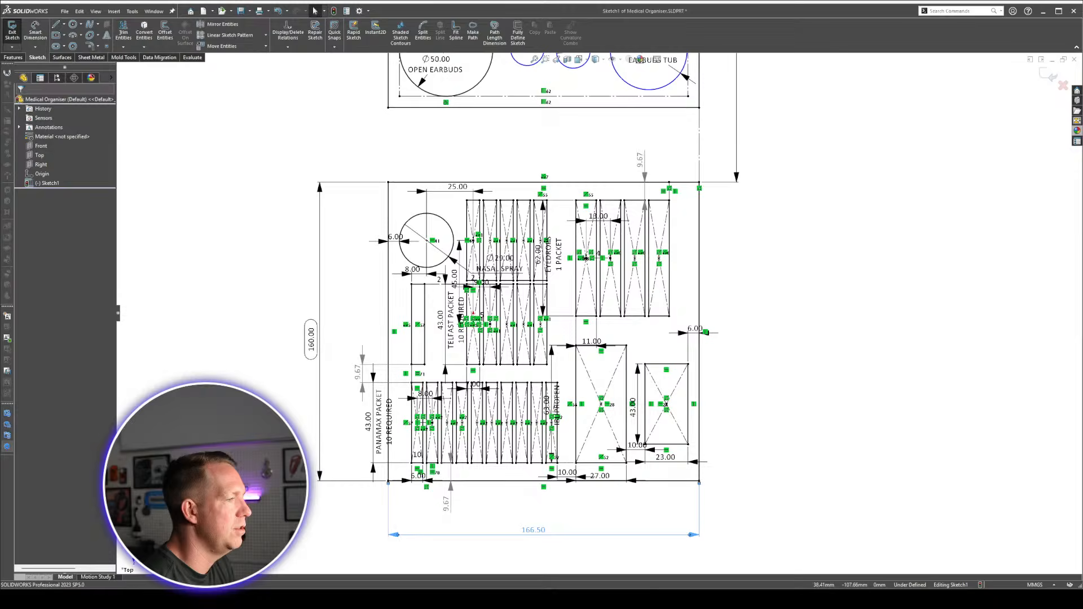
pyautogui.rightClick(539, 533)
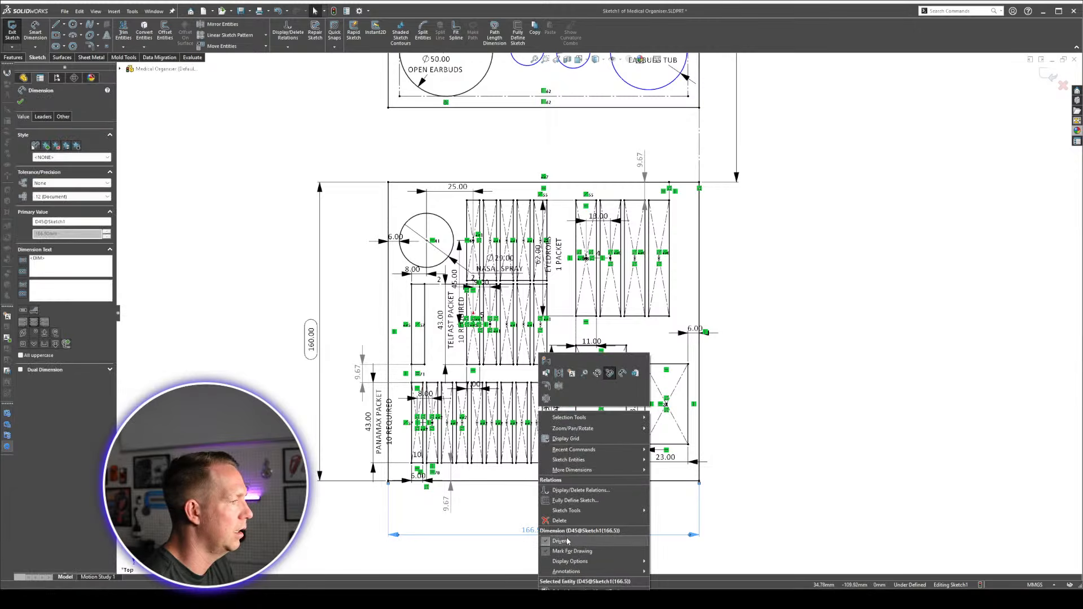
pyautogui.click(565, 541)
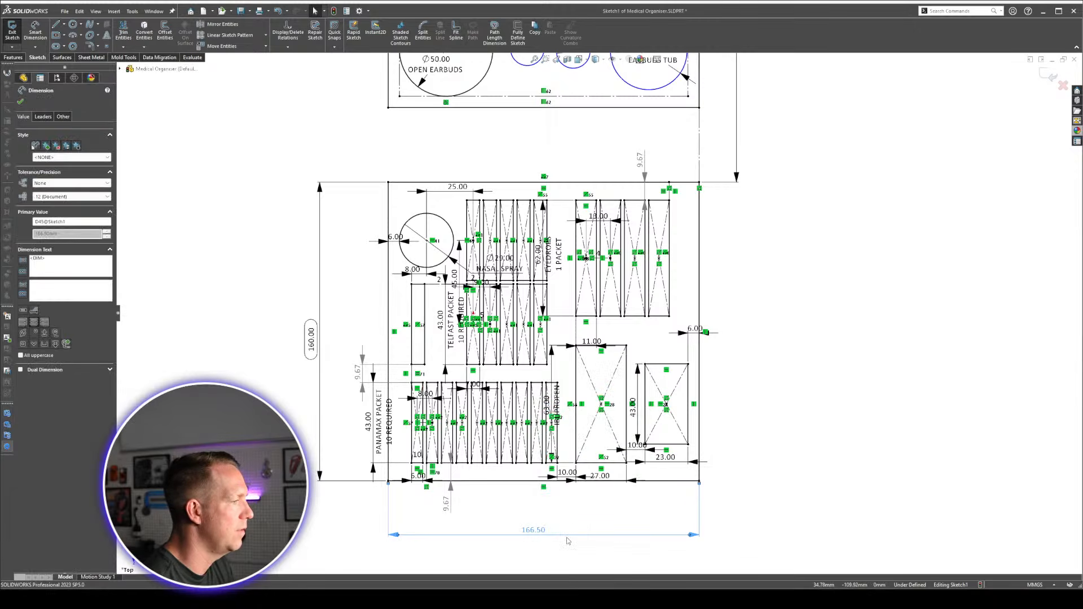
pyautogui.click(757, 452)
# Move the 10 mm dimension between the Panamax and Ibuprofen rectangles below the tray and change it to driven.
pyautogui.scroll(-1, 524, 489)
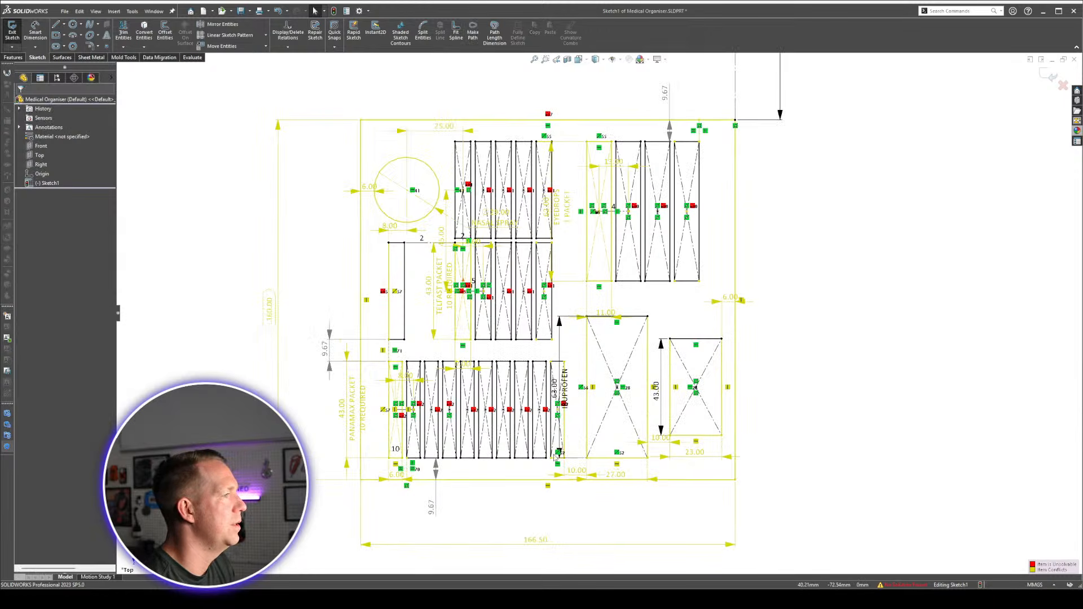
pyautogui.moveTo(582, 476); pyautogui.dragTo(575, 499)
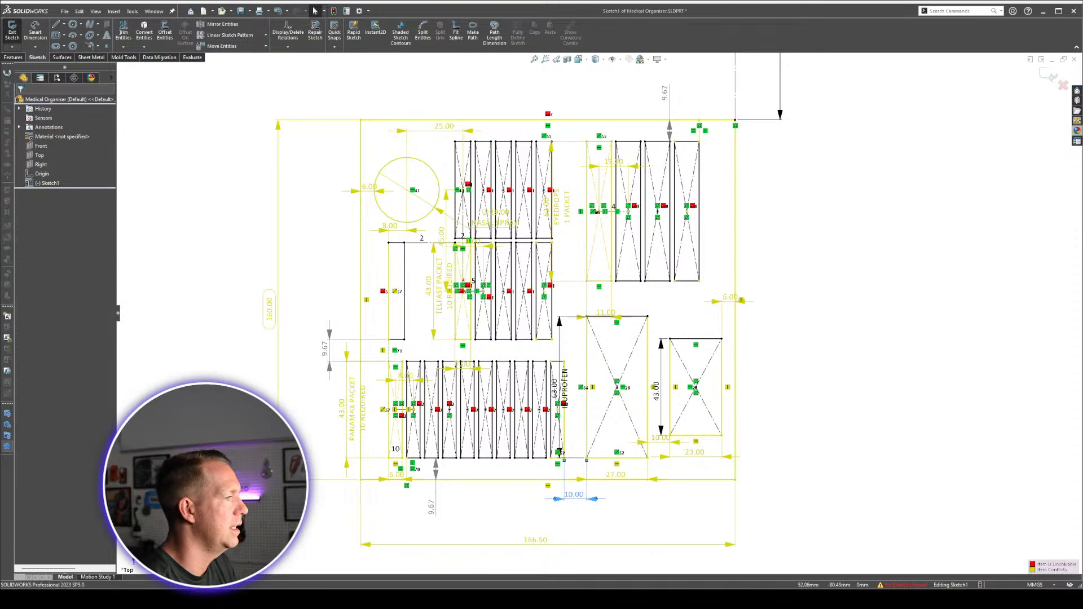
pyautogui.rightClick(582, 503)
pyautogui.click(600, 541)
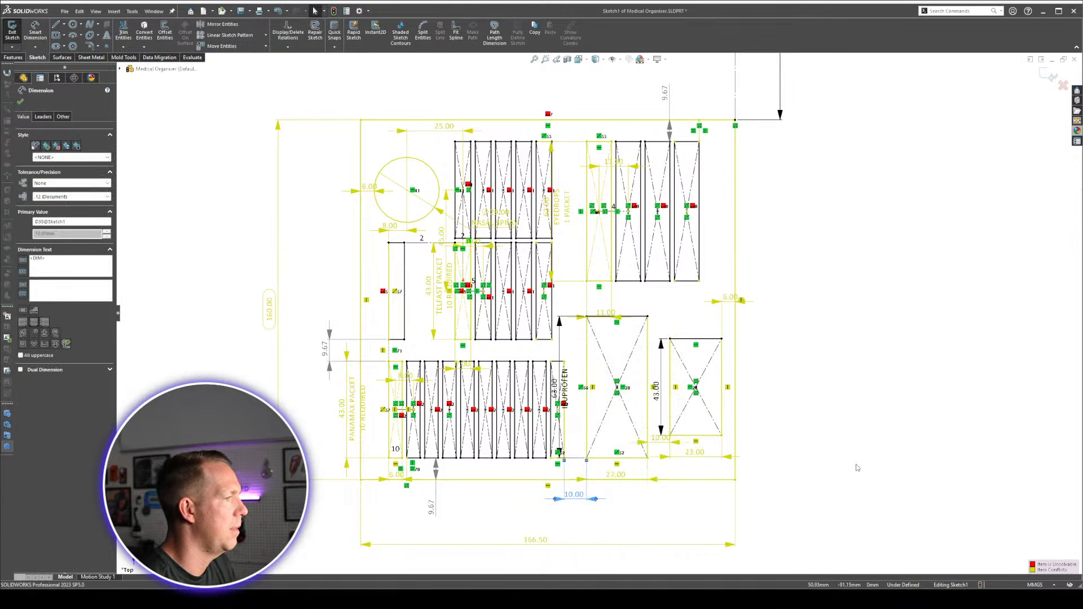
# Move the 10 mm gap beside the 23 mm wide rectangle below the tray as a driven dimension, and the circle's 6 mm dimension outside the tray.
pyautogui.moveTo(668, 447); pyautogui.dragTo(669, 510)
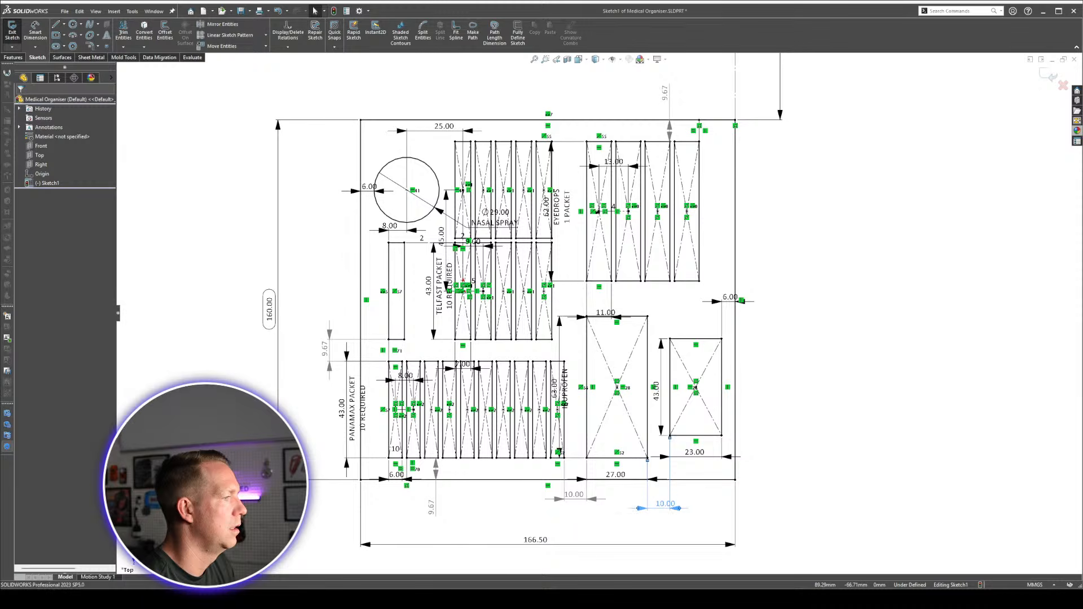
pyautogui.rightClick(669, 510)
pyautogui.click(691, 541)
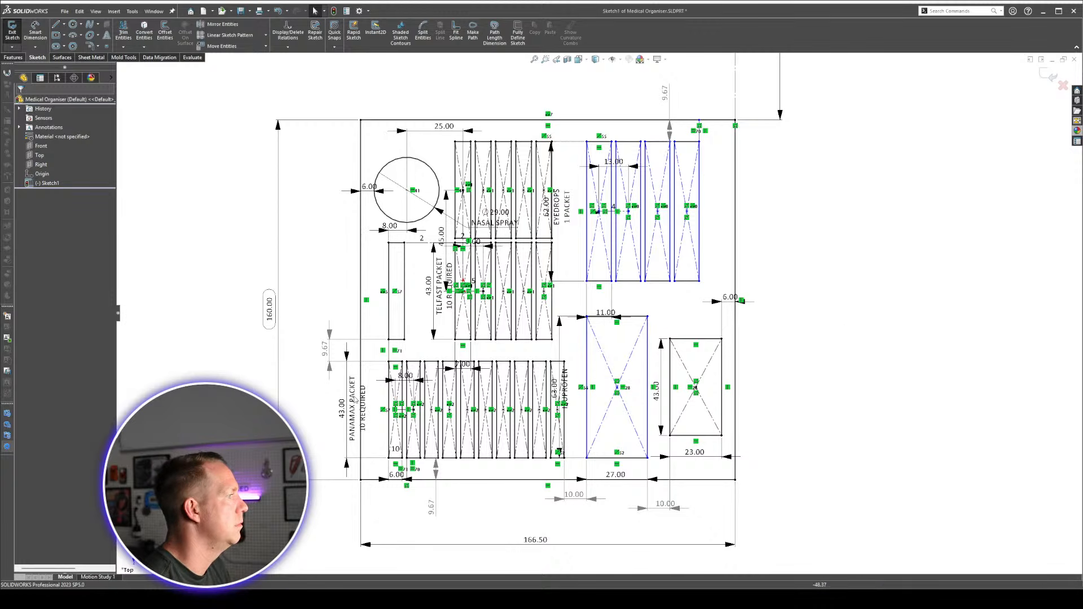
pyautogui.moveTo(370, 187); pyautogui.dragTo(327, 186)
pyautogui.click(838, 318)
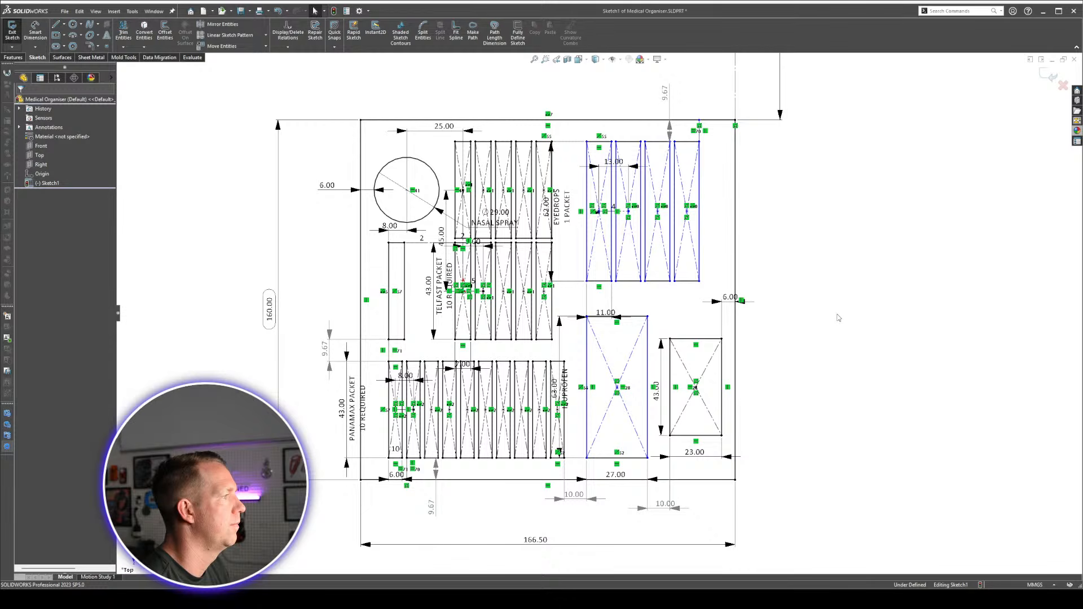
# Change the tray's 166.5 mm overall width dimension to a driven dimension.
pyautogui.click(536, 540)
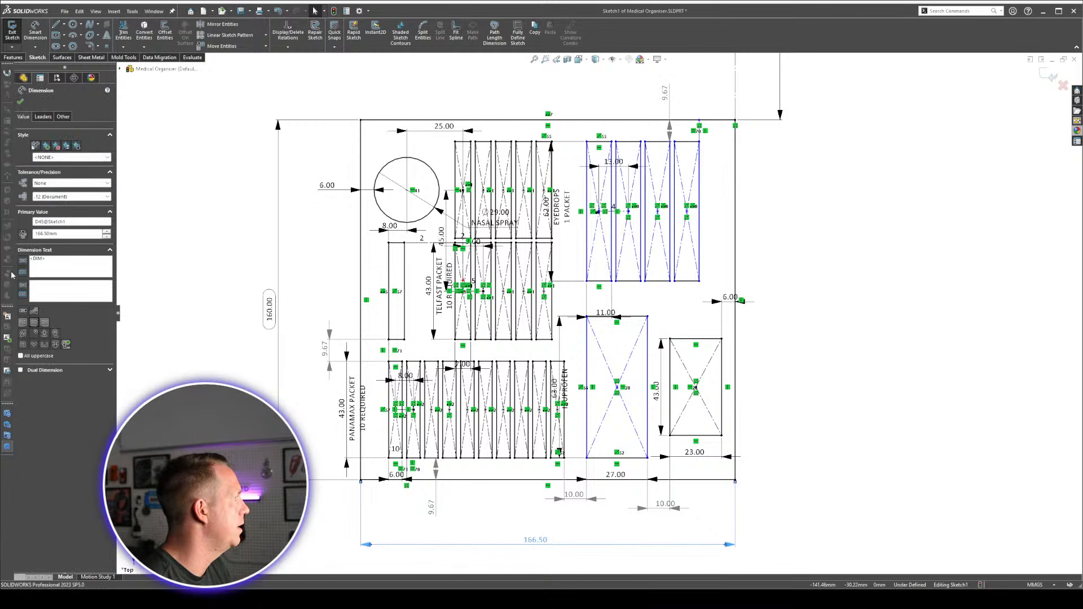
pyautogui.doubleClick(535, 540)
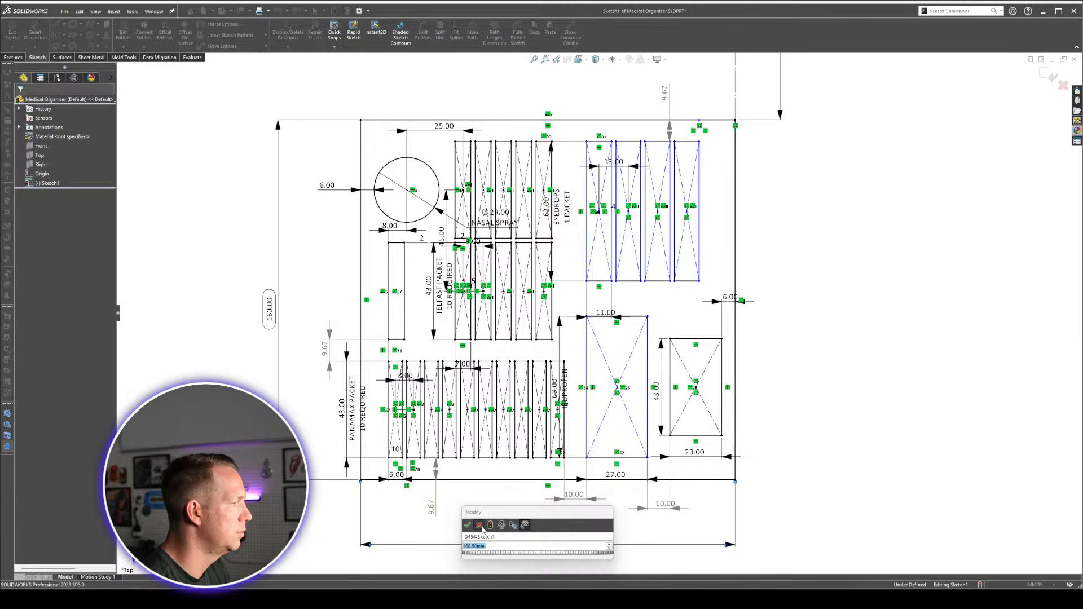
pyautogui.press('Escape')
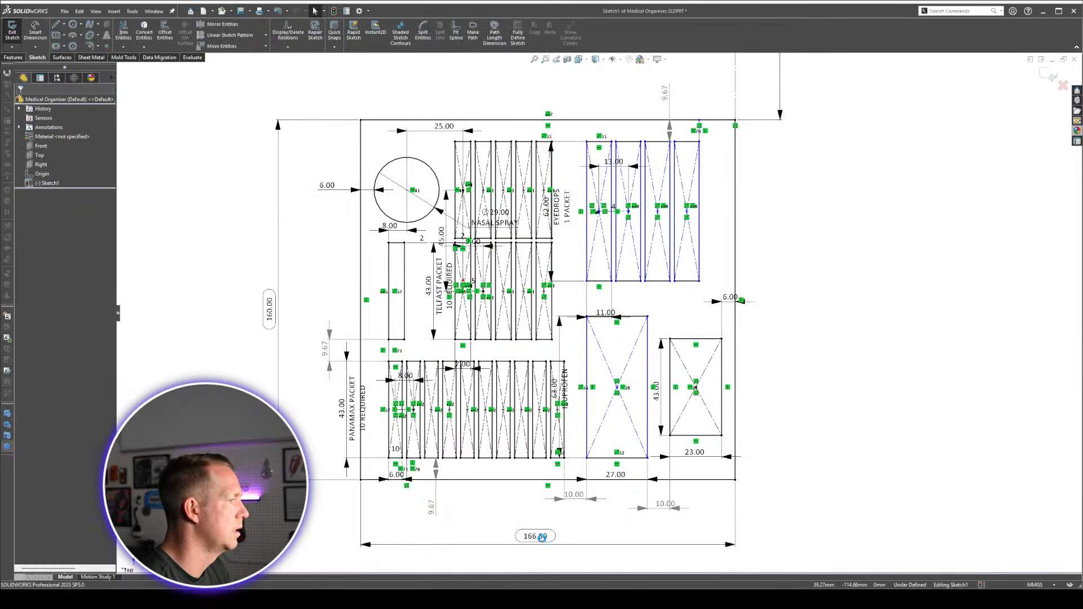
pyautogui.click(543, 540)
pyautogui.rightClick(545, 543)
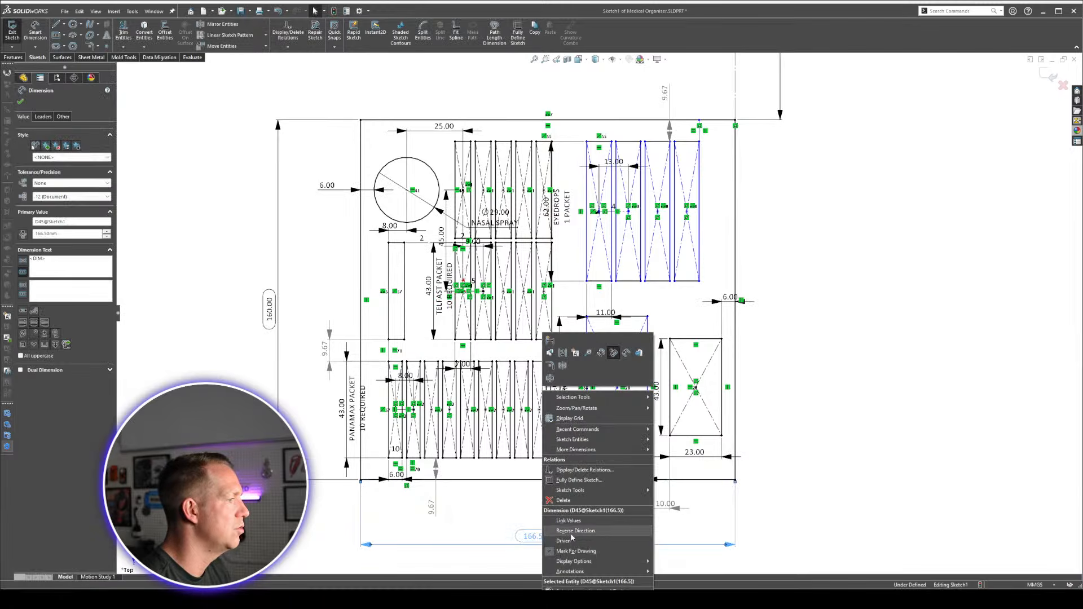
pyautogui.press('Escape')
pyautogui.click(707, 518)
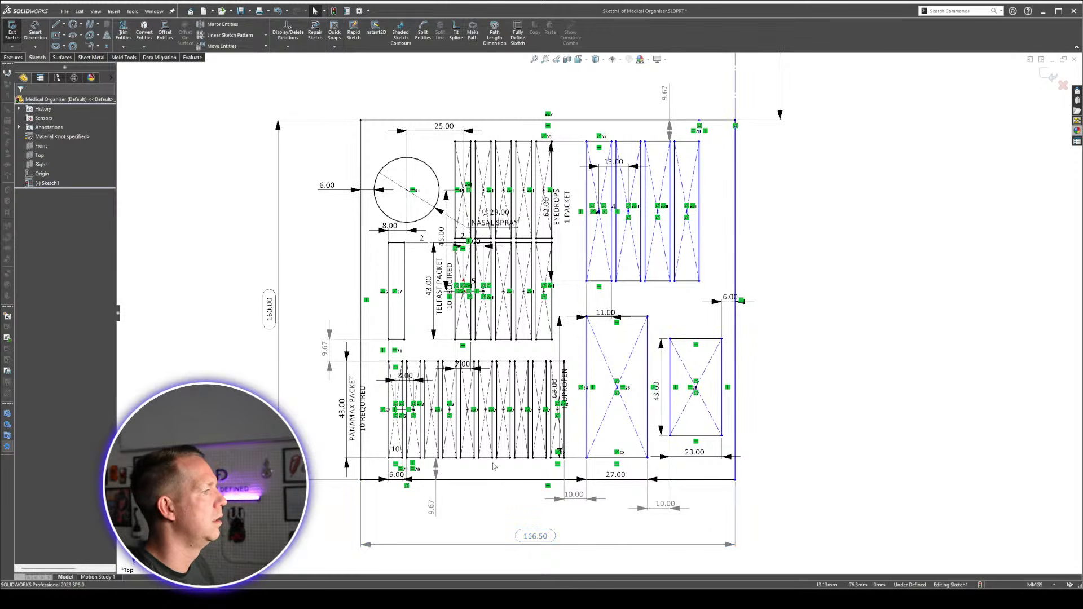
# Make the second tray's vertical side and its lower edge equal in length.
pyautogui.click(361, 323)
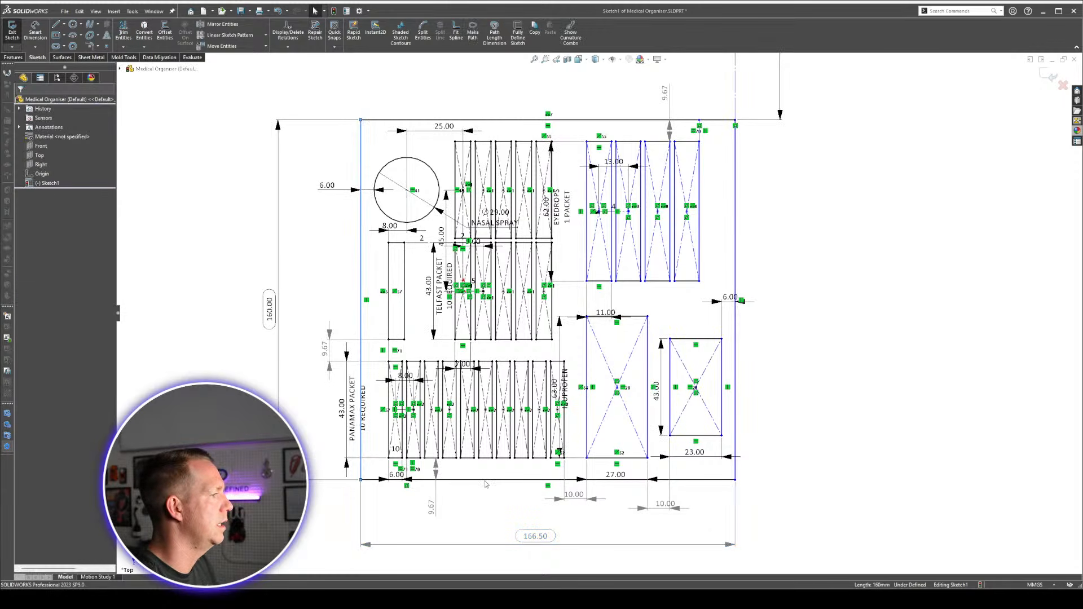
pyautogui.keyDown('ctrl'); pyautogui.click(486, 480); pyautogui.keyUp('ctrl')
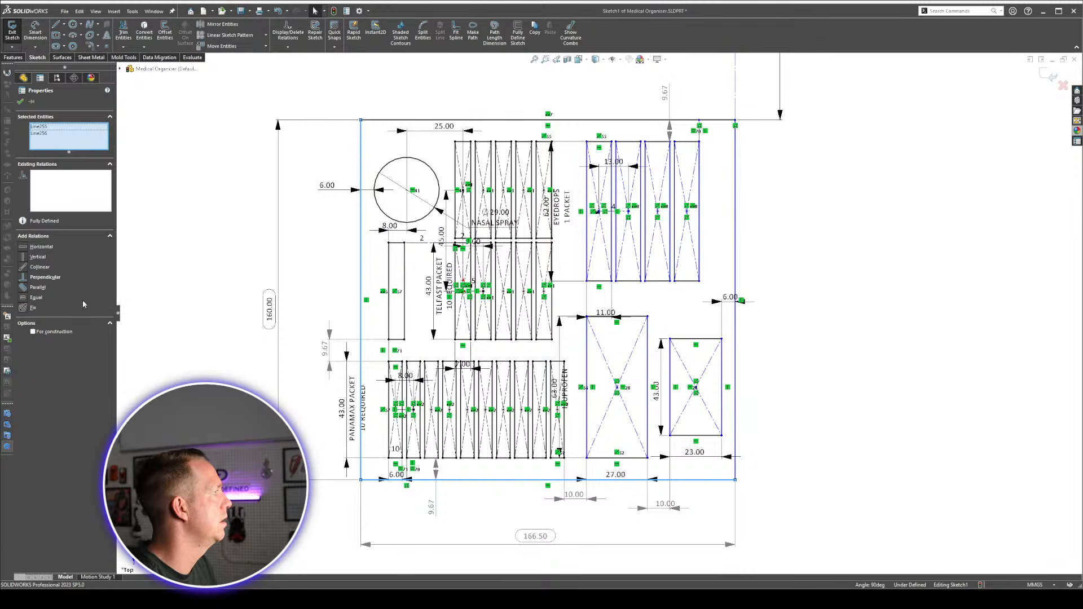
pyautogui.click(36, 298)
pyautogui.click(872, 369)
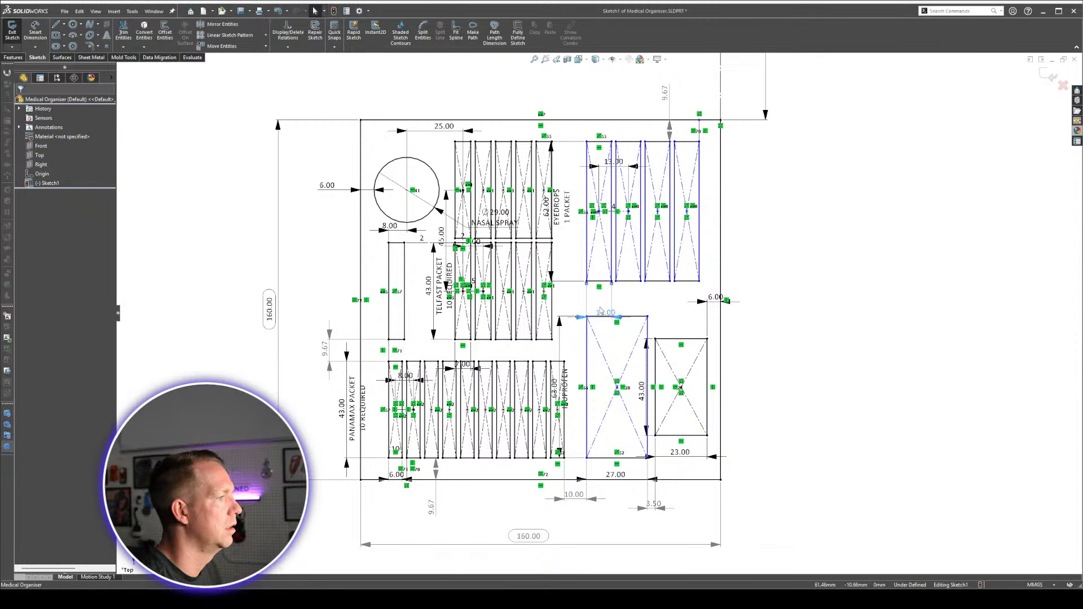
# Move the 11 mm dimension clear of the Ibuprofen rectangle and shift that rectangle to about 6.4 mm from the last Panamax rectangle.
pyautogui.moveTo(606, 312); pyautogui.dragTo(604, 299)
pyautogui.scroll(-2, 577, 452)
pyautogui.scroll(-2, 577, 450)
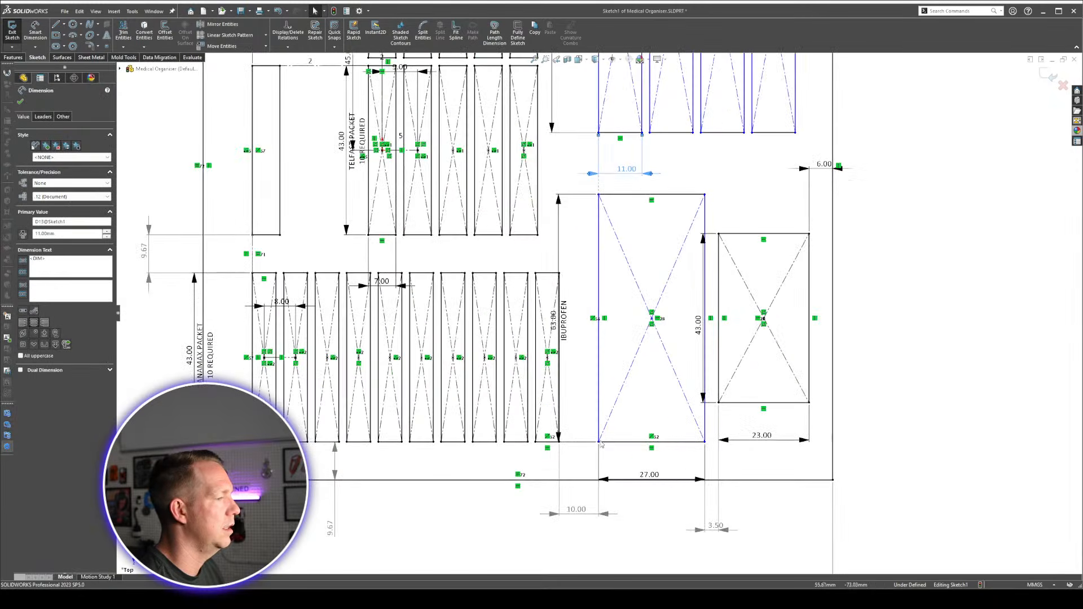
pyautogui.moveTo(597, 444); pyautogui.dragTo(585, 445)
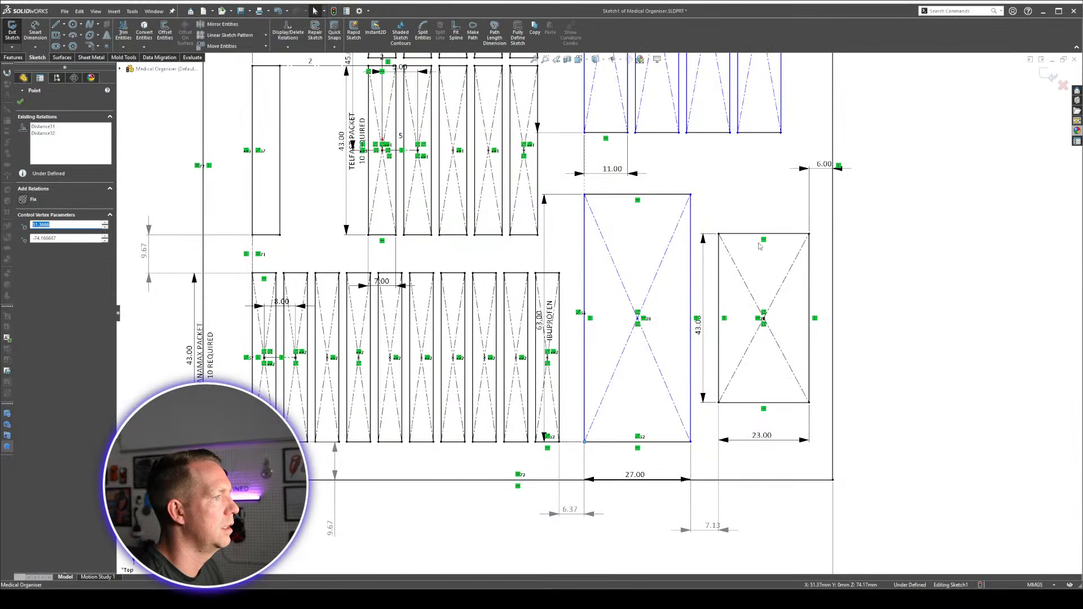
pyautogui.scroll(4, 598, 316)
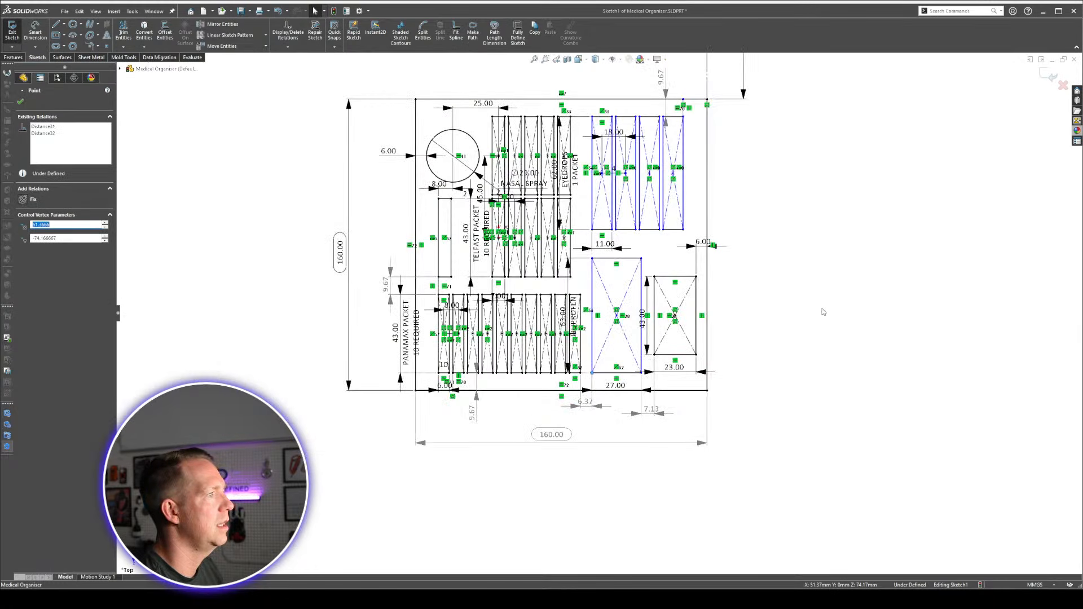
pyautogui.click(824, 311)
pyautogui.scroll(-2, 643, 264)
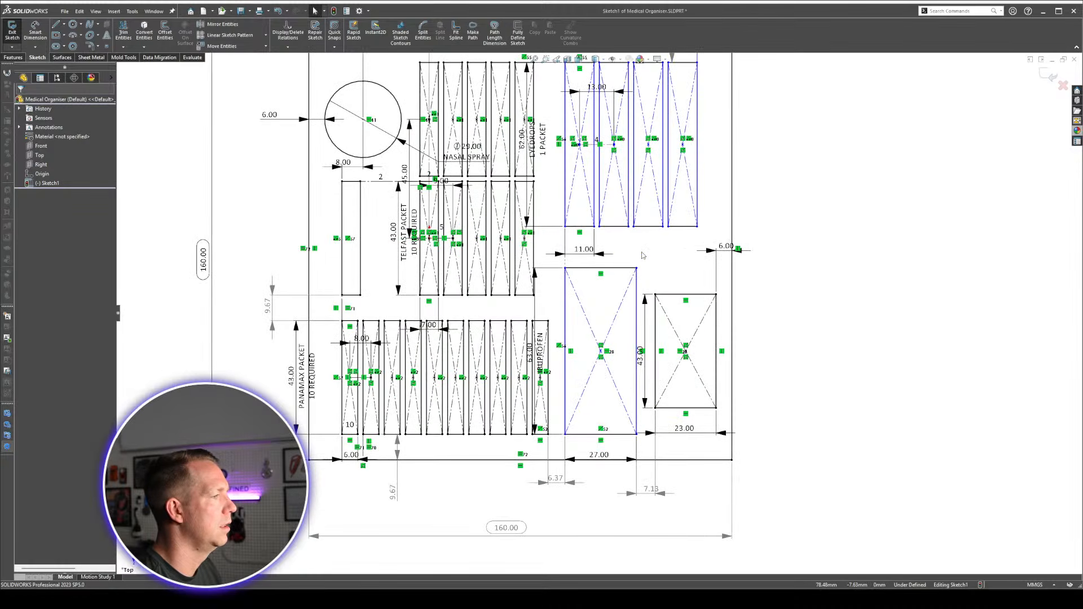
pyautogui.scroll(-1, 608, 461)
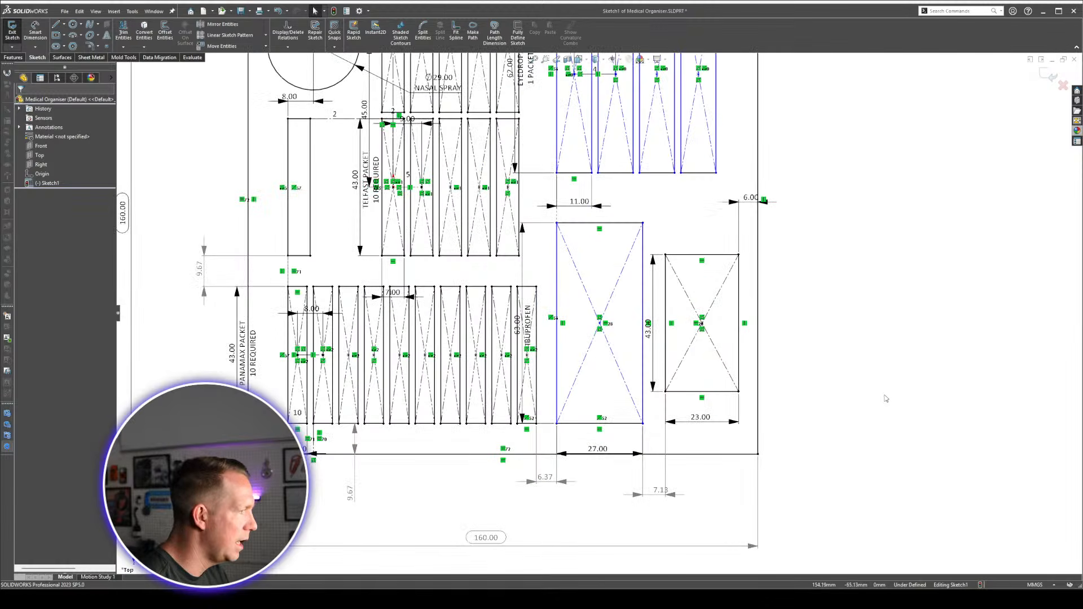
# Draw a horizontal line from the side midpoint of the last Panamax rectangle across the gap to the Ibuprofen rectangle.
pyautogui.click(518, 326)
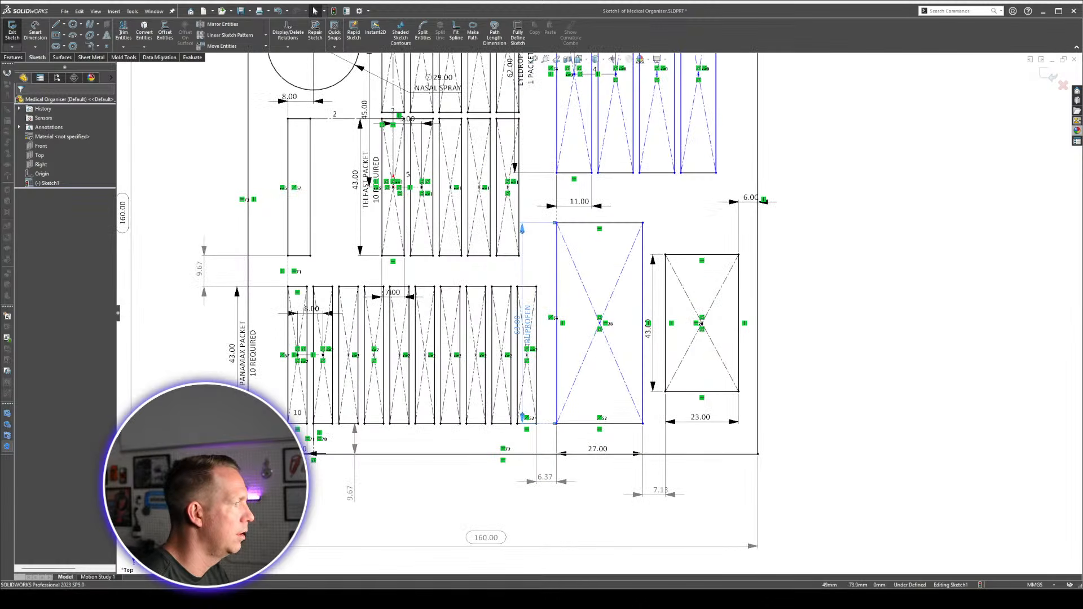
pyautogui.click(897, 348)
pyautogui.press('l')
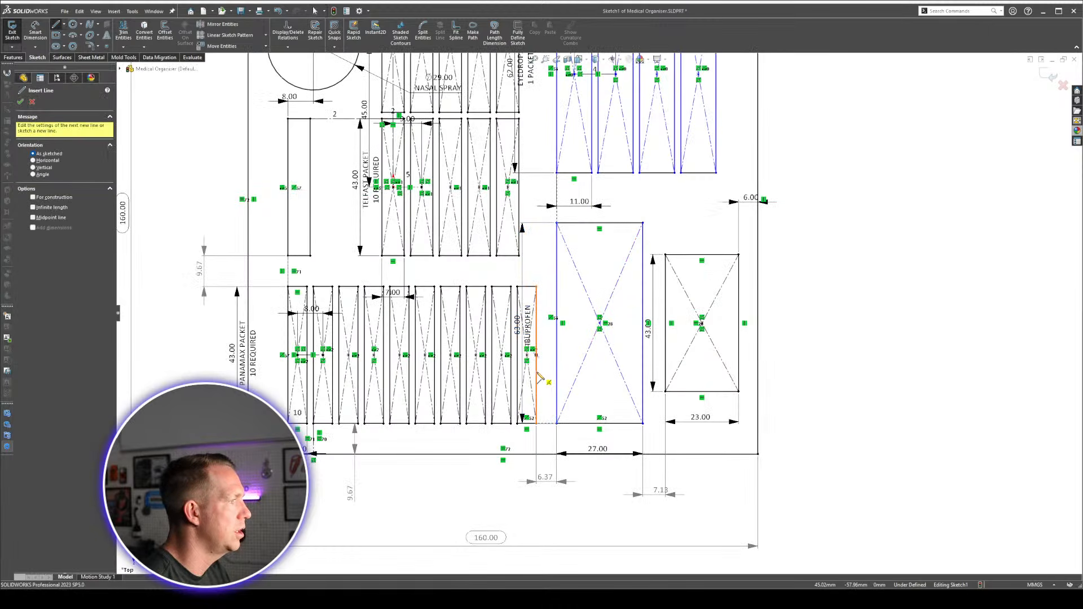
pyautogui.click(536, 355)
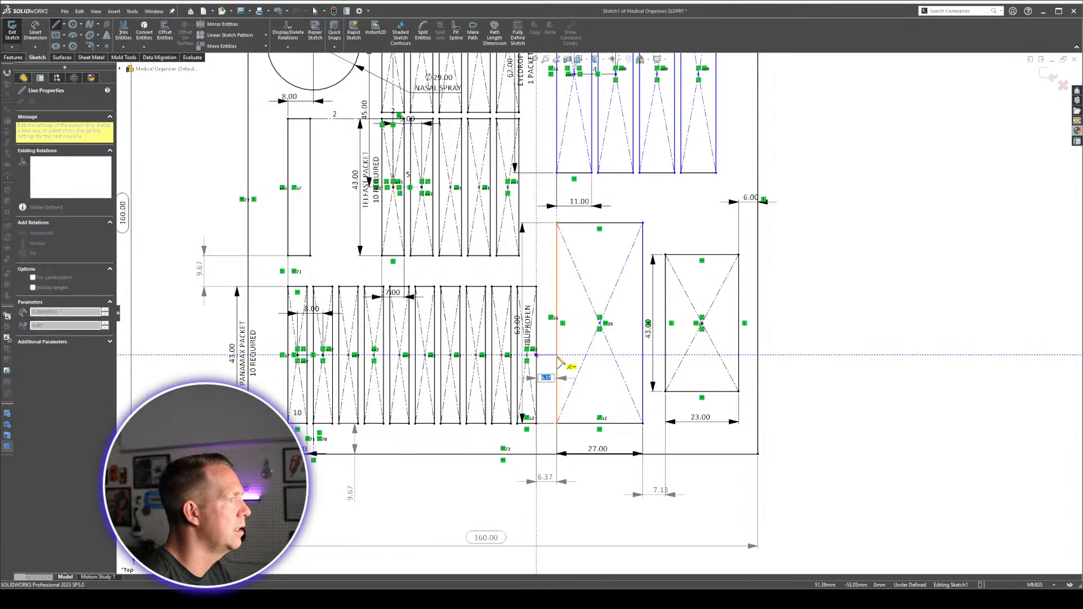
pyautogui.press('Escape')
pyautogui.scroll(-4, 642, 358)
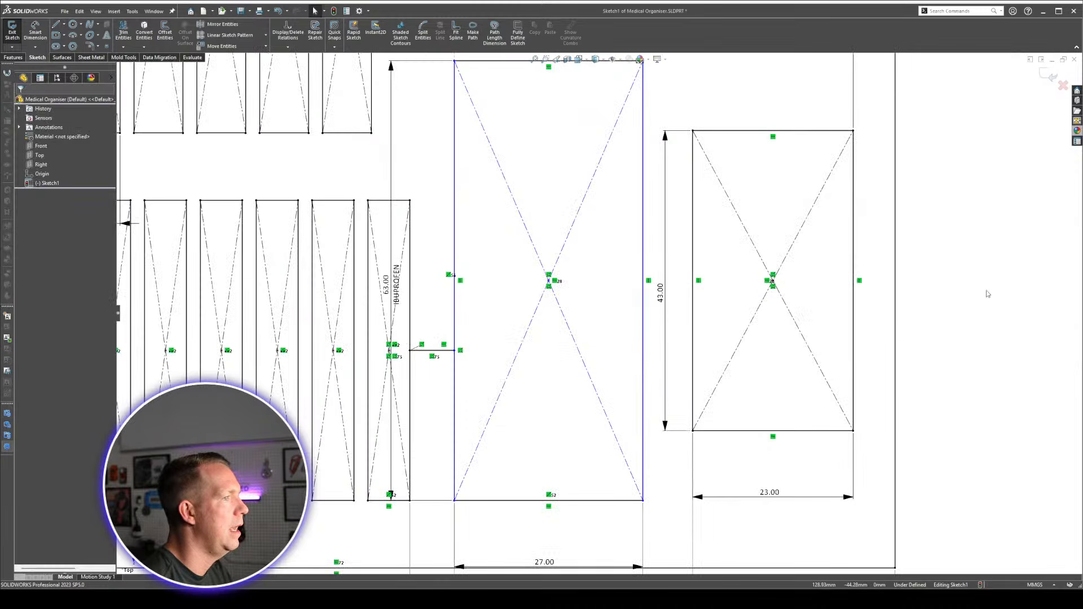
# Draw a horizontal line across the gap between the Ibuprofen rectangle and the 23 mm wide rectangle, level with the first gap line.
pyautogui.press('l')
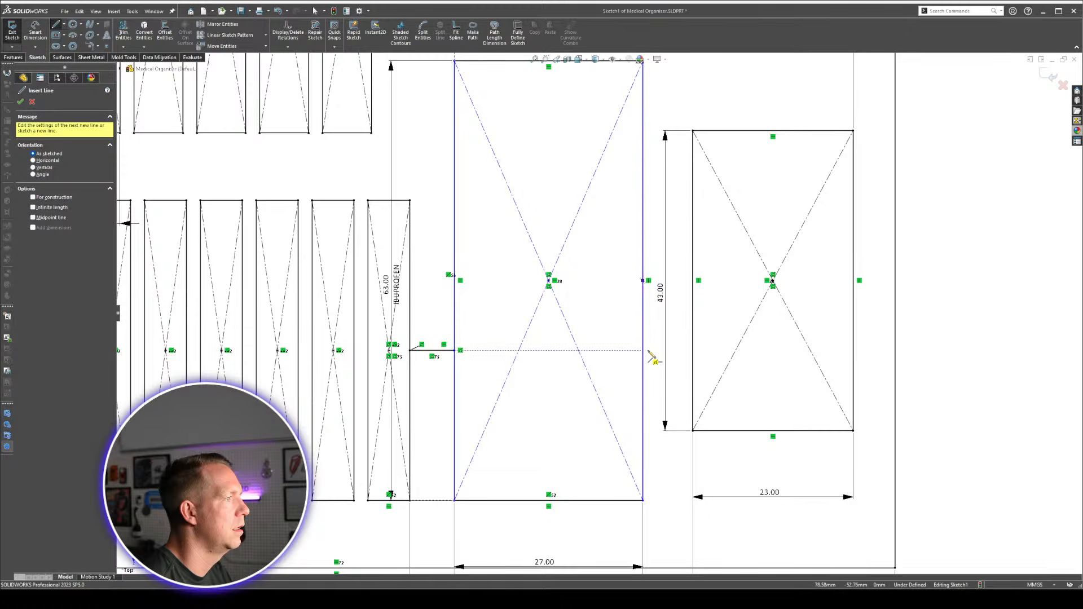
pyautogui.click(644, 351)
pyautogui.click(692, 355)
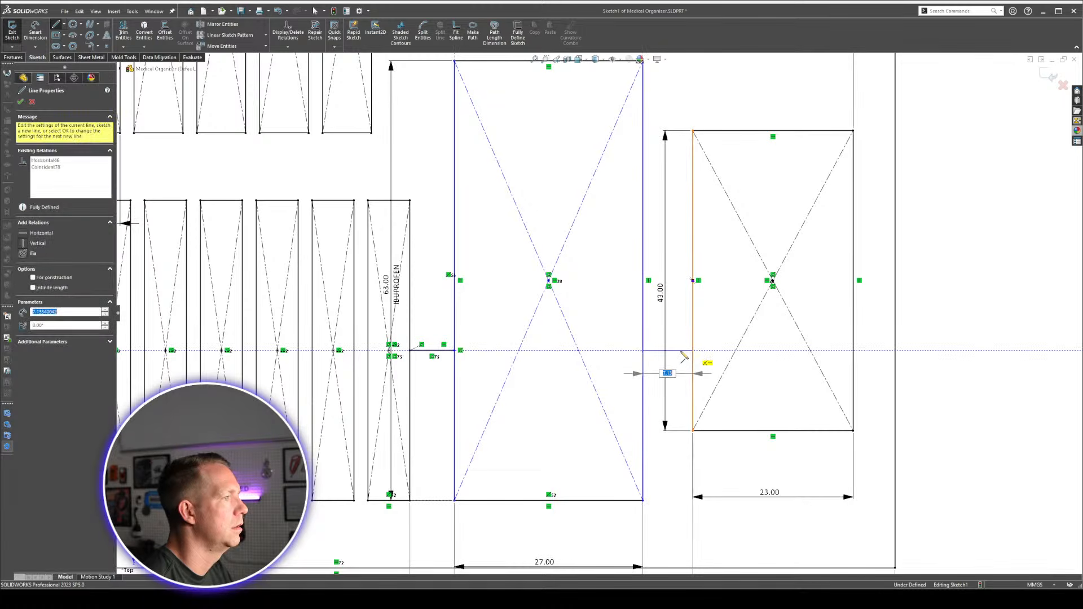
pyautogui.press('Escape')
# Turn both gap lines into construction geometry and make them equal in length to even out the Ibuprofen spacing.
pyautogui.keyDown('ctrl'); pyautogui.click(442, 351); pyautogui.keyUp('ctrl')
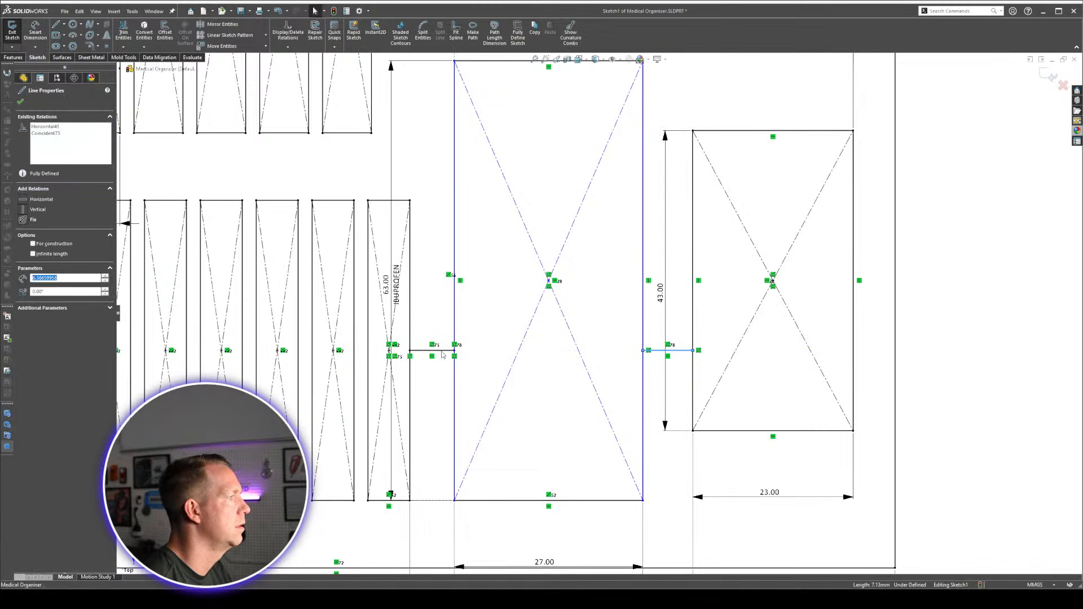
pyautogui.click(54, 332)
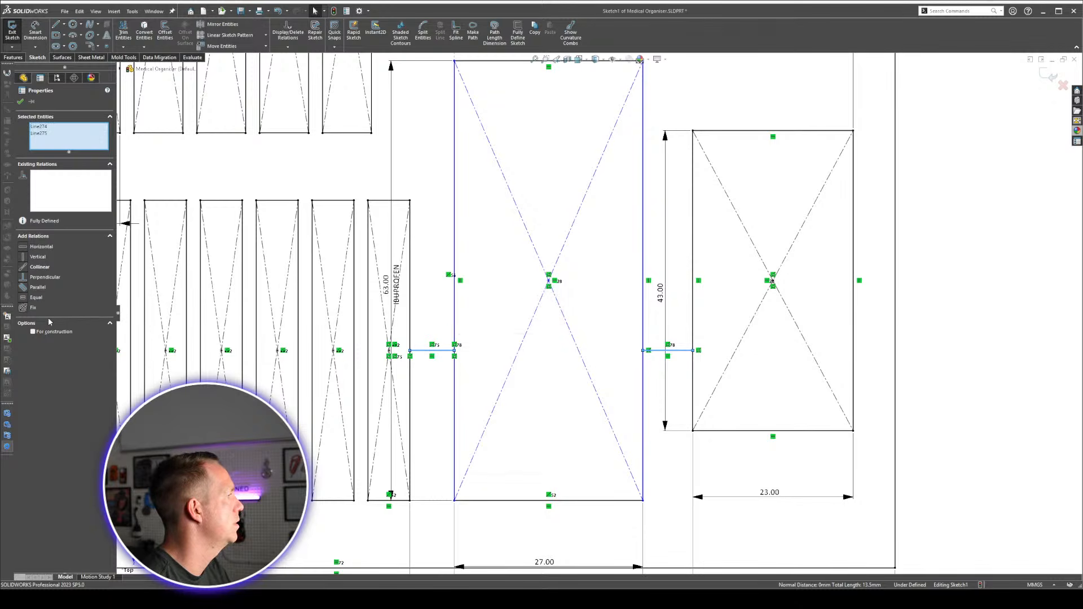
pyautogui.press('q')
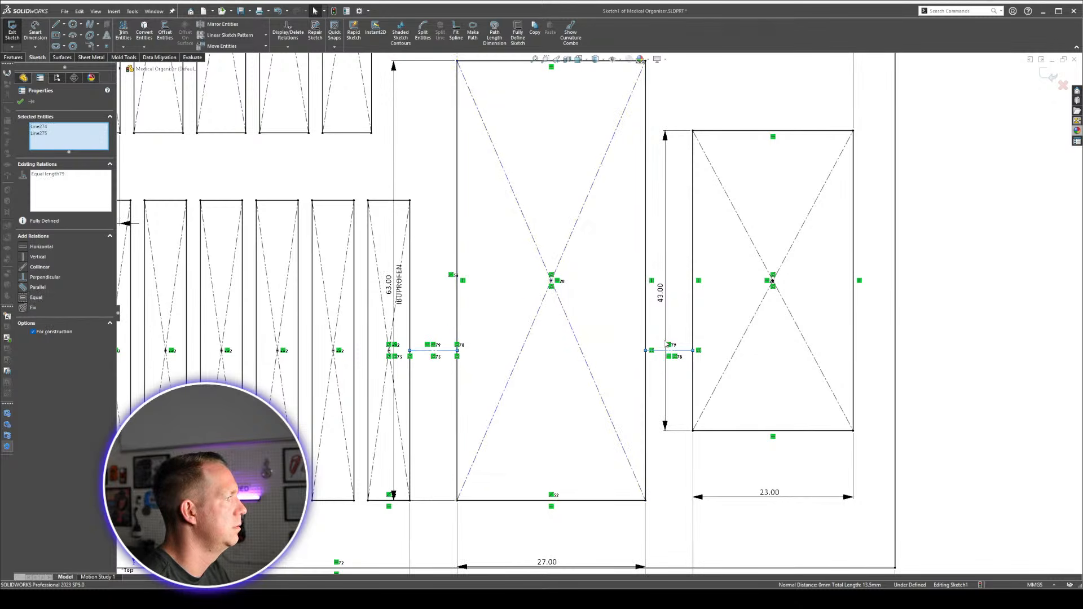
# Clear the selection and exit the organiser layout sketch.
pyautogui.scroll(5, 670, 357)
pyautogui.scroll(-1, 499, 118)
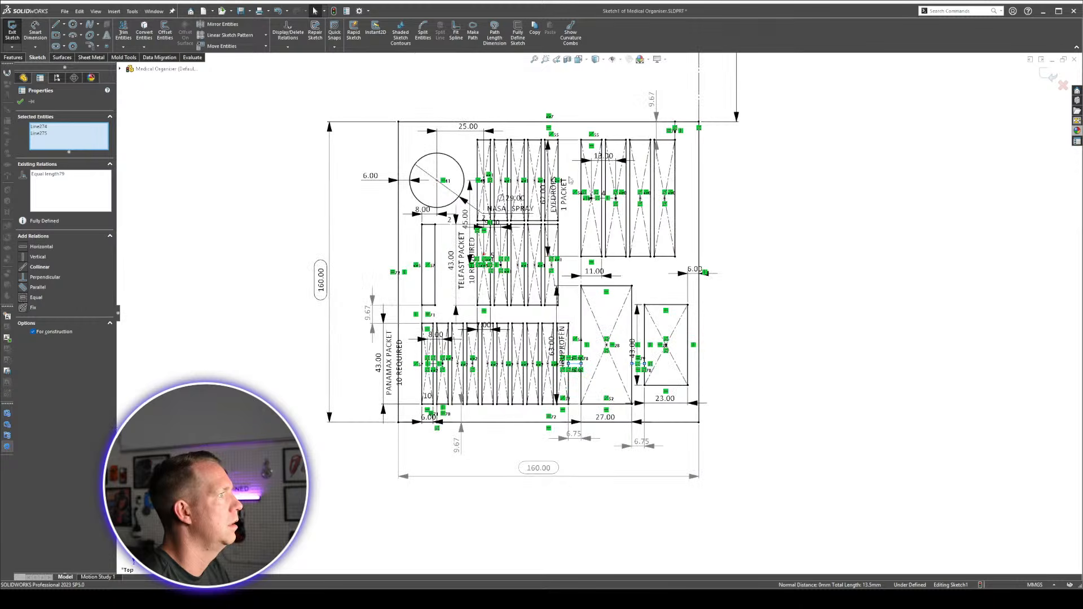
pyautogui.click(848, 251)
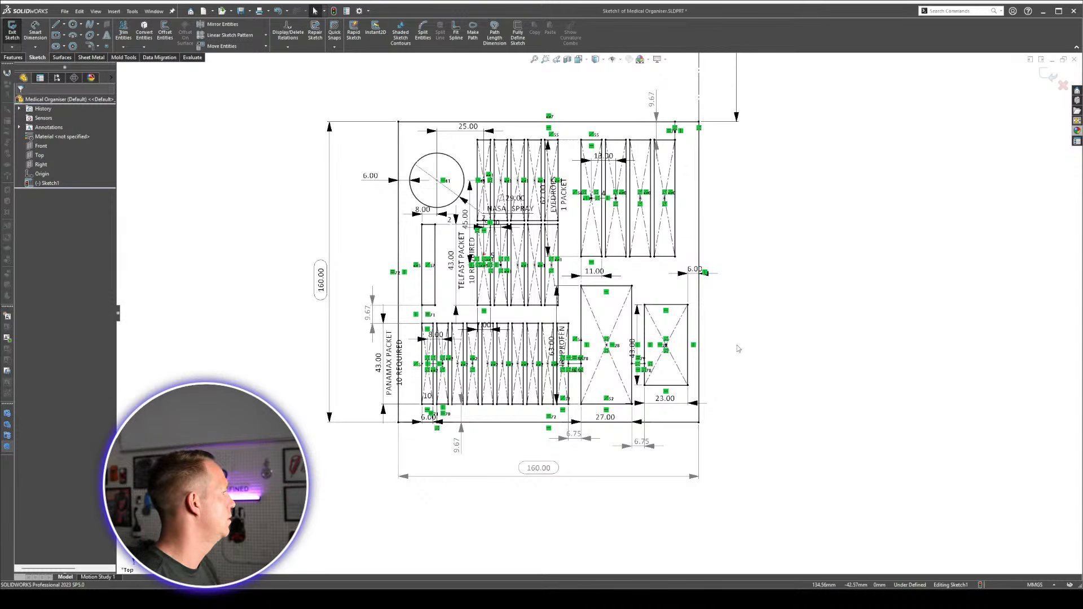
pyautogui.scroll(-1, 561, 170)
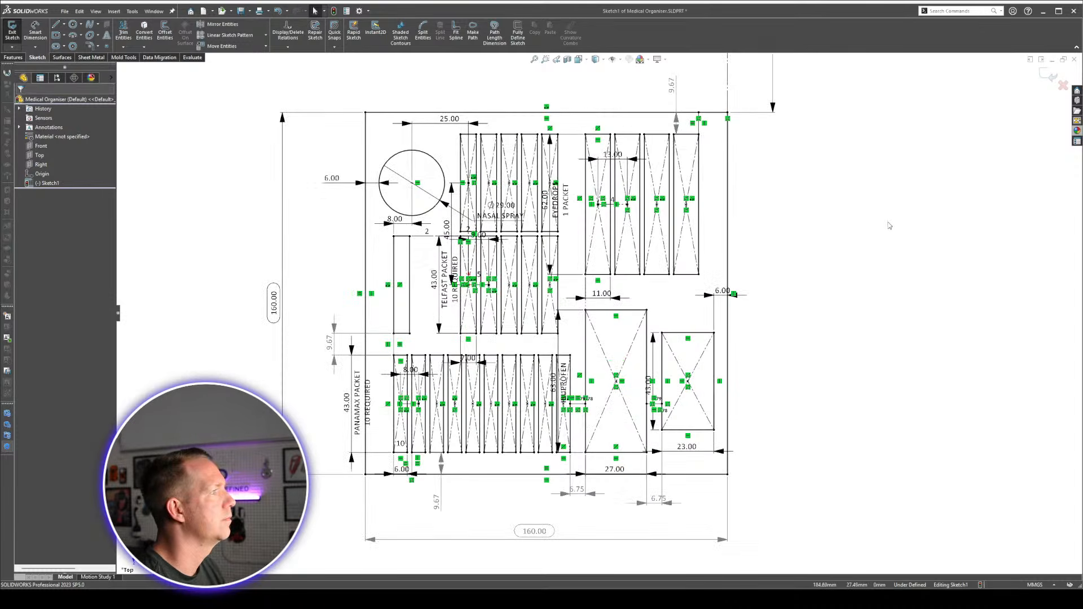
pyautogui.click(1047, 75)
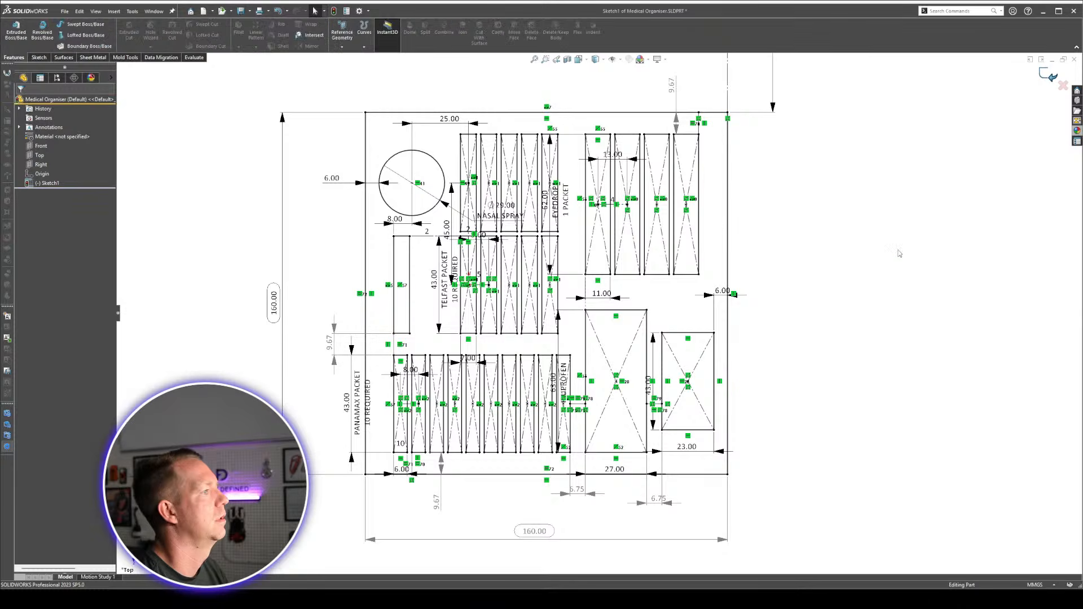
# Examine both tray layouts from several angles and check the side lengths of the first tray's outline.
pyautogui.scroll(4, 599, 312)
pyautogui.moveTo(600, 312)
pyautogui.mouseDown(button='middle')
pyautogui.moveTo(682, 99)
pyautogui.moveTo(717, 217)
pyautogui.moveTo(706, 208)
pyautogui.mouseUp(button='middle')
pyautogui.scroll(-2, 710, 321)
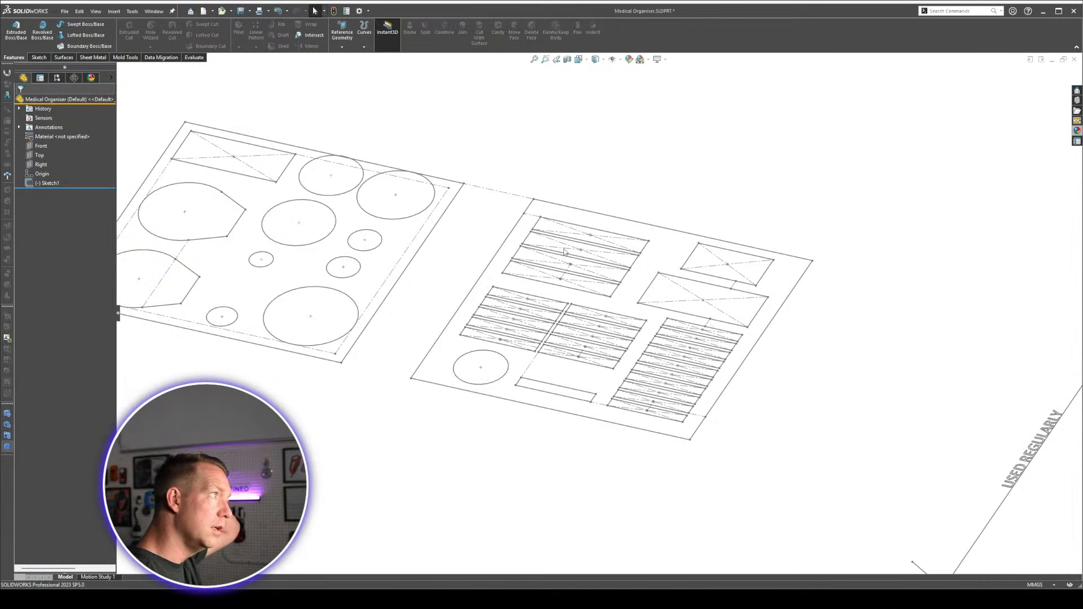
pyautogui.scroll(2, 182, 229)
pyautogui.moveTo(393, 264); pyautogui.dragTo(443, 290, button='middle')
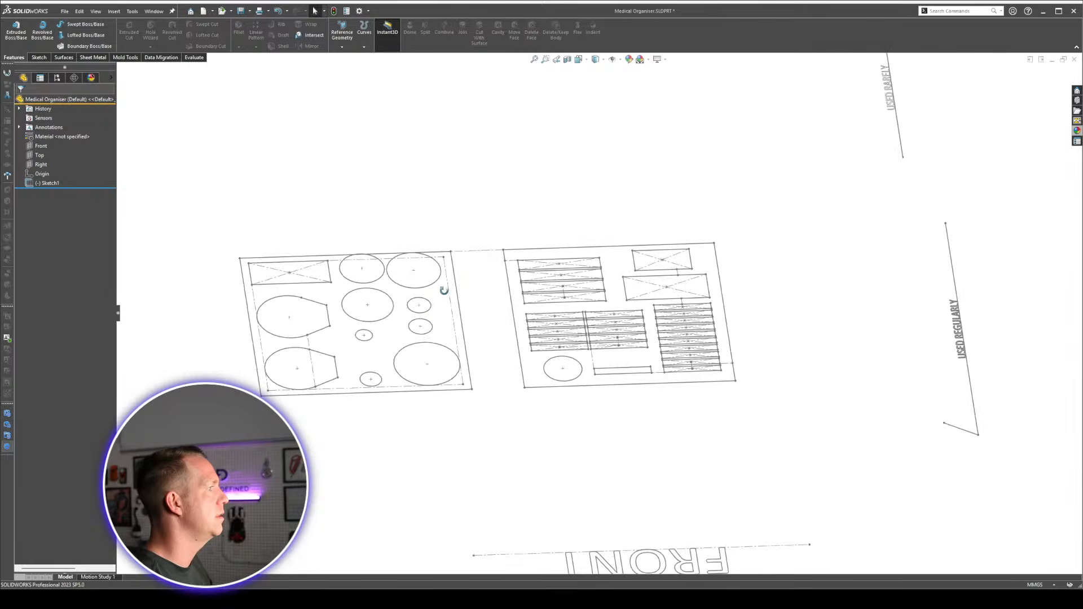
pyautogui.scroll(-3, 297, 337)
pyautogui.click(519, 433)
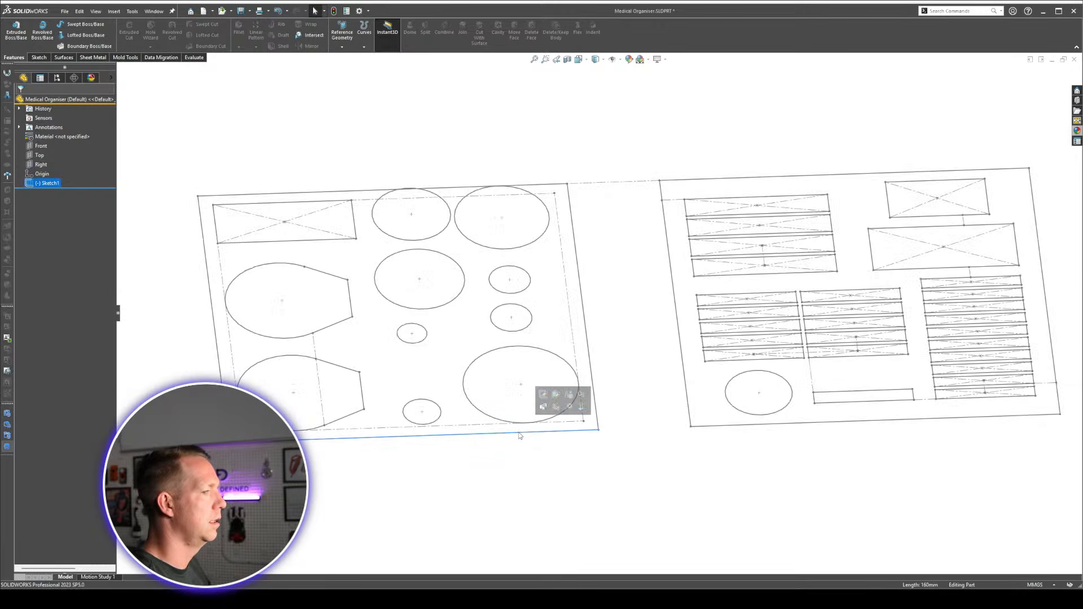
pyautogui.keyDown('ctrl'); pyautogui.click(587, 341); pyautogui.keyUp('ctrl')
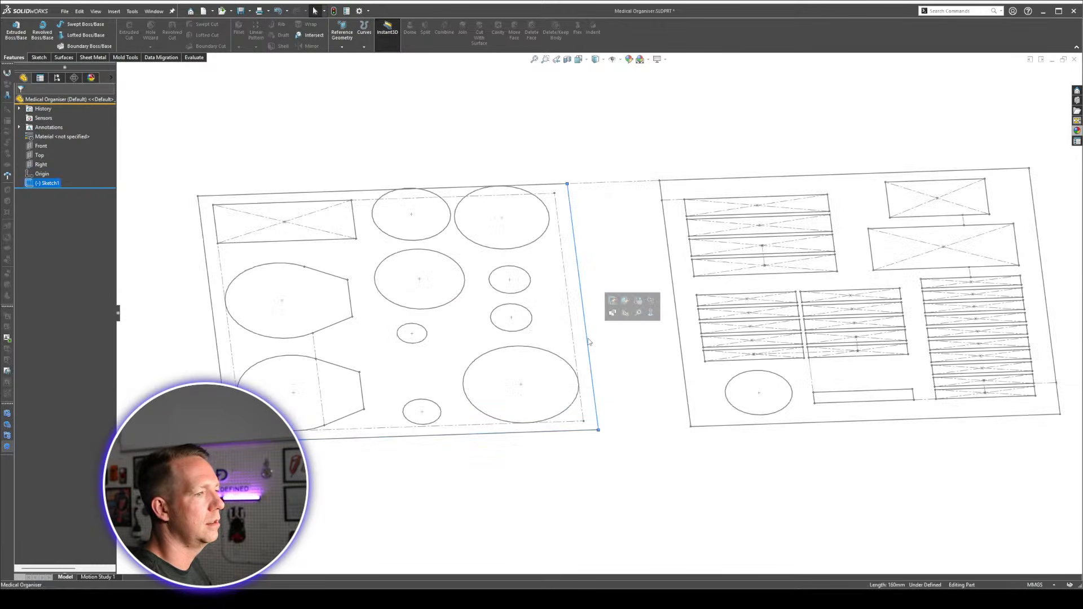
pyautogui.moveTo(542, 288)
pyautogui.mouseDown(button='middle')
pyautogui.moveTo(464, 191)
pyautogui.moveTo(395, 316)
pyautogui.moveTo(441, 419)
pyautogui.mouseUp(button='middle')
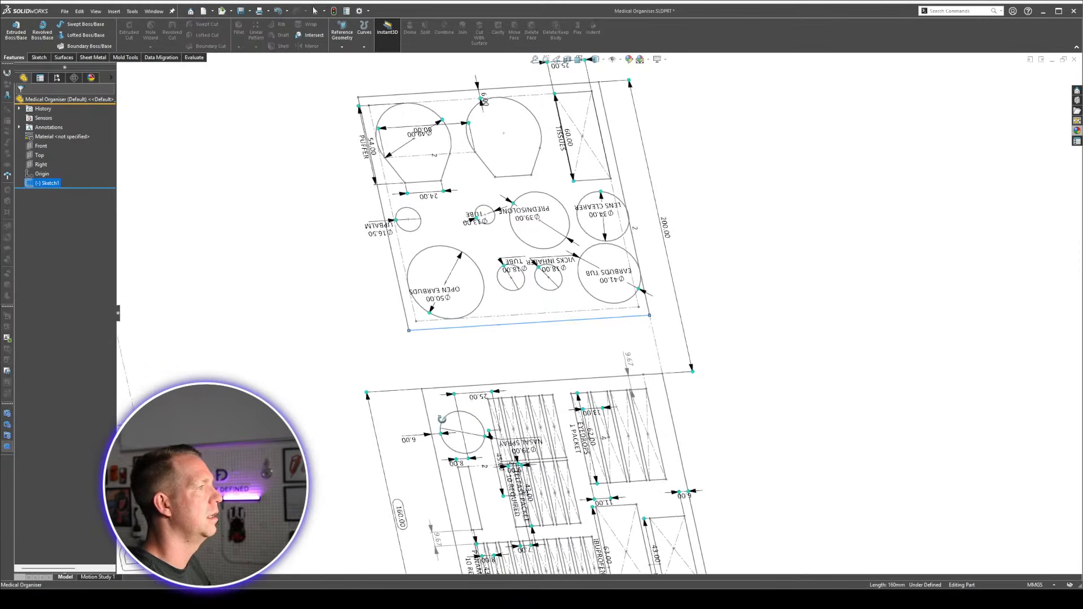
pyautogui.scroll(1, 598, 308)
pyautogui.scroll(-3, 493, 184)
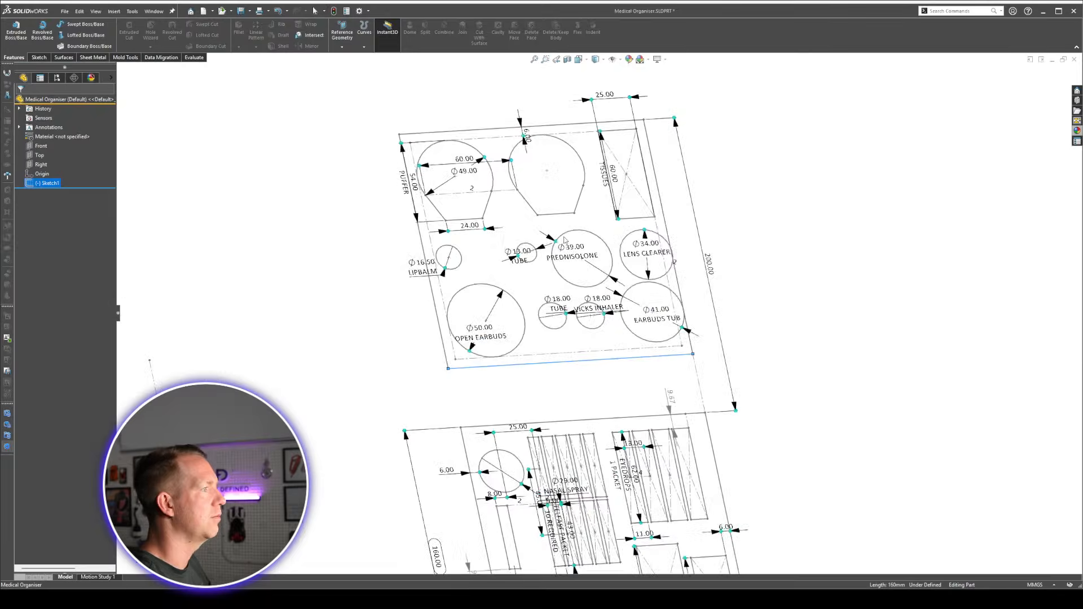
pyautogui.click(925, 318)
pyautogui.scroll(6, 749, 413)
pyautogui.moveTo(677, 477)
pyautogui.mouseDown(button='middle')
pyautogui.moveTo(691, 288)
pyautogui.moveTo(696, 405)
pyautogui.moveTo(614, 488)
pyautogui.moveTo(544, 472)
pyautogui.moveTo(581, 410)
pyautogui.mouseUp(button='middle')
pyautogui.scroll(-3, 614, 488)
# Save the part and start a new sketch on the Top plane.
pyautogui.hotkey('ctrl', 's')
pyautogui.moveTo(609, 360)
pyautogui.mouseDown(button='middle')
pyautogui.moveTo(507, 446)
pyautogui.moveTo(588, 263)
pyautogui.mouseUp(button='middle')
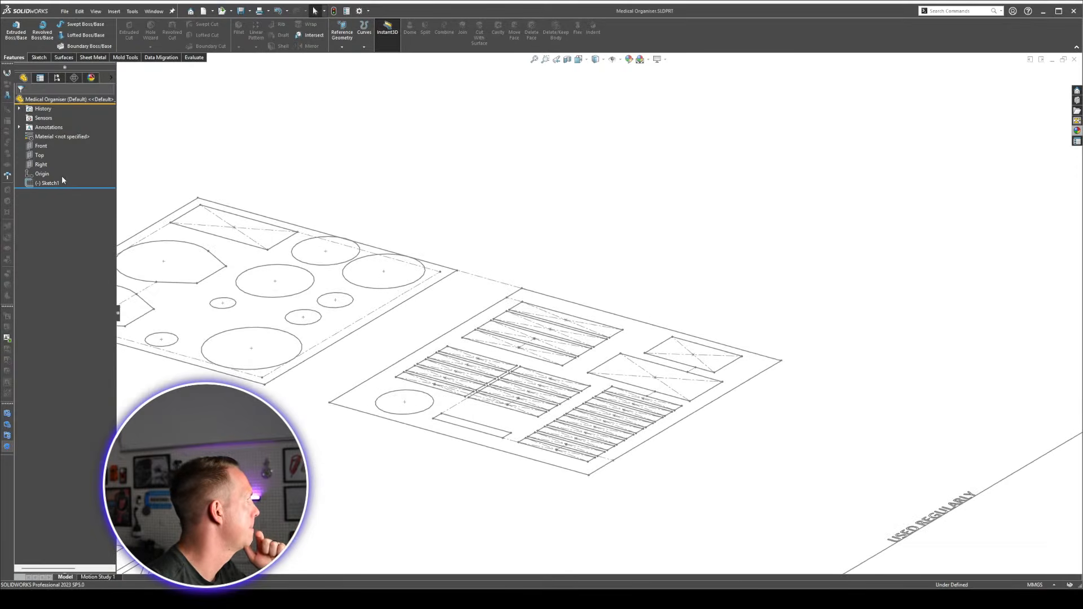
pyautogui.click(38, 155)
pyautogui.click(62, 148)
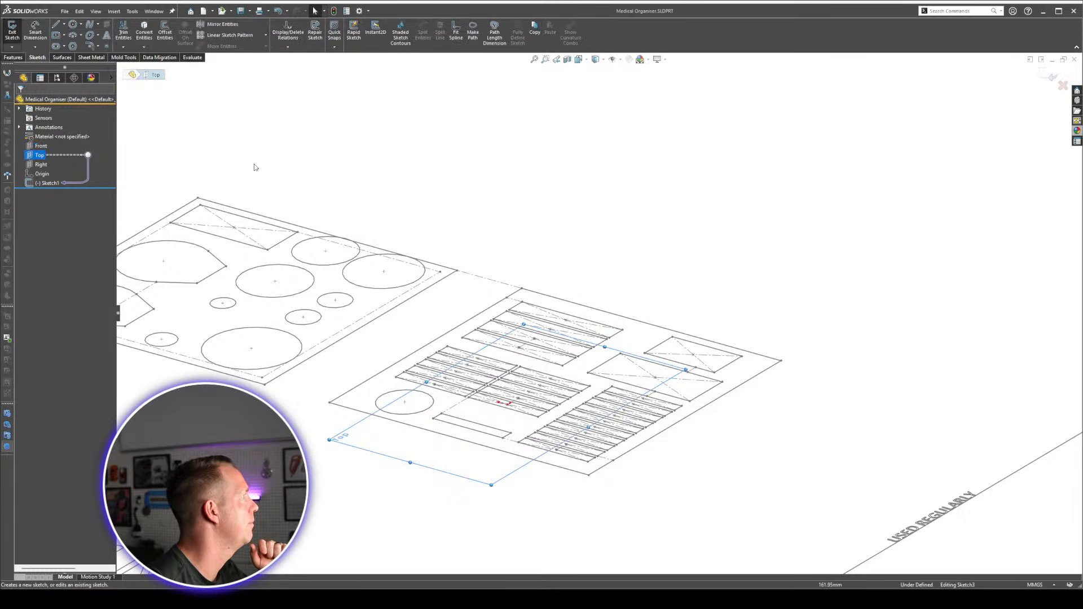
# Draw a corner rectangle over the second tray's outline, snapped to two of its opposite corners.
pyautogui.moveTo(532, 374); pyautogui.dragTo(551, 414, button='right')
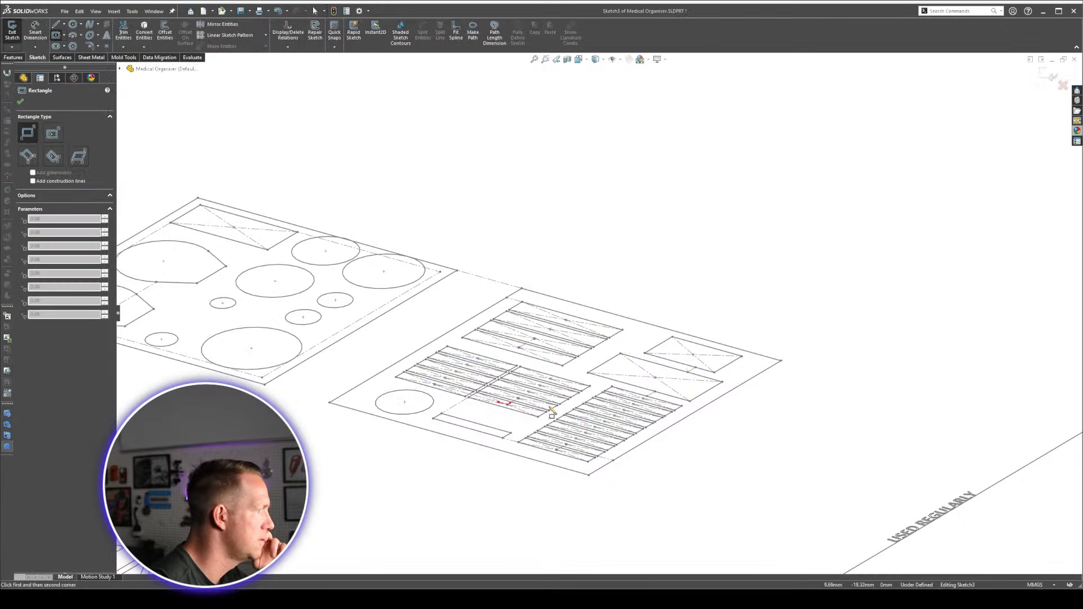
pyautogui.click(522, 289)
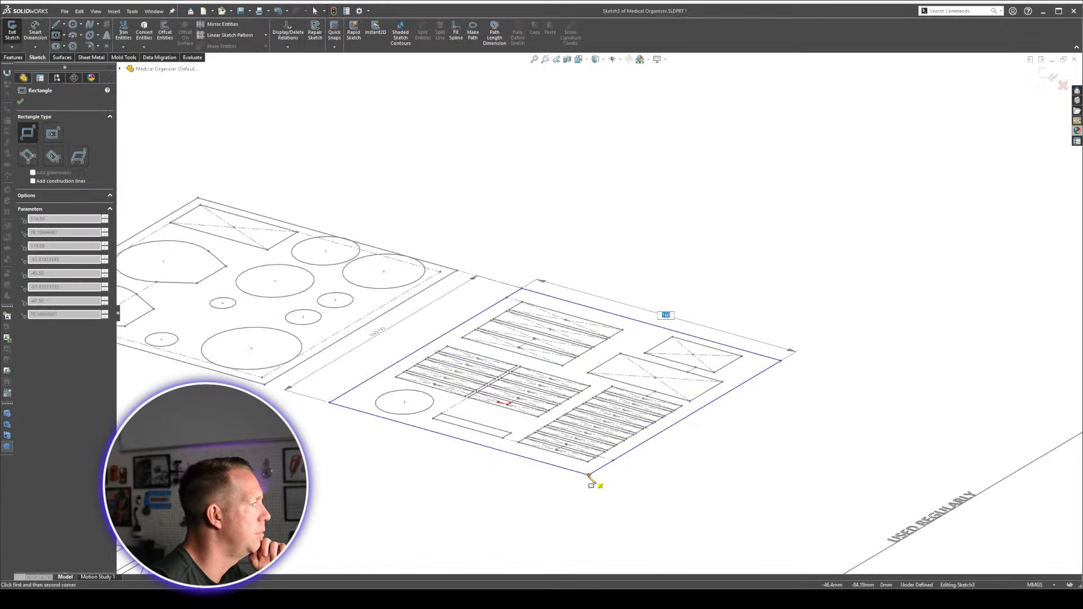
pyautogui.click(589, 476)
pyautogui.press('Escape')
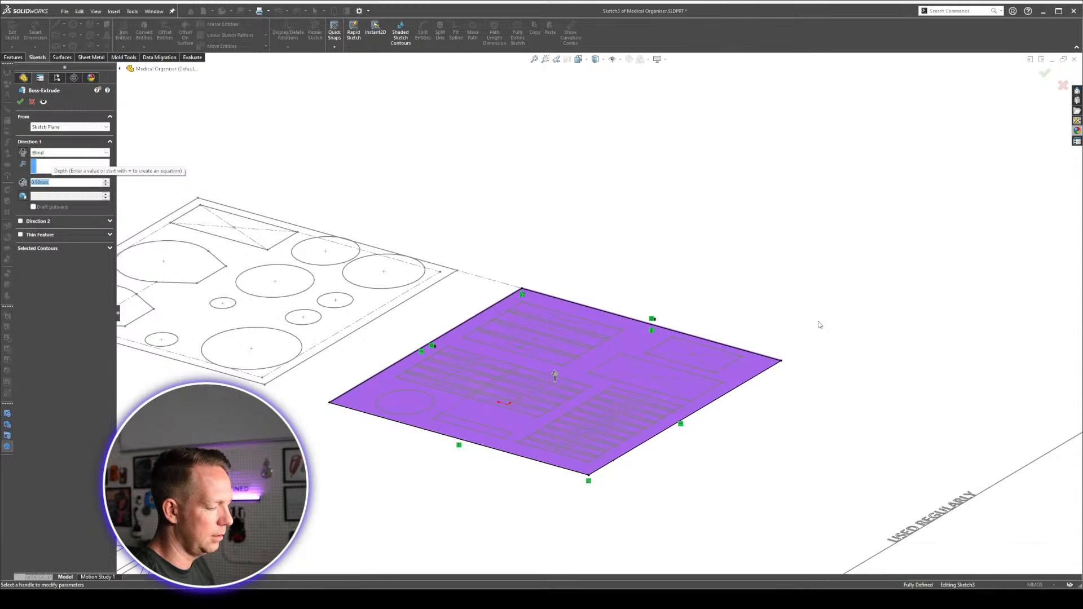
# Extrude the second tray's outline rectangle to a blind depth of 6 mm.
pyautogui.write('6')
pyautogui.press('Return')
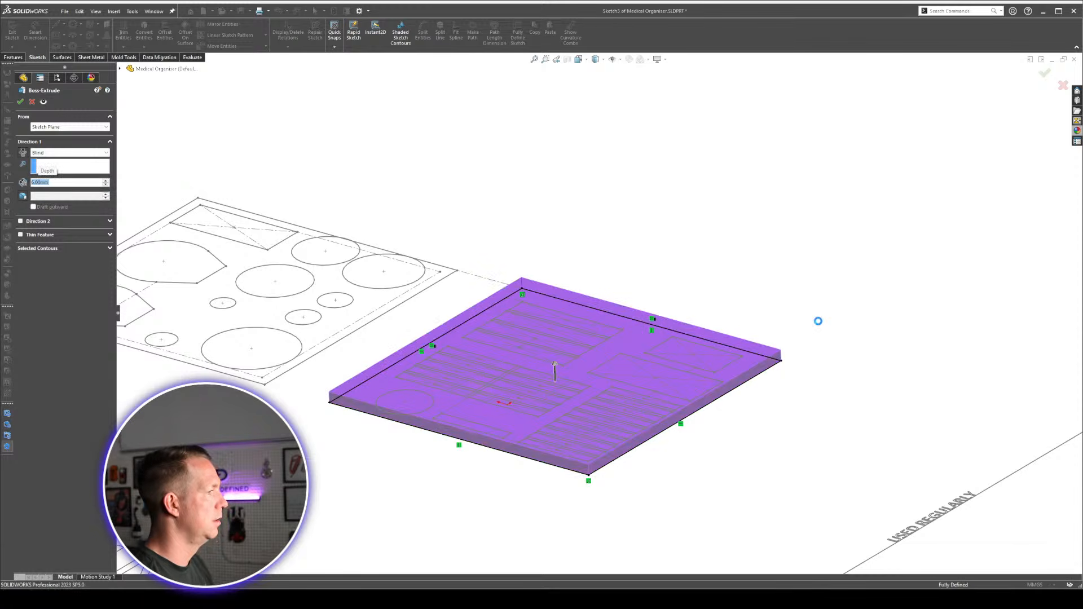
pyautogui.rightClick(823, 326)
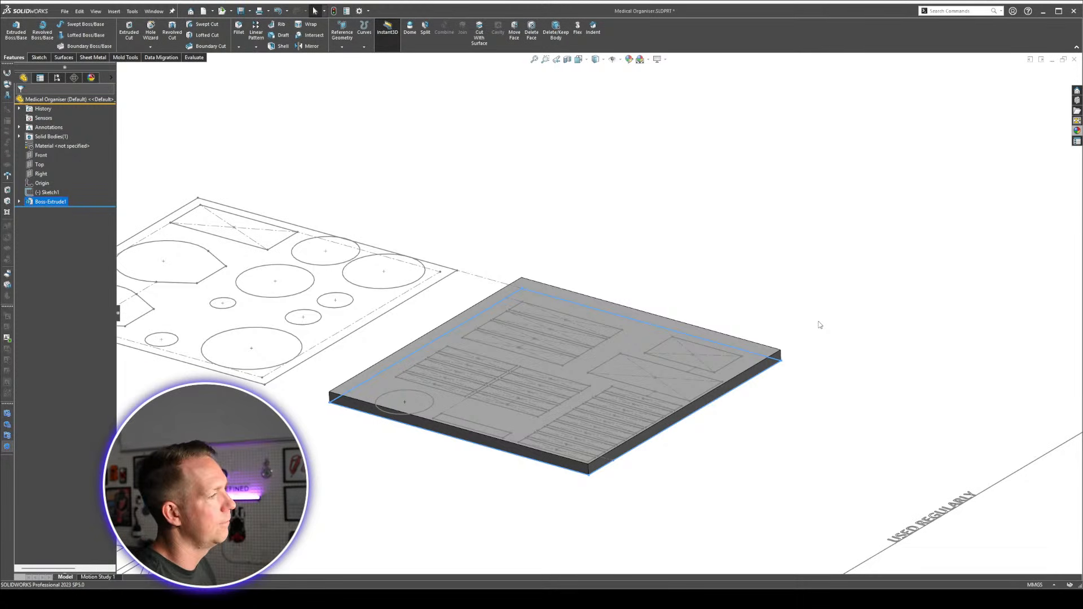
pyautogui.click(863, 364)
# Examine the extruded tray base and its item outlines from an angle and from directly above.
pyautogui.moveTo(501, 432); pyautogui.dragTo(643, 517, button='middle')
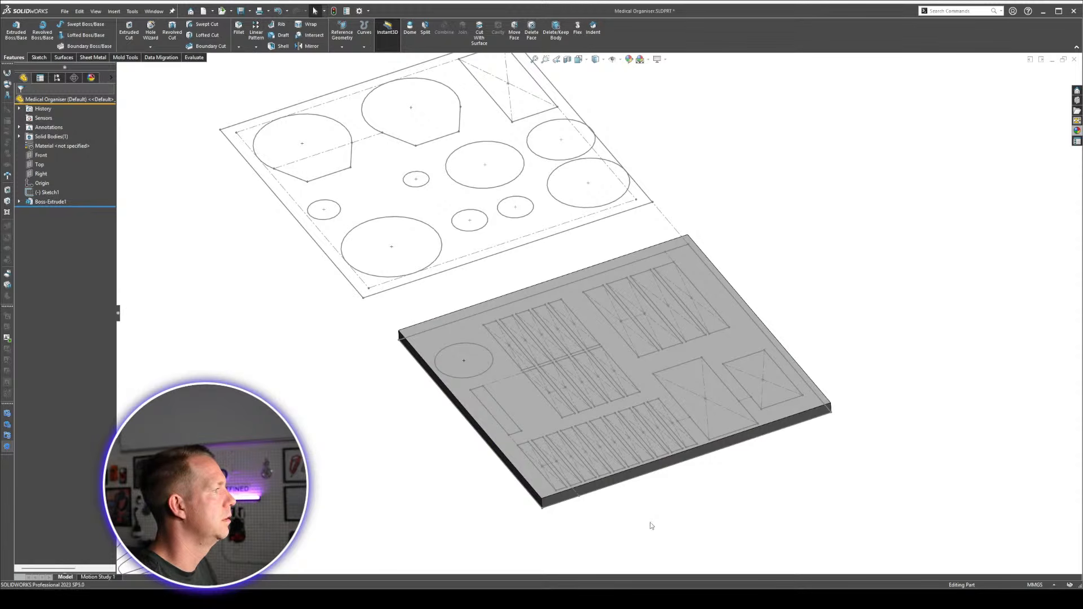
pyautogui.click(479, 333)
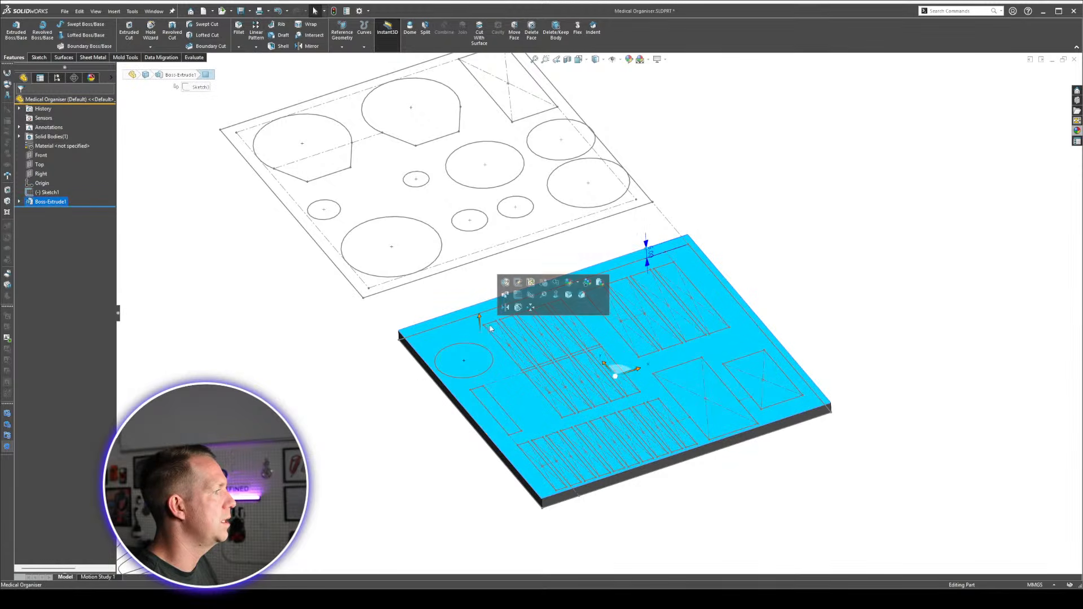
pyautogui.press('space')
pyautogui.click(770, 357)
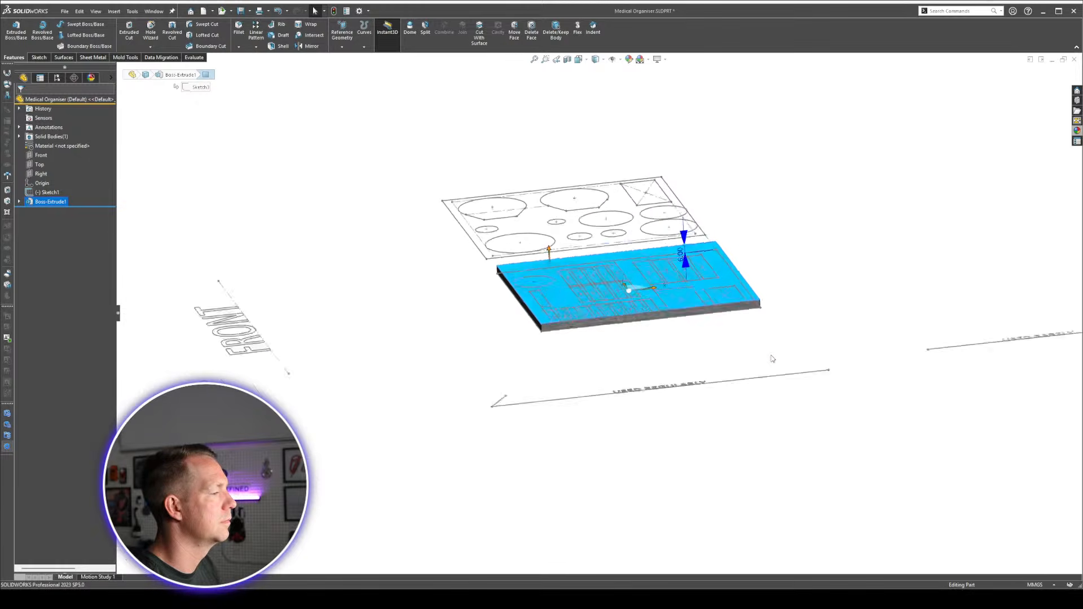
pyautogui.hotkey('ctrl', '8')
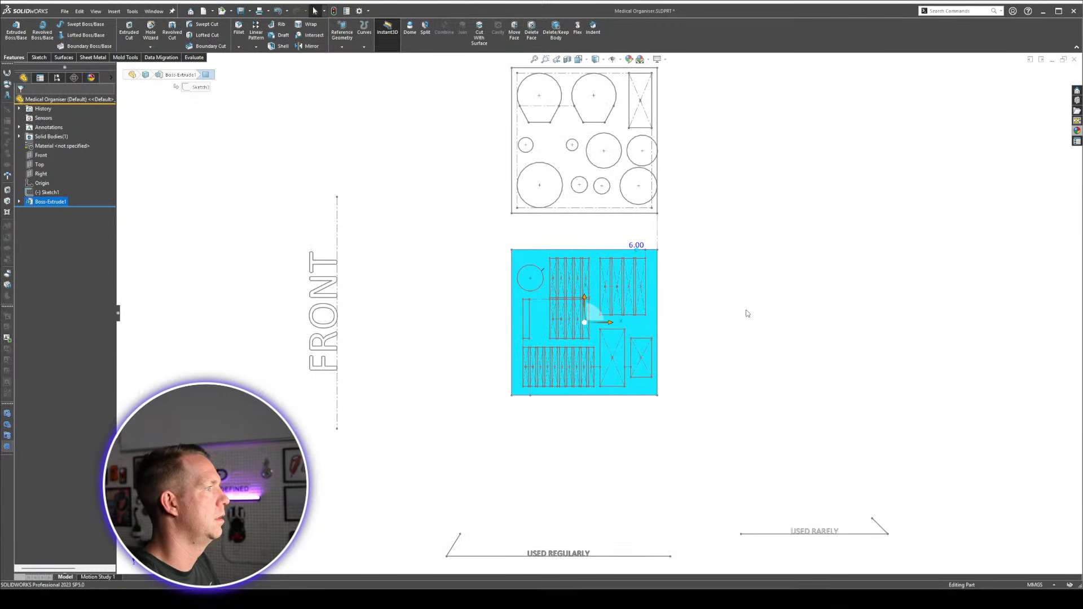
pyautogui.scroll(-3, 556, 320)
pyautogui.click(813, 296)
pyautogui.moveTo(581, 317); pyautogui.dragTo(564, 284, button='middle')
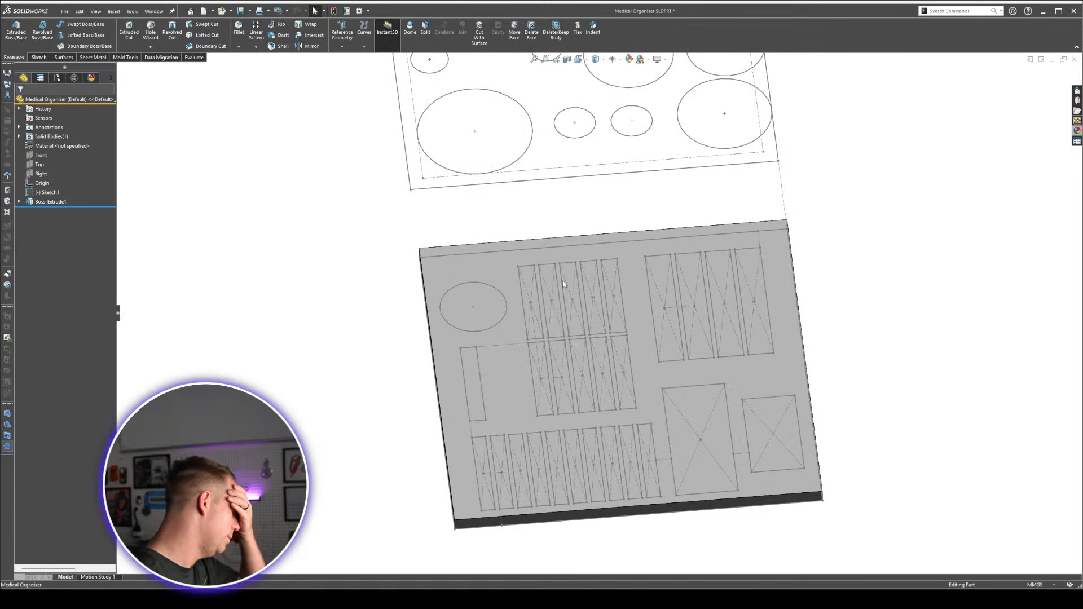
# Sketch on the tray base's top face an inward 3 mm offset of its outline as solid, non-construction lines.
pyautogui.press('space')
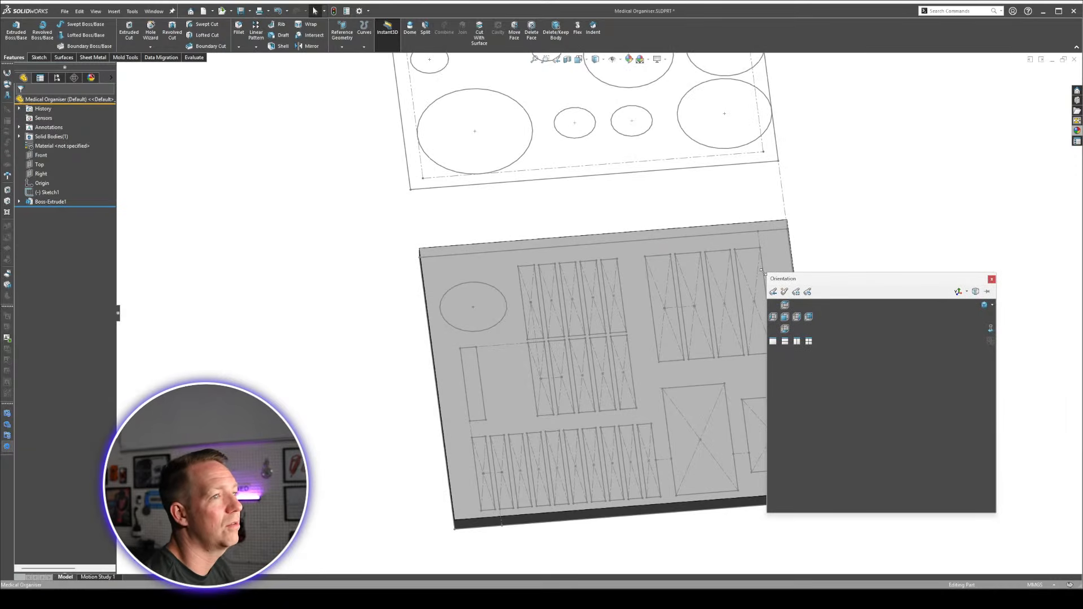
pyautogui.click(781, 307)
pyautogui.scroll(-4, 565, 286)
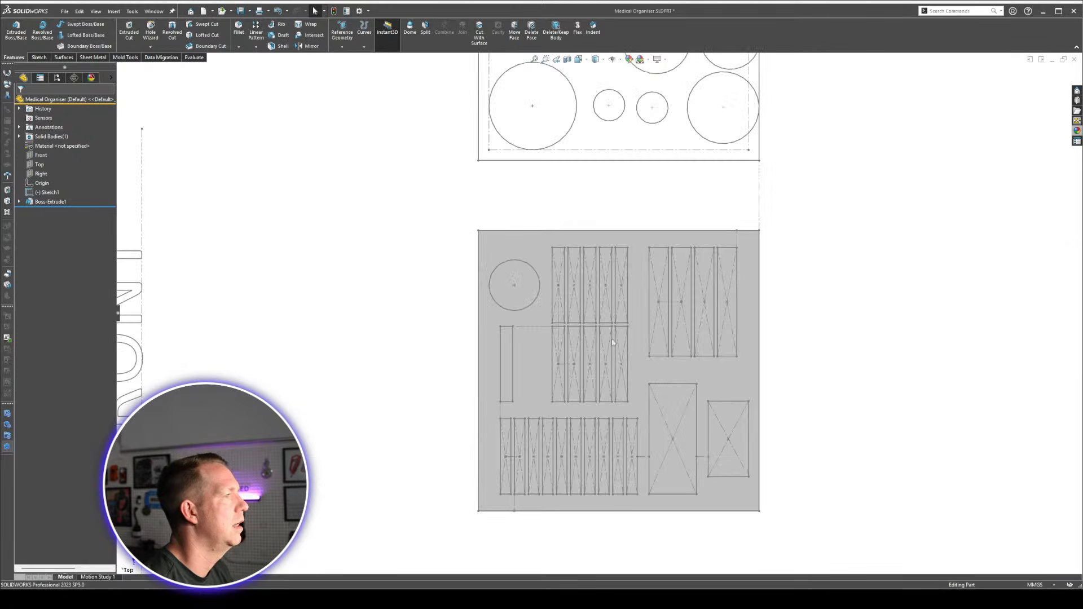
pyautogui.click(619, 371)
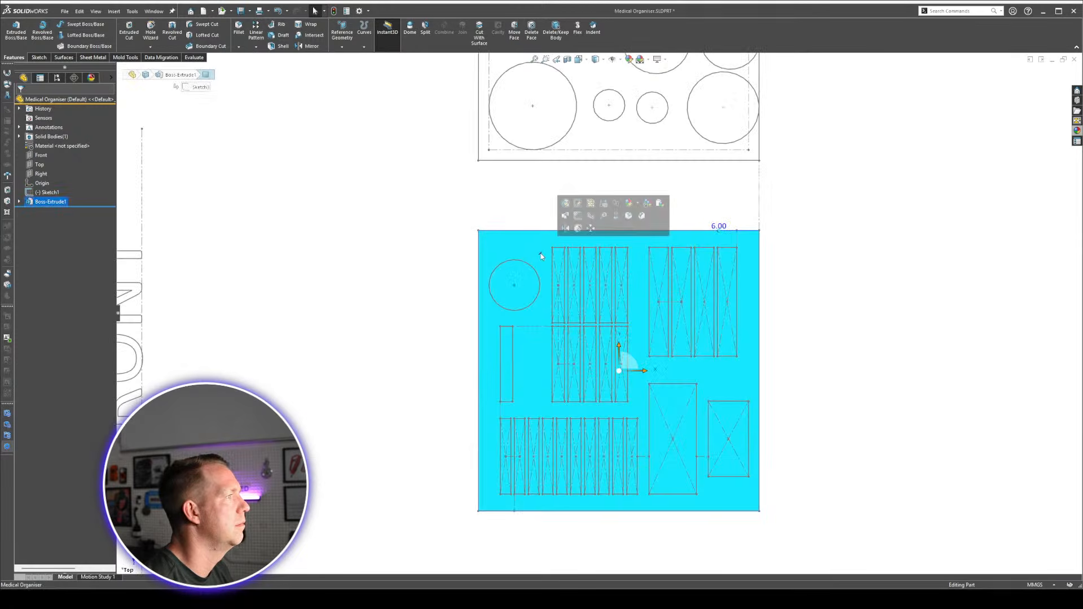
pyautogui.click(578, 216)
pyautogui.click(164, 35)
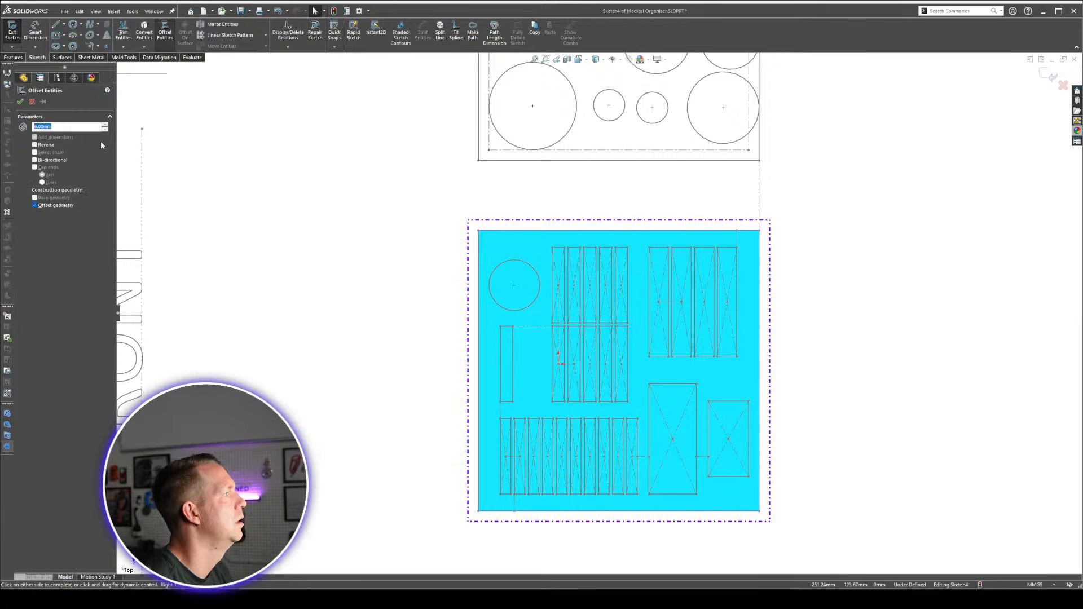
pyautogui.click(46, 145)
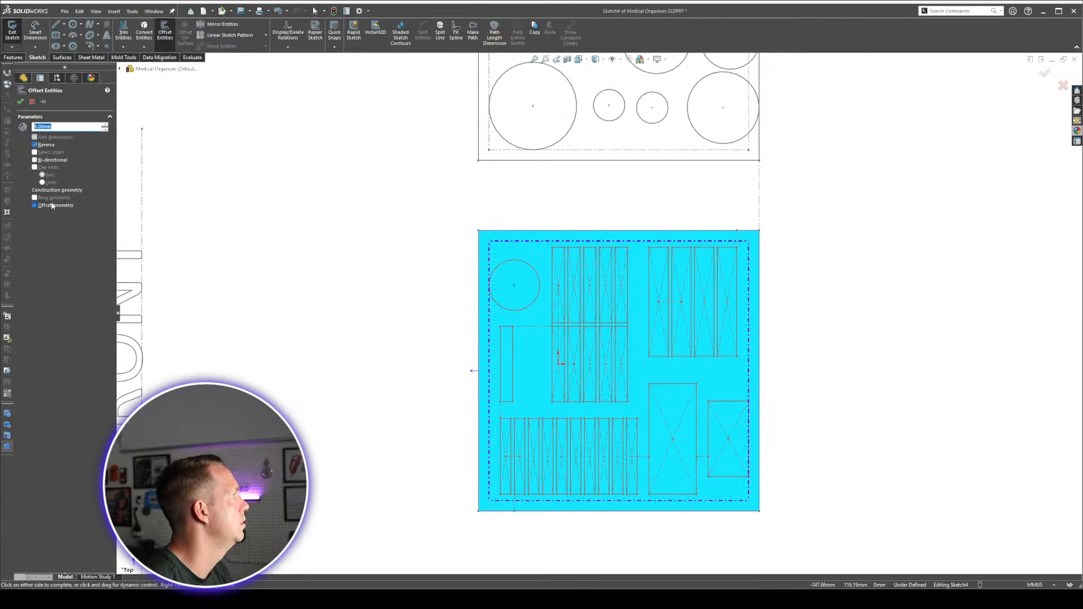
pyautogui.click(56, 206)
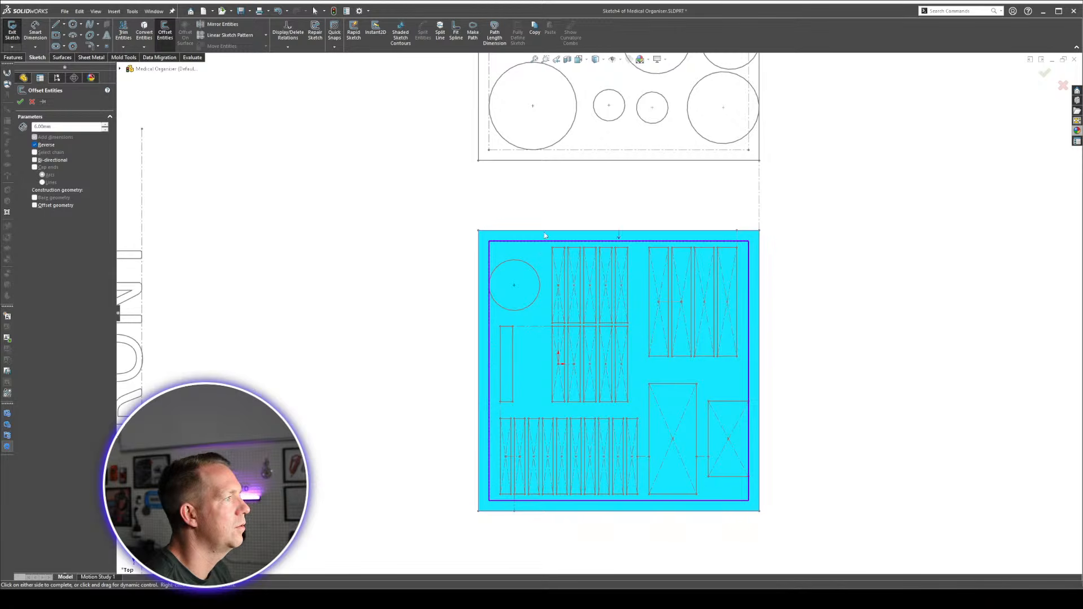
pyautogui.click(106, 130)
pyautogui.click(106, 130)
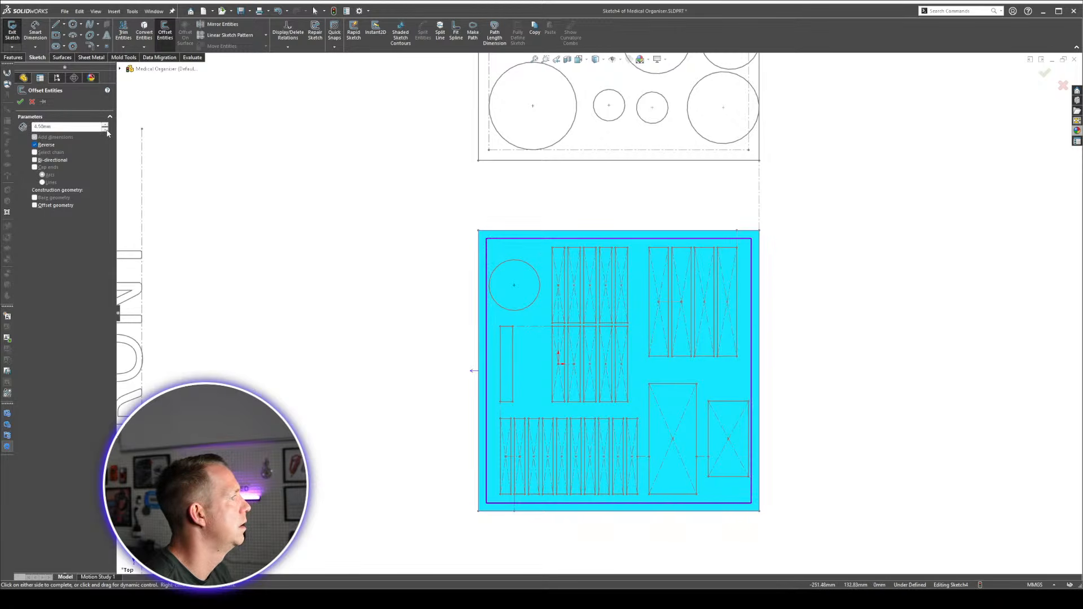
pyautogui.click(107, 131)
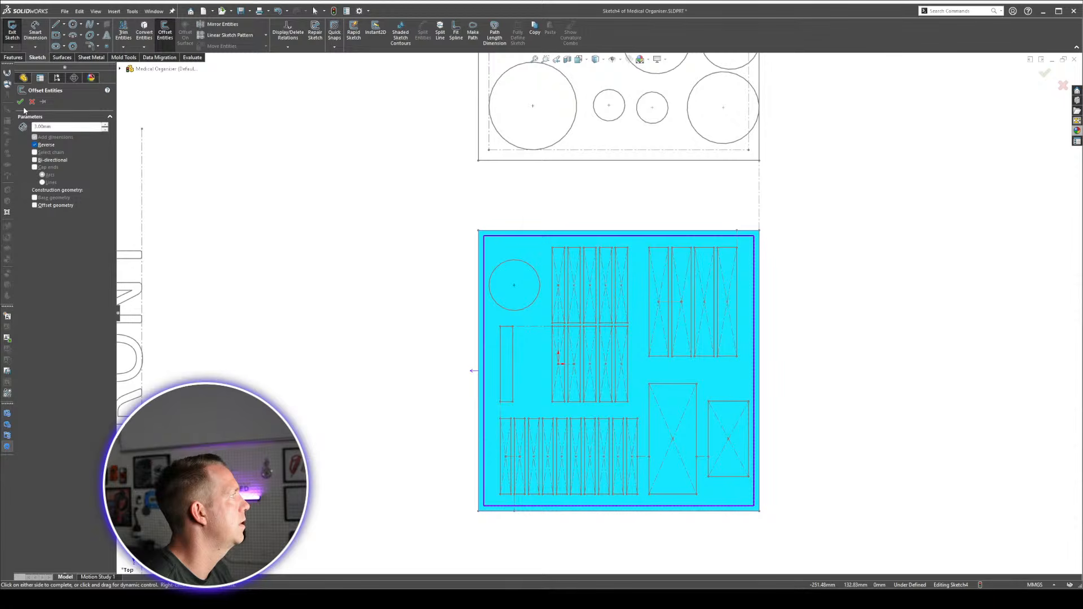
pyautogui.click(20, 101)
# Extrude the inset outline upward from the tray base to a blind depth of 10 mm, merged with the base.
pyautogui.moveTo(635, 482); pyautogui.dragTo(596, 418, button='middle')
pyautogui.scroll(-1, 401, 399)
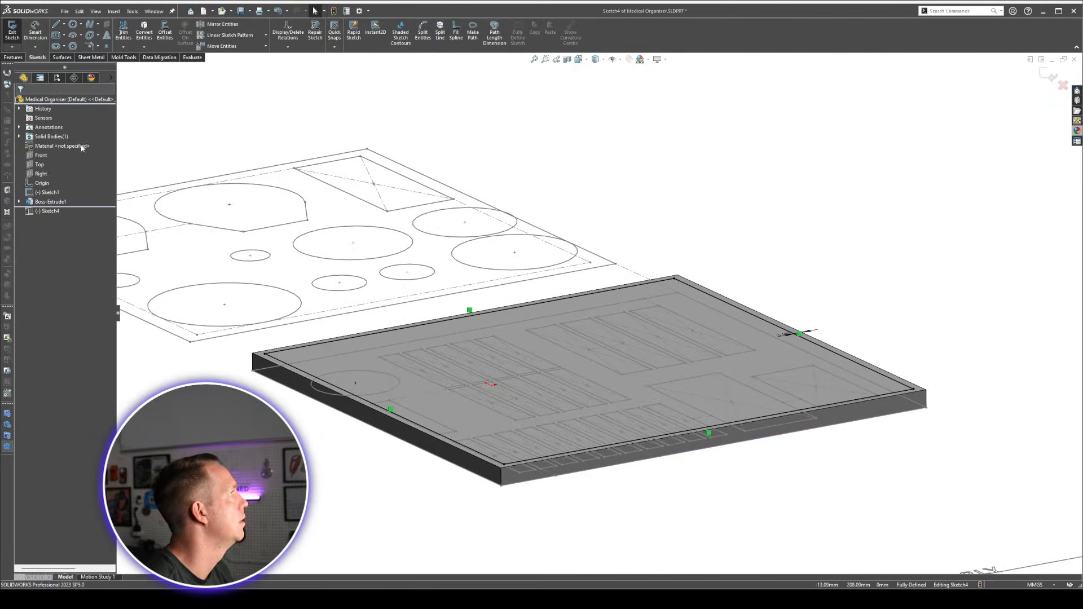
pyautogui.click(15, 57)
pyautogui.click(17, 32)
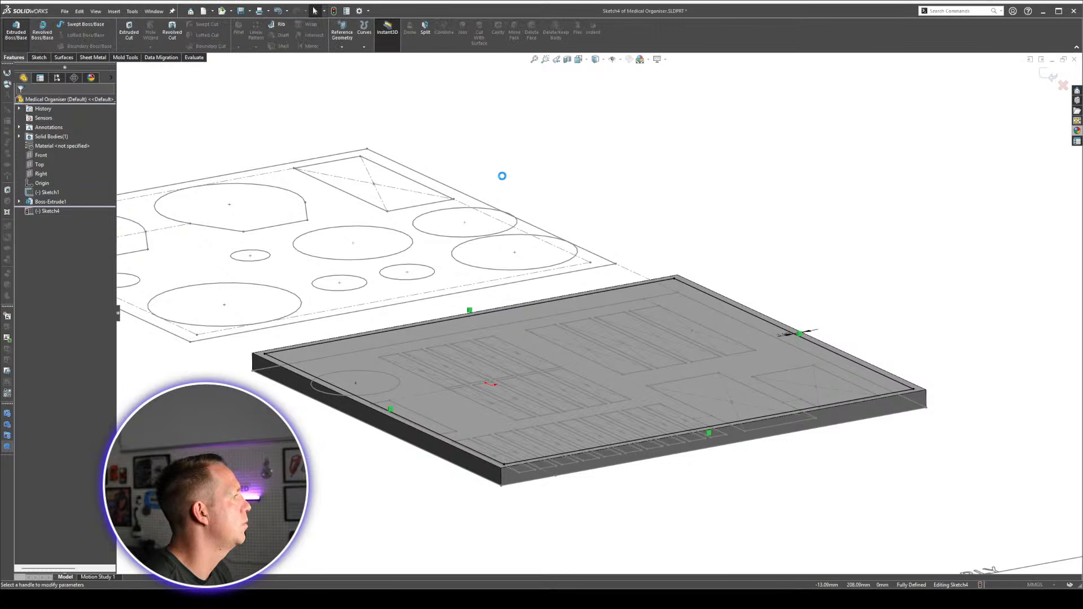
pyautogui.write('10')
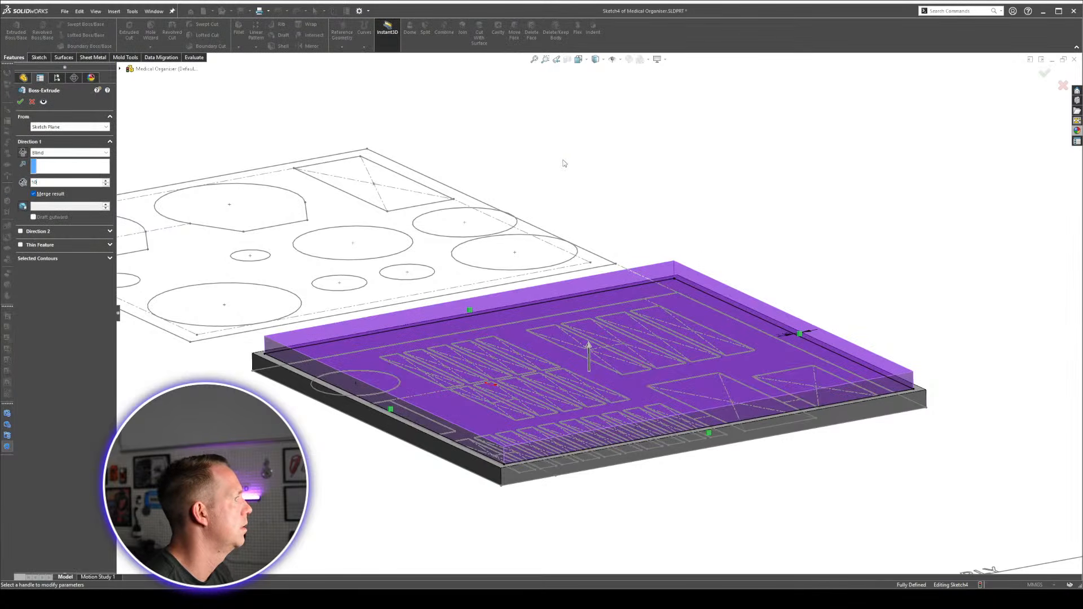
pyautogui.press('Return')
pyautogui.press('Return')
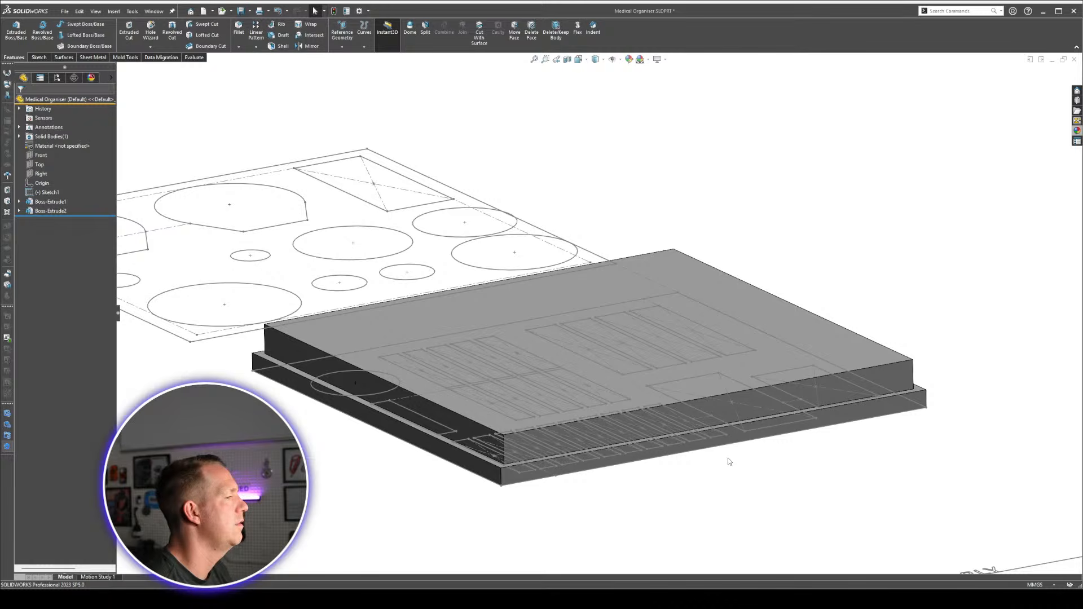
# Chamfer the upper outer edge loop of the tray base with a 3 mm distance at 45 degrees.
pyautogui.moveTo(637, 460); pyautogui.dragTo(676, 473, button='middle')
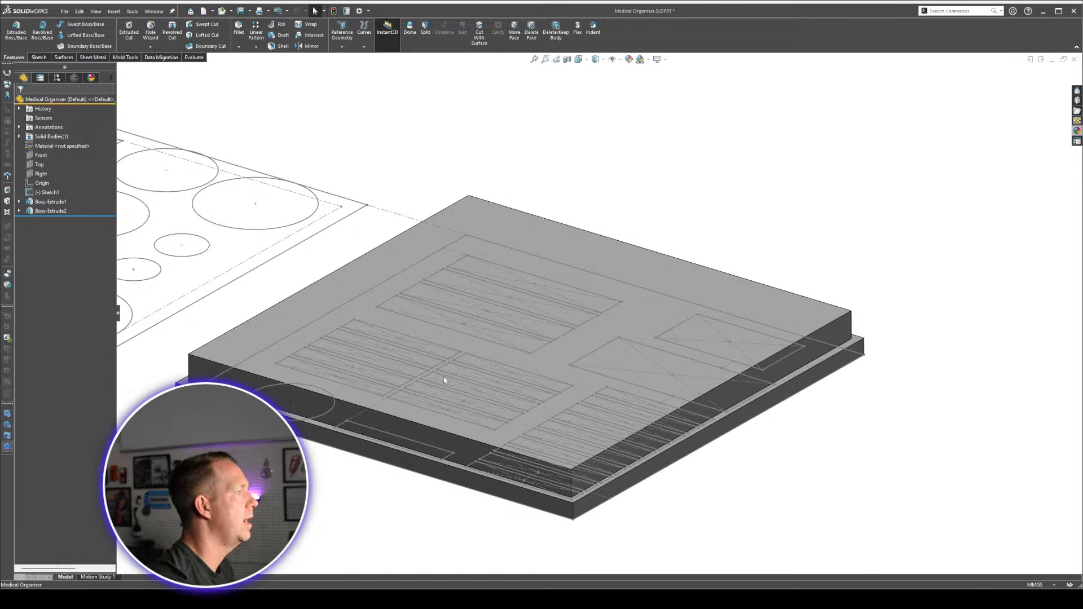
pyautogui.moveTo(304, 391); pyautogui.dragTo(385, 412, button='middle')
pyautogui.scroll(-3, 496, 446)
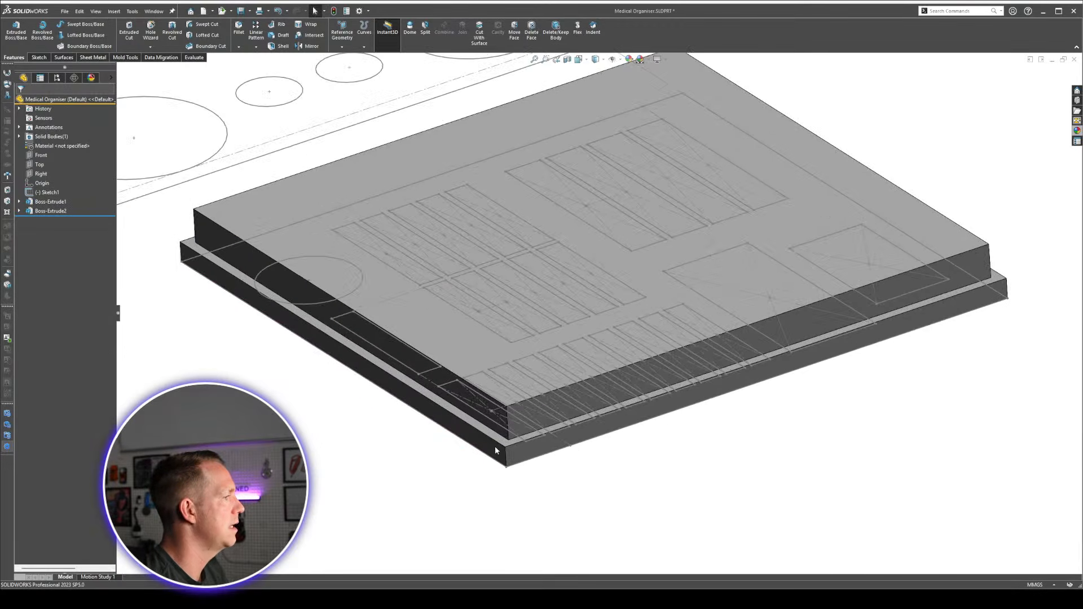
pyautogui.click(495, 441)
pyautogui.press('Escape')
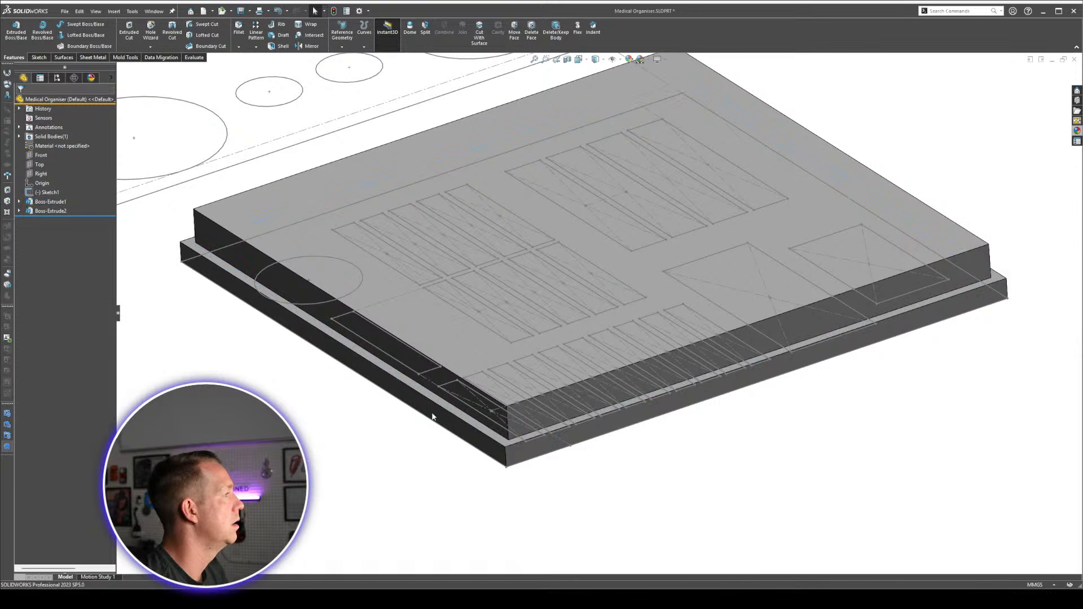
pyautogui.click(239, 47)
pyautogui.click(258, 68)
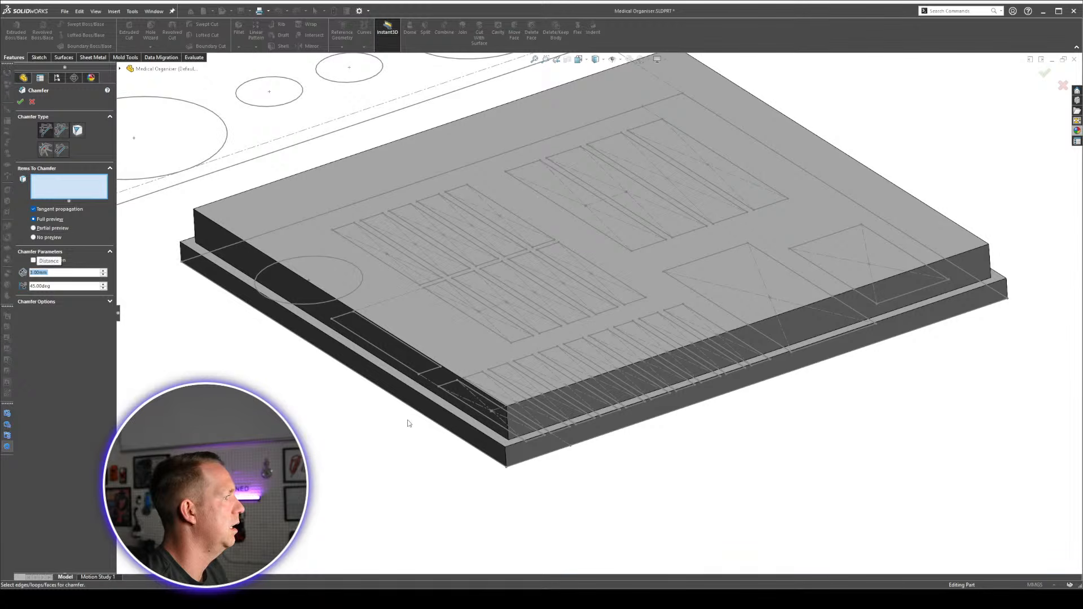
pyautogui.rightClick(419, 394)
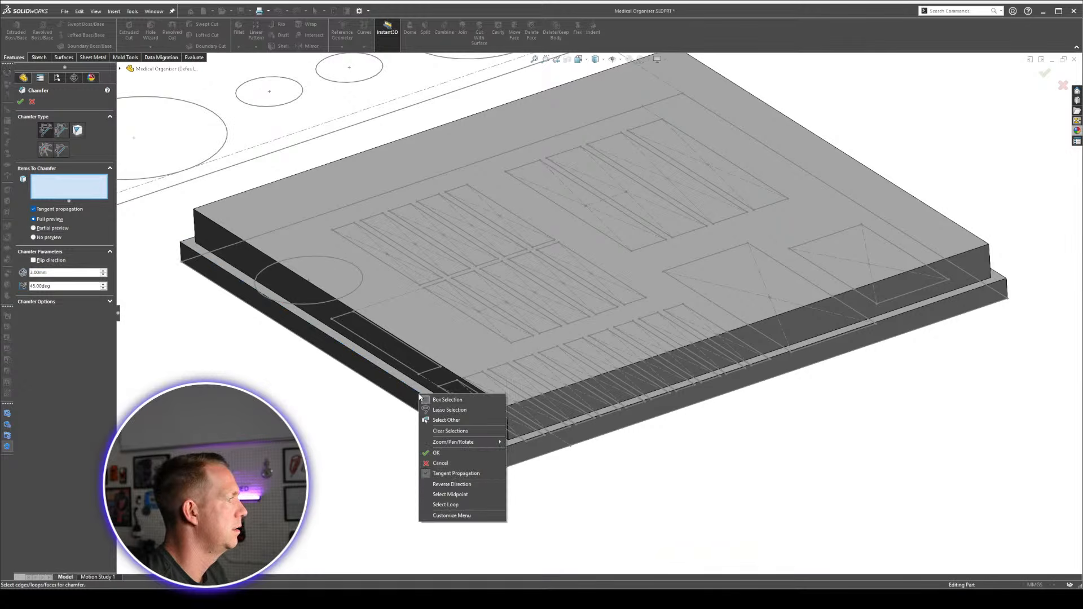
pyautogui.click(444, 500)
pyautogui.click(20, 102)
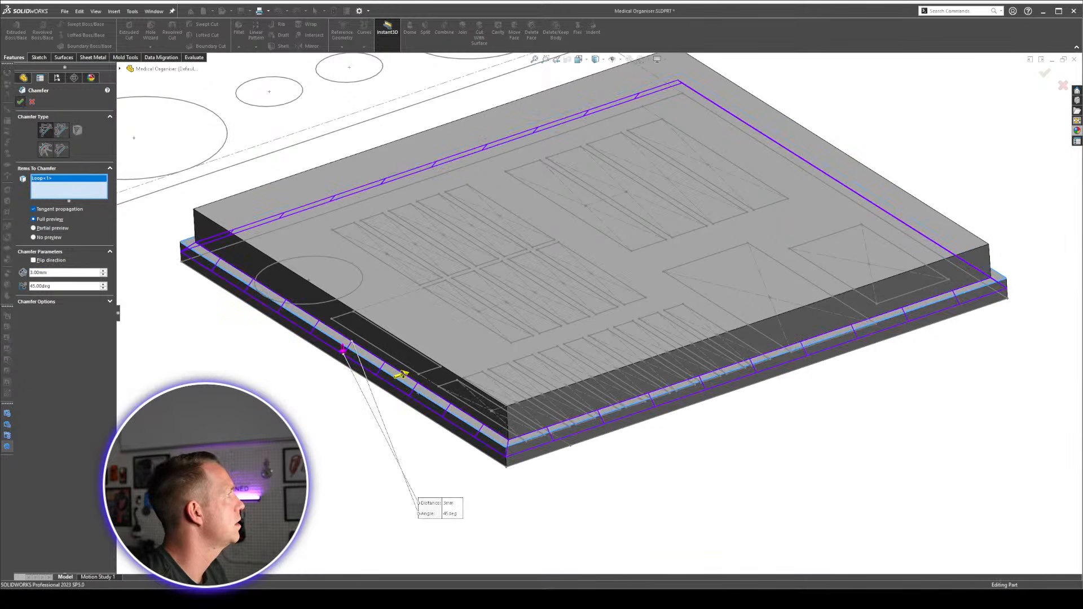
# Inspect the chamfered tray and display the layout sketch's dimensions over it.
pyautogui.moveTo(387, 448)
pyautogui.mouseDown(button='middle')
pyautogui.moveTo(495, 393)
pyautogui.moveTo(516, 415)
pyautogui.mouseUp(button='middle')
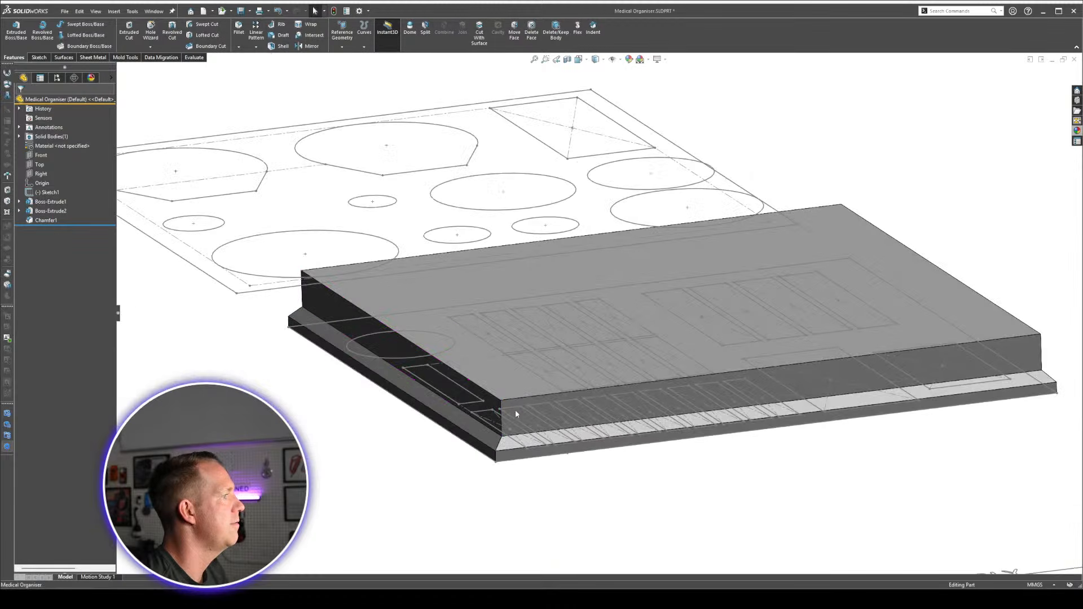
pyautogui.moveTo(705, 314)
pyautogui.mouseDown(button='middle')
pyautogui.moveTo(649, 416)
pyautogui.moveTo(721, 298)
pyautogui.mouseUp(button='middle')
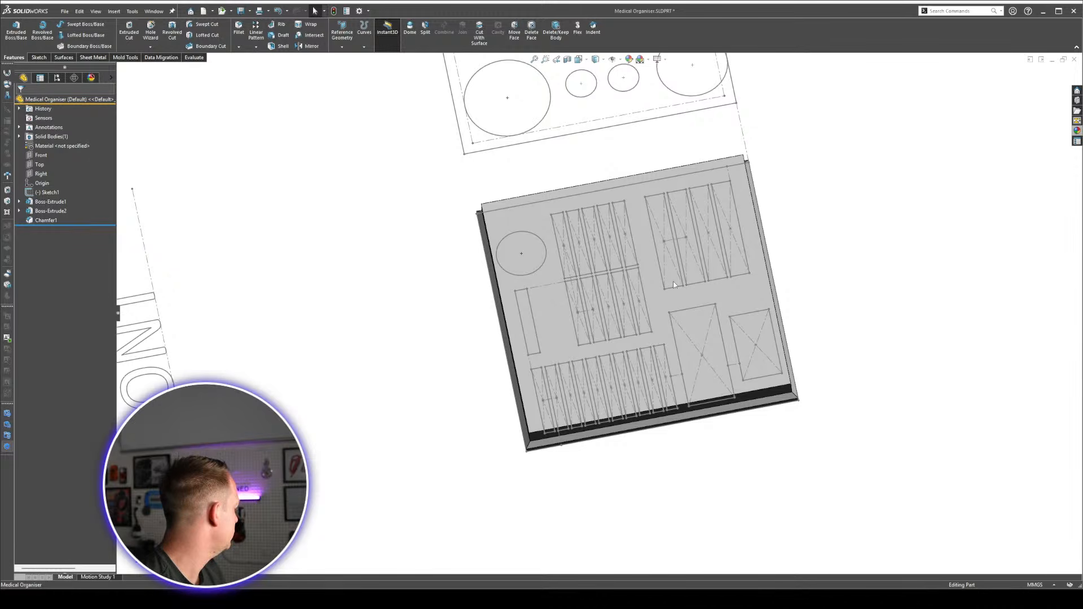
pyautogui.moveTo(552, 284); pyautogui.dragTo(252, 228, button='middle')
pyautogui.click(49, 192)
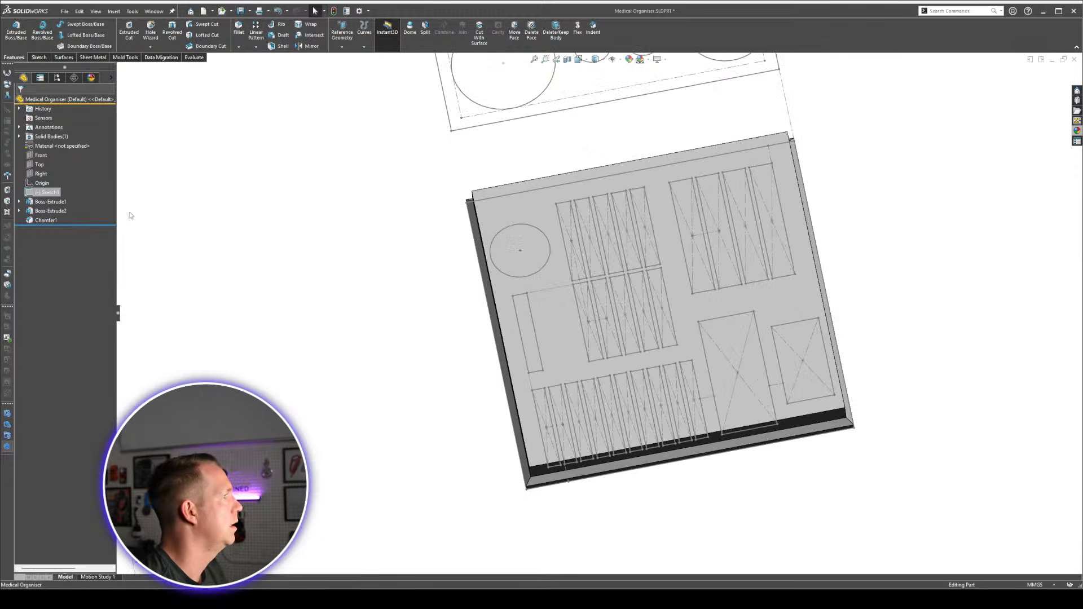
pyautogui.click(897, 247)
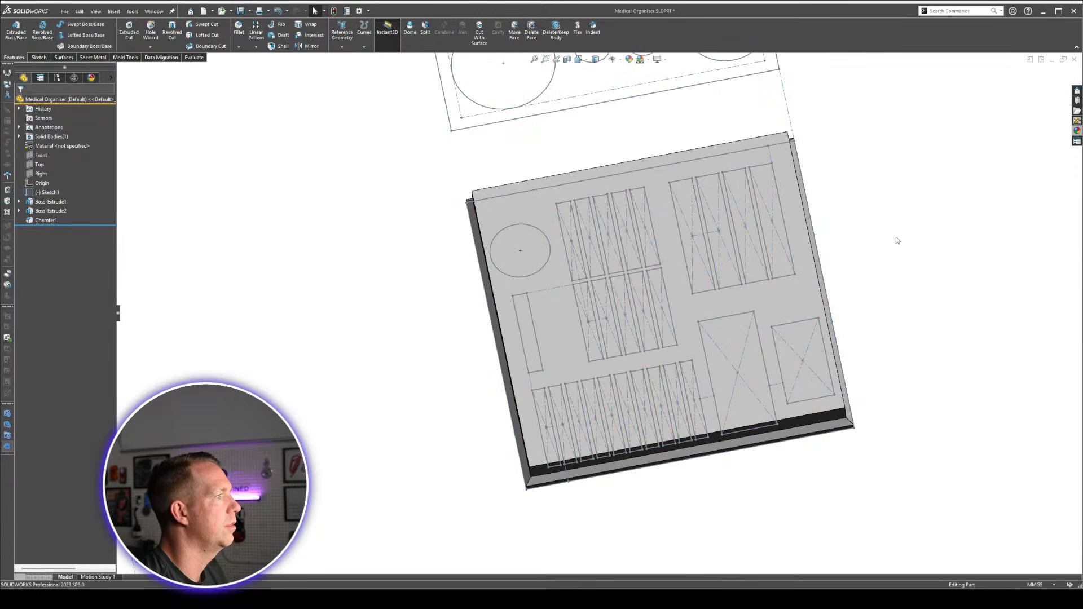
pyautogui.click(45, 201)
pyautogui.click(45, 192)
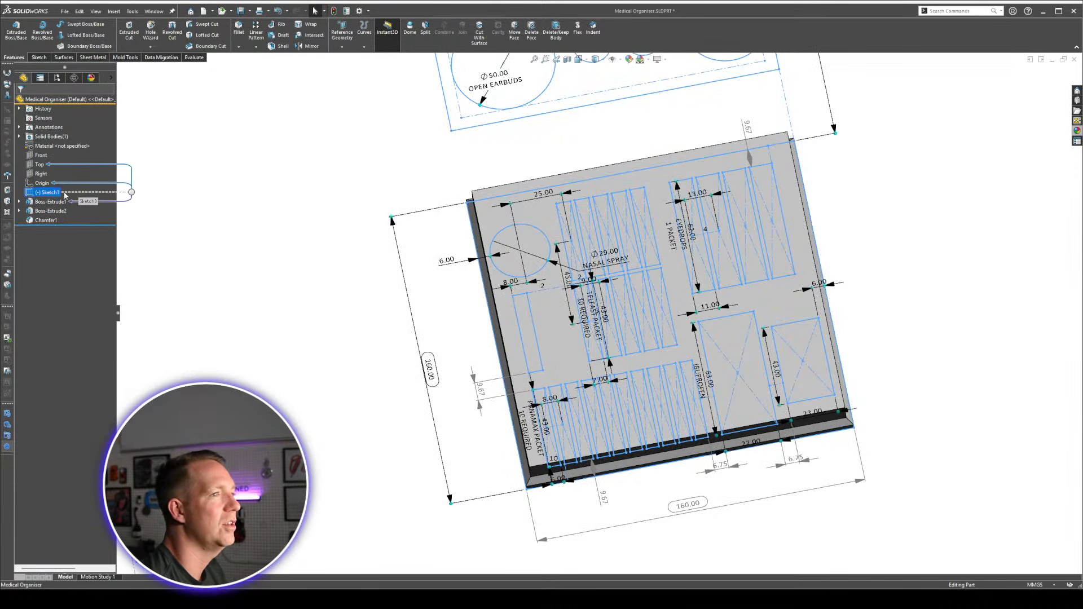
pyautogui.moveTo(652, 254); pyautogui.dragTo(650, 272, button='middle')
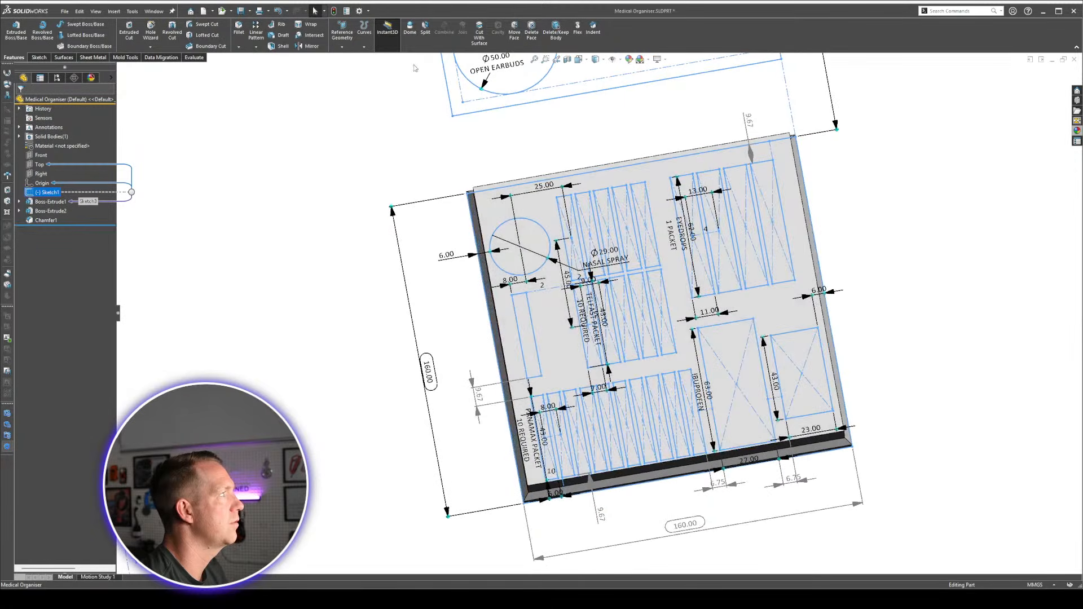
# Turn Instant3D off and back on to compare how the layout sketch's dimensions are displayed.
pyautogui.click(35, 58)
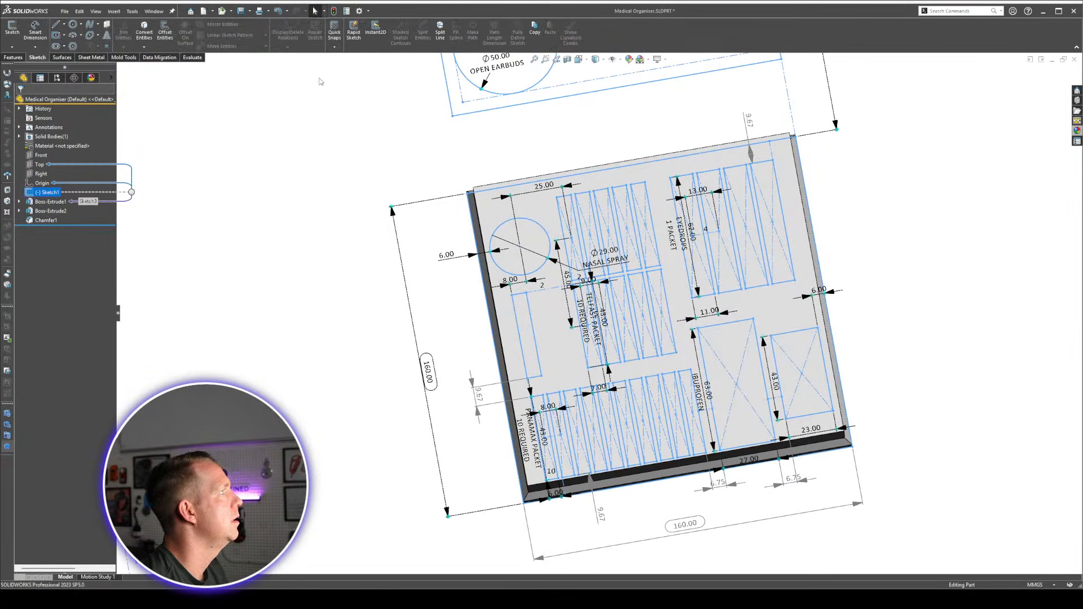
pyautogui.click(14, 58)
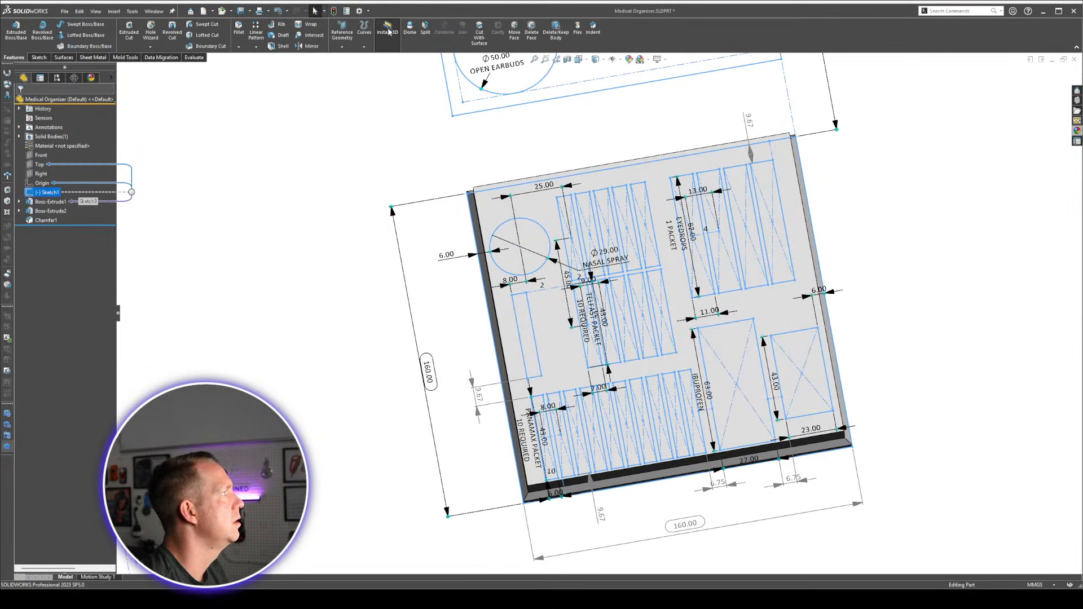
pyautogui.click(341, 126)
pyautogui.click(45, 193)
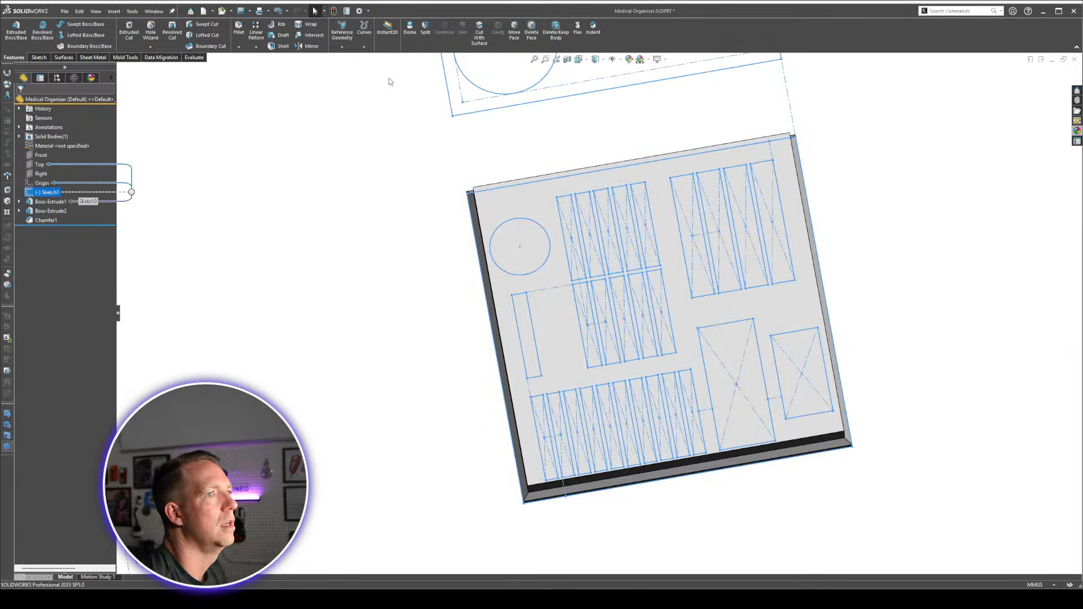
pyautogui.click(290, 205)
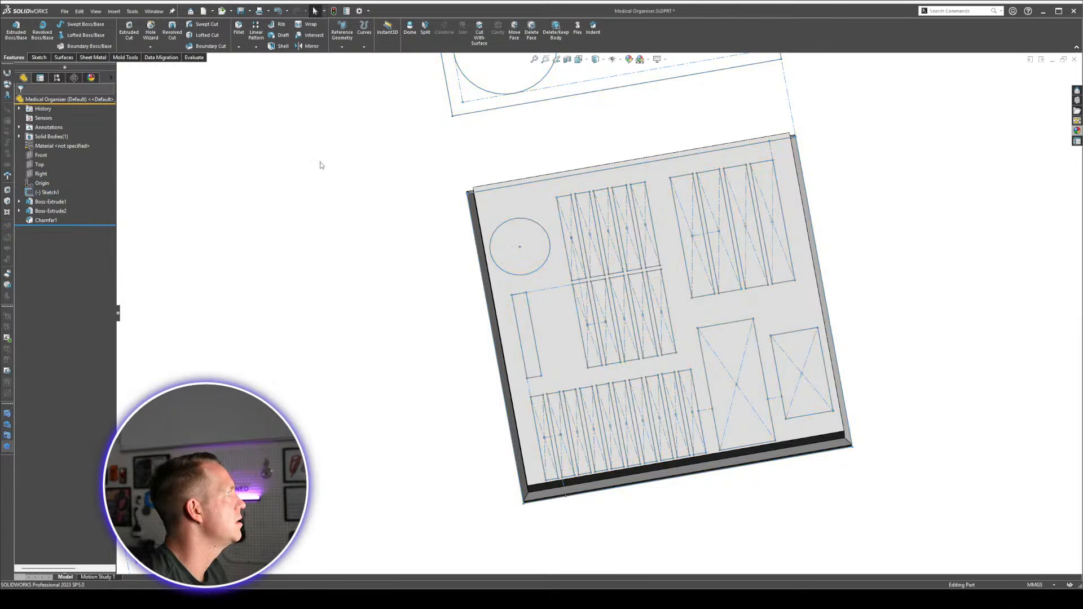
pyautogui.click(392, 44)
pyautogui.click(46, 192)
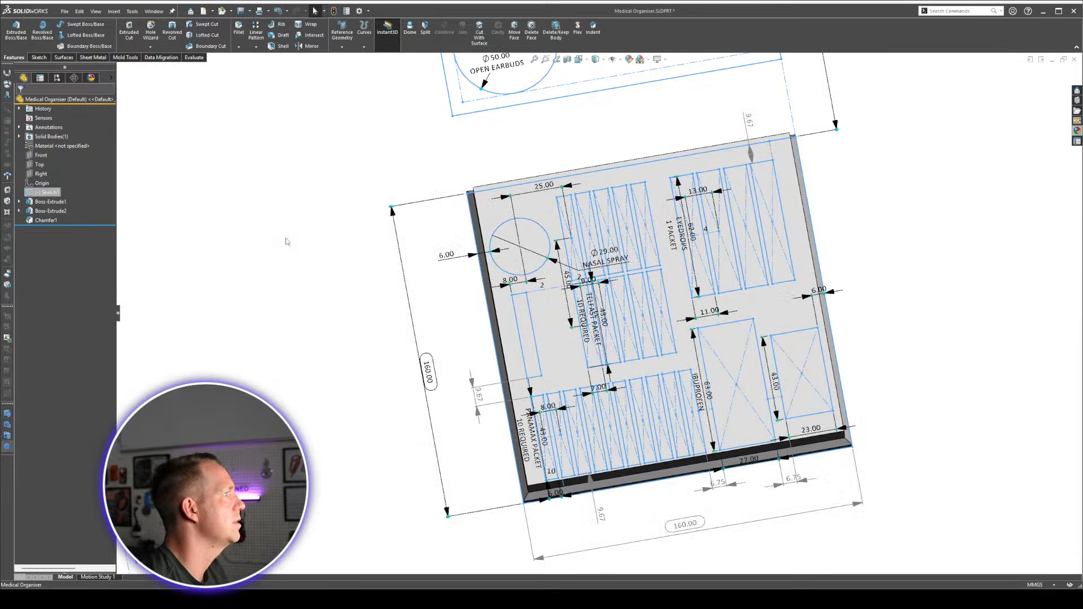
pyautogui.click(958, 322)
# Examine the layout sketch's item dimensions on the second tray, especially around the nasal spray circle.
pyautogui.click(47, 193)
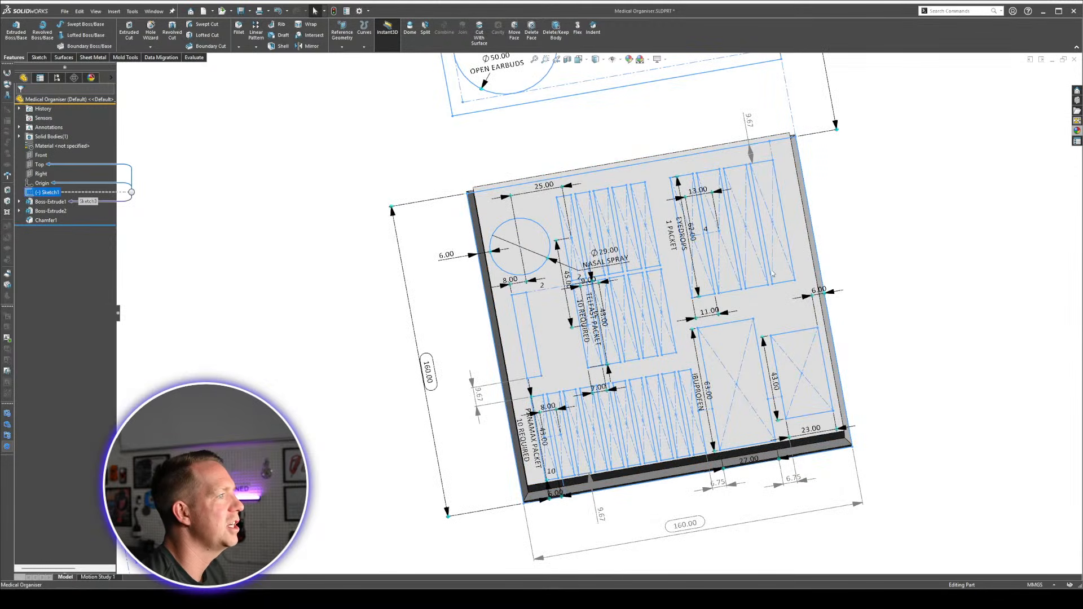
pyautogui.moveTo(773, 274)
pyautogui.mouseDown(button='middle')
pyautogui.moveTo(784, 299)
pyautogui.moveTo(766, 313)
pyautogui.mouseUp(button='middle')
pyautogui.scroll(-1, 556, 228)
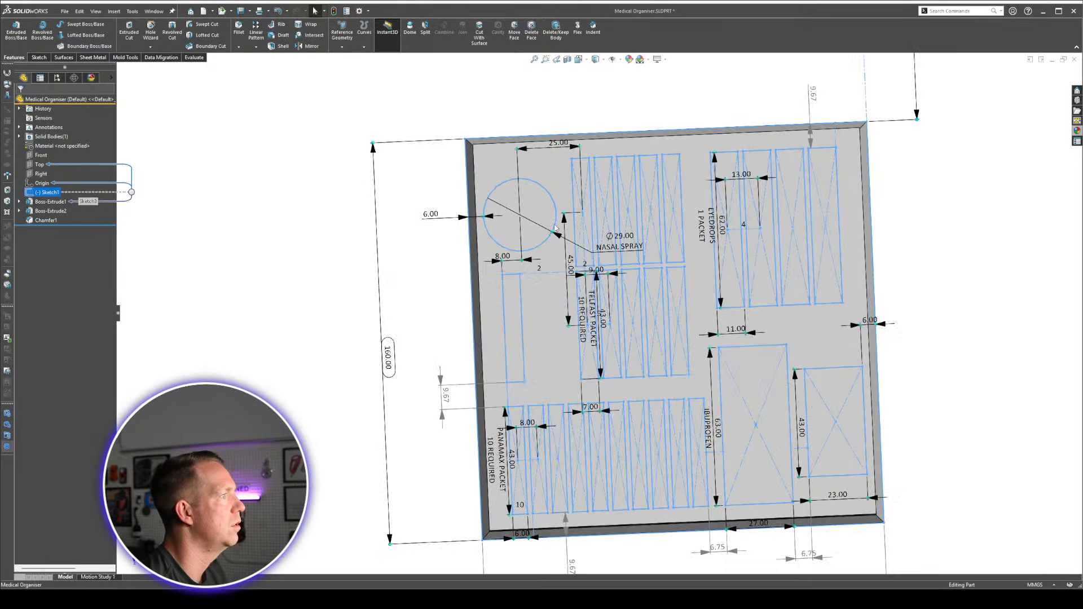
pyautogui.scroll(-2, 539, 202)
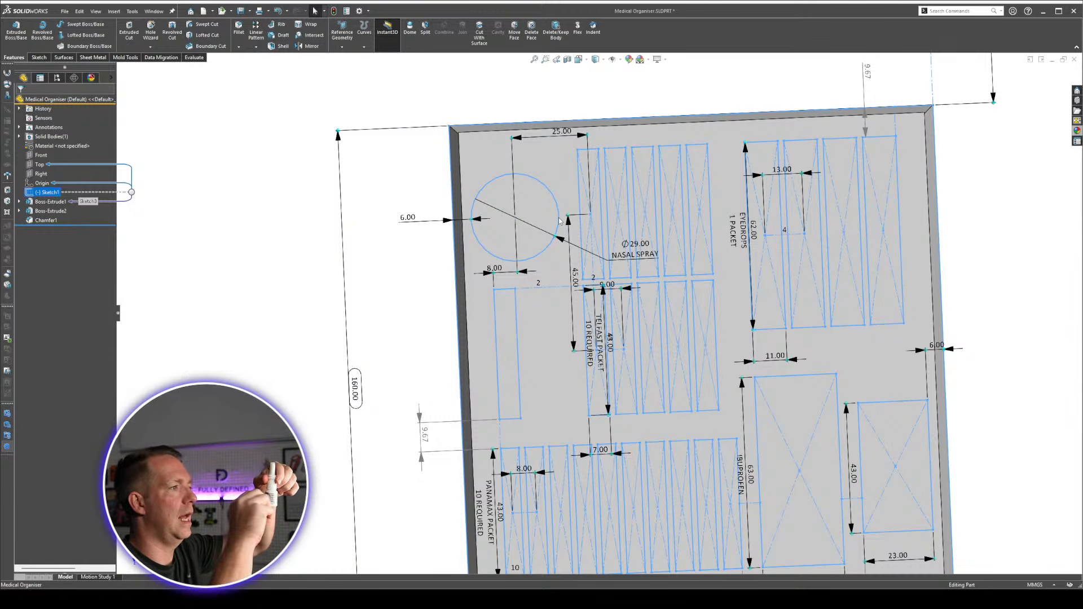
# Measure the distance between the chamfer's upper edge and the bottom edge along one side of the tray base.
pyautogui.click(365, 345)
pyautogui.moveTo(578, 378); pyautogui.dragTo(587, 211, button='middle')
pyautogui.moveTo(486, 438)
pyautogui.mouseDown(button='middle')
pyautogui.moveTo(505, 463)
pyautogui.moveTo(564, 429)
pyautogui.moveTo(620, 493)
pyautogui.mouseUp(button='middle')
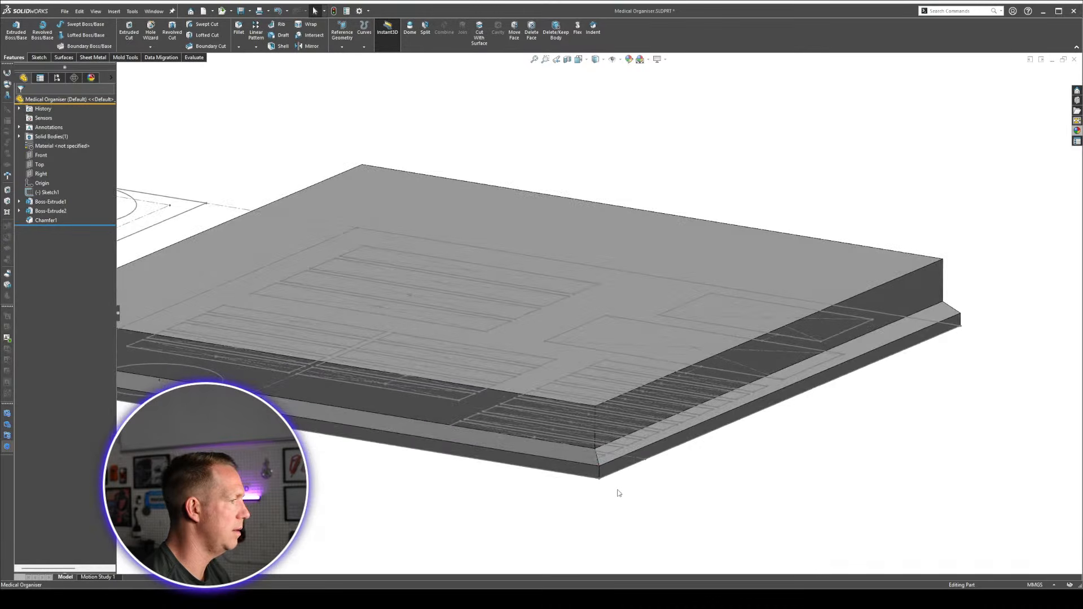
pyautogui.scroll(-3, 568, 468)
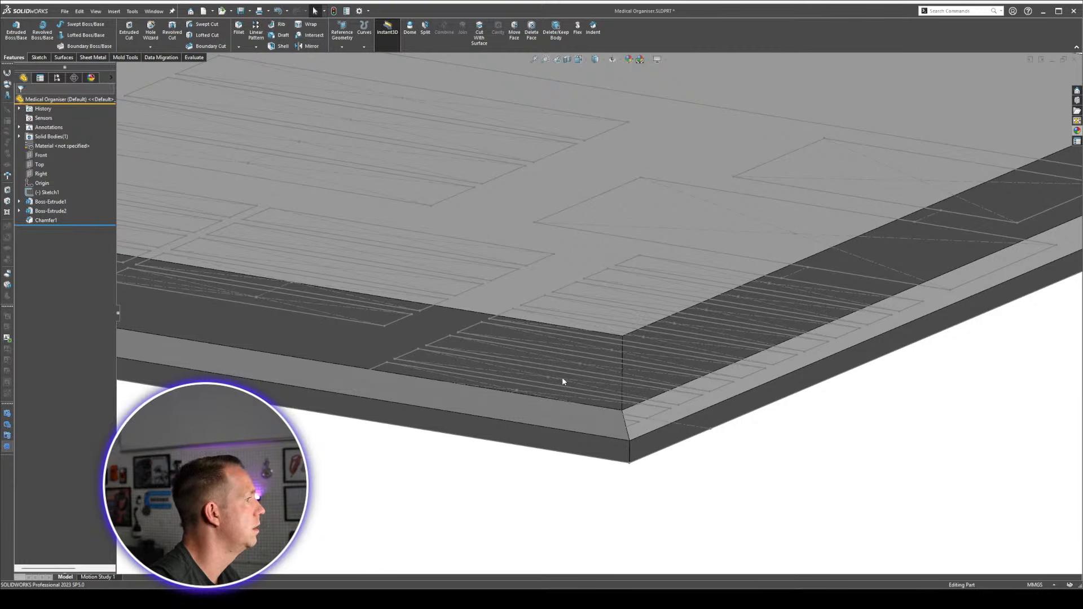
pyautogui.press('m')
pyautogui.click(609, 408)
pyautogui.click(592, 457)
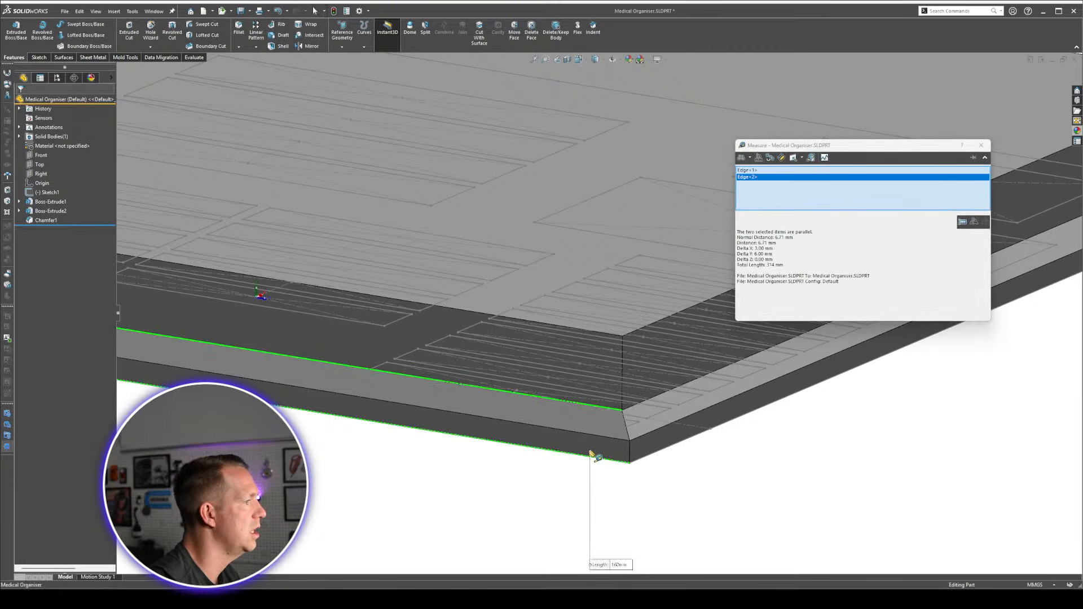
# Measure the distance between the tray base's underside face and the chamfer's upper edge.
pyautogui.moveTo(592, 456); pyautogui.dragTo(570, 339, button='middle')
pyautogui.click(449, 427)
pyautogui.click(616, 442)
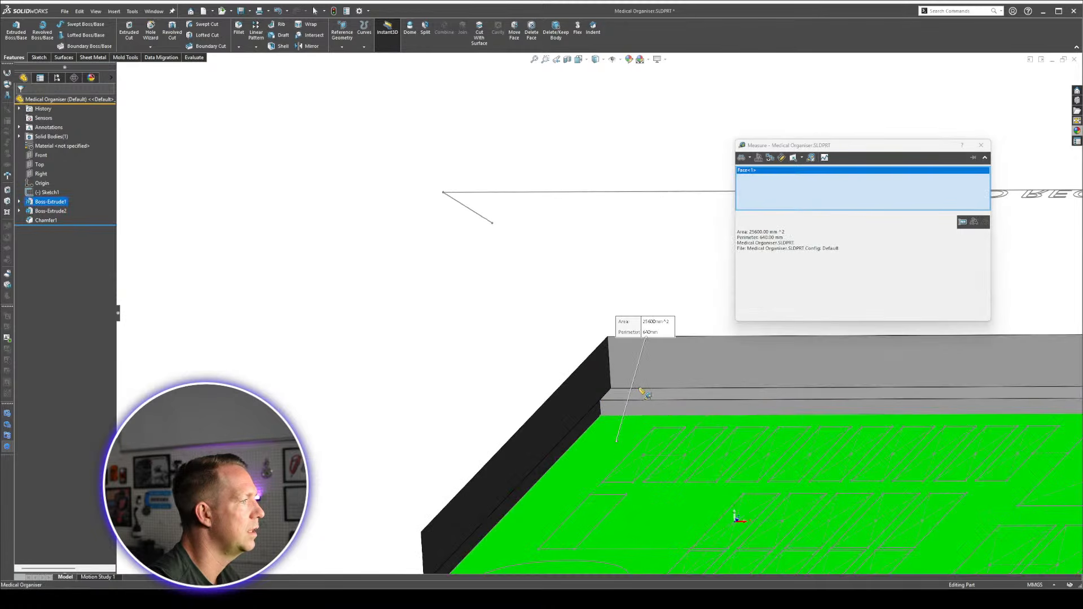
pyautogui.click(640, 389)
pyautogui.scroll(3, 939, 388)
pyautogui.moveTo(814, 374); pyautogui.dragTo(838, 425, button='middle')
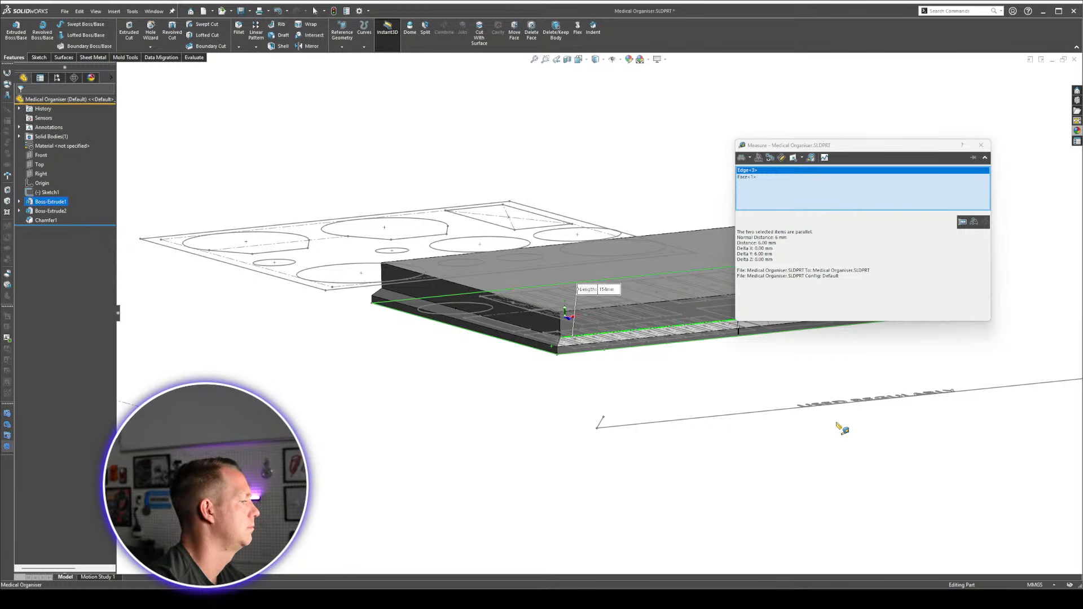
pyautogui.press('Escape')
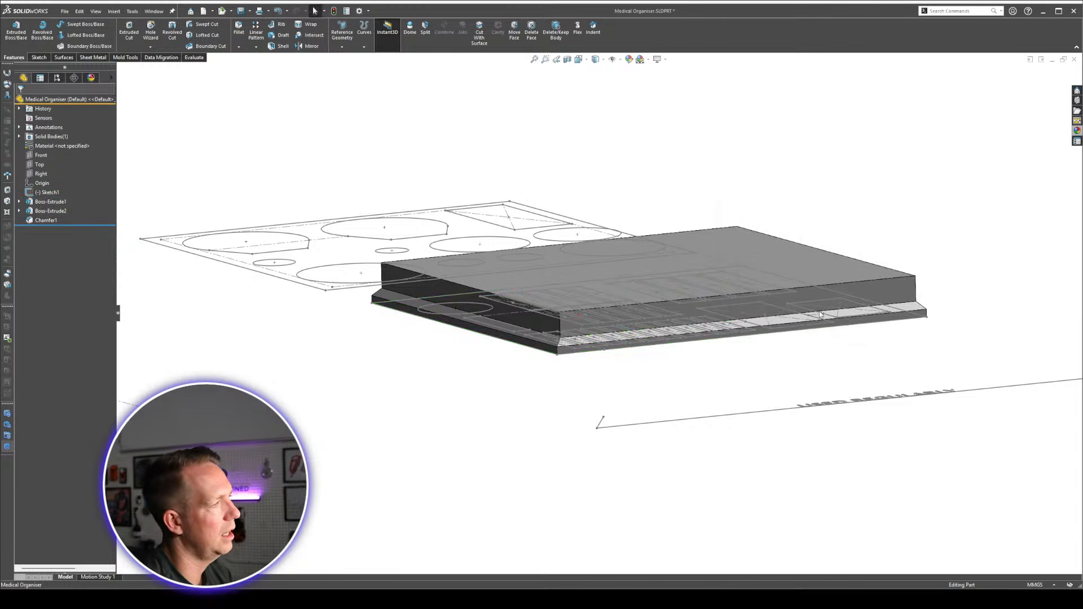
# Examine where the layout sketch's item outlines lie relative to the second tray's block and chamfered base edge.
pyautogui.scroll(4, 635, 325)
pyautogui.moveTo(629, 305); pyautogui.dragTo(677, 345, button='middle')
pyautogui.scroll(-5, 615, 309)
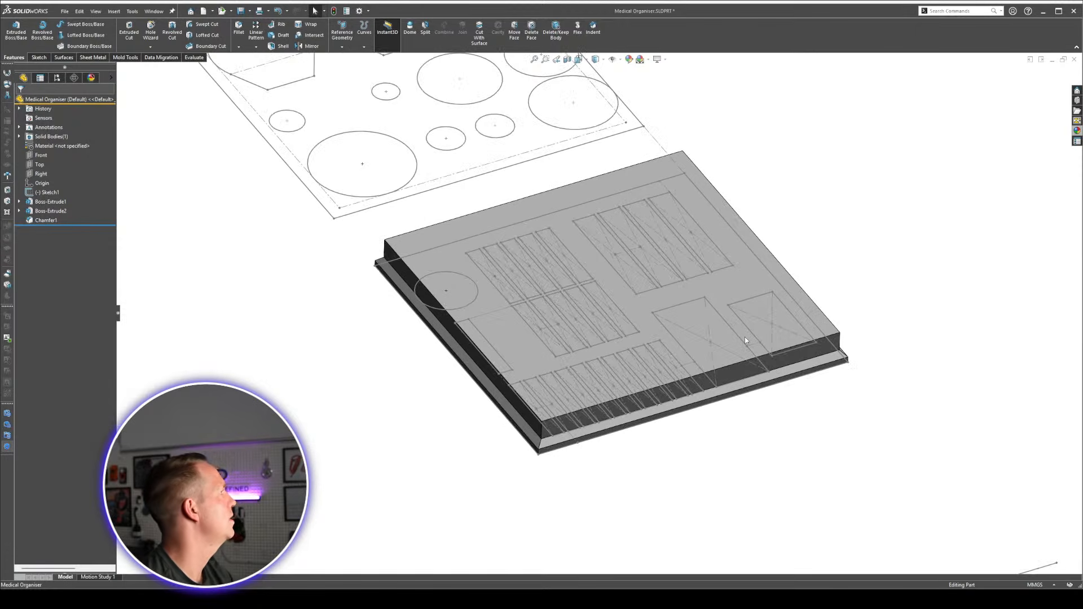
pyautogui.scroll(-1, 732, 307)
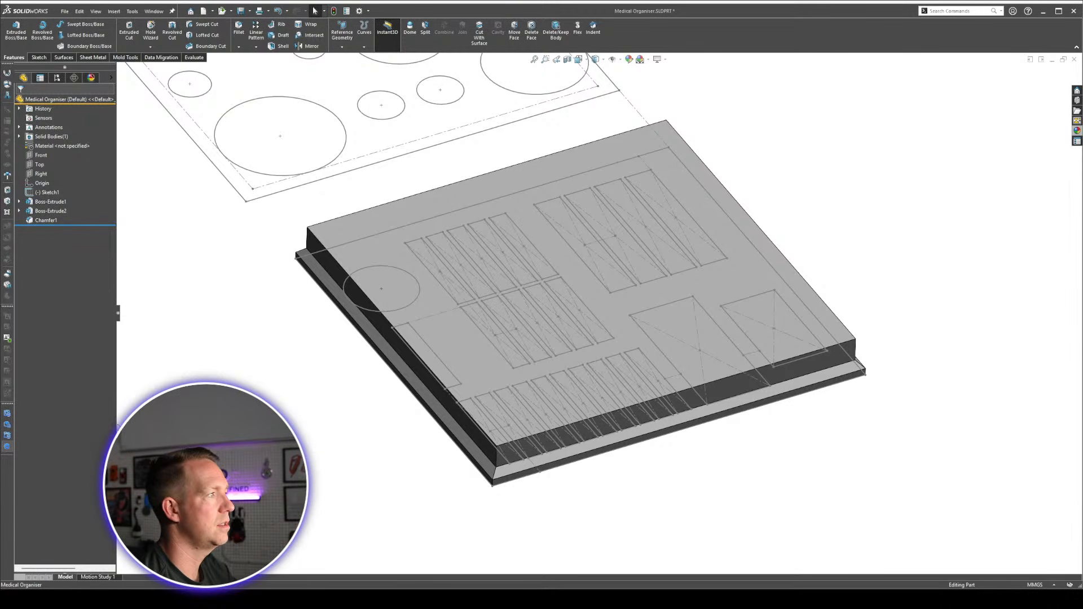
pyautogui.moveTo(377, 337); pyautogui.dragTo(365, 340, button='middle')
pyautogui.scroll(-5, 560, 414)
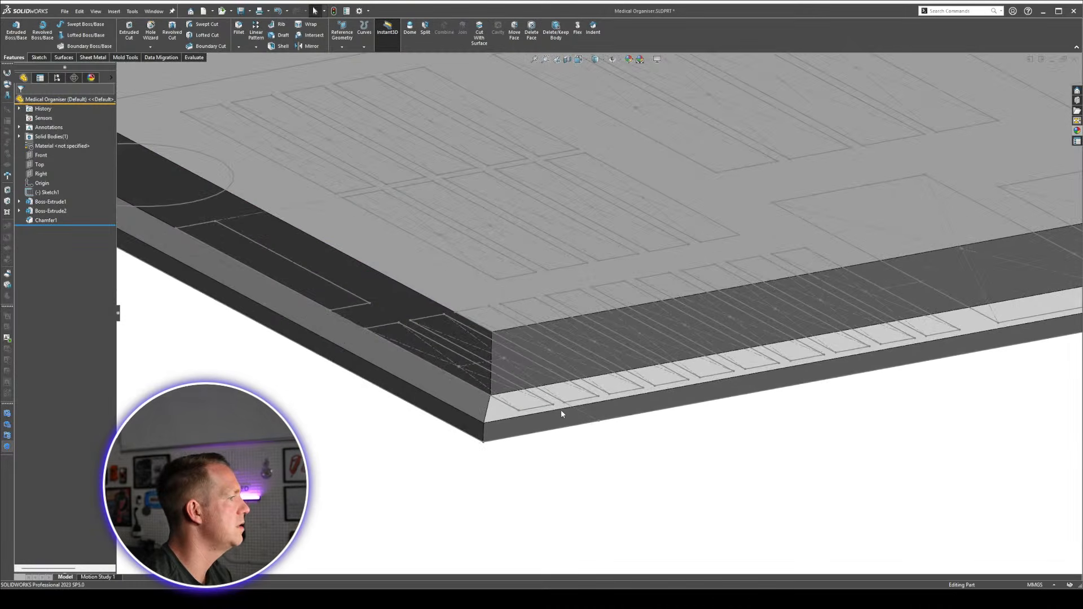
pyautogui.click(510, 394)
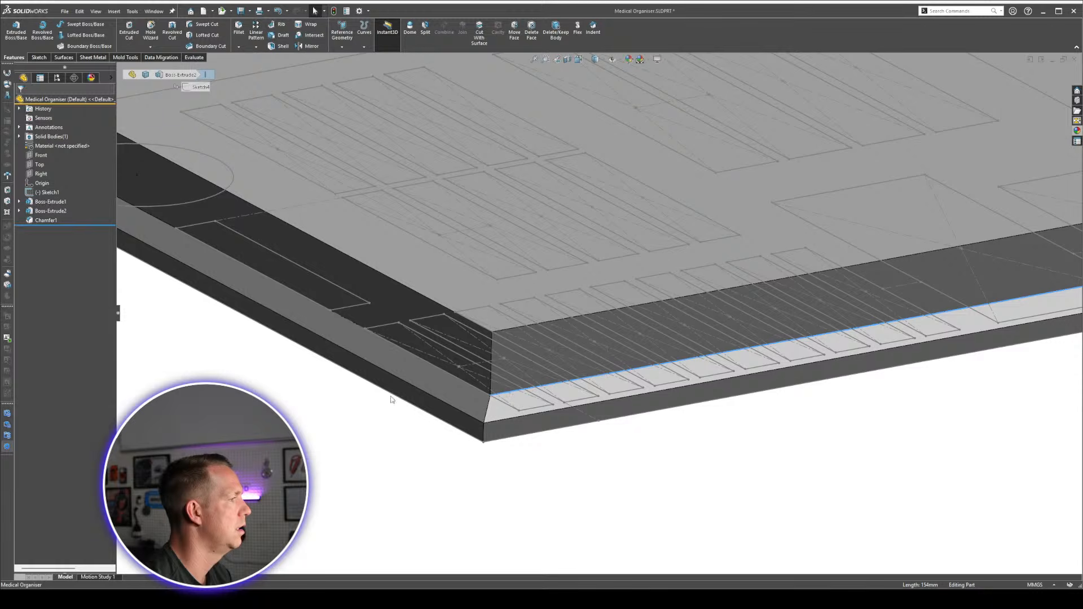
pyautogui.scroll(5, 603, 311)
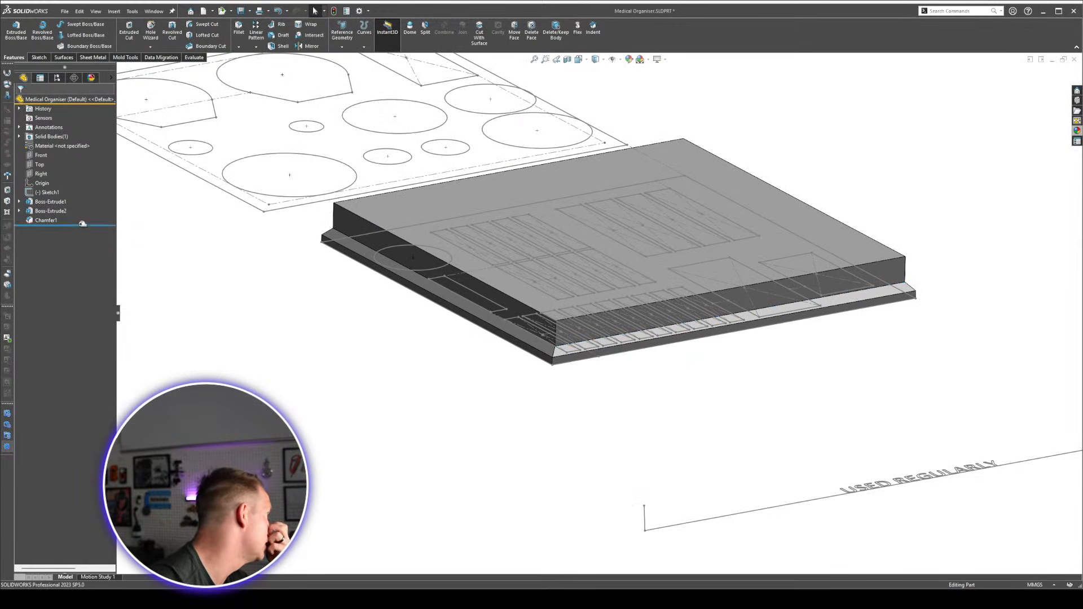
# Roll the model back to before the inset block, flip the base extrusion below the sketch plane and reduce its depth.
pyautogui.moveTo(83, 224); pyautogui.dragTo(82, 207)
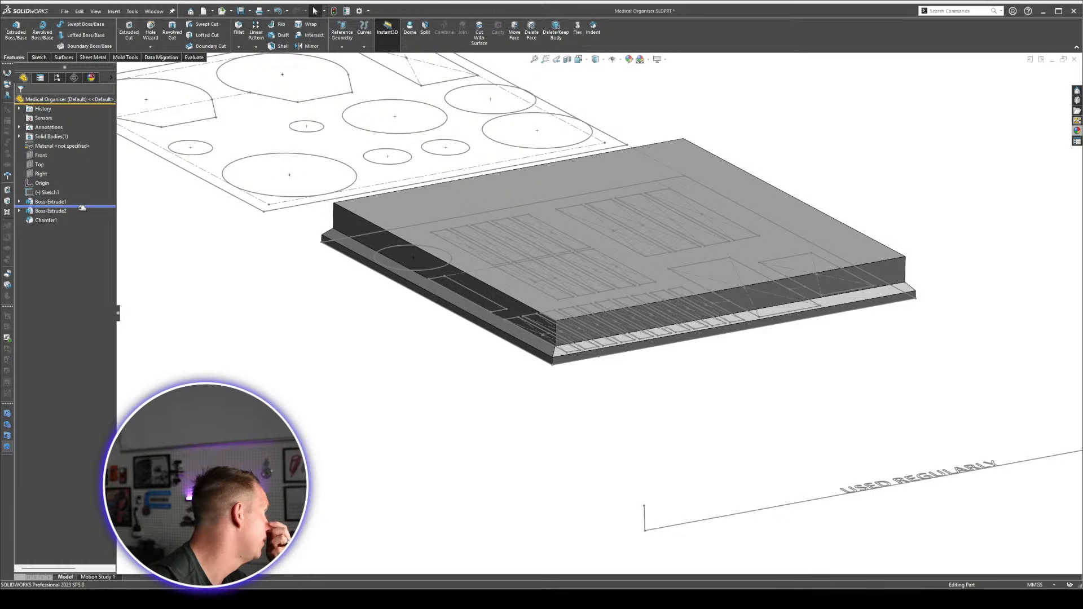
pyautogui.click(45, 201)
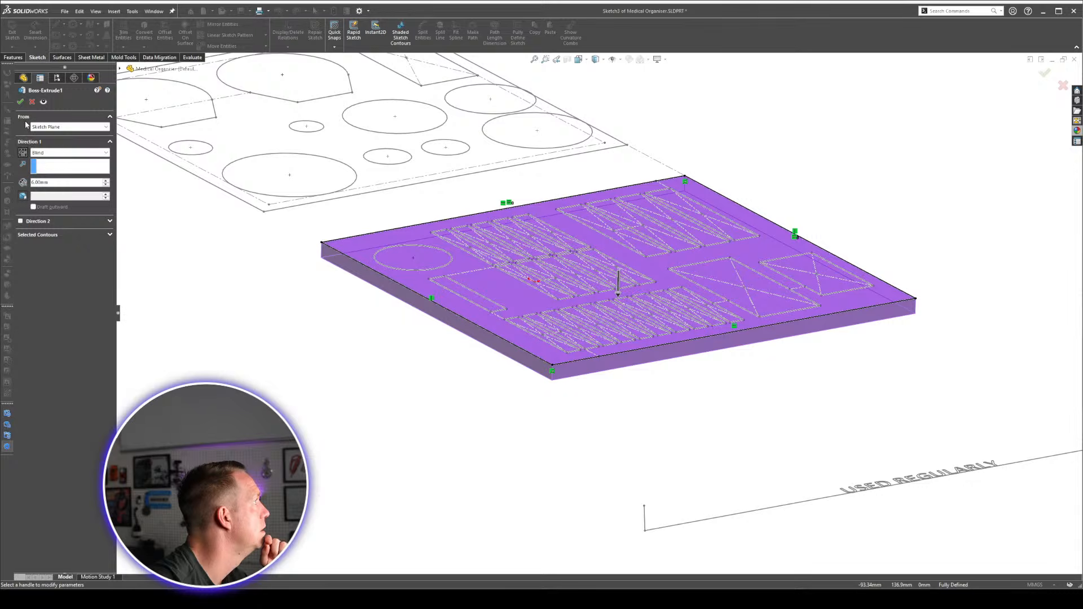
pyautogui.click(106, 185)
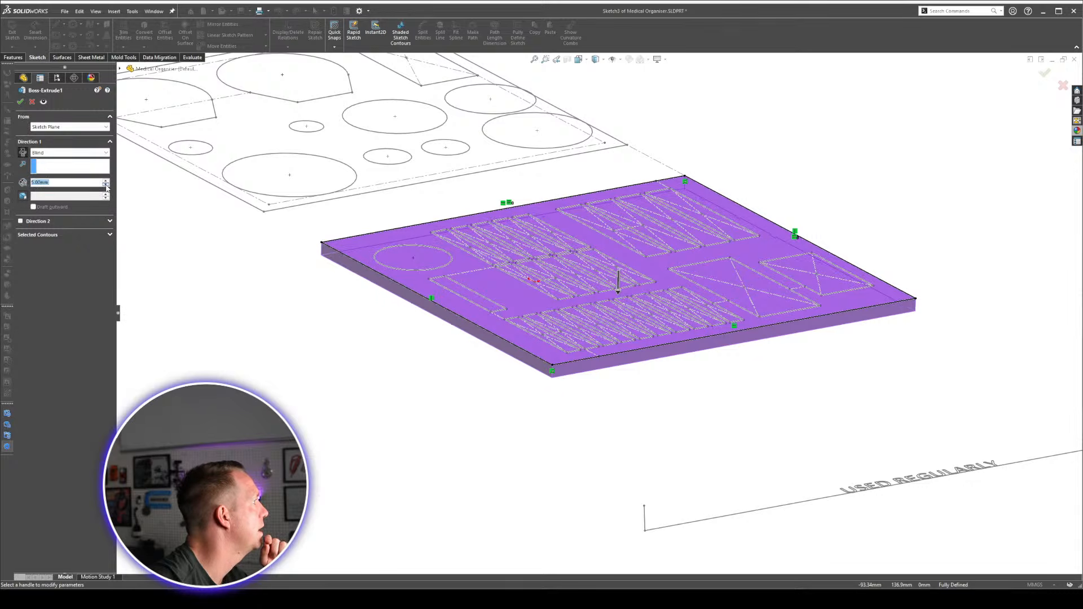
pyautogui.click(21, 102)
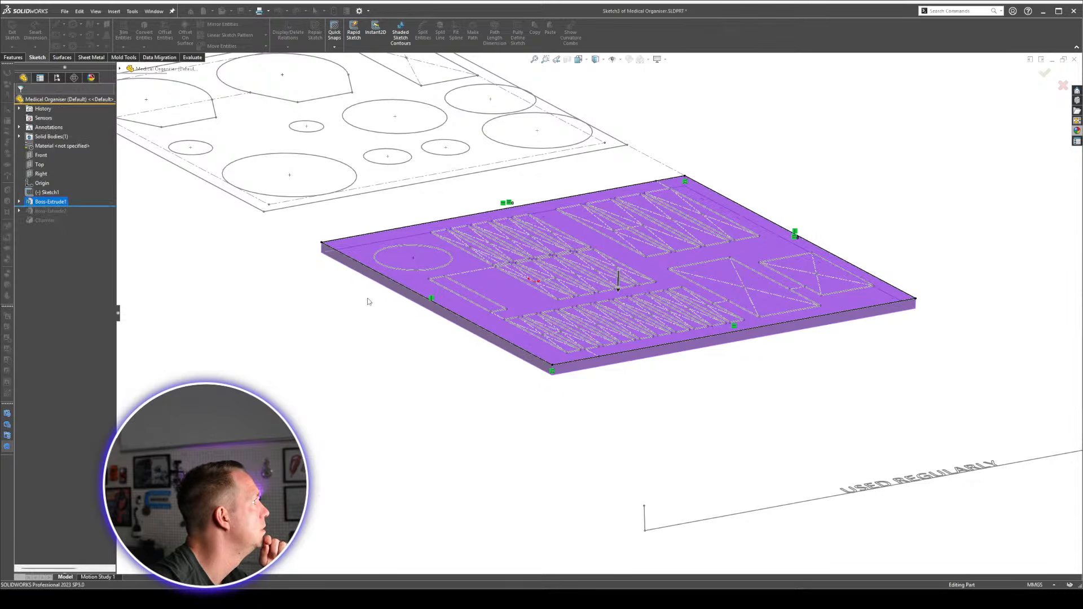
# Roll the model forward to include the inset block and reassign its sketch to the base's upper face.
pyautogui.moveTo(77, 206); pyautogui.dragTo(73, 214)
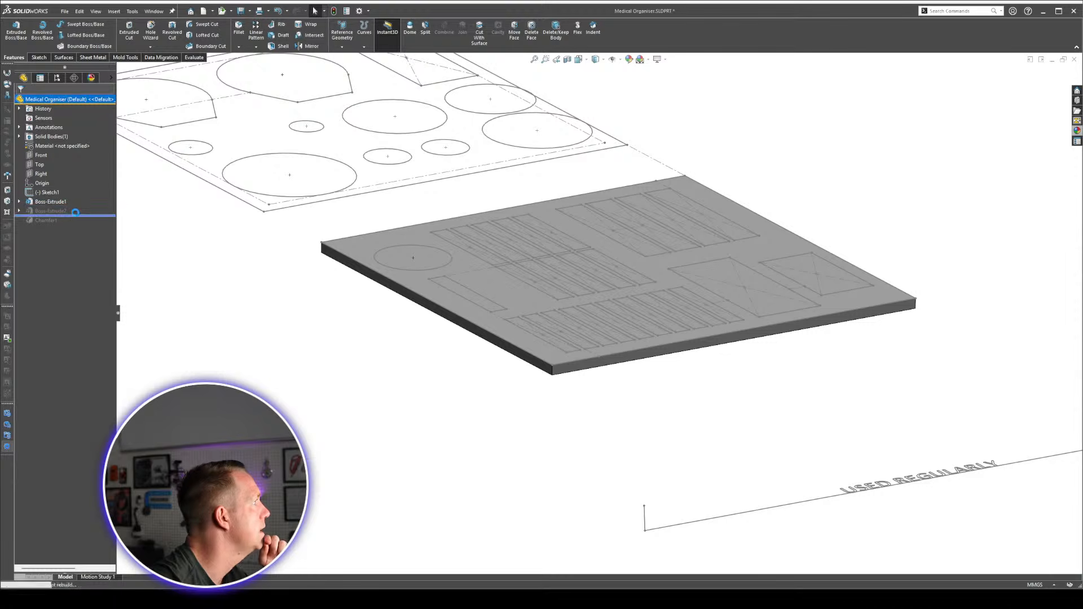
pyautogui.click(18, 211)
pyautogui.click(50, 221)
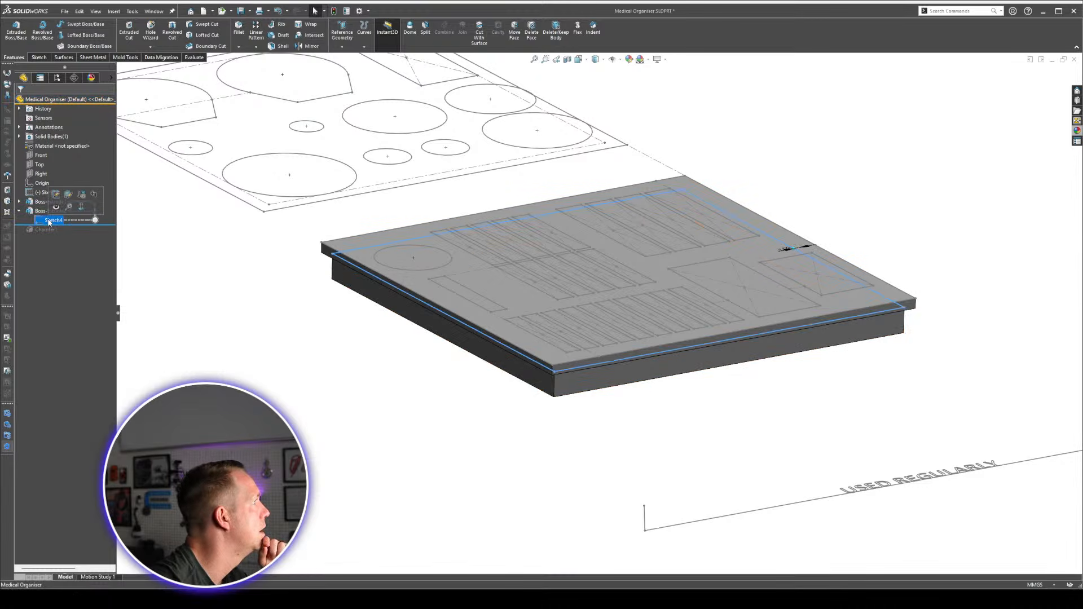
pyautogui.click(68, 195)
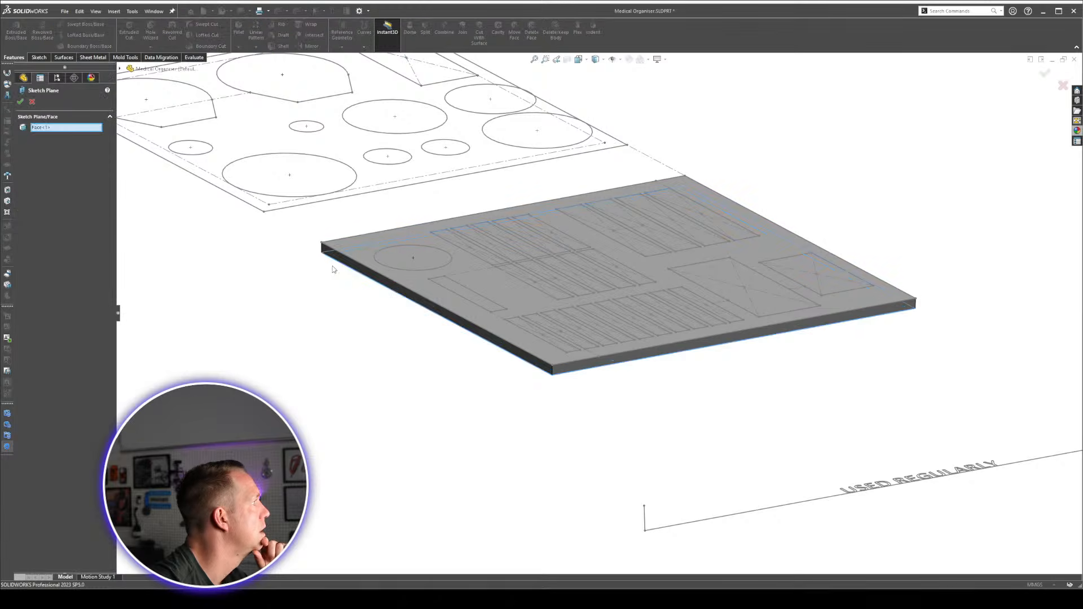
pyautogui.click(21, 102)
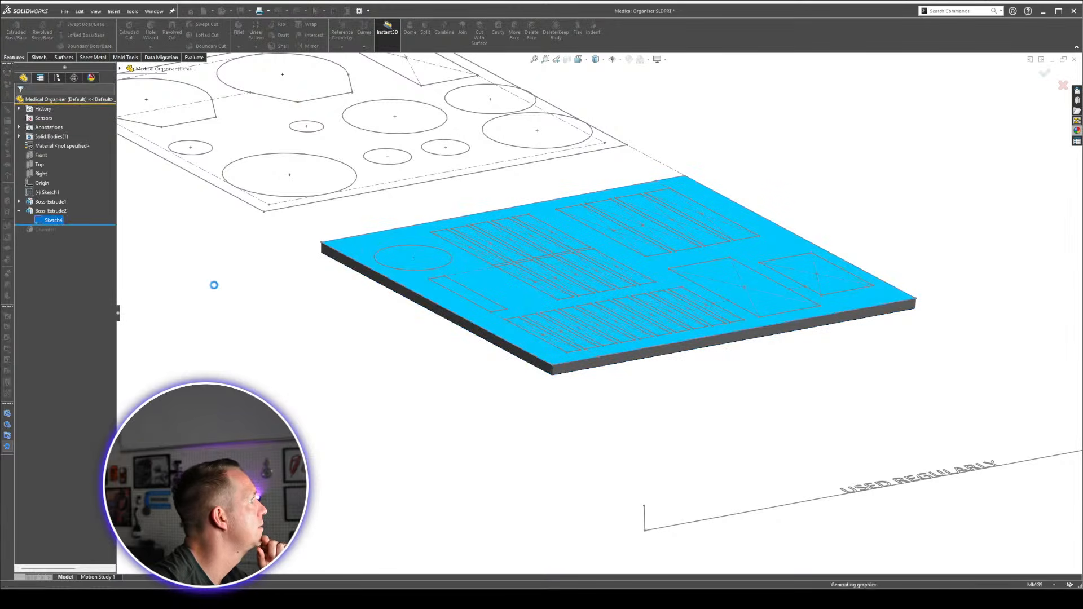
# Reverse the inset block's 10 mm extrusion so it rises above the base.
pyautogui.click(89, 210)
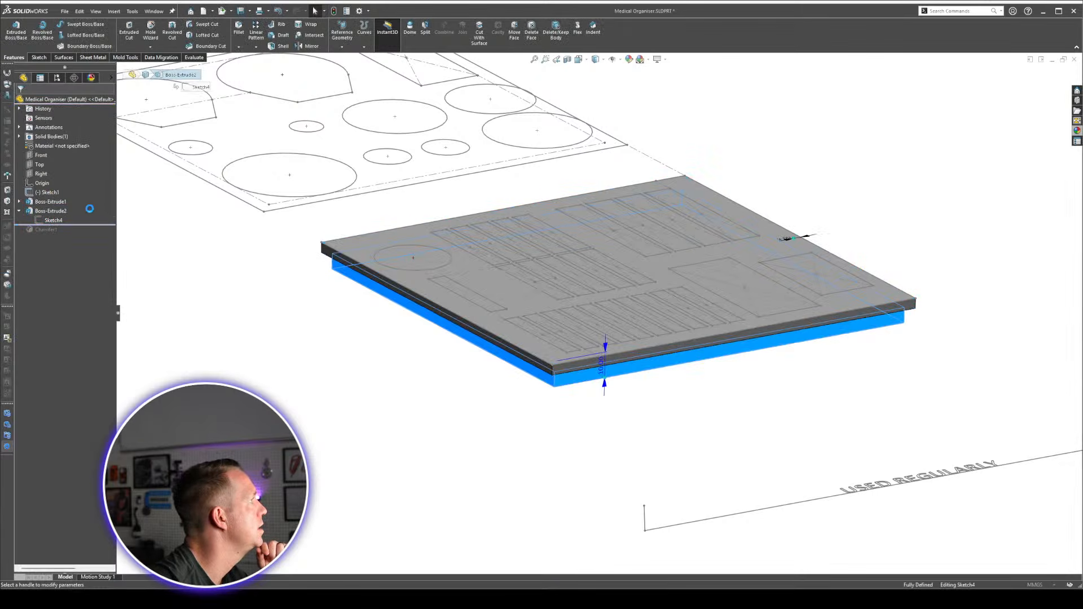
pyautogui.click(25, 154)
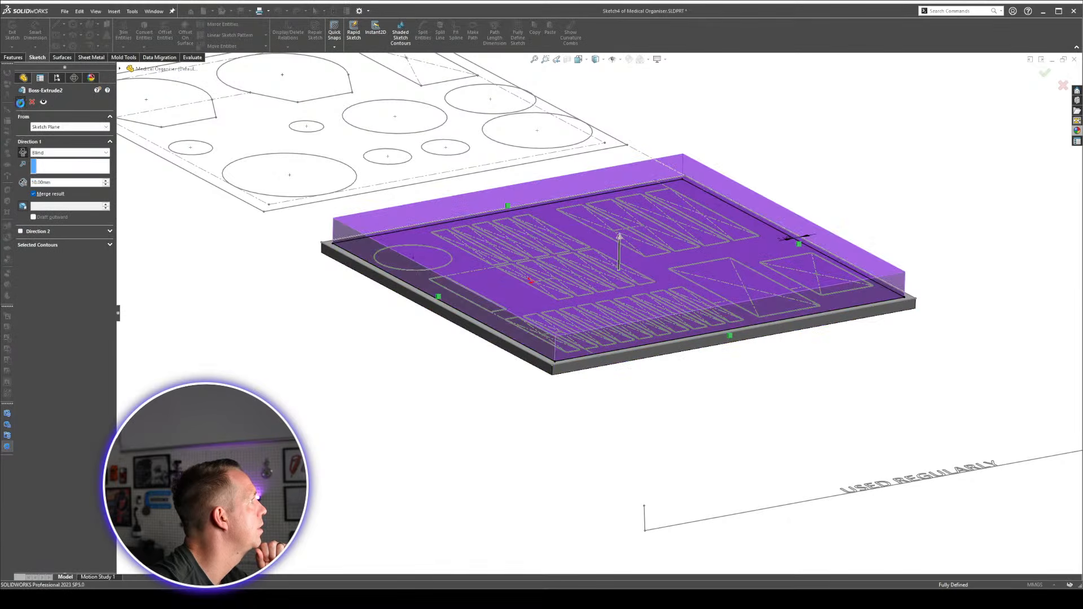
pyautogui.click(21, 102)
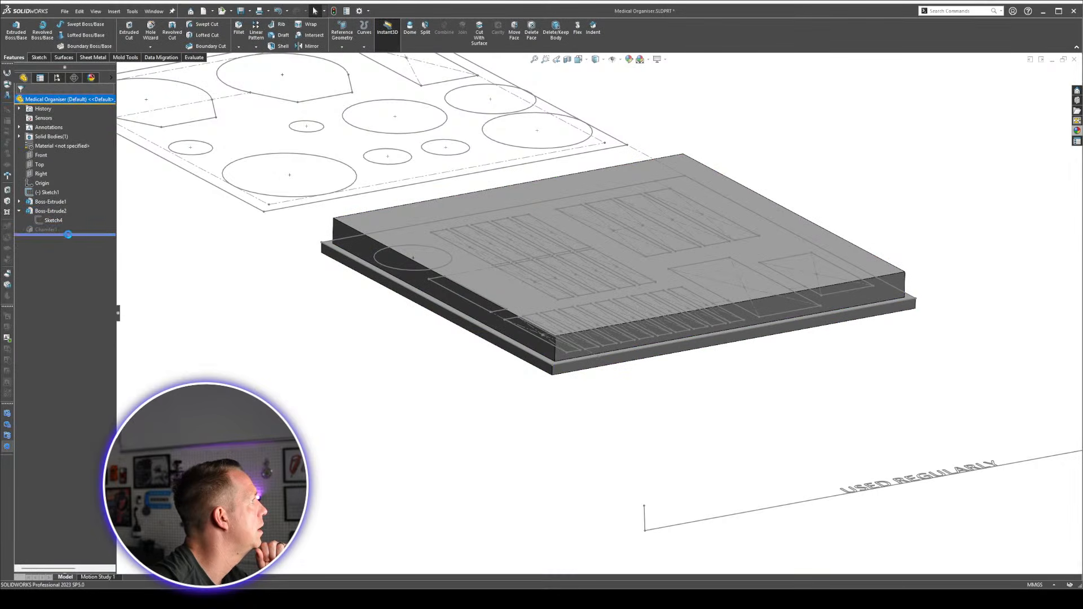
# Restore the chamfer and replace its selection with the base's upper outer edge loop, keeping 3 mm at 45 degrees.
pyautogui.click(46, 230)
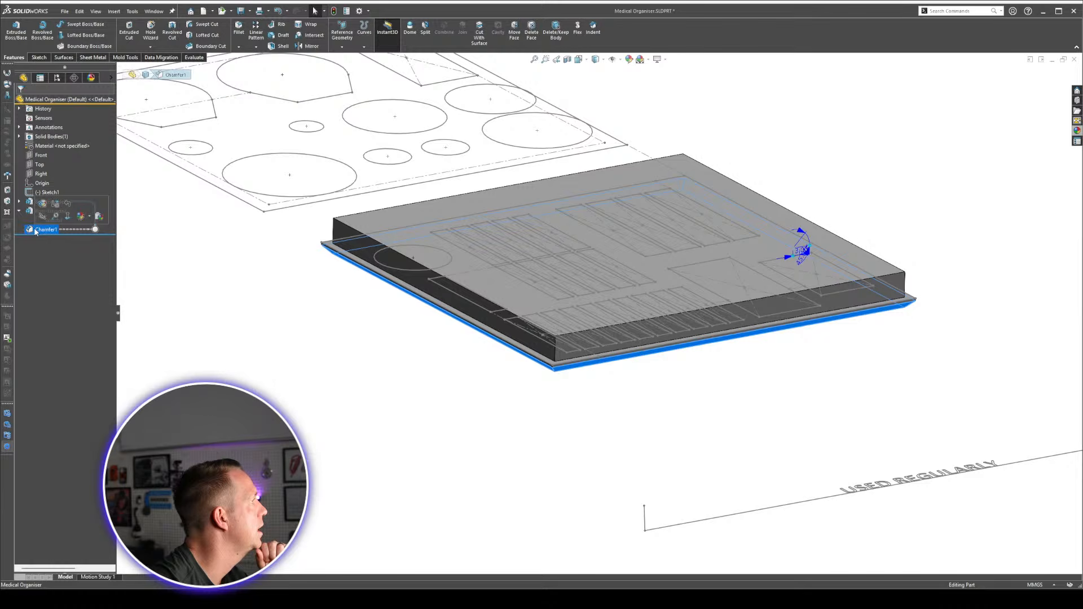
pyautogui.click(42, 205)
pyautogui.rightClick(64, 162)
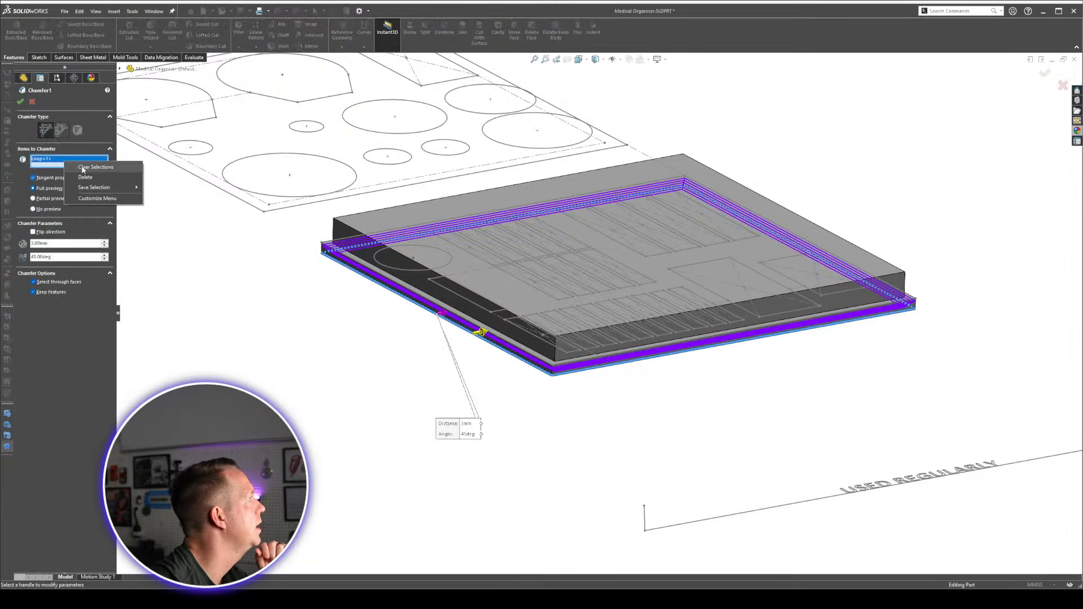
pyautogui.click(84, 168)
pyautogui.rightClick(430, 303)
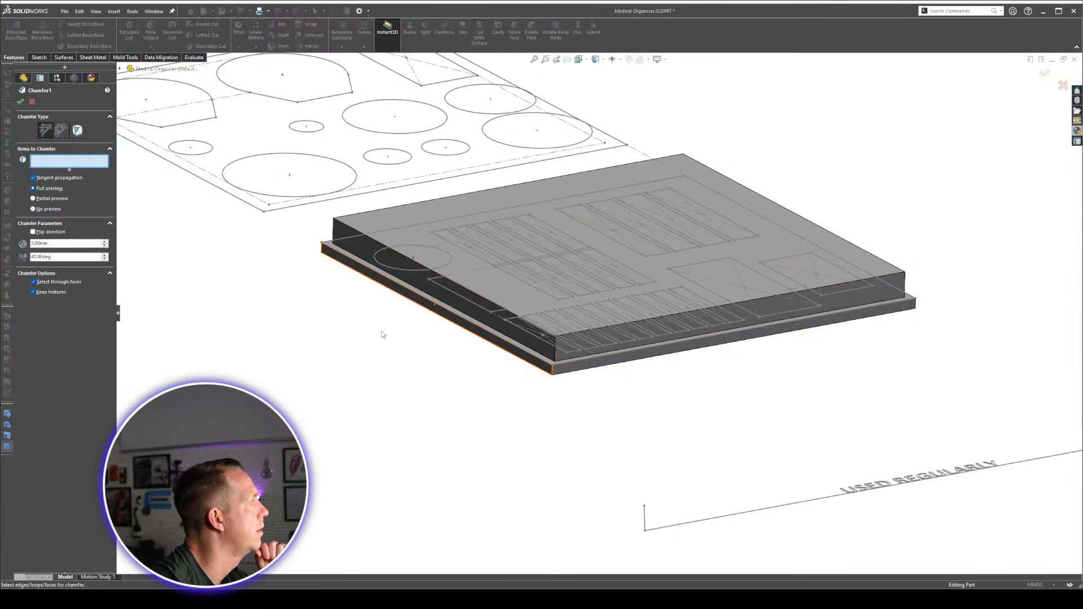
pyautogui.rightClick(442, 312)
pyautogui.click(483, 441)
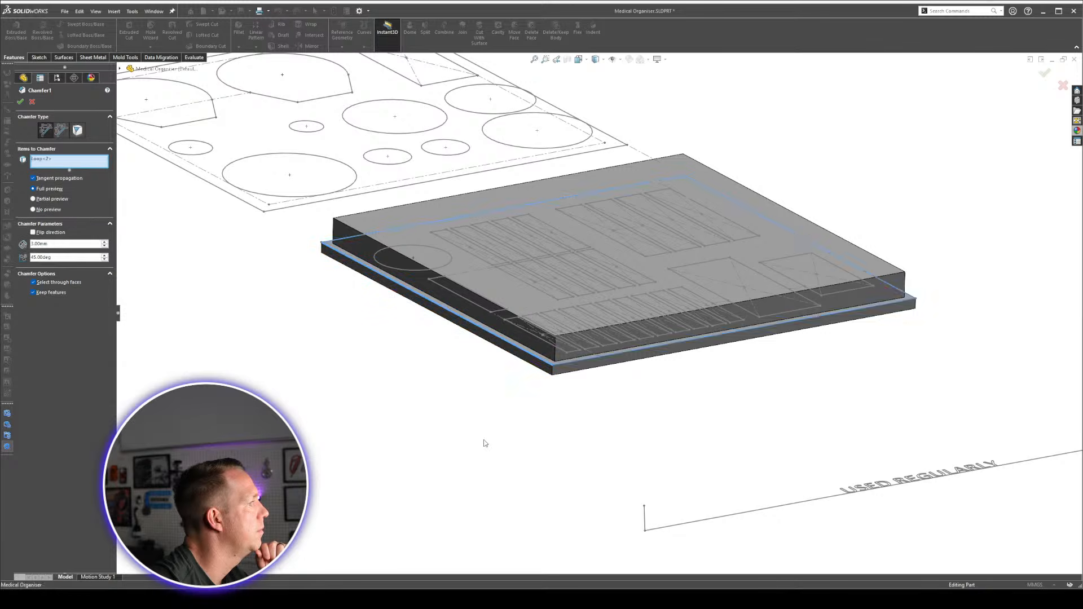
pyautogui.click(20, 101)
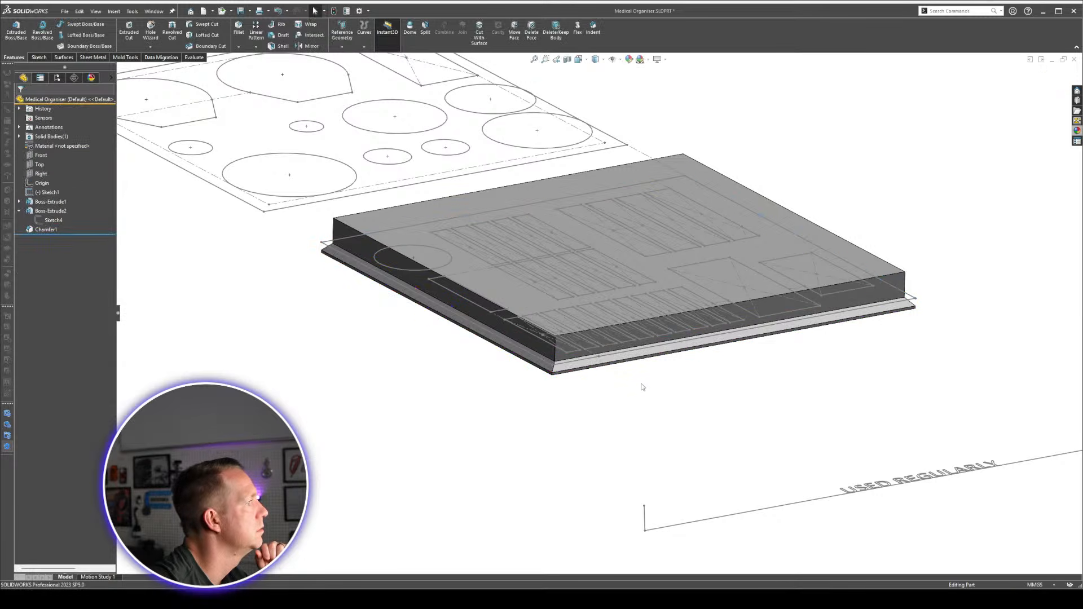
# Start a sketch on the Top plane and convert the layout's 29 mm nasal spray circle into it.
pyautogui.scroll(-2, 621, 368)
pyautogui.scroll(2, 426, 348)
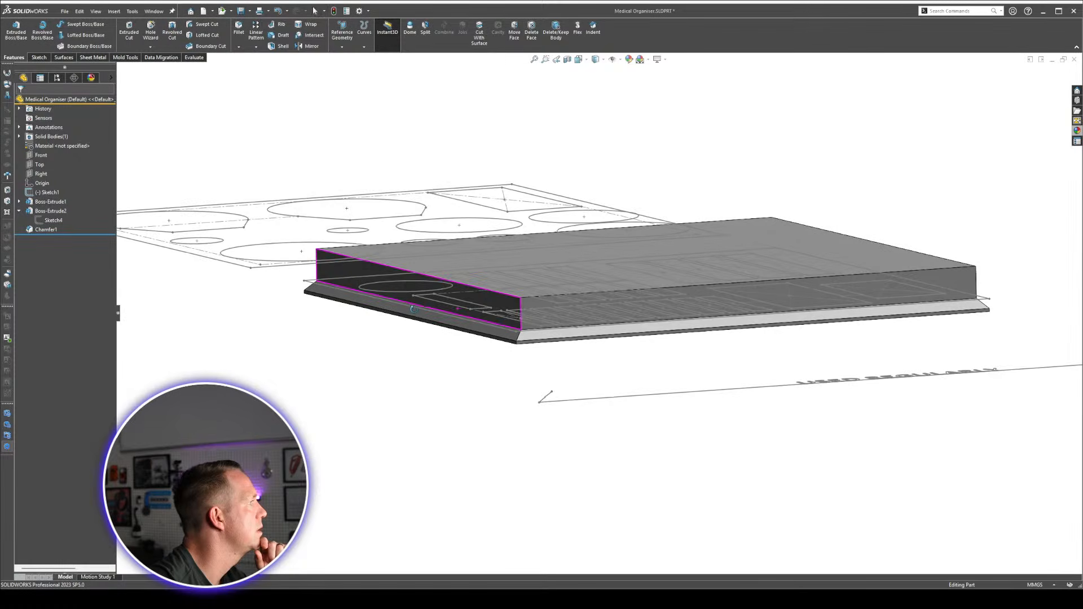
pyautogui.click(485, 332)
pyautogui.moveTo(485, 332); pyautogui.dragTo(531, 367, button='middle')
pyautogui.scroll(3, 539, 229)
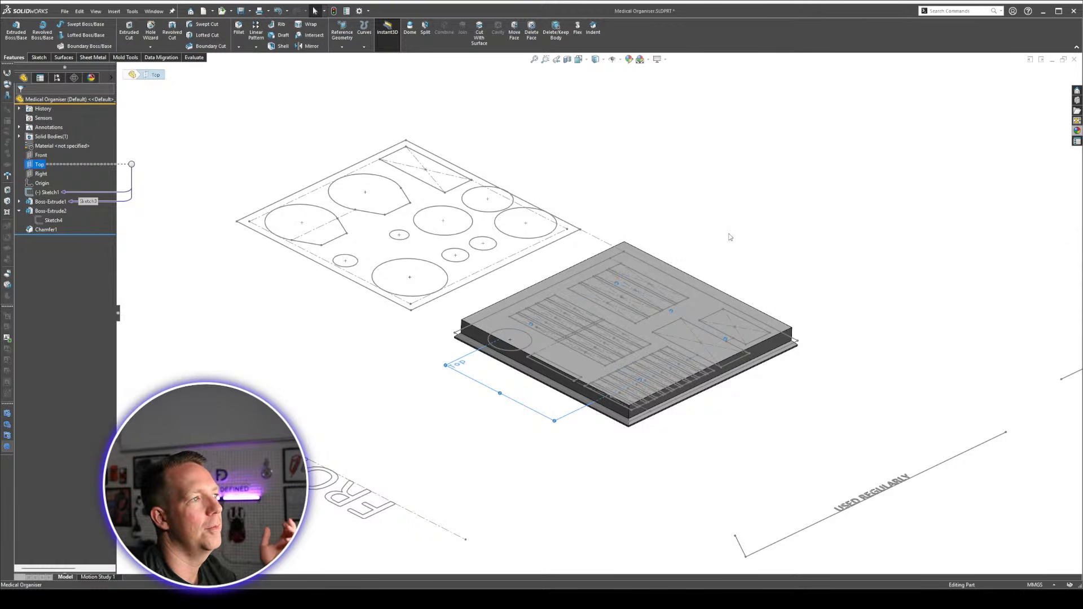
pyautogui.scroll(-1, 673, 339)
pyautogui.press('Escape')
pyautogui.click(39, 165)
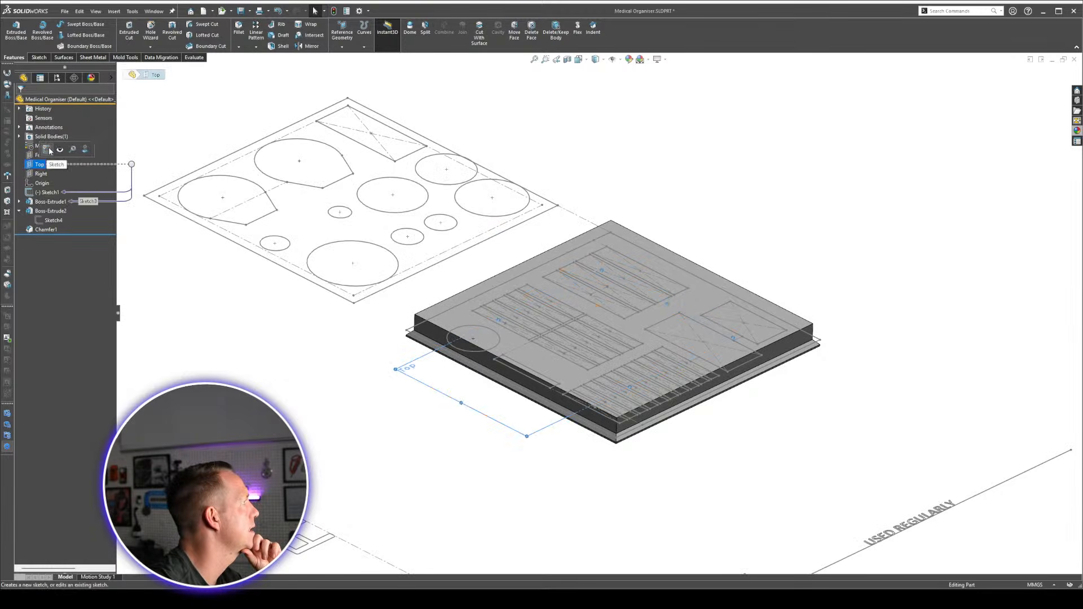
pyautogui.click(48, 149)
pyautogui.click(501, 341)
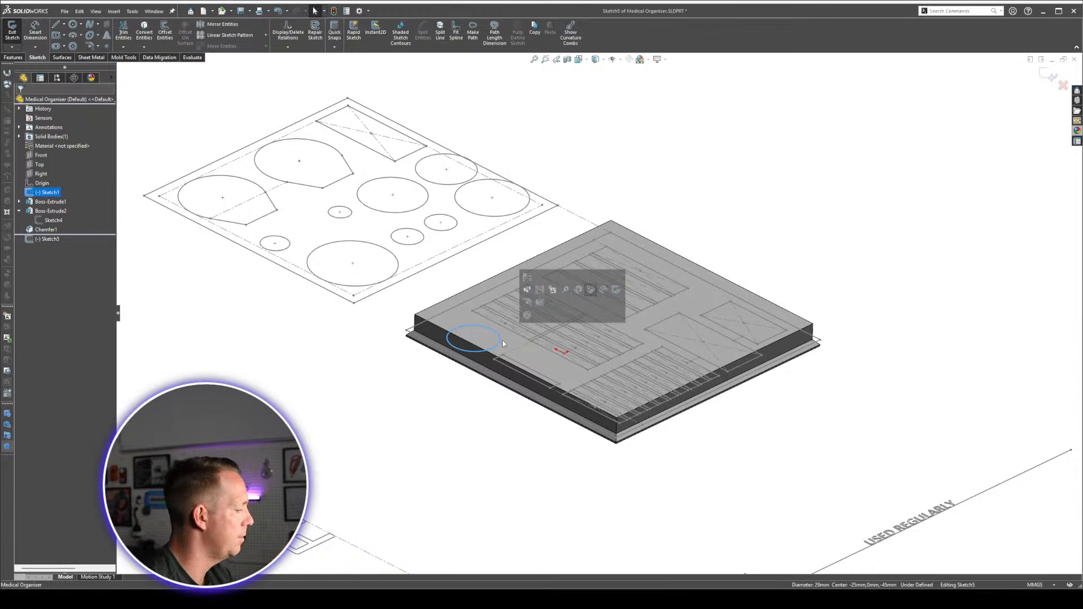
pyautogui.press('c')
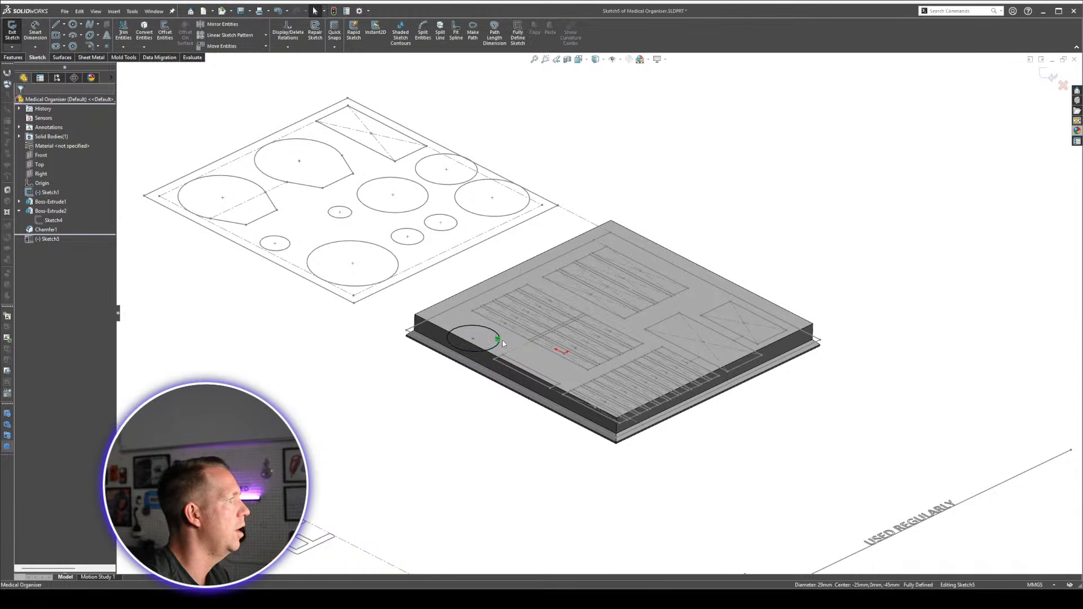
# Cut the converted circle through the inset block with an extruded cut set to Through All.
pyautogui.scroll(-2, 503, 343)
pyautogui.press('e')
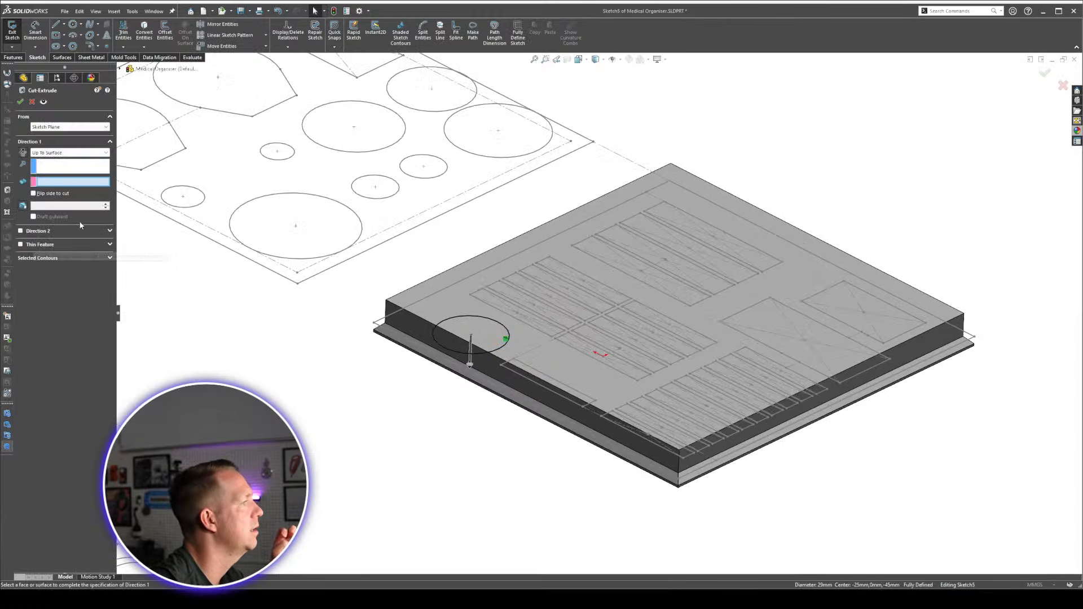
pyautogui.click(70, 152)
pyautogui.click(56, 168)
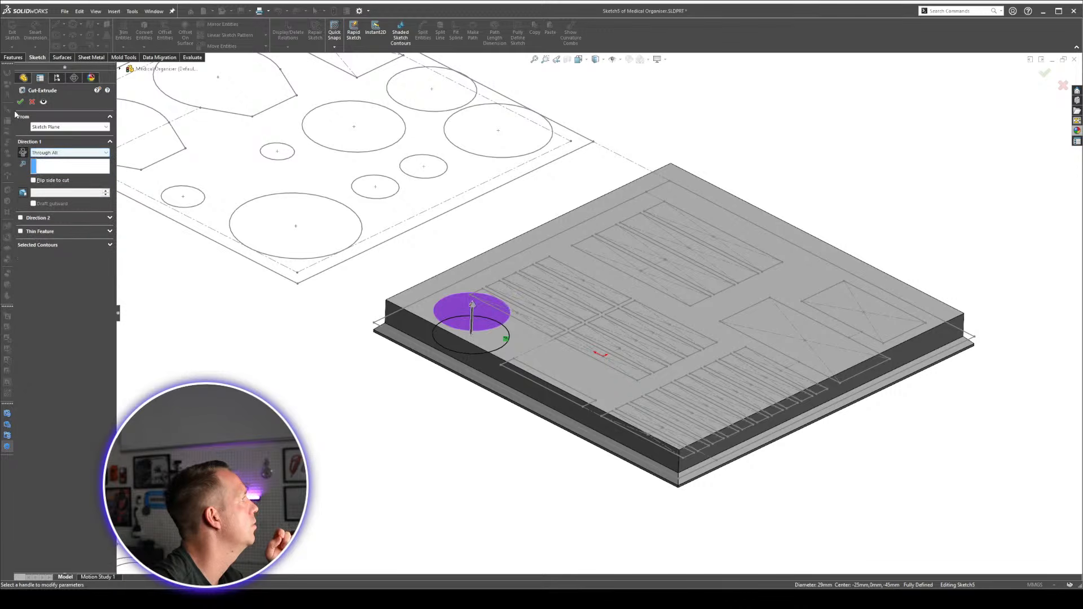
pyautogui.click(20, 102)
# Inspect the circular pocket with the layout sketch hidden, and again with it shown over the tray.
pyautogui.moveTo(463, 316)
pyautogui.mouseDown(button='middle')
pyautogui.moveTo(507, 308)
pyautogui.moveTo(547, 491)
pyautogui.moveTo(646, 293)
pyautogui.moveTo(591, 330)
pyautogui.moveTo(633, 453)
pyautogui.mouseUp(button='middle')
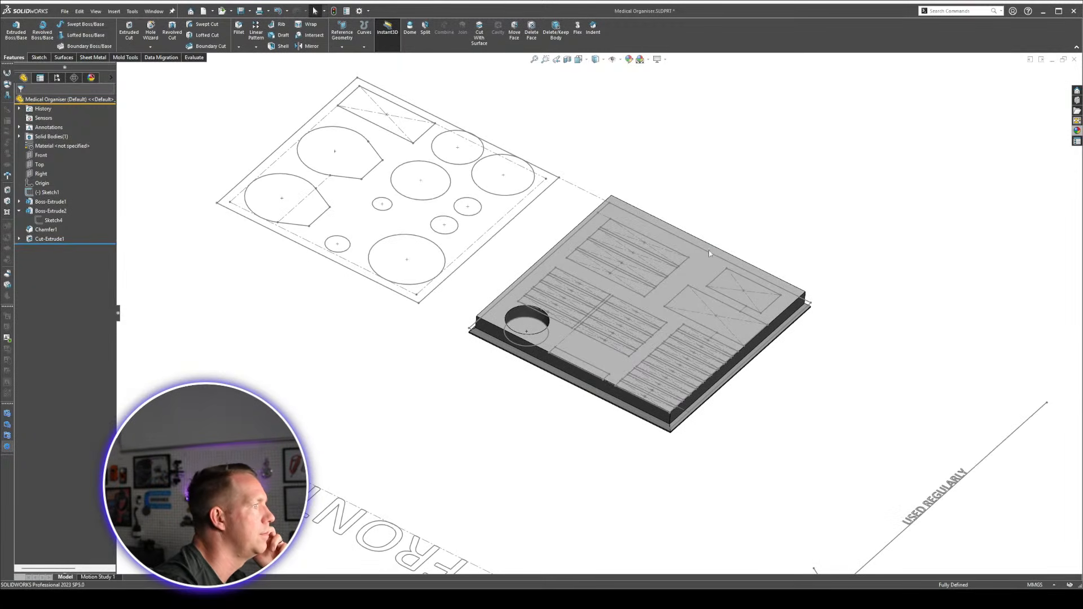
pyautogui.scroll(-2, 710, 254)
pyautogui.click(612, 60)
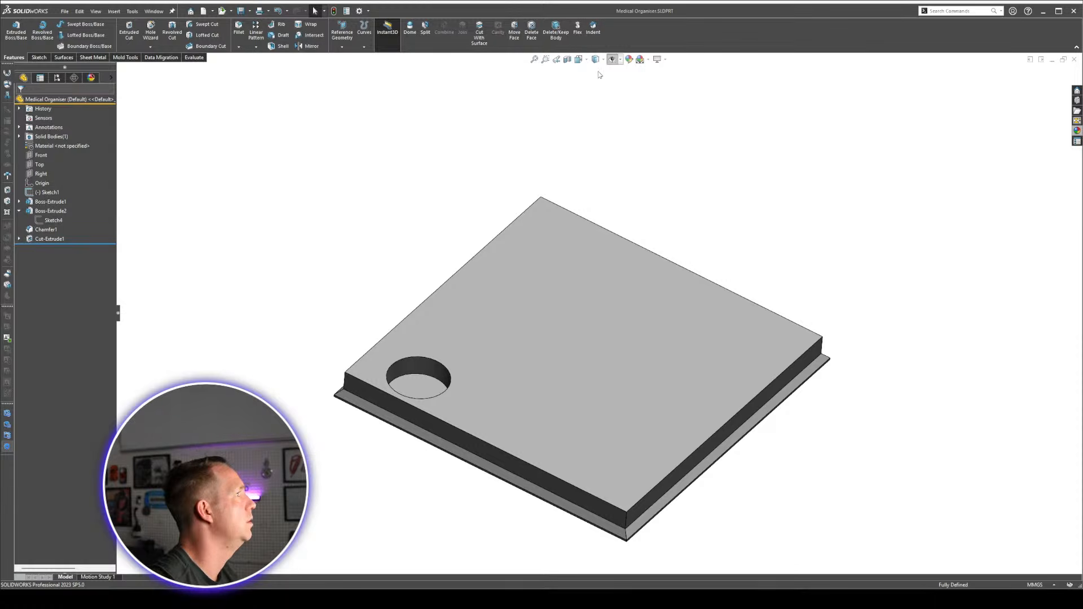
pyautogui.click(612, 59)
pyautogui.moveTo(734, 293)
pyautogui.mouseDown(button='middle')
pyautogui.moveTo(622, 201)
pyautogui.moveTo(408, 325)
pyautogui.mouseUp(button='middle')
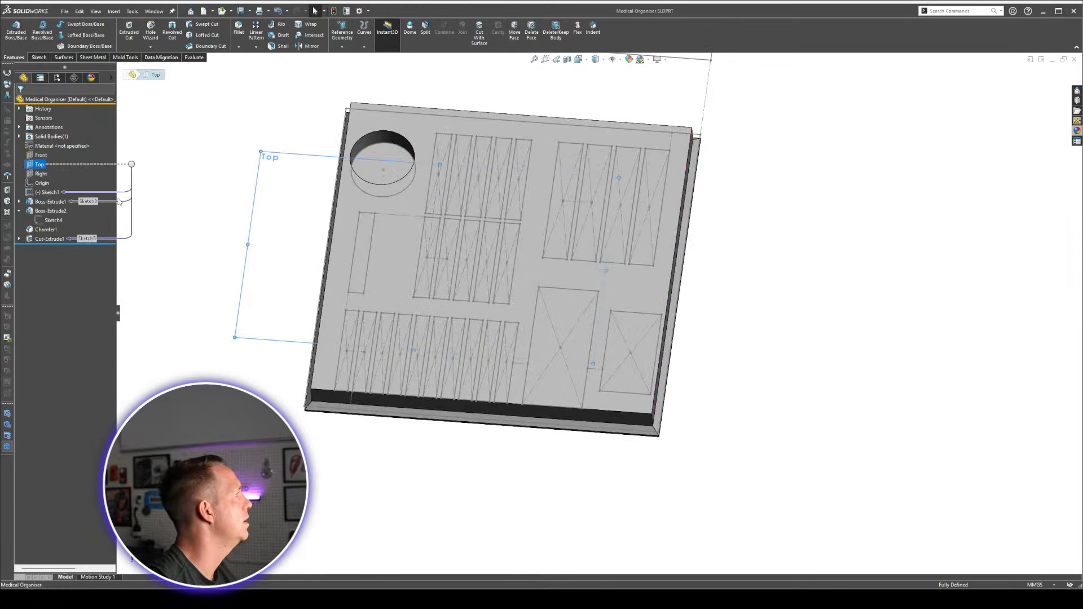
pyautogui.moveTo(431, 266); pyautogui.dragTo(413, 348, button='middle')
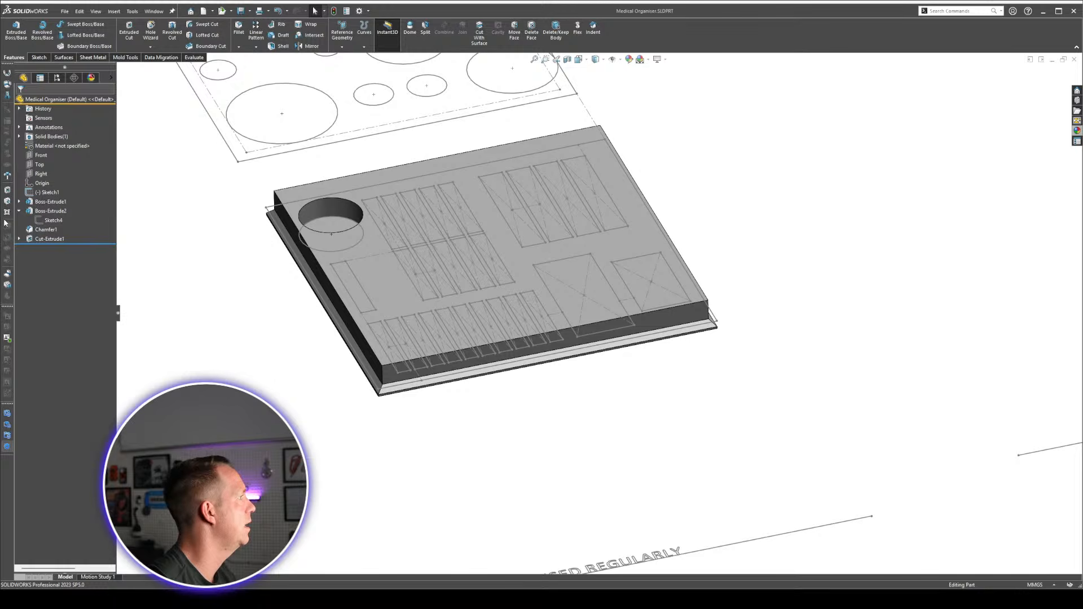
# Start a sketch on the Top plane and convert the entire layout sketch into it.
pyautogui.click(40, 164)
pyautogui.click(44, 152)
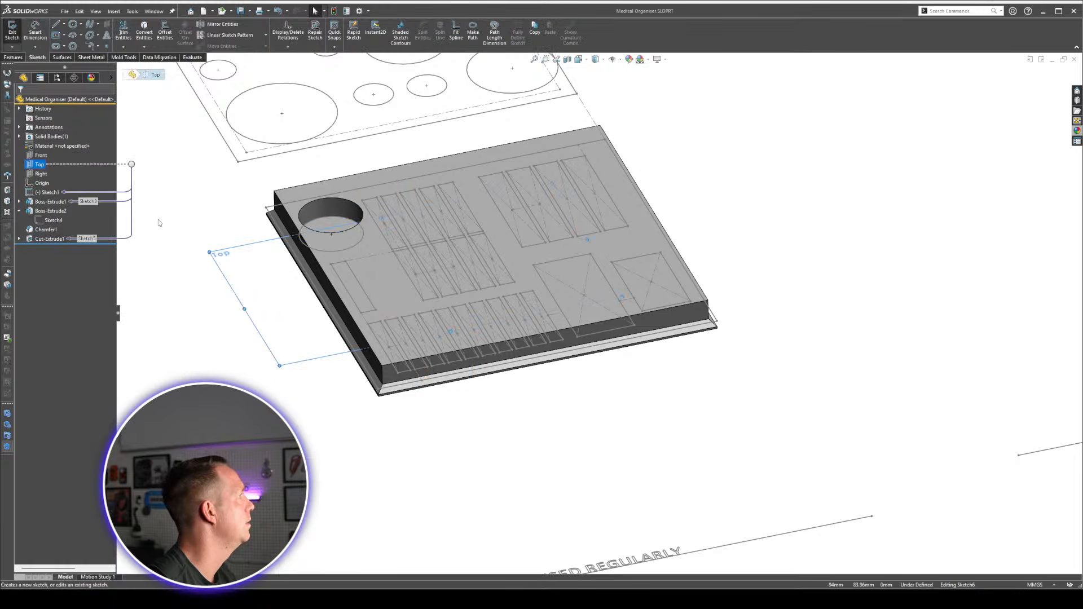
pyautogui.click(52, 194)
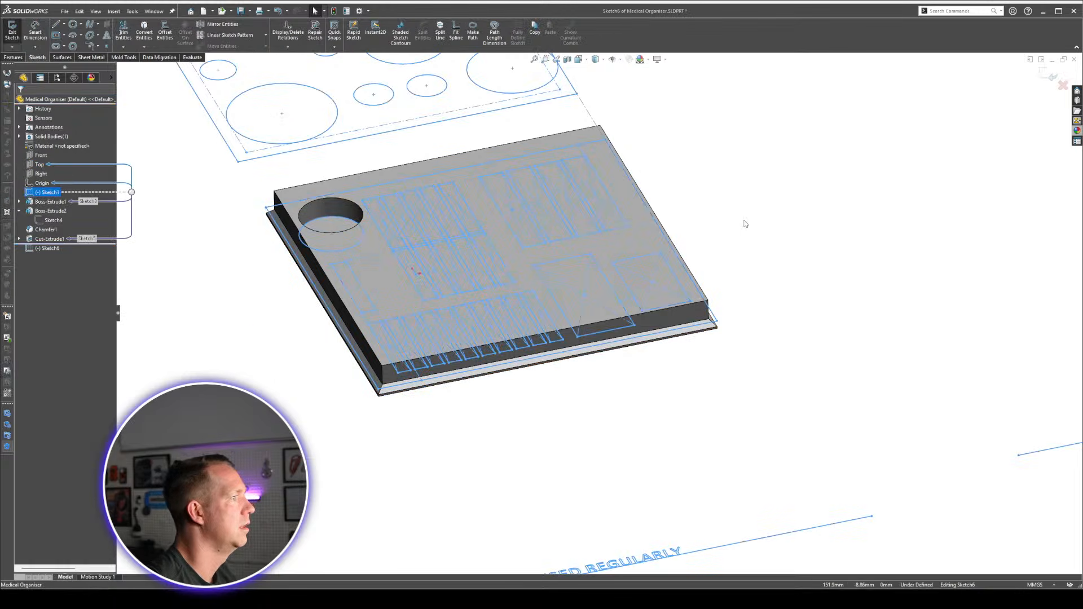
pyautogui.press('c')
pyautogui.scroll(3, 600, 314)
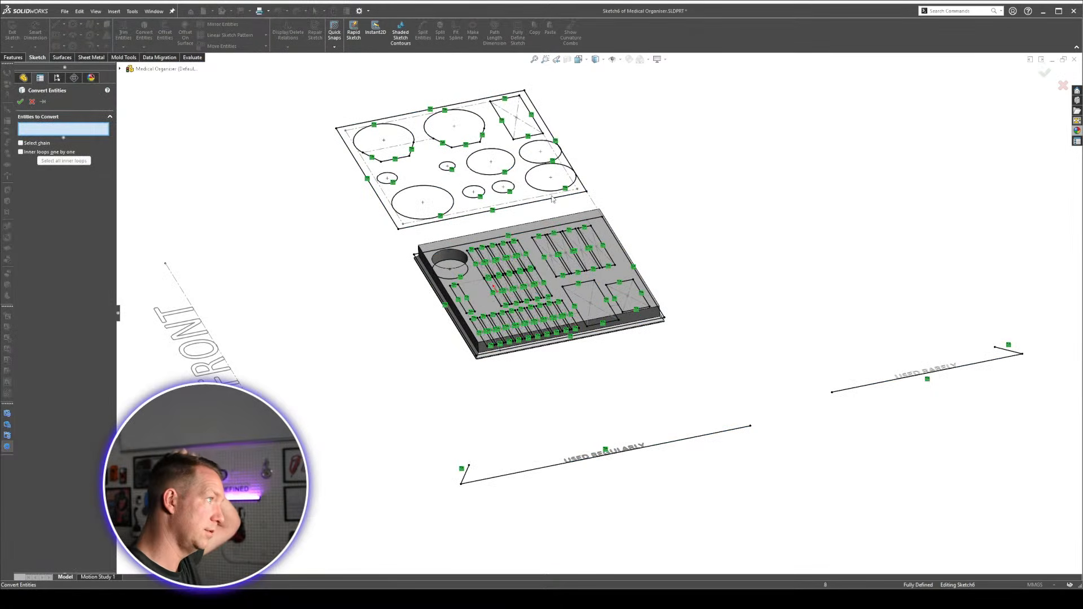
pyautogui.press('Escape')
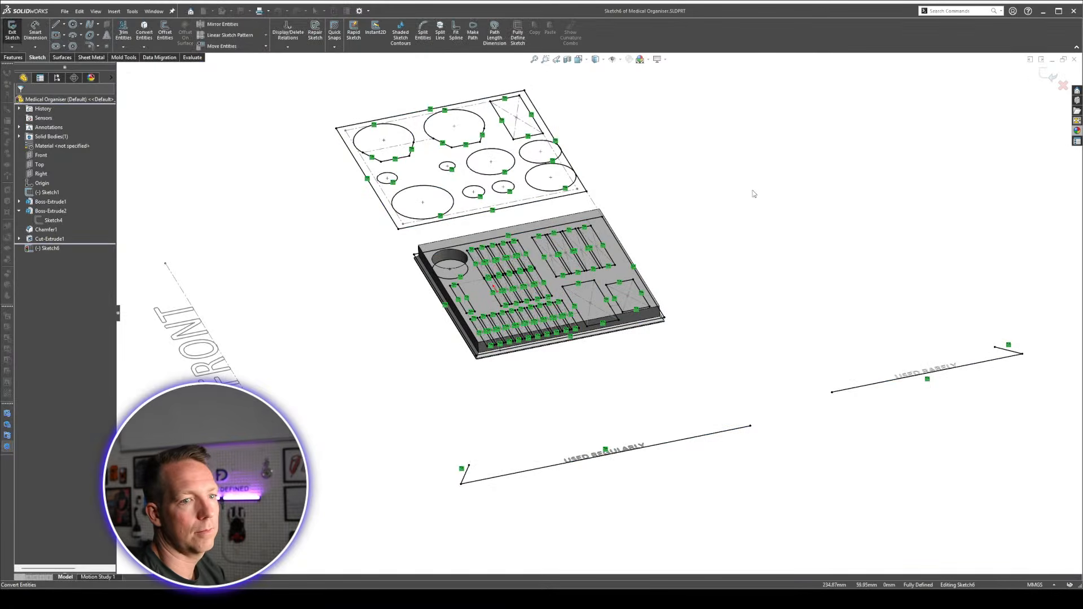
# Delete the converted outline and pocket shapes of the other tray behind the solid, using a top-down view.
pyautogui.press('space')
pyautogui.press('Escape')
pyautogui.hotkey('ctrl', '5')
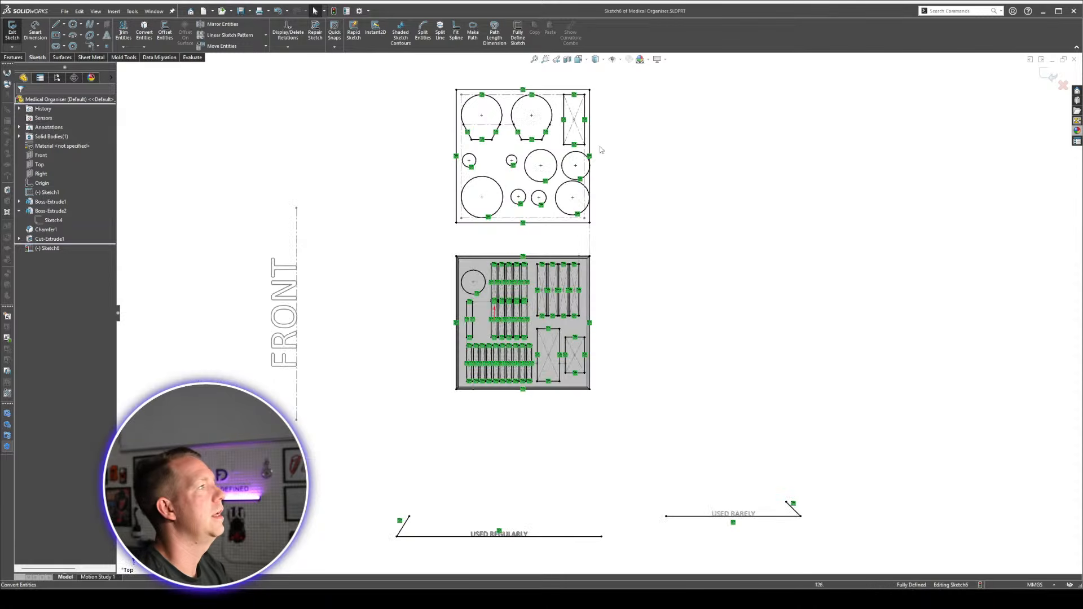
pyautogui.moveTo(422, 81); pyautogui.dragTo(649, 238)
pyautogui.scroll(-4, 548, 327)
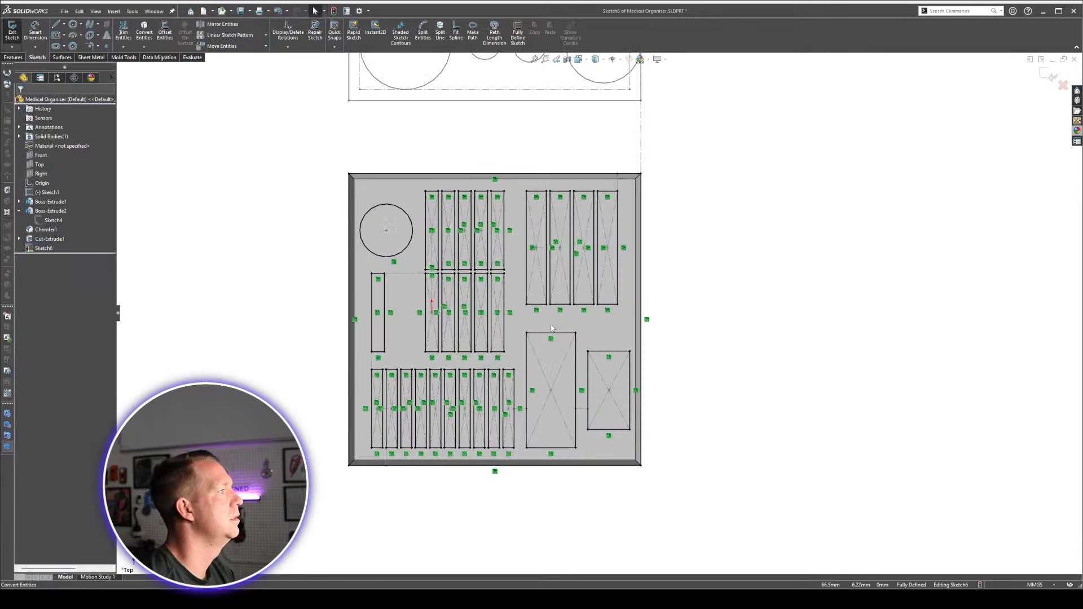
# Delete the converted nasal spray circle and the second tray's outer outline from the sketch.
pyautogui.moveTo(329, 202); pyautogui.dragTo(411, 264)
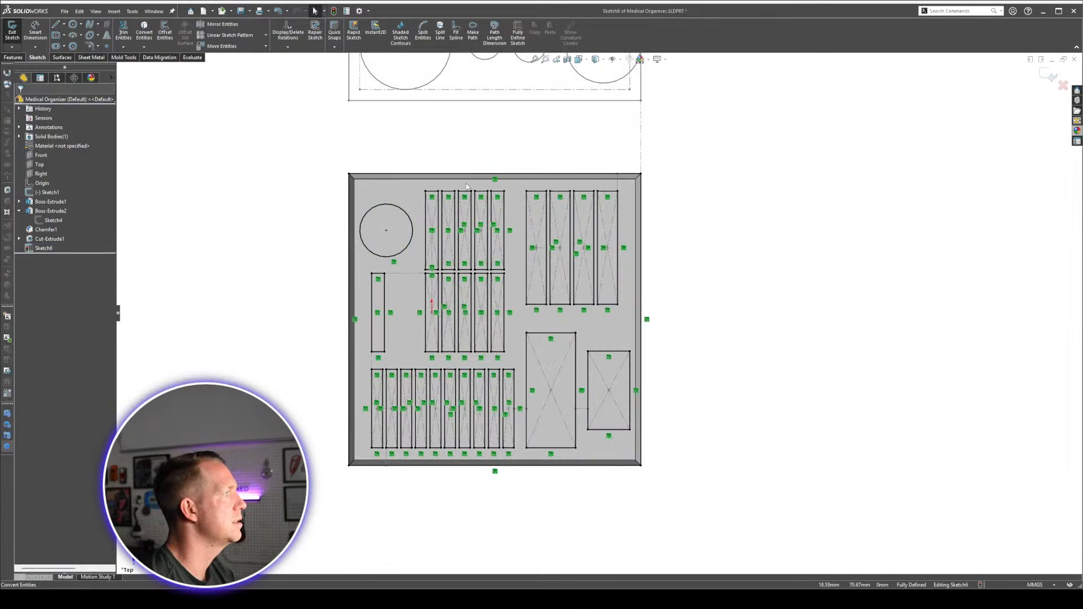
pyautogui.moveTo(337, 201); pyautogui.dragTo(423, 273)
pyautogui.rightClick(412, 175)
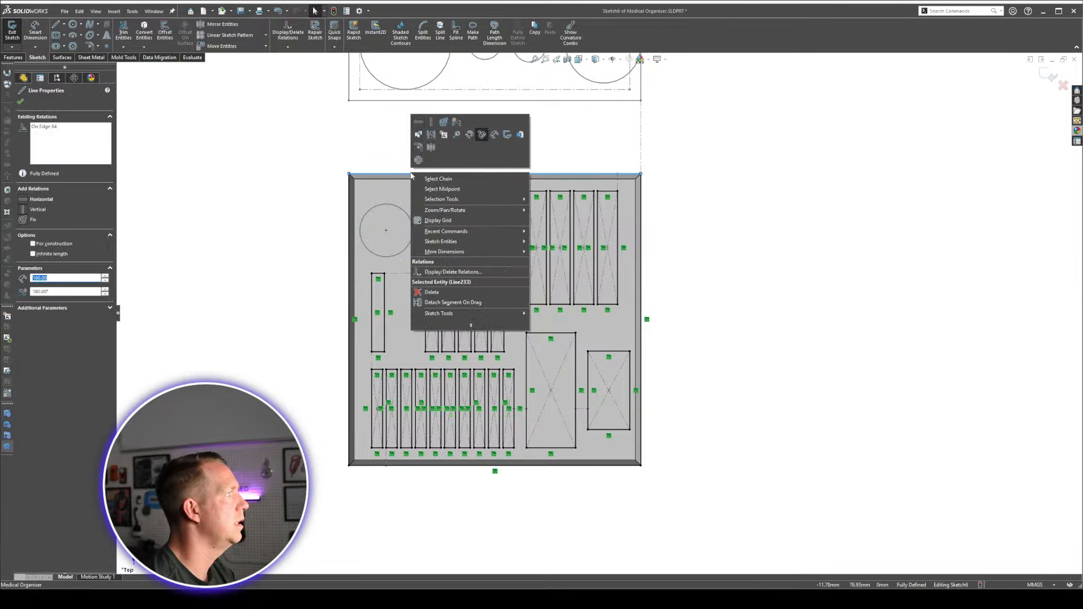
pyautogui.click(449, 180)
pyautogui.press('Escape')
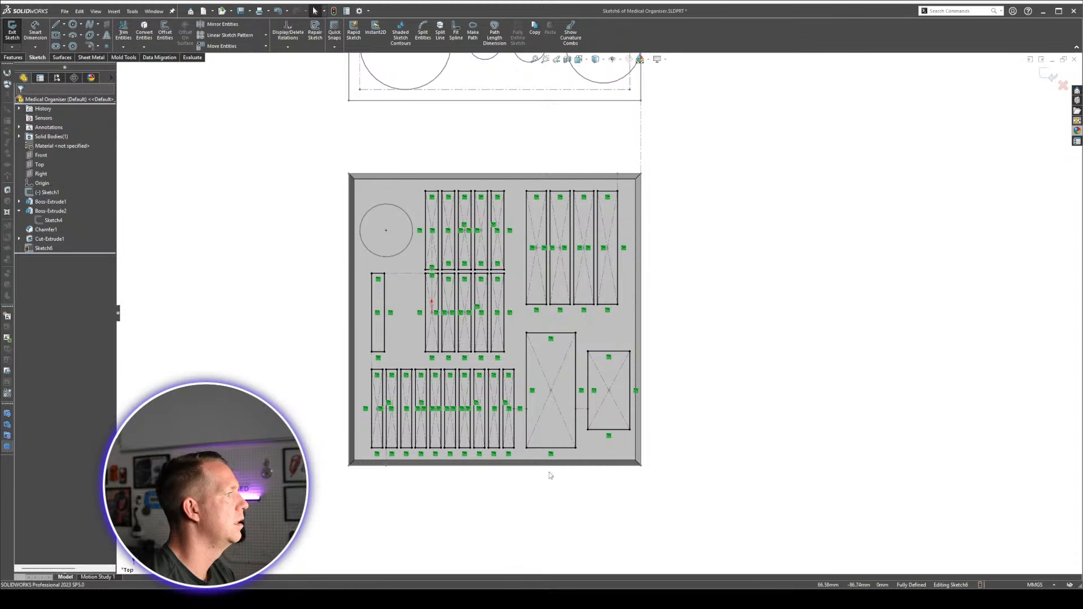
pyautogui.moveTo(551, 475); pyautogui.dragTo(509, 299, button='middle')
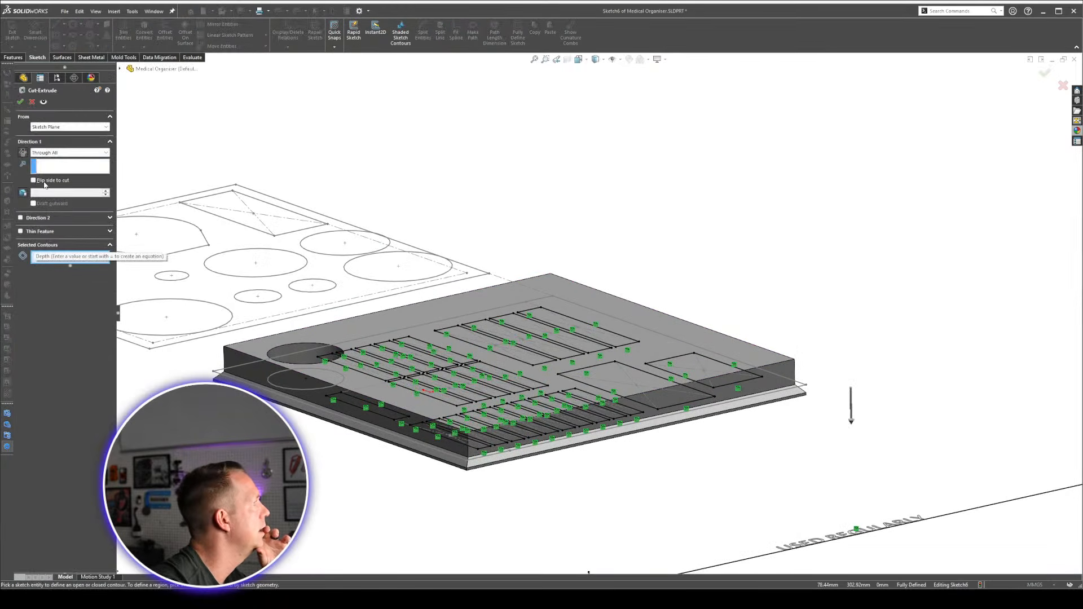
pyautogui.scroll(3, 591, 340)
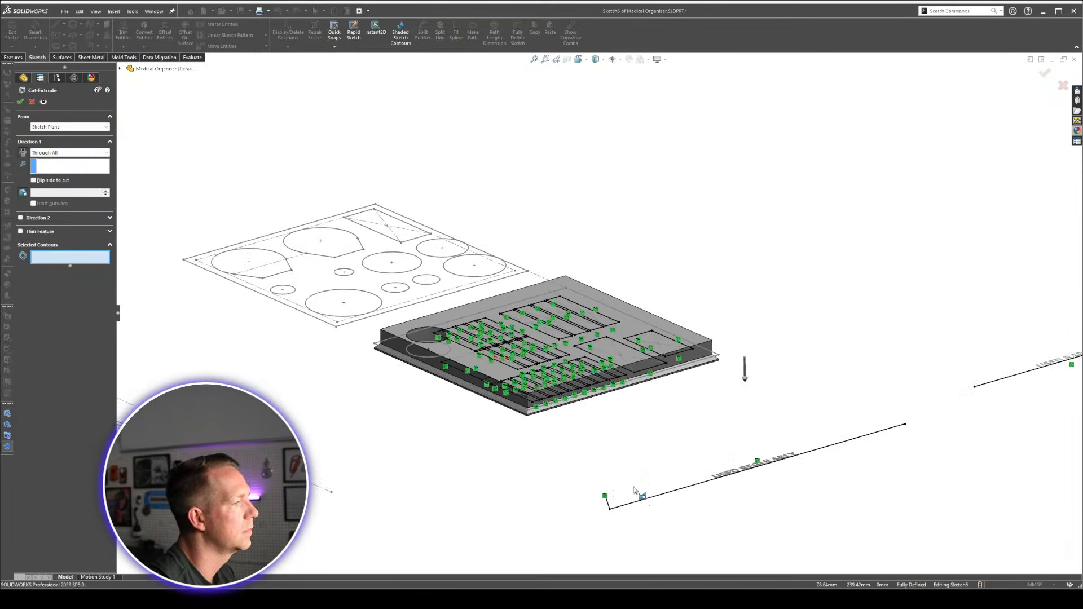
pyautogui.press('Escape')
# Delete the converted annotation lines beside the USED RARELY and USED REGULARLY labels from the sketch.
pyautogui.scroll(3, 663, 465)
pyautogui.moveTo(961, 417); pyautogui.dragTo(761, 270)
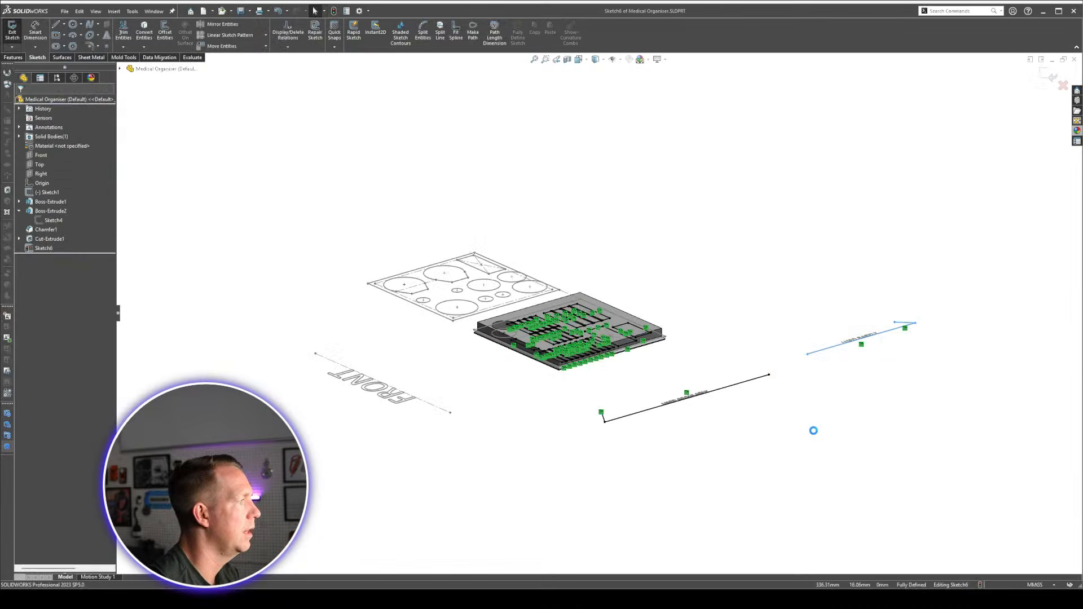
pyautogui.moveTo(873, 495); pyautogui.dragTo(580, 387)
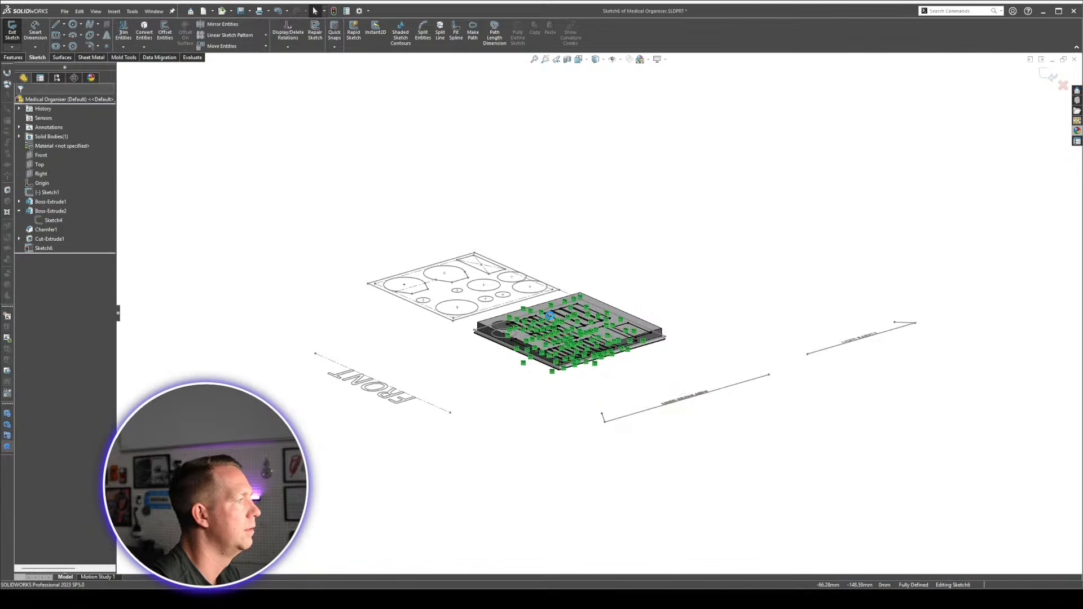
# Cut all the converted rectangular pockets through the inset block with an extruded cut set to Through All.
pyautogui.scroll(-5, 551, 319)
pyautogui.scroll(-2, 551, 319)
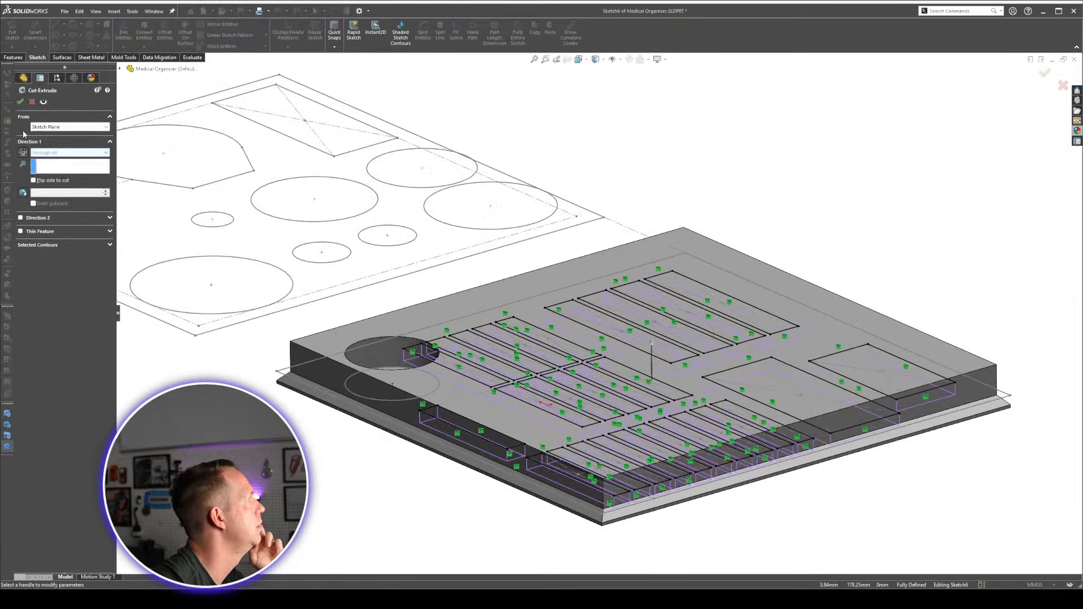
pyautogui.click(21, 102)
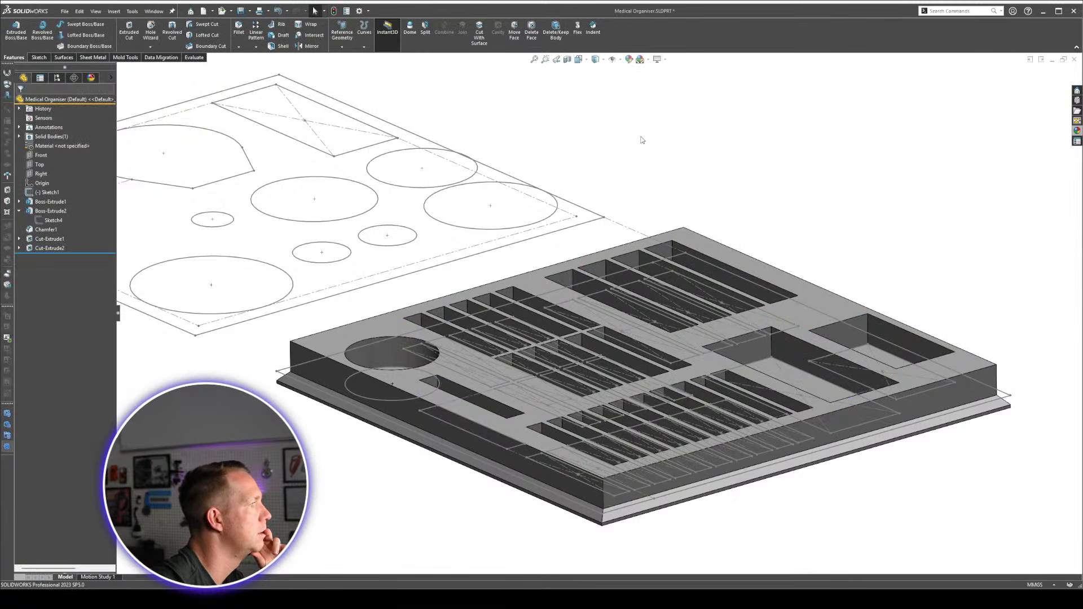
# Hide the layout sketch, inspect the finished pockets and save the part.
pyautogui.click(612, 59)
pyautogui.scroll(4, 780, 401)
pyautogui.moveTo(781, 402)
pyautogui.mouseDown(button='middle')
pyautogui.moveTo(841, 501)
pyautogui.moveTo(790, 403)
pyautogui.mouseUp(button='middle')
pyautogui.scroll(-3, 650, 370)
pyautogui.moveTo(585, 320); pyautogui.dragTo(573, 375, button='middle')
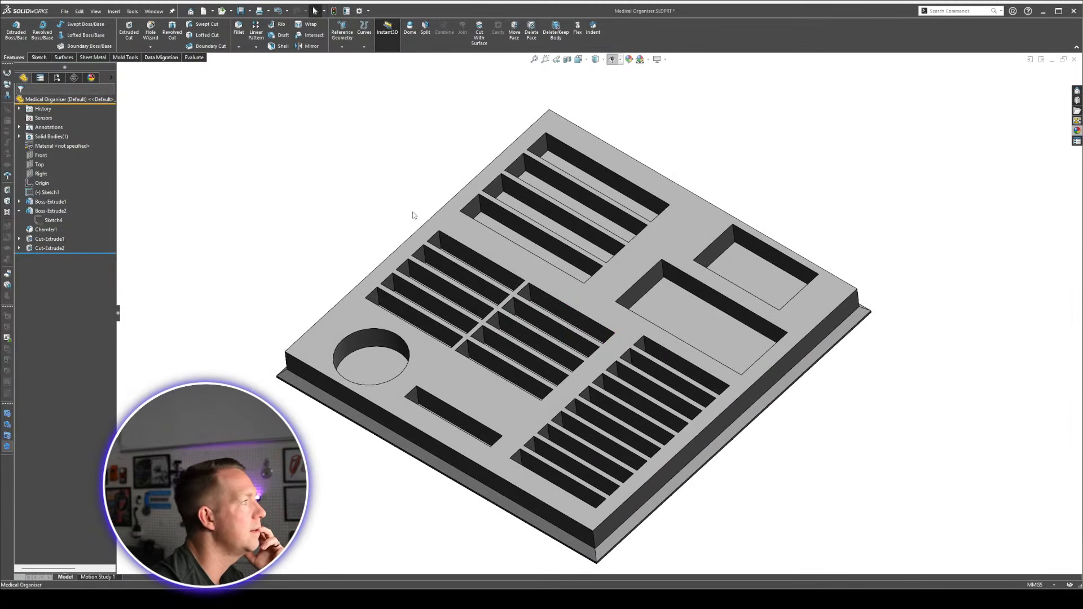
pyautogui.click(242, 10)
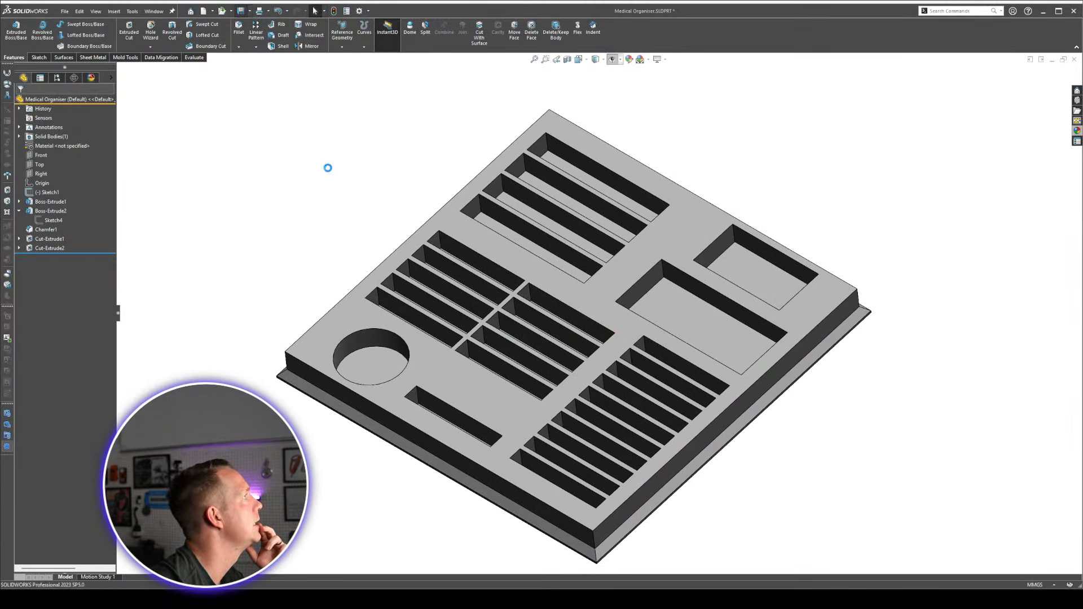
# Try to shell the tray at 0.2 mm thickness, removing the inset block's top face and four side faces.
pyautogui.click(280, 46)
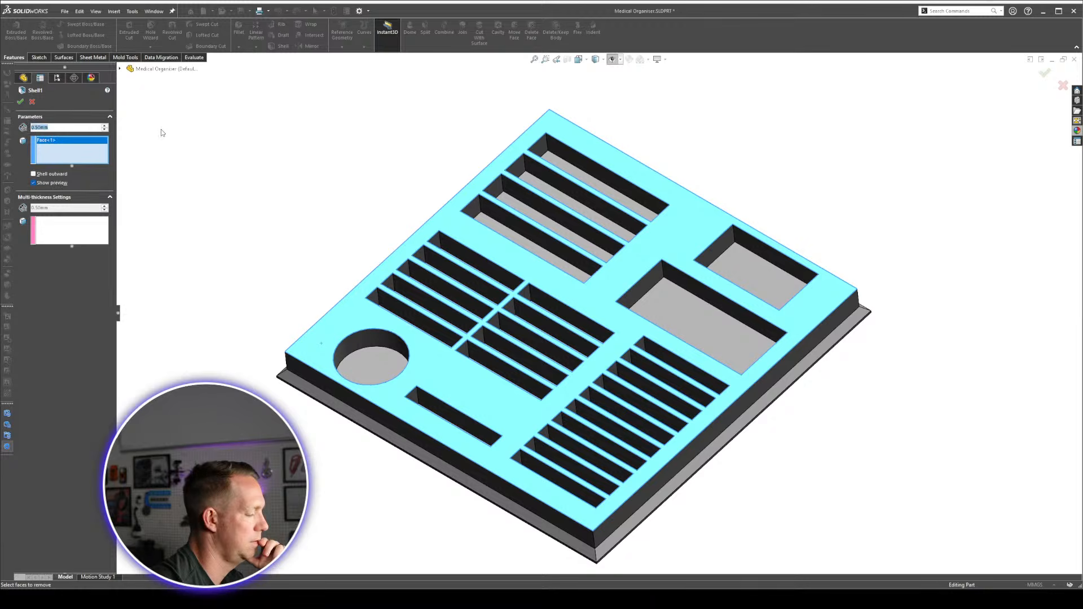
pyautogui.write('2')
pyautogui.press('Return')
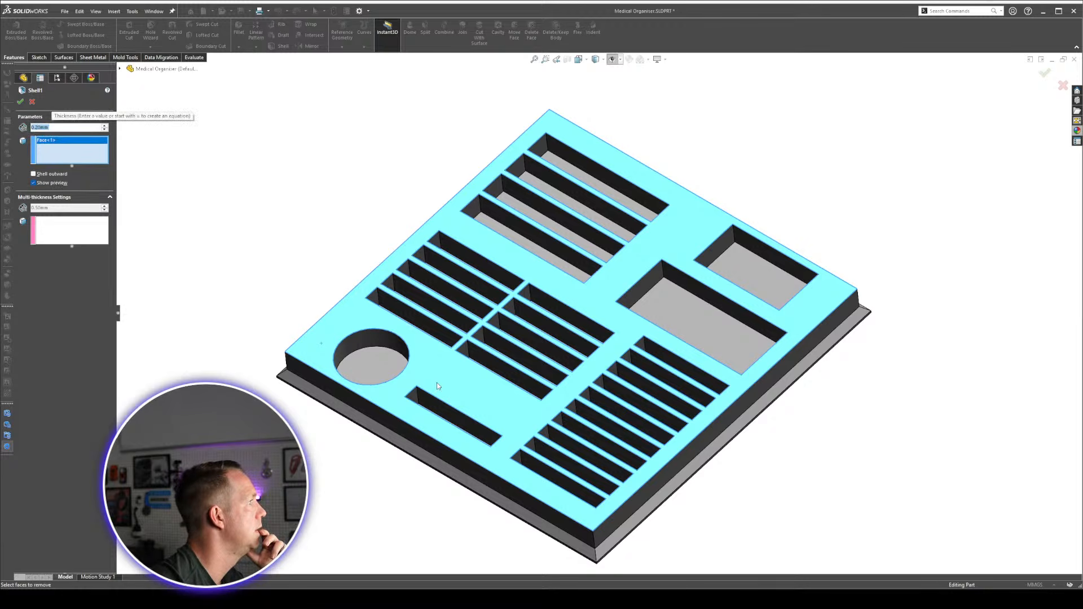
pyautogui.moveTo(437, 386); pyautogui.dragTo(448, 363, button='middle')
pyautogui.click(632, 451)
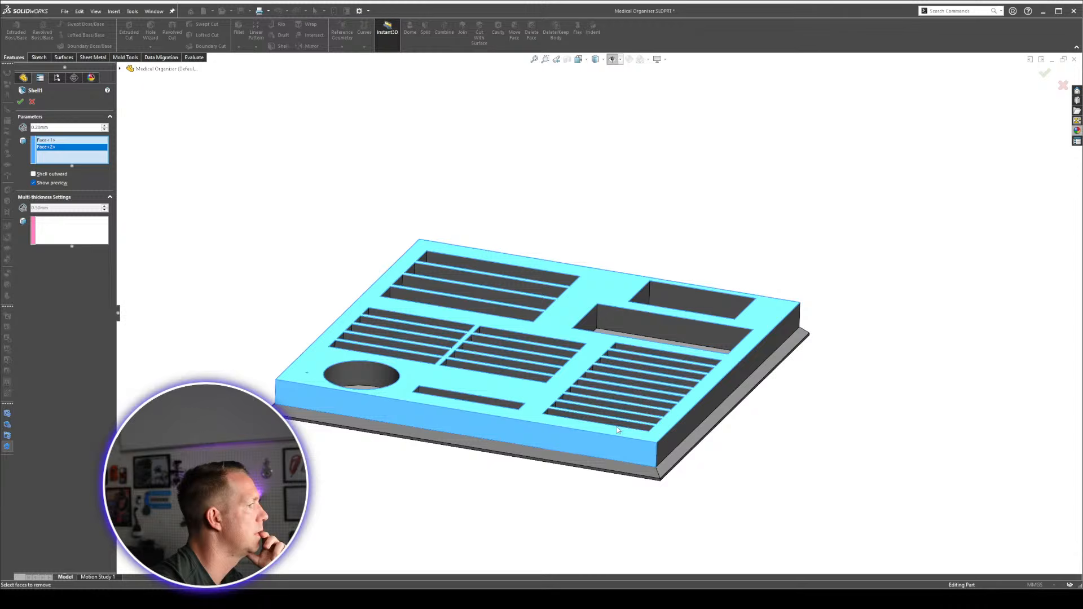
pyautogui.click(670, 445)
pyautogui.moveTo(671, 446); pyautogui.dragTo(348, 410, button='middle')
pyautogui.click(292, 416)
pyautogui.scroll(-3, 355, 404)
pyautogui.click(356, 362)
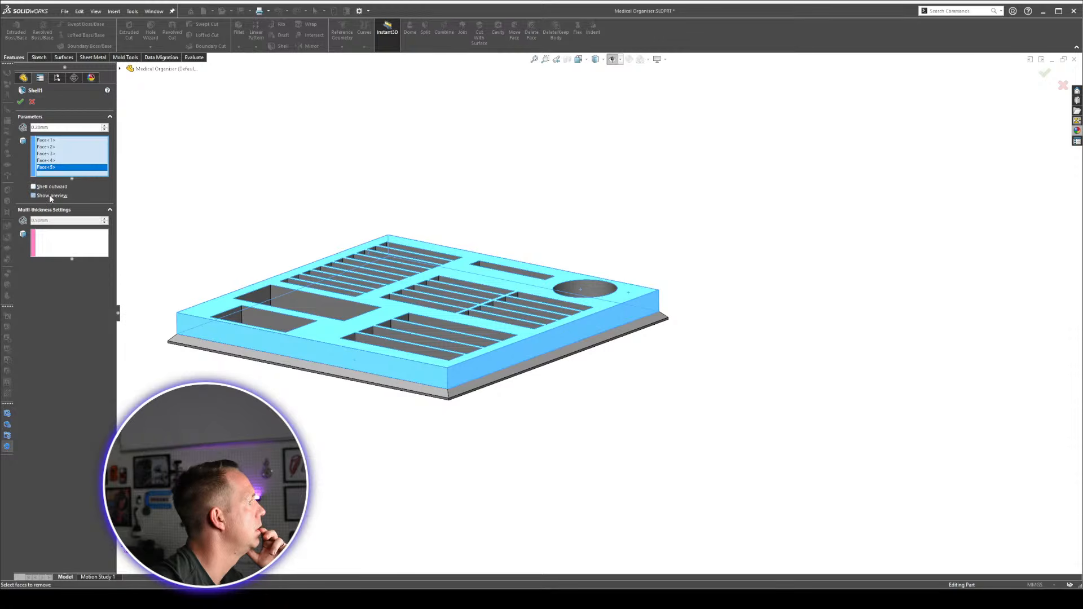
# Inspect the pockets for the shell and clear all faces from its removal selection.
pyautogui.scroll(-2, 308, 293)
pyautogui.moveTo(324, 300); pyautogui.dragTo(351, 380, button='middle')
pyautogui.scroll(-4, 490, 417)
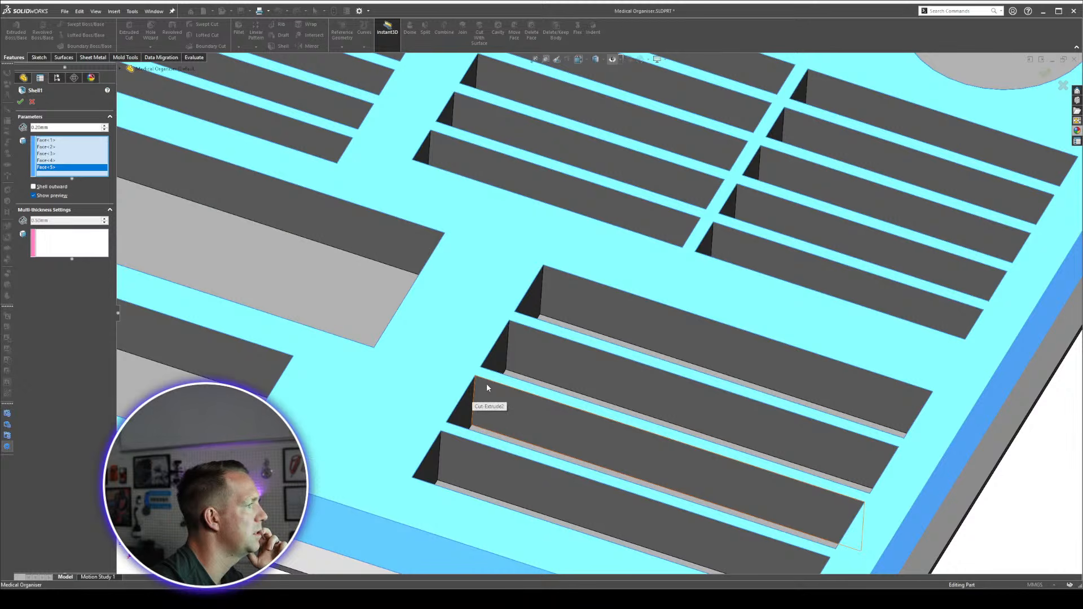
pyautogui.moveTo(694, 463); pyautogui.dragTo(504, 382, button='middle')
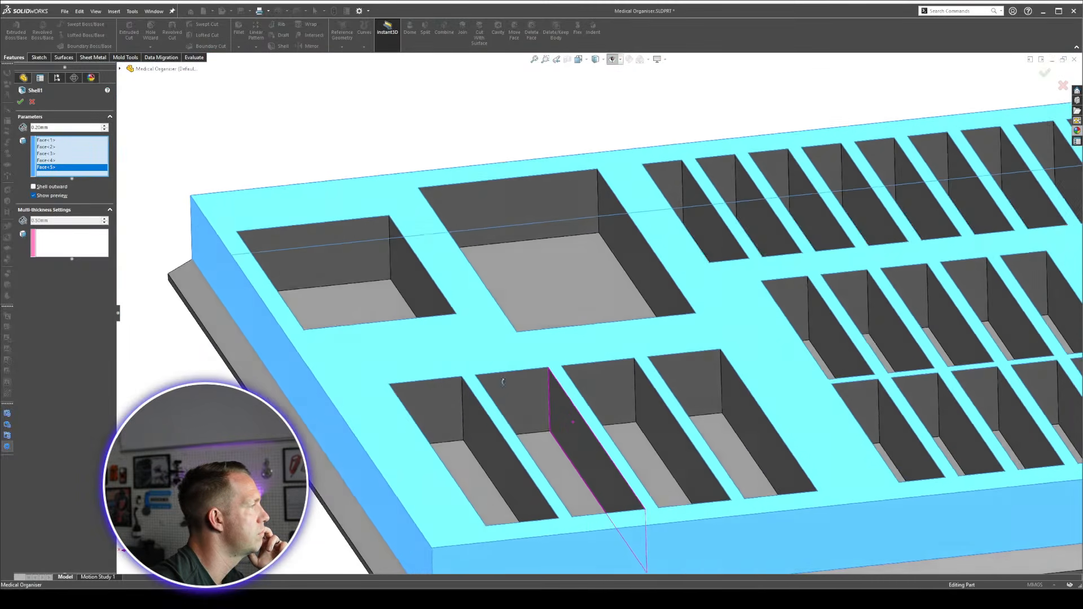
pyautogui.scroll(1, 503, 382)
pyautogui.scroll(4, 696, 364)
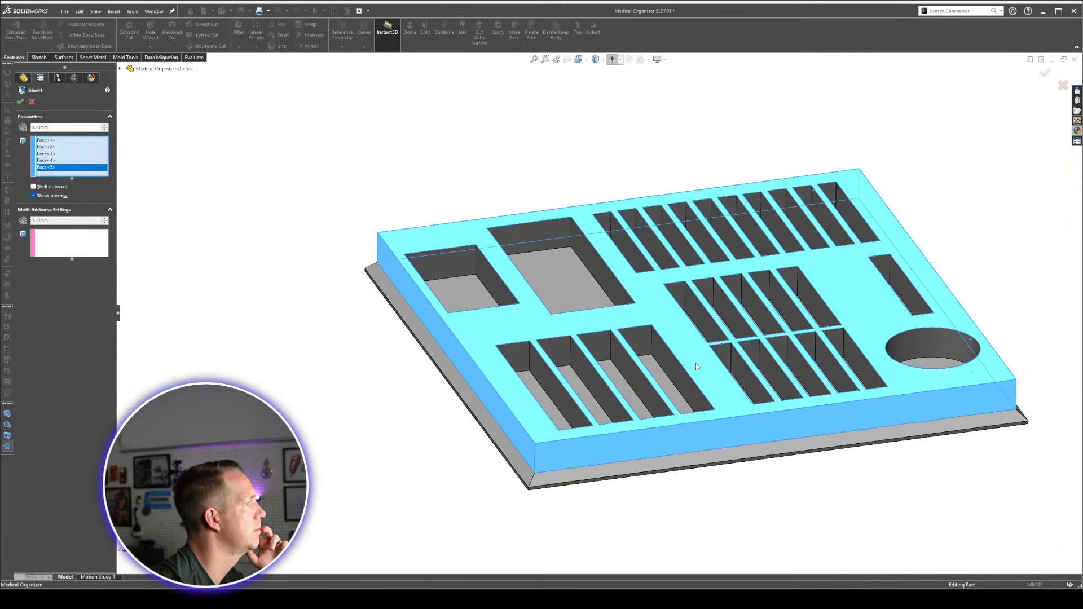
pyautogui.rightClick(92, 169)
pyautogui.click(115, 182)
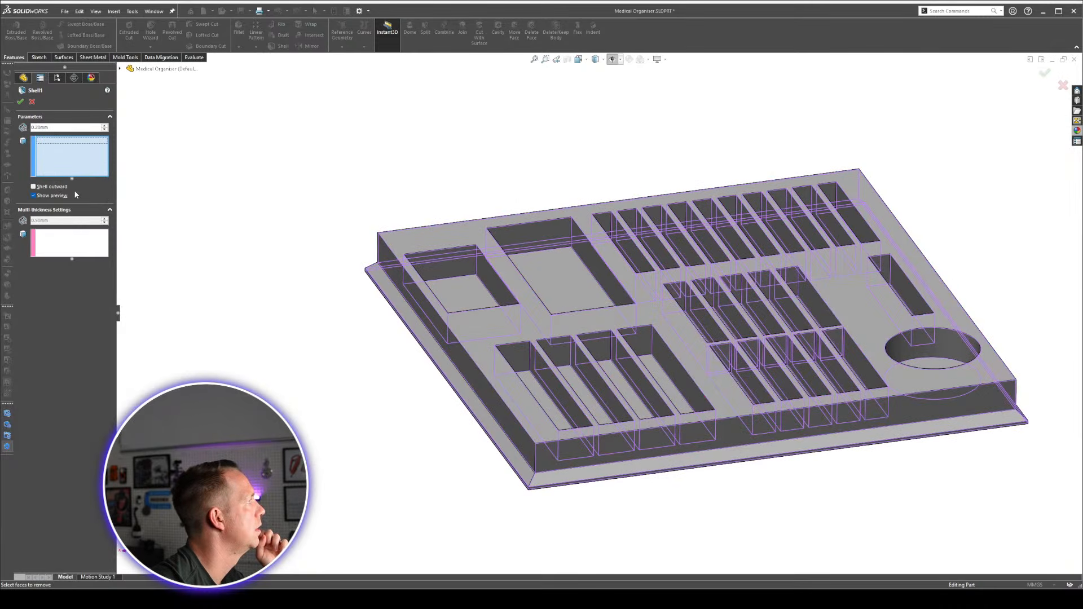
# Reselect the inset block's top and four side faces for the shell, and cancel the command.
pyautogui.click(980, 409)
pyautogui.click(531, 449)
pyautogui.moveTo(530, 447); pyautogui.dragTo(438, 527, button='middle')
pyautogui.click(485, 422)
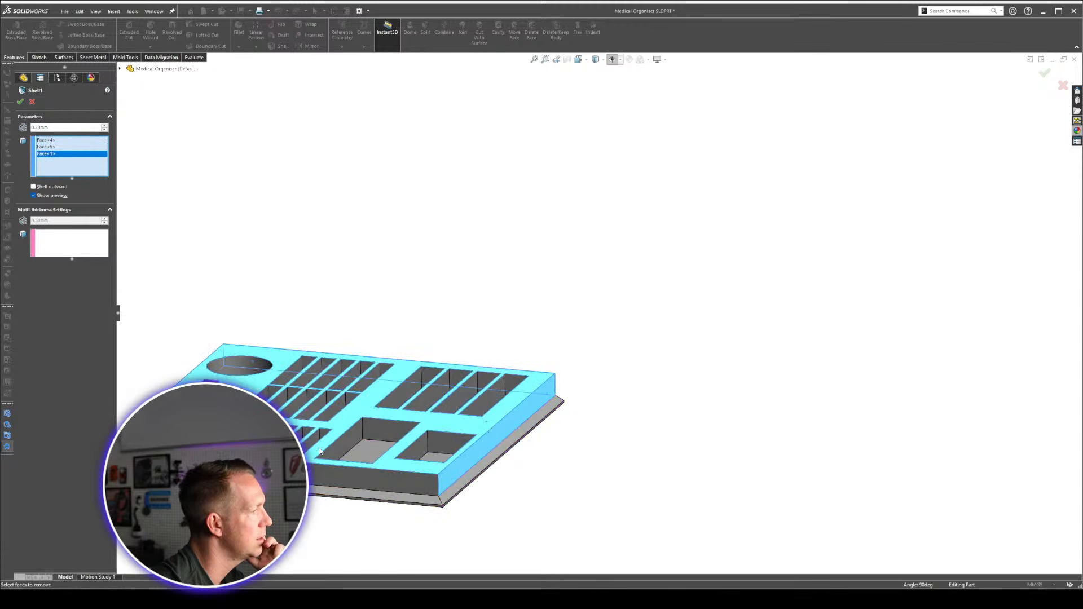
pyautogui.scroll(2, 599, 309)
pyautogui.scroll(-3, 237, 407)
pyautogui.click(301, 424)
pyautogui.moveTo(291, 418); pyautogui.dragTo(141, 434, button='middle')
pyautogui.click(131, 383)
pyautogui.moveTo(357, 343); pyautogui.dragTo(348, 343, button='middle')
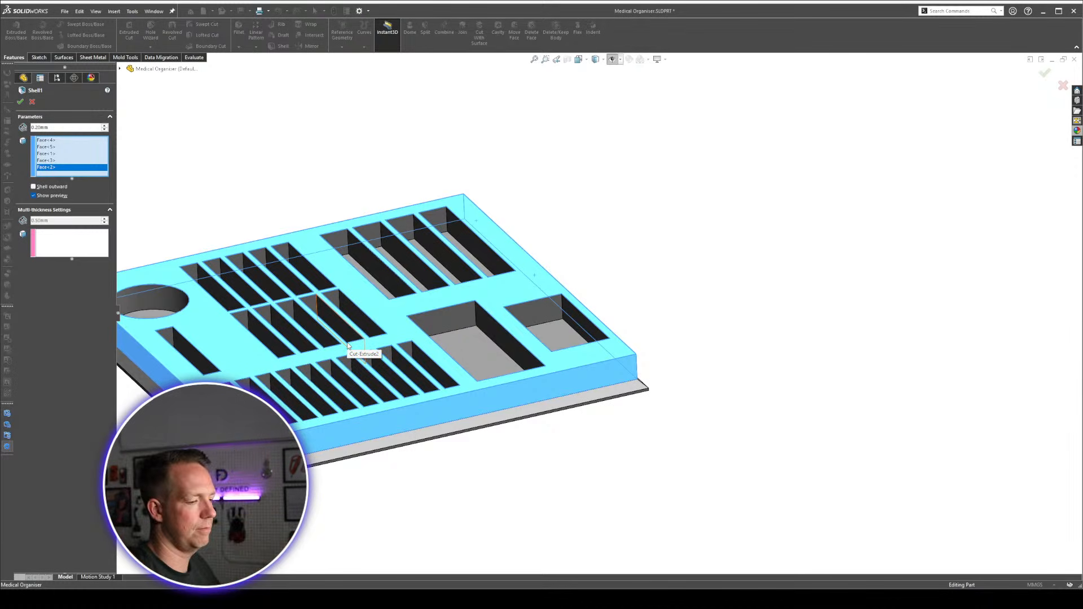
pyautogui.press('Escape')
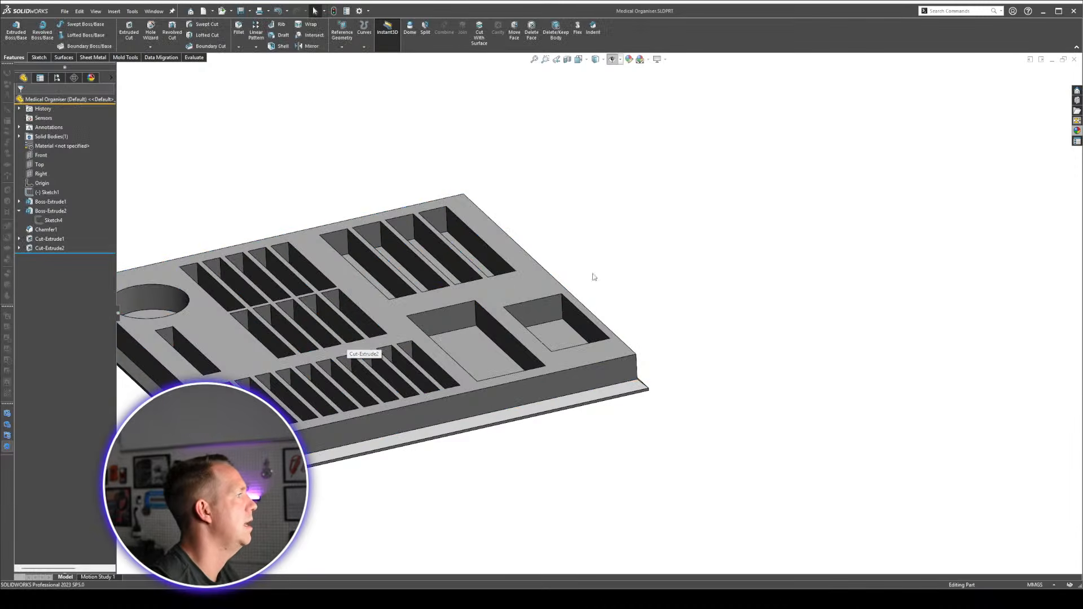
# Roll the model back to just after the base plate extrusion and show the layout sketch.
pyautogui.click(19, 211)
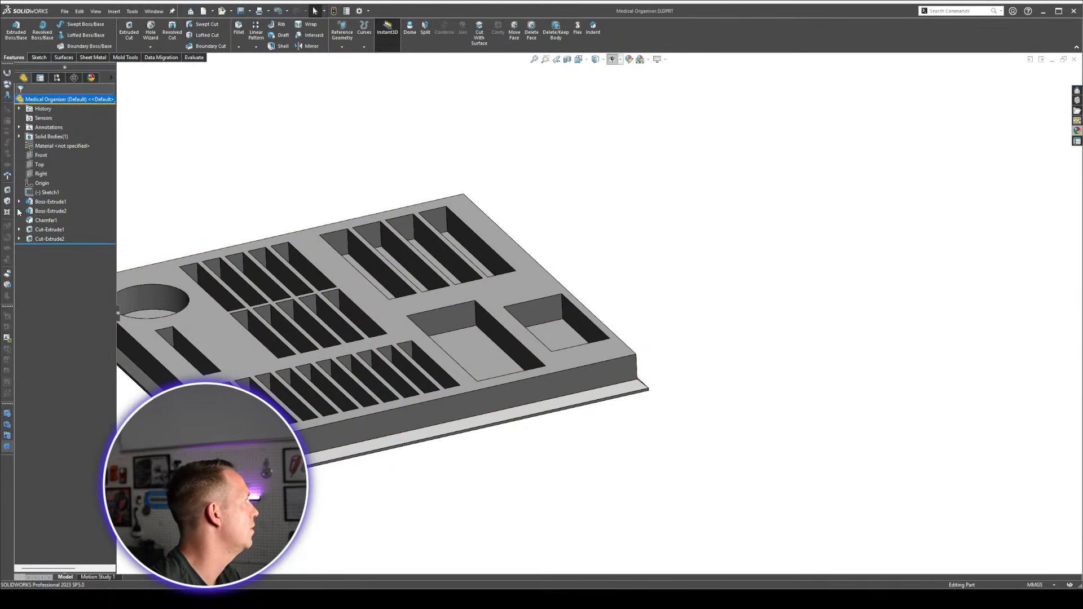
pyautogui.click(52, 211)
pyautogui.click(265, 189)
pyautogui.press('z')
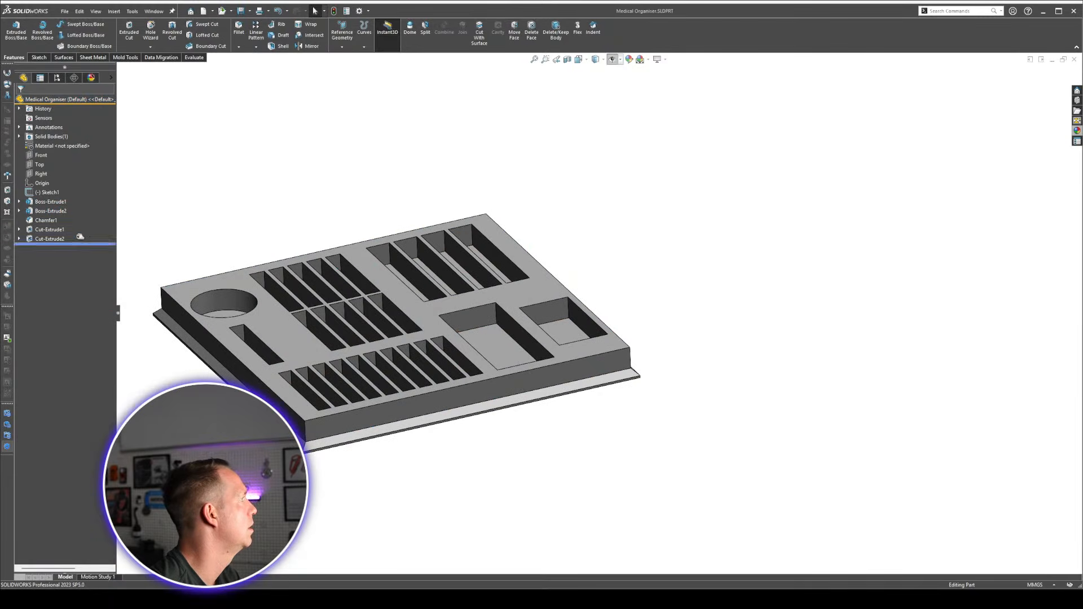
pyautogui.moveTo(79, 245); pyautogui.dragTo(76, 207)
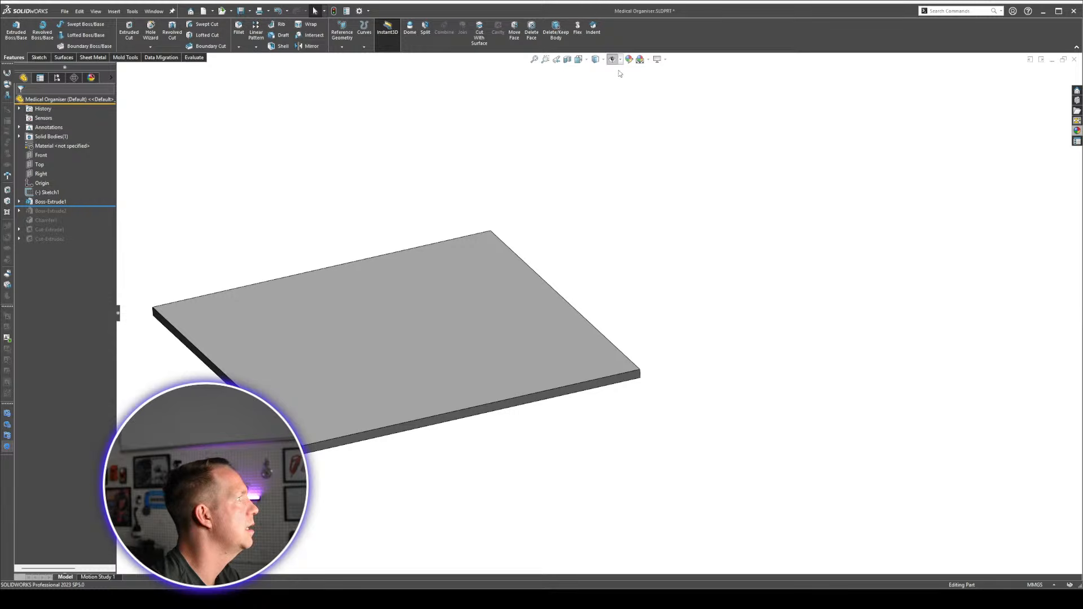
pyautogui.click(614, 59)
pyautogui.scroll(2, 460, 283)
pyautogui.scroll(-2, 430, 278)
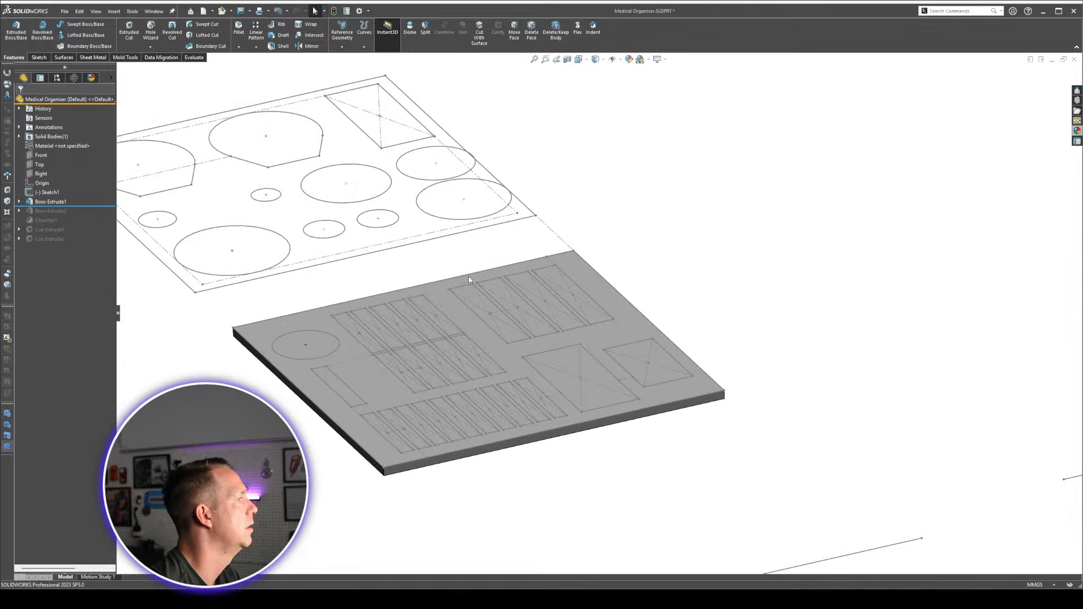
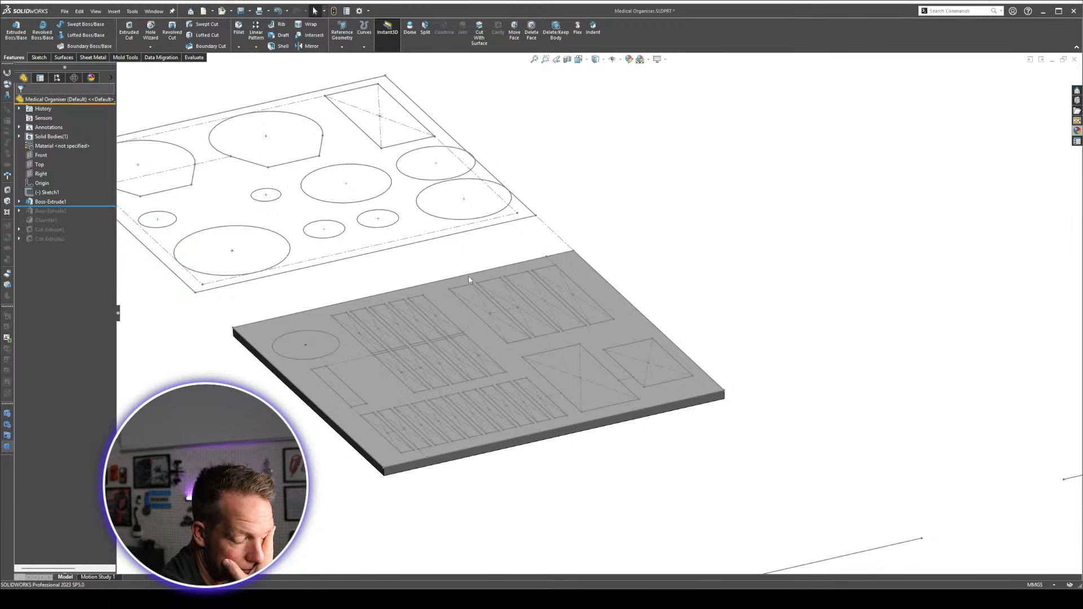
# Convert the layout sketch's entities into a new sketch on the Top plane and delete the converted label lines outside the trays.
pyautogui.click(40, 163)
pyautogui.click(45, 154)
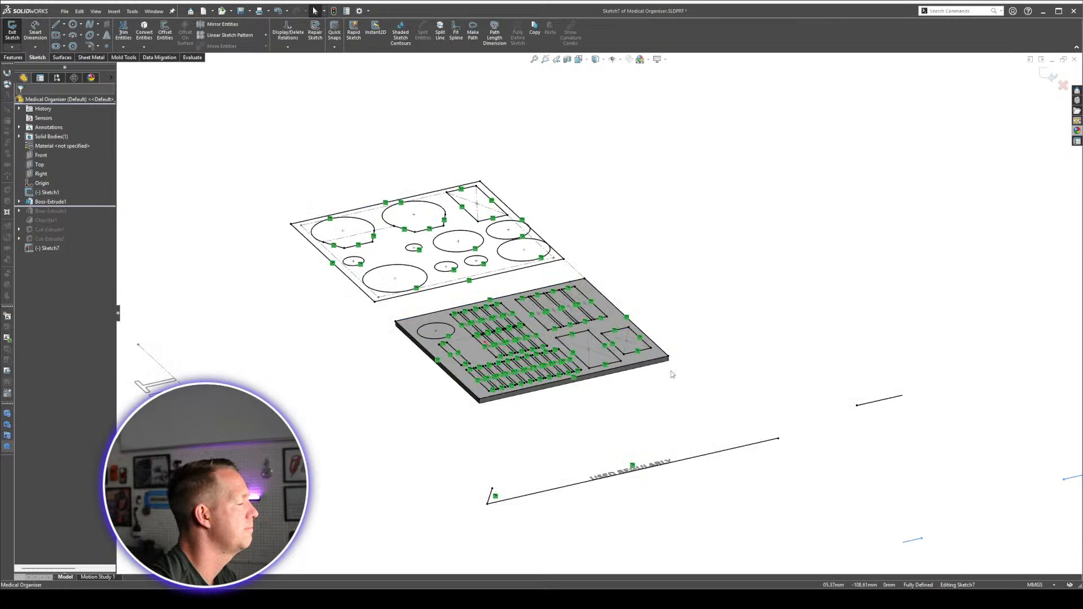
pyautogui.scroll(-3, 602, 336)
pyautogui.moveTo(867, 396); pyautogui.dragTo(702, 268)
pyautogui.press('Delete')
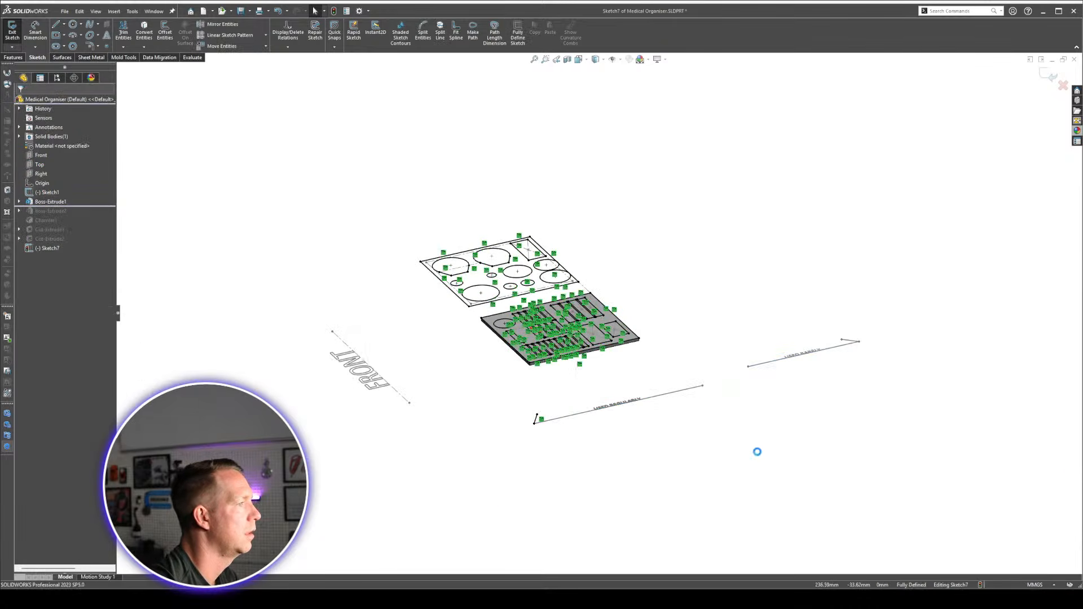
pyautogui.moveTo(757, 452); pyautogui.dragTo(496, 402)
pyautogui.press('Delete')
pyautogui.scroll(-3, 509, 283)
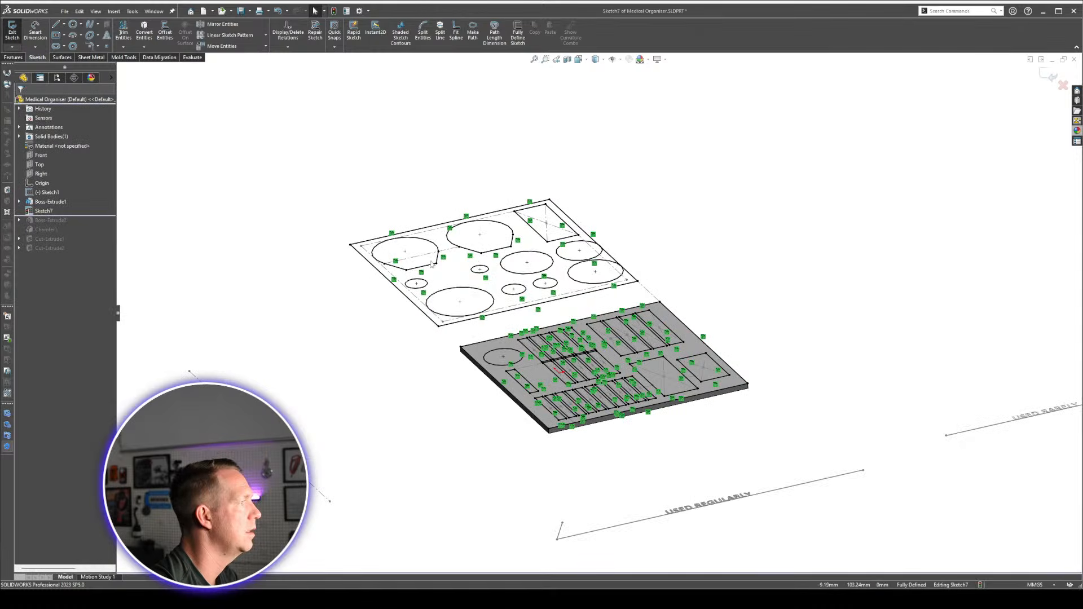
# Delete the converted entities of the round-pocket tray and the base plate's outer outline from the sketch, keeping only the plate's pocket outlines.
pyautogui.press('space')
pyautogui.click(921, 321)
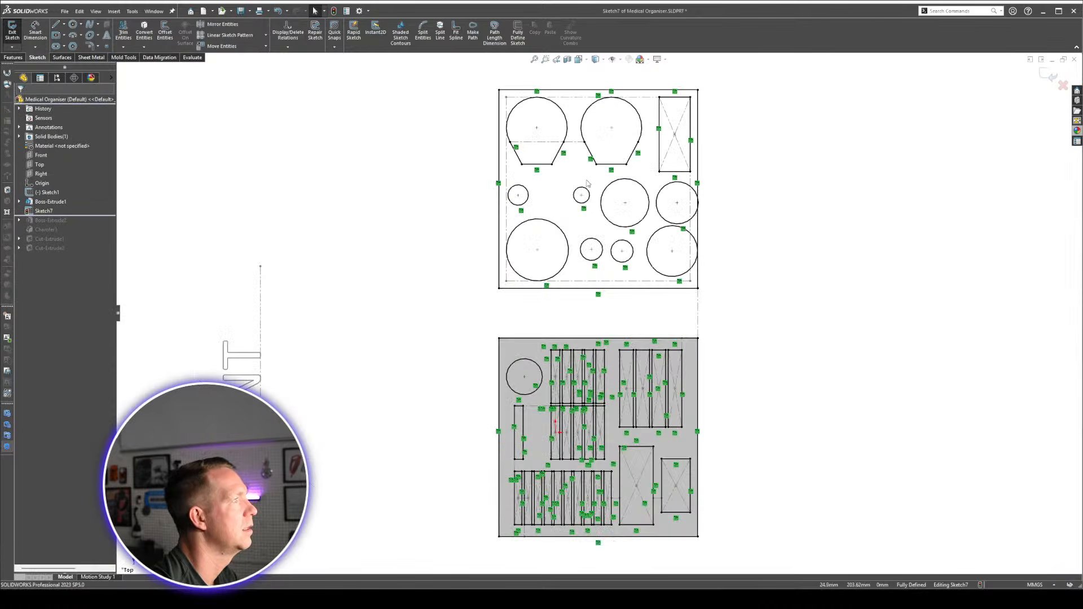
pyautogui.moveTo(466, 114); pyautogui.dragTo(728, 312)
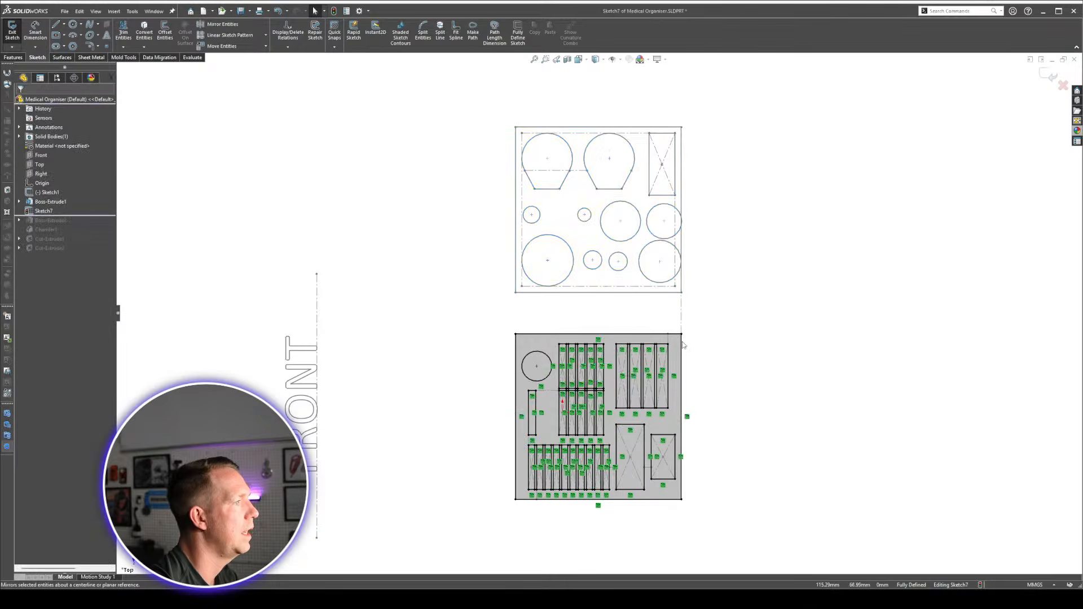
pyautogui.rightClick(682, 346)
pyautogui.click(704, 348)
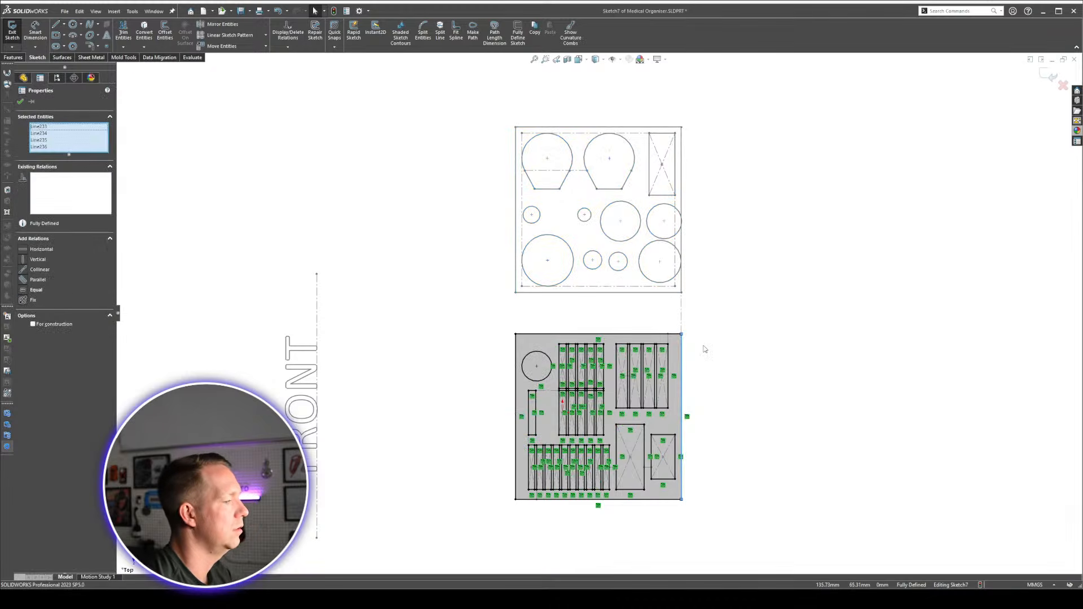
pyautogui.click(705, 351)
pyautogui.hotkey('ctrl', '7')
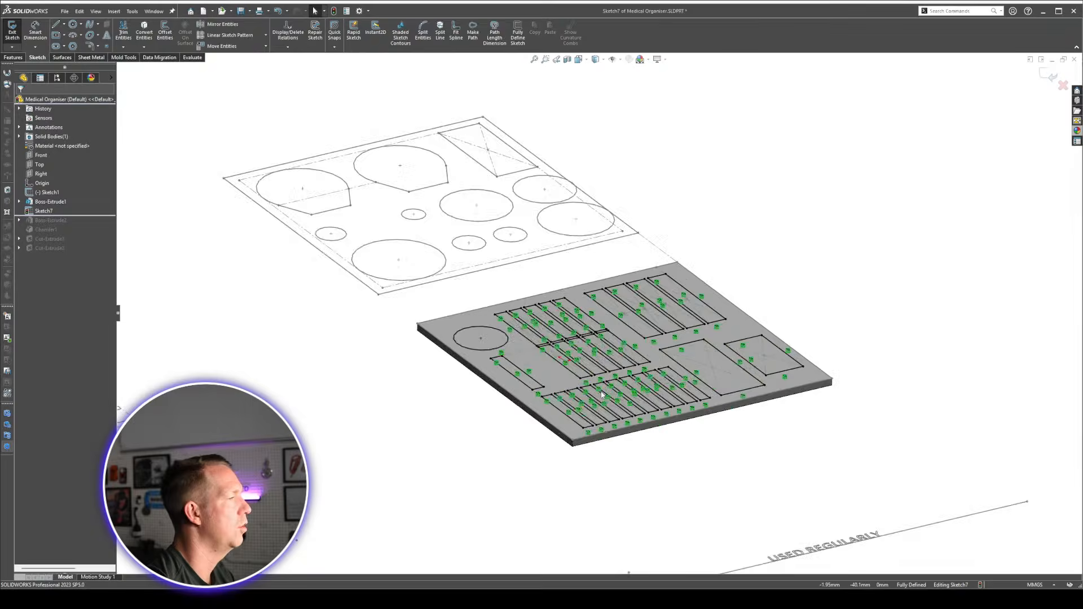
# Extrude the pocket outlines as a one-direction thin feature with a wall thickness of 1.5 mm.
pyautogui.scroll(-4, 602, 395)
pyautogui.press('e')
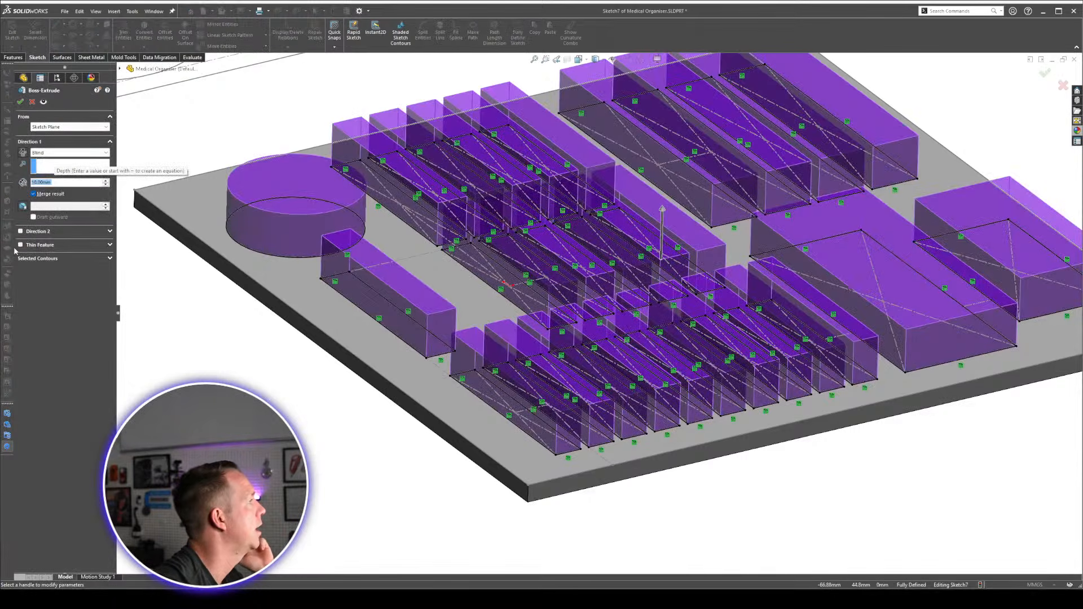
pyautogui.click(20, 245)
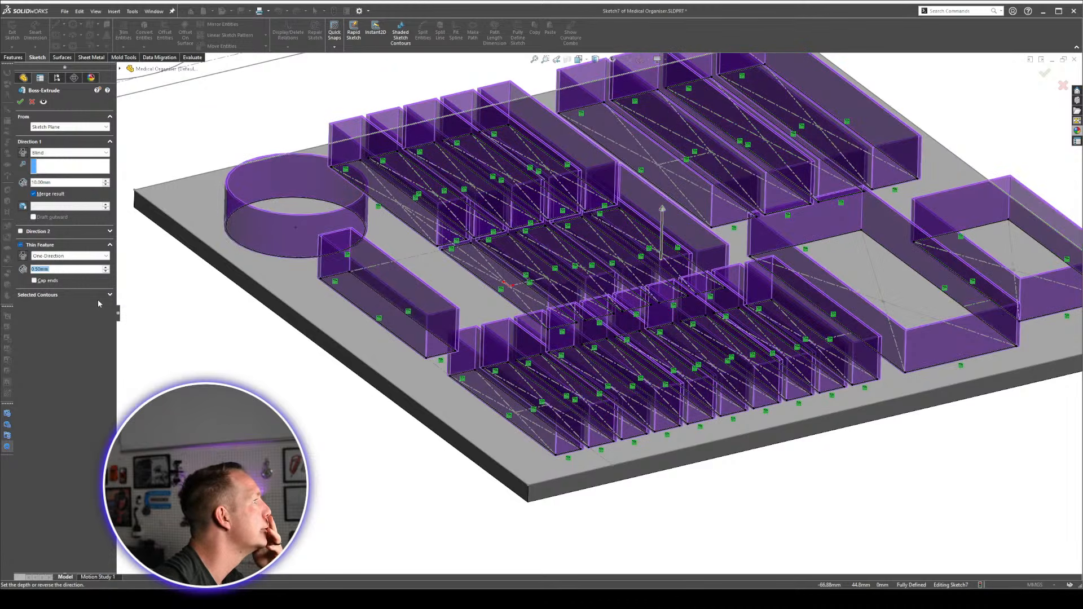
pyautogui.moveTo(564, 263); pyautogui.dragTo(516, 296, button='middle')
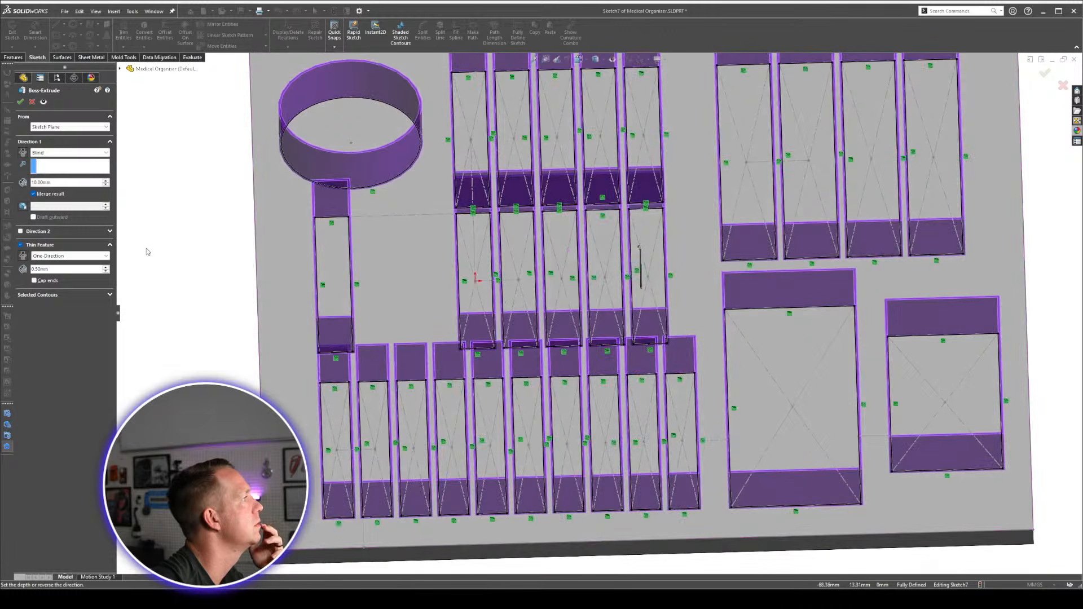
pyautogui.click(106, 267)
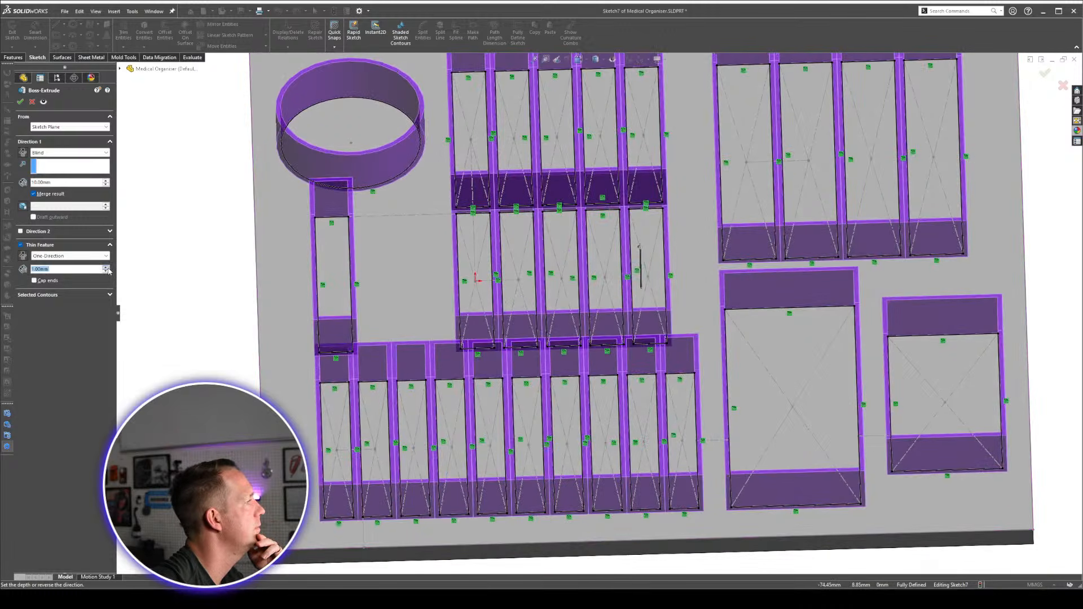
pyautogui.click(106, 268)
pyautogui.scroll(-6, 628, 224)
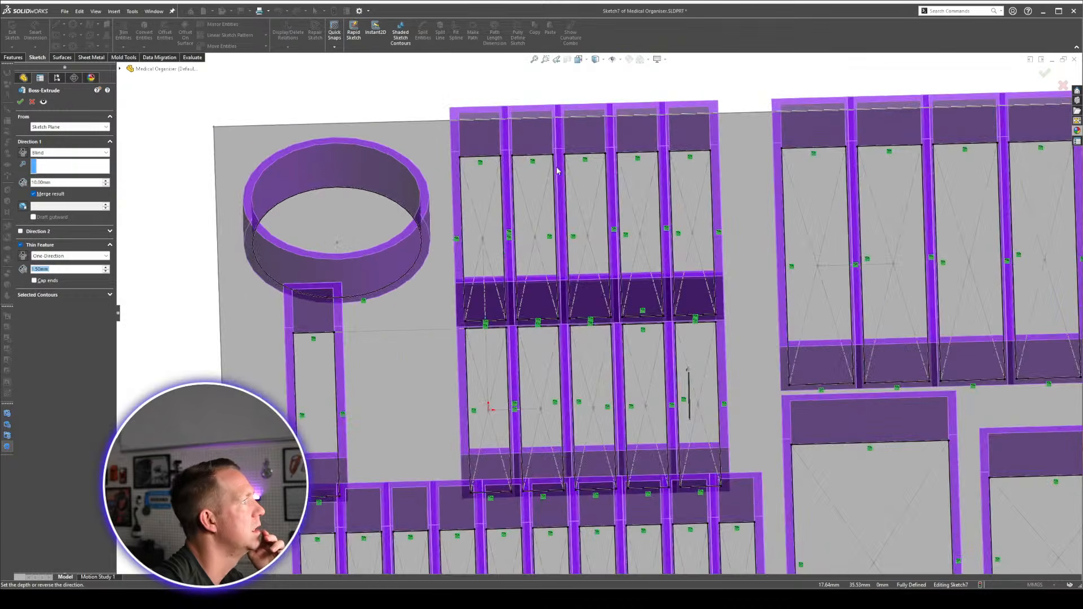
pyautogui.scroll(-3, 575, 180)
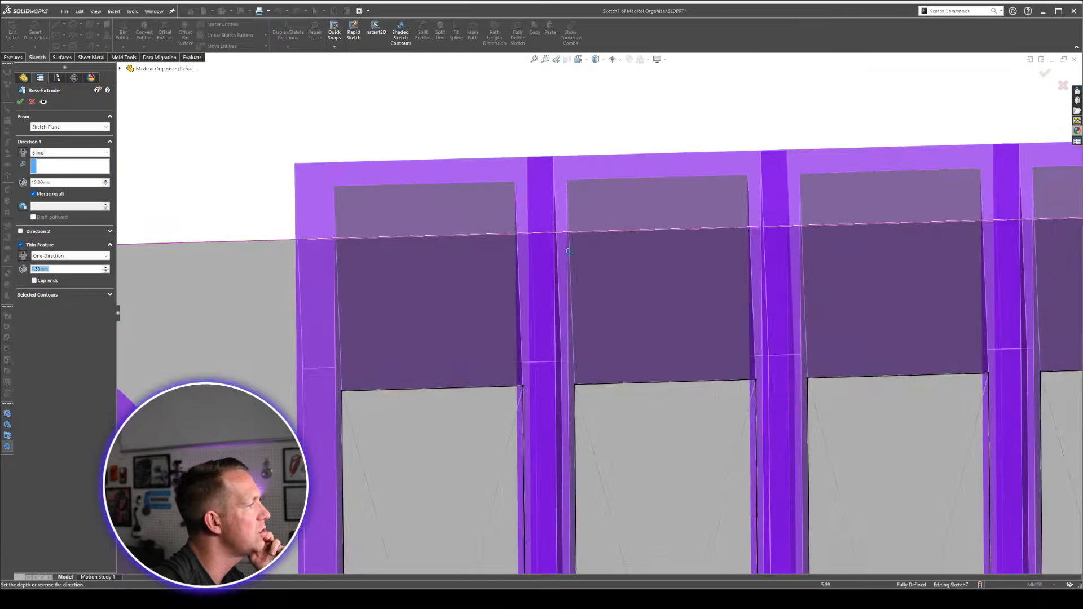
# Set the pocket walls' extrusion depth to 20 mm and finish the thin feature.
pyautogui.moveTo(575, 180); pyautogui.dragTo(642, 229, button='middle')
pyautogui.scroll(2, 642, 228)
pyautogui.scroll(8, 899, 332)
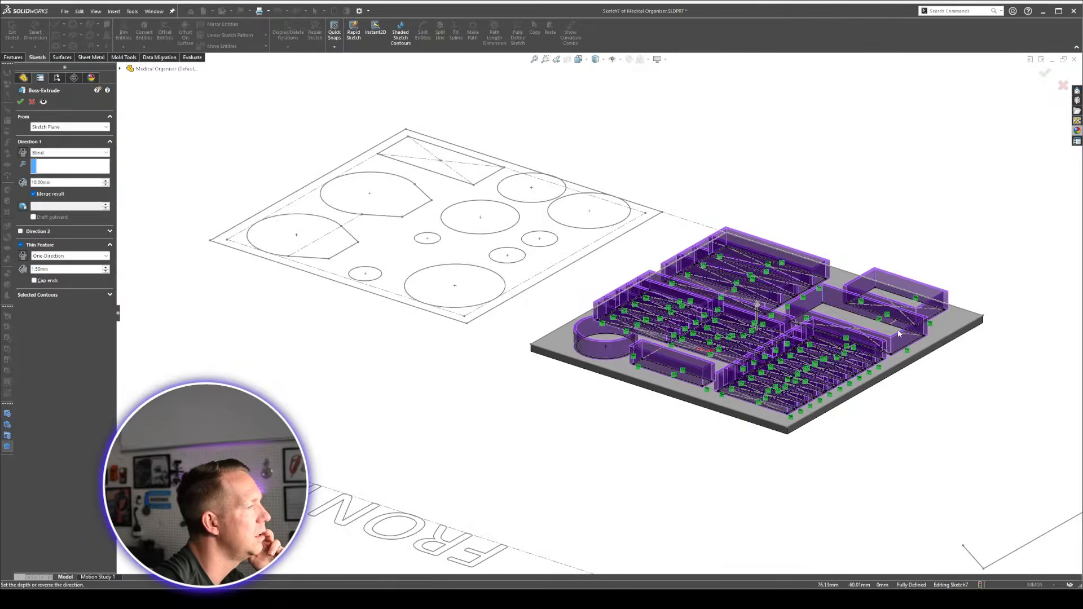
pyautogui.scroll(-3, 900, 332)
pyautogui.moveTo(865, 290); pyautogui.dragTo(613, 336, button='middle')
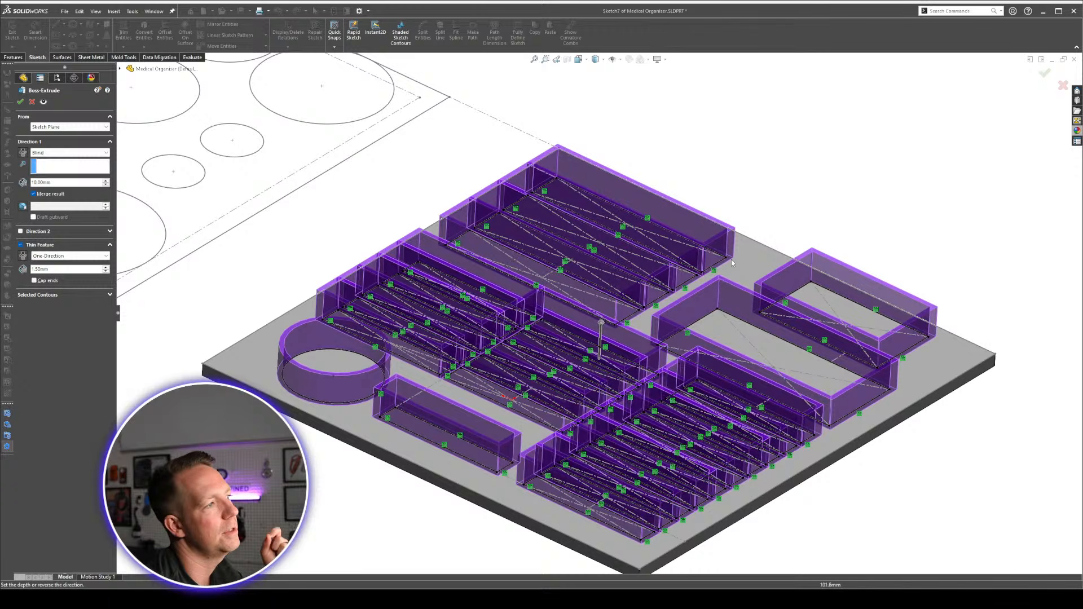
pyautogui.moveTo(729, 319); pyautogui.dragTo(727, 306, button='middle')
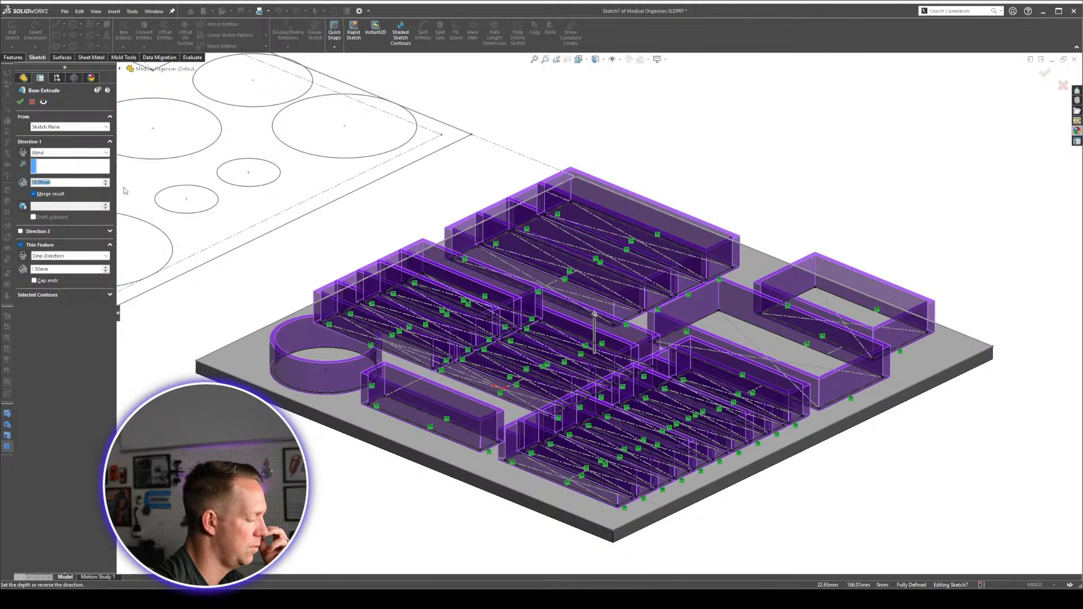
pyautogui.scroll(1, 125, 191)
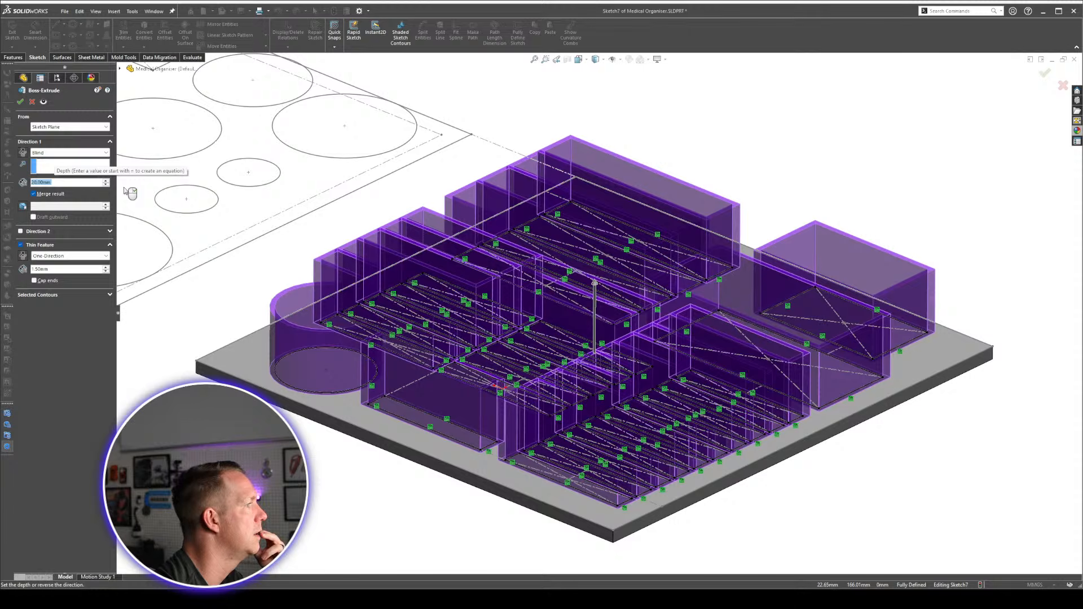
pyautogui.press('Return')
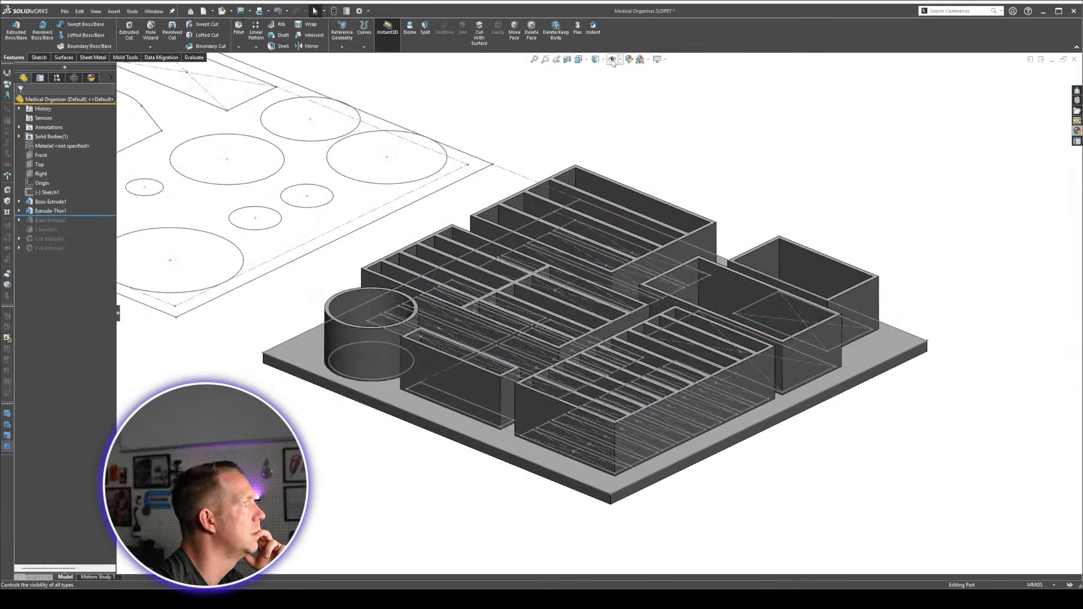
# Hide the sketches and roll the model forward to include the inset block's extrusion.
pyautogui.moveTo(831, 175)
pyautogui.mouseDown(button='middle')
pyautogui.moveTo(749, 334)
pyautogui.moveTo(751, 367)
pyautogui.moveTo(743, 181)
pyautogui.moveTo(819, 277)
pyautogui.moveTo(750, 193)
pyautogui.moveTo(725, 235)
pyautogui.moveTo(742, 250)
pyautogui.mouseUp(button='middle')
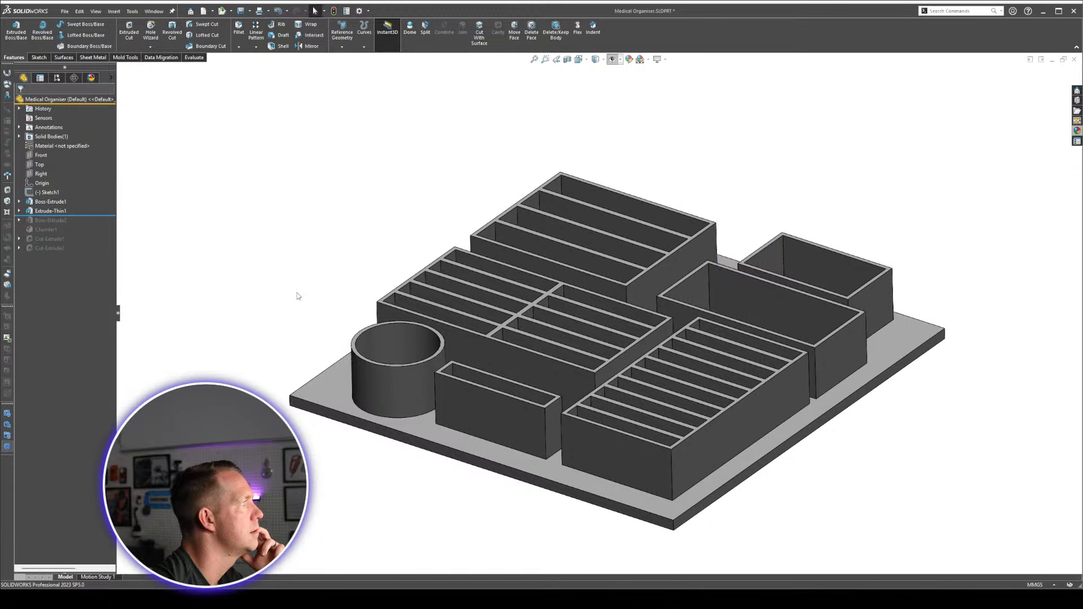
pyautogui.moveTo(741, 335); pyautogui.dragTo(750, 227, button='middle')
pyautogui.moveTo(71, 216); pyautogui.dragTo(72, 225)
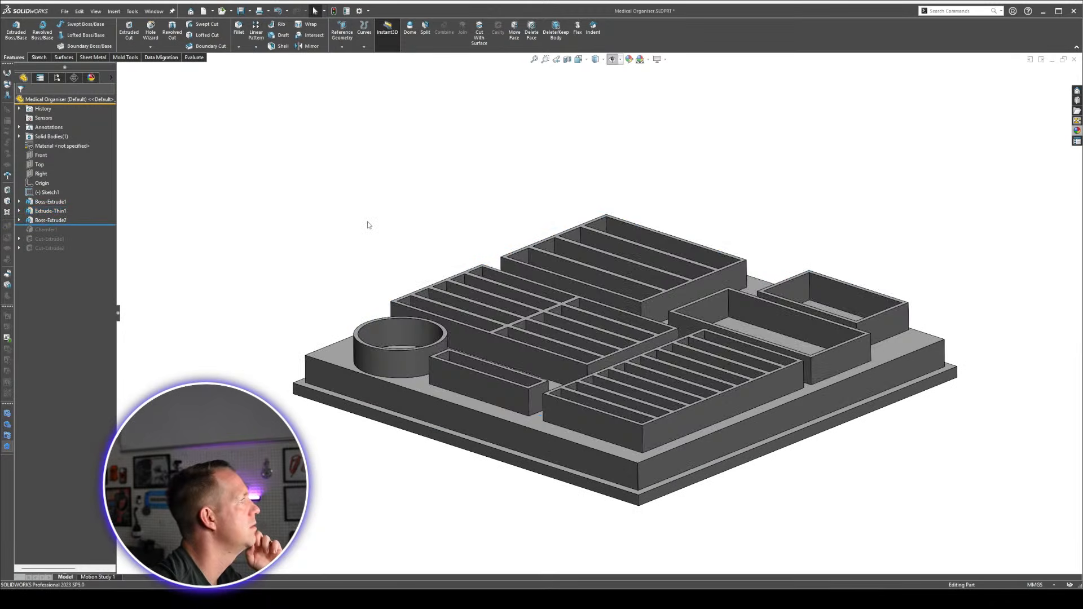
pyautogui.click(52, 221)
pyautogui.moveTo(562, 289)
pyautogui.mouseDown(button='middle')
pyautogui.moveTo(567, 347)
pyautogui.moveTo(568, 292)
pyautogui.mouseUp(button='middle')
pyautogui.click(250, 285)
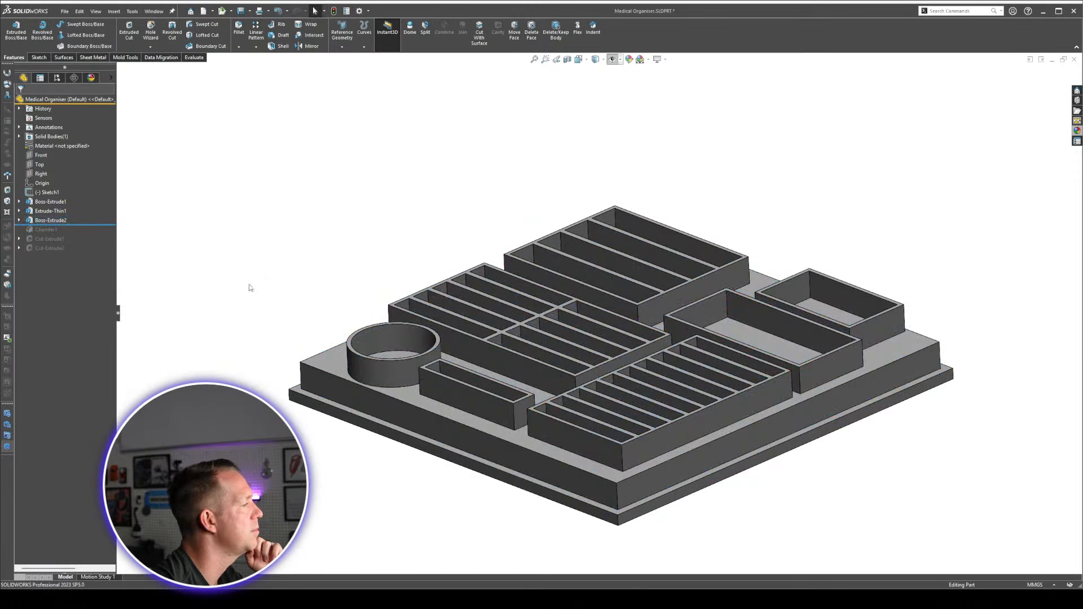
pyautogui.click(27, 221)
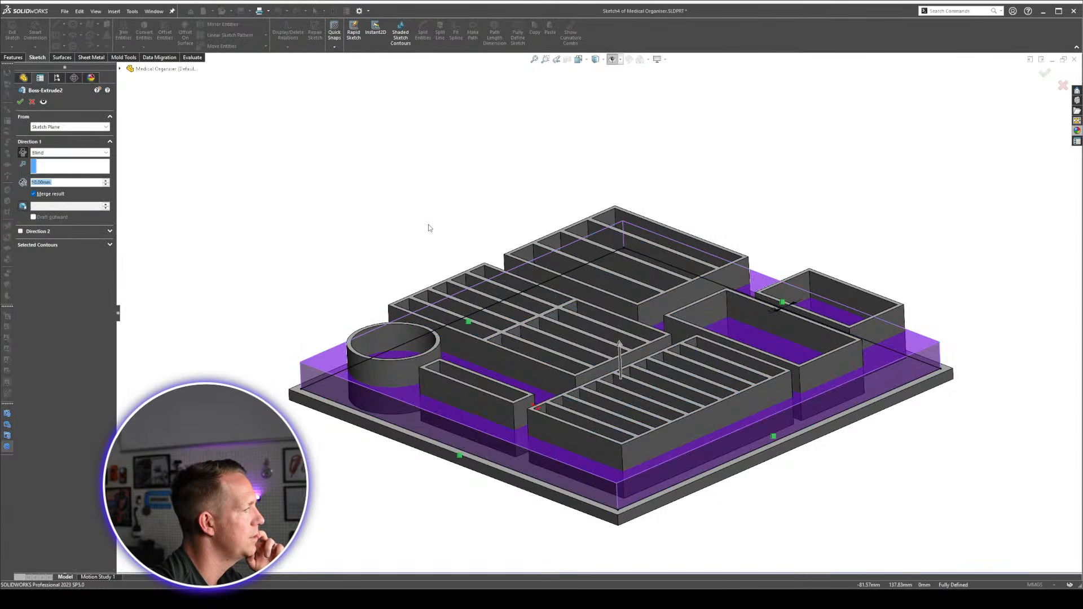
pyautogui.click(58, 152)
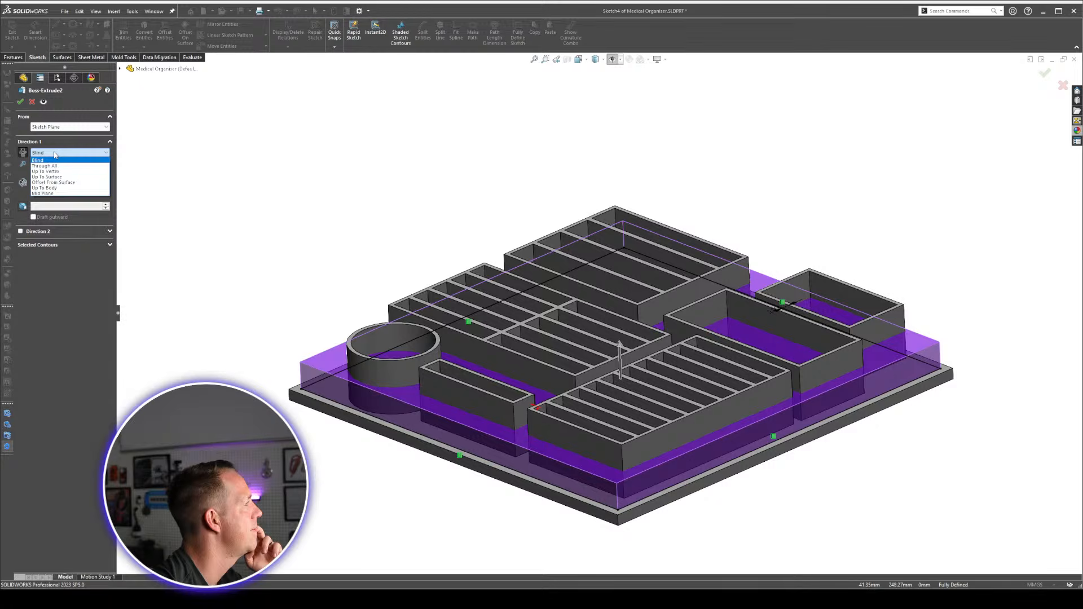
pyautogui.click(55, 154)
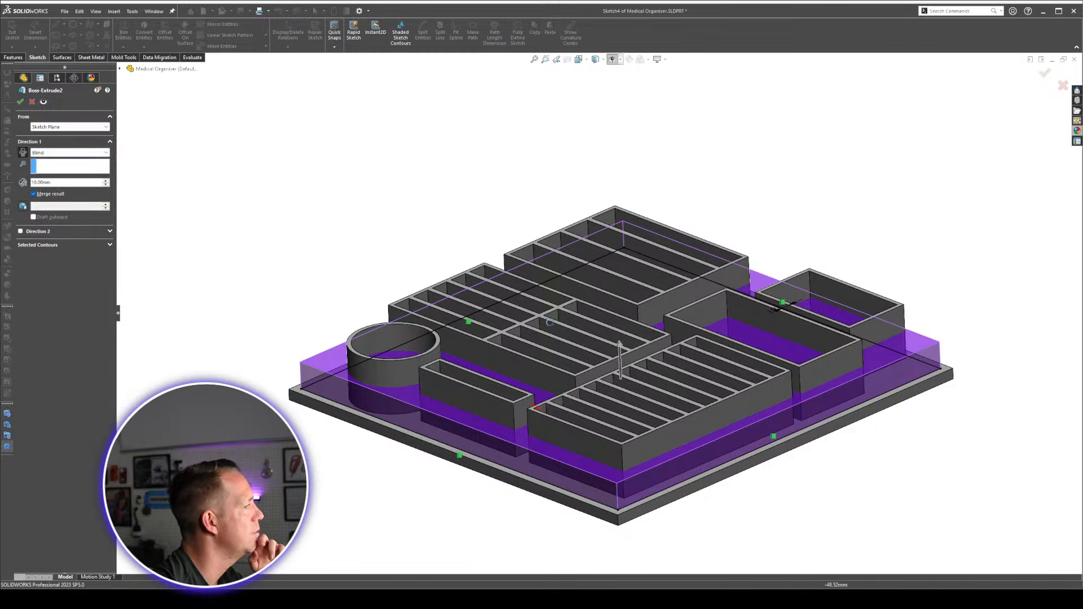
pyautogui.moveTo(549, 322); pyautogui.dragTo(534, 370, button='middle')
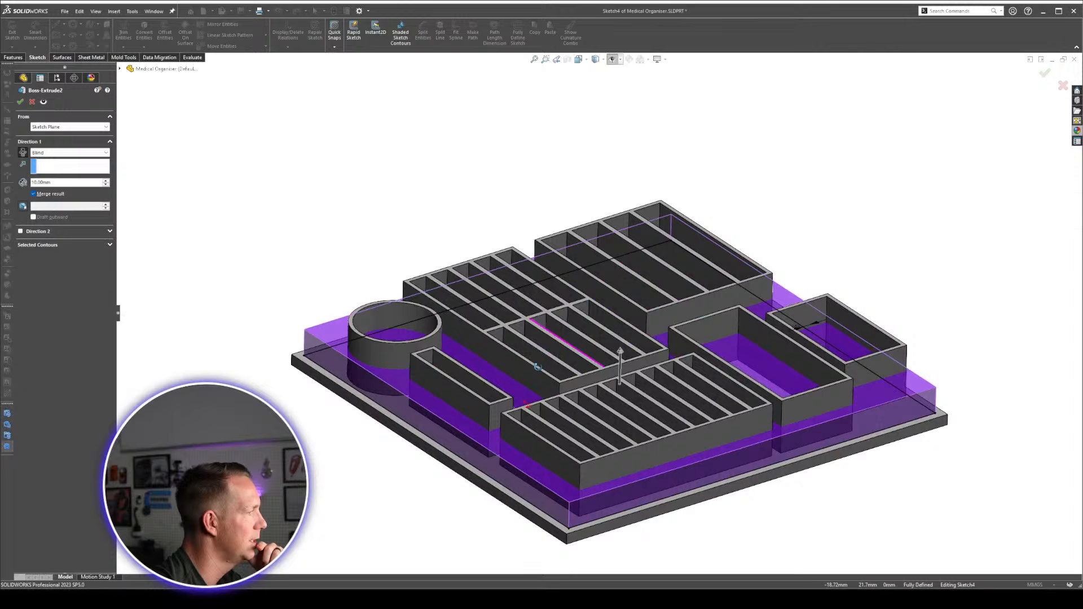
pyautogui.click(32, 103)
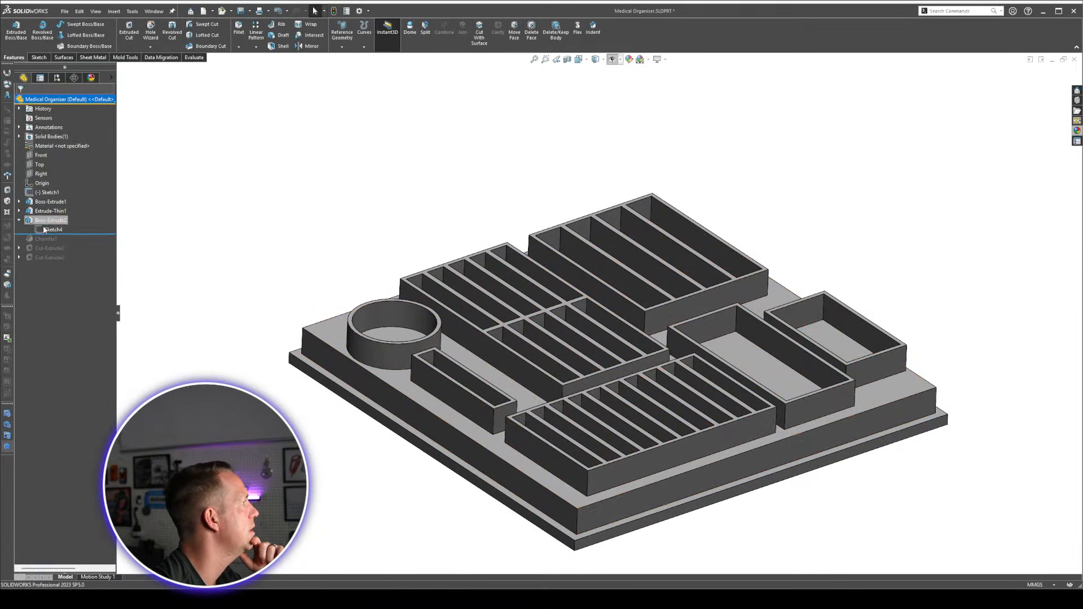
# Open the inset block's sketch for editing.
pyautogui.click(51, 230)
pyautogui.click(57, 241)
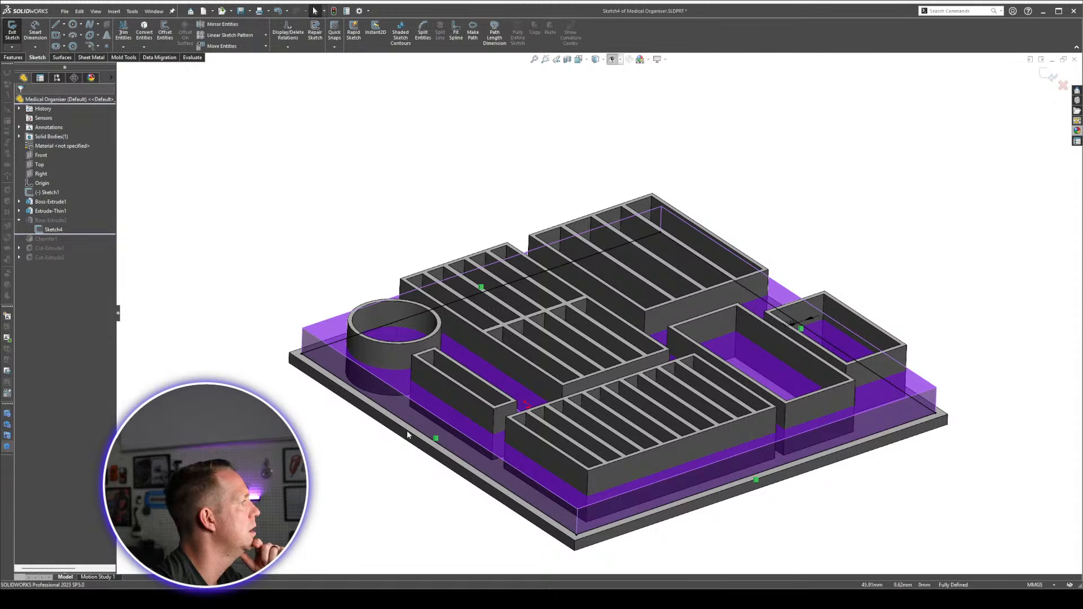
pyautogui.click(401, 416)
pyautogui.press('Escape')
pyautogui.scroll(5, 750, 317)
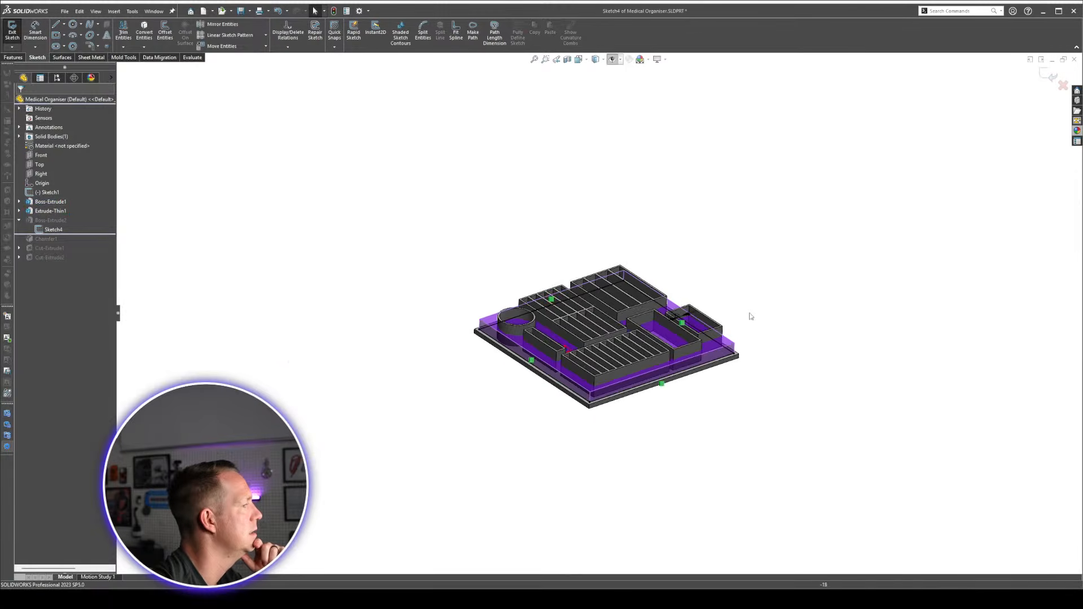
pyautogui.moveTo(750, 317); pyautogui.dragTo(724, 389, button='middle')
pyautogui.scroll(-3, 630, 311)
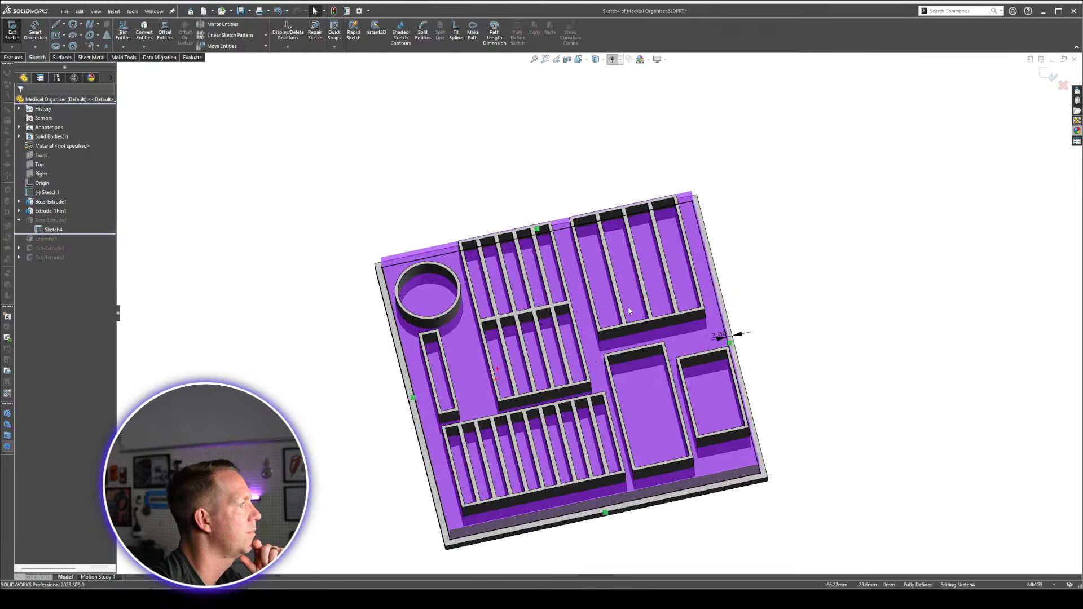
# Convert all inner loops of the base plate's top face into the inset block's sketch, removing the face itself from the selection.
pyautogui.click(593, 352)
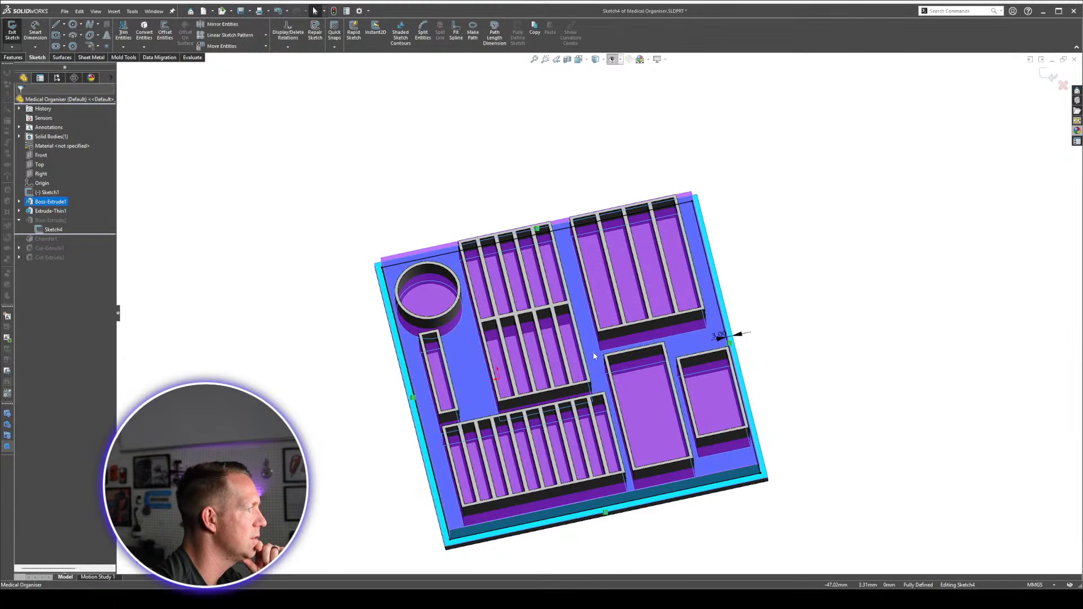
pyautogui.click(222, 125)
pyautogui.click(146, 48)
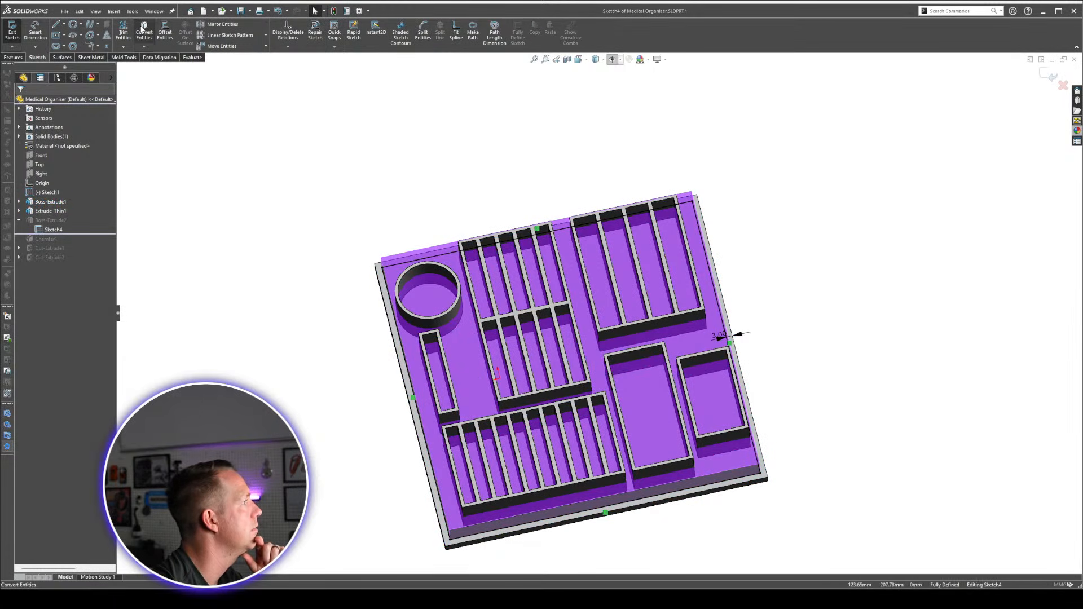
pyautogui.click(596, 351)
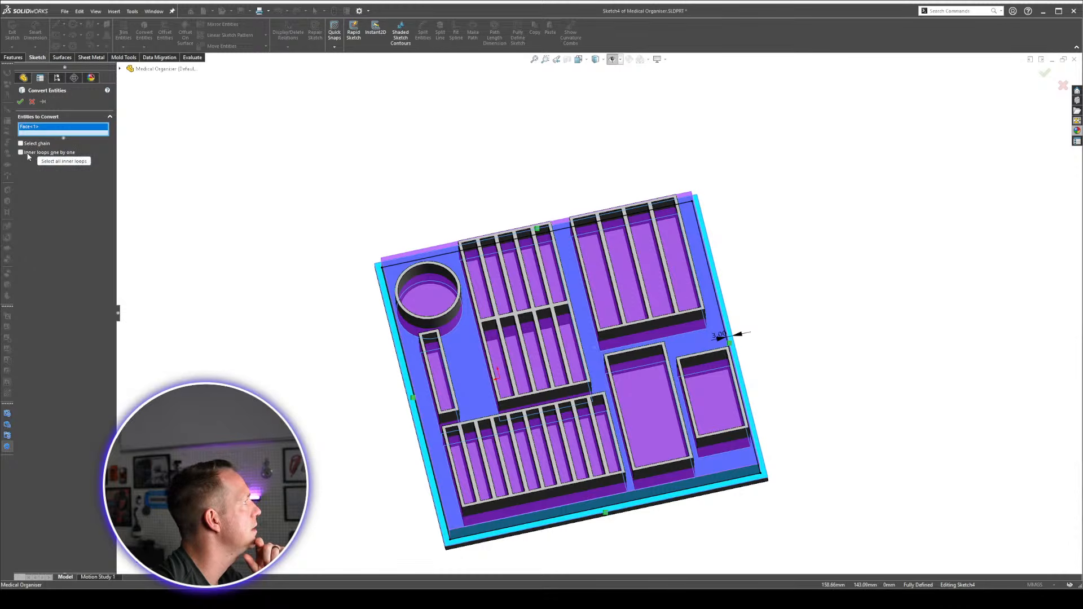
pyautogui.click(64, 161)
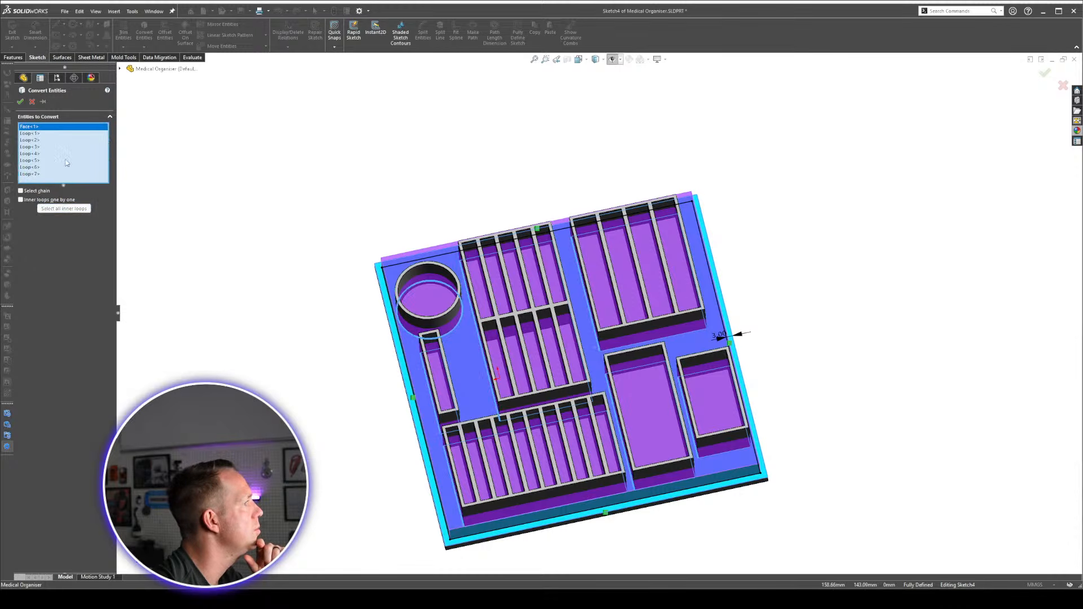
pyautogui.rightClick(35, 133)
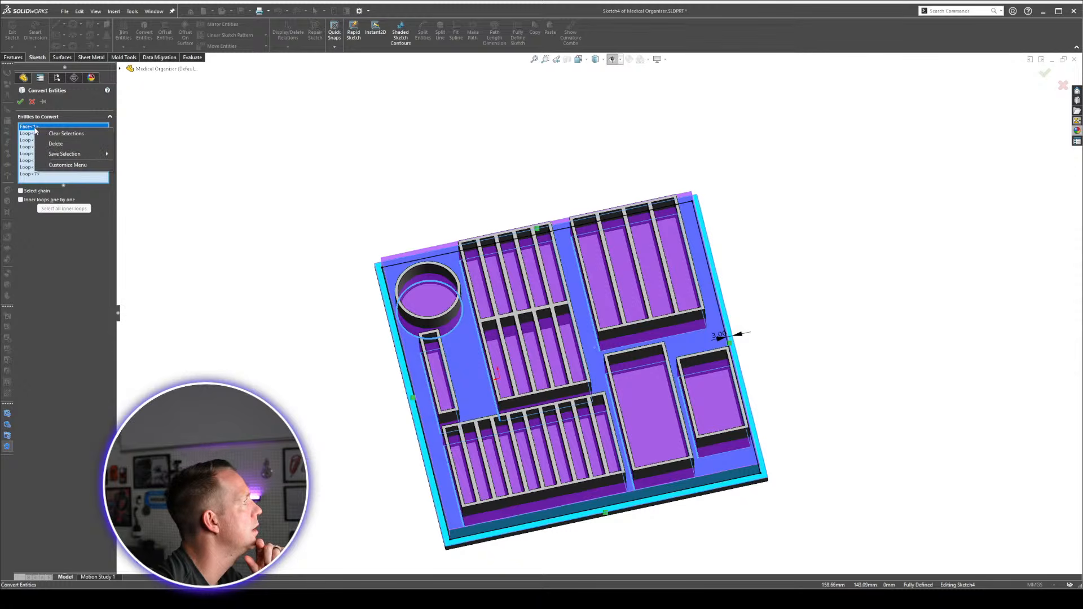
pyautogui.click(55, 144)
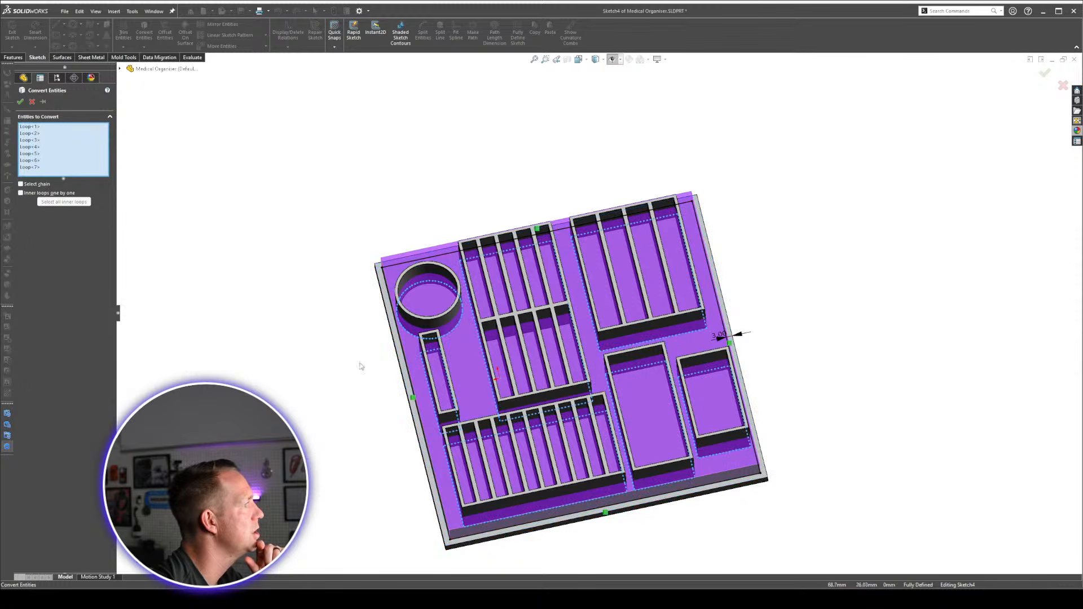
pyautogui.scroll(-2, 597, 464)
pyautogui.scroll(-2, 562, 454)
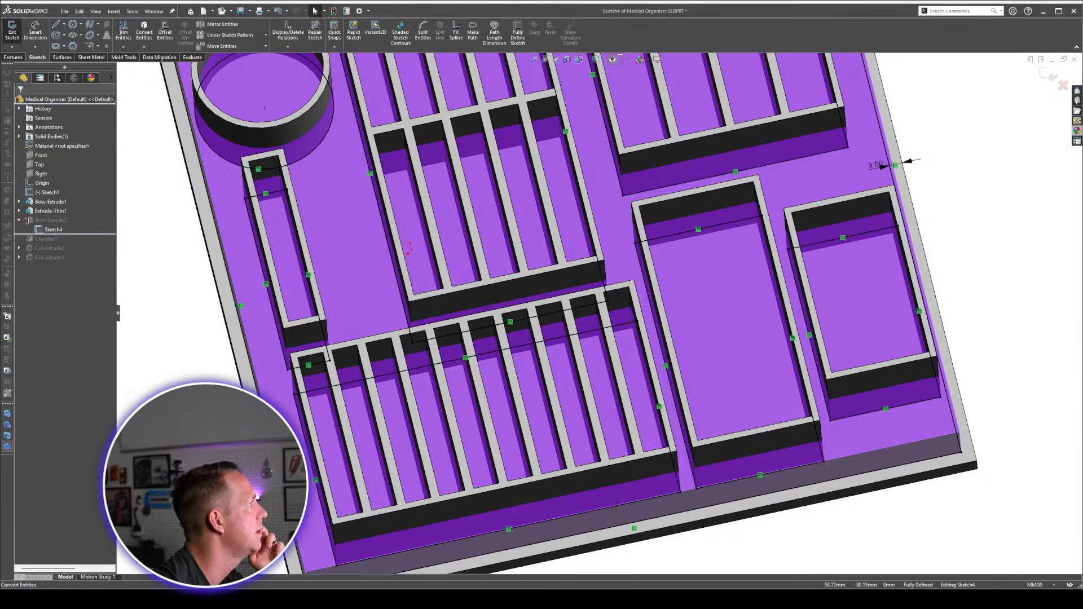
# Finish editing the inset block's sketch and inspect the rebuilt block around the pocket walls.
pyautogui.scroll(4, 600, 307)
pyautogui.moveTo(458, 429); pyautogui.dragTo(471, 318, button='middle')
pyautogui.scroll(-2, 470, 318)
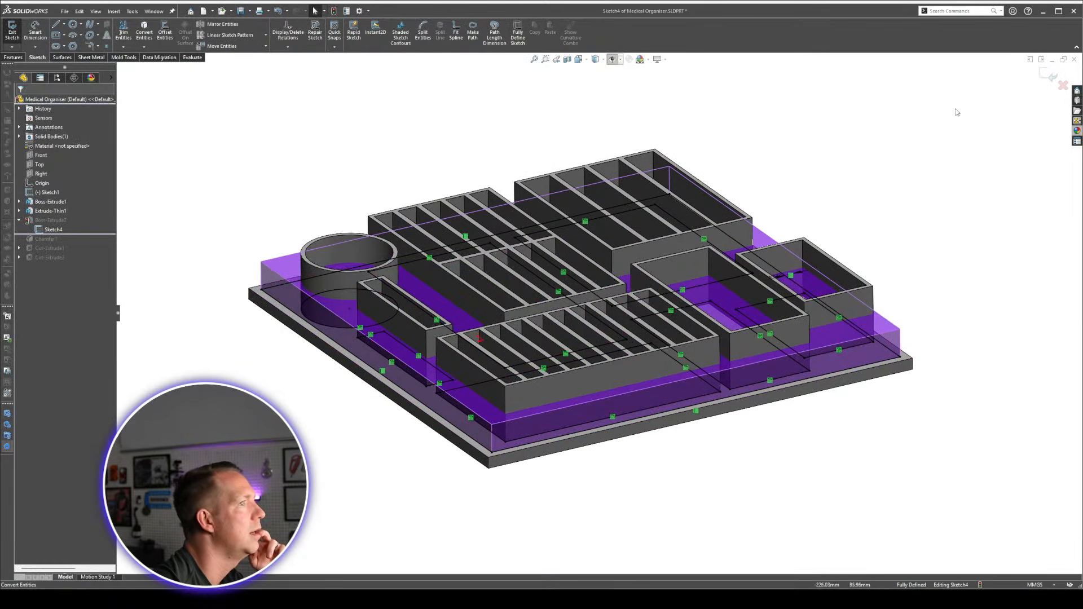
pyautogui.click(1046, 75)
pyautogui.moveTo(387, 461)
pyautogui.mouseDown(button='middle')
pyautogui.moveTo(529, 471)
pyautogui.moveTo(624, 374)
pyautogui.mouseUp(button='middle')
pyautogui.click(737, 277)
pyautogui.moveTo(774, 446); pyautogui.dragTo(812, 359, button='middle')
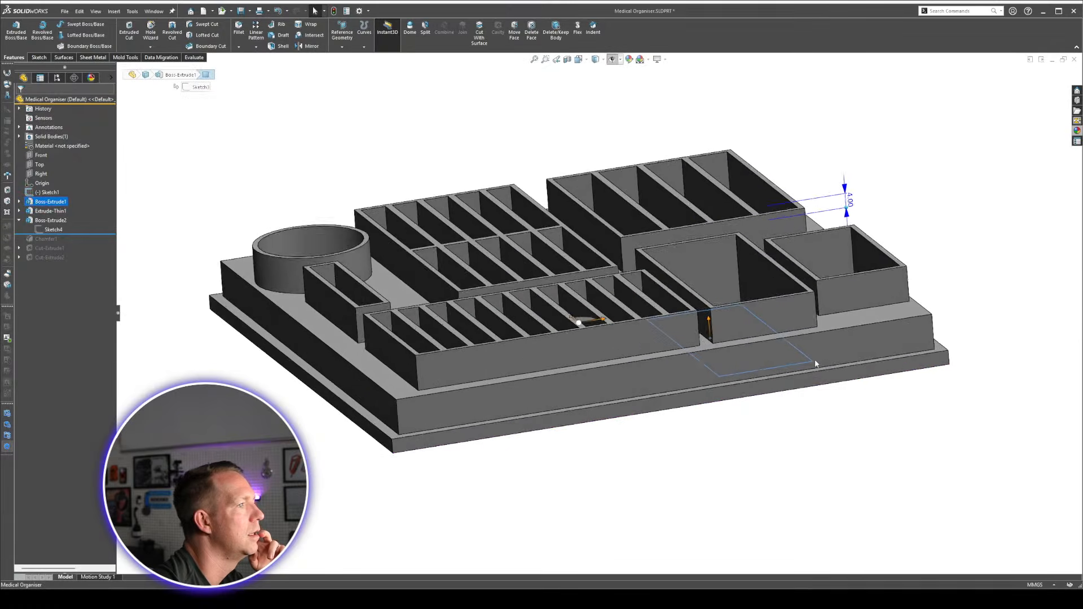
# Roll the model history forward past the chamfer and both extruded cuts to the end of the feature tree.
pyautogui.scroll(-4, 812, 359)
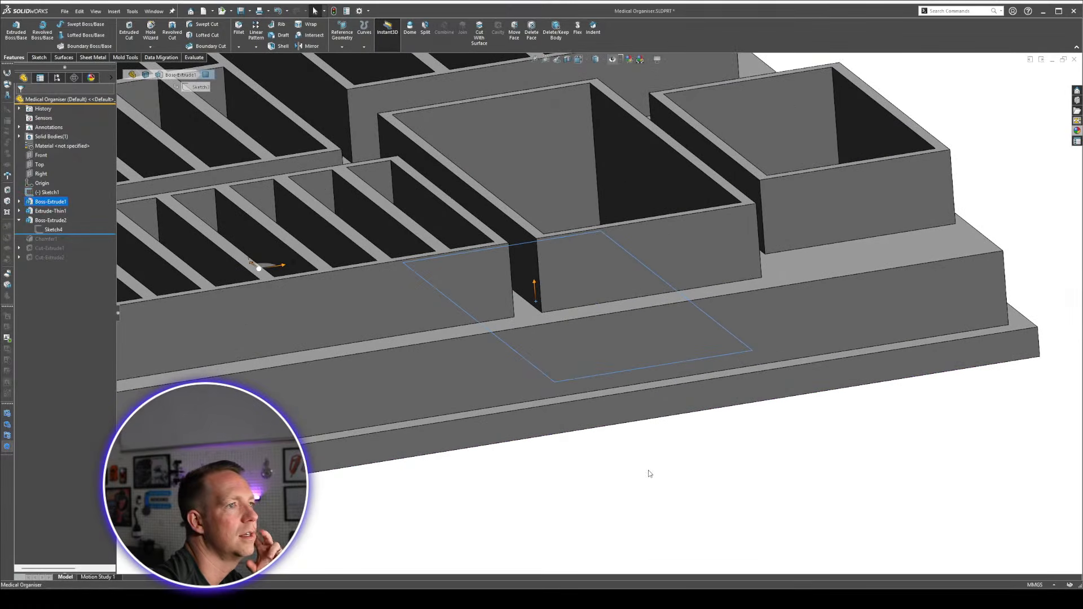
pyautogui.scroll(6, 471, 233)
pyautogui.click(312, 213)
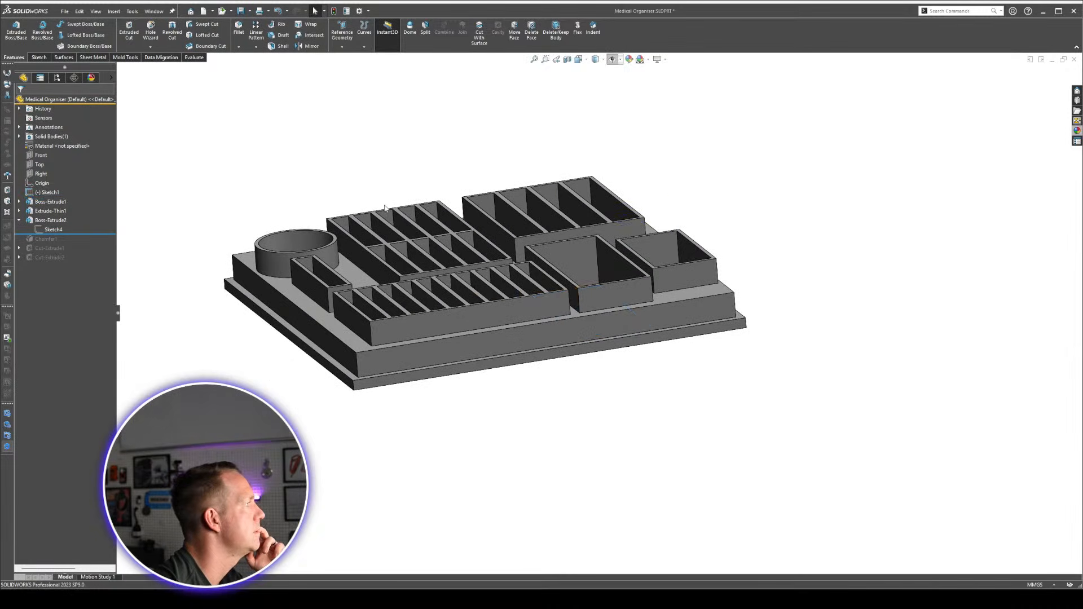
pyautogui.scroll(-3, 312, 213)
pyautogui.moveTo(18, 231); pyautogui.dragTo(77, 250)
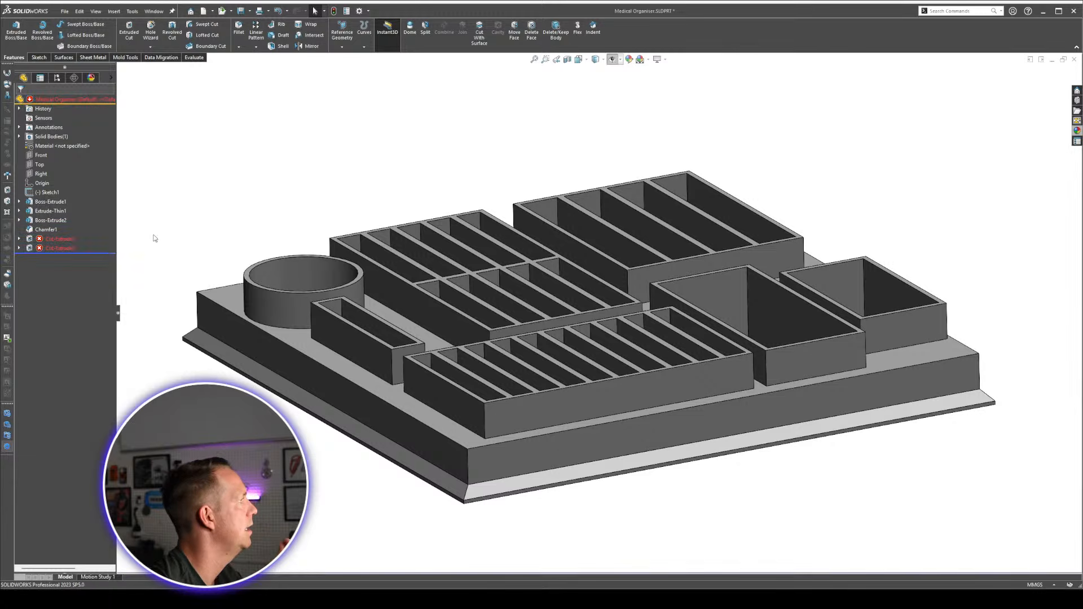
# Delete both failed extruded cuts at the end of the feature tree, together with their leftover sketches.
pyautogui.click(51, 246)
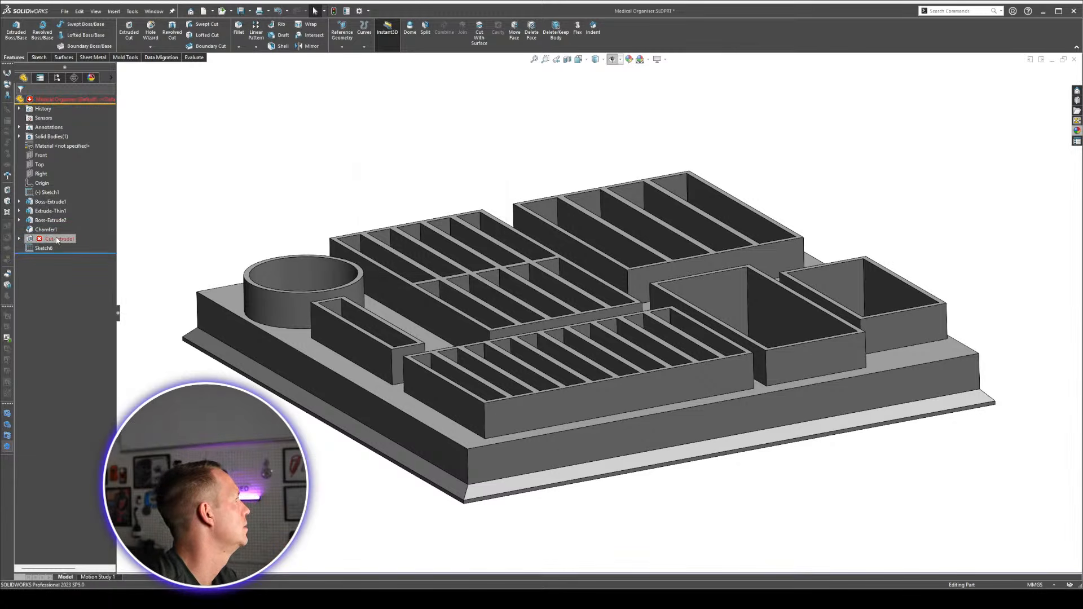
pyautogui.click(49, 240)
pyautogui.press('Delete')
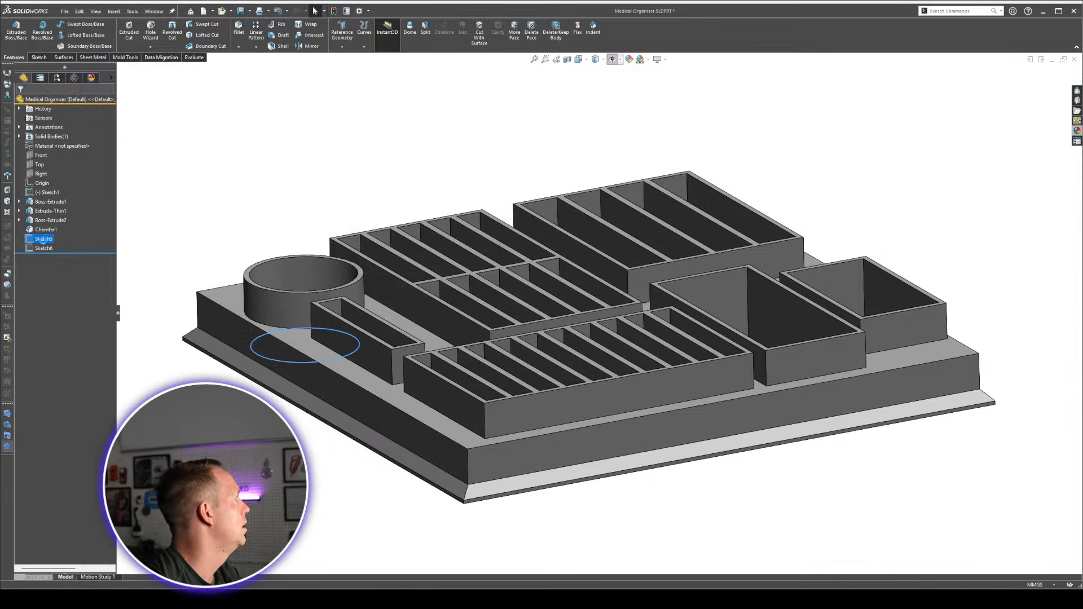
pyautogui.press('Delete')
pyautogui.click(44, 240)
pyautogui.press('Delete')
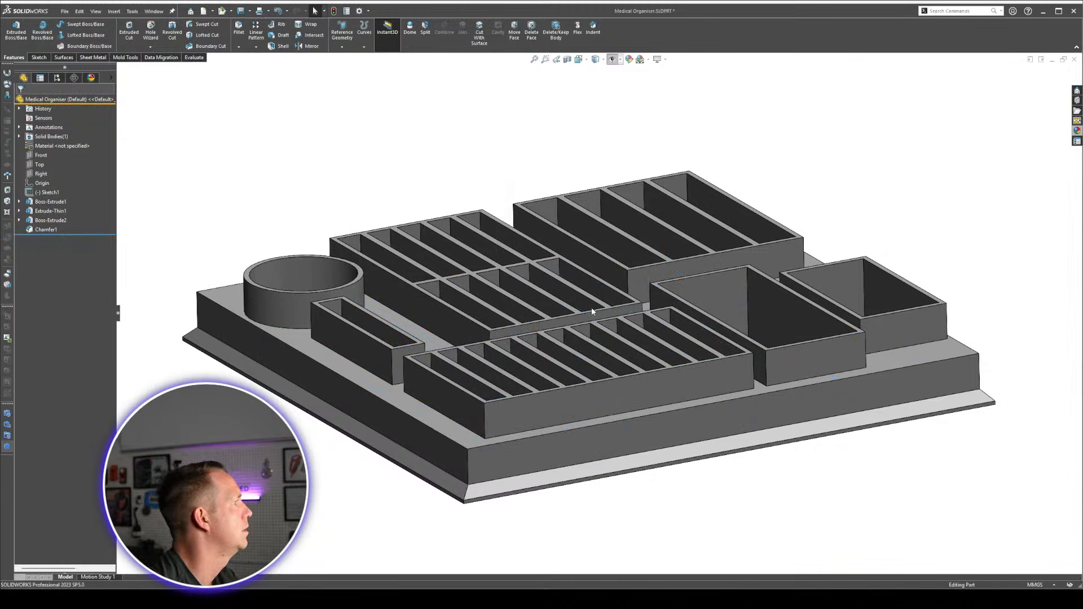
# Measure the wall thickness of the small rectangular compartment between its inner and outer top edges.
pyautogui.moveTo(591, 311)
pyautogui.mouseDown(button='middle')
pyautogui.moveTo(568, 527)
pyautogui.moveTo(569, 365)
pyautogui.mouseUp(button='middle')
pyautogui.moveTo(689, 294); pyautogui.dragTo(663, 356, button='middle')
pyautogui.scroll(-3, 643, 316)
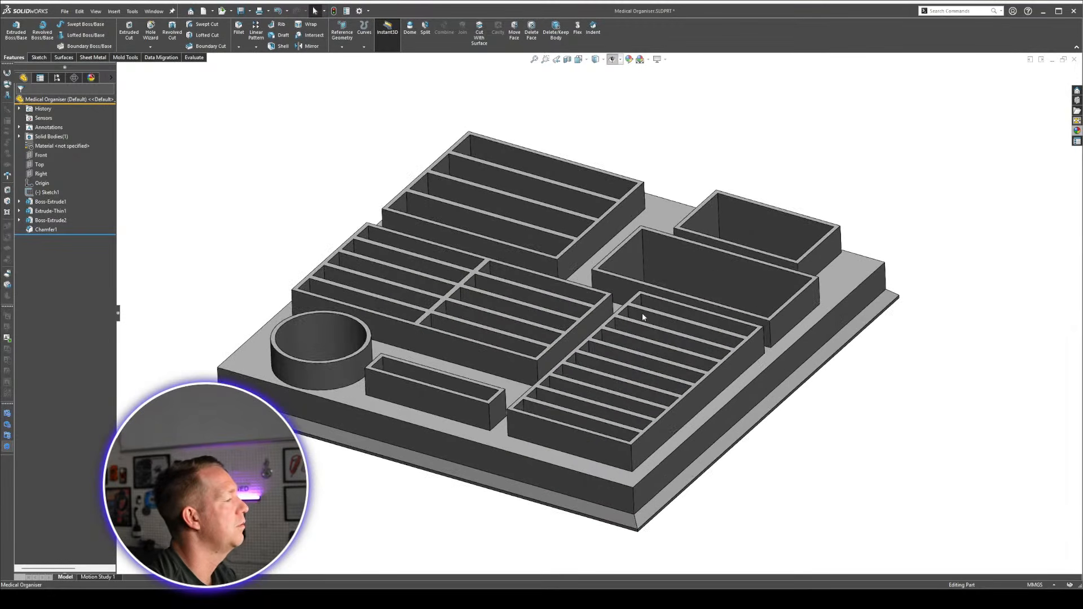
pyautogui.moveTo(605, 290); pyautogui.dragTo(806, 475, button='middle')
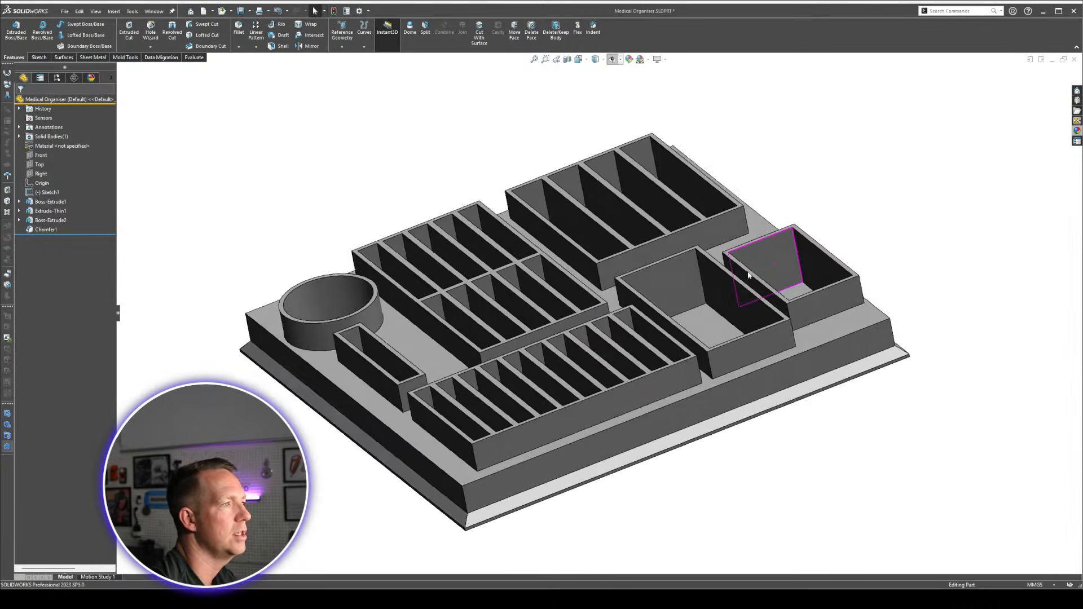
pyautogui.moveTo(768, 265); pyautogui.dragTo(847, 296, button='middle')
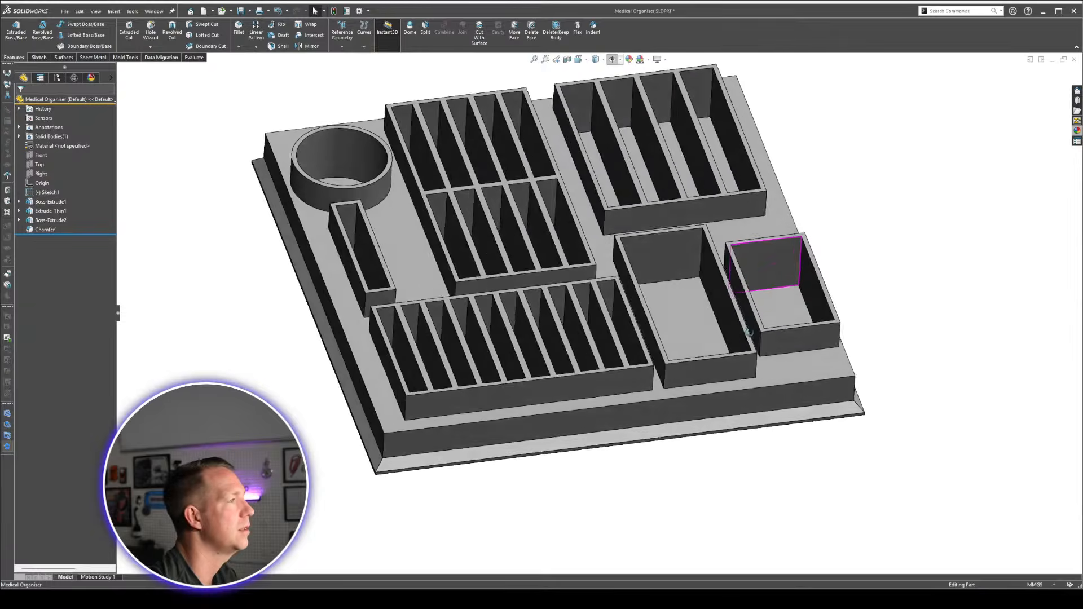
pyautogui.scroll(-10, 846, 296)
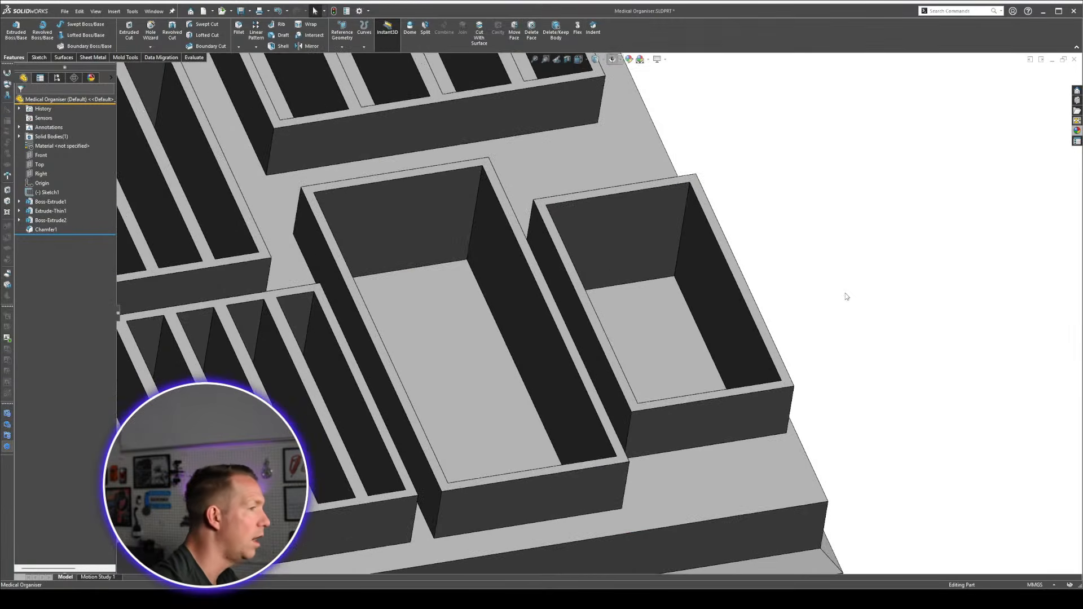
pyautogui.press('m')
pyautogui.click(766, 346)
pyautogui.click(774, 342)
pyautogui.scroll(2, 886, 345)
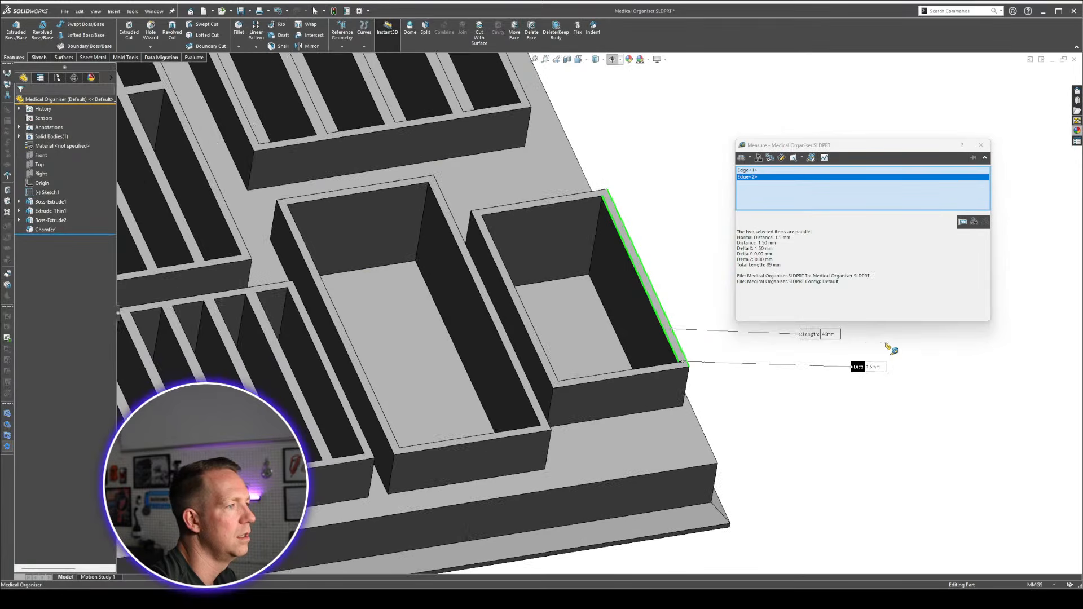
pyautogui.scroll(8, 591, 248)
pyautogui.press('Escape')
pyautogui.press('Escape')
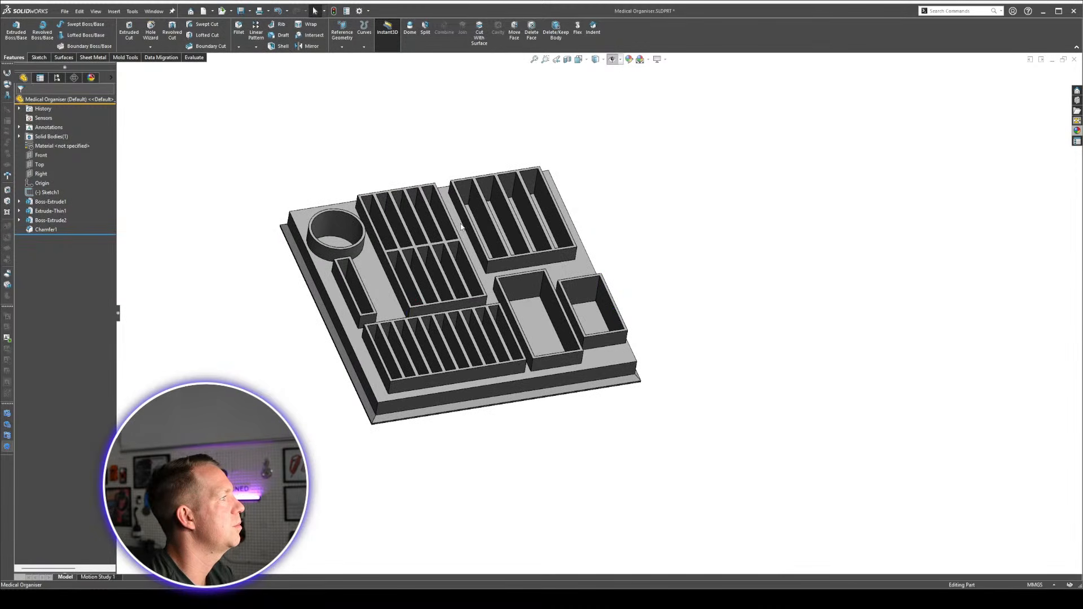
# Set the compartment wall thickness of Extrude-Thin1 to 2 mm and save the part.
pyautogui.scroll(-4, 648, 257)
pyautogui.moveTo(647, 257); pyautogui.dragTo(820, 273, button='middle')
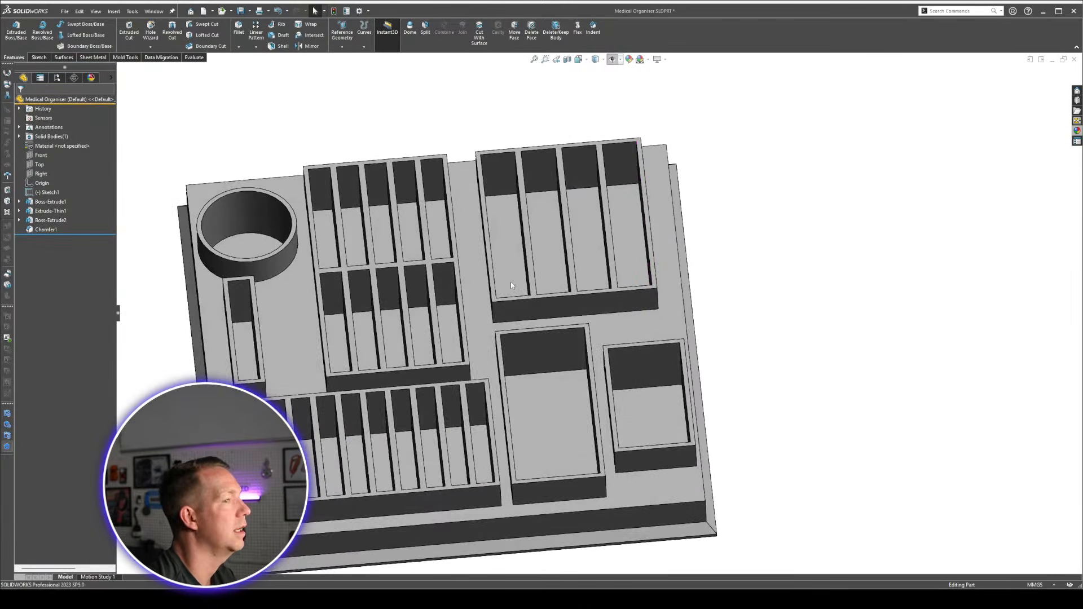
pyautogui.moveTo(510, 282); pyautogui.dragTo(522, 237, button='middle')
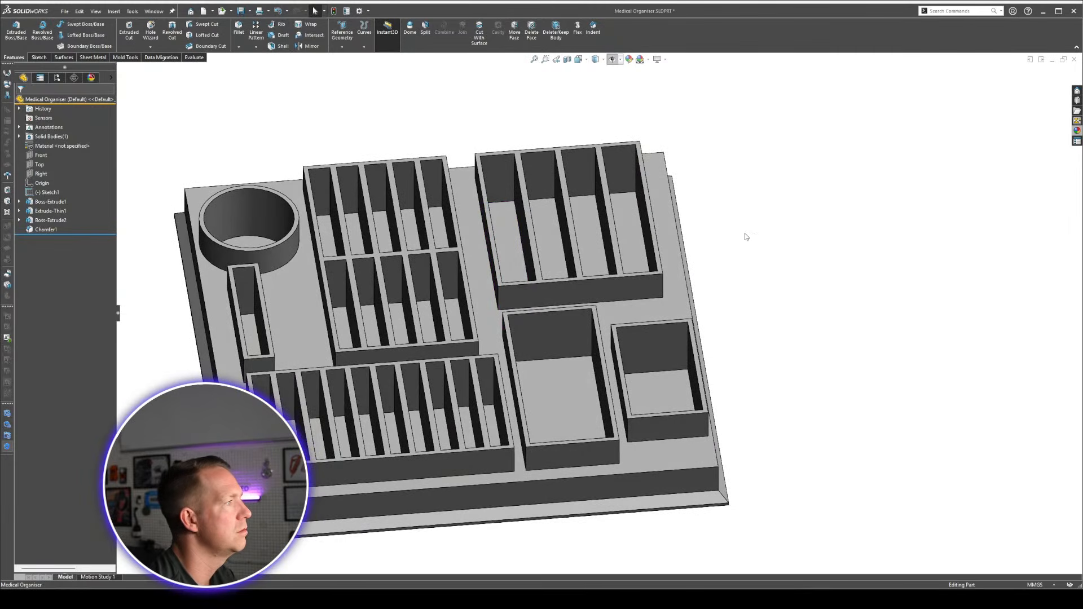
pyautogui.click(50, 211)
pyautogui.moveTo(634, 447); pyautogui.dragTo(681, 190, button='middle')
pyautogui.scroll(-2, 720, 191)
pyautogui.moveTo(685, 240); pyautogui.dragTo(692, 269, button='middle')
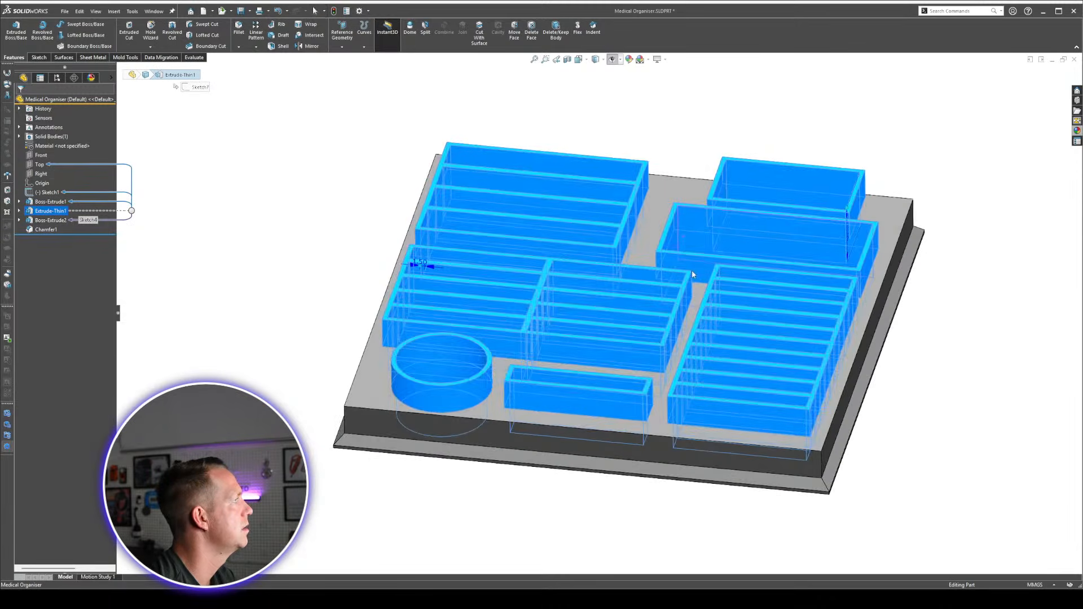
pyautogui.scroll(-1, 692, 270)
pyautogui.doubleClick(364, 266)
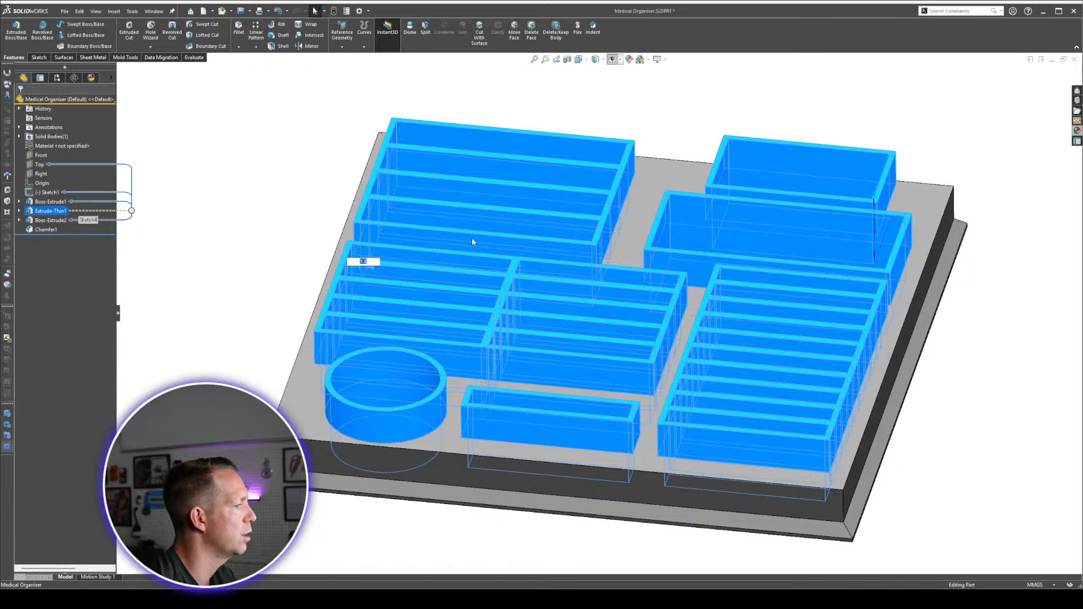
pyautogui.write('2')
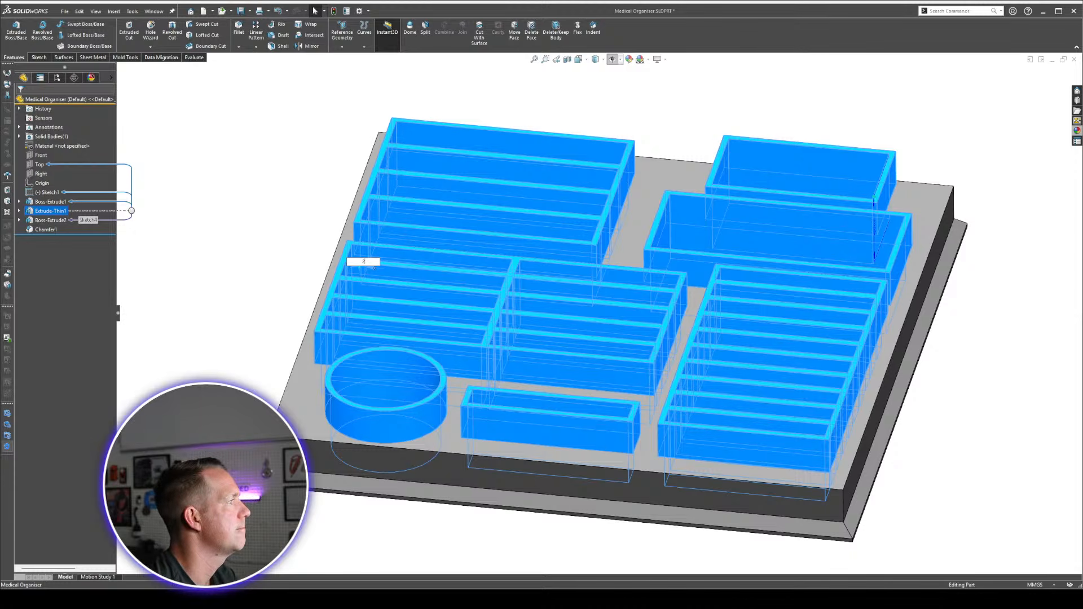
pyautogui.press('Return')
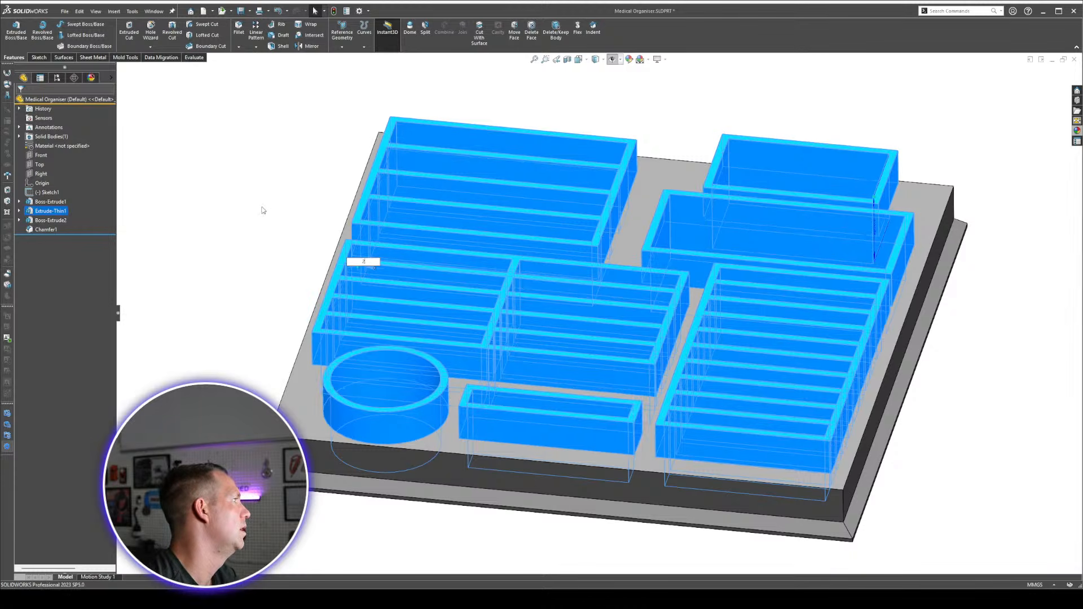
pyautogui.click(262, 210)
pyautogui.hotkey('ctrl', 's')
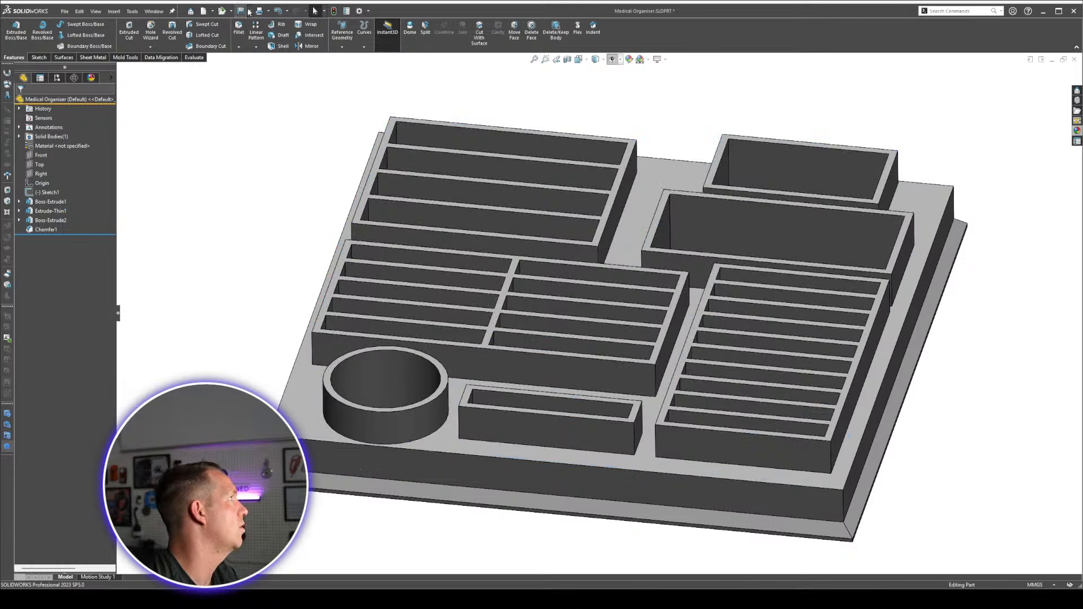
# Examine the layout sketch and its compartment dimensions from the top view, showing the sketches for the check and hiding them again.
pyautogui.press('space')
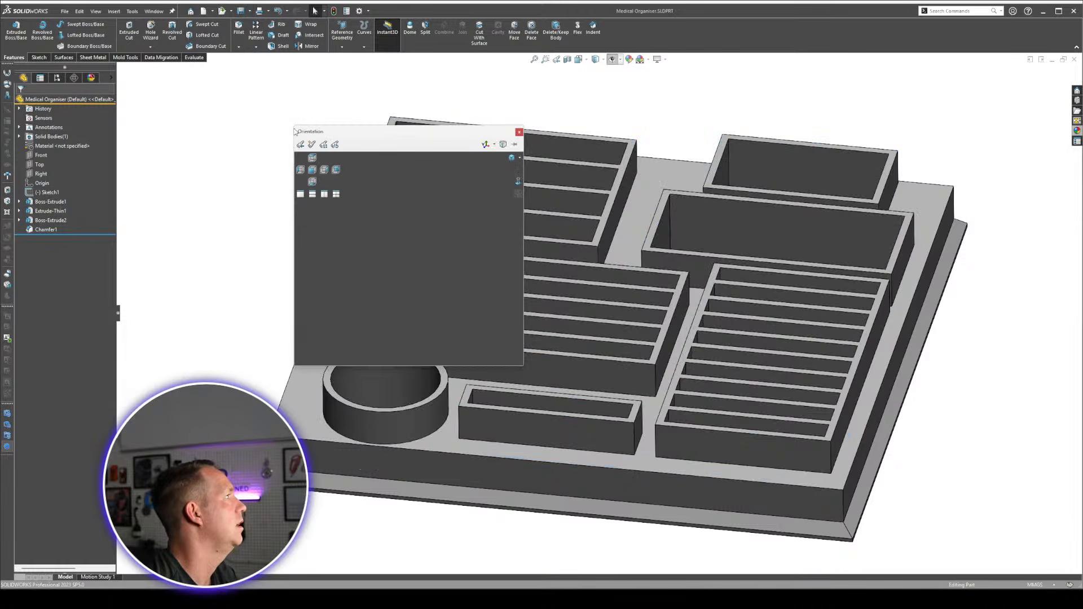
pyautogui.click(312, 159)
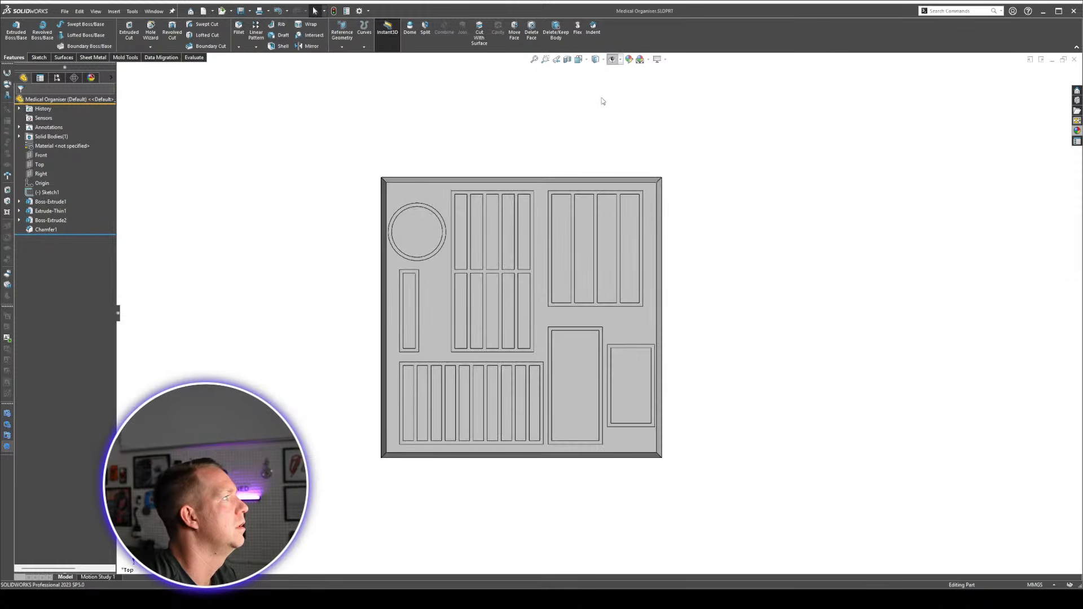
pyautogui.click(613, 59)
pyautogui.scroll(-7, 493, 214)
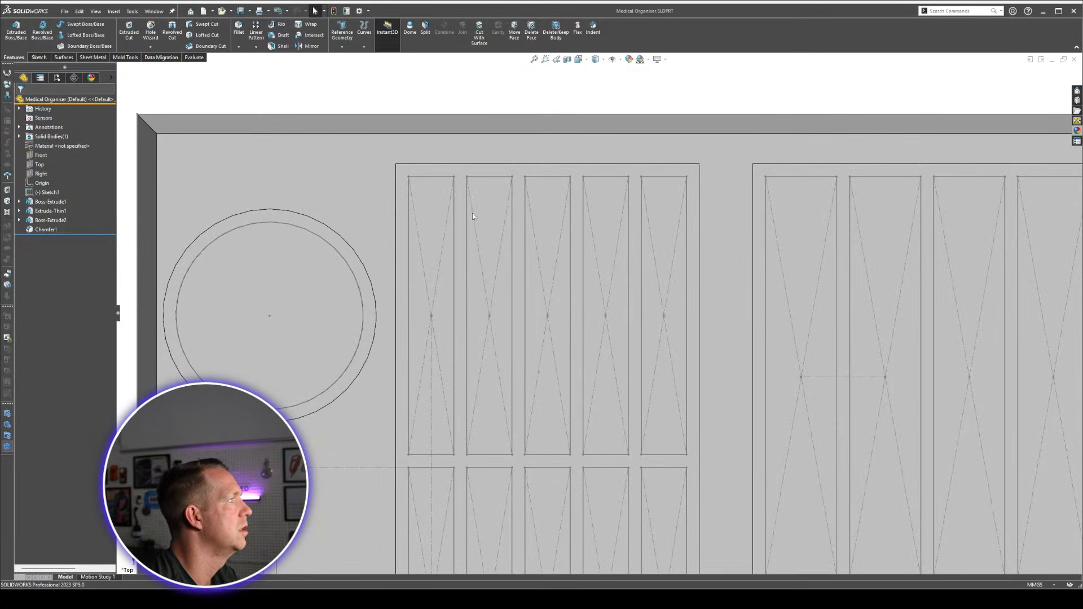
pyautogui.scroll(3, 861, 438)
pyautogui.scroll(4, 771, 458)
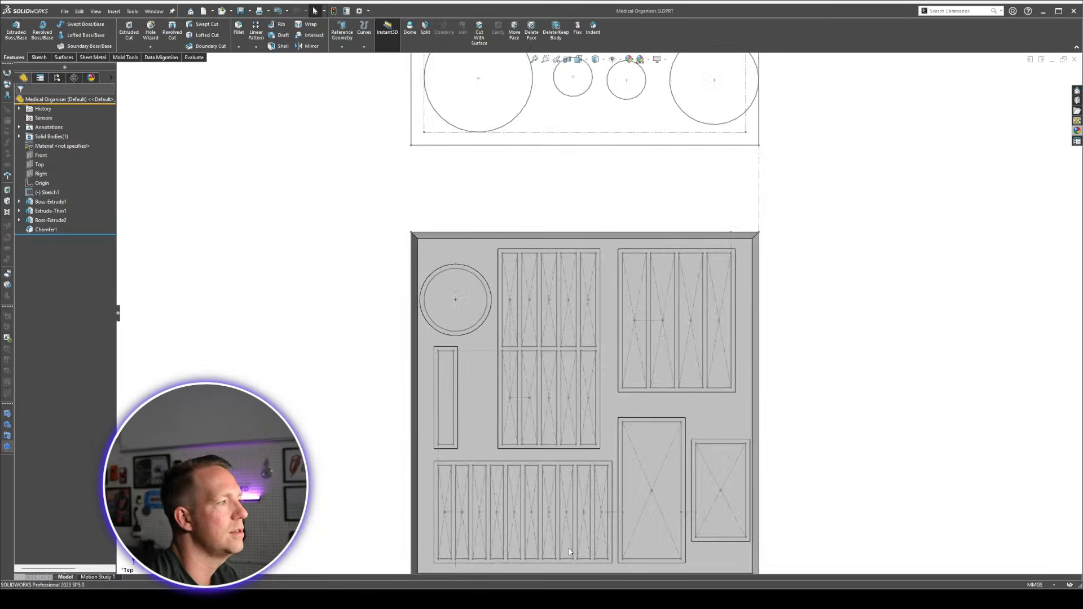
pyautogui.scroll(-5, 618, 467)
pyautogui.scroll(3, 667, 242)
pyautogui.scroll(-3, 689, 158)
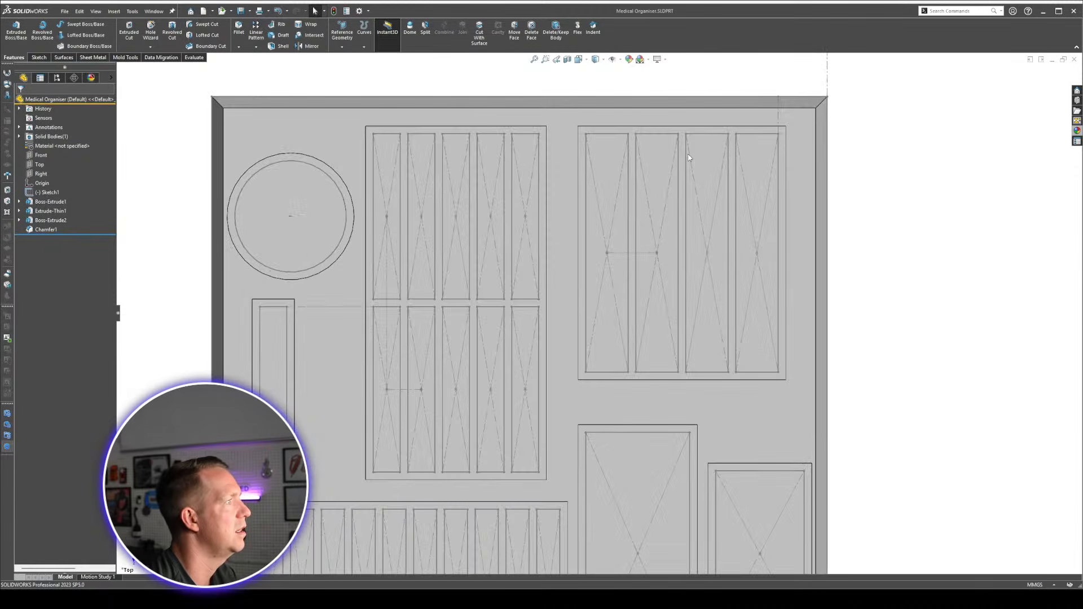
pyautogui.doubleClick(49, 192)
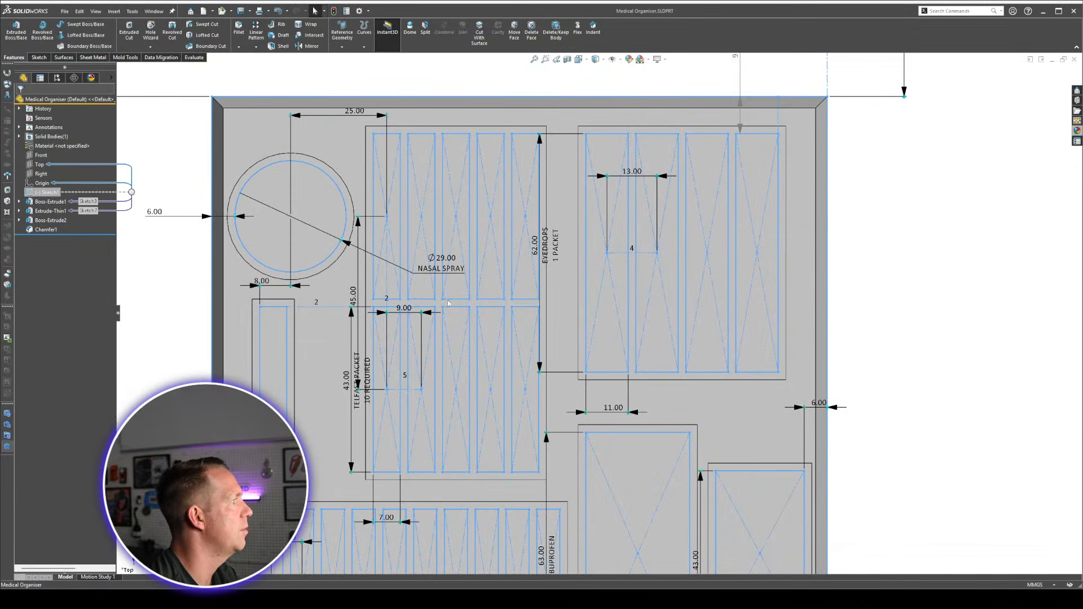
pyautogui.scroll(-3, 406, 339)
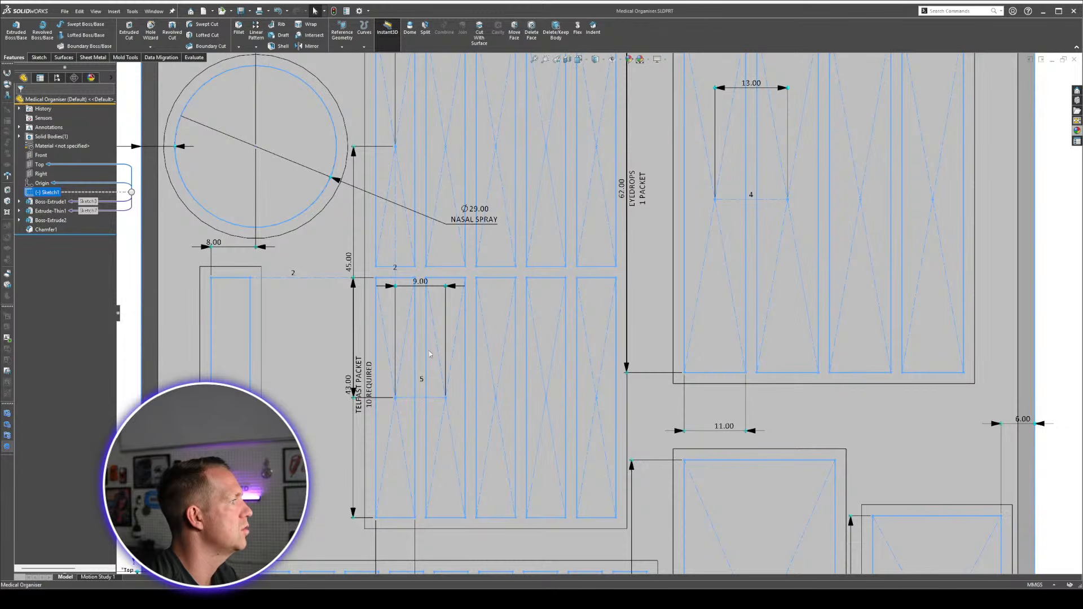
pyautogui.scroll(4, 742, 311)
pyautogui.click(937, 242)
pyautogui.scroll(3, 757, 358)
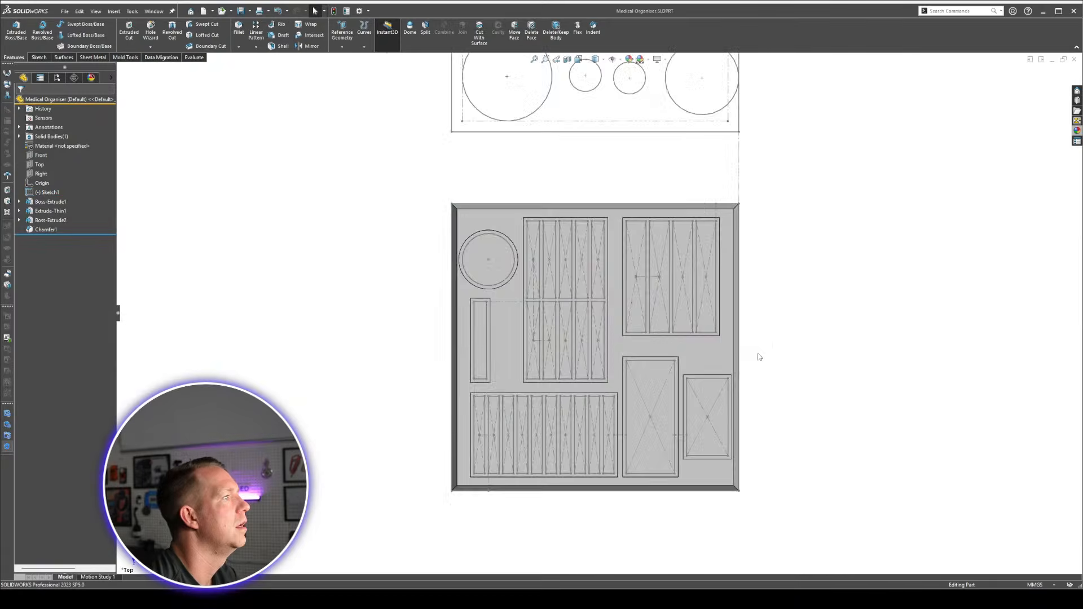
pyautogui.scroll(-2, 690, 386)
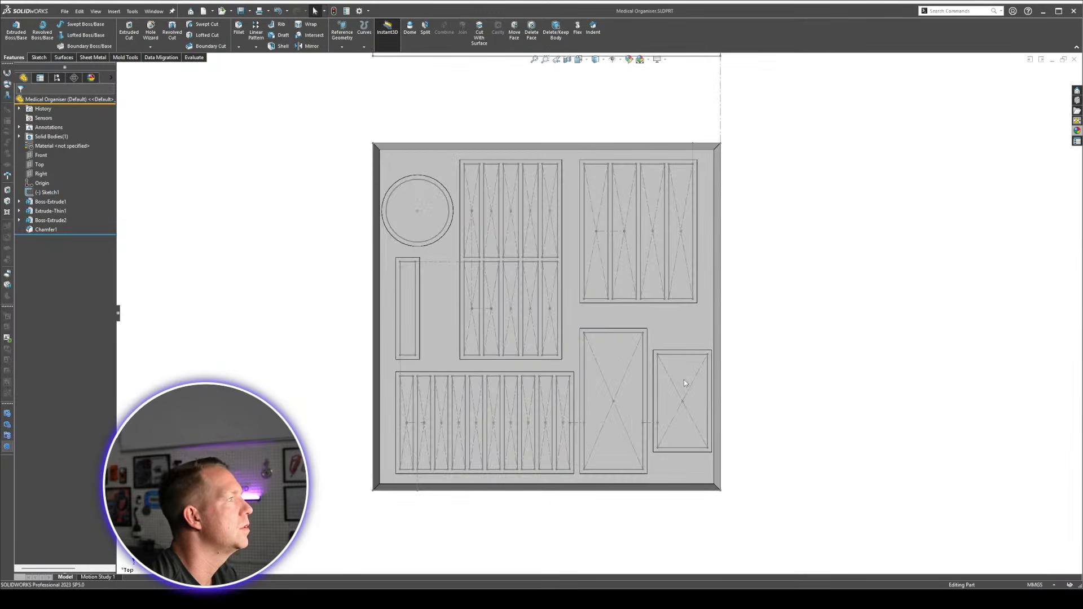
pyautogui.click(613, 59)
pyautogui.scroll(1, 594, 310)
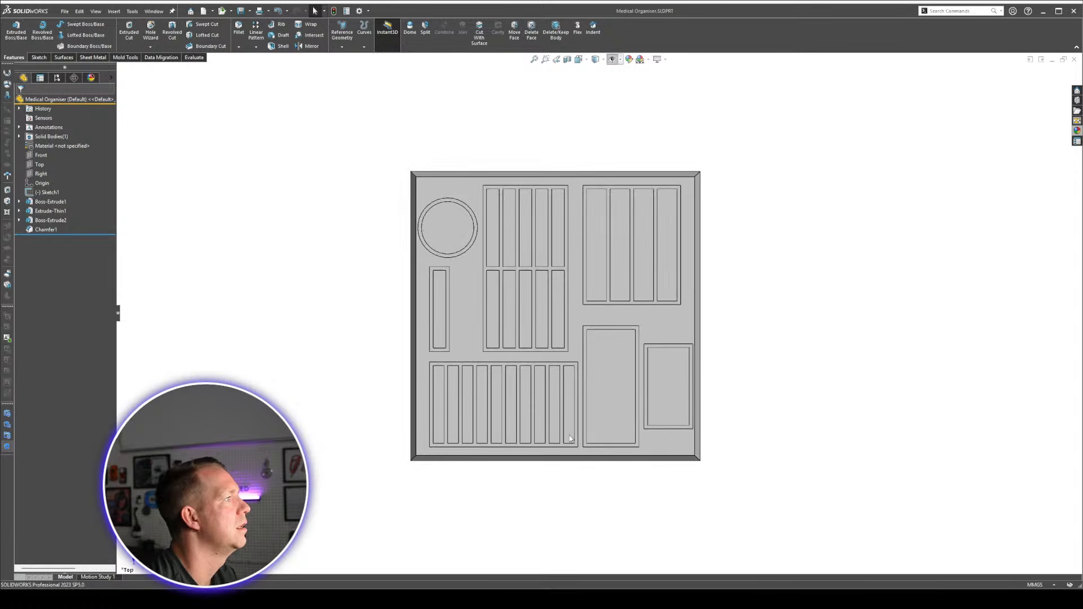
# Reduce the extrusion depth of Boss-Extrude2, the raised block around the compartments on the base plate.
pyautogui.moveTo(595, 310)
pyautogui.mouseDown(button='middle')
pyautogui.moveTo(619, 211)
pyautogui.moveTo(469, 373)
pyautogui.mouseUp(button='middle')
pyautogui.scroll(-6, 469, 368)
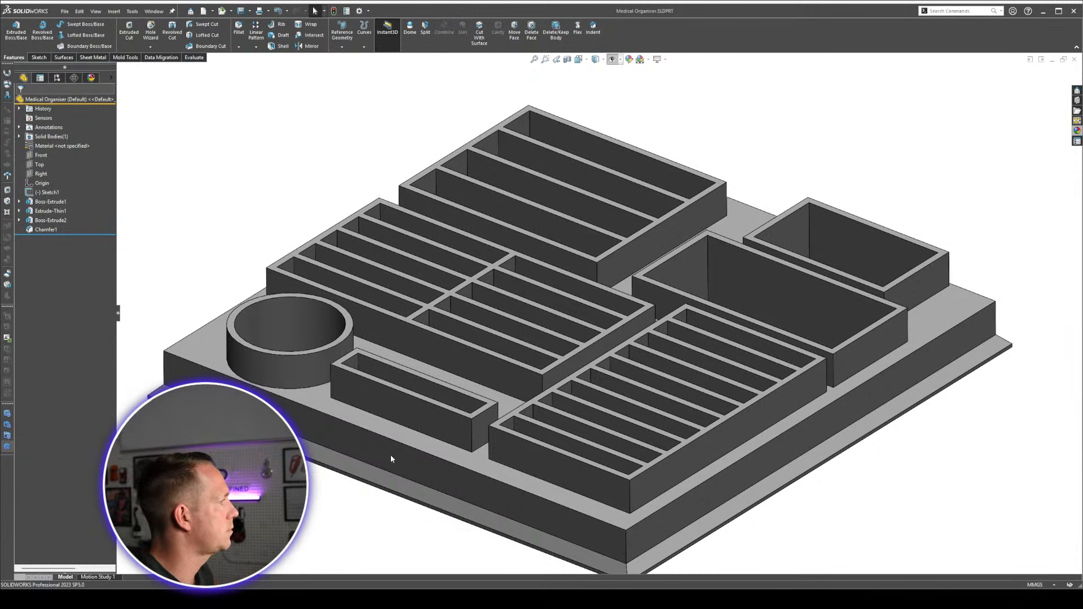
pyautogui.scroll(1, 409, 382)
pyautogui.moveTo(409, 382); pyautogui.dragTo(489, 305, button='middle')
pyautogui.scroll(-1, 489, 304)
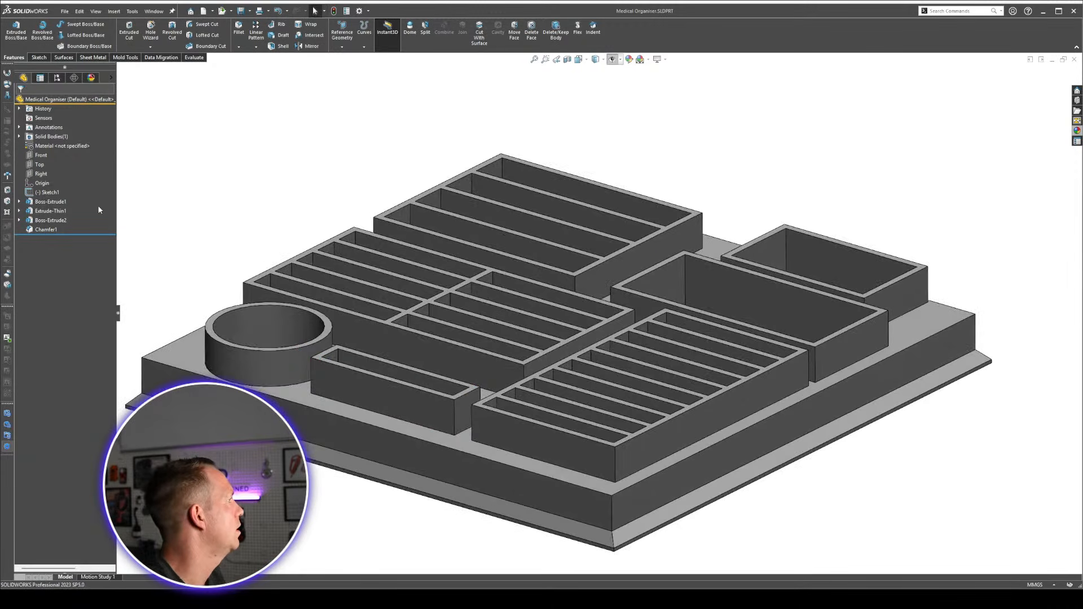
pyautogui.click(50, 201)
pyautogui.click(57, 220)
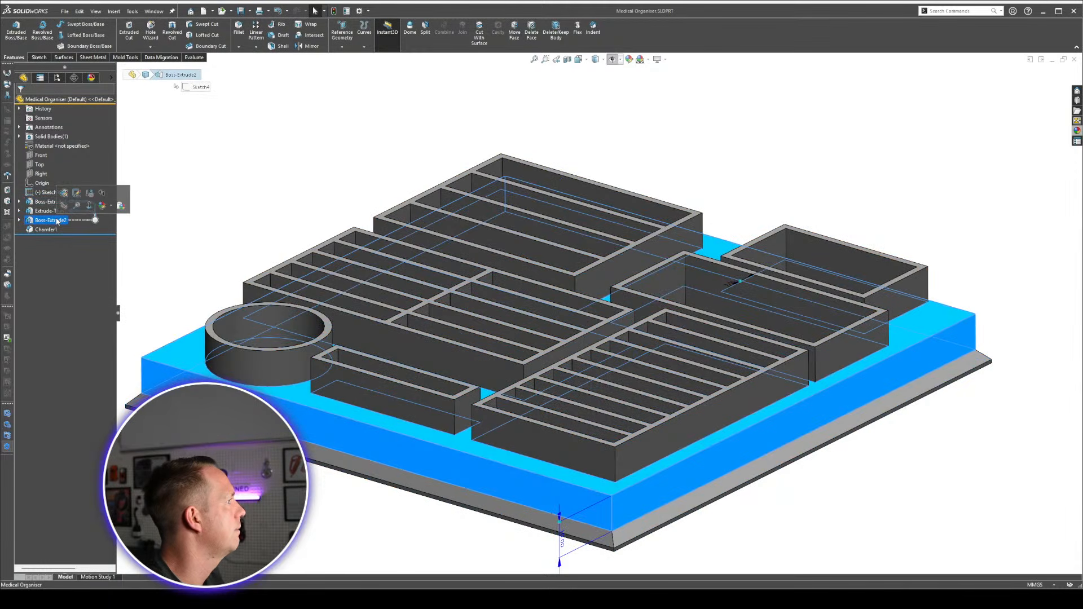
pyautogui.click(565, 545)
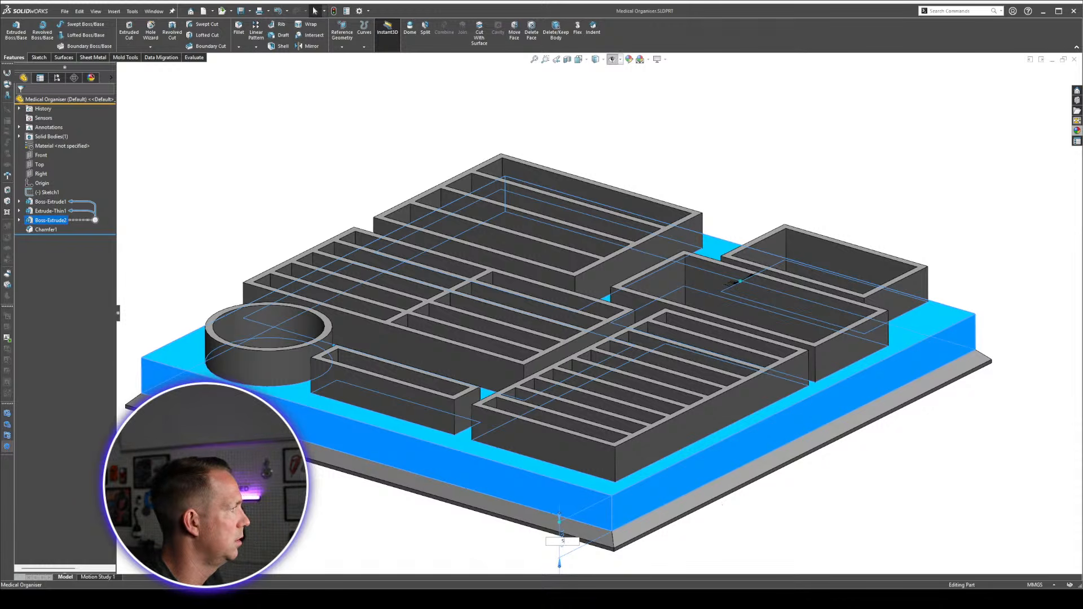
pyautogui.press('Return')
pyautogui.click(394, 527)
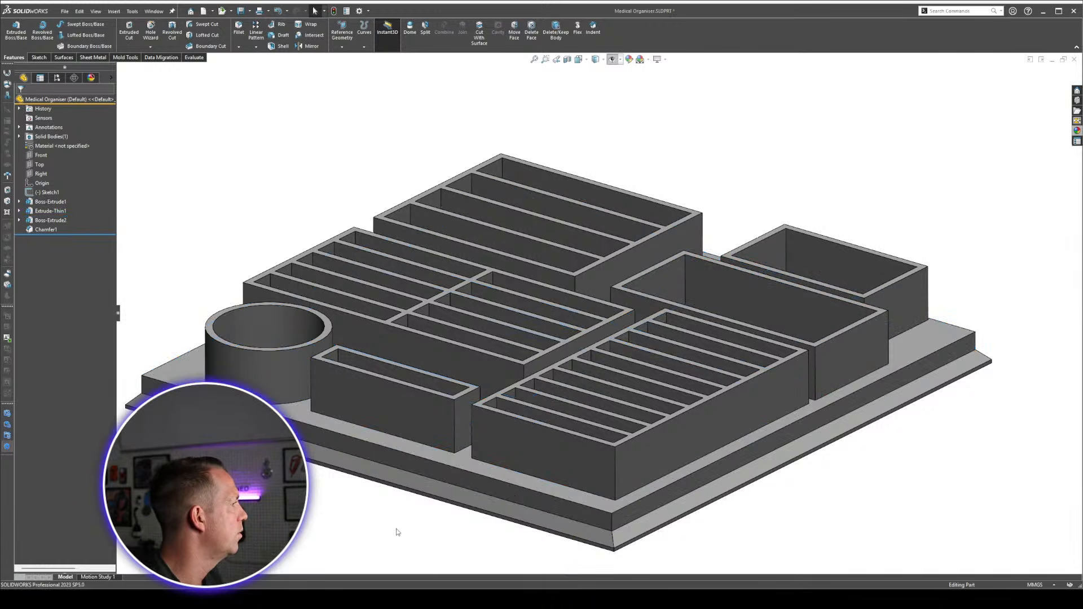
pyautogui.press('f')
pyautogui.moveTo(699, 368); pyautogui.dragTo(734, 395, button='middle')
pyautogui.scroll(-3, 767, 213)
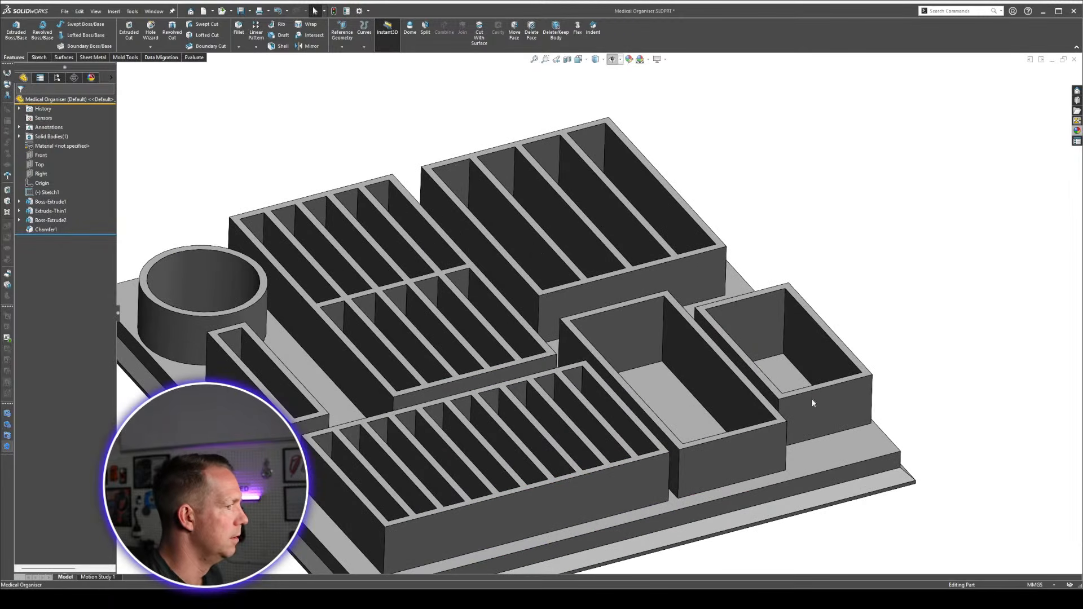
# Start a new sketch on the Top plane with the organiser viewed from above.
pyautogui.scroll(2, 630, 440)
pyautogui.moveTo(630, 441); pyautogui.dragTo(461, 318, button='middle')
pyautogui.scroll(-2, 506, 312)
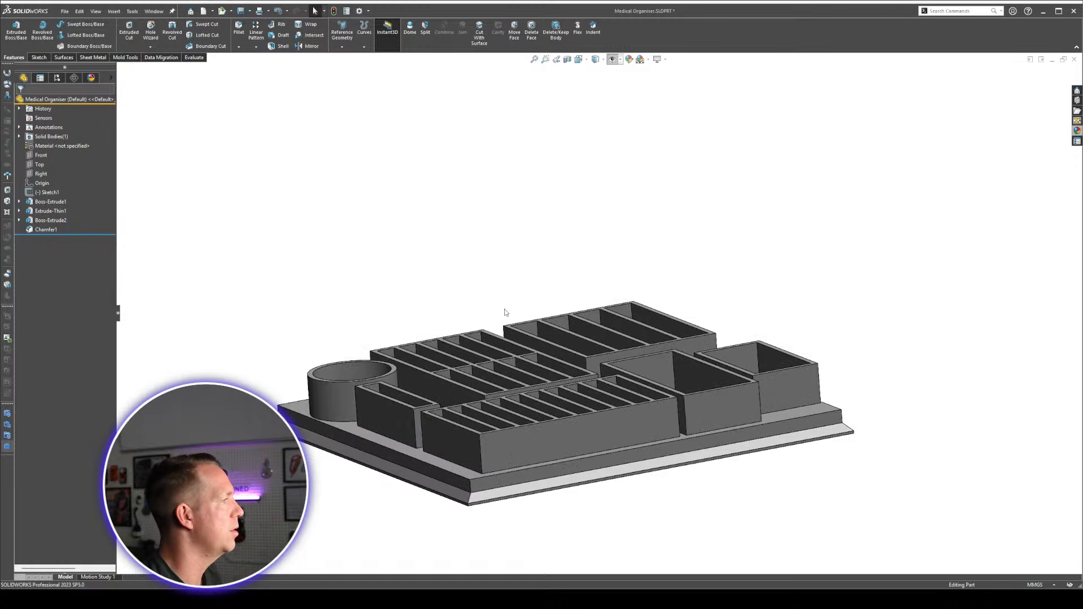
pyautogui.click(39, 164)
pyautogui.click(51, 152)
pyautogui.press('space')
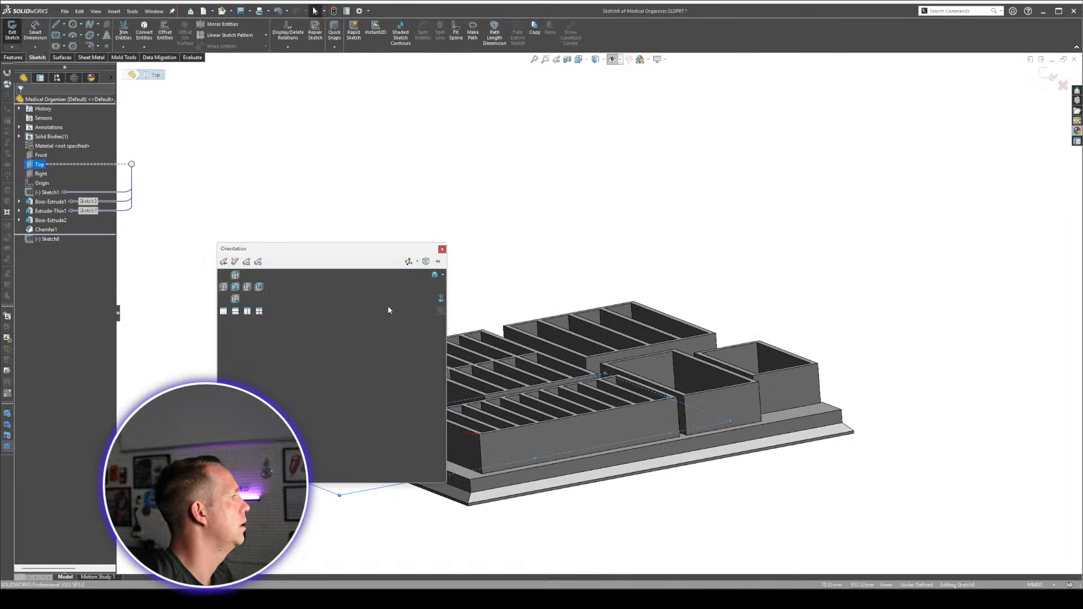
pyautogui.click(441, 299)
pyautogui.scroll(-4, 611, 260)
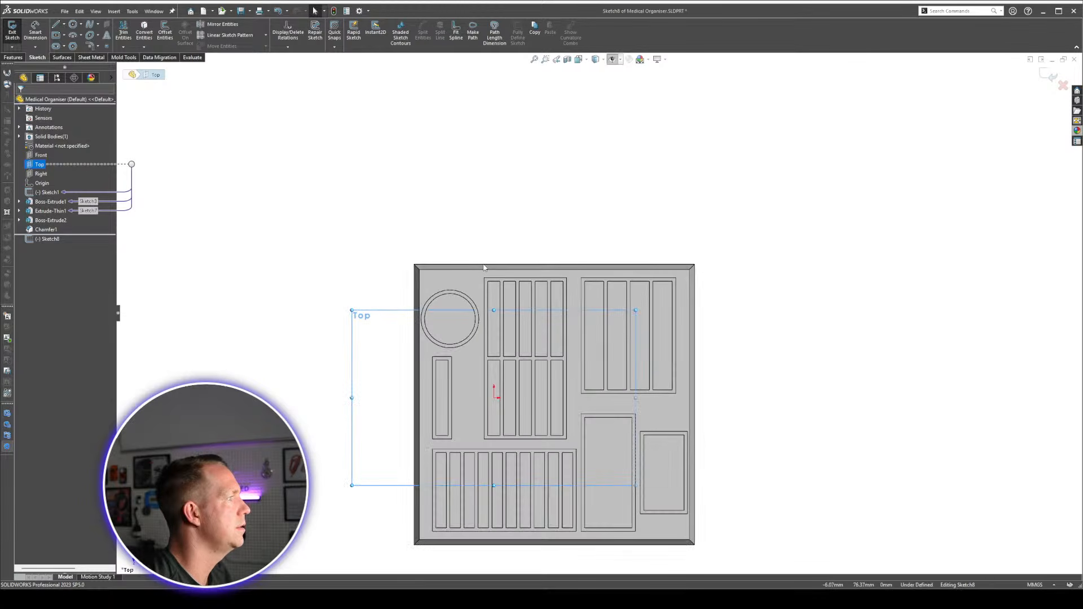
# Sketch a corner rectangle over the full outer outline of the 160 mm square base plate.
pyautogui.rightClick(484, 268)
pyautogui.click(536, 275)
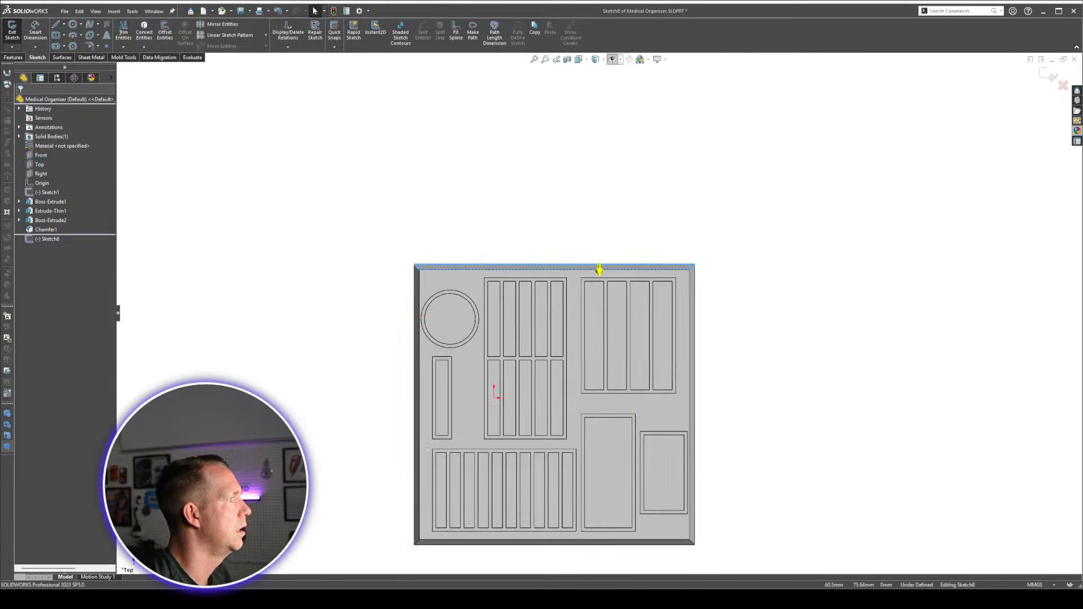
pyautogui.click(742, 290)
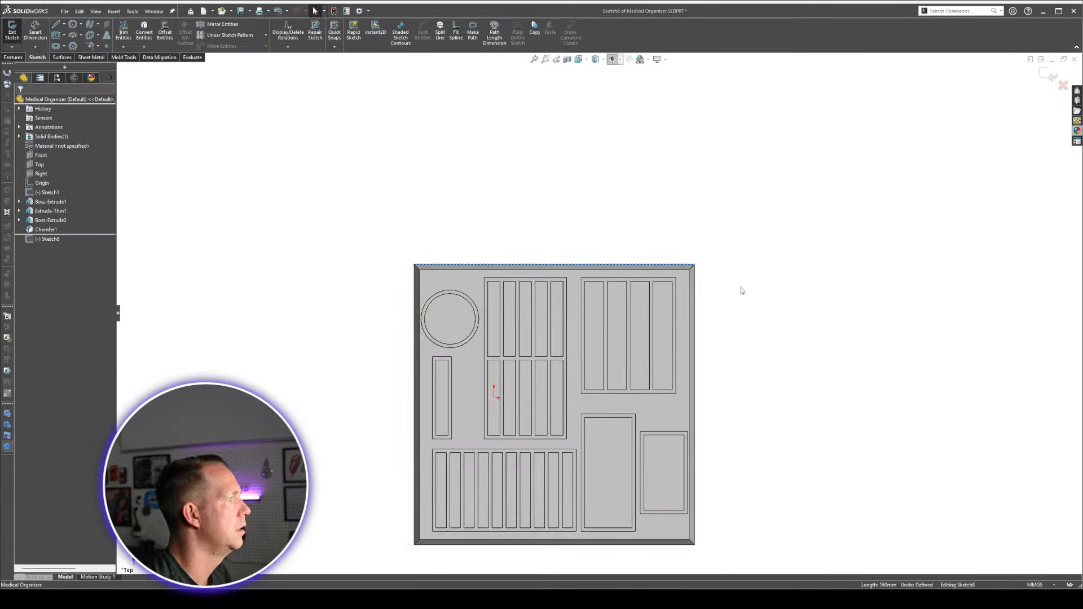
pyautogui.press('r')
pyautogui.click(414, 264)
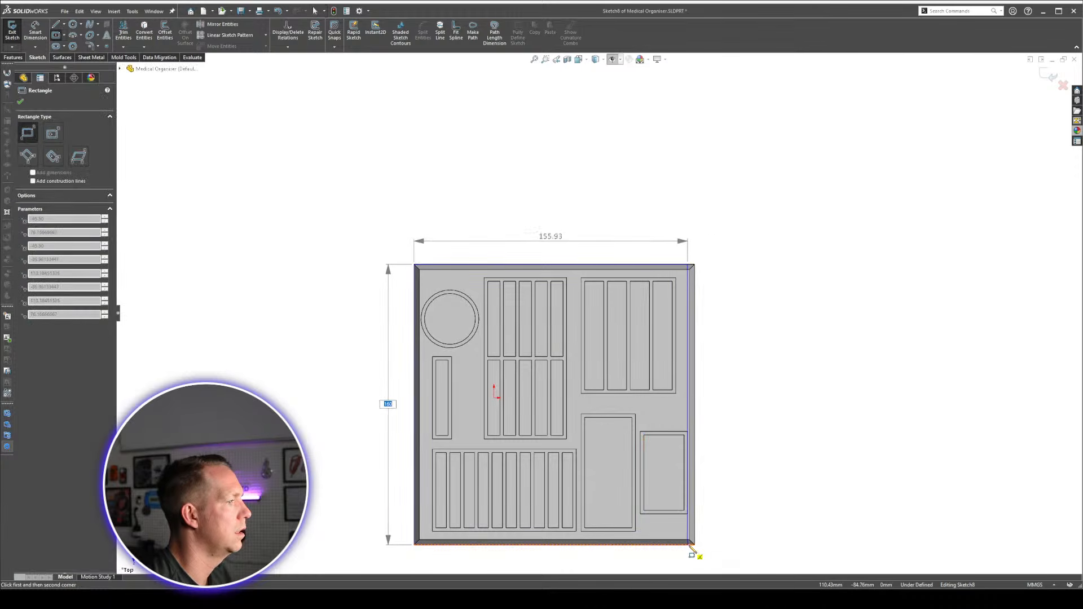
pyautogui.click(694, 545)
pyautogui.moveTo(694, 545); pyautogui.dragTo(768, 291, button='middle')
pyautogui.moveTo(525, 443)
pyautogui.mouseDown(button='middle')
pyautogui.moveTo(492, 460)
pyautogui.moveTo(529, 448)
pyautogui.mouseUp(button='middle')
pyautogui.scroll(-3, 529, 447)
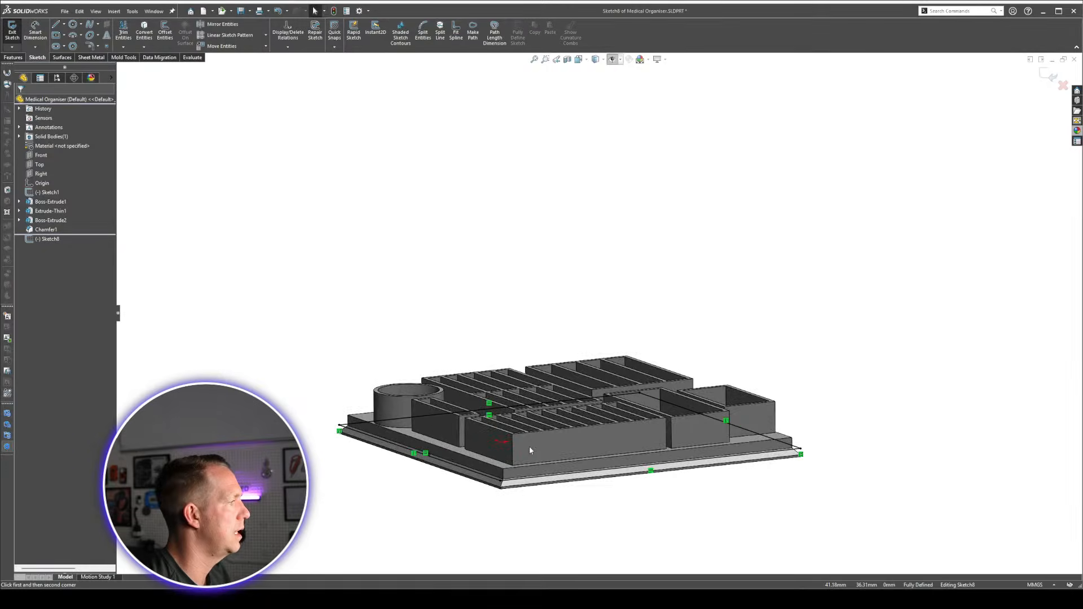
# Set the rectangle's boss extrusion to start at a 100 mm offset and reverse its direction towards the base plate.
pyautogui.scroll(-2, 529, 446)
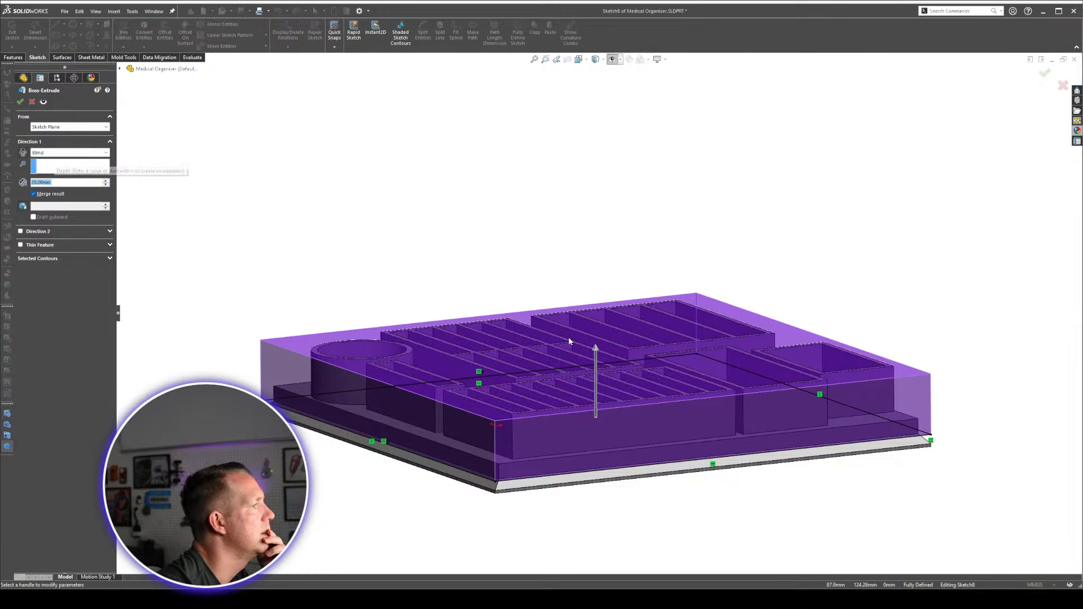
pyautogui.click(68, 127)
pyautogui.click(49, 155)
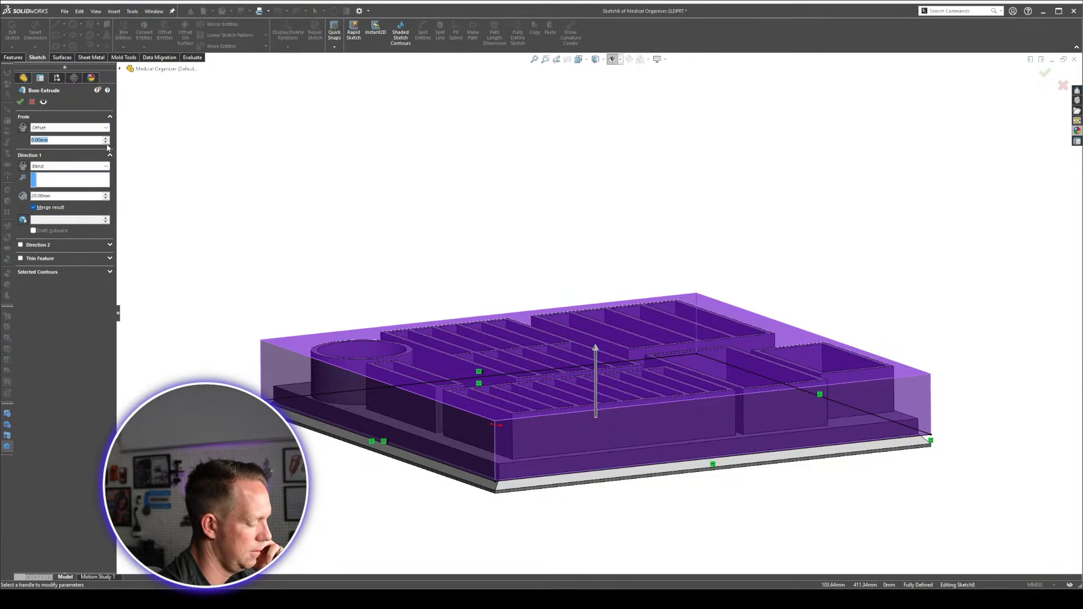
pyautogui.write('100')
pyautogui.press('Return')
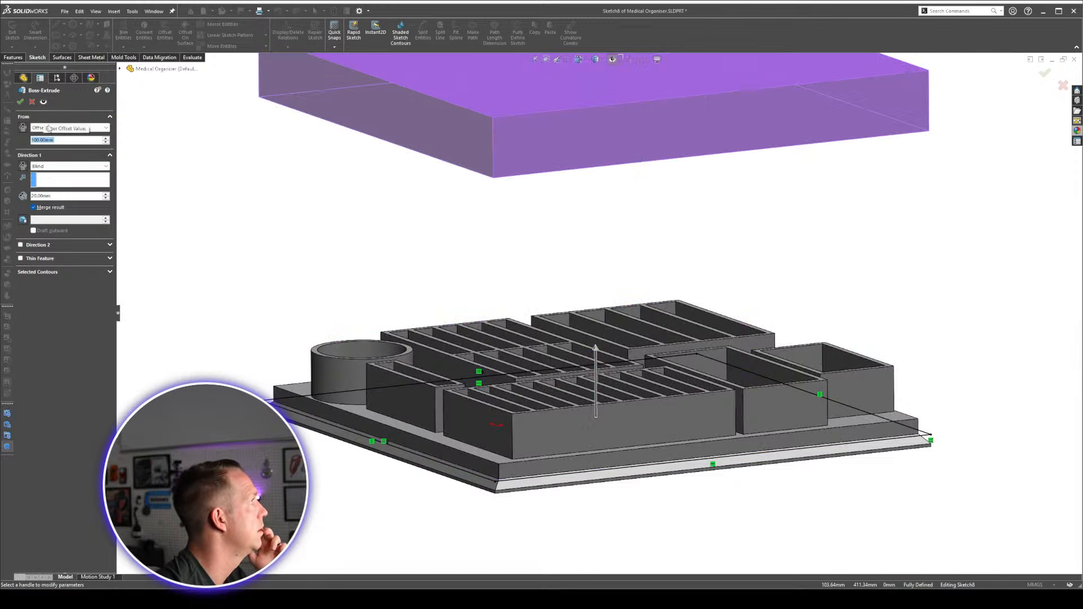
pyautogui.click(23, 166)
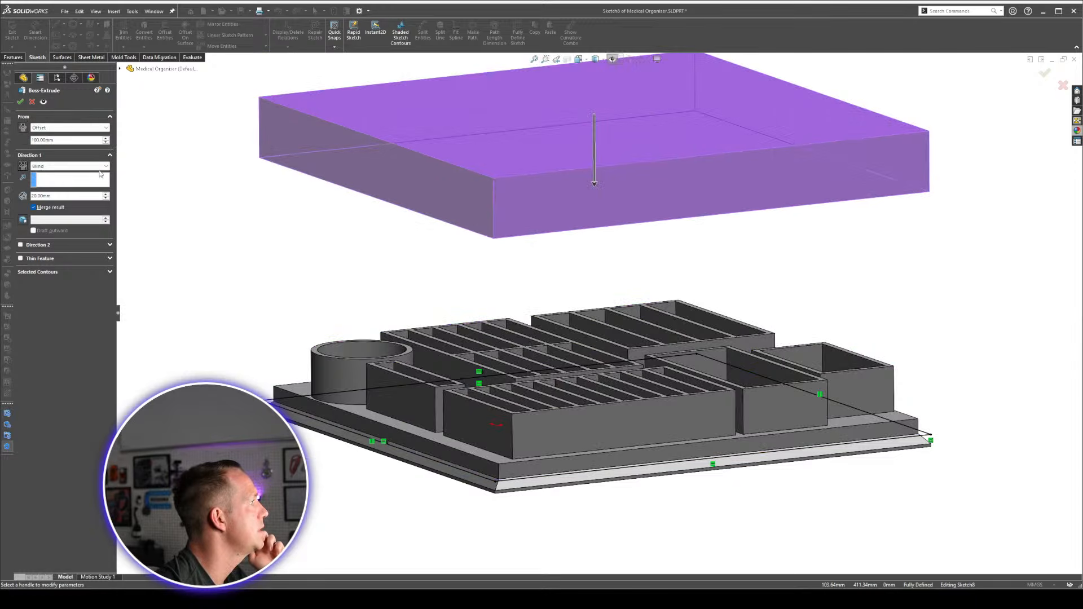
# Finish the extrusion as a one-direction 2 mm thin wall up to the Chamfer1 body, without merging the result.
pyautogui.click(21, 258)
pyautogui.write('2')
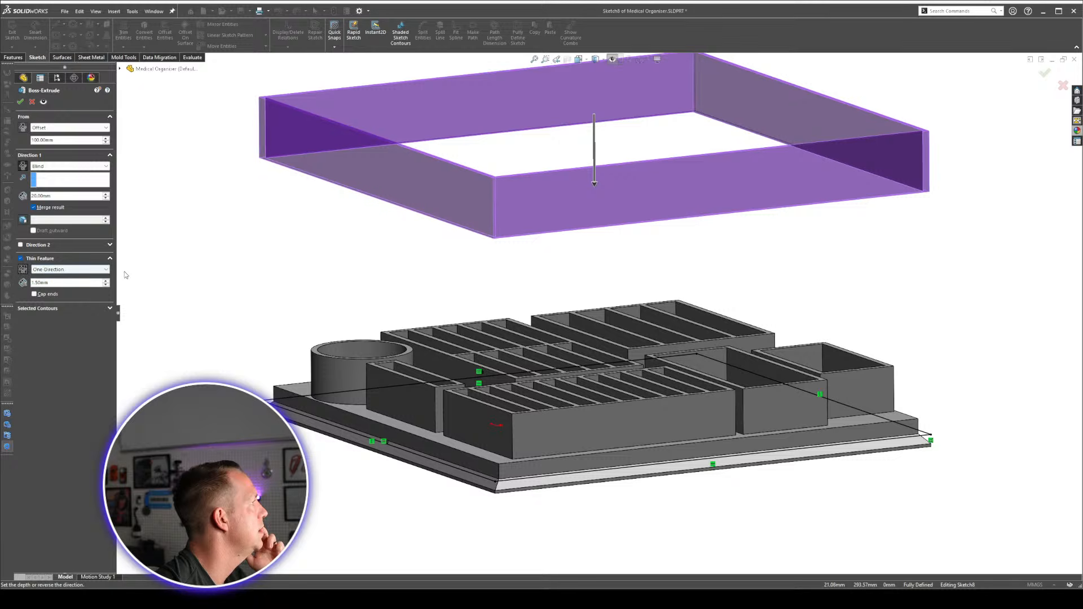
pyautogui.press('Return')
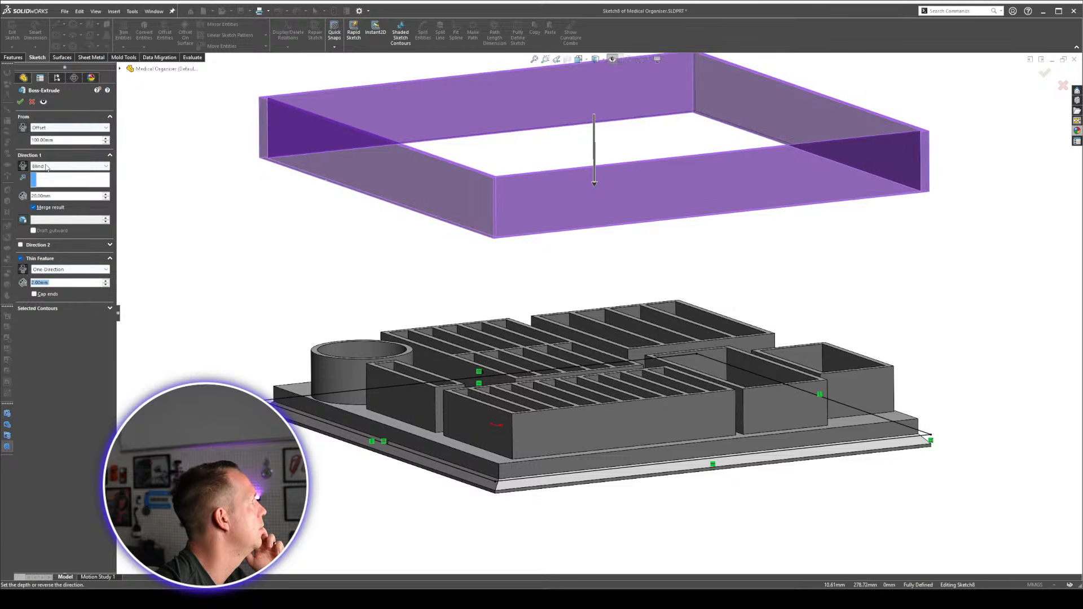
pyautogui.click(62, 166)
pyautogui.click(54, 208)
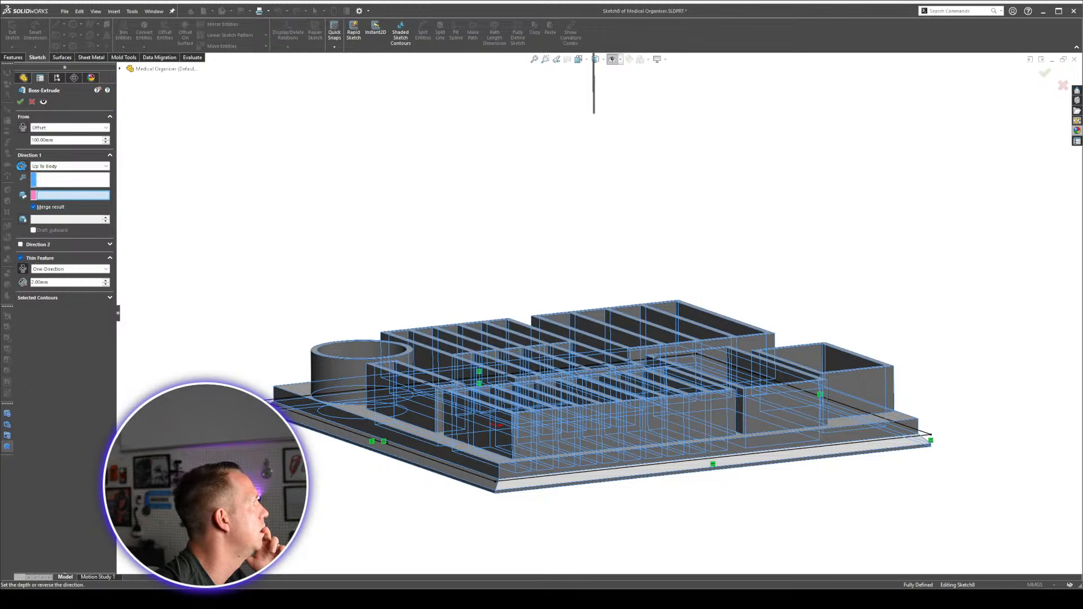
pyautogui.click(24, 166)
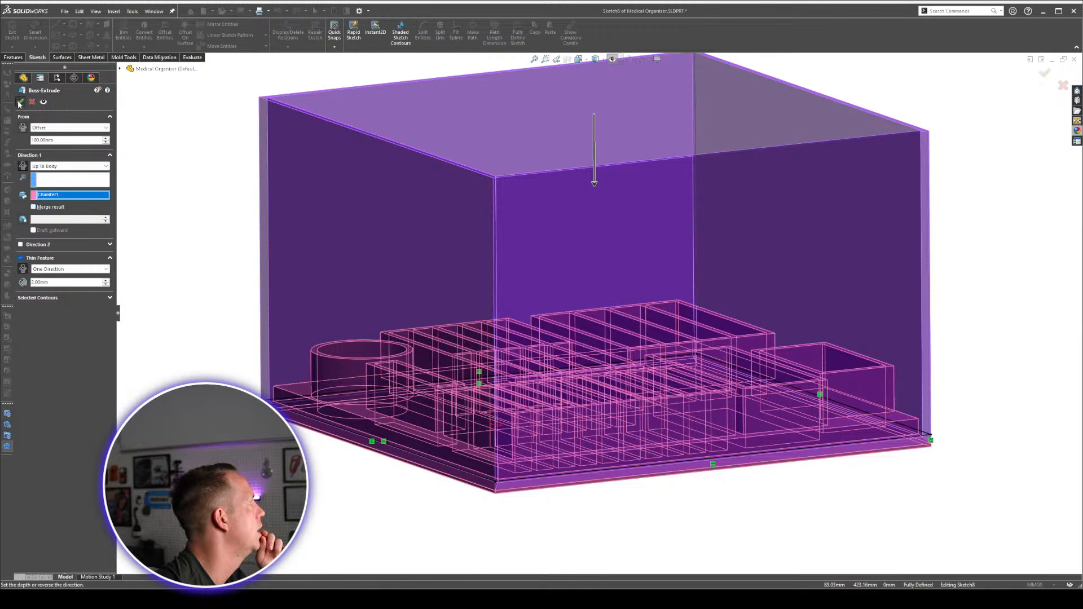
pyautogui.click(19, 104)
# Make the Extrude-Thin2 enclosure body transparent to expose the organiser inside it.
pyautogui.scroll(4, 616, 321)
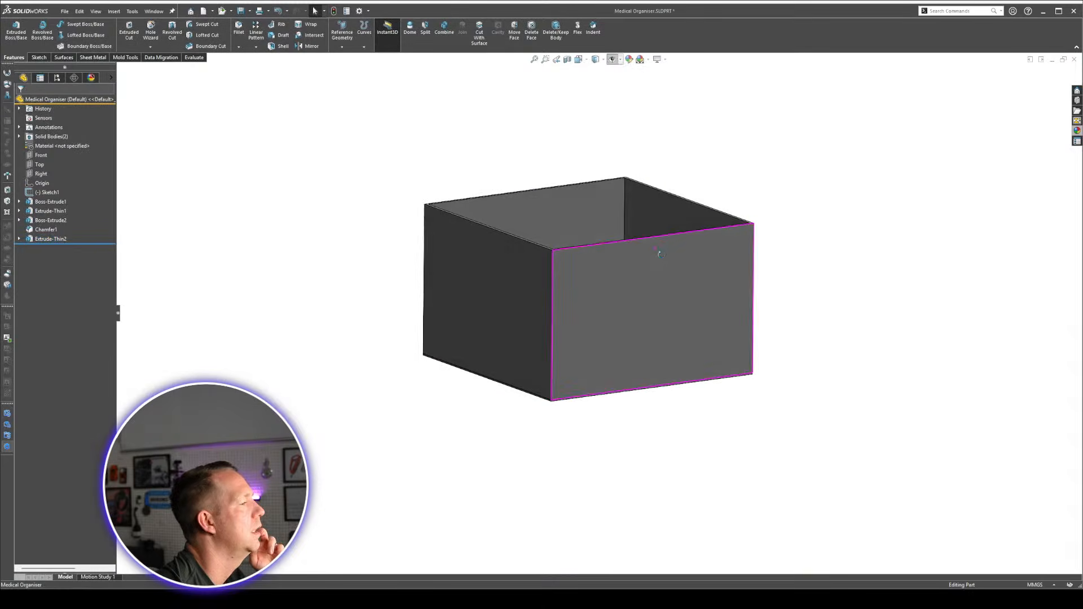
pyautogui.scroll(-3, 739, 192)
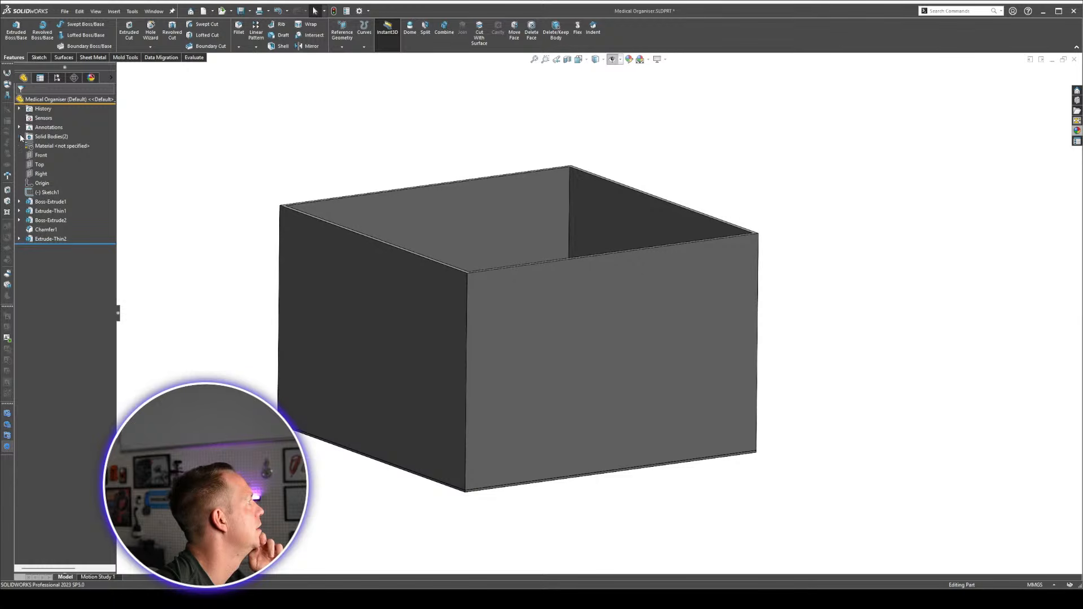
pyautogui.click(19, 136)
pyautogui.click(112, 78)
pyautogui.click(153, 155)
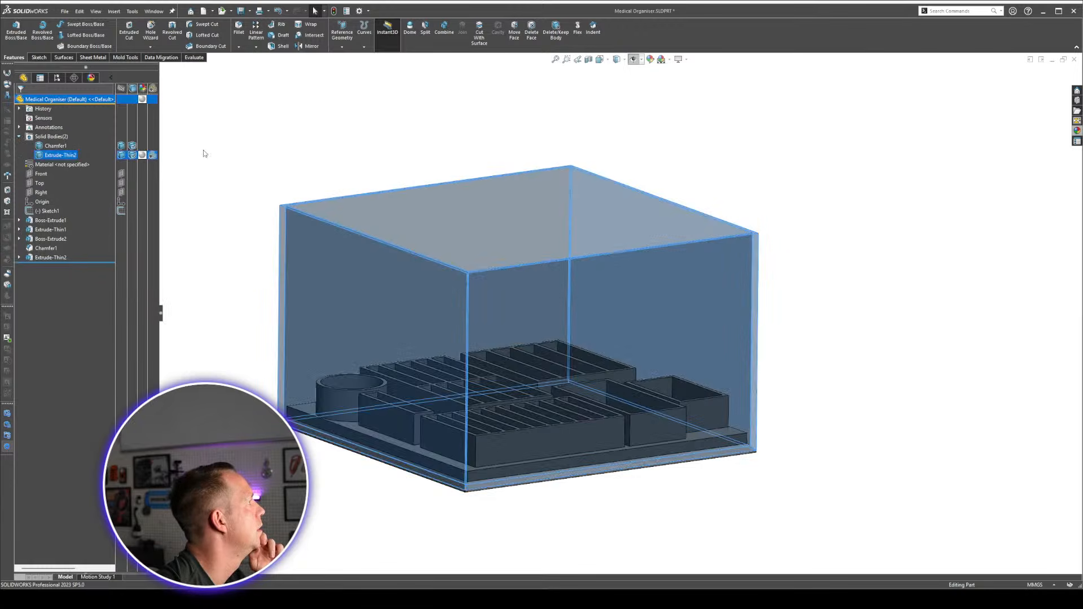
pyautogui.click(347, 468)
# Examine how the enclosure's walls meet the chamfered base edge at the corners and how the compartments sit inside.
pyautogui.moveTo(347, 467); pyautogui.dragTo(620, 371, button='middle')
pyautogui.scroll(-10, 610, 458)
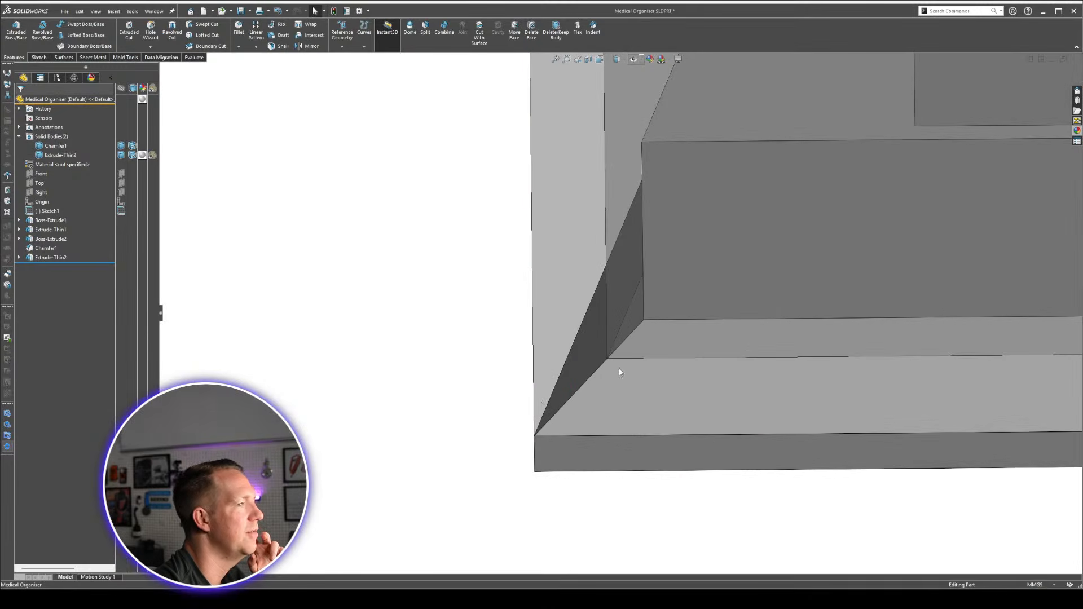
pyautogui.scroll(5, 750, 291)
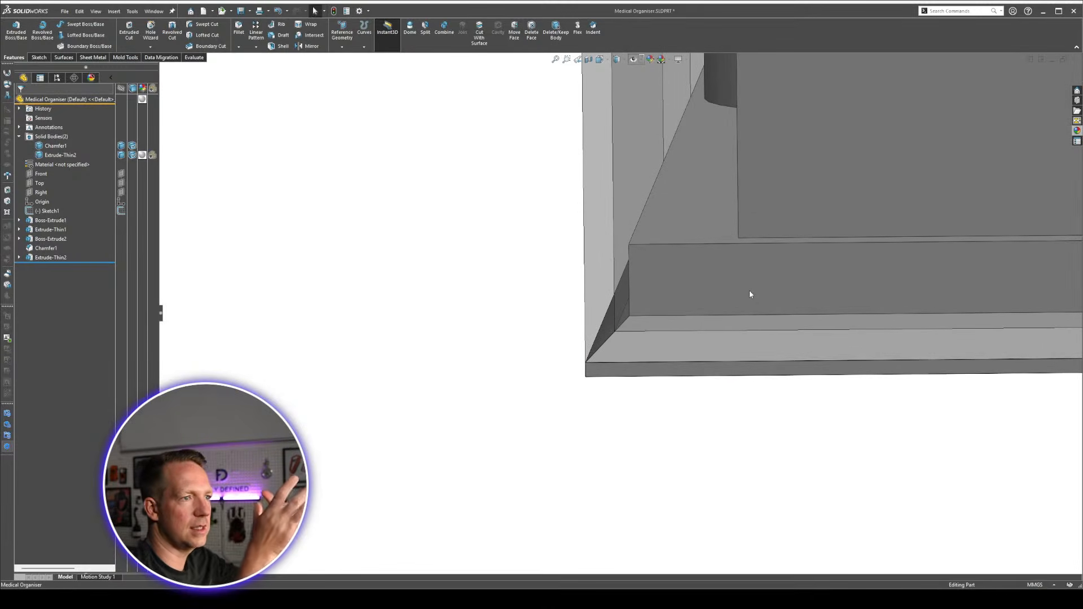
pyautogui.scroll(8, 749, 294)
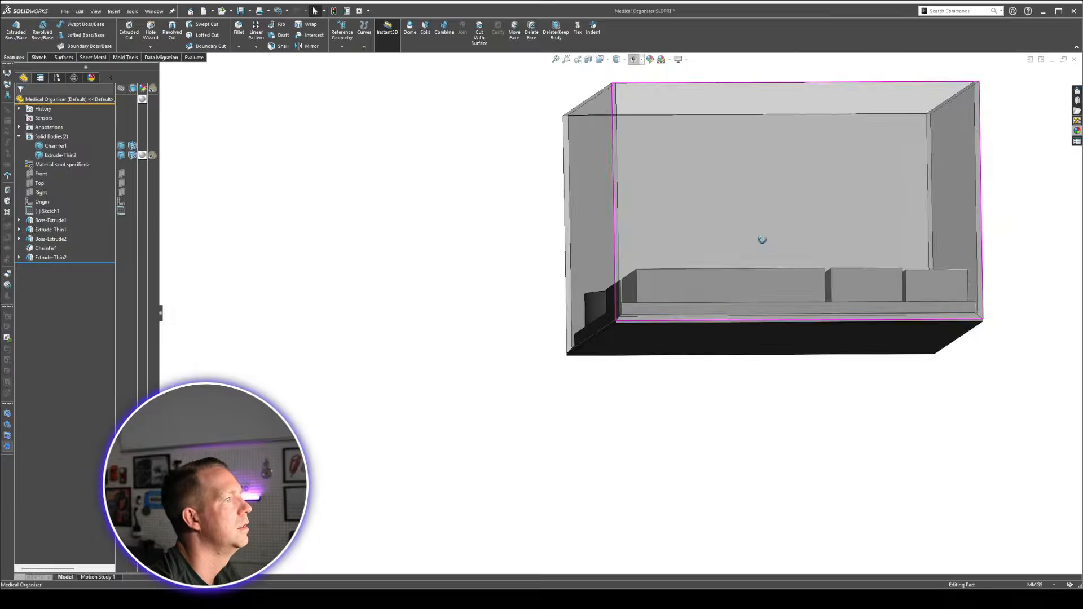
pyautogui.moveTo(763, 237); pyautogui.dragTo(746, 328, button='middle')
pyautogui.scroll(-4, 689, 186)
pyautogui.moveTo(689, 186)
pyautogui.mouseDown(button='middle')
pyautogui.moveTo(655, 220)
pyautogui.moveTo(685, 169)
pyautogui.mouseUp(button='middle')
pyautogui.scroll(1, 713, 353)
pyautogui.scroll(3, 713, 353)
pyautogui.moveTo(713, 354); pyautogui.dragTo(761, 325, button='middle')
pyautogui.scroll(2, 761, 326)
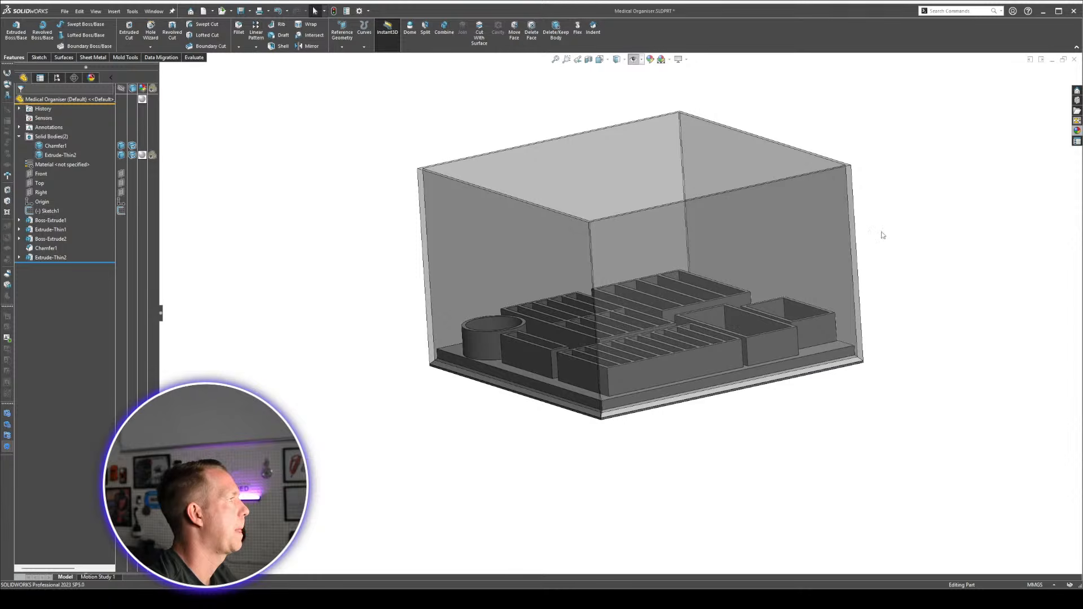
# Remove the transparency from the Extrude-Thin2 enclosure body and hide it.
pyautogui.click(152, 155)
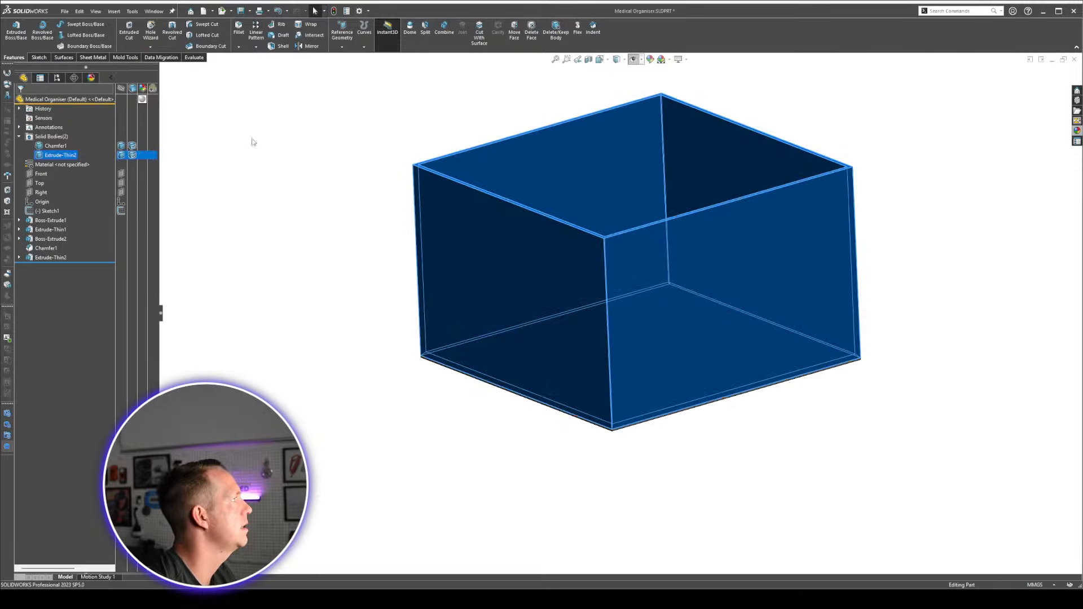
pyautogui.moveTo(585, 184); pyautogui.dragTo(629, 165, button='middle')
pyautogui.click(641, 165)
pyautogui.click(680, 131)
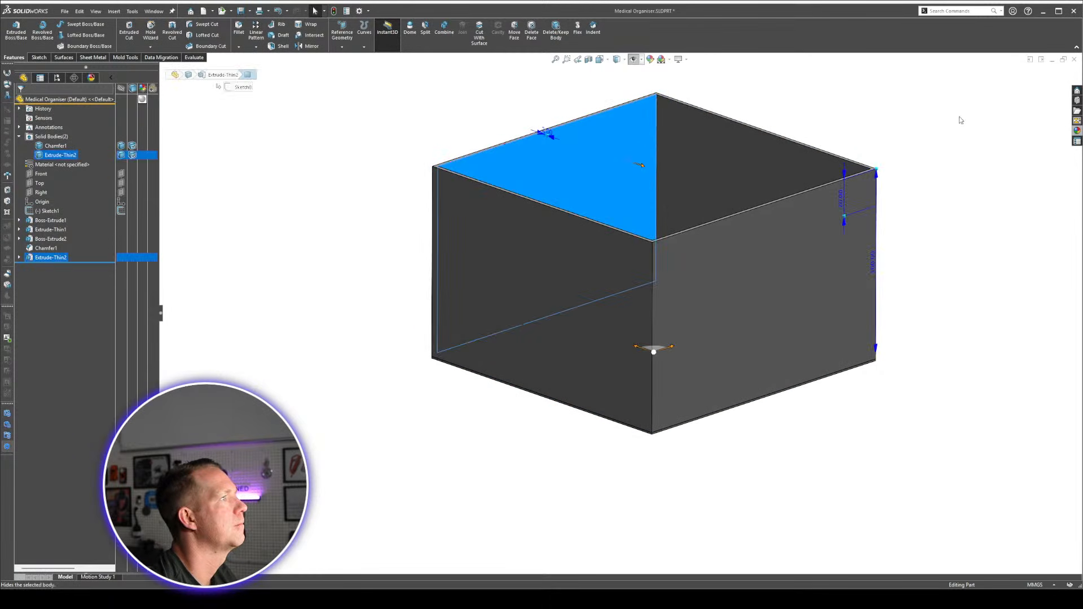
pyautogui.scroll(-2, 748, 213)
pyautogui.moveTo(764, 249); pyautogui.dragTo(783, 282, button='middle')
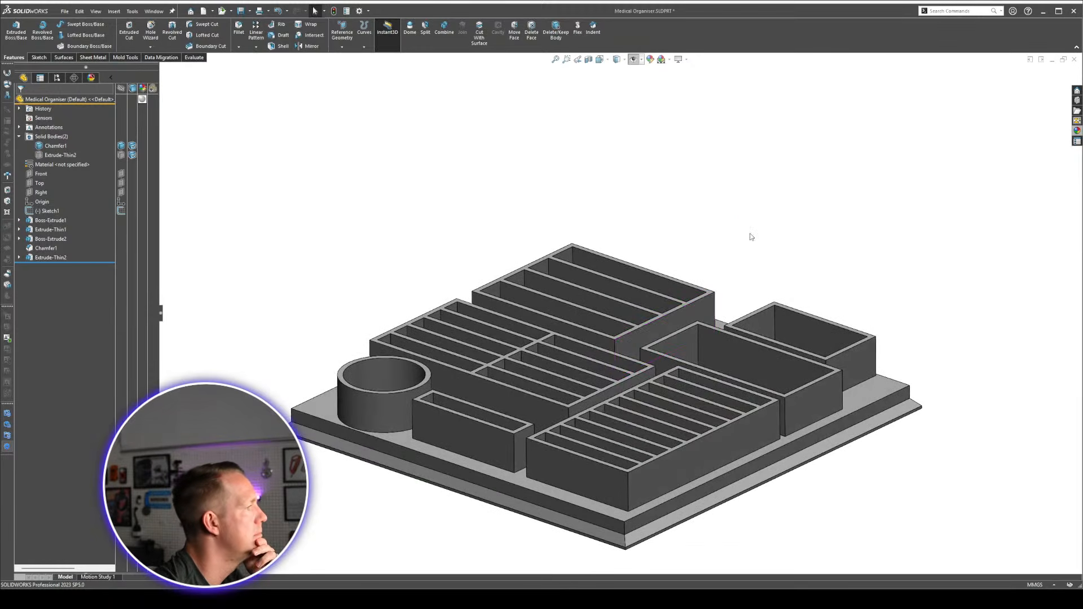
# Suppress the Extrude-Thin2 enclosure feature and save the part.
pyautogui.moveTo(750, 237); pyautogui.dragTo(554, 421, button='middle')
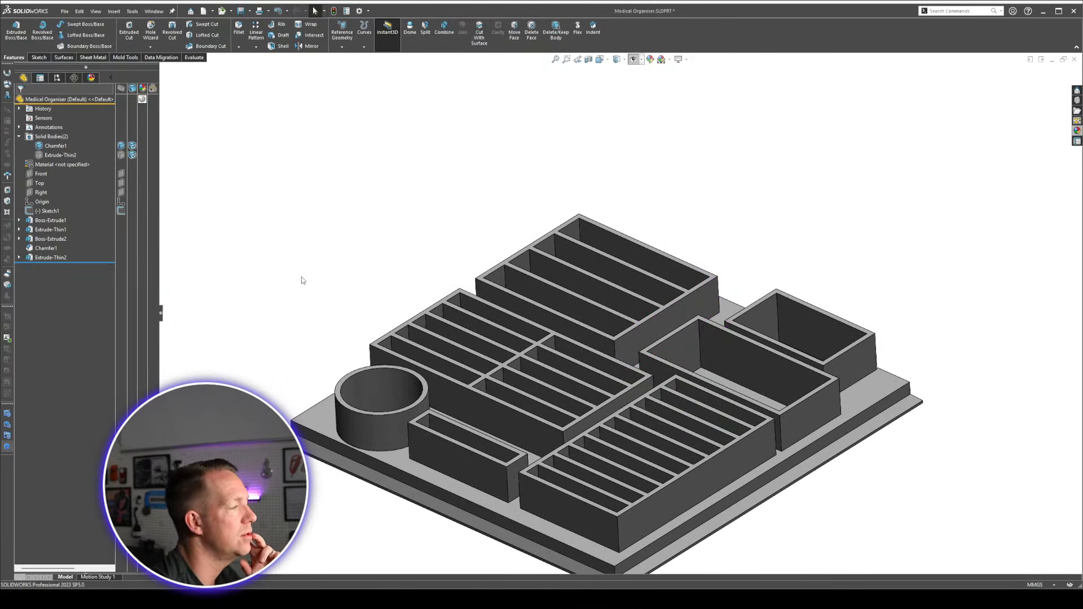
pyautogui.doubleClick(72, 257)
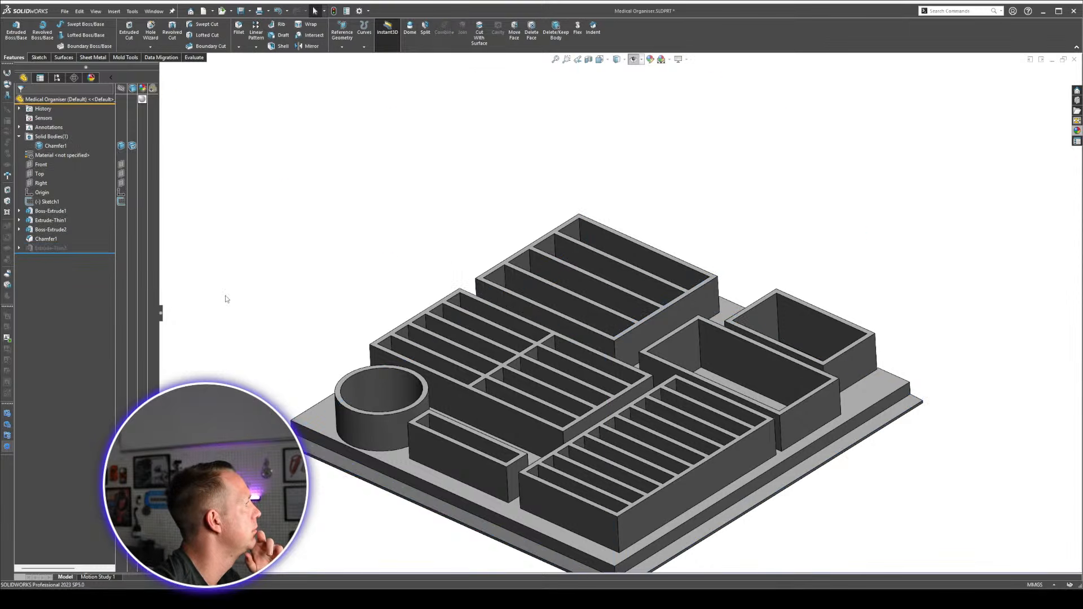
pyautogui.scroll(2, 775, 430)
pyautogui.scroll(-2, 592, 326)
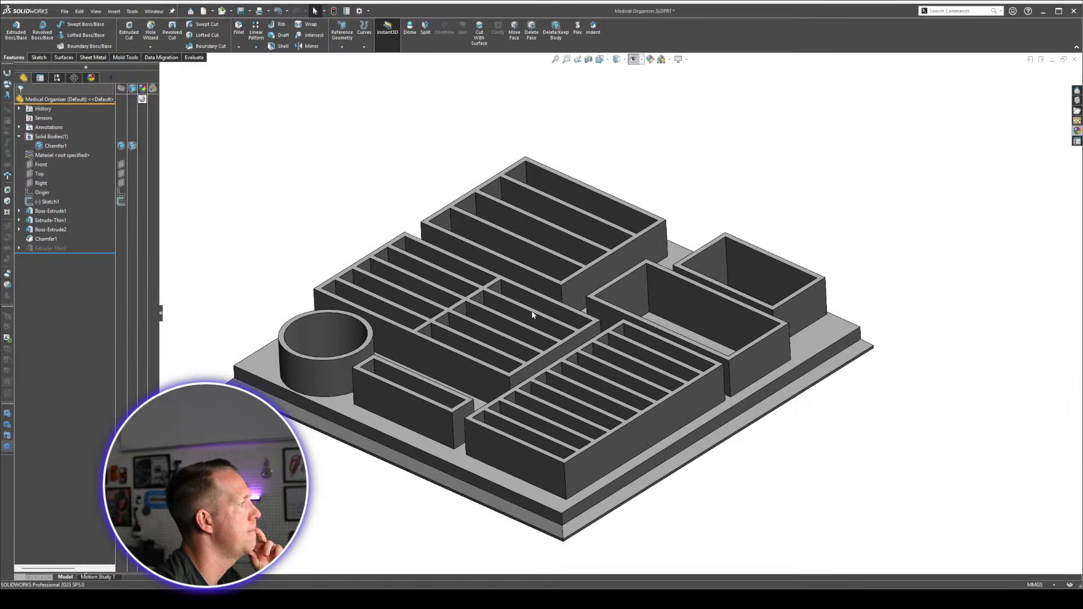
pyautogui.click(241, 11)
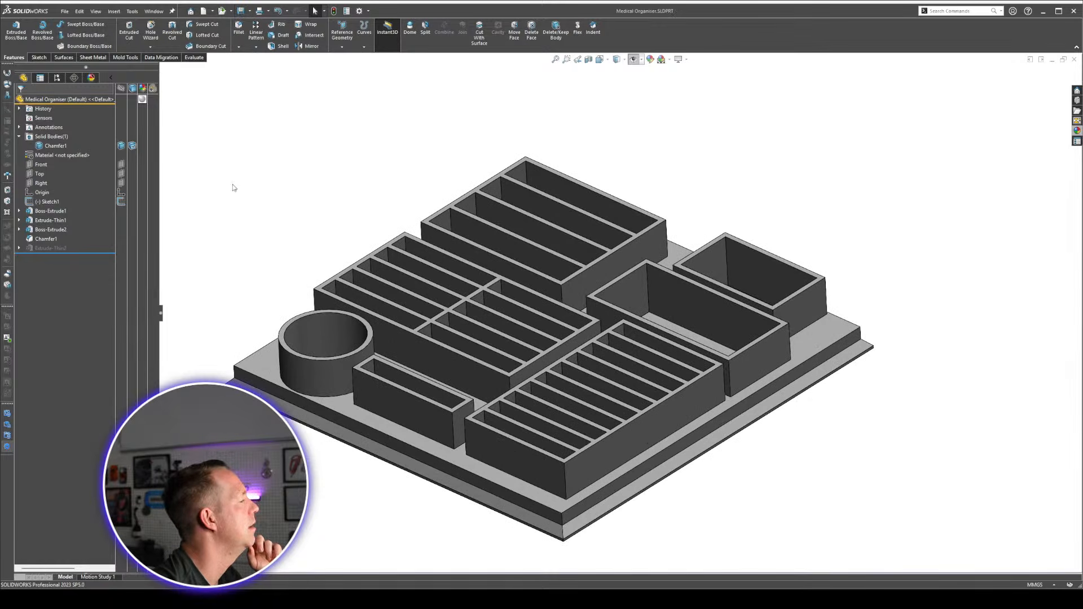
# Examine the organiser's compartments and base with its body made transparent, and restore its opaque display.
pyautogui.scroll(-3, 356, 338)
pyautogui.moveTo(358, 309)
pyautogui.mouseDown(button='middle')
pyautogui.moveTo(361, 219)
pyautogui.moveTo(356, 293)
pyautogui.mouseUp(button='middle')
pyautogui.scroll(2, 356, 293)
pyautogui.click(153, 145)
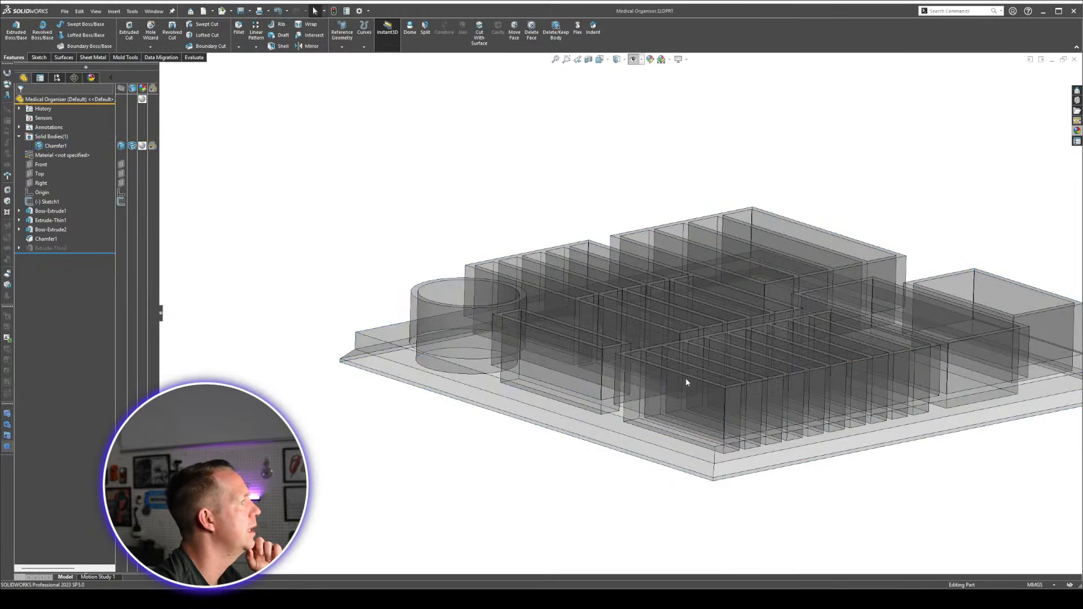
pyautogui.moveTo(687, 380); pyautogui.dragTo(719, 406, button='middle')
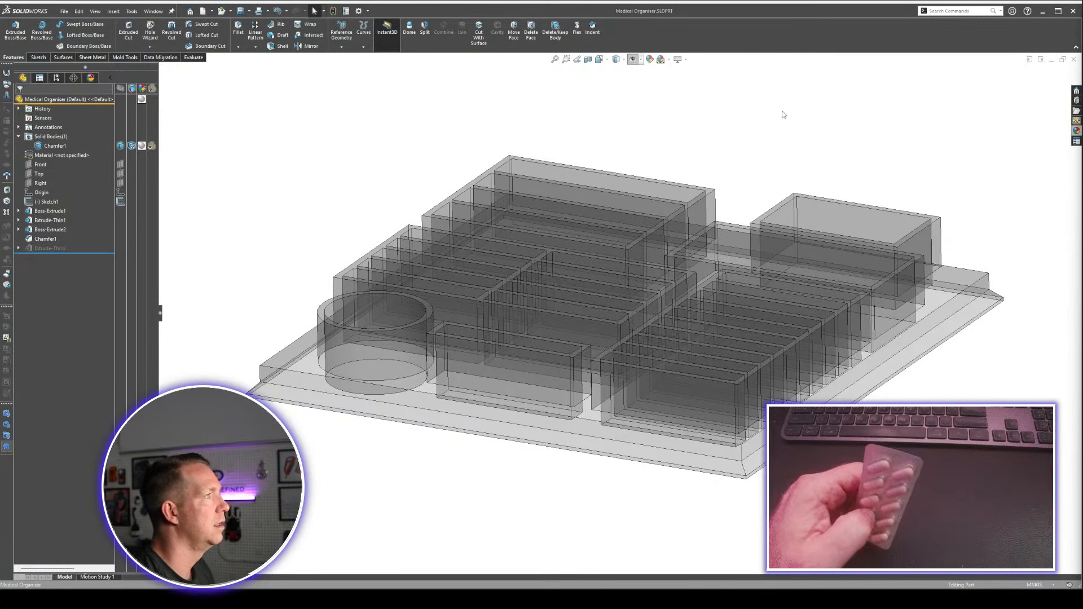
pyautogui.click(151, 146)
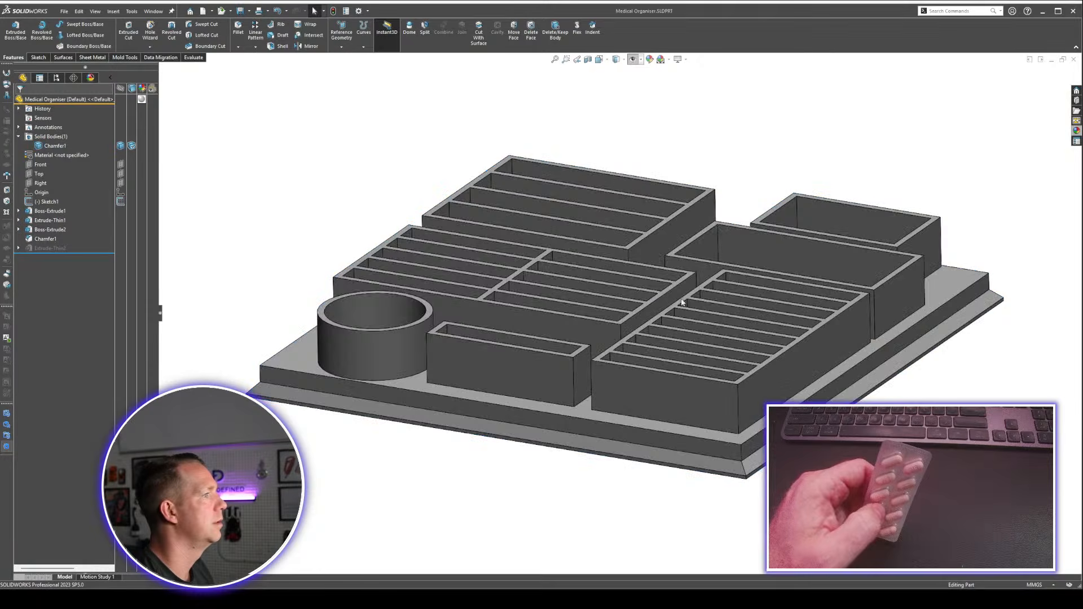
# Show the sketches and display the compartment dimensions of layout sketch Sketch1 in a view normal to it.
pyautogui.moveTo(683, 304); pyautogui.dragTo(680, 342, button='middle')
pyautogui.scroll(-2, 680, 342)
pyautogui.scroll(2, 176, 302)
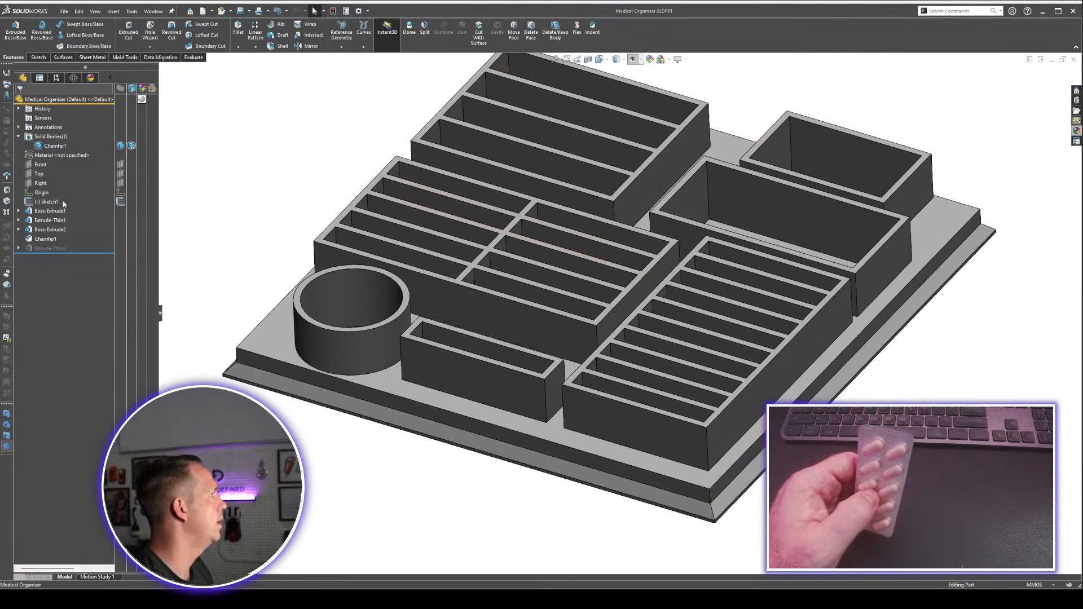
pyautogui.click(631, 60)
pyautogui.doubleClick(55, 201)
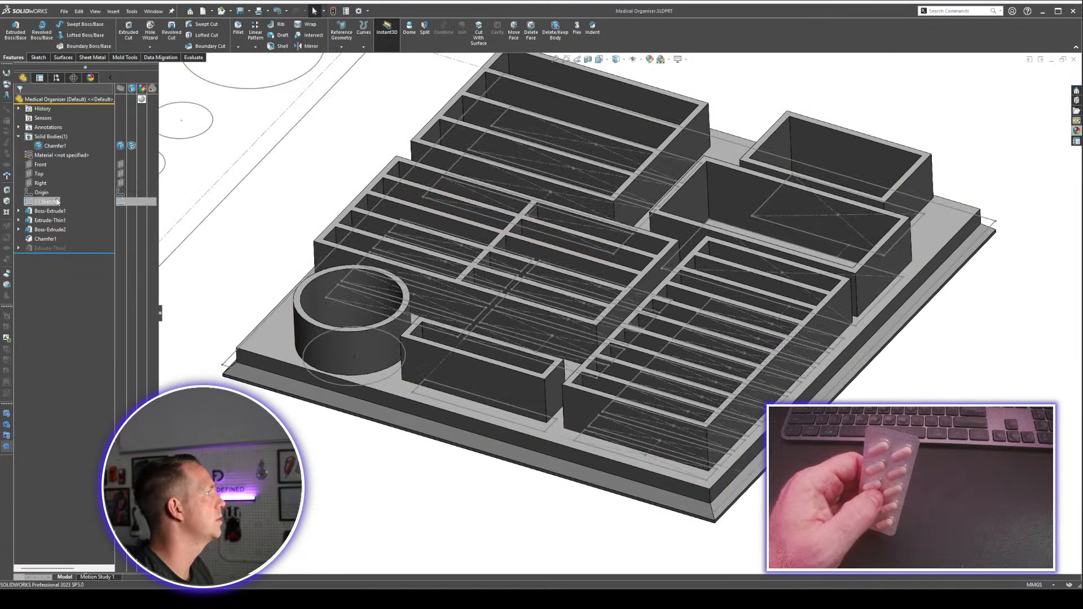
pyautogui.hotkey('ctrl', '8')
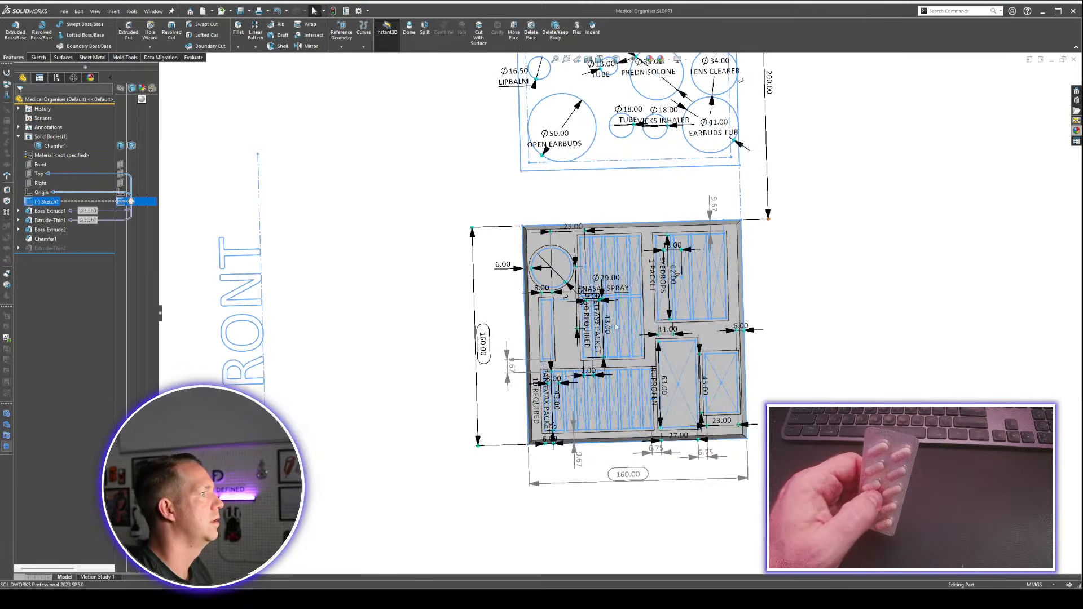
# Measure the length of the vertical corner edge inside the narrow single compartment beside the round holder.
pyautogui.scroll(-3, 617, 301)
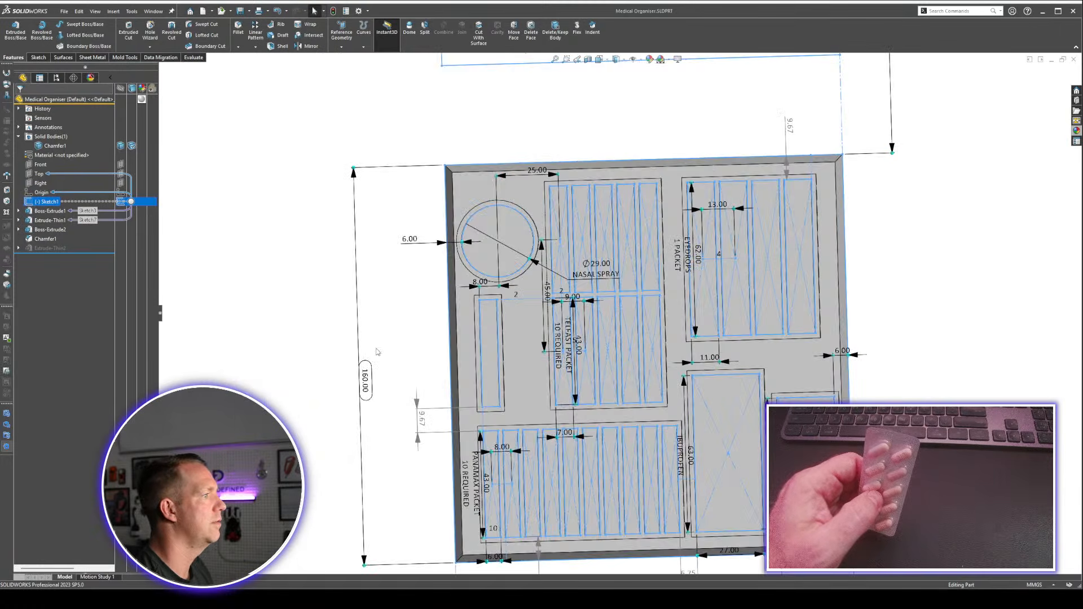
pyautogui.click(406, 327)
pyautogui.hotkey('ctrl', '7')
pyautogui.scroll(-4, 432, 319)
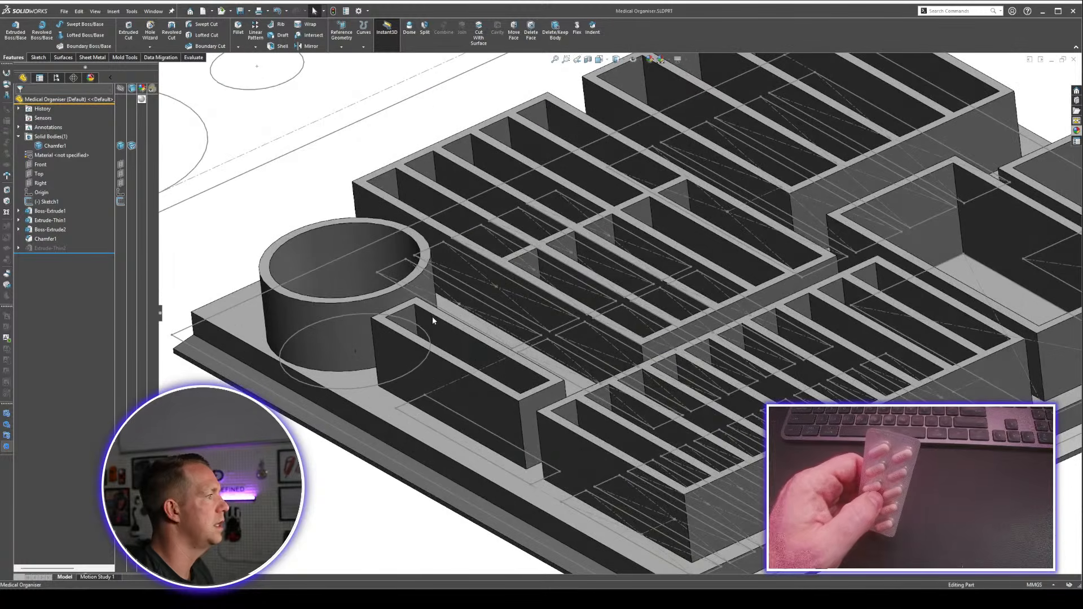
pyautogui.moveTo(432, 316); pyautogui.dragTo(424, 332, button='middle')
pyautogui.click(416, 325)
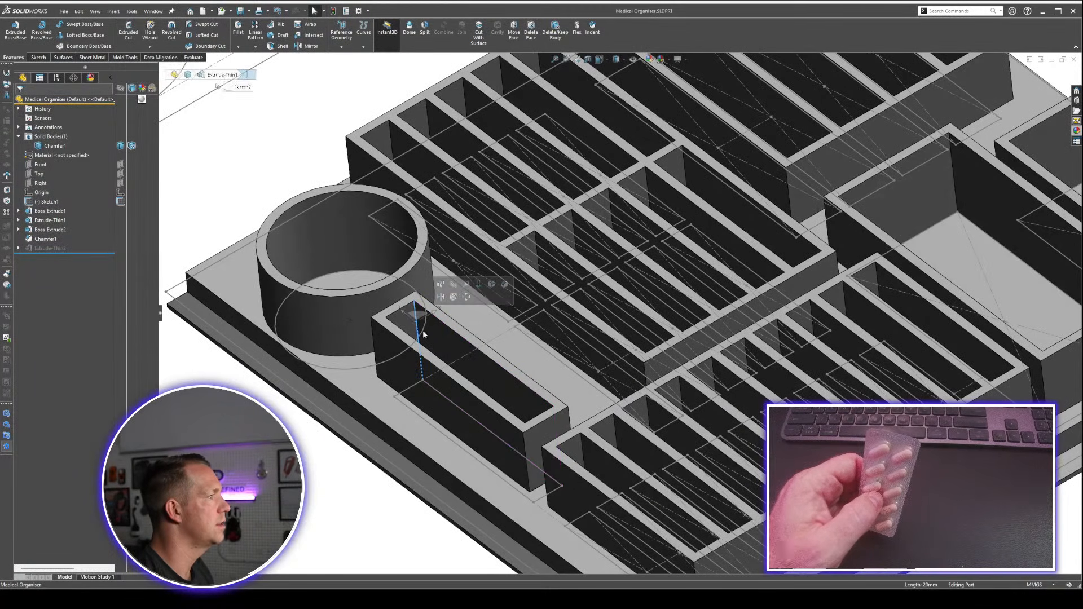
pyautogui.scroll(-2, 421, 333)
pyautogui.press('m')
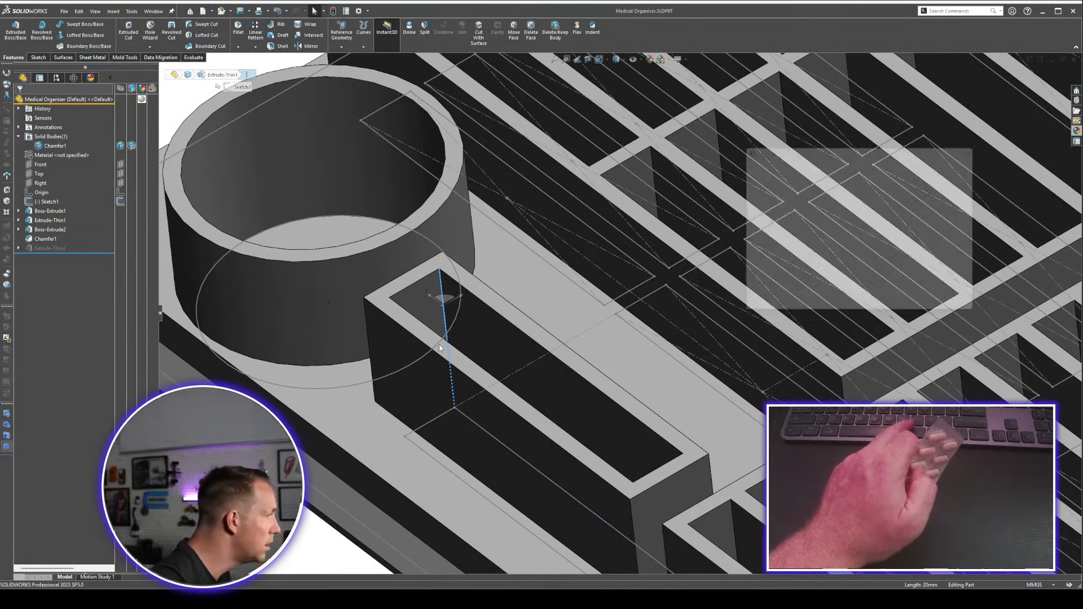
pyautogui.scroll(5, 618, 314)
pyautogui.moveTo(671, 358); pyautogui.dragTo(705, 321, button='middle')
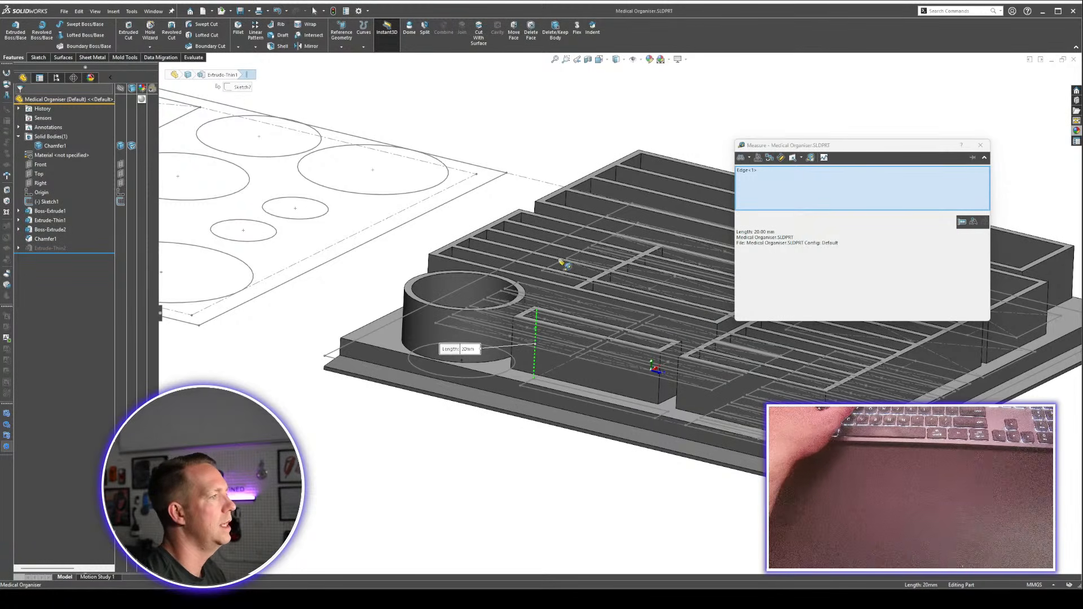
pyautogui.press('Escape')
# Hide all the sketches so only the organiser's solid body is displayed.
pyautogui.scroll(2, 588, 322)
pyautogui.moveTo(796, 302); pyautogui.dragTo(765, 309, button='middle')
pyautogui.scroll(-1, 764, 310)
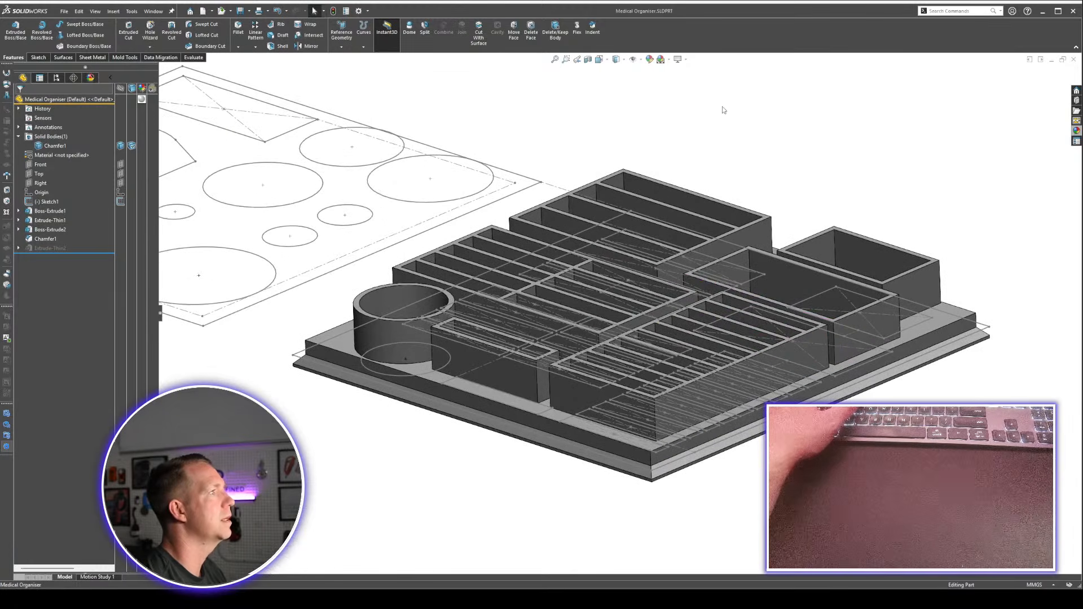
pyautogui.click(633, 60)
# Try a 40 mm height for the Extrude-Thin1 compartment walls and undo the change.
pyautogui.click(507, 374)
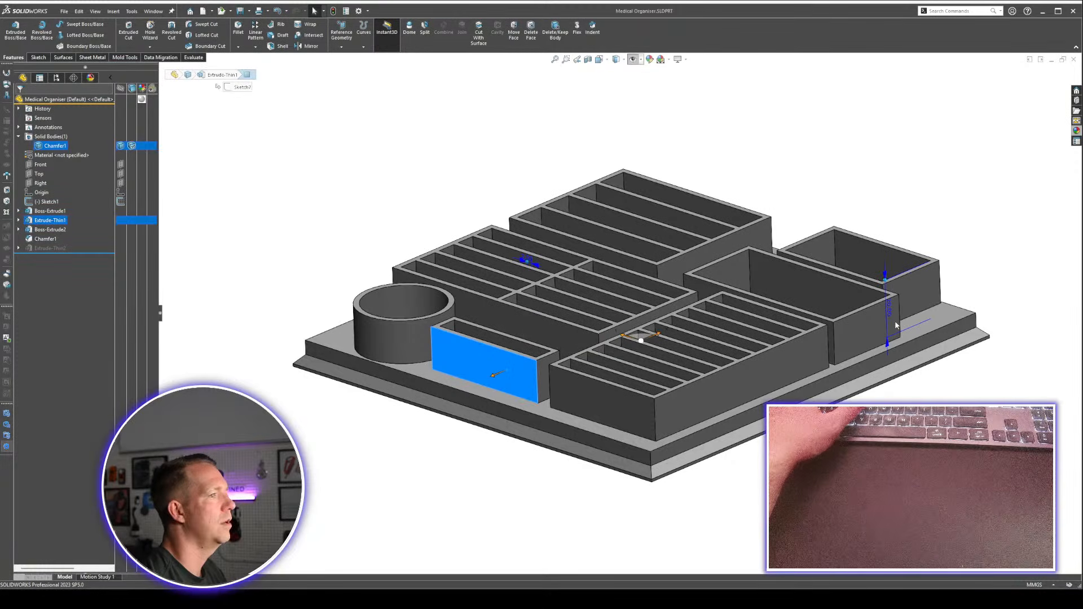
pyautogui.click(890, 306)
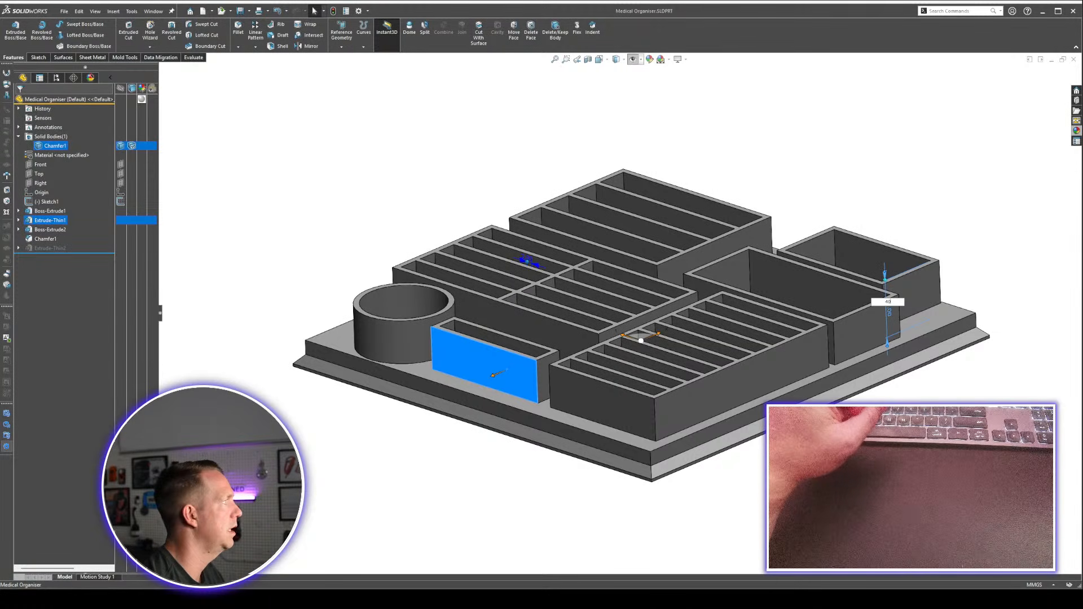
pyautogui.write('40')
pyautogui.press('Return')
pyautogui.press('Escape')
pyautogui.scroll(4, 680, 283)
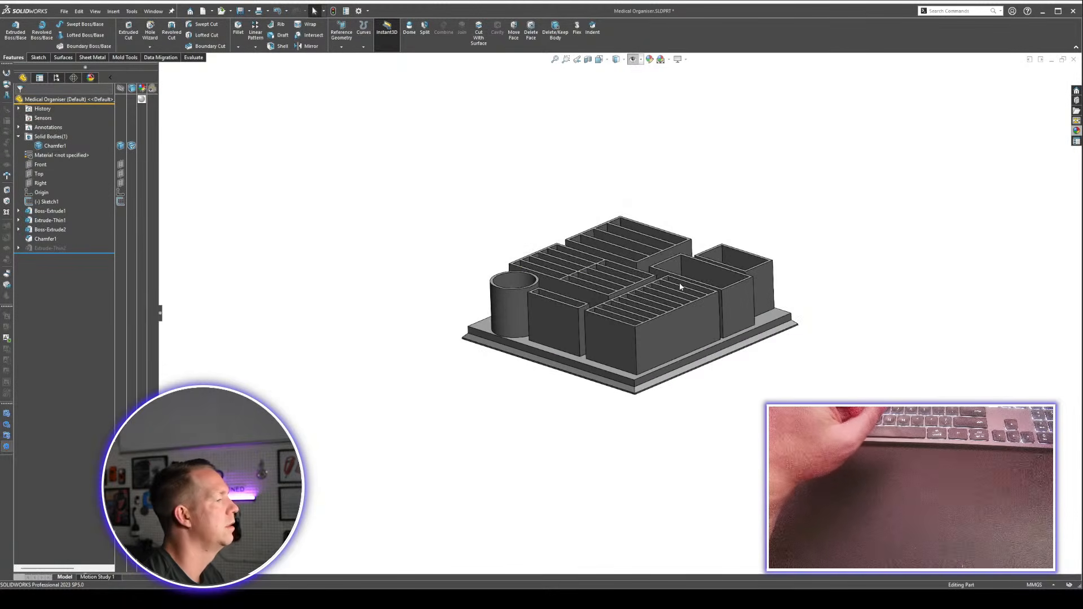
pyautogui.moveTo(679, 283); pyautogui.dragTo(645, 249, button='middle')
pyautogui.scroll(-3, 643, 250)
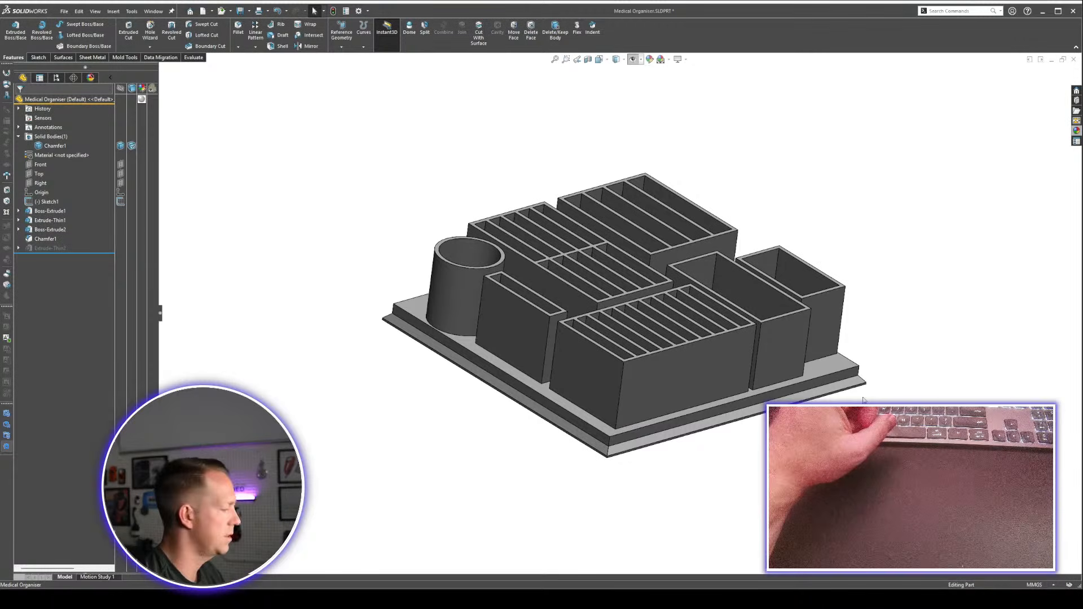
pyautogui.hotkey('ctrl', 's')
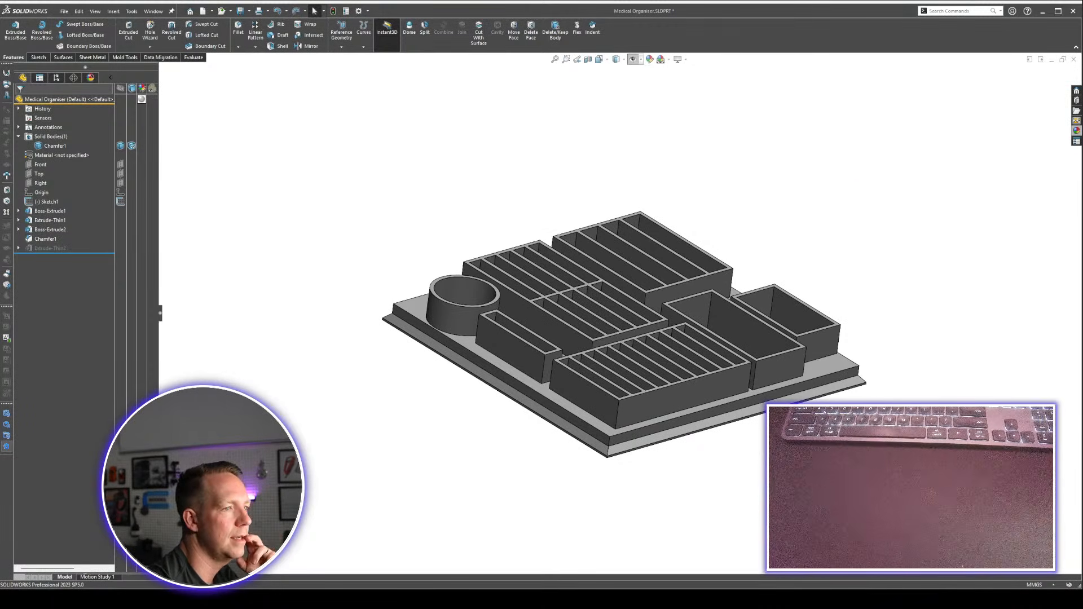
# Raise the top face of the ten-slot Telfast compartment block with a 10 mm Move Face offset.
pyautogui.moveTo(731, 304); pyautogui.dragTo(723, 282, button='middle')
pyautogui.scroll(-3, 592, 282)
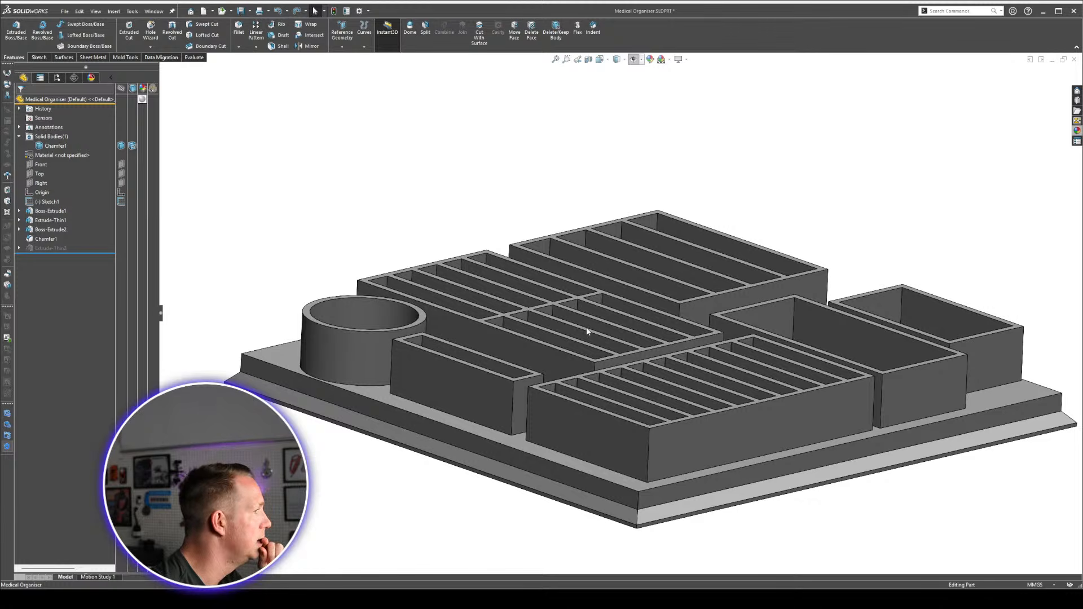
pyautogui.moveTo(523, 358); pyautogui.dragTo(397, 188, button='middle')
pyautogui.click(514, 31)
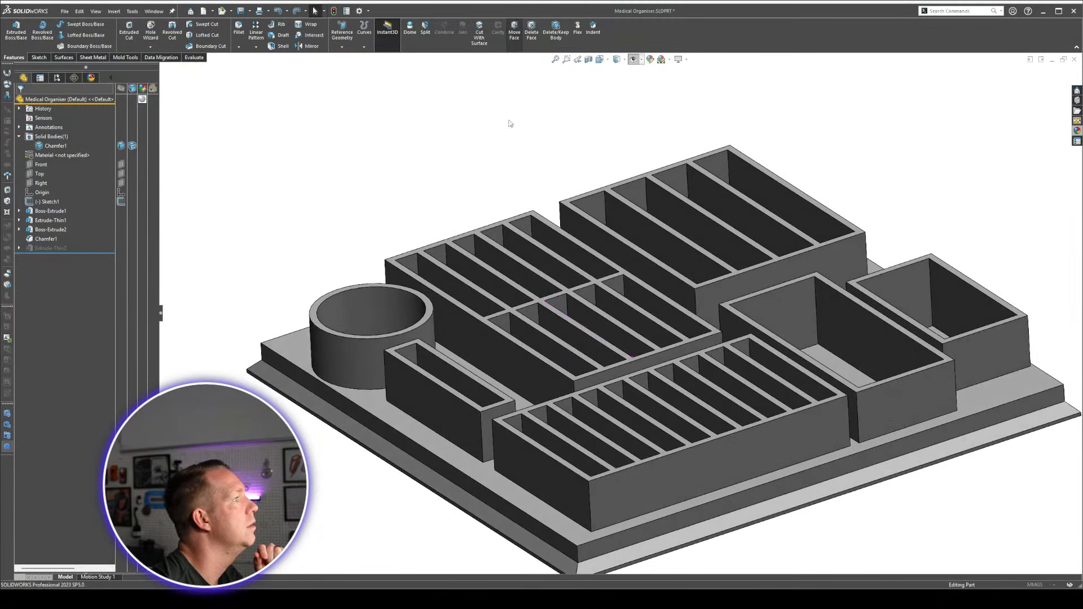
pyautogui.click(485, 322)
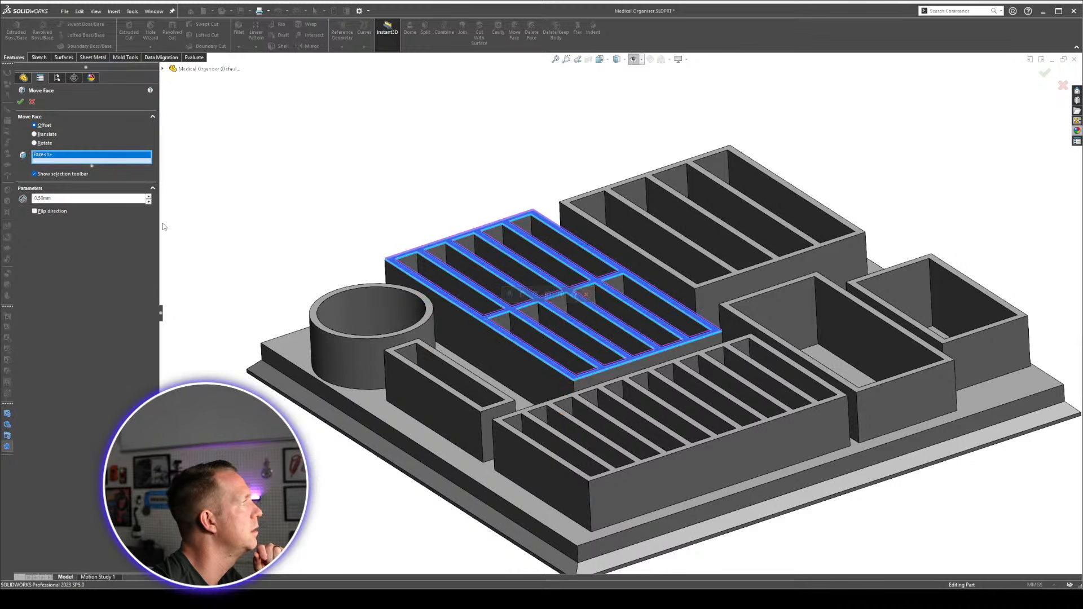
pyautogui.write('10')
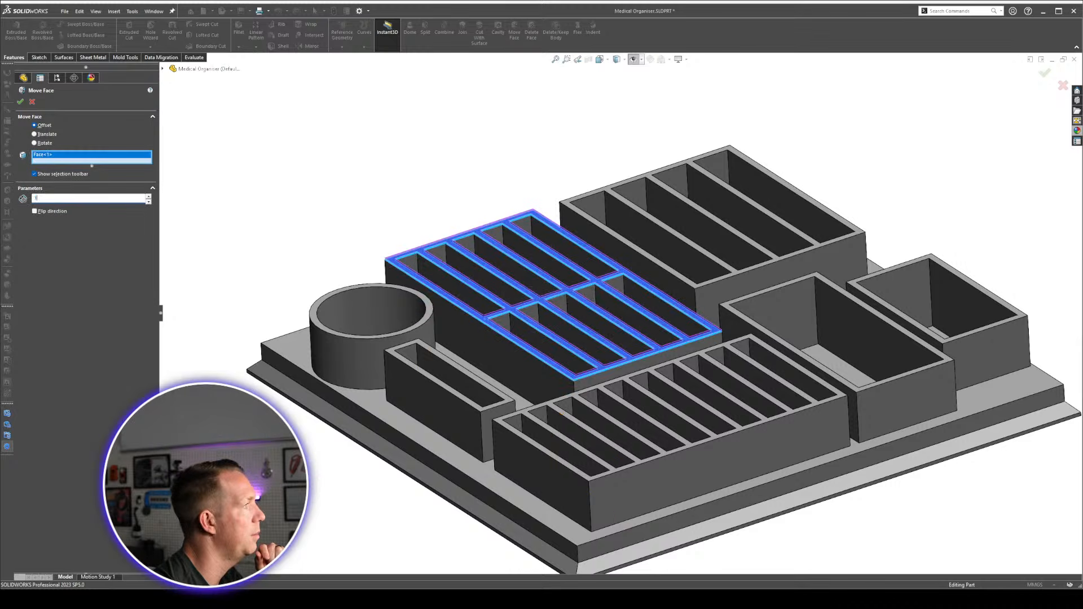
pyautogui.press('Return')
pyautogui.press('Return')
pyautogui.click(257, 207)
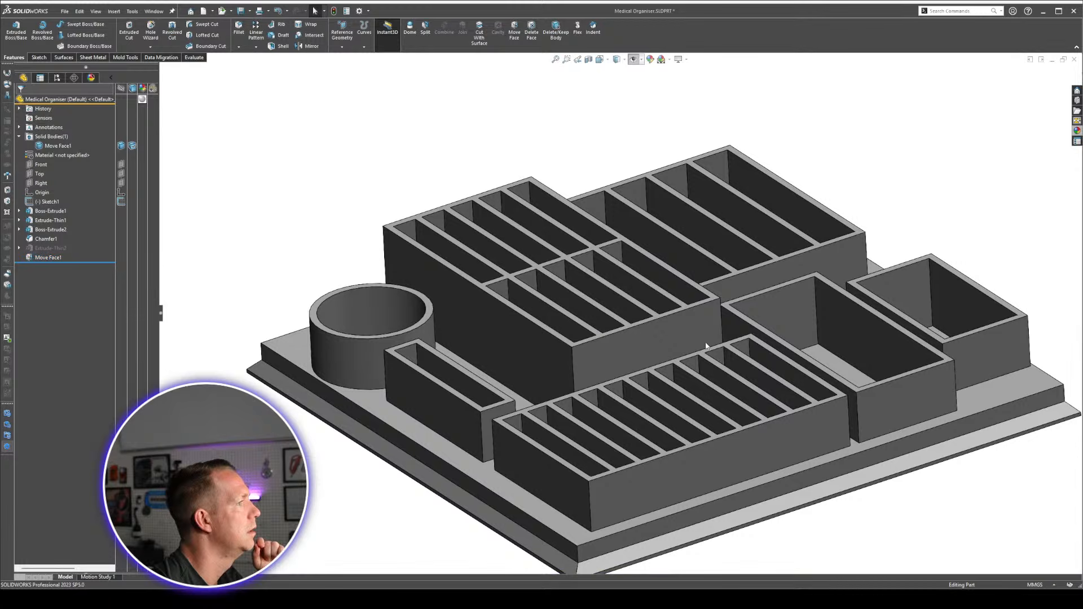
# Examine the raised Telfast compartment block and the offset dimension of its top face against the other compartments.
pyautogui.moveTo(708, 345); pyautogui.dragTo(733, 319, button='middle')
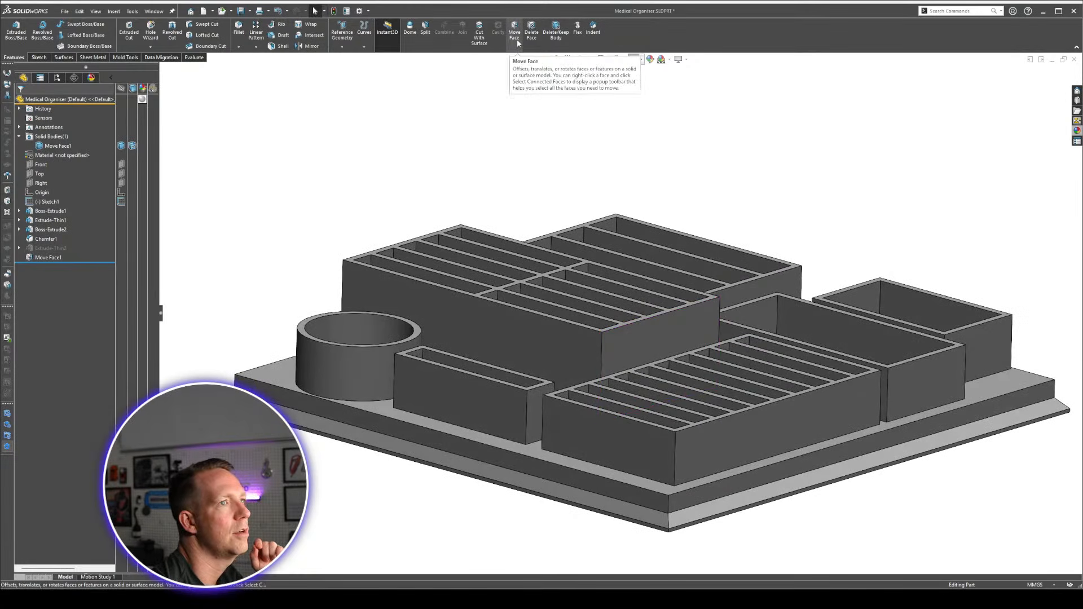
pyautogui.scroll(-3, 607, 321)
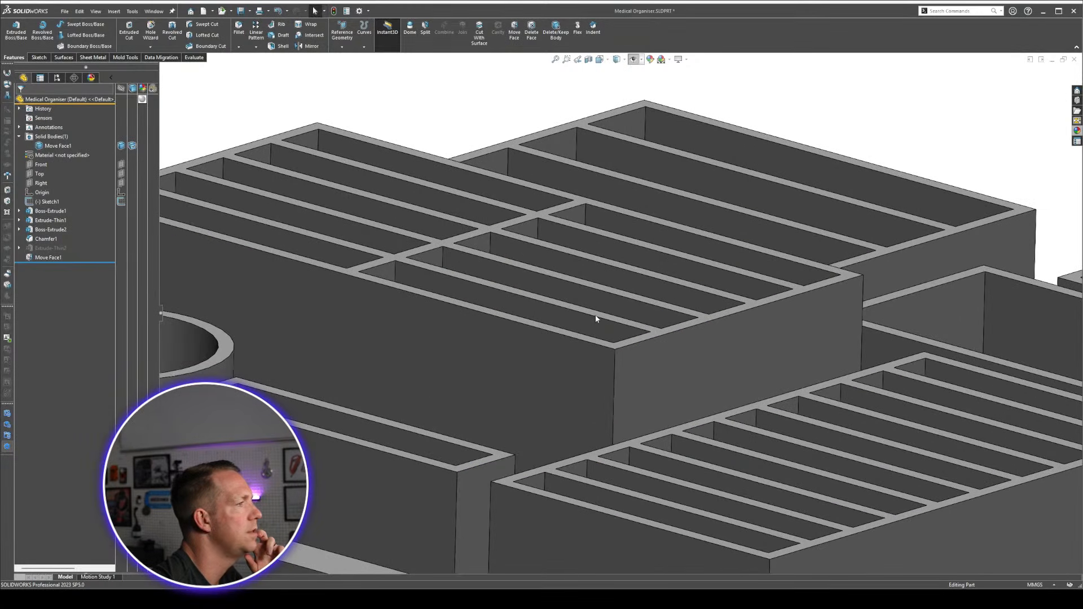
pyautogui.click(596, 316)
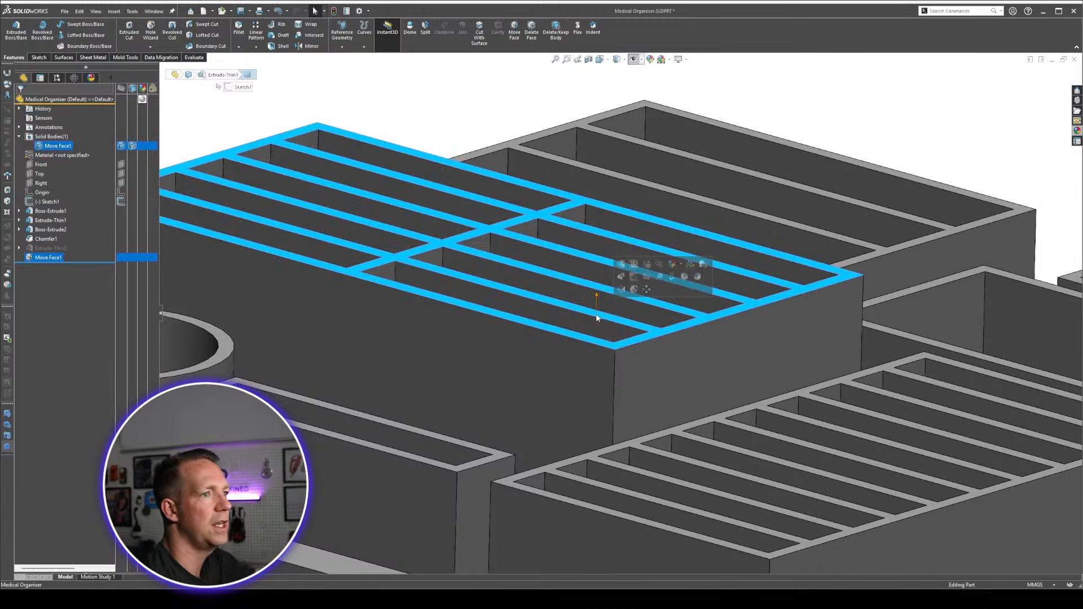
pyautogui.scroll(5, 597, 318)
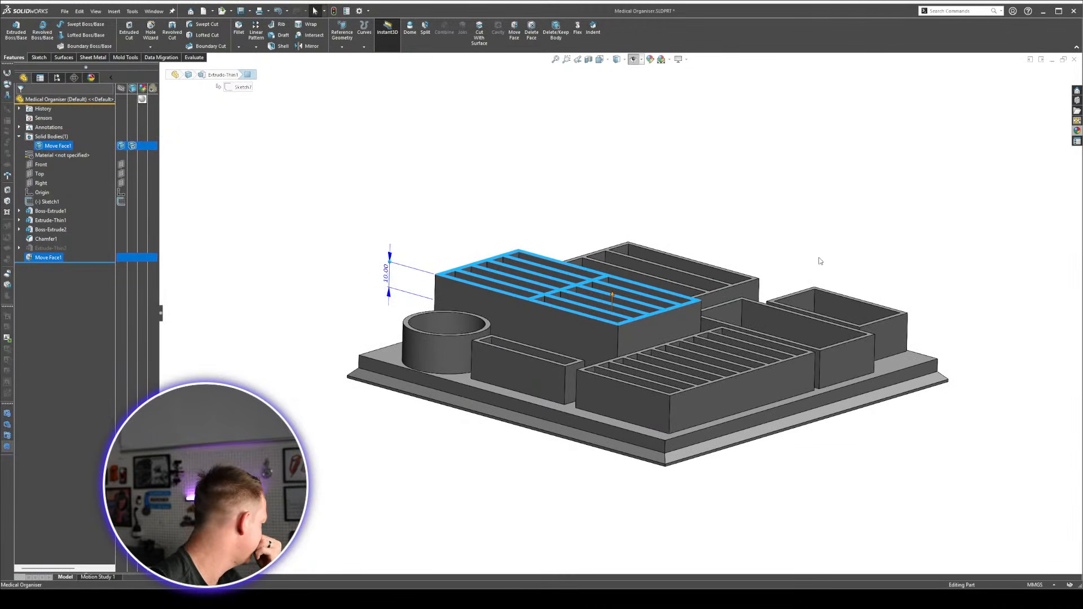
pyautogui.click(716, 236)
pyautogui.moveTo(715, 236); pyautogui.dragTo(338, 248, button='middle')
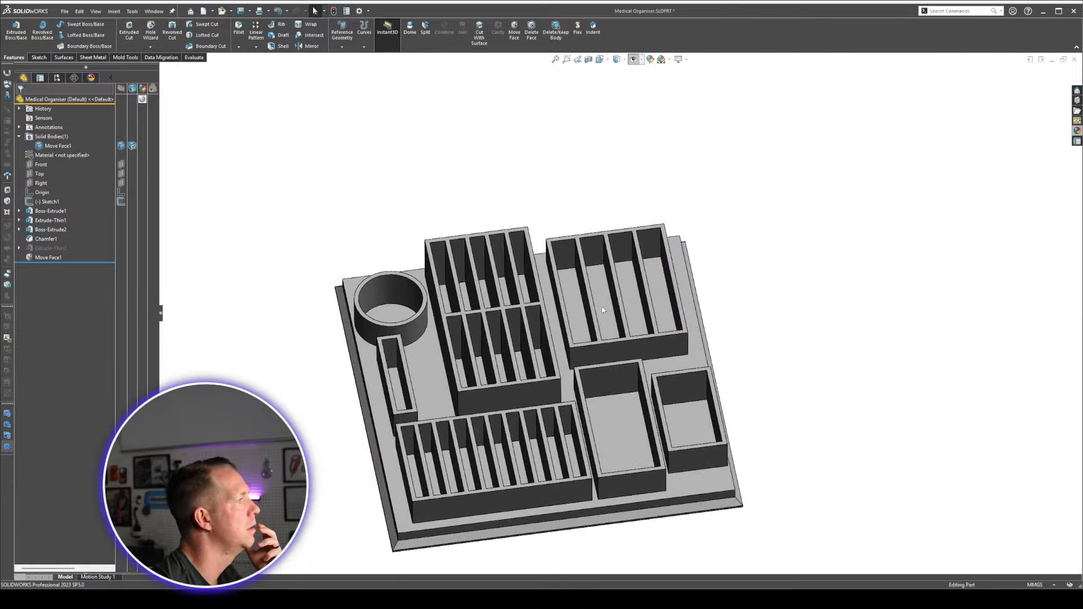
pyautogui.scroll(-1, 305, 237)
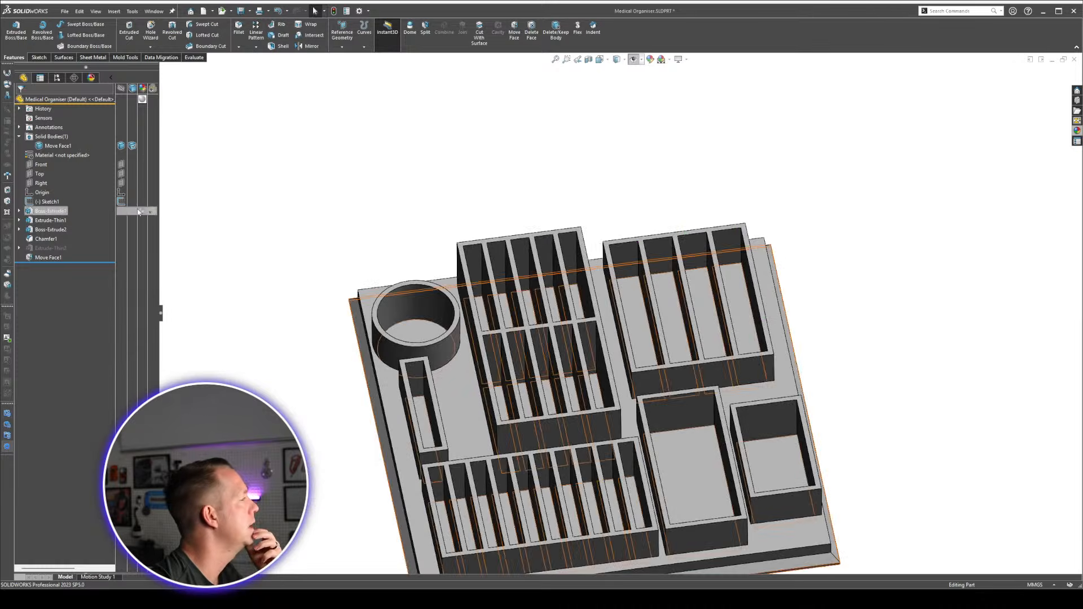
# Show the sketches, display Sketch1's dimensions and reposition the nasal spray diameter label inside its circle.
pyautogui.click(634, 60)
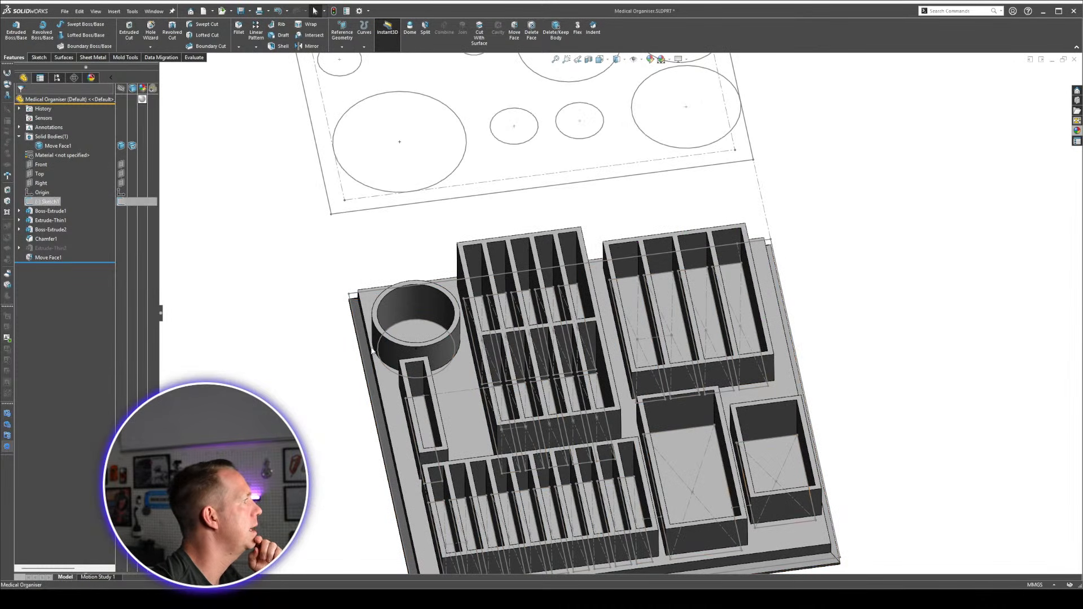
pyautogui.click(432, 314)
pyautogui.moveTo(433, 314)
pyautogui.mouseDown(button='middle')
pyautogui.moveTo(431, 411)
pyautogui.moveTo(432, 398)
pyautogui.mouseUp(button='middle')
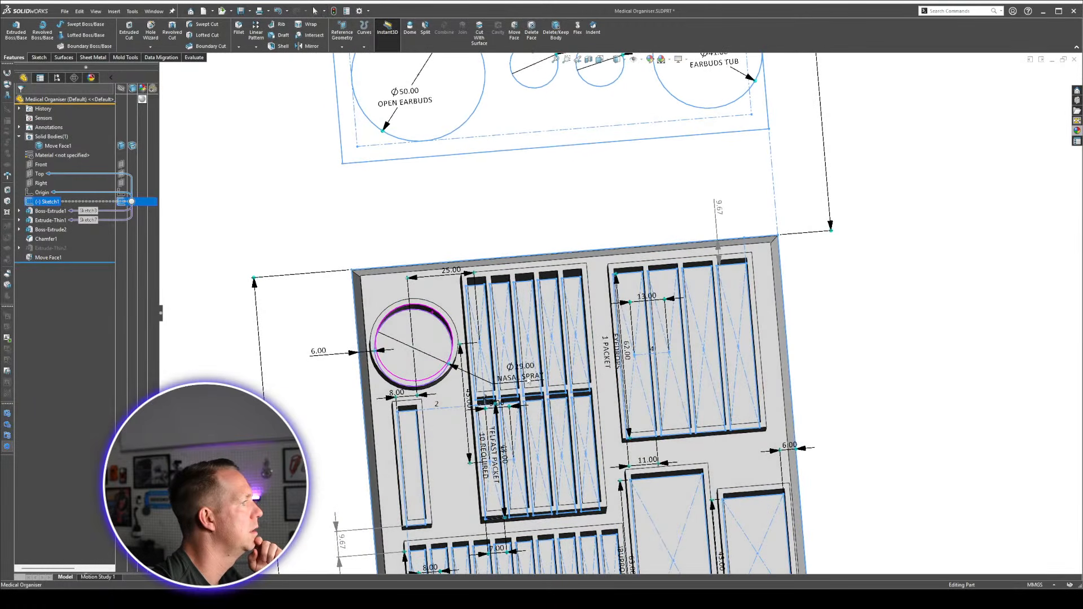
pyautogui.moveTo(469, 362); pyautogui.dragTo(415, 350)
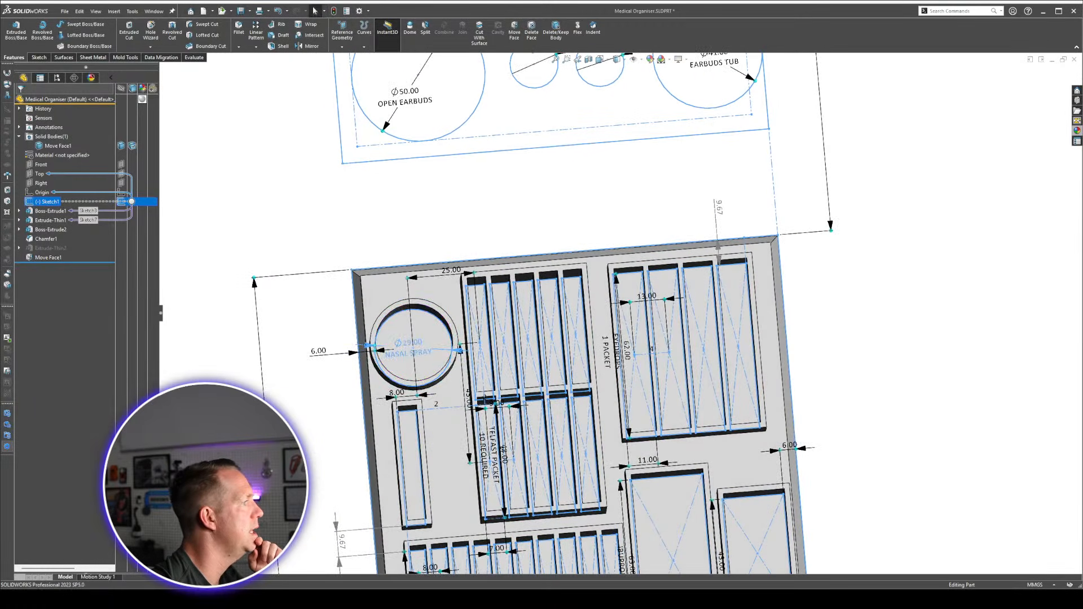
pyautogui.click(353, 438)
# Examine Sketch1's labels and dimensions around the ibuprofen compartment and the smaller rectangular compartment beside it.
pyautogui.moveTo(353, 438)
pyautogui.mouseDown(button='middle')
pyautogui.moveTo(362, 265)
pyautogui.moveTo(511, 270)
pyautogui.moveTo(480, 299)
pyautogui.mouseUp(button='middle')
pyautogui.scroll(2, 626, 354)
pyautogui.scroll(-2, 699, 344)
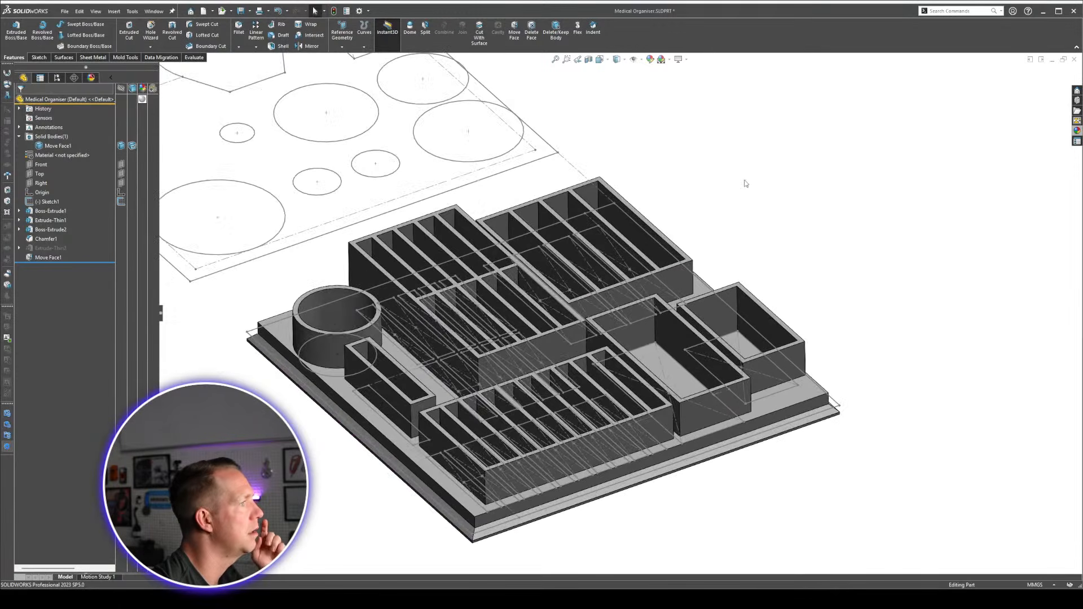
pyautogui.click(48, 201)
pyautogui.moveTo(720, 192)
pyautogui.mouseDown(button='middle')
pyautogui.moveTo(710, 353)
pyautogui.moveTo(721, 174)
pyautogui.mouseUp(button='middle')
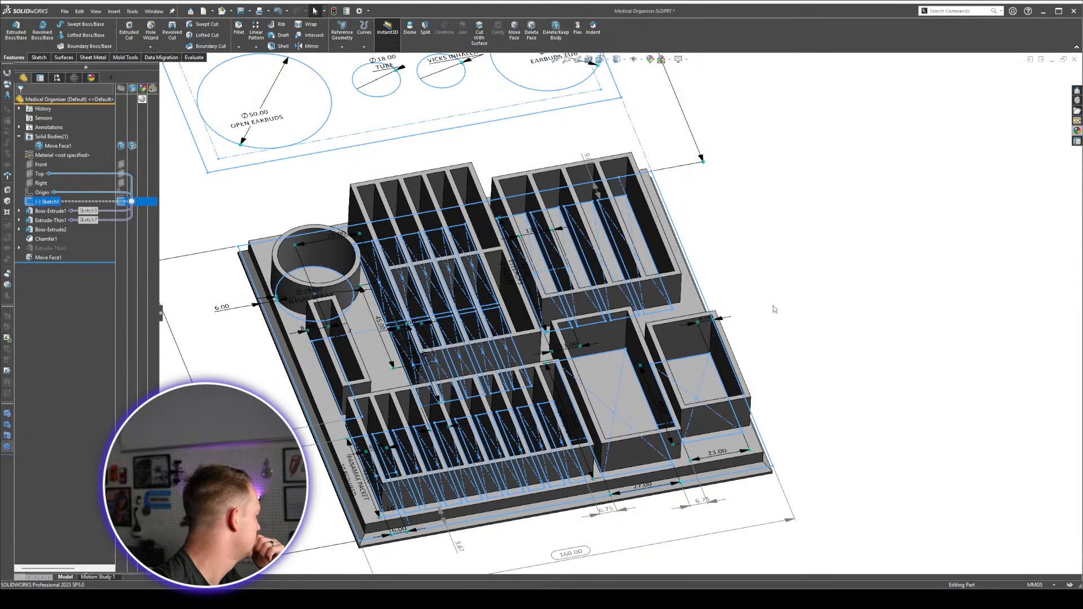
pyautogui.scroll(-2, 650, 401)
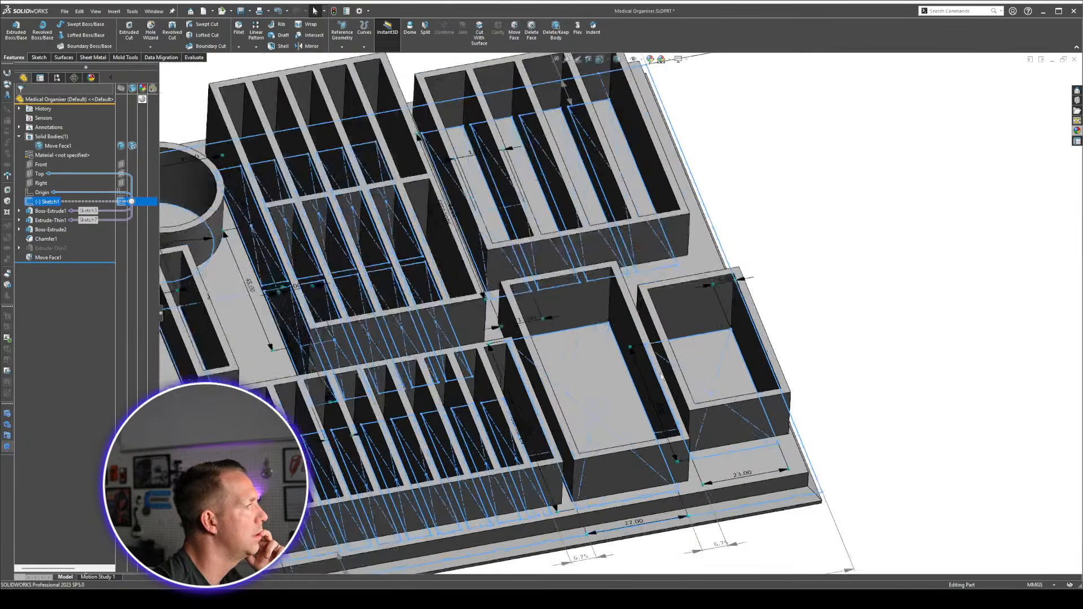
pyautogui.moveTo(651, 401); pyautogui.dragTo(652, 372, button='middle')
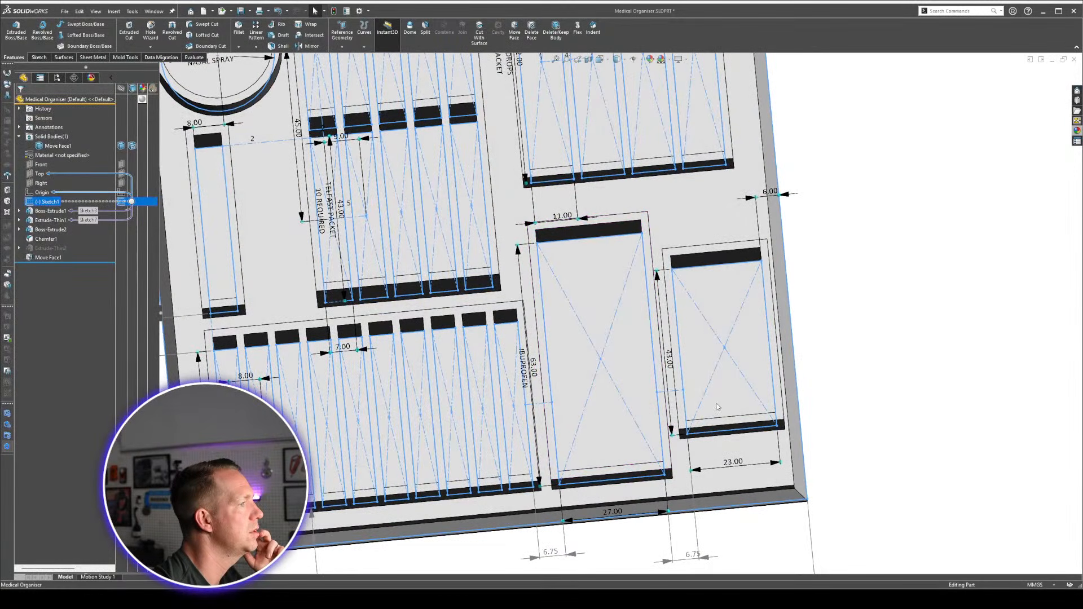
pyautogui.moveTo(716, 404); pyautogui.dragTo(848, 419, button='middle')
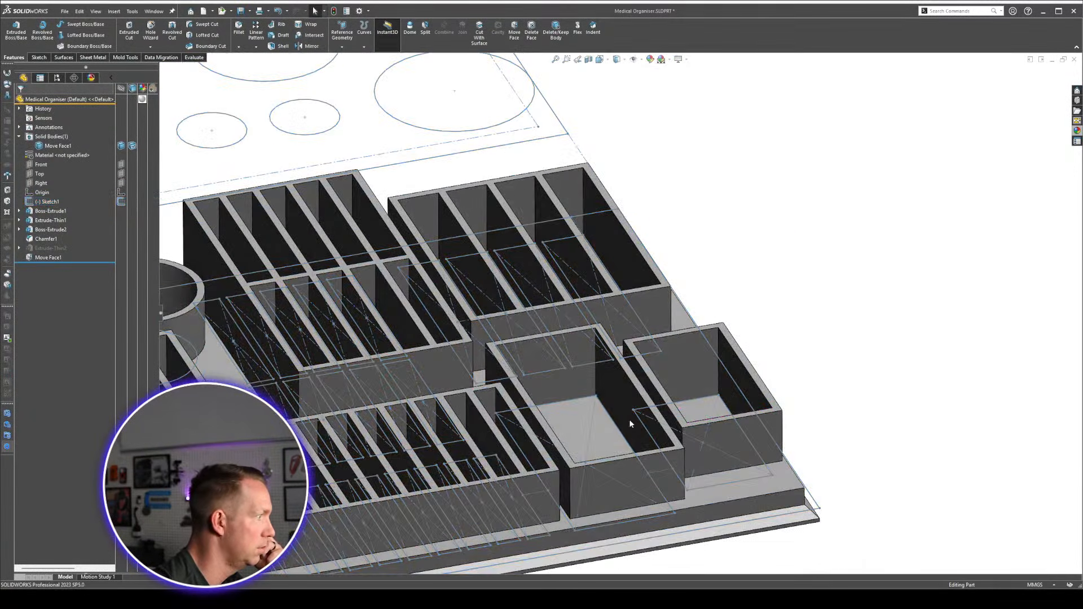
pyautogui.click(595, 375)
pyautogui.click(840, 347)
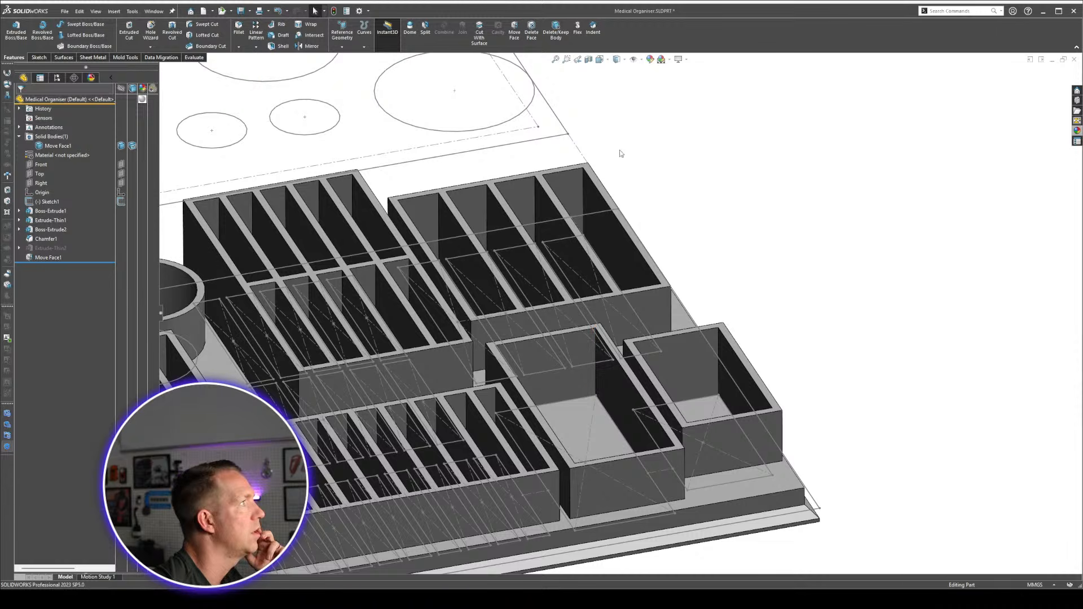
pyautogui.click(514, 31)
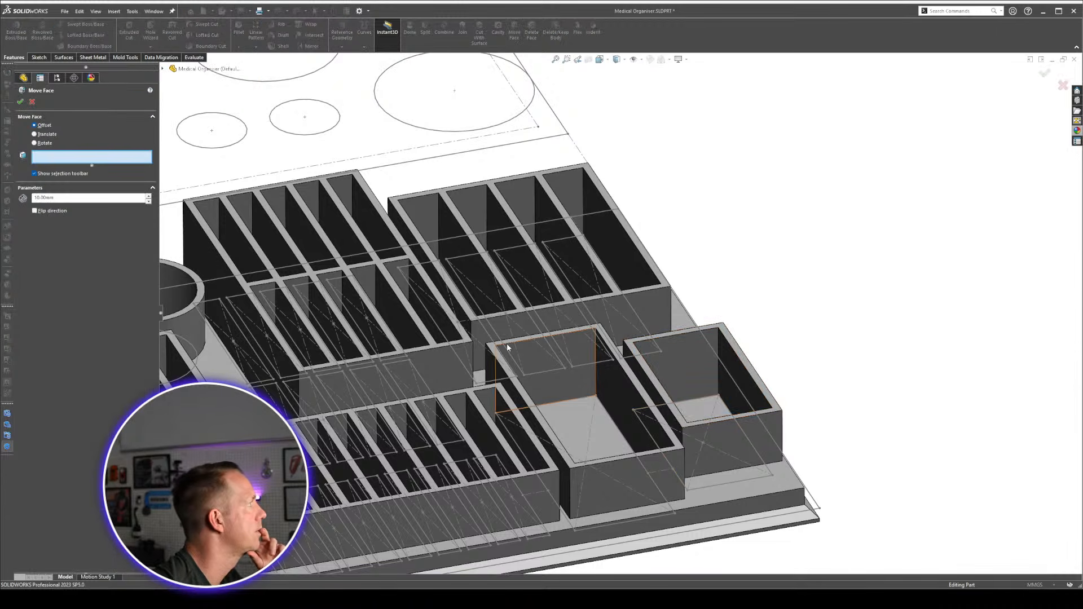
pyautogui.scroll(-3, 538, 380)
pyautogui.click(776, 372)
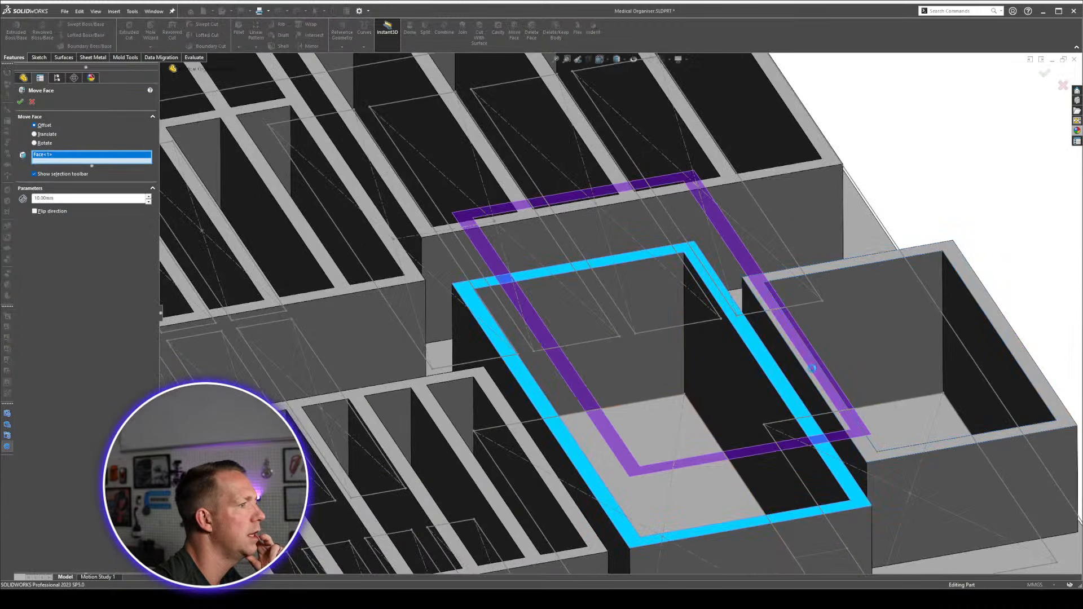
pyautogui.click(819, 374)
pyautogui.scroll(4, 844, 425)
pyautogui.scroll(-3, 844, 425)
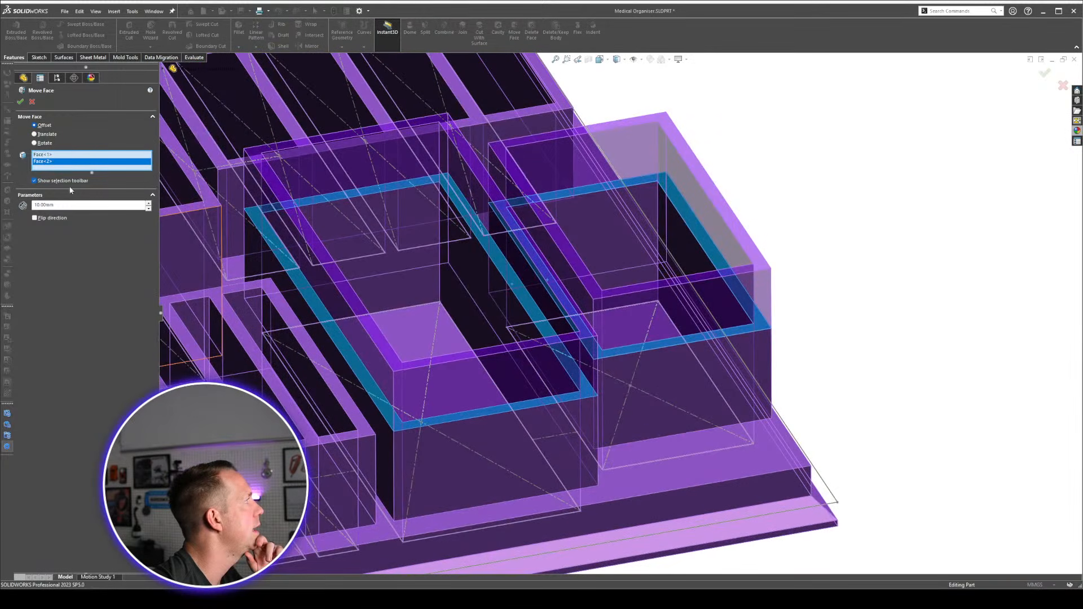
pyautogui.moveTo(56, 205); pyautogui.dragTo(35, 206)
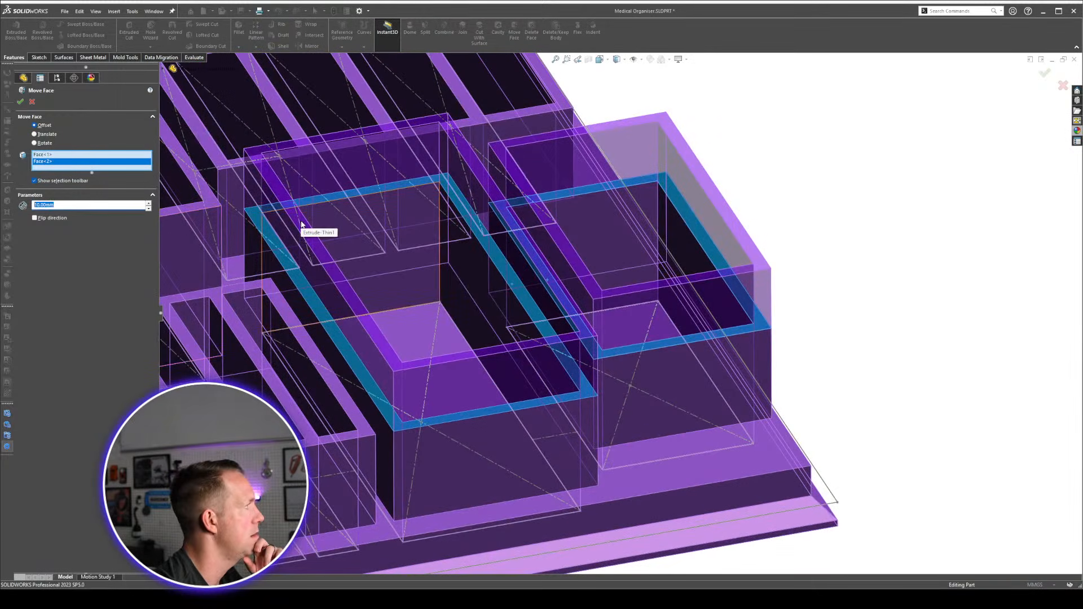
pyautogui.click(35, 218)
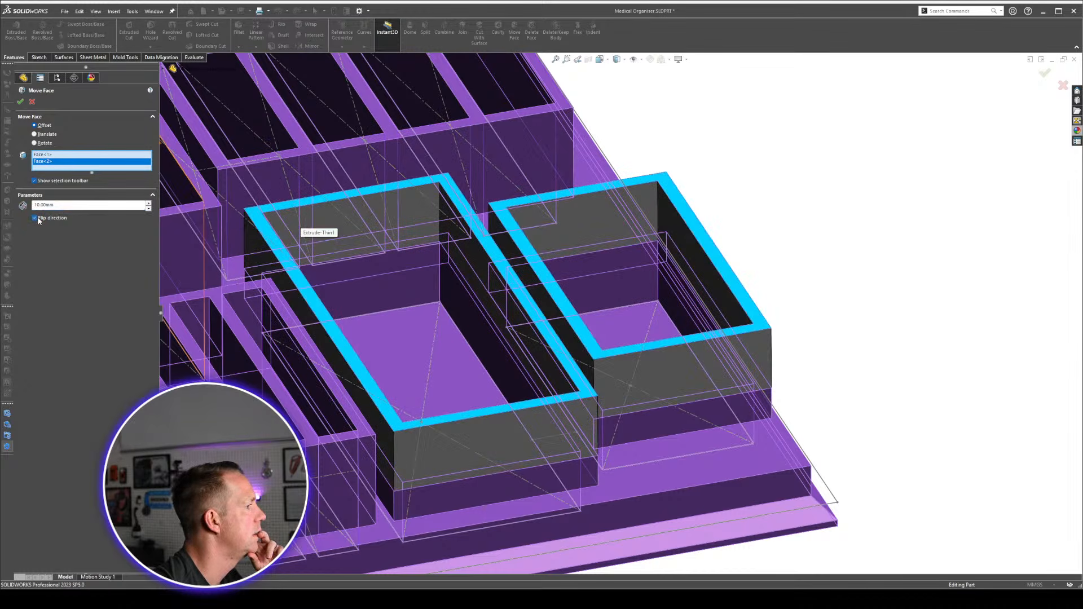
pyautogui.moveTo(56, 205); pyautogui.dragTo(20, 208)
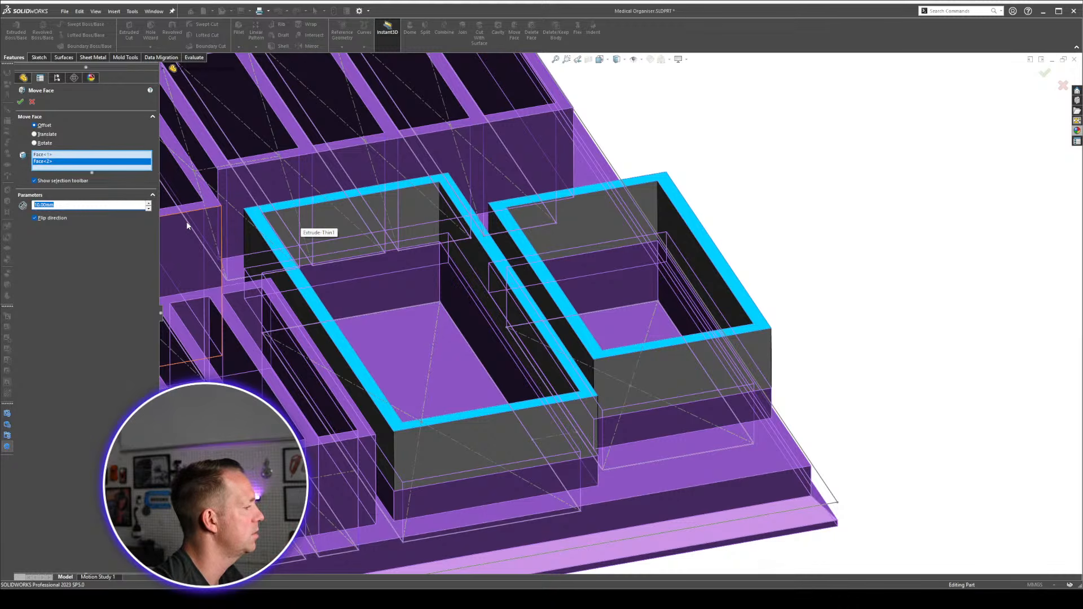
pyautogui.click(21, 101)
# Hide all the sketches so that only the solid organiser body is displayed.
pyautogui.scroll(7, 627, 307)
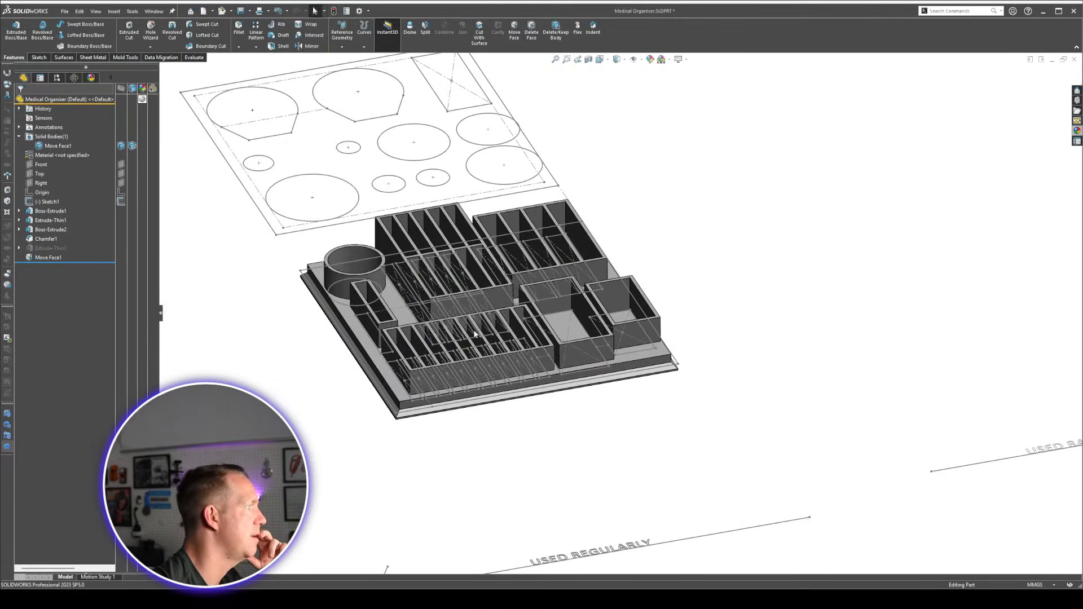
pyautogui.scroll(-2, 476, 331)
pyautogui.moveTo(522, 320); pyautogui.dragTo(505, 279, button='middle')
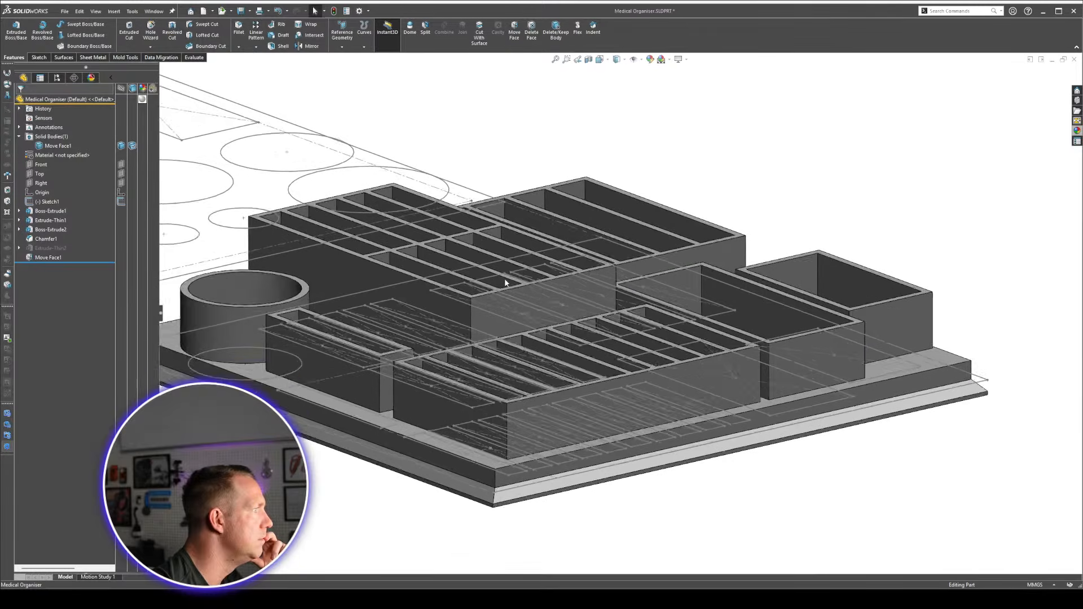
pyautogui.scroll(-2, 504, 278)
pyautogui.moveTo(530, 353)
pyautogui.mouseDown(button='middle')
pyautogui.moveTo(520, 315)
pyautogui.moveTo(542, 362)
pyautogui.mouseUp(button='middle')
pyautogui.scroll(2, 542, 361)
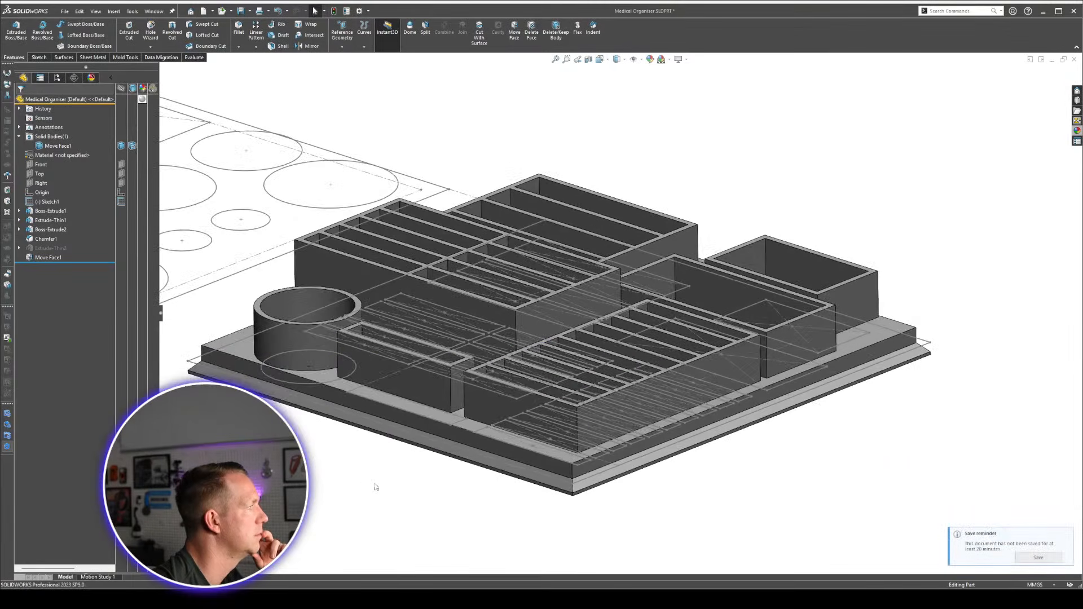
pyautogui.click(642, 60)
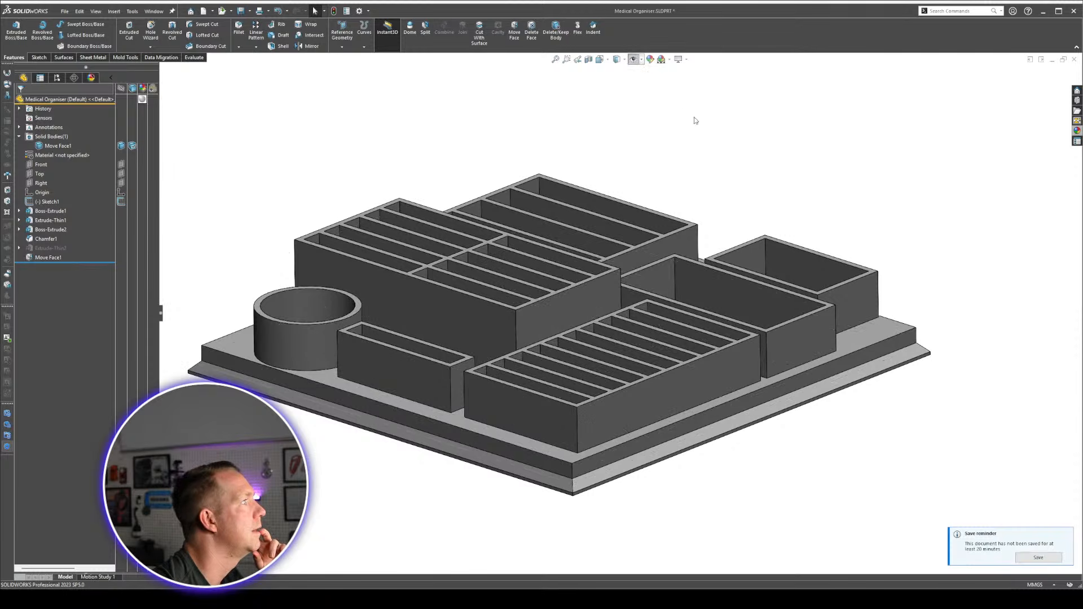
# Edit Move Face1 to include the top faces of the narrow single compartment and the single-column slotted block in the 10 mm offset.
pyautogui.click(52, 259)
pyautogui.click(58, 234)
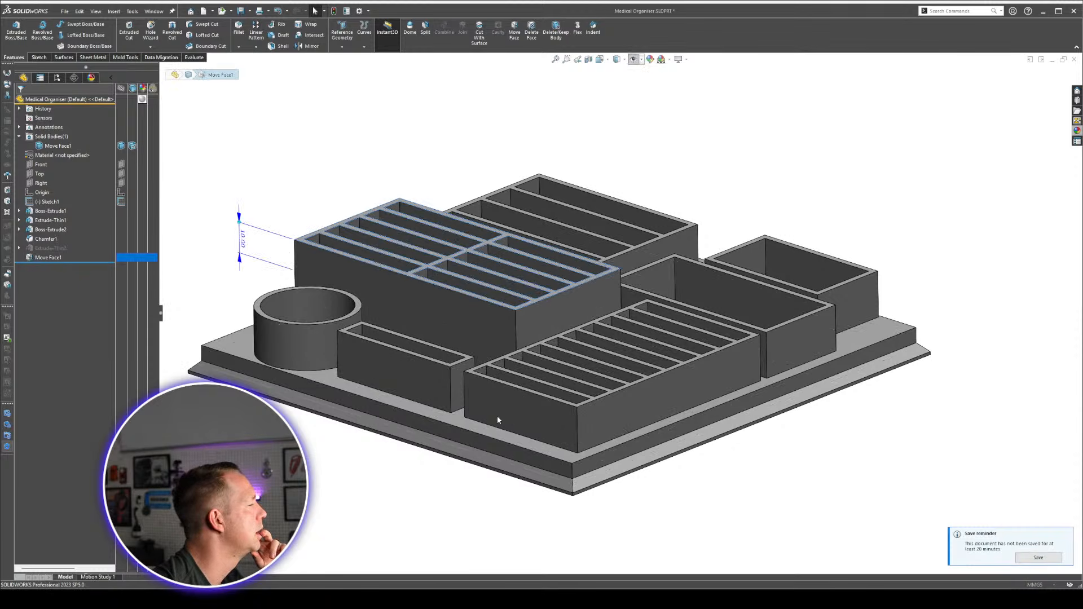
pyautogui.scroll(-1, 426, 374)
pyautogui.click(474, 358)
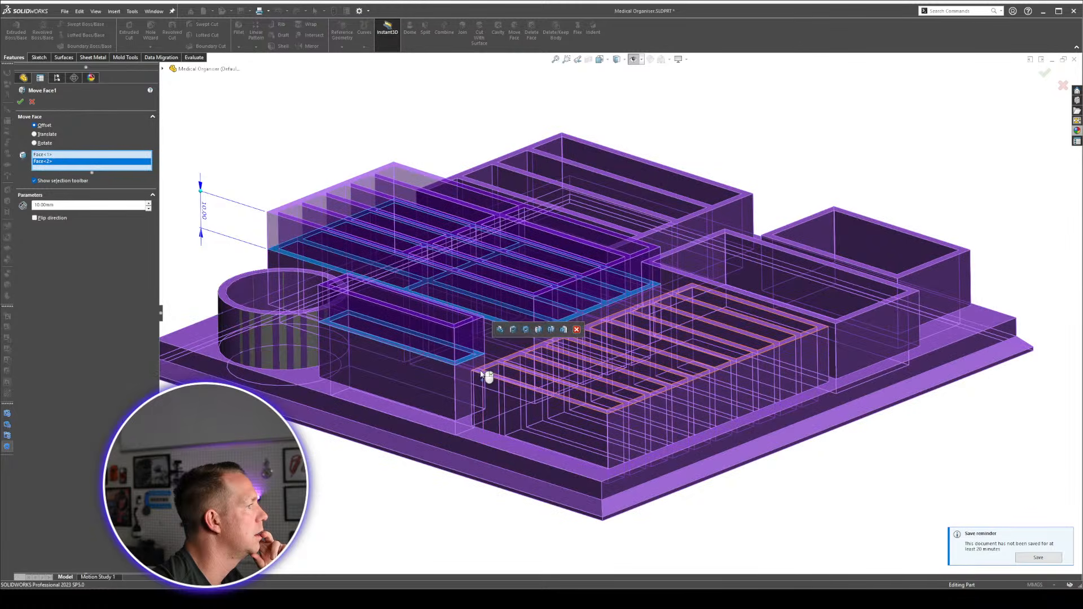
pyautogui.click(481, 374)
pyautogui.rightClick(483, 375)
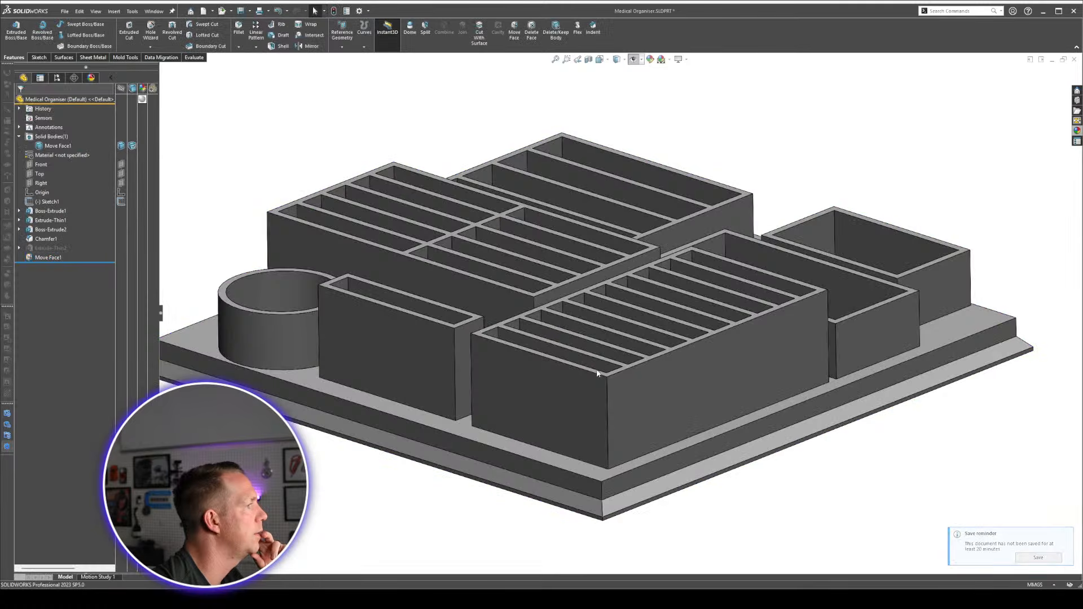
# Examine the organiser from above and from several angles, comparing the compartment heights and the layout on the base.
pyautogui.scroll(3, 607, 307)
pyautogui.moveTo(718, 310)
pyautogui.mouseDown(button='middle')
pyautogui.moveTo(702, 346)
pyautogui.moveTo(701, 299)
pyautogui.mouseUp(button='middle')
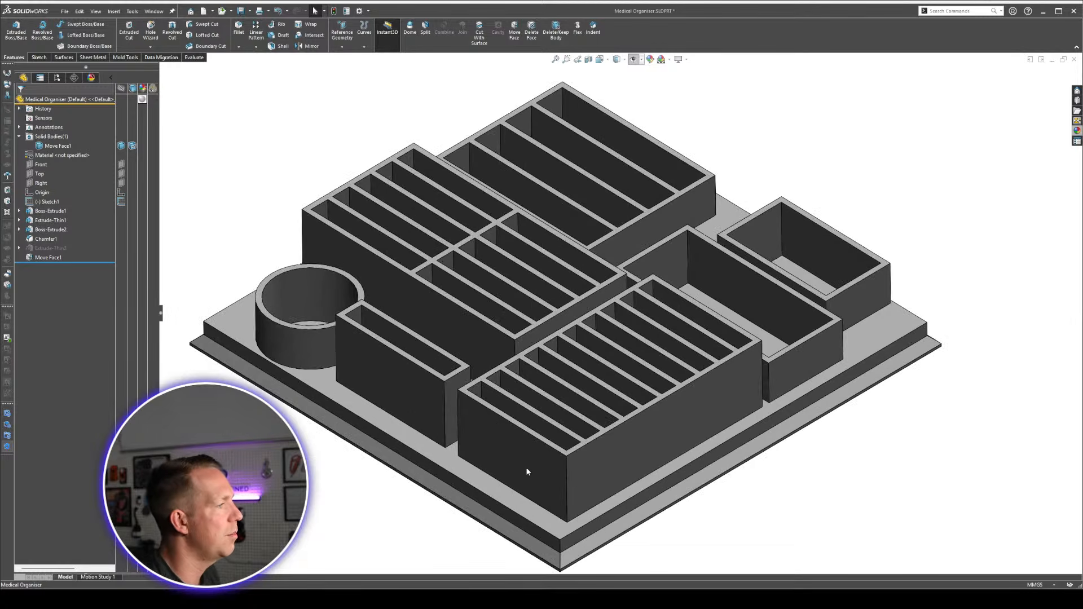
pyautogui.scroll(4, 712, 466)
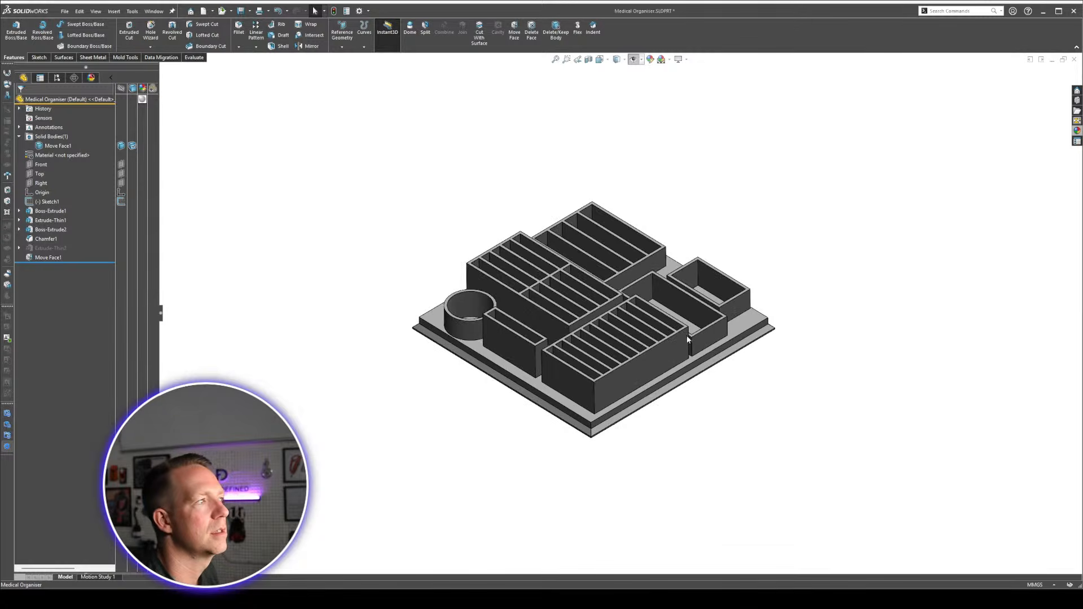
pyautogui.moveTo(713, 465); pyautogui.dragTo(728, 443, button='middle')
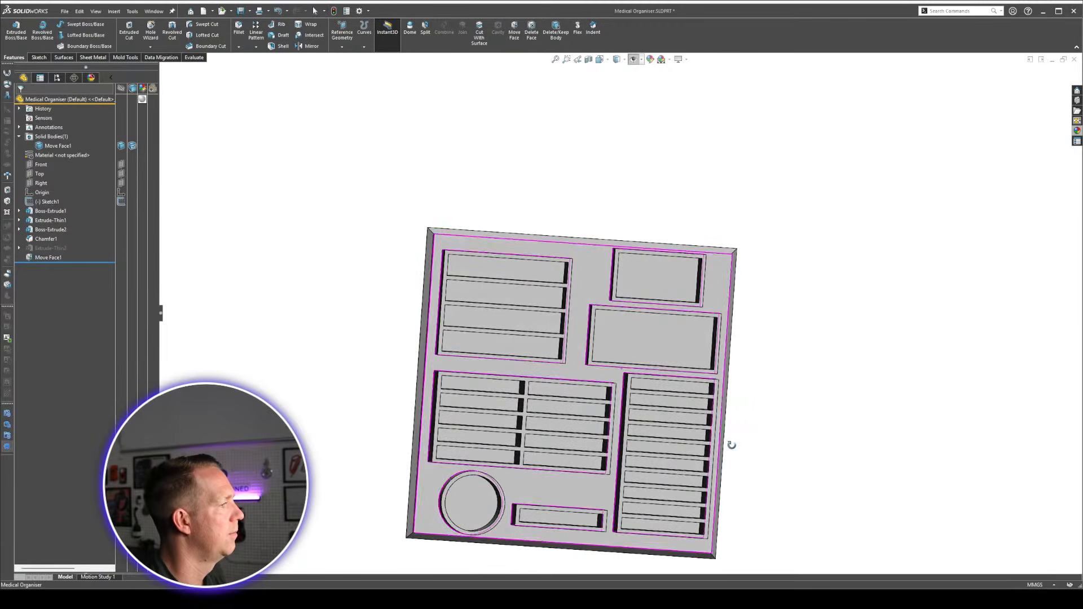
pyautogui.click(479, 458)
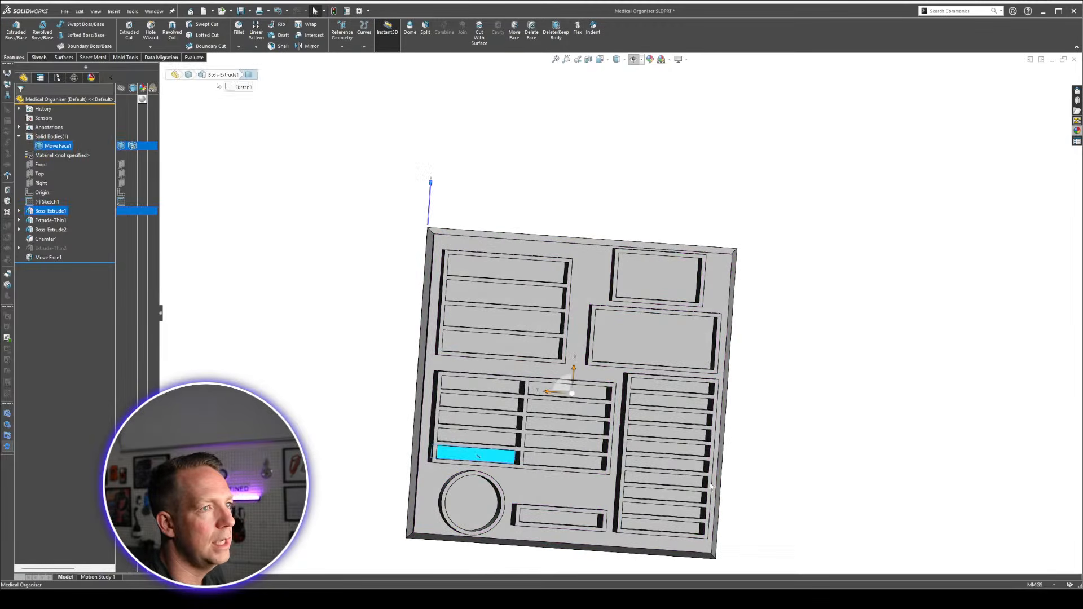
pyautogui.moveTo(703, 519); pyautogui.dragTo(592, 429, button='middle')
pyautogui.click(798, 483)
pyautogui.scroll(1, 706, 395)
pyautogui.scroll(-2, 758, 401)
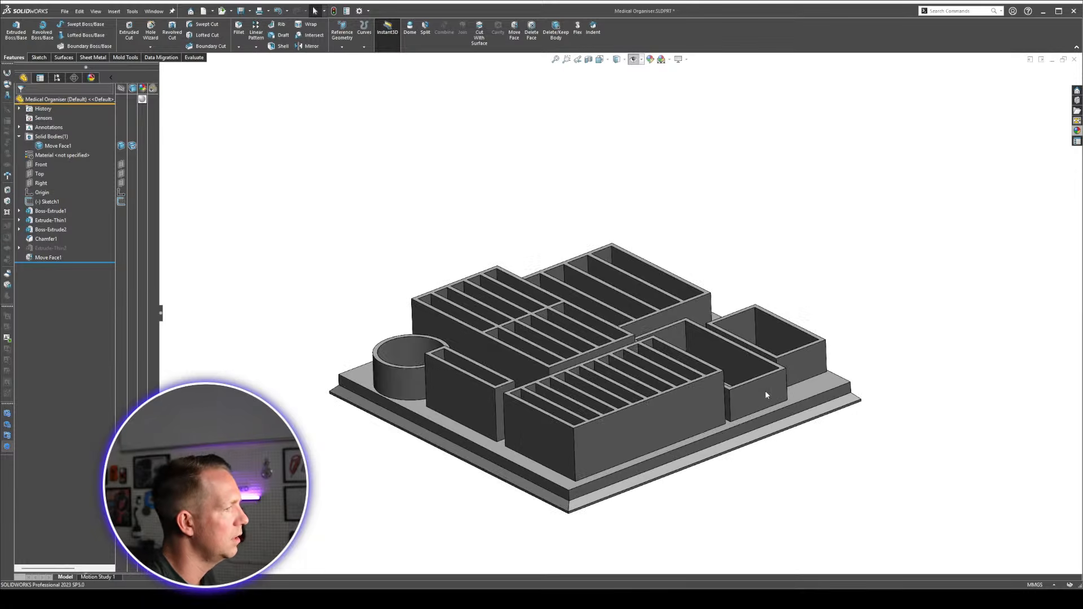
pyautogui.moveTo(760, 394); pyautogui.dragTo(885, 425, button='middle')
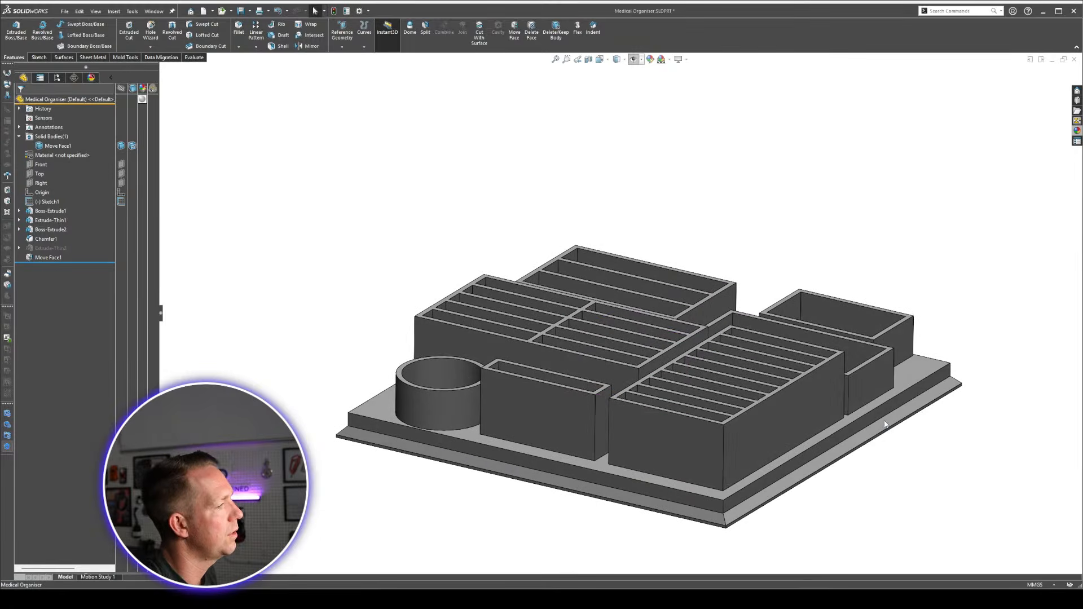
pyautogui.click(885, 421)
pyautogui.click(889, 489)
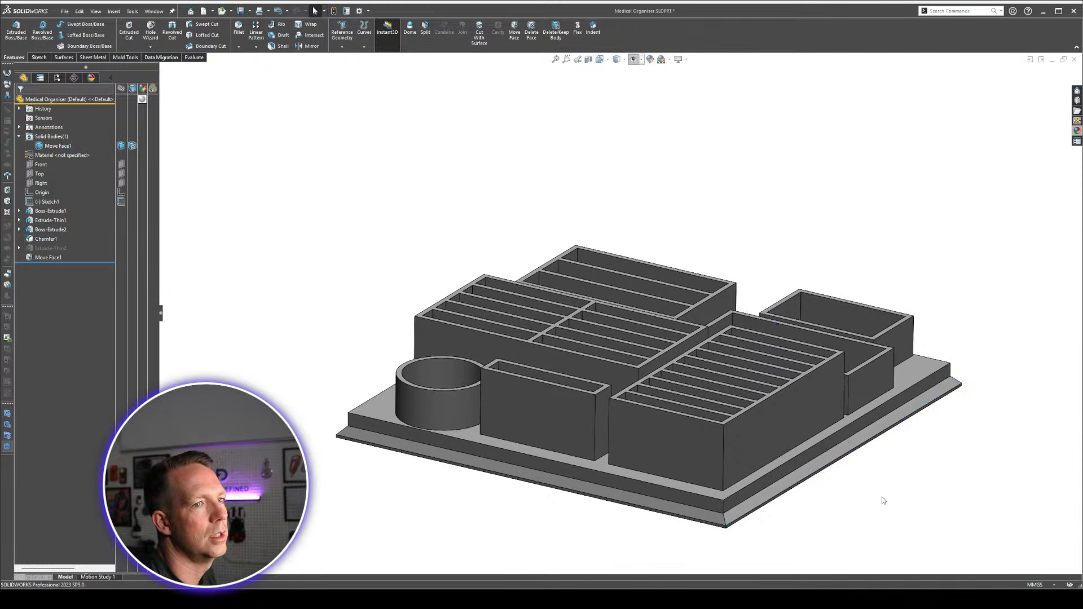
pyautogui.moveTo(884, 501); pyautogui.dragTo(904, 429, button='middle')
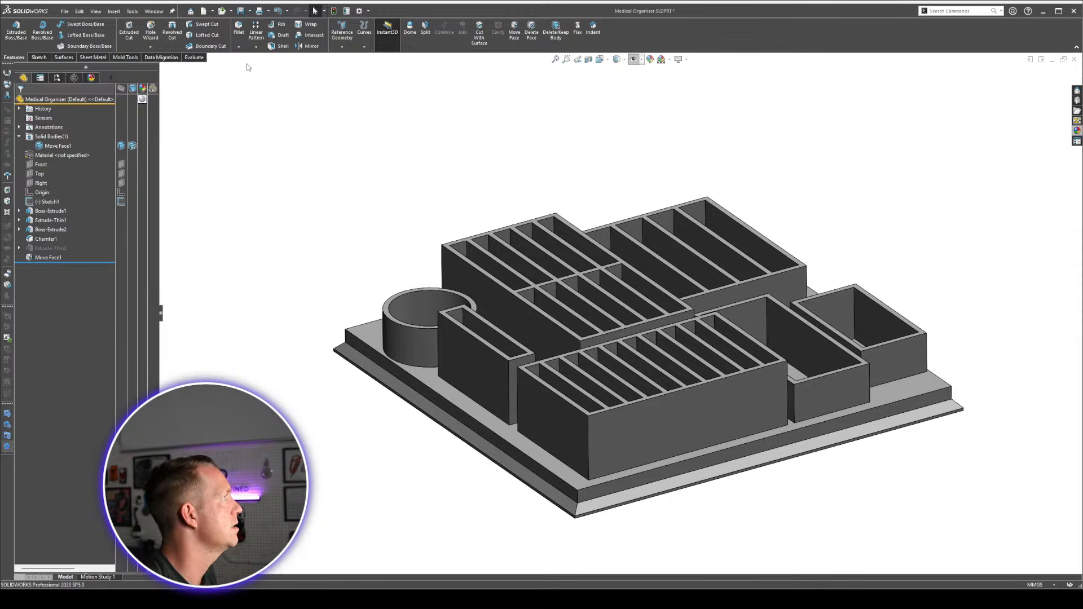
# Fillet all concave edges inside the compartments and around their bases with a 0.5 mm radius.
pyautogui.click(238, 36)
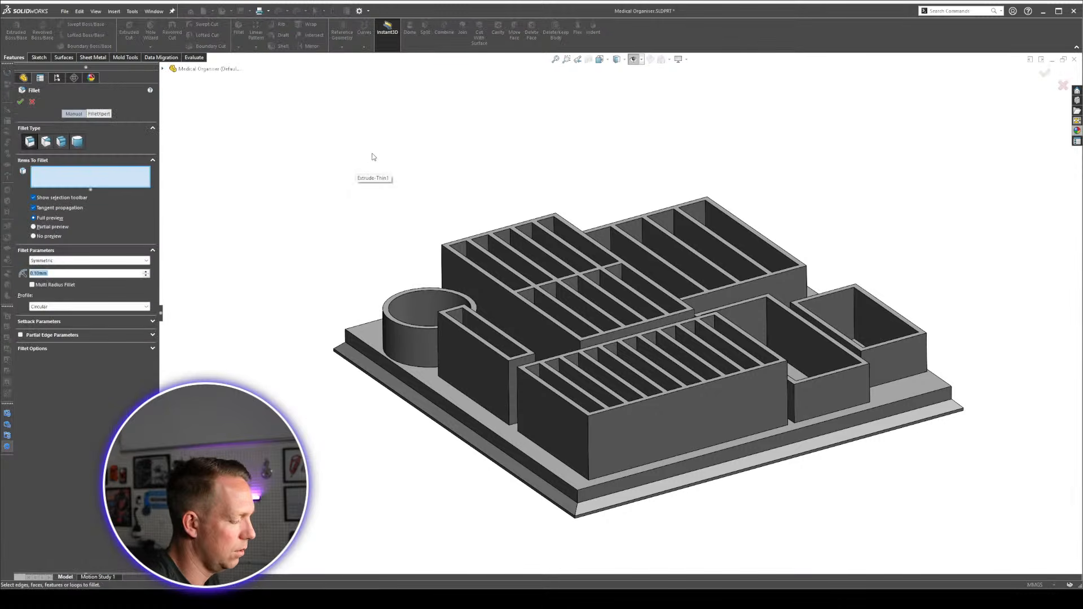
pyautogui.write('0.5')
pyautogui.press('Return')
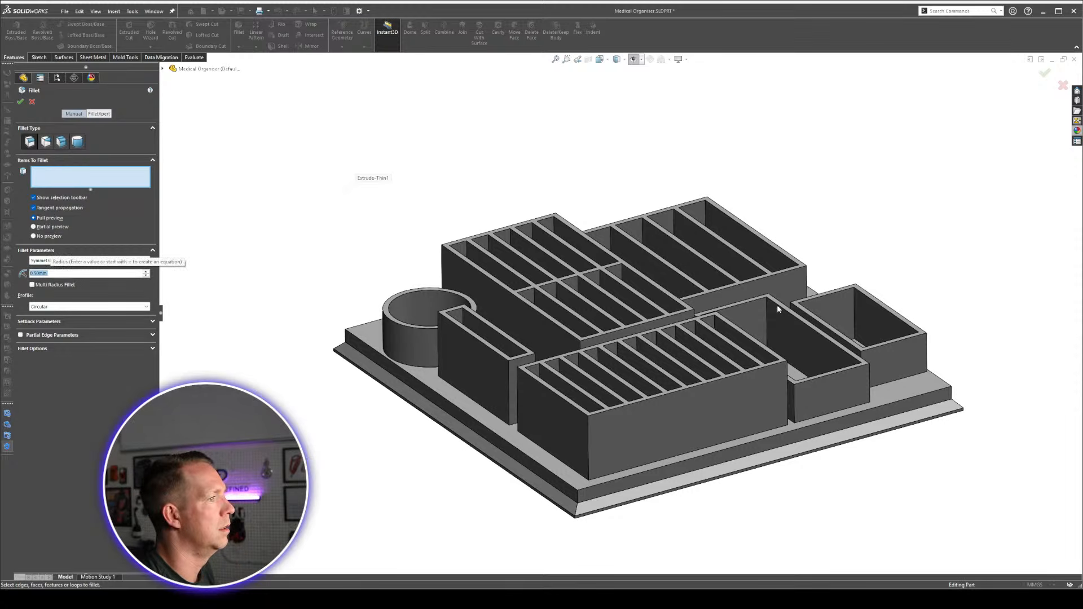
pyautogui.scroll(-2, 777, 309)
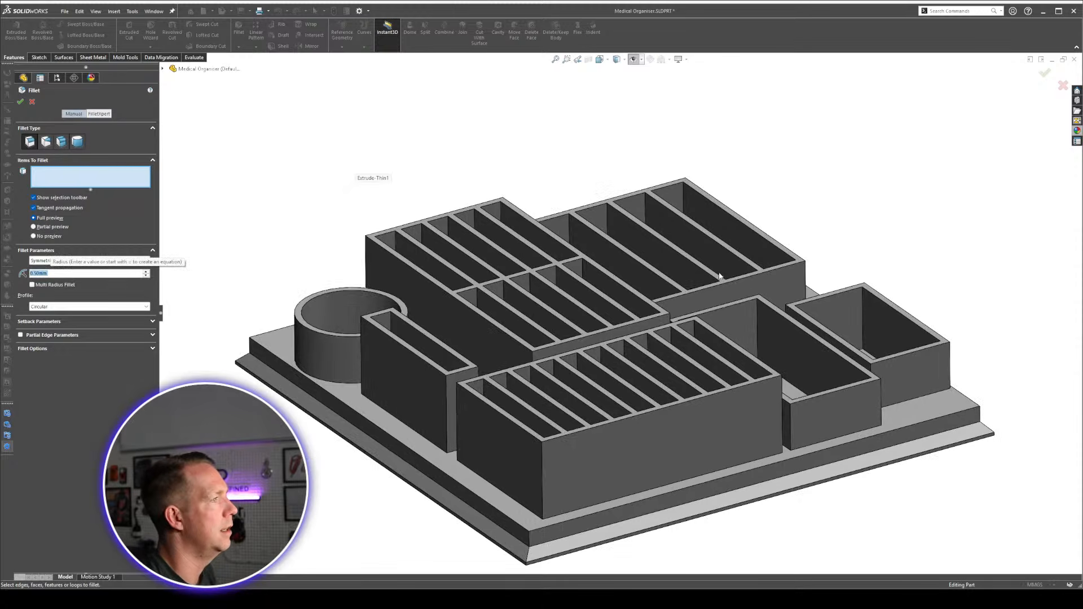
pyautogui.click(684, 200)
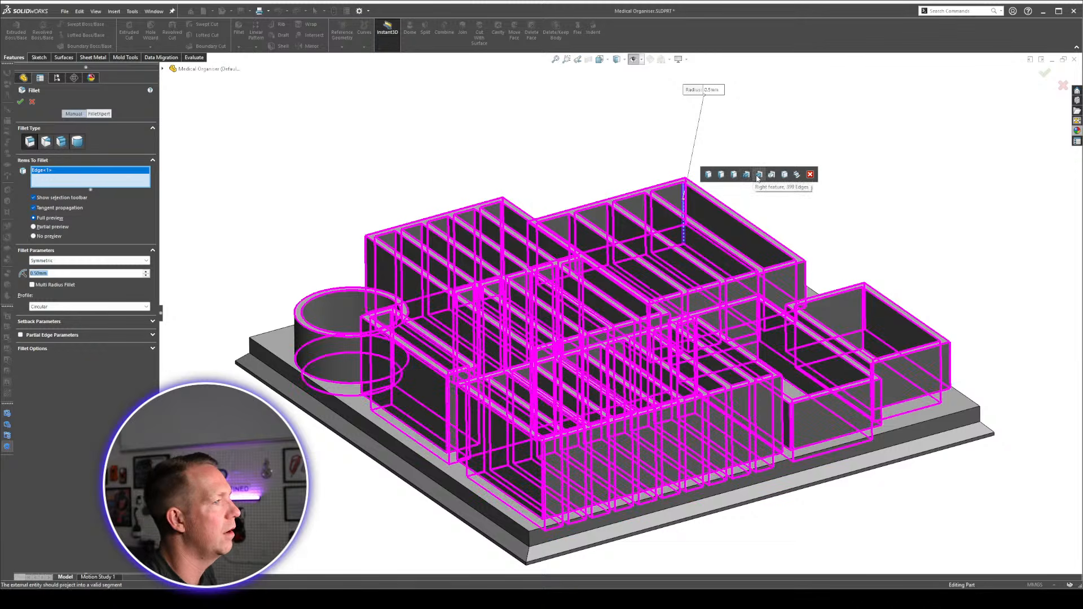
pyautogui.click(797, 176)
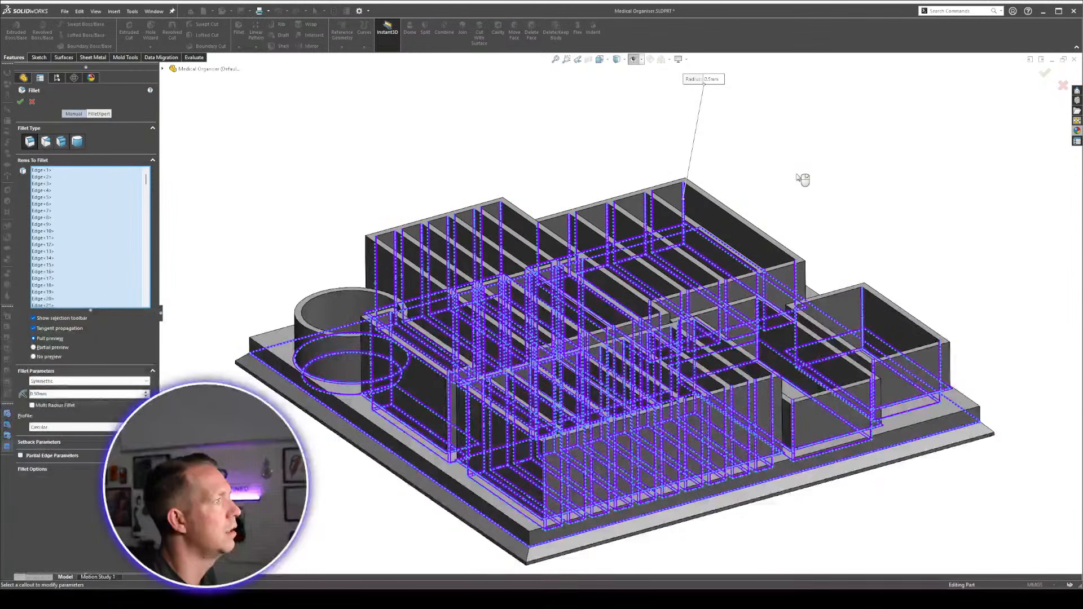
pyautogui.rightClick(797, 174)
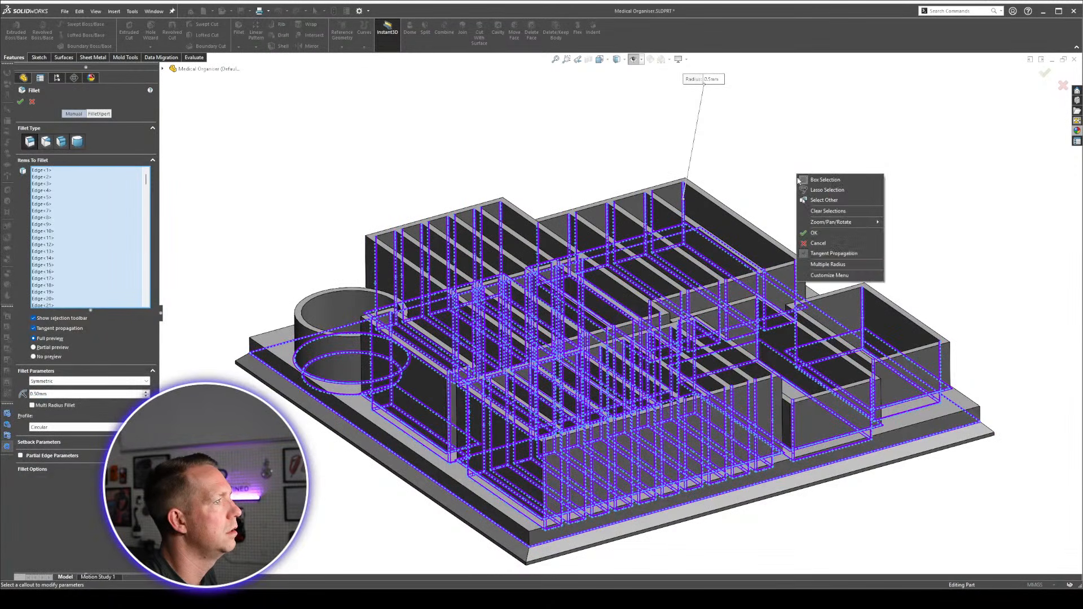
pyautogui.click(834, 235)
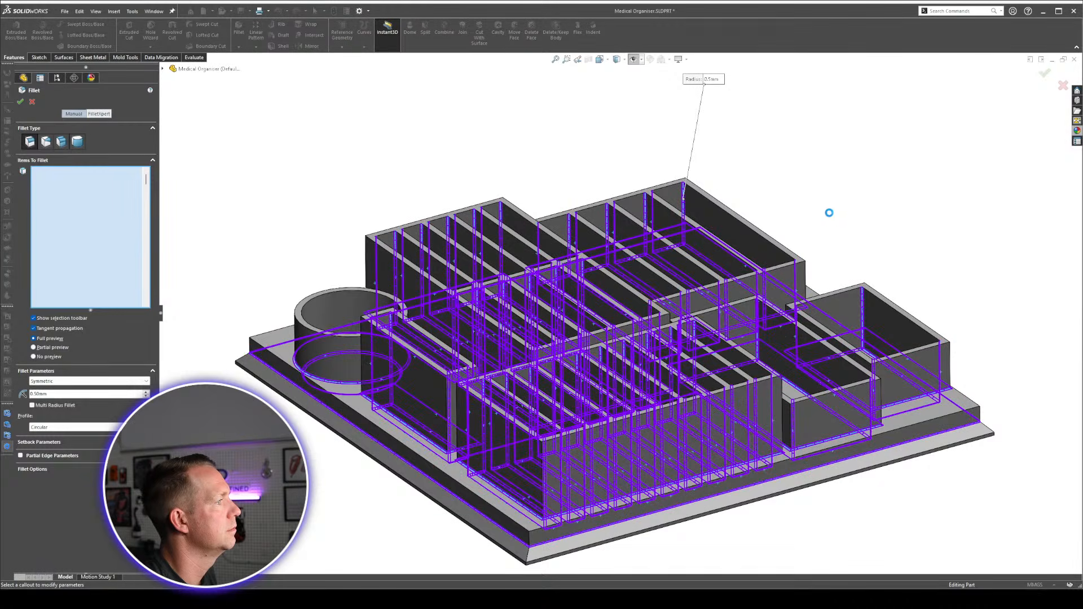
# Examine the filleted inner corners of the four-slot compartment block up close, including its unfilleted top rim edges.
pyautogui.scroll(-2, 605, 233)
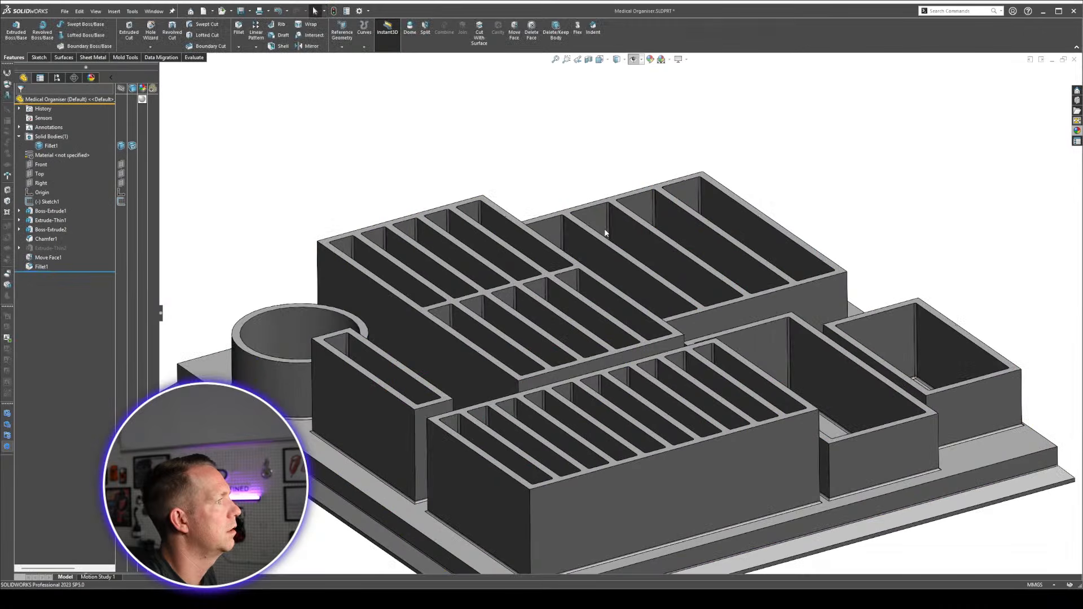
pyautogui.scroll(-3, 757, 203)
pyautogui.scroll(-6, 569, 232)
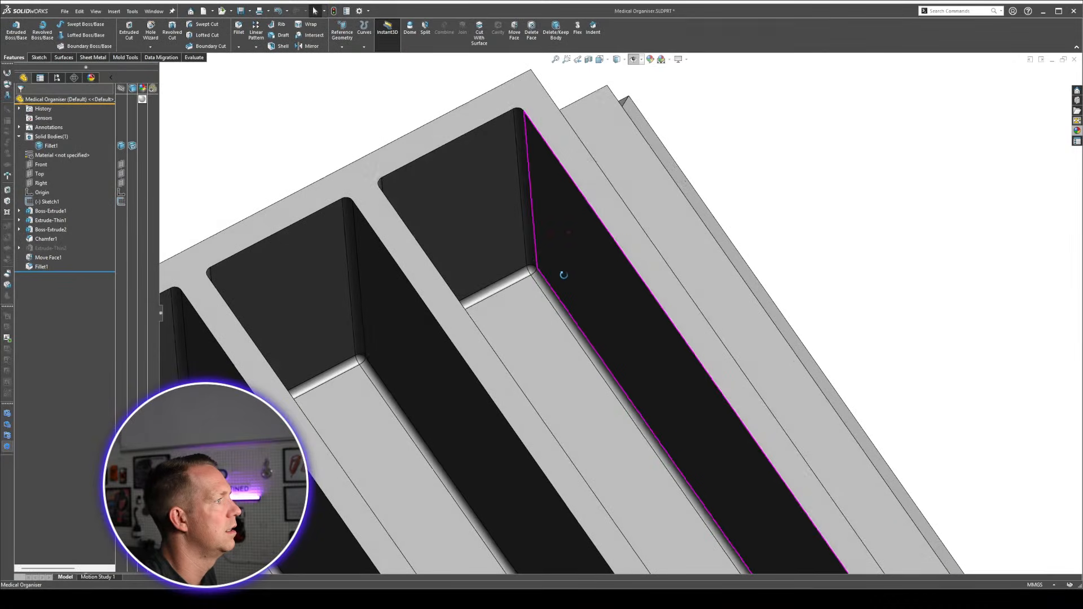
pyautogui.scroll(3, 558, 282)
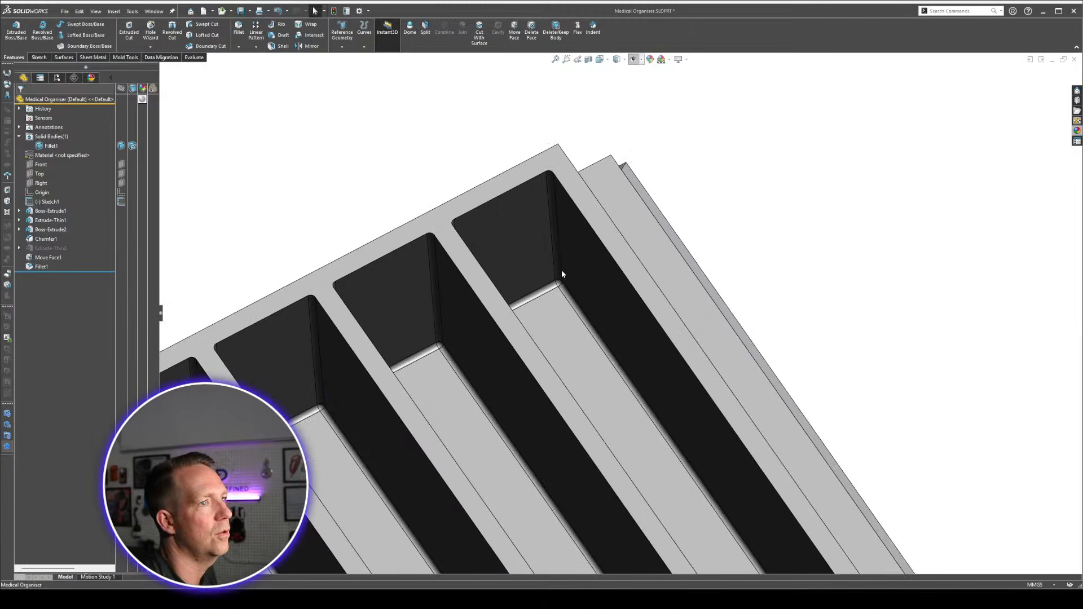
pyautogui.scroll(-3, 541, 226)
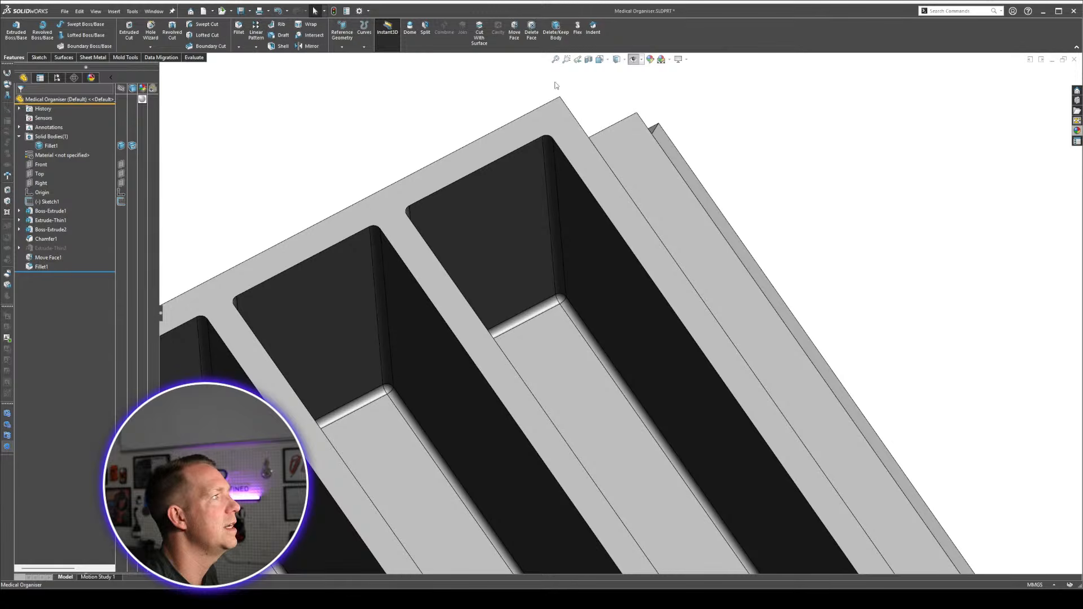
pyautogui.scroll(-2, 556, 84)
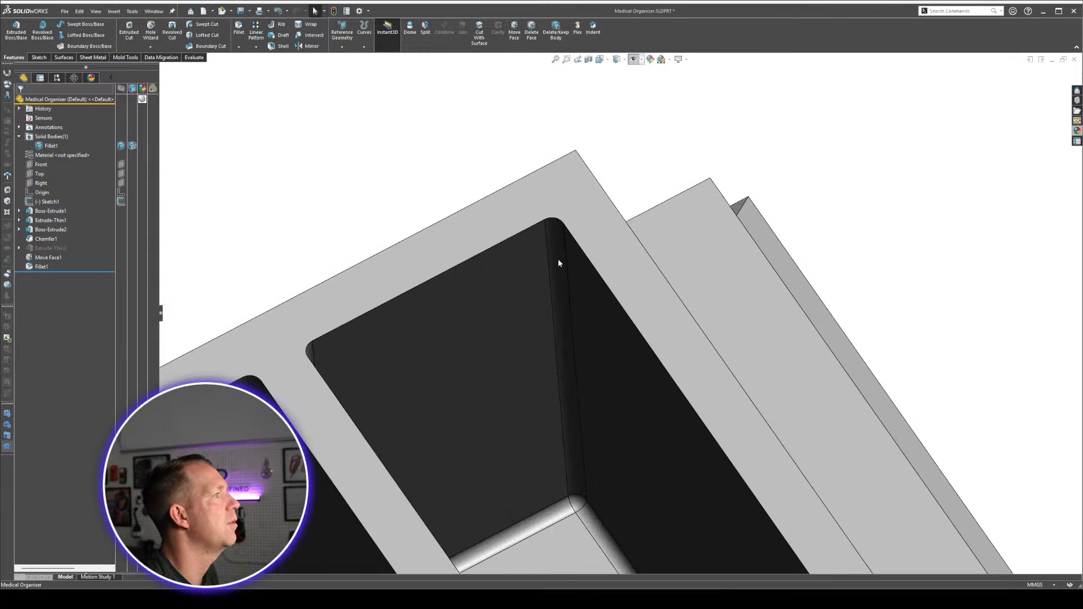
pyautogui.click(481, 198)
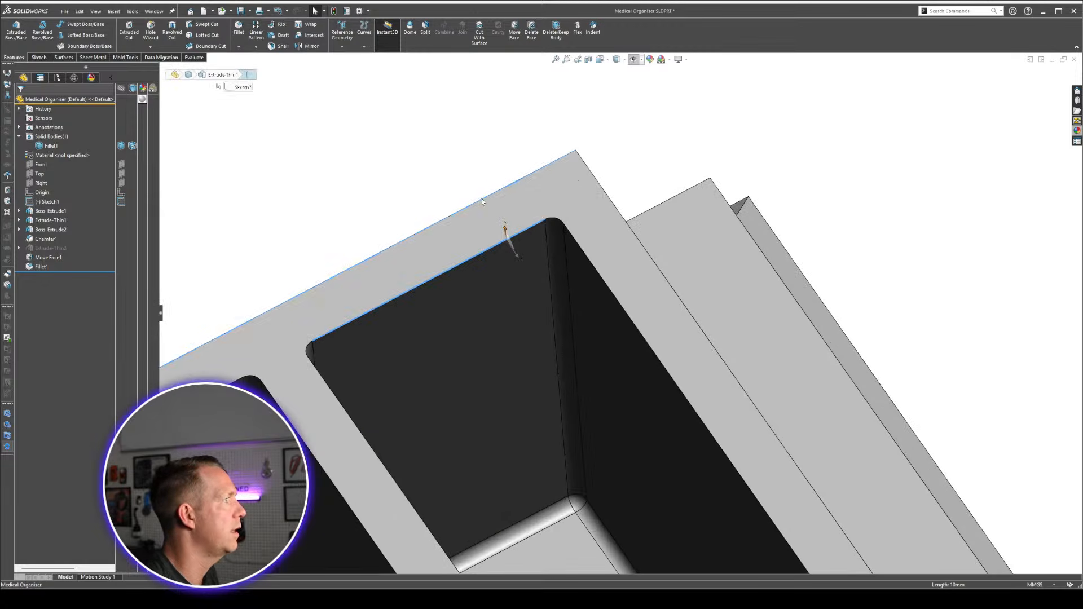
pyautogui.click(677, 150)
pyautogui.scroll(10, 620, 280)
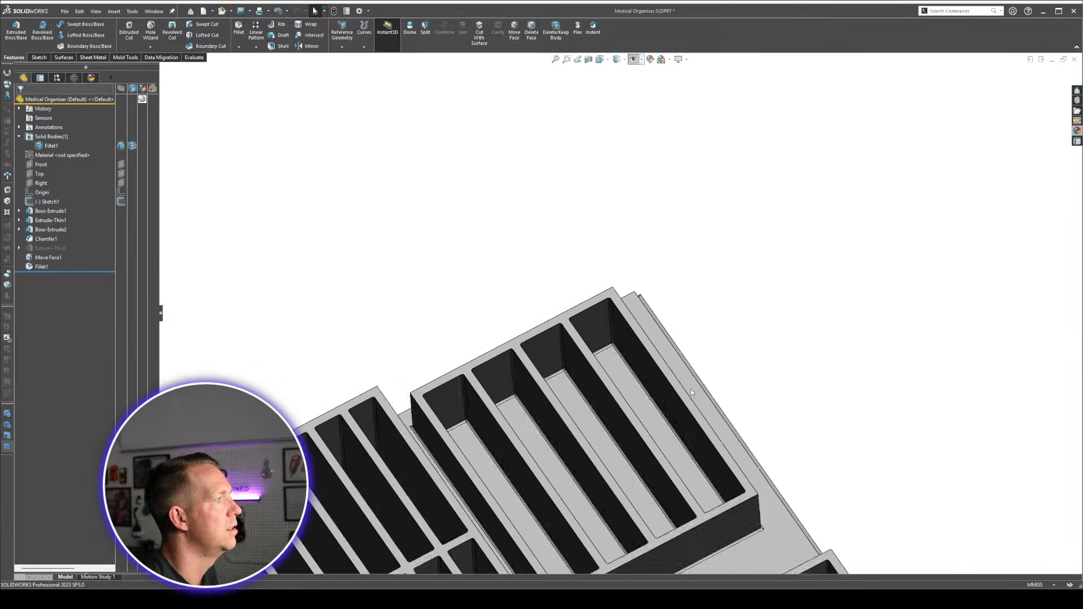
# Begin a 2.5 mm fillet on the four outer vertical corner edges of the four-slot compartment block.
pyautogui.scroll(-3, 598, 499)
pyautogui.moveTo(584, 458); pyautogui.dragTo(585, 407, button='middle')
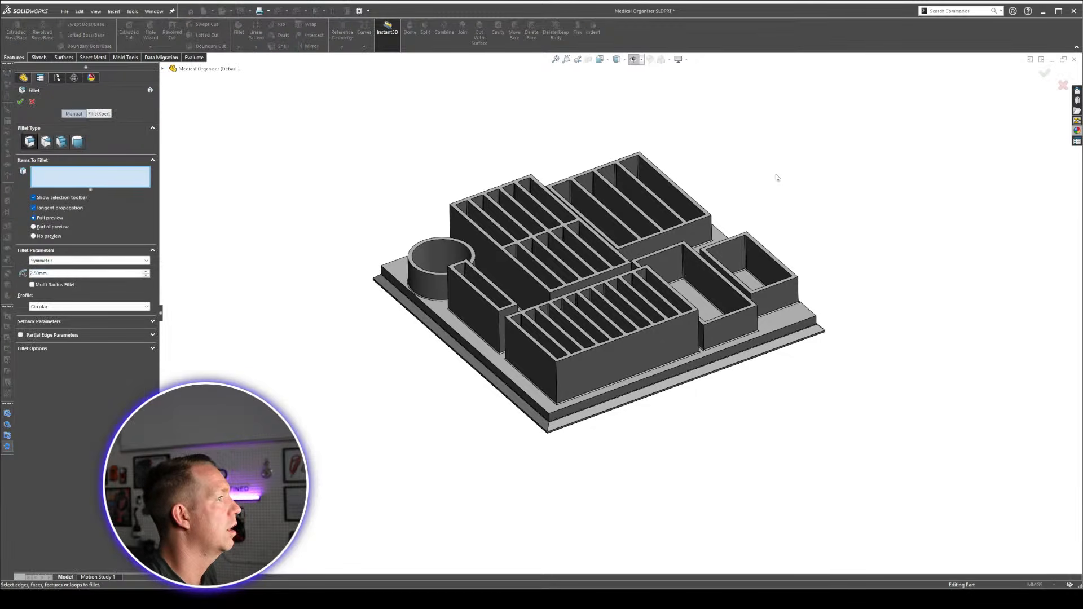
pyautogui.moveTo(714, 276); pyautogui.dragTo(744, 205, button='middle')
pyautogui.scroll(-3, 600, 334)
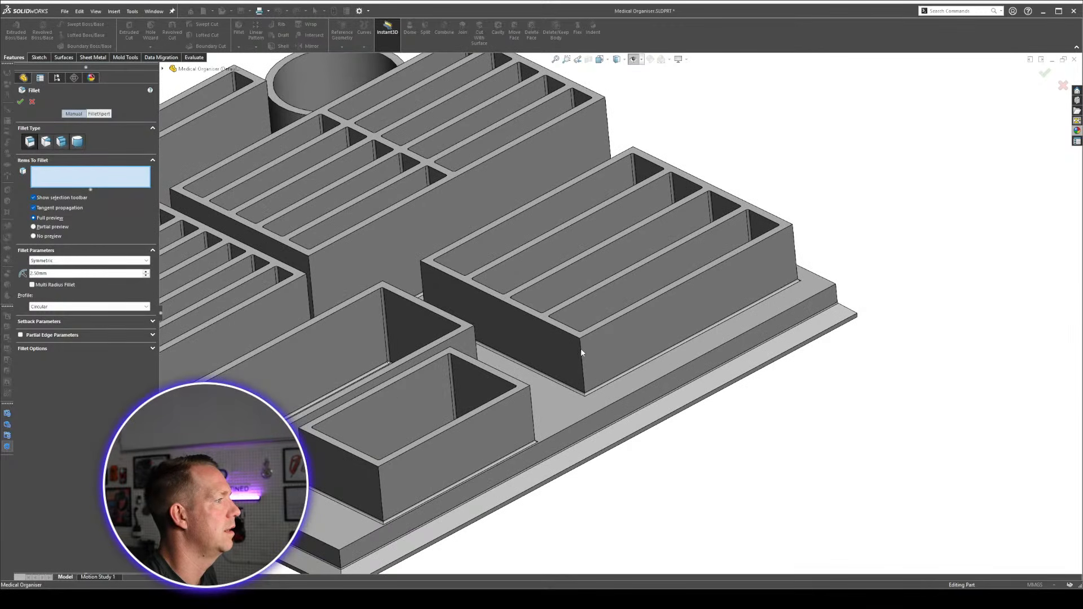
pyautogui.click(581, 353)
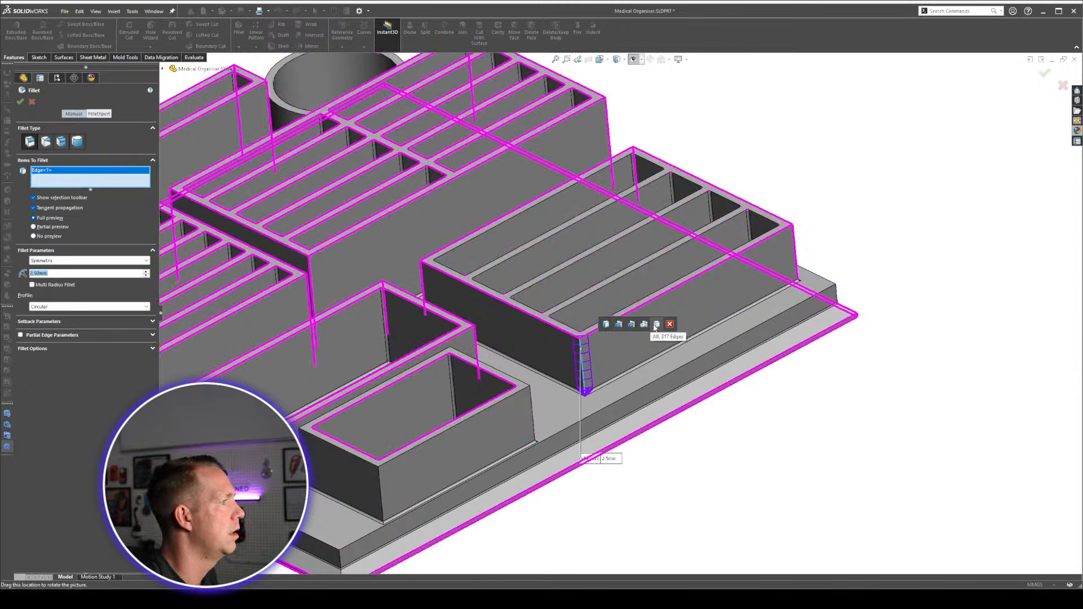
pyautogui.click(619, 325)
pyautogui.scroll(3, 484, 469)
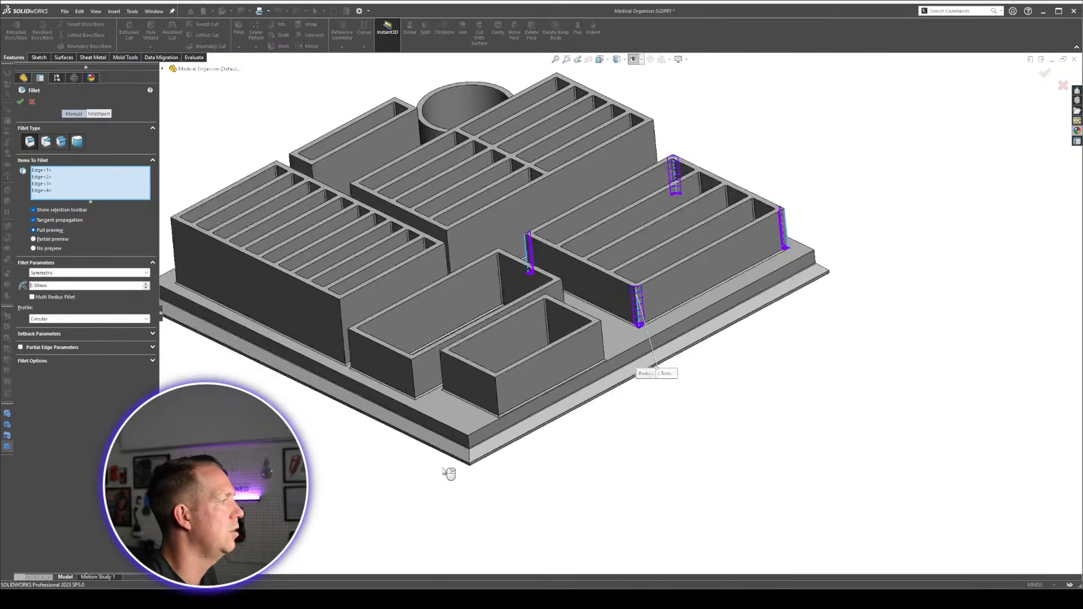
# Add the outer vertical corners of the two open rectangular compartments to the 2.5 mm fillet and apply it.
pyautogui.scroll(-6, 518, 373)
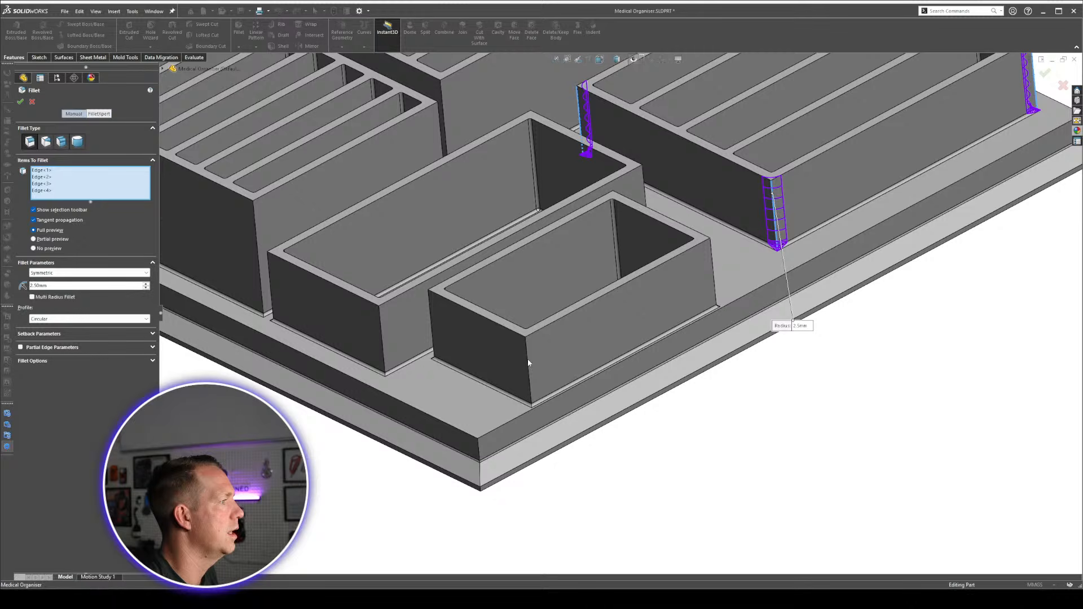
pyautogui.click(531, 364)
pyautogui.click(554, 335)
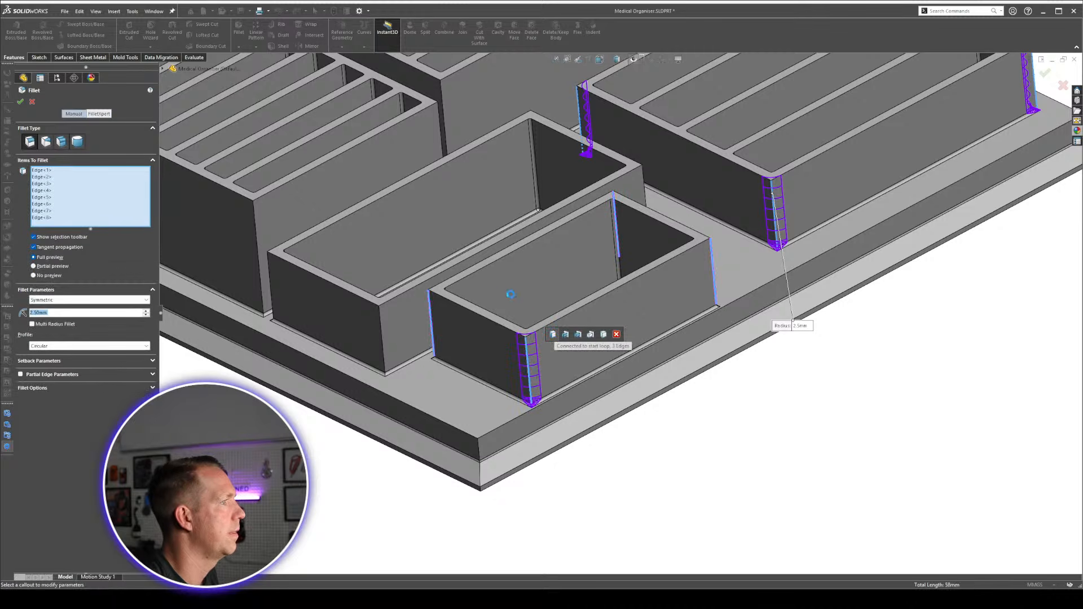
pyautogui.click(380, 323)
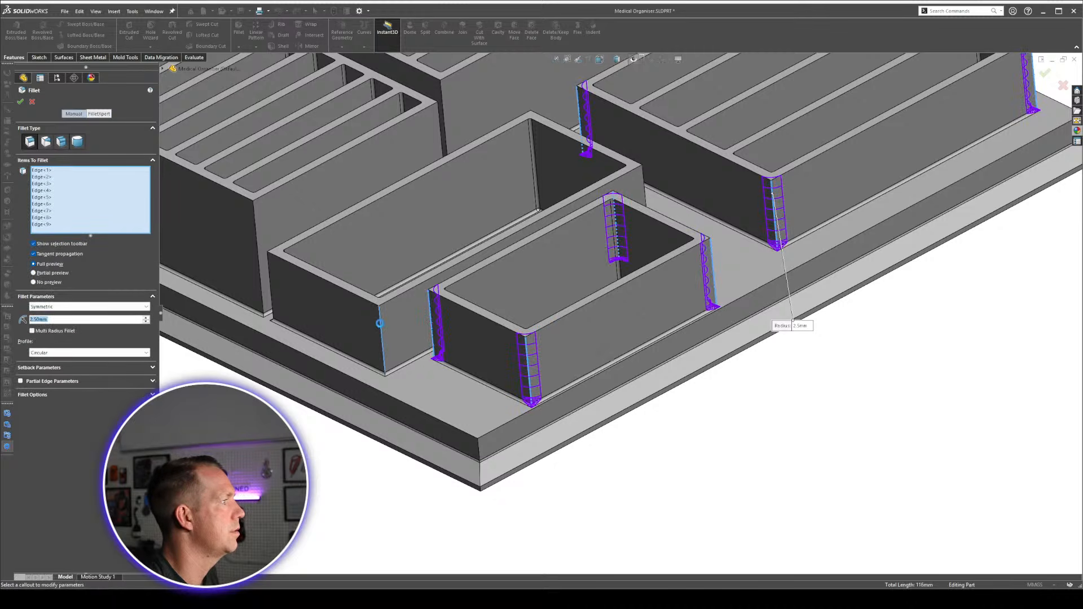
pyautogui.click(404, 300)
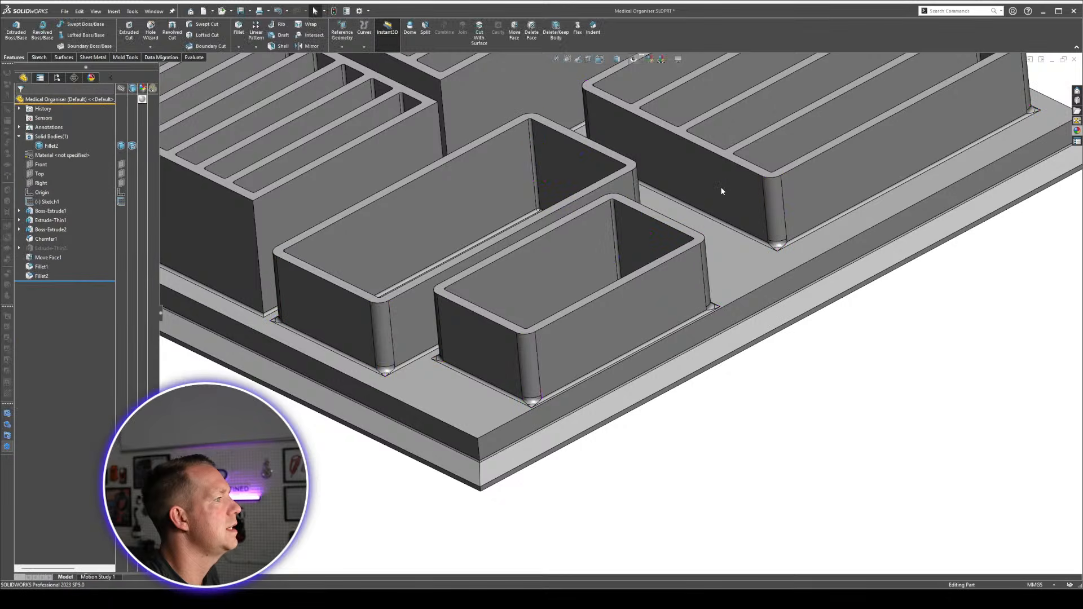
# Examine the foot of the small rectangular compartment's rounded corner, where the vertical fillet meets the base fillet.
pyautogui.scroll(5, 723, 186)
pyautogui.scroll(-7, 717, 348)
pyautogui.moveTo(716, 347); pyautogui.dragTo(725, 316, button='middle')
pyautogui.scroll(-1, 481, 496)
pyautogui.scroll(-6, 493, 455)
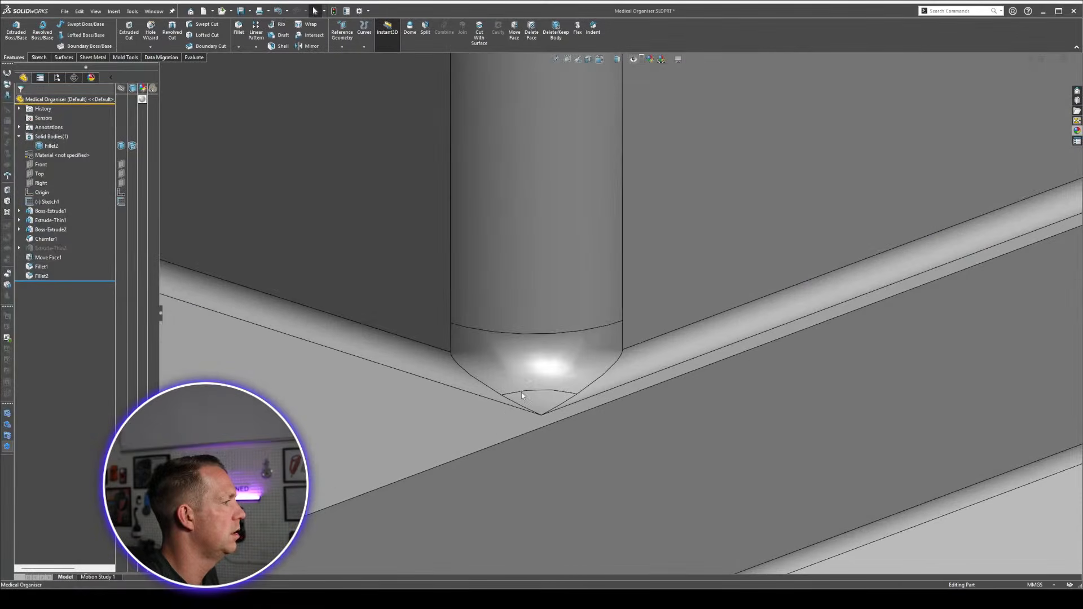
pyautogui.moveTo(522, 392); pyautogui.dragTo(685, 435, button='middle')
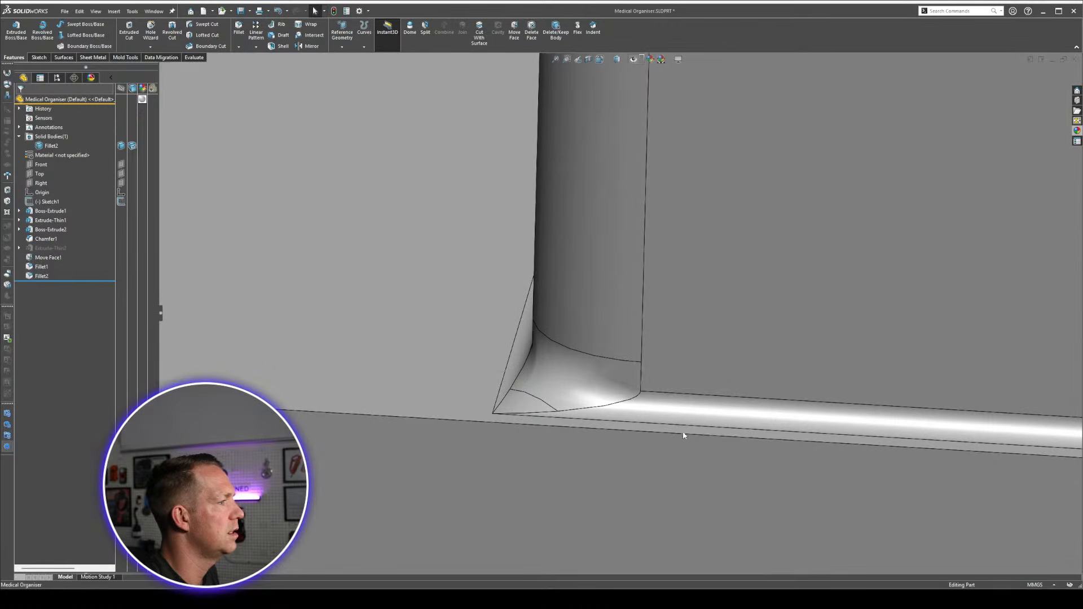
pyautogui.click(663, 414)
pyautogui.click(612, 339)
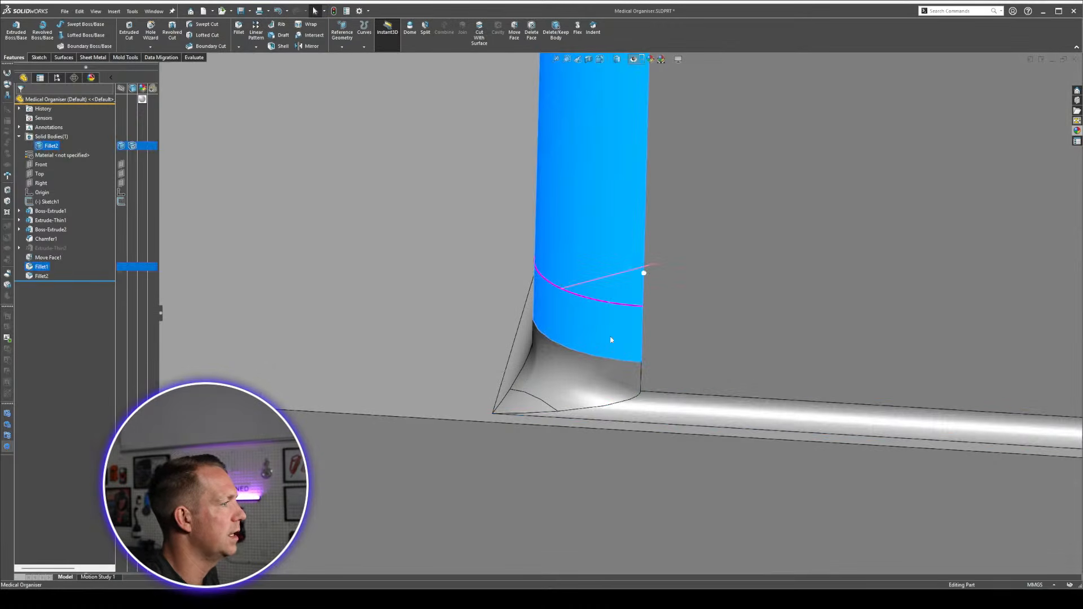
pyautogui.scroll(5, 655, 333)
pyautogui.moveTo(679, 363); pyautogui.dragTo(789, 508, button='middle')
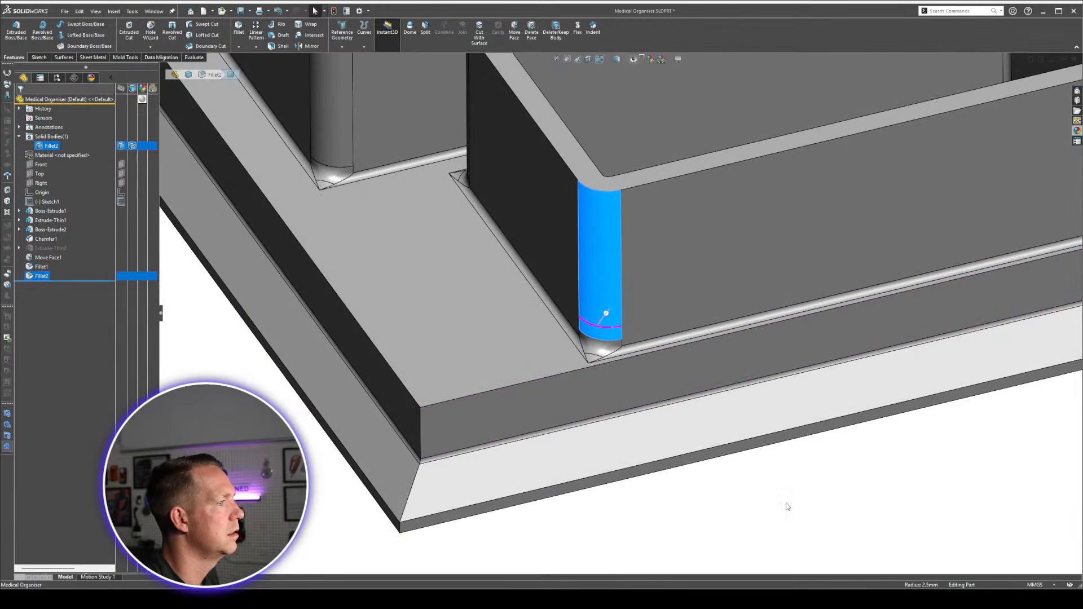
pyautogui.click(789, 508)
pyautogui.scroll(-6, 605, 326)
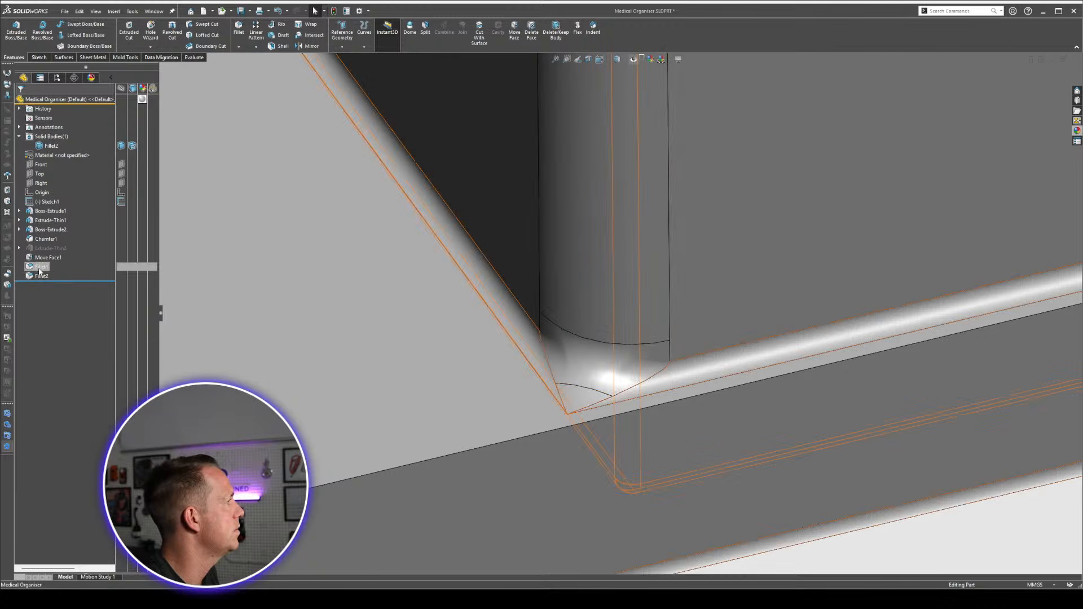
# Reorder Fillet1 to come after Fillet2, and roll the model back and forward over Fillet1 to compare the corner.
pyautogui.moveTo(40, 269); pyautogui.dragTo(42, 276)
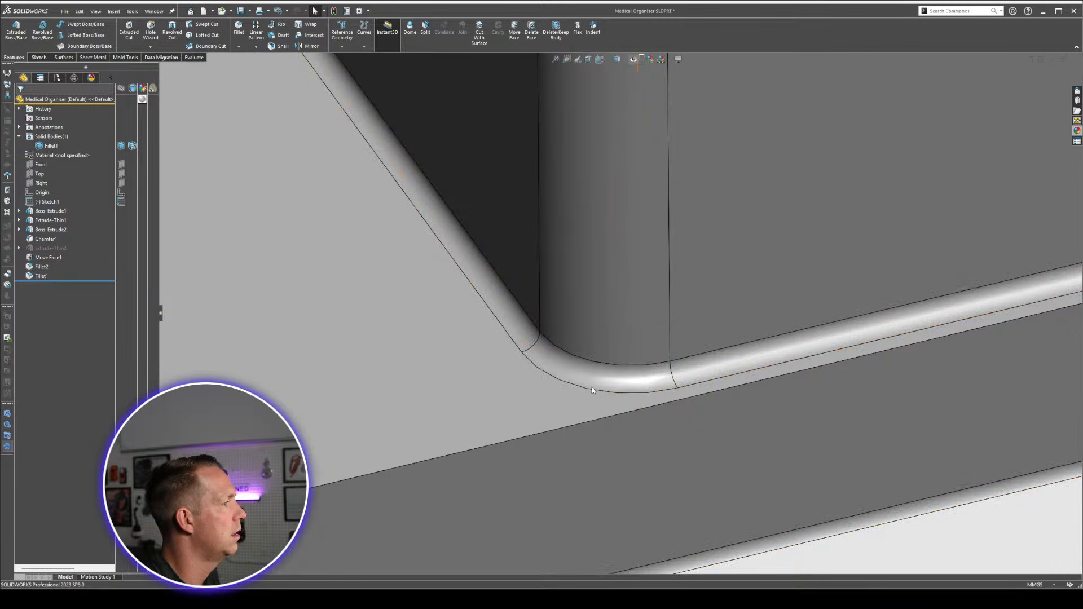
pyautogui.click(66, 280)
pyautogui.moveTo(62, 280); pyautogui.dragTo(62, 272)
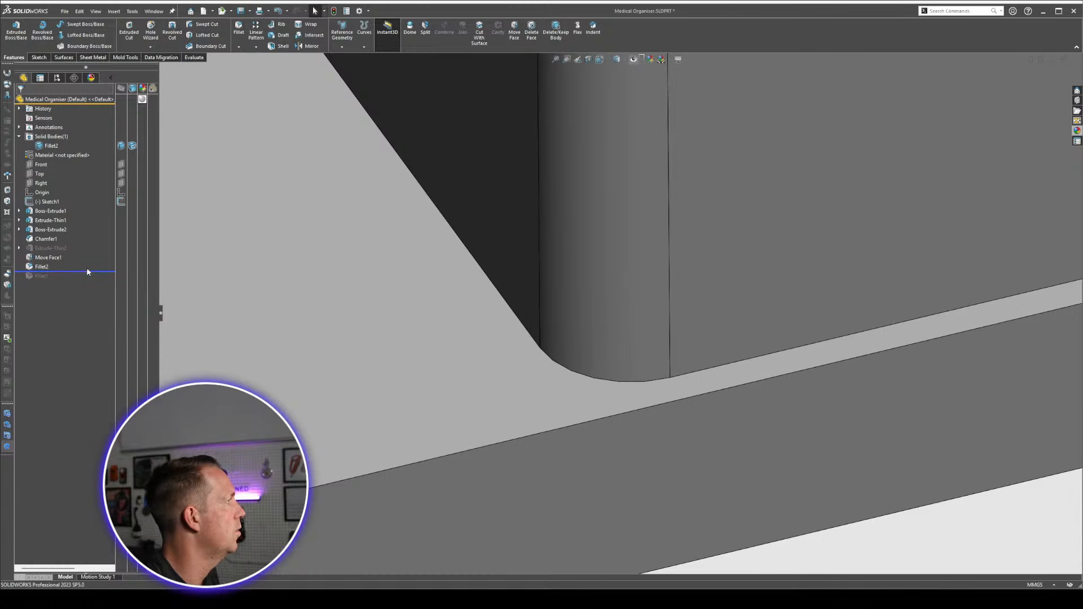
pyautogui.moveTo(64, 270); pyautogui.dragTo(64, 281)
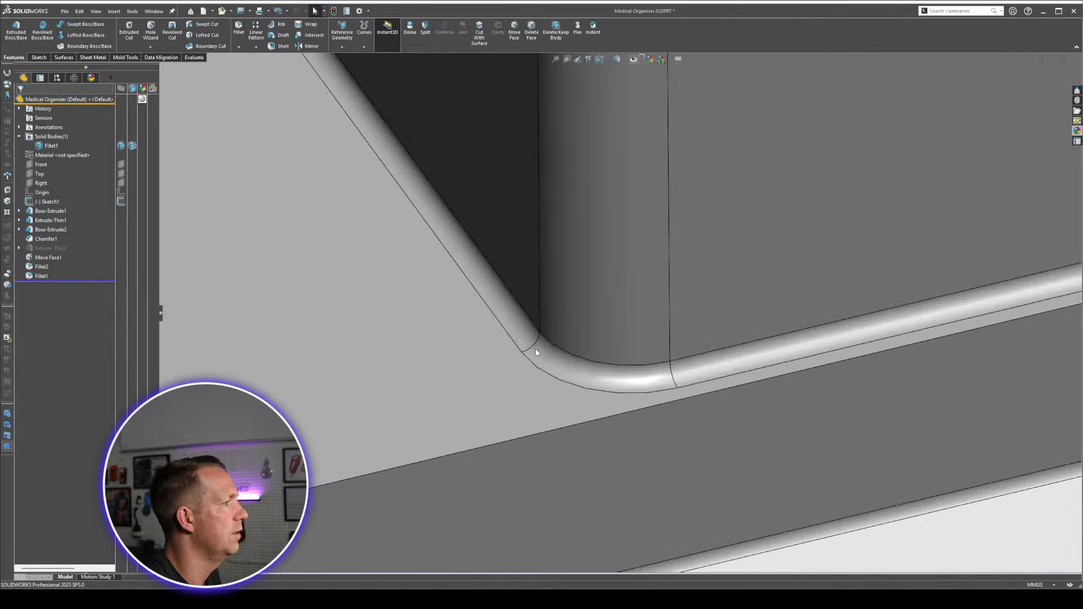
# Edit Fillet2 to include the vertical corners of the base's raised step and of its lower outer rim.
pyautogui.scroll(5, 699, 392)
pyautogui.scroll(6, 790, 487)
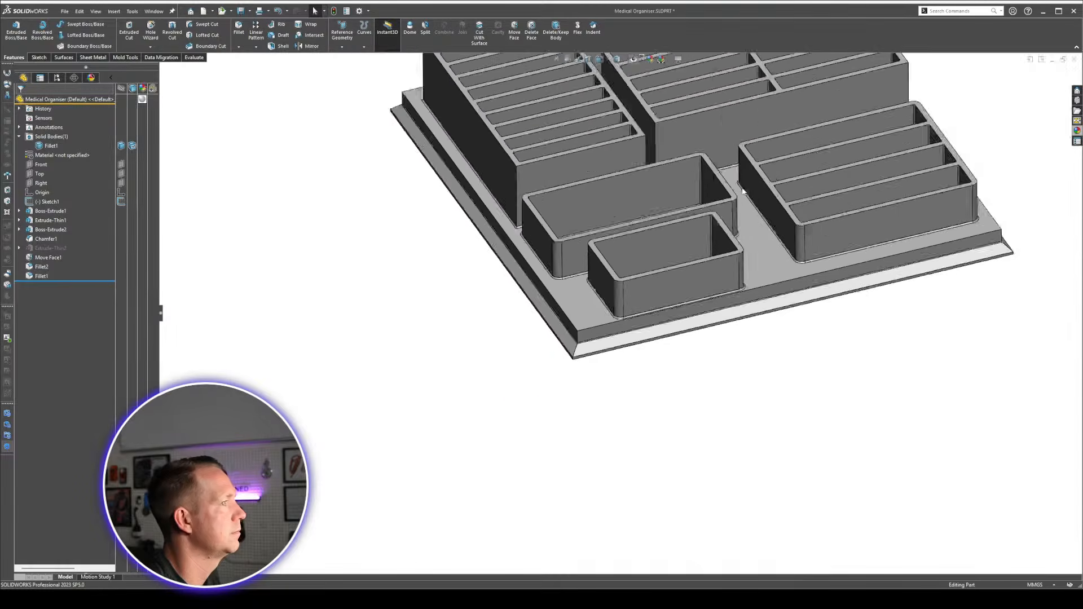
pyautogui.scroll(-4, 722, 495)
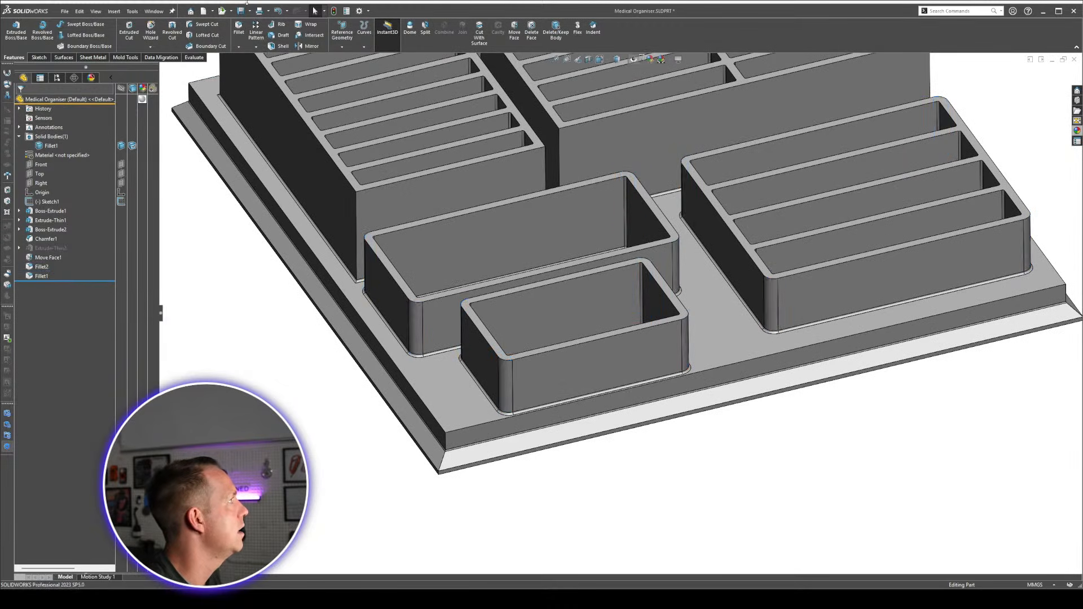
pyautogui.click(42, 266)
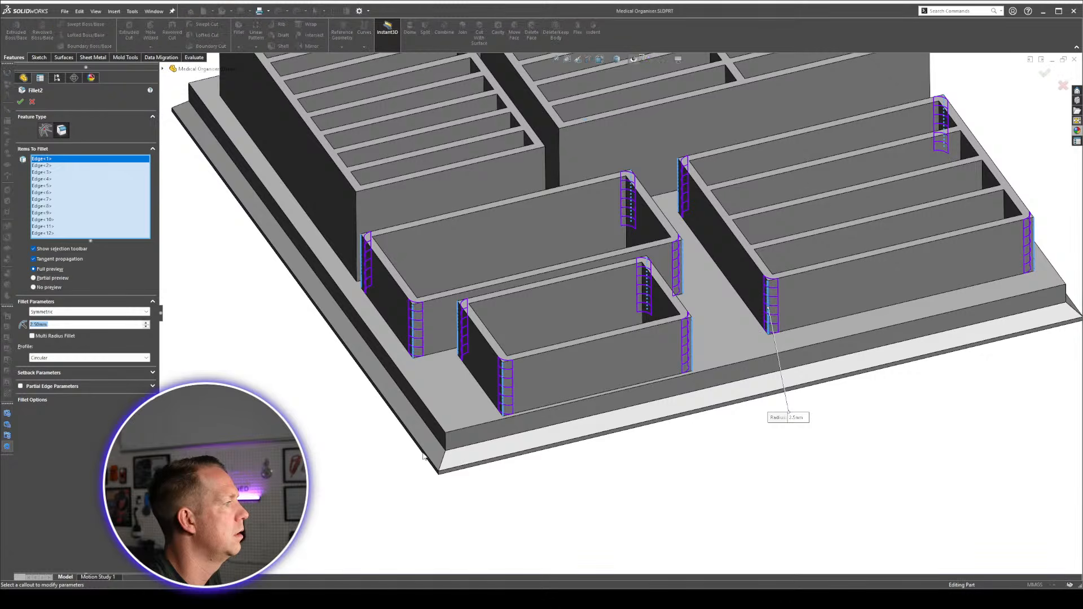
pyautogui.click(443, 441)
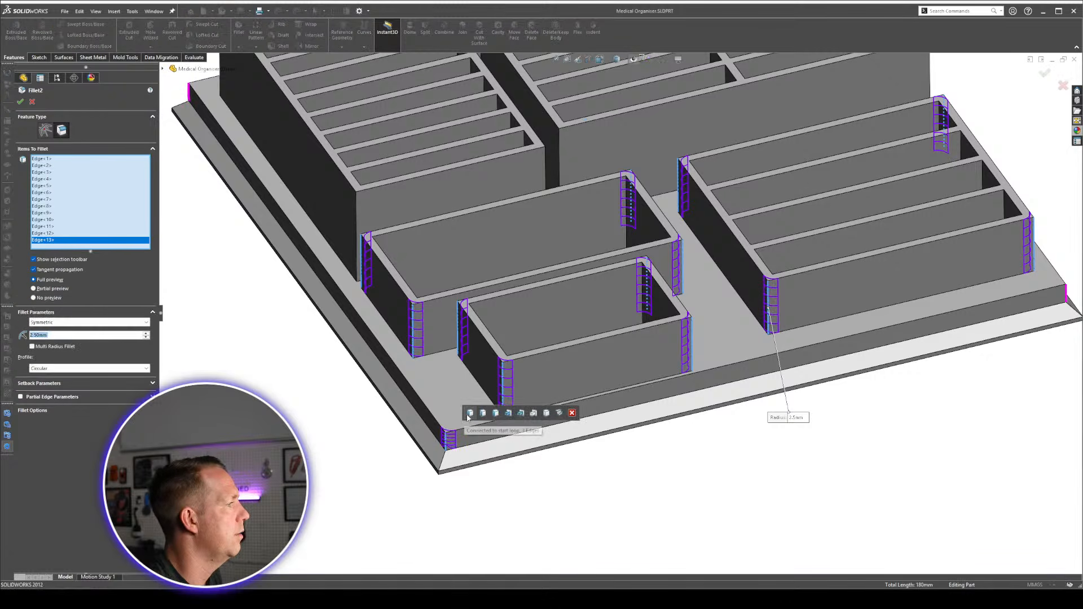
pyautogui.click(470, 413)
pyautogui.scroll(-3, 454, 452)
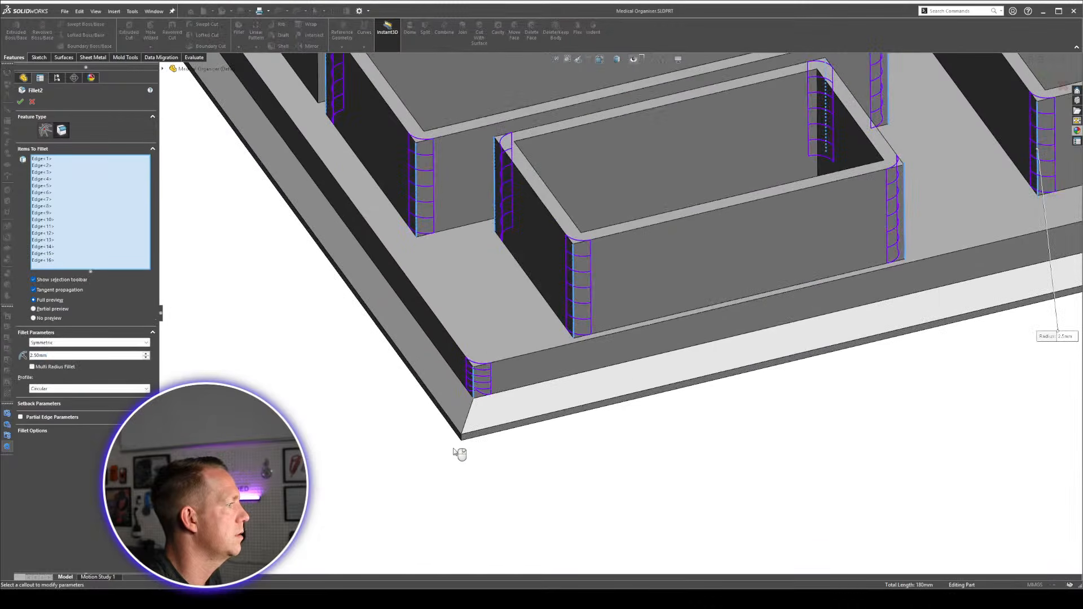
pyautogui.click(463, 439)
pyautogui.click(485, 414)
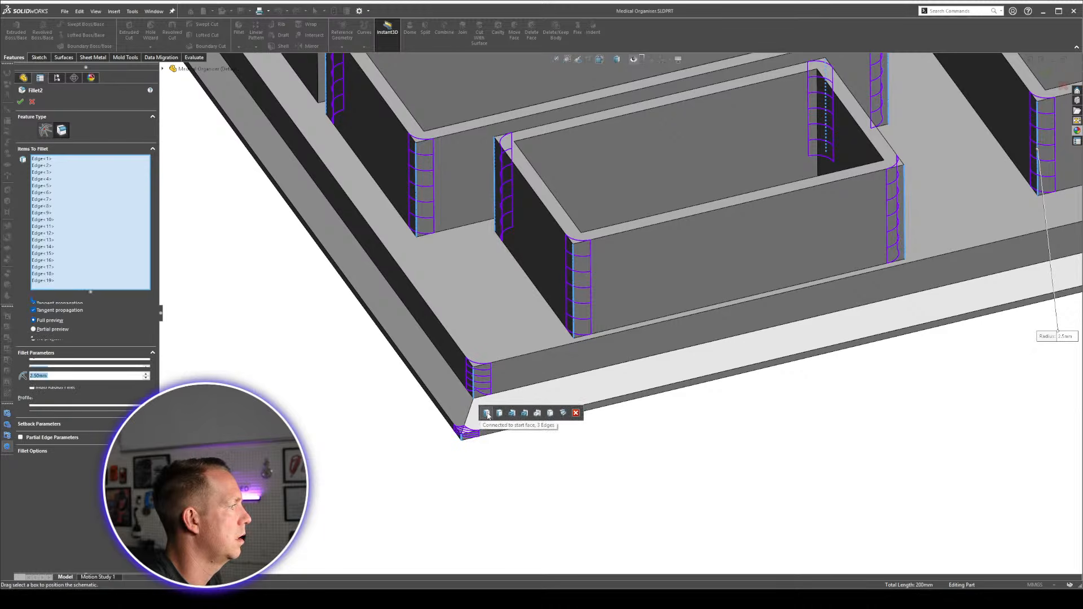
# Add the outer vertical corners of the single-column slotted block and the two-column slotted block to Fillet2.
pyautogui.scroll(5, 849, 297)
pyautogui.scroll(-3, 658, 235)
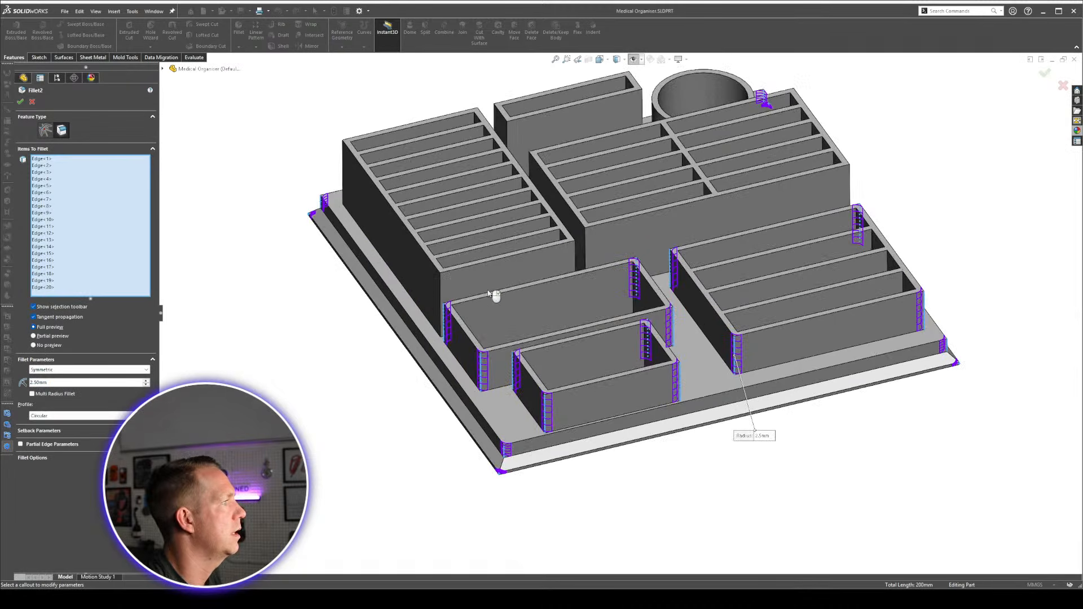
pyautogui.click(442, 289)
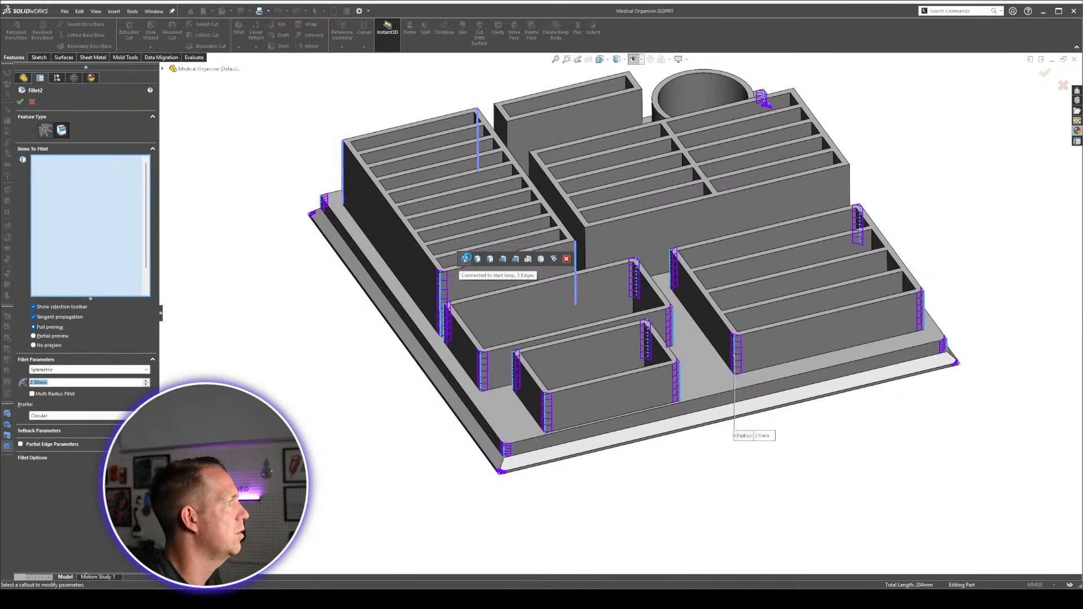
pyautogui.click(479, 252)
pyautogui.click(589, 241)
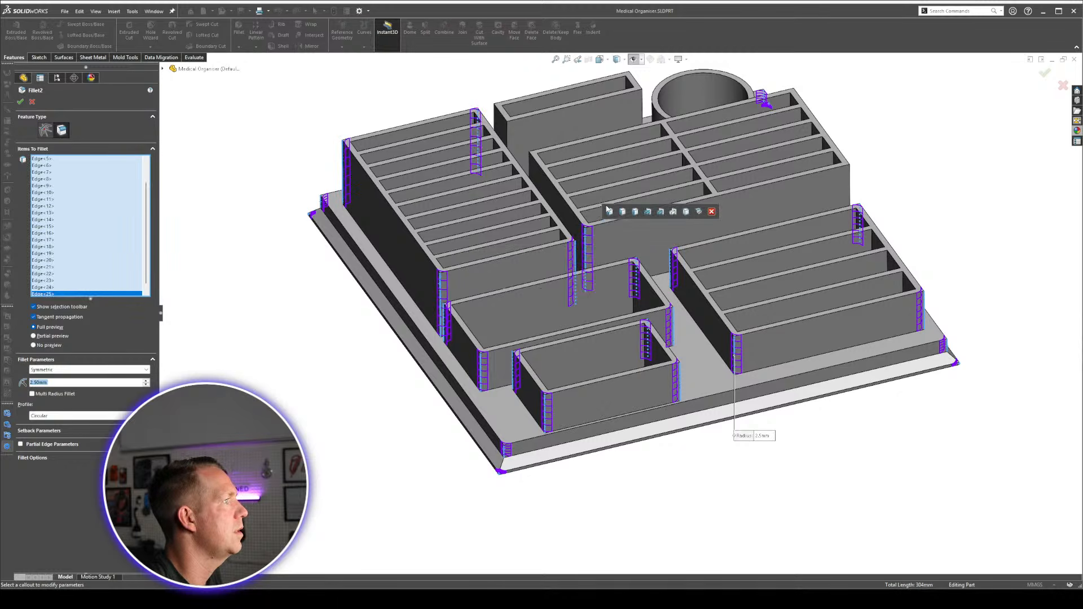
pyautogui.click(617, 213)
# Add the outer vertical corners of the narrow single compartment to Fillet2 and apply the edited 2.5 mm fillet.
pyautogui.moveTo(589, 277); pyautogui.dragTo(561, 213, button='middle')
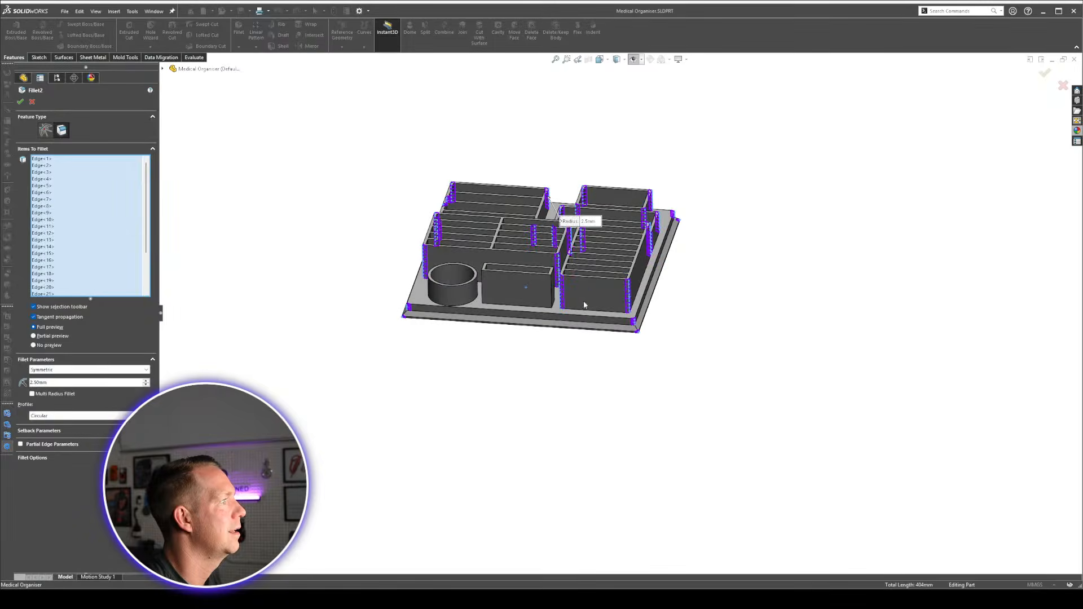
pyautogui.scroll(-5, 558, 286)
pyautogui.click(569, 260)
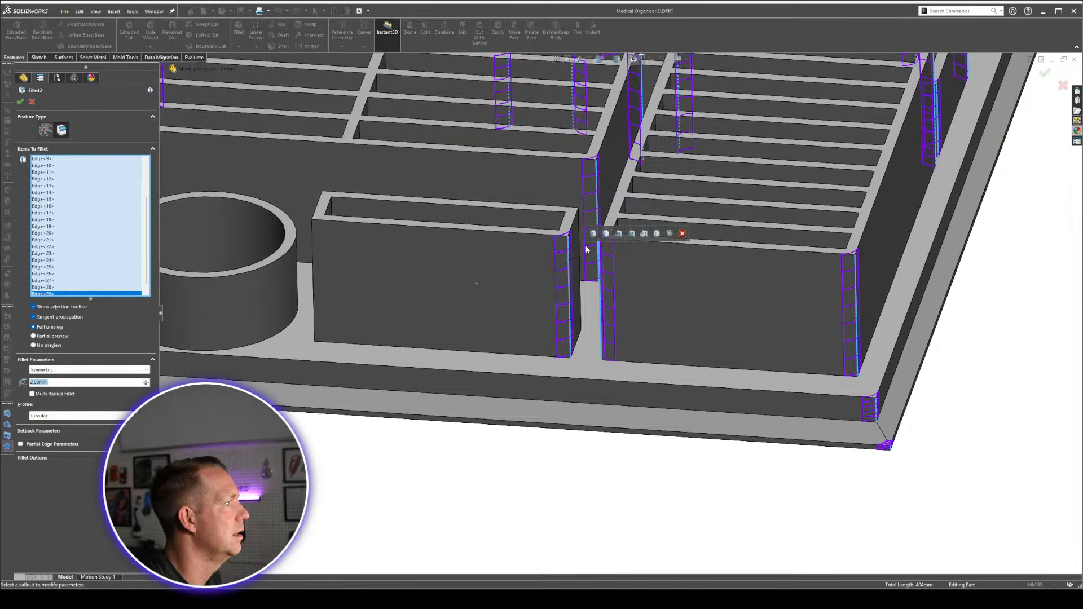
pyautogui.click(597, 233)
pyautogui.press('f')
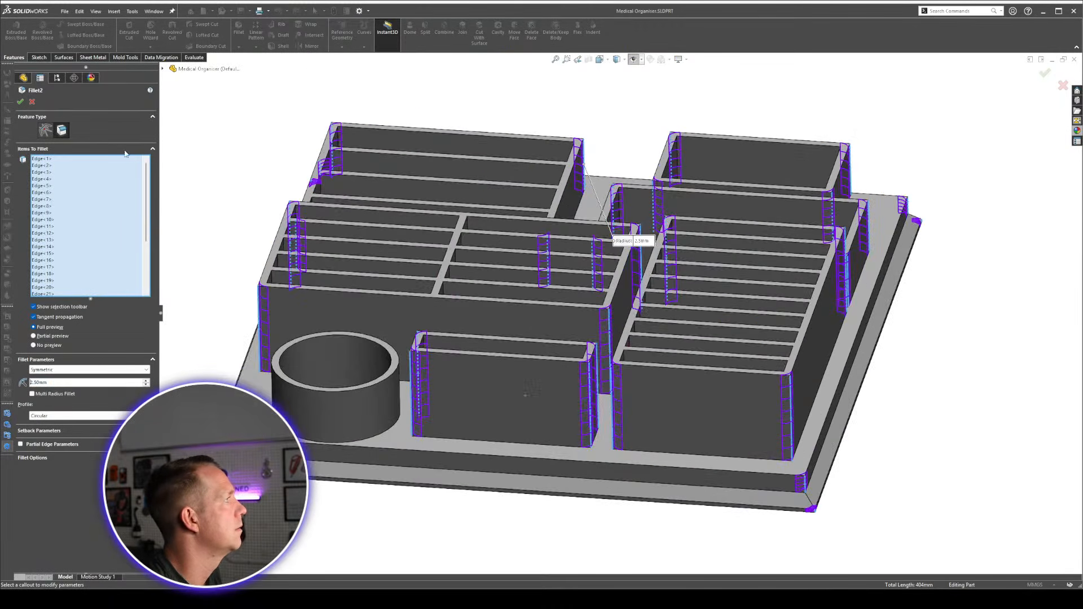
pyautogui.click(25, 101)
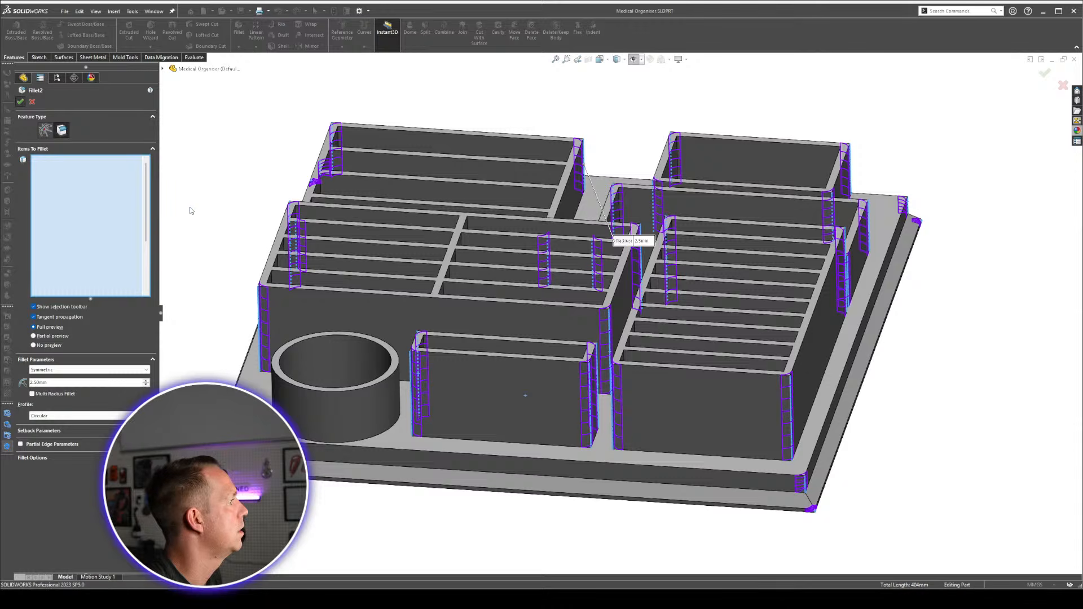
pyautogui.click(587, 561)
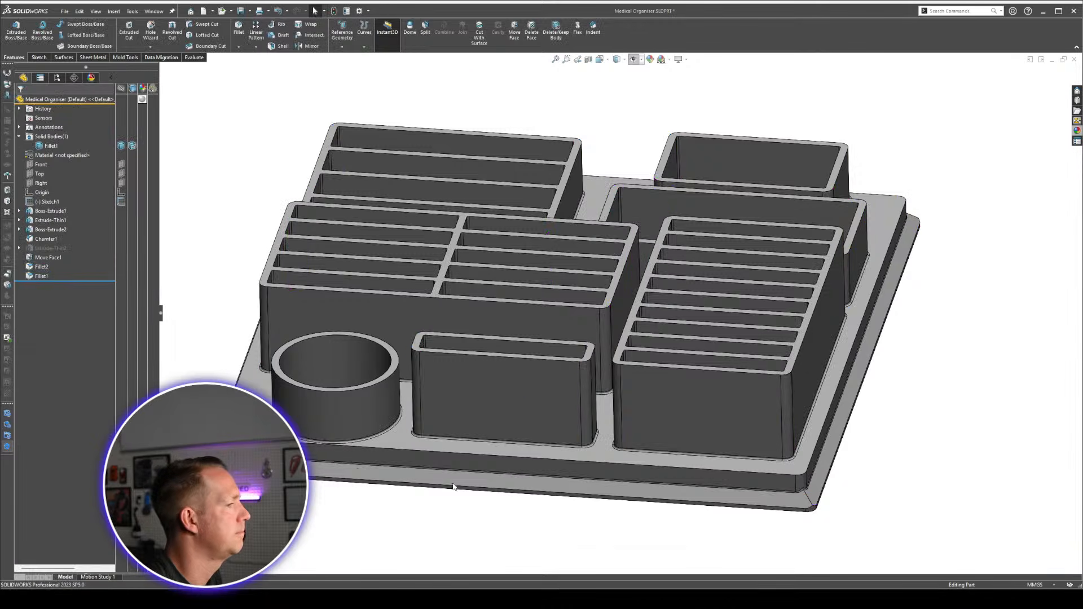
# Examine the base corner beside the round compartment, where the rounded step meets the chamfered rim.
pyautogui.scroll(-7, 198, 472)
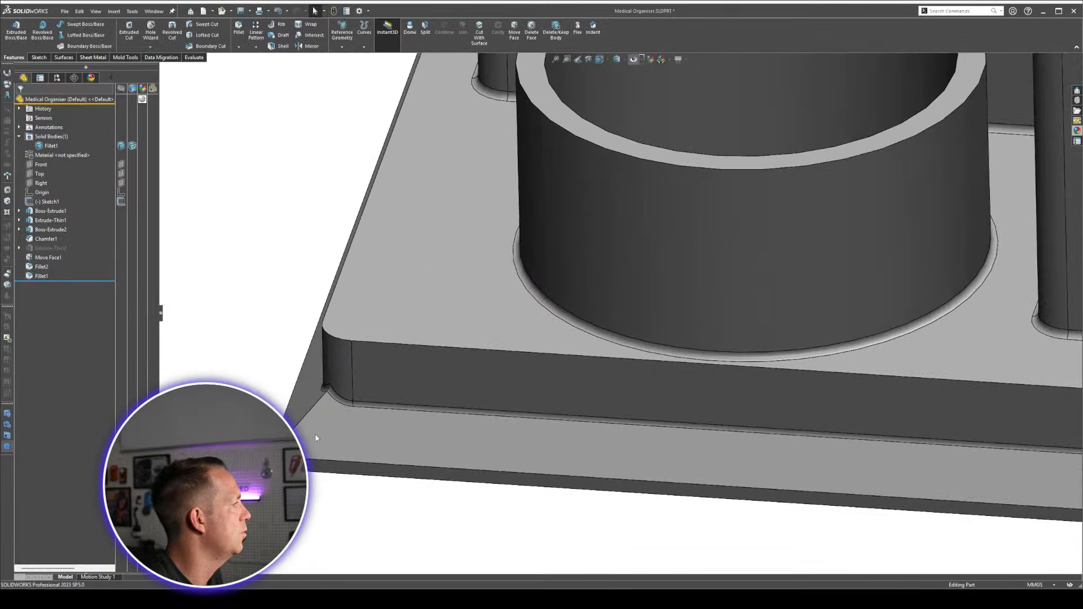
pyautogui.moveTo(316, 435)
pyautogui.mouseDown(button='middle')
pyautogui.moveTo(363, 375)
pyautogui.moveTo(337, 433)
pyautogui.mouseUp(button='middle')
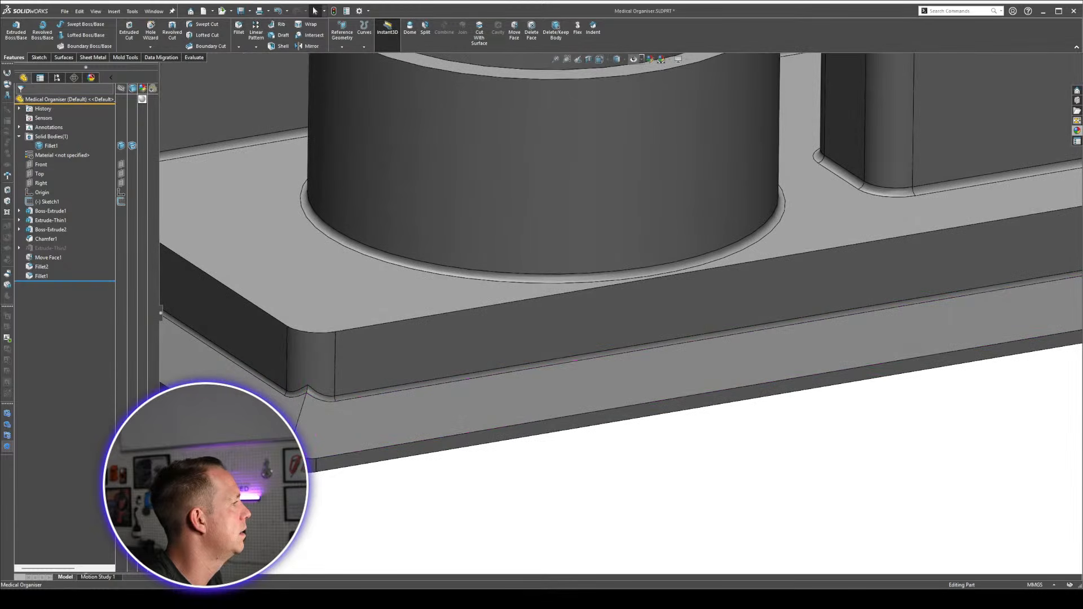
pyautogui.scroll(-1, 176, 452)
pyautogui.click(390, 434)
pyautogui.press('Escape')
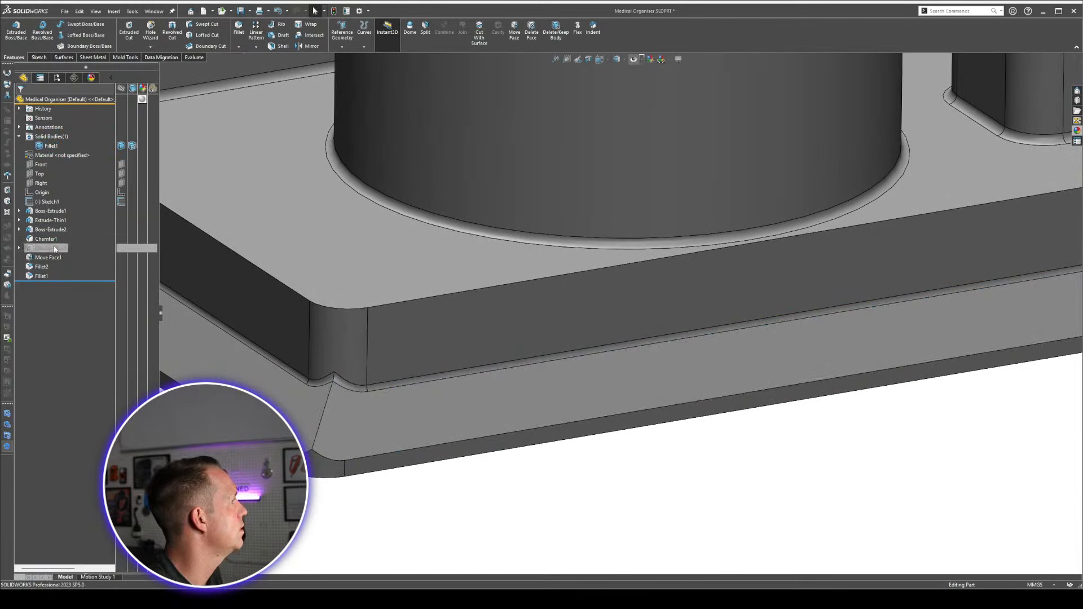
# Try to move Chamfer1 later in the feature order, past the suppressed Extrude-Thin2.
pyautogui.moveTo(45, 244)
pyautogui.mouseDown()
pyautogui.moveTo(40, 268)
pyautogui.moveTo(48, 242)
pyautogui.mouseUp()
pyautogui.click(49, 242)
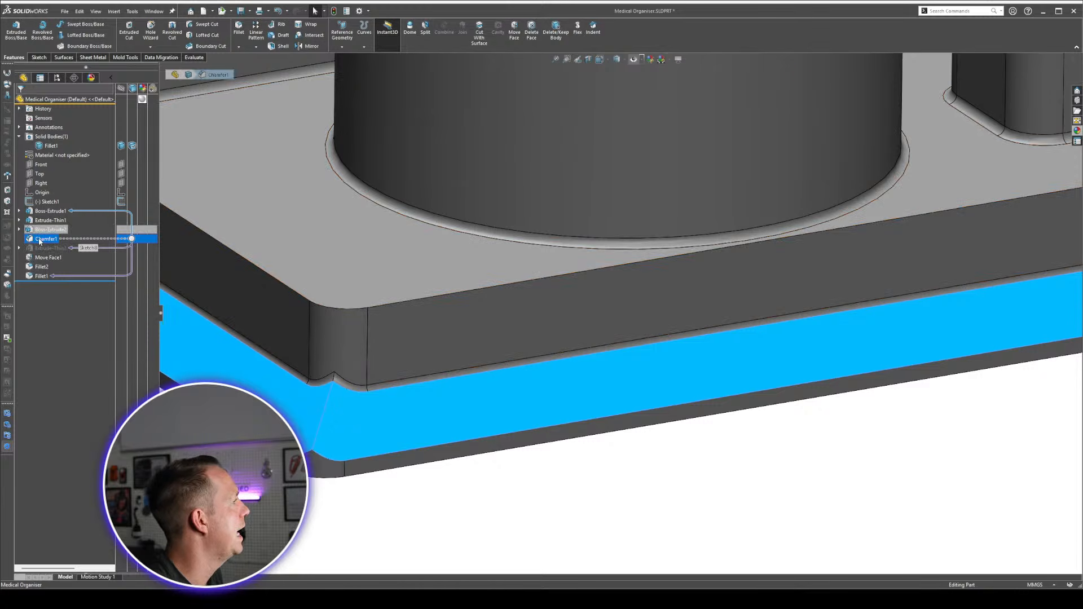
pyautogui.moveTo(39, 239)
pyautogui.mouseDown()
pyautogui.moveTo(38, 275)
pyautogui.moveTo(42, 238)
pyautogui.mouseUp()
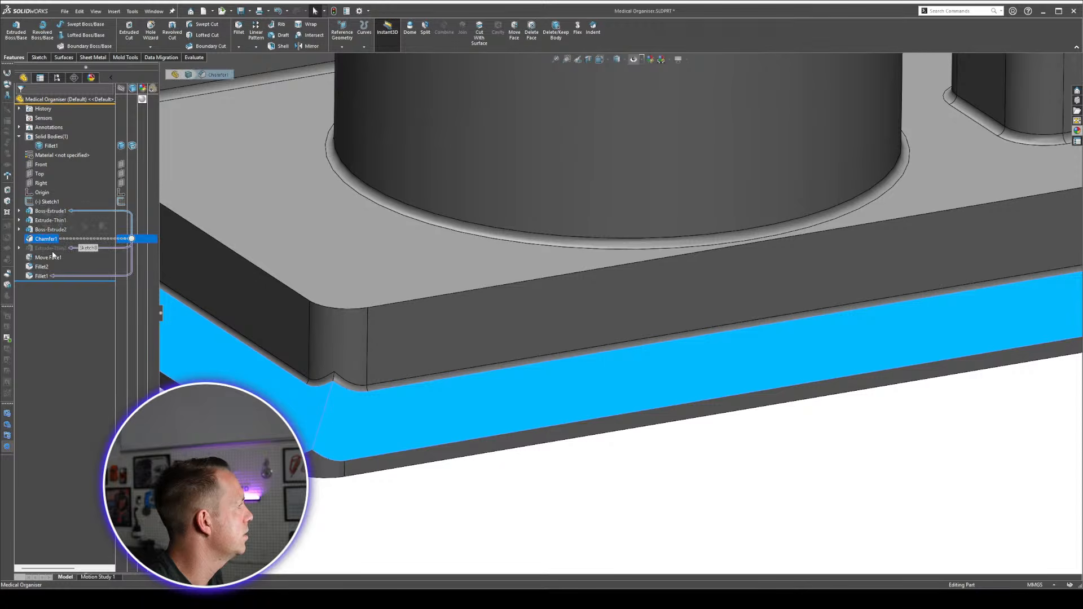
pyautogui.click(467, 346)
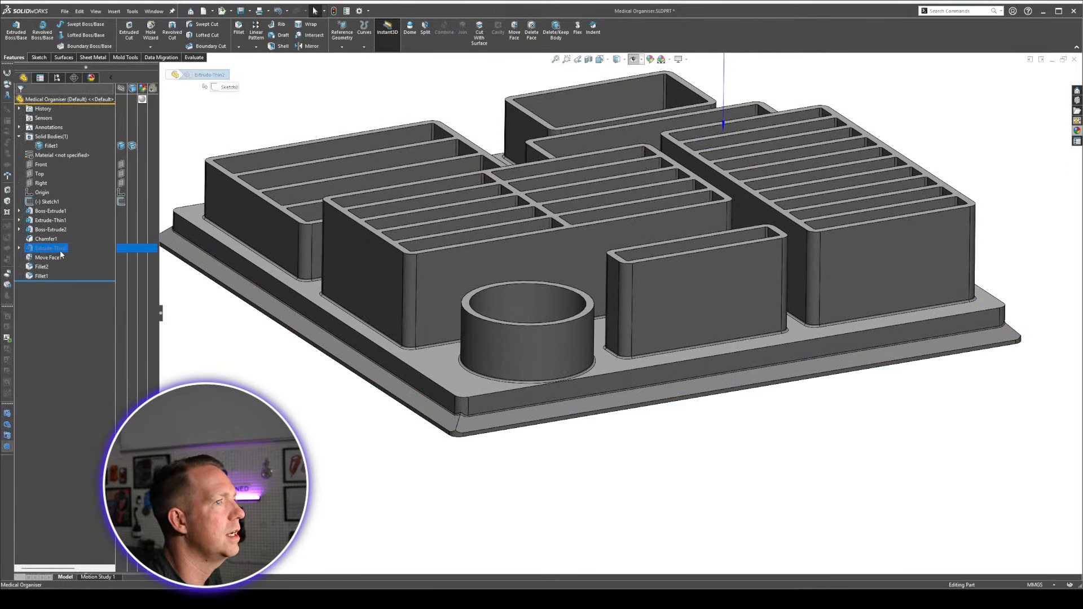
# Move the suppressed Extrude-Thin2 below Fillet1 to the end of the feature order and suppress its sketch.
pyautogui.click(107, 257)
pyautogui.click(61, 248)
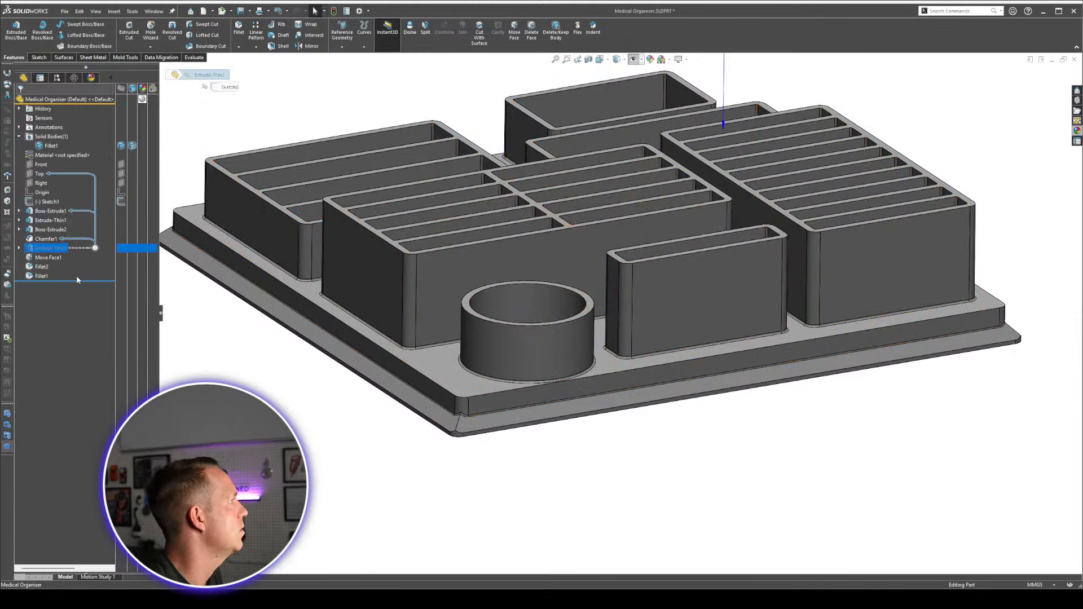
pyautogui.click(184, 321)
pyautogui.moveTo(43, 248); pyautogui.dragTo(31, 279)
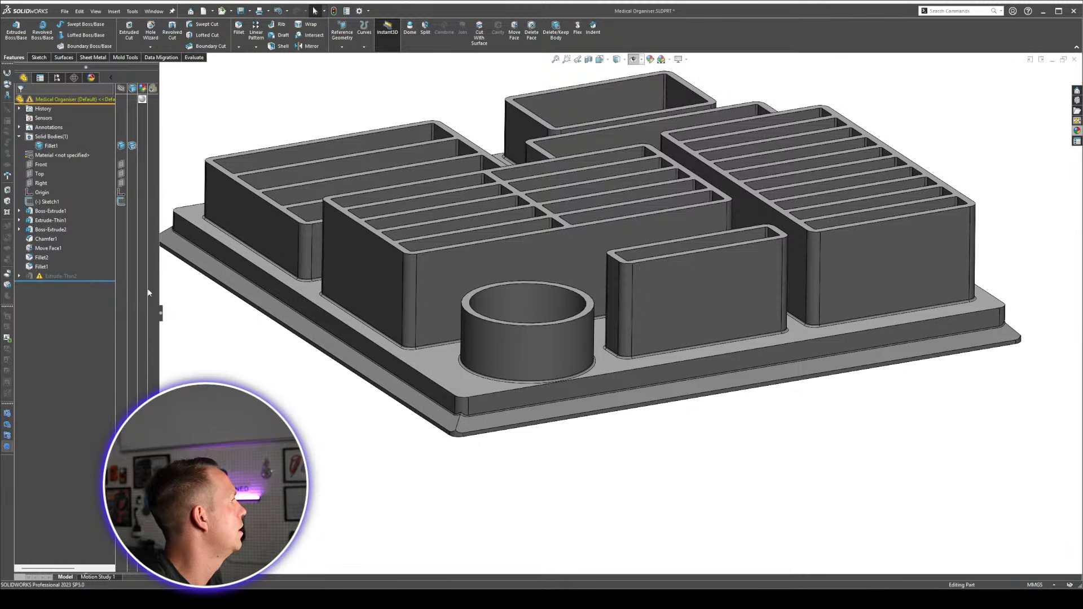
pyautogui.click(19, 276)
pyautogui.click(59, 286)
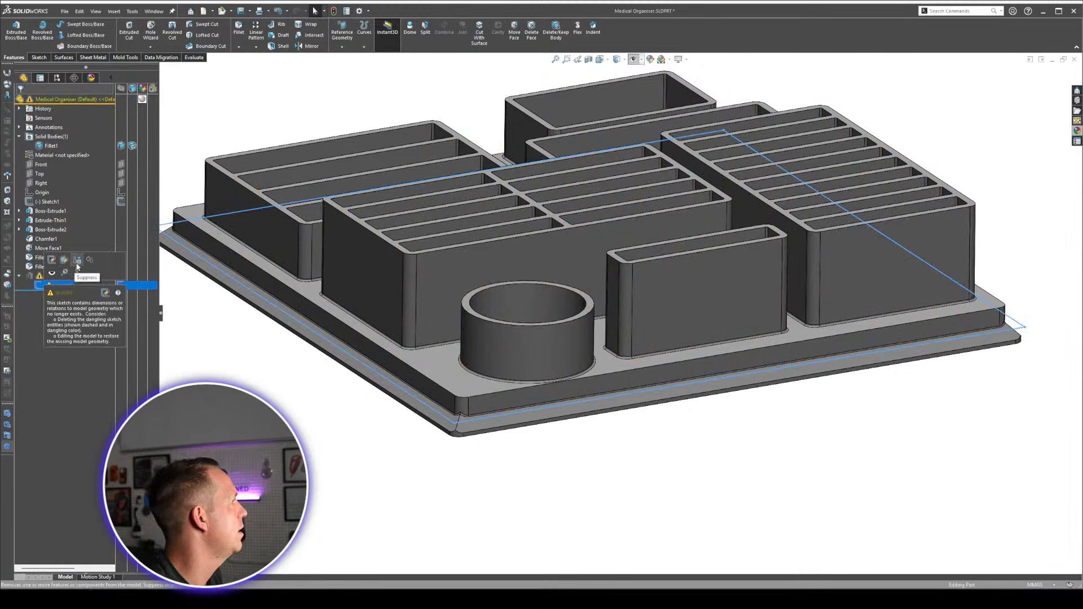
pyautogui.click(18, 276)
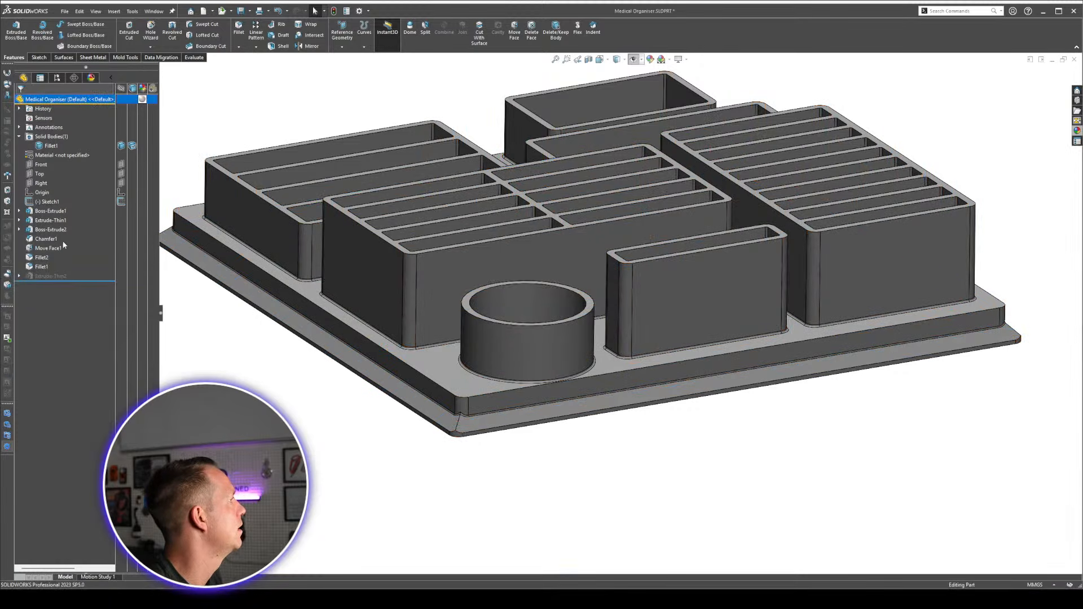
# Reorder Chamfer1 so that it comes directly after Fillet2.
pyautogui.moveTo(47, 241); pyautogui.dragTo(43, 262)
pyautogui.click(590, 305)
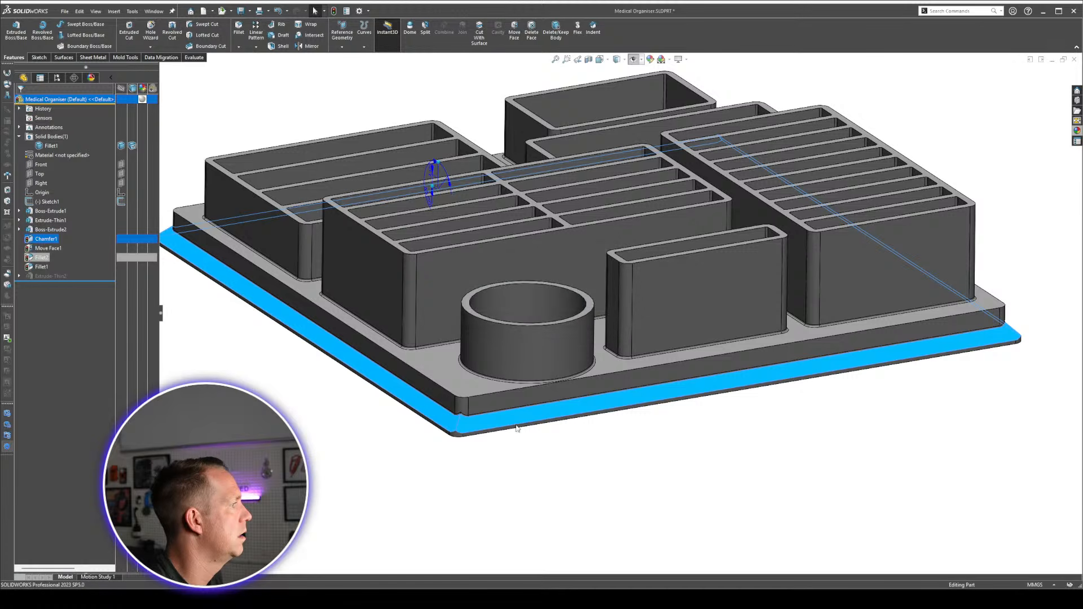
# Try a 2.50 mm distance for Chamfer1 and compare the preview at the base's rounded corner.
pyautogui.click(39, 258)
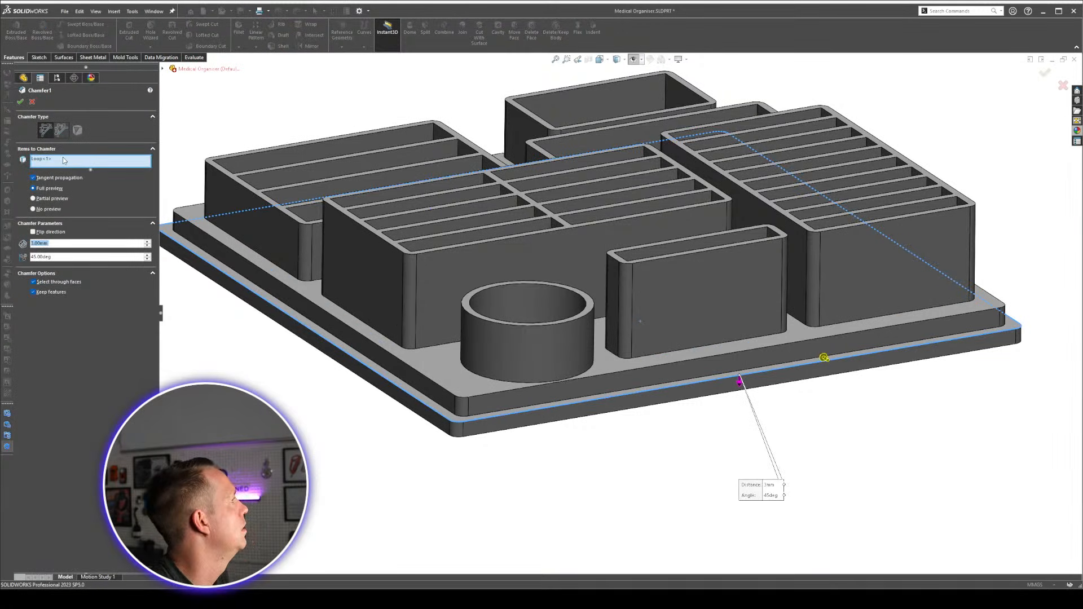
pyautogui.click(147, 246)
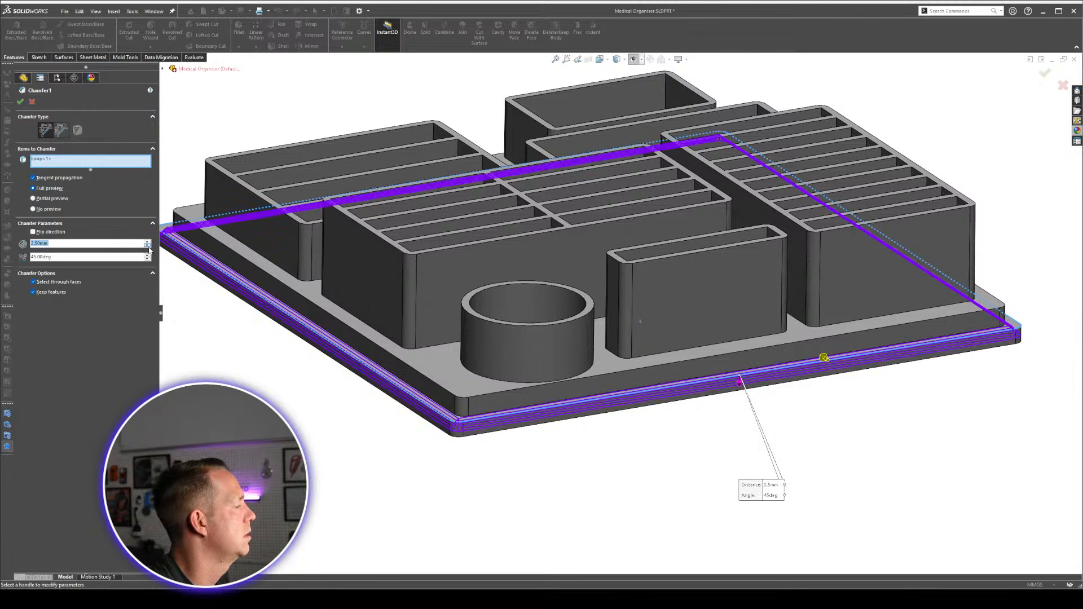
pyautogui.scroll(10, 540, 425)
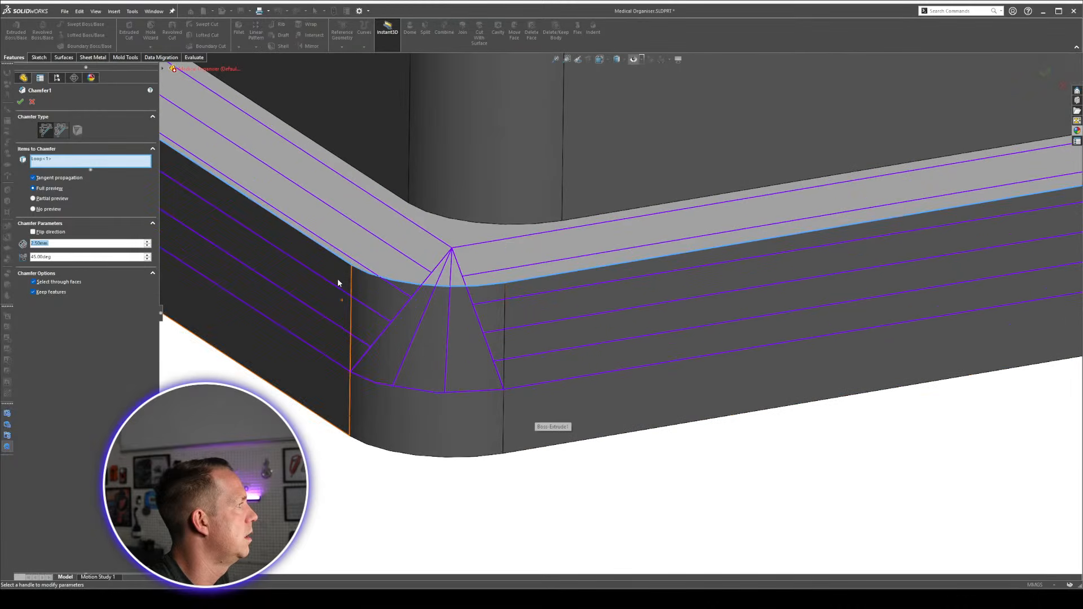
pyautogui.click(147, 241)
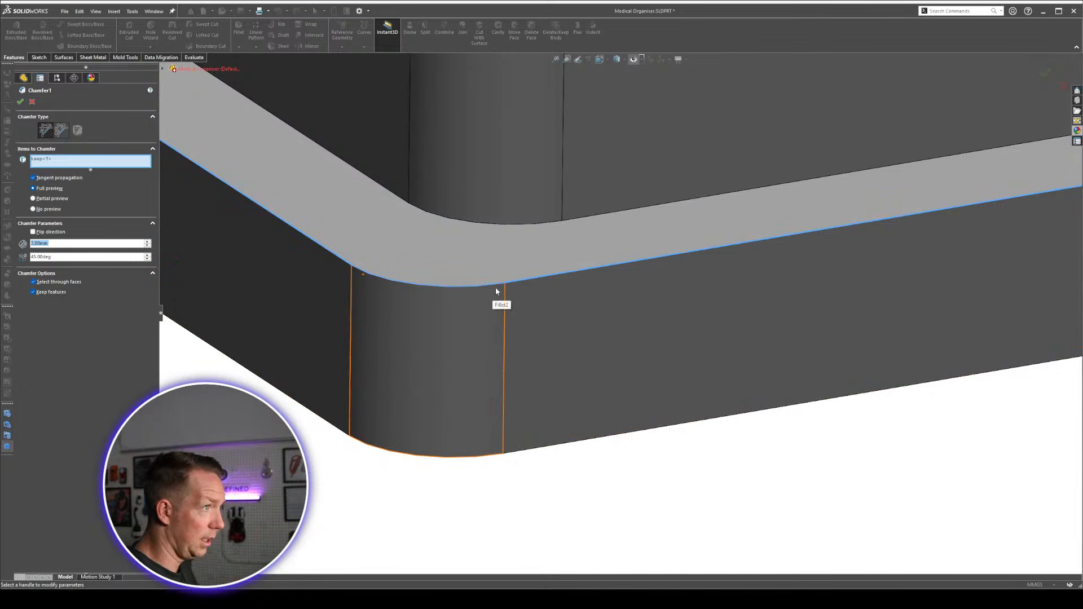
pyautogui.scroll(-4, 496, 292)
pyautogui.moveTo(552, 274); pyautogui.dragTo(537, 380, button='middle')
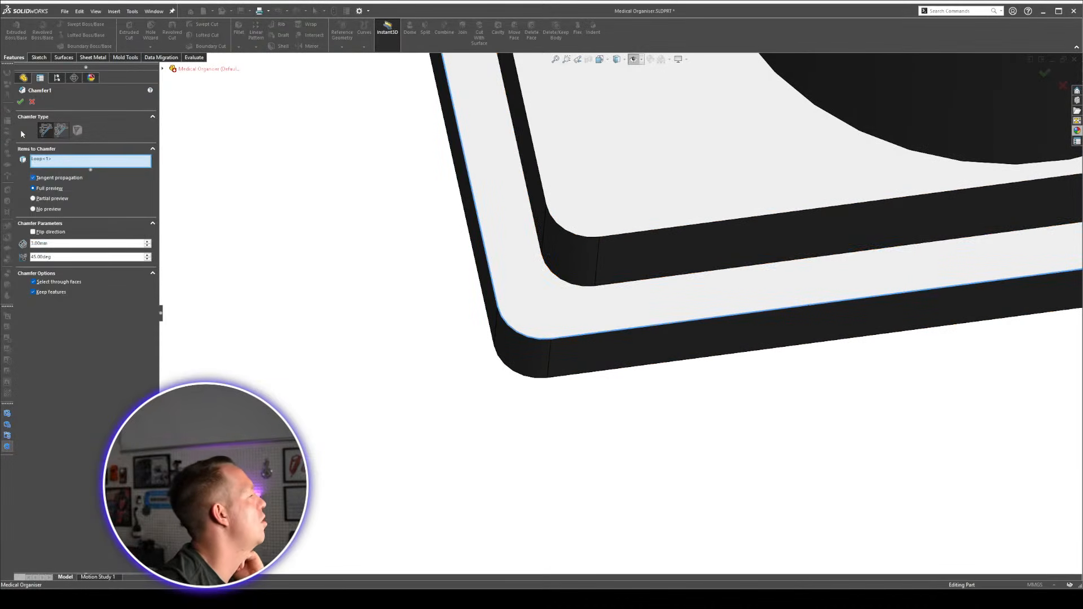
pyautogui.click(32, 102)
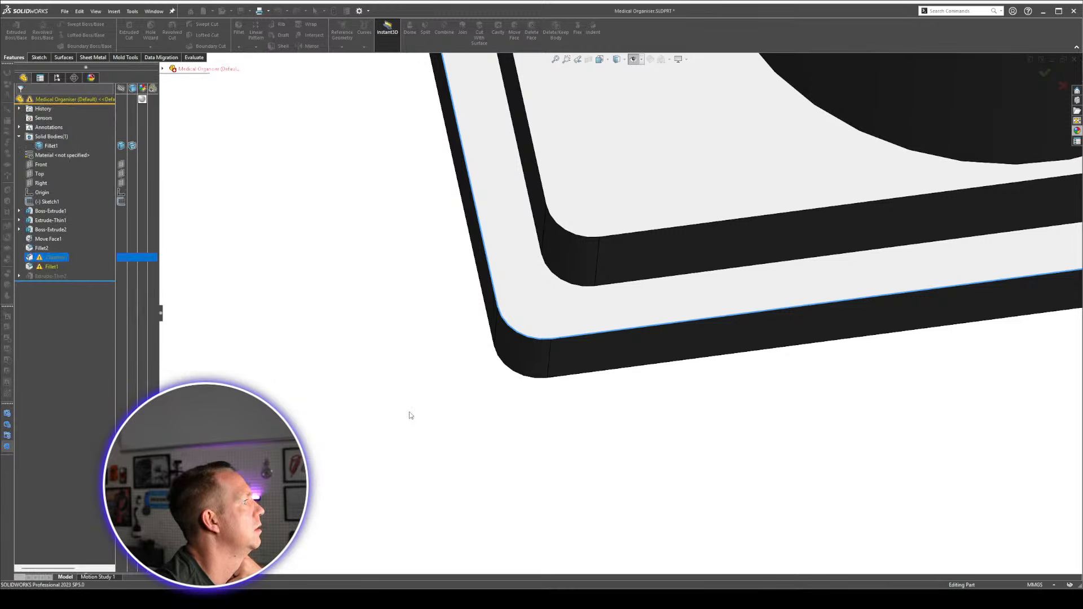
# Edit Fillet2 to exclude the lower rim's vertical corners beside the round compartment and beside the long slotted block.
pyautogui.click(85, 249)
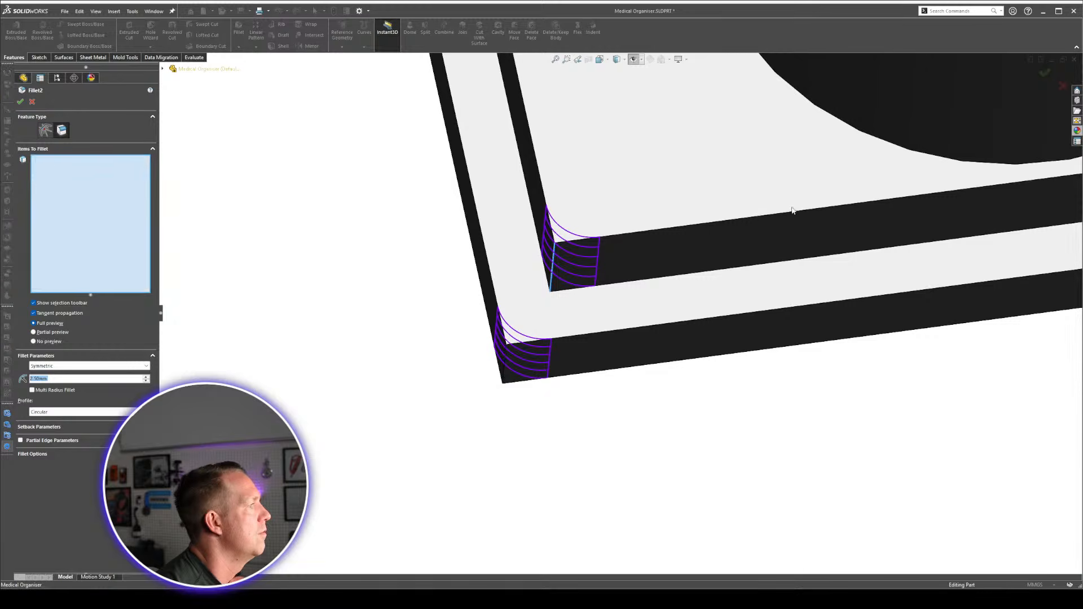
pyautogui.scroll(8, 815, 226)
pyautogui.moveTo(915, 299); pyautogui.dragTo(869, 248, button='middle')
pyautogui.scroll(-4, 914, 303)
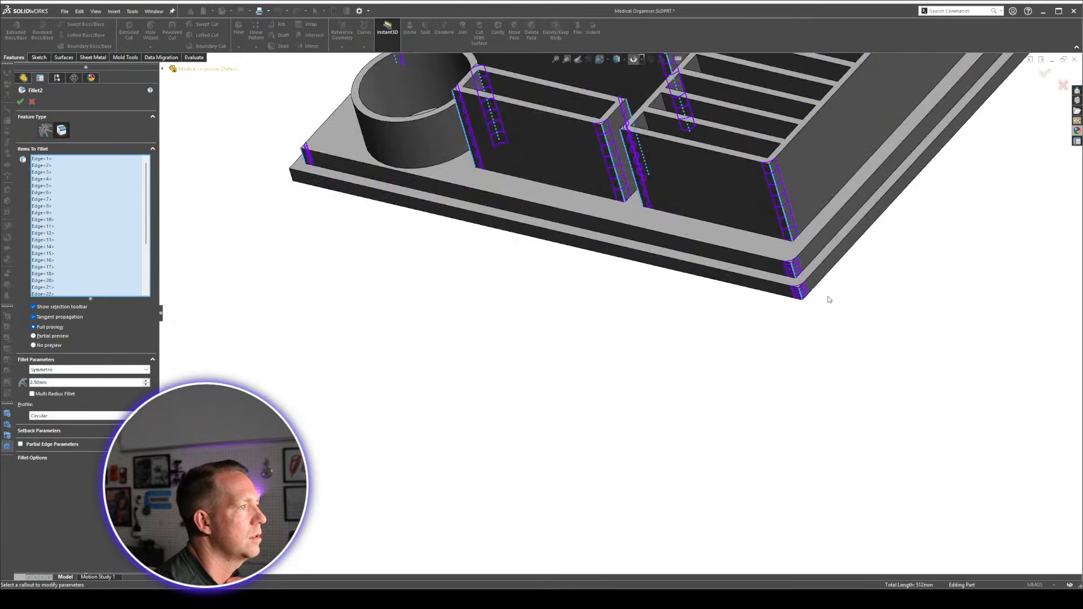
pyautogui.click(801, 295)
pyautogui.scroll(3, 810, 319)
pyautogui.moveTo(812, 324); pyautogui.dragTo(711, 282, button='middle')
pyautogui.scroll(-5, 919, 184)
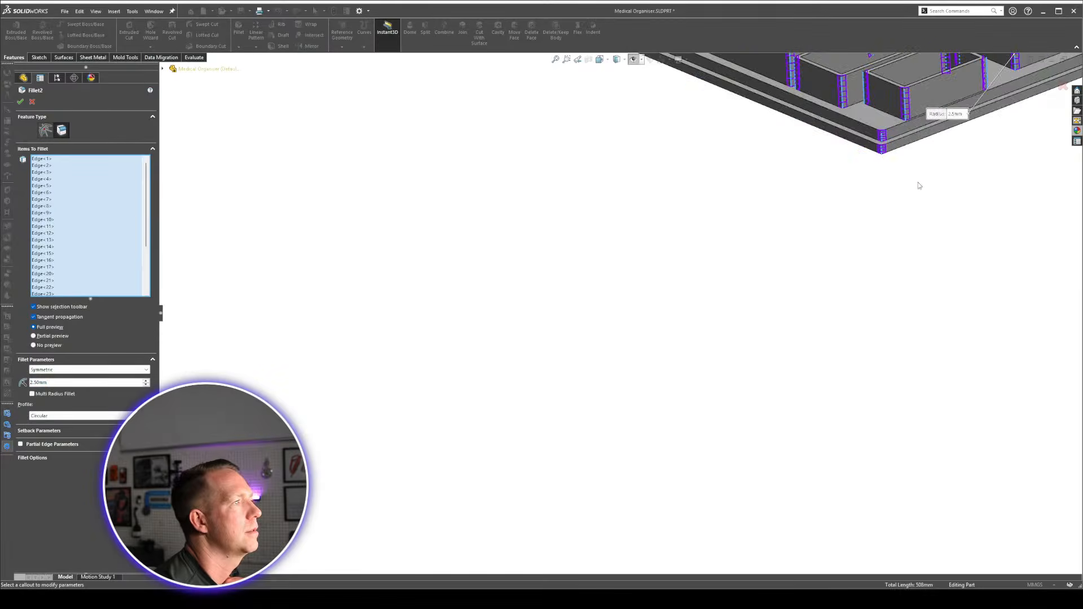
# Remove the remaining two vertical corners of the base's lower rim from Fillet2 and apply the edit.
pyautogui.click(705, 214)
pyautogui.scroll(6, 706, 213)
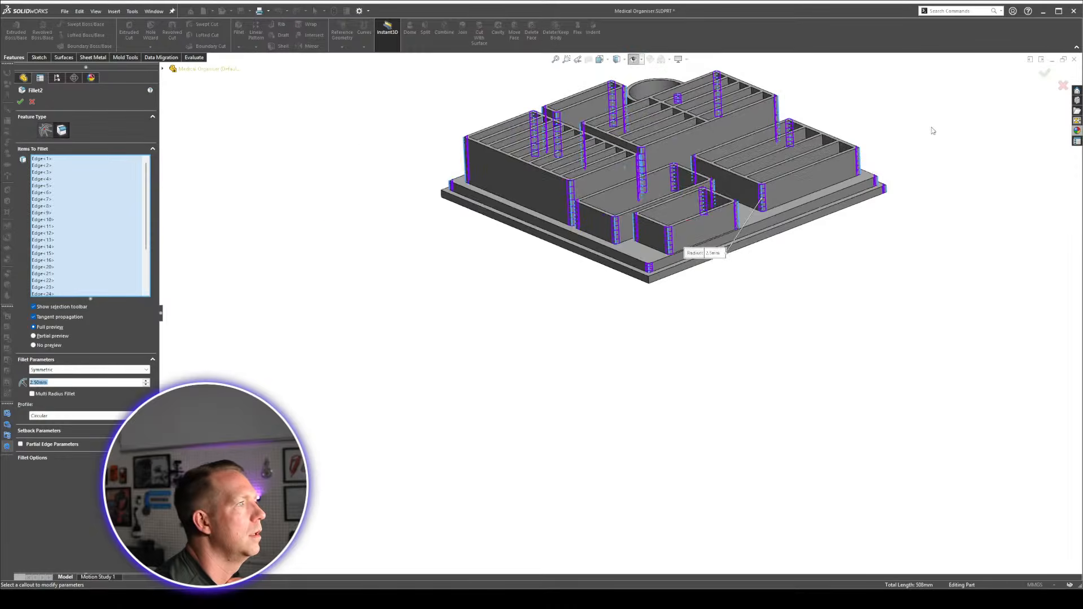
pyautogui.scroll(-7, 931, 130)
pyautogui.click(664, 318)
pyautogui.scroll(7, 660, 316)
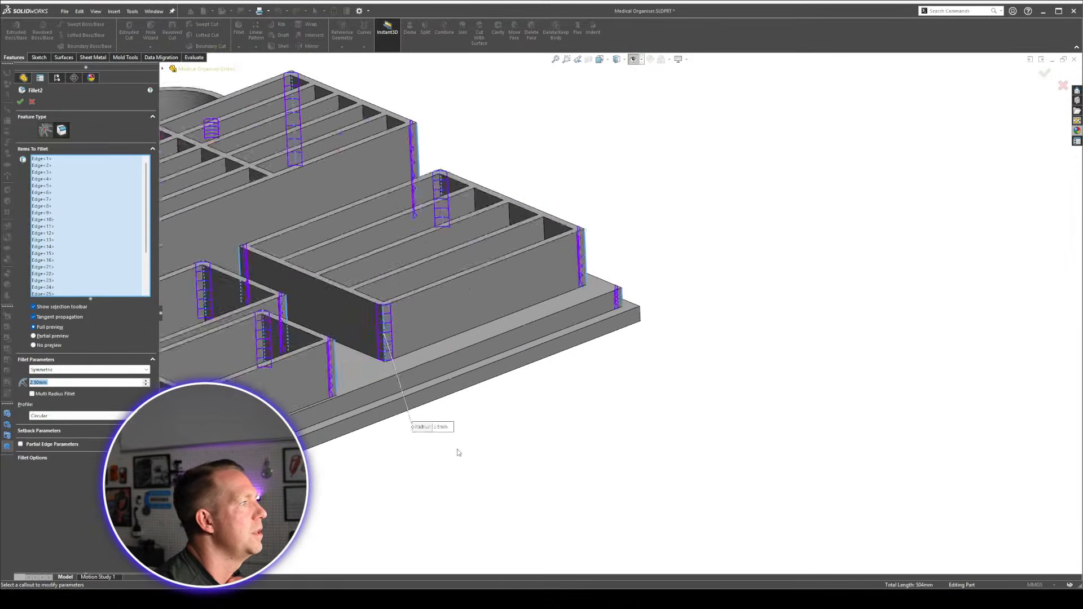
pyautogui.click(20, 101)
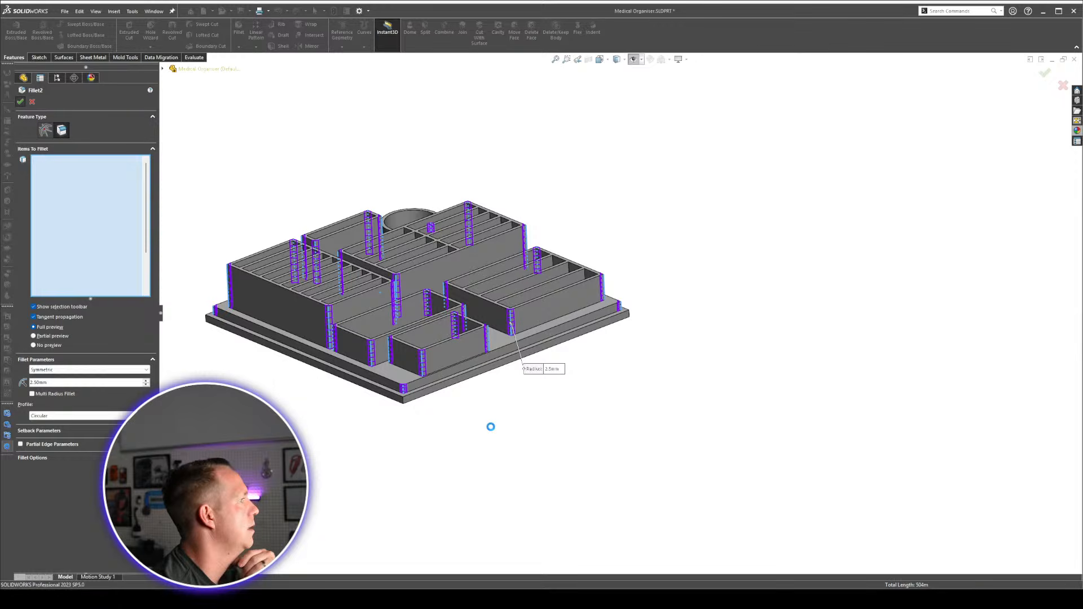
# Roll the model back to just after Fillet2, before Chamfer1.
pyautogui.scroll(-5, 428, 401)
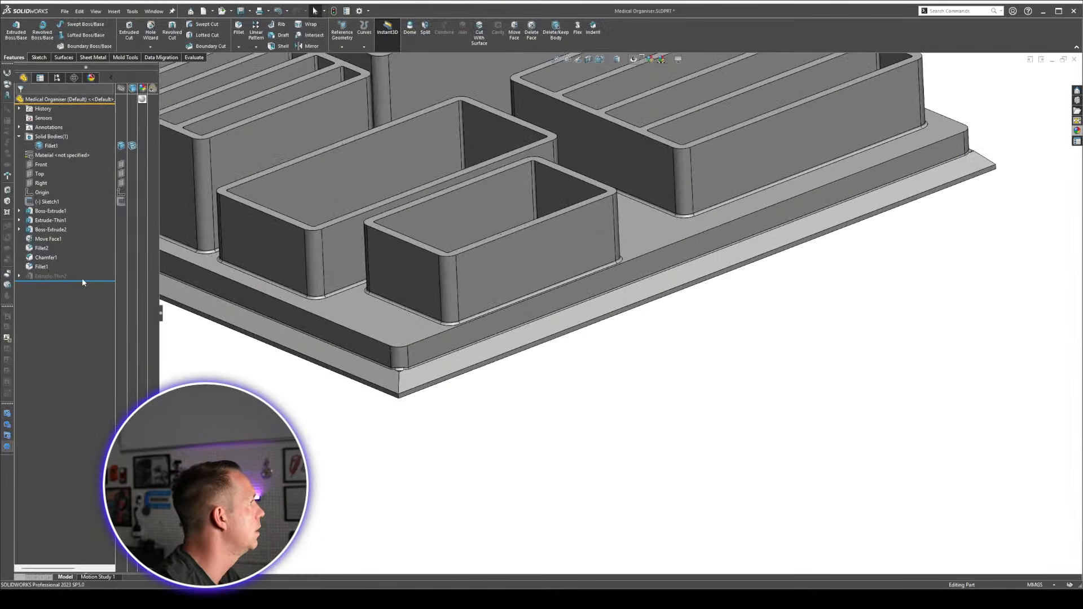
pyautogui.moveTo(85, 281); pyautogui.dragTo(76, 252)
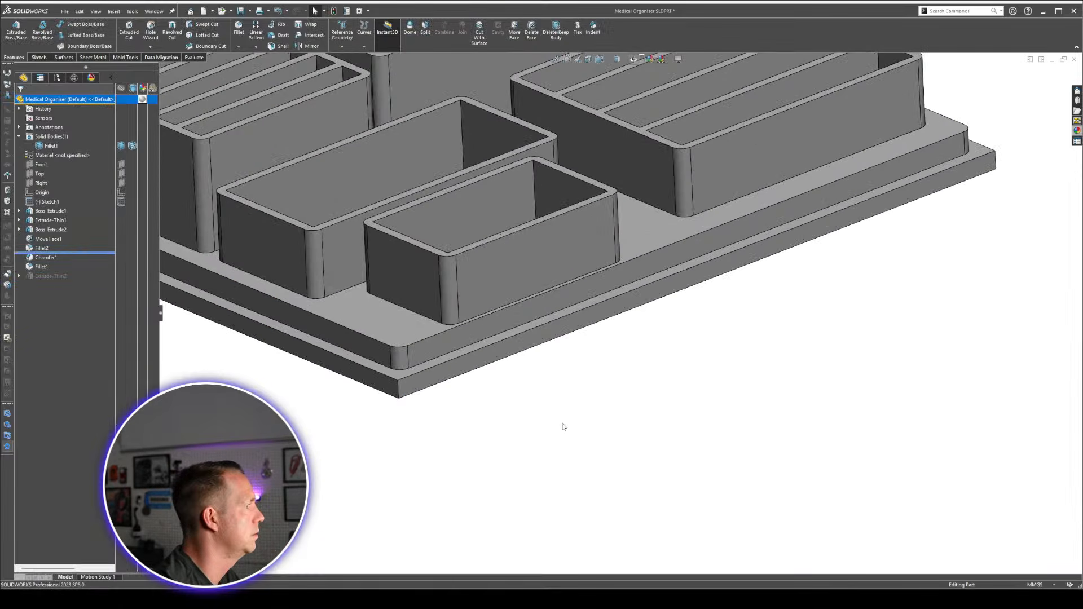
# Measure the ledge width between the raised step and the lower rim's outer edge, and the radius of the step's corner.
pyautogui.scroll(-5, 559, 418)
pyautogui.moveTo(535, 381); pyautogui.dragTo(553, 371, button='middle')
pyautogui.scroll(-2, 536, 351)
pyautogui.press('m')
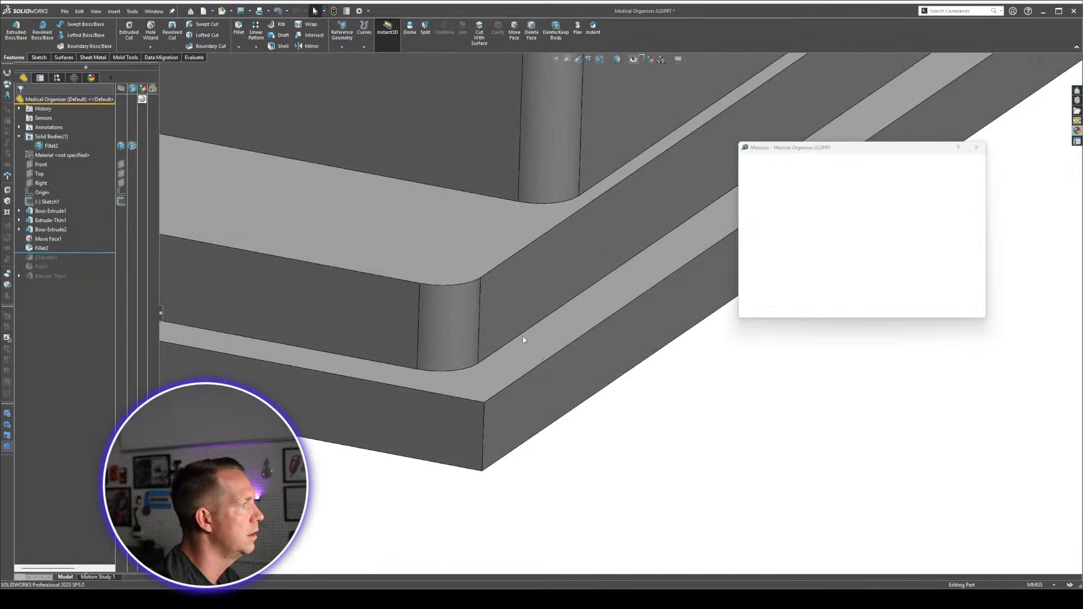
pyautogui.click(523, 333)
pyautogui.click(560, 357)
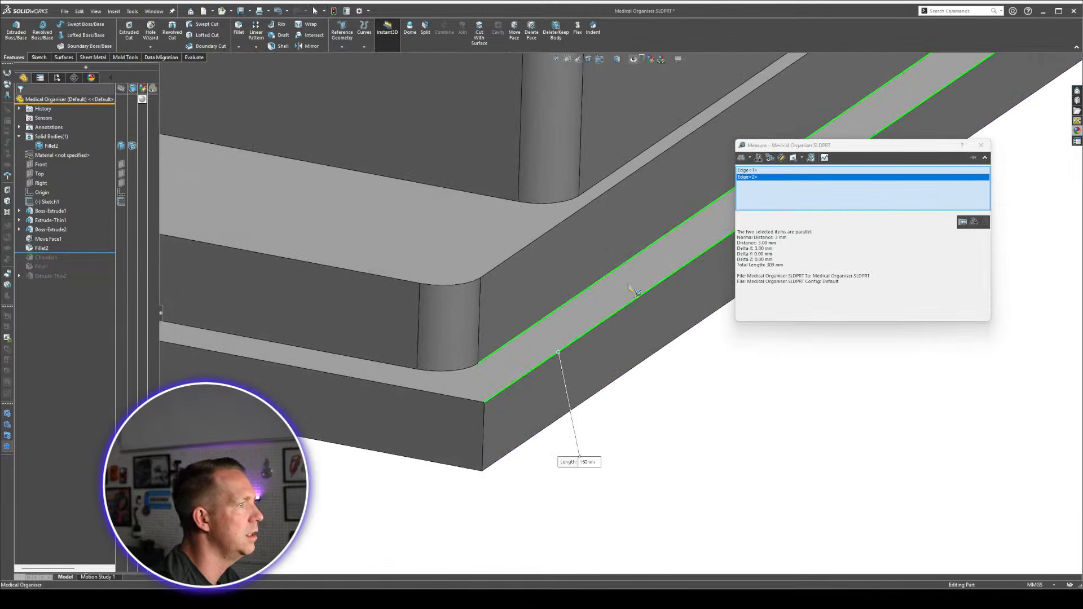
pyautogui.scroll(5, 563, 358)
pyautogui.scroll(-3, 660, 308)
pyautogui.scroll(-2, 547, 289)
pyautogui.press('Escape')
pyautogui.scroll(-3, 451, 356)
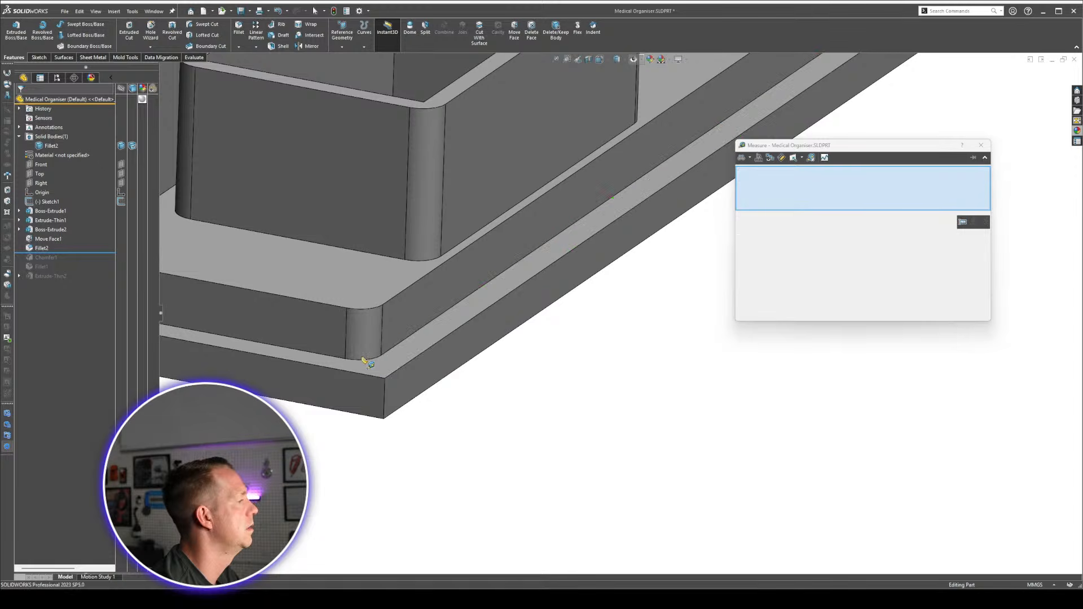
pyautogui.click(439, 352)
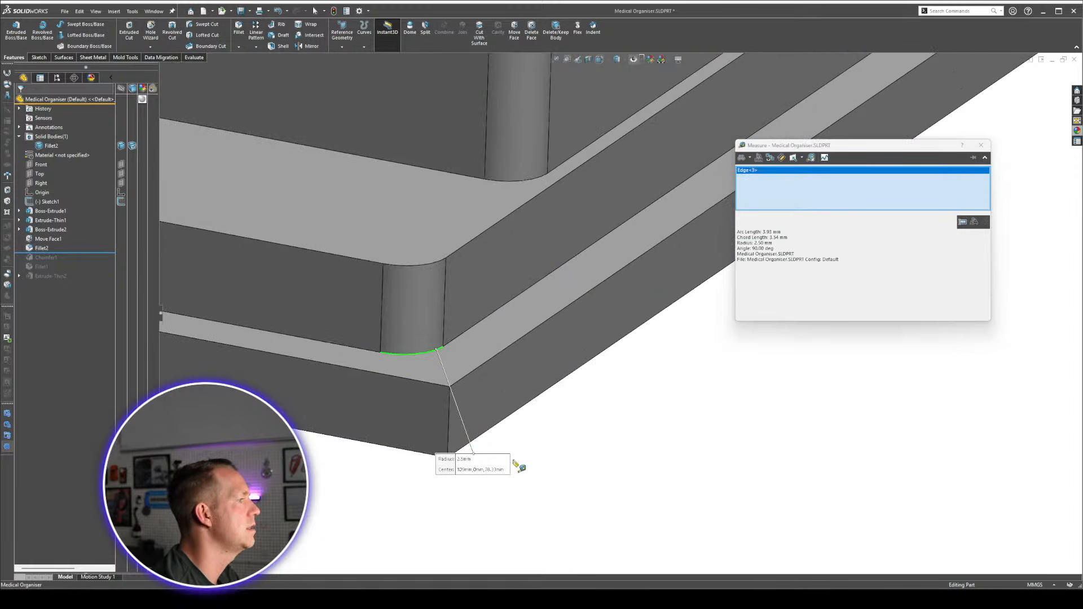
pyautogui.press('Escape')
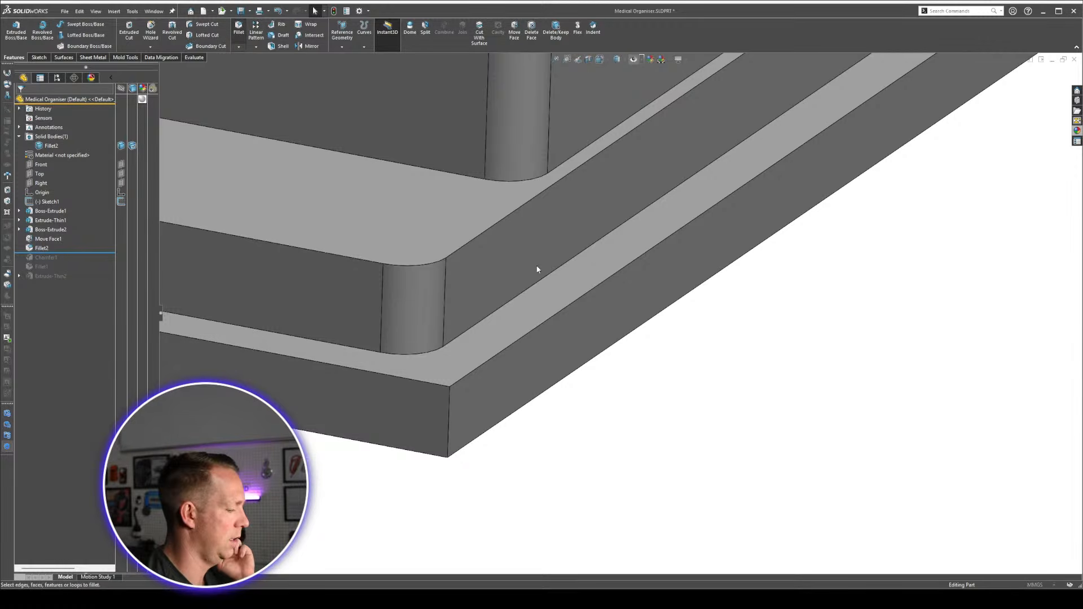
# Fillet the four vertical corners of the base's lower rim with a 5.5 mm radius.
pyautogui.press('f')
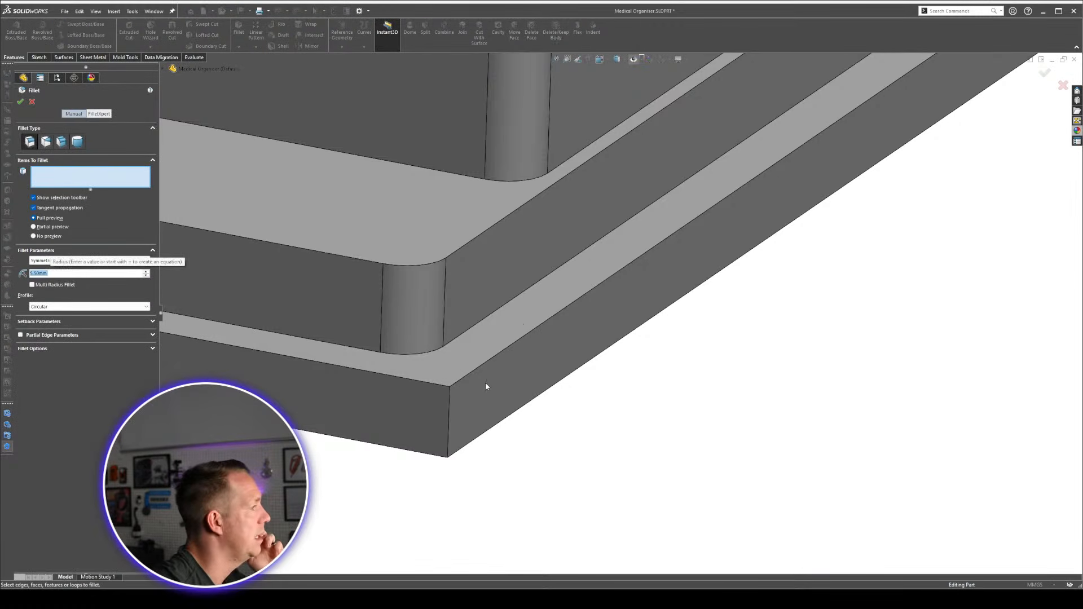
pyautogui.click(449, 394)
pyautogui.click(479, 370)
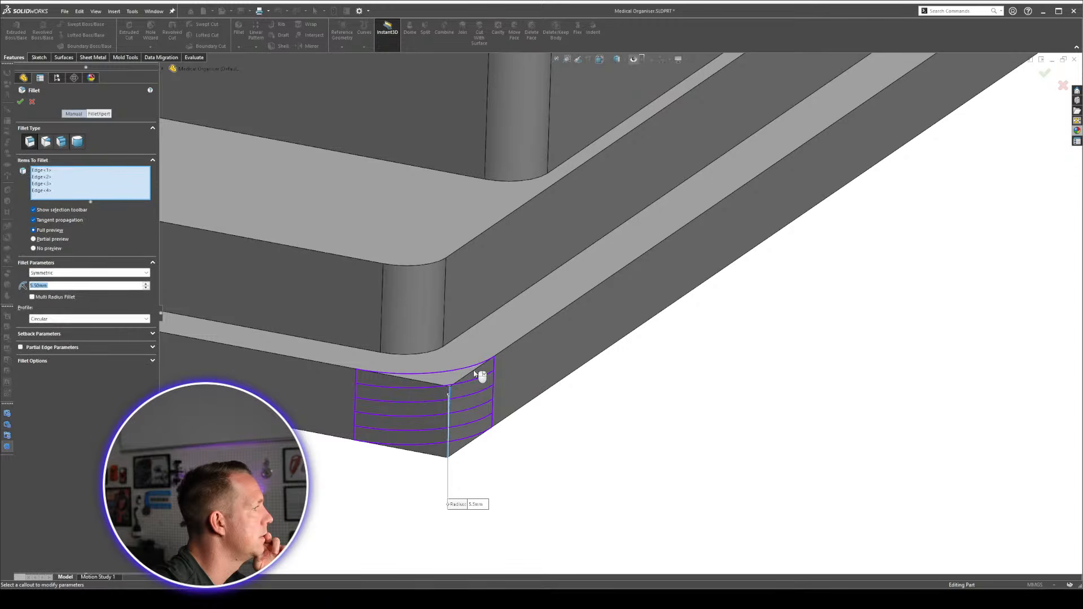
pyautogui.rightClick(474, 370)
pyautogui.click(535, 427)
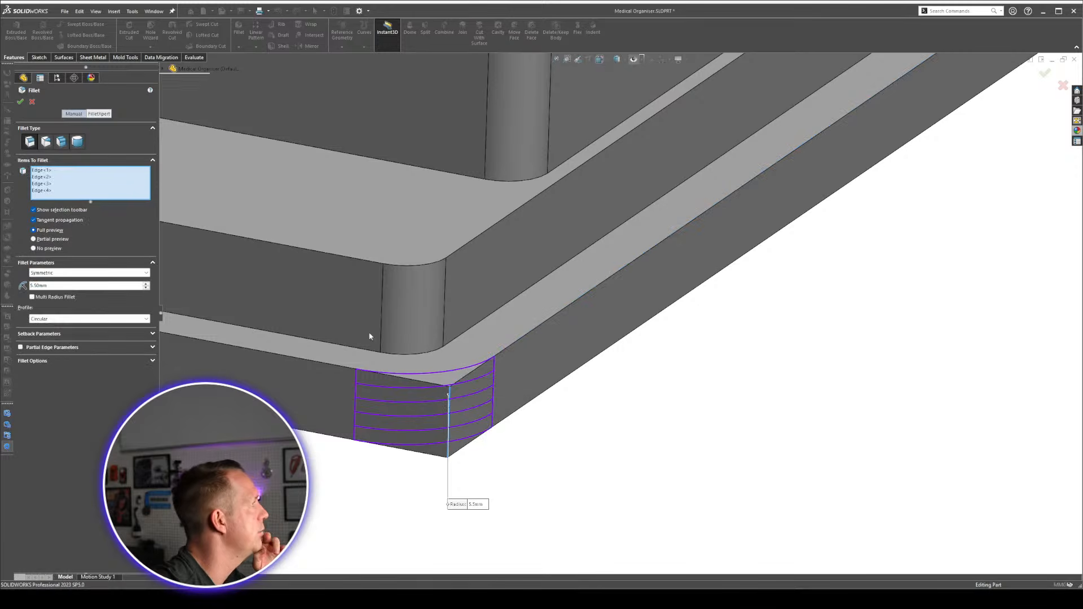
pyautogui.moveTo(451, 375); pyautogui.dragTo(443, 500, button='middle')
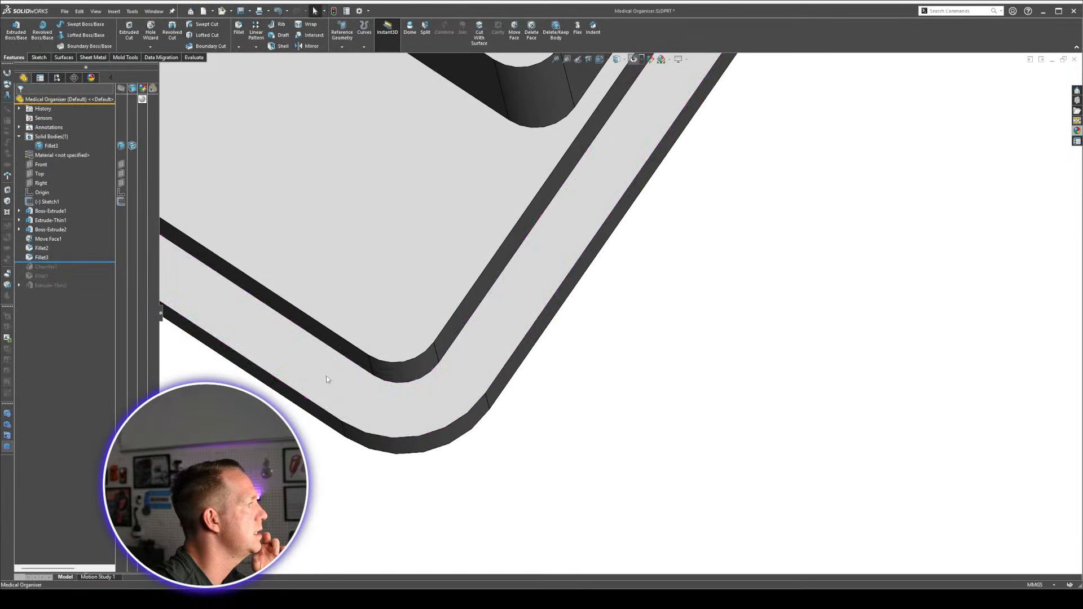
# Roll the model forward past Chamfer1 and examine how the chamfer wraps around the base's rounded corner.
pyautogui.moveTo(508, 455); pyautogui.dragTo(567, 334, button='middle')
pyautogui.scroll(3, 627, 333)
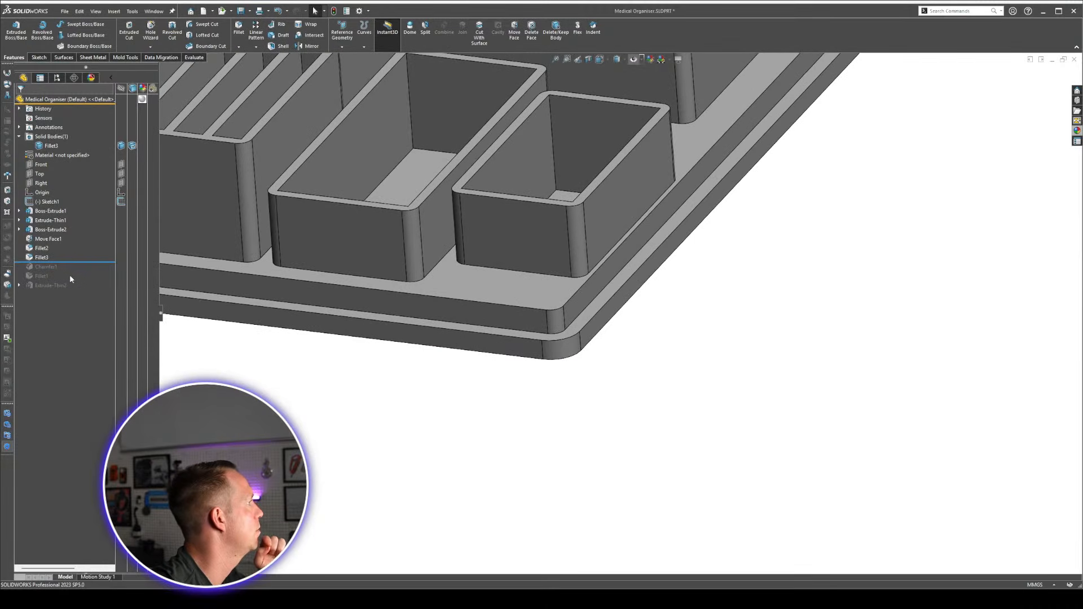
pyautogui.moveTo(67, 261); pyautogui.dragTo(65, 270)
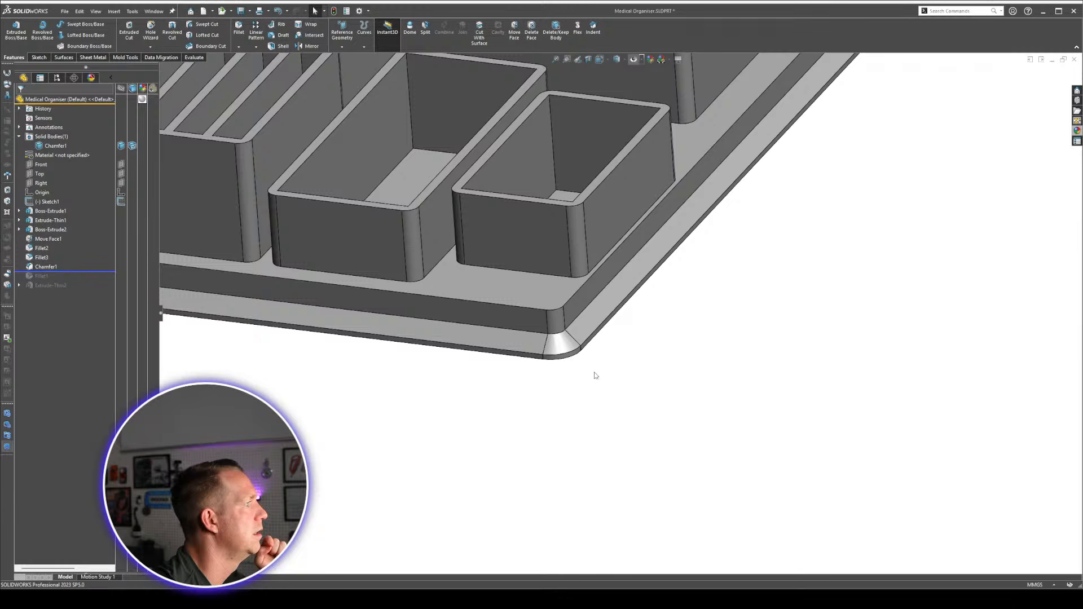
pyautogui.scroll(2, 566, 334)
pyautogui.scroll(2, 566, 334)
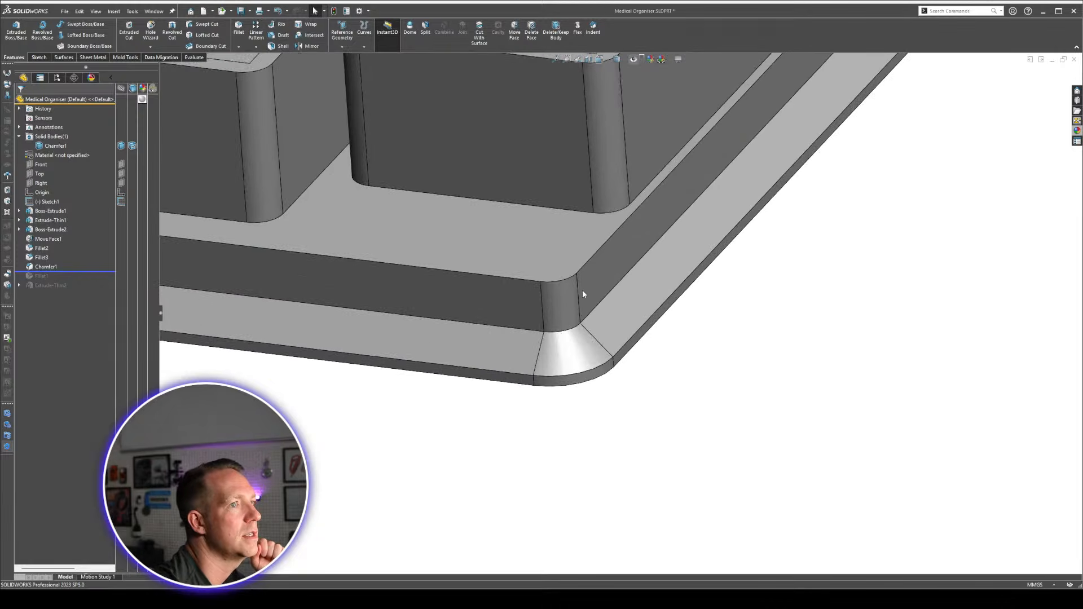
pyautogui.scroll(10, 583, 292)
pyautogui.moveTo(583, 309); pyautogui.dragTo(577, 367, button='middle')
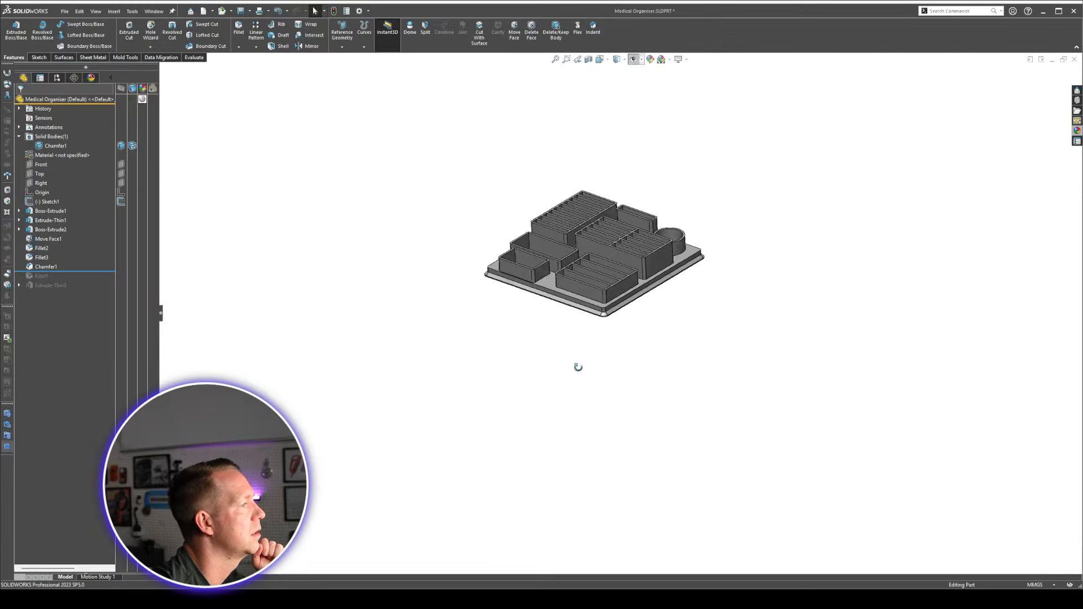
# Roll the model forward past Fillet1 and view the base with its compartments.
pyautogui.scroll(5, 597, 198)
pyautogui.moveTo(696, 112); pyautogui.dragTo(764, 475, button='middle')
pyautogui.scroll(-1, 596, 346)
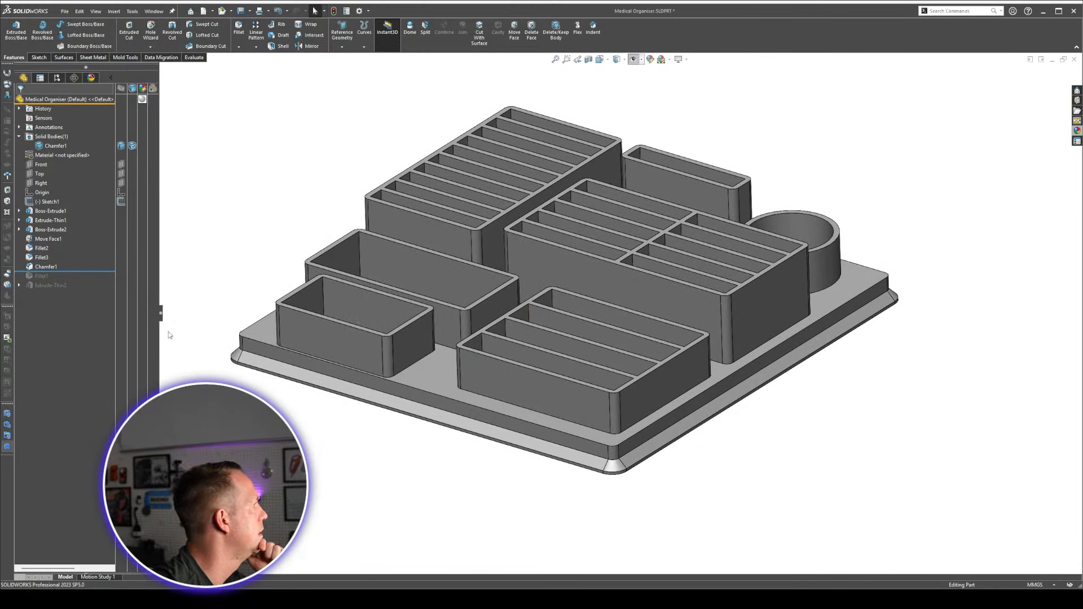
pyautogui.moveTo(75, 272); pyautogui.dragTo(76, 279)
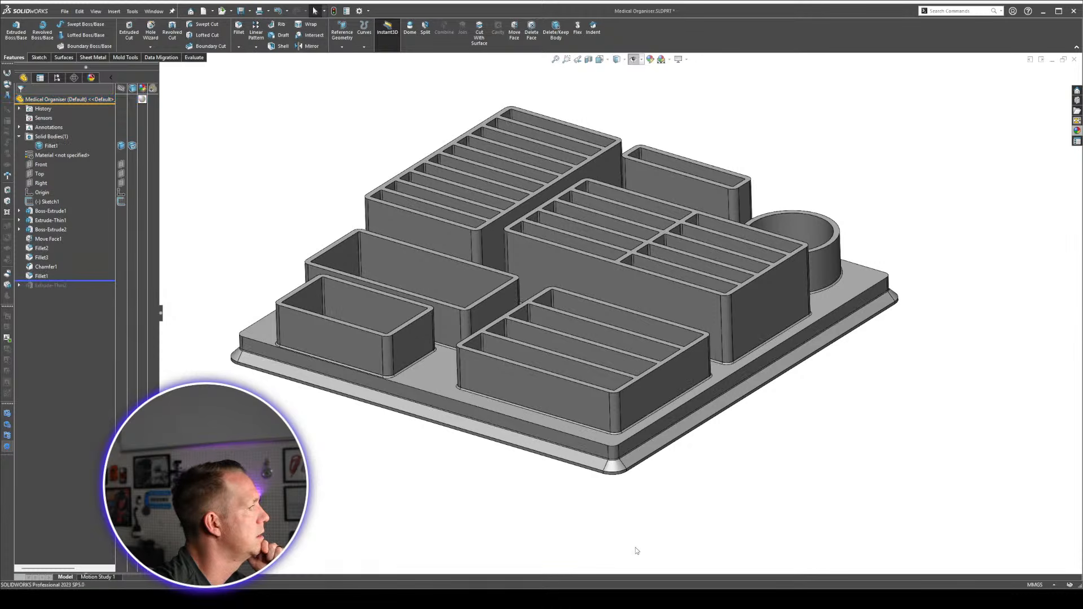
pyautogui.scroll(-1, 870, 293)
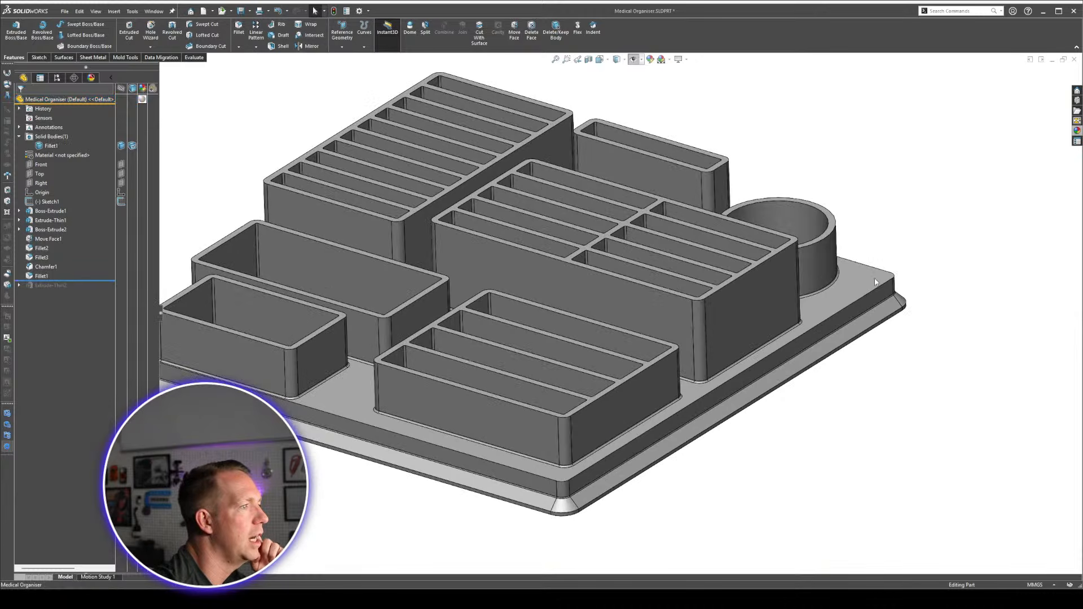
pyautogui.scroll(1, 627, 344)
pyautogui.scroll(2, 452, 362)
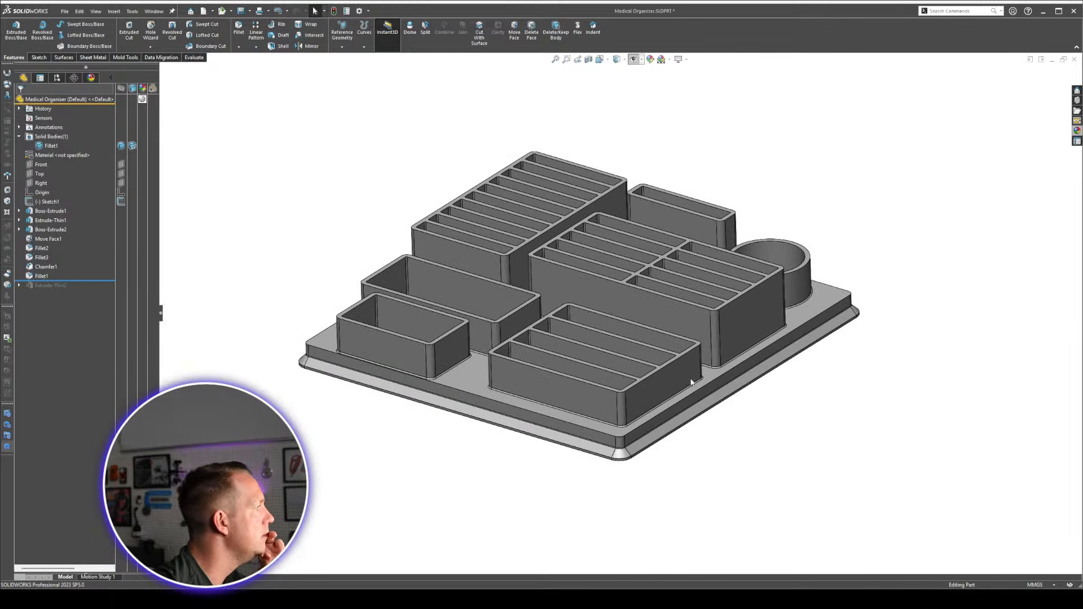
# Fillet the top outer edge of the base's raised step all the way round with a 2 mm radius.
pyautogui.scroll(-1, 692, 383)
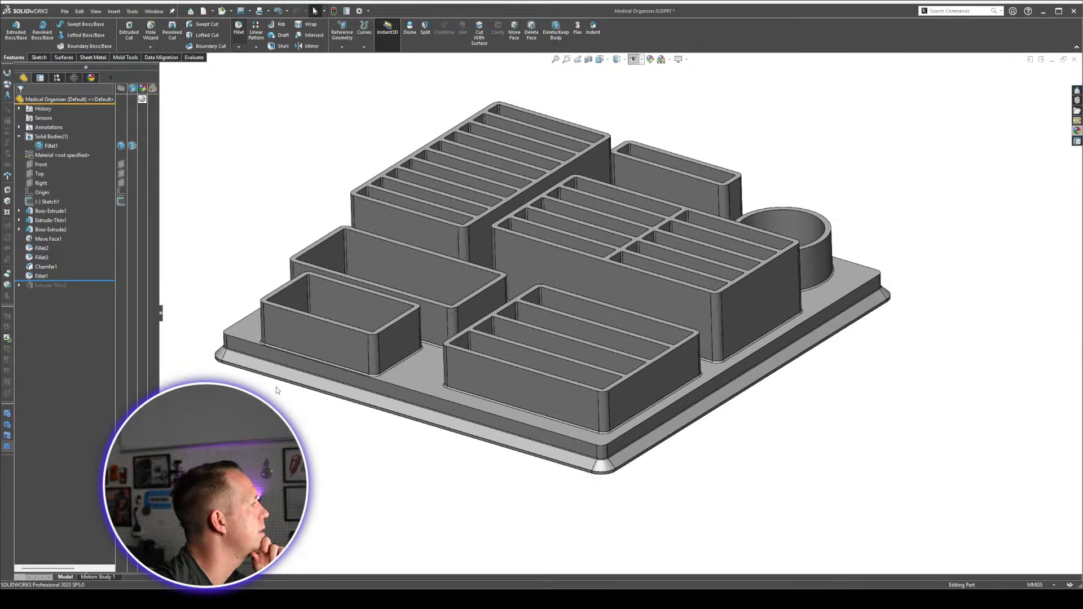
pyautogui.press('Return')
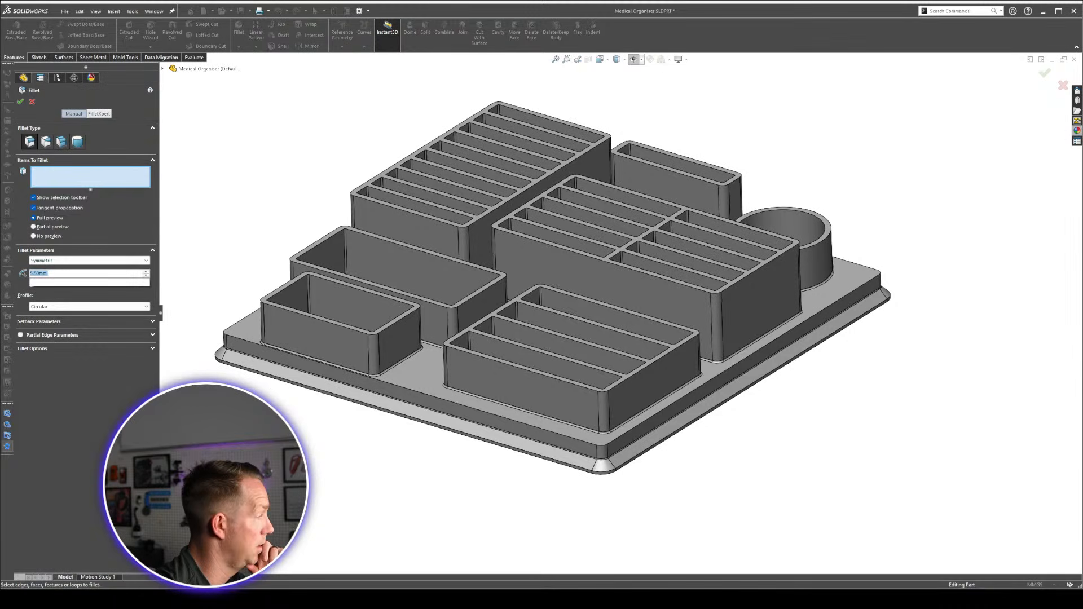
pyautogui.click(252, 344)
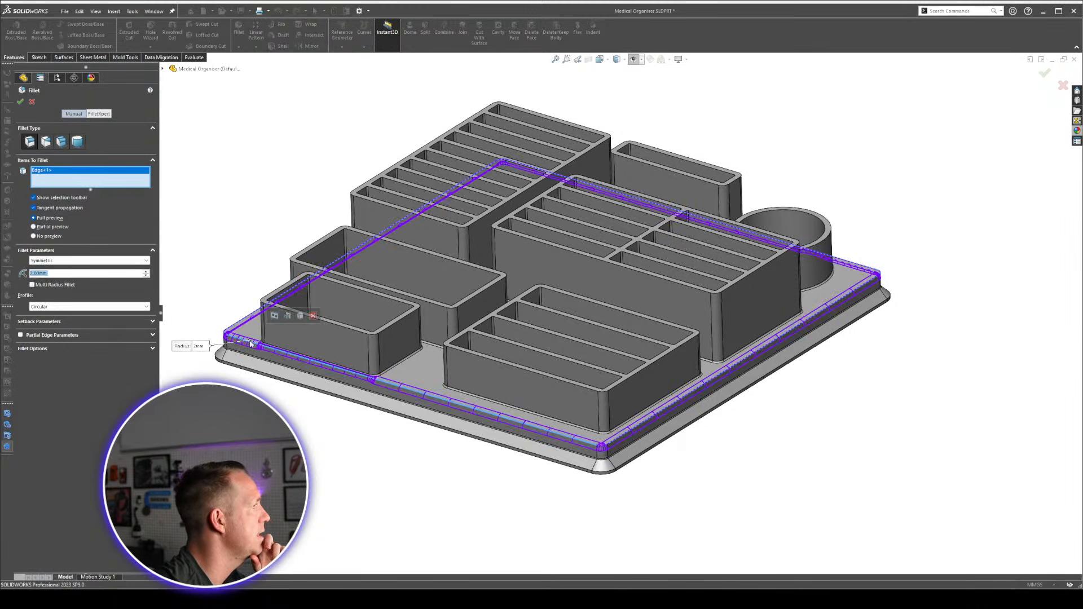
pyautogui.scroll(-6, 311, 352)
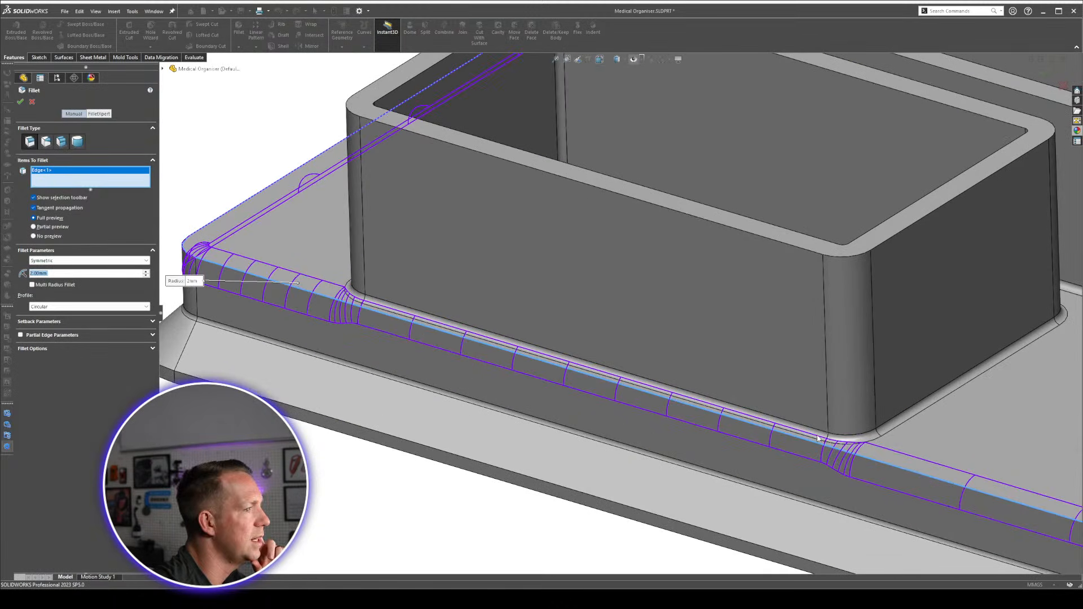
pyautogui.scroll(2, 535, 348)
pyautogui.moveTo(475, 326); pyautogui.dragTo(669, 305, button='middle')
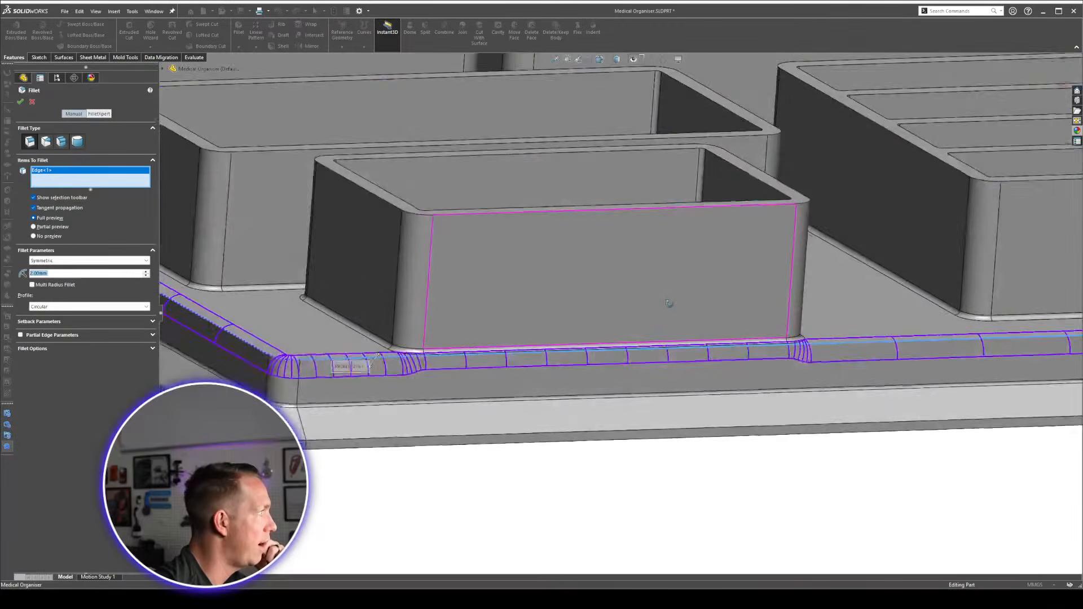
pyautogui.scroll(1, 670, 305)
pyautogui.click(21, 101)
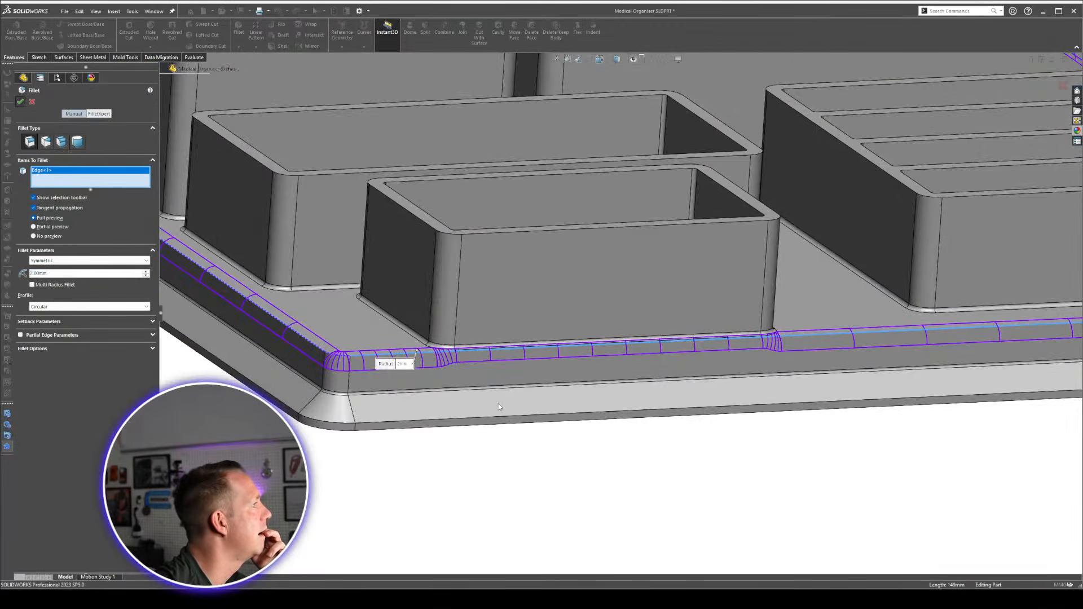
pyautogui.click(560, 478)
# Examine how the new edge fillet runs around the base's corners and past the outermost compartments and the round holder.
pyautogui.scroll(-3, 483, 350)
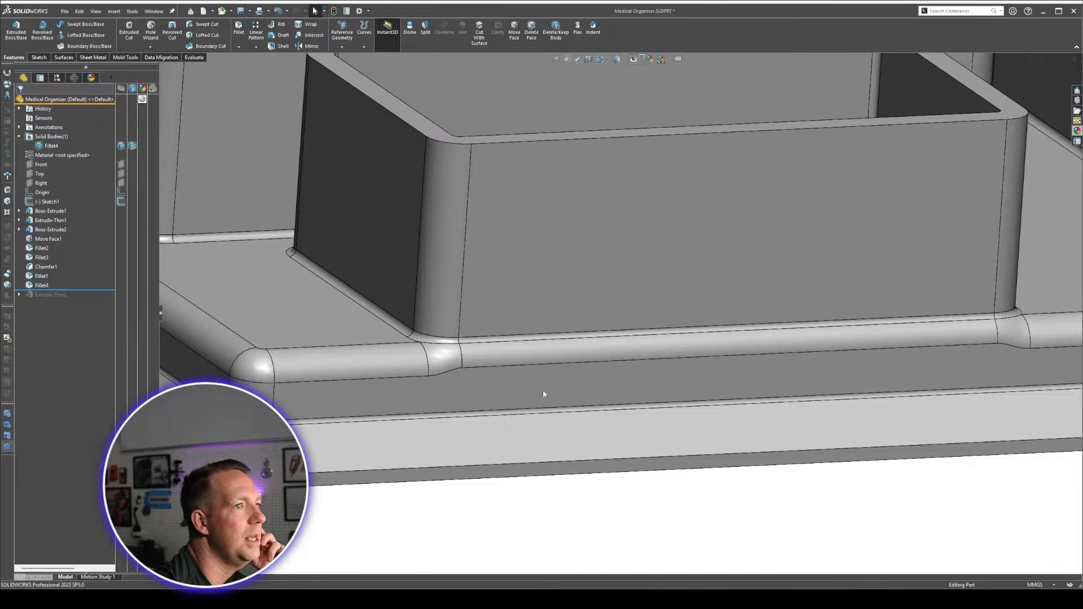
pyautogui.scroll(3, 543, 393)
pyautogui.moveTo(525, 370); pyautogui.dragTo(602, 387, button='middle')
pyautogui.scroll(1, 431, 314)
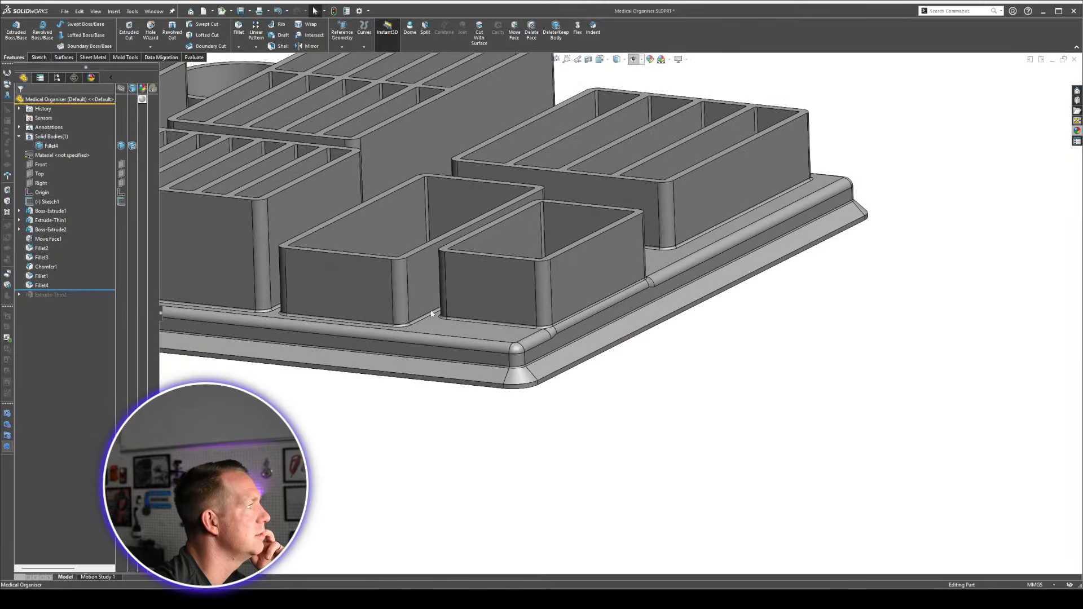
pyautogui.scroll(4, 432, 314)
pyautogui.scroll(-4, 351, 280)
pyautogui.moveTo(395, 291); pyautogui.dragTo(468, 299, button='middle')
pyautogui.scroll(4, 469, 299)
pyautogui.scroll(-4, 348, 266)
pyautogui.scroll(-2, 367, 310)
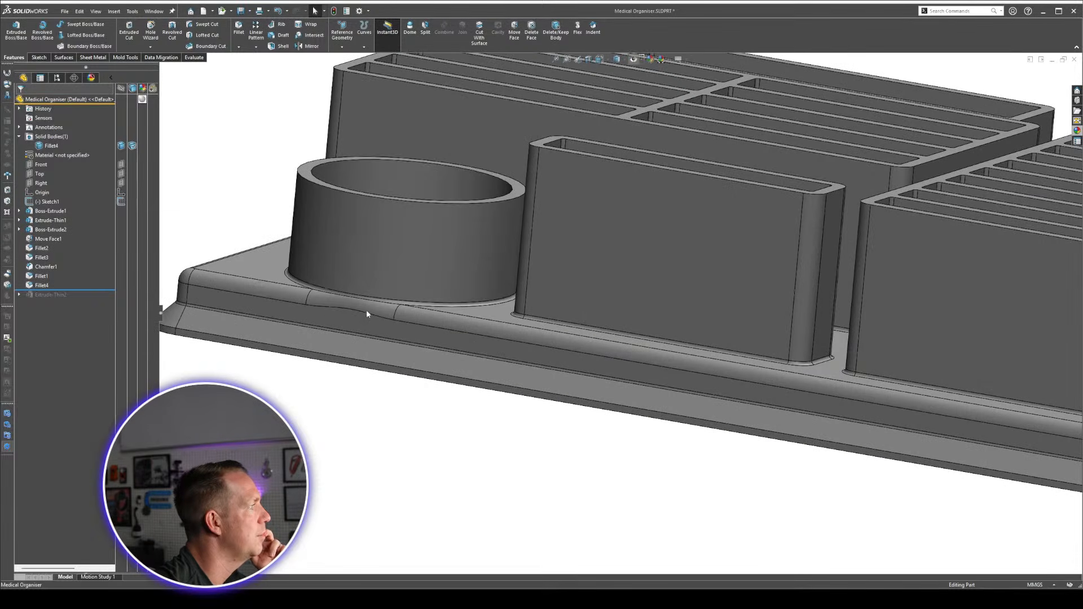
pyautogui.scroll(5, 483, 332)
pyautogui.moveTo(723, 286)
pyautogui.mouseDown(button='middle')
pyautogui.moveTo(725, 272)
pyautogui.moveTo(716, 287)
pyautogui.mouseUp(button='middle')
pyautogui.scroll(2, 726, 276)
pyautogui.press('f')
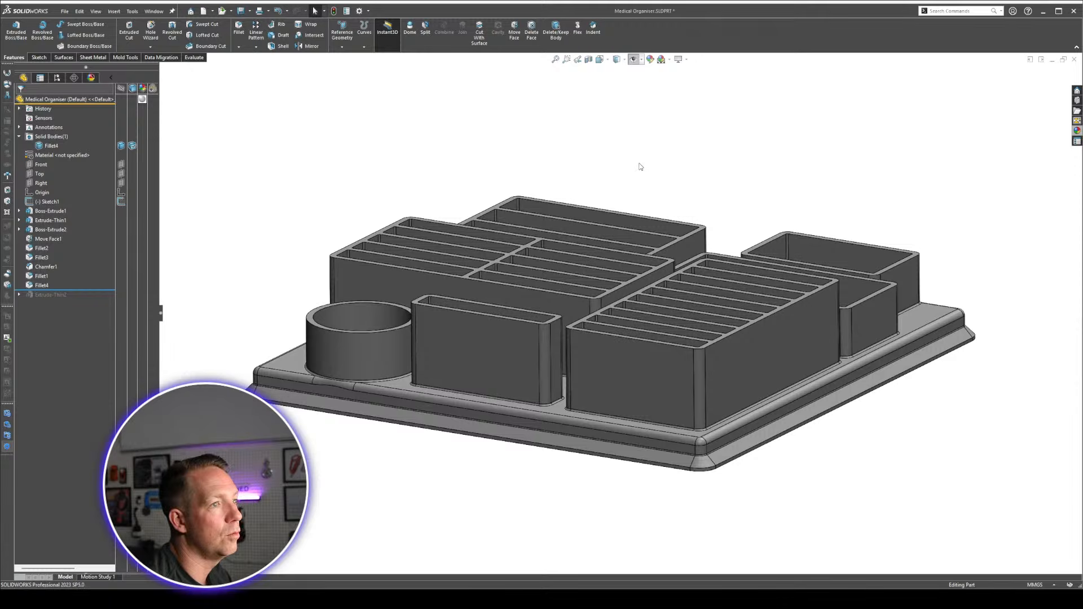
# Show Sketch1's dimensions in the top view and move the 62 mm eyedrops dimension into the gap beside the eyedrops compartment.
pyautogui.press('space')
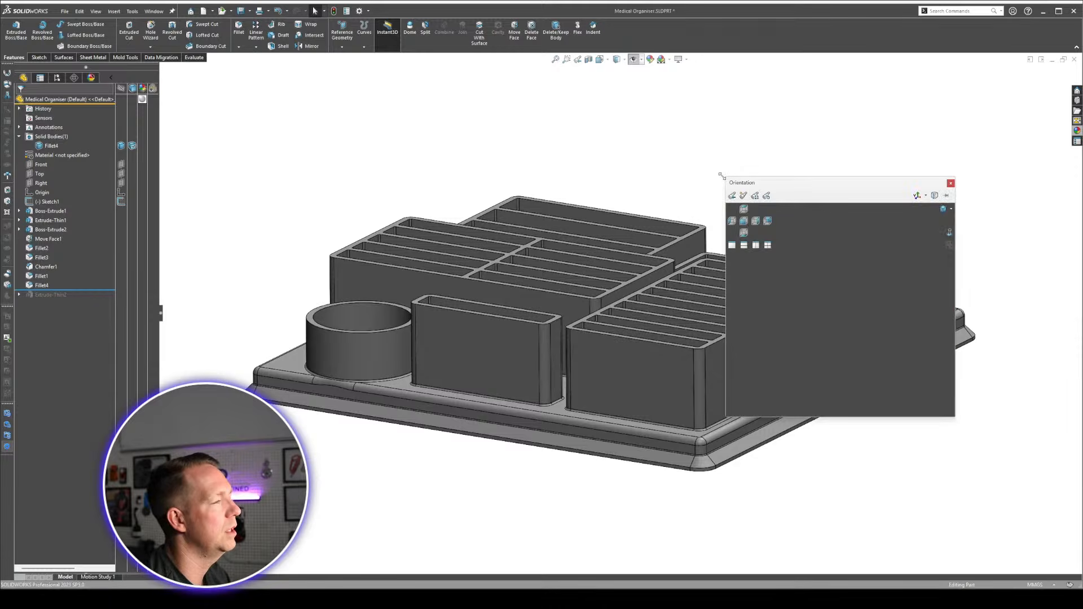
pyautogui.click(744, 209)
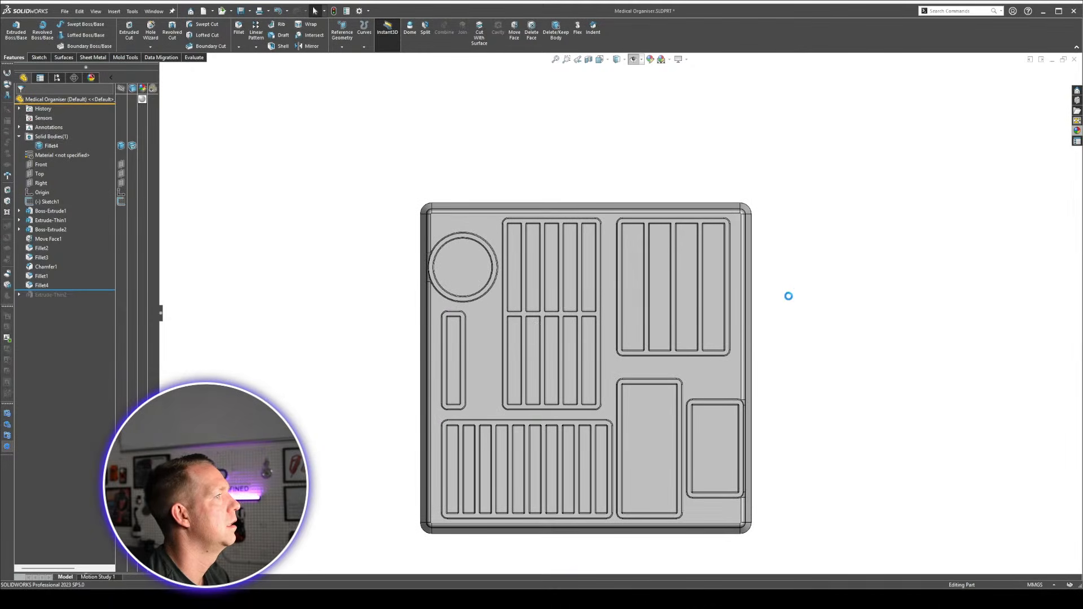
pyautogui.scroll(-3, 662, 462)
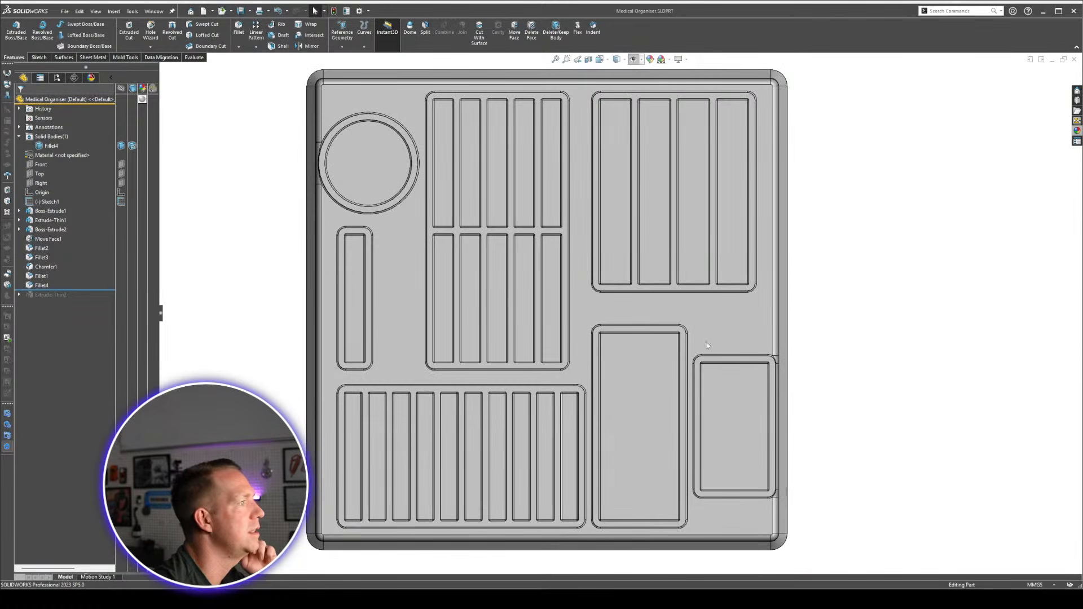
pyautogui.click(49, 201)
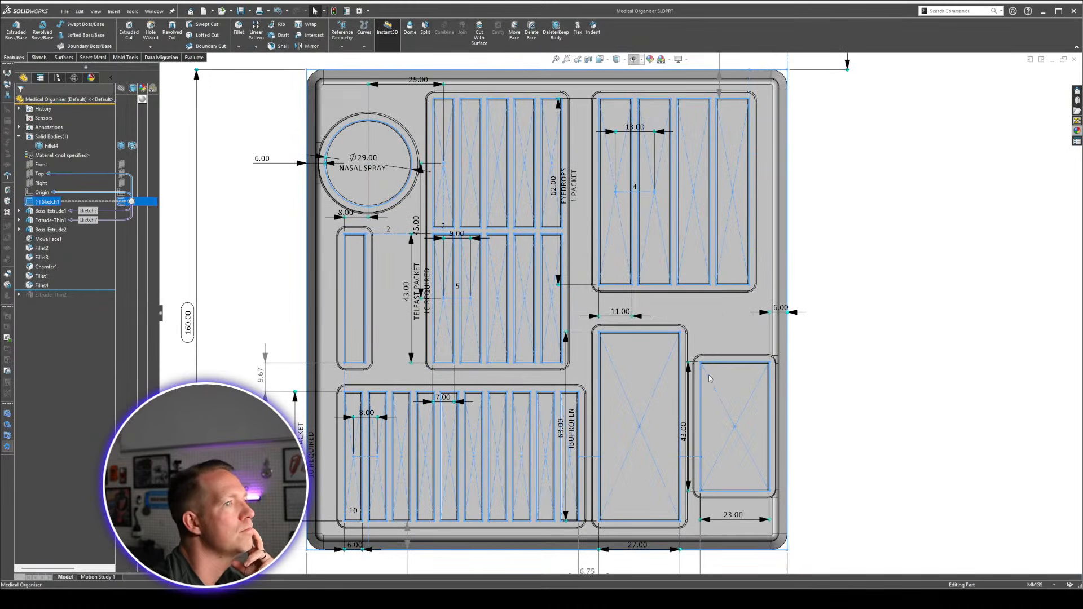
pyautogui.scroll(3, 619, 317)
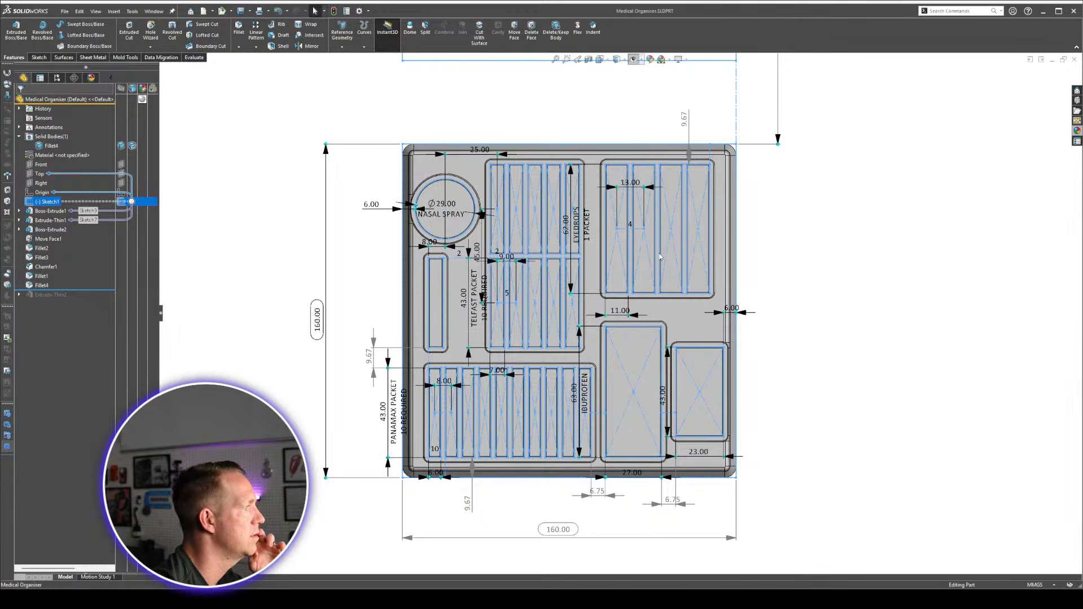
pyautogui.scroll(-2, 471, 184)
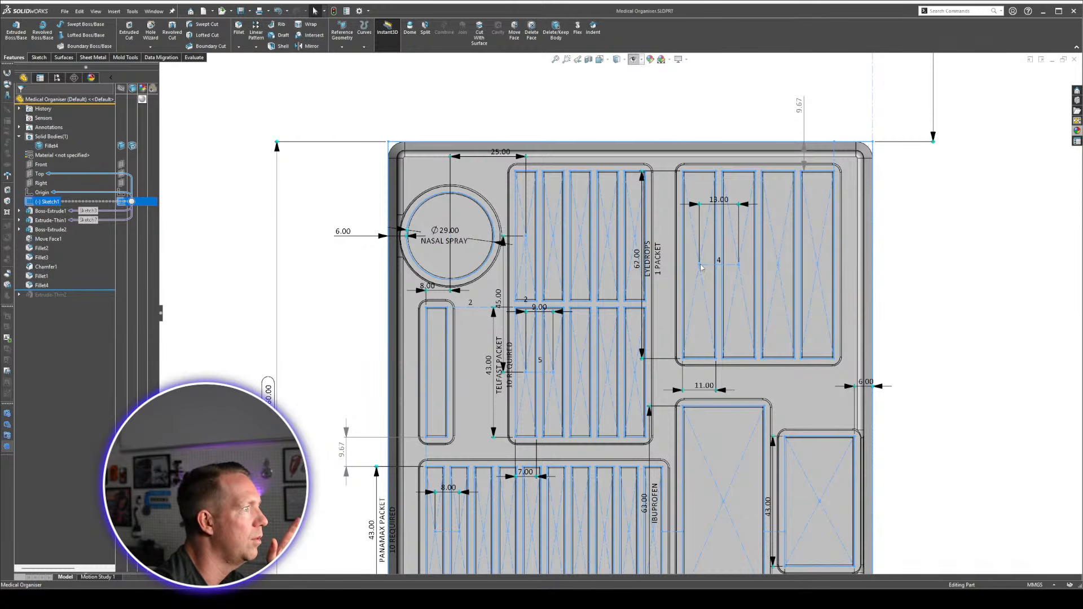
pyautogui.moveTo(652, 266)
pyautogui.mouseDown()
pyautogui.moveTo(692, 265)
pyautogui.moveTo(658, 265)
pyautogui.moveTo(668, 265)
pyautogui.mouseUp()
# Examine the gaps between the nasal spray holder, the base's edge and the neighbouring two-row Telfast compartment.
pyautogui.scroll(-3, 384, 215)
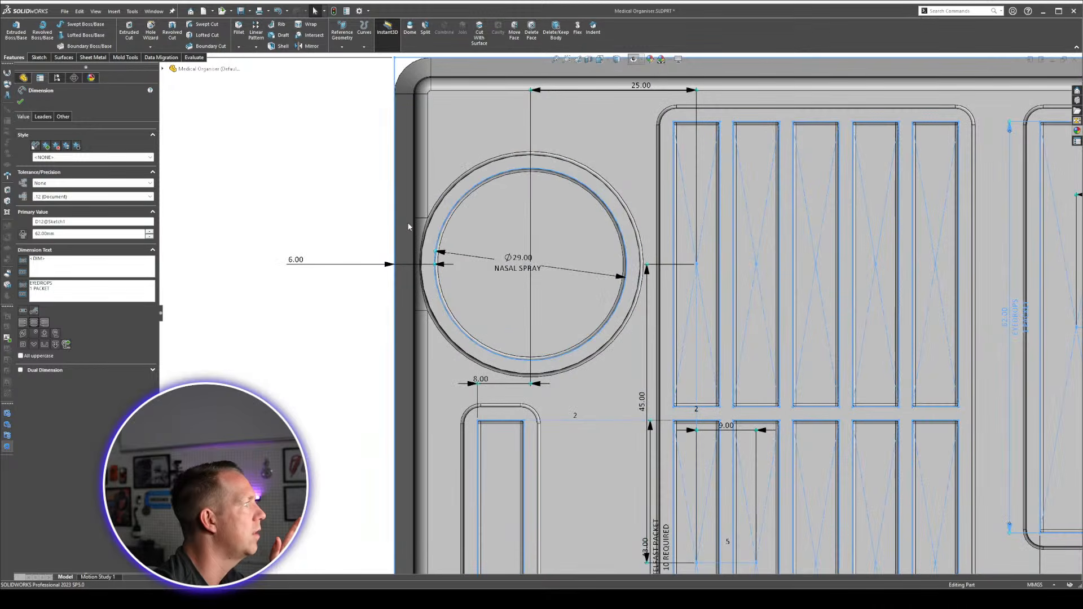
pyautogui.click(426, 271)
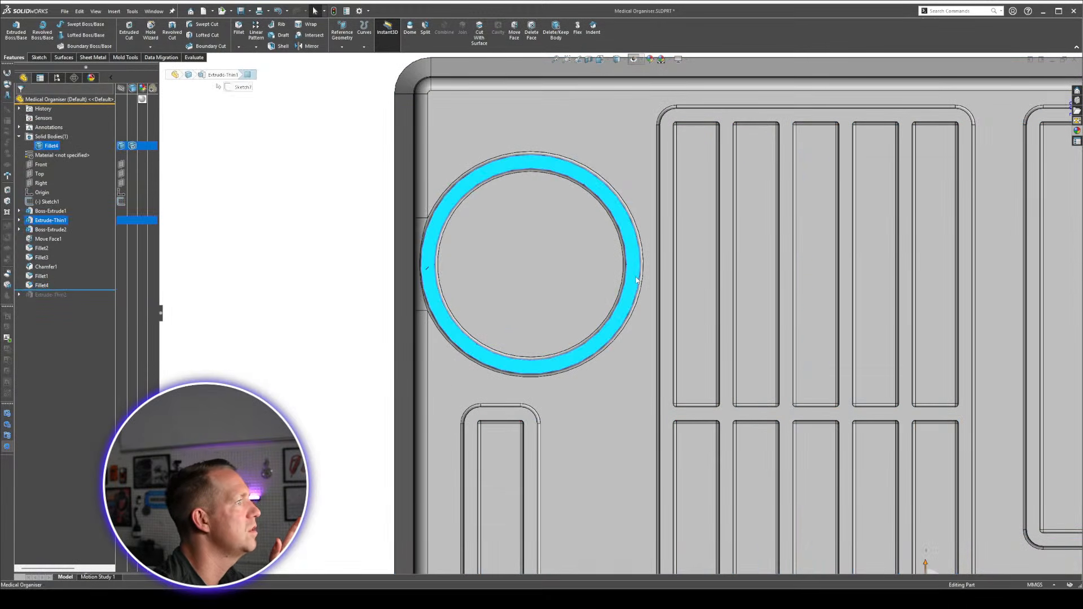
pyautogui.click(664, 261)
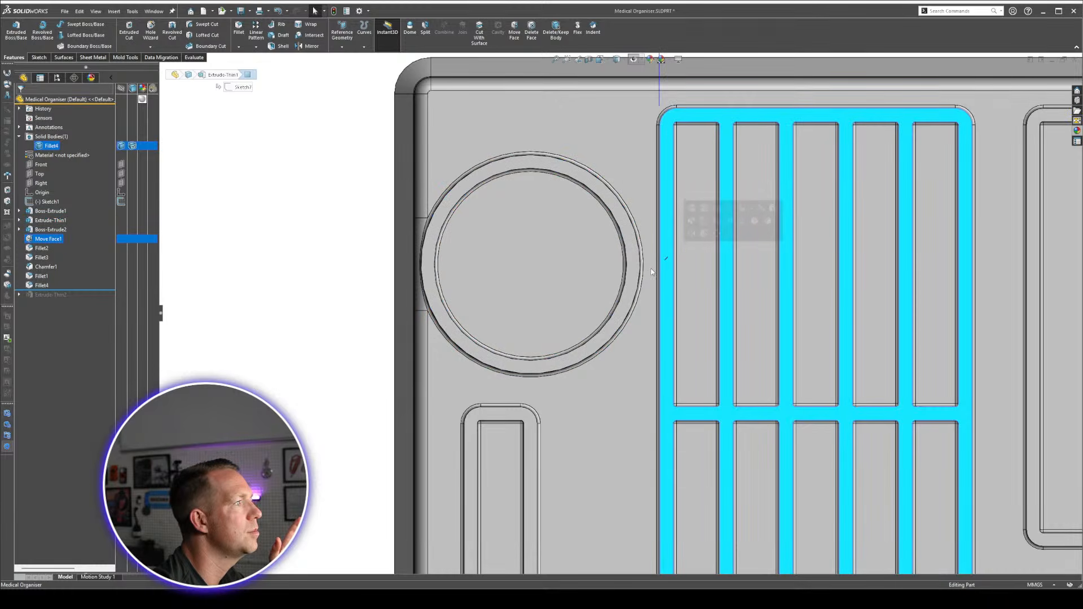
pyautogui.scroll(3, 940, 284)
pyautogui.scroll(-3, 940, 285)
pyautogui.scroll(6, 706, 309)
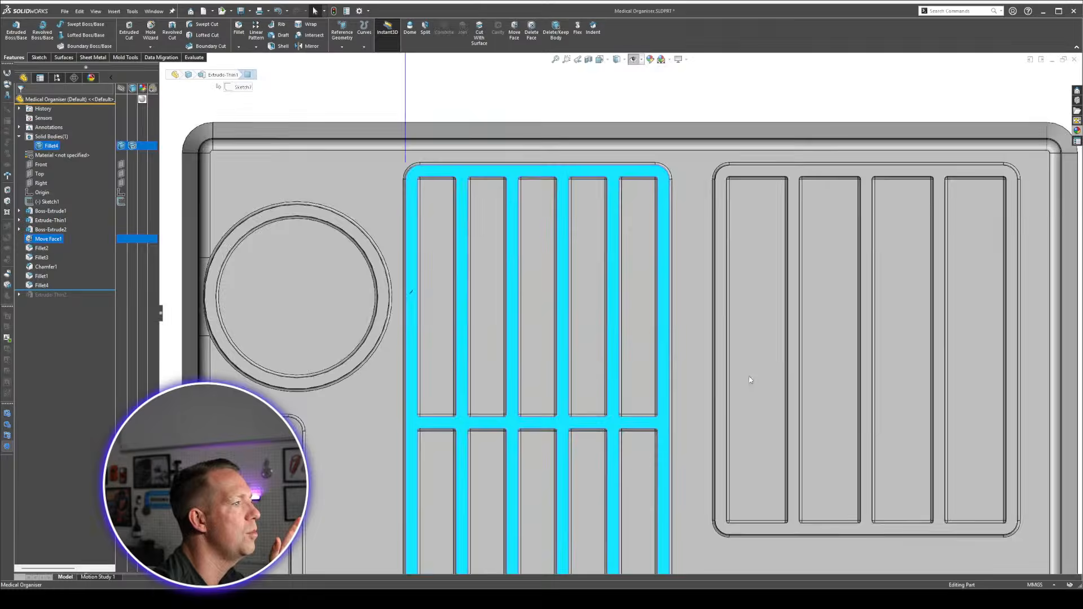
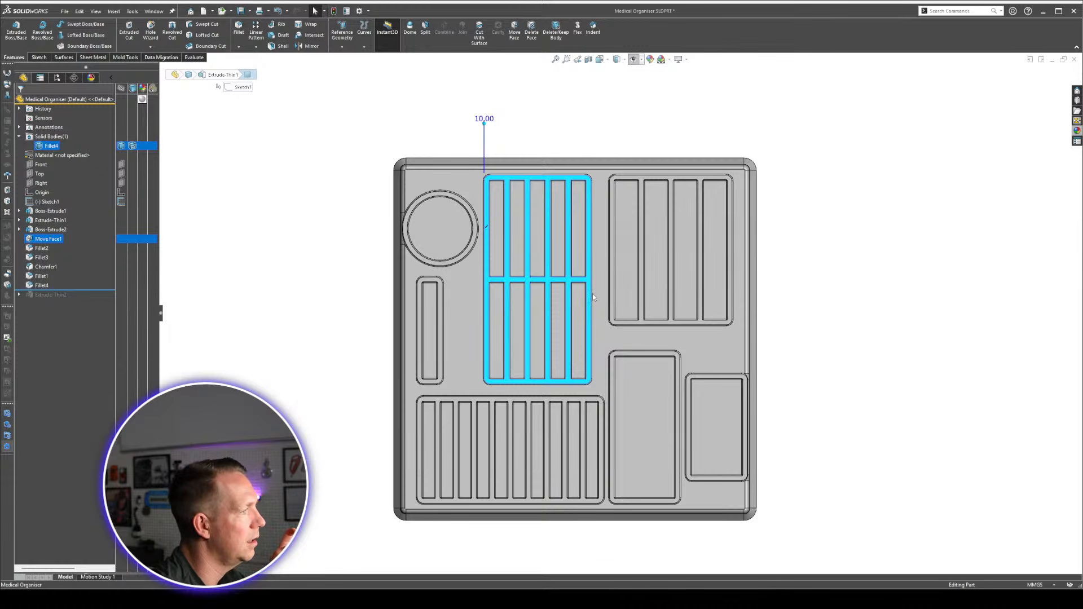
pyautogui.click(770, 341)
pyautogui.scroll(-3, 554, 221)
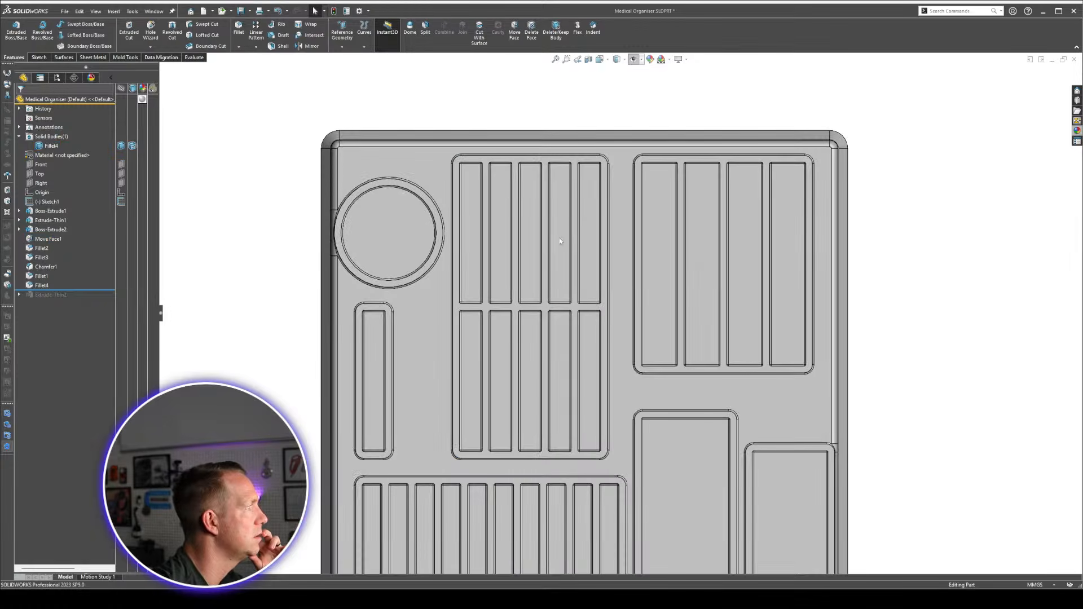
# Set the horizontal distance in Sketch1 between the nasal spray circle's centre and the narrow slot's outer edge to 9 mm.
pyautogui.click(50, 201)
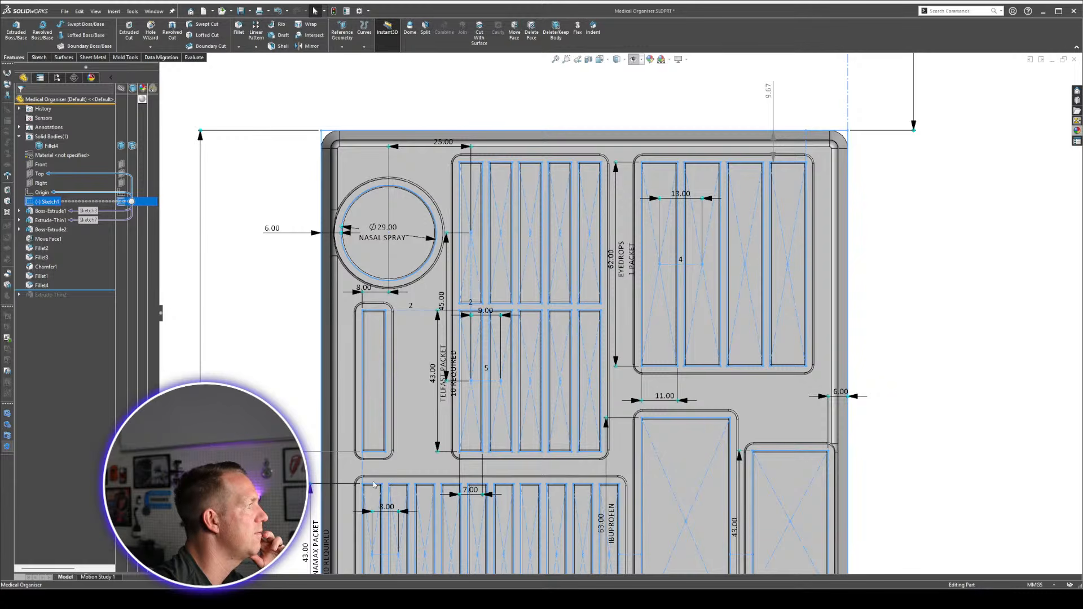
pyautogui.doubleClick(370, 293)
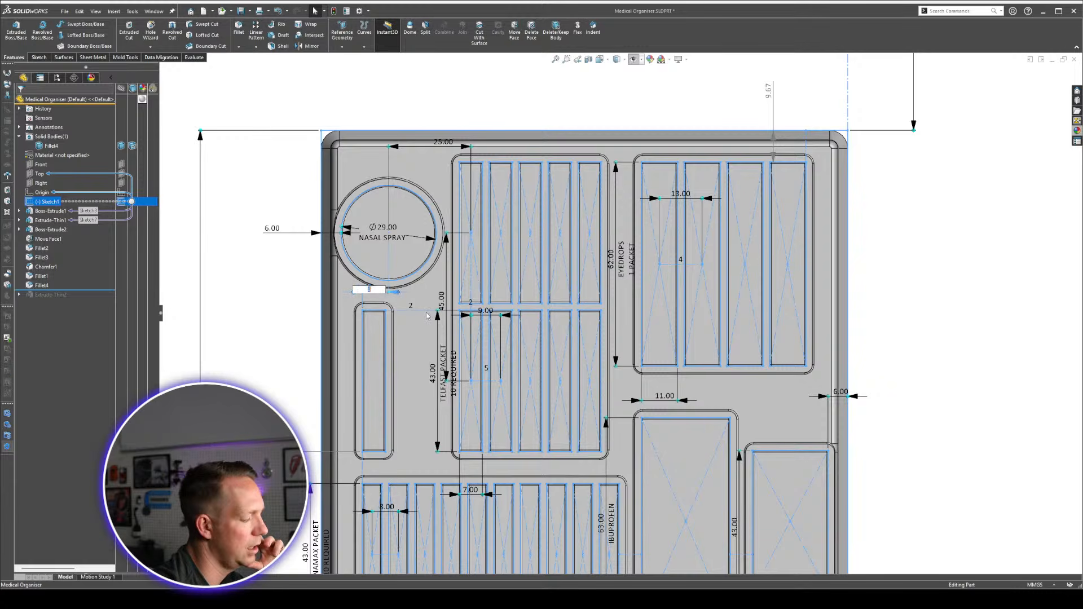
pyautogui.write('9')
pyautogui.press('Return')
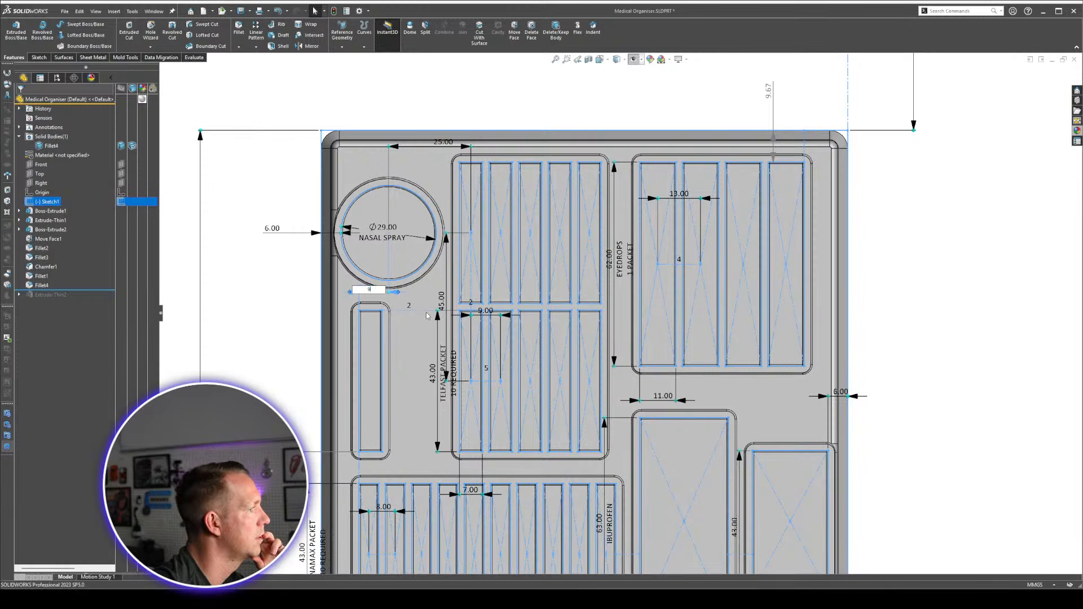
# Check the spacing of all compartments and move the 25 mm dimension down, clear of the base's rim edge.
pyautogui.scroll(2, 659, 498)
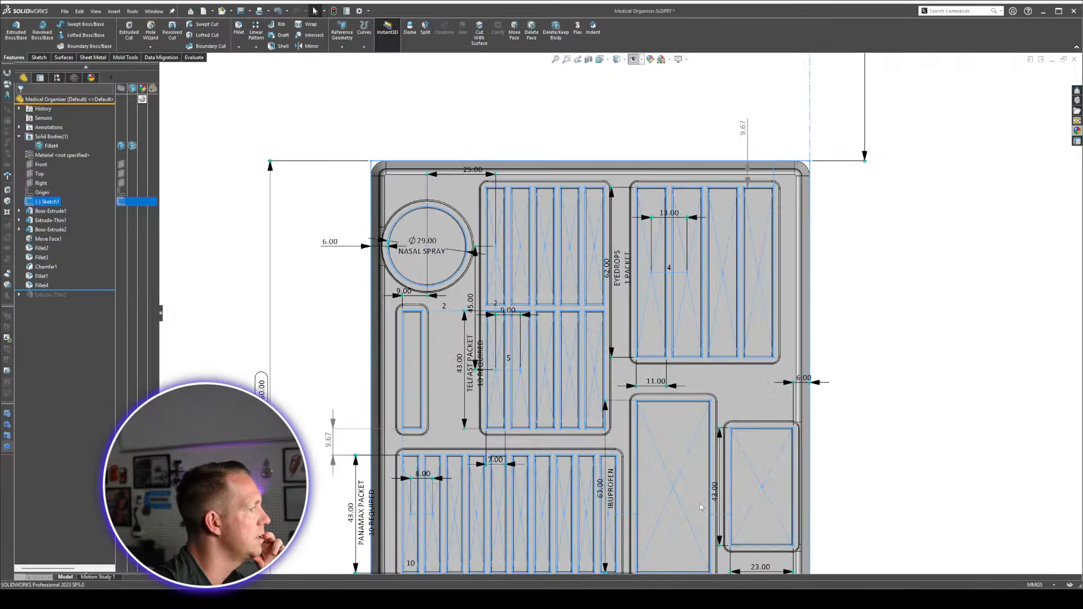
pyautogui.scroll(-2, 676, 507)
pyautogui.scroll(2, 614, 540)
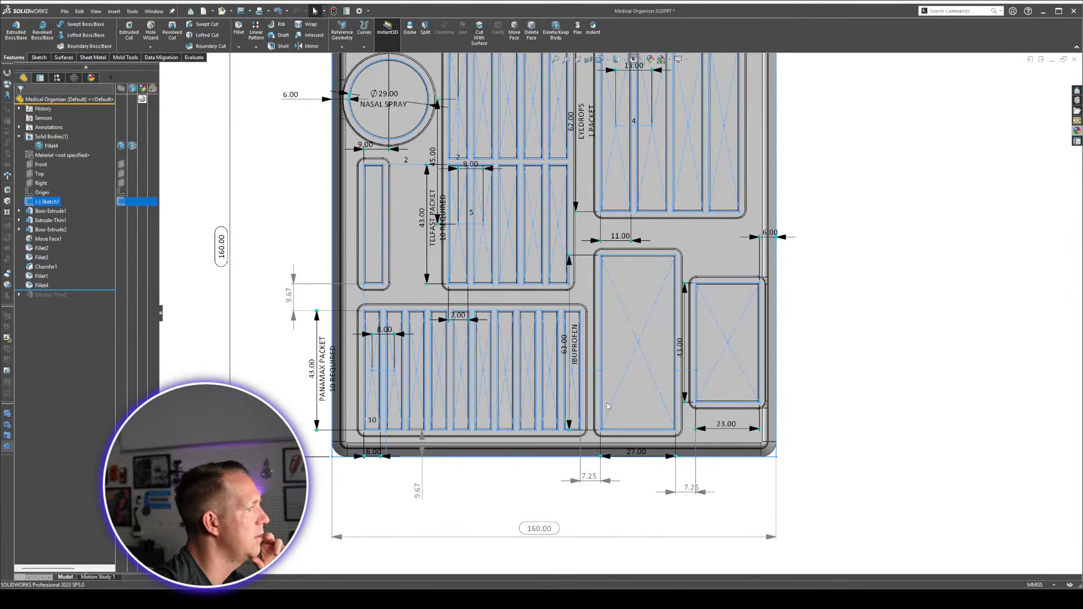
pyautogui.scroll(-1, 584, 243)
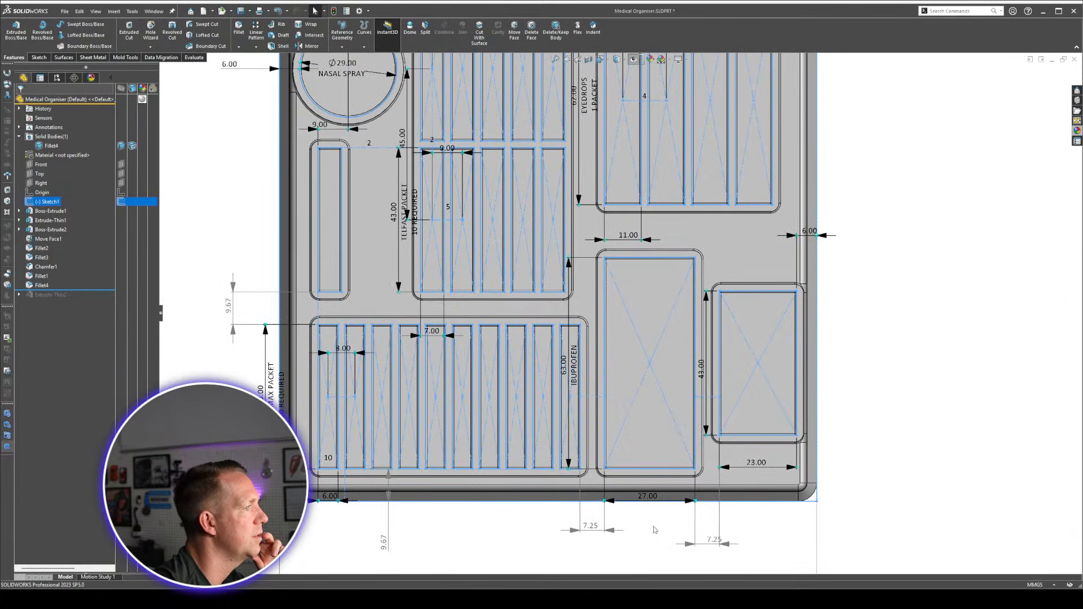
pyautogui.scroll(2, 615, 267)
pyautogui.scroll(-2, 609, 146)
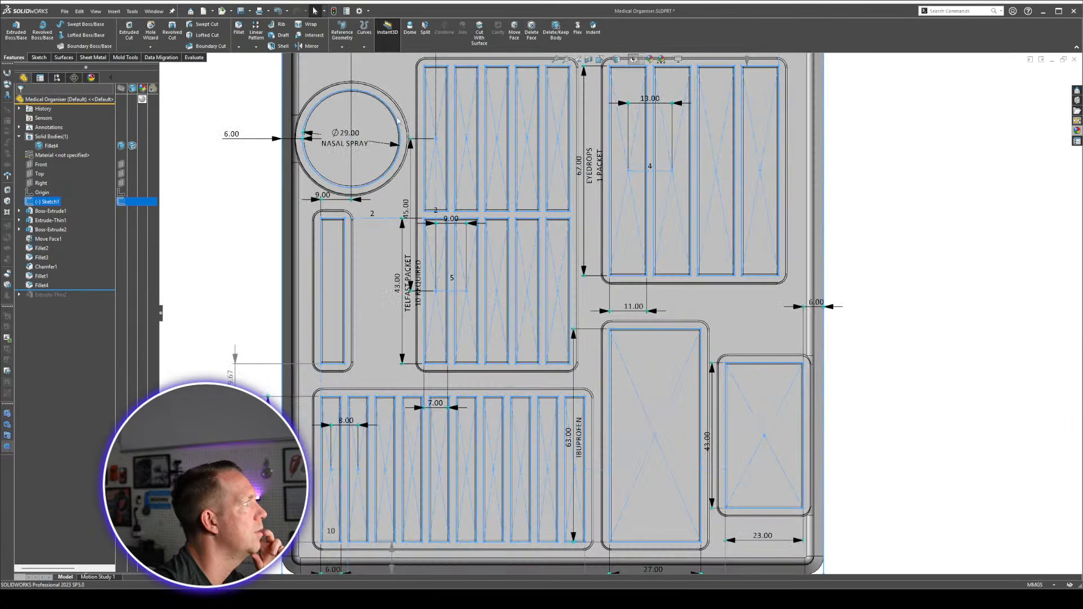
pyautogui.scroll(2, 419, 129)
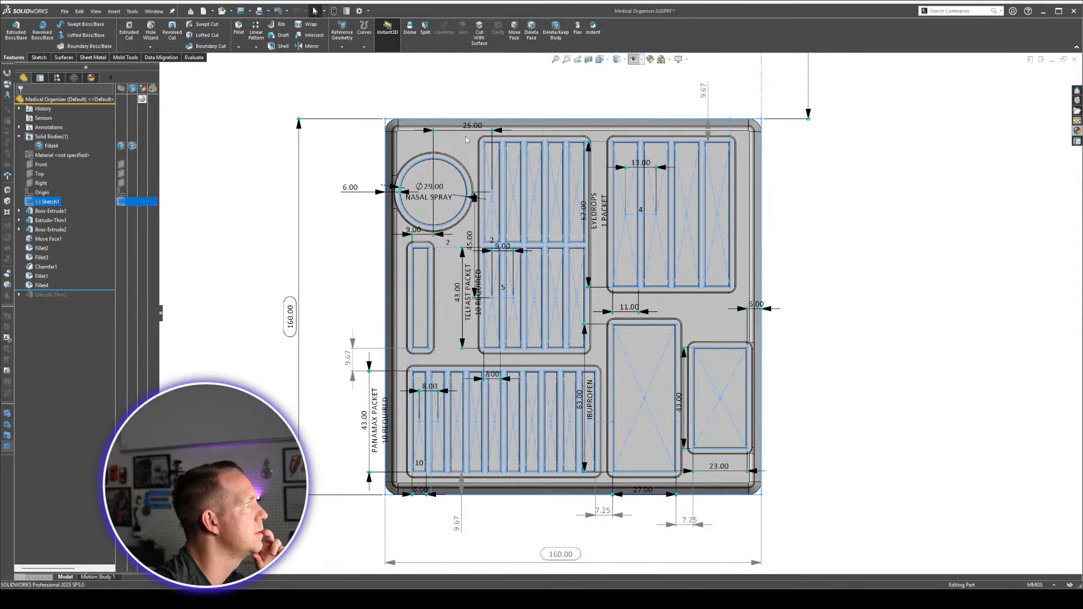
pyautogui.moveTo(464, 127)
pyautogui.mouseDown()
pyautogui.moveTo(467, 153)
pyautogui.moveTo(462, 145)
pyautogui.mouseUp()
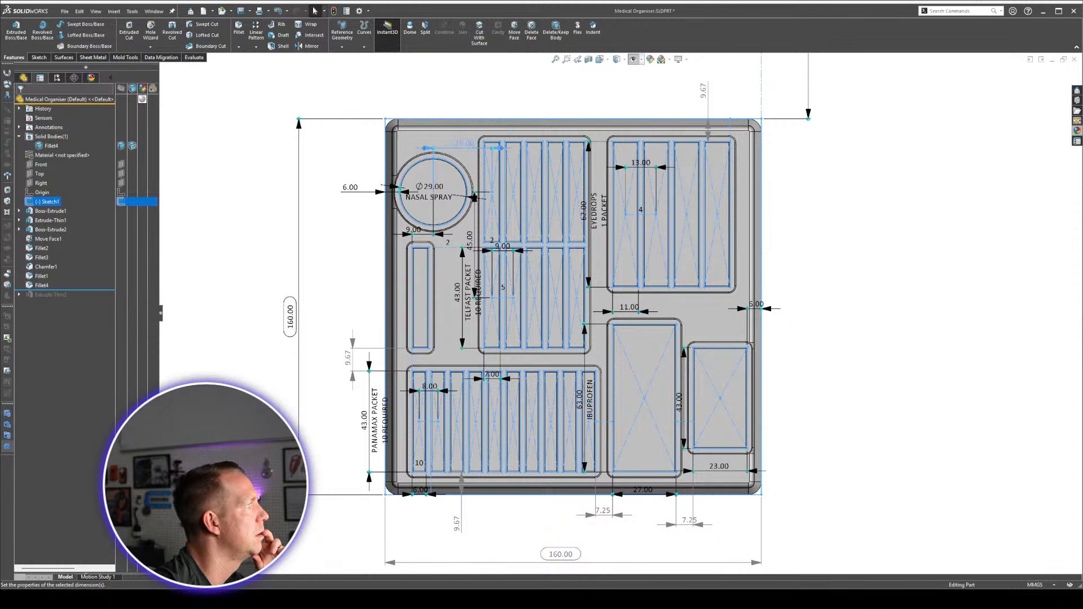
# Set Sketch1's horizontal distance between the nasal spray circle's centre and the first Telfast column to 24 mm.
pyautogui.click(461, 147)
pyautogui.doubleClick(461, 144)
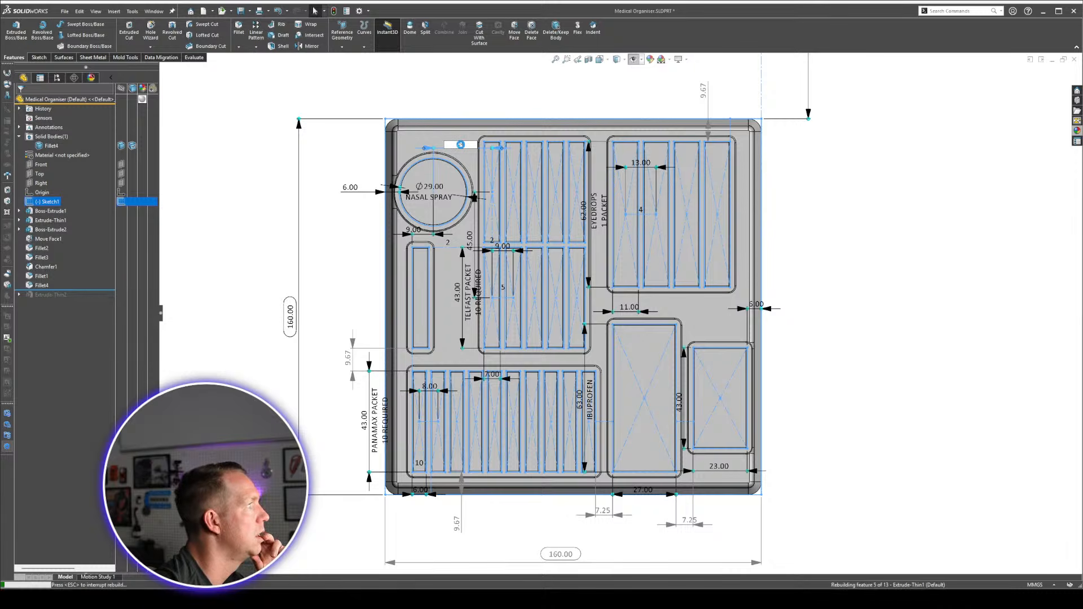
pyautogui.press('Return')
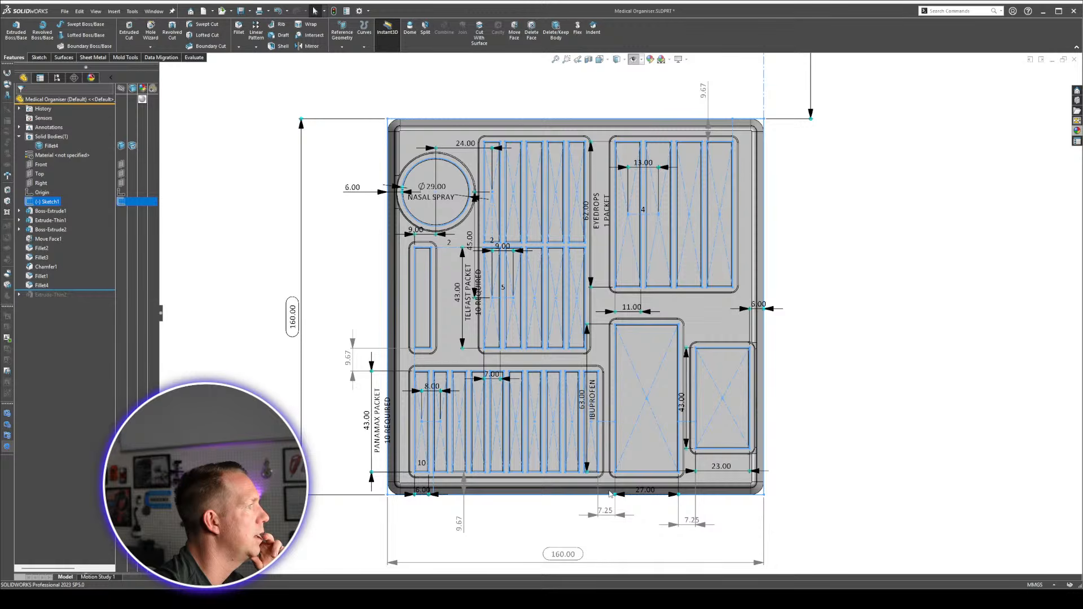
# Open Sketch1 for editing, inspect the area around the origin in the first Telfast column, and exit the sketch.
pyautogui.rightClick(55, 199)
pyautogui.click(61, 179)
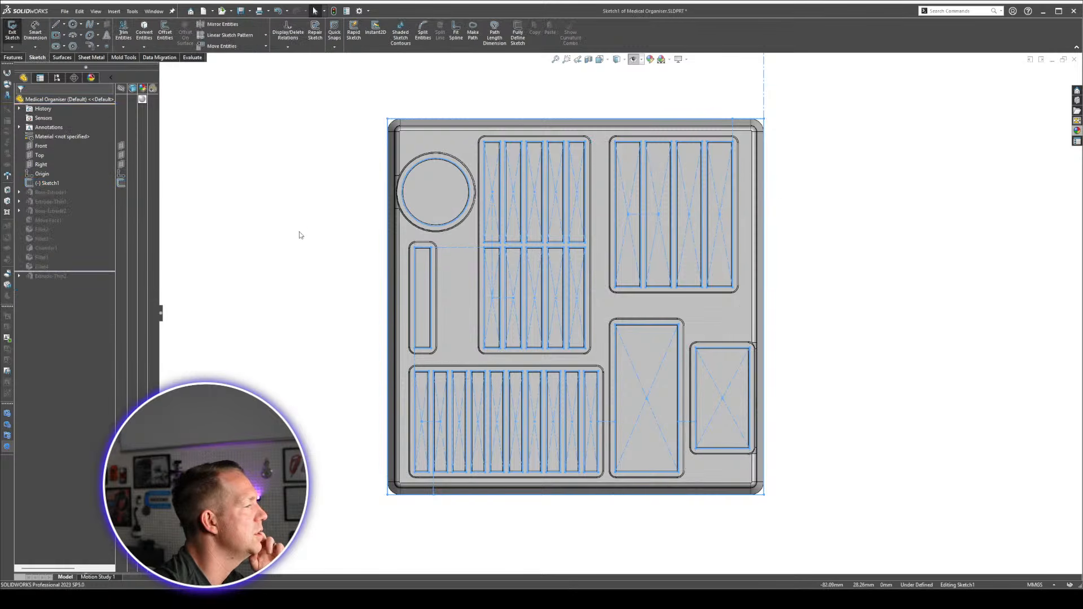
pyautogui.scroll(-5, 531, 292)
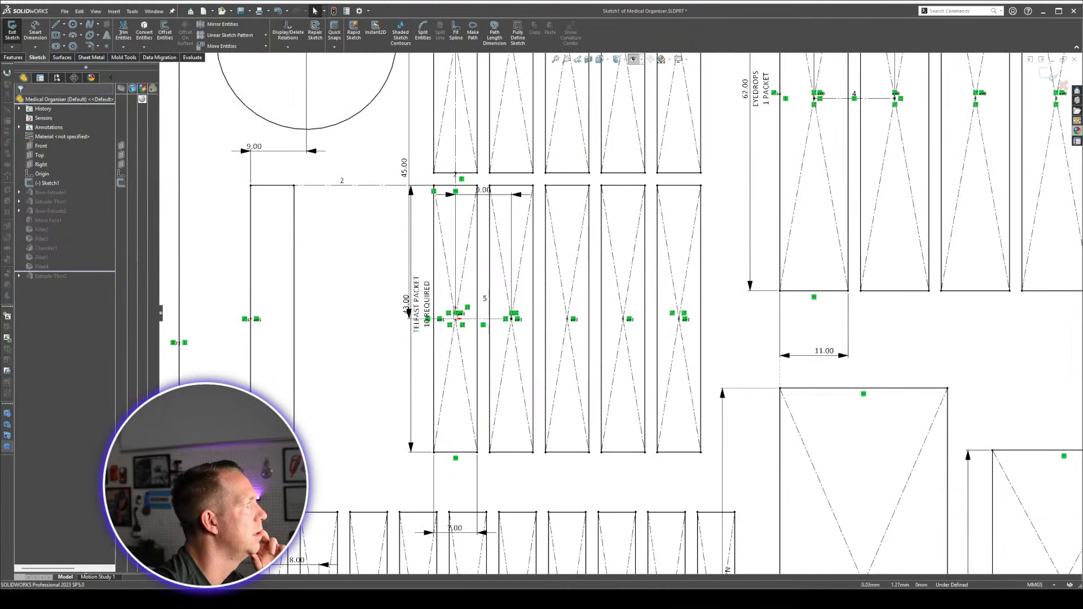
pyautogui.scroll(4, 808, 232)
pyautogui.click(1047, 76)
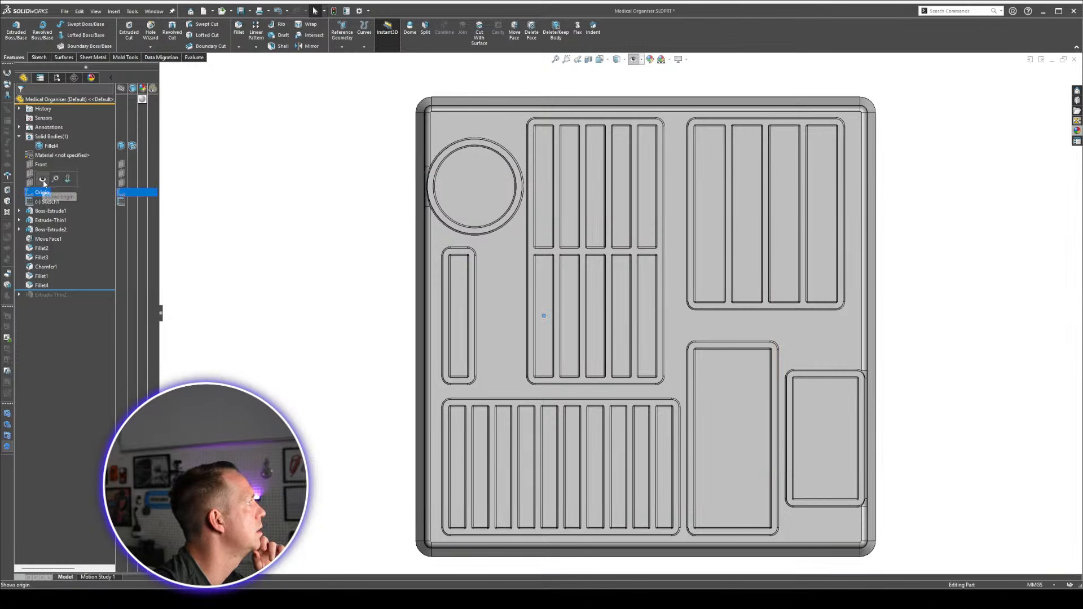
# Hide Sketch1 and turn on the display of the origin on the organiser.
pyautogui.click(635, 60)
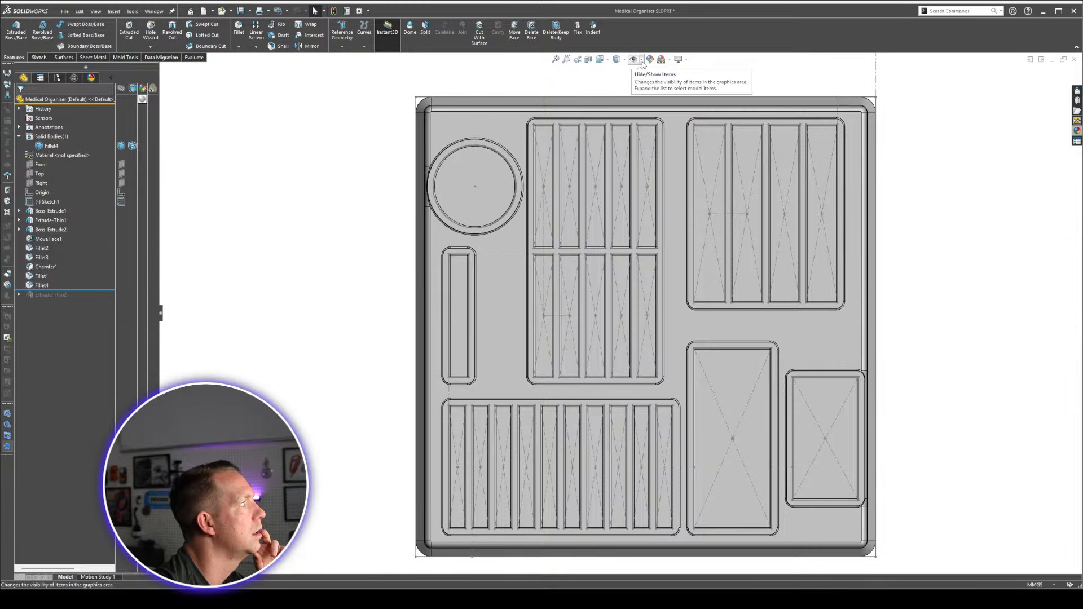
pyautogui.click(47, 201)
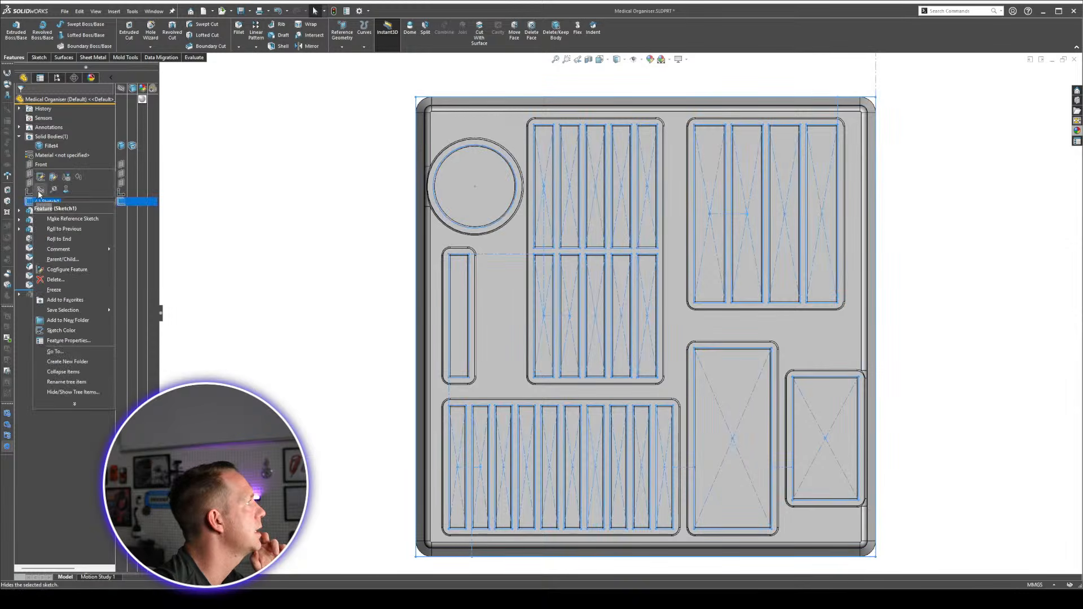
pyautogui.click(293, 167)
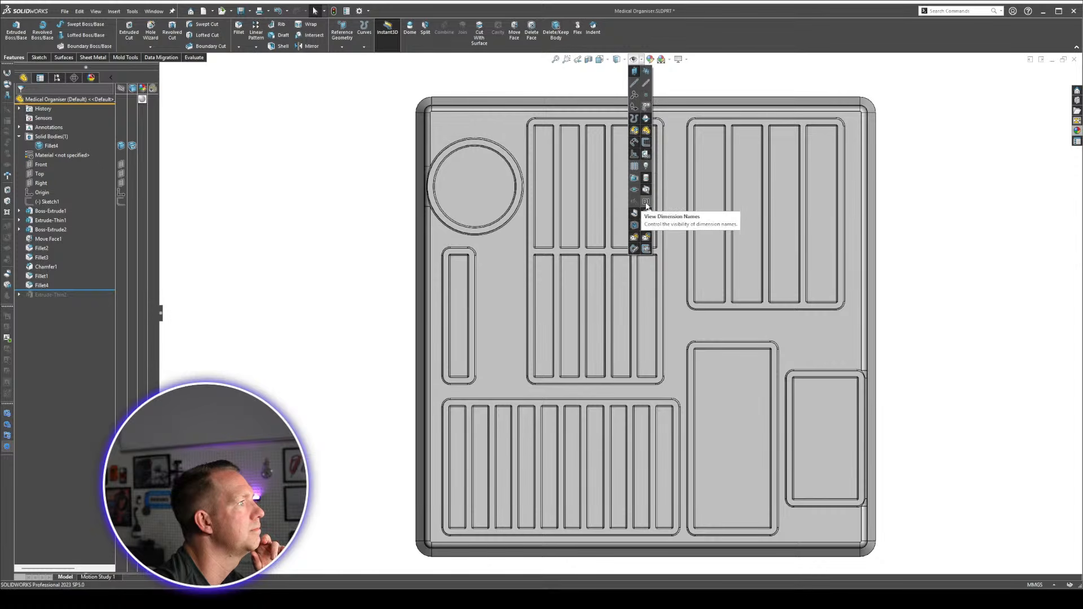
pyautogui.click(636, 106)
pyautogui.click(374, 287)
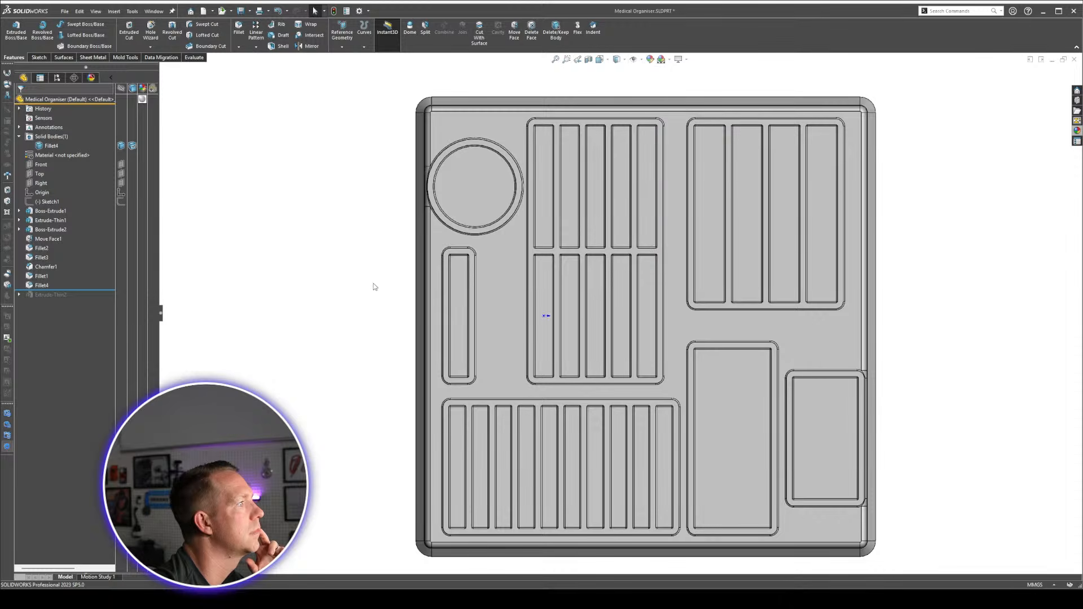
# Display Sketch1's dimensions on the model and examine the gaps between the nasal spray, Telfast and neighbouring compartments.
pyautogui.scroll(2, 832, 306)
pyautogui.scroll(-2, 834, 310)
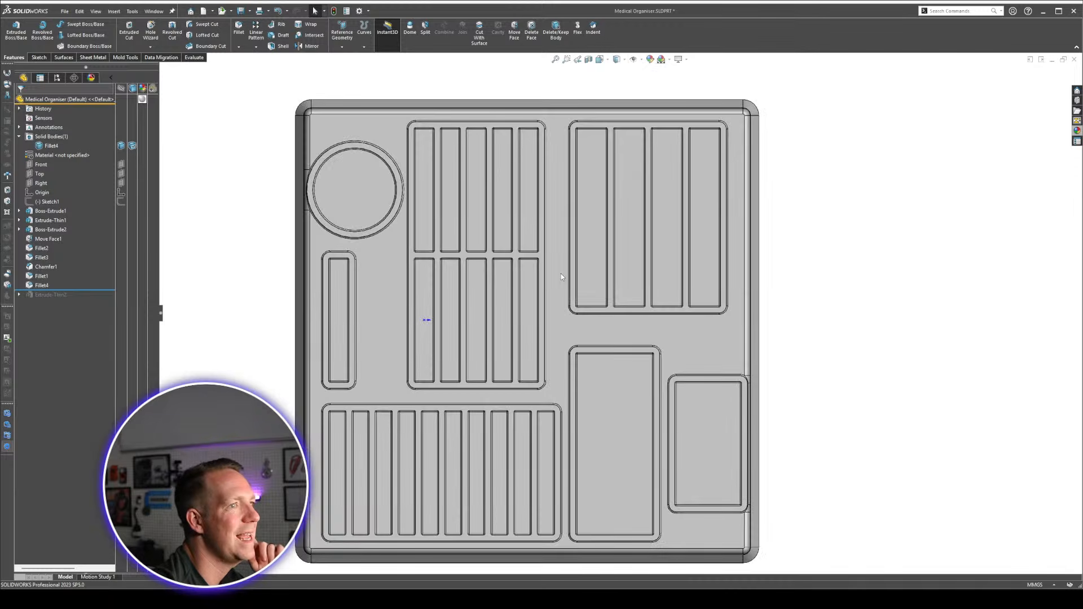
pyautogui.scroll(-1, 350, 285)
pyautogui.click(50, 202)
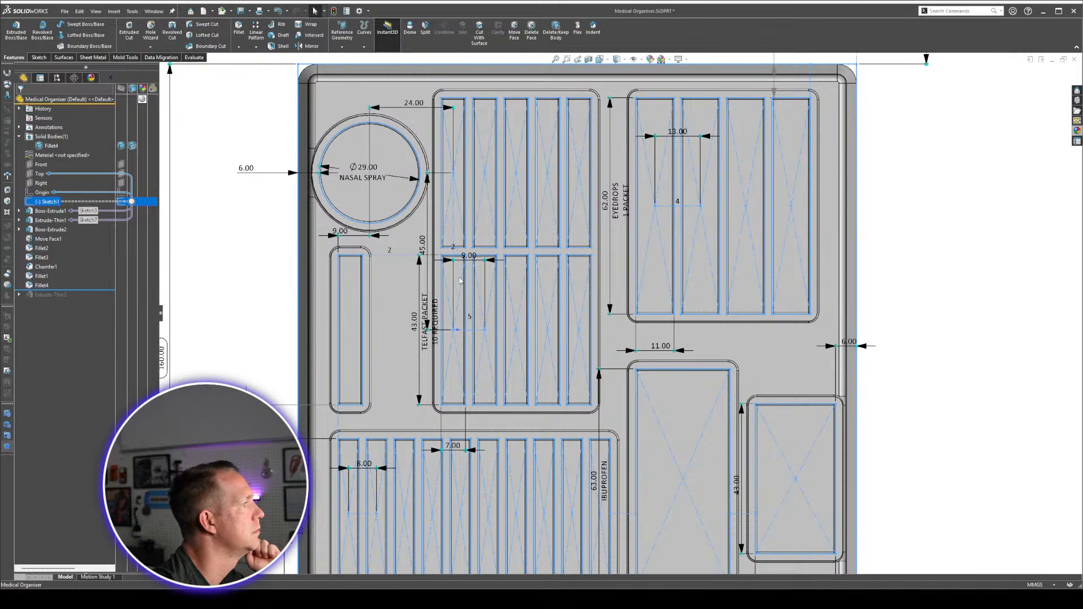
pyautogui.scroll(3, 460, 281)
pyautogui.scroll(-2, 463, 220)
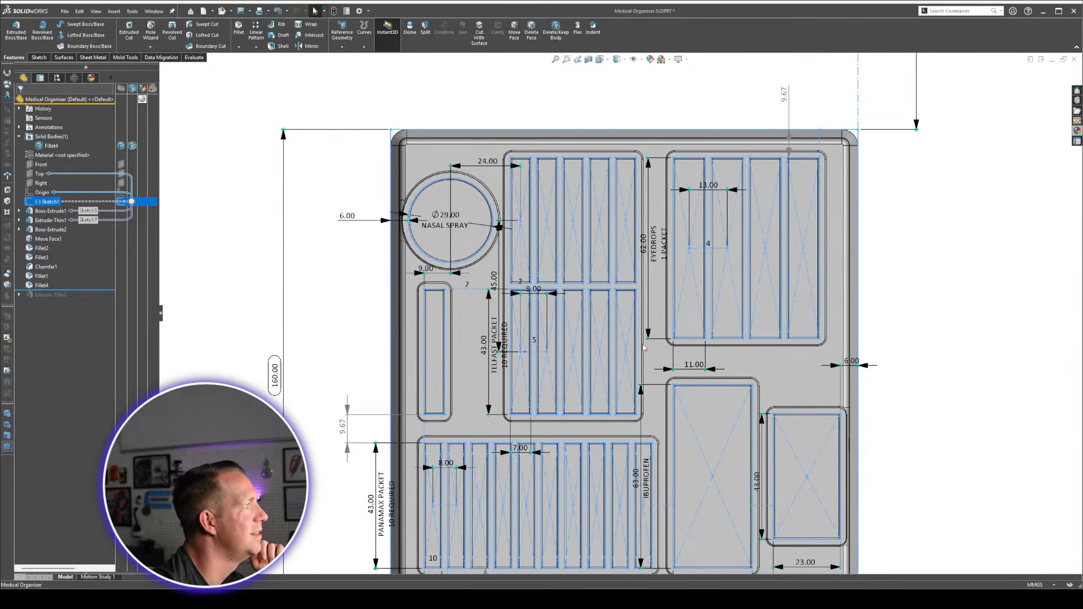
pyautogui.scroll(-1, 644, 347)
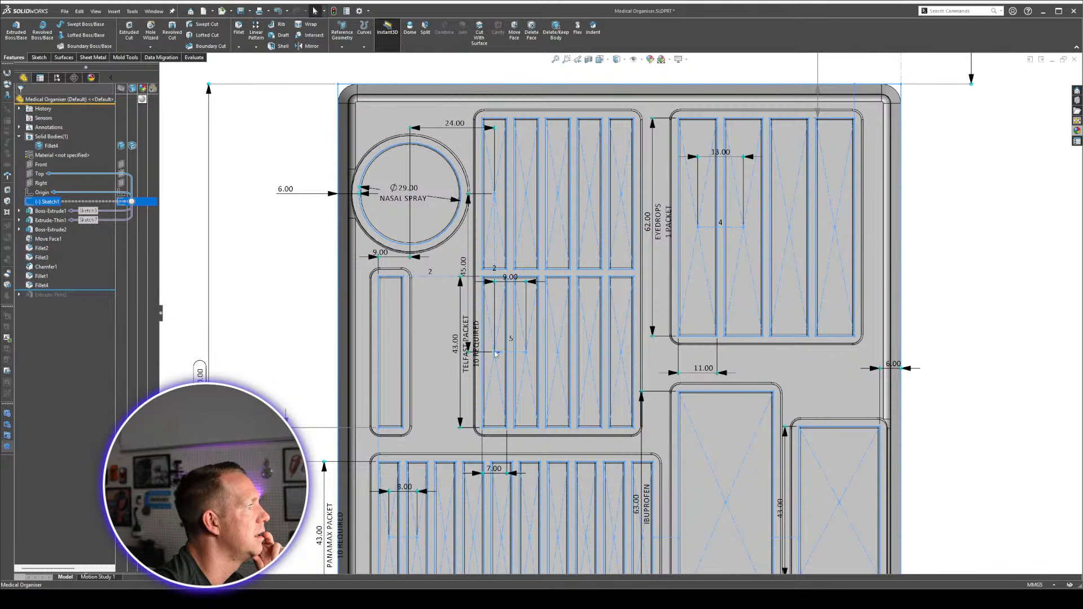
# Open Sketch1 for editing and shift the 43 mm Telfast packet dimension slightly away from its compartment.
pyautogui.click(243, 266)
pyautogui.click(61, 202)
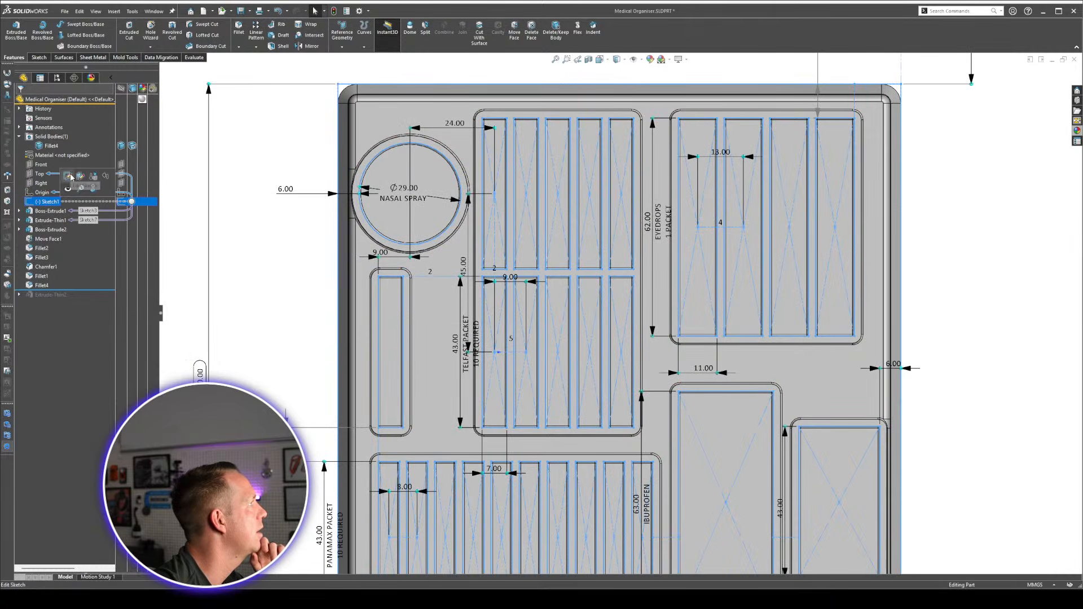
pyautogui.click(67, 176)
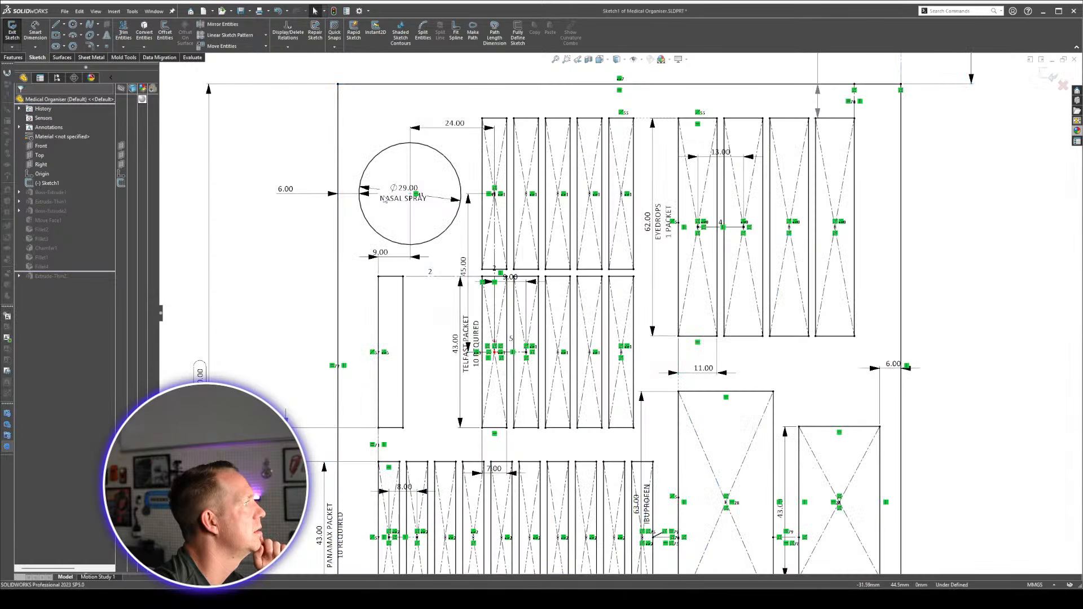
pyautogui.moveTo(466, 347)
pyautogui.mouseDown()
pyautogui.moveTo(446, 357)
pyautogui.moveTo(472, 363)
pyautogui.moveTo(456, 366)
pyautogui.moveTo(468, 346)
pyautogui.mouseUp()
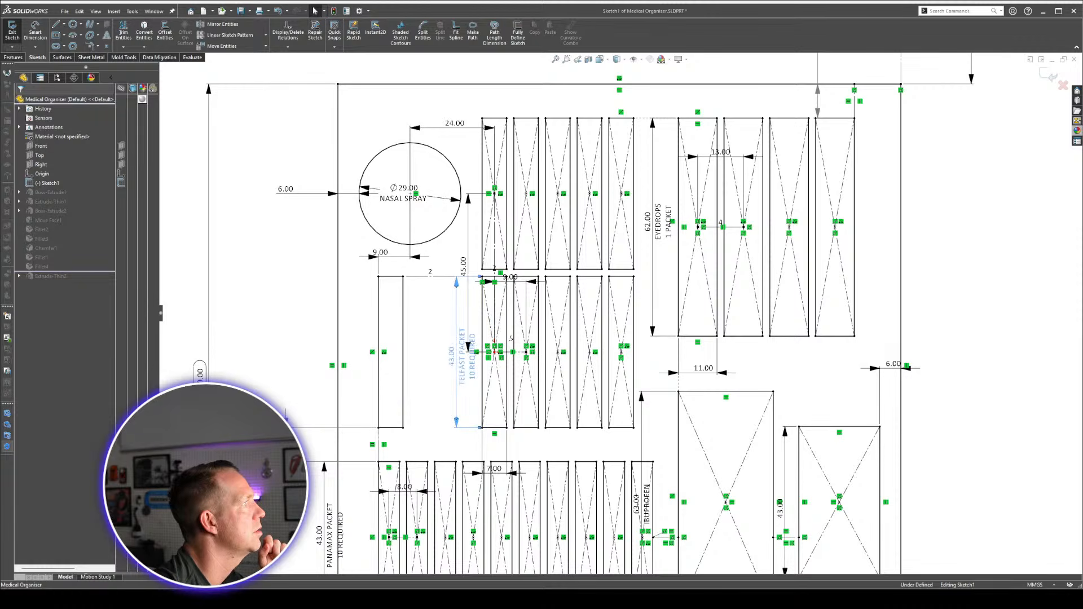
# Set the horizontal distance from the nasal spray circle's centre to the first Telfast column to 23 mm and exit Sketch1.
pyautogui.click(461, 141)
pyautogui.doubleClick(454, 123)
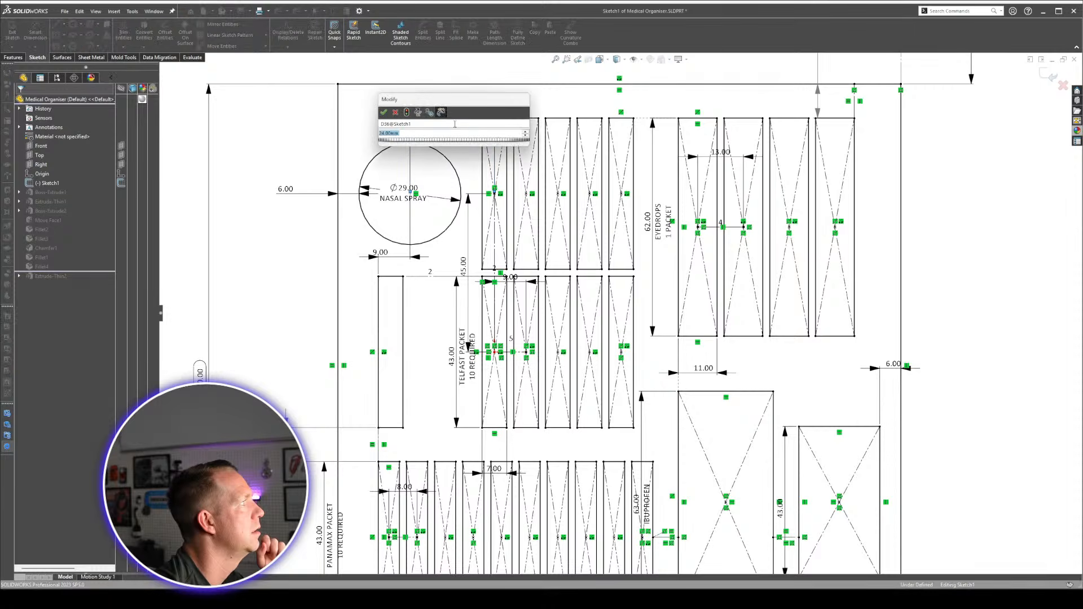
pyautogui.press('Return')
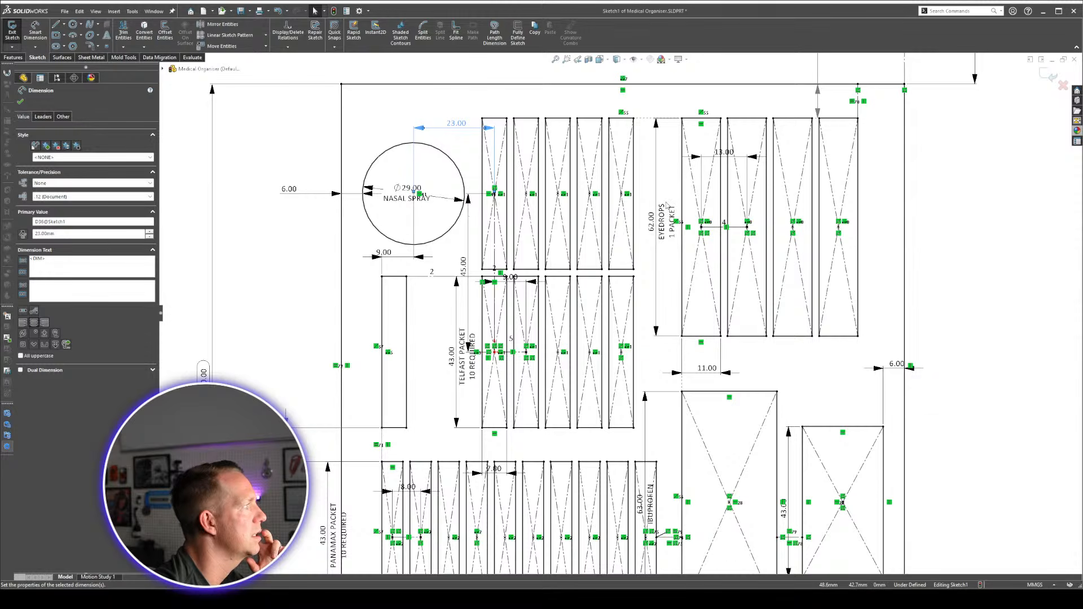
pyautogui.click(1049, 75)
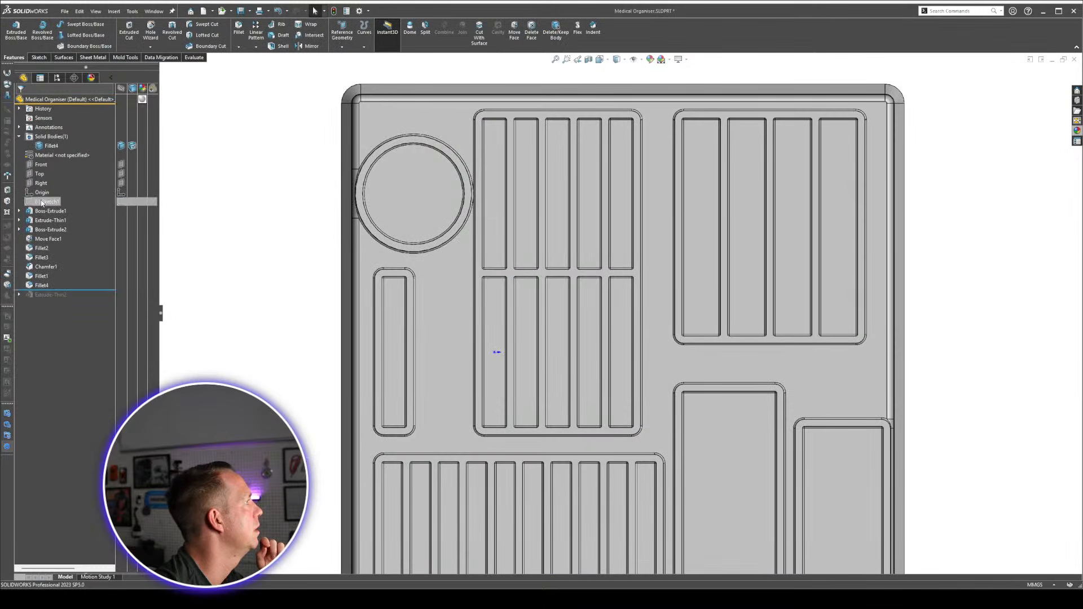
# Display Sketch1's dimensions and set the distance between the base's outer edge and the nasal spray circle to 8 mm.
pyautogui.click(42, 202)
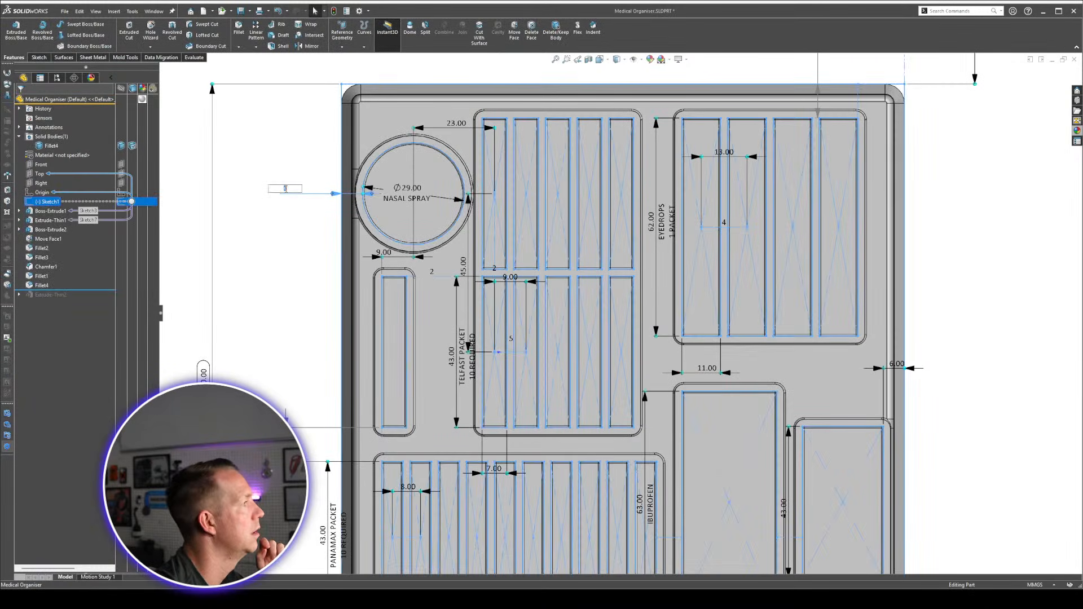
pyautogui.write('8')
pyautogui.press('Return')
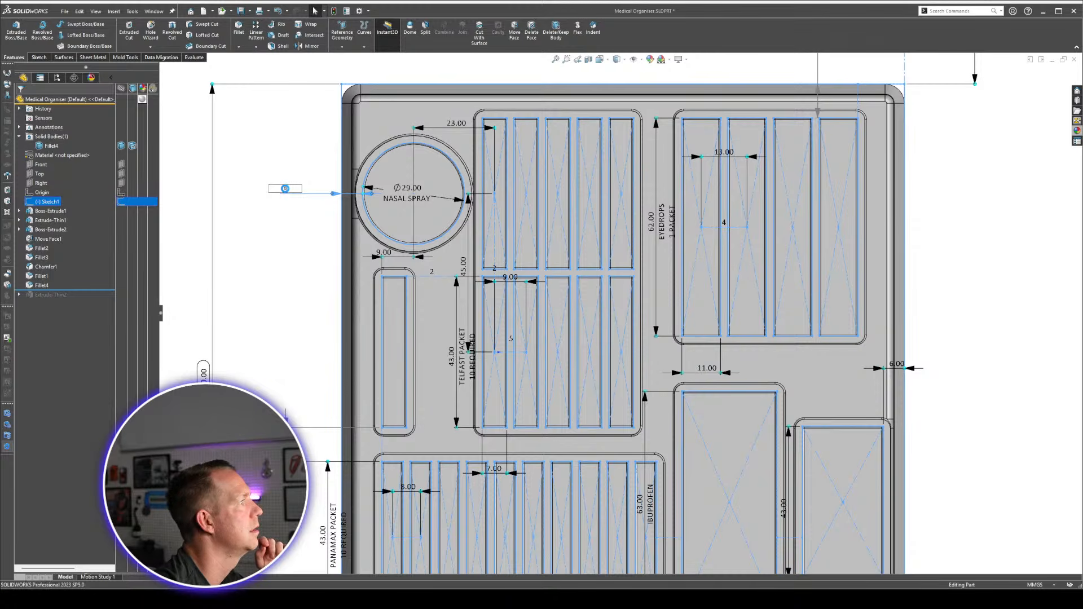
# Try to set the distance from the nasal spray circle's centre to the first Telfast column to 25 mm.
pyautogui.doubleClick(462, 124)
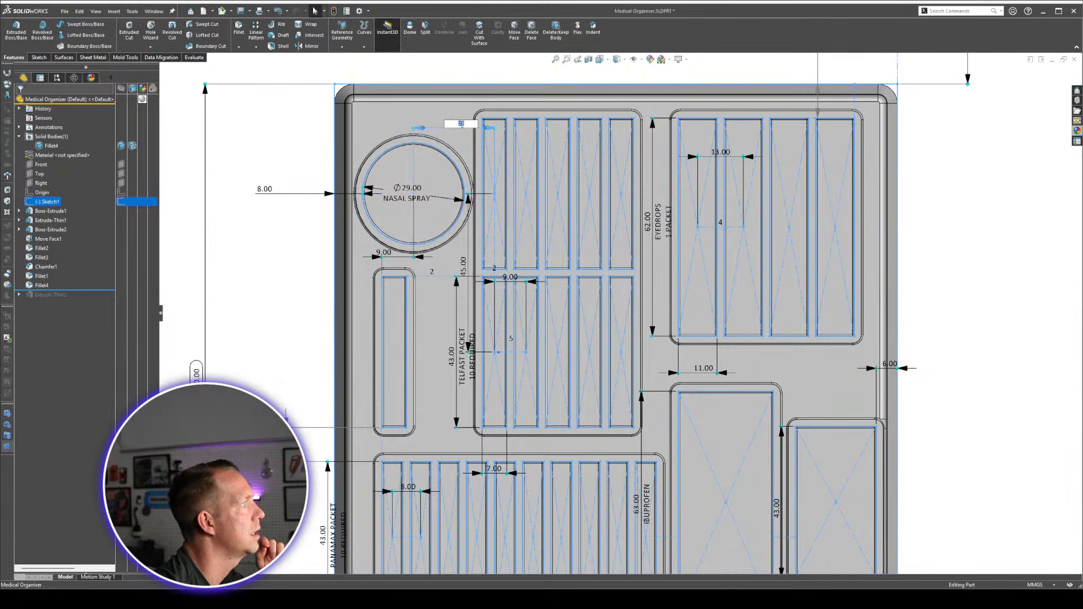
pyautogui.press('Return')
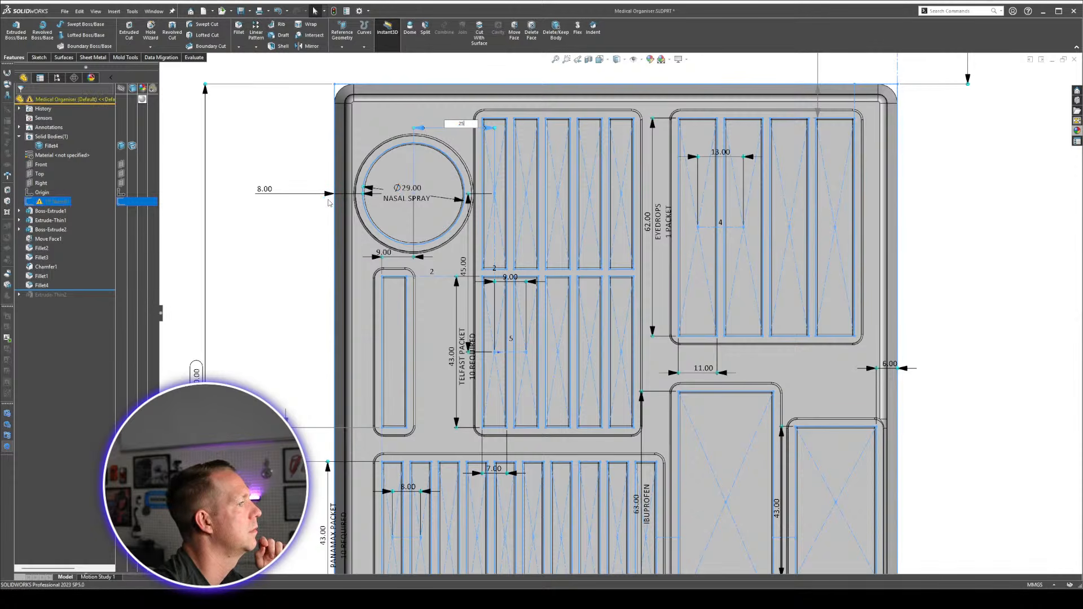
pyautogui.click(265, 190)
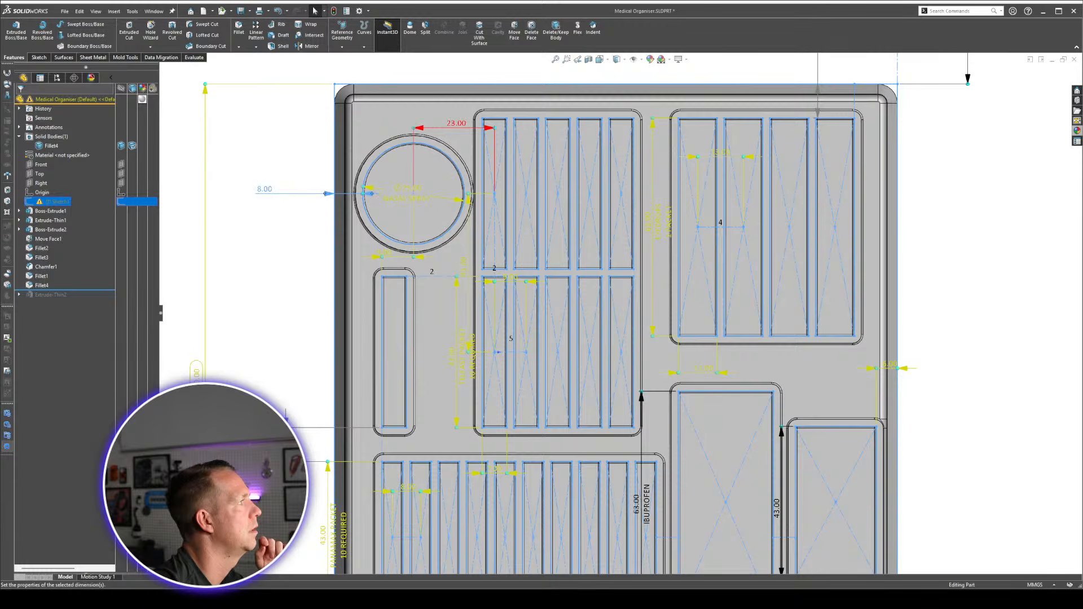
pyautogui.press('Escape')
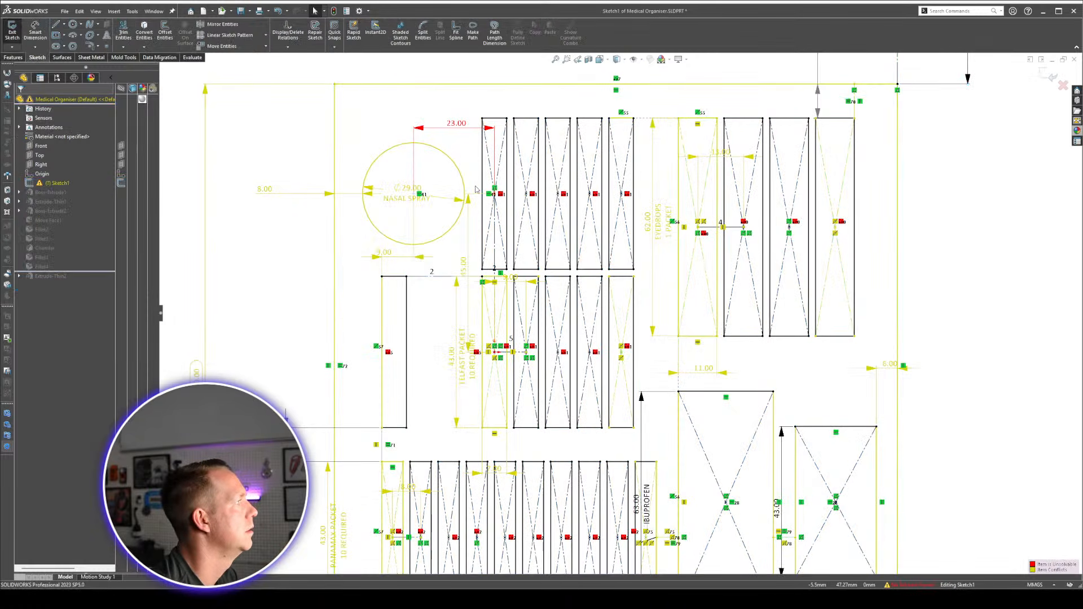
# In Sketch1, make the dimension between the base's outer edge and the nasal spray circle driven.
pyautogui.rightClick(267, 191)
pyautogui.click(295, 345)
pyautogui.click(328, 113)
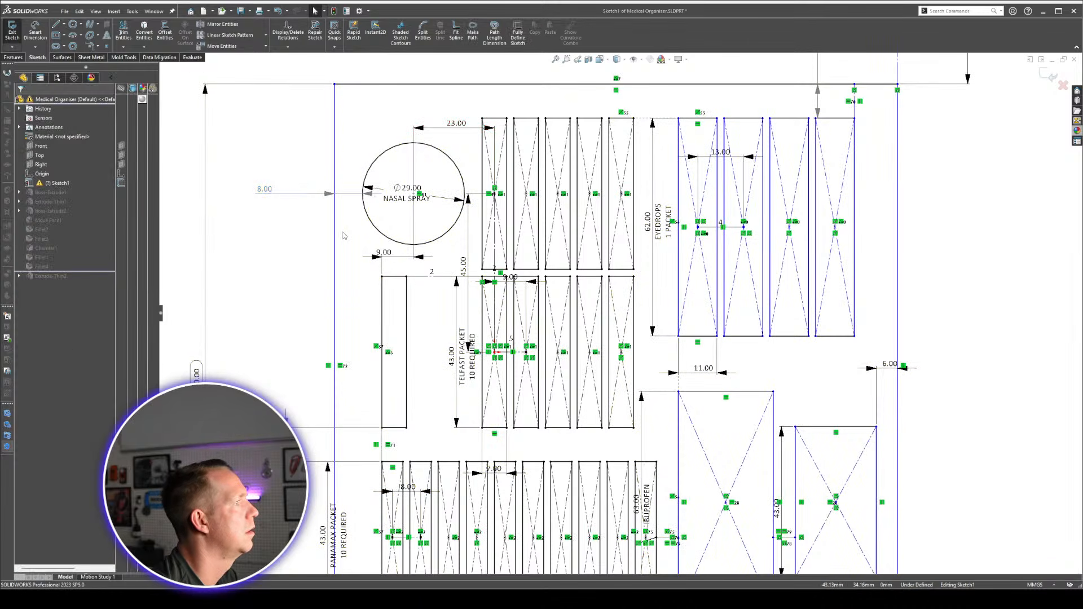
# Set the nasal spray centre's distance to the first Telfast column to 25 mm and move the driven edge dimension lower.
pyautogui.click(456, 124)
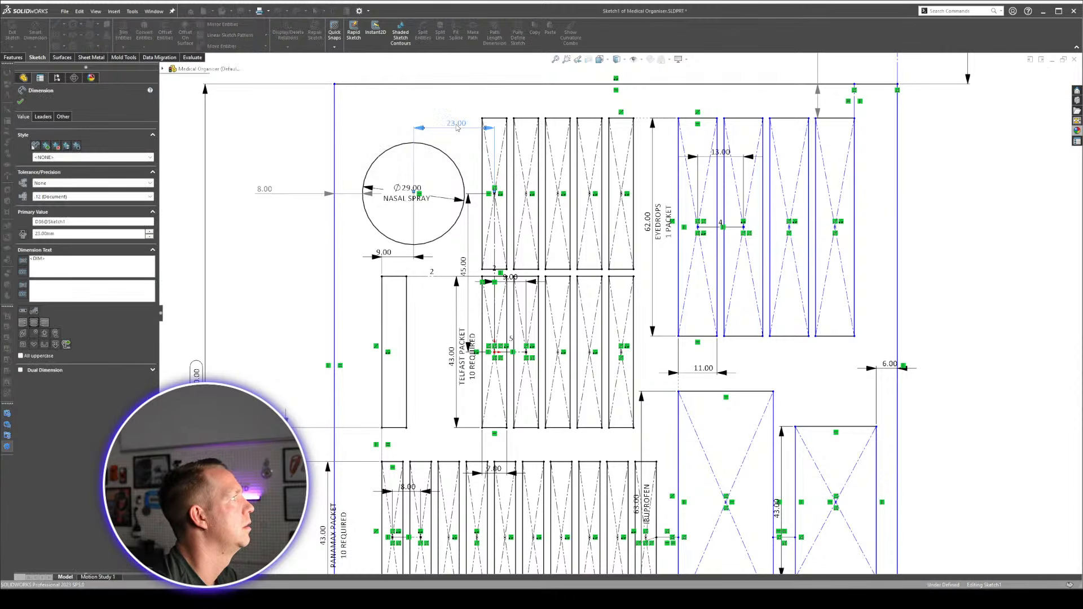
pyautogui.click(316, 242)
pyautogui.moveTo(276, 189); pyautogui.dragTo(278, 219)
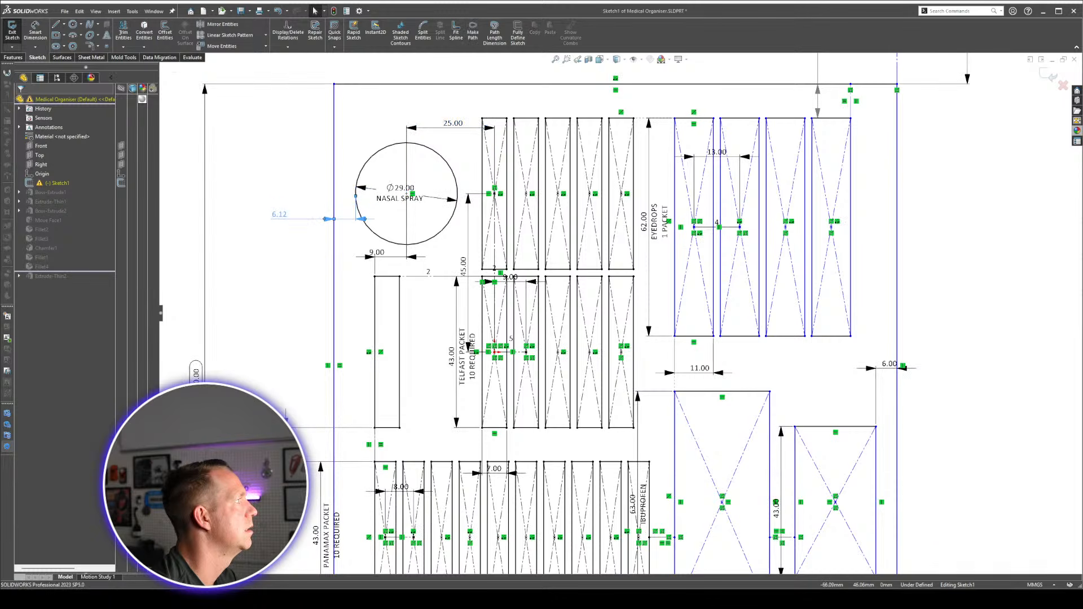
# Make the base-edge-to-nasal-spray dimension driving again, set it to 8 mm, exit Sketch1 and check the holder's clearance.
pyautogui.rightClick(279, 219)
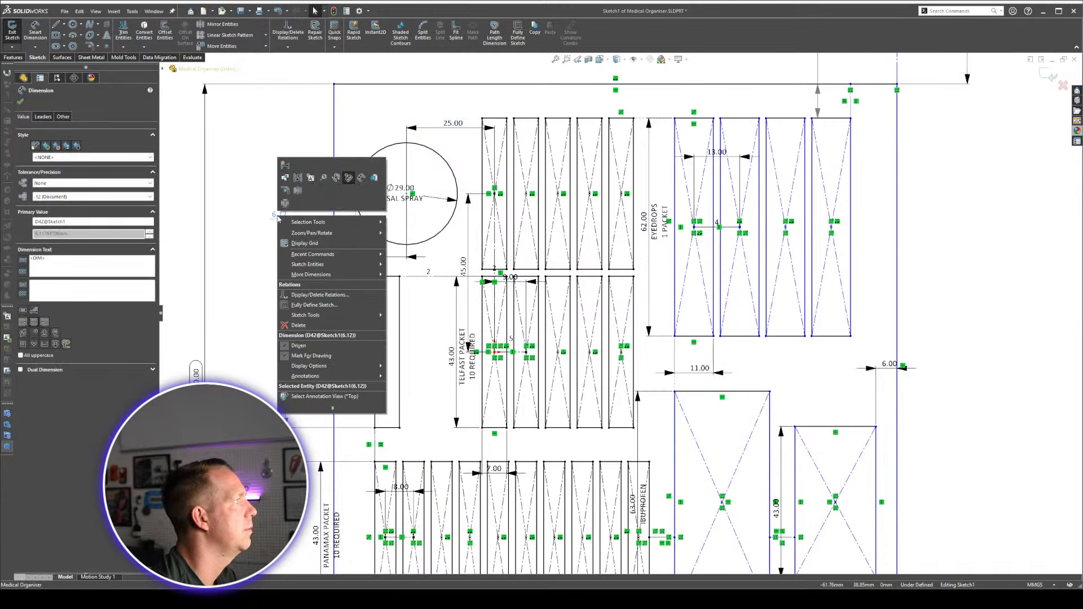
pyautogui.click(300, 350)
pyautogui.click(265, 247)
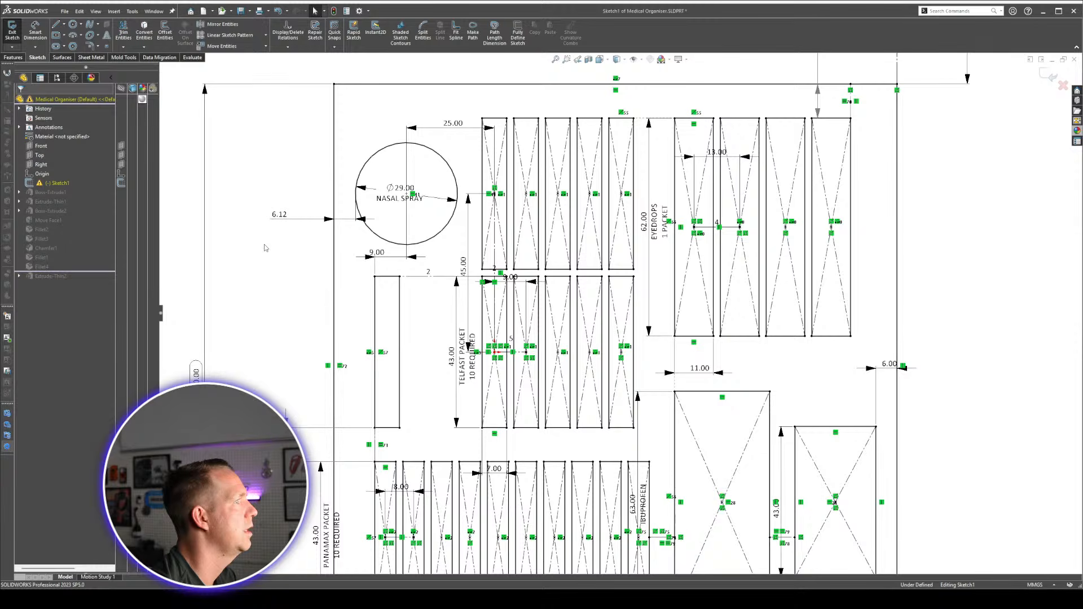
pyautogui.click(285, 215)
pyautogui.doubleClick(285, 215)
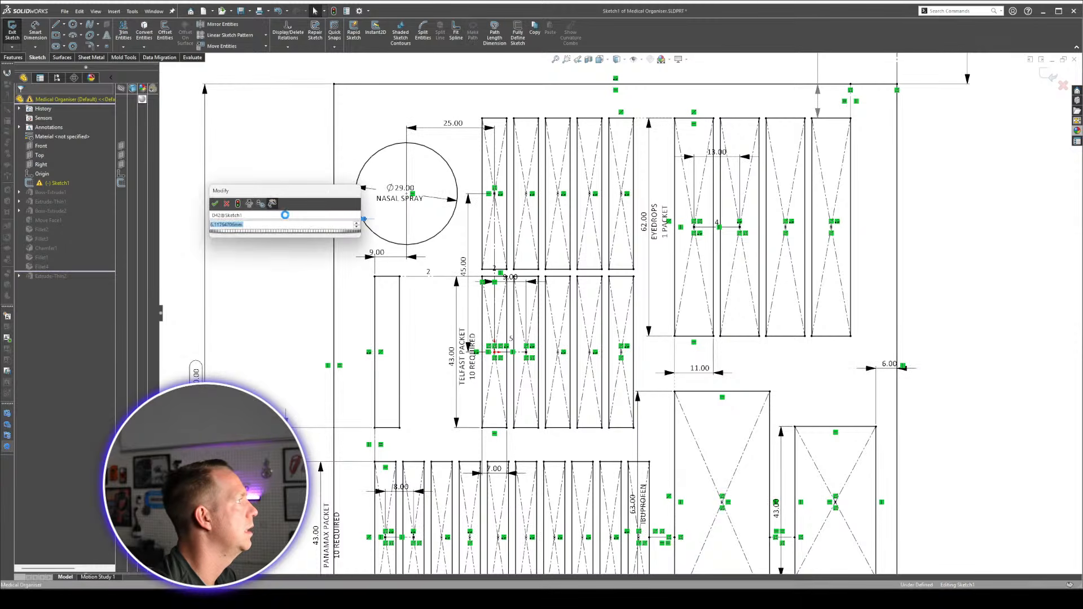
pyautogui.press('Return')
pyautogui.click(285, 215)
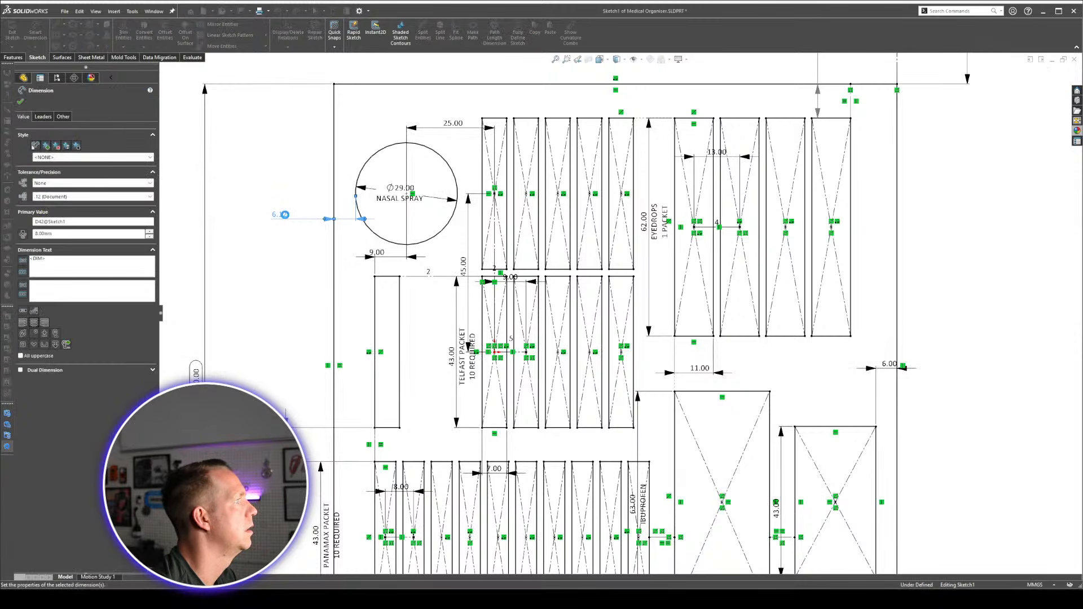
pyautogui.click(288, 239)
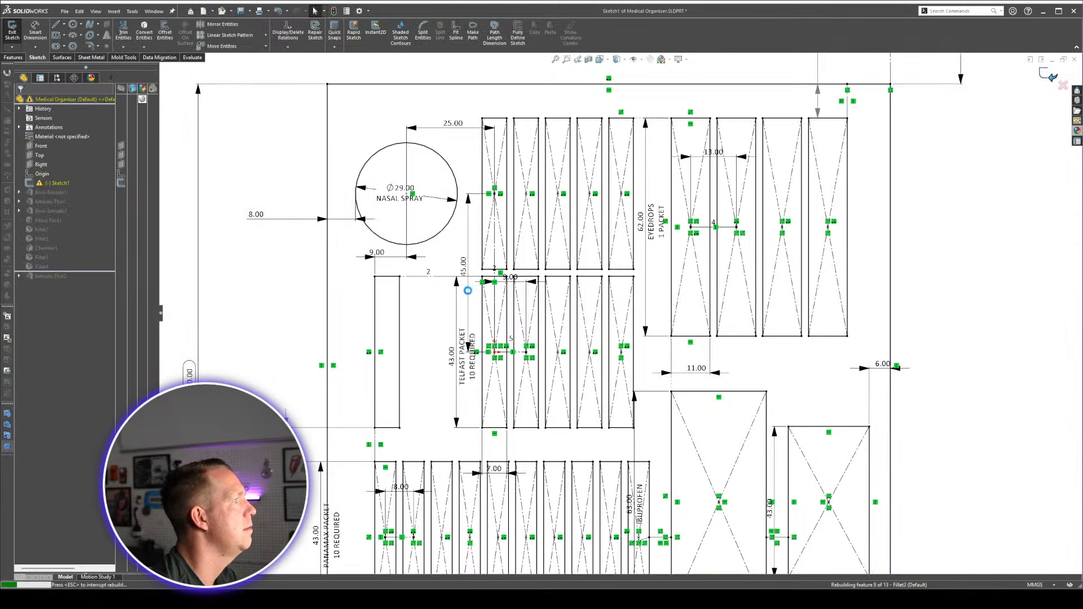
pyautogui.scroll(2, 598, 331)
pyautogui.scroll(-1, 612, 341)
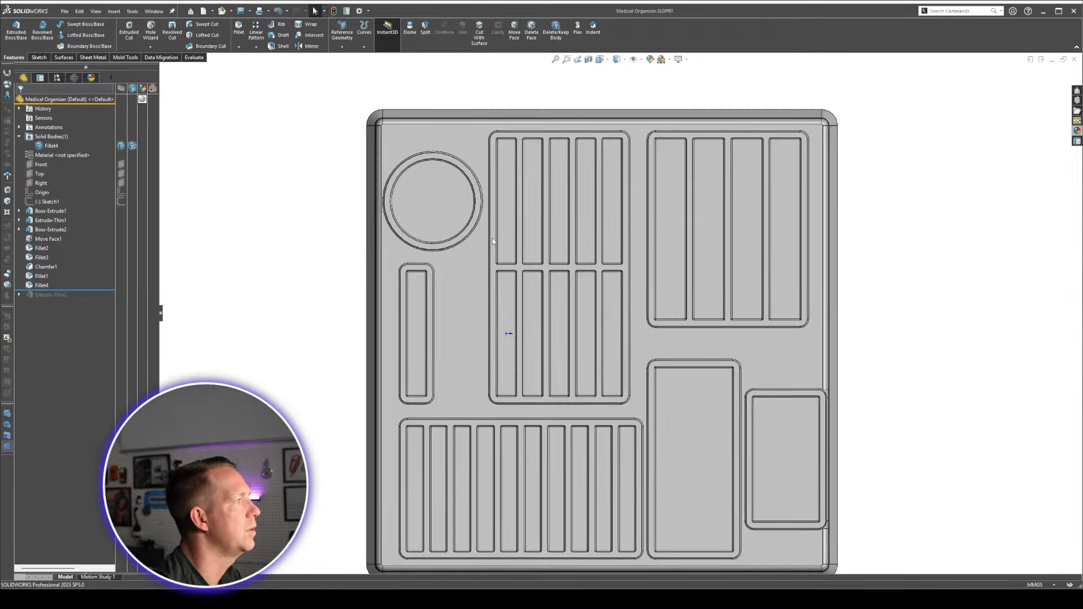
pyautogui.scroll(-2, 480, 196)
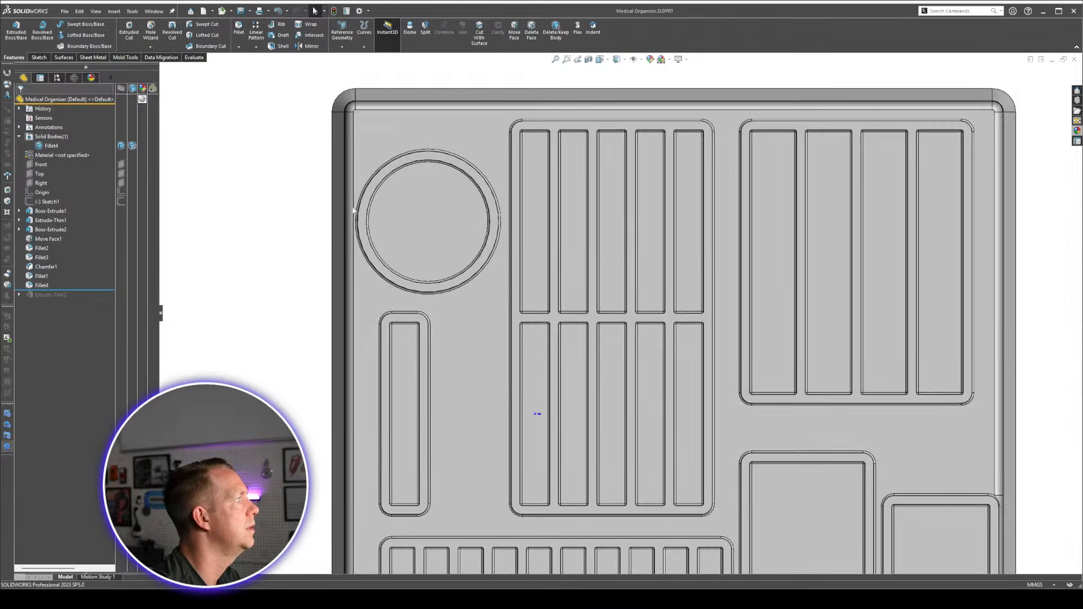
# Examine the gaps between the compartments and their clearance from the base's raised rim in the top view.
pyautogui.scroll(-4, 353, 210)
pyautogui.click(417, 269)
pyautogui.click(309, 358)
pyautogui.scroll(3, 838, 331)
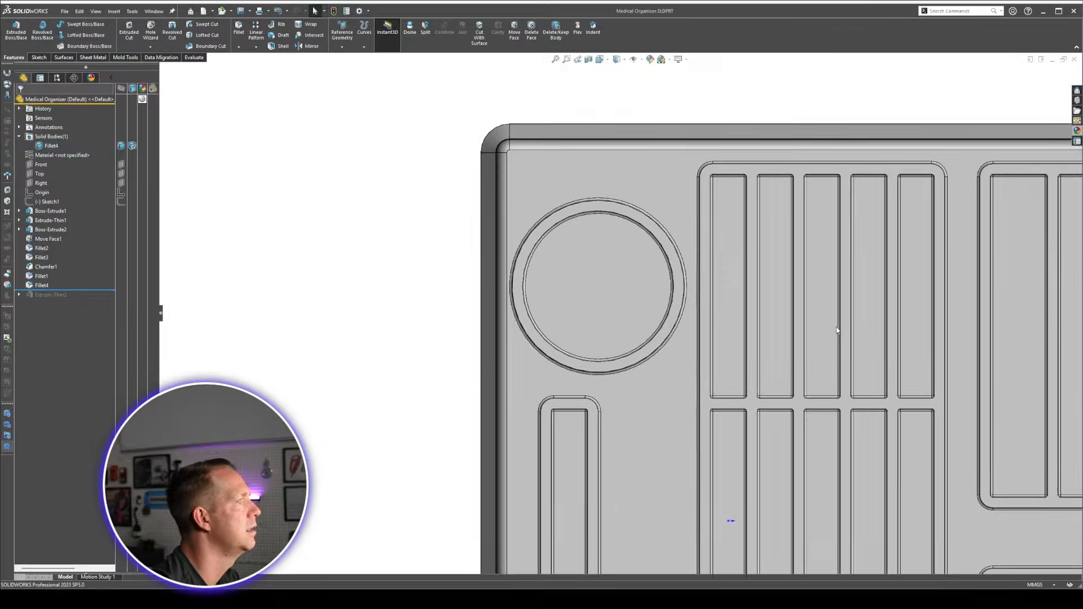
pyautogui.scroll(2, 837, 331)
pyautogui.scroll(-2, 912, 277)
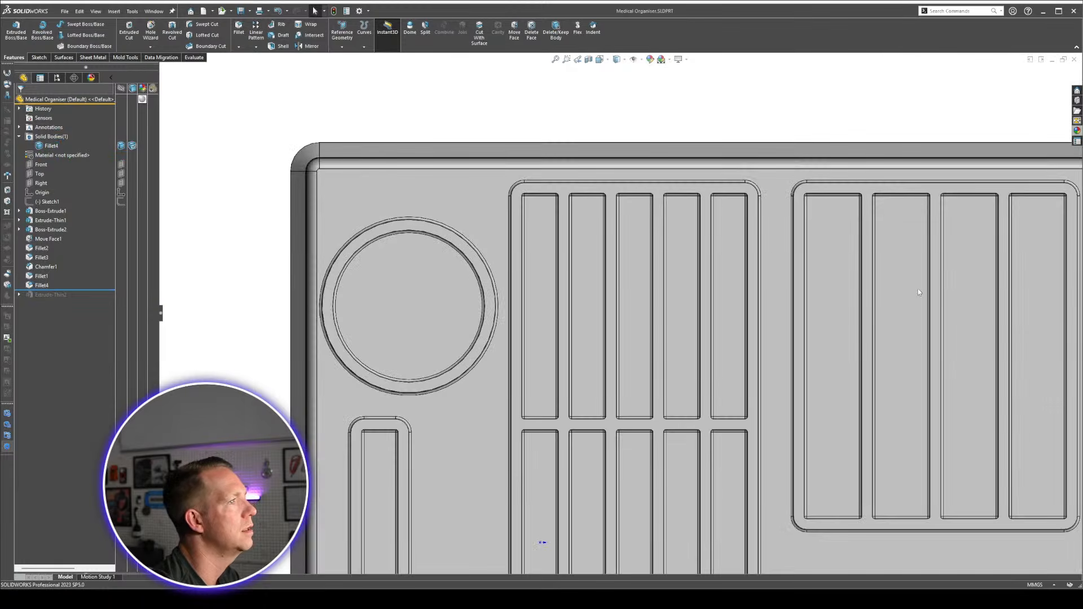
pyautogui.scroll(4, 920, 293)
pyautogui.scroll(-4, 685, 525)
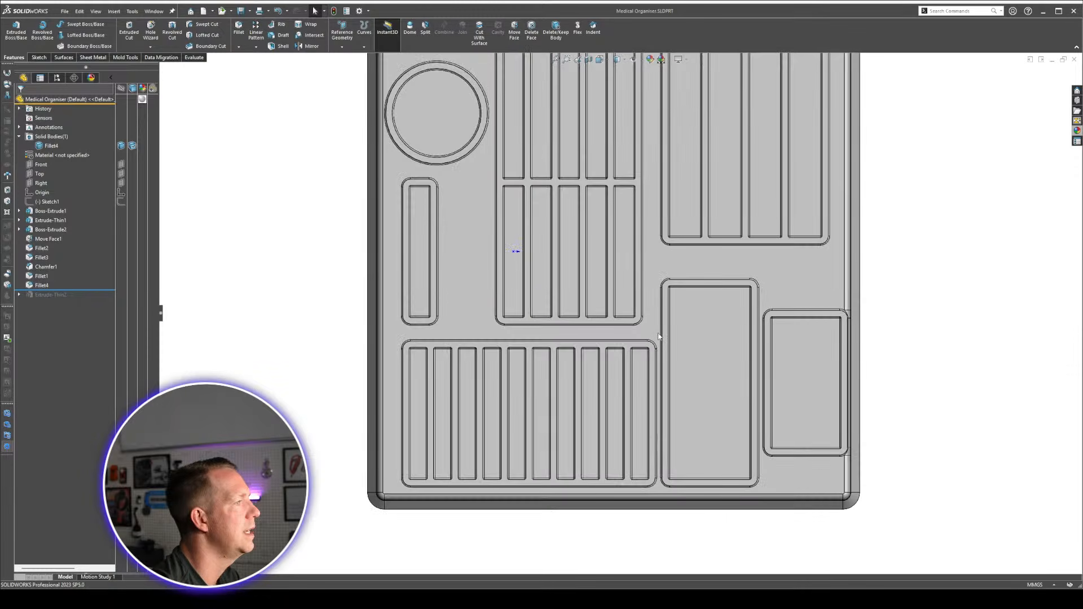
pyautogui.scroll(-5, 754, 278)
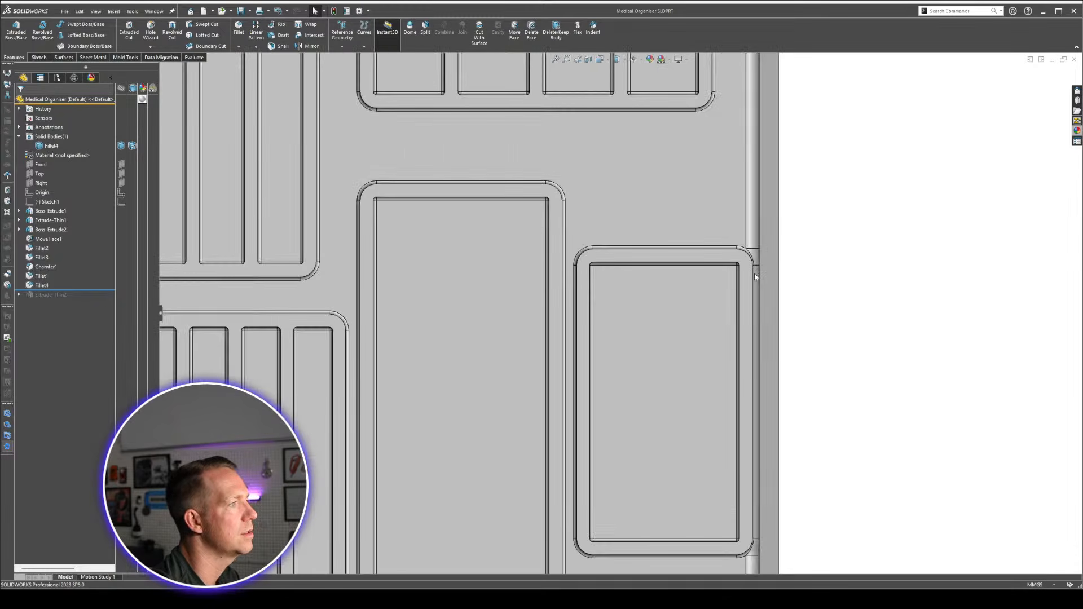
pyautogui.scroll(5, 756, 281)
pyautogui.scroll(-2, 655, 302)
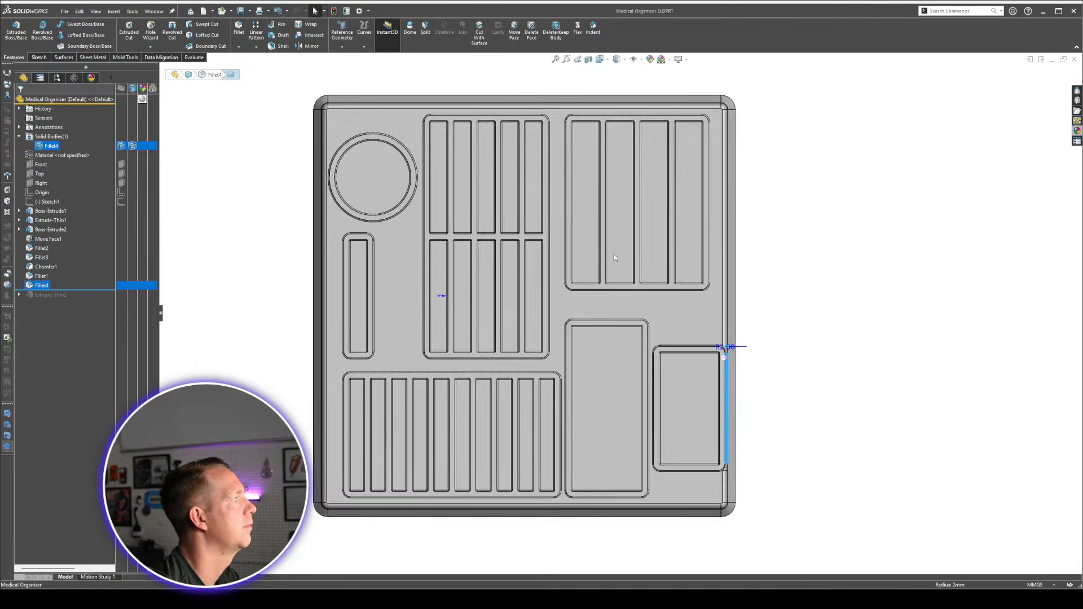
# In Sketch1, set the distance from the nasal spray circle's centre to the narrow slot's outer edge to 10 mm.
pyautogui.click(50, 202)
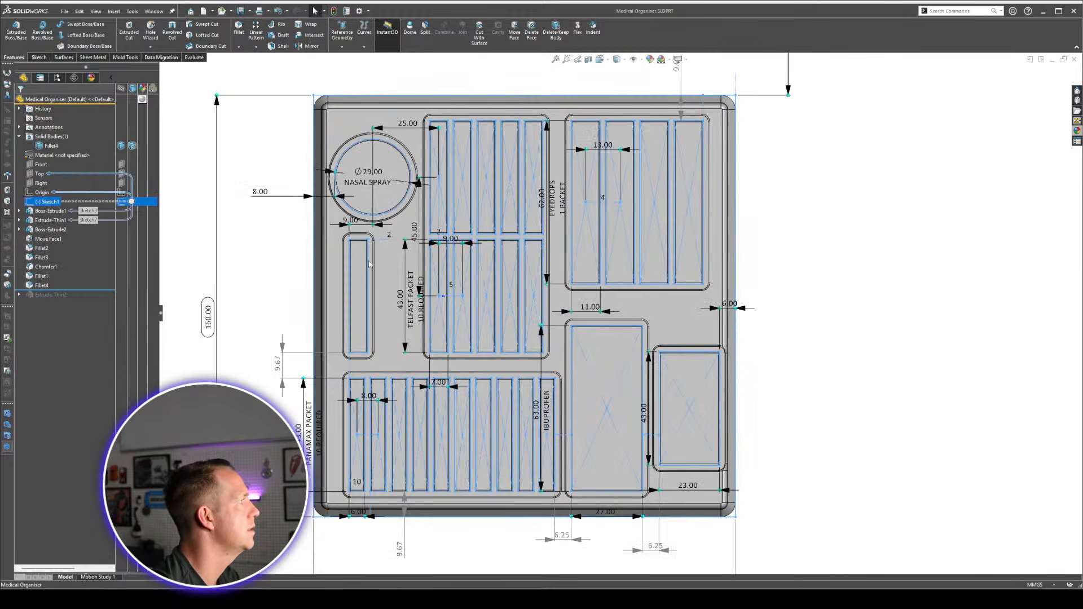
pyautogui.doubleClick(355, 221)
pyautogui.write('1')
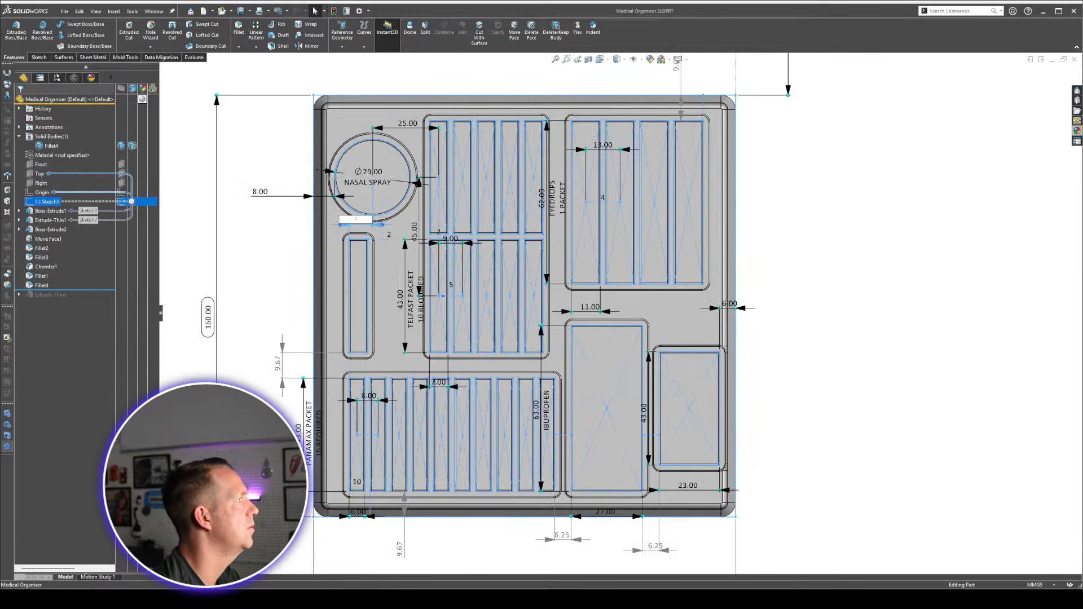
pyautogui.write('0')
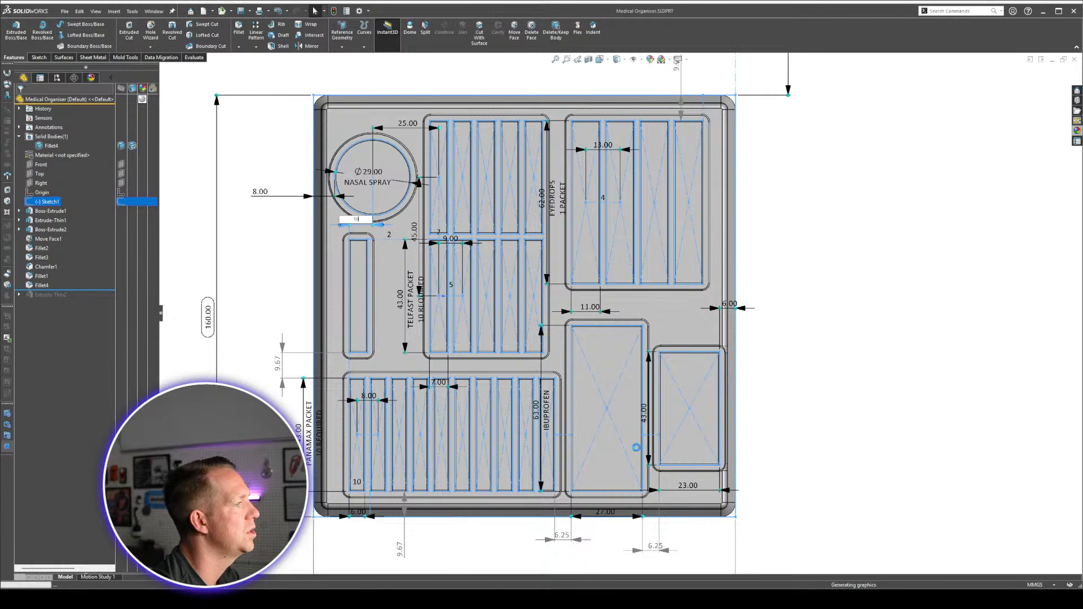
pyautogui.press('Return')
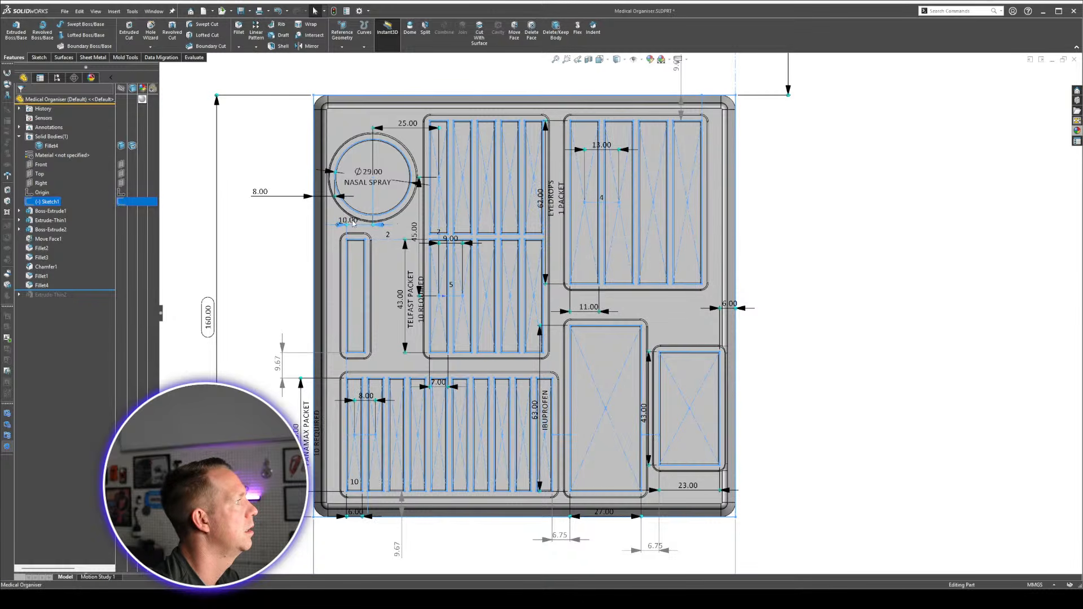
# Set the distance from the nasal spray circle's centre to the narrow slot's outer edge to 12 mm.
pyautogui.doubleClick(351, 221)
pyautogui.write('12')
pyautogui.press('Return')
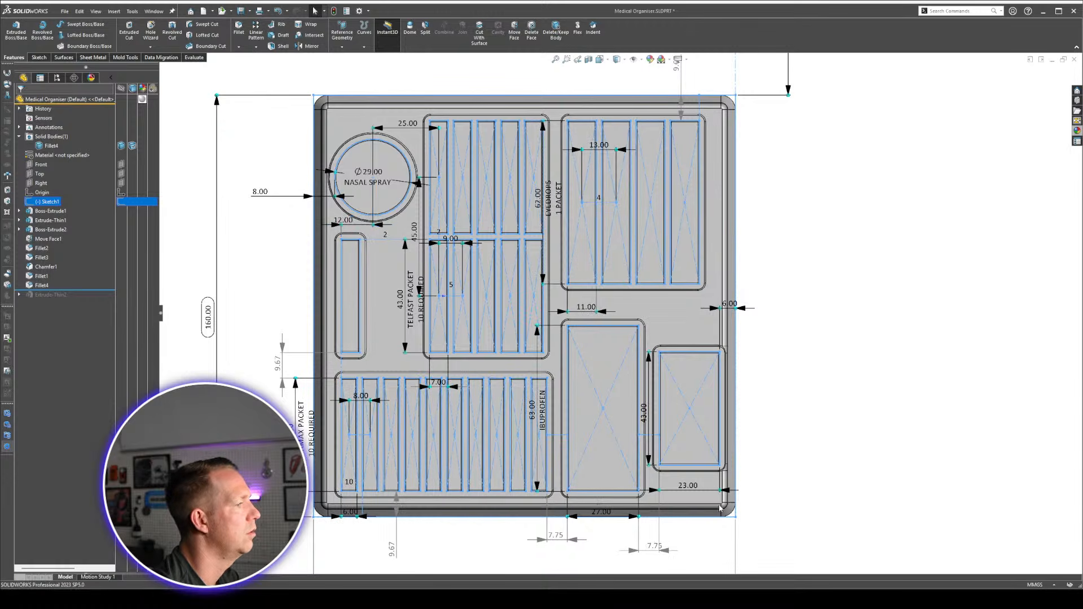
# Set the distance between the small 23 × 43 mm compartment's outer edge and the base edge to 8 mm.
pyautogui.scroll(-2, 724, 504)
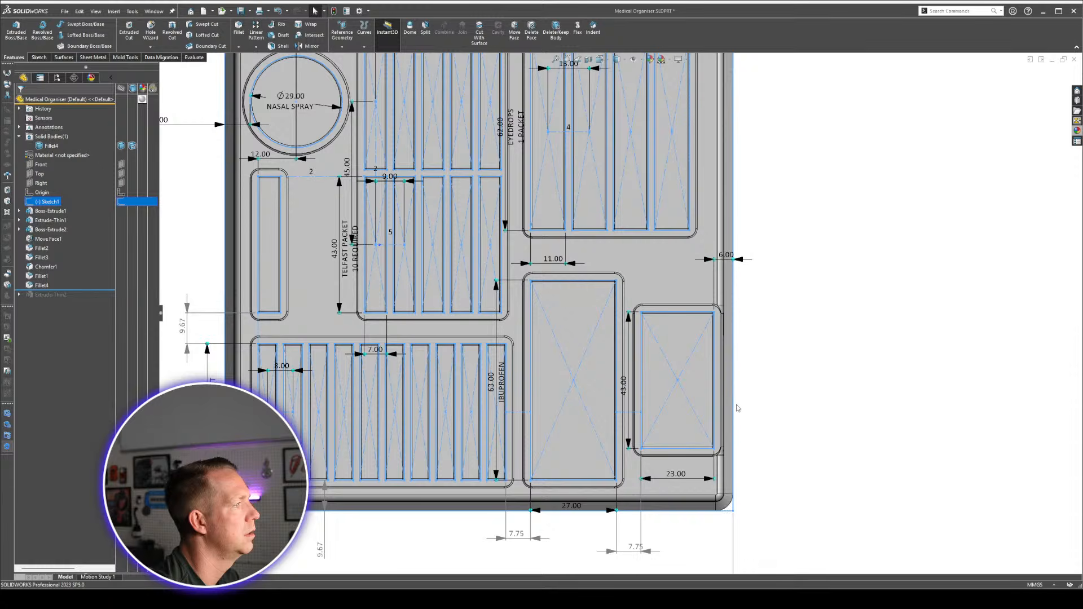
pyautogui.scroll(3, 620, 309)
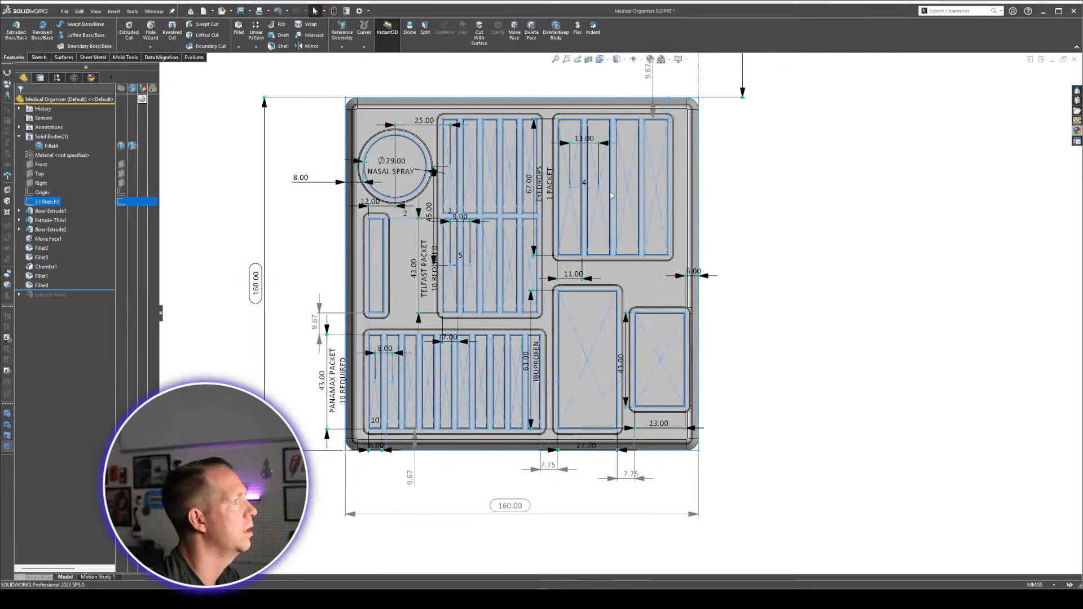
pyautogui.scroll(-2, 577, 189)
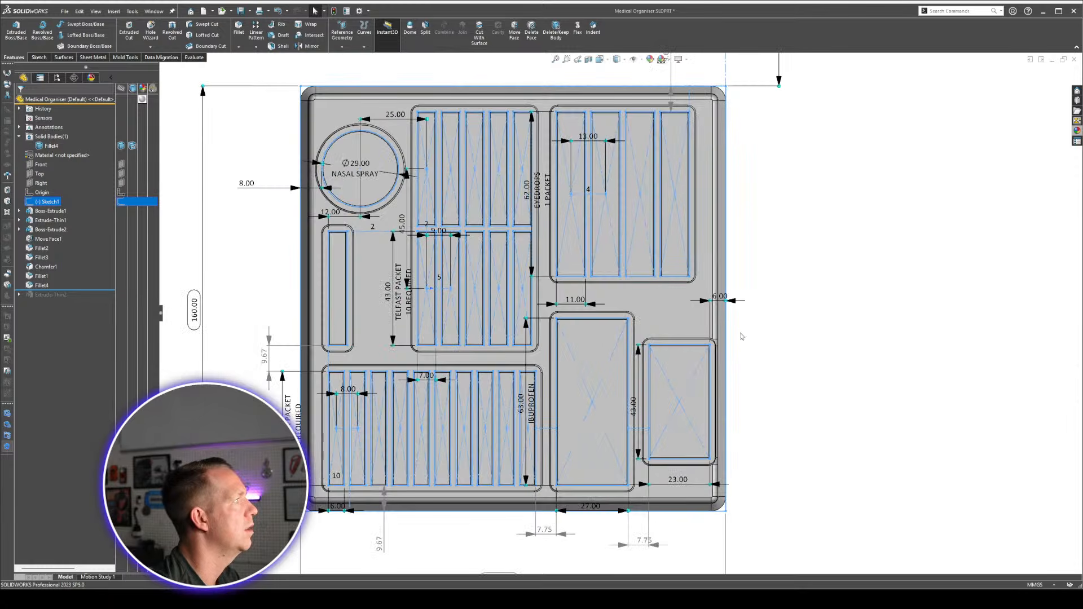
pyautogui.doubleClick(720, 296)
pyautogui.write('8')
pyautogui.press('Return')
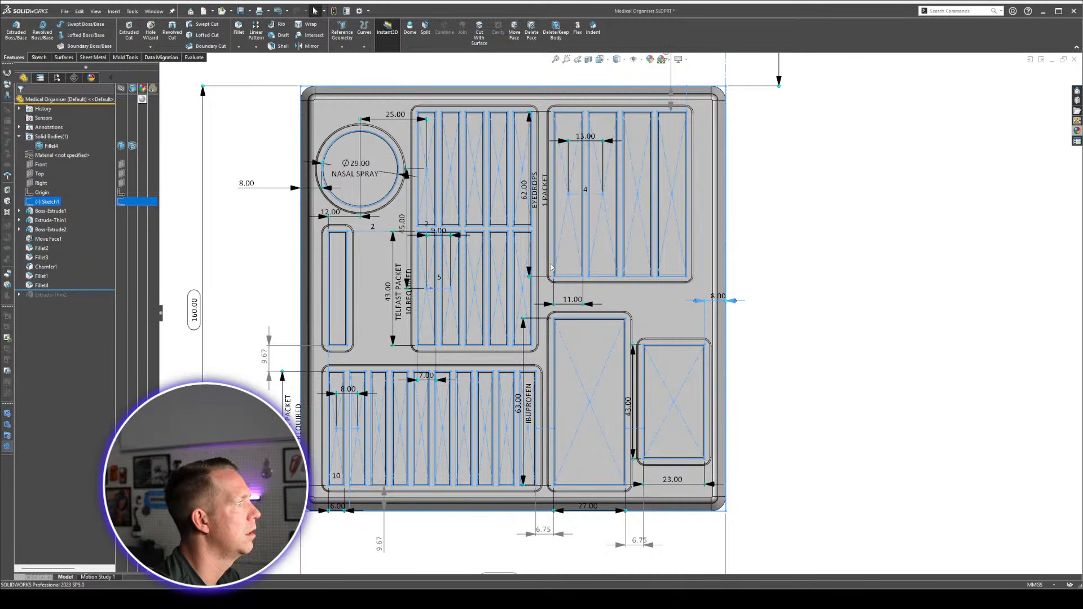
# In Sketch1, make the eyedrops block's outer line collinear with the small compartment's outer line, and exit the sketch.
pyautogui.rightClick(45, 202)
pyautogui.click(52, 174)
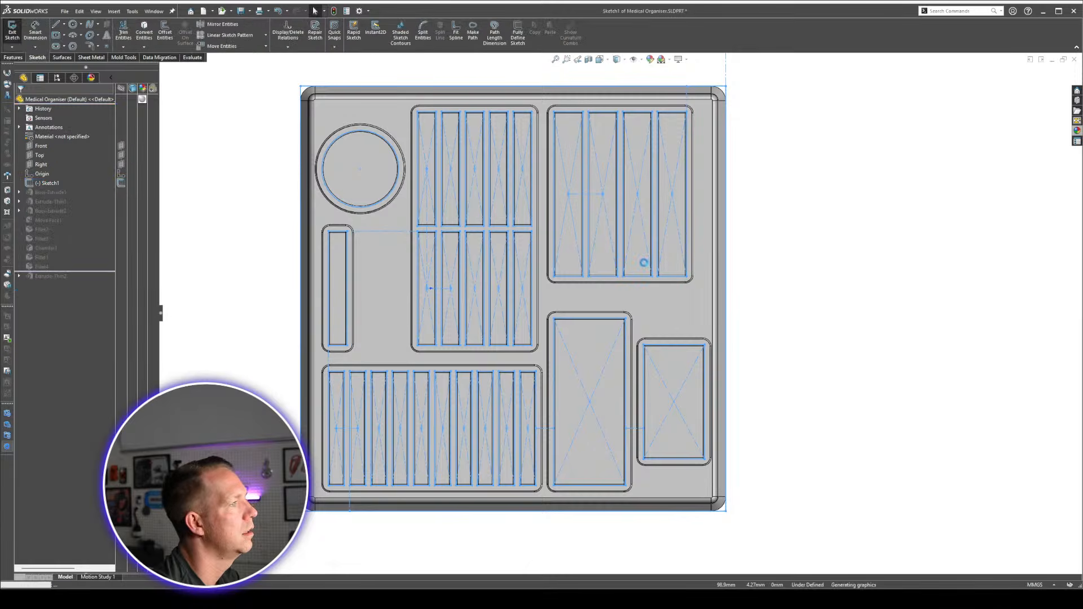
pyautogui.moveTo(575, 300); pyautogui.dragTo(575, 293)
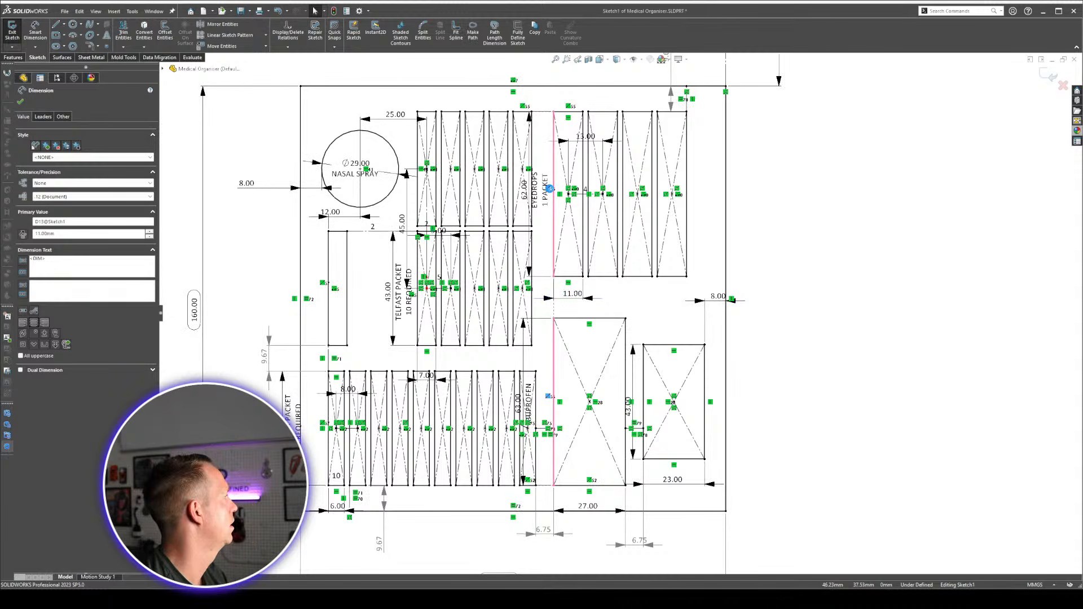
pyautogui.click(552, 188)
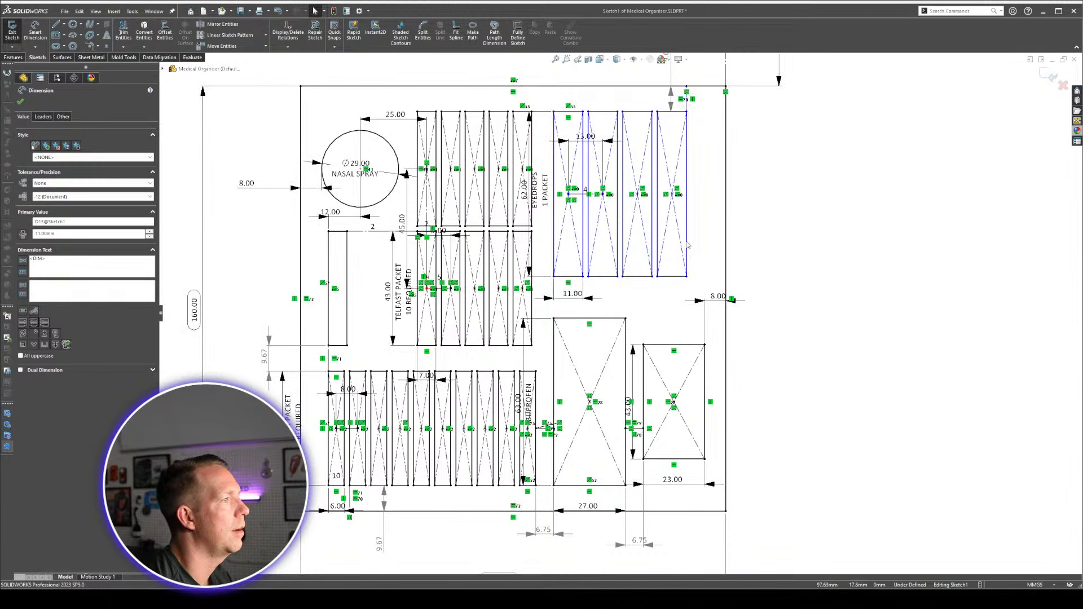
pyautogui.keyDown('ctrl'); pyautogui.click(706, 370); pyautogui.keyUp('ctrl')
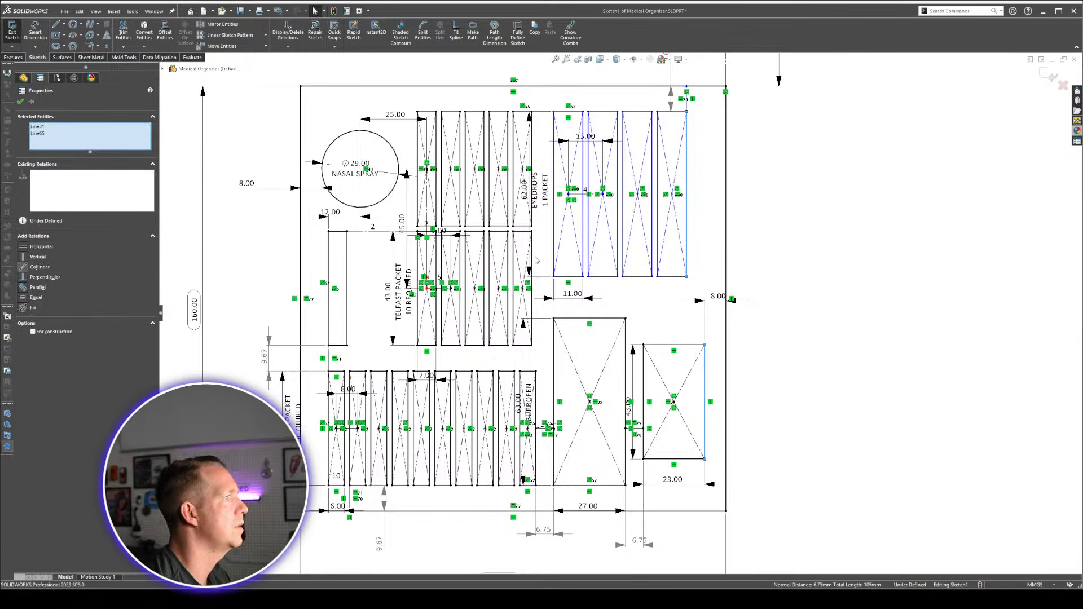
pyautogui.click(749, 241)
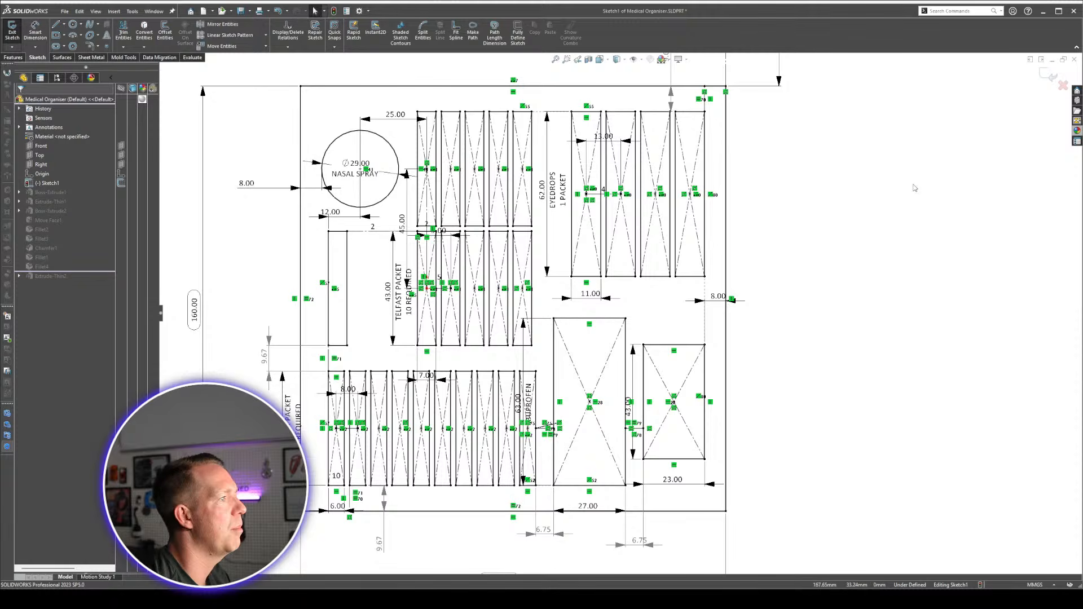
pyautogui.click(1049, 78)
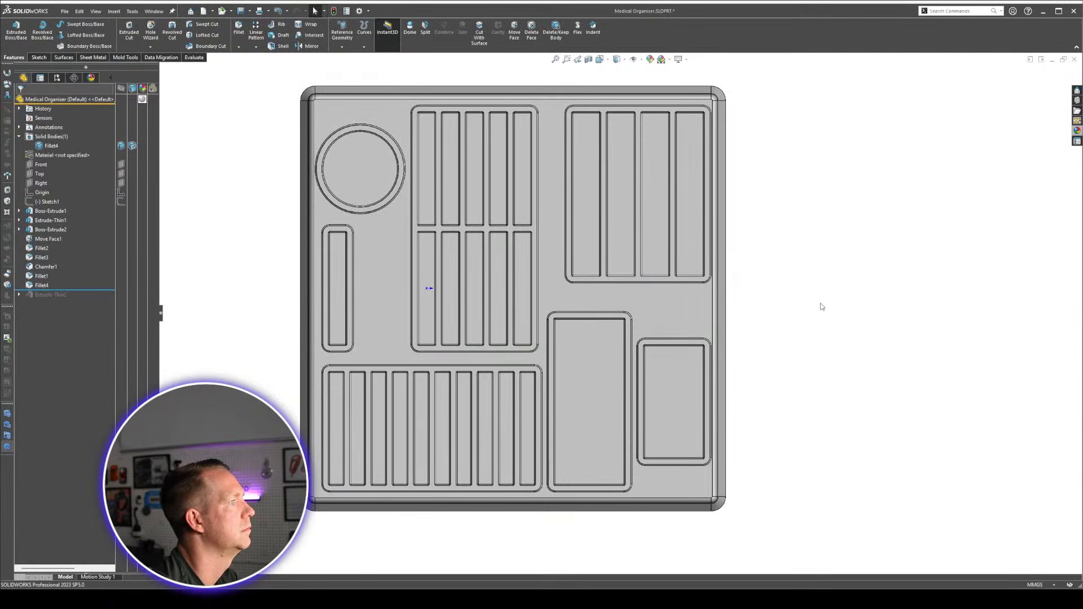
# Review the sketch dimensions and examine the compartments' spacing and rim clearance from several angles.
pyautogui.click(50, 201)
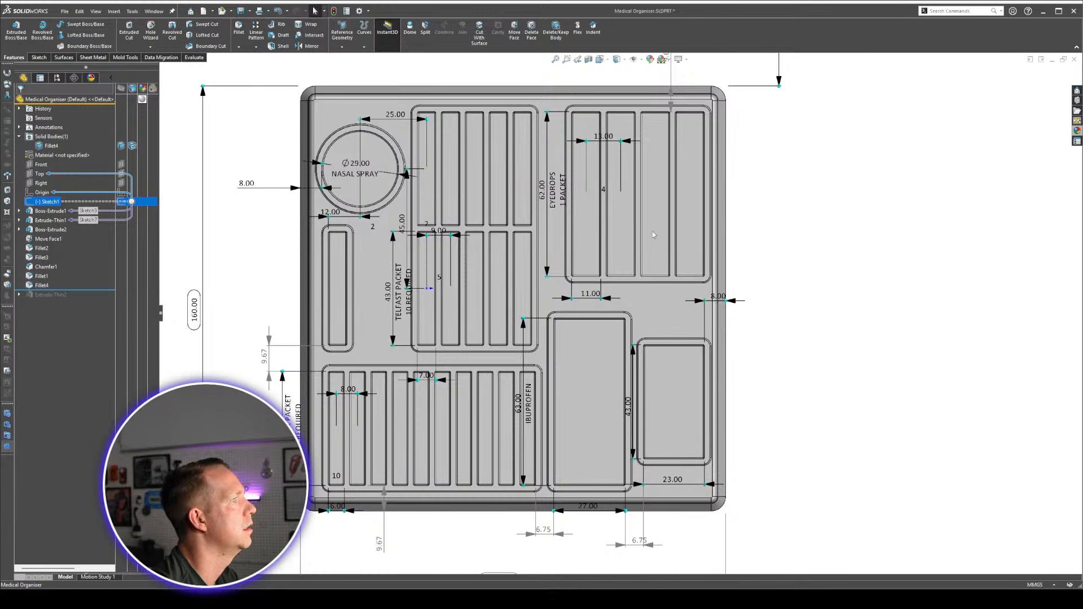
pyautogui.click(752, 235)
pyautogui.scroll(1, 752, 209)
pyautogui.moveTo(752, 209); pyautogui.dragTo(735, 117, button='middle')
pyautogui.scroll(-5, 729, 290)
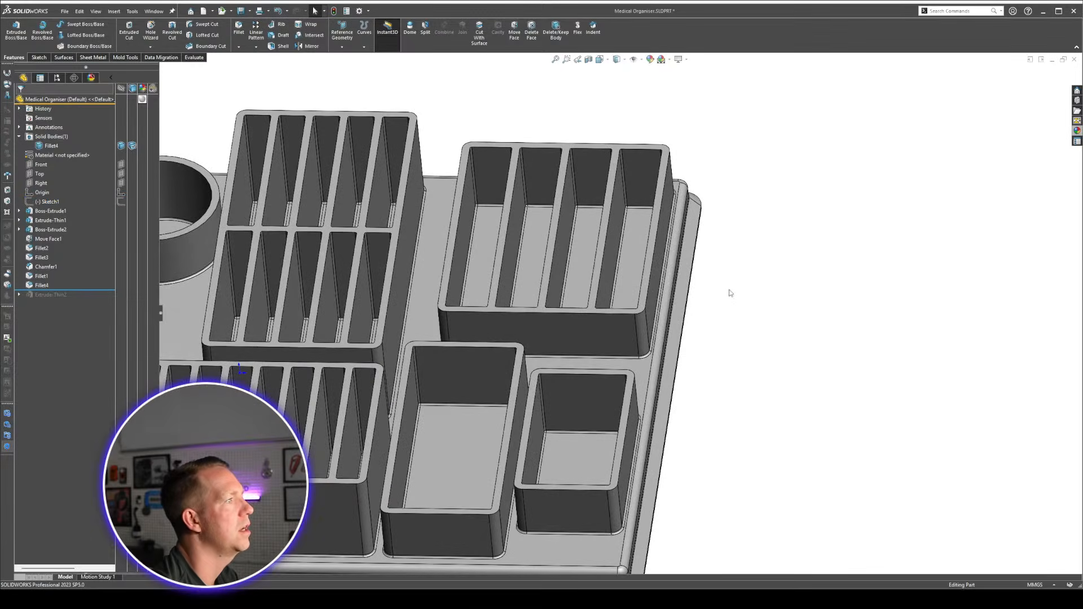
pyautogui.scroll(4, 640, 408)
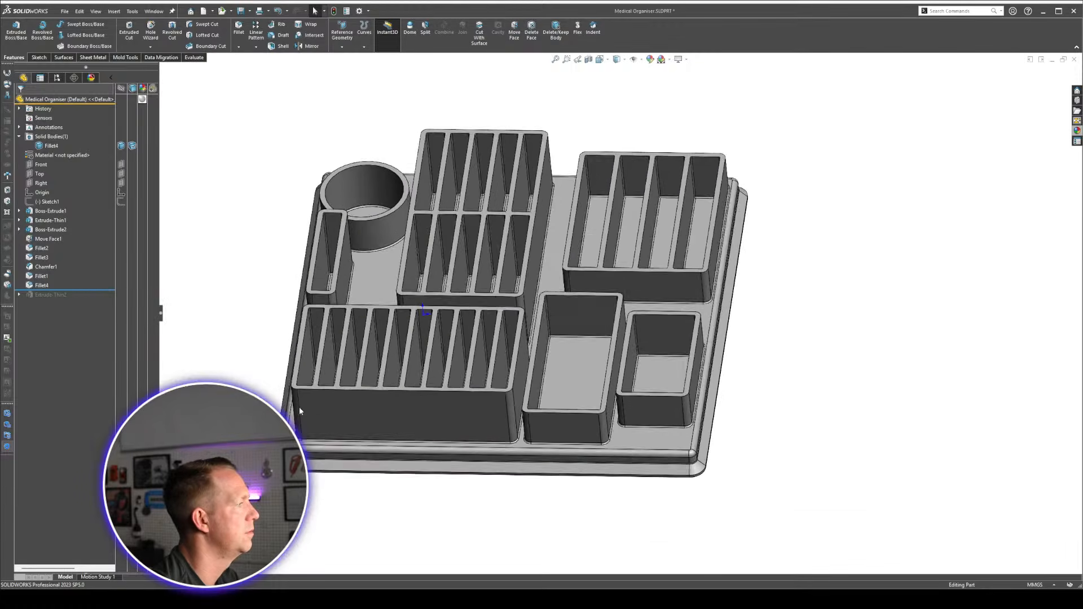
pyautogui.scroll(-4, 299, 407)
pyautogui.moveTo(299, 407); pyautogui.dragTo(358, 267, button='middle')
pyautogui.scroll(2, 357, 267)
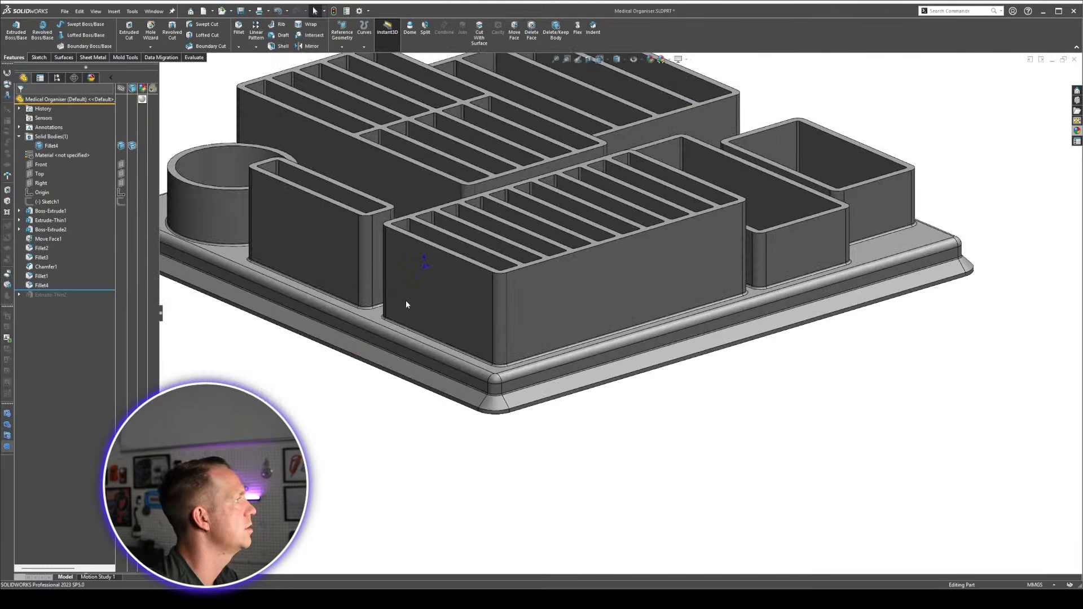
pyautogui.moveTo(406, 305); pyautogui.dragTo(482, 257, button='middle')
pyautogui.scroll(1, 483, 276)
pyautogui.scroll(3, 481, 257)
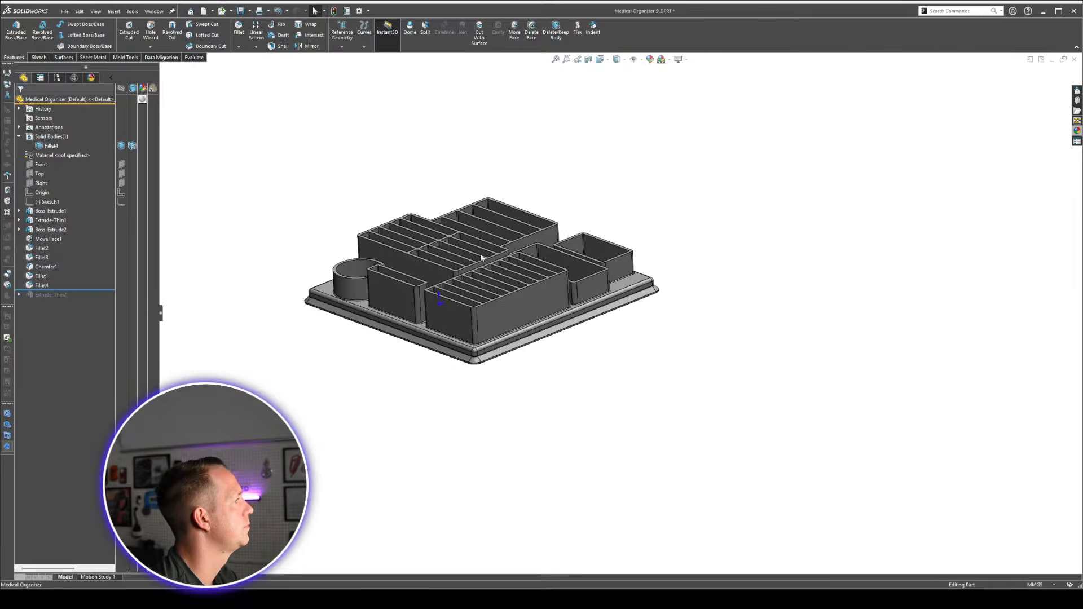
pyautogui.scroll(-3, 462, 230)
pyautogui.moveTo(300, 216); pyautogui.dragTo(280, 210, button='middle')
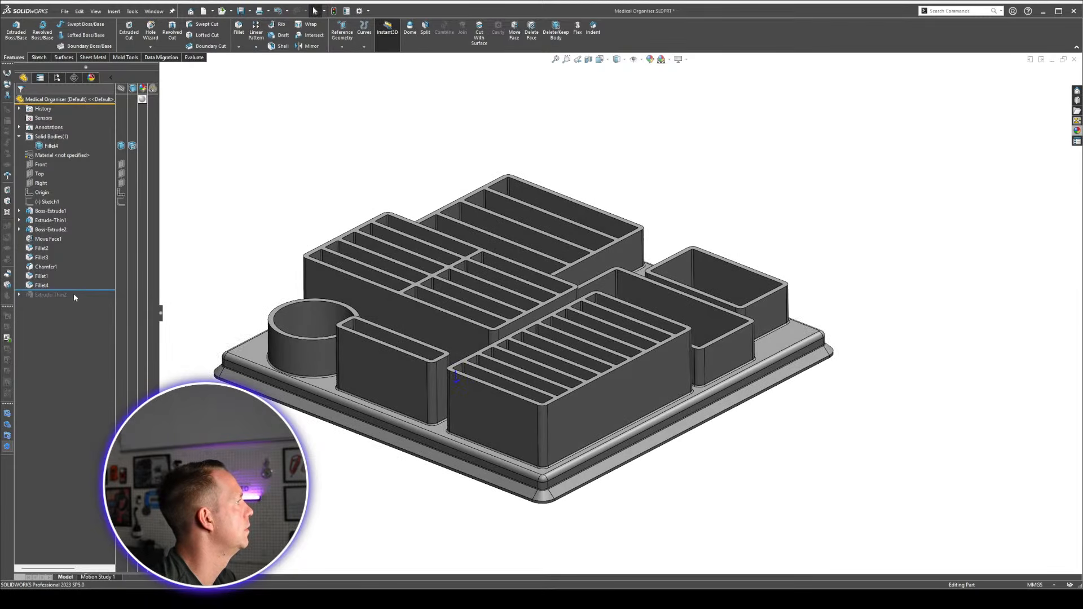
# Roll the history forward past the last suppressed thin extrude and start a 0.5 mm fillet on the nasal spray holder's top face.
pyautogui.moveTo(74, 293); pyautogui.dragTo(74, 299)
pyautogui.moveTo(592, 339); pyautogui.dragTo(503, 508, button='middle')
pyautogui.scroll(-2, 404, 465)
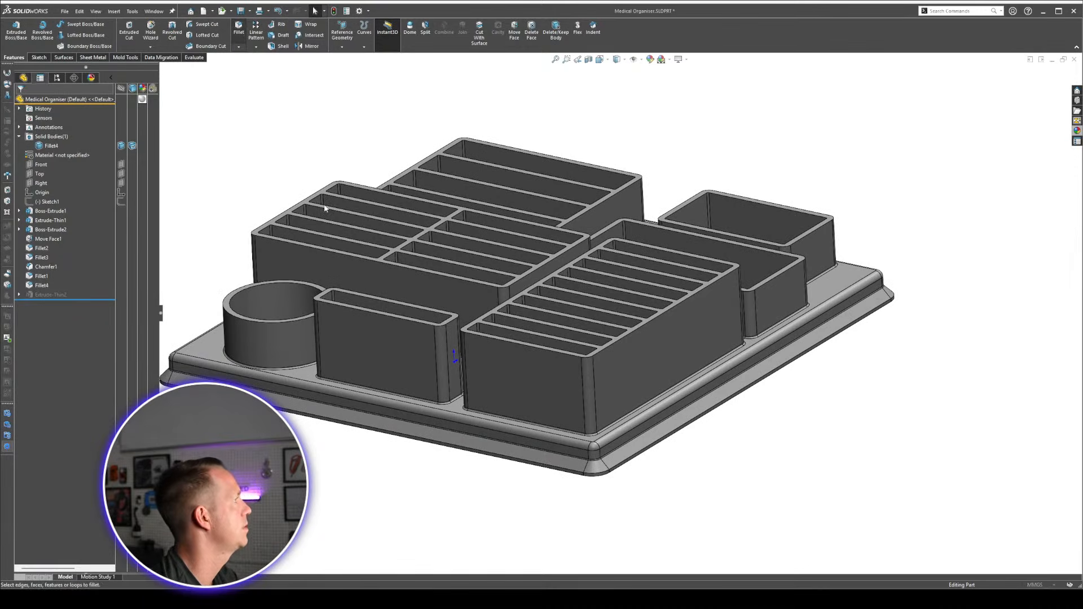
pyautogui.write('0.2')
pyautogui.press('Return')
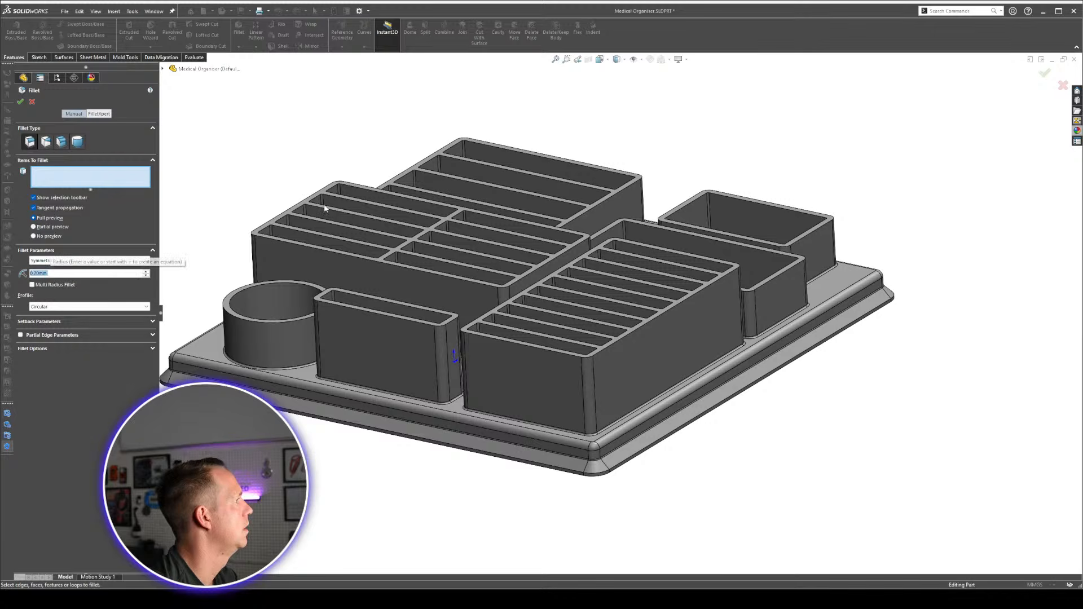
pyautogui.scroll(-3, 307, 328)
pyautogui.click(226, 284)
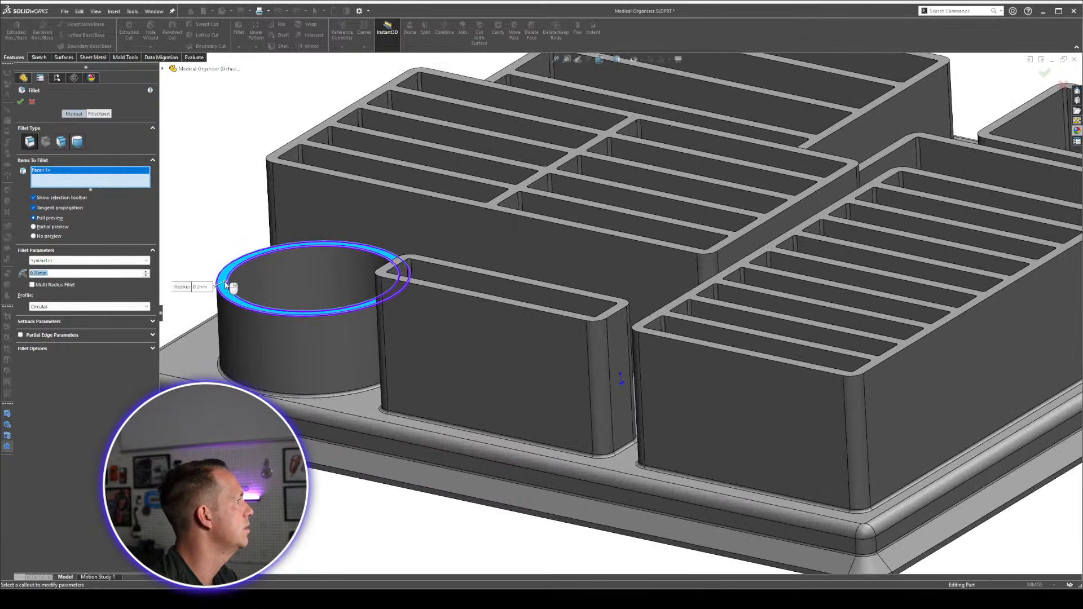
pyautogui.write('0.5')
pyautogui.press('Return')
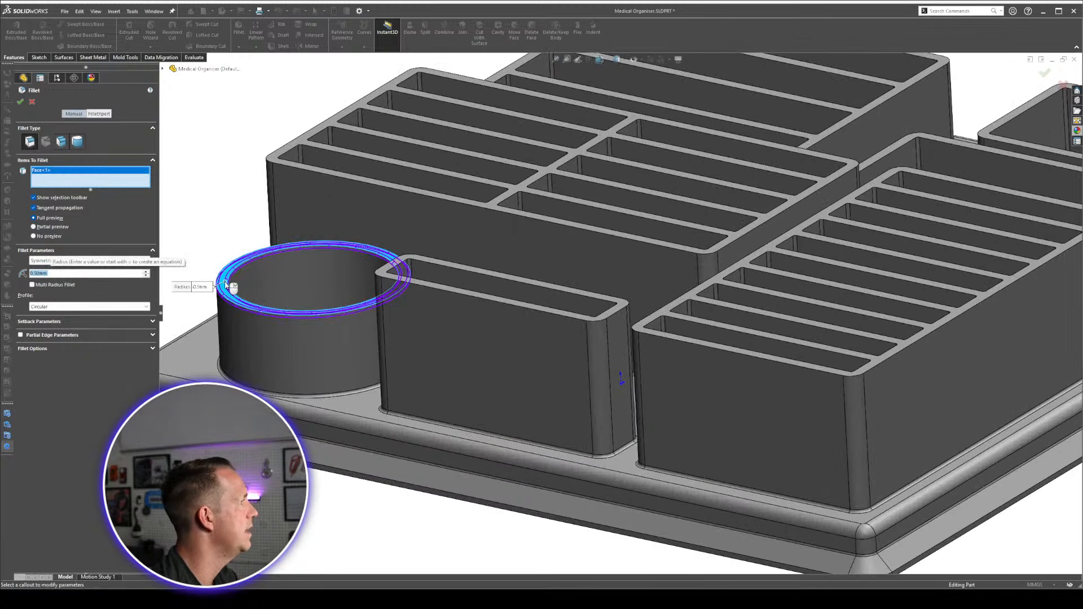
# Add the top faces of the six remaining compartments to the 0.5 mm fillet and apply it.
pyautogui.click(624, 310)
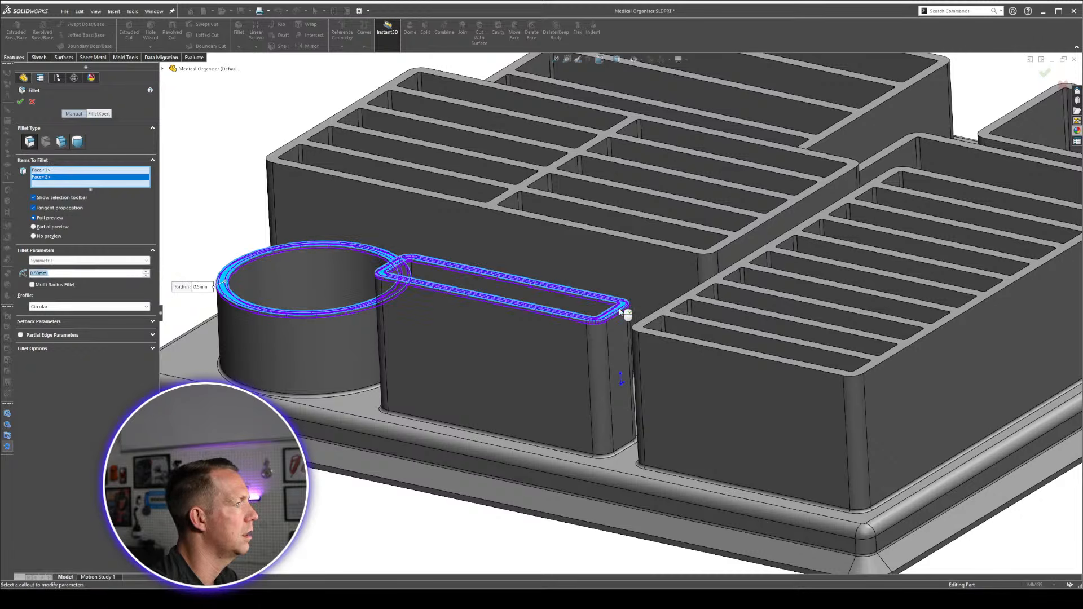
pyautogui.click(646, 329)
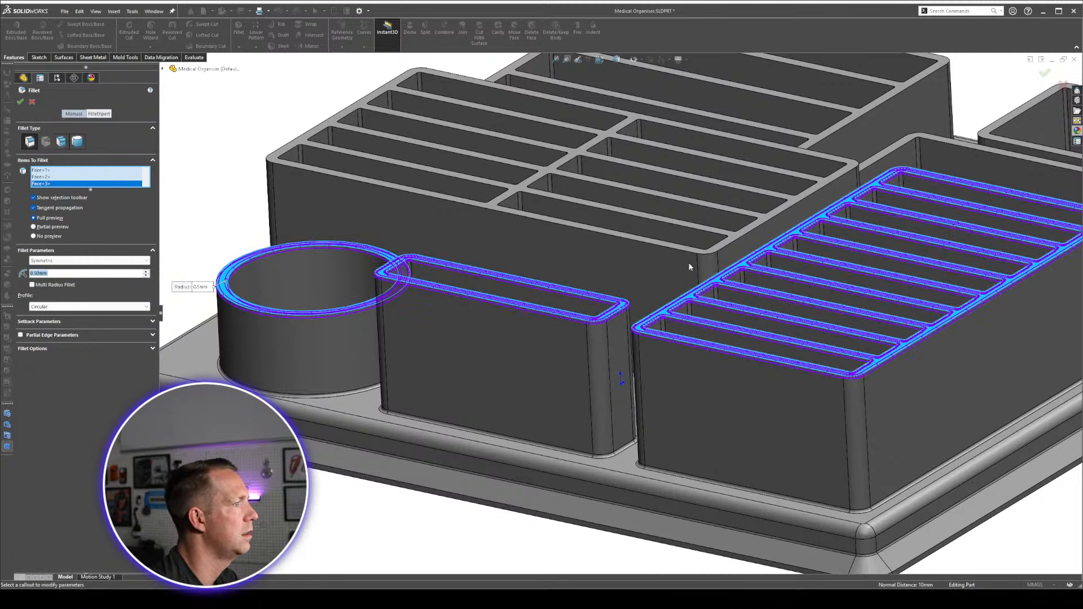
pyautogui.click(736, 239)
pyautogui.scroll(4, 924, 145)
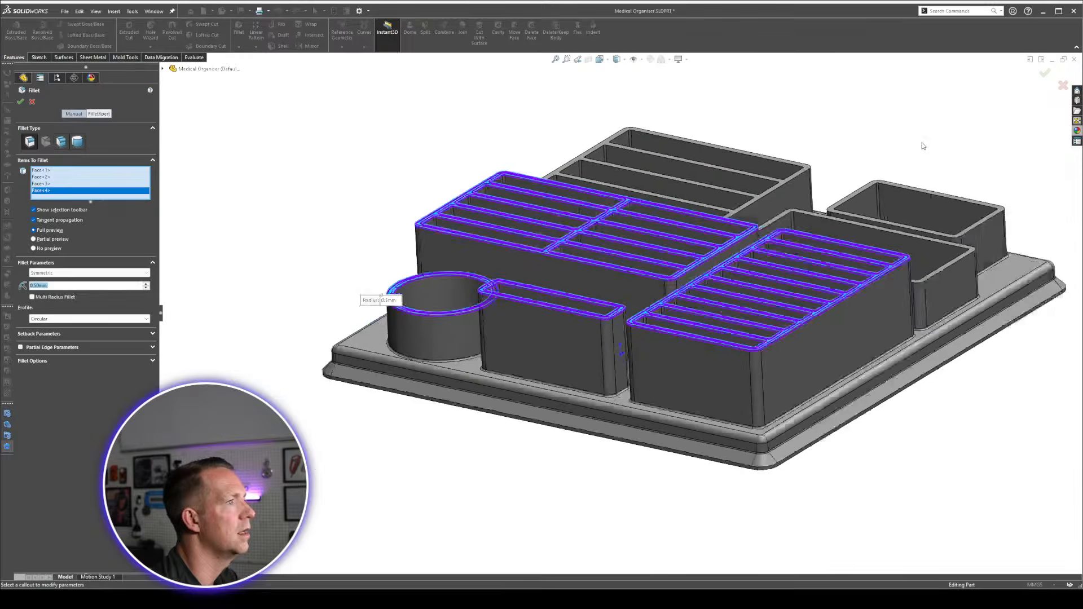
pyautogui.scroll(-3, 924, 145)
pyautogui.scroll(-3, 622, 254)
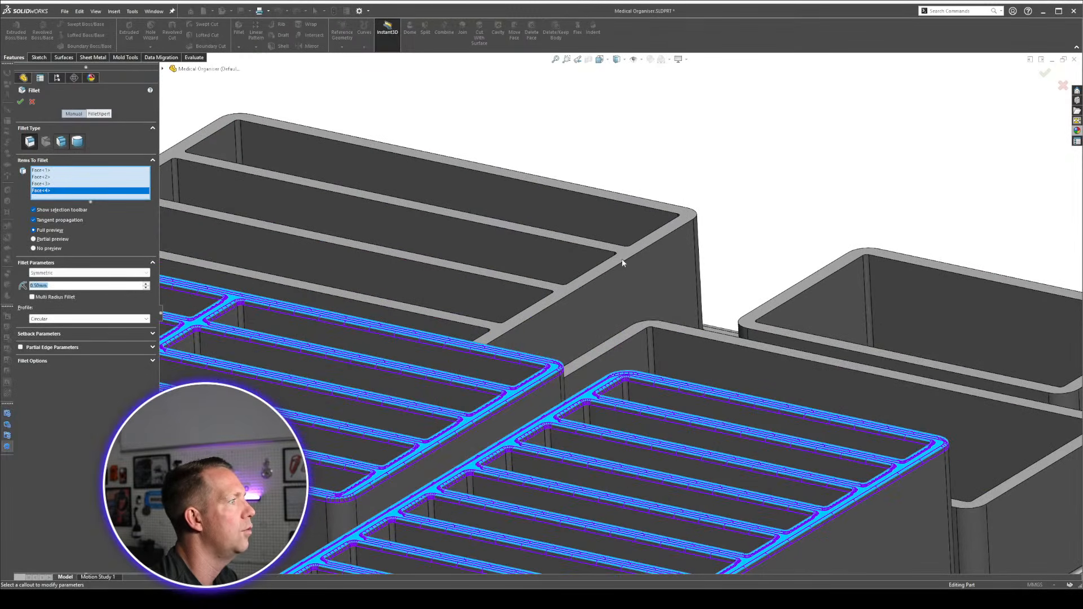
pyautogui.click(650, 334)
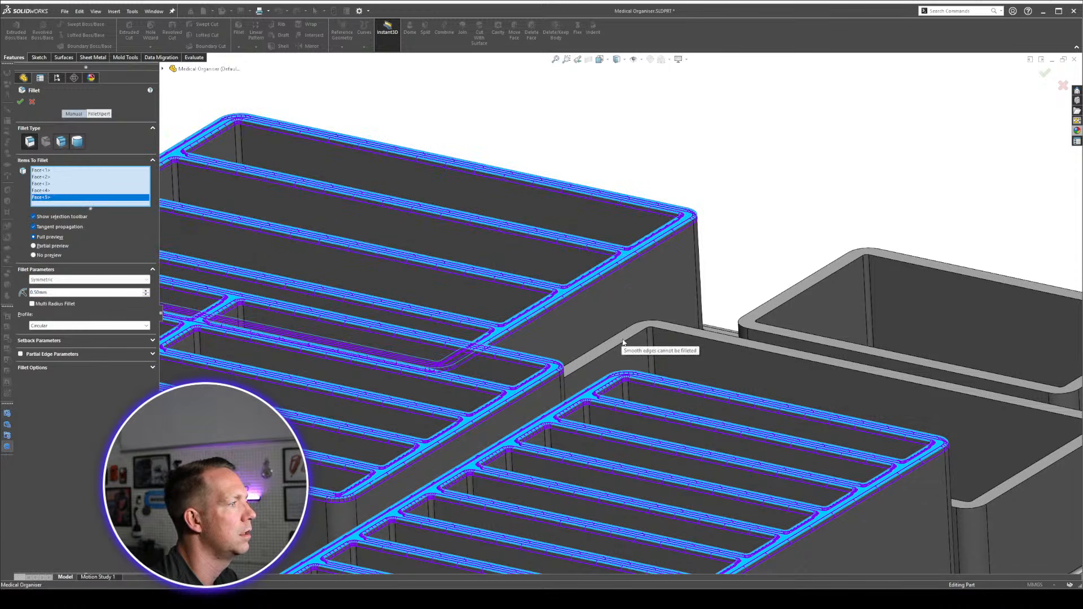
pyautogui.scroll(-3, 697, 388)
pyautogui.click(804, 444)
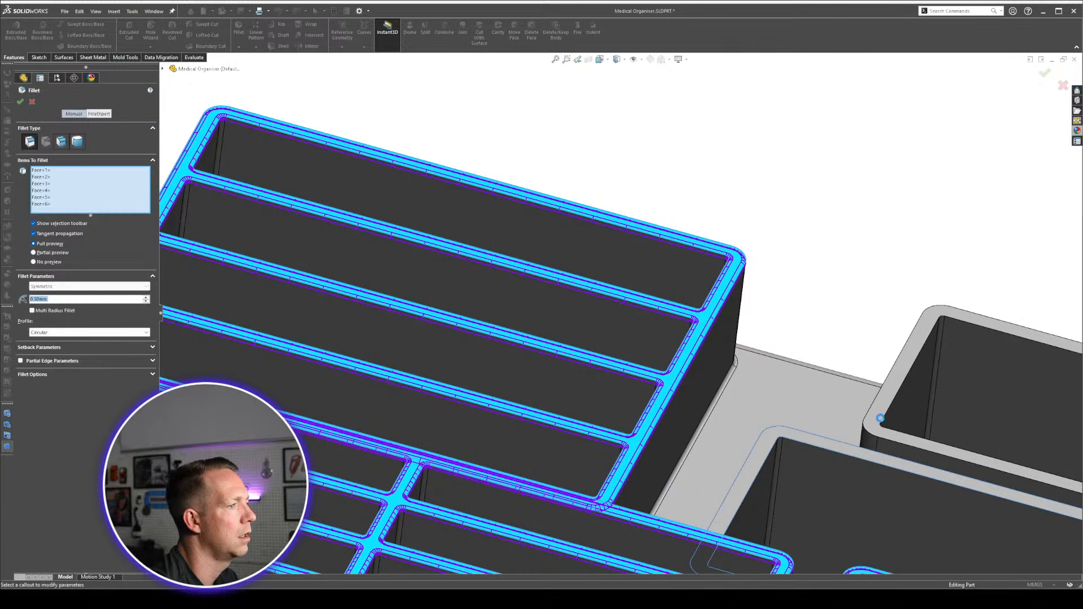
pyautogui.click(896, 377)
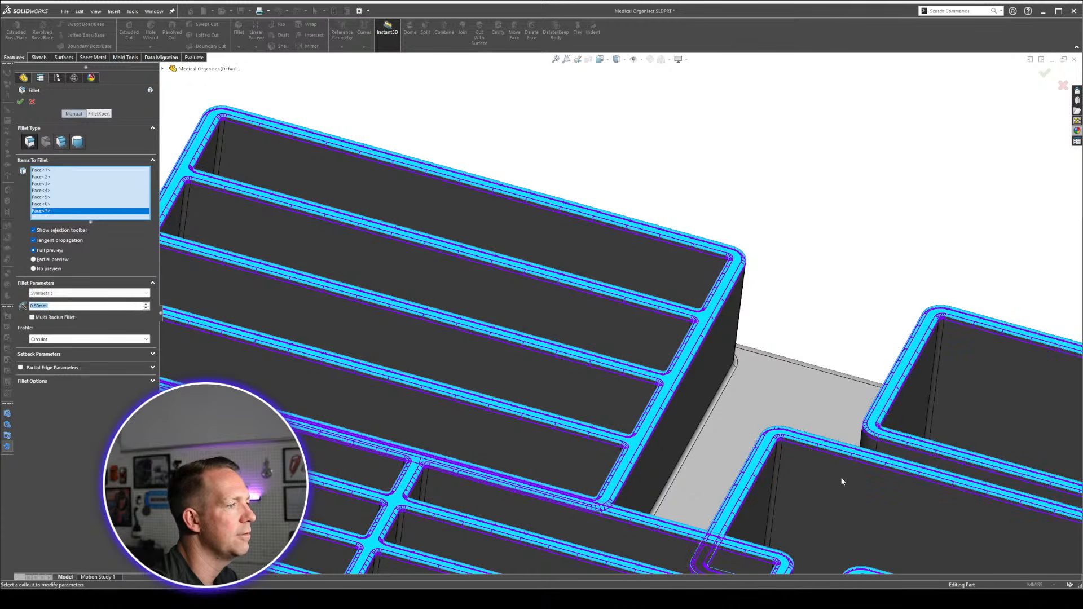
pyautogui.scroll(5, 841, 476)
pyautogui.press('Return')
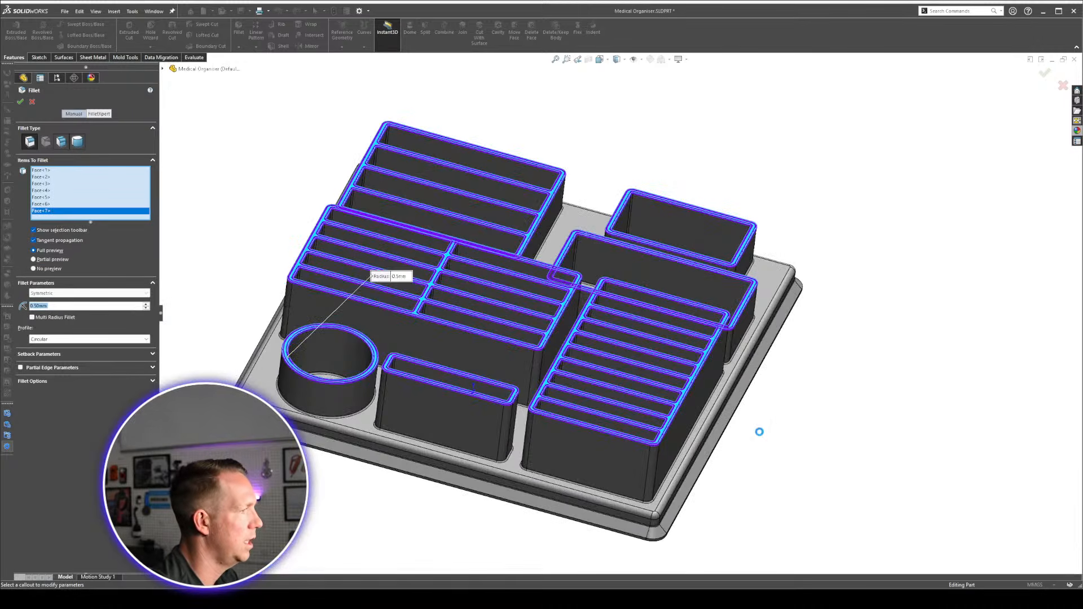
# Show Sketch1 and compare the filleted compartments with the sketched layout from several angles.
pyautogui.moveTo(813, 231); pyautogui.dragTo(722, 271, button='middle')
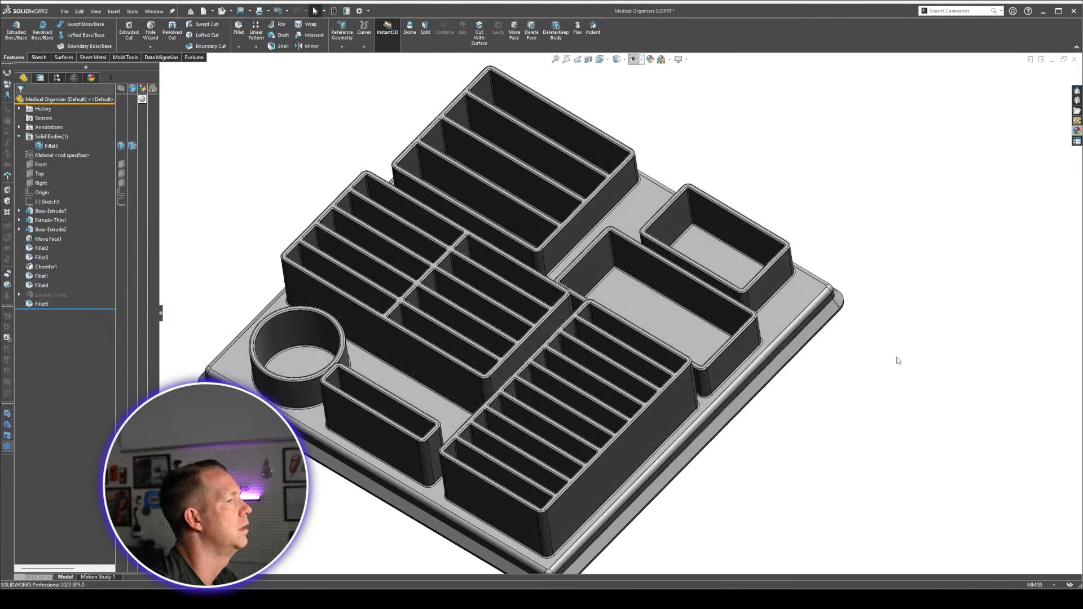
pyautogui.moveTo(900, 357); pyautogui.dragTo(474, 344, button='middle')
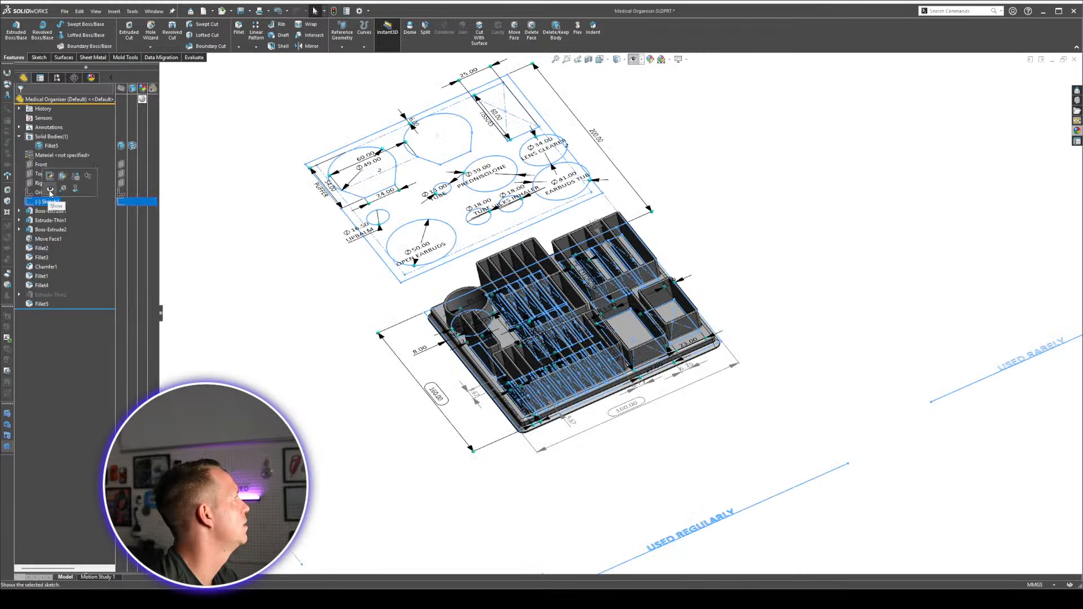
pyautogui.moveTo(374, 399)
pyautogui.mouseDown(button='middle')
pyautogui.moveTo(598, 235)
pyautogui.moveTo(609, 307)
pyautogui.mouseUp(button='middle')
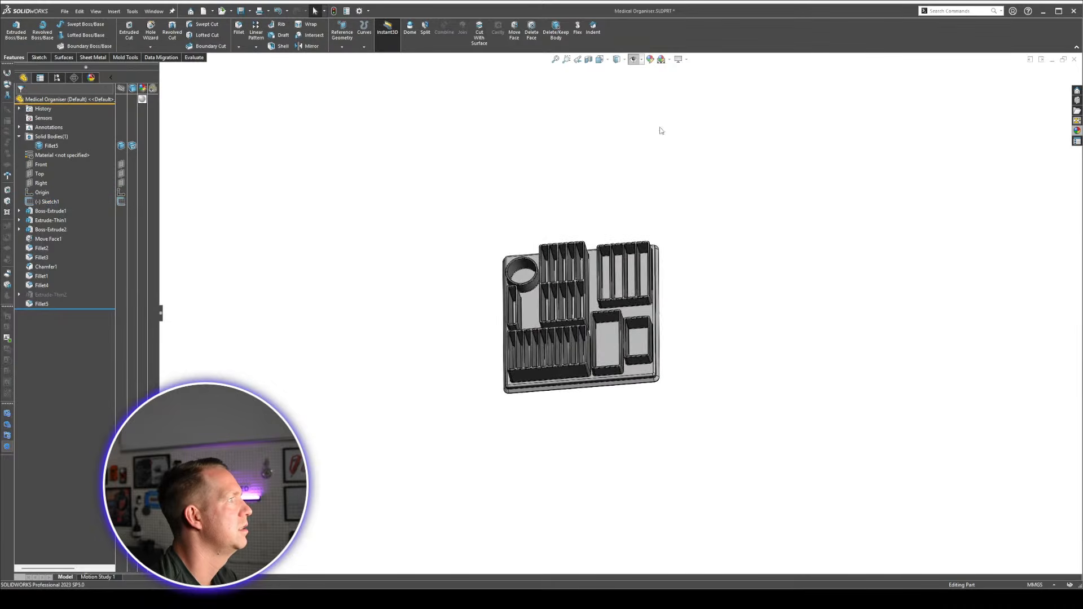
pyautogui.click(633, 59)
pyautogui.scroll(-2, 663, 217)
pyautogui.moveTo(609, 432); pyautogui.dragTo(687, 342, button='middle')
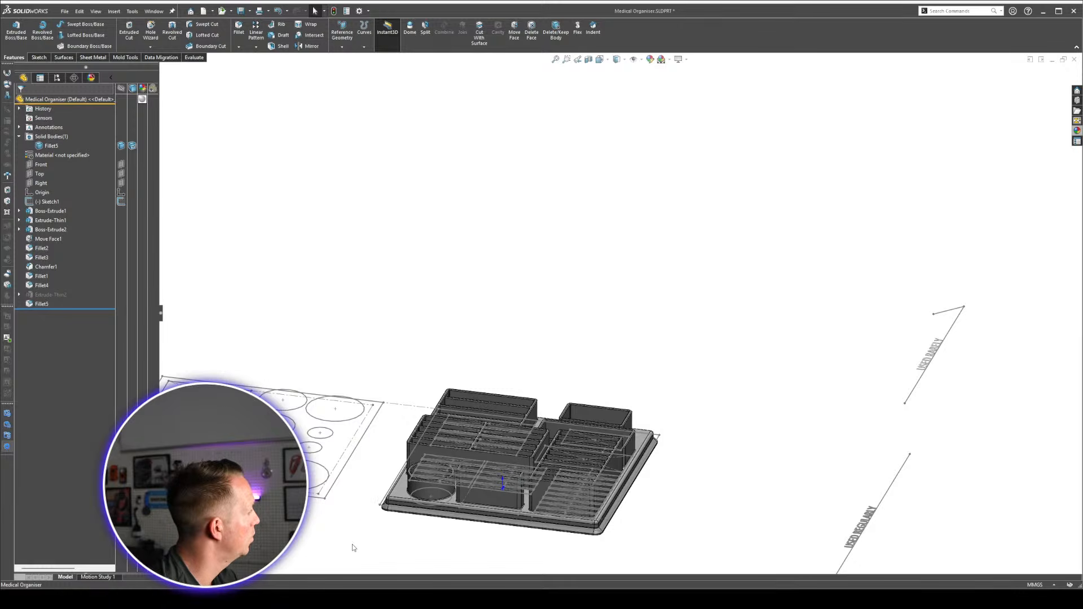
pyautogui.moveTo(451, 473); pyautogui.dragTo(775, 324, button='middle')
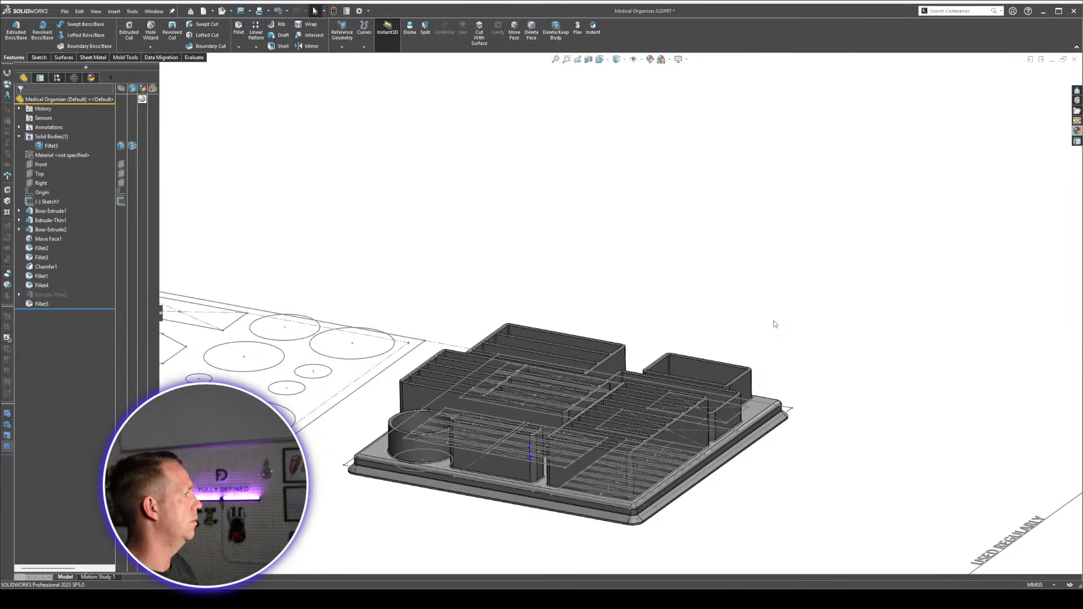
pyautogui.moveTo(775, 324); pyautogui.dragTo(618, 496, button='middle')
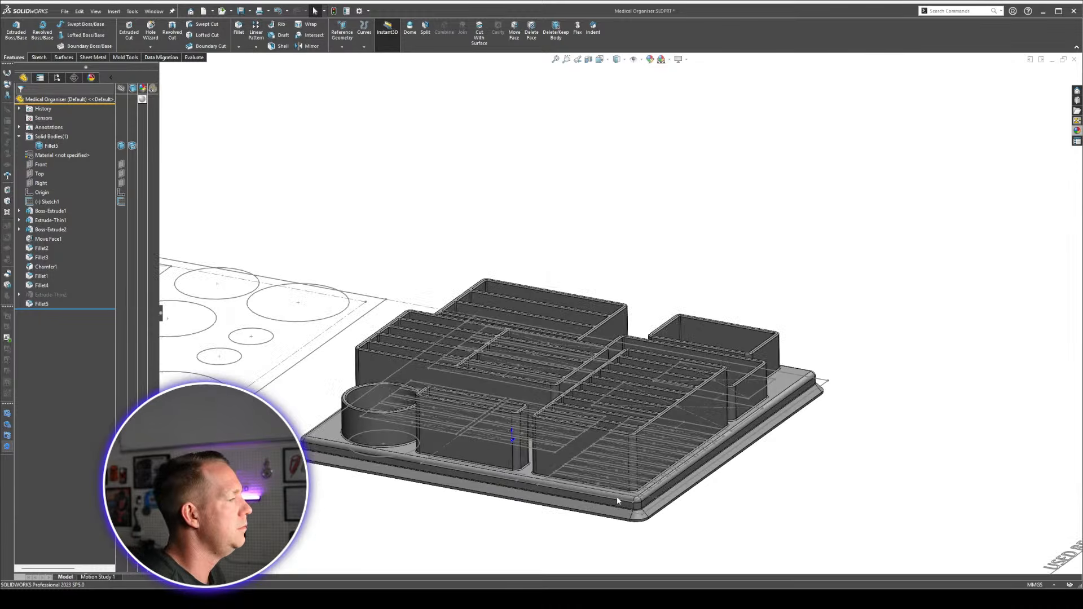
pyautogui.moveTo(678, 436)
pyautogui.mouseDown(button='middle')
pyautogui.moveTo(665, 395)
pyautogui.moveTo(646, 472)
pyautogui.mouseUp(button='middle')
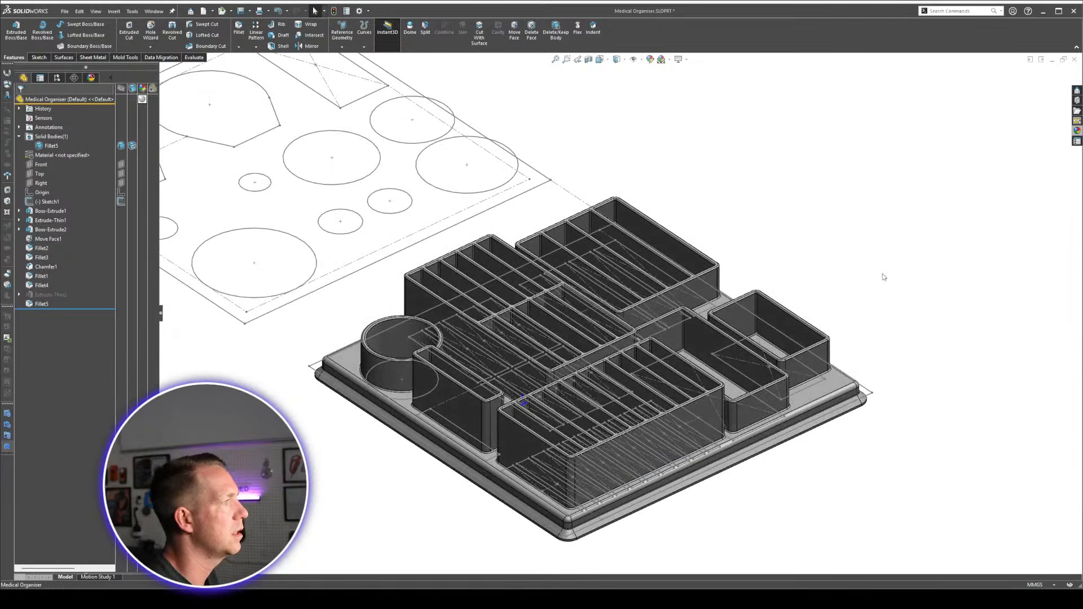
# Examine the filleted organiser with the sketches hidden, briefly showing them again for comparison and leaving them hidden.
pyautogui.click(634, 59)
pyautogui.moveTo(766, 387); pyautogui.dragTo(588, 352, button='middle')
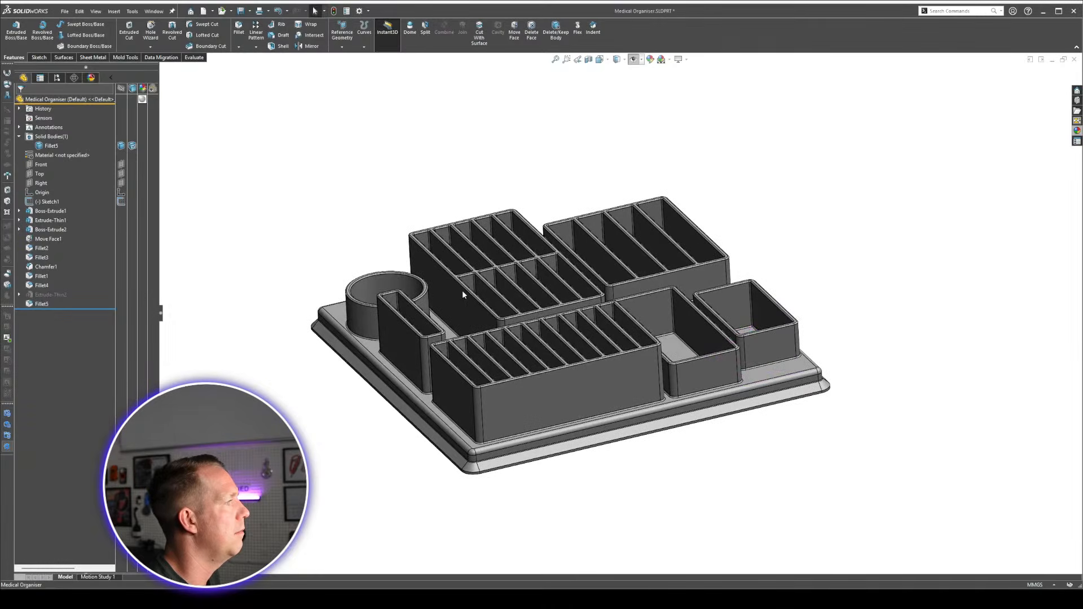
pyautogui.scroll(-2, 462, 290)
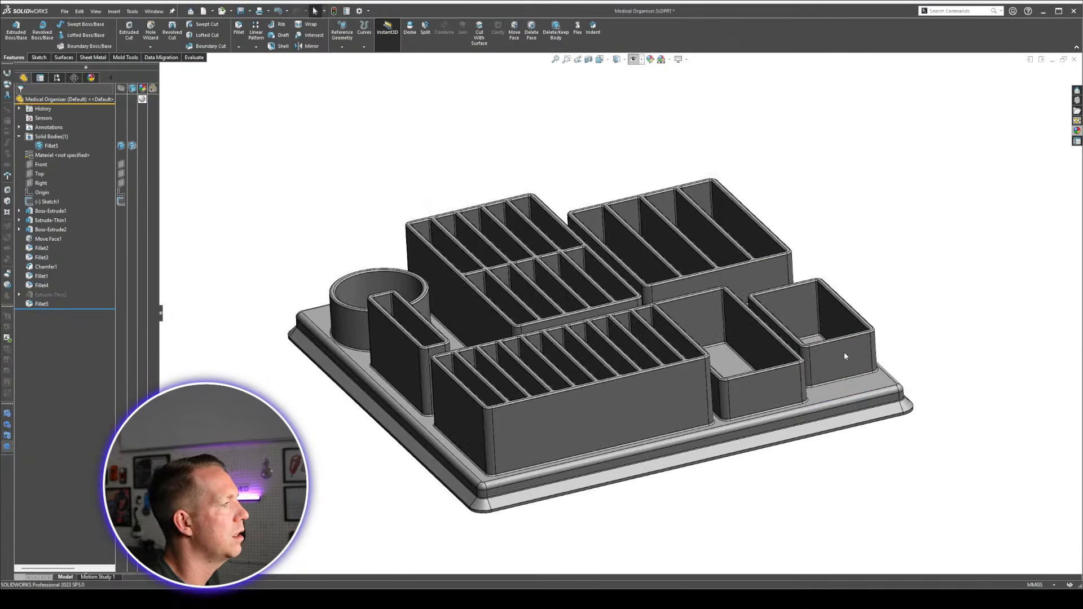
pyautogui.moveTo(844, 351); pyautogui.dragTo(833, 324, button='middle')
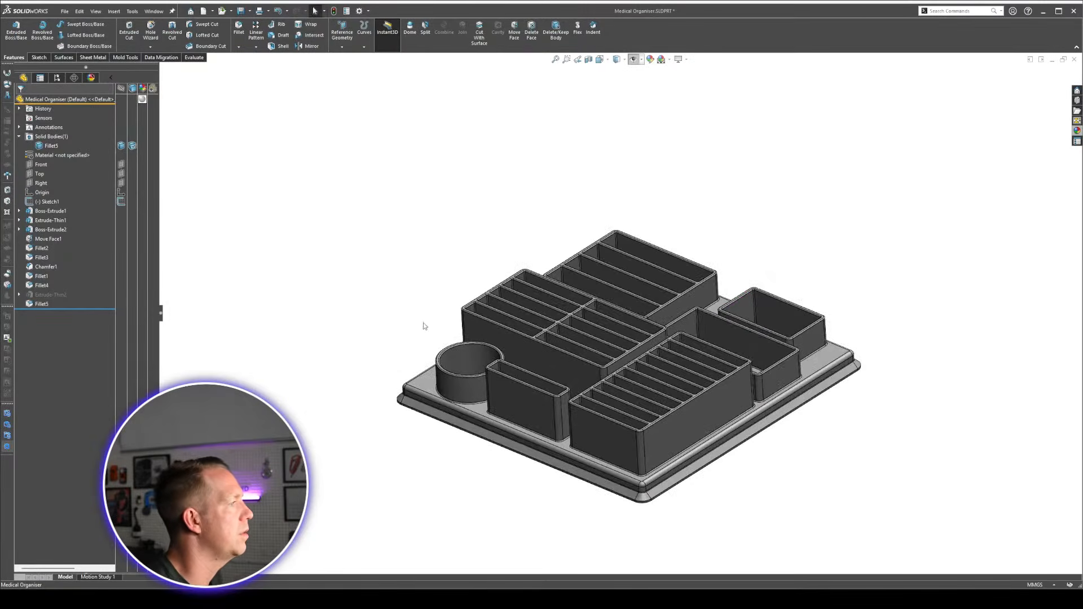
pyautogui.click(635, 60)
pyautogui.scroll(2, 319, 267)
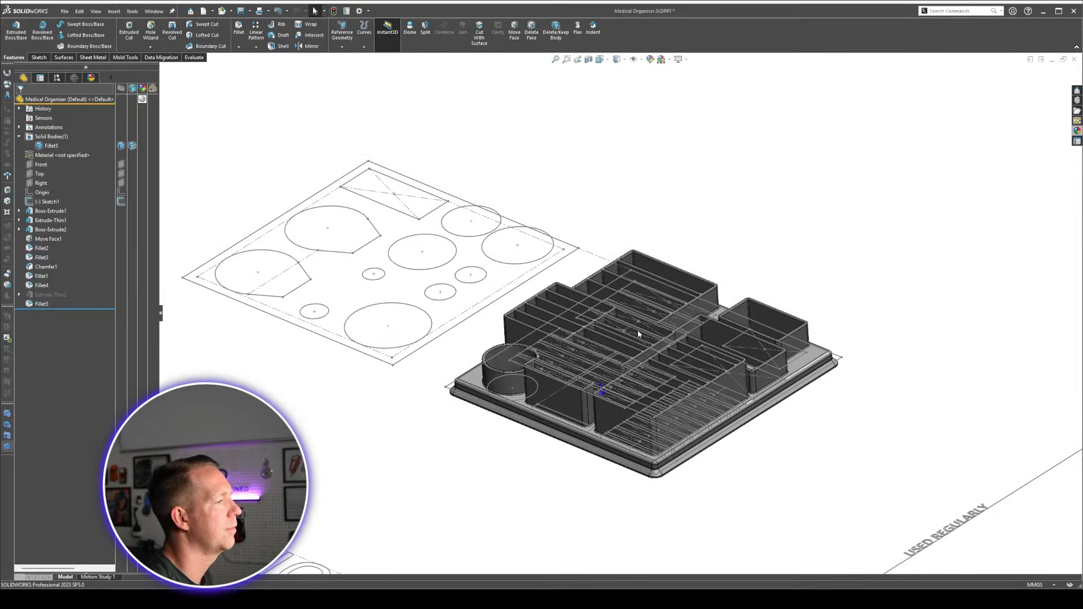
pyautogui.moveTo(534, 298); pyautogui.dragTo(694, 400, button='middle')
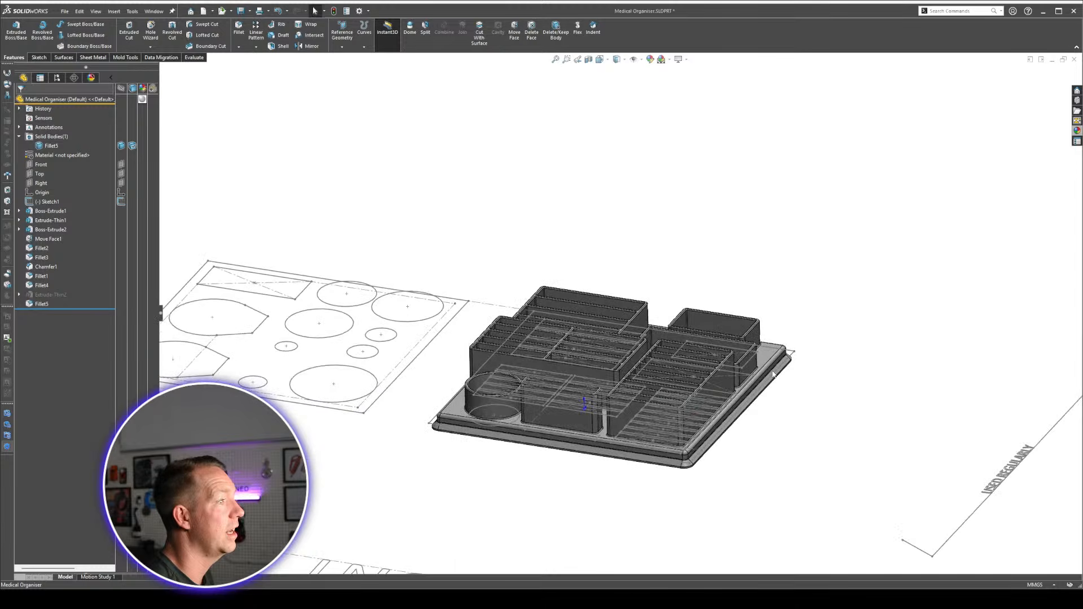
pyautogui.click(634, 59)
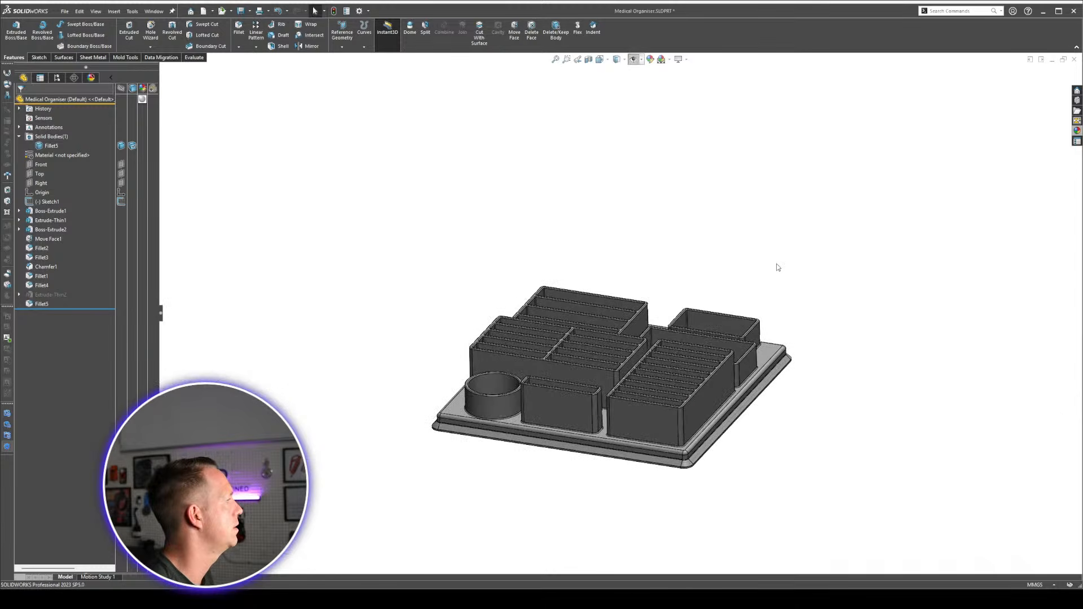
pyautogui.scroll(-2, 638, 389)
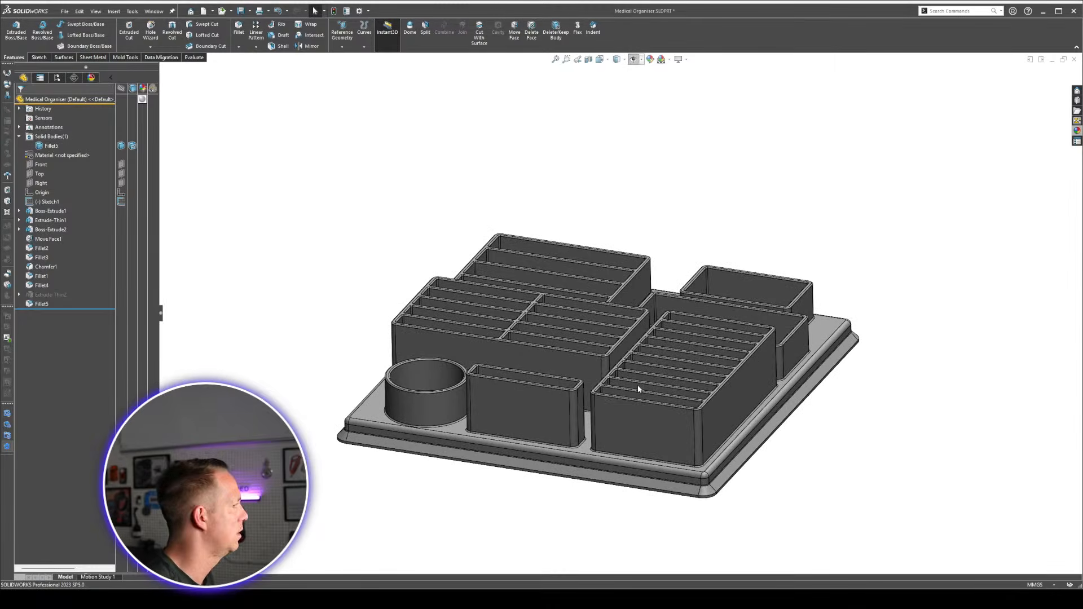
pyautogui.moveTo(651, 306); pyautogui.dragTo(669, 293, button='middle')
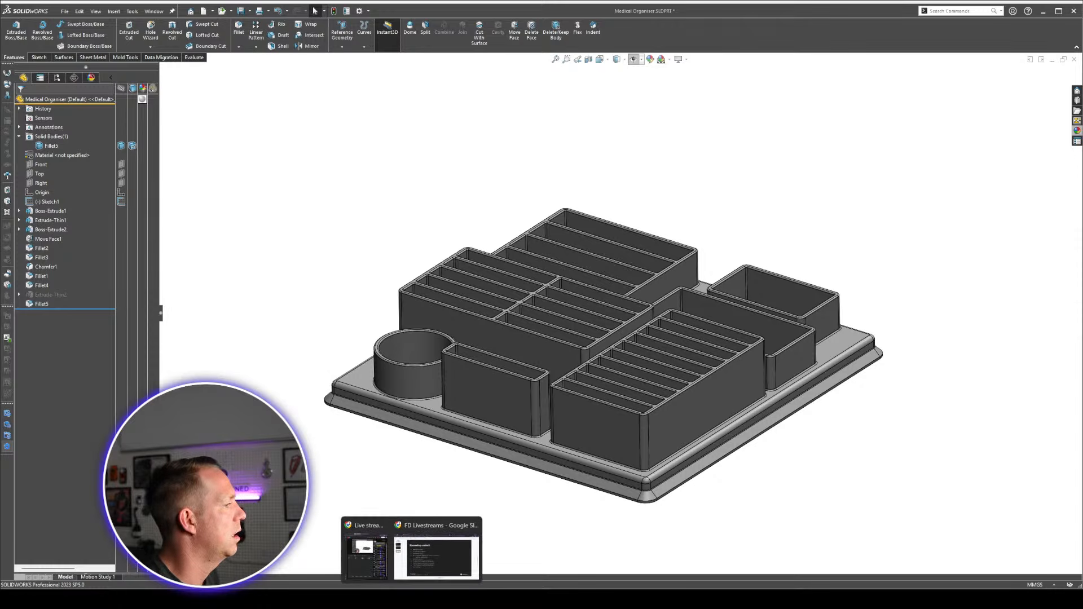
# Switch to the browser's Upcoming content slide and open the SolidWorks Lego Library spreadsheet from the Fully Defined classroom on Skool.
pyautogui.click(416, 559)
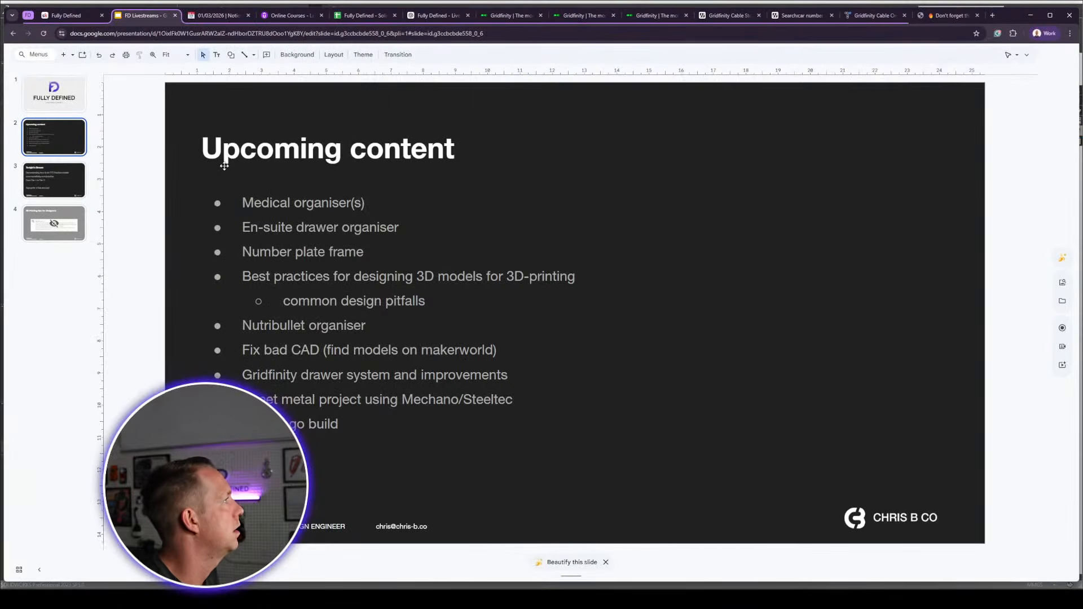
pyautogui.click(72, 18)
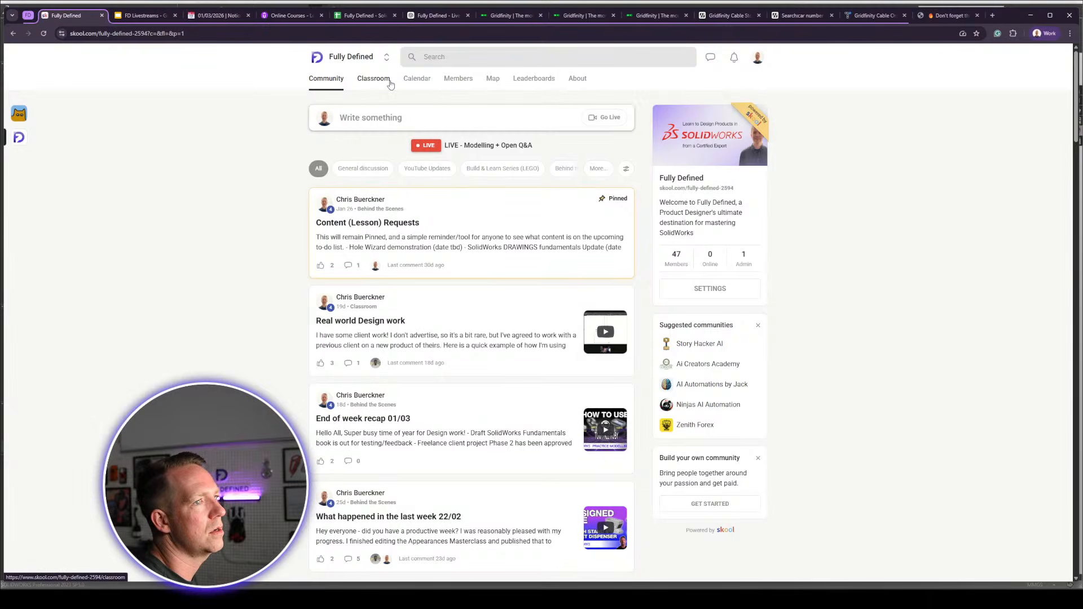
pyautogui.click(389, 82)
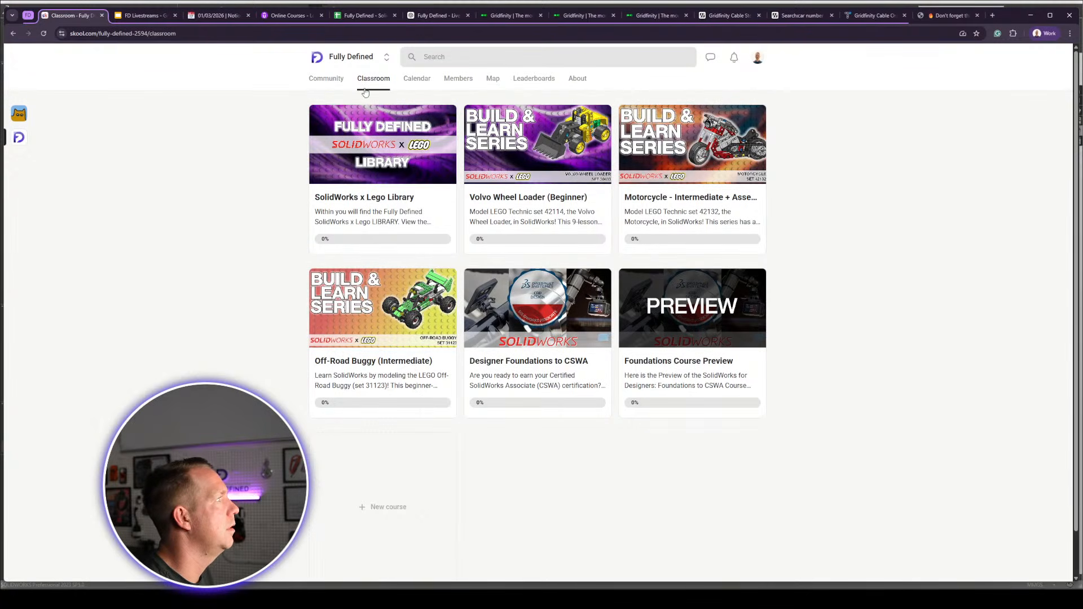
pyautogui.click(389, 210)
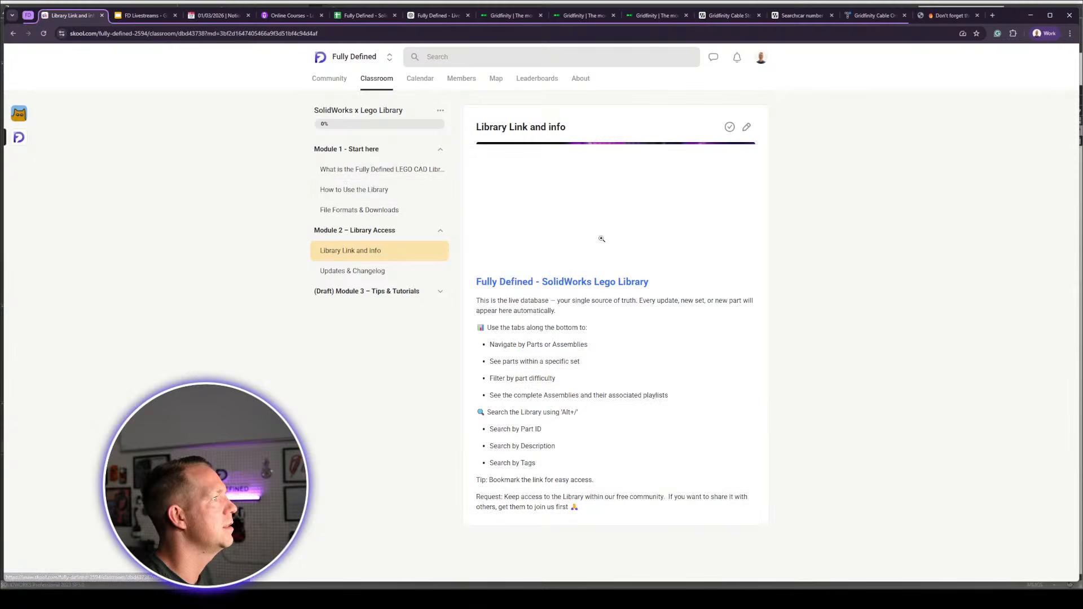
pyautogui.click(579, 283)
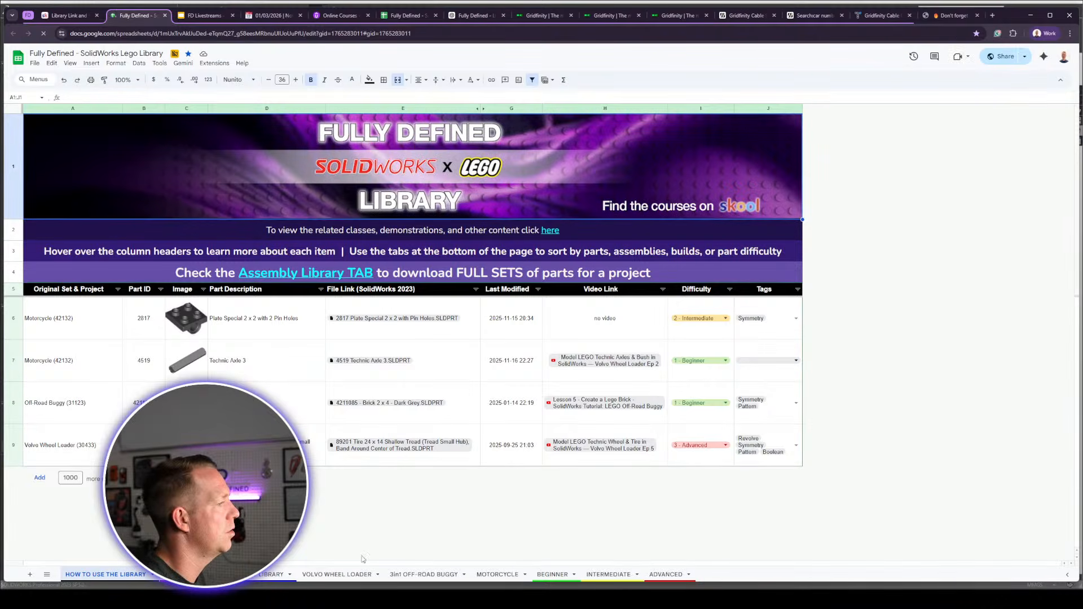
# View the library's Motorcycle, Beginner and Intermediate sheets and close the spreadsheet.
pyautogui.click(496, 574)
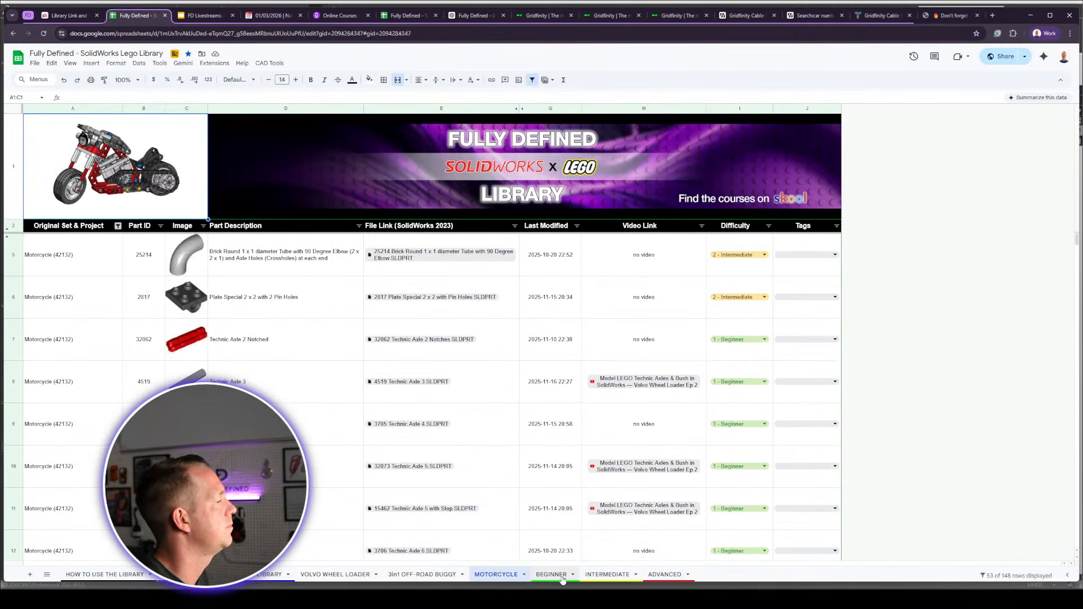
pyautogui.click(562, 577)
pyautogui.click(599, 576)
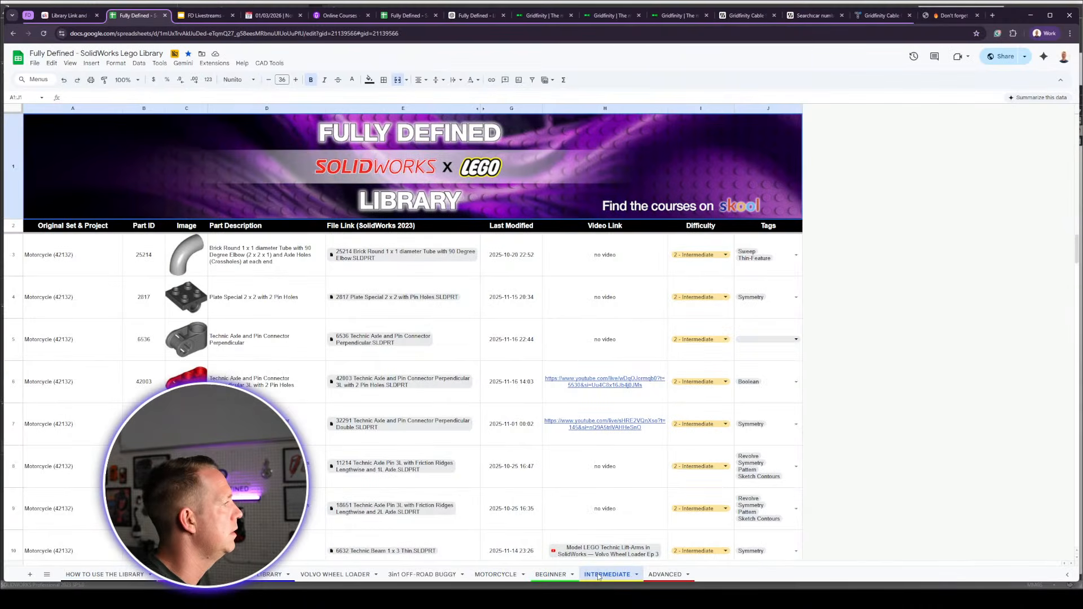
pyautogui.click(164, 15)
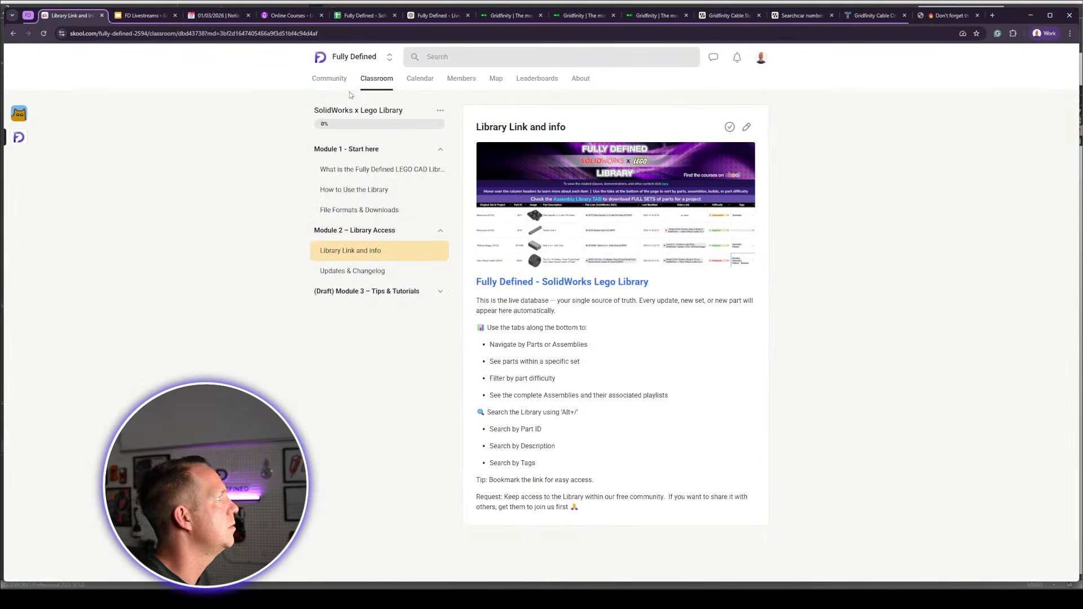
# View the Fully Defined community page and the Upcoming content slide, and switch back to SOLIDWORKS.
pyautogui.click(329, 80)
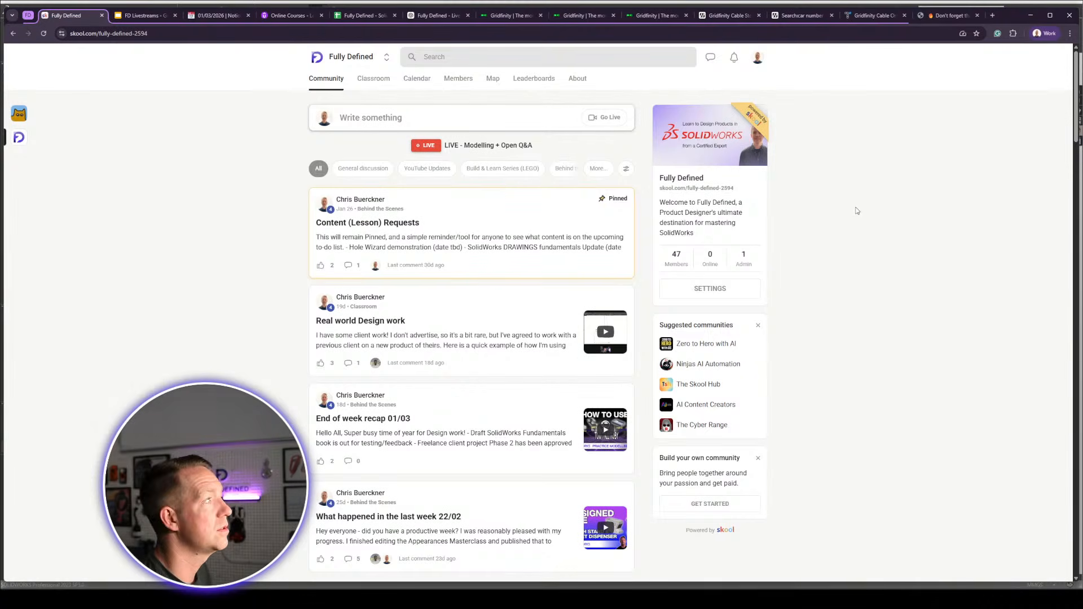
pyautogui.click(157, 17)
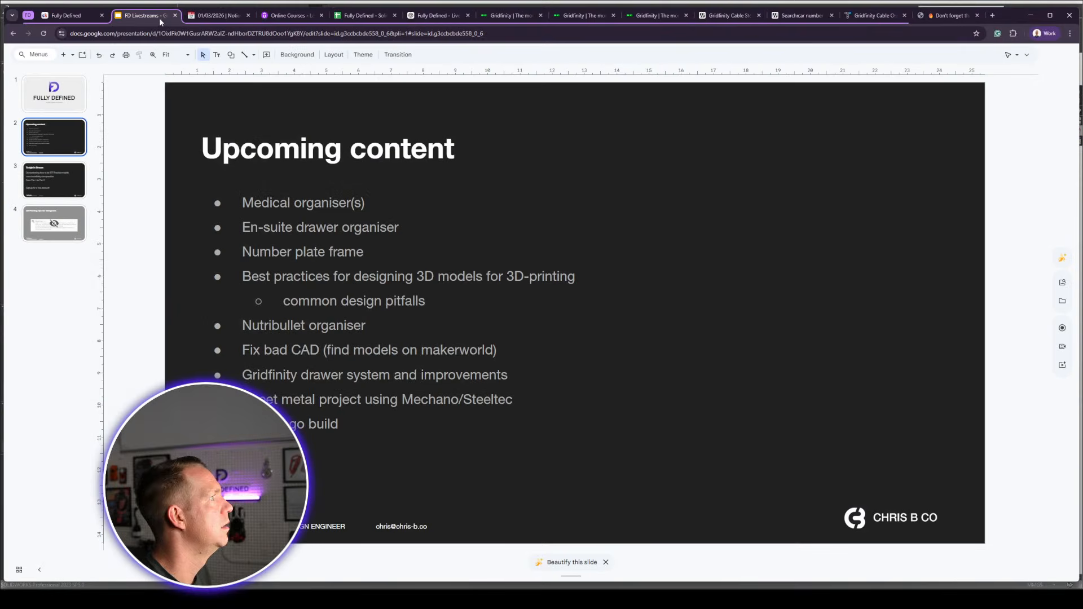
pyautogui.click(1031, 15)
# Clear the selection on the base's top face and examine the organiser's compartments from several angles.
pyautogui.click(835, 352)
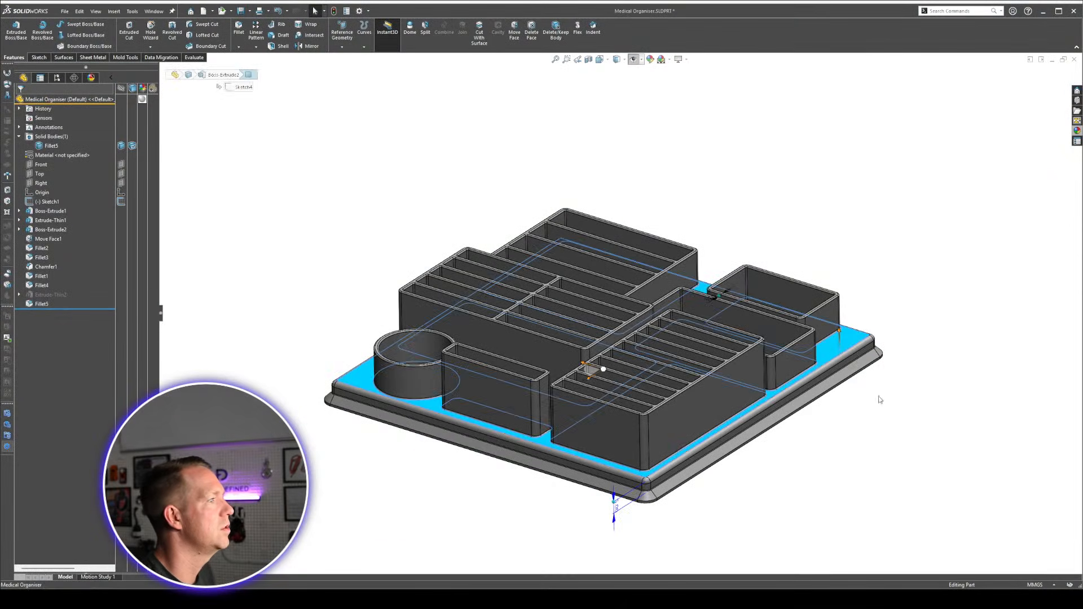
pyautogui.click(889, 456)
pyautogui.moveTo(706, 395); pyautogui.dragTo(685, 406, button='middle')
pyautogui.scroll(2, 620, 314)
pyautogui.scroll(-2, 717, 315)
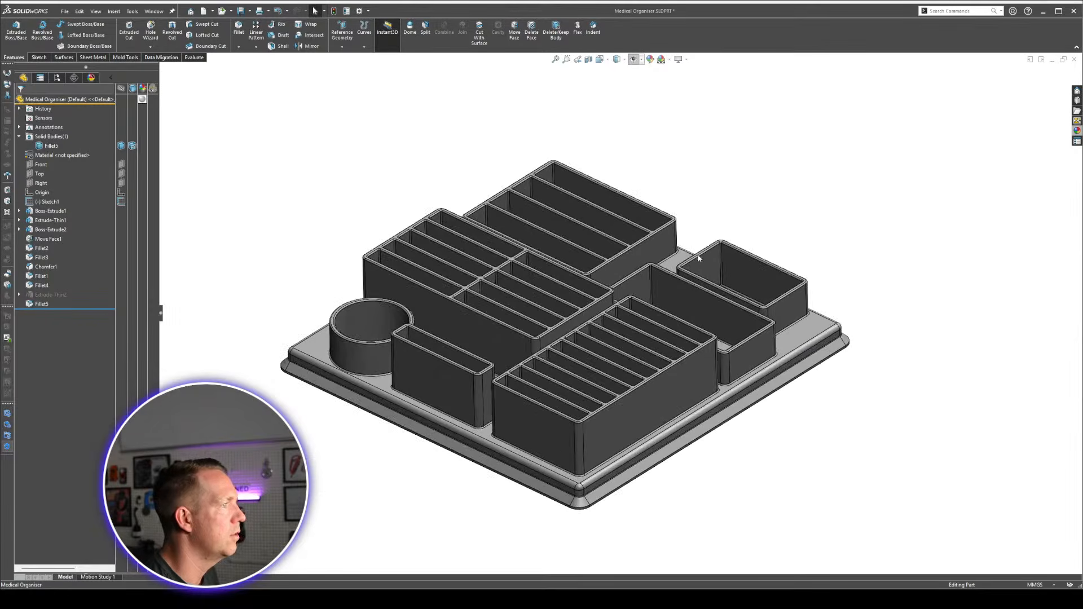
pyautogui.moveTo(716, 318); pyautogui.dragTo(565, 322, button='middle')
pyautogui.moveTo(673, 402); pyautogui.dragTo(753, 242, button='middle')
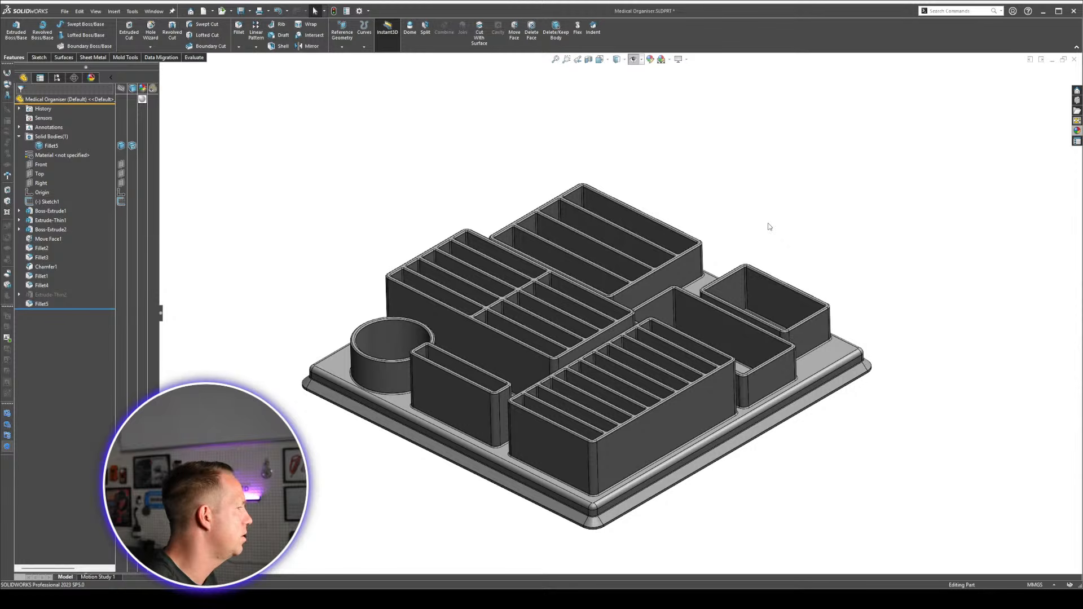
# View the recent documents in the Welcome window, close it and return the organiser to the isometric view.
pyautogui.click(191, 11)
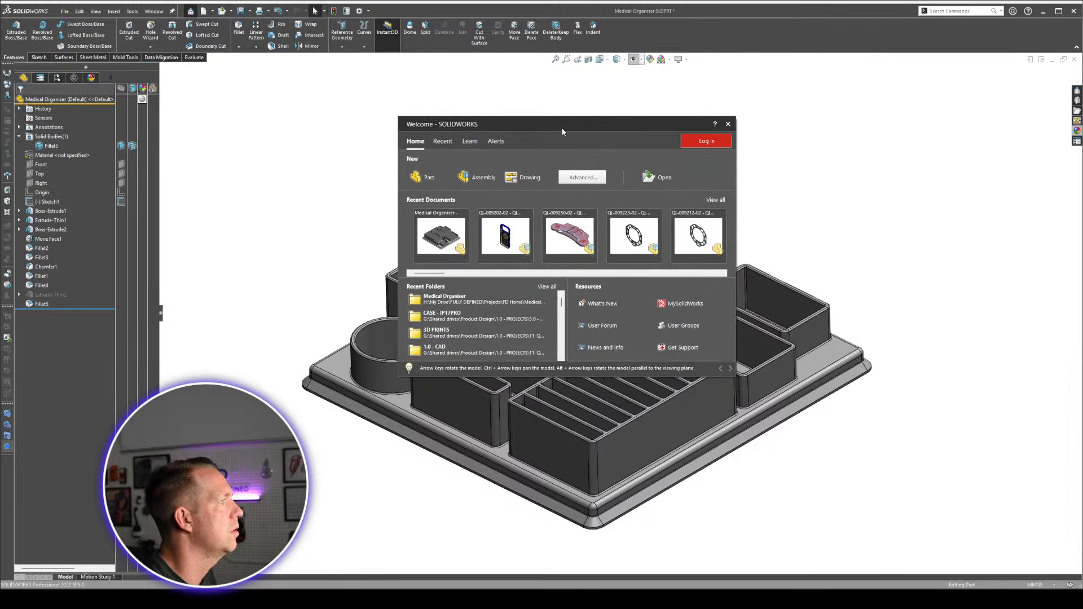
pyautogui.click(728, 124)
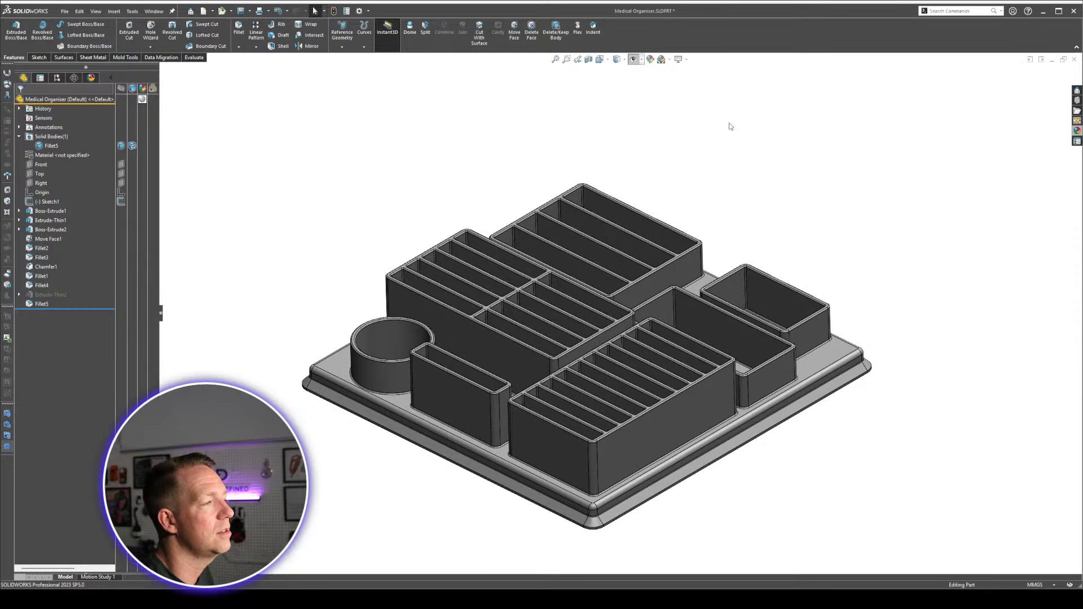
pyautogui.moveTo(740, 174); pyautogui.dragTo(733, 226, button='middle')
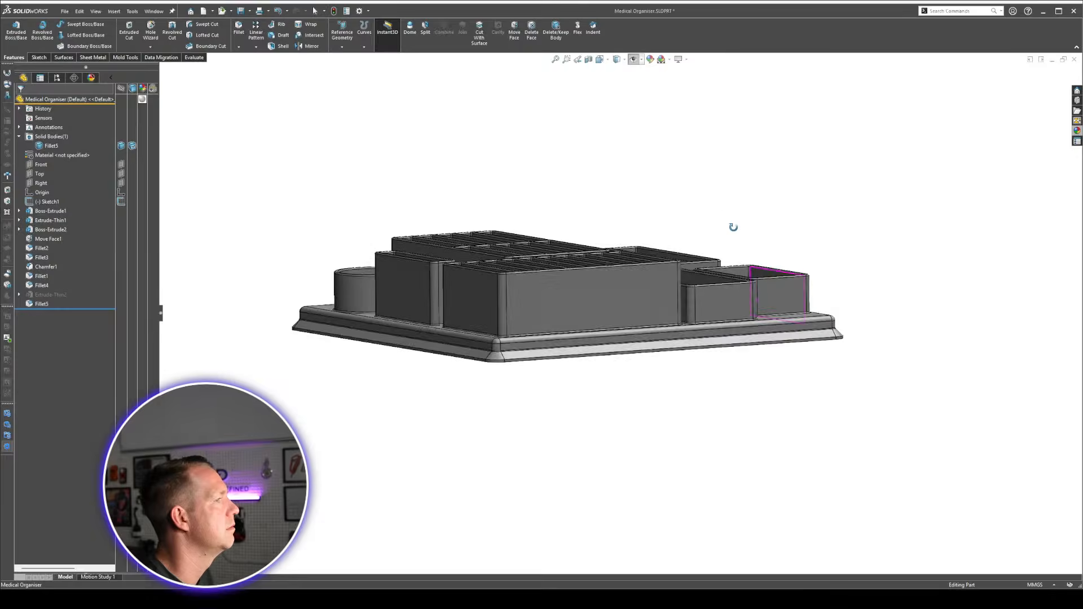
pyautogui.hotkey('ctrl', '7')
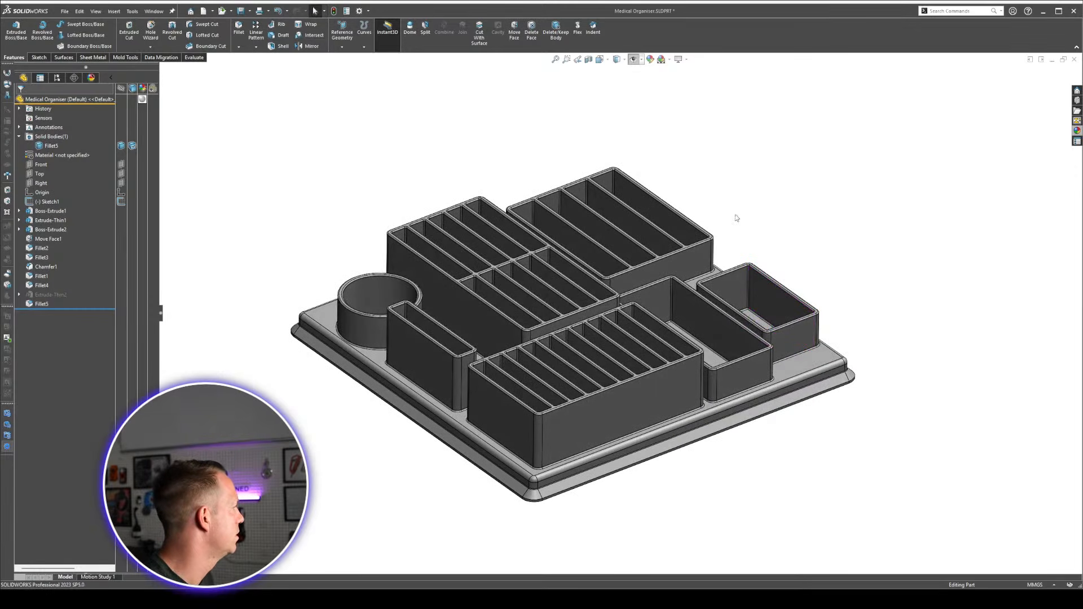